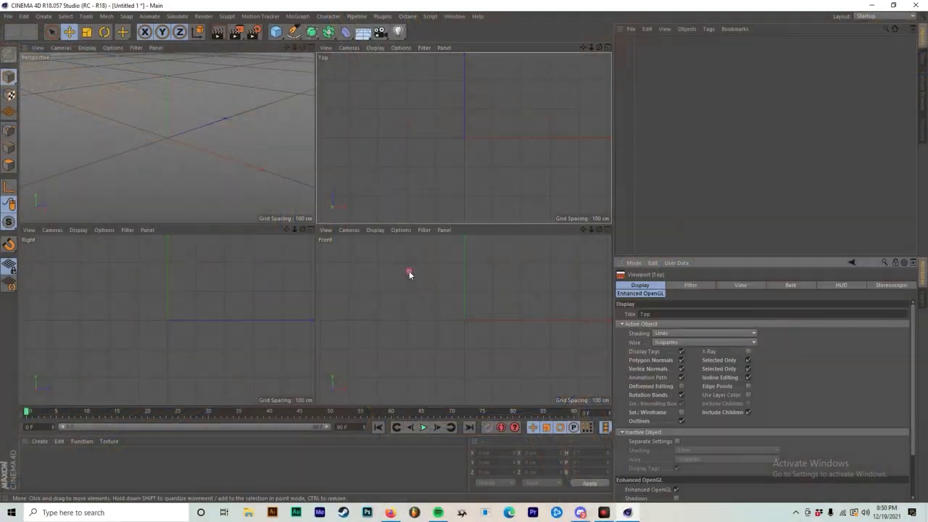
Load the photo 20211218_174728.jpg from the 3 - Winter Dove folder as the Top viewport's background picture.
left_click(789, 286)
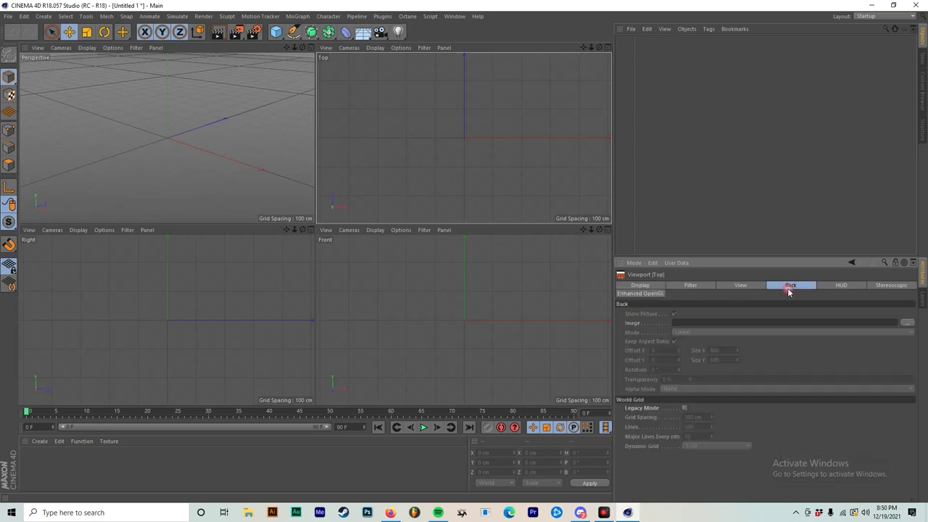
left_click(907, 323)
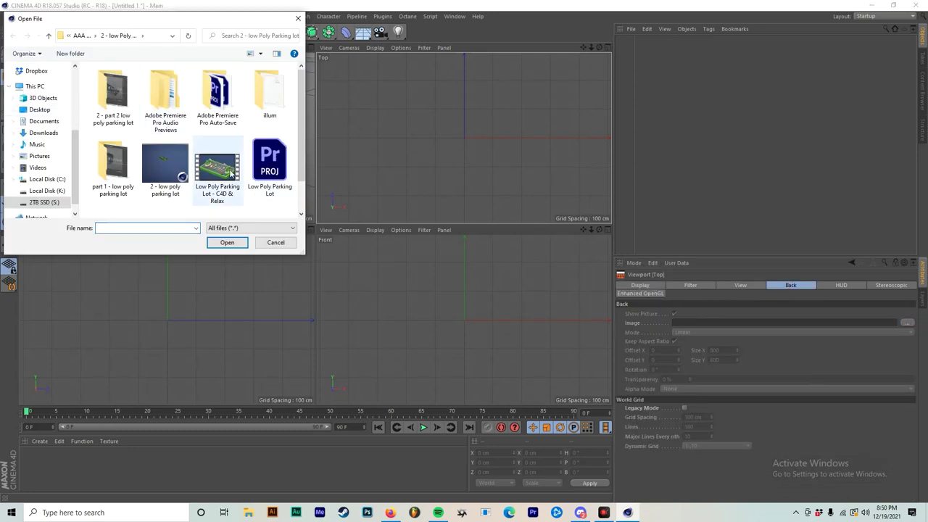
left_click(81, 37)
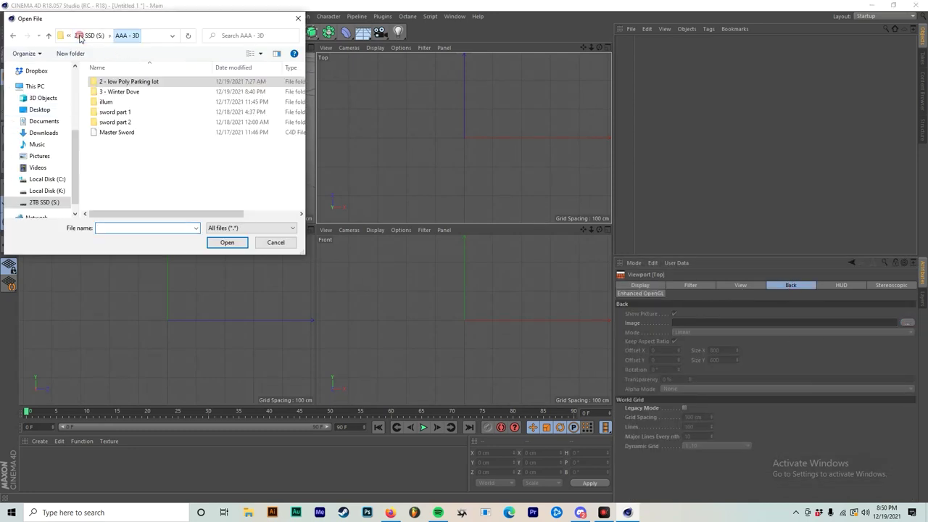
double_click(124, 92)
left_click(125, 103)
double_click(126, 103)
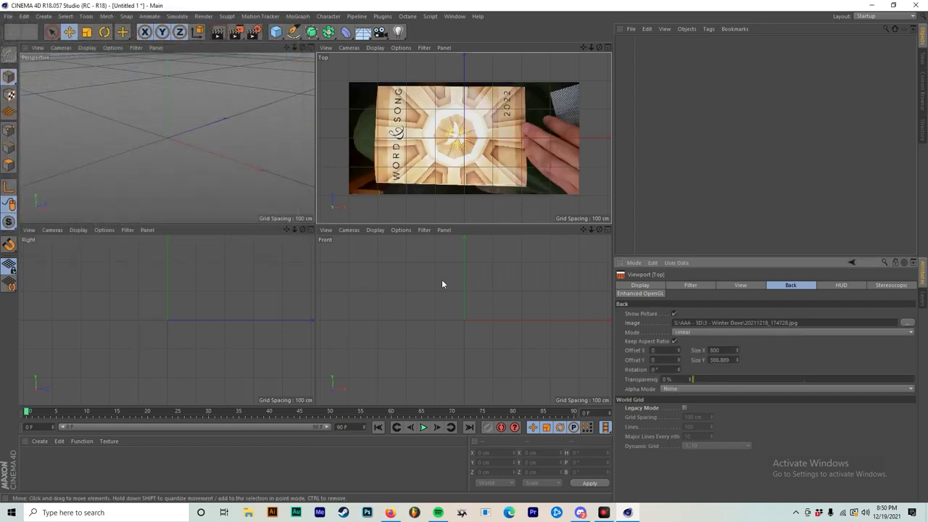
Enlarge the Top view and examine the dove on the reference picture at several zoom levels and view angles.
scroll(494, 149, "up", 4)
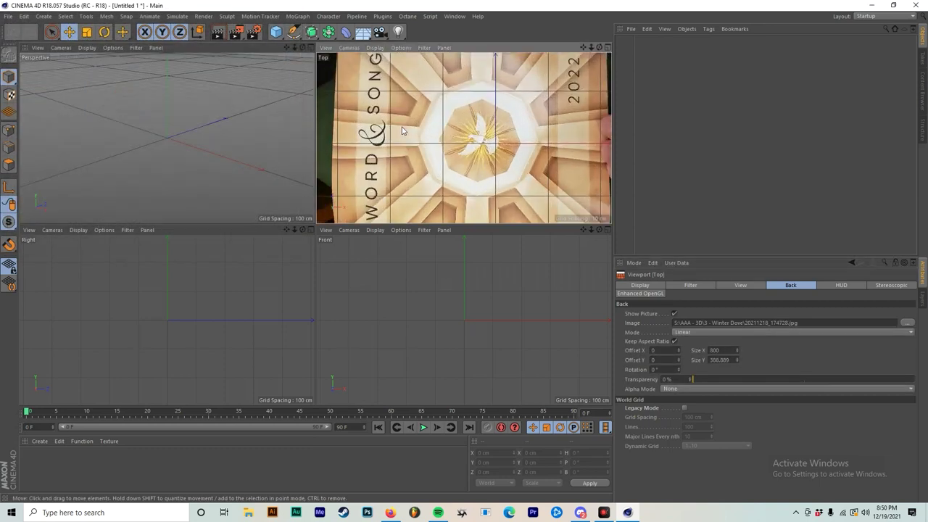
scroll(403, 131, "down", 2)
middle_click(508, 161)
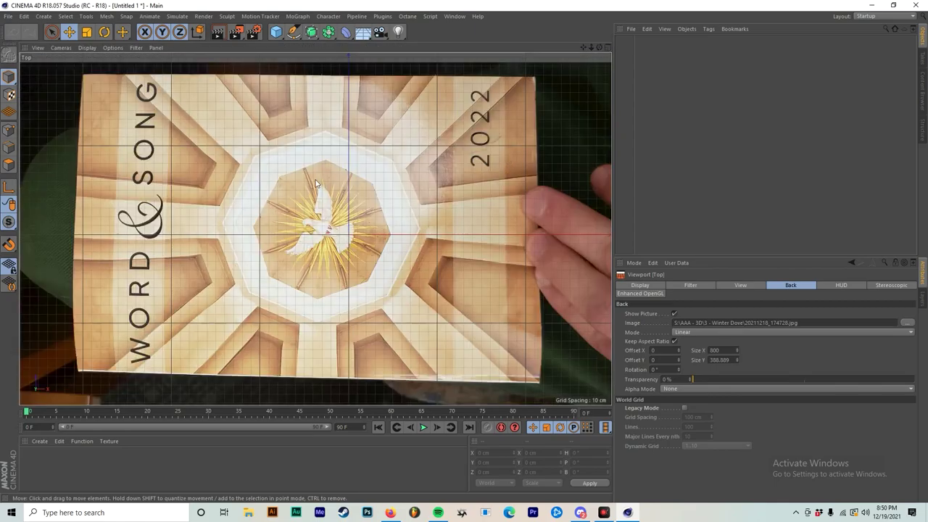
left_click_drag(316, 181, 221, 180, "alt")
scroll(222, 180, "up", 6)
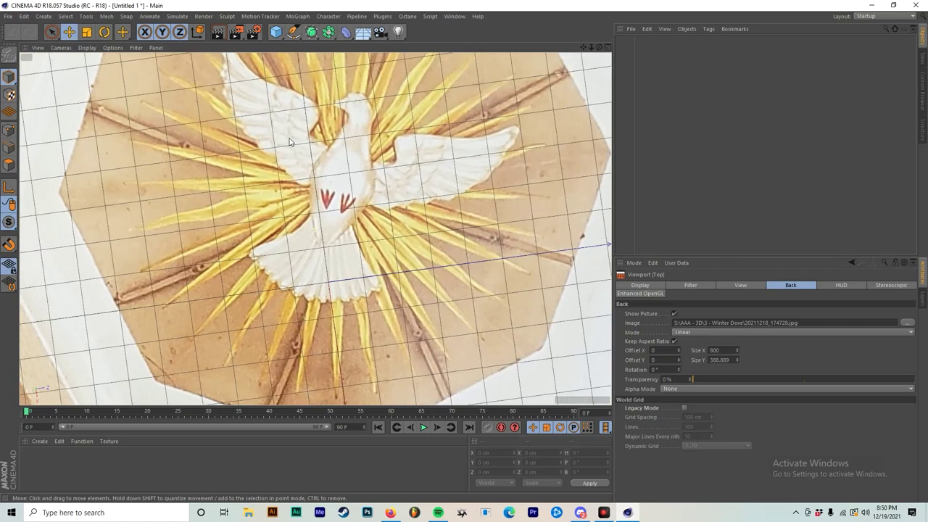
left_click_drag(289, 142, 292, 224, "alt")
right_click_drag(292, 224, 341, 213, "alt")
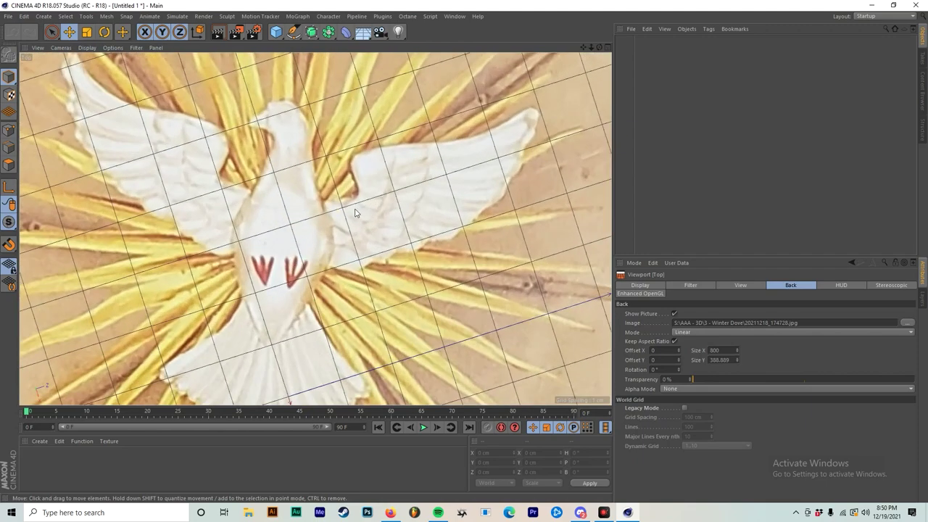
scroll(353, 214, "down", 3)
scroll(341, 213, "down", 6)
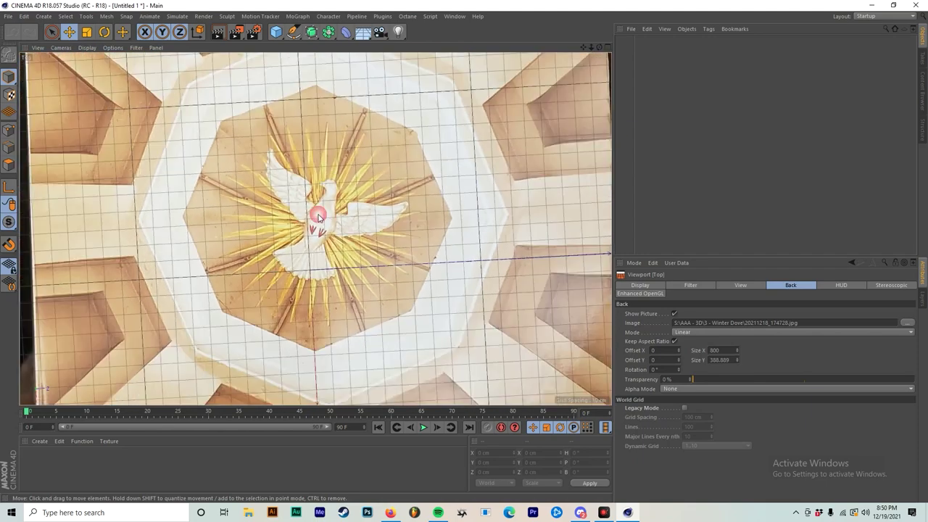
scroll(317, 212, "up", 6)
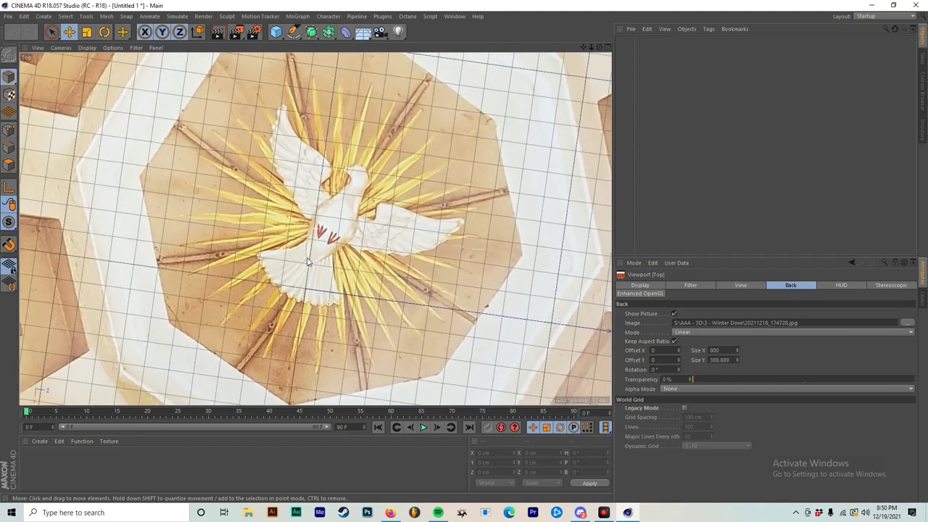
scroll(367, 246, "down", 6)
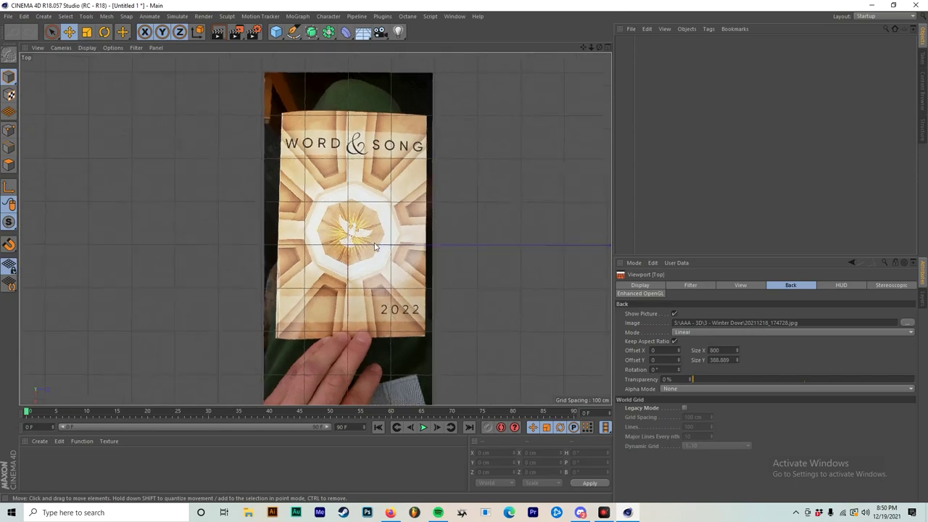
scroll(375, 247, "up", 7)
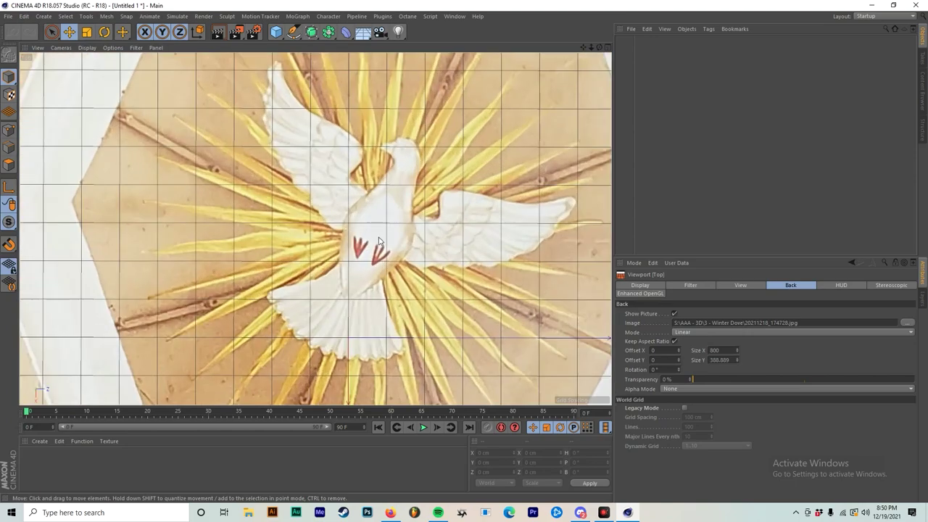
left_click_drag(379, 241, 363, 249, "alt")
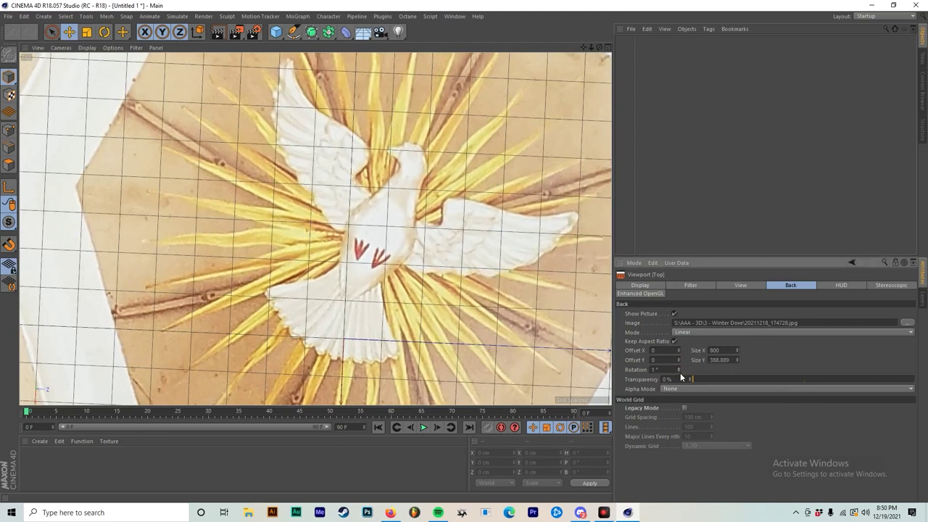
Rotate the Top view's background picture to -24° to straighten the dove.
left_click_drag(678, 375, 677, 374)
scroll(438, 283, "down", 7)
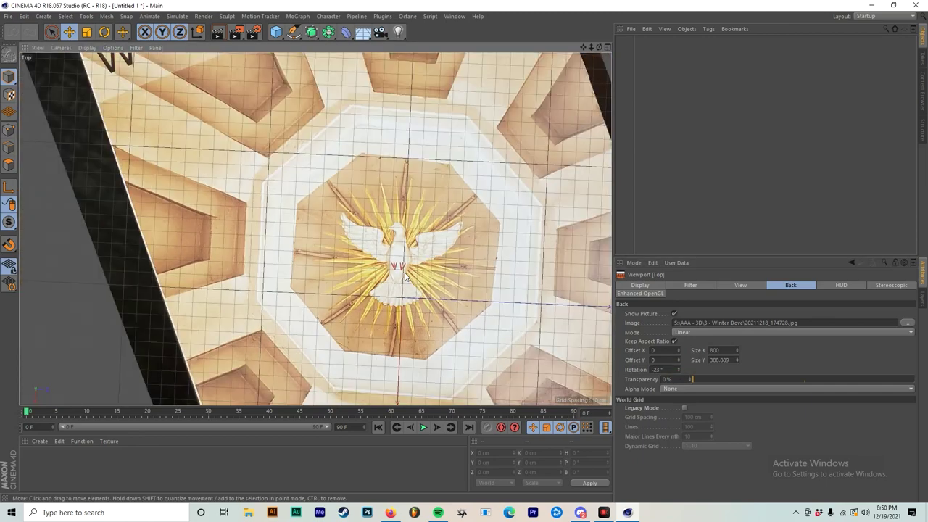
scroll(438, 283, "down", 2)
scroll(439, 276, "up", 10)
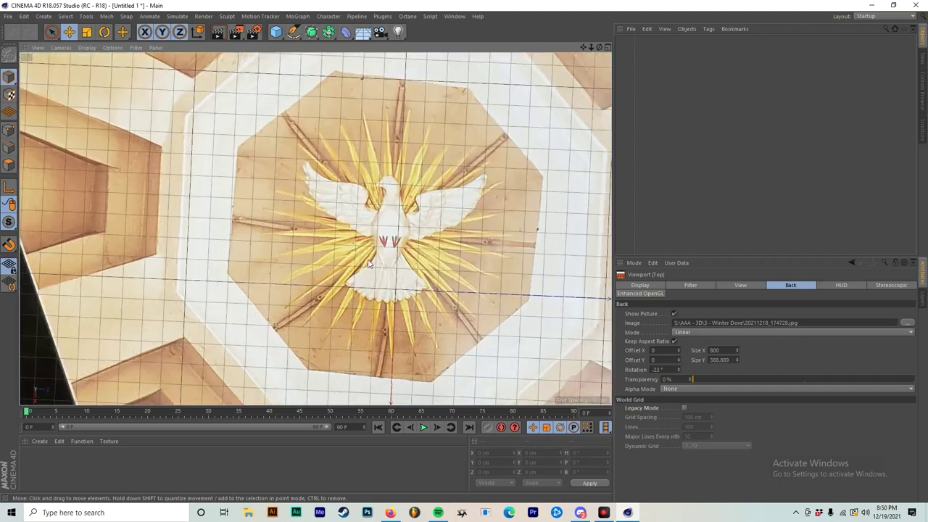
scroll(438, 266, "up", 2)
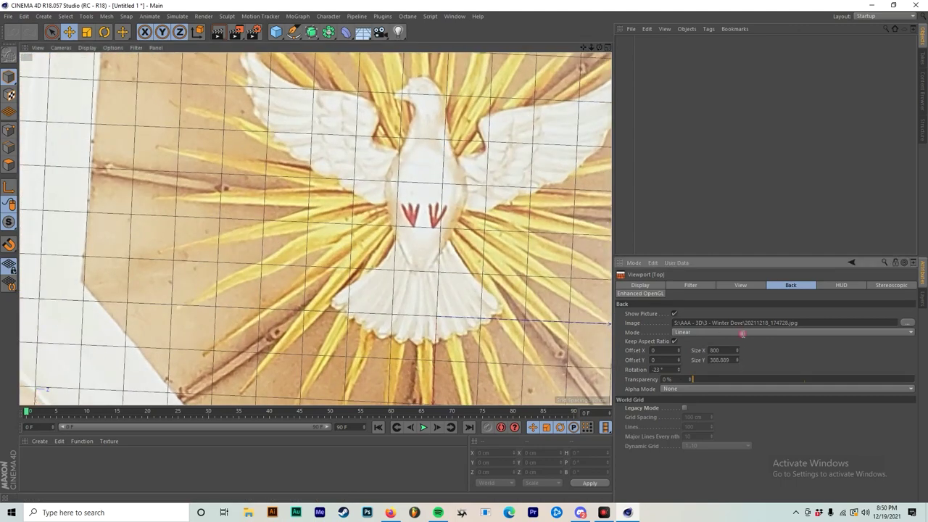
left_click(678, 371)
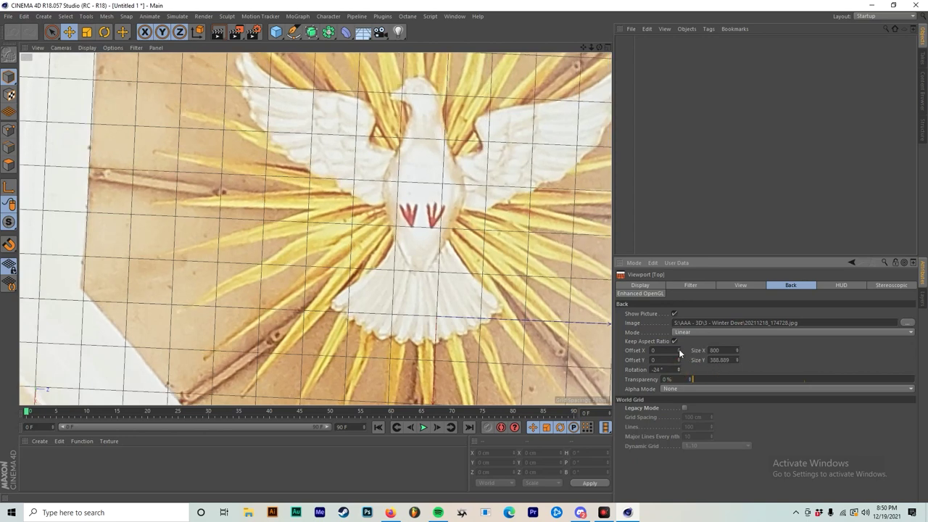
Shift the background picture to Offset Y -1, keeping Offset X at 0.
left_click(679, 349)
left_click(679, 353)
left_click(679, 363)
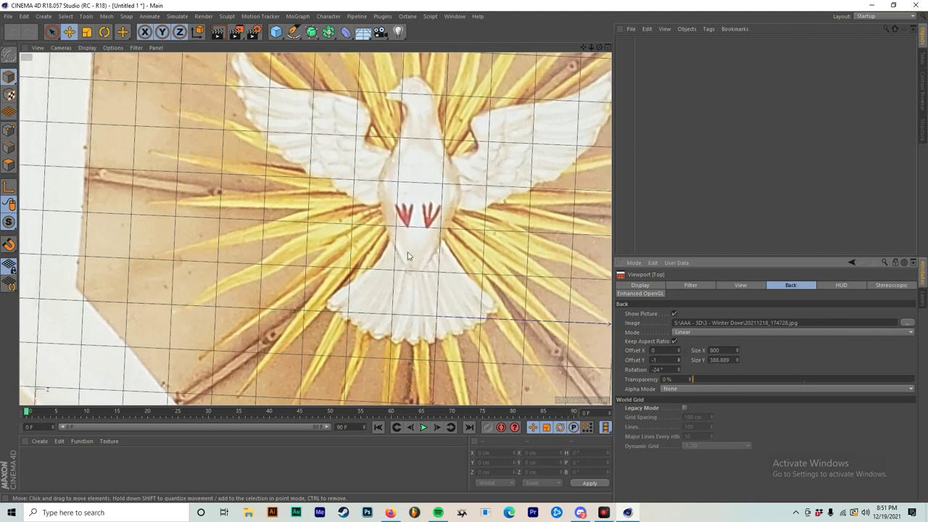
scroll(455, 240, "up", 1)
scroll(455, 240, "up", 3)
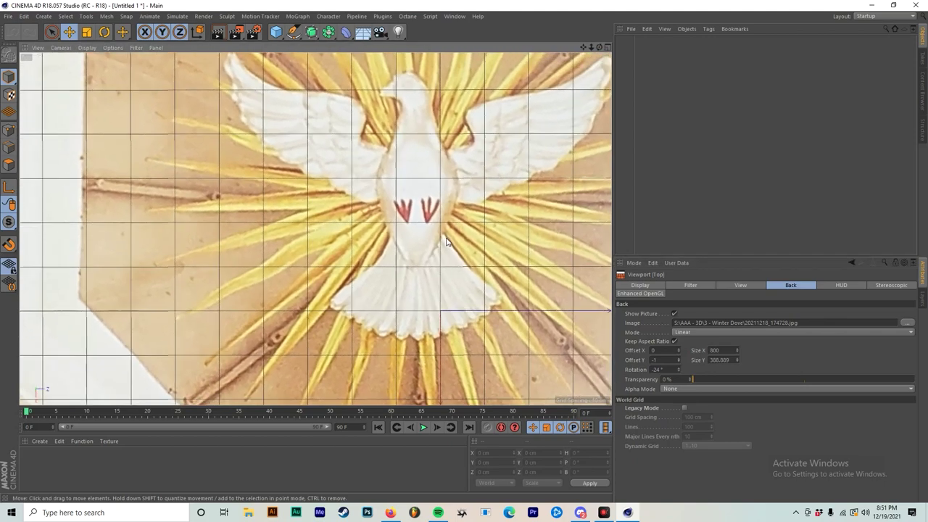
Add a floor and a camera to the scene and show the camera's coordinates.
left_click(364, 32)
left_click(380, 32)
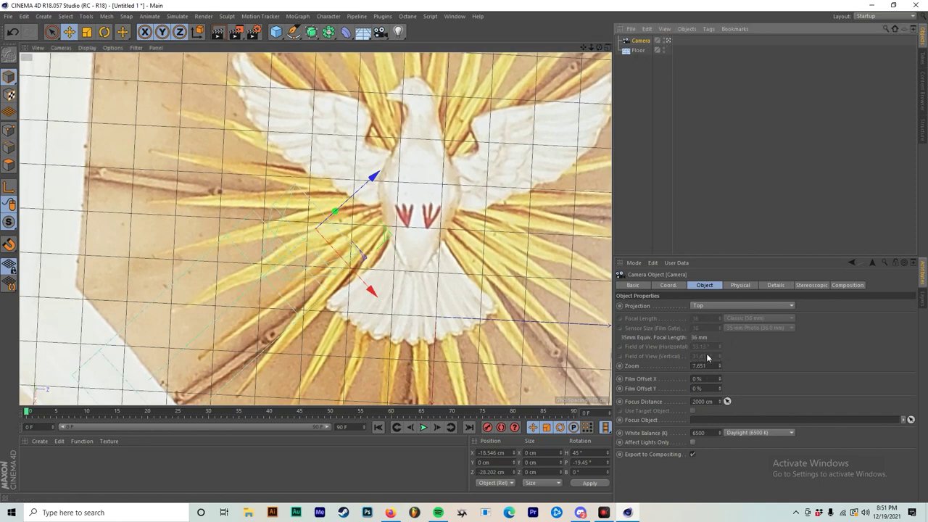
left_click(662, 285)
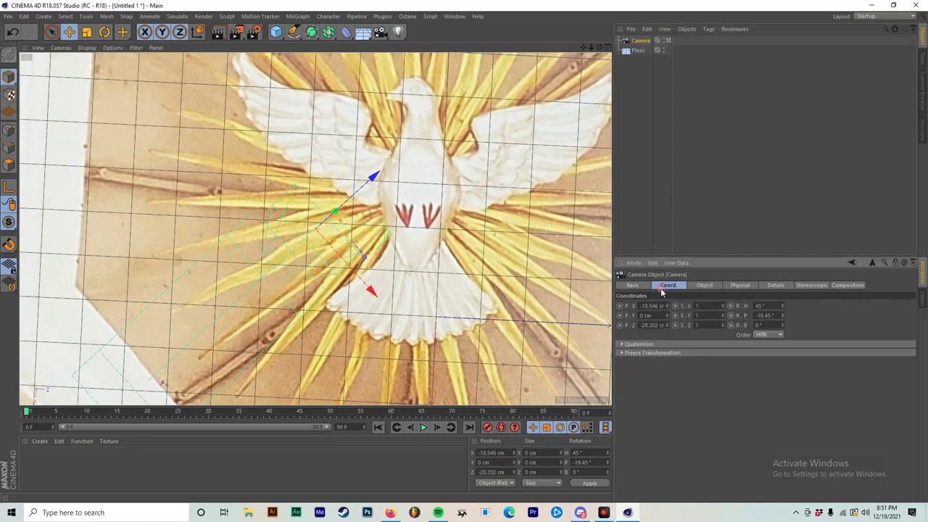
Try changing the camera's pitch rotation, including a value of 0, and undo the changes.
left_click(770, 306)
key("Tab")
type("0")
key("Return")
left_click_drag(782, 316, 783, 165)
key("ctrl+z")
key("ctrl+z")
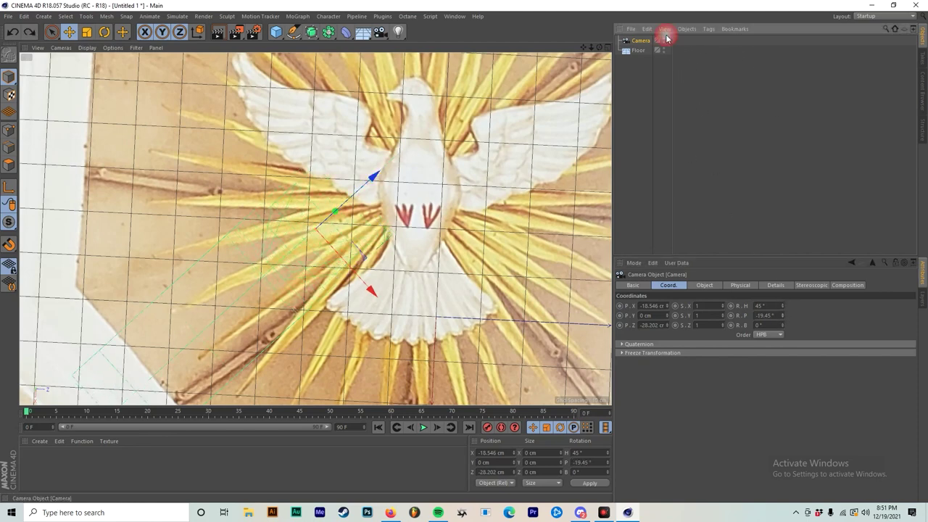
Make the new camera the active view camera, and undo a further trial change to its pitch.
left_click(668, 40)
left_click_drag(782, 315, 783, 218)
key("ctrl+z")
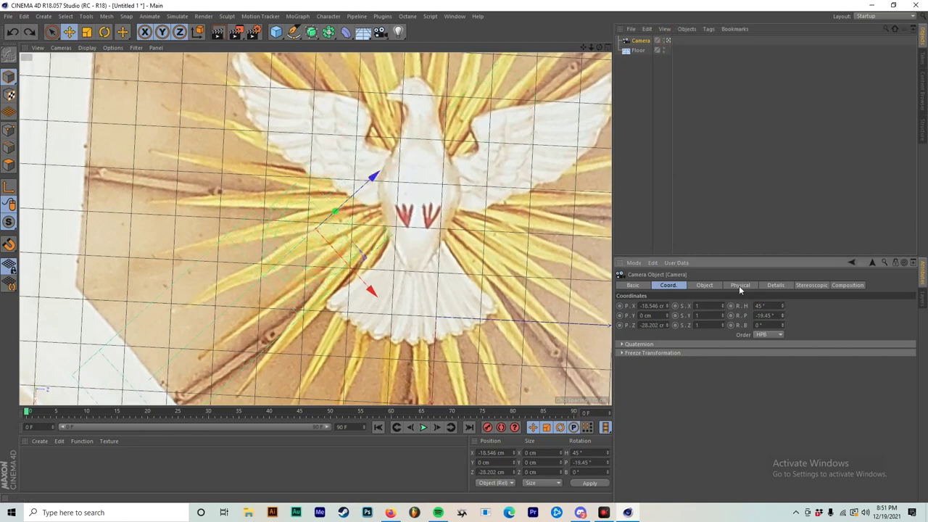
Enlarge the camera's view to inspect the floor and compare it with the reference picture in the four-view layout.
left_click_drag(327, 137, 537, 148, "alt")
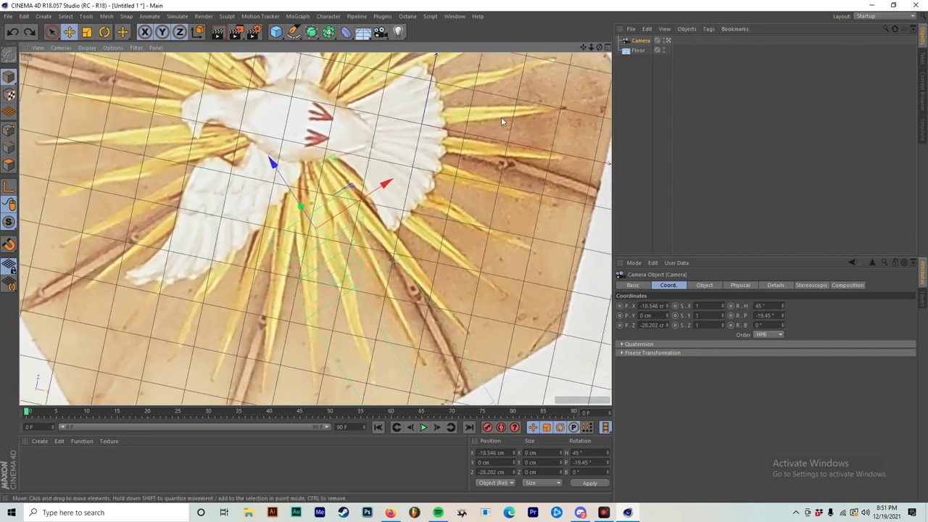
middle_click(408, 156)
middle_click(219, 149)
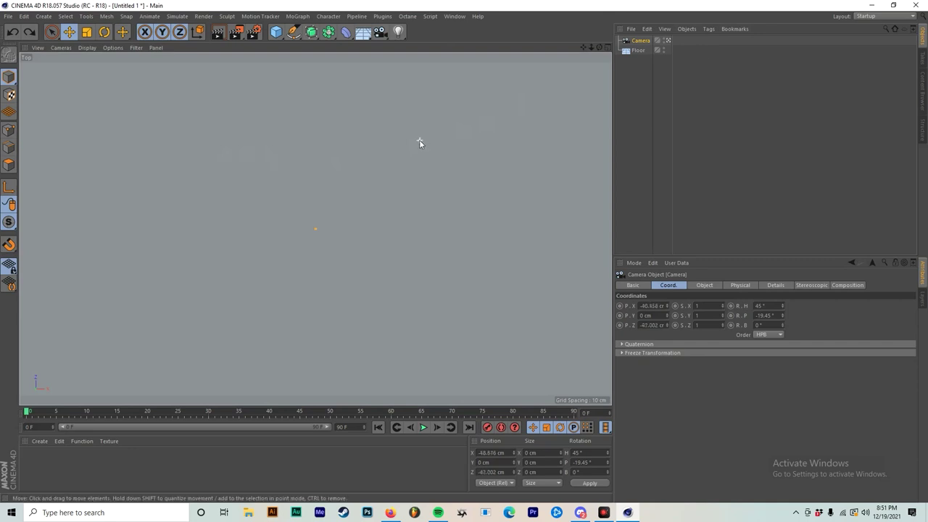
middle_click_drag(408, 210, 458, 176, "alt")
scroll(493, 167, "down", 8)
scroll(508, 171, "up", 4)
left_click_drag(346, 209, 327, 213, "alt")
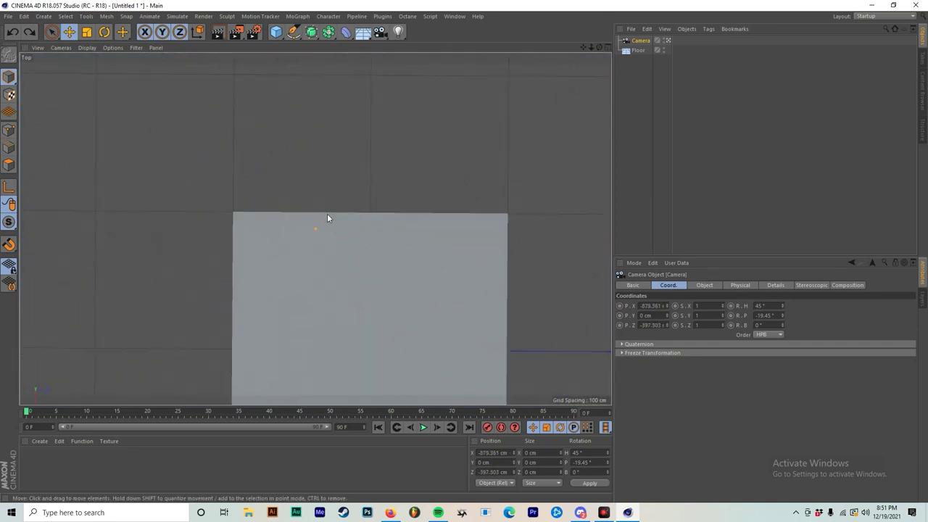
middle_click(327, 213)
middle_click(192, 152)
middle_click(245, 176)
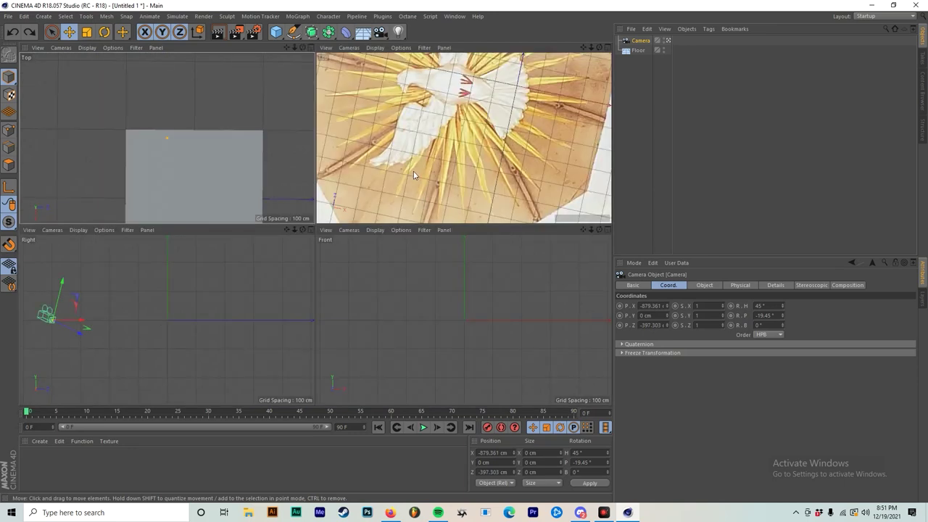
scroll(125, 123, "down", 1)
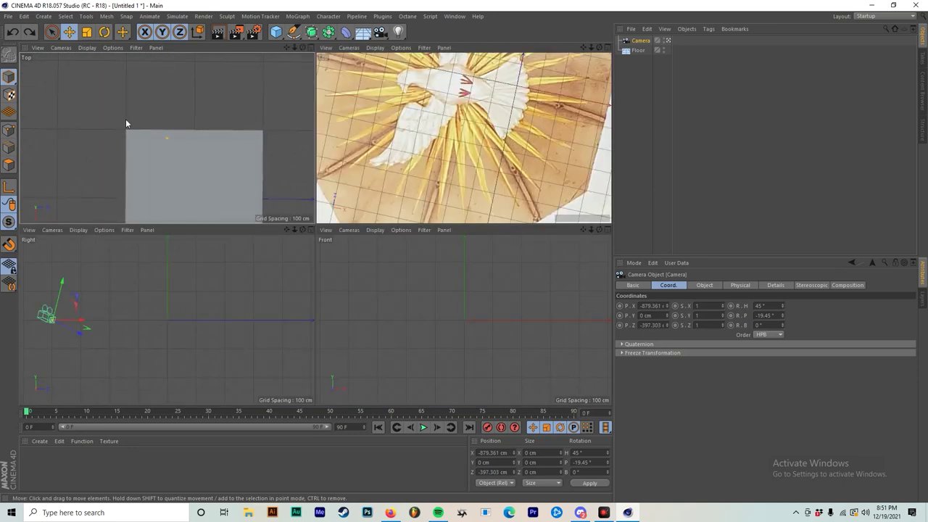
Inspect the whole floor plane from farther away in the enlarged camera view, and return to the four-view layout.
left_click(38, 48)
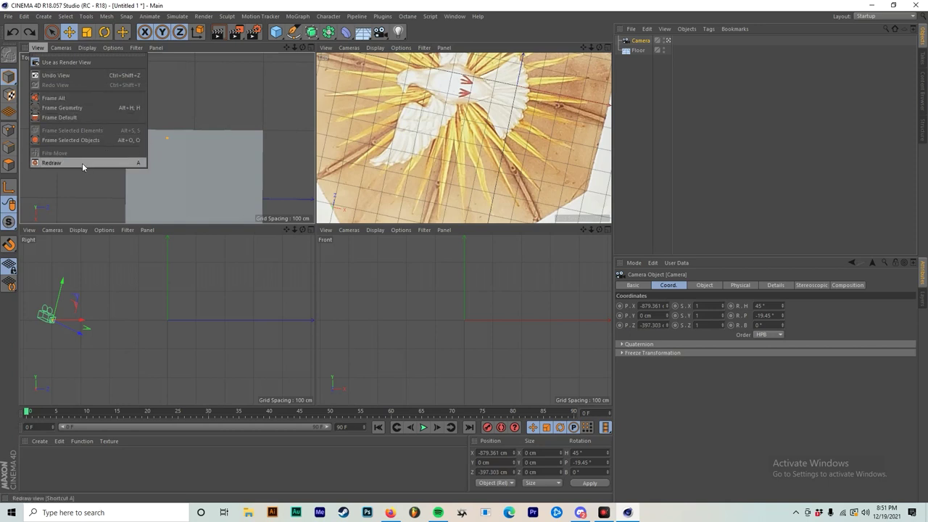
left_click(228, 111)
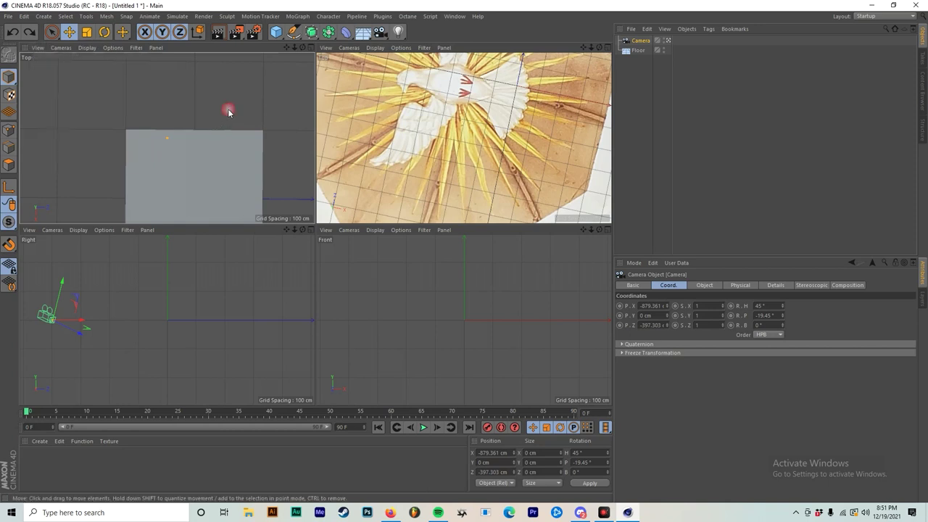
left_click_drag(142, 209, 134, 105)
middle_click(134, 105)
scroll(351, 221, "down", 5)
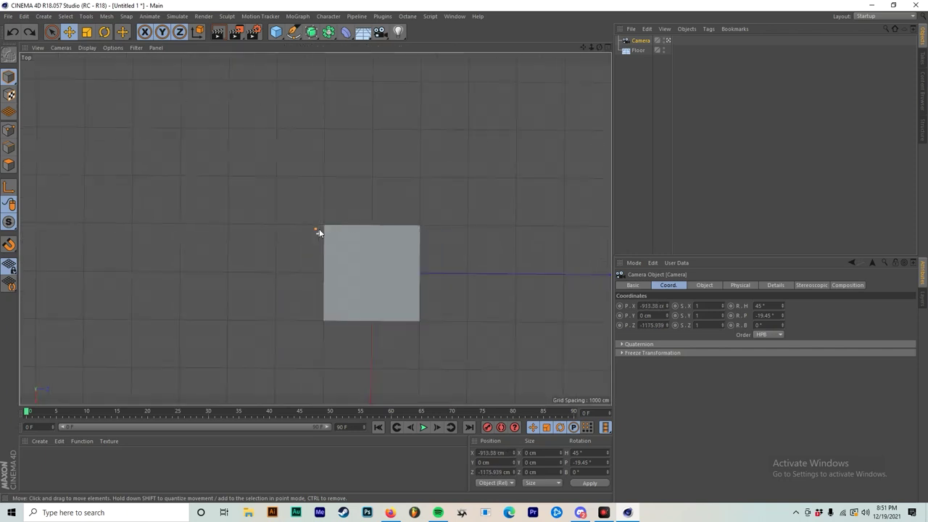
left_click_drag(352, 221, 300, 188, "alt")
middle_click(299, 187)
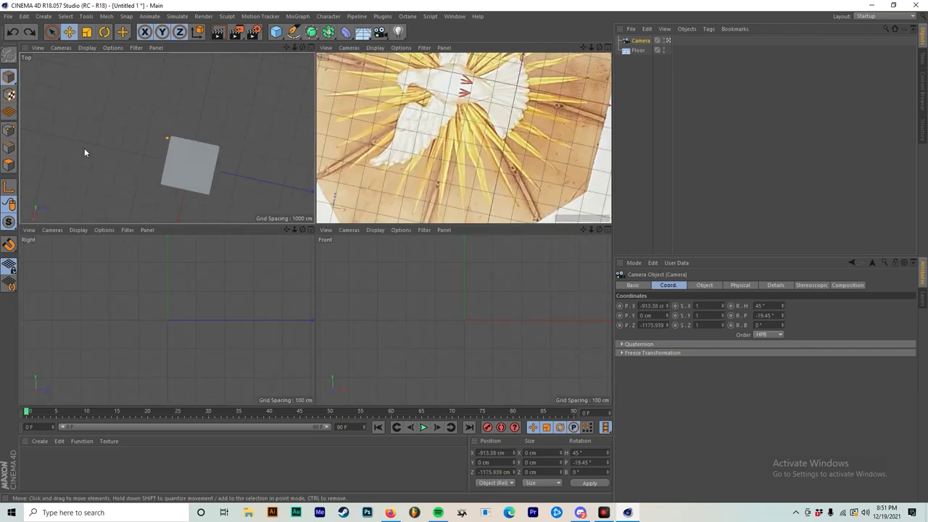
Switch the camera's view from Top to Perspective projection and aim it obliquely down at the floor.
left_click(61, 47)
mouse_move(87, 72)
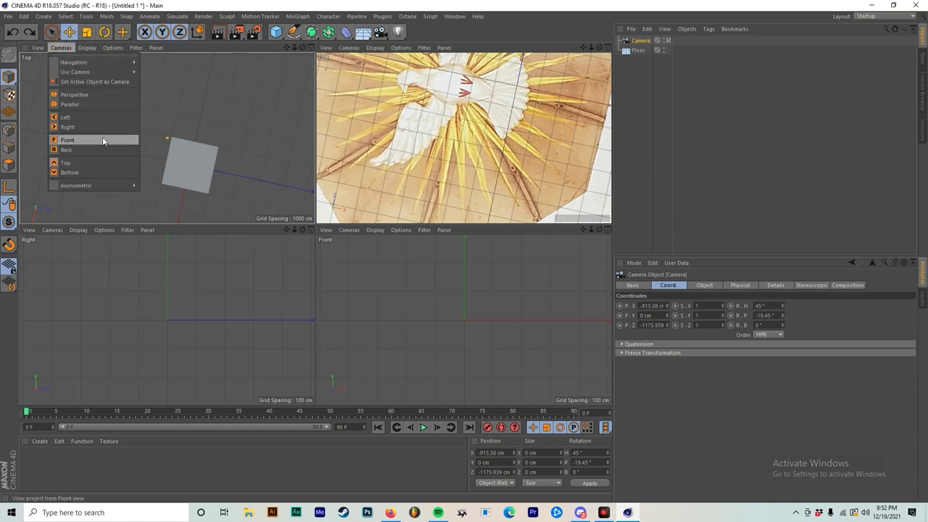
left_click(108, 96)
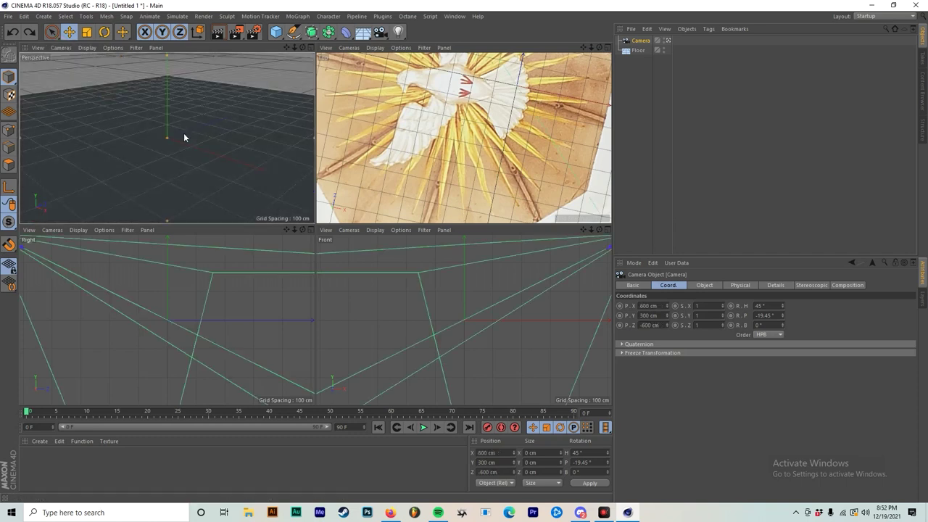
left_click_drag(170, 152, 182, 160, "alt")
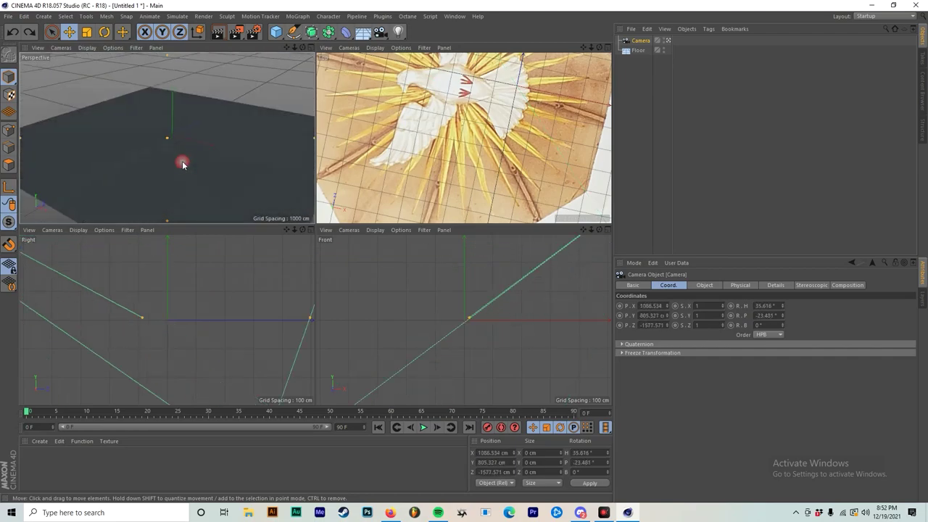
Enlarge the Top view, examine the whole reference picture, and frame the dove closely.
middle_click(480, 130)
left_click_drag(479, 131, 368, 153, "alt")
scroll(366, 156, "down", 10)
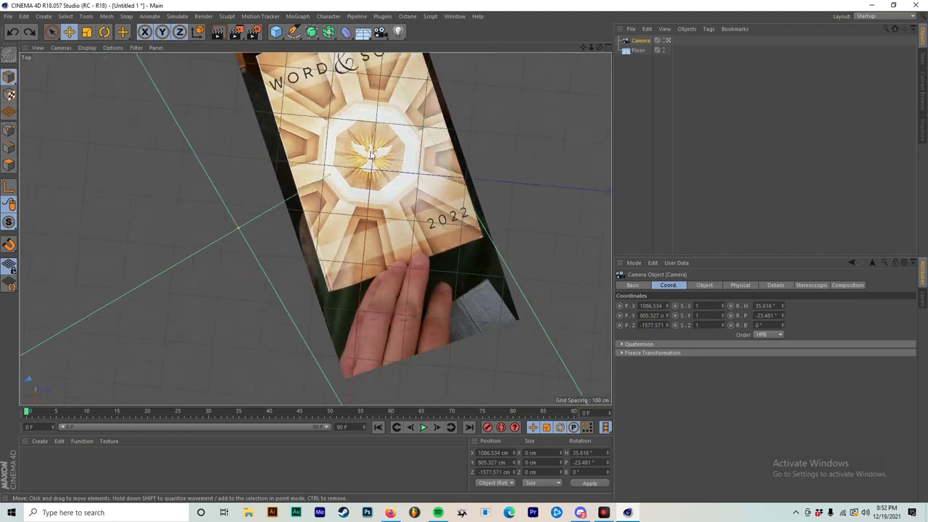
middle_click_drag(374, 167, 353, 243, "alt")
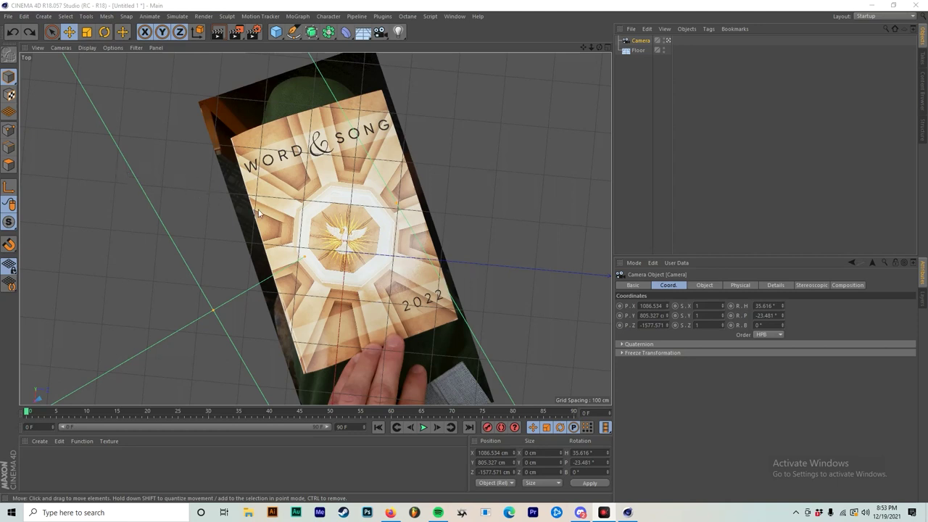
middle_click(361, 228)
middle_click(497, 135)
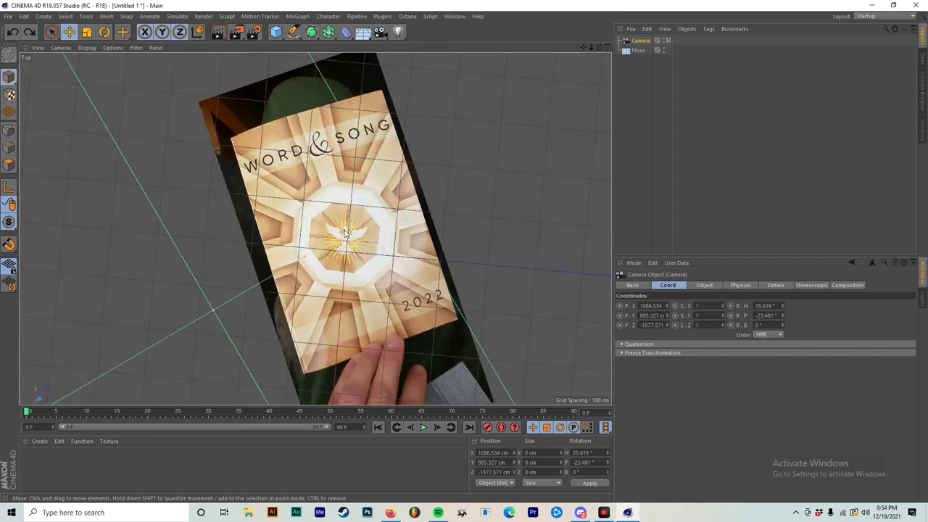
scroll(345, 232, "up", 10)
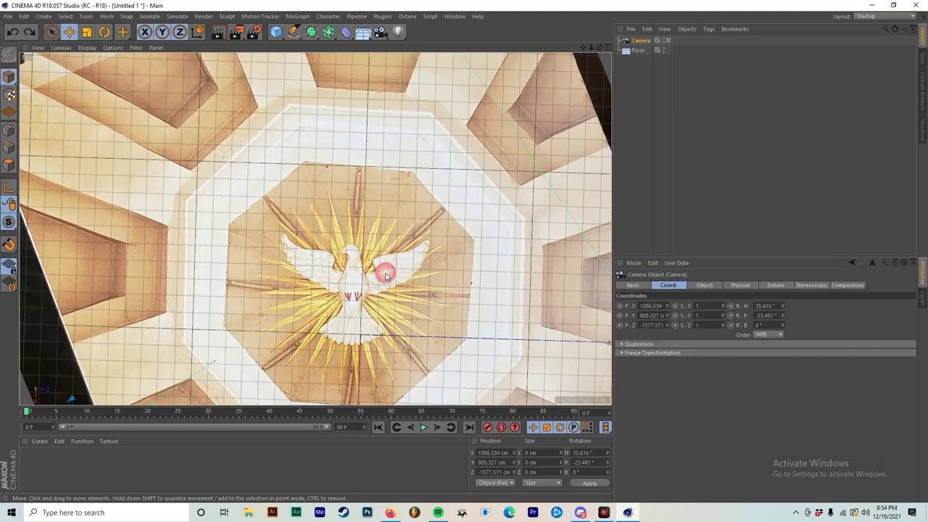
scroll(386, 275, "up", 5)
Start a Bezier spline with the Pen tool where the right-hand wing meets the body, tracing the first part of its lower edge.
left_click(293, 31)
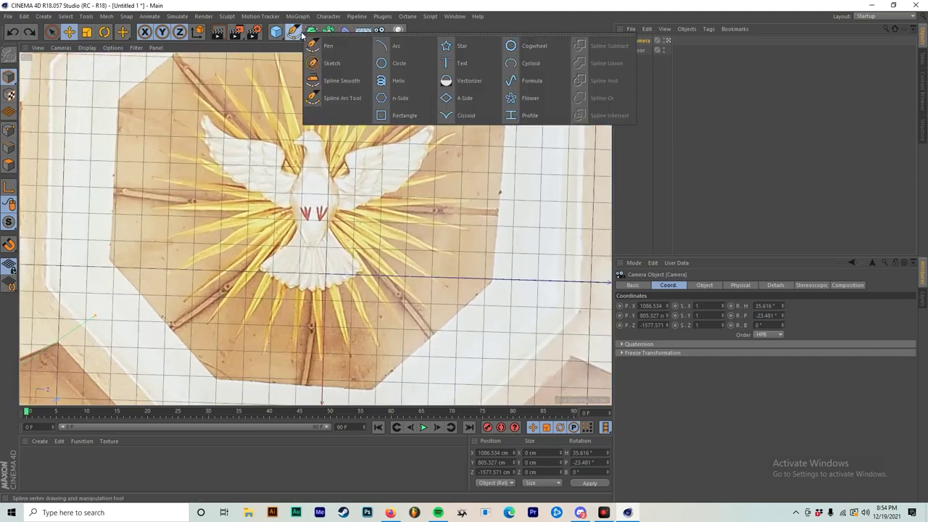
left_click(323, 45)
scroll(311, 250, "up", 3)
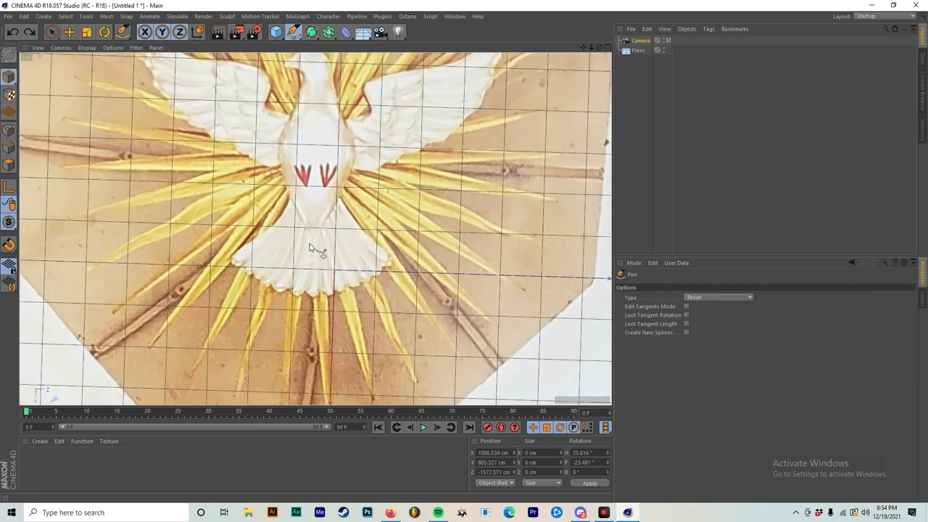
middle_click_drag(319, 184, 309, 252, "alt")
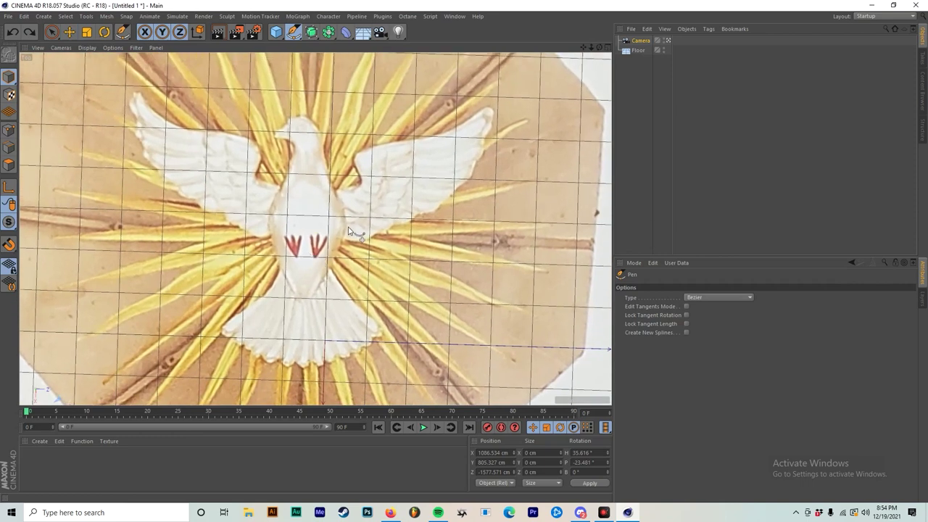
scroll(348, 230, "up", 4)
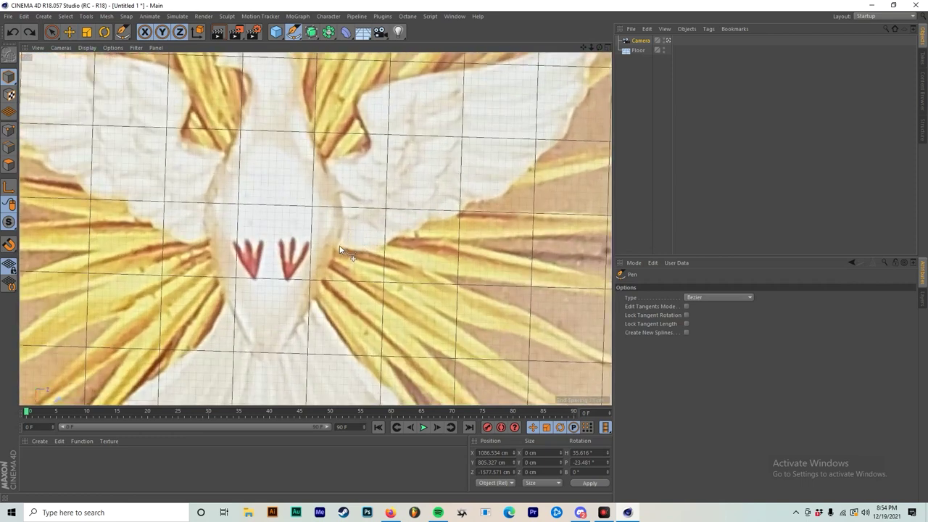
left_click(339, 247)
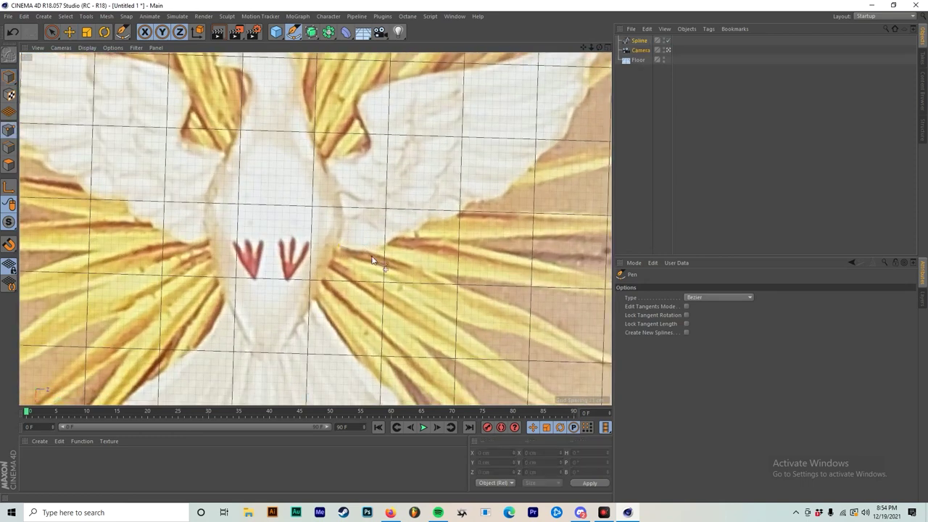
scroll(370, 251, "up", 2)
scroll(370, 254, "up", 1)
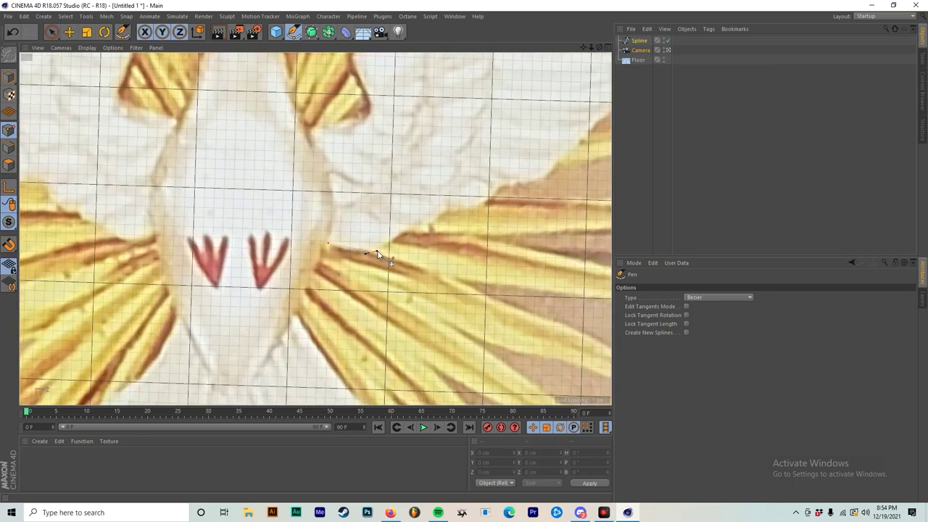
left_click(409, 231)
left_click_drag(442, 216, 518, 177)
Continue the spline along the middle of the wing's lower edge, following the feather contour towards the tip.
middle_click_drag(518, 178, 430, 239)
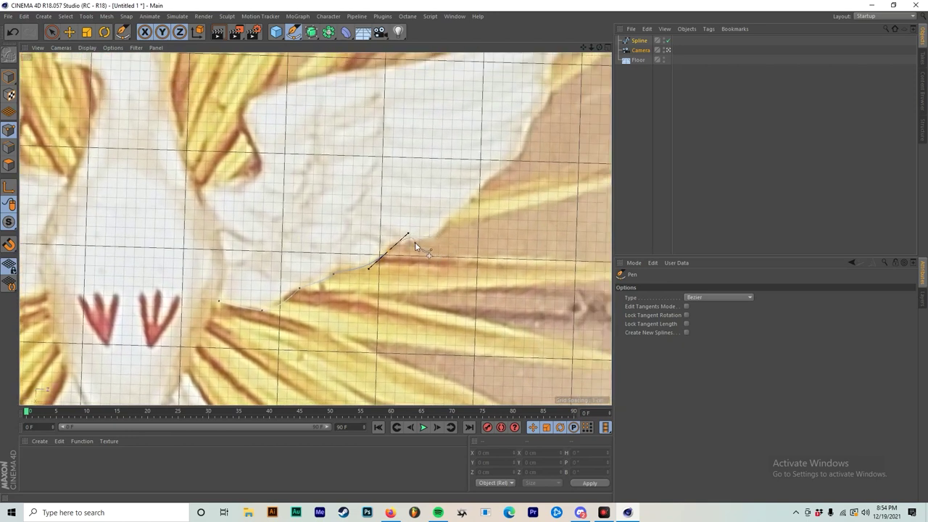
left_click(420, 245)
scroll(469, 203, "up", 2)
middle_click_drag(469, 205, 441, 222, "alt")
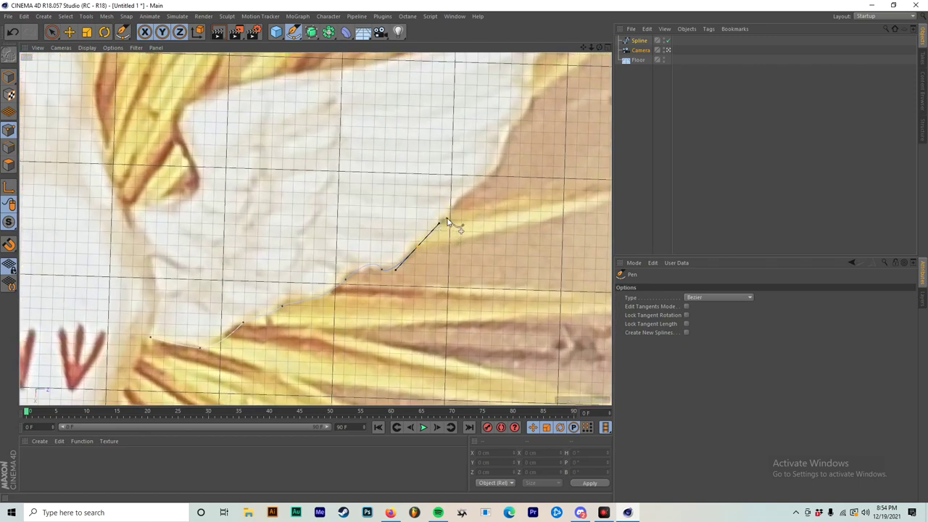
left_click(451, 212)
middle_click_drag(477, 192, 458, 224)
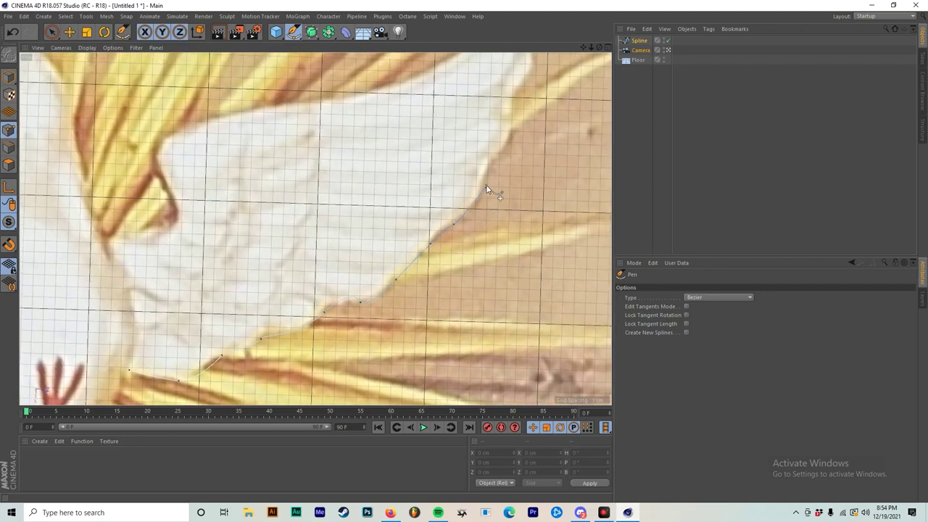
left_click_drag(487, 186, 487, 181)
middle_click_drag(487, 181, 472, 215, "alt")
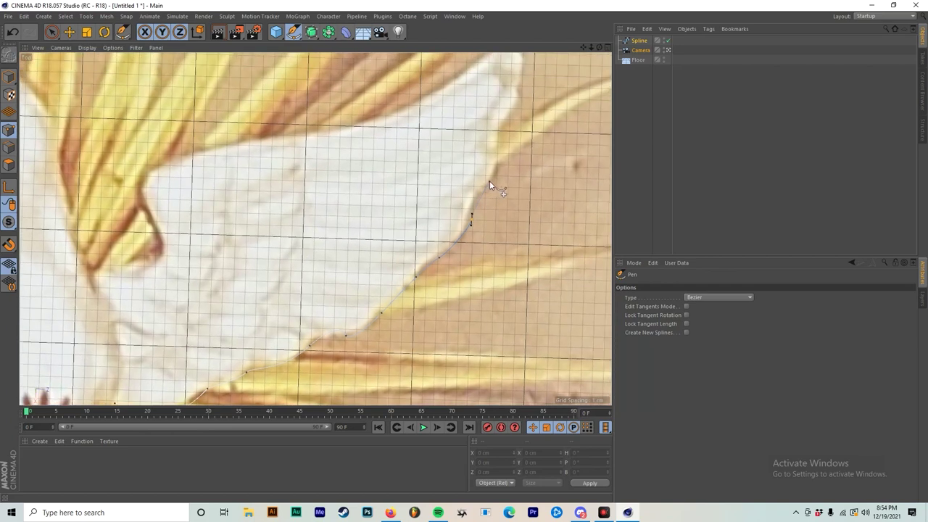
Trace the outer edge of the wing up to the rounded wingtip with further spline points.
left_click_drag(490, 181, 494, 176)
scroll(495, 177, "up", 1)
middle_click_drag(490, 172, 469, 206, "alt")
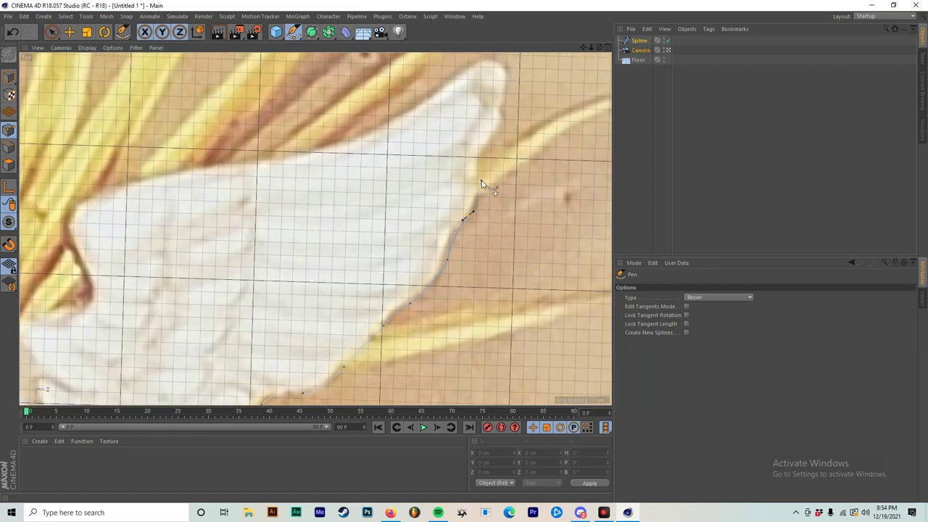
left_click(478, 175)
left_click(507, 125)
middle_click_drag(506, 124, 496, 168)
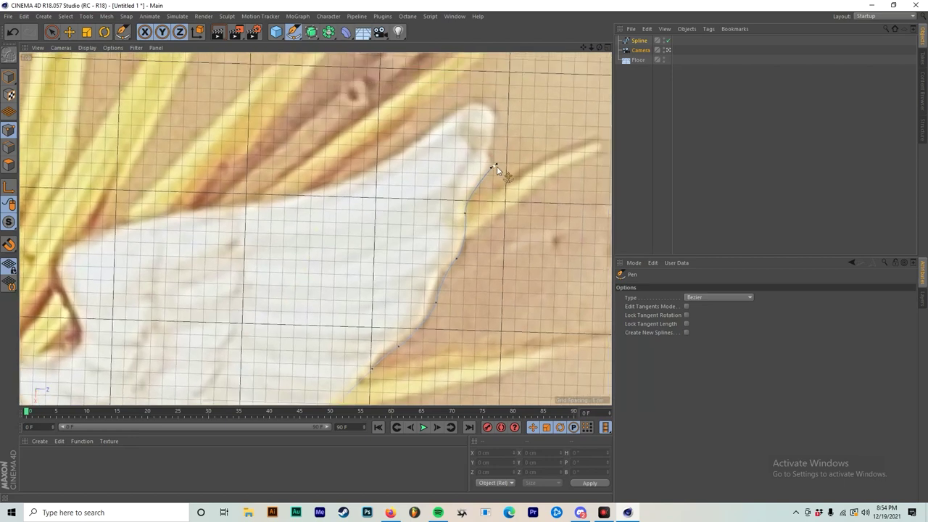
left_click_drag(485, 176, 491, 155)
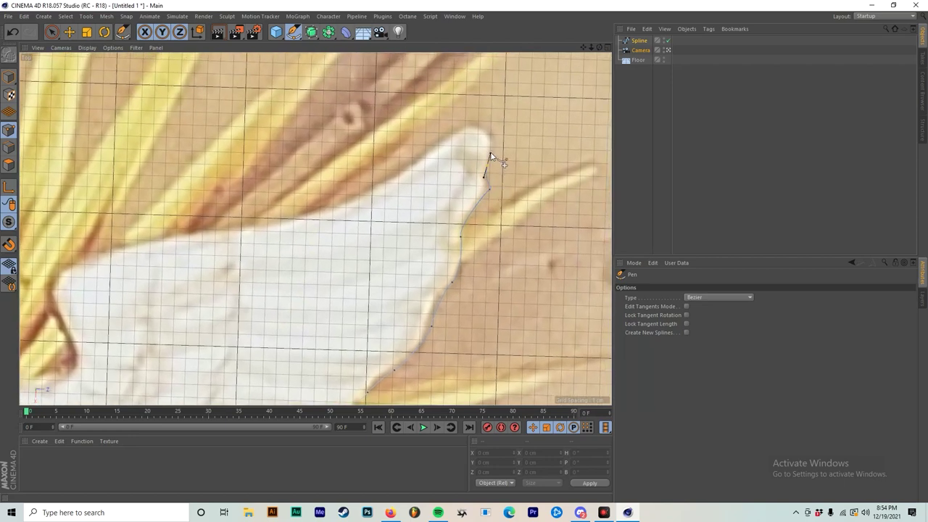
scroll(489, 151, "up", 1)
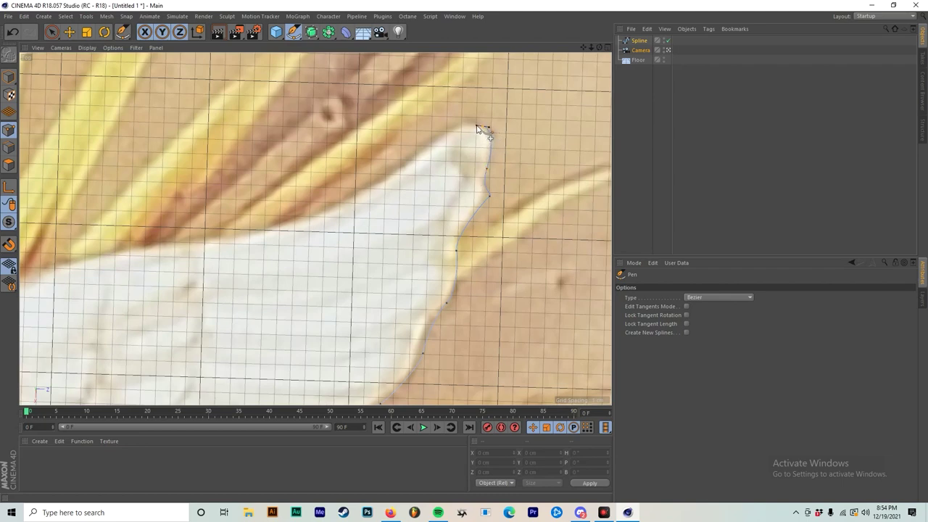
Trace the wing's upper edge from the wingtip back towards the shoulder corner.
left_click_drag(437, 140, 419, 155)
middle_click_drag(430, 158, 519, 131, "alt")
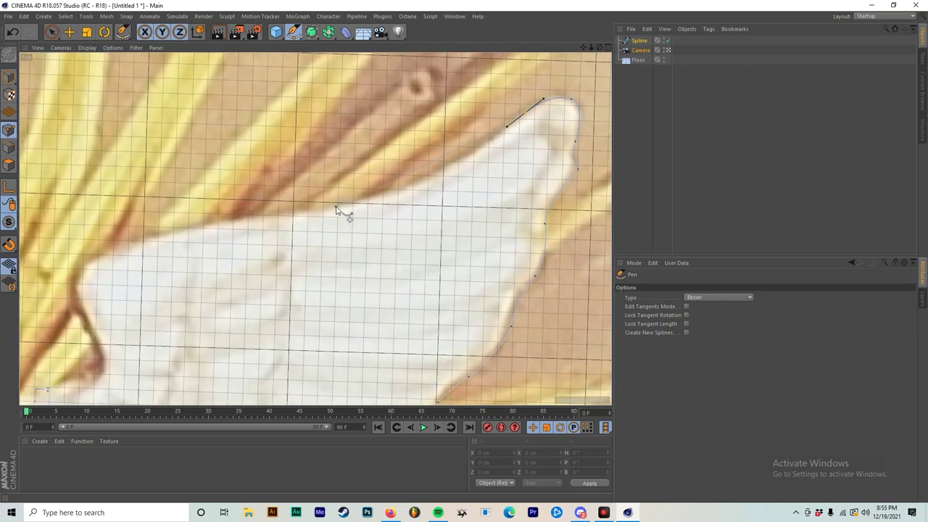
left_click_drag(336, 208, 274, 216)
middle_click_drag(268, 219, 448, 180, "alt")
left_click(328, 196)
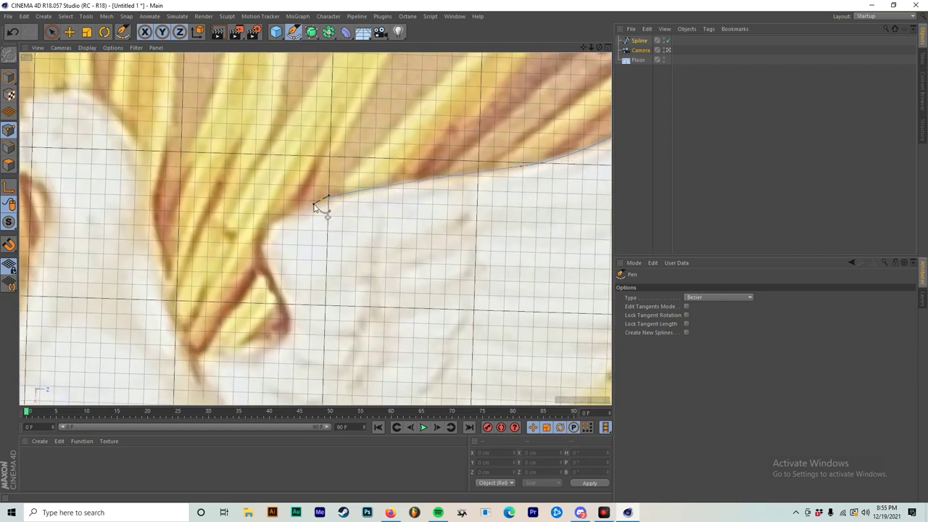
left_click_drag(314, 205, 311, 205)
middle_click_drag(311, 205, 381, 171, "alt")
Trace the spline around the shoulder corner and the notch between wing and neck, reaching into the dove's body.
left_click_drag(333, 192, 332, 195)
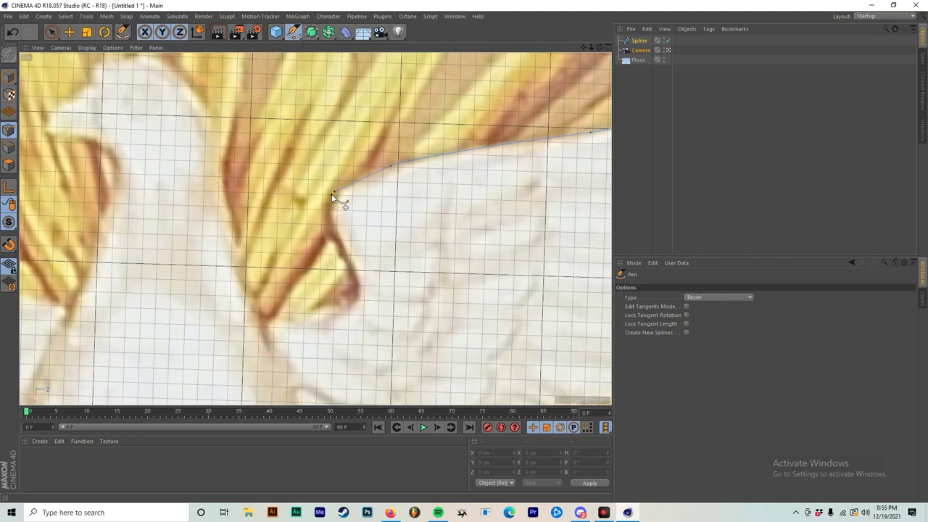
left_click(337, 240)
left_click(356, 285)
left_click_drag(339, 307, 299, 308)
middle_click_drag(299, 308, 396, 235, "alt")
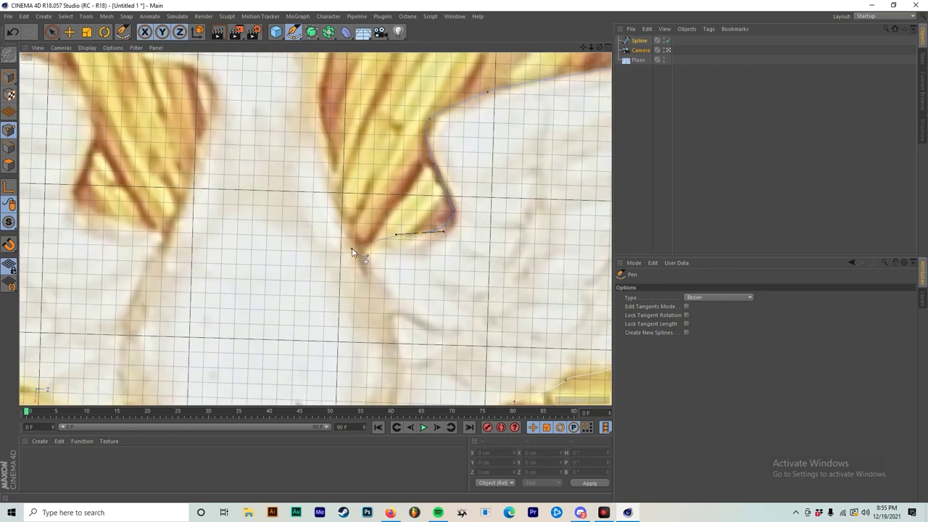
left_click(340, 252)
left_click_drag(340, 254, 341, 255)
middle_click_drag(341, 254, 394, 115, "alt")
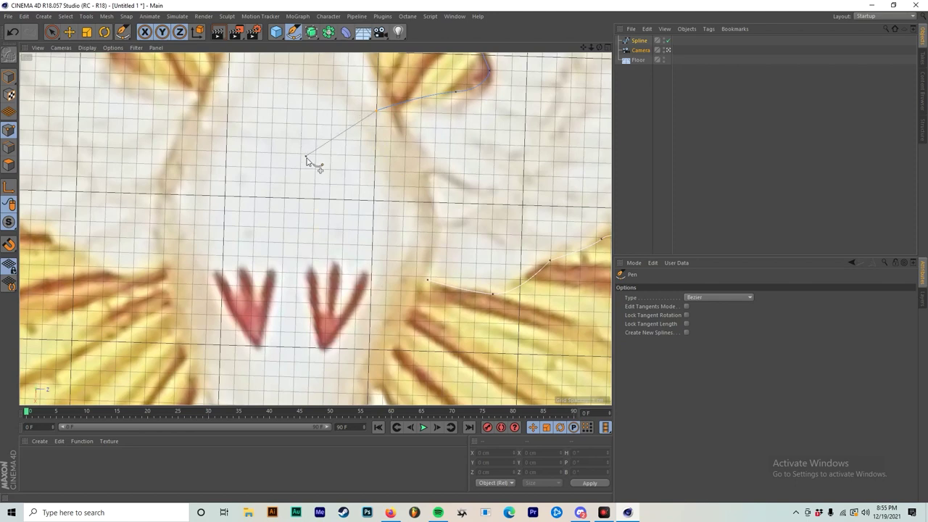
Curve the spline through the dove's body and close it at its starting point to complete the wing outline.
left_click_drag(333, 175, 352, 208)
left_click(374, 247)
left_click(426, 282)
scroll(426, 281, "down", 3)
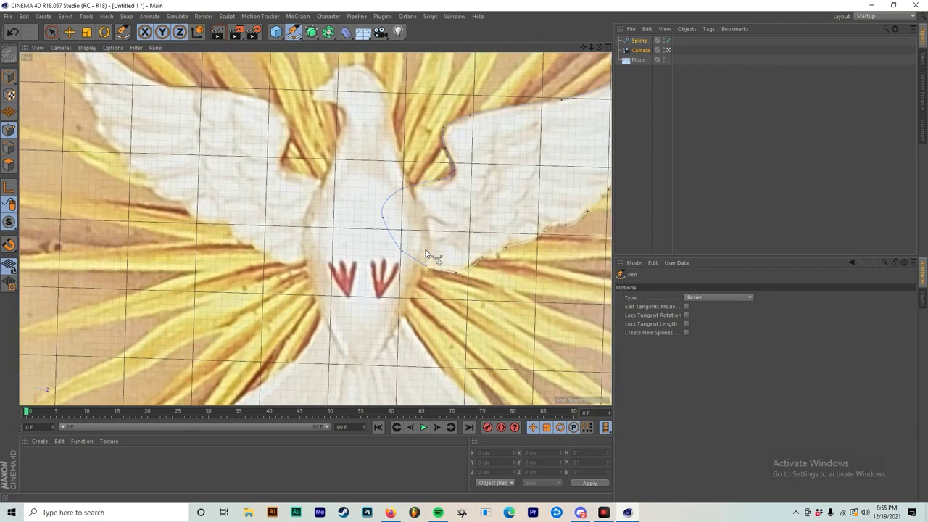
left_click(639, 70)
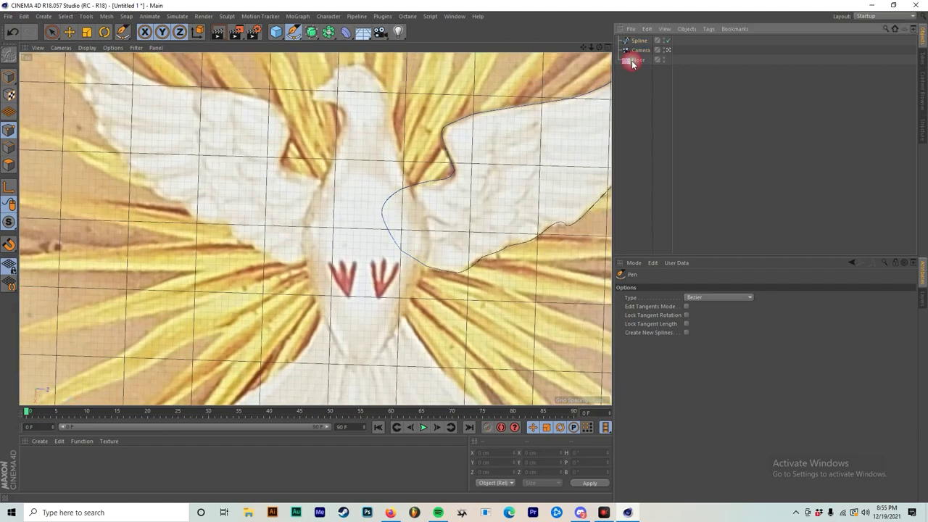
scroll(452, 196, "down", 4)
scroll(493, 178, "up", 2)
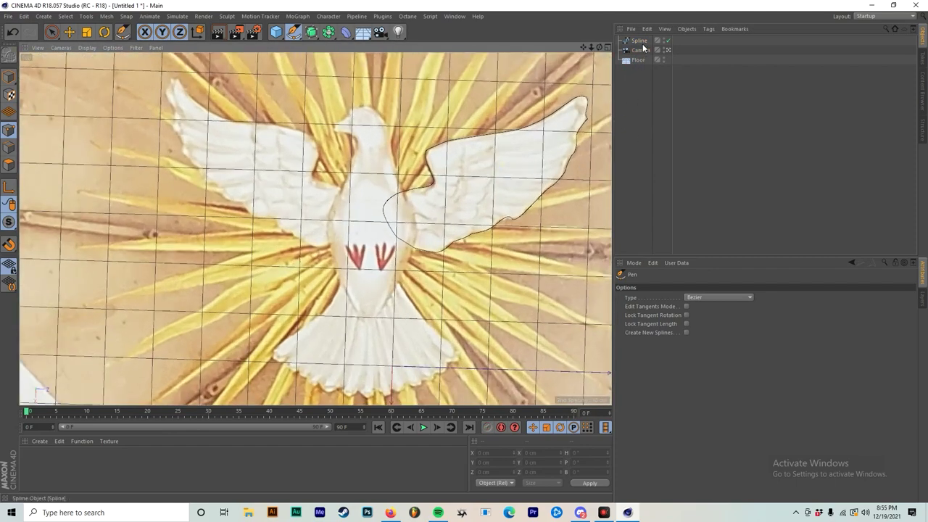
Add an Extrude generator and make the wing spline its child.
left_click(638, 41)
left_click(312, 32)
left_click(312, 33)
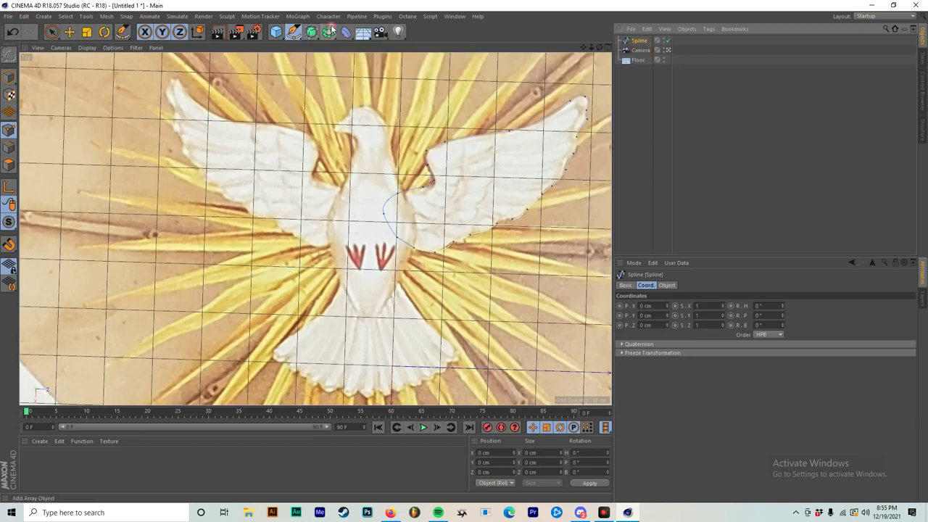
left_click(313, 33)
left_click(425, 46)
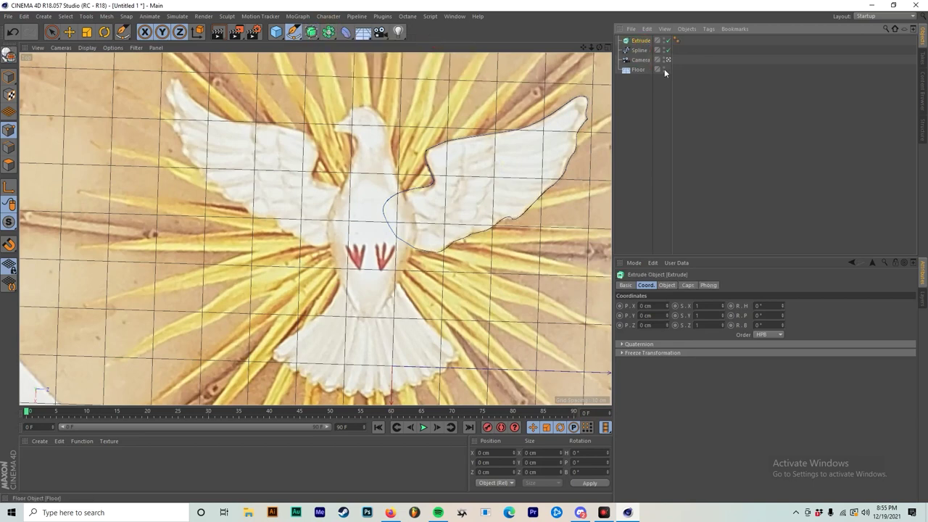
left_click_drag(639, 50, 641, 41)
left_click(641, 41)
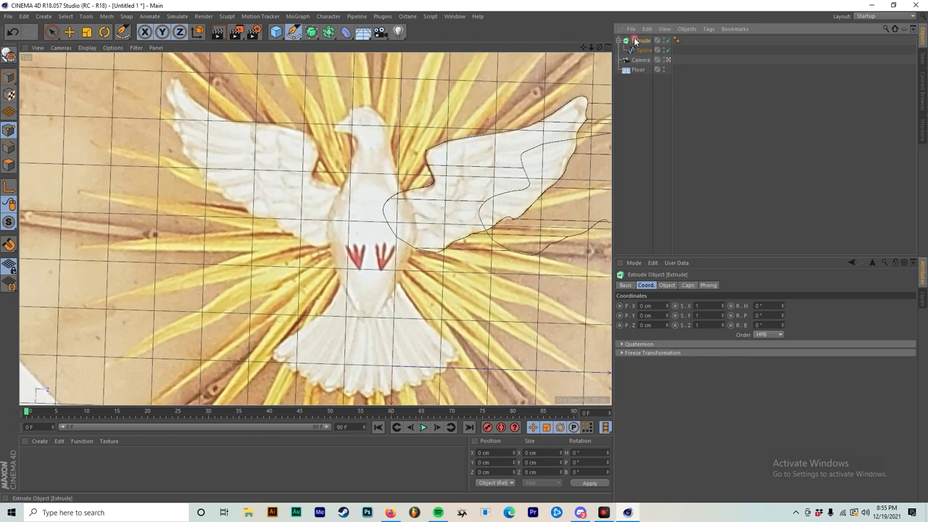
Set the Extrude object's movement to -76 cm in Y and 0 cm in Z.
left_click(668, 284)
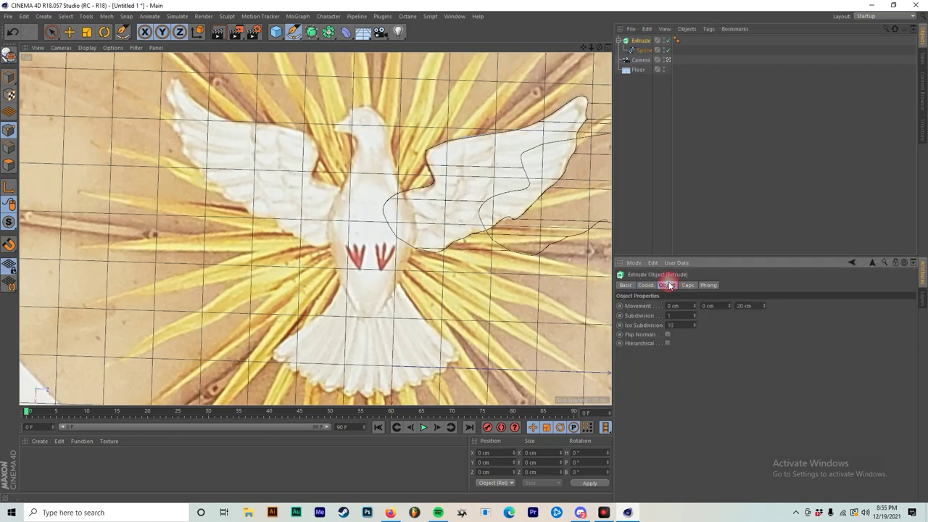
left_click(690, 286)
left_click(664, 284)
left_click_drag(762, 304, 707, 306)
type("0")
key("Return")
Try a Y movement of -456 cm on the wing extrusion while viewing it in perspective, and reset the value to 0 cm.
middle_click(451, 135)
middle_click(264, 136)
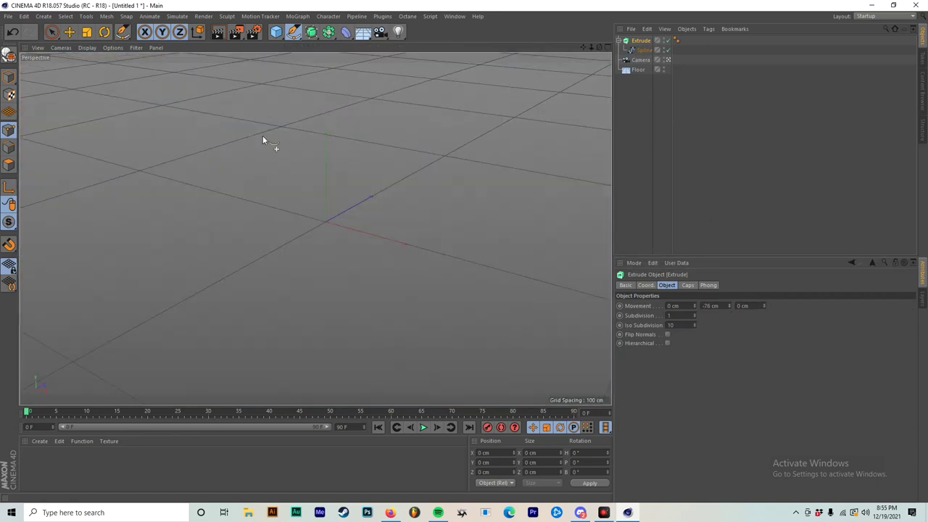
scroll(290, 128, "down", 3)
left_click_drag(290, 198, 580, 286, "alt")
left_click_drag(730, 306, 699, 309)
left_click_drag(357, 171, 425, 215, "alt")
left_click_drag(722, 307, 561, 311)
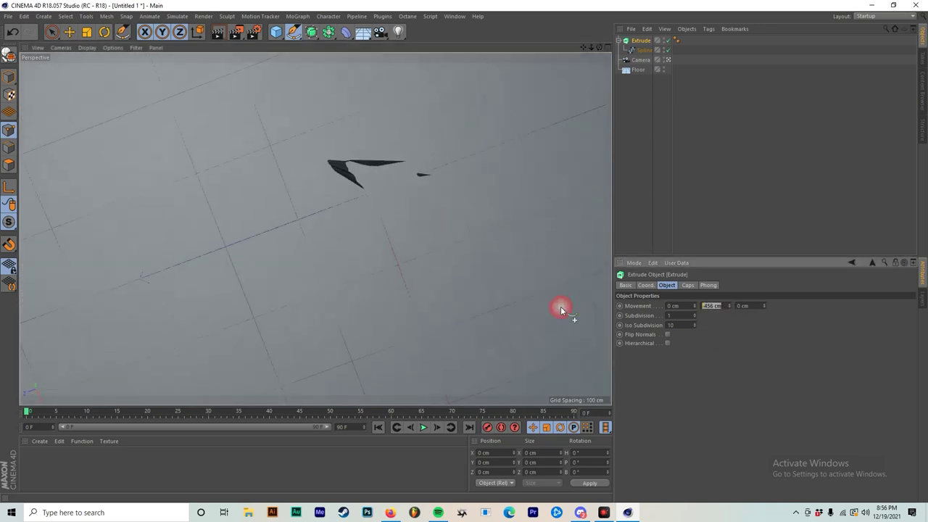
key("BackSpace")
Delete the floor object, select the Extrude object again, and return to the four-view layout.
left_click(639, 69)
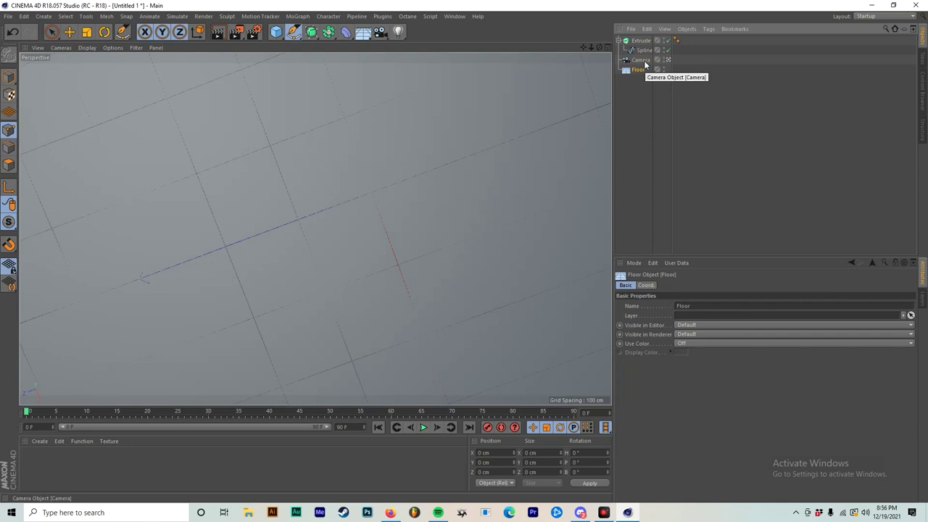
key("Delete")
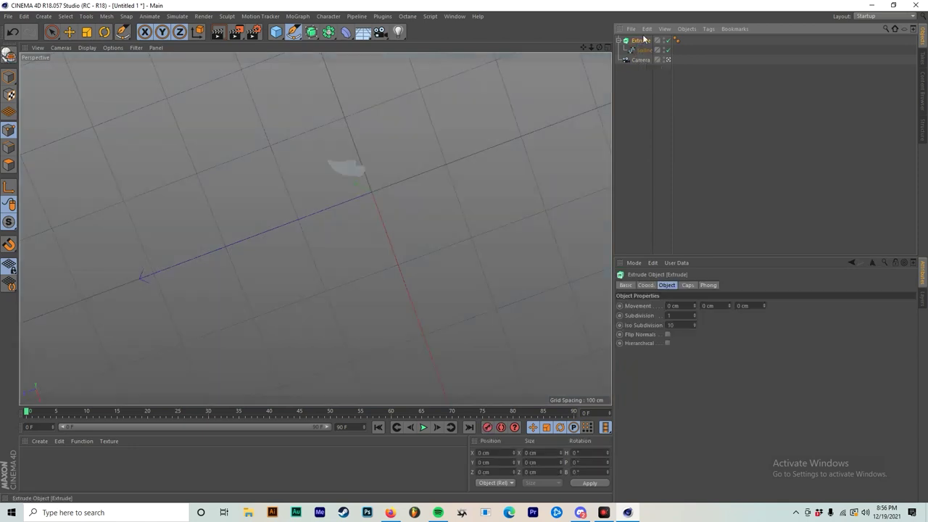
middle_click(387, 178)
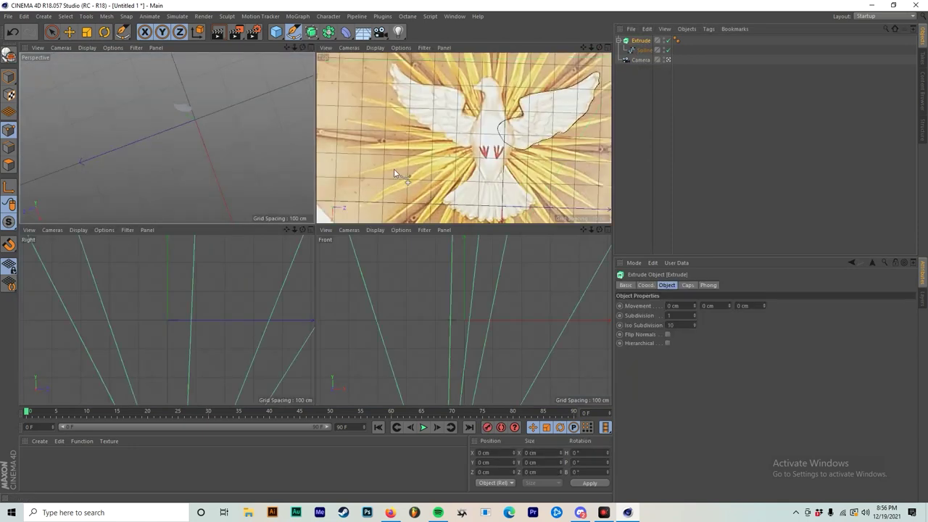
Set the wing extrusion's Y movement to 3 cm while checking its thickness in the enlarged perspective view.
middle_click(248, 126)
scroll(353, 163, "up", 5)
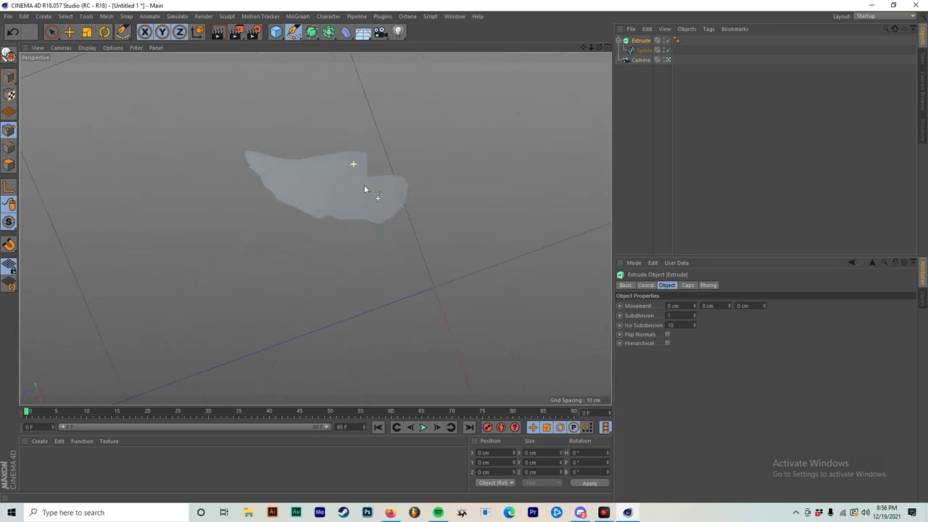
left_click_drag(364, 184, 372, 158, "alt")
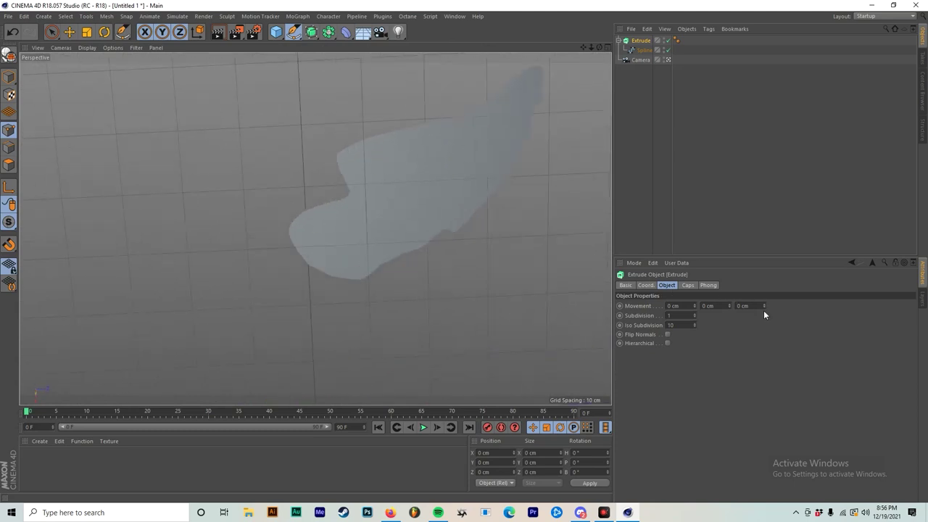
left_click_drag(764, 308, 764, 290)
key("ctrl+z")
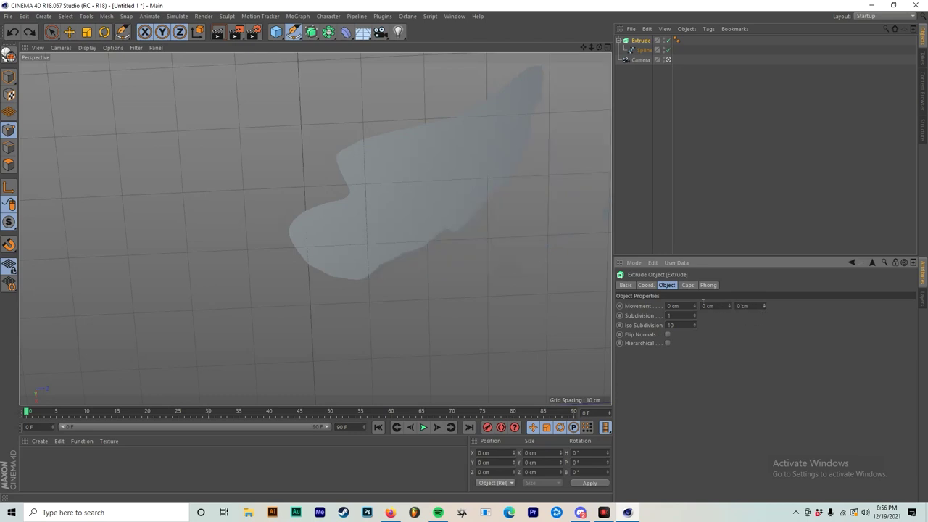
left_click_drag(314, 228, 508, 181, "alt")
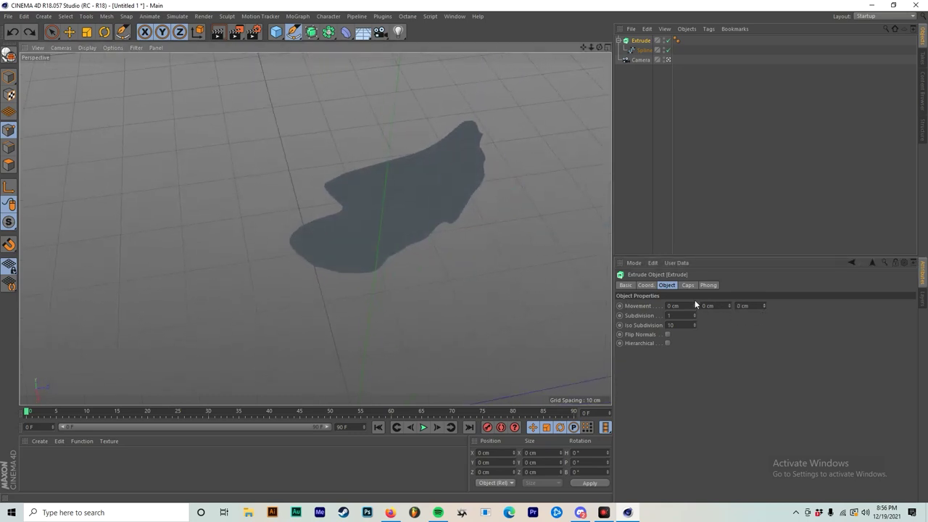
left_click_drag(694, 306, 729, 303)
key("ctrl+z")
left_click_drag(439, 227, 394, 278, "alt")
scroll(422, 285, "up", 4)
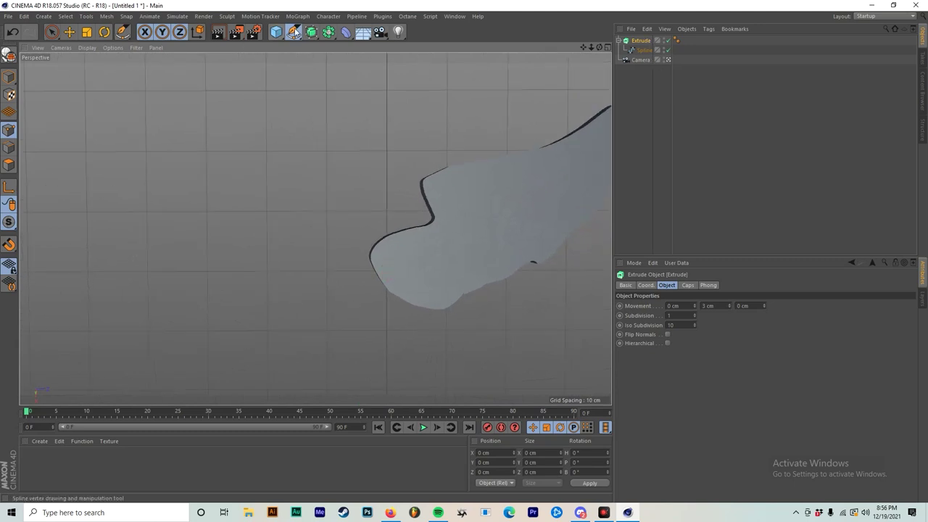
Add a Symmetry generator and make the wing's Extrude object its child to mirror the wing.
left_click(311, 31)
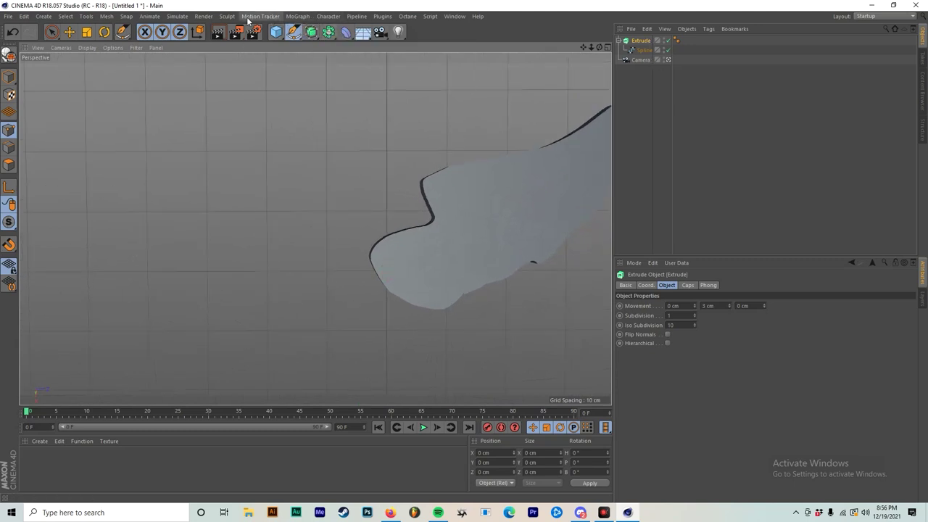
left_click(329, 34)
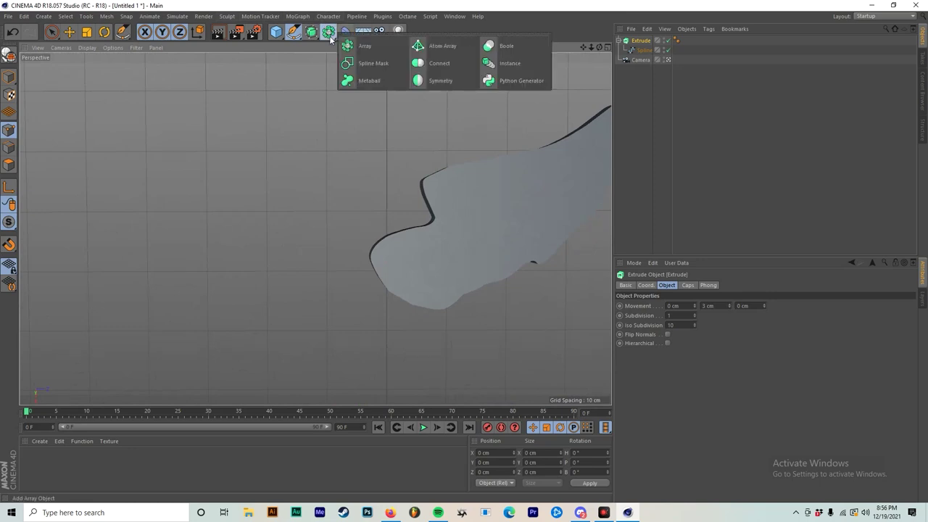
left_click(458, 79)
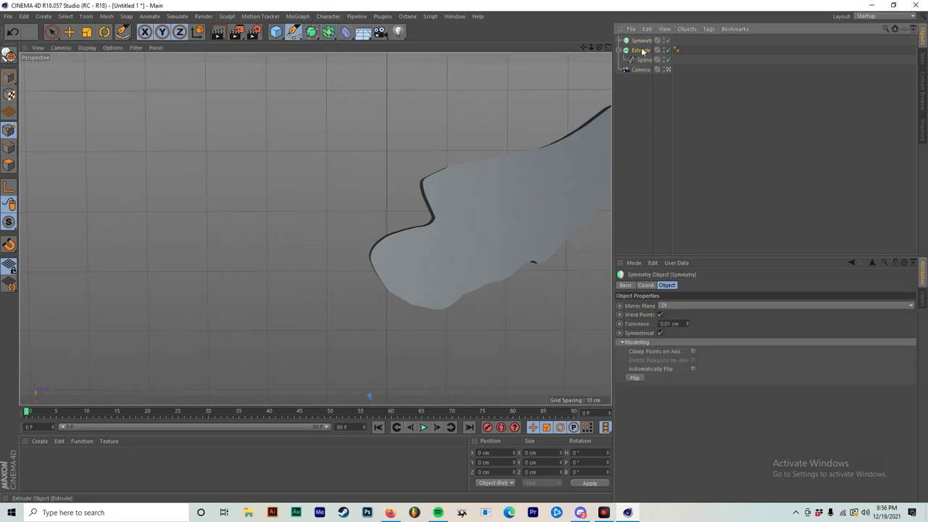
left_click_drag(642, 51, 645, 42)
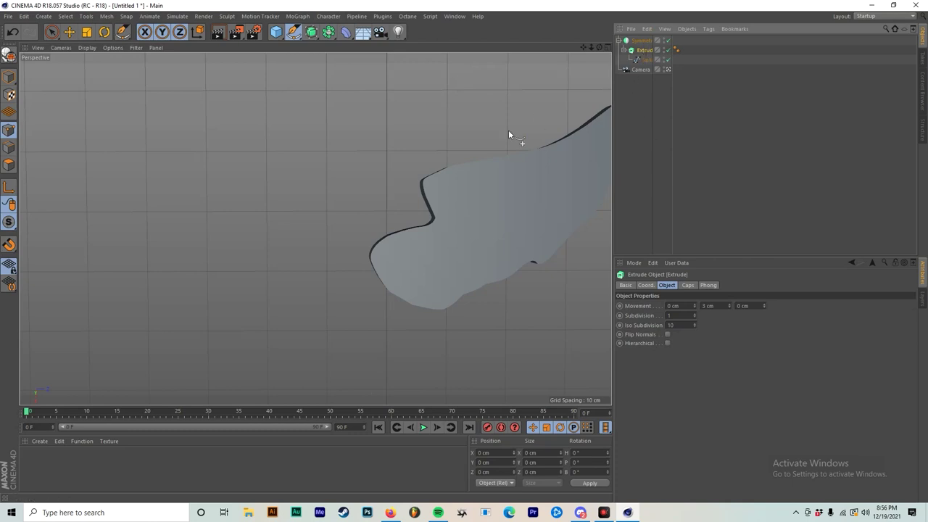
scroll(467, 163, "down", 8)
left_click_drag(457, 182, 391, 206, "alt")
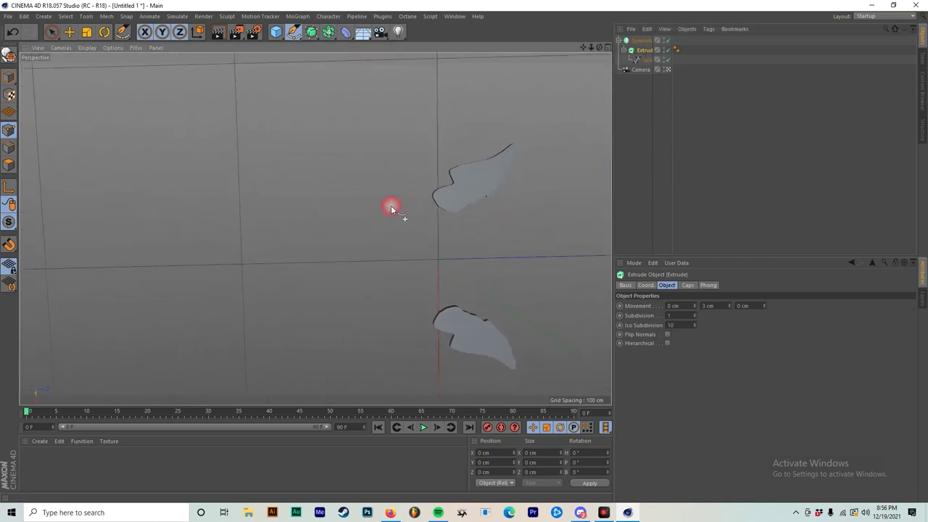
scroll(477, 193, "up", 3)
scroll(491, 284, "down", 3)
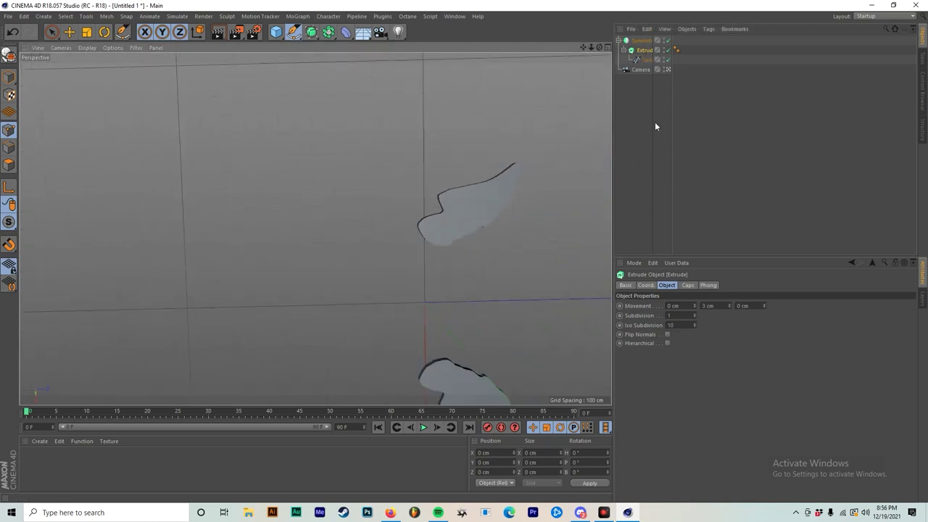
Try a 94° pitch rotation, a different scale and a shifted X position on the Symmetry object, and undo them.
left_click(645, 41)
left_click(646, 285)
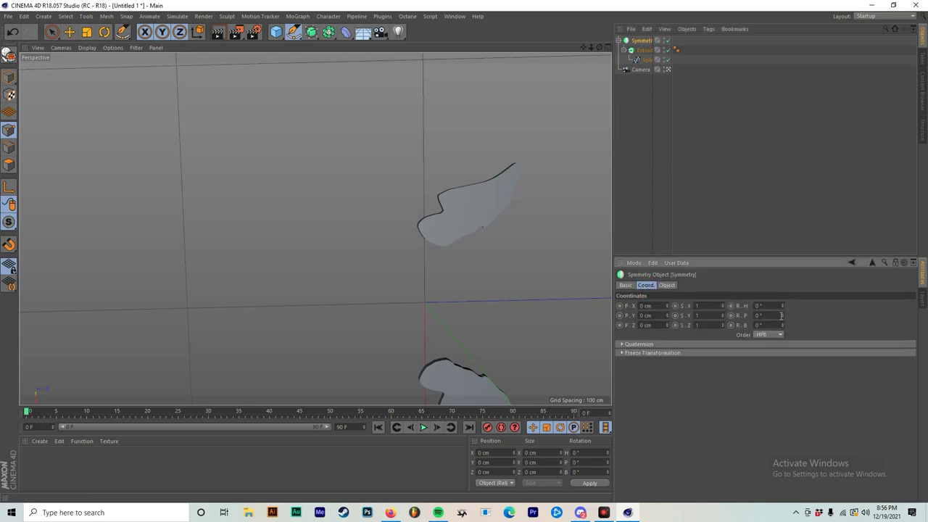
left_click_drag(781, 315, 783, 321)
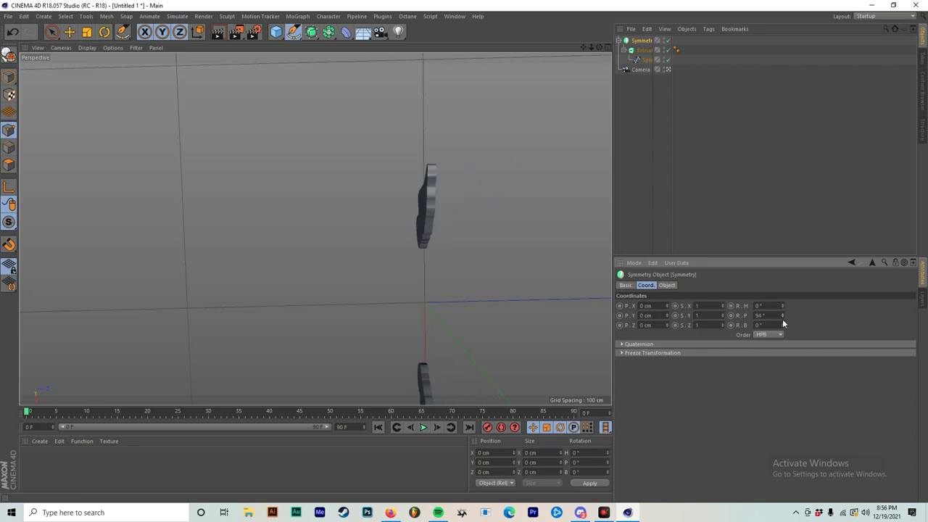
key("ctrl+z")
left_click_drag(724, 317, 668, 377)
key("ctrl+z")
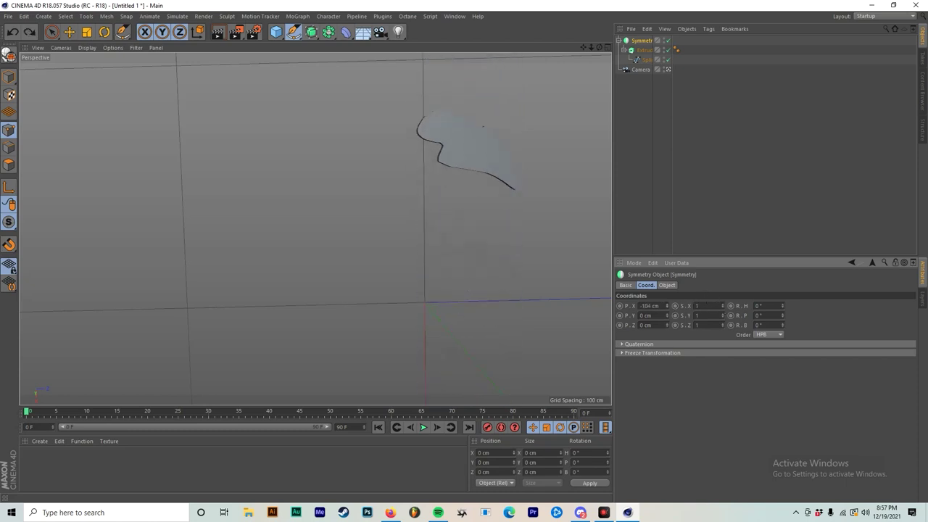
key("ctrl+z")
Return to the four-view layout and set the Extrude object's heading rotation to 82°.
scroll(475, 244, "down", 5)
left_click_drag(450, 257, 361, 182, "alt")
middle_click(361, 182)
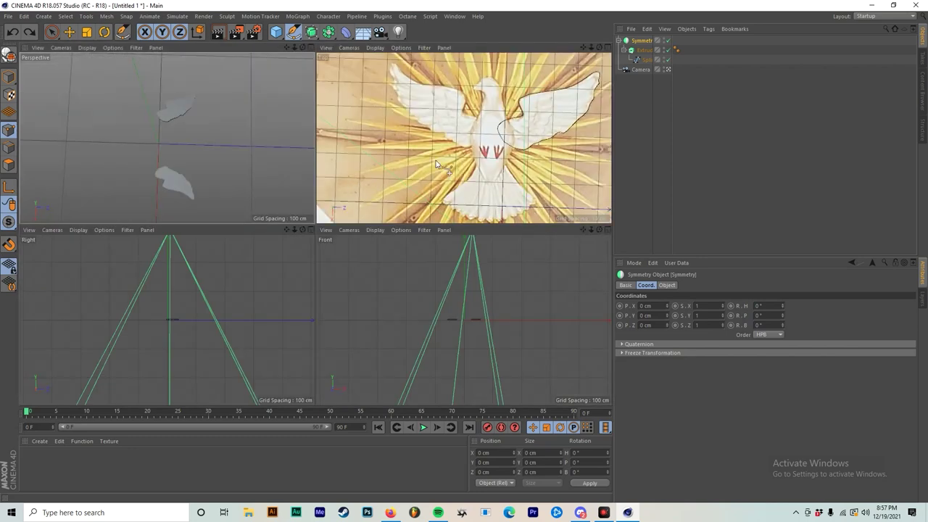
scroll(515, 177, "down", 3)
scroll(499, 177, "up", 3)
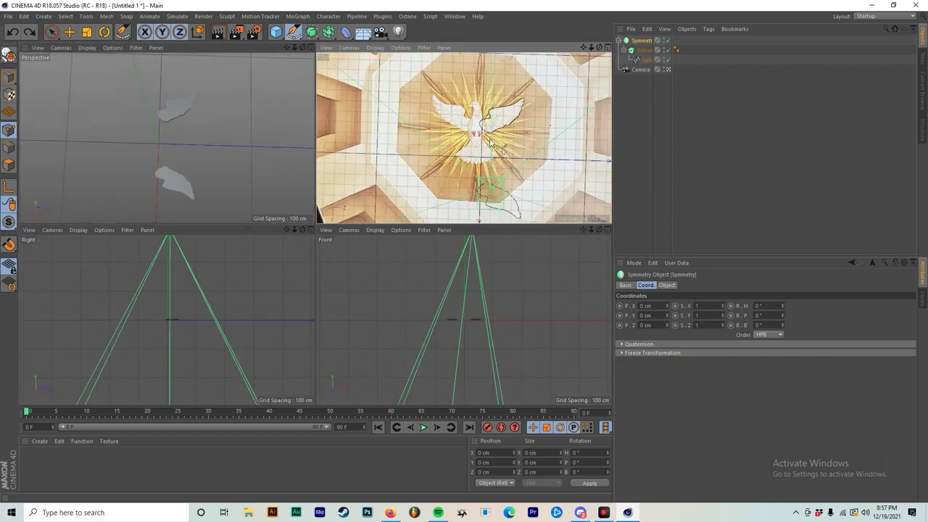
left_click(641, 51)
left_click_drag(783, 315, 801, 295)
key("ctrl+z")
key("ctrl+z")
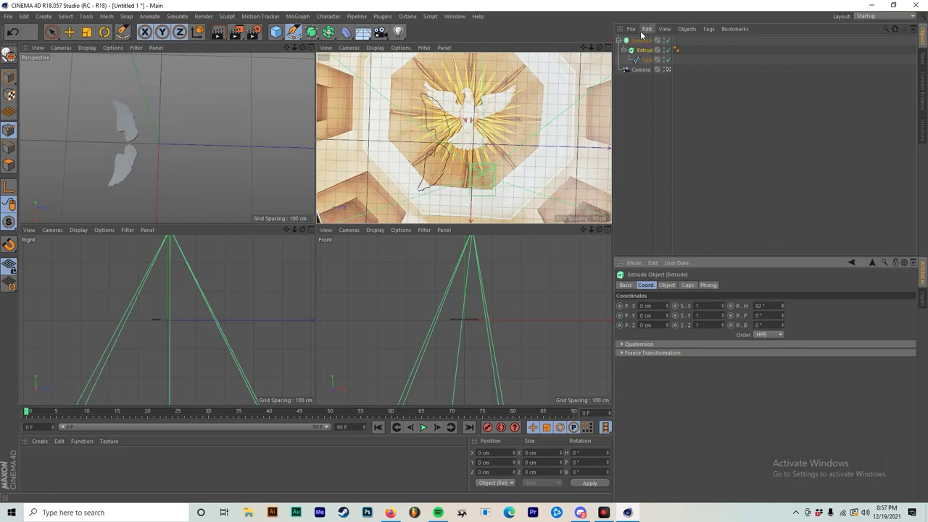
Set the Symmetry object's heading rotation to -90°.
left_click(639, 41)
left_click_drag(782, 316, 710, 298)
key("ctrl+z")
type("-")
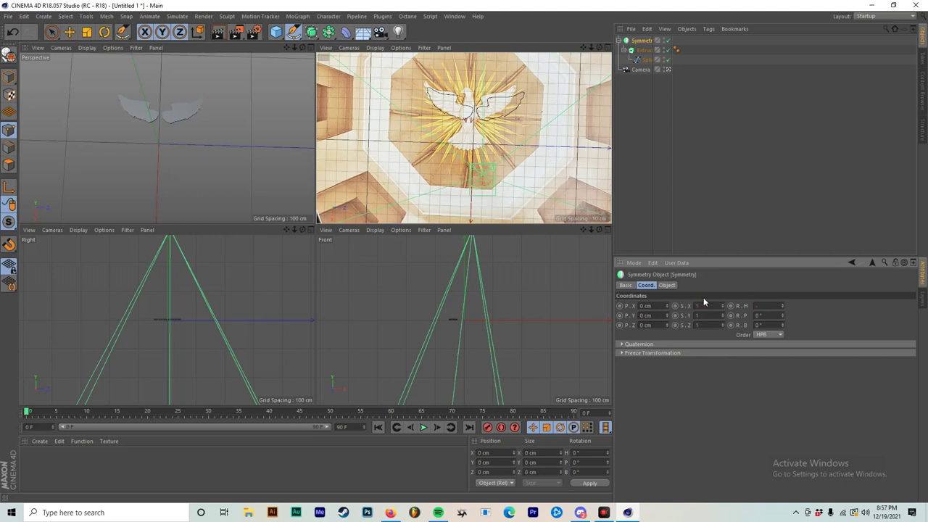
type("90")
key("Return")
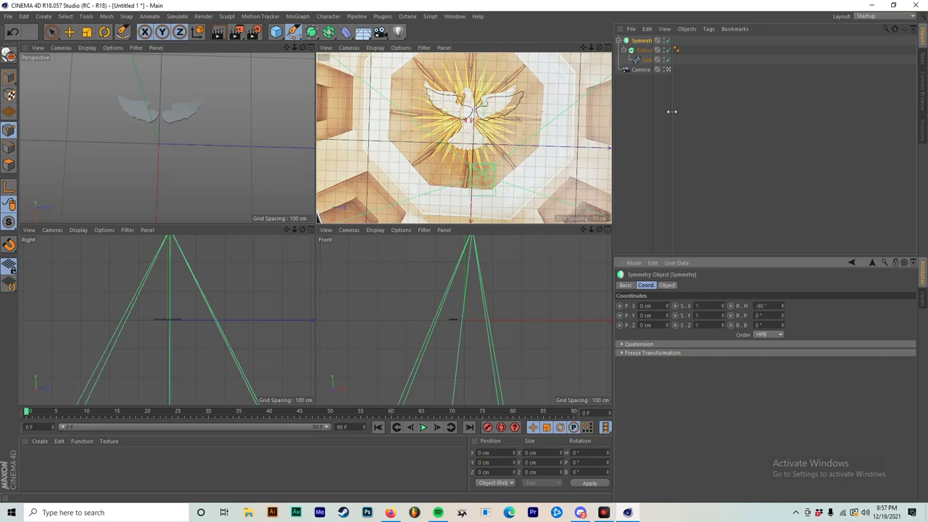
Set the heading rotation of the Extrude object inside the Symmetry to 90°.
left_click(644, 50)
left_click_drag(776, 306, 712, 290)
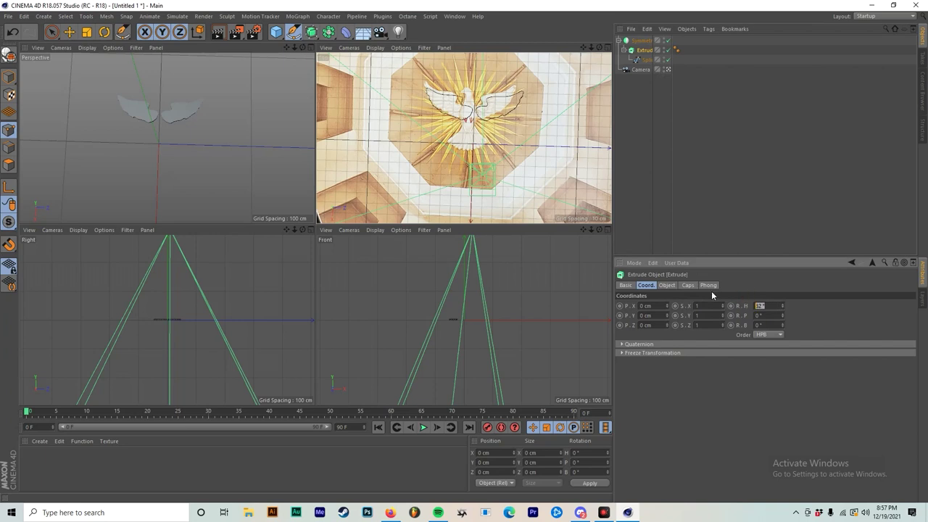
type("90")
key("Return")
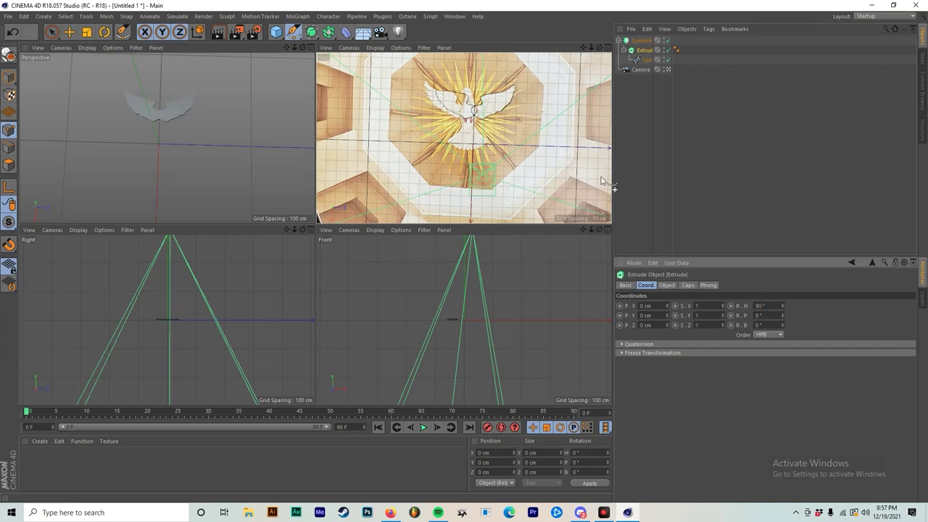
Try a different scale and a Y position of 49 cm on the Extrude object, and undo both changes.
scroll(528, 118, "up", 5)
middle_click_drag(490, 117, 386, 108, "alt")
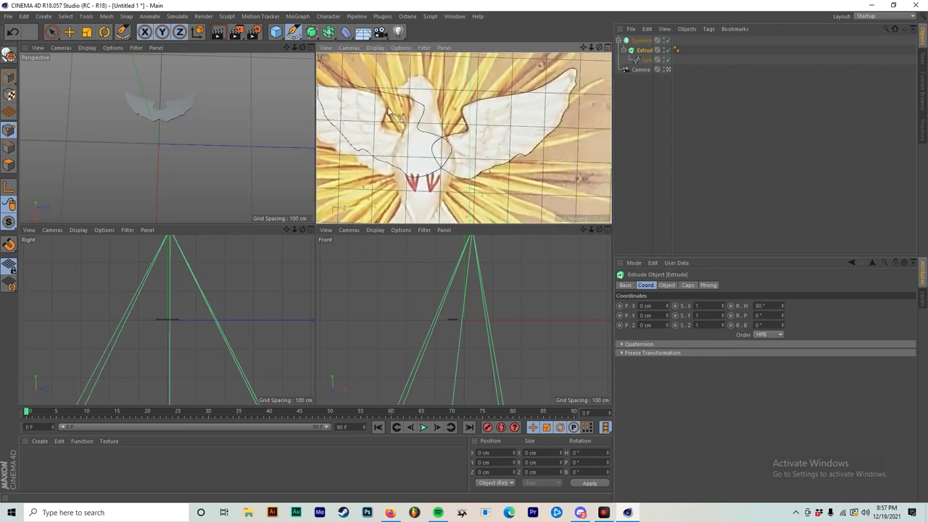
scroll(455, 118, "down", 3)
left_click_drag(723, 315, 723, 316)
key("ctrl+z")
key("ctrl+z")
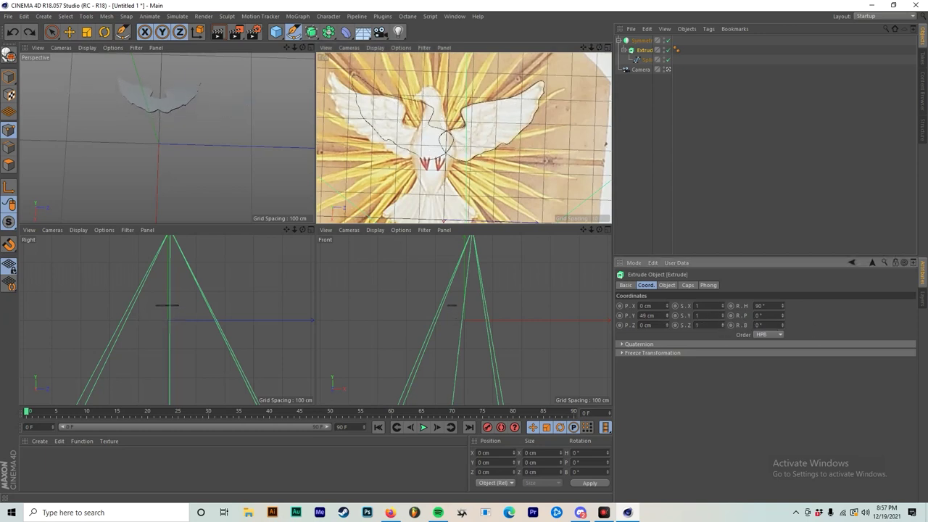
Try a Y scale of 1.18 and an X scale of 0.49 on the Symmetry object, and undo both.
left_click(641, 42)
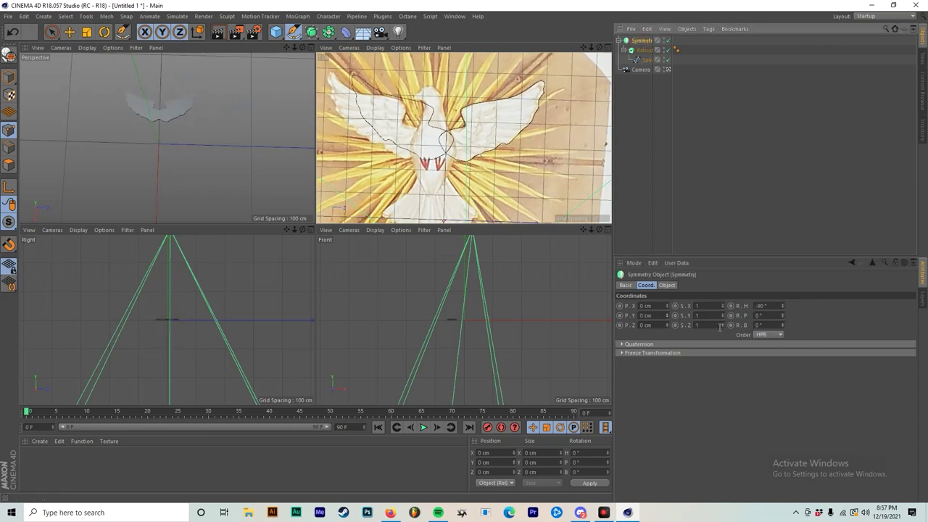
left_click(721, 316)
type("1.18")
mouse_move(722, 316)
left_mouse_down()
mouse_move(722, 290)
mouse_move(723, 309)
left_mouse_up()
key("ctrl+z")
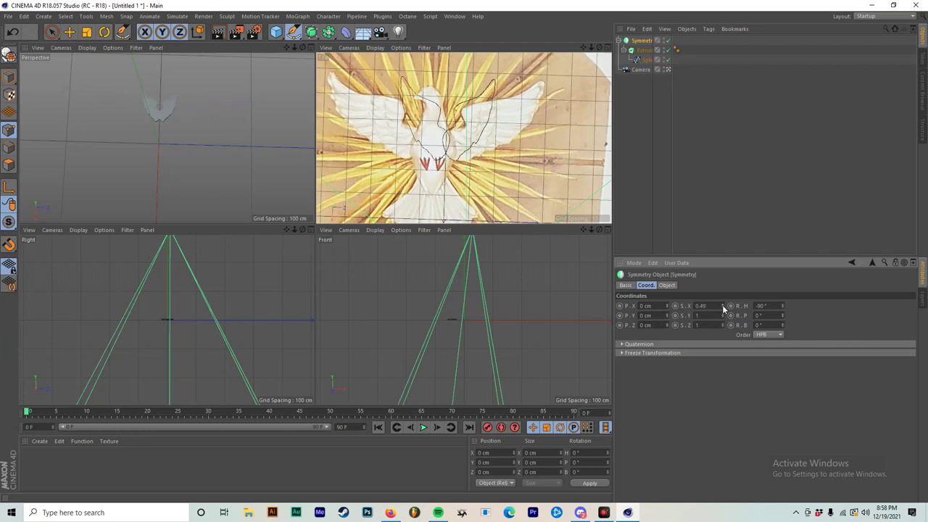
key("ctrl+z")
Try a different bank rotation and Z position on the Symmetry object, and undo both.
mouse_move(783, 327)
left_mouse_down()
mouse_move(783, 313)
mouse_move(784, 323)
left_mouse_up()
key("ctrl+z")
left_click_drag(668, 325, 668, 363)
key("ctrl+z")
key("ctrl+z")
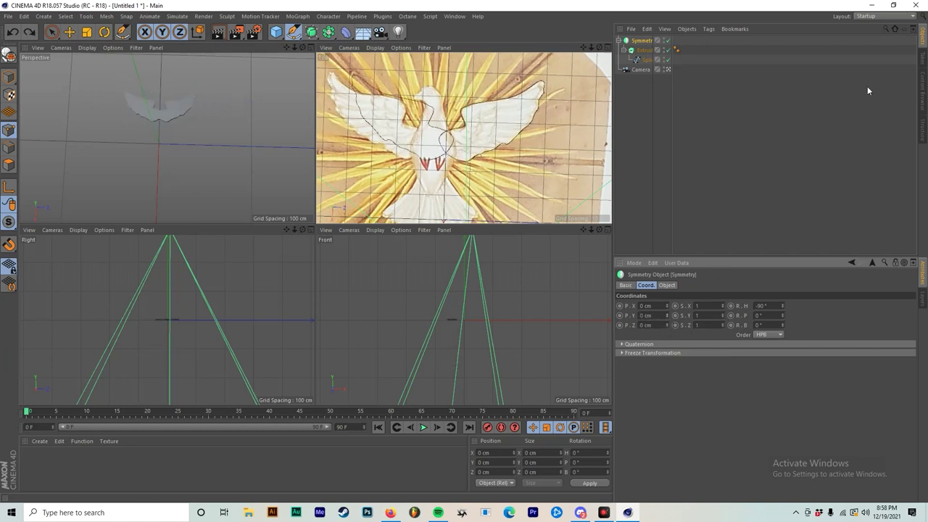
Select the wing spline, activate the Move tool and examine its Modeling Axis and Object Axis settings.
left_click(645, 60)
left_click(68, 31)
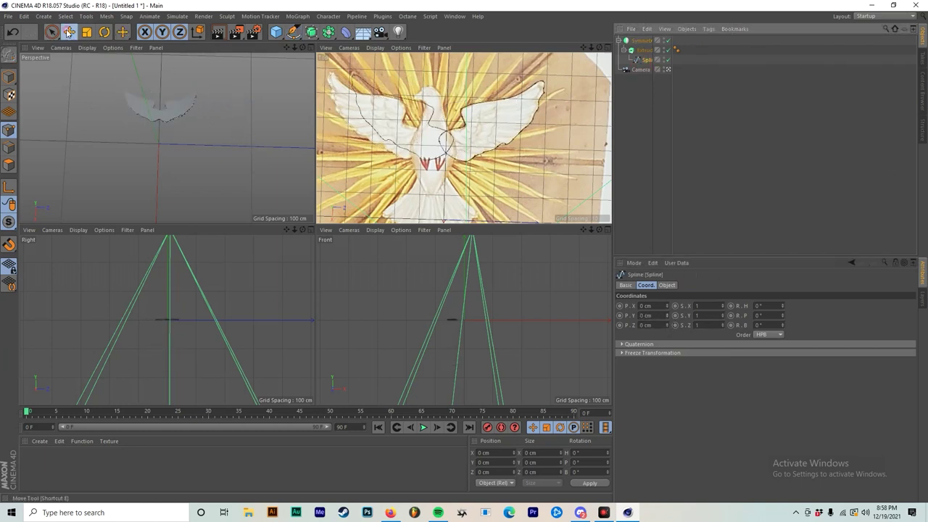
left_click(645, 285)
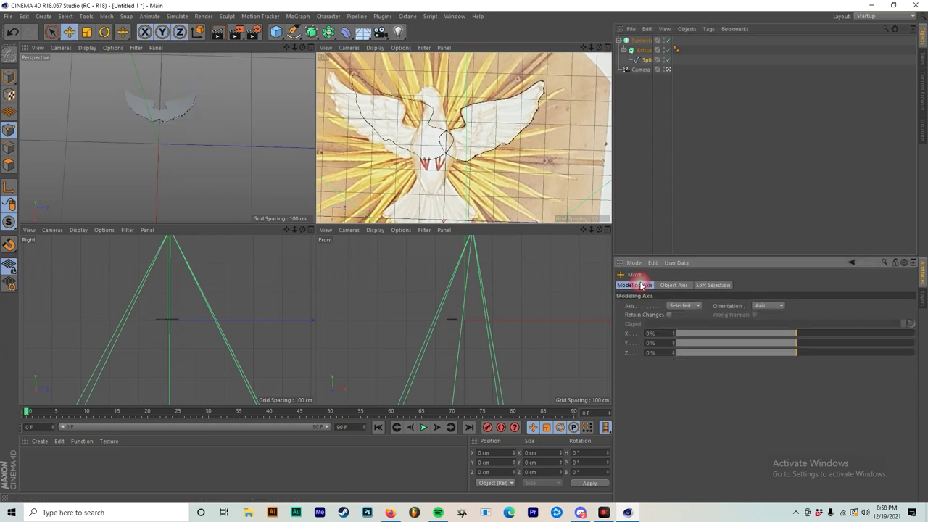
left_click(673, 286)
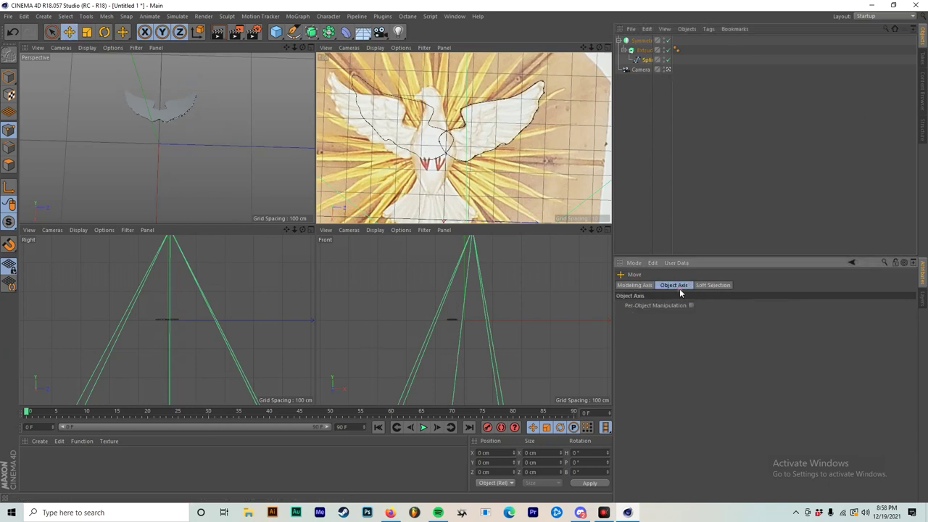
Test a Y position on the Extrude object, undo it, and set its X position to -13 cm to separate the wings.
left_click(643, 49)
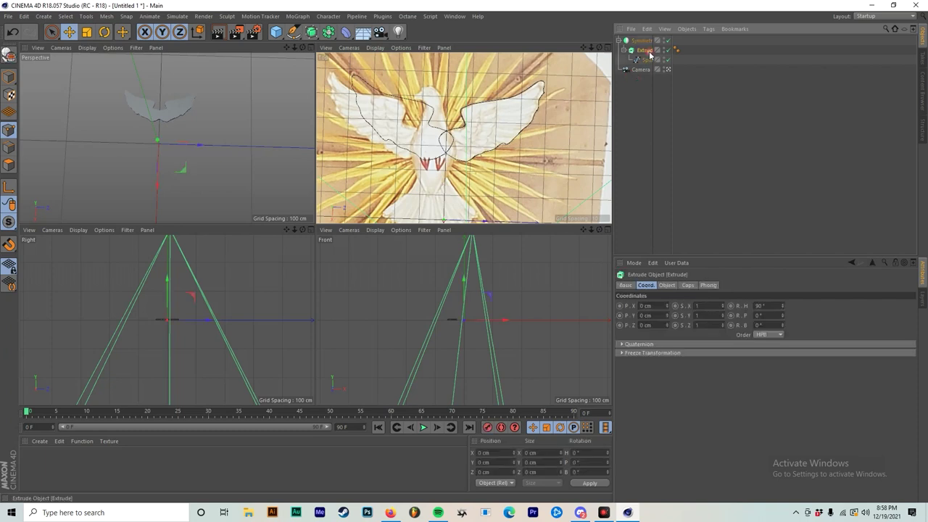
left_click_drag(668, 316, 668, 420)
key("ctrl+z")
left_click_drag(667, 305, 640, 305)
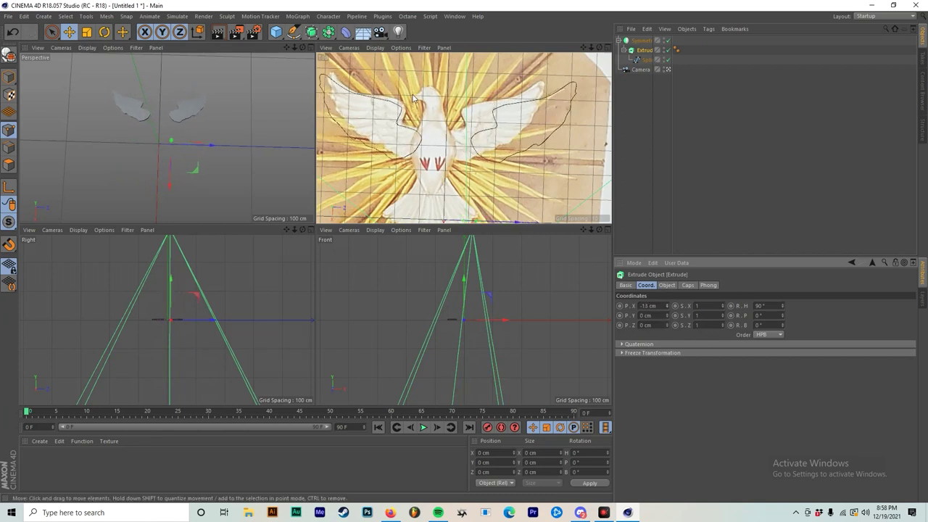
Shift the Symmetry object's Z position to about -12 cm so the original wing lines up with the reference picture.
left_click(633, 41)
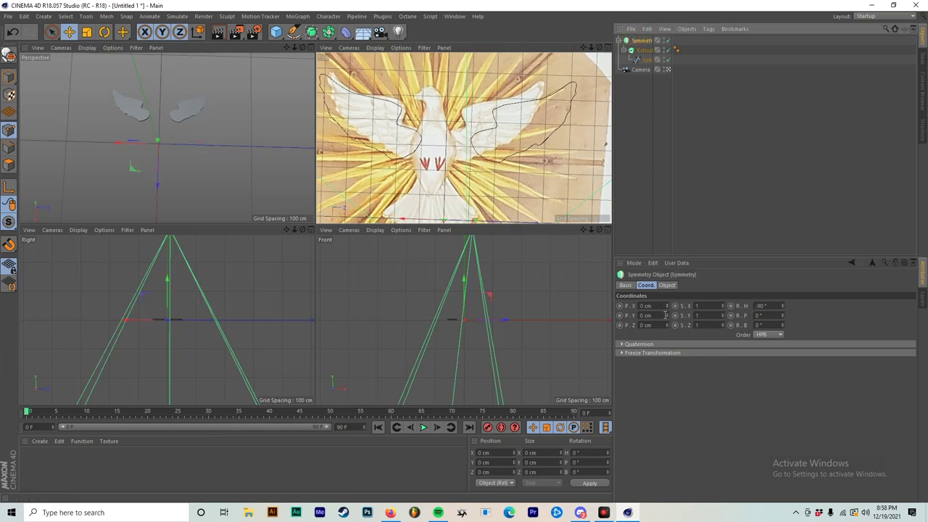
left_click_drag(666, 310, 666, 330)
key("ctrl+z")
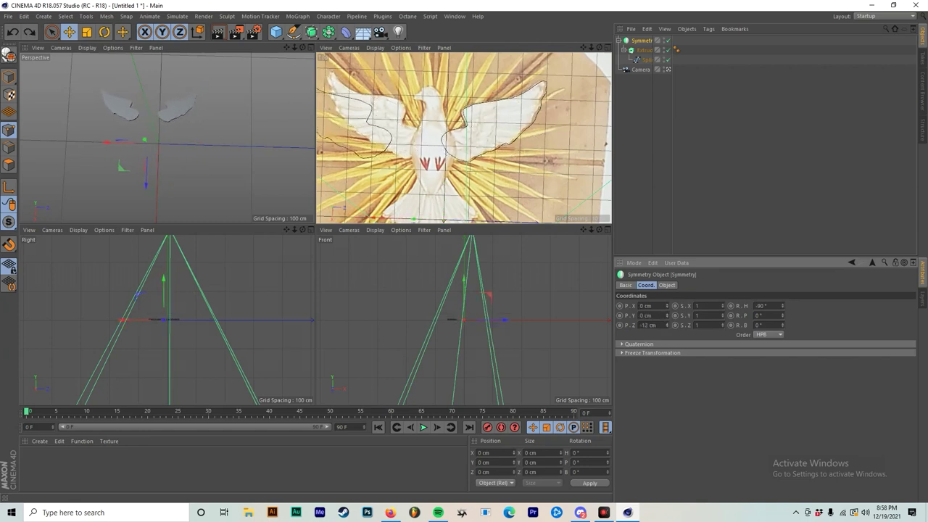
Try a Y position of 30 cm and another position offset on the wing spline, and undo both.
left_click(640, 60)
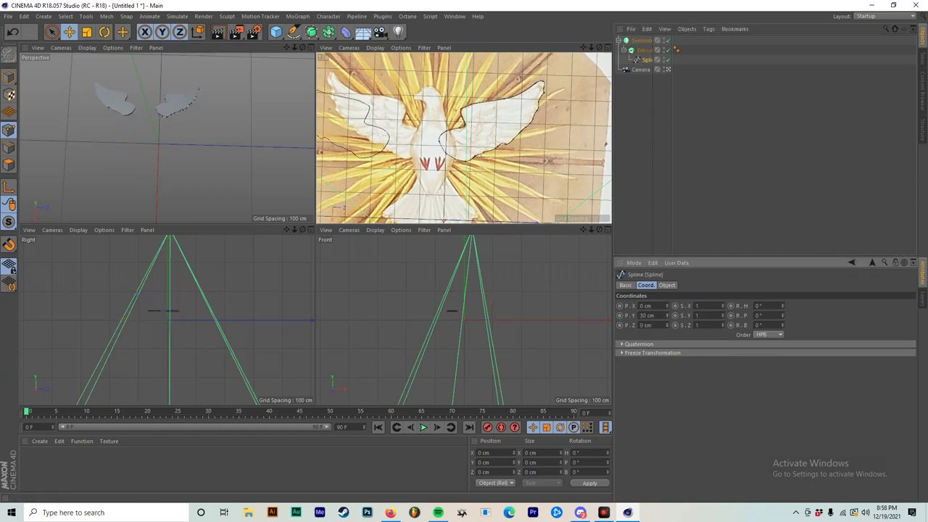
key("ctrl+z")
mouse_move(666, 308)
left_mouse_down()
mouse_move(666, 285)
mouse_move(666, 320)
left_mouse_up()
key("ctrl+z")
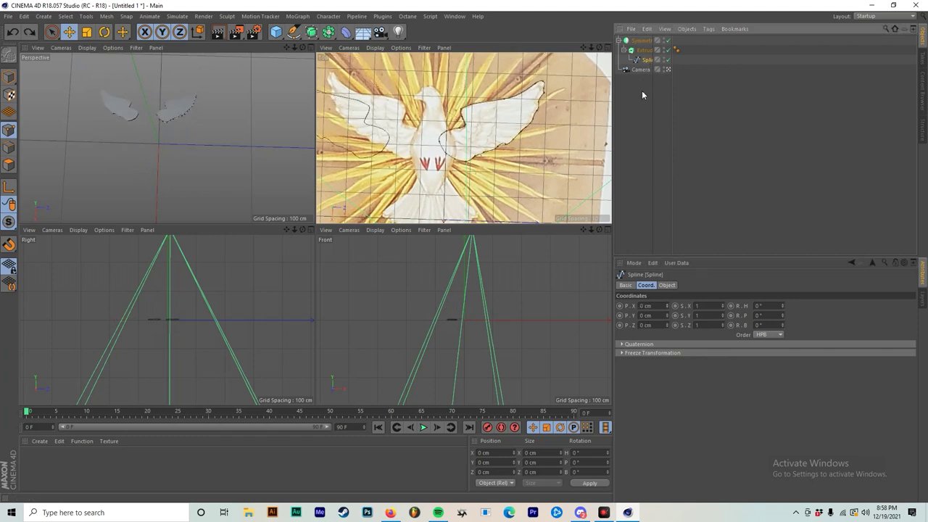
Set the Extrude object's X position to -6 cm and the Symmetry object's Z position to -5 cm to realign the wings.
left_click(644, 50)
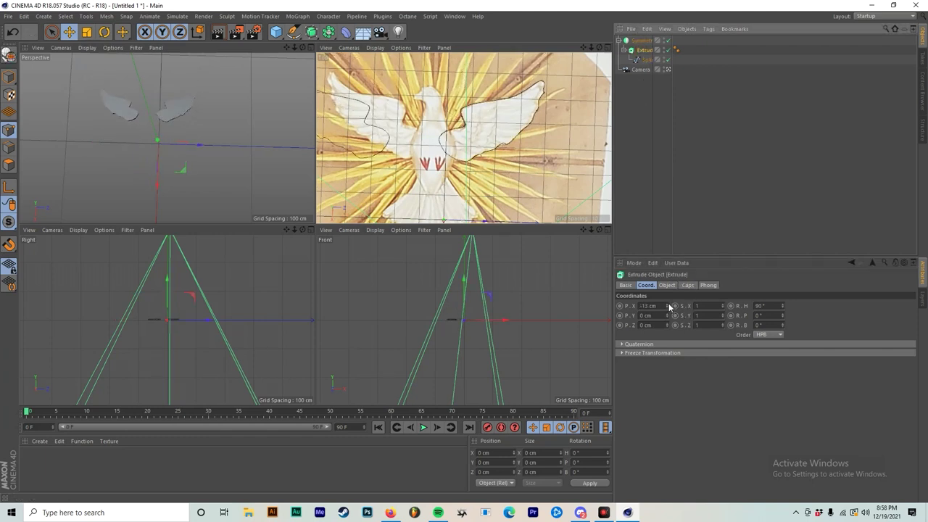
left_click_drag(670, 307, 680, 304)
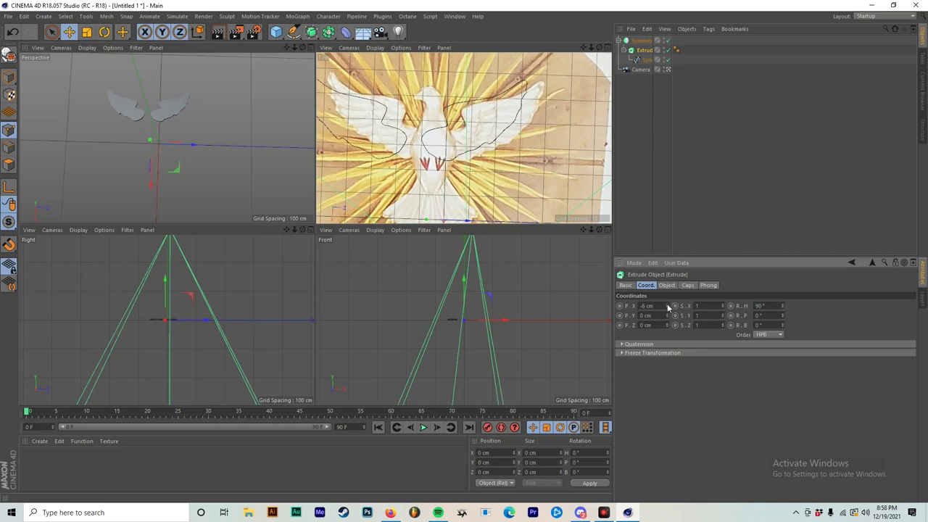
left_click(641, 60)
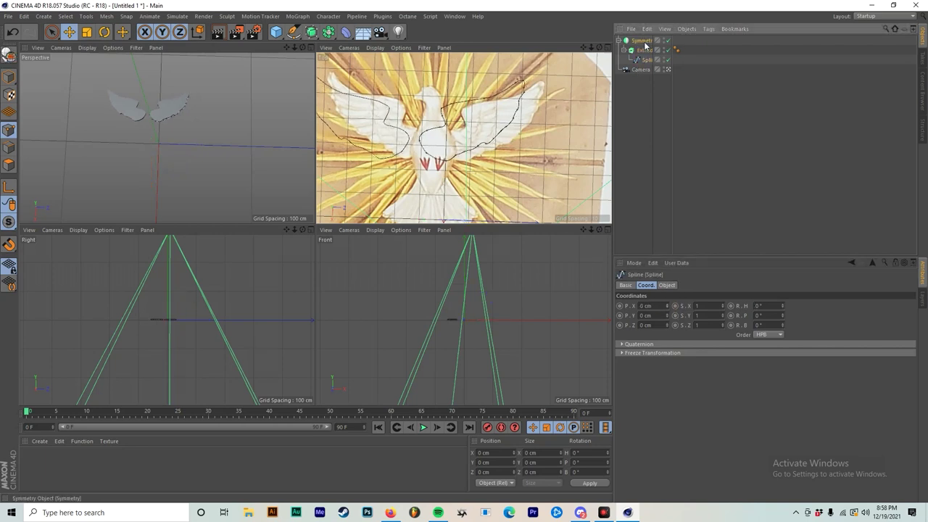
left_click(642, 40)
left_click_drag(668, 327, 667, 328)
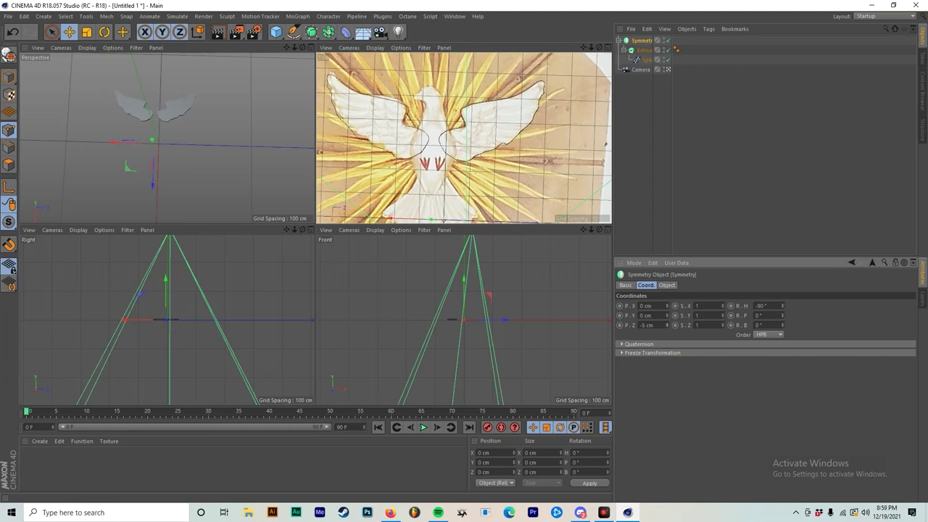
Test X positions down to -2 cm on the Extrude object and settle on -6 cm to space the wings over the picture.
left_click(646, 60)
left_click(644, 50)
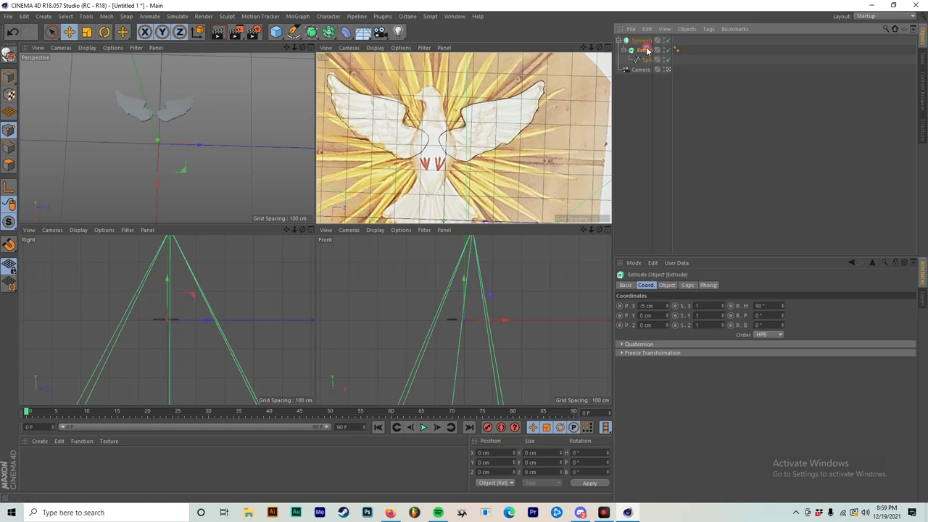
left_click(666, 302)
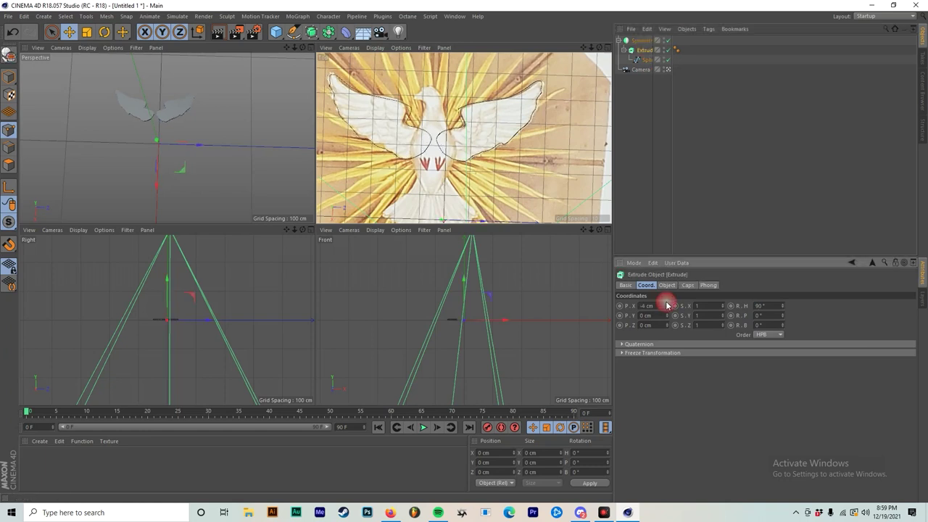
left_click(666, 305)
left_click(667, 306)
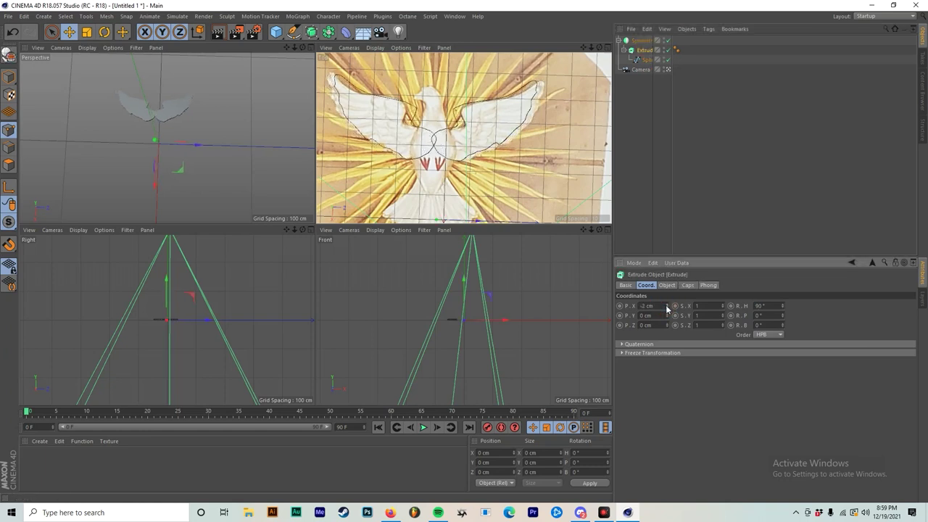
left_click(666, 308)
left_click(666, 308)
left_click(667, 308)
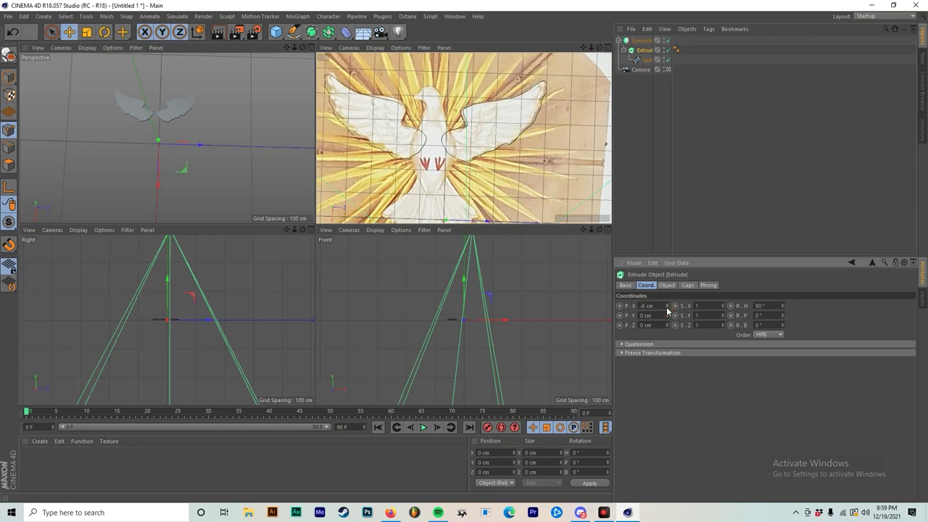
Shift the wing spline's X position to -1 cm, checking both outlines against the reference picture, and deselect it.
left_click(640, 61)
left_click_drag(668, 307, 668, 305)
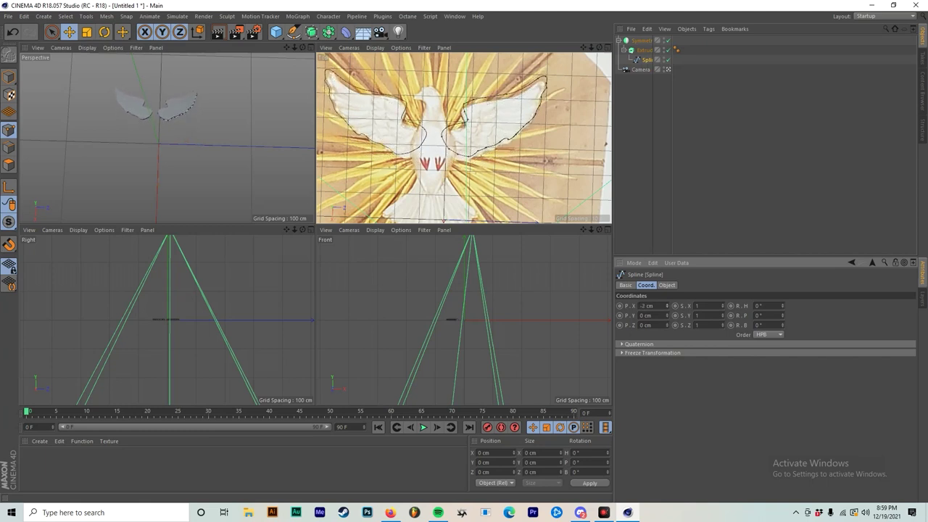
scroll(440, 133, "up", 3)
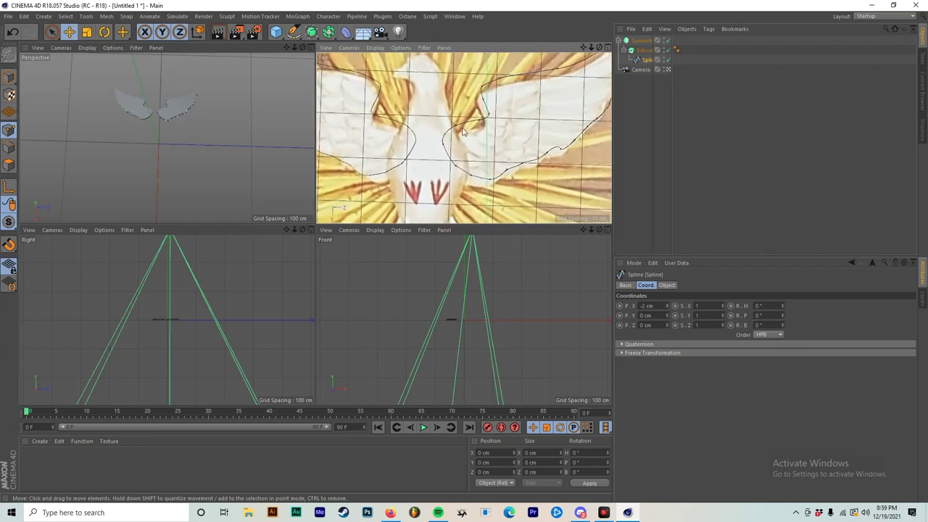
scroll(445, 142, "down", 2)
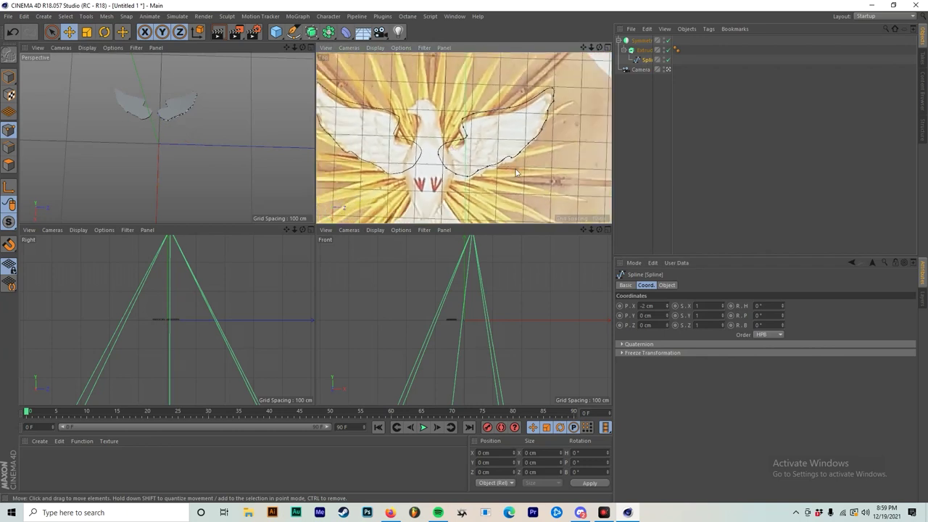
scroll(516, 172, "down", 2)
scroll(524, 167, "up", 1)
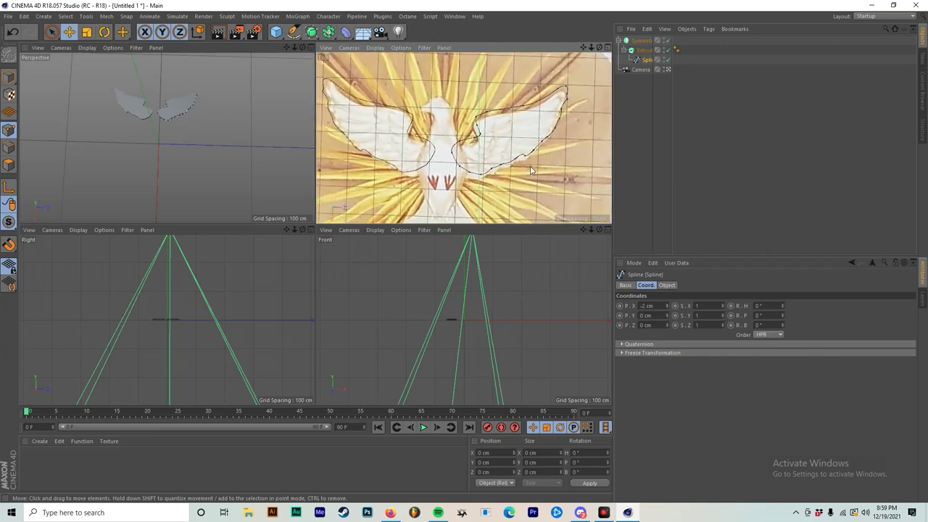
scroll(478, 143, "up", 3)
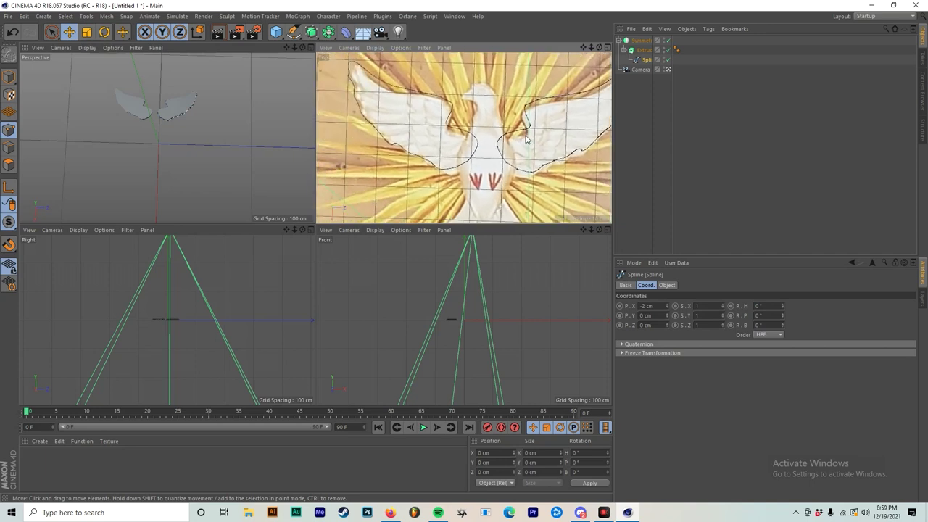
left_click(667, 304)
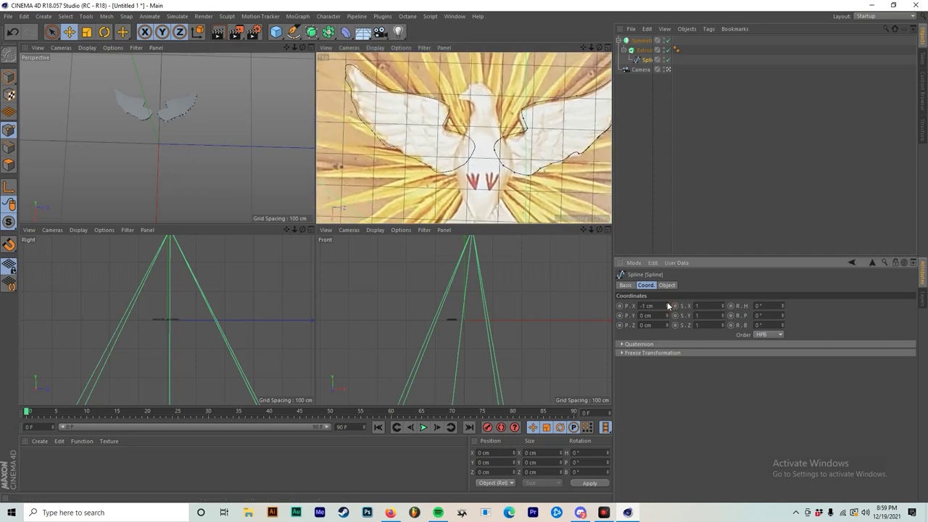
middle_click_drag(430, 128, 372, 133, "alt")
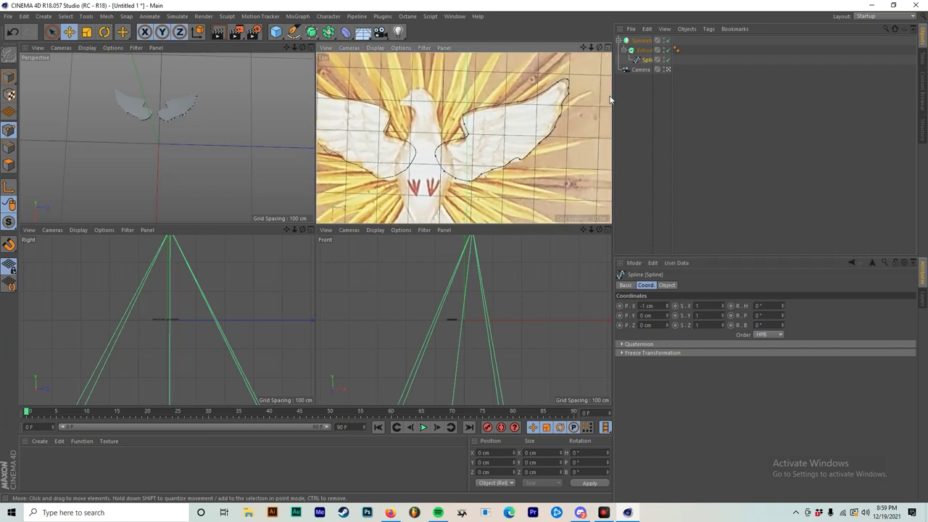
left_click(650, 91)
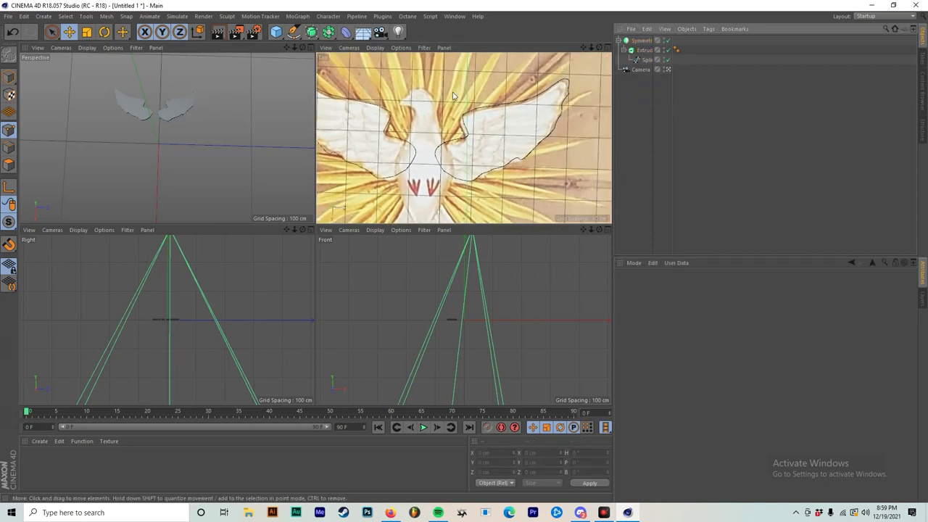
Try a small closed Pen spline inside the wing as a child of the Extrude object, and undo it.
left_click(643, 50)
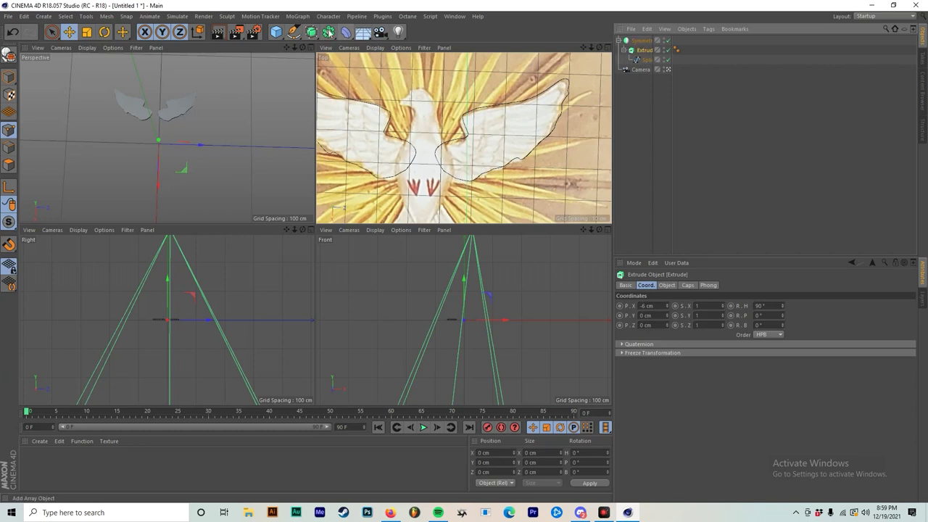
left_click(293, 32)
left_click_drag(504, 129, 481, 118)
left_click(503, 129)
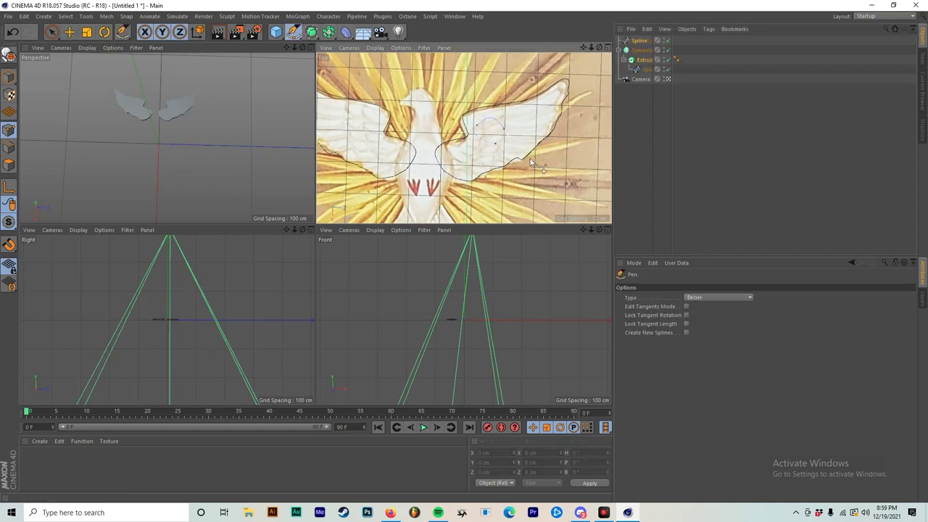
left_click(638, 121)
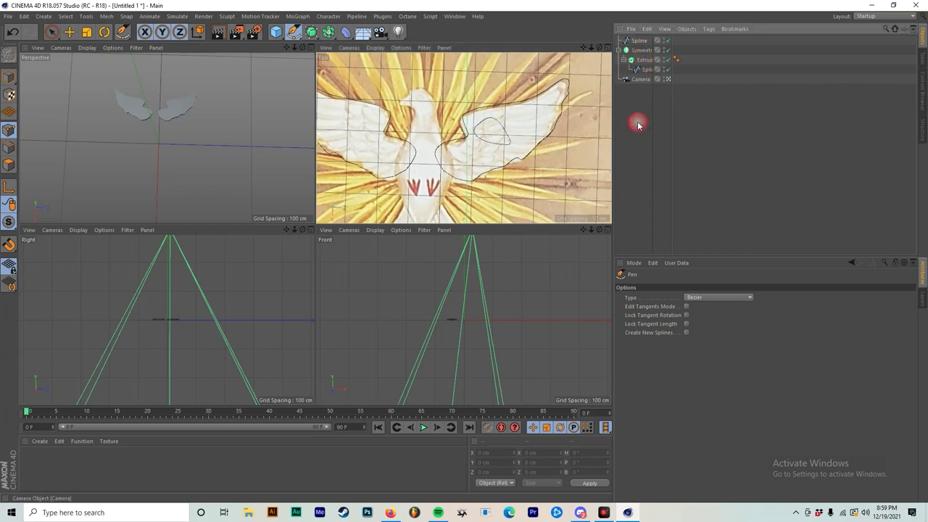
left_click_drag(648, 63, 648, 62)
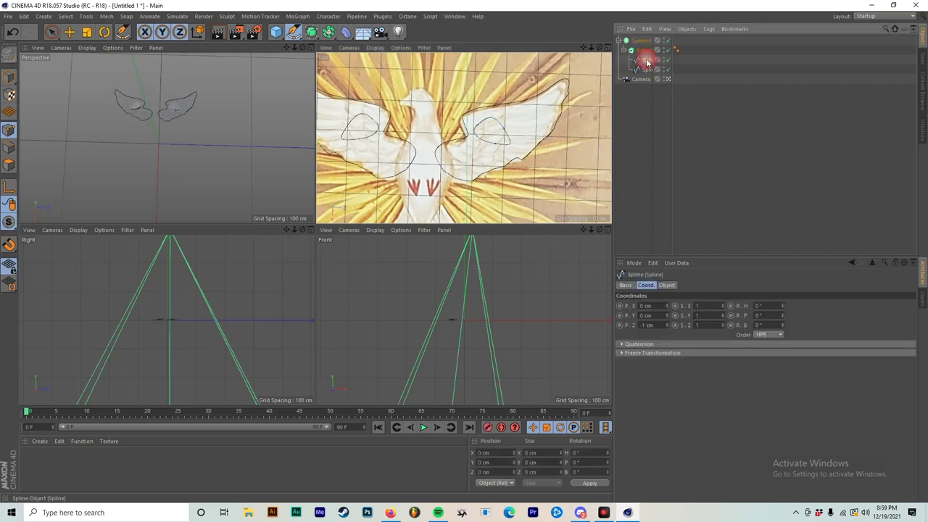
key("ctrl+z")
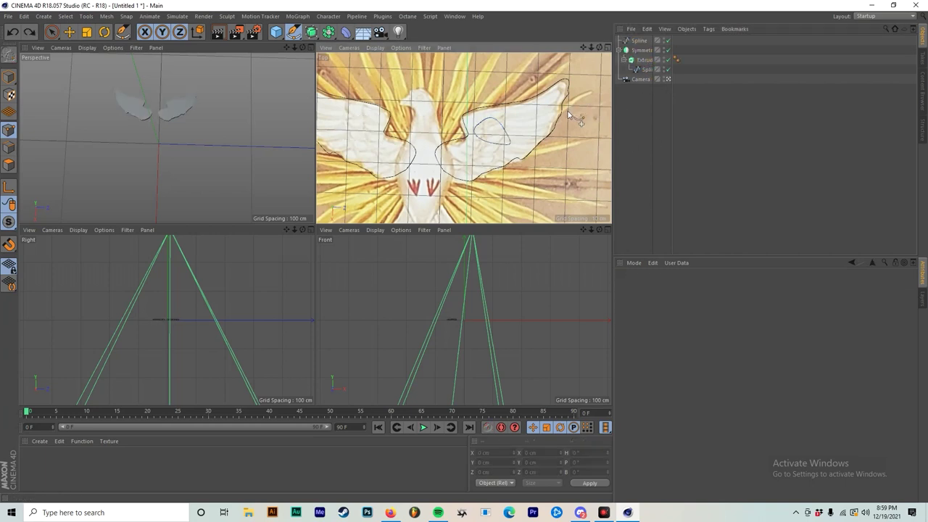
key("ctrl+z")
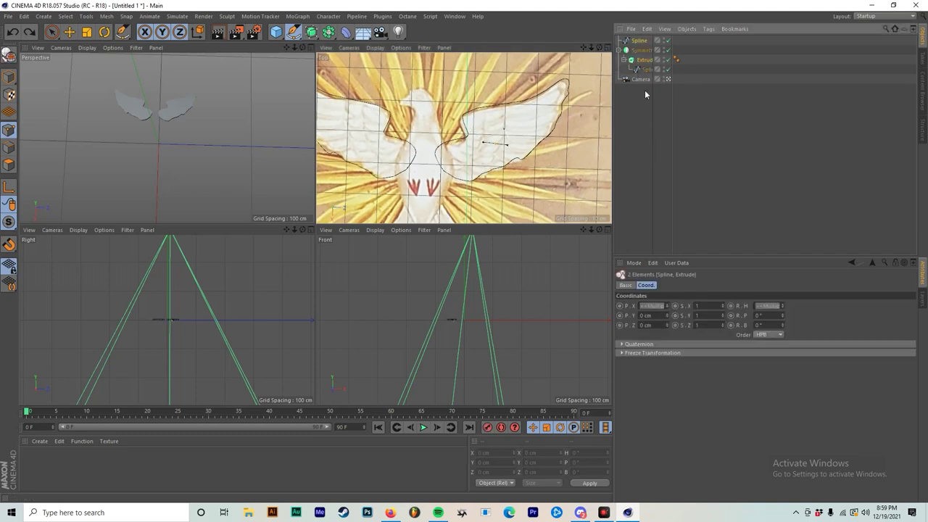
key("ctrl+z")
key("ctrl+z")
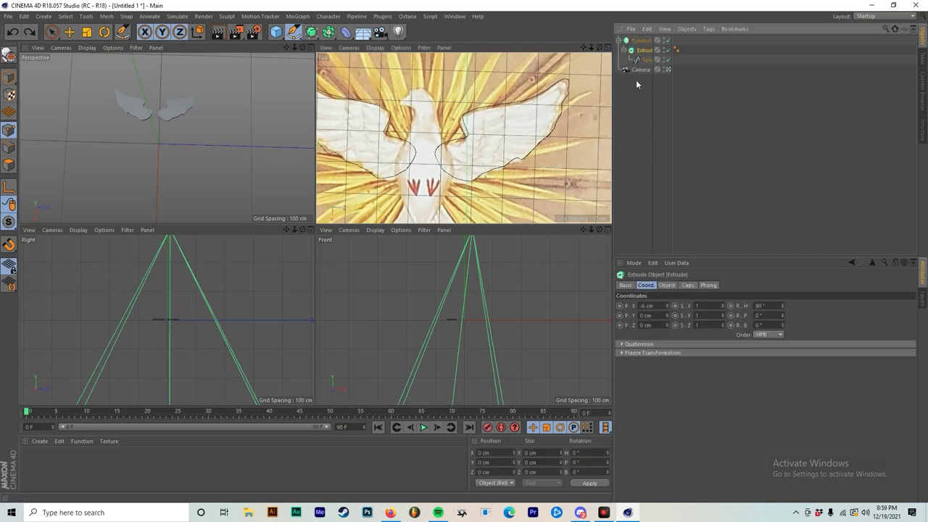
Maximize the Top view at the wing tip and set its background picture to Normal alpha mode with 0% transparency.
scroll(532, 98, "up", 3)
scroll(561, 106, "up", 4)
scroll(476, 142, "down", 4)
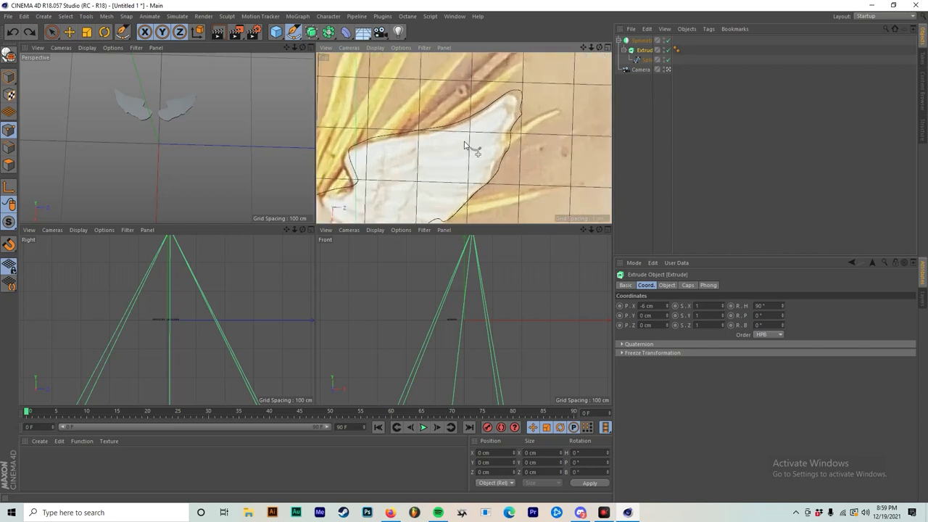
scroll(472, 145, "up", 3)
middle_click(506, 107)
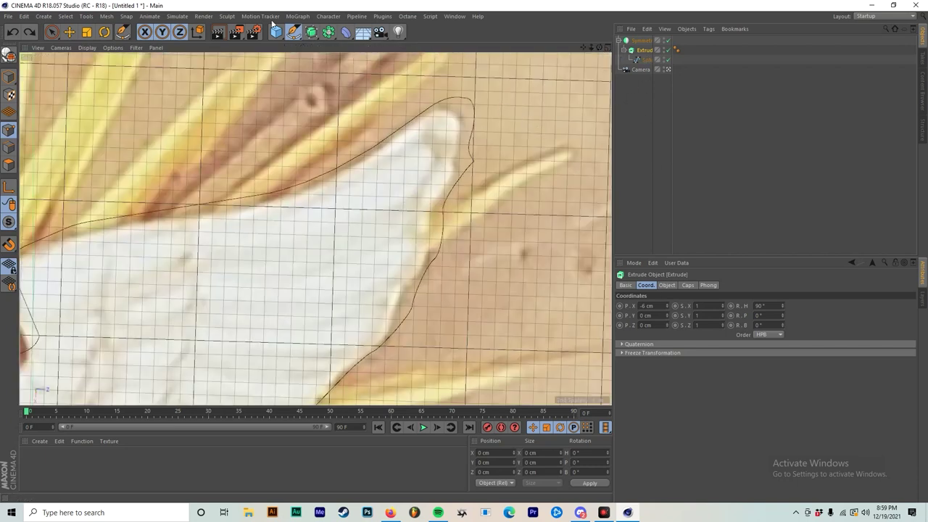
left_click(86, 48)
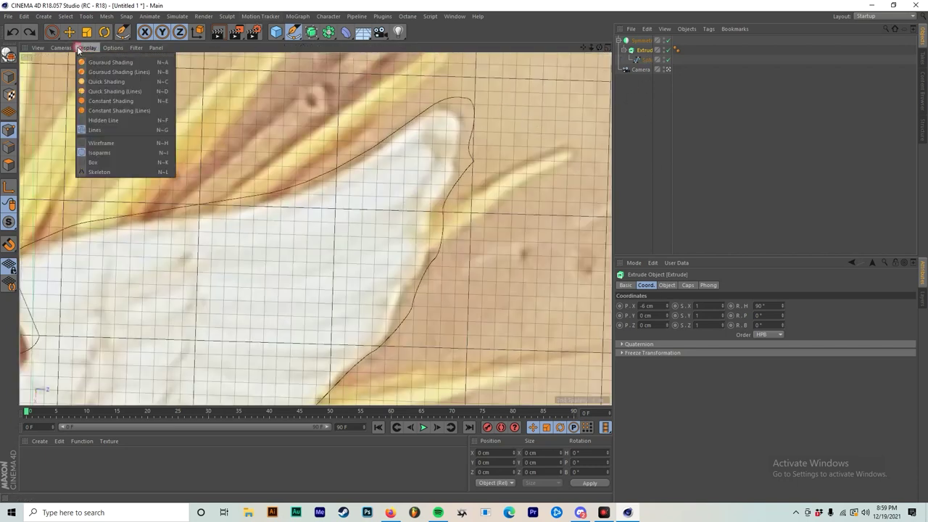
mouse_move(112, 48)
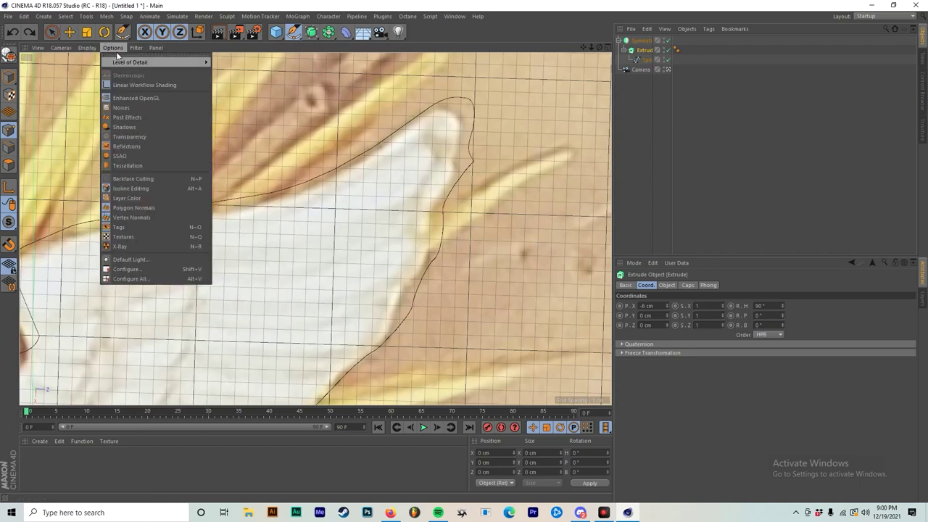
left_click(129, 270)
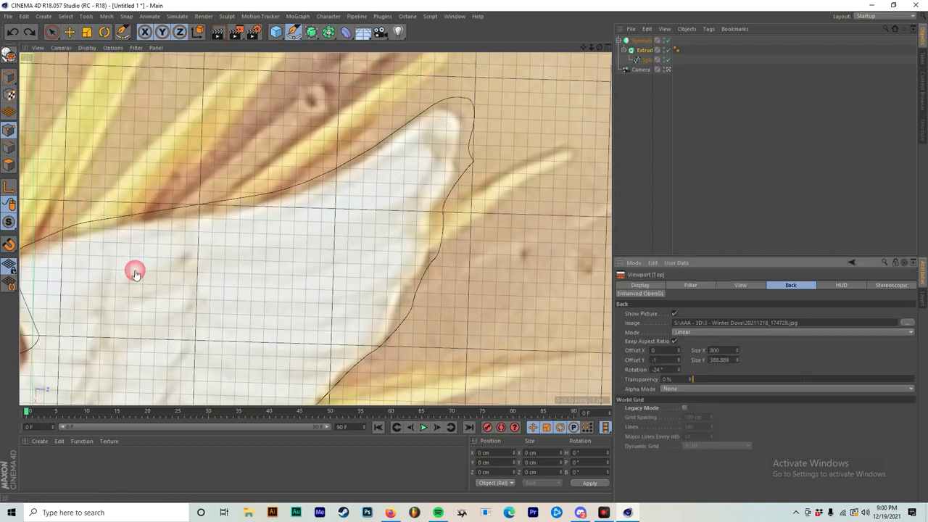
left_click(695, 389)
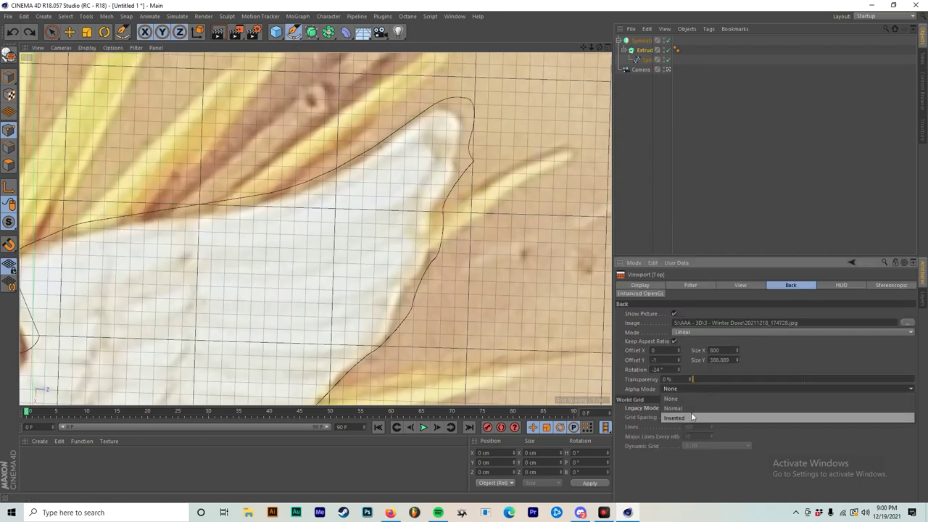
left_click(691, 408)
left_click_drag(698, 380, 637, 385)
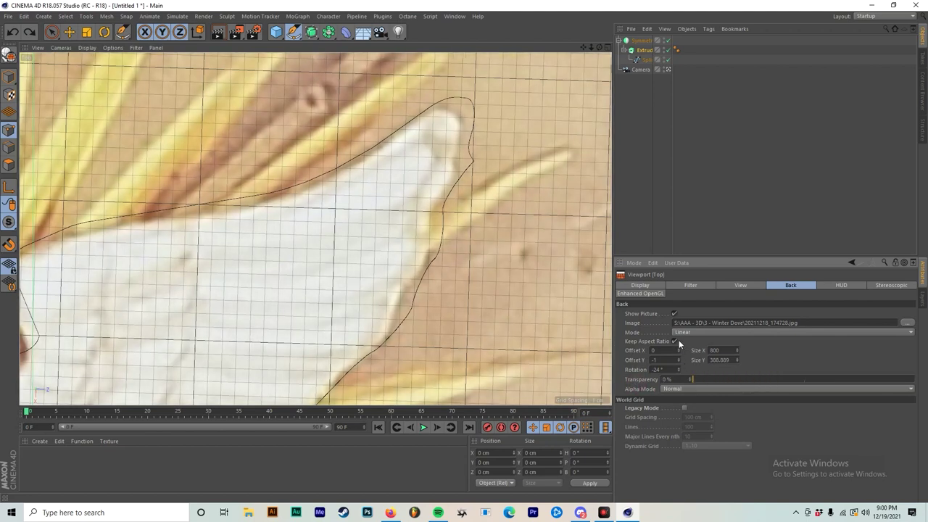
Set the Top view's background picture mode to Nearest, comparing it with Linear and leaving transparency at 0%.
left_click(697, 285)
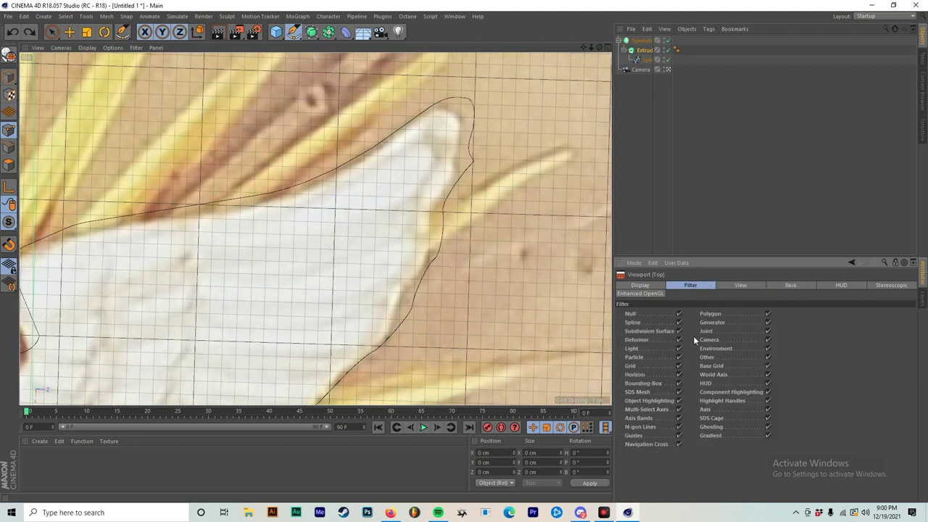
left_click(791, 285)
left_click(819, 285)
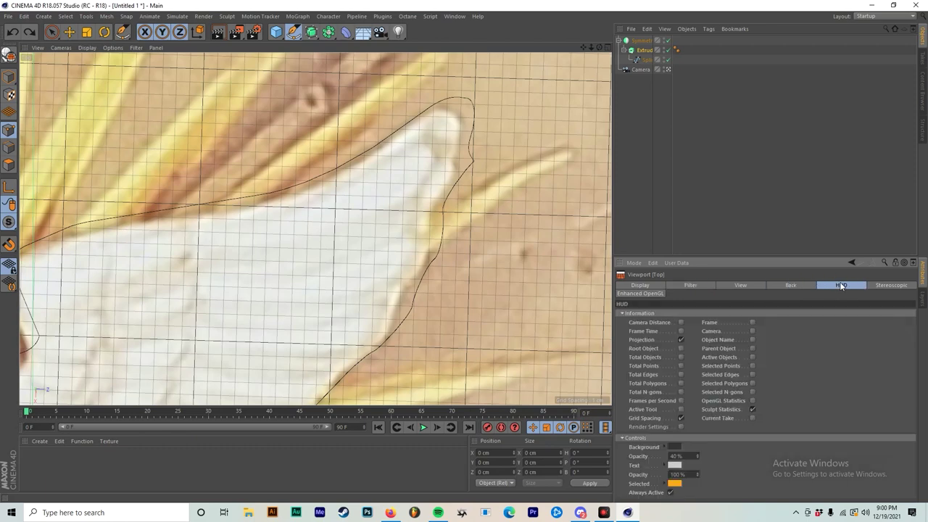
left_click(796, 285)
left_click(690, 331)
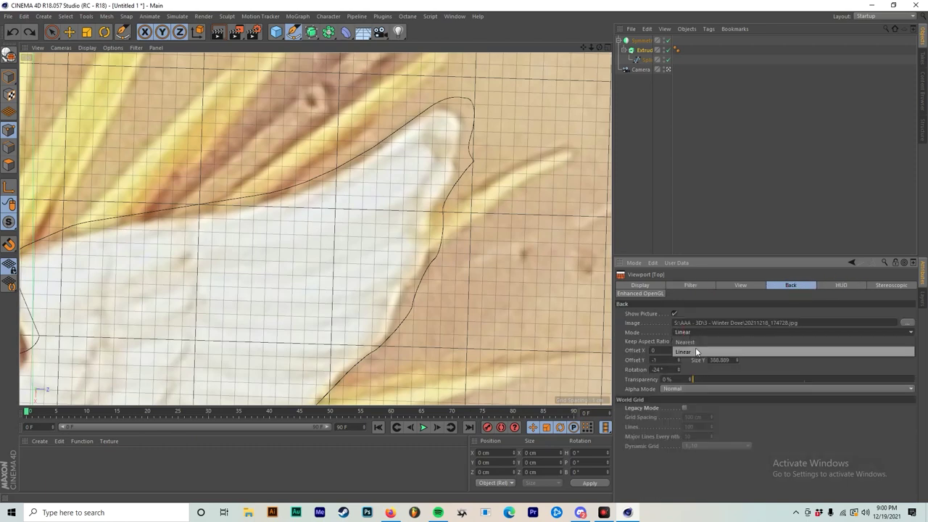
left_click(697, 343)
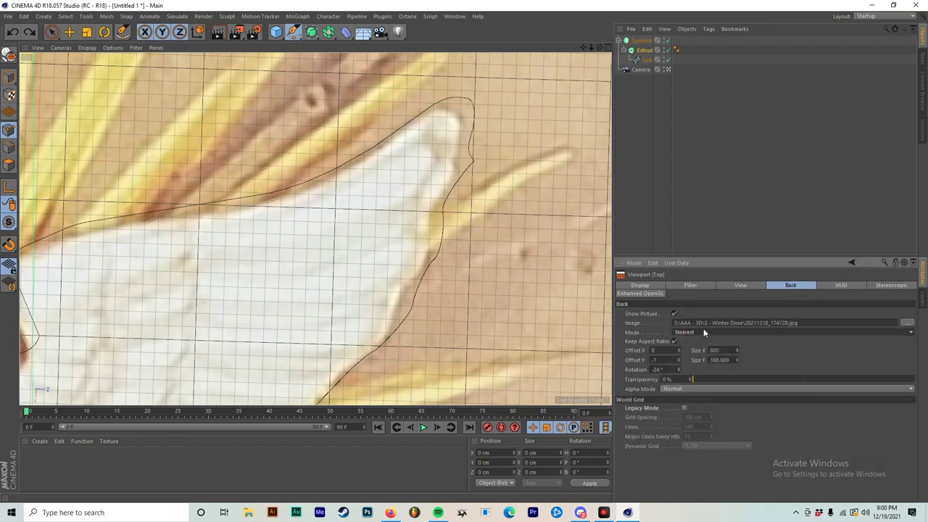
left_click(702, 331)
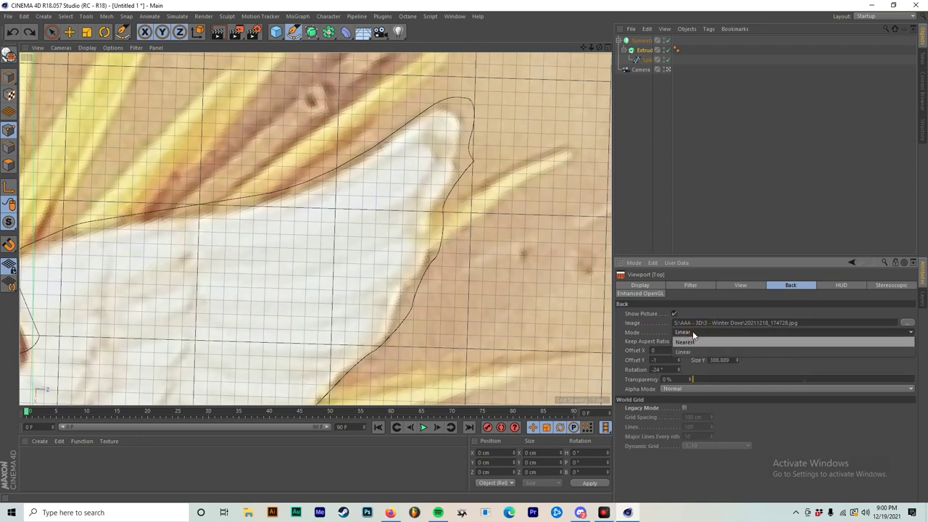
left_click(689, 344)
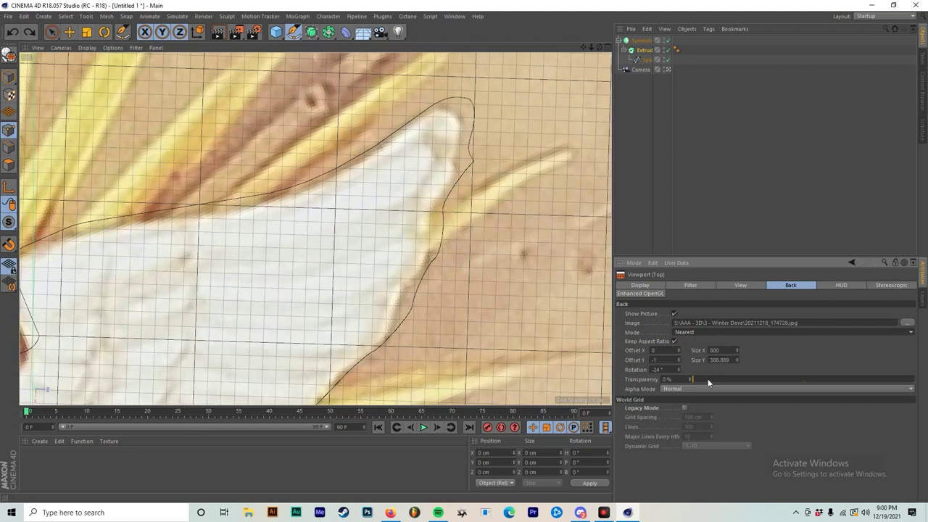
left_click_drag(707, 378, 631, 381)
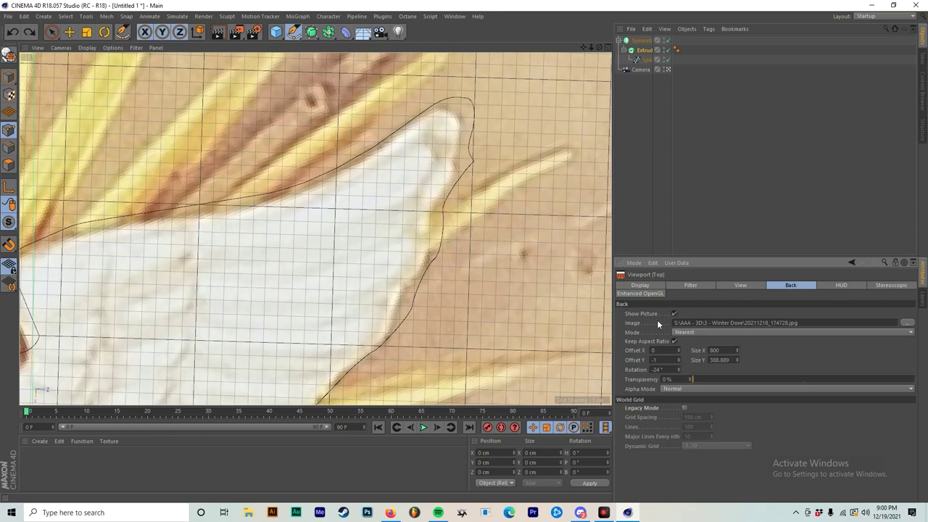
Trace the lower edge, tip and upper edge of the uppermost feather inside the wing with the Pen, undoing misplaced points.
middle_click_drag(257, 249, 306, 197, "alt")
left_click(254, 207)
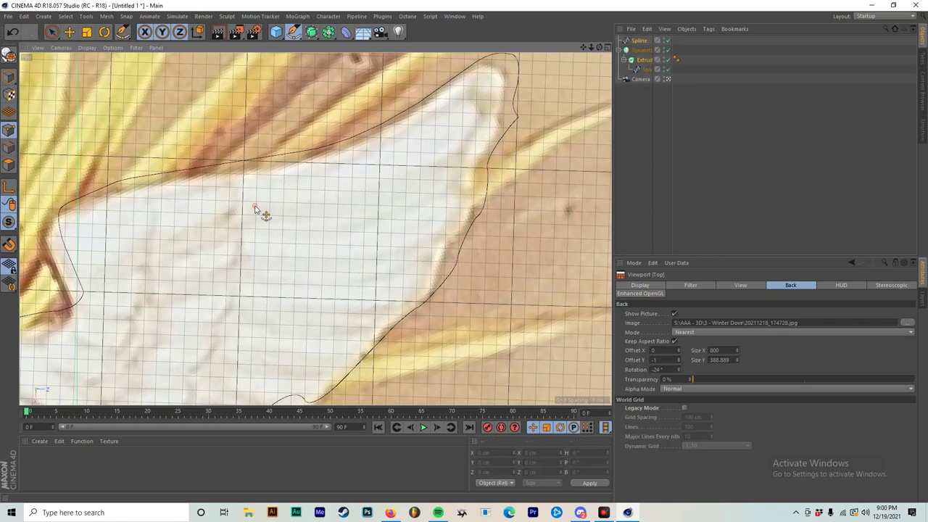
left_click_drag(411, 174, 450, 156)
left_click_drag(481, 119, 443, 109)
left_click_drag(361, 160, 324, 170)
key("ctrl+z")
key("ctrl+z")
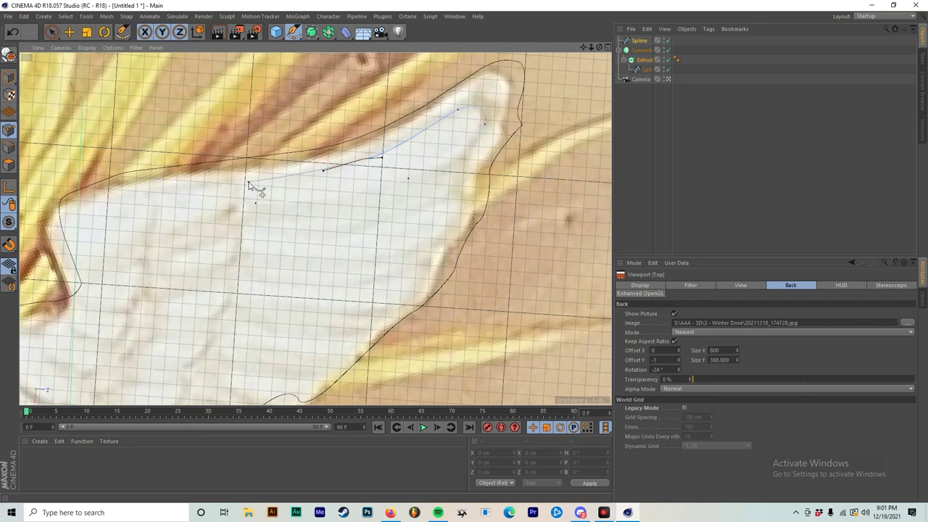
Round off the feather spline's inner end, adjust its tangent handle and close the outline.
left_click(247, 182)
left_click_drag(245, 201, 253, 209)
scroll(258, 210, "up", 2)
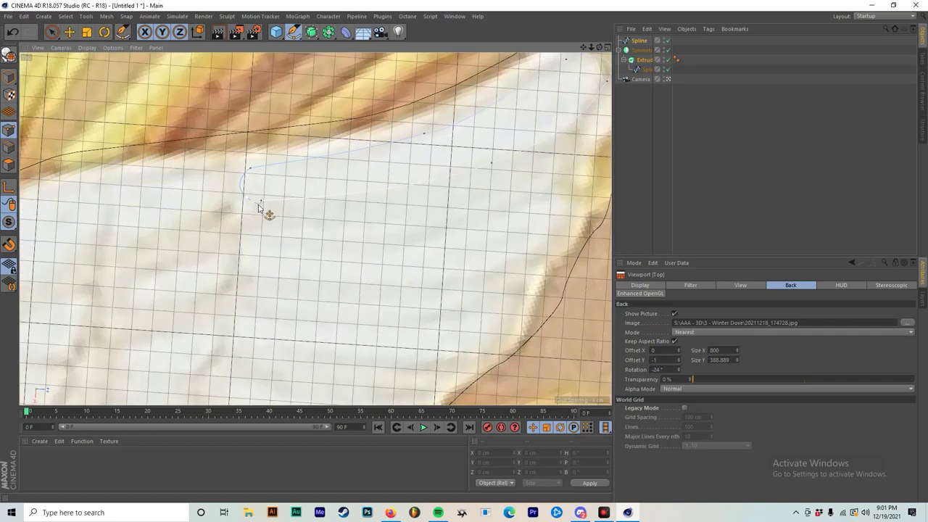
scroll(259, 208, "up", 2)
scroll(249, 203, "up", 2)
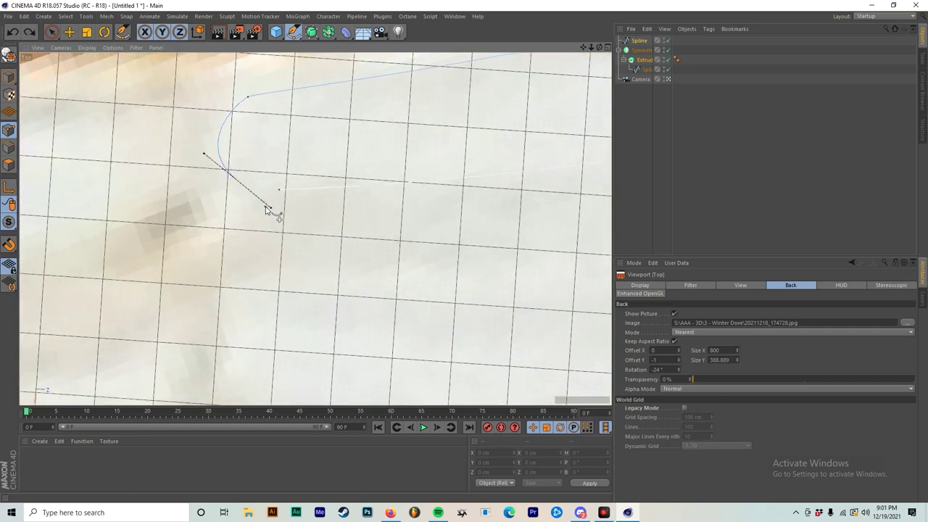
left_click_drag(270, 207, 261, 188, "shift")
scroll(280, 195, "down", 5)
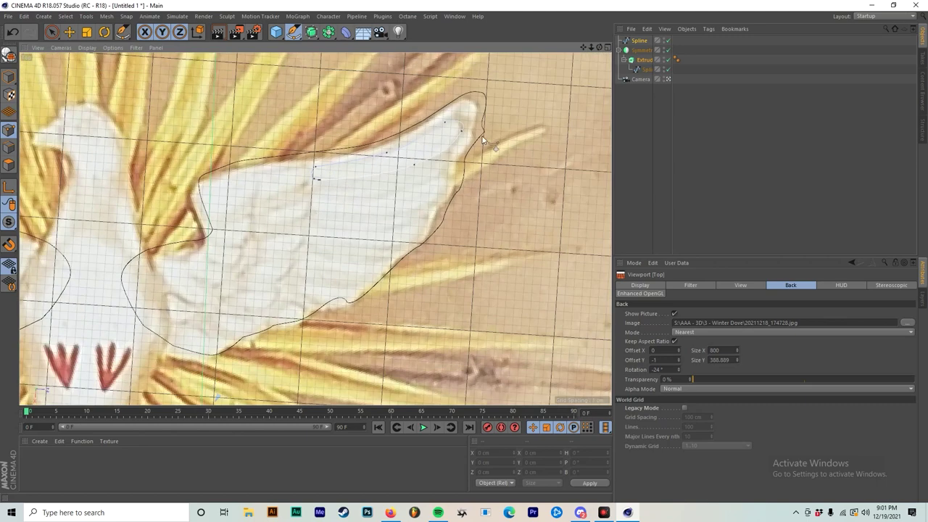
left_click(641, 87)
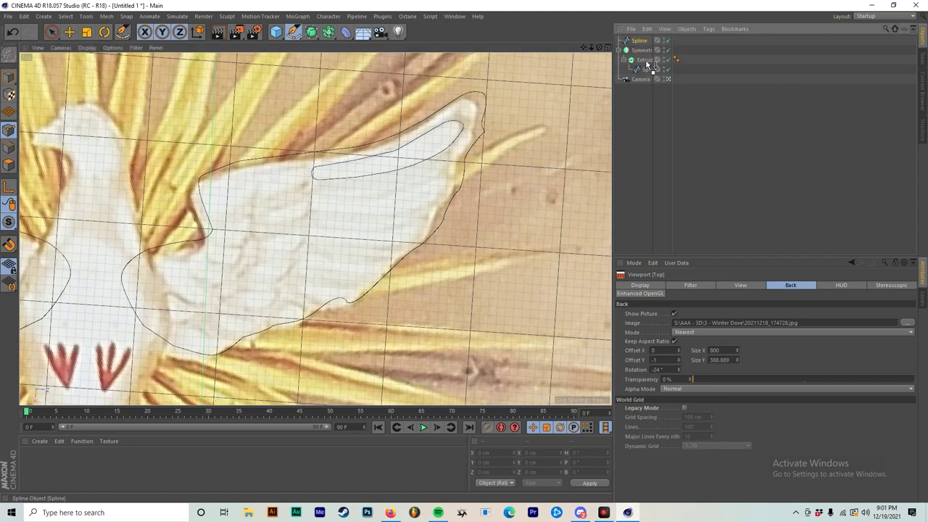
Try the feather spline as a second child of the wing's Extrude object, inspect it in perspective, and undo it.
left_click_drag(645, 62, 644, 60)
scroll(508, 145, "down", 5)
scroll(327, 145, "up", 3)
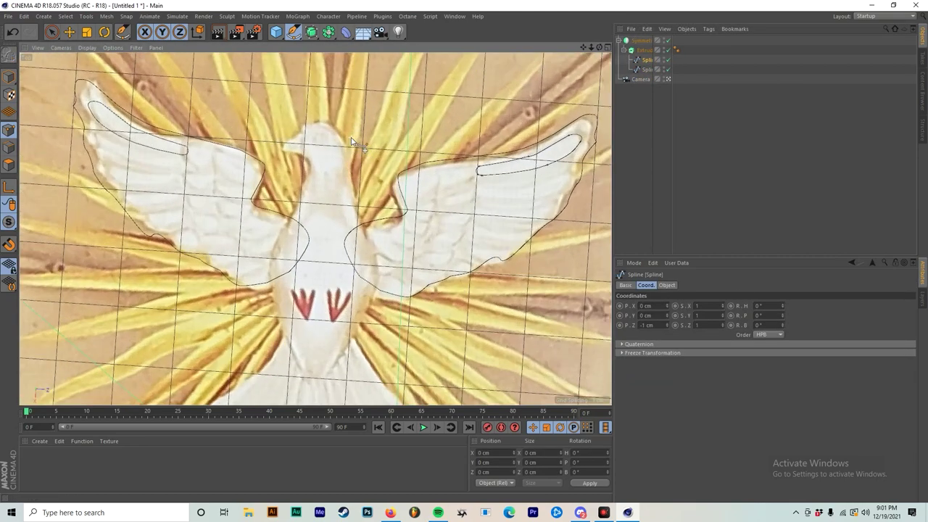
scroll(391, 145, "up", 1)
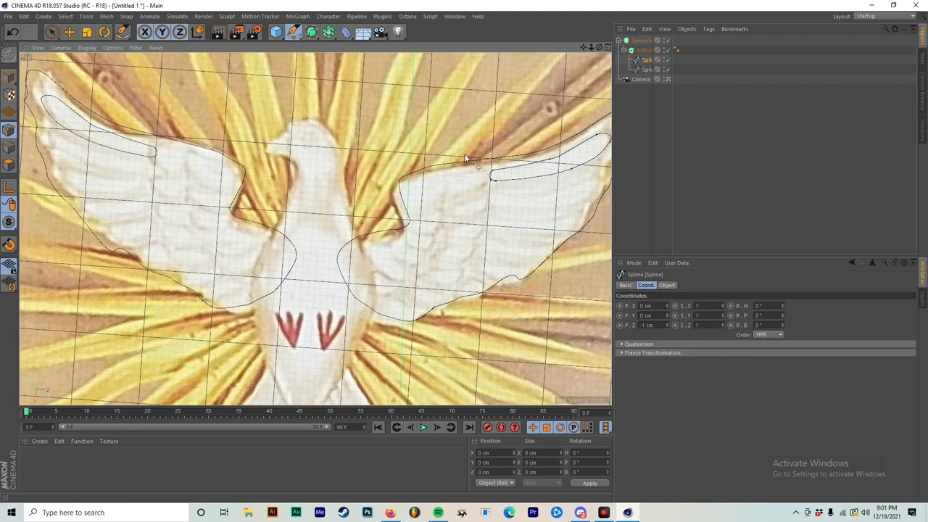
middle_click_drag(470, 153, 411, 173, "alt")
scroll(558, 160, "down", 3)
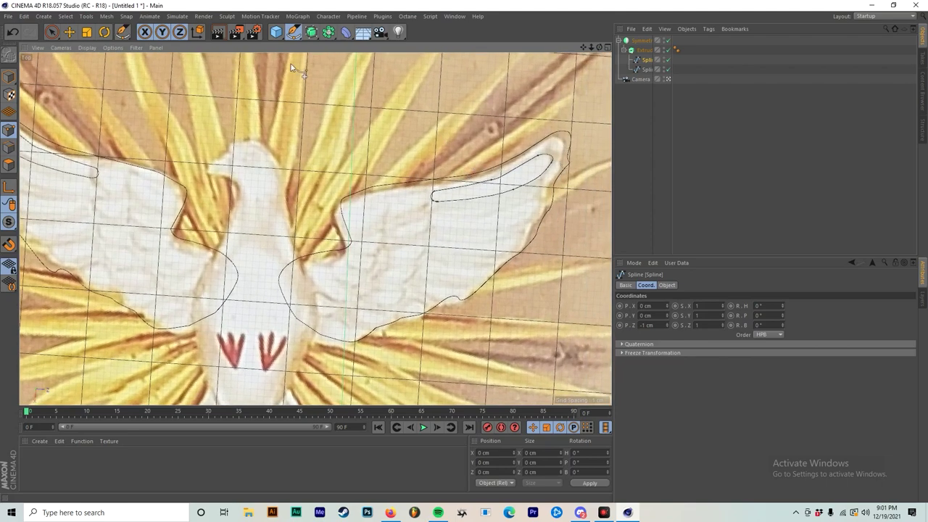
middle_click(429, 149)
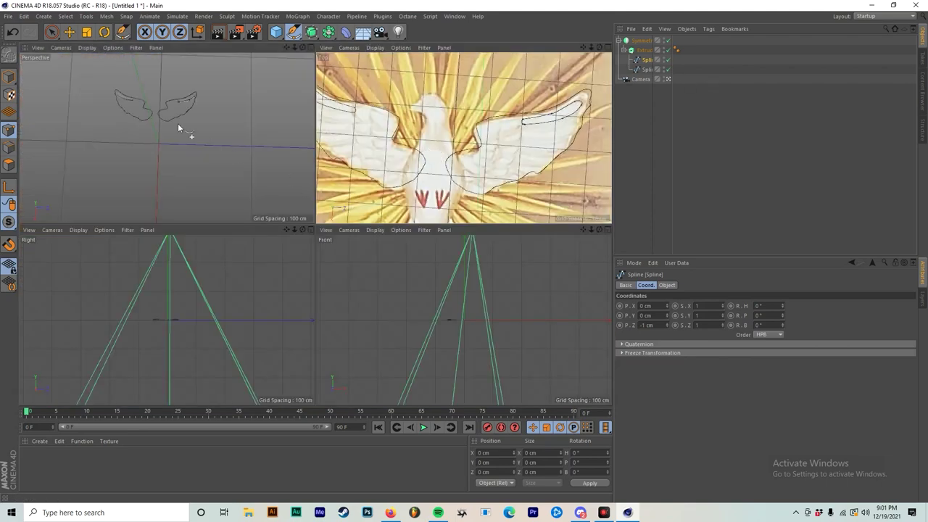
scroll(180, 120, "up", 8)
middle_click_drag(191, 102, 180, 181, "alt")
left_click_drag(180, 184, 185, 162, "alt")
key("ctrl+z")
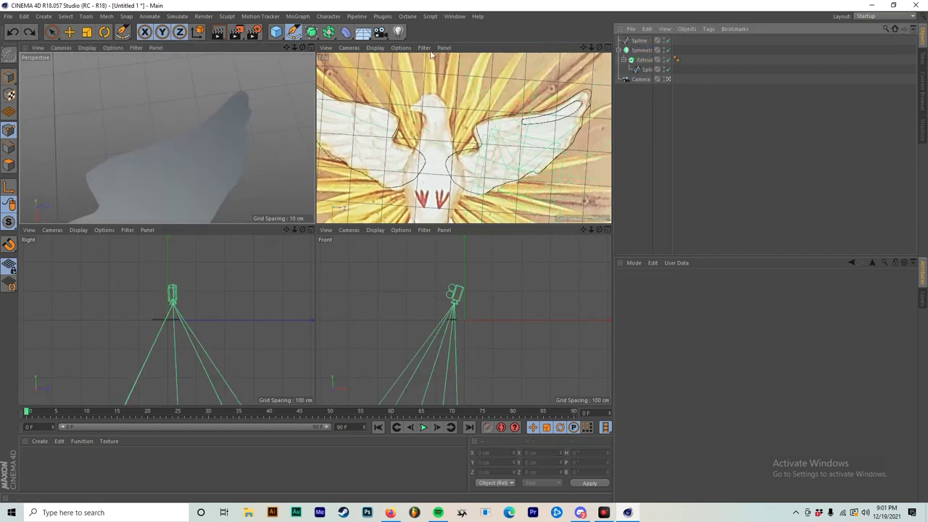
Add a second Extrude object, place it inside the Symmetry object and nest the feather spline under it.
left_click(311, 31)
left_click(403, 52)
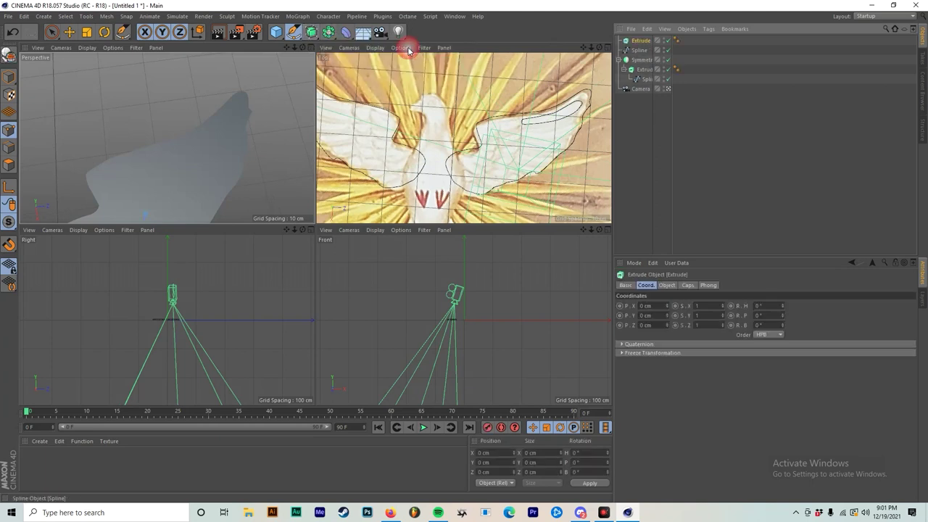
left_click_drag(638, 62, 638, 59)
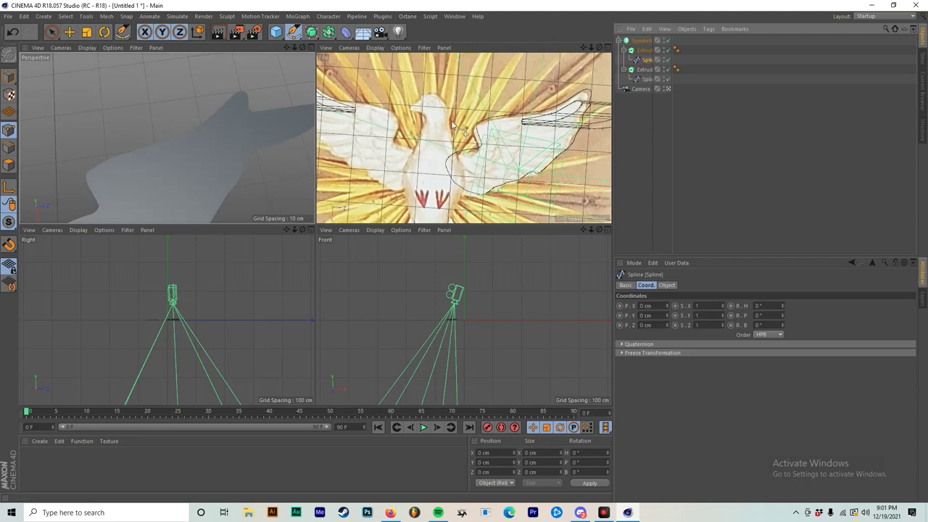
scroll(394, 144, "down", 8)
scroll(411, 145, "up", 6)
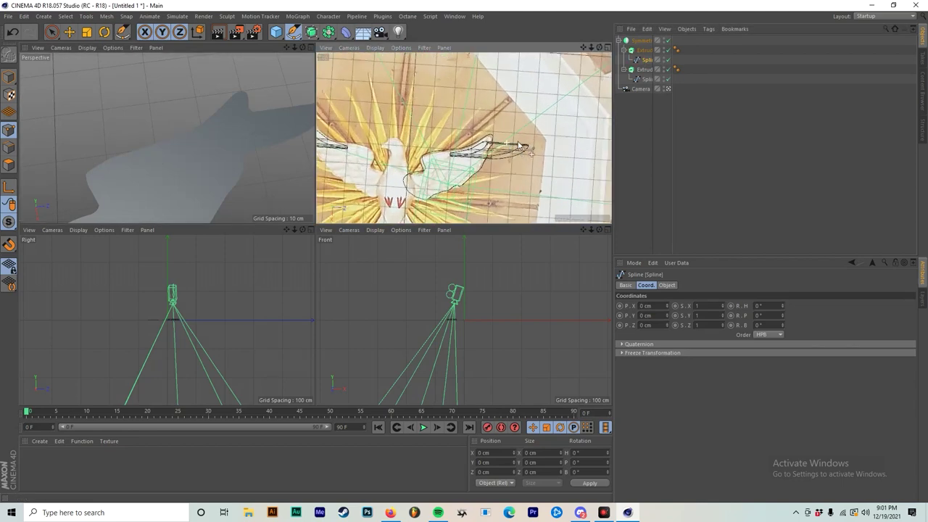
Set the feather Extrude's movement to 0, 3 and 0 cm to match the wing's Extrude, and check the thickness in perspective.
left_click(642, 50)
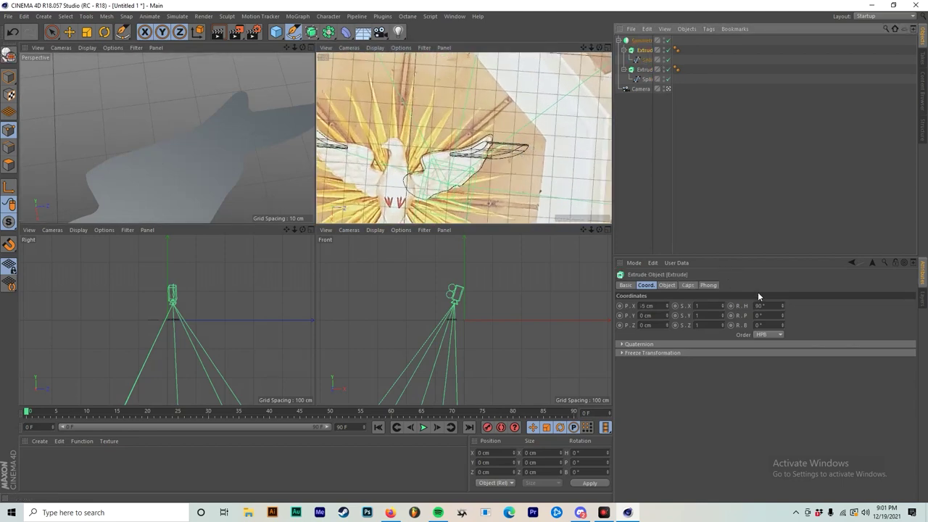
left_click(644, 70)
left_click(665, 285)
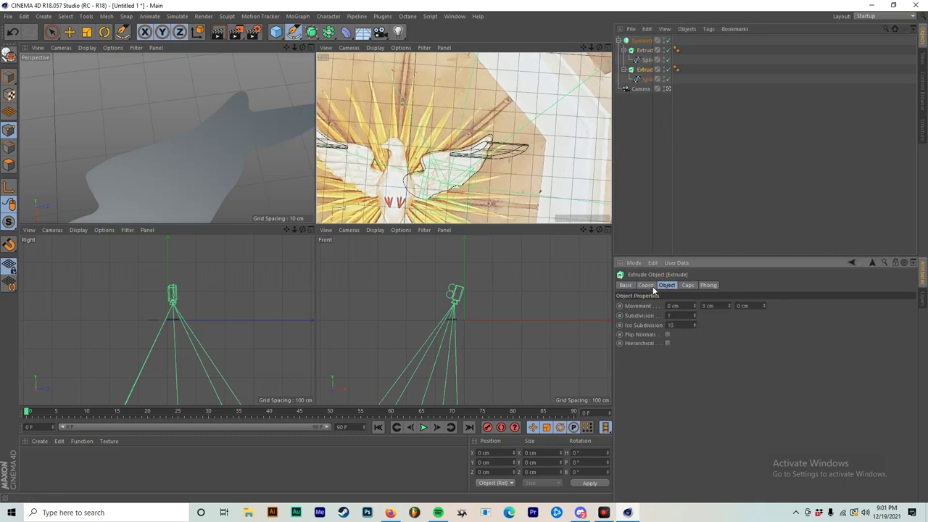
left_click(645, 50)
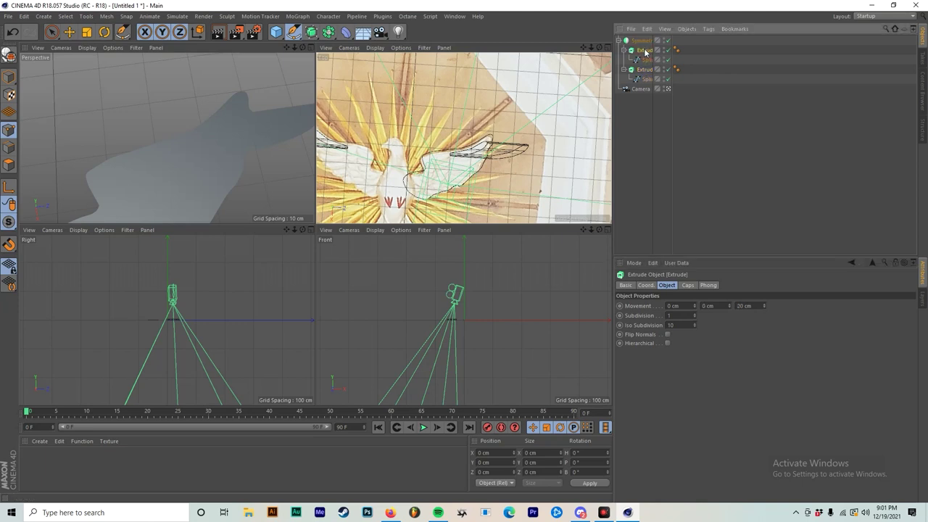
left_click(754, 306)
type("0")
left_click(716, 306)
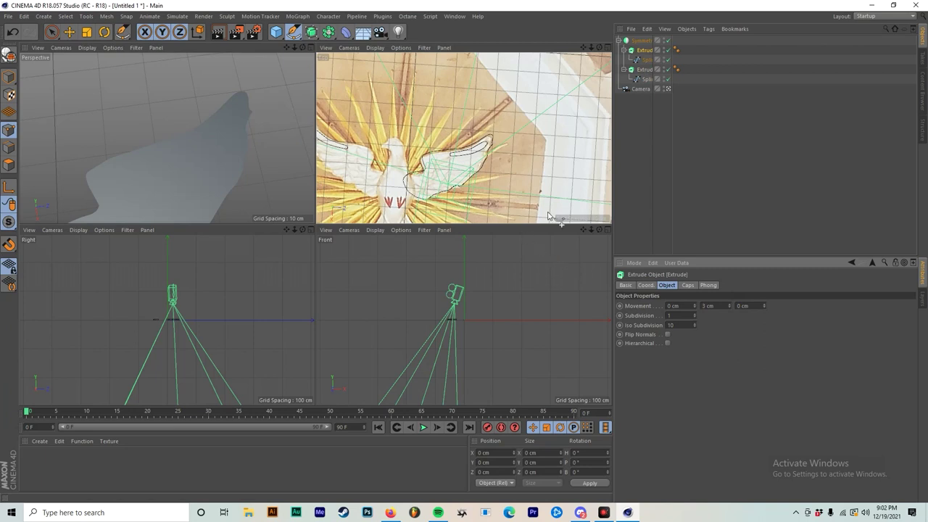
scroll(233, 126, "down", 5)
mouse_move(199, 136)
left_mouse_down("alt")
mouse_move(167, 132)
mouse_move(168, 87)
mouse_move(201, 137)
mouse_move(132, 82)
mouse_move(176, 116)
mouse_move(203, 122)
left_mouse_up("alt")
scroll(471, 155, "down", 3)
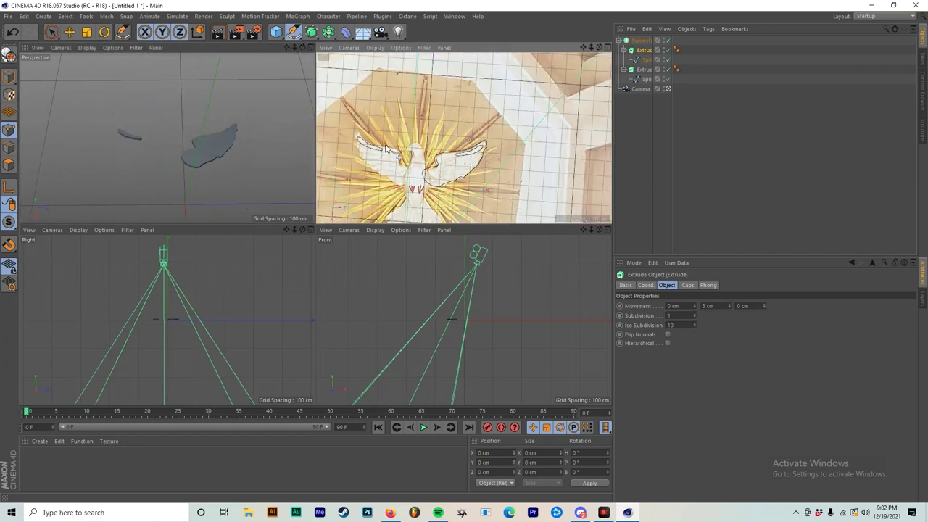
scroll(386, 145, "up", 4)
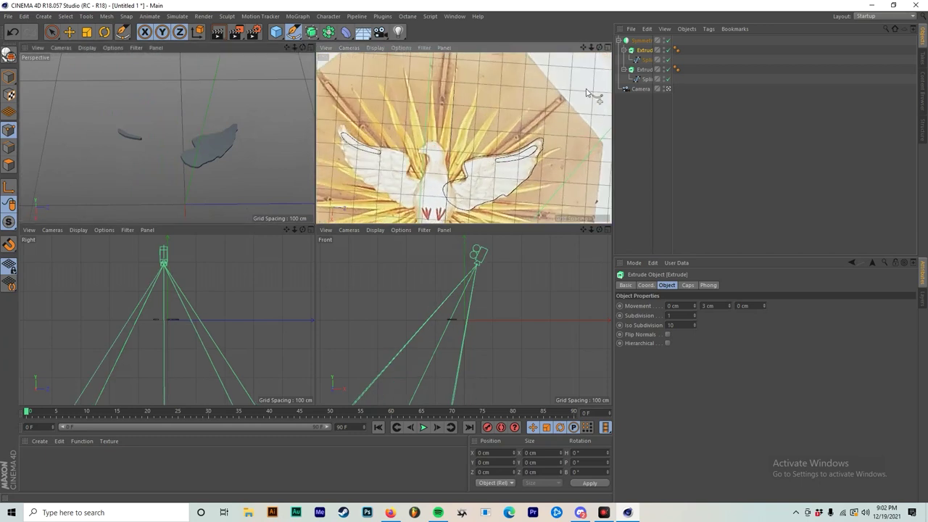
left_click(642, 42)
right_click(642, 43)
left_click(633, 108)
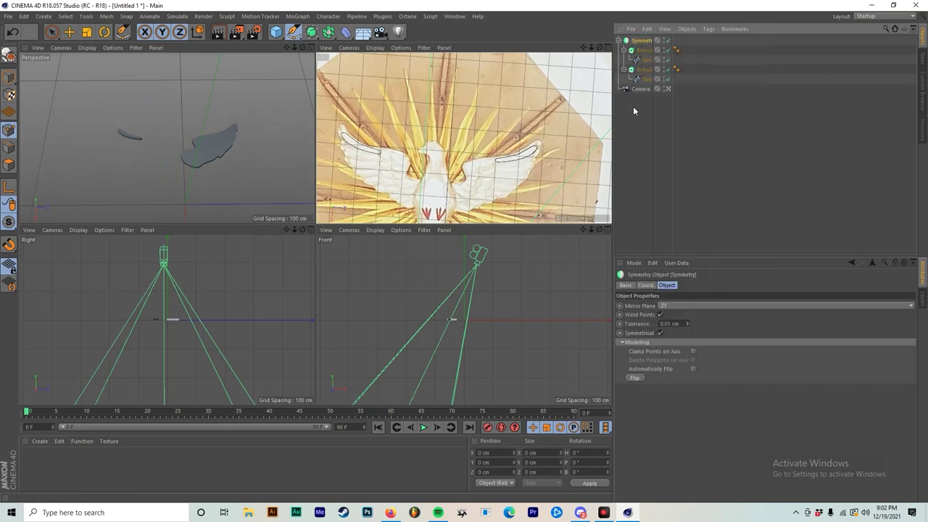
left_click(627, 106)
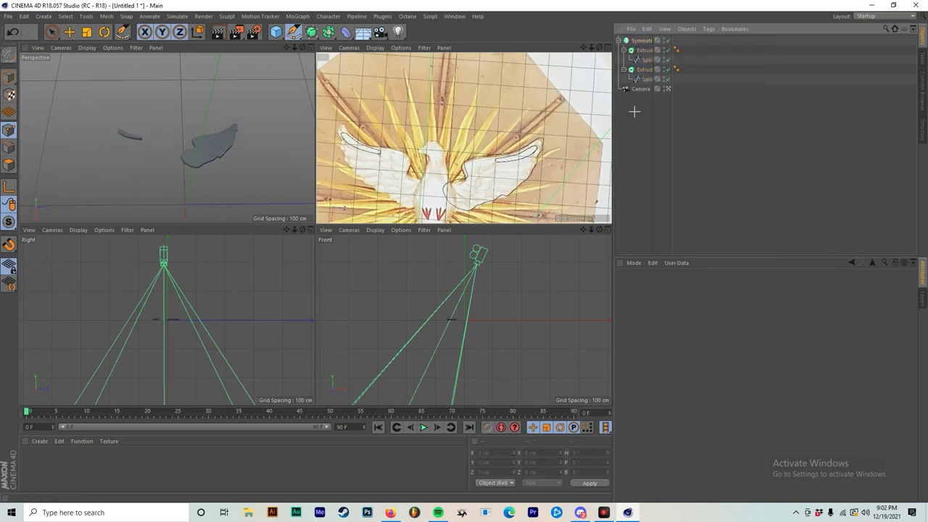
left_click(630, 29)
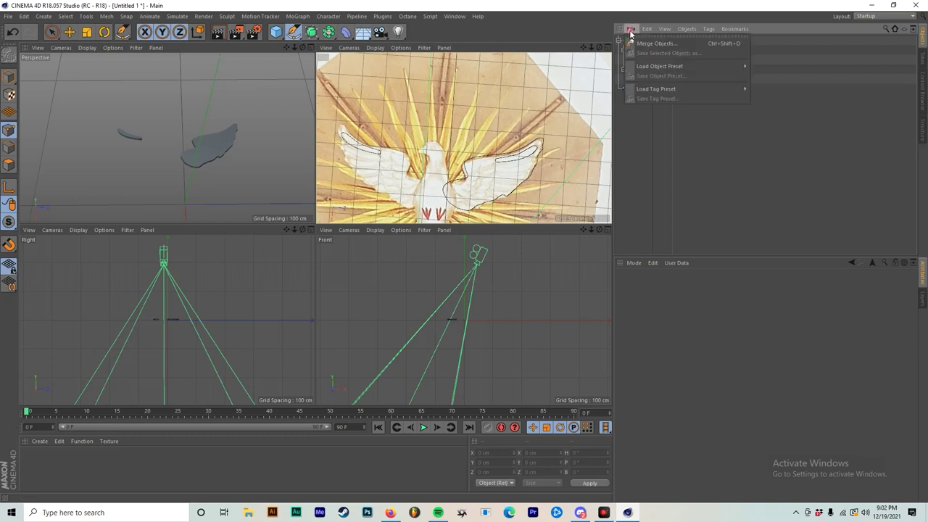
mouse_move(690, 65)
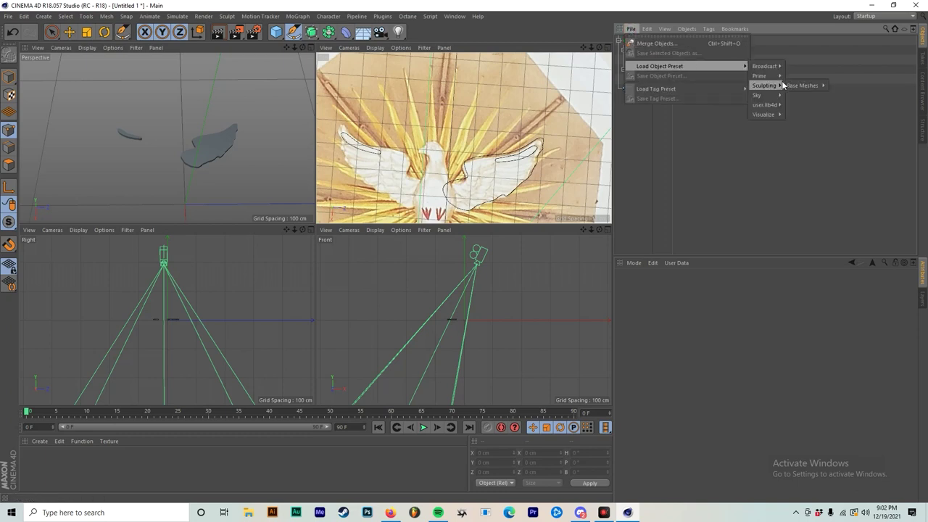
mouse_move(776, 111)
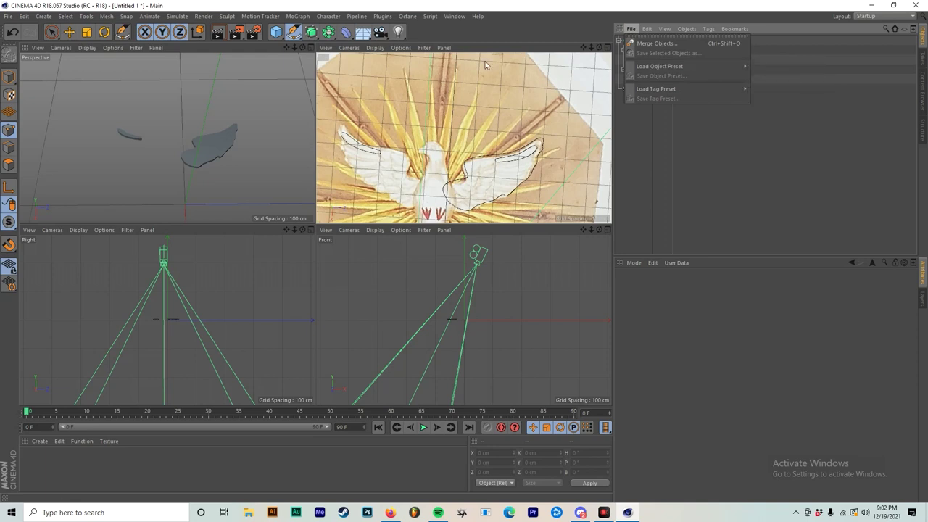
left_click(279, 24)
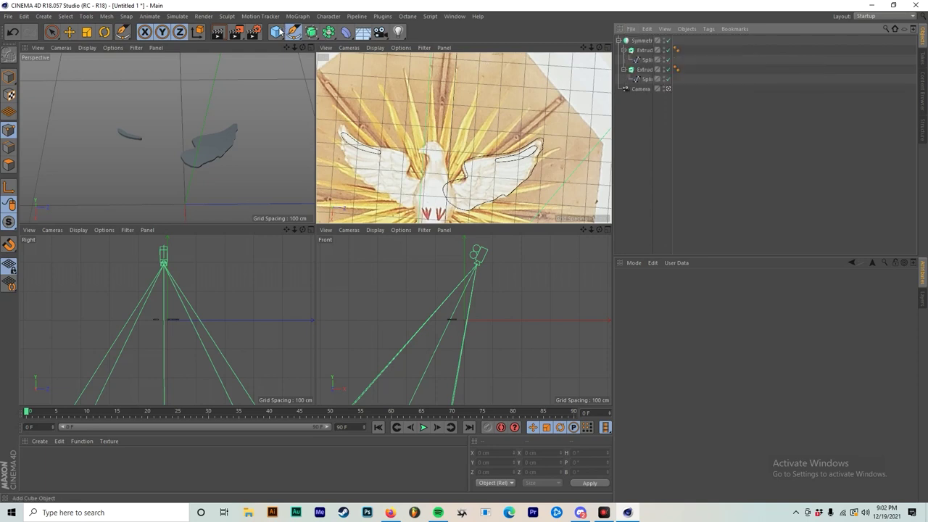
Create a Null object in the scene.
left_click(44, 16)
mouse_move(58, 33)
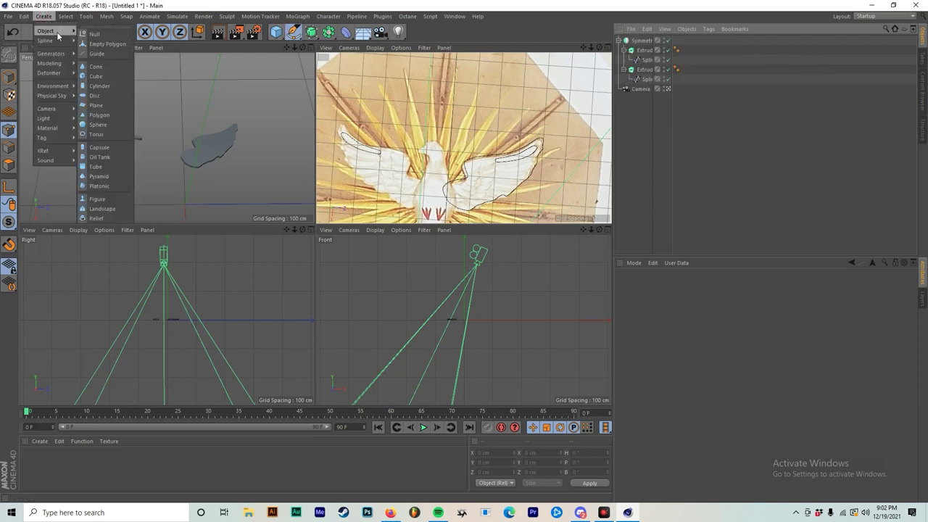
left_click(109, 34)
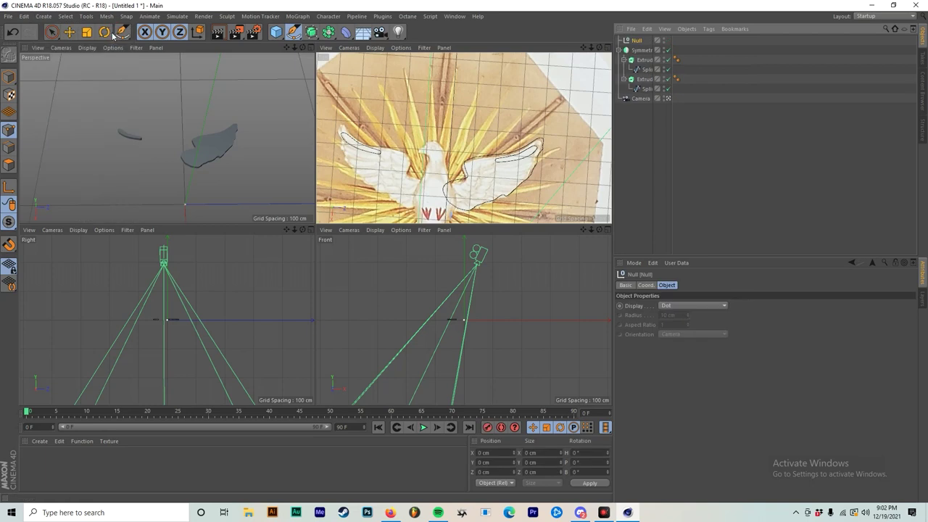
Place the new Null inside the Symmetry object and nest both Extrude objects under it.
left_click_drag(635, 52, 648, 54)
left_click(644, 62)
left_click(645, 79, "shift")
scroll(435, 163, "up", 3)
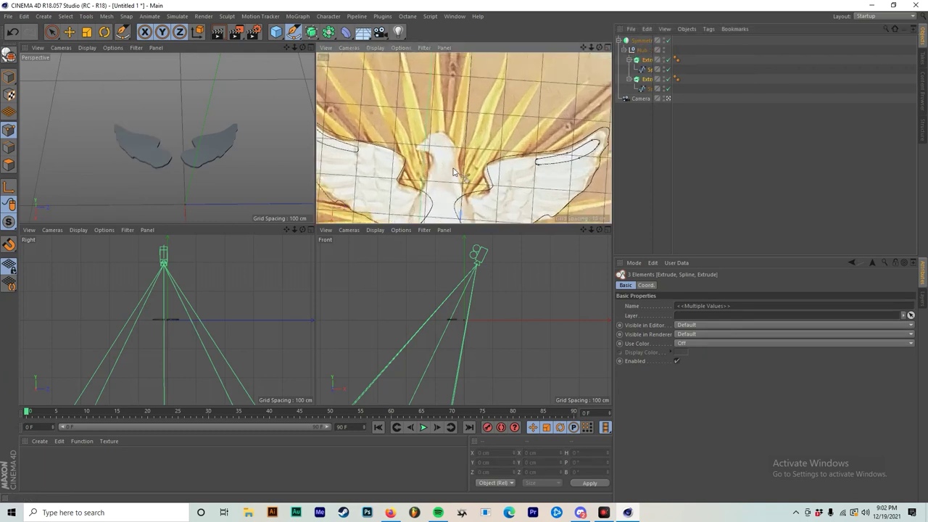
scroll(473, 171, "down", 3)
scroll(374, 145, "up", 3)
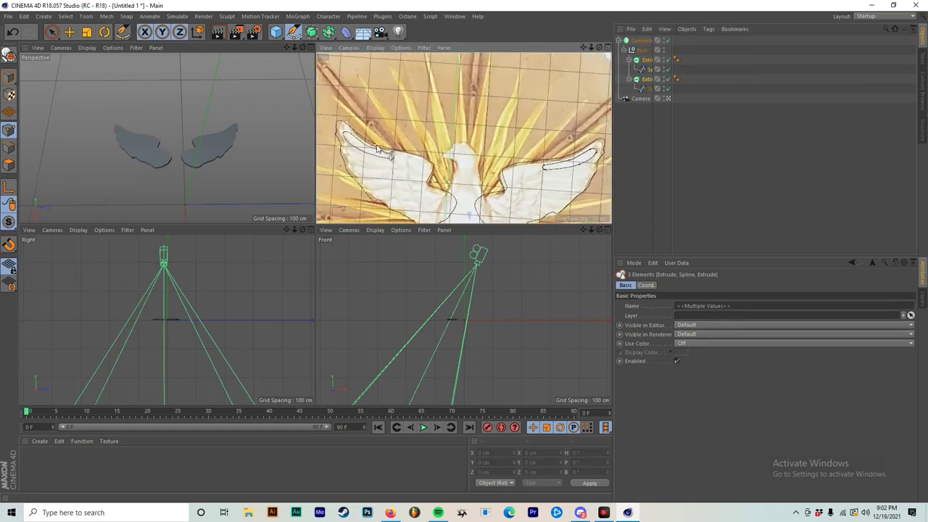
Rename the Null that holds both Extrude objects as Wings Combined.
left_click(647, 110)
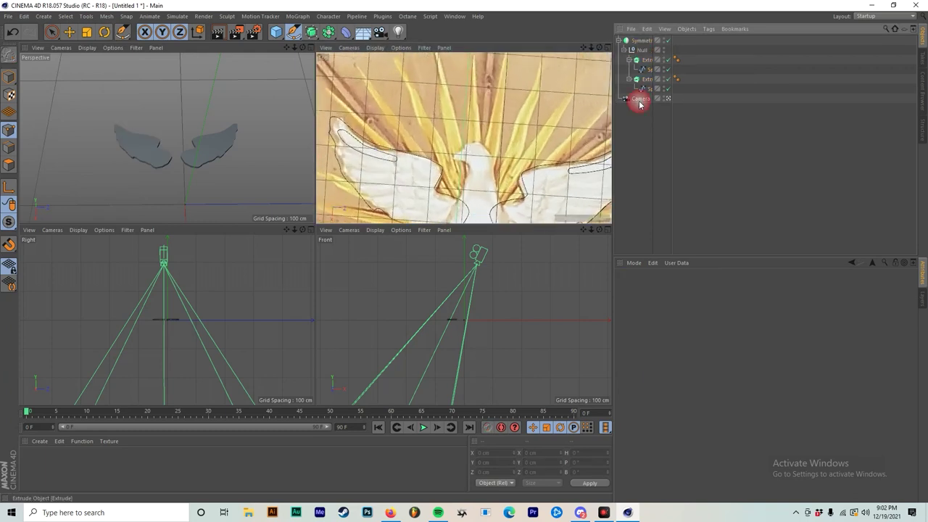
double_click(641, 50)
type("W")
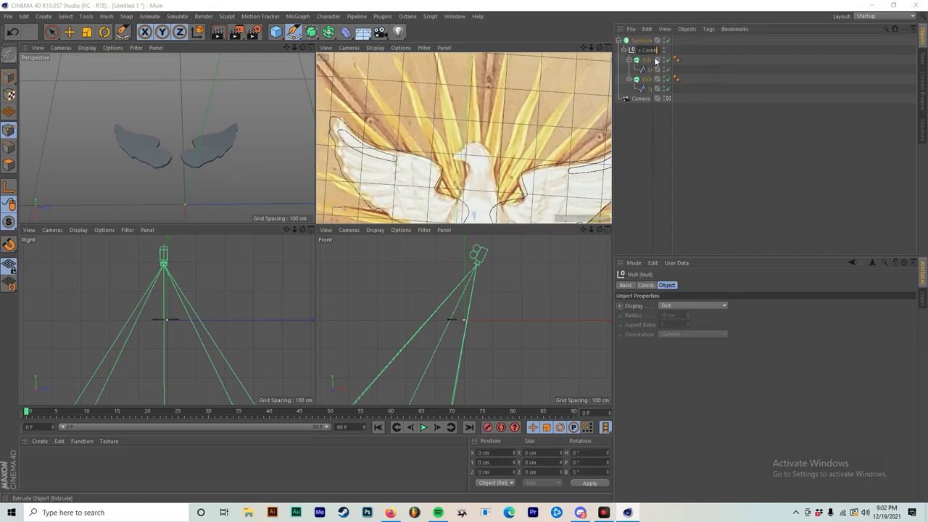
key("Return")
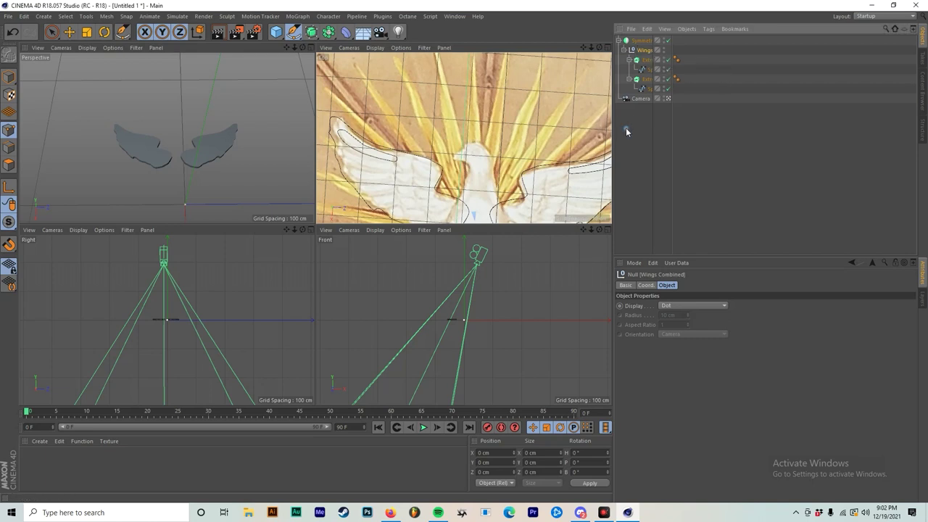
left_click(639, 113)
Create another Null object and place it inside Wings Combined, above the Extrude objects.
left_click(85, 16)
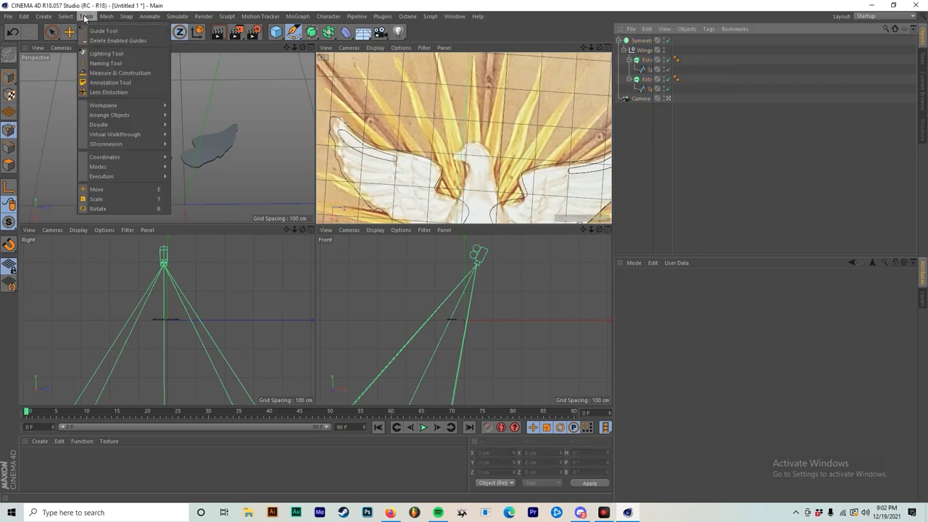
mouse_move(65, 19)
mouse_move(183, 20)
mouse_move(66, 20)
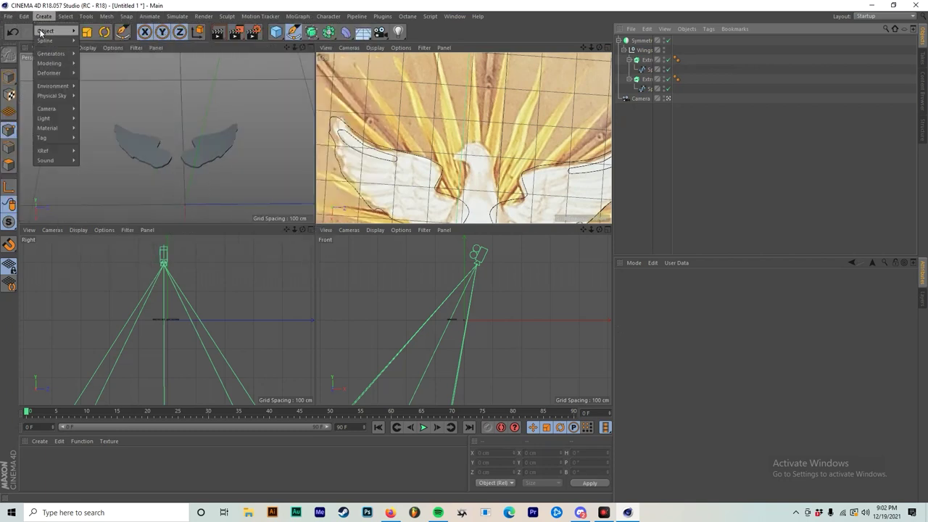
left_click(101, 41)
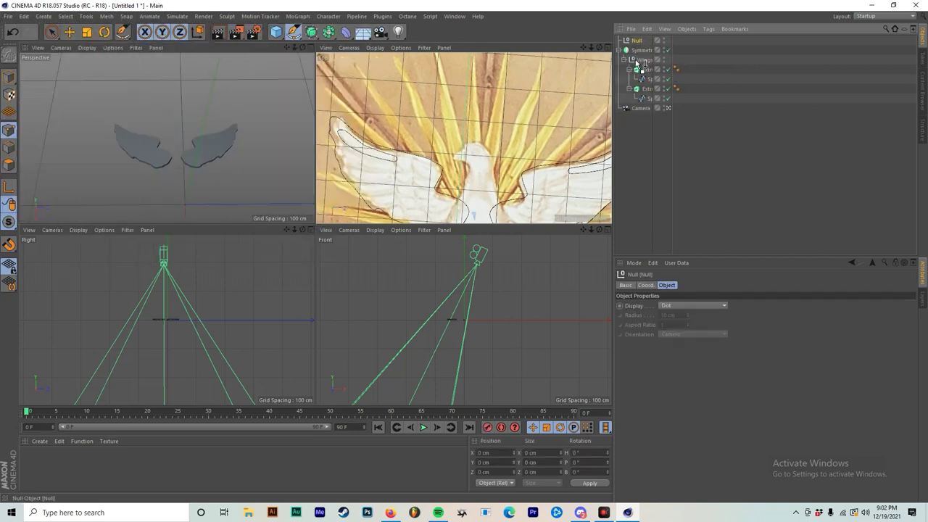
left_click_drag(644, 64, 642, 61)
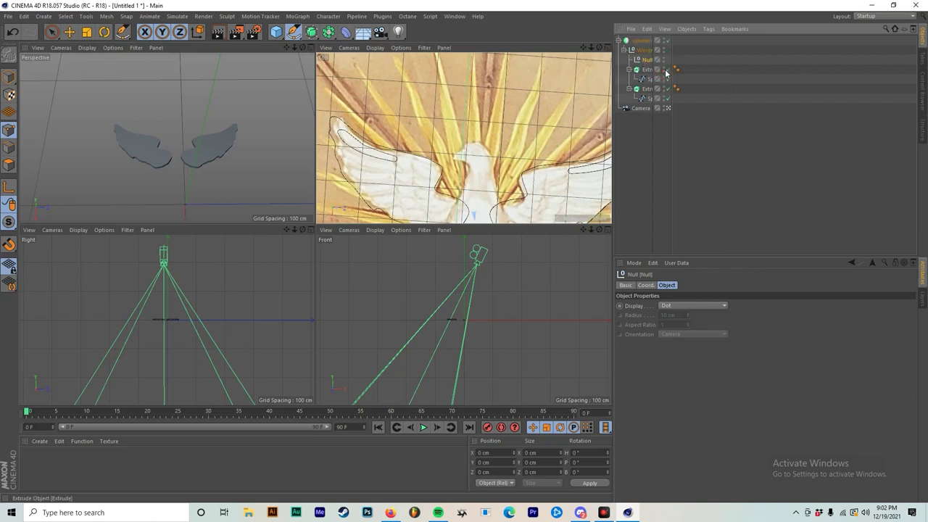
Rename the feather's Extrude object as Wings Texture.
left_click(666, 70)
double_click(648, 69)
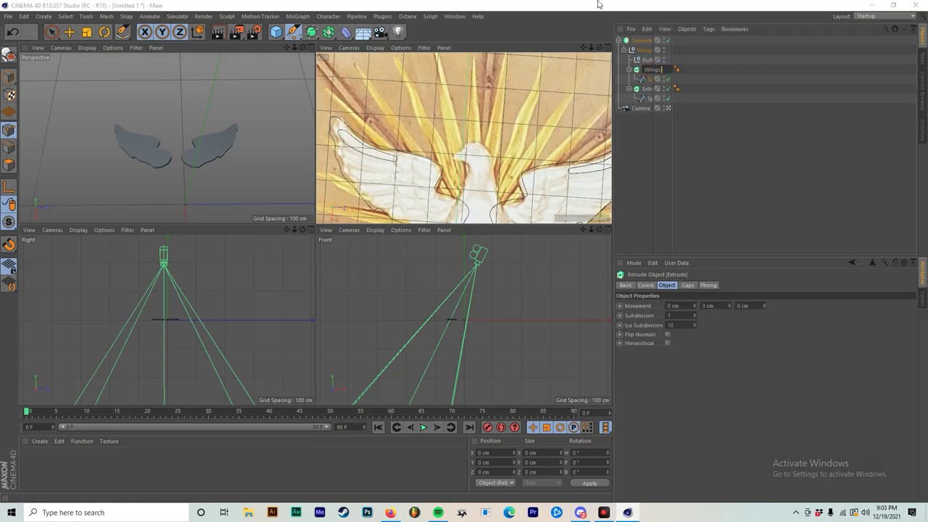
type("Wings Texture")
key("Return")
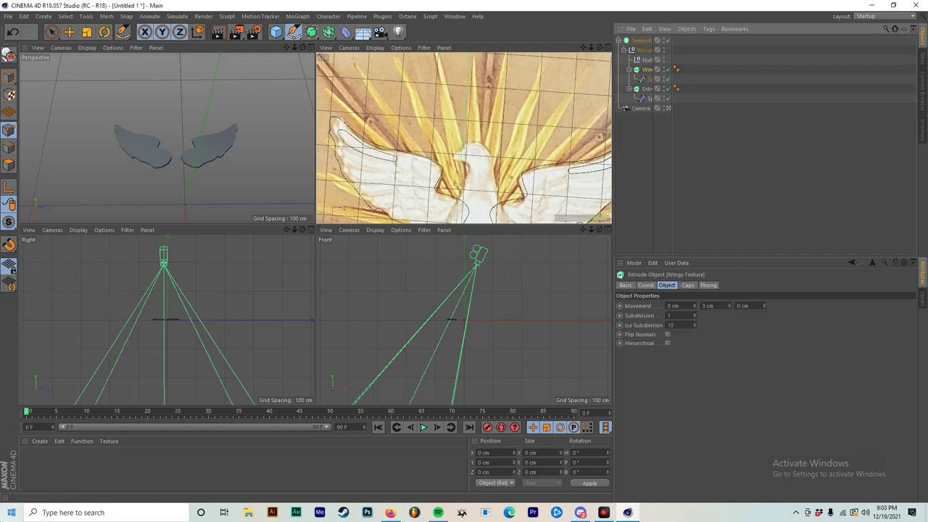
left_click(654, 168)
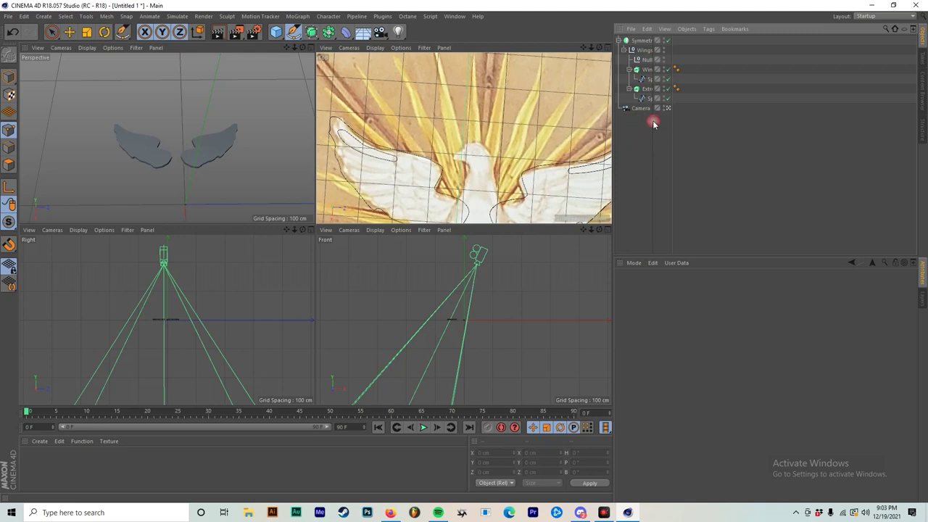
Rename the Null inside Wings Combined as Wings Texture and nest the feather's Extrude under it.
left_click(657, 33)
left_click(651, 43)
left_click(647, 61)
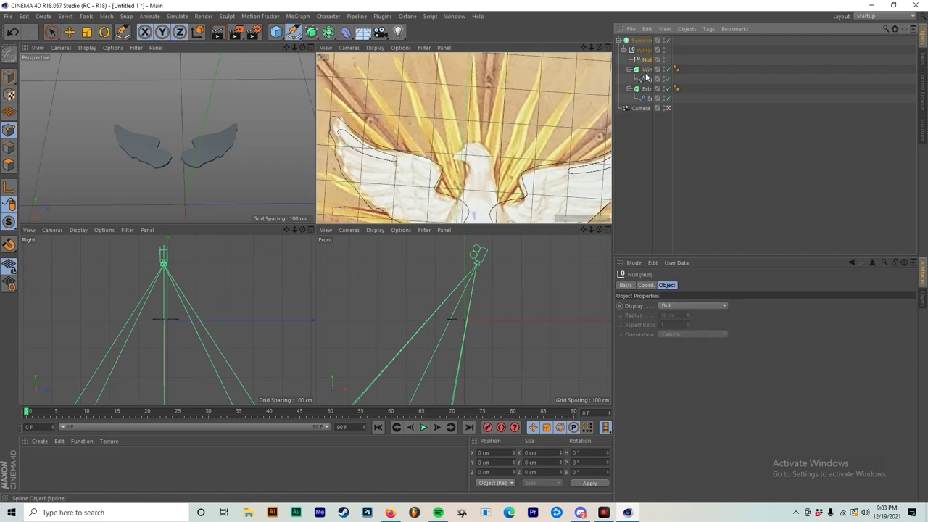
double_click(648, 61)
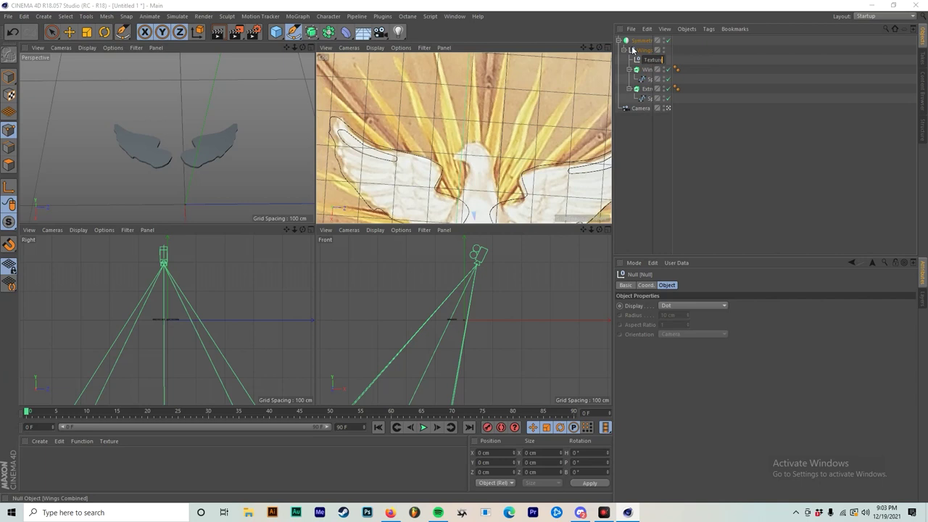
type("Wings Texture")
key("Return")
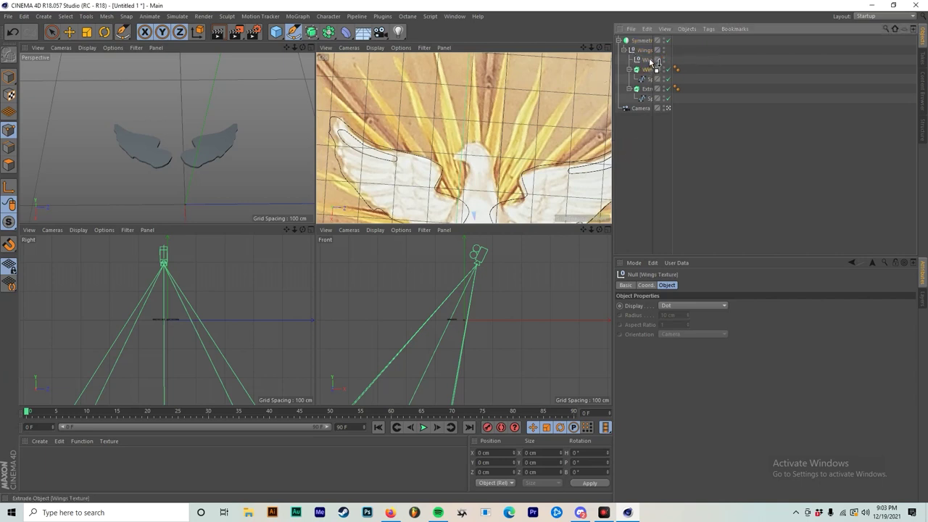
left_click_drag(651, 63, 651, 64)
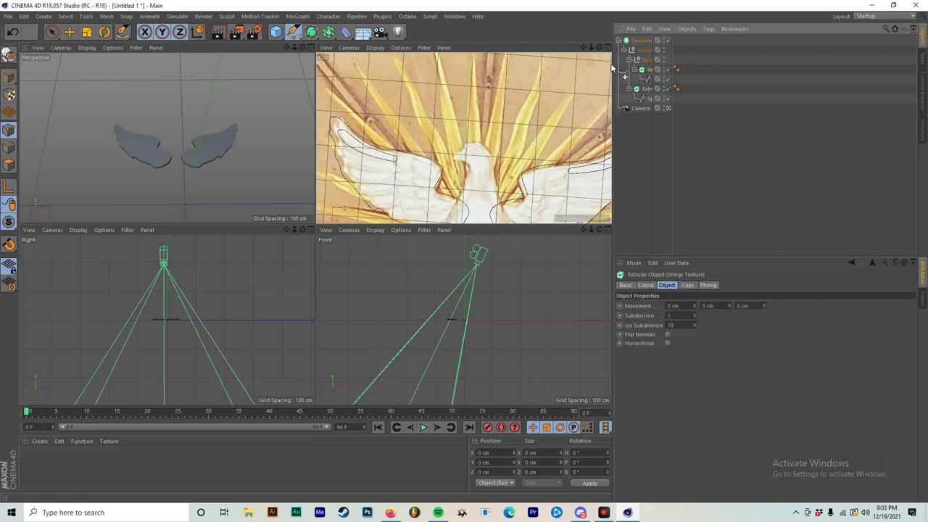
Widen the object list and its name column so the full object names can be read.
left_click(663, 57)
left_click(663, 58)
left_click_drag(615, 138, 593, 144)
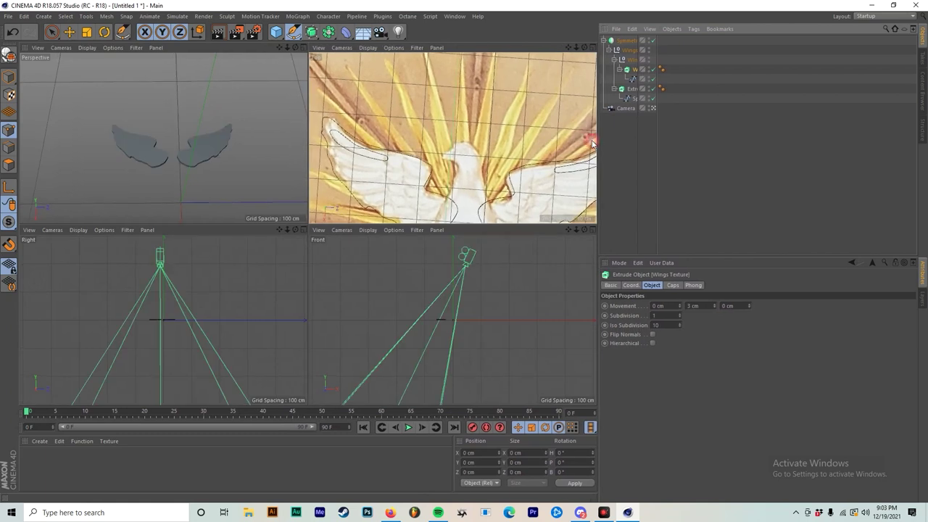
left_click(625, 132)
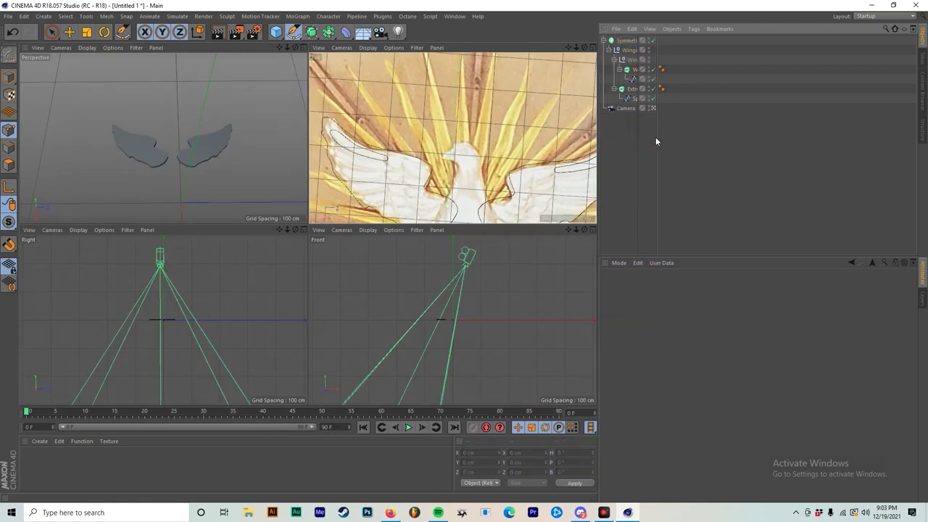
left_click_drag(655, 137, 764, 141)
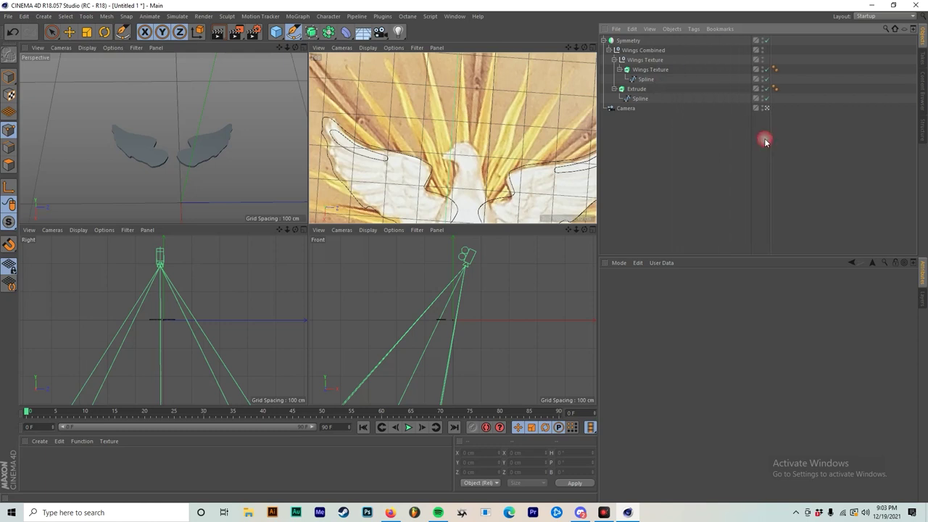
Rename the wing's Extrude object as Wing base and collapse its hierarchy.
left_click(617, 90)
double_click(636, 88)
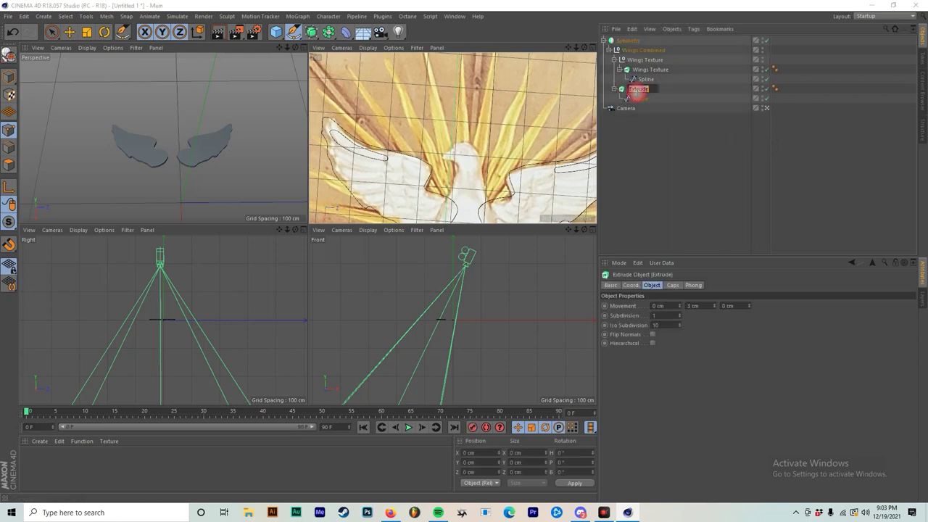
type("Wing")
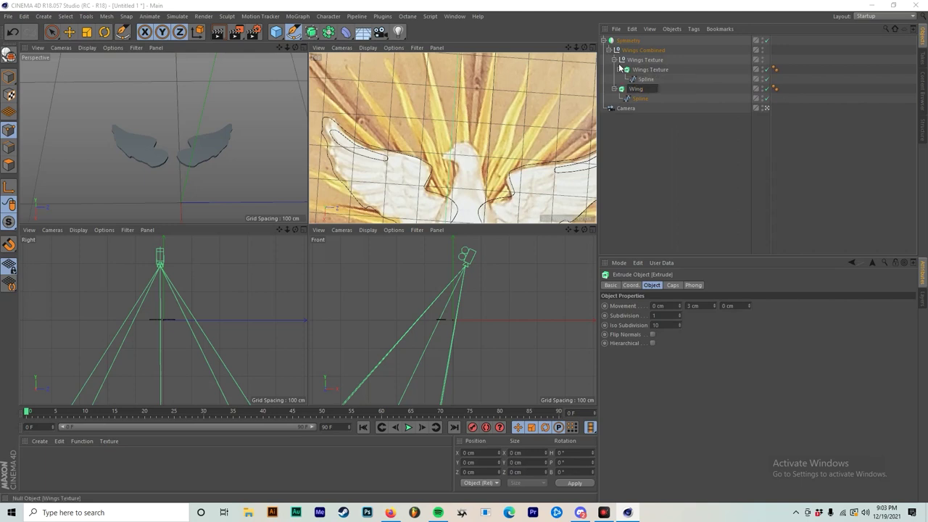
type(" base")
key("Return")
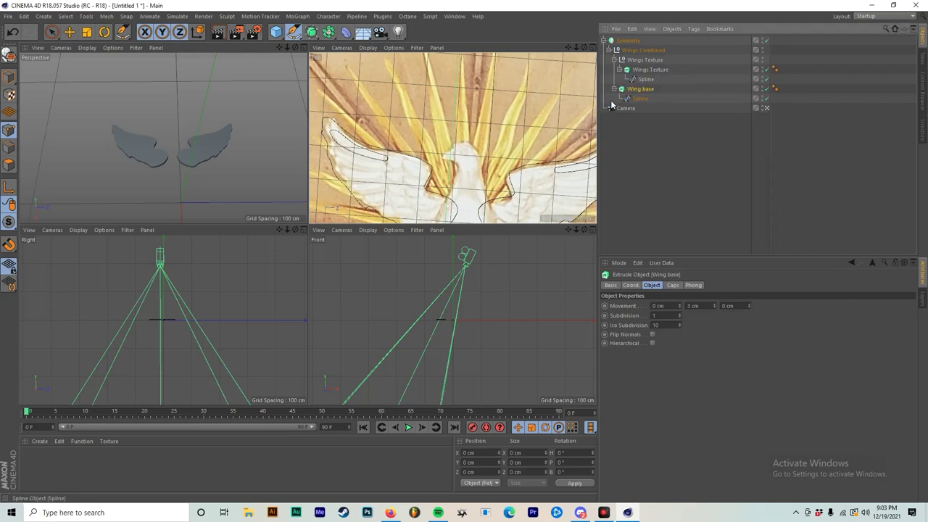
left_click(618, 89)
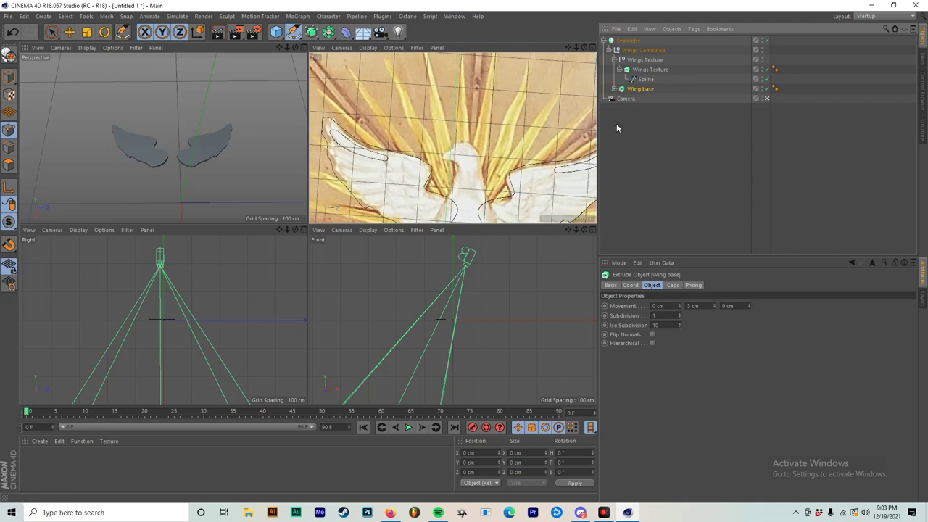
left_click(609, 127)
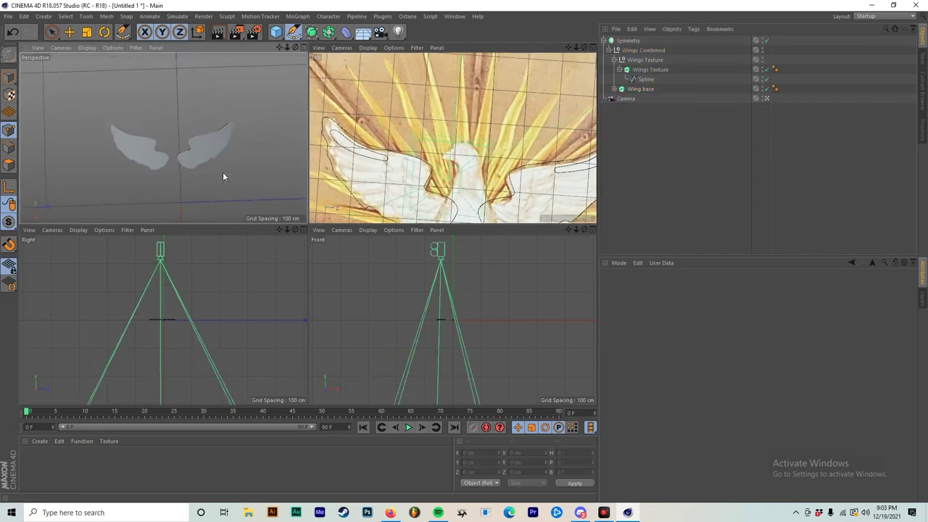
Raise the Wings Texture Extrude above the wing by setting its Y position to 2 cm.
left_click(656, 71)
left_click_drag(242, 154, 218, 106, "alt")
scroll(191, 143, "up", 3)
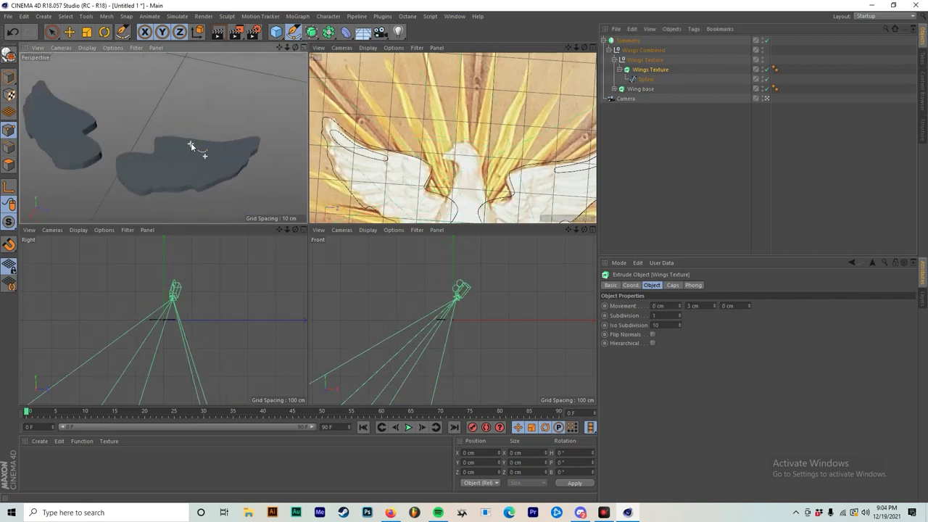
left_click_drag(190, 143, 213, 161, "alt")
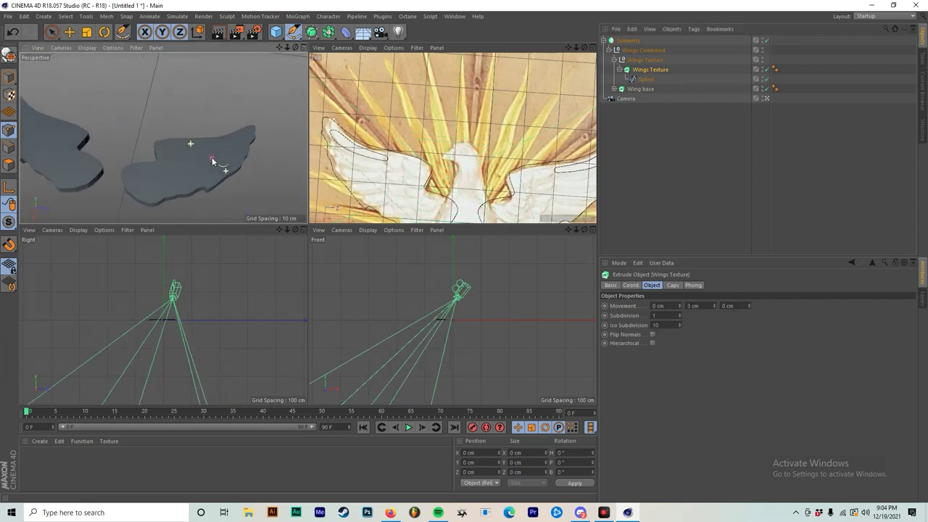
left_click(630, 285)
mouse_move(651, 307)
left_mouse_down()
mouse_move(651, 296)
mouse_move(651, 320)
mouse_move(651, 312)
left_mouse_up()
key("ctrl+z")
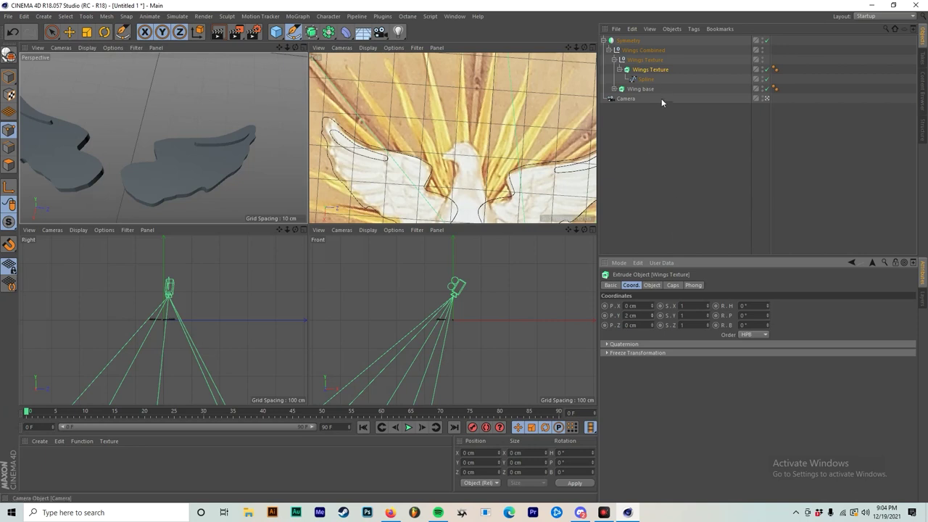
Duplicate the Wings Texture Extrude as a child of itself and delete the spline inside the copy.
left_click(649, 71)
left_click_drag(650, 87, 648, 84, "ctrl")
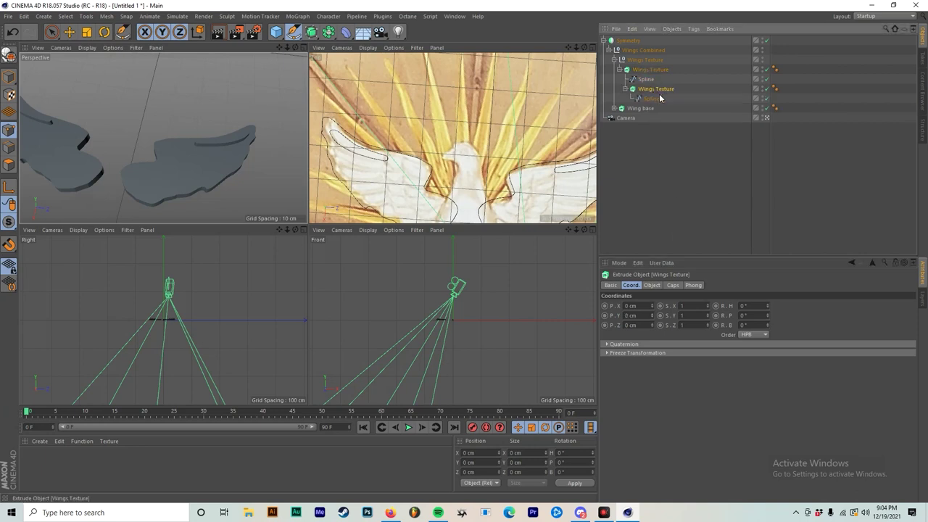
left_click(647, 99)
key("Delete")
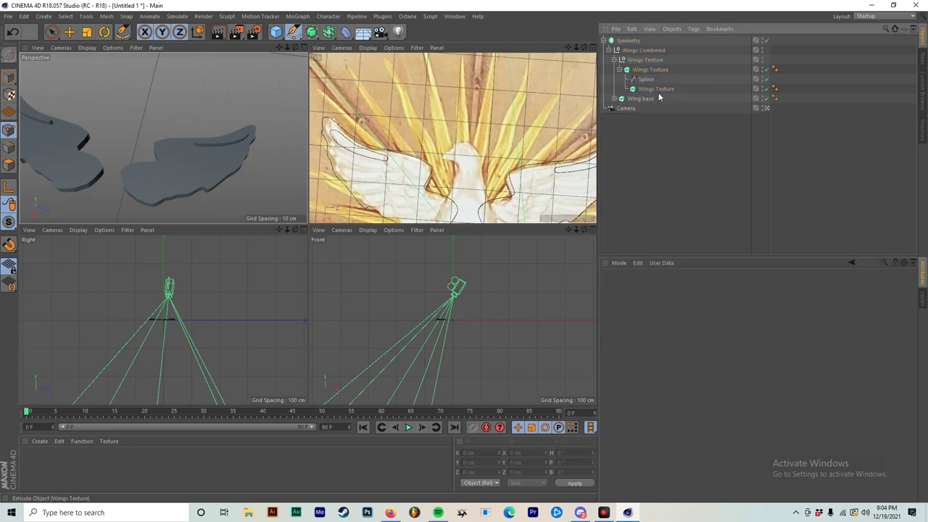
left_click(657, 90)
Activate the Move tool in Model mode, set the upper Wings Texture Extrude's Y position to 1 cm and check its height in perspective.
left_click_drag(235, 141, 210, 157, "alt")
middle_click_drag(210, 156, 164, 137, "alt")
left_click_drag(169, 180, 193, 191, "alt")
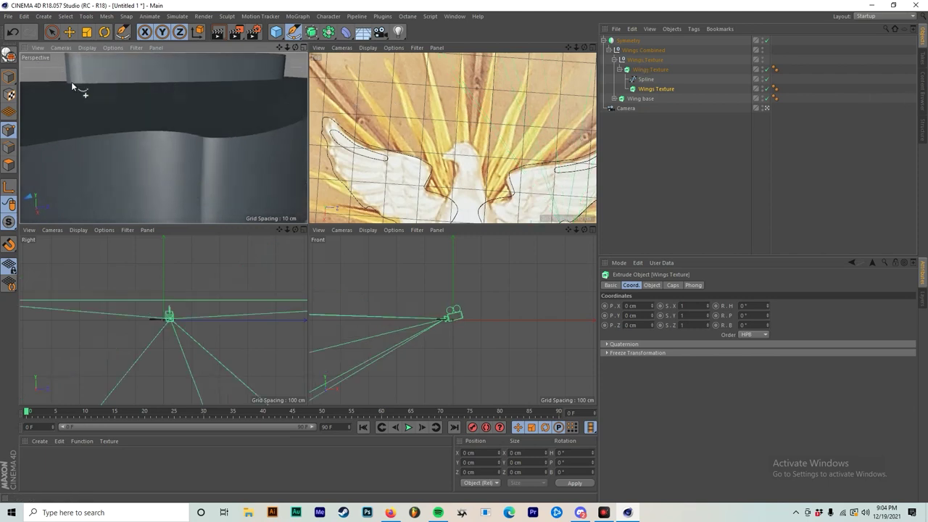
left_click(69, 32)
scroll(87, 98, "down", 4)
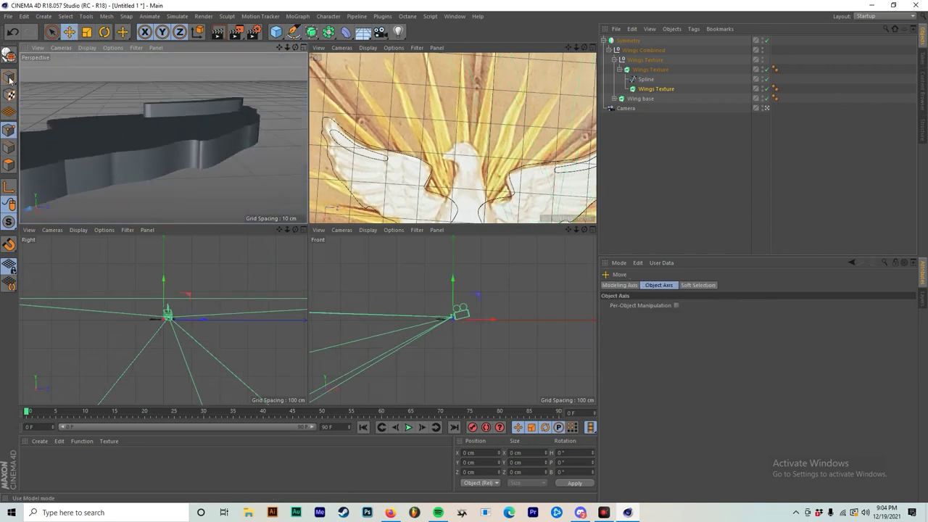
left_click(644, 61)
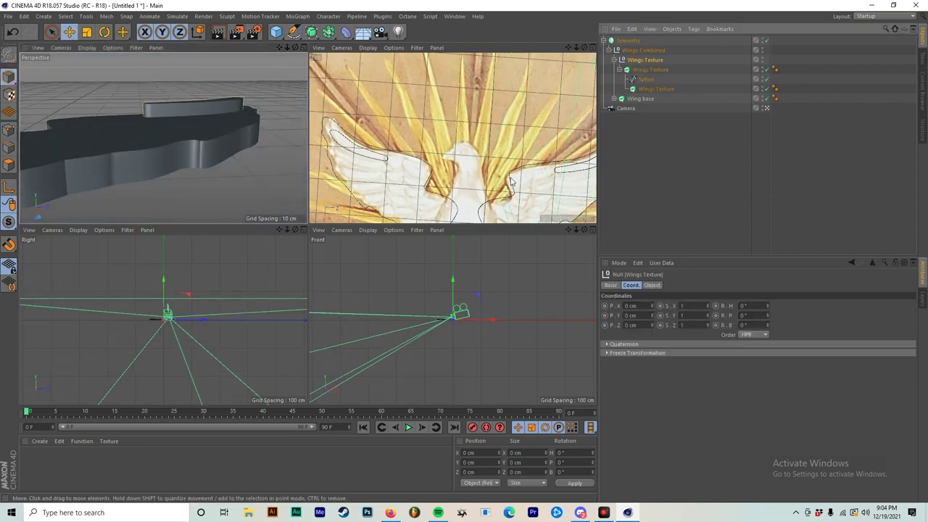
left_click(650, 69)
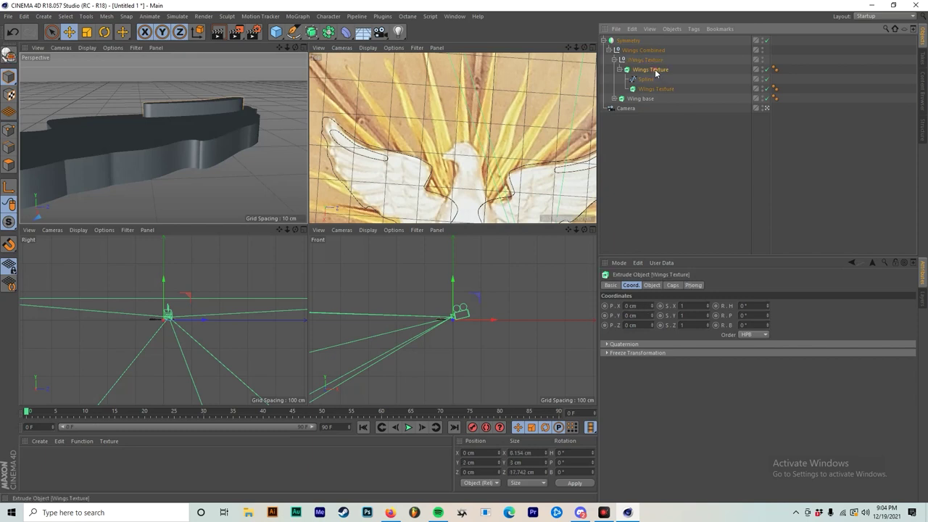
left_click(652, 318)
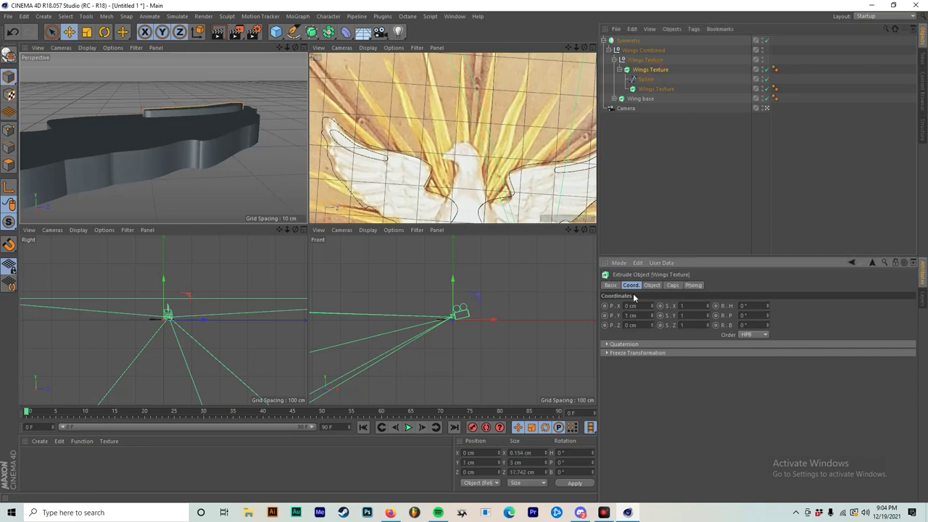
left_click_drag(187, 103, 177, 190, "alt")
middle_click_drag(177, 190, 290, 145, "alt")
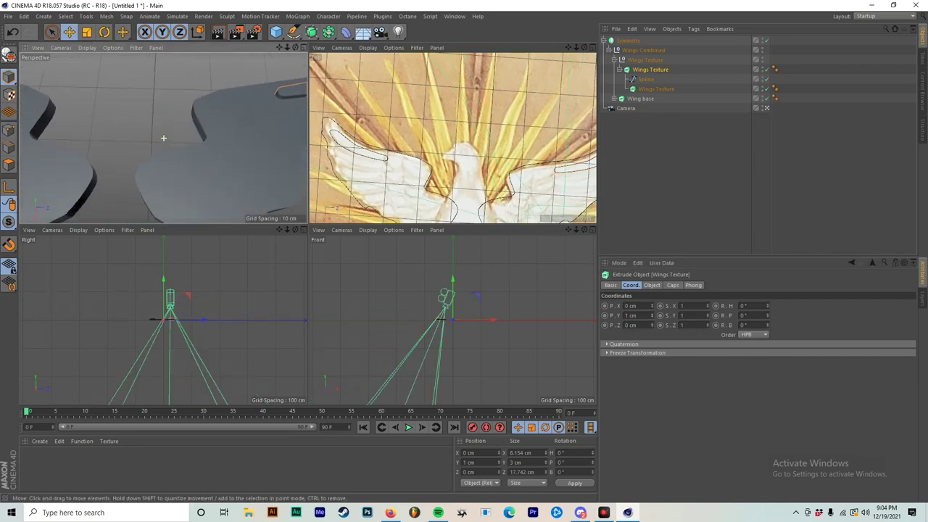
Examine the wings and the raised feather in the enlarged perspective view with nothing selected.
scroll(99, 147, "down", 4)
left_click_drag(153, 134, 148, 169, "alt")
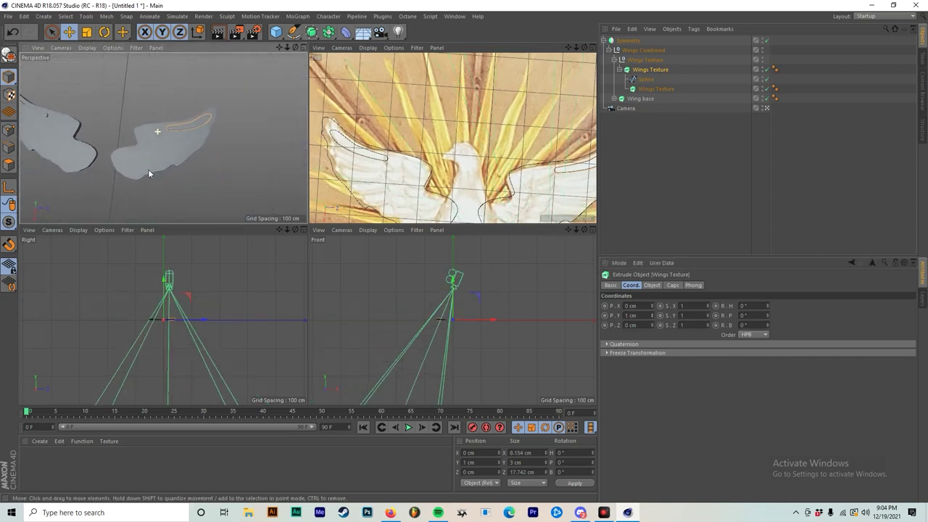
middle_click(118, 123)
left_click(665, 144)
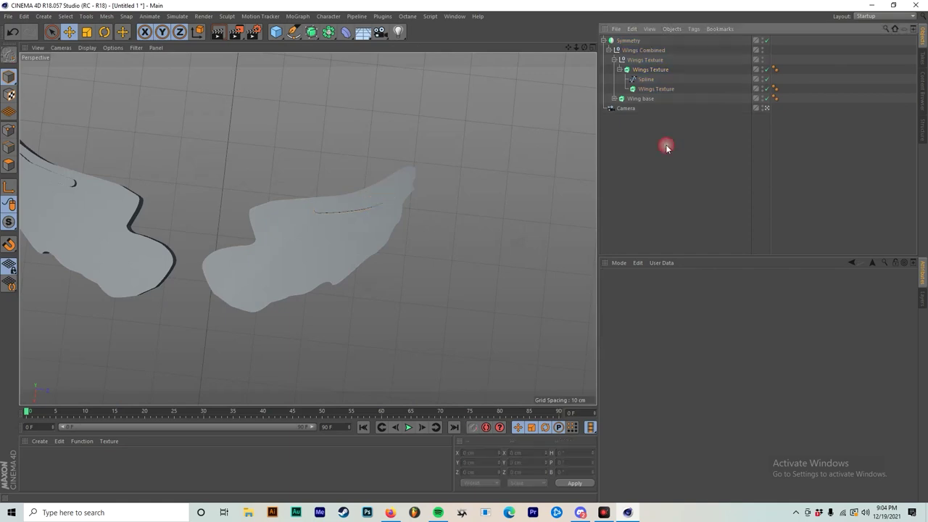
scroll(269, 210, "up", 3)
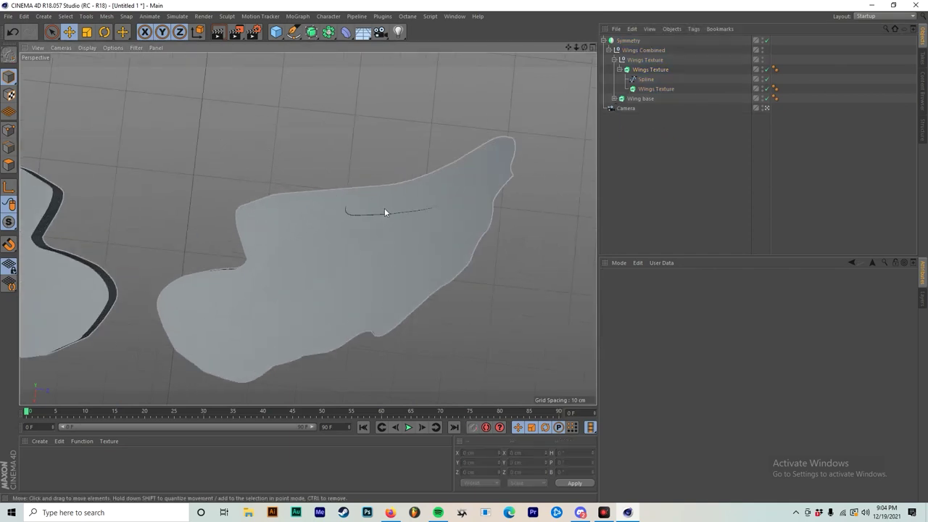
Trace a second feather below the first one in the Top view as a closed Bezier spline with the Pen tool.
middle_click(384, 208)
middle_click(468, 152)
middle_click_drag(538, 184, 453, 106, "alt")
scroll(472, 254, "up", 4)
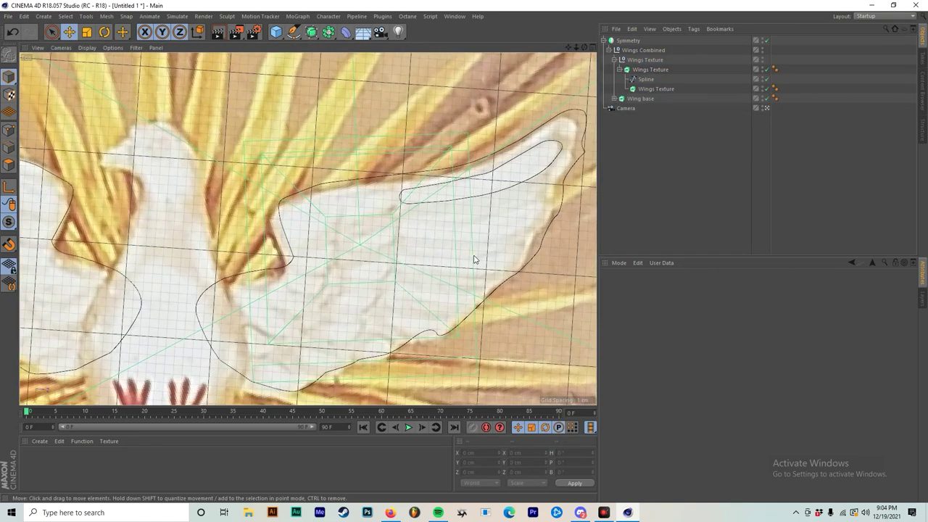
left_click(294, 31)
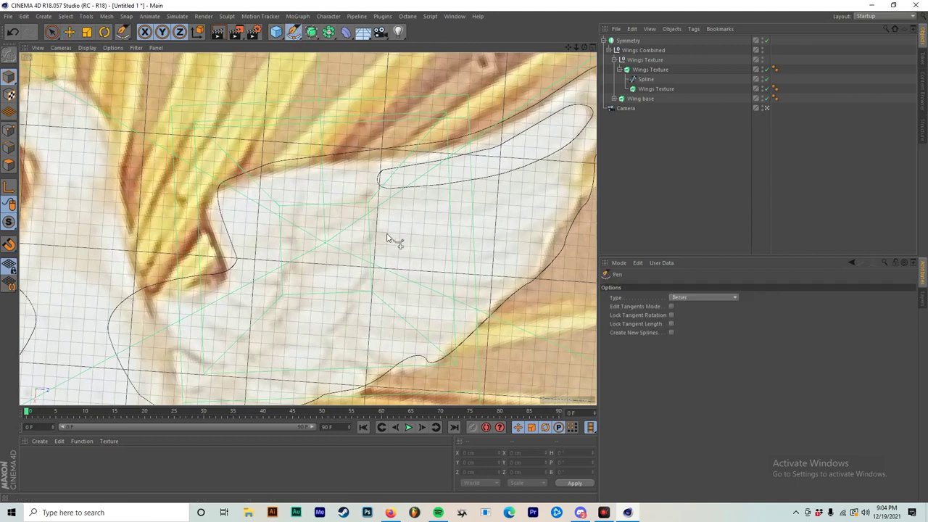
left_click_drag(298, 35, 328, 47)
left_click(379, 226)
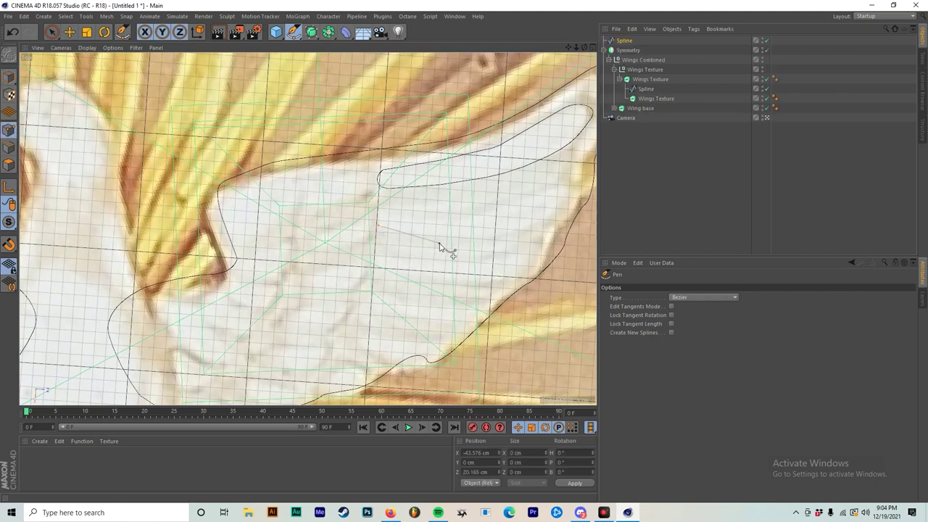
left_click_drag(528, 226, 565, 195)
left_click(569, 167)
left_click(480, 209)
scroll(382, 221, "up", 3)
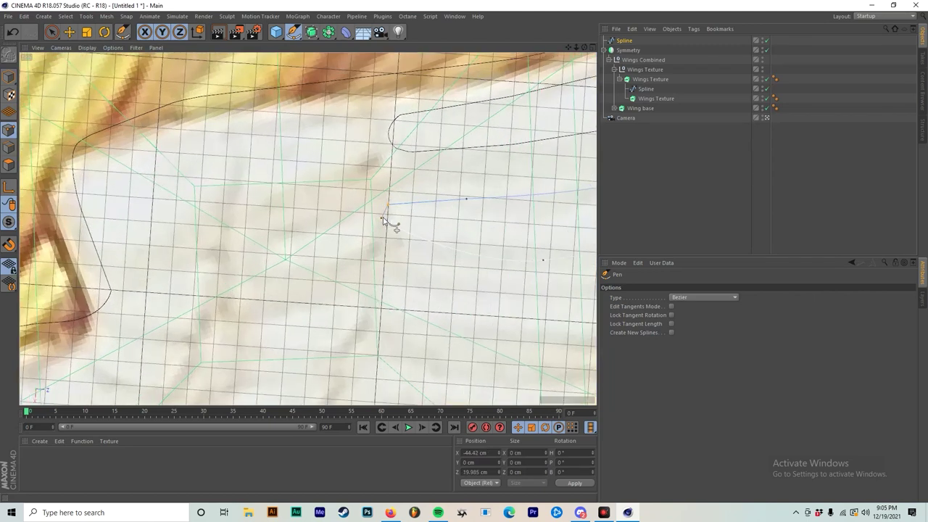
scroll(382, 221, "up", 2)
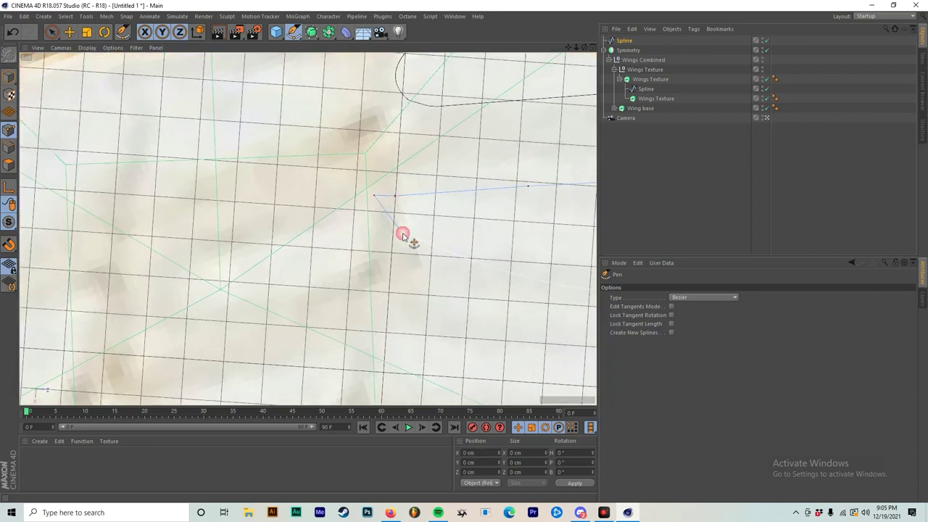
Nest the new feather spline inside the inner Wings Texture Extrude and select the upper feather's spline.
scroll(403, 239, "down", 4)
scroll(525, 223, "up", 2)
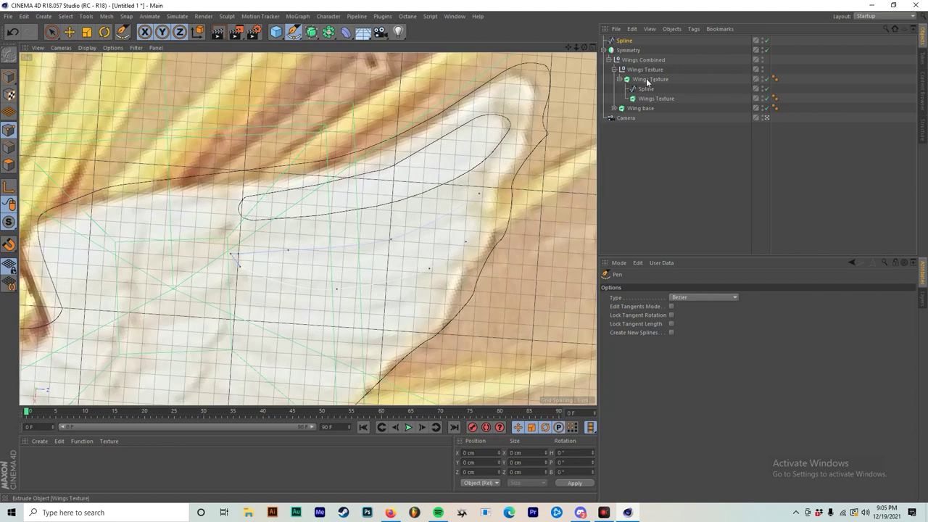
left_click(616, 29)
key("Escape")
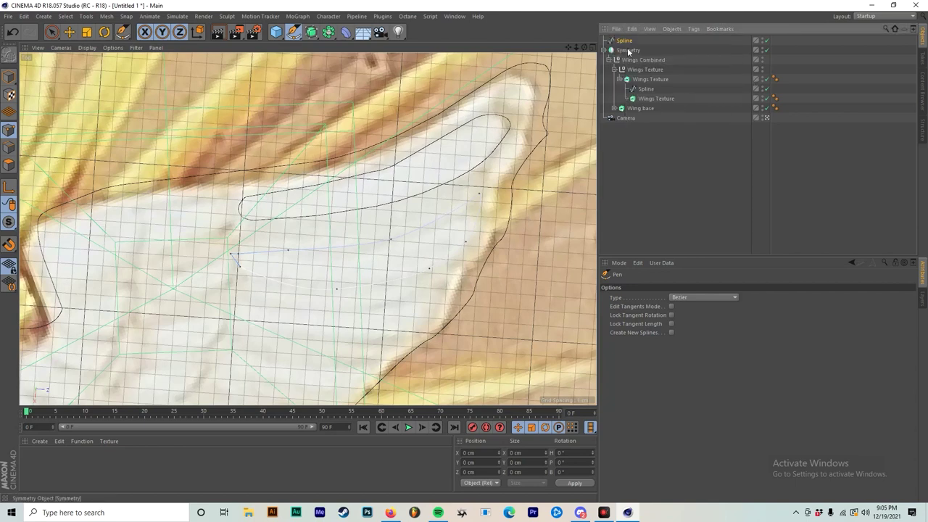
left_click(621, 41)
left_click_drag(645, 100, 644, 99)
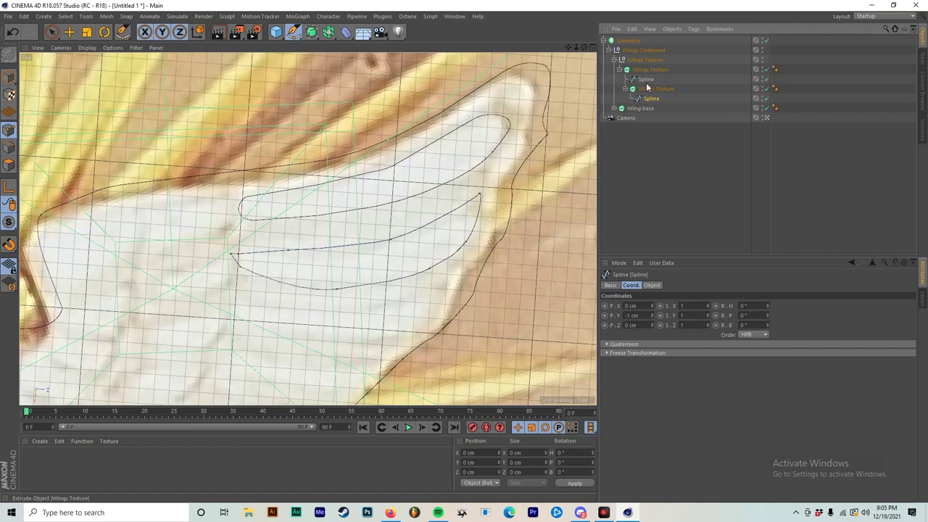
left_click(644, 79)
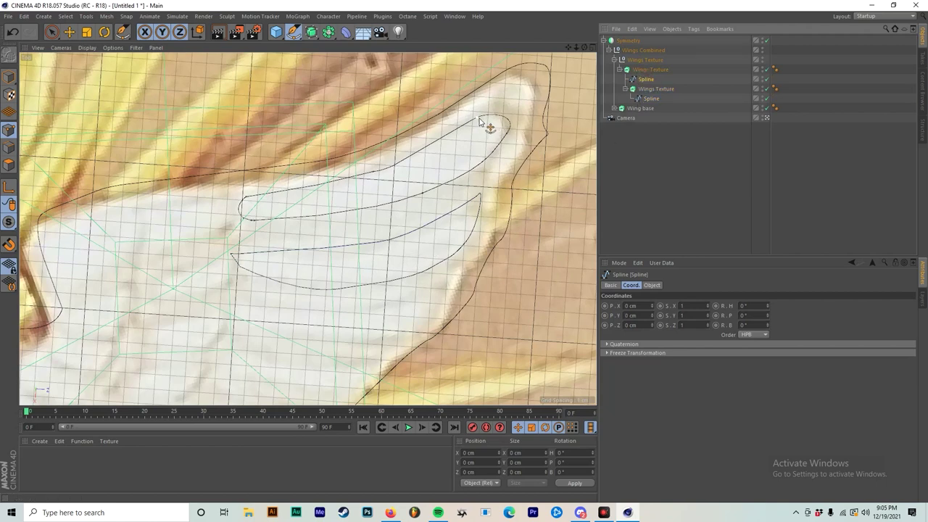
left_click_drag(489, 124, 505, 94)
key("ctrl+z")
scroll(514, 119, "up", 3)
key("ctrl+z")
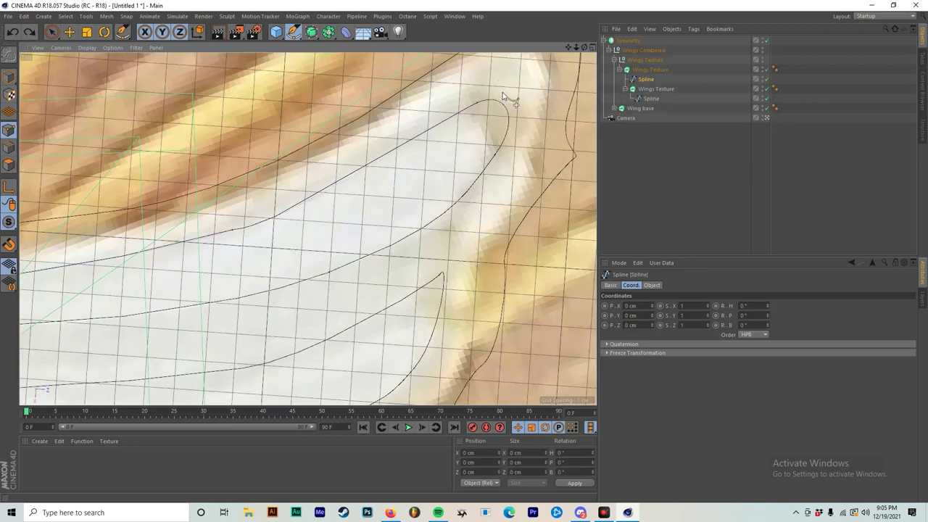
Reshape the rounded outer end of the upper feather's spline into a sharp tip by moving its points and tangents.
left_click(477, 102)
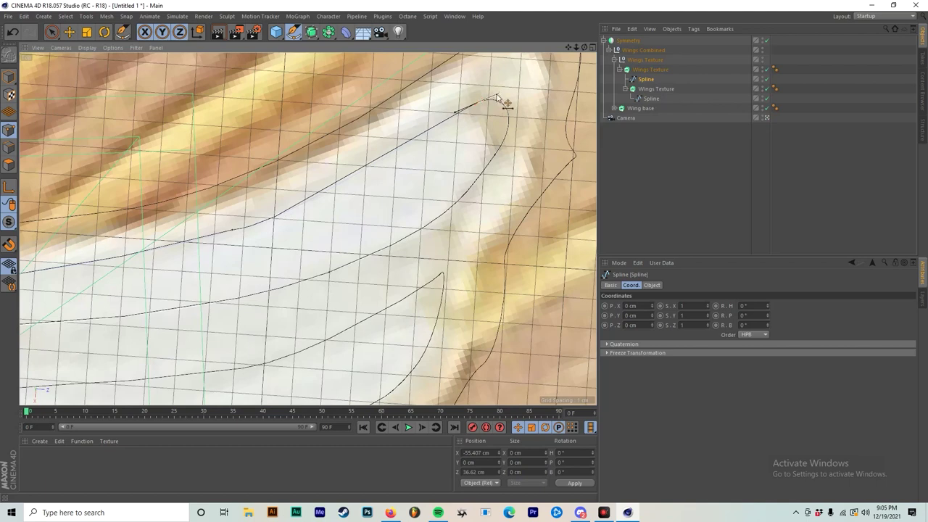
left_click_drag(499, 93, 491, 111, "shift")
mouse_move(496, 155)
left_mouse_down()
mouse_move(501, 166)
mouse_move(520, 140)
mouse_move(495, 150)
mouse_move(495, 141)
left_mouse_up()
left_click_drag(484, 107, 497, 153)
scroll(498, 153, "down", 3)
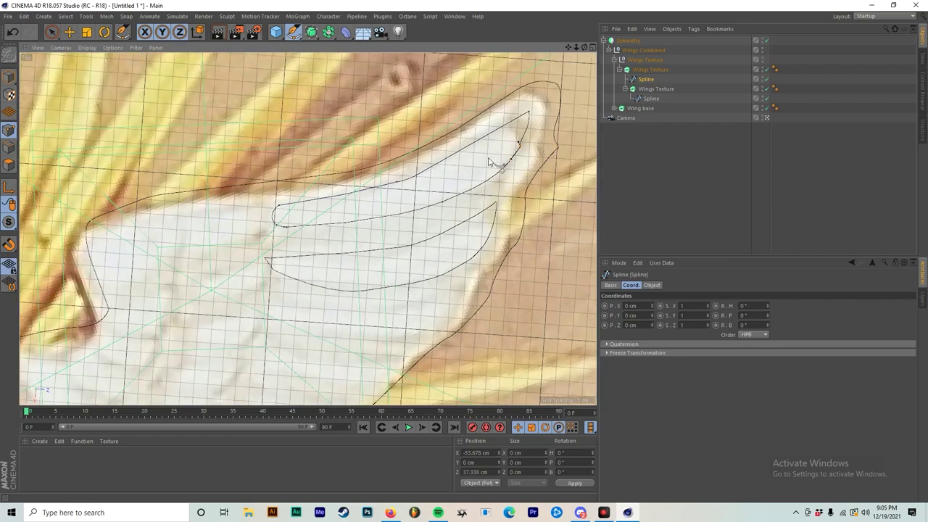
scroll(526, 155, "up", 5)
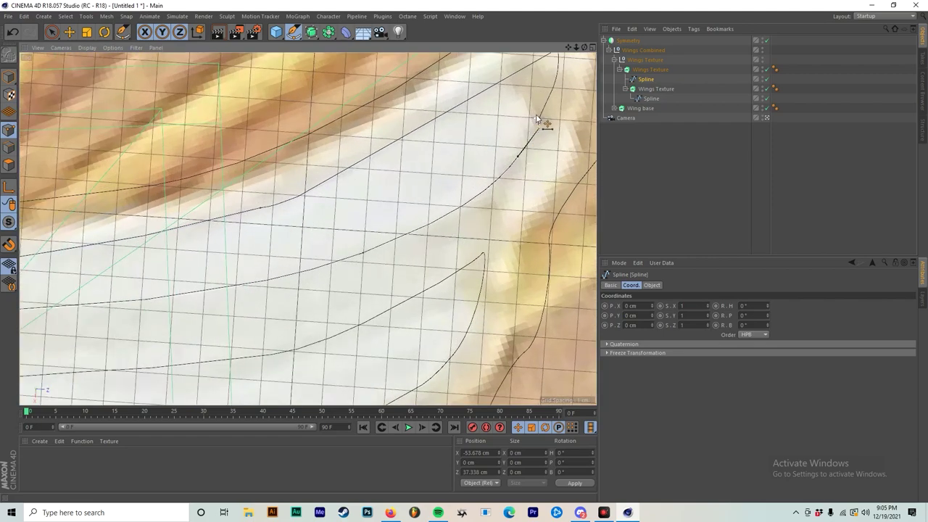
scroll(540, 107, "down", 2)
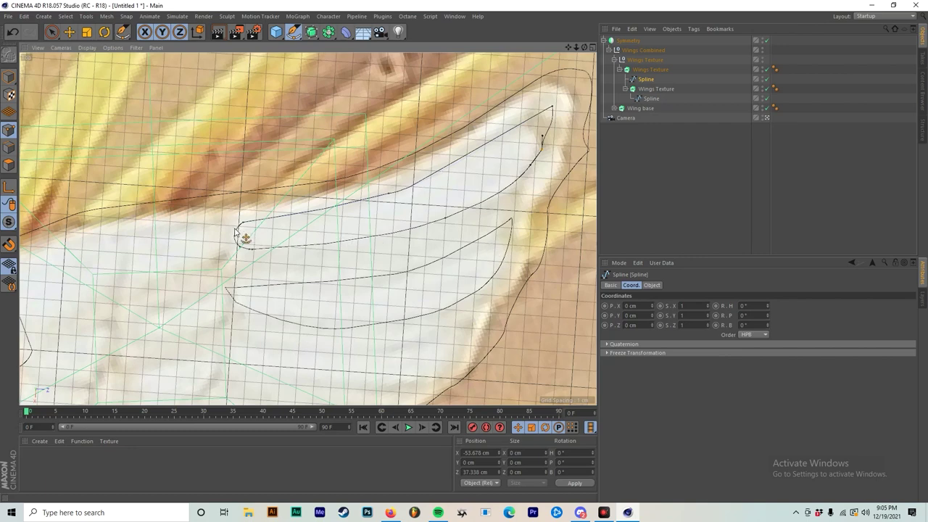
Pull the inner end of the upper feather's spline toward the body into a point and curve the edge beneath it.
scroll(239, 235, "up", 3)
left_click_drag(256, 214, 208, 231)
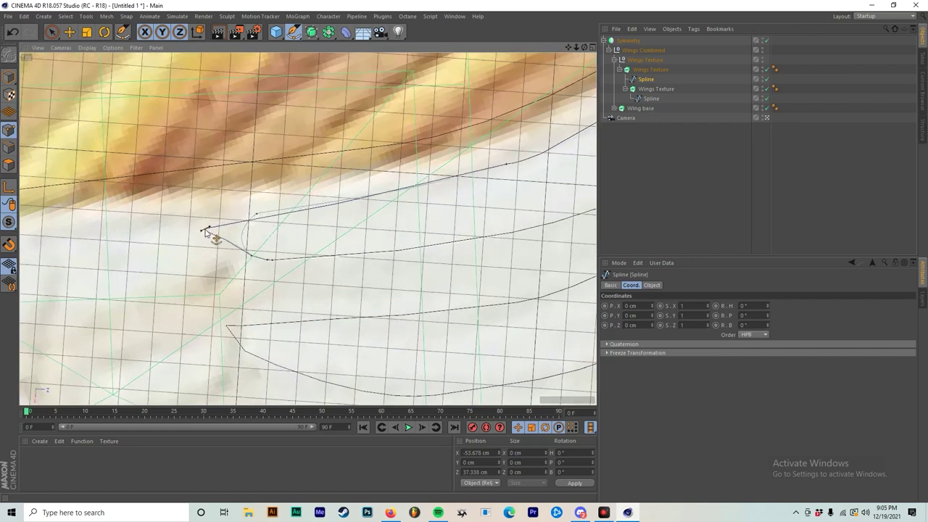
left_click(246, 253)
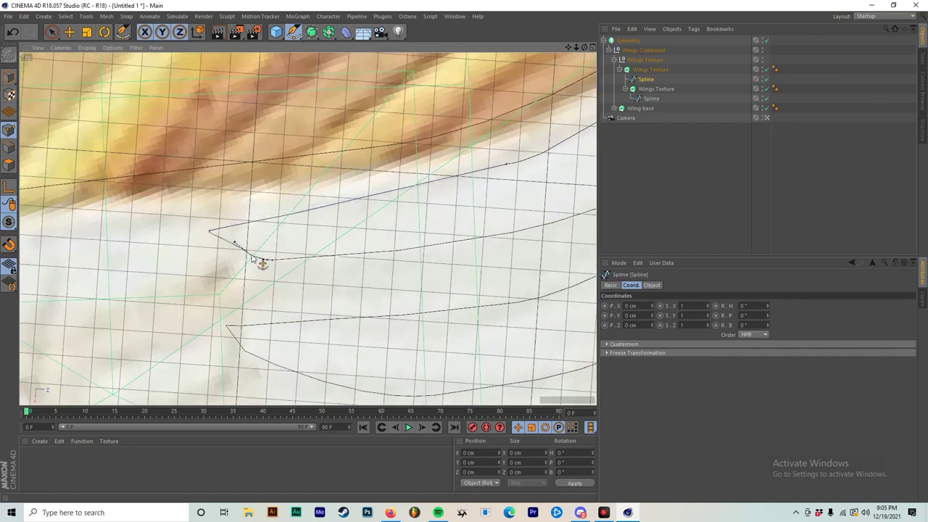
left_click_drag(252, 257, 256, 253)
left_click(262, 256)
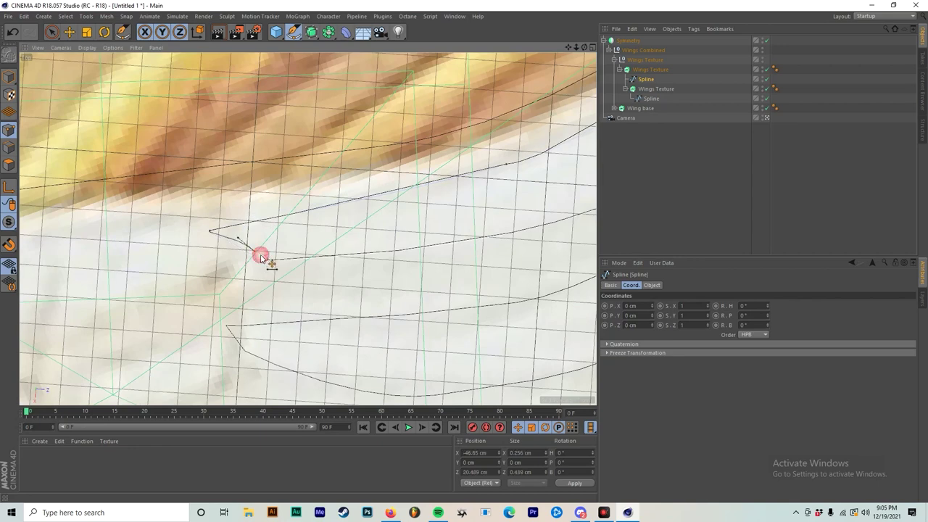
scroll(268, 265, "up", 2)
left_click_drag(269, 262, 240, 250)
scroll(241, 249, "down", 1)
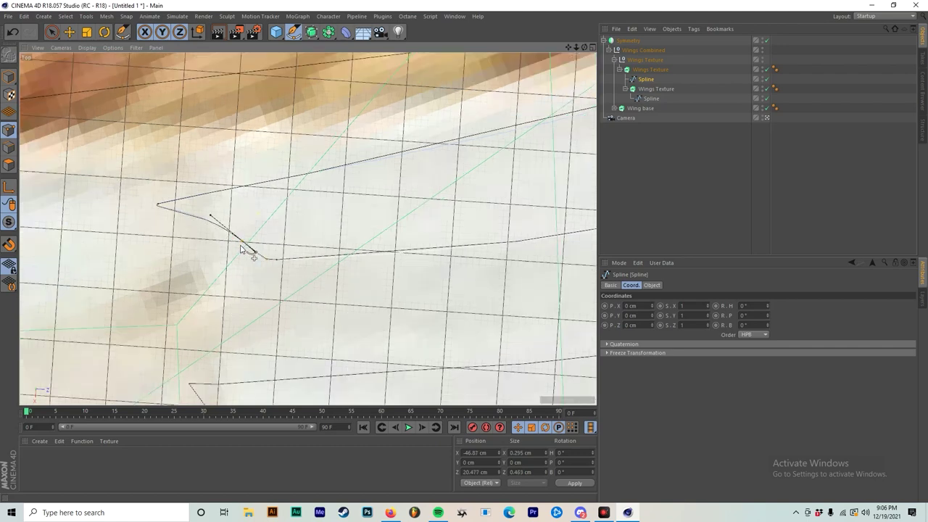
Adjust the tangent handles at the upper feather's inner tip to sharpen the point.
scroll(241, 249, "up", 2)
left_click(149, 204)
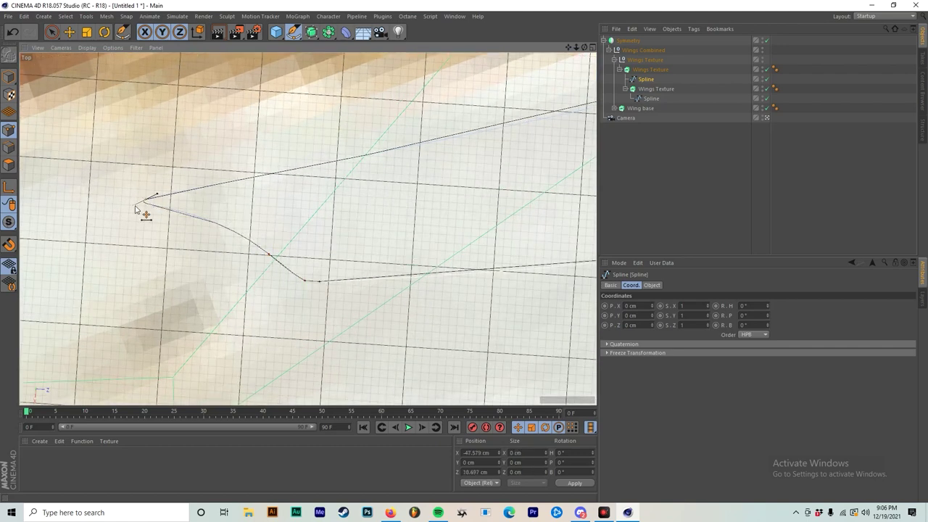
left_click_drag(134, 209, 163, 208)
left_click_drag(157, 208, 151, 206)
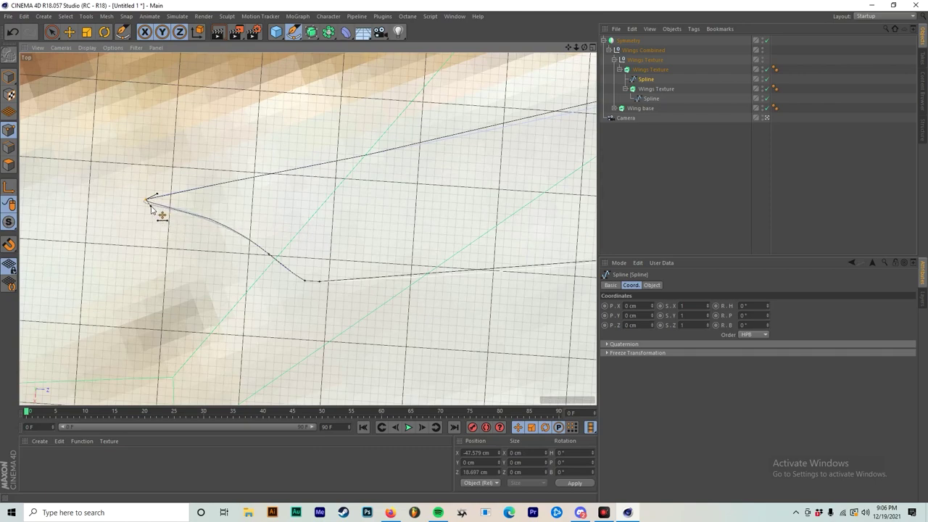
scroll(148, 206, "down", 6)
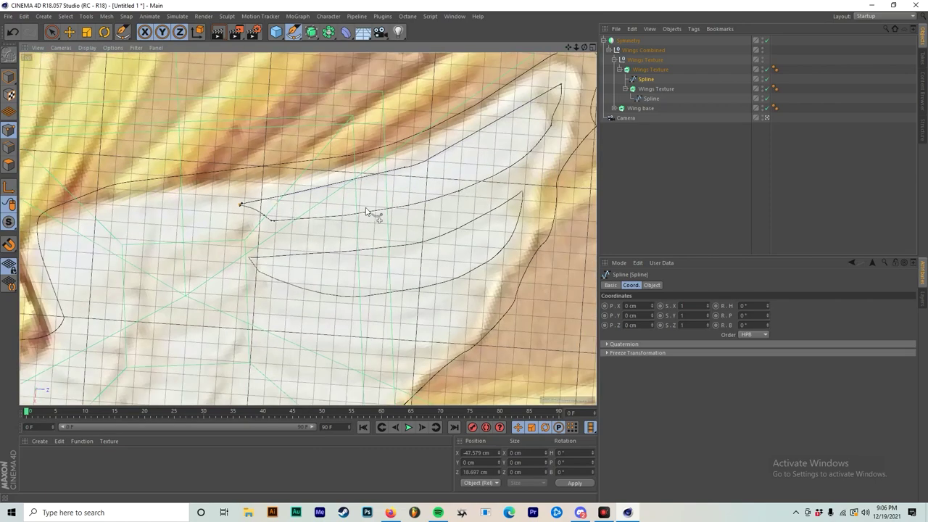
Smooth the upper feather's top edge and the curve below its outer tip, leaving nothing selected.
scroll(416, 174, "up", 4)
left_click_drag(417, 174, 456, 169)
scroll(457, 171, "down", 6)
scroll(543, 151, "up", 4)
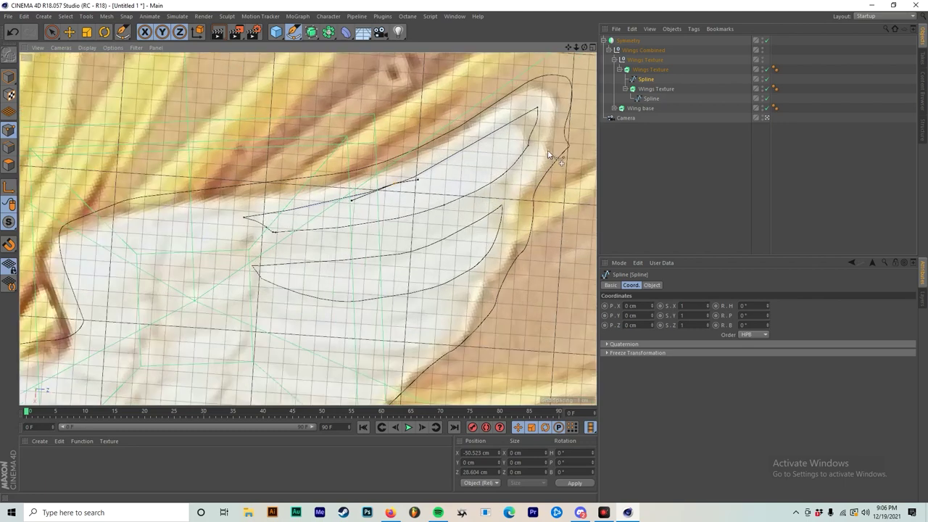
mouse_move(518, 149)
left_mouse_down()
mouse_move(527, 155)
mouse_move(535, 135)
mouse_move(523, 135)
left_mouse_up()
scroll(523, 138, "down", 5)
left_click(645, 169)
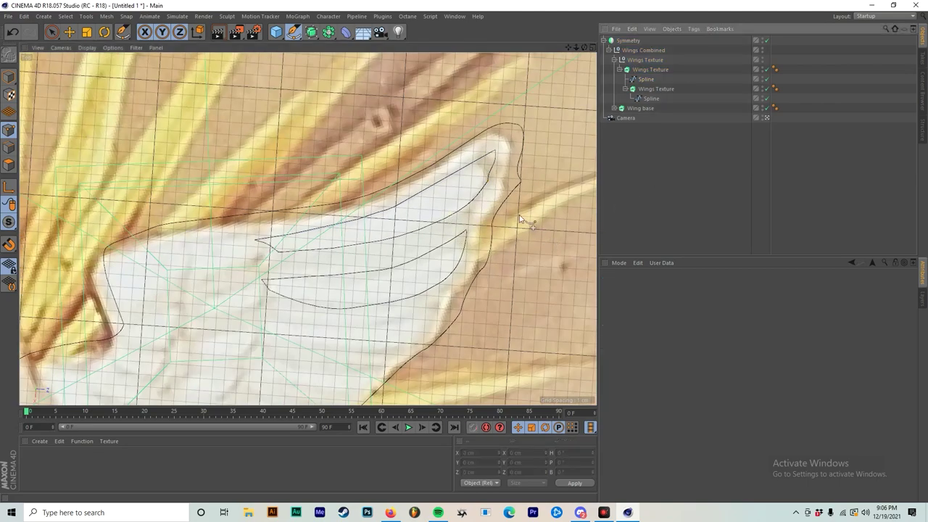
scroll(419, 284, "down", 3)
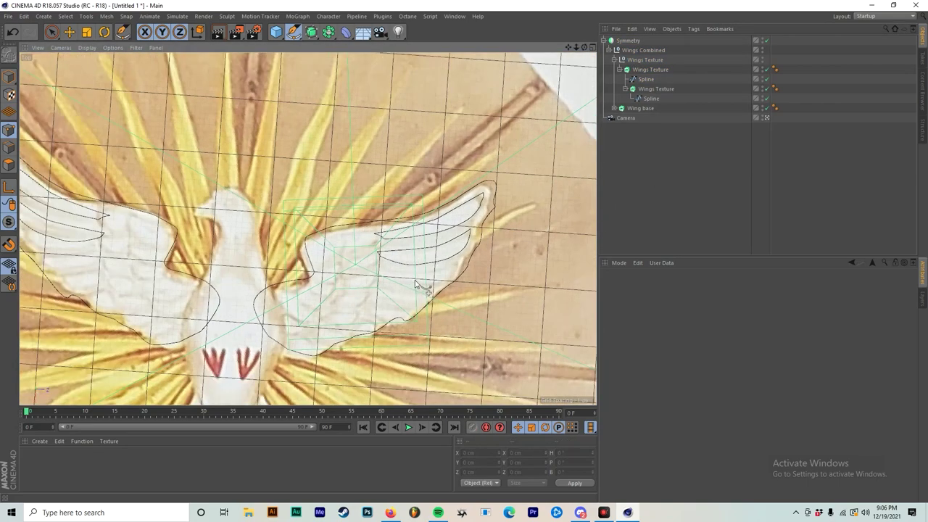
scroll(417, 284, "up", 5)
left_click(347, 225)
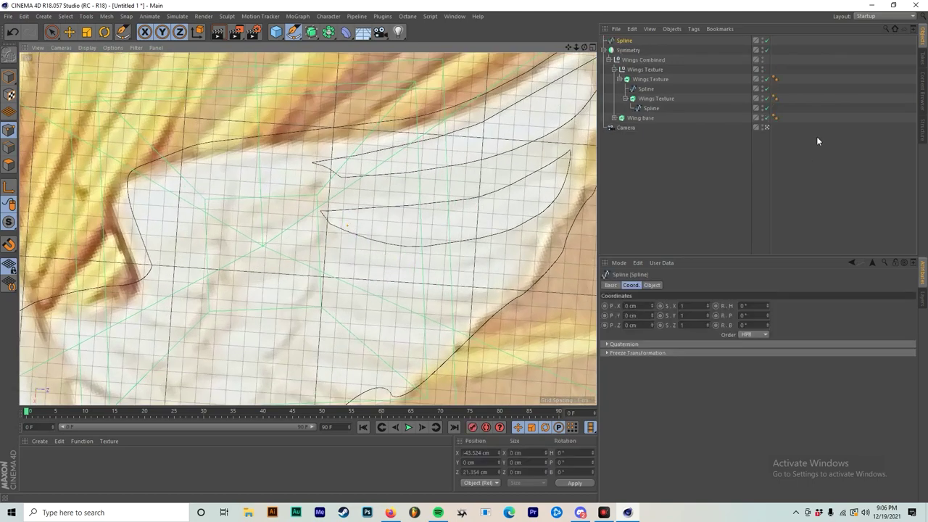
Select the lower feather's spline and move the point near its inner tip to smooth the bottom edge.
left_click_drag(624, 40, 661, 97)
scroll(335, 233, "up", 3)
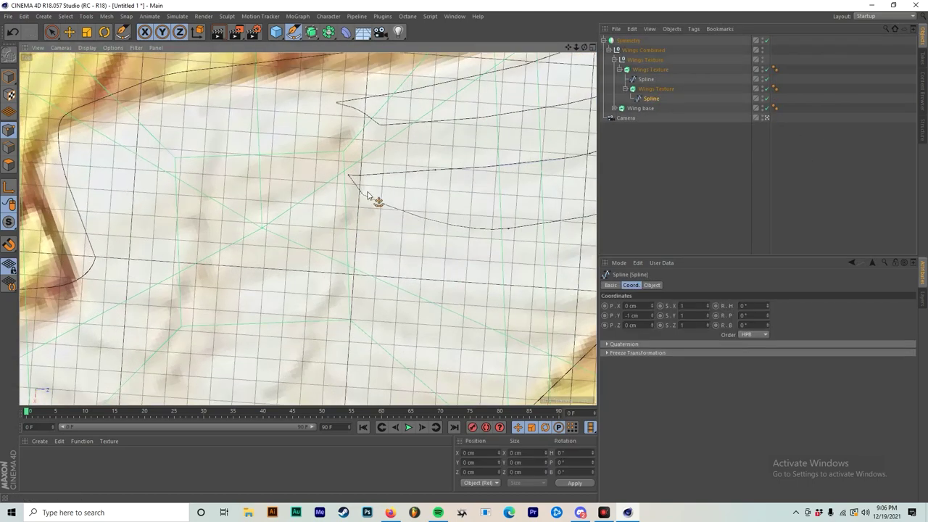
left_click_drag(364, 195, 371, 191)
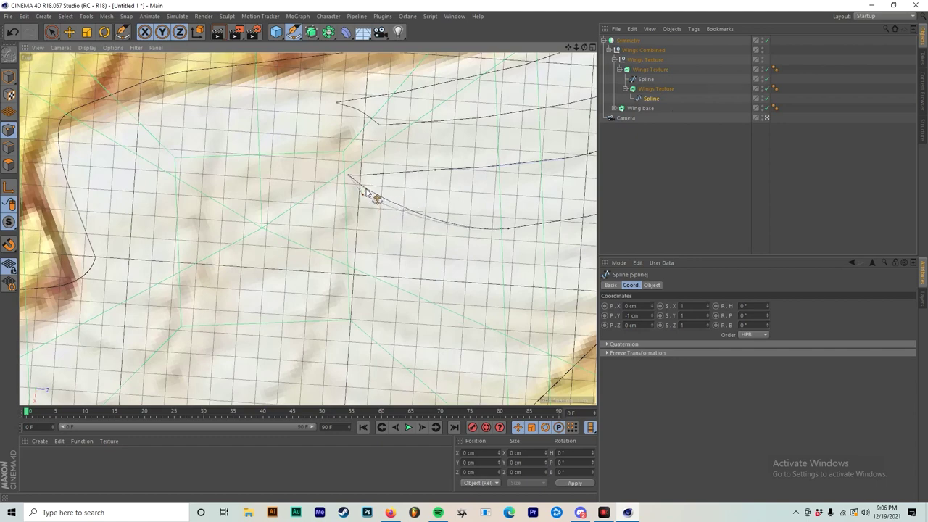
left_click(401, 201)
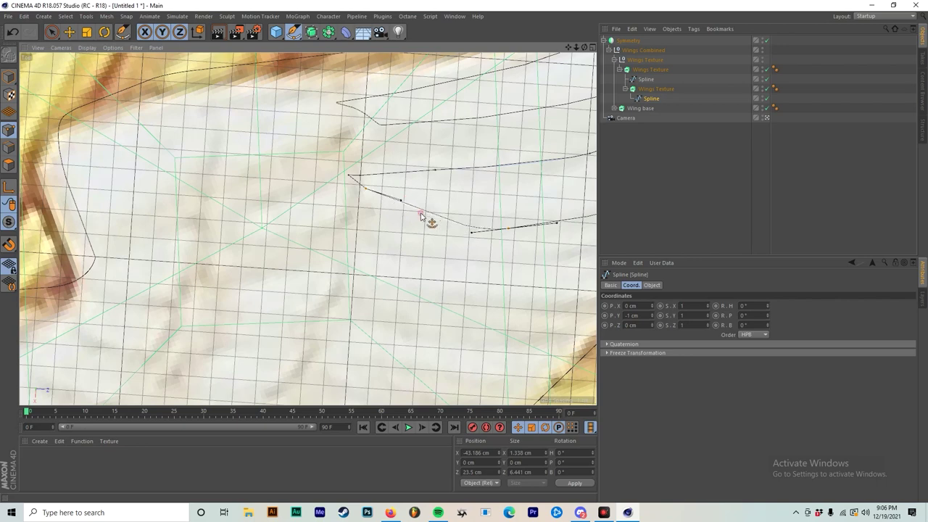
left_click_drag(401, 200, 443, 196)
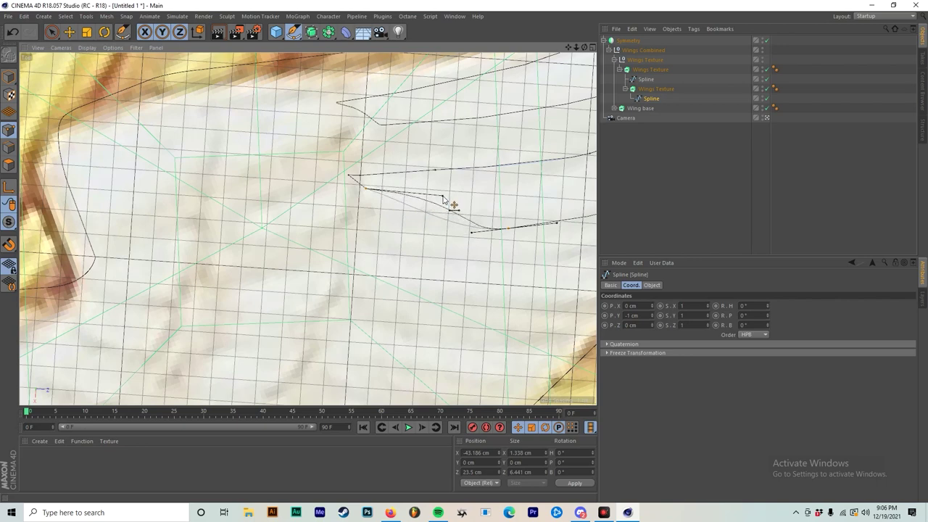
key("ctrl+z")
key("ctrl+z")
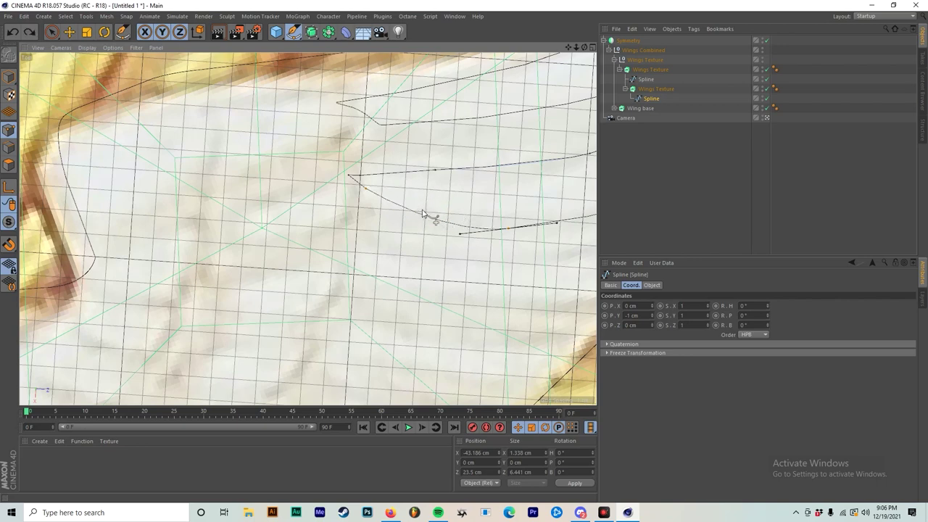
Deselect the lower feather and trace the top edge of a third feather beneath it, from the inner end out to its tip.
scroll(424, 215, "down", 10)
left_click(646, 148)
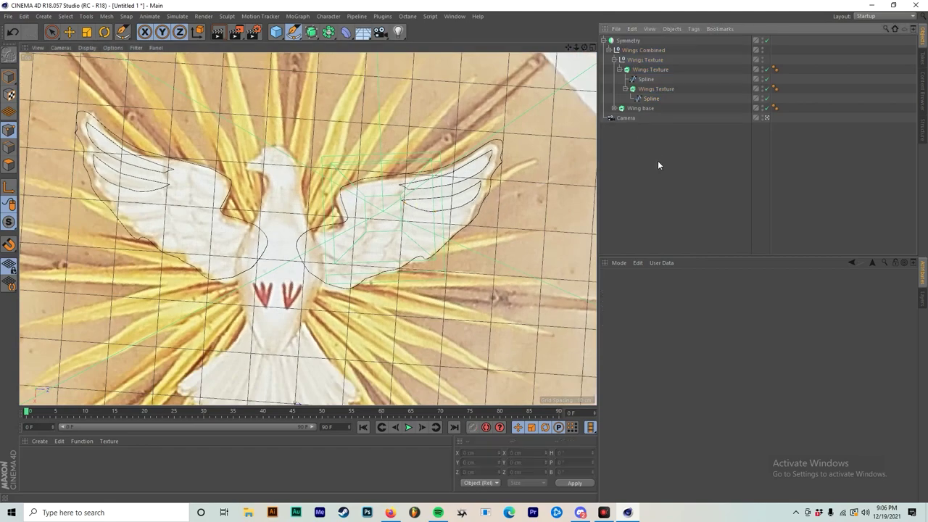
scroll(428, 181, "up", 10)
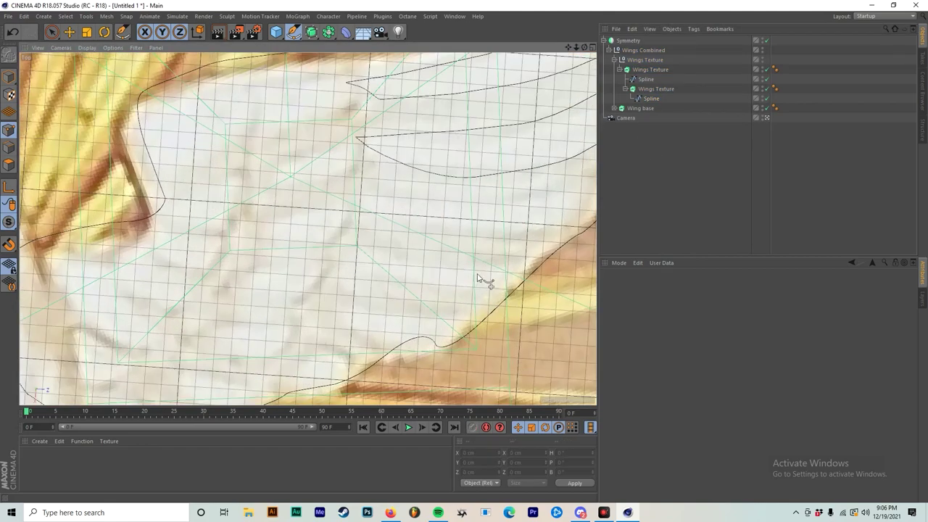
scroll(437, 250, "down", 5)
scroll(522, 246, "up", 5)
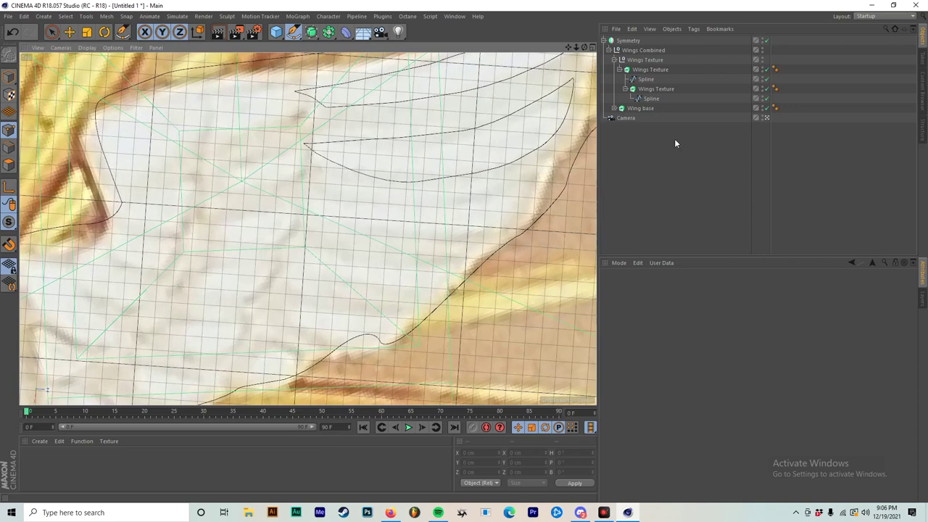
left_click(310, 202)
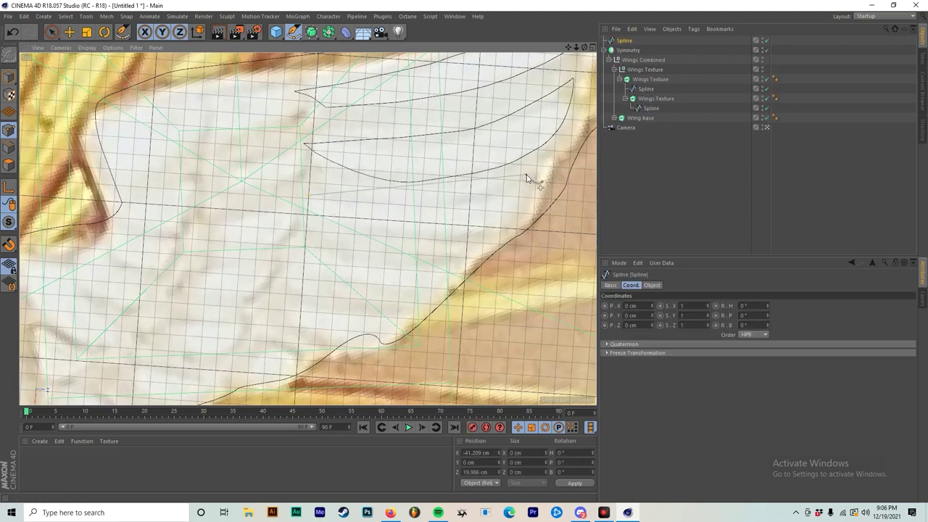
left_click(418, 207)
left_click(471, 199)
left_click(518, 176)
left_click(542, 167)
Continue the third feather's spline down from its outer tip and back along the bottom edge toward the inner end.
left_click(531, 187)
left_click(524, 212)
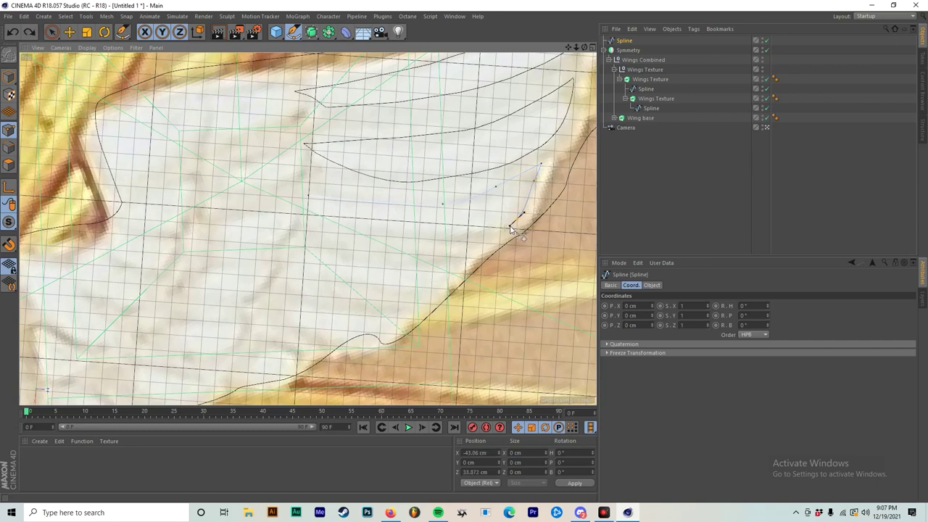
left_click(470, 232)
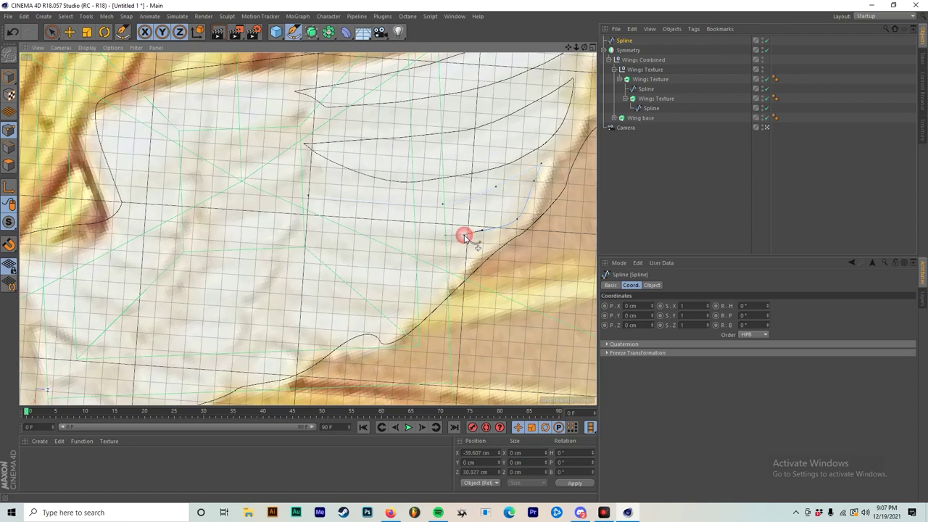
left_click(417, 231)
left_click_drag(303, 210, 398, 228)
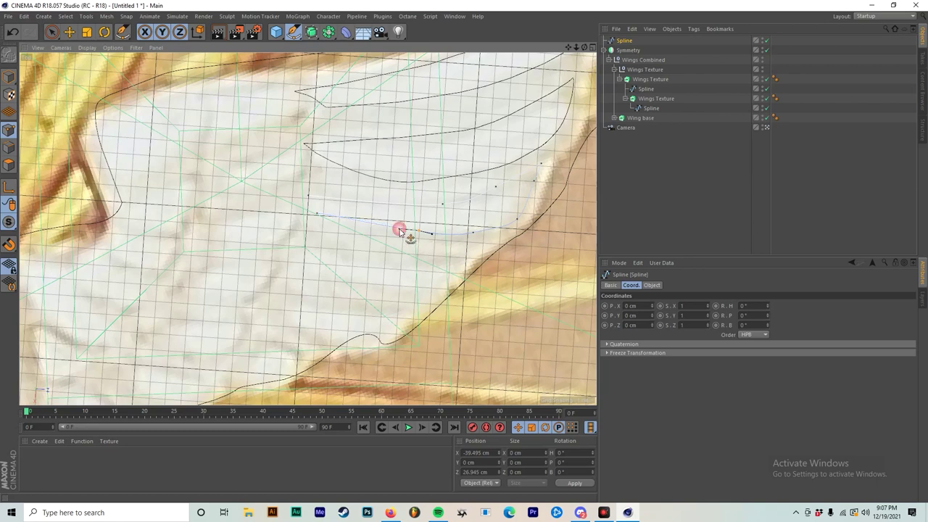
left_click(317, 215)
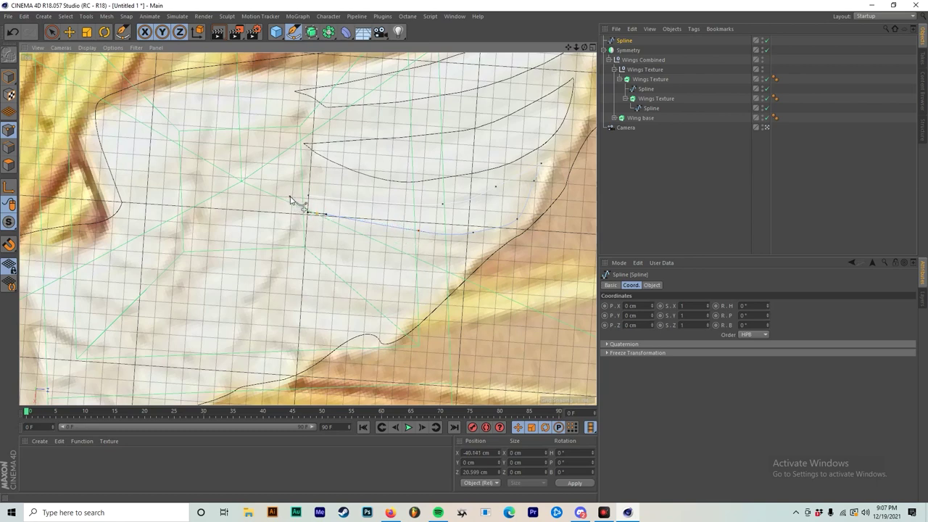
Undo the misplaced inner point, place a new inner tip slightly lower, and close the third feather's spline at its starting point.
left_click(286, 197)
scroll(301, 198, "up", 3)
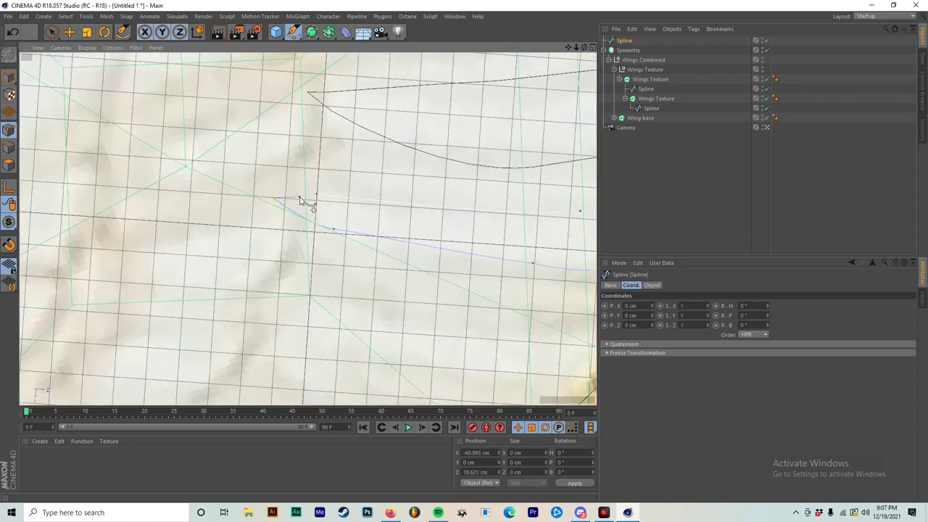
key("ctrl+z")
left_click(292, 211)
left_click(360, 205)
left_click(317, 198)
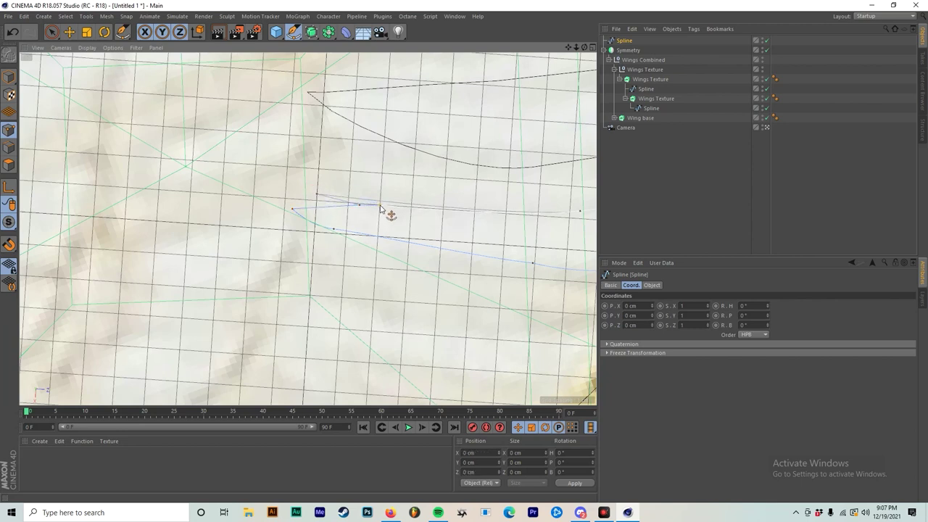
Reposition the points on the third feather's top edge near the inner tip to straighten it, leaving nothing selected.
left_click(383, 205)
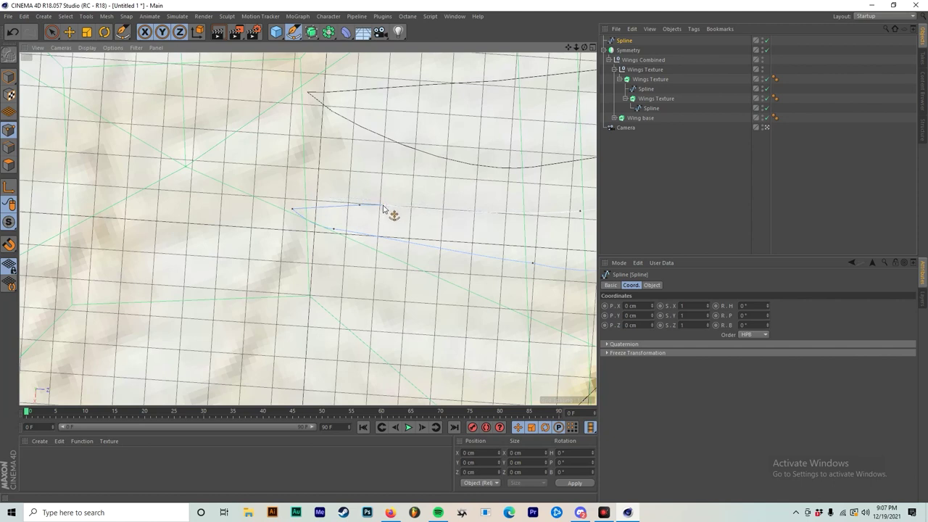
left_click(383, 207)
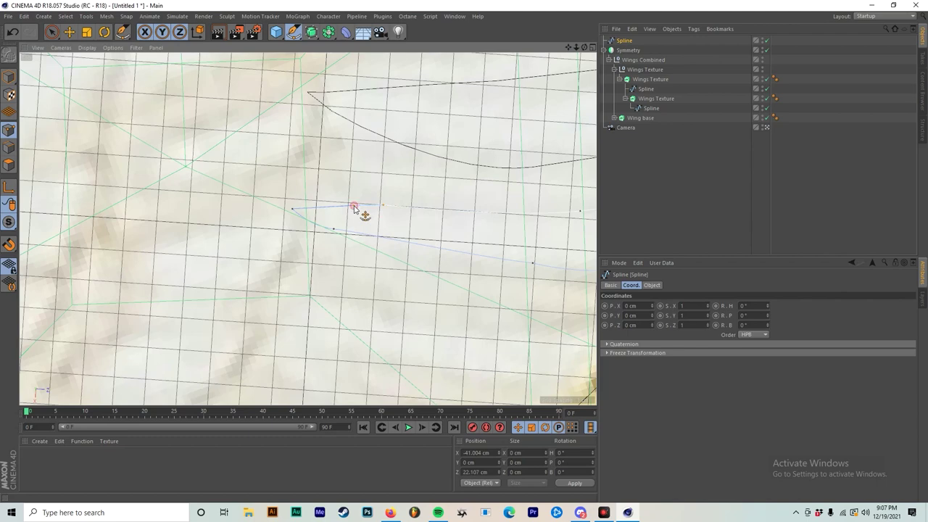
left_click(413, 208)
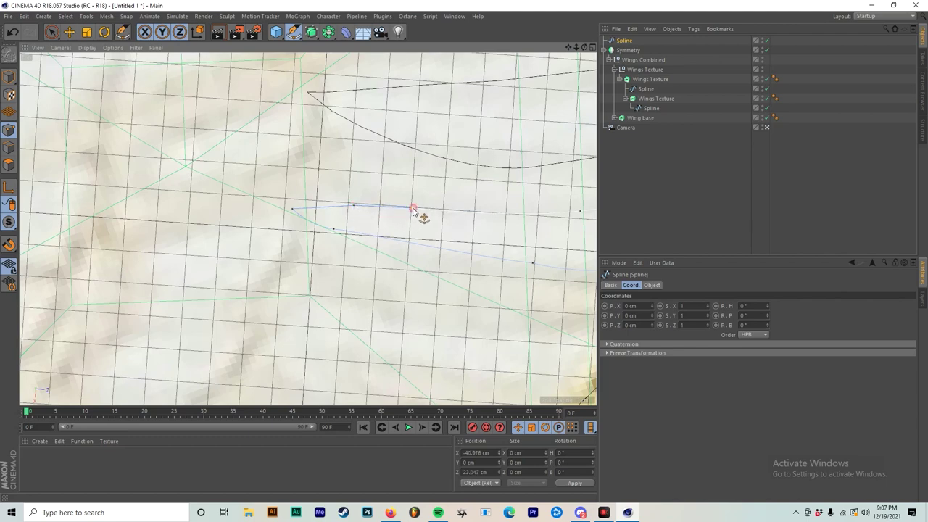
scroll(412, 209, "down", 5)
left_click(653, 206)
scroll(456, 224, "up", 4)
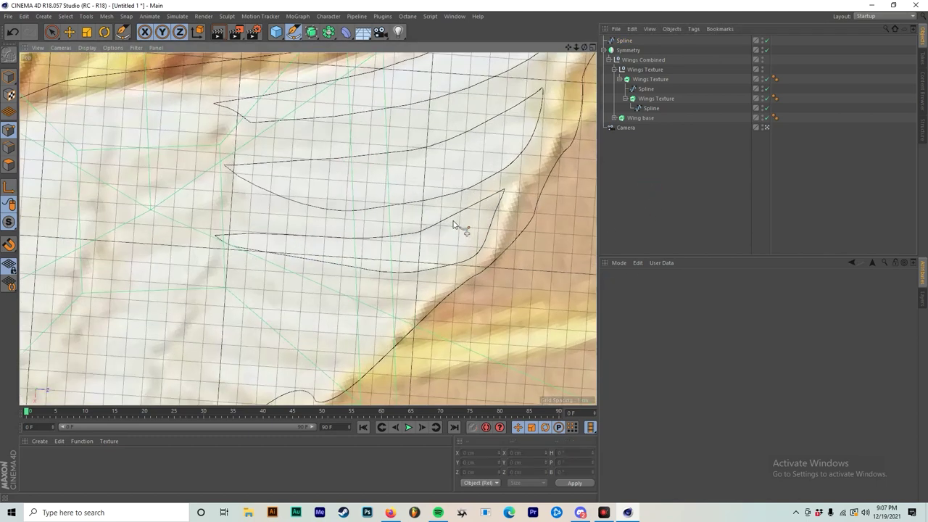
Select the third feather's spline and adjust its bottom-edge points and tangents into a smooth curve, leaving nothing selected.
left_click(624, 41)
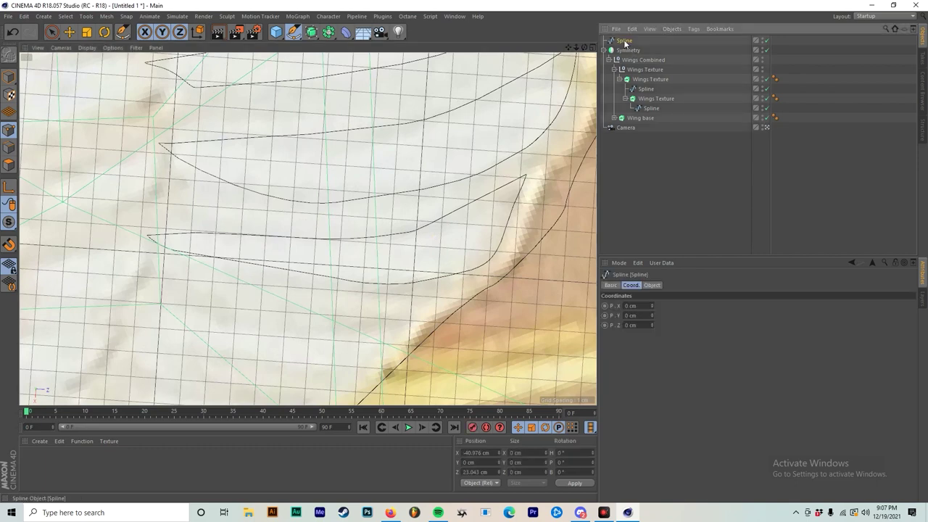
mouse_move(336, 283)
left_mouse_down()
mouse_move(324, 282)
mouse_move(354, 285)
left_mouse_up()
left_click(323, 282)
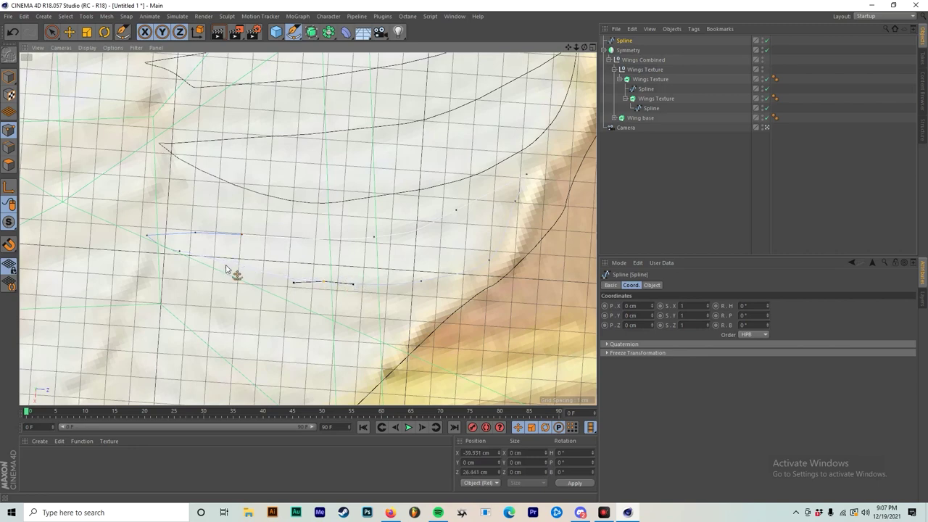
left_click(189, 259)
left_click_drag(189, 262, 222, 266)
left_click(301, 287)
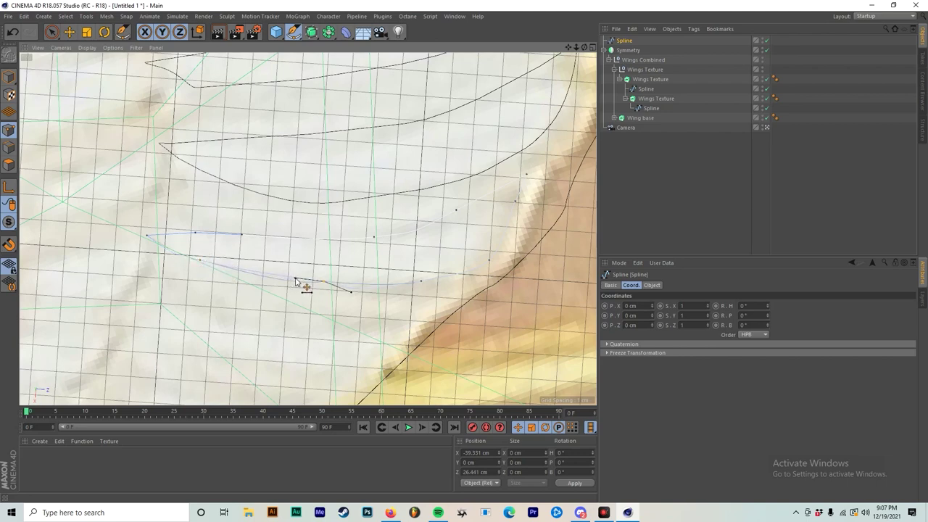
left_click_drag(302, 286, 402, 281)
left_click(422, 282)
scroll(401, 280, "down", 3)
left_click(726, 200)
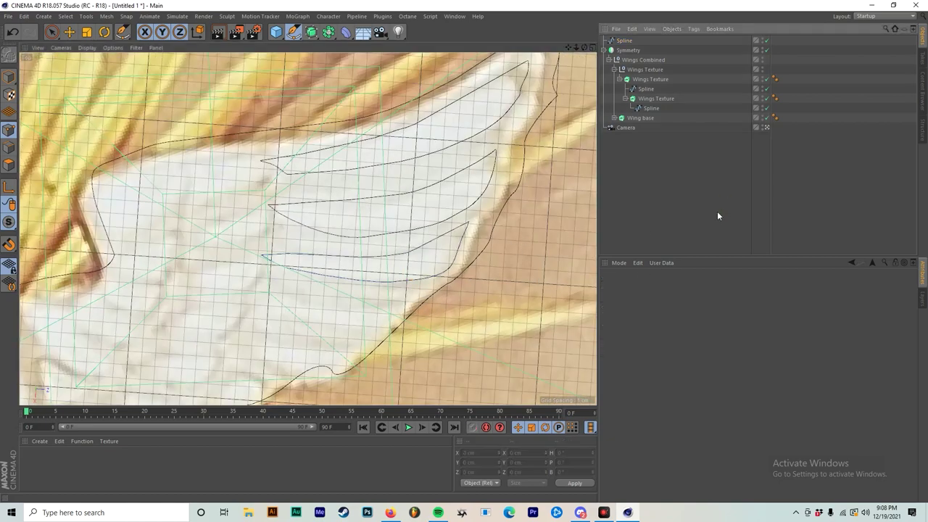
Duplicate the innermost Wings Texture extrude and delete the spline inside the copy.
scroll(500, 239, "down", 8)
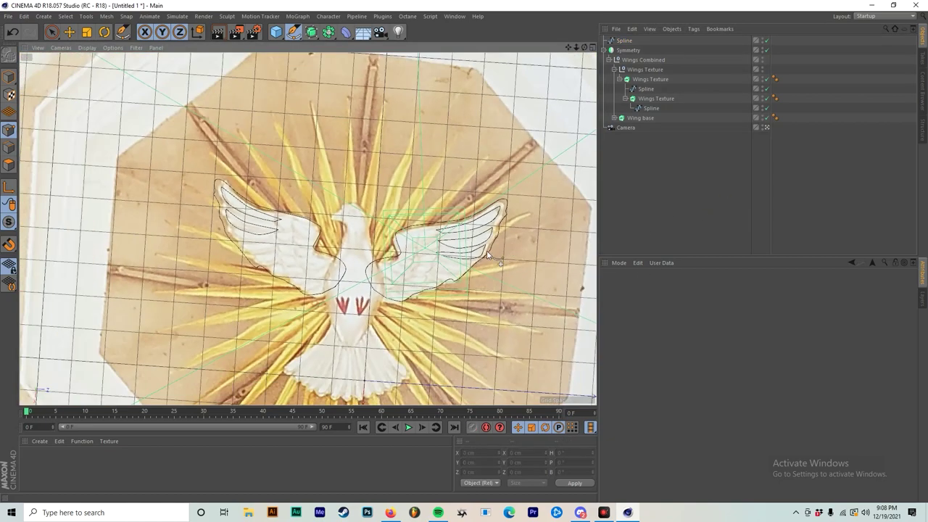
scroll(471, 268, "up", 4)
left_click(652, 99)
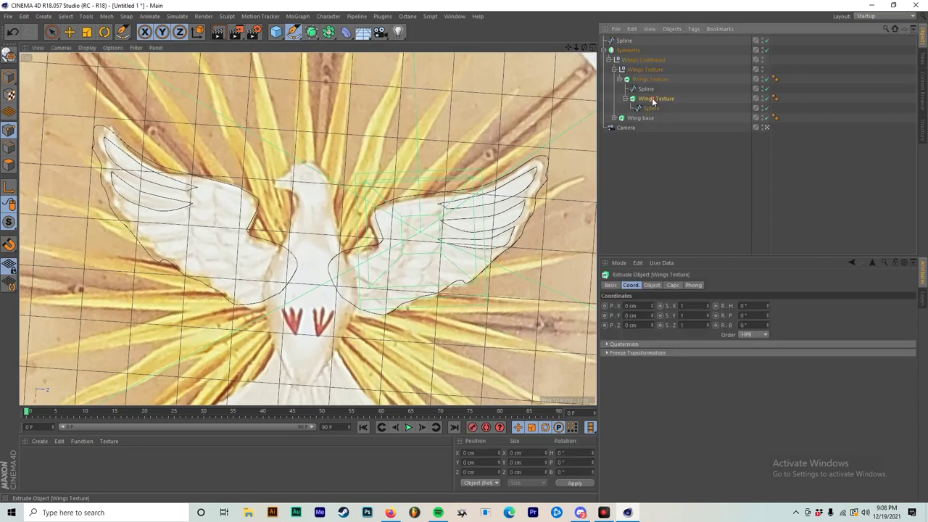
left_click_drag(650, 114, 648, 114, "ctrl")
left_click(656, 127)
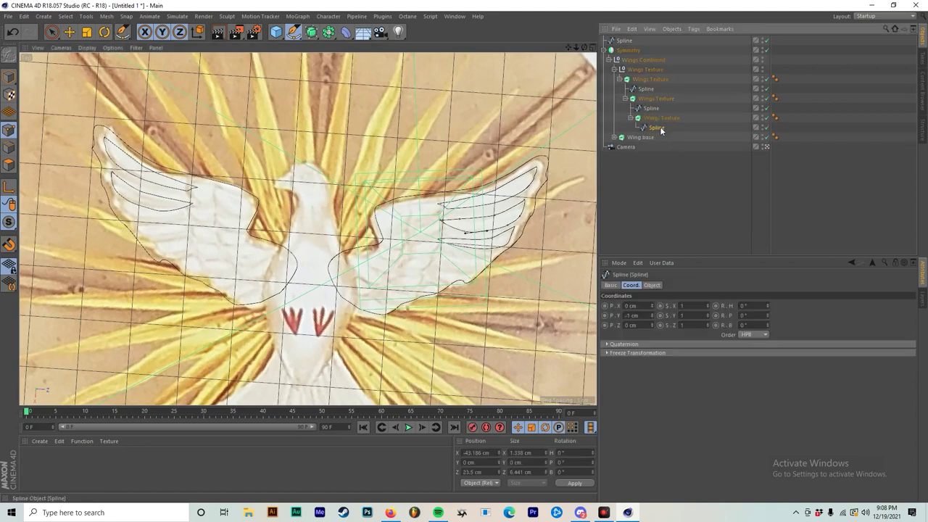
key("Delete")
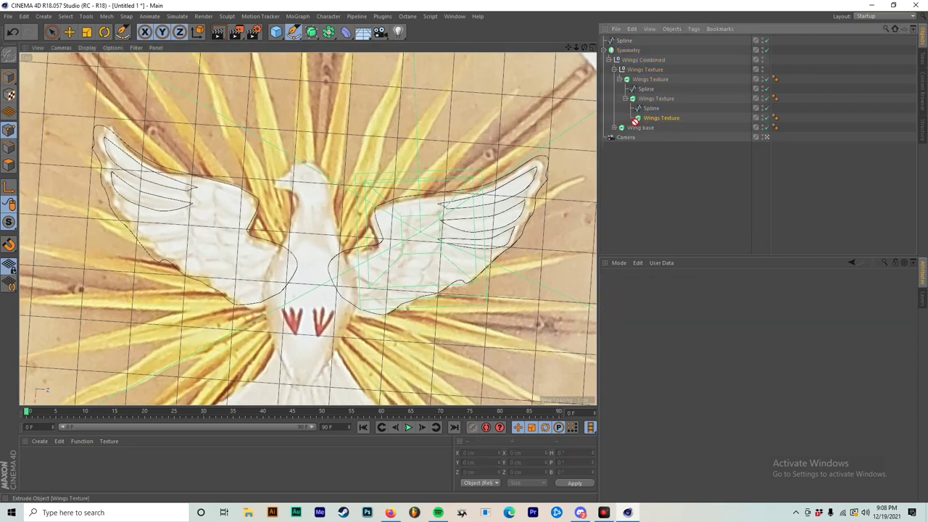
Move the empty Wings Texture extrude to the start of the Wings Texture group and nest the third feather's spline in it.
left_click_drag(629, 126, 628, 127)
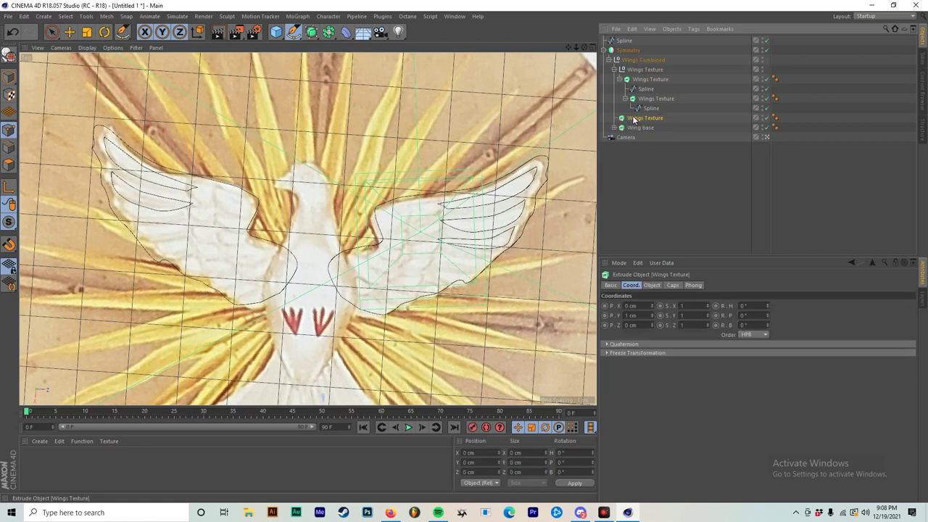
left_click_drag(648, 75, 646, 76)
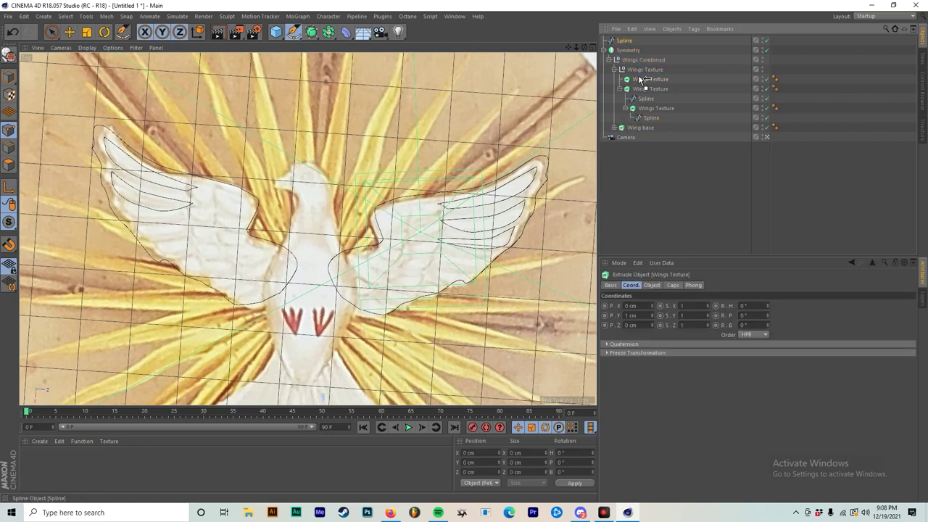
left_click_drag(642, 83, 643, 79)
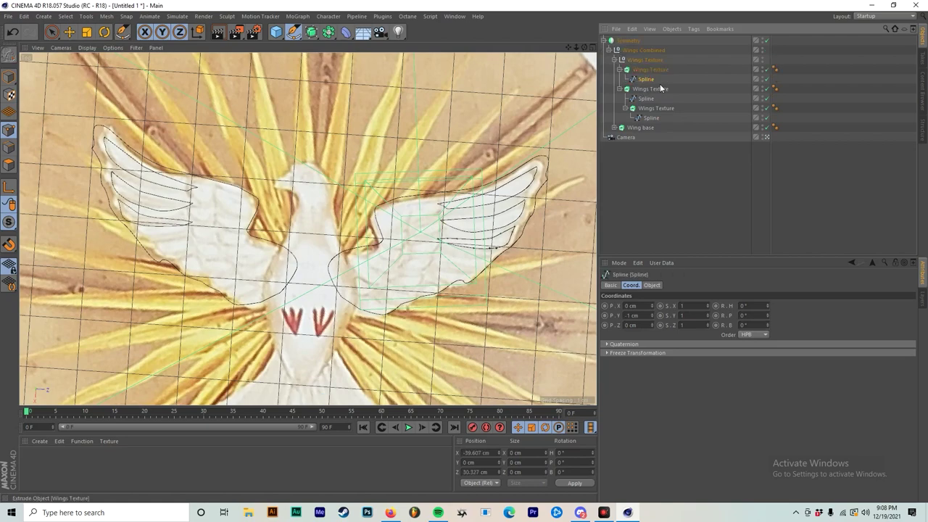
scroll(440, 273, "up", 3)
left_click(669, 177)
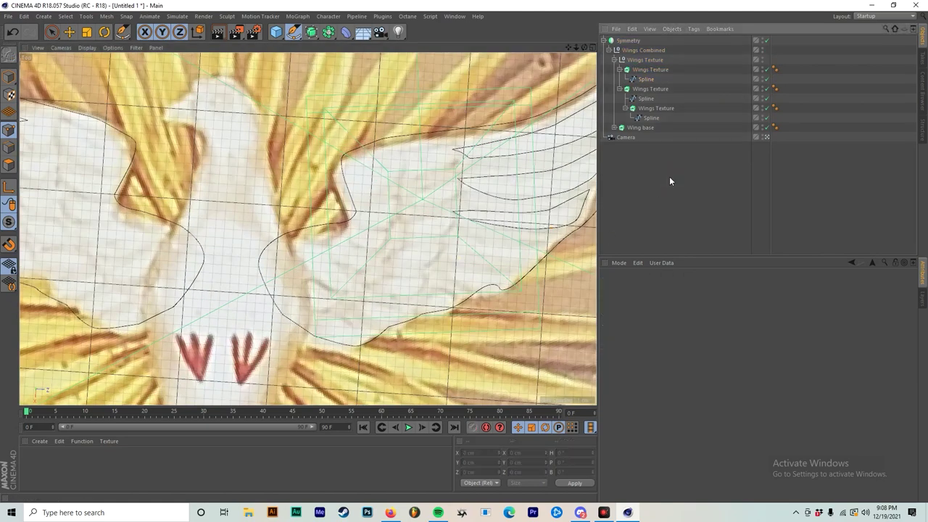
Trace a fourth feather below the third with a new spline, along the top edge to the outer tip and back underneath.
scroll(510, 208, "down", 3)
scroll(534, 223, "up", 6)
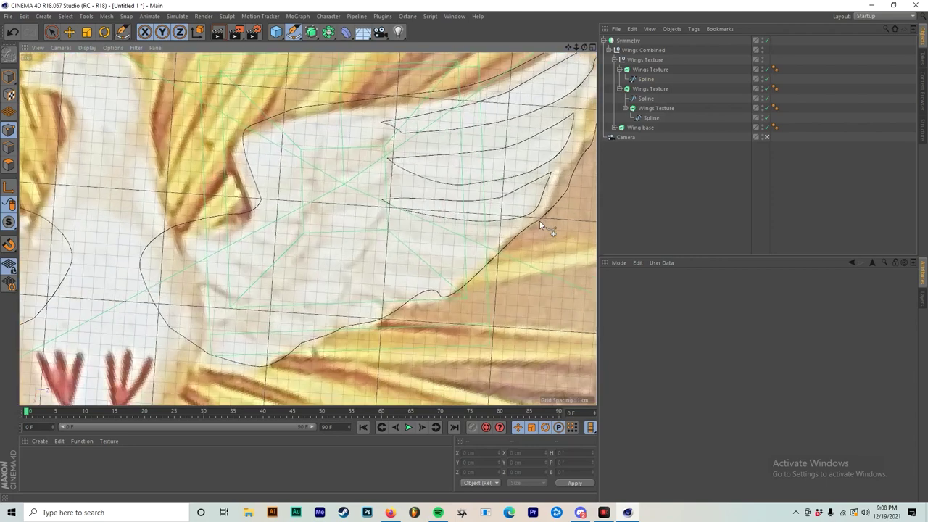
scroll(510, 258, "down", 3)
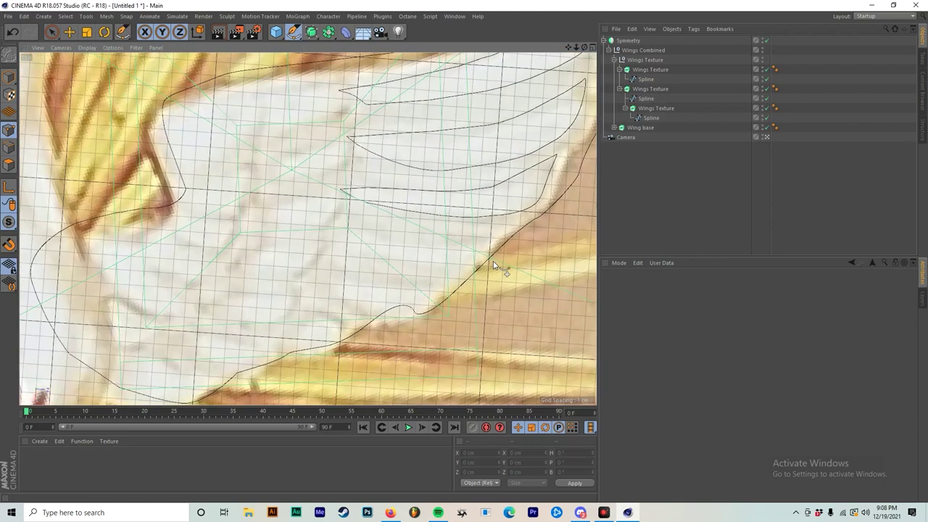
scroll(383, 255, "up", 3)
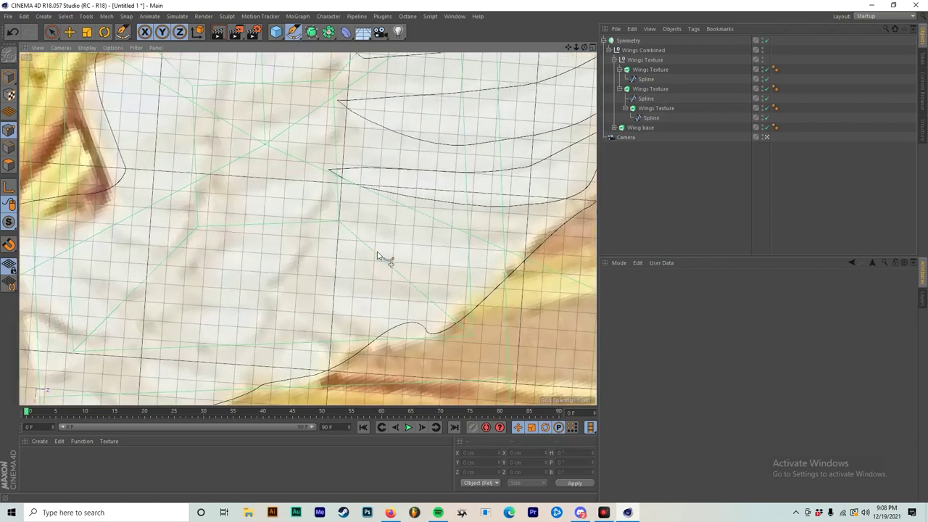
left_click(327, 226)
left_click(438, 247)
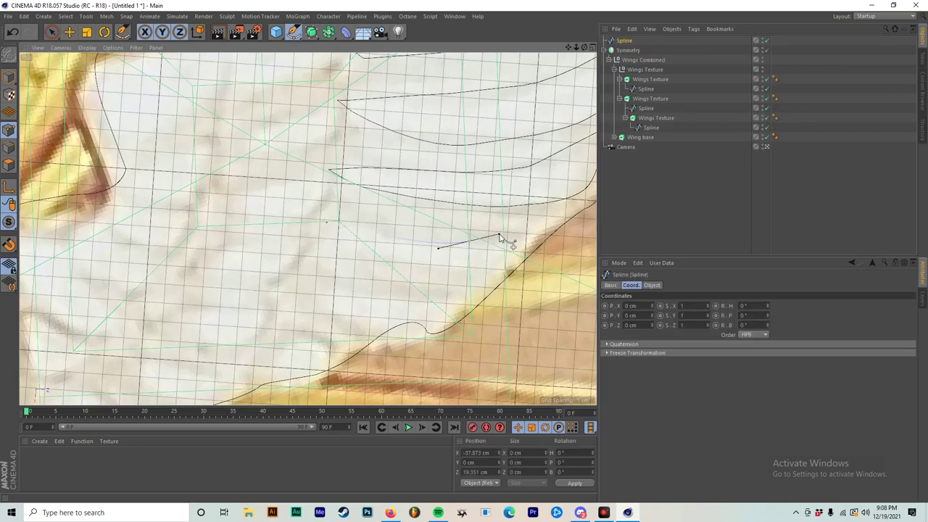
left_click(499, 236)
left_click_drag(525, 231, 313, 232)
Place the fourth feather's inner tip and close its spline at the starting point, leaving nothing selected.
scroll(312, 221, "up", 4)
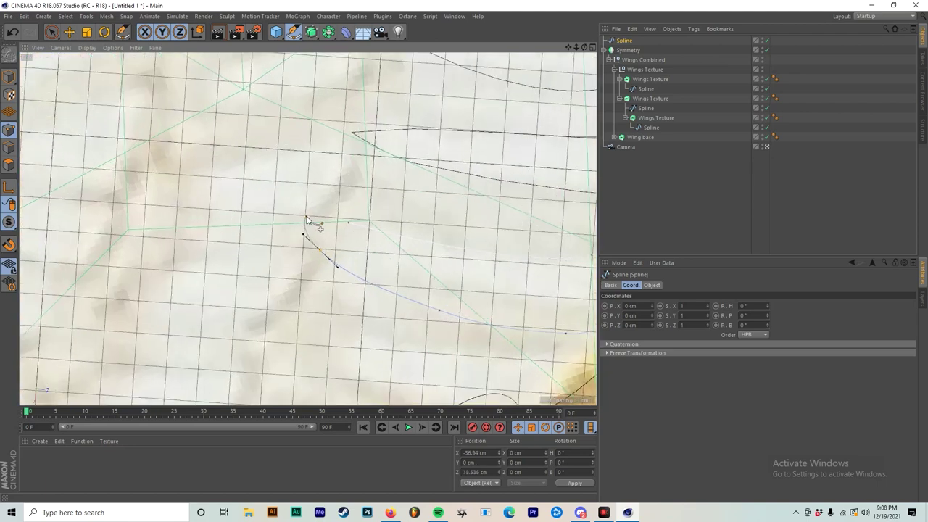
left_click(302, 224)
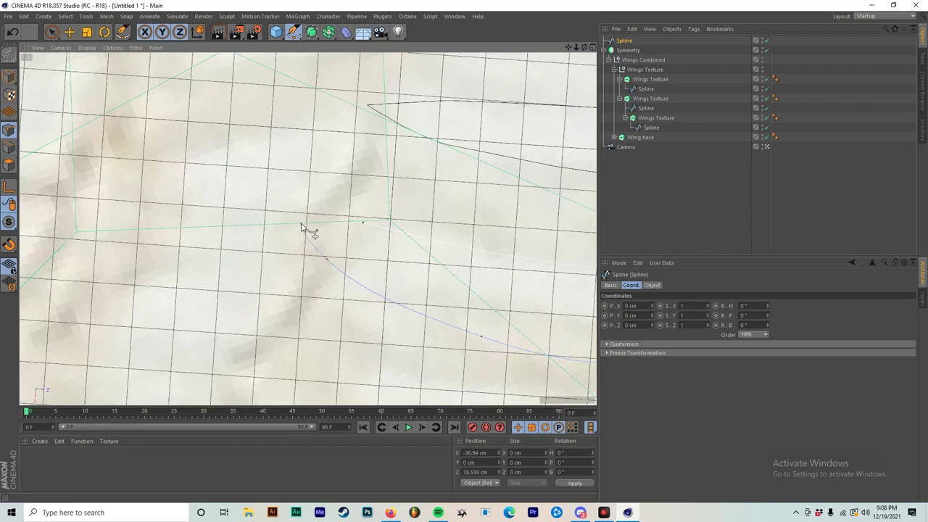
left_click(363, 223)
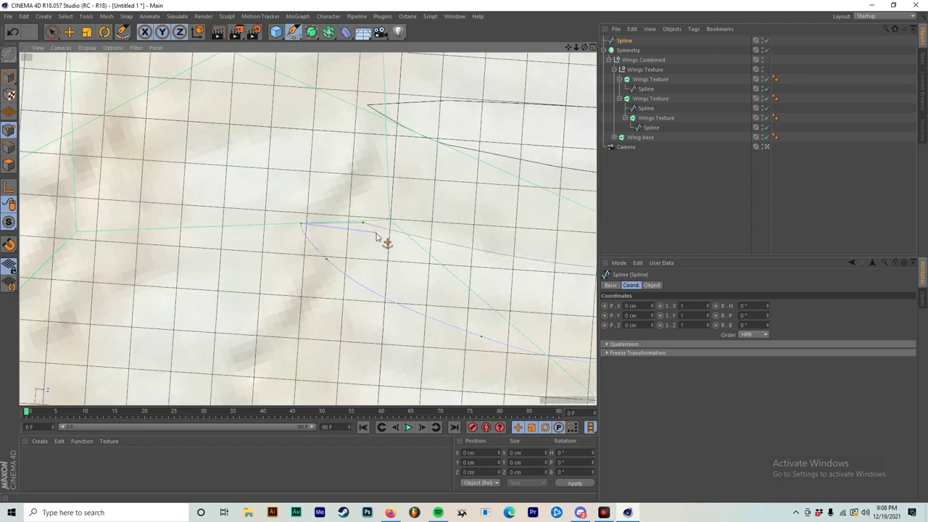
scroll(406, 248, "down", 3)
left_click(659, 196)
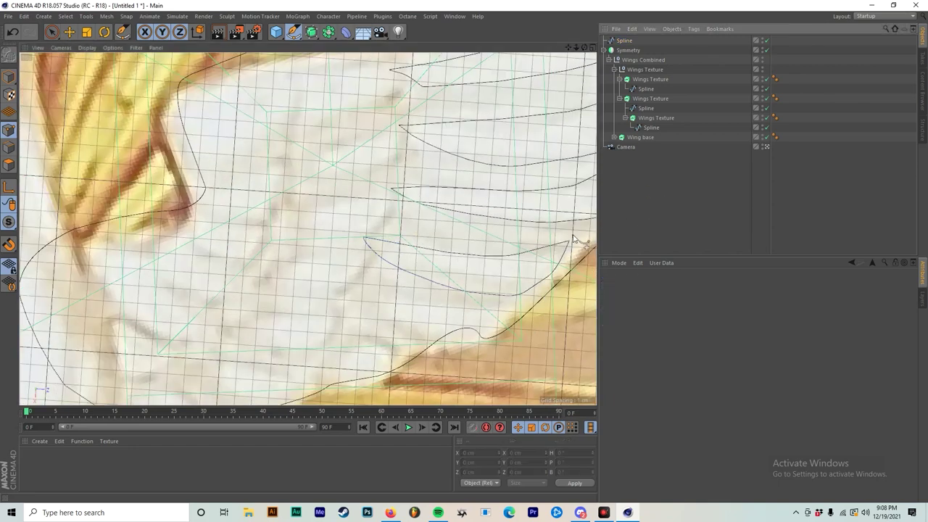
scroll(456, 269, "down", 5)
scroll(458, 268, "down", 3)
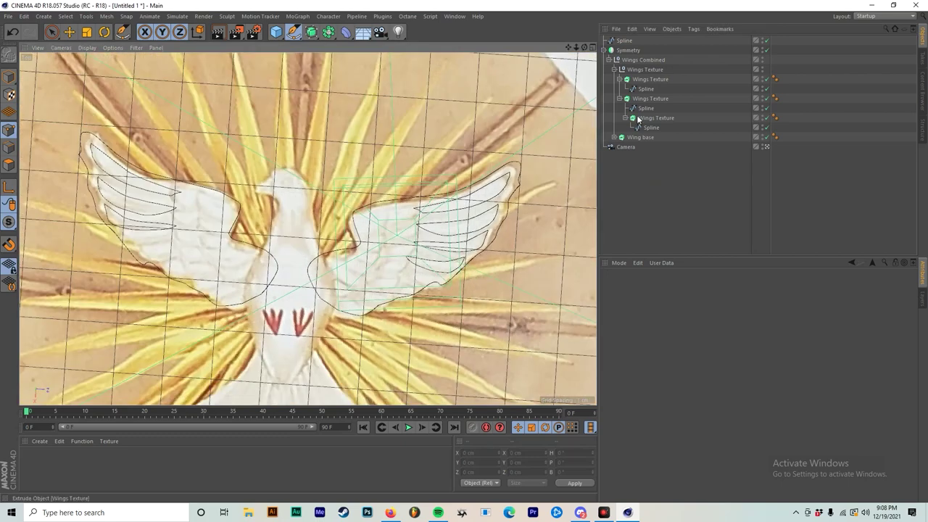
Duplicate the uppermost Wings Texture extrude in the group and replace the copy's spline with the fourth feather's spline.
left_click(649, 79)
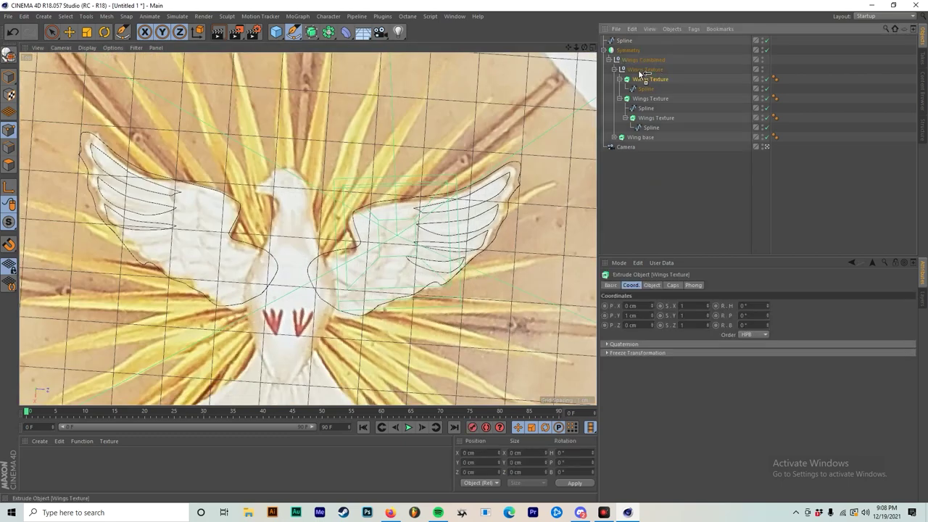
left_click_drag(640, 73, 641, 74, "ctrl")
left_click(646, 90)
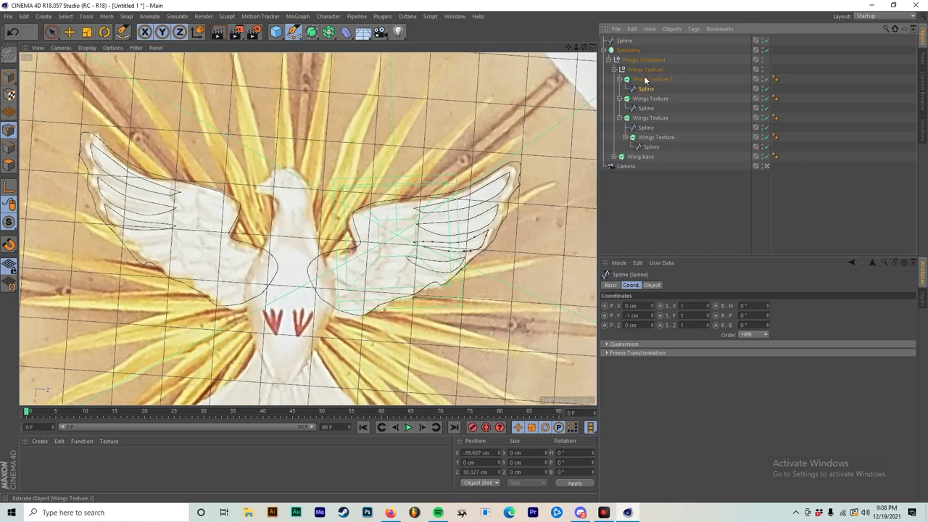
key("Delete")
left_click_drag(641, 82, 642, 80)
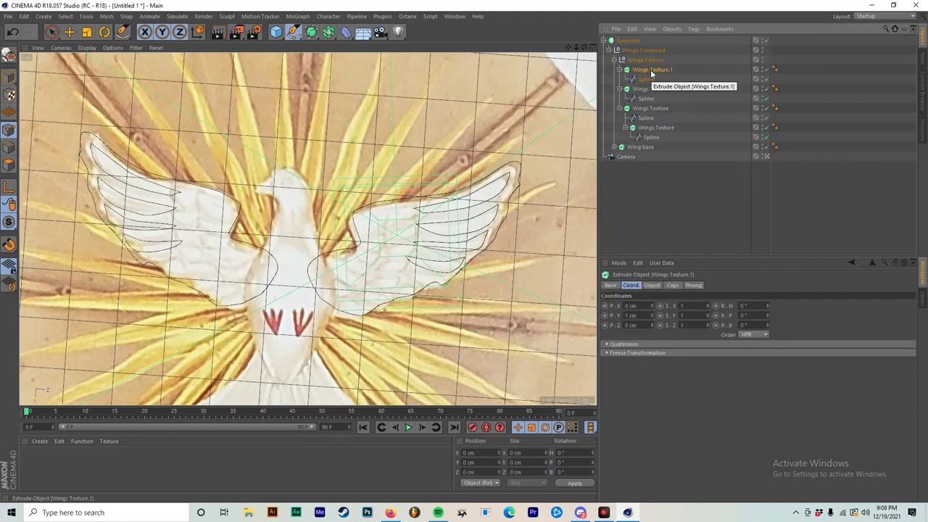
Trace a fifth feather below the fourth with a new spline, along its top edge to the outer tip and back underneath.
left_click(650, 70)
scroll(414, 321, "up", 10)
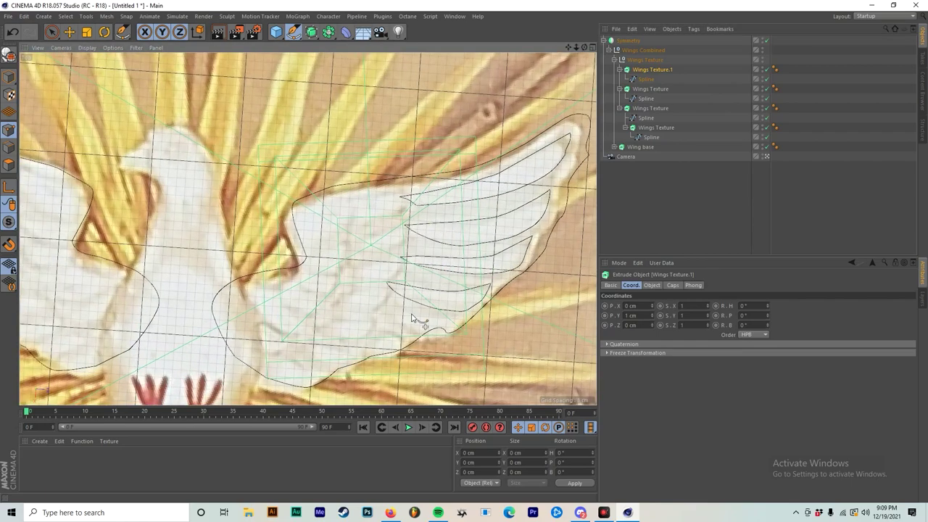
scroll(419, 267, "down", 8)
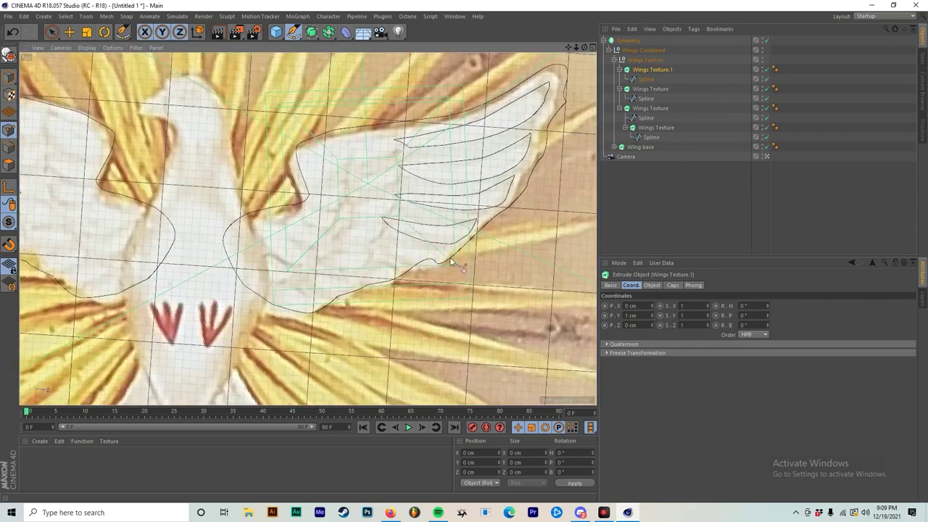
scroll(414, 263, "up", 8)
scroll(413, 259, "up", 3)
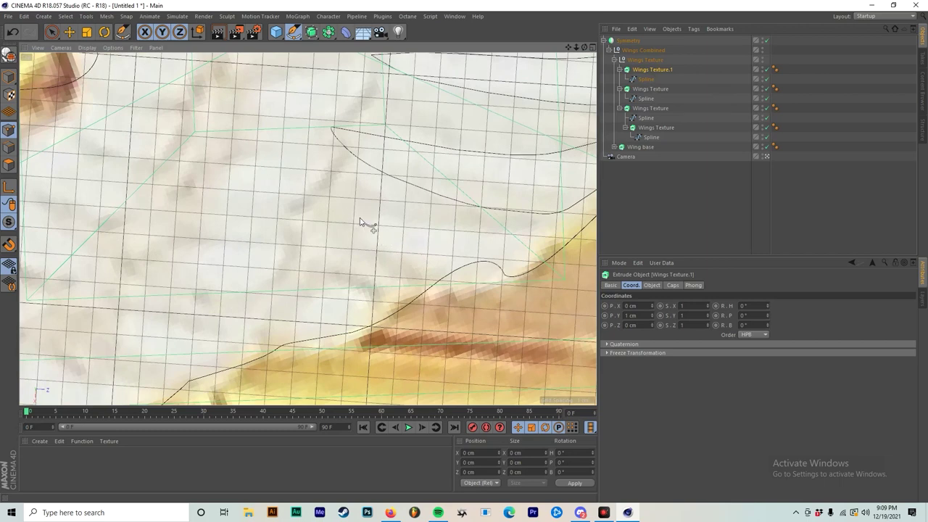
scroll(410, 221, "down", 4)
scroll(411, 222, "up", 4)
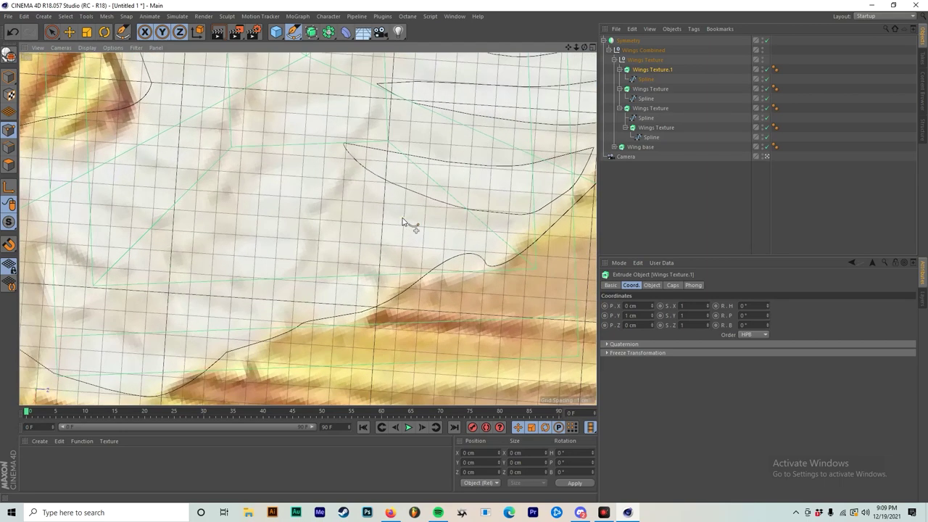
scroll(388, 230, "down", 3)
scroll(385, 233, "up", 4)
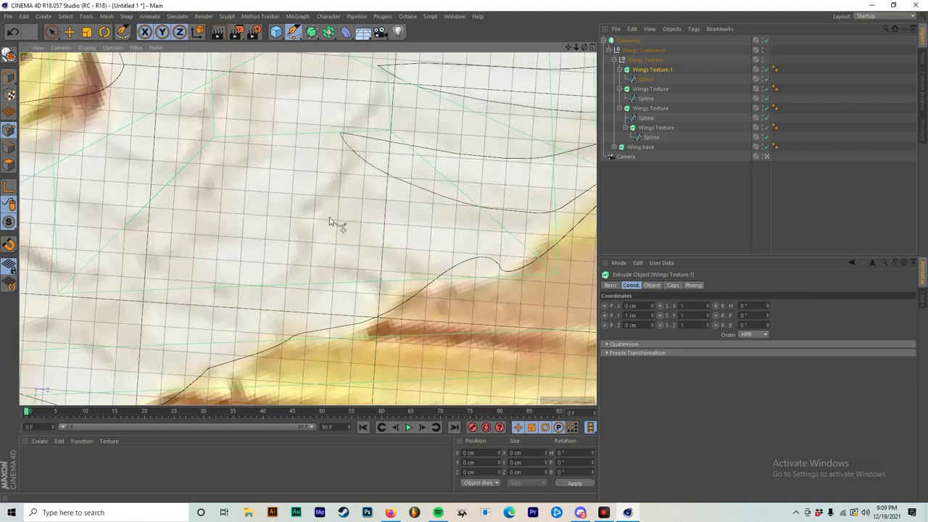
scroll(346, 191, "down", 4)
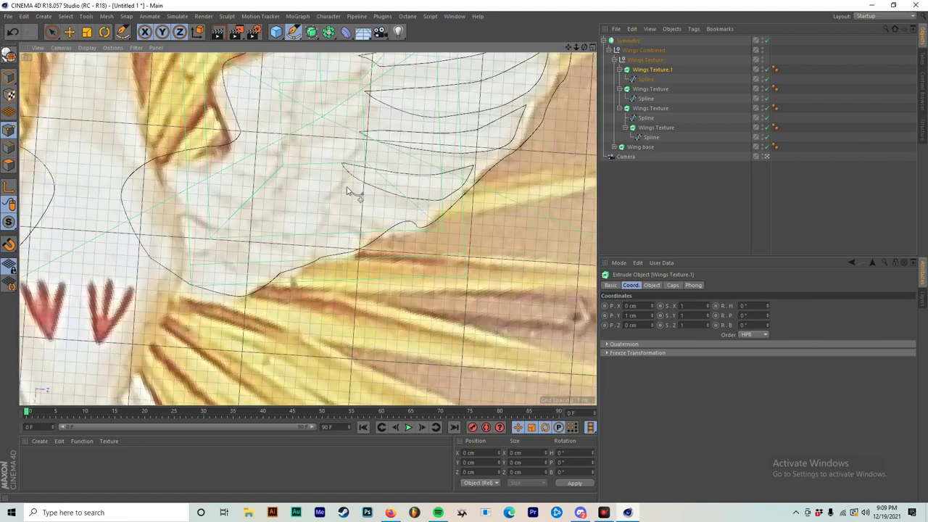
scroll(350, 189, "up", 4)
scroll(359, 197, "up", 2)
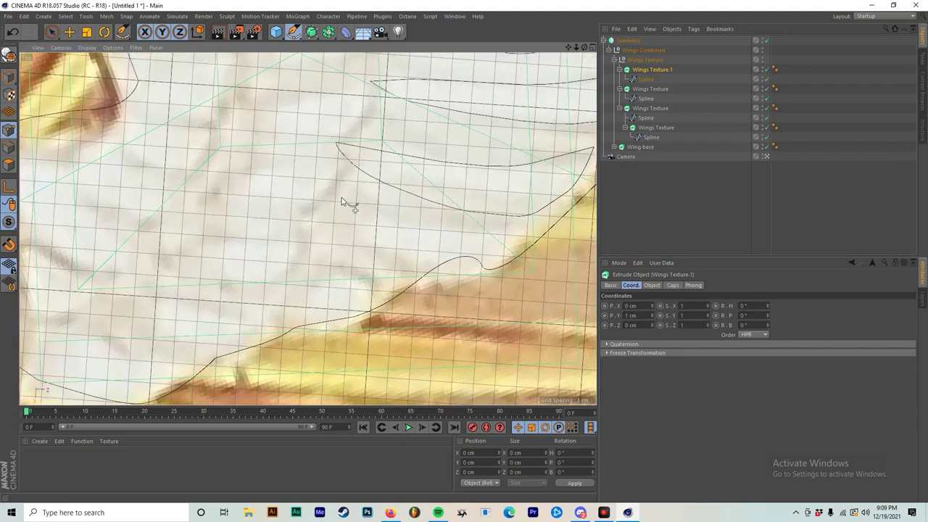
left_click(336, 196)
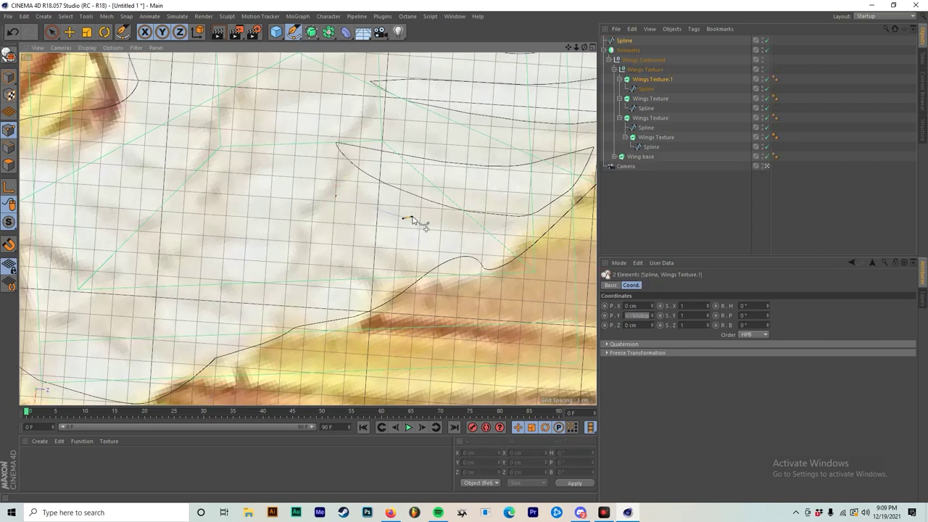
left_click(417, 218)
left_click_drag(395, 220, 452, 228)
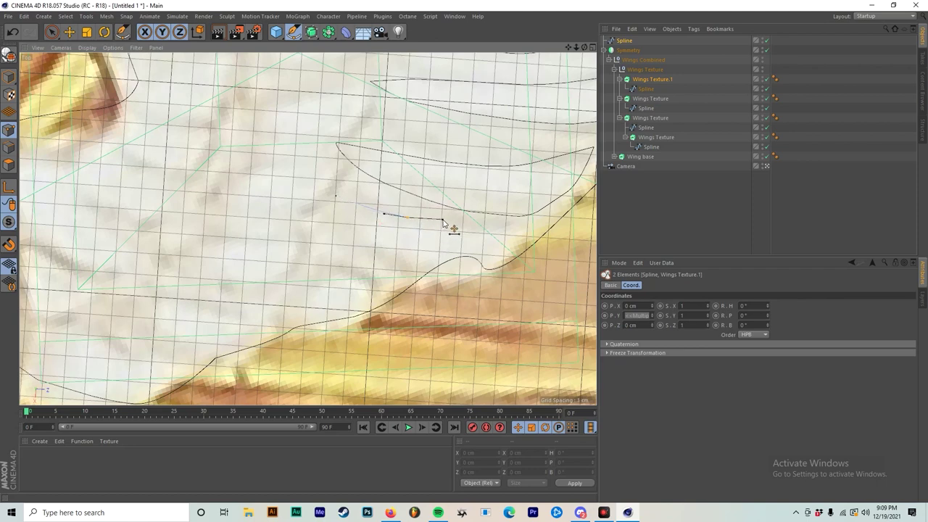
left_click(504, 218)
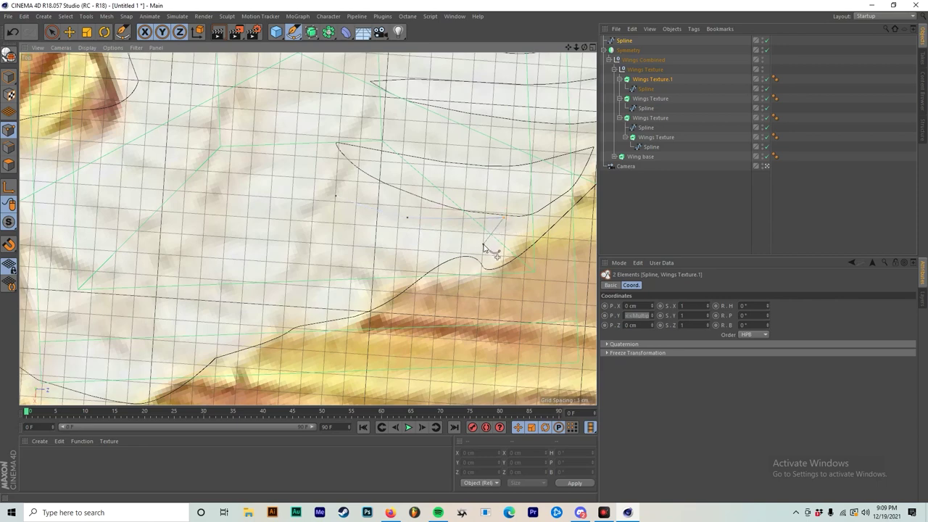
left_click_drag(483, 246, 408, 262)
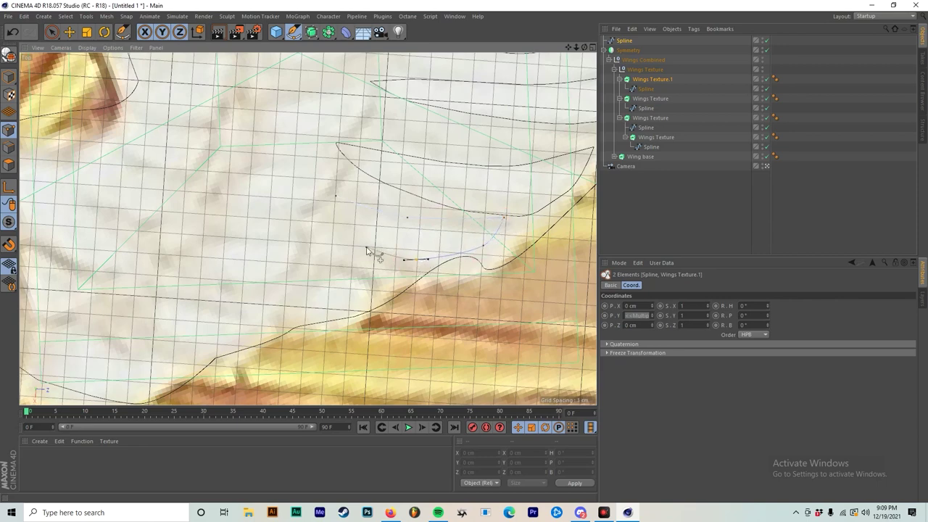
Carry the fifth feather's outline around to the inner end, close it and shift its inner tip outward toward the dove's body.
left_click_drag(334, 230, 328, 227)
left_click(320, 220)
left_click(337, 198)
left_click(354, 208)
left_click_drag(319, 219, 348, 227)
left_click(337, 200)
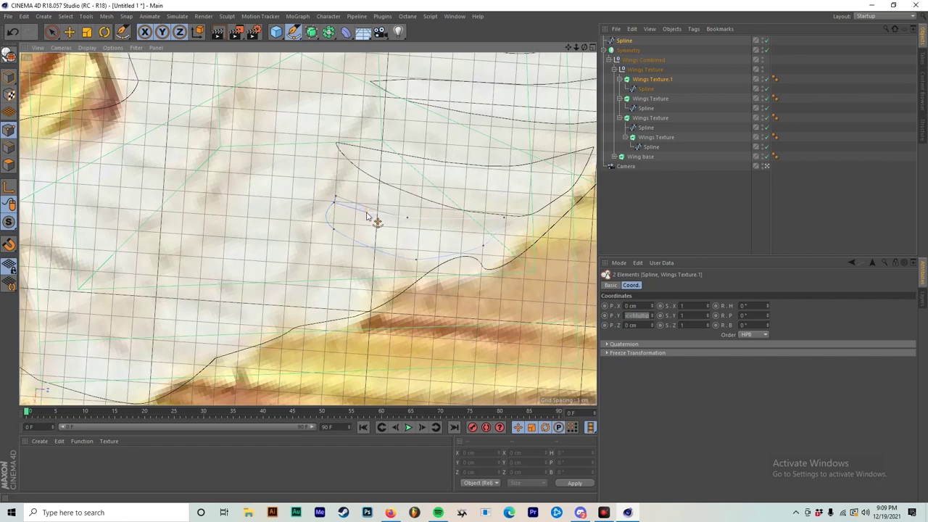
left_click(368, 210)
left_click(326, 219)
left_click(316, 199)
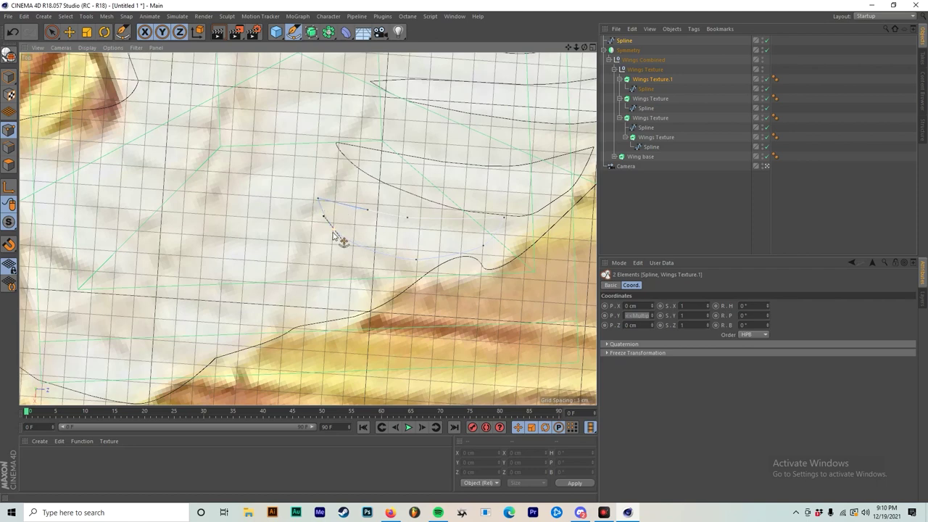
Smooth the fifth feather's lower and top edges by repositioning its spline points, leaving nothing selected.
left_click_drag(347, 225, 378, 250)
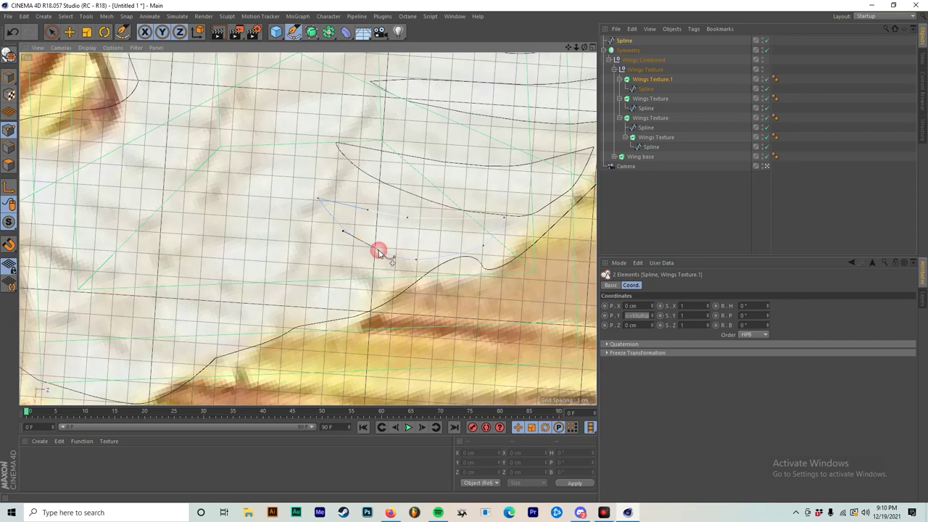
left_click(416, 252)
left_click_drag(369, 247, 383, 249)
left_click(367, 210)
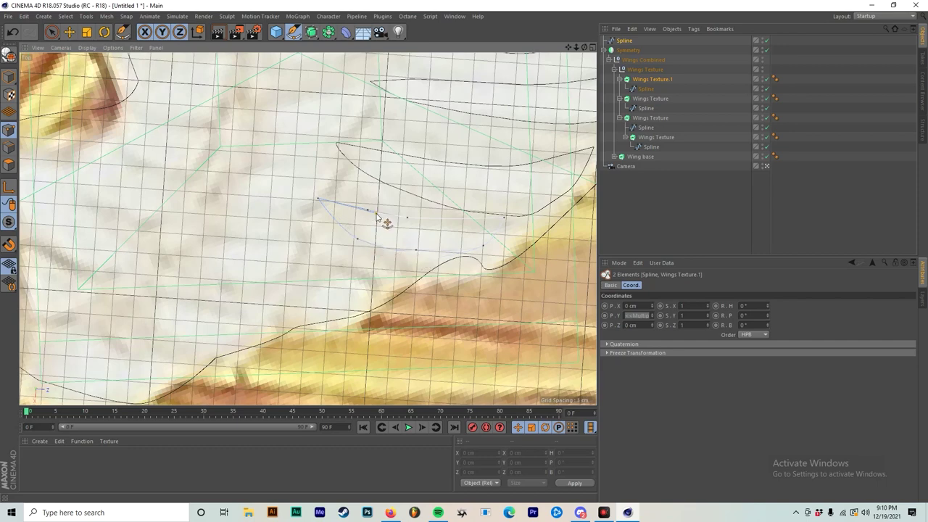
left_click(382, 215)
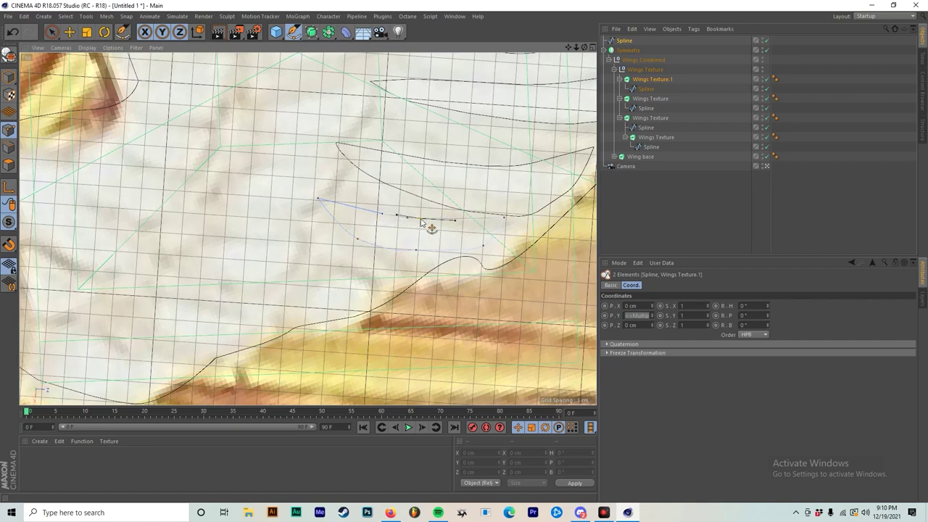
left_click_drag(436, 222, 408, 221)
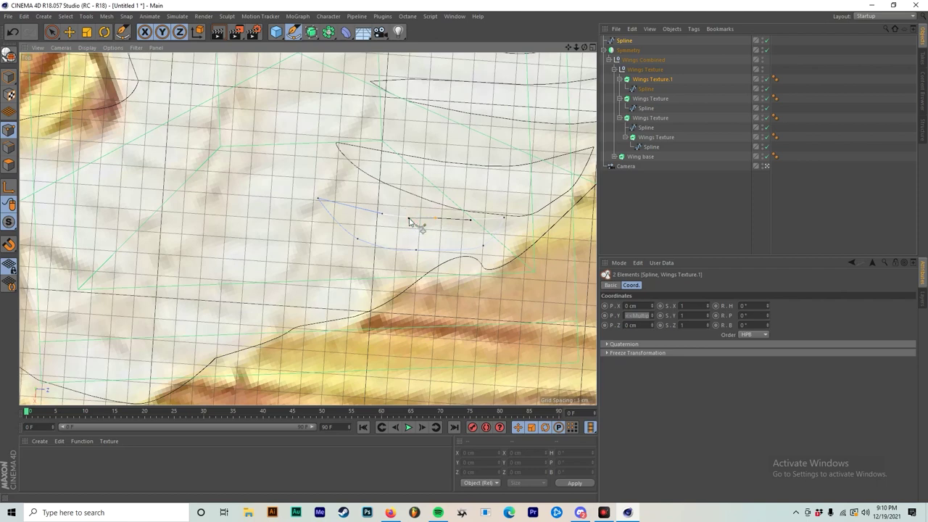
left_click(332, 206)
left_click(639, 200)
Duplicate the Wings Texture.1 extrude and replace the copy's spline with the fifth feather's spline.
scroll(464, 187, "down", 10)
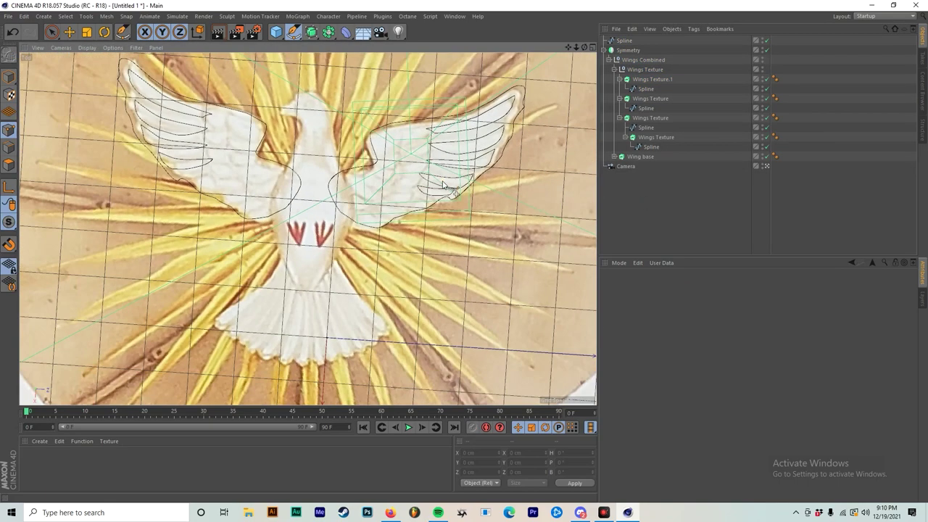
left_click(633, 72)
left_click(636, 80)
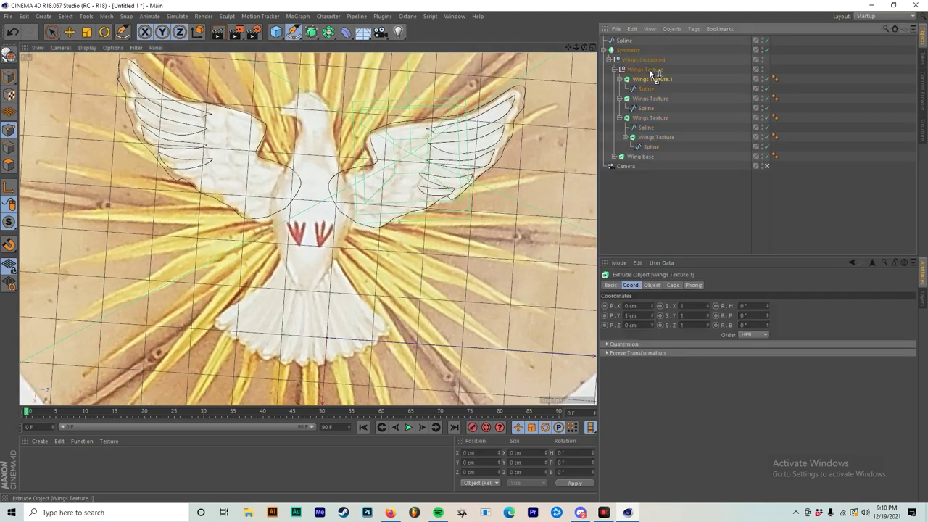
left_click_drag(647, 75, 648, 77, "ctrl")
left_click(645, 88)
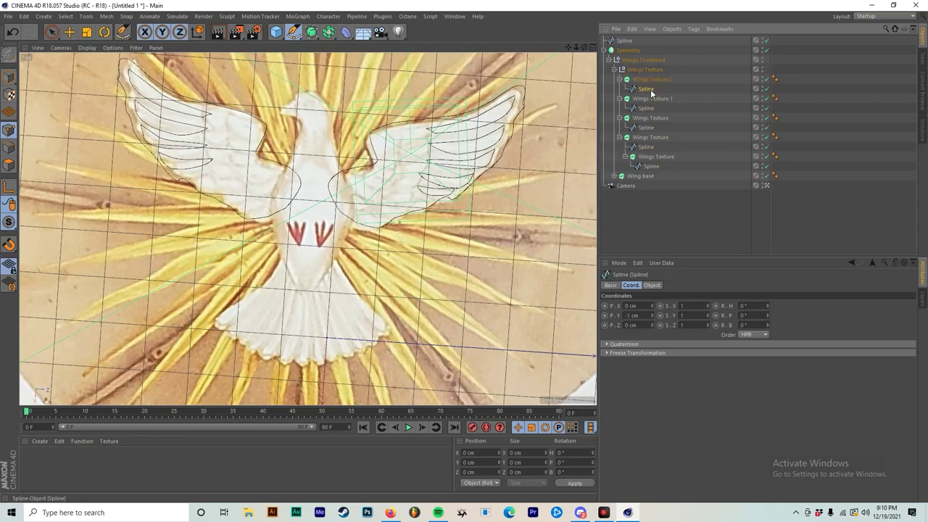
key("Delete")
left_click_drag(624, 42, 635, 79)
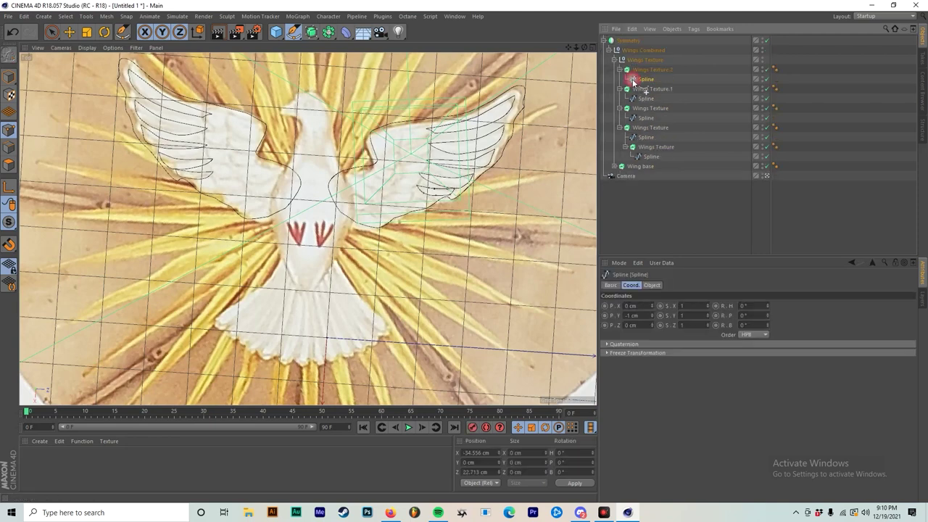
Trace a sixth feather below the fifth with a new spline, from the inner end to the outer tip and back along the wing's lower edge.
scroll(305, 170, "up", 3)
scroll(520, 255, "up", 4)
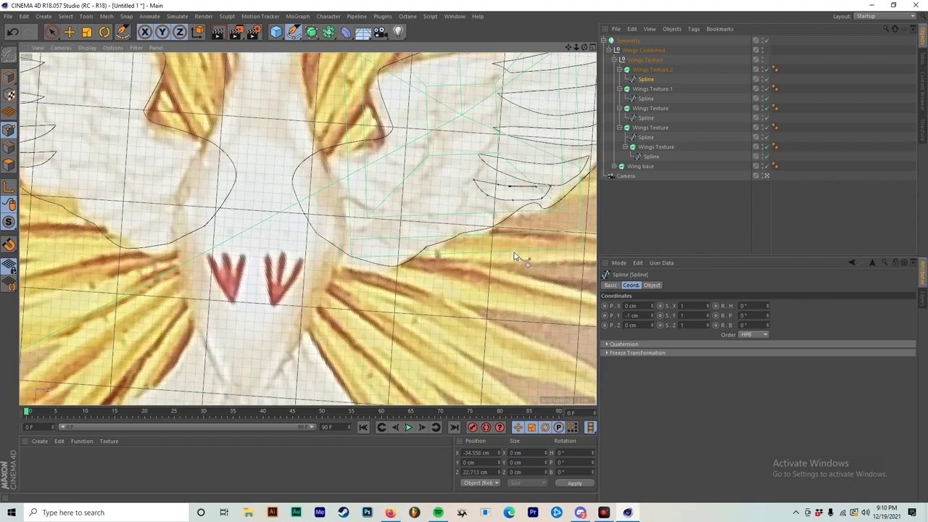
scroll(516, 244, "down", 3)
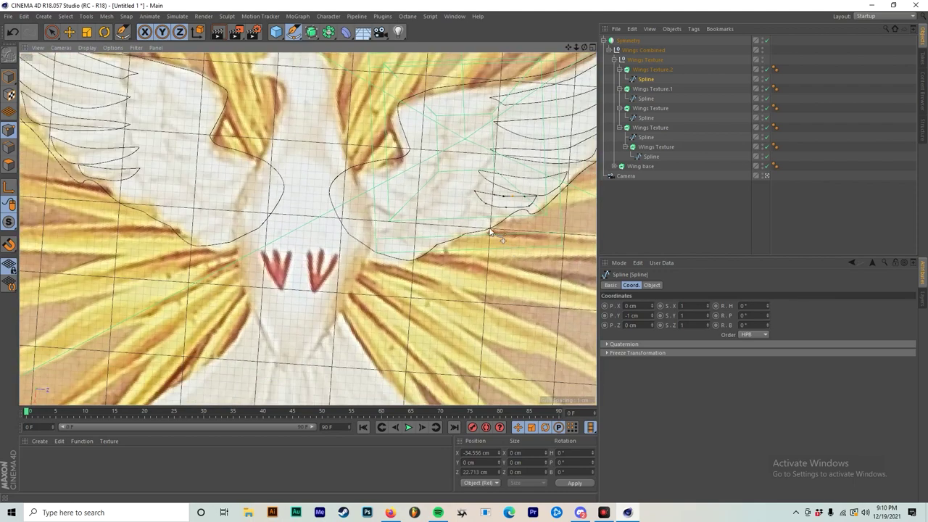
scroll(490, 232, "up", 4)
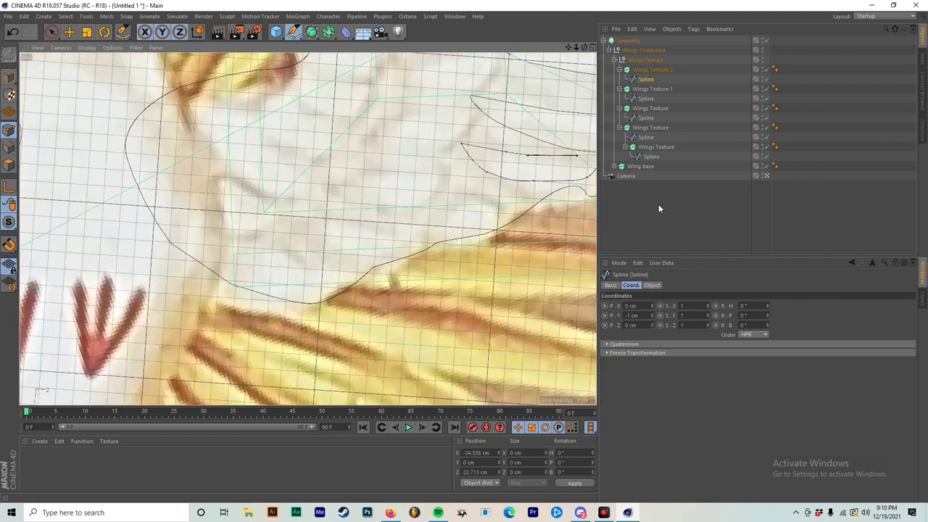
left_click(656, 206)
scroll(482, 189, "up", 2)
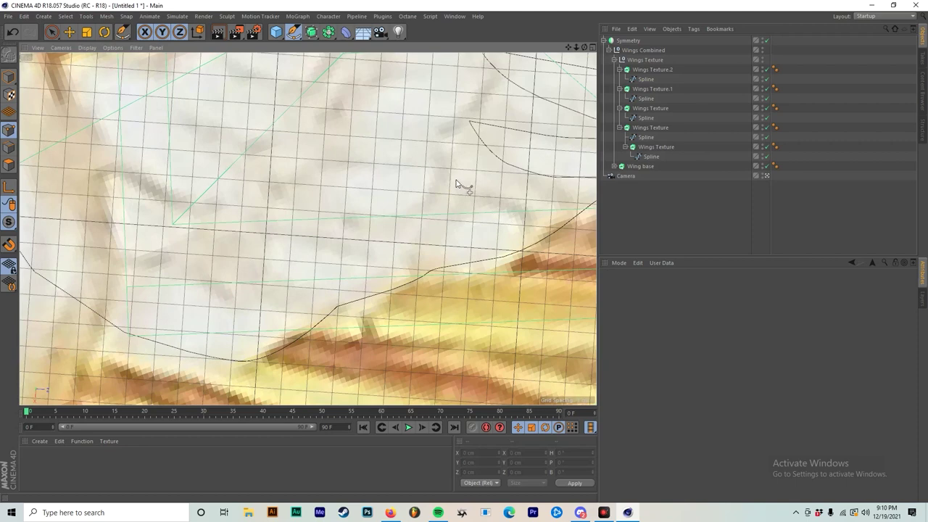
left_click(448, 176)
left_click_drag(547, 209, 608, 180)
key("ctrl+z")
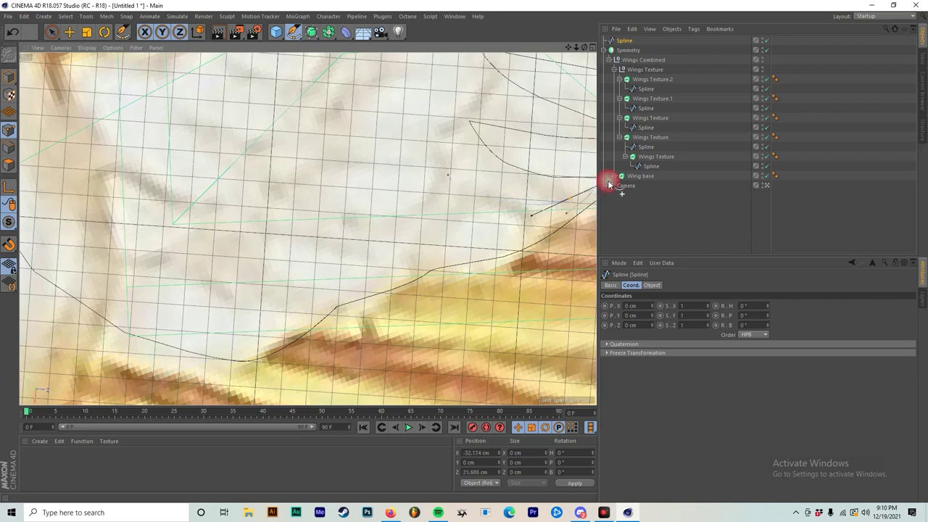
left_click_drag(479, 255, 433, 260)
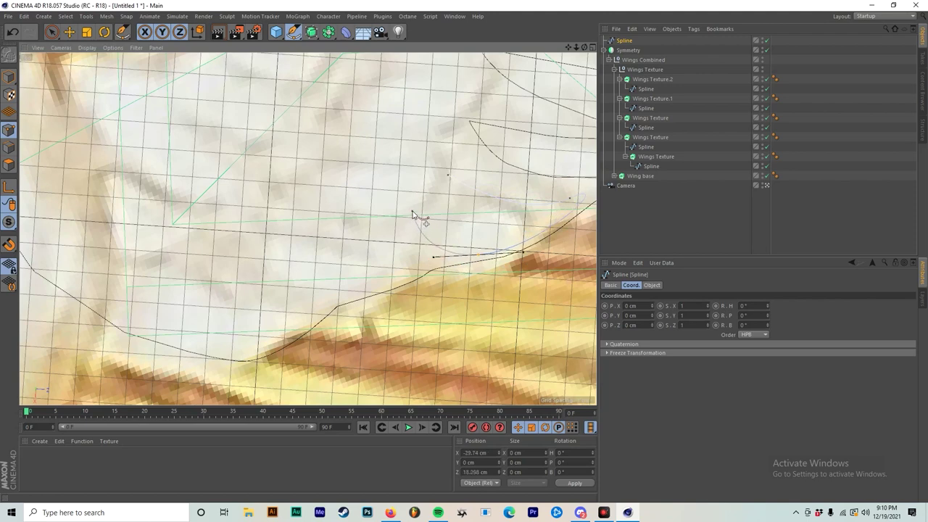
Round off the sixth feather's inner end and close its spline at the starting point, leaving nothing selected.
left_click(408, 210)
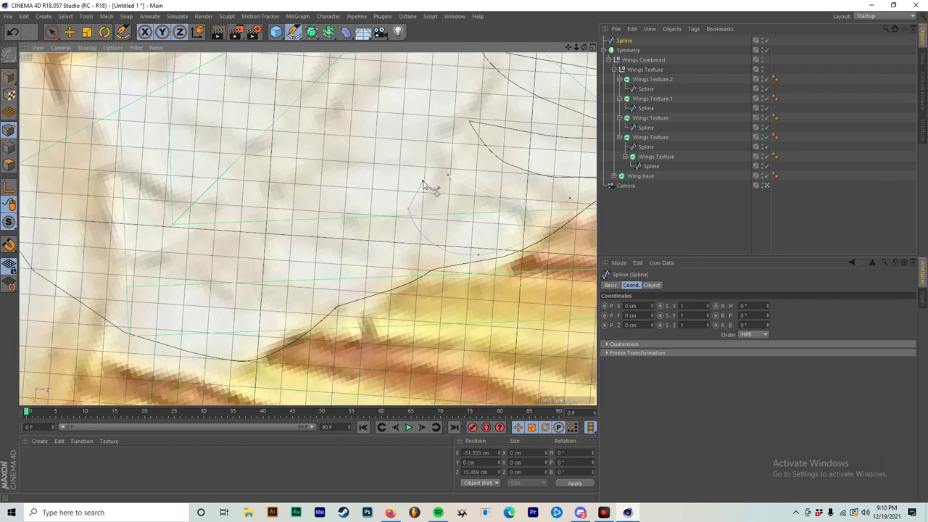
left_click(408, 177)
mouse_move(427, 181)
left_mouse_down("shift")
mouse_move(404, 184)
mouse_move(434, 177)
left_mouse_up("shift")
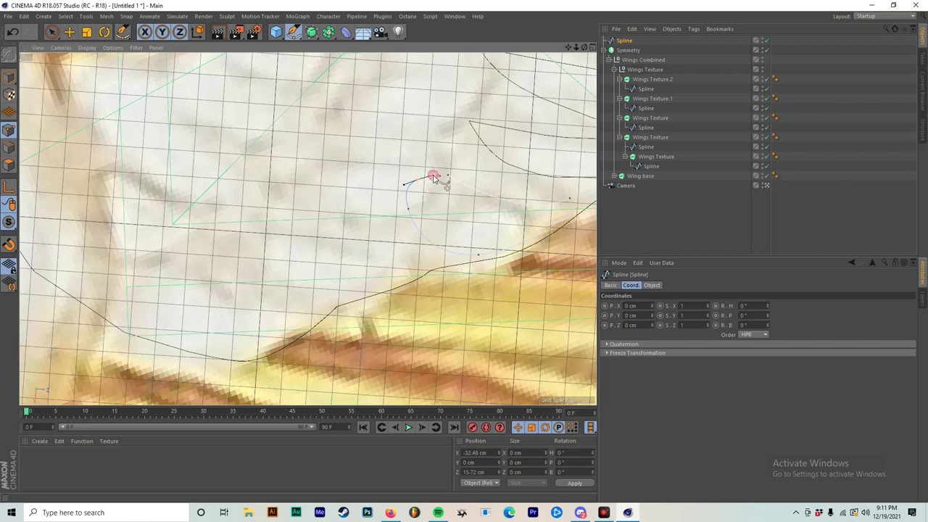
left_click(635, 203)
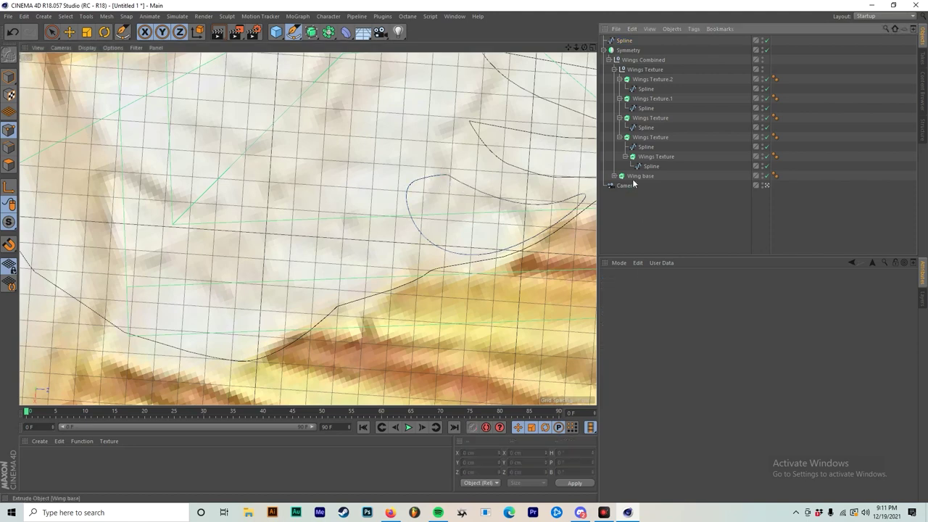
Duplicate the Wings Texture.2 extrude and replace the copy's spline with the sixth feather's spline, leaving nothing selected.
scroll(504, 177, "down", 3)
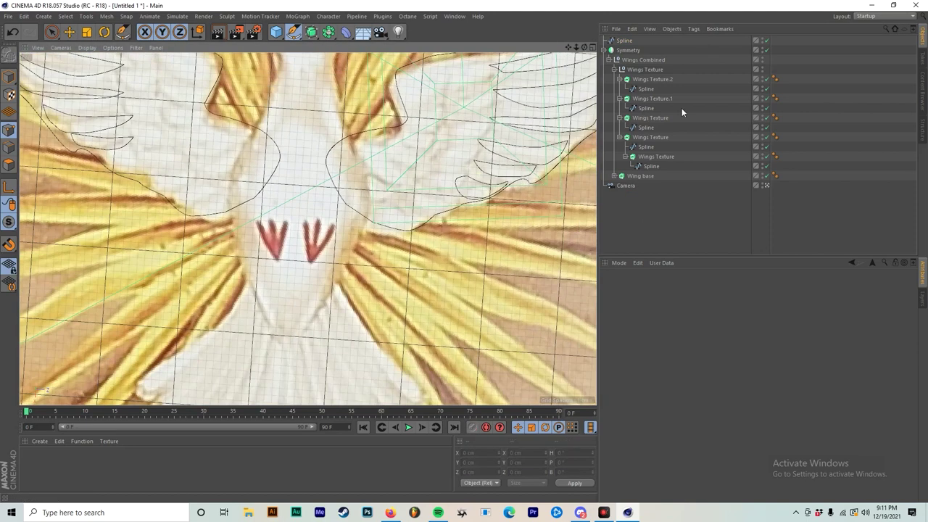
left_click(633, 80)
left_click_drag(642, 77, 641, 78, "ctrl")
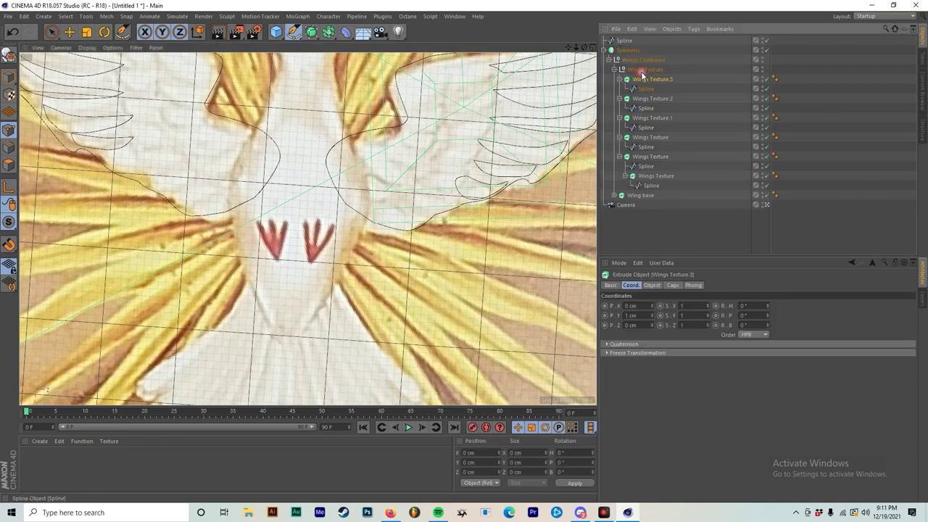
left_click(648, 88)
key("Delete")
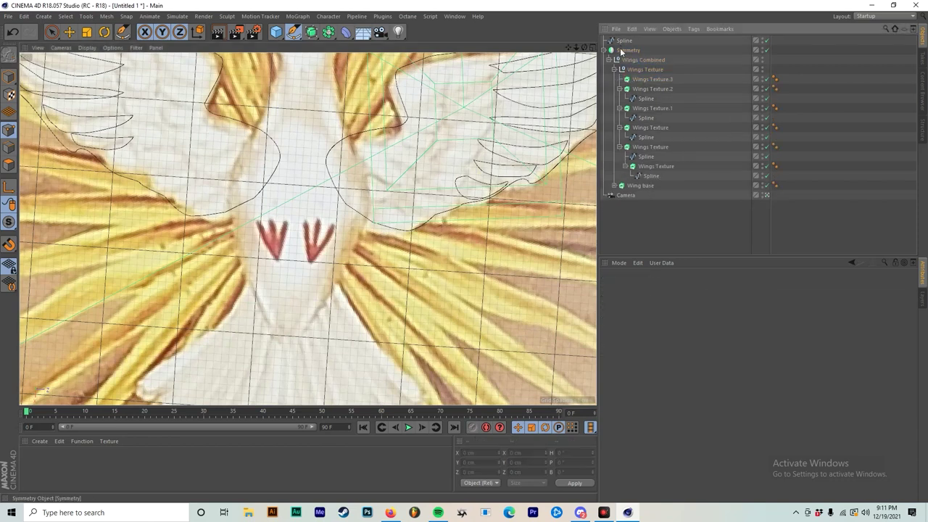
left_click_drag(651, 80, 651, 80)
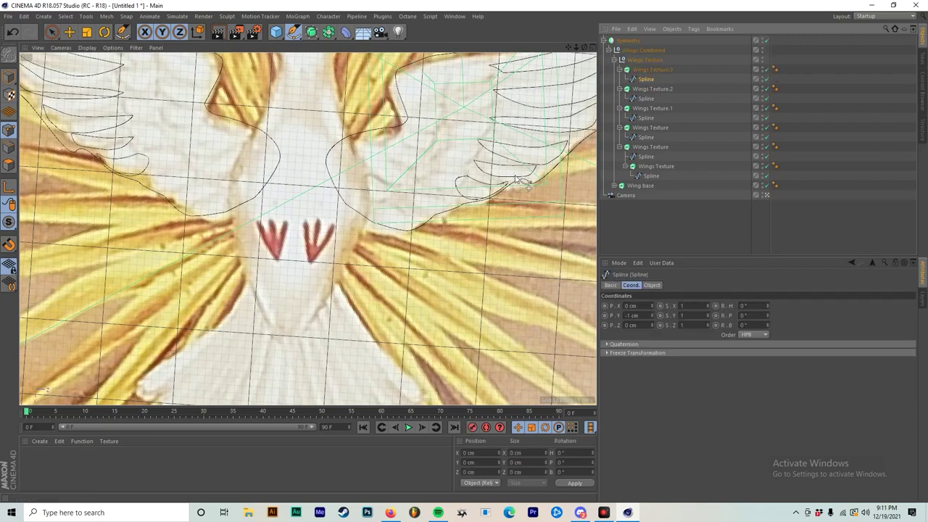
left_click(636, 219)
scroll(482, 127, "down", 3)
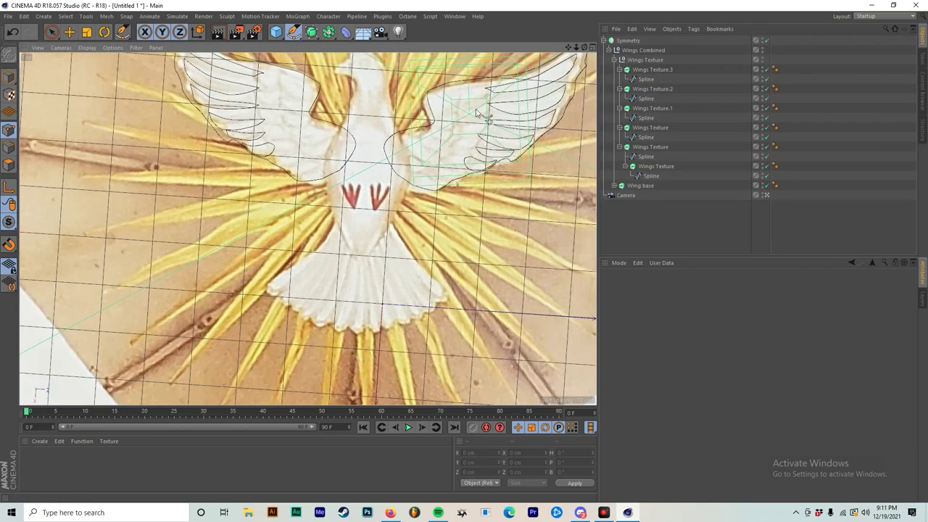
Start a new spline for a short inner feather, tracing its upper edge just inside the wing's upper outline.
scroll(477, 112, "up", 2)
middle_click_drag(478, 109, 449, 159, "alt")
scroll(450, 161, "up", 6)
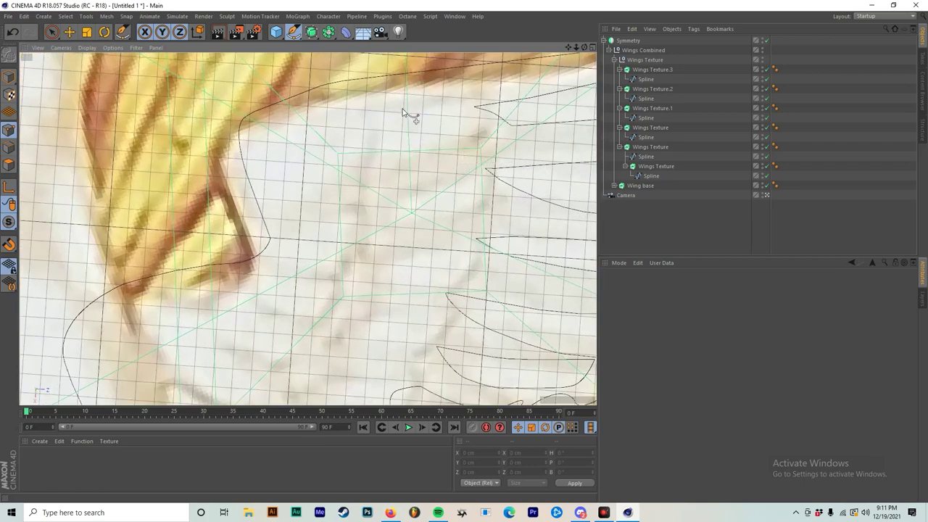
left_click(377, 115)
left_click(467, 104)
left_click(495, 106)
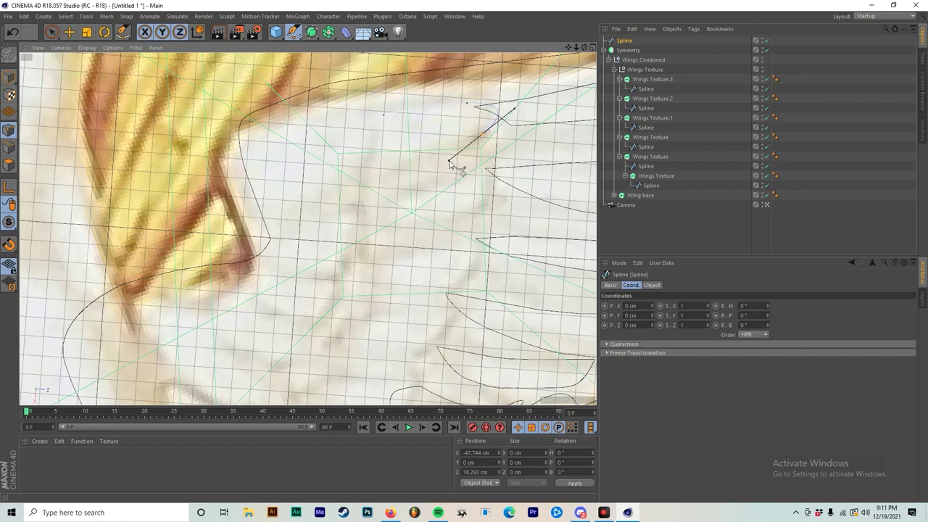
key("ctrl+z")
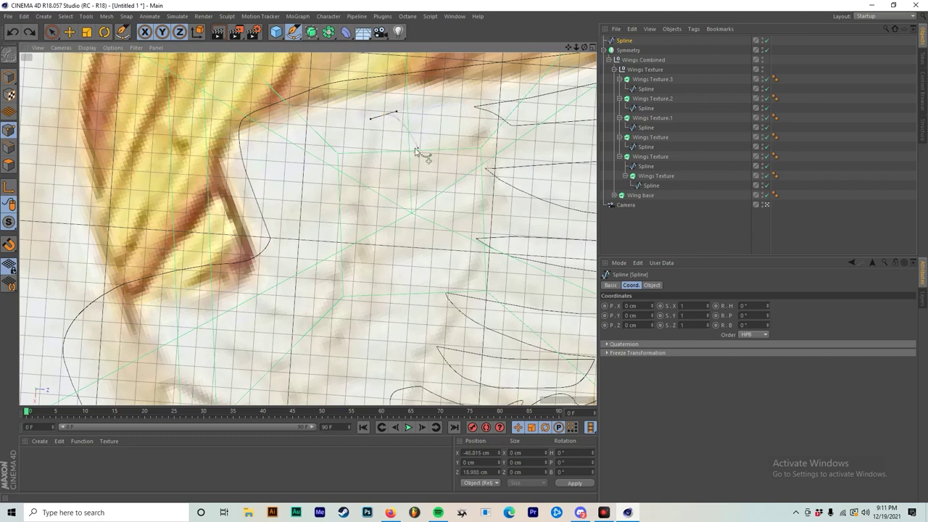
left_click_drag(467, 104, 469, 104)
left_click(461, 102)
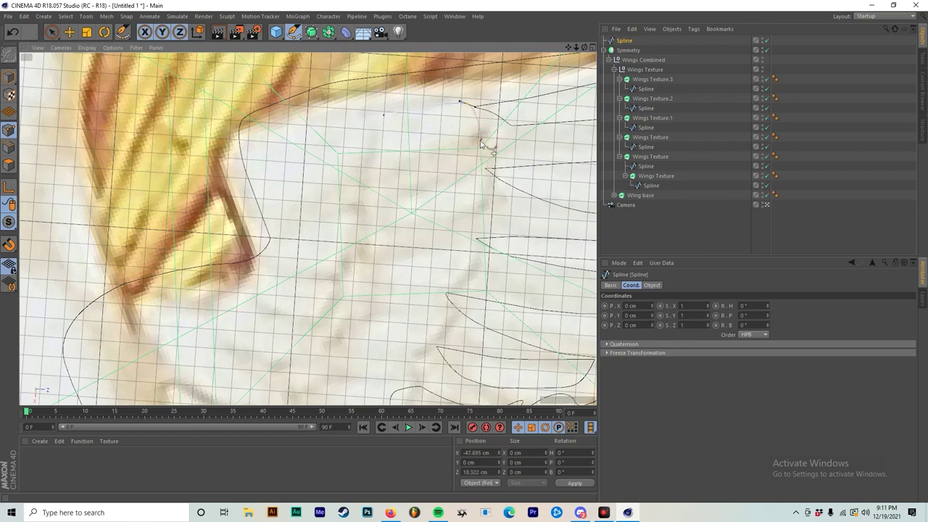
Round off the short feather's outer end, trace its lower edge, and close the spline at the inner tip, leaving nothing selected.
left_click(490, 131)
left_click_drag(398, 157, 386, 156)
left_click(385, 156)
left_click_drag(352, 121, 389, 118)
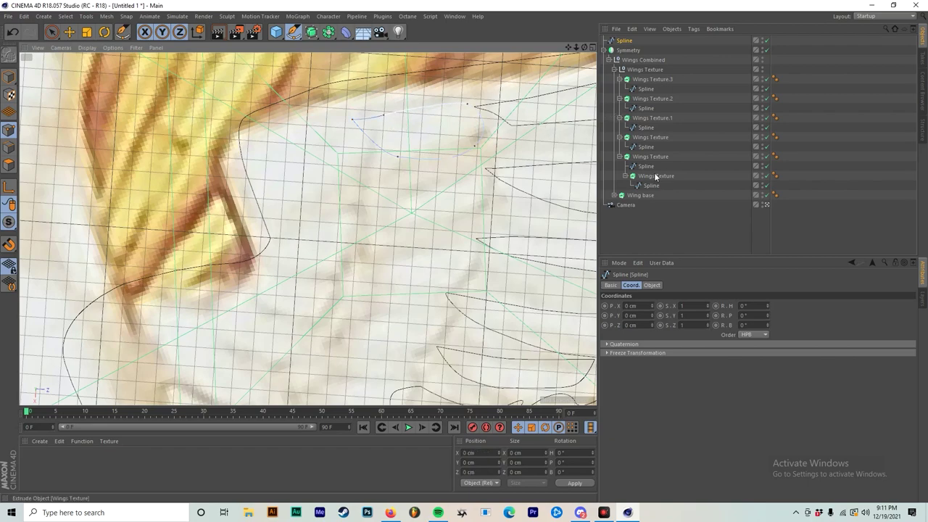
left_click(661, 232)
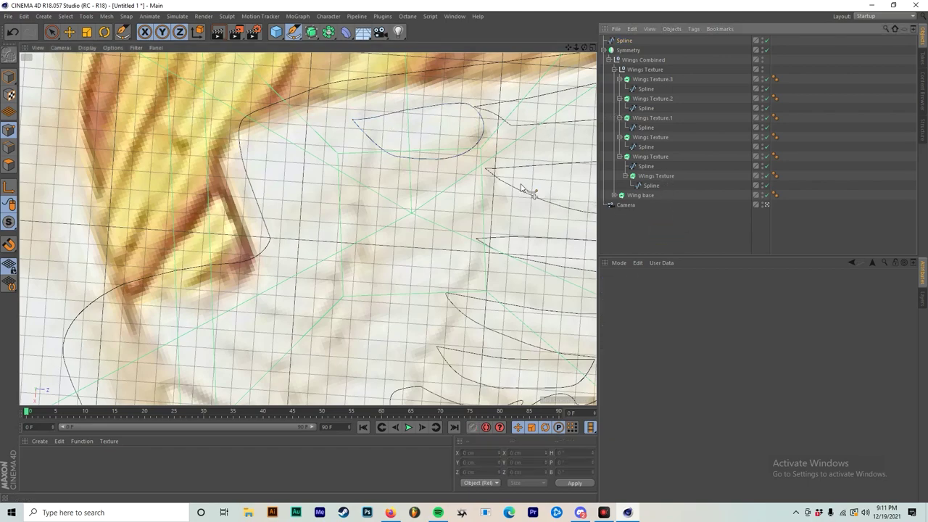
Duplicate the Wings Texture.3 extrude and replace the copy's spline with a copy of the short feather's spline.
scroll(529, 193, "down", 5)
scroll(476, 176, "up", 5)
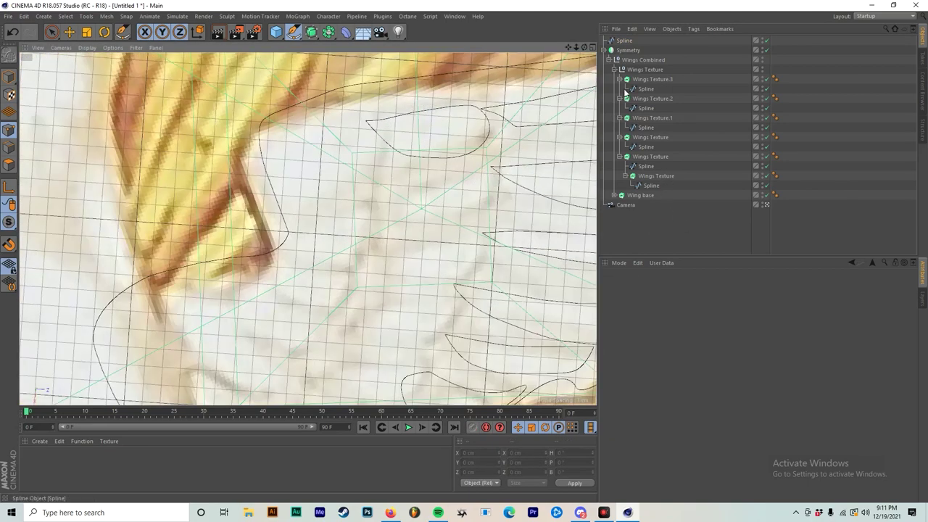
left_click(625, 40)
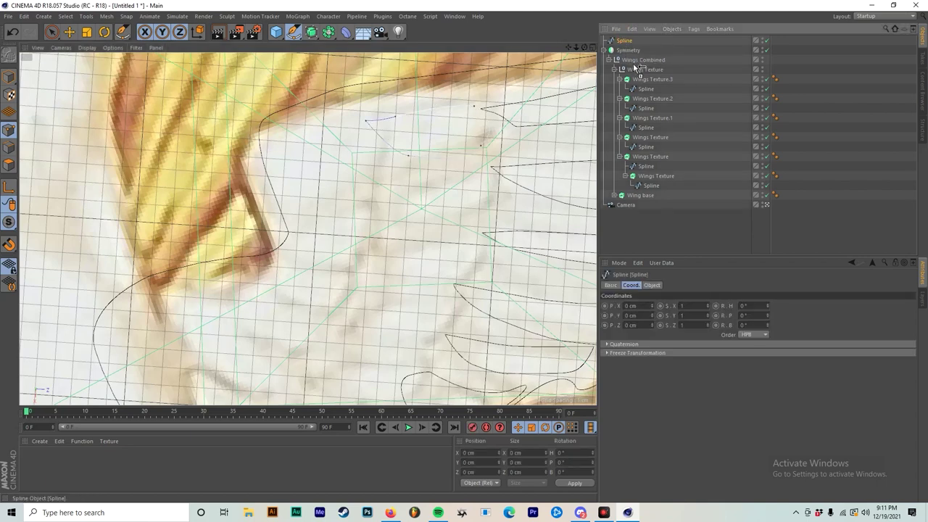
left_click_drag(634, 67, 647, 87)
left_click(648, 90)
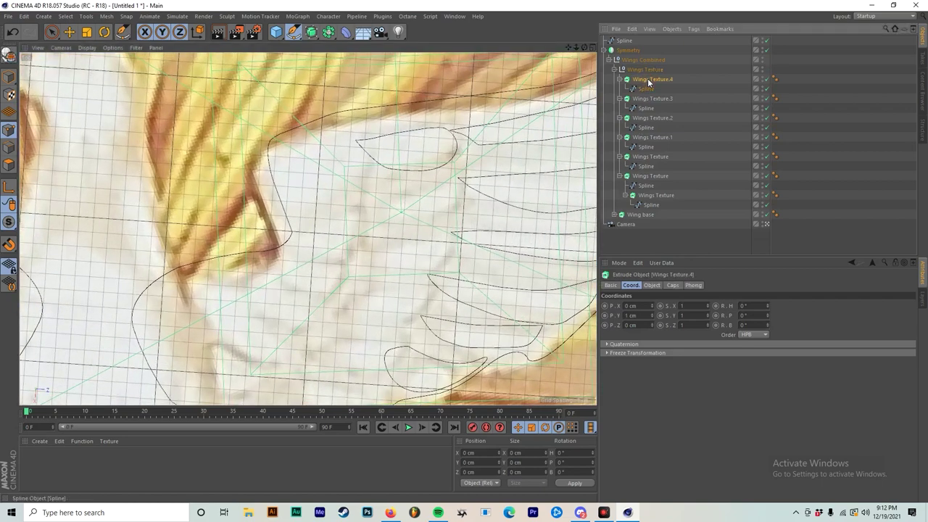
Duplicate the Wings Texture.4 extrude and move the copy's spline along X to about 4.1 cm, below the first short feather.
left_click_drag(649, 80, 655, 78, "ctrl")
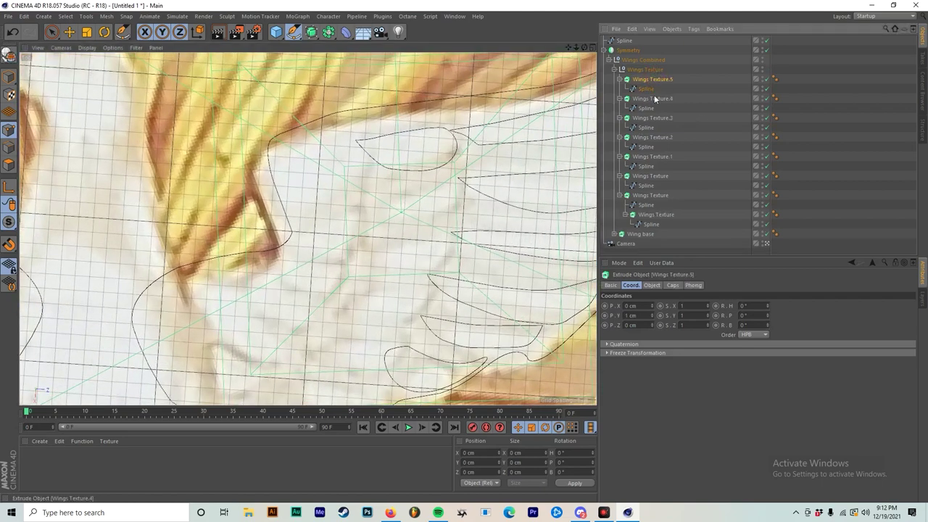
left_click(650, 89)
key("e")
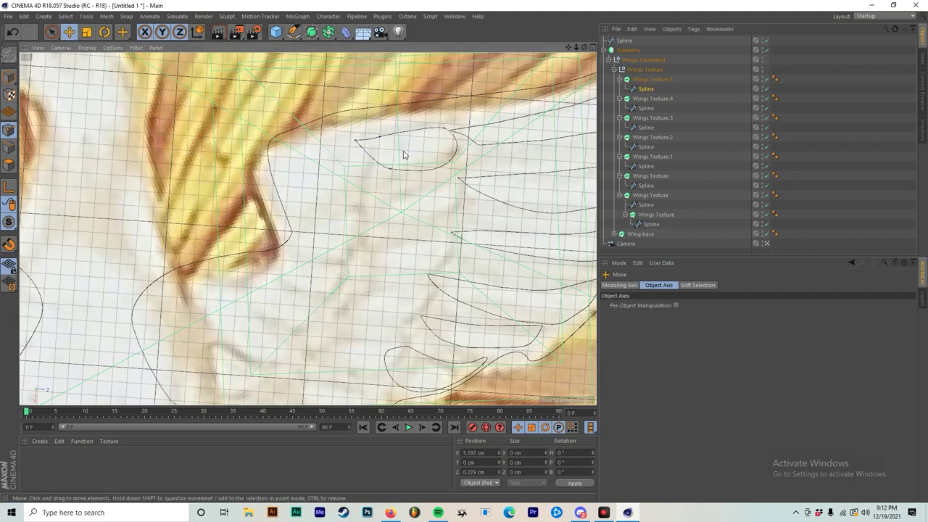
left_click(9, 131)
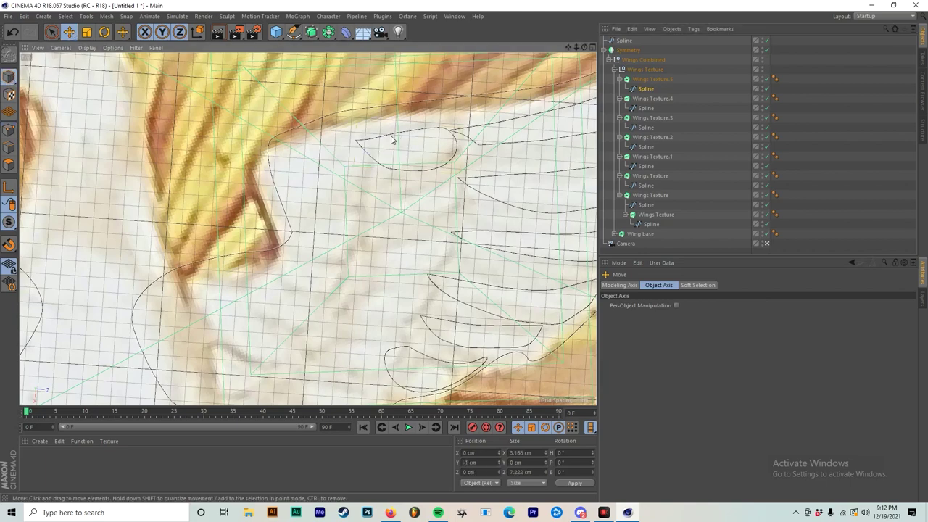
scroll(371, 227, "down", 6)
left_click_drag(324, 386, 320, 406)
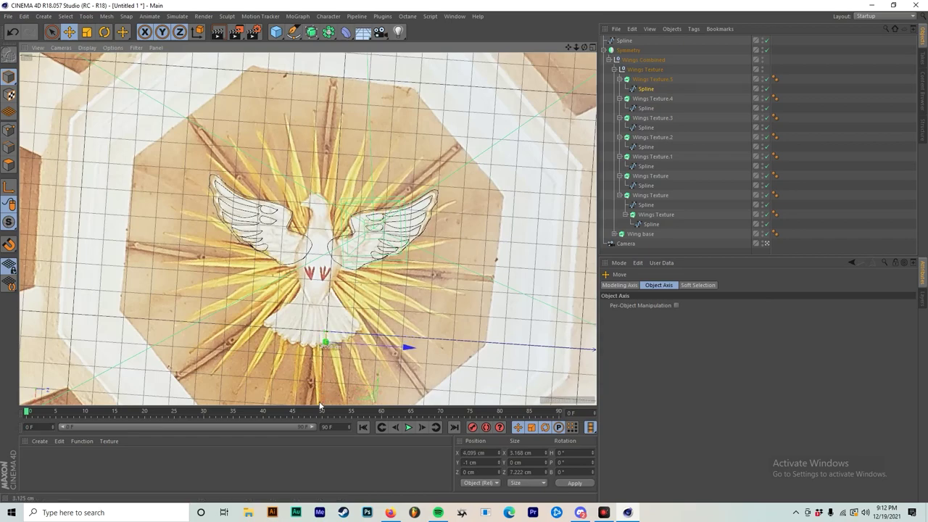
scroll(387, 225, "up", 8)
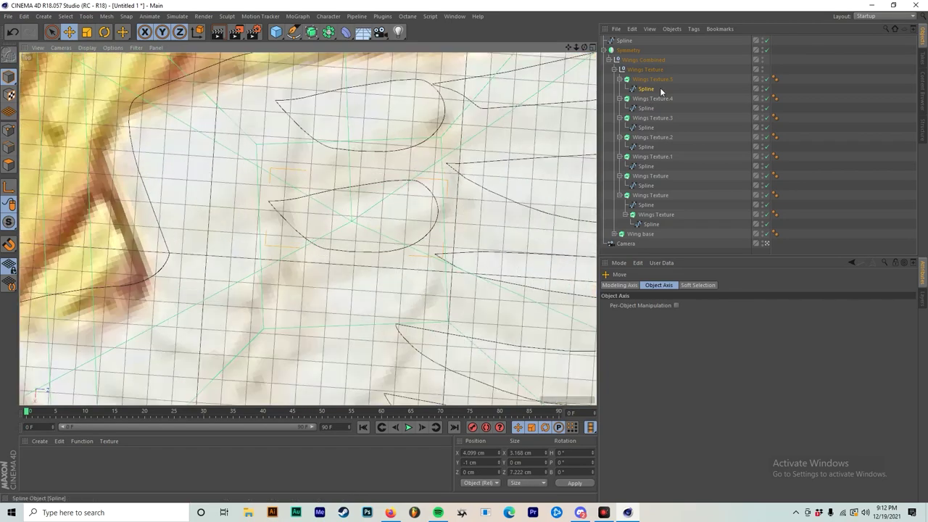
Reshape the second short feather's upper and lower edges with the Pen tool by adjusting its spline points.
left_click(657, 88)
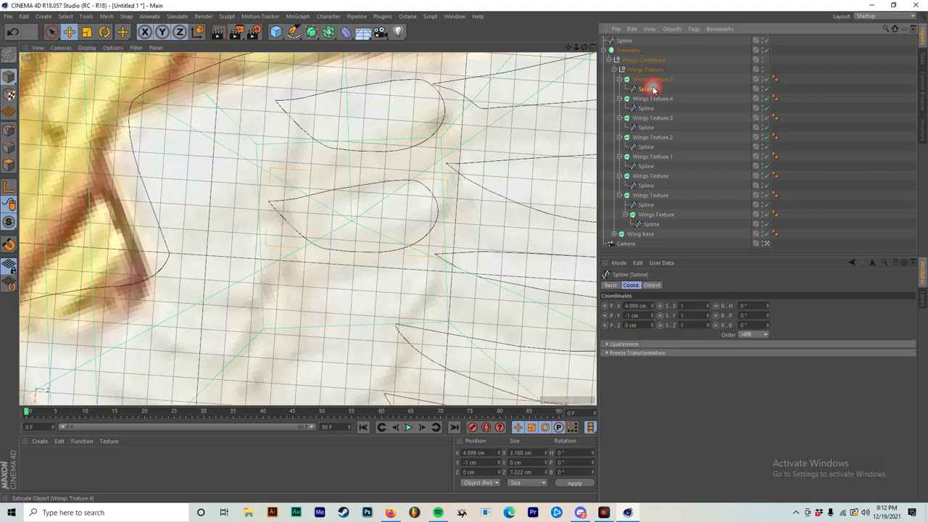
left_click(293, 32)
left_click(280, 200)
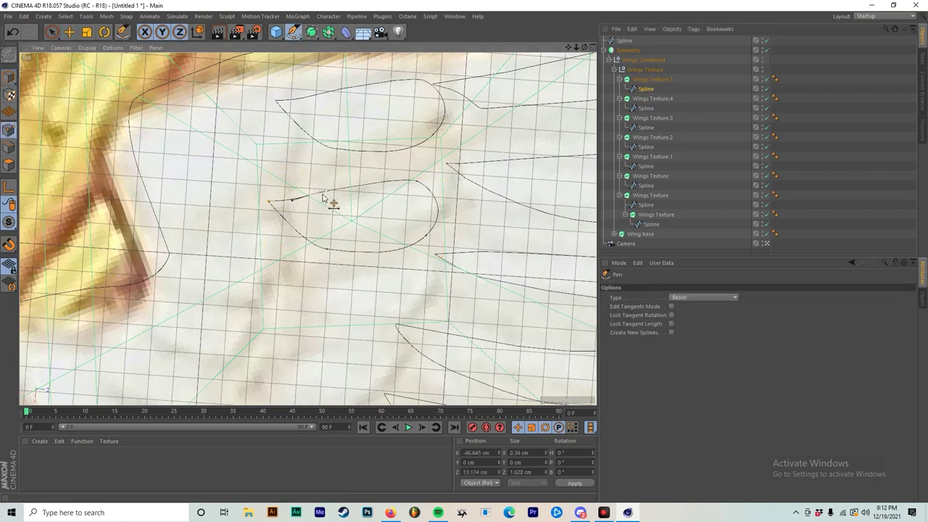
left_click_drag(323, 196, 422, 180)
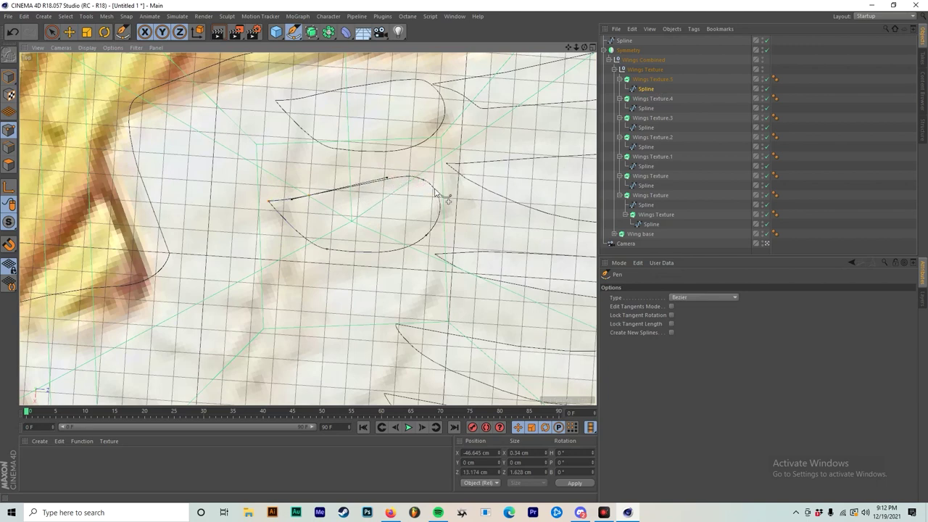
left_click_drag(330, 249, 316, 246)
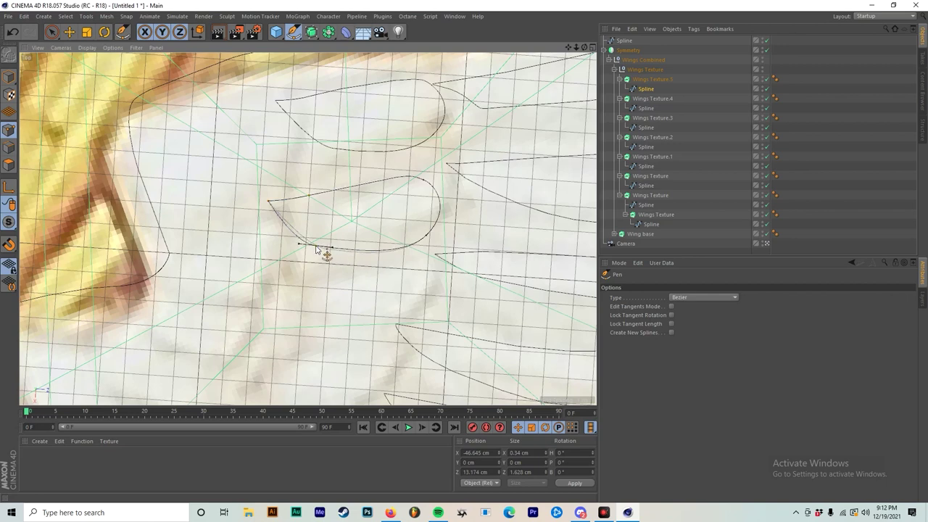
key("ctrl+z")
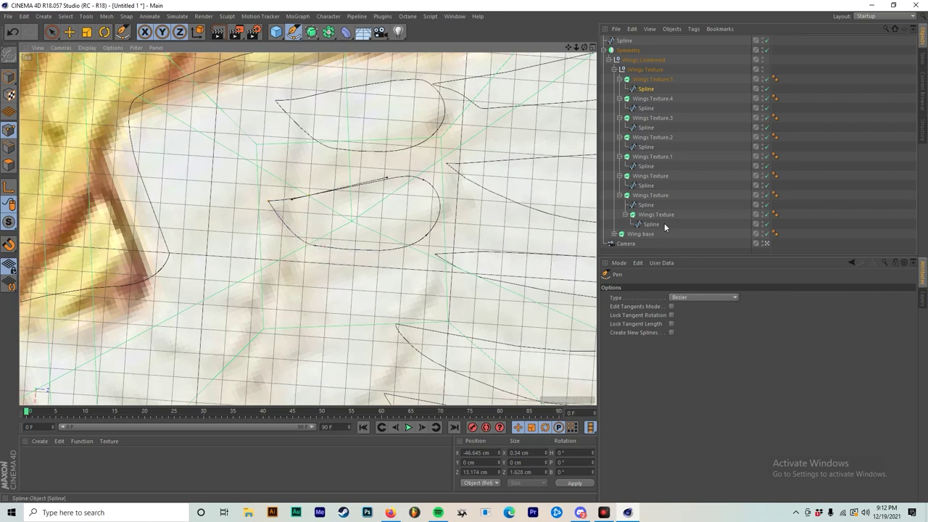
Duplicate the Wings Texture.4 extrude again, placing the copy first in the Wings Texture group.
left_click(652, 97)
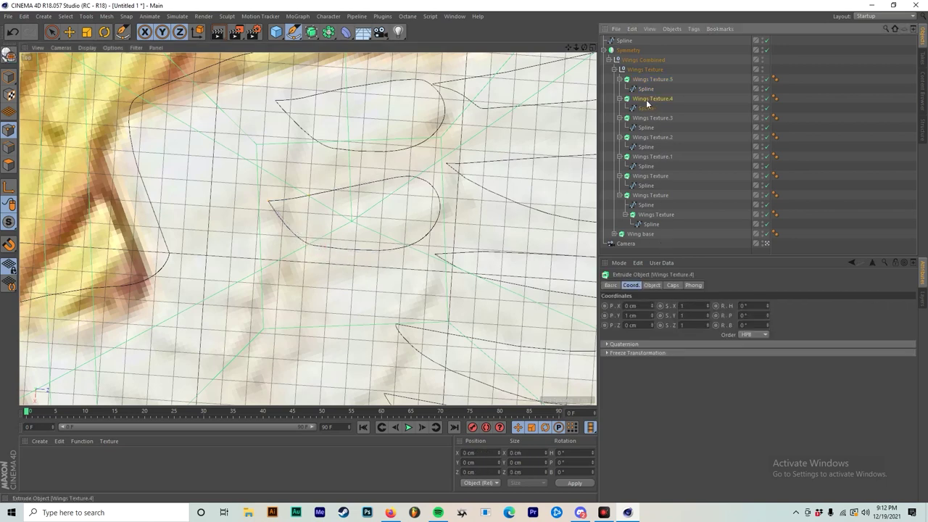
left_click_drag(649, 76, 649, 77, "ctrl")
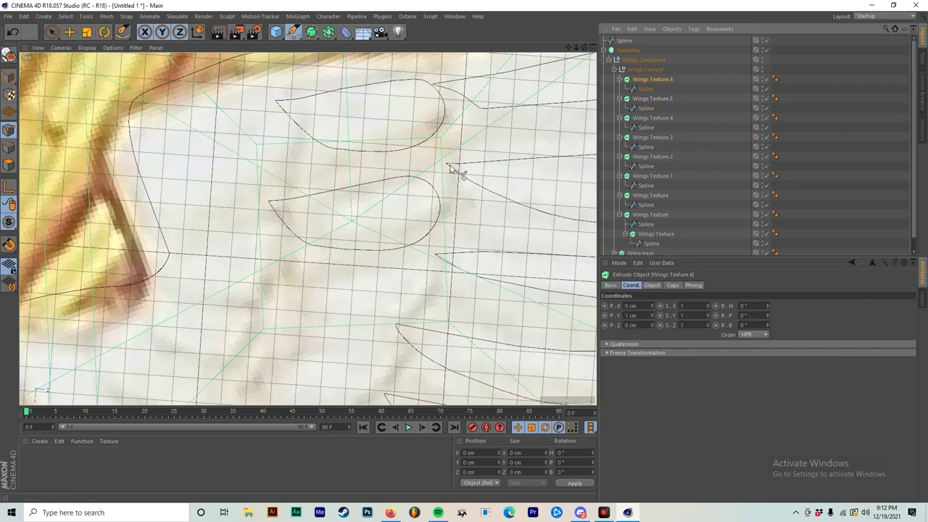
scroll(451, 170, "down", 10)
scroll(392, 276, "up", 5)
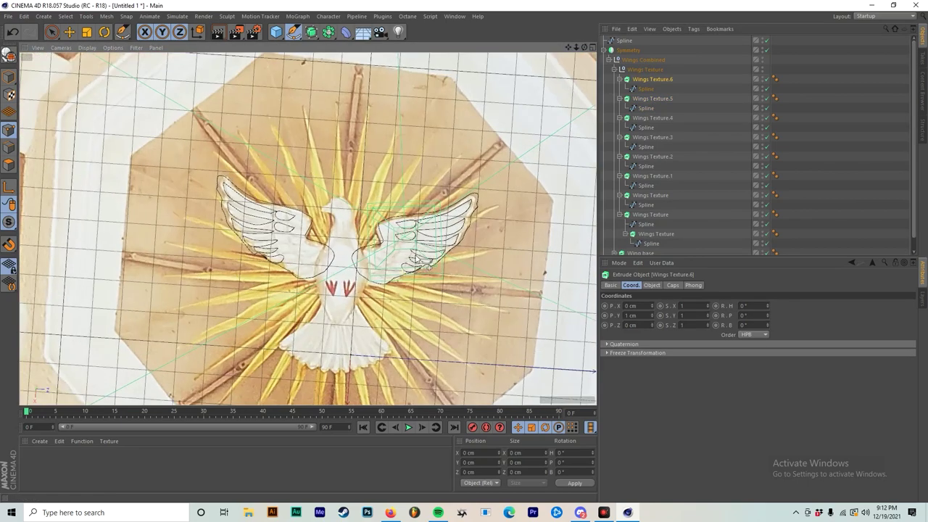
Position the new Wings Texture.6 extrude at 8 cm in X and -2 cm in Z, below the second short feather.
left_click(70, 31)
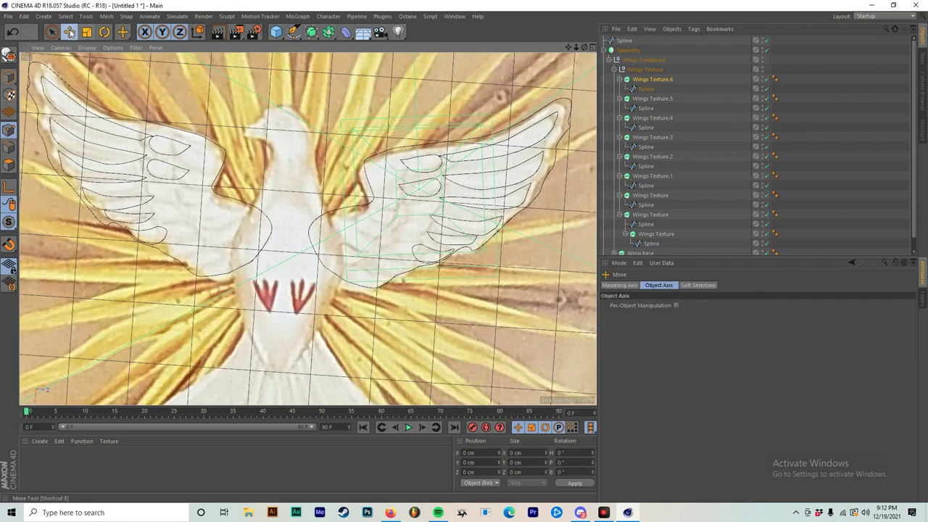
scroll(570, 136, "up", 4)
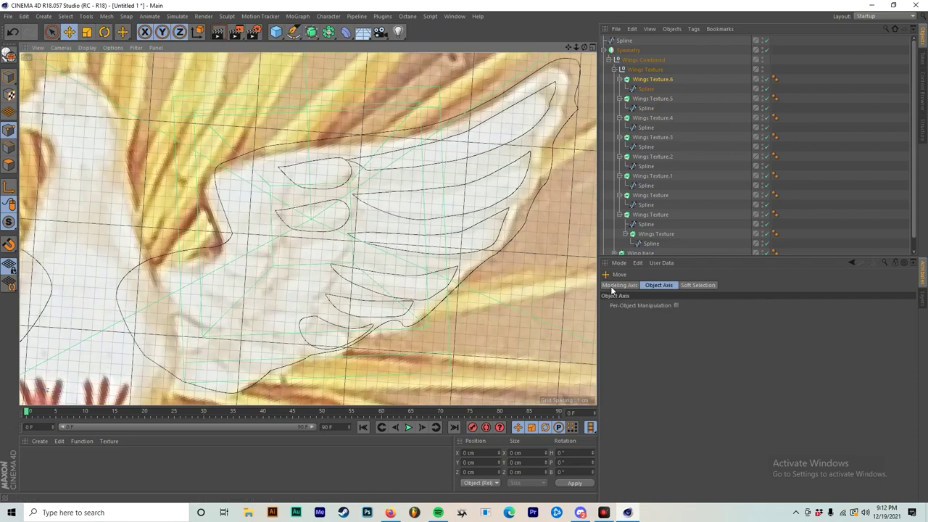
left_click(643, 284)
left_click(652, 80)
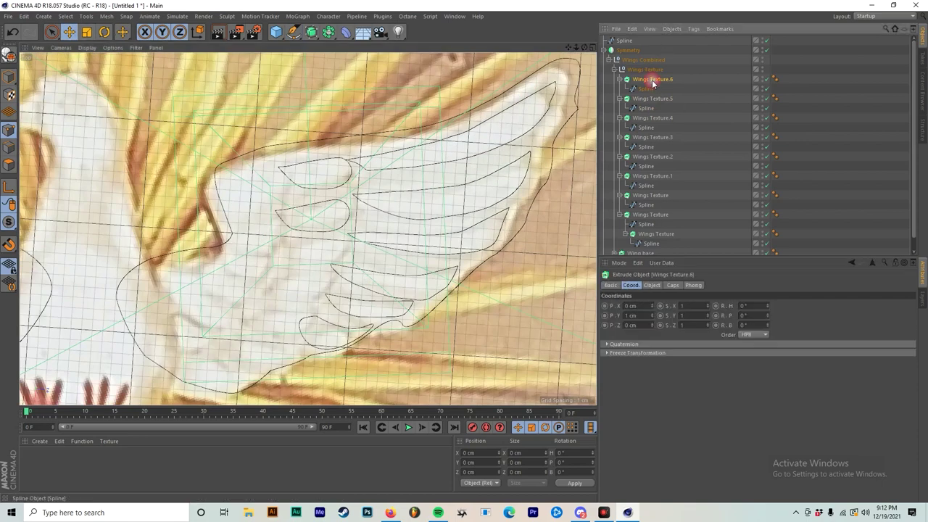
mouse_move(652, 308)
left_mouse_down()
mouse_move(652, 290)
mouse_move(652, 303)
left_mouse_up()
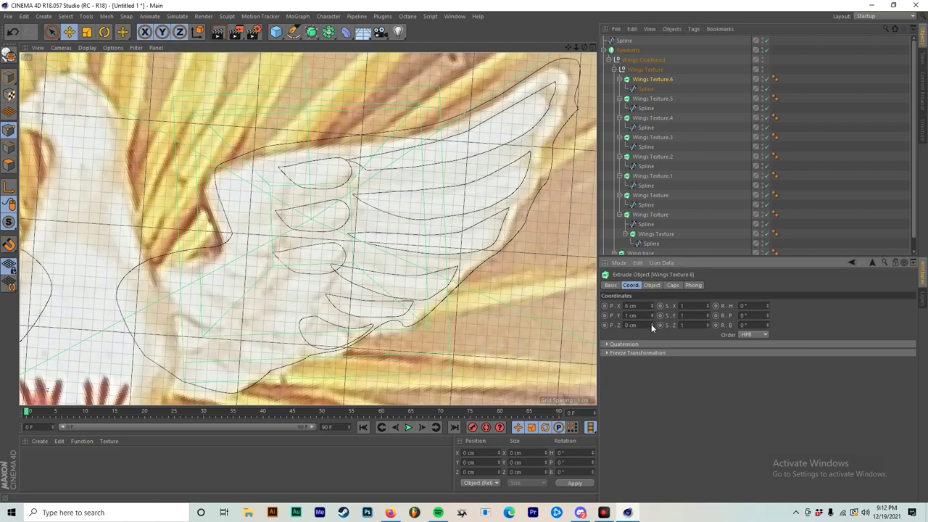
left_click_drag(651, 325, 651, 338)
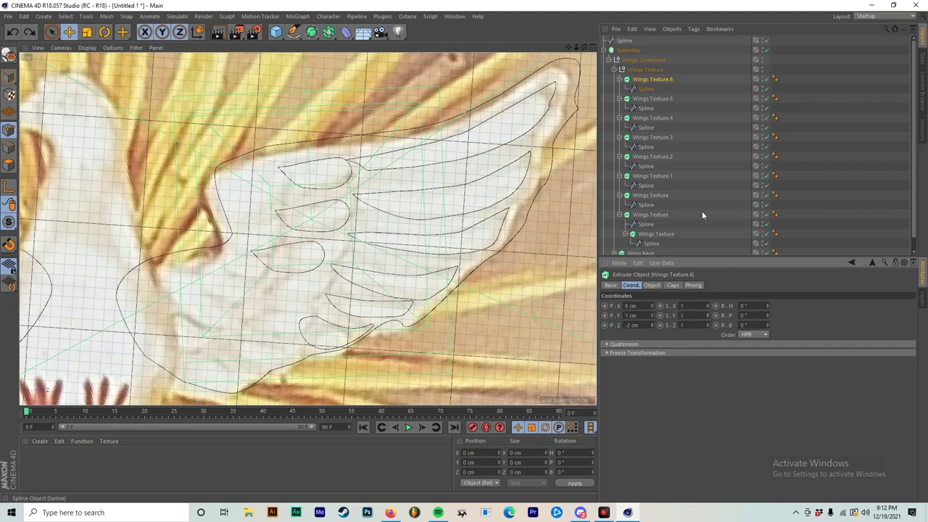
Set the Wings Texture.6 spline's Y scale to 1.56 and adjust the spline point on the third short feather's upper edge.
left_click(646, 89)
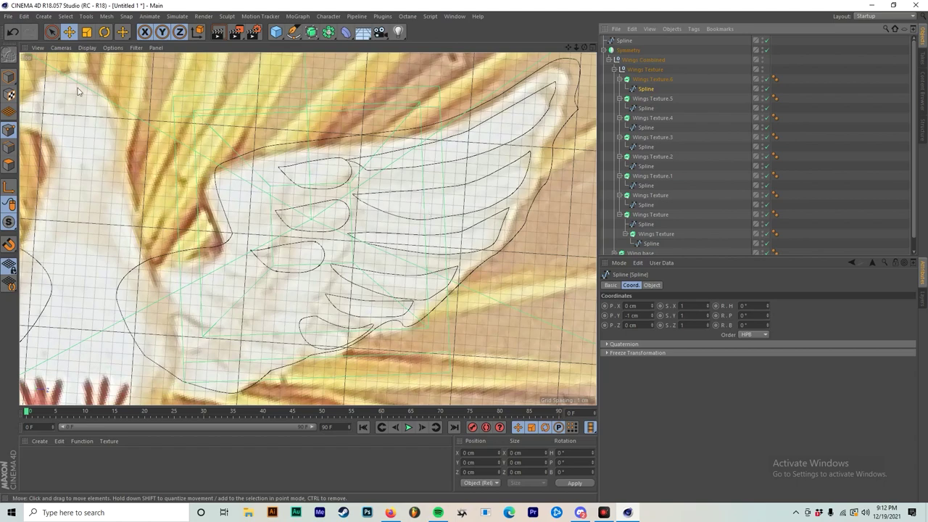
key("s")
scroll(256, 194, "down", 8)
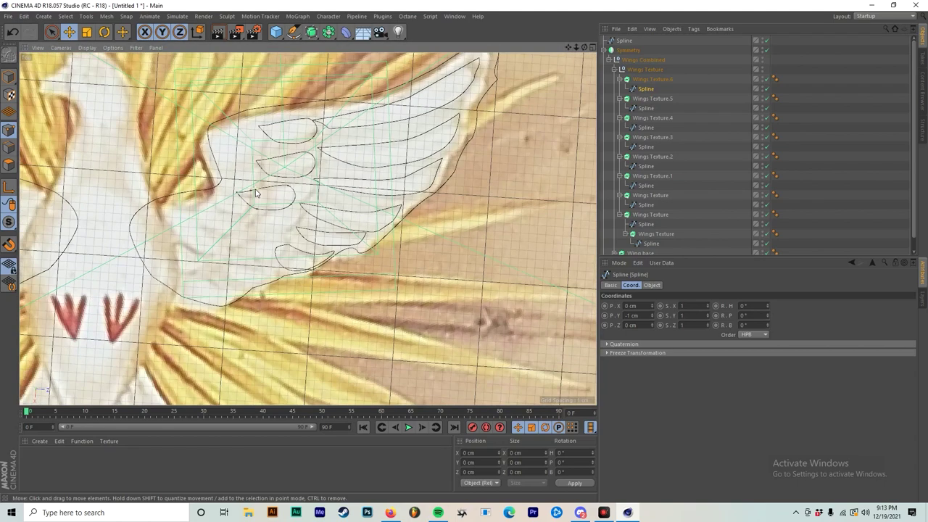
scroll(256, 190, "up", 3)
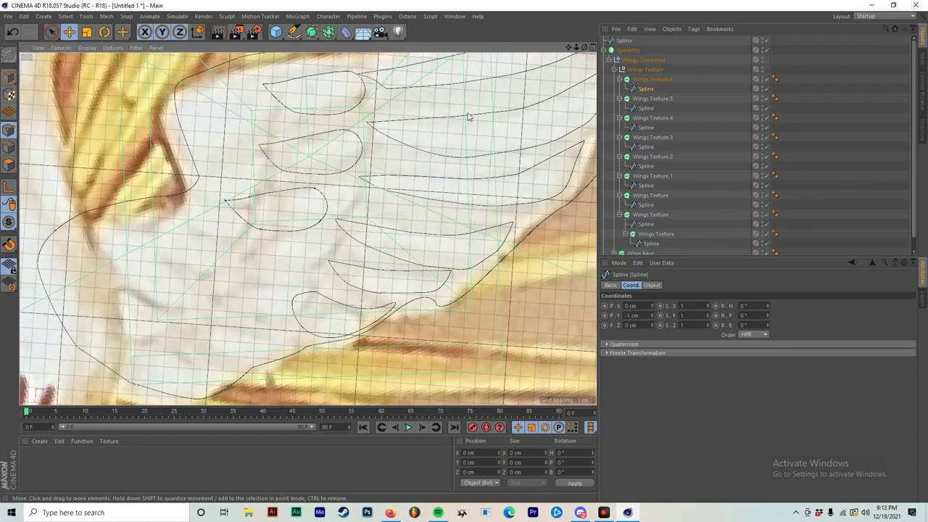
left_click(708, 317)
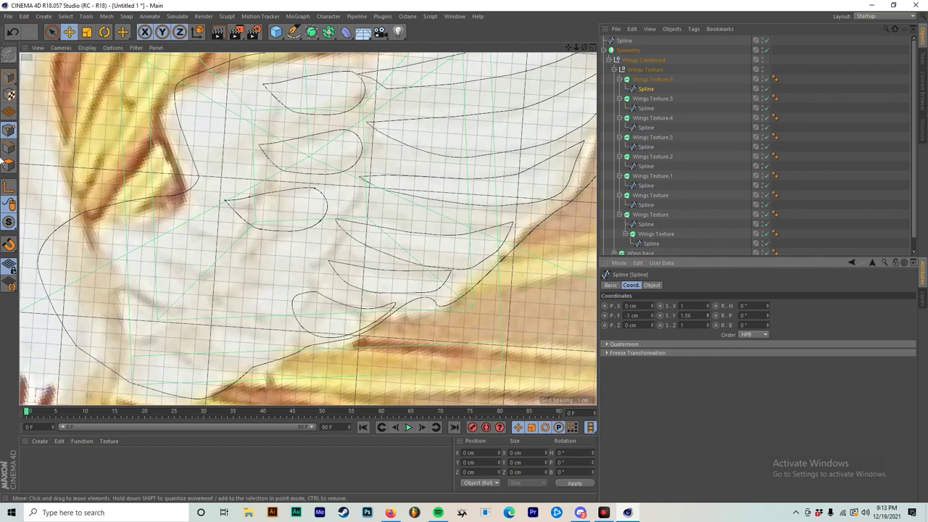
scroll(186, 192, "up", 2)
left_click(274, 206)
left_click_drag(274, 206, 300, 208)
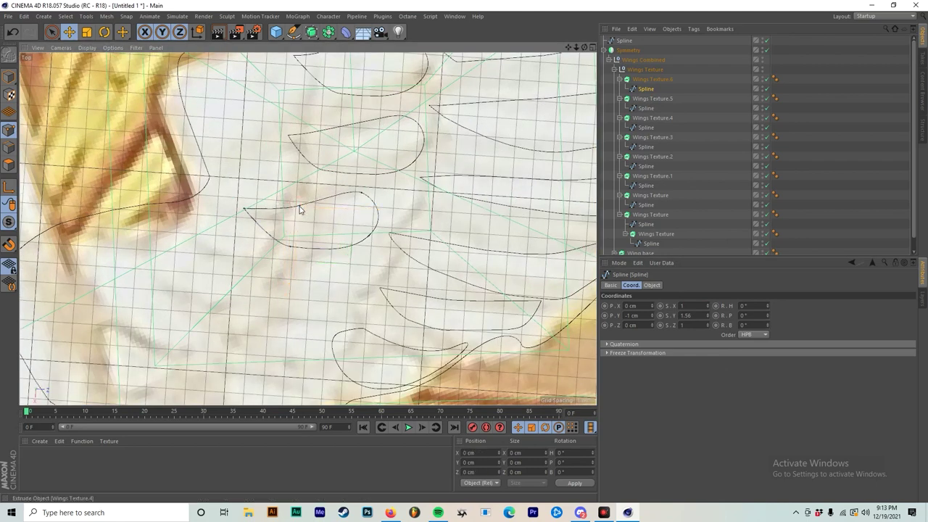
Duplicate the Wings Texture.5 extrude first in the Wings Texture group and position the copy at 8 cm in X and -3 cm in Z.
left_click(656, 97)
left_click_drag(659, 75, 660, 74, "ctrl")
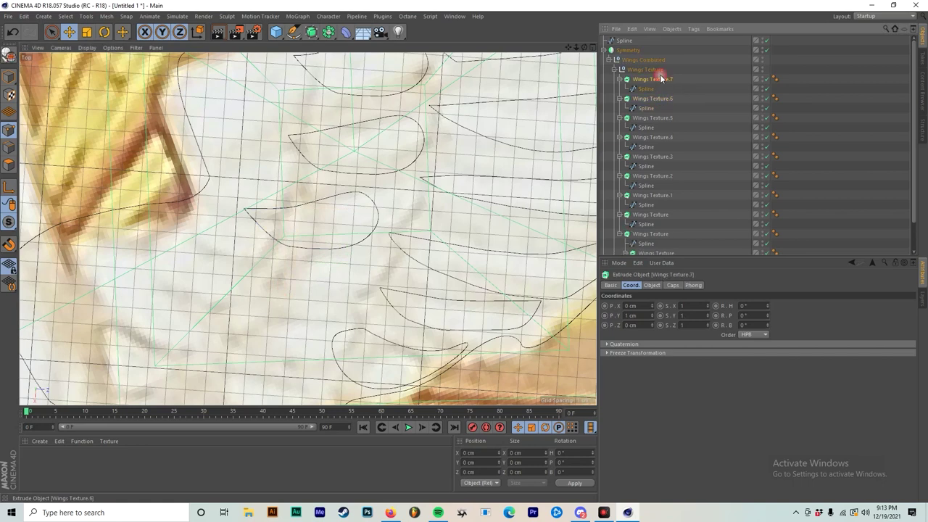
left_click_drag(652, 314, 651, 320)
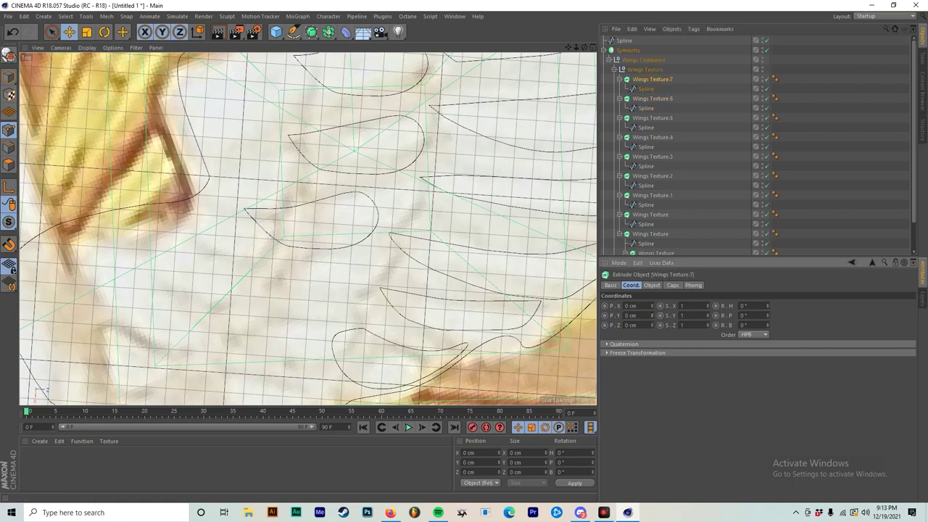
key("ctrl+z")
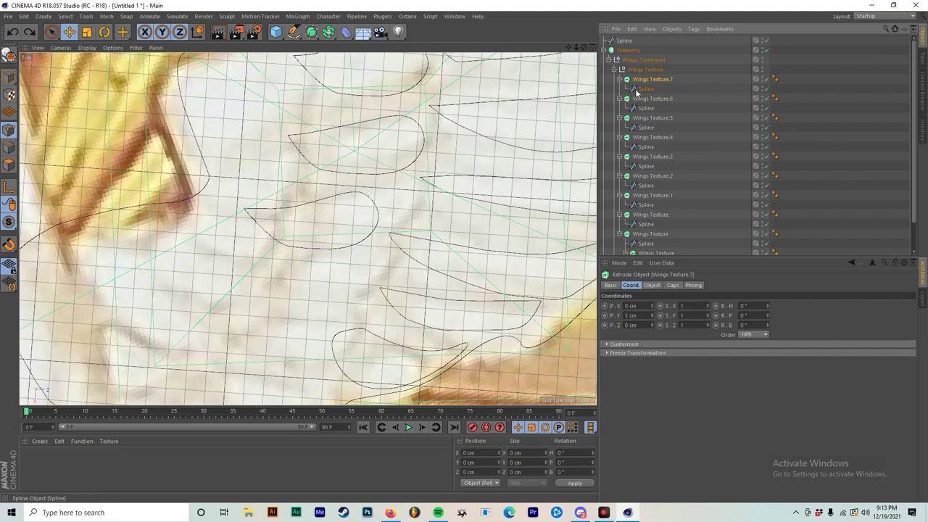
scroll(391, 170, "down", 3)
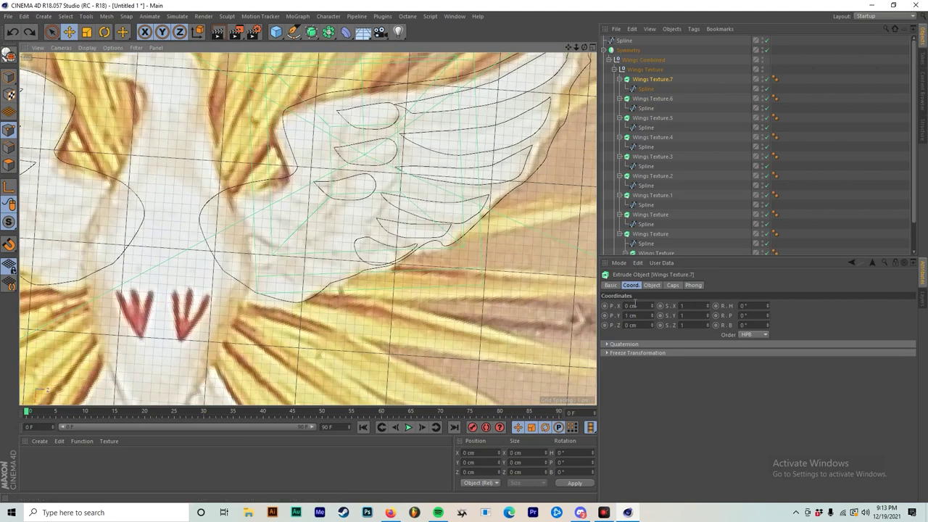
left_click_drag(652, 306, 652, 327)
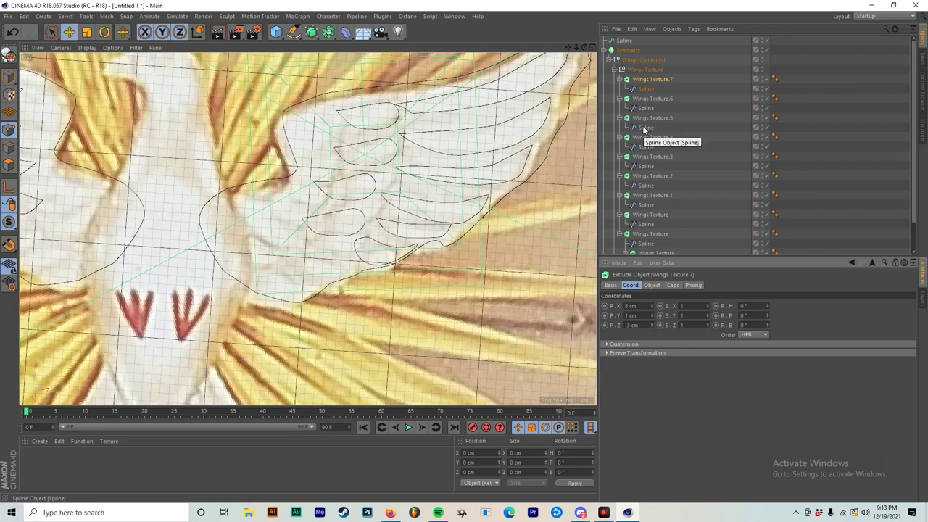
Duplicate the Wings Texture.6 extrude first in the group and position the copy at 16 cm in X and -4 cm in Z, below the fourth short feather.
scroll(409, 170, "down", 3)
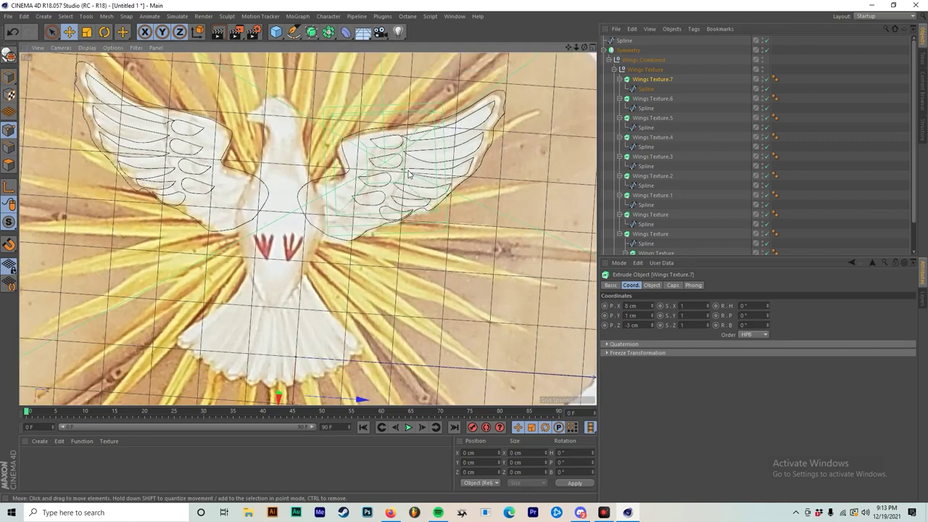
scroll(424, 164, "up", 5)
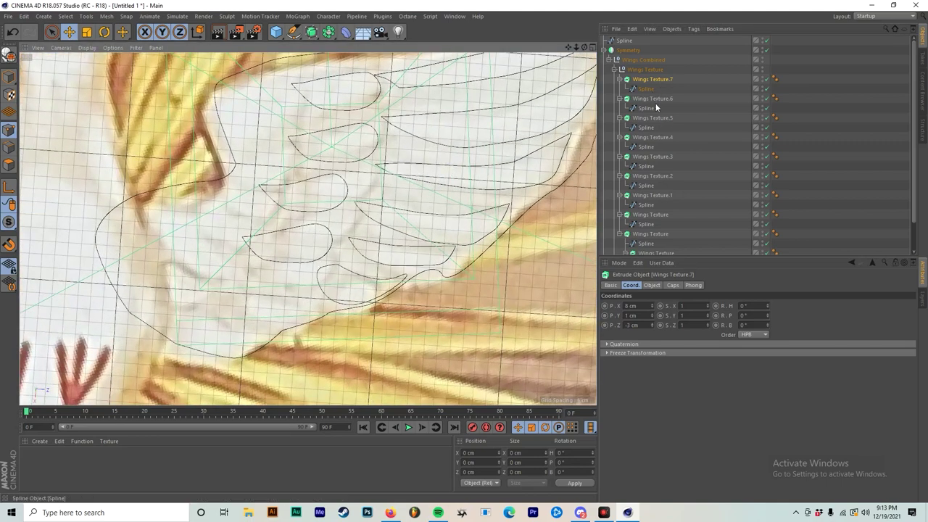
left_click(646, 101)
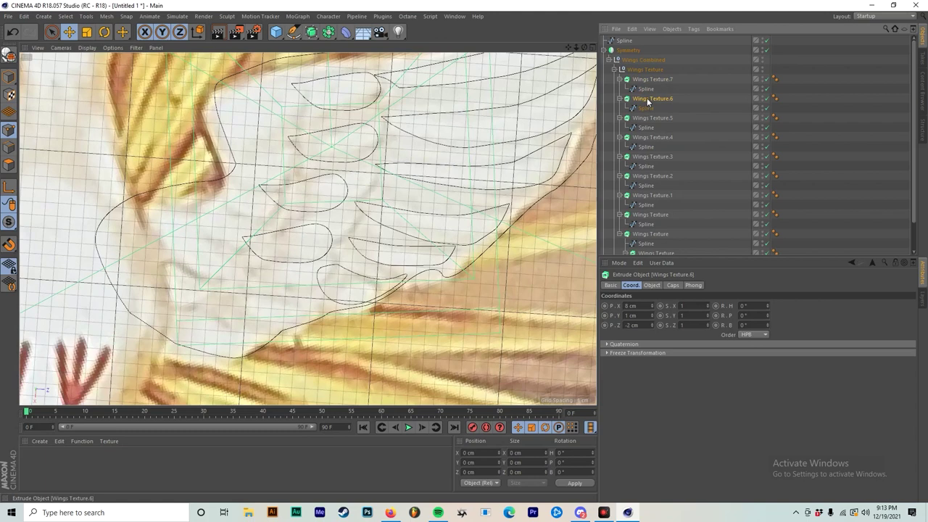
left_click_drag(651, 85, 652, 79, "ctrl")
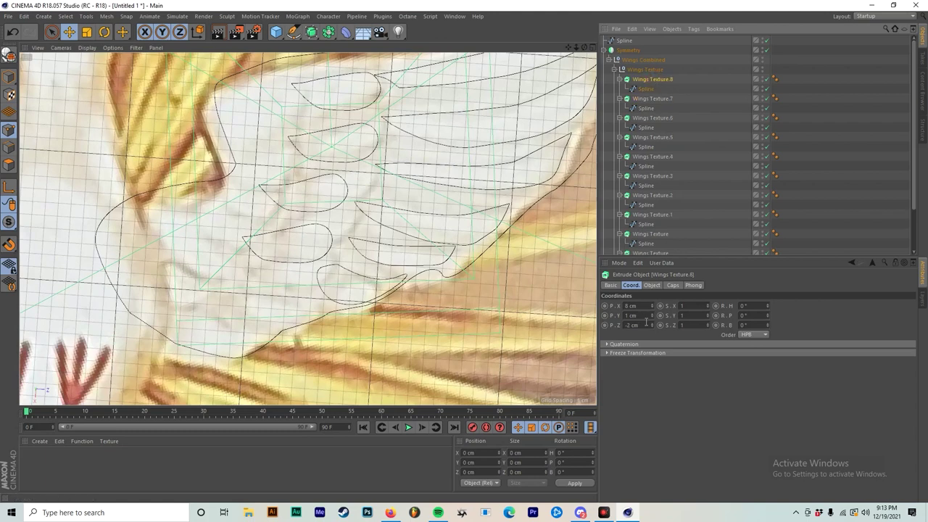
left_click_drag(651, 326, 653, 308)
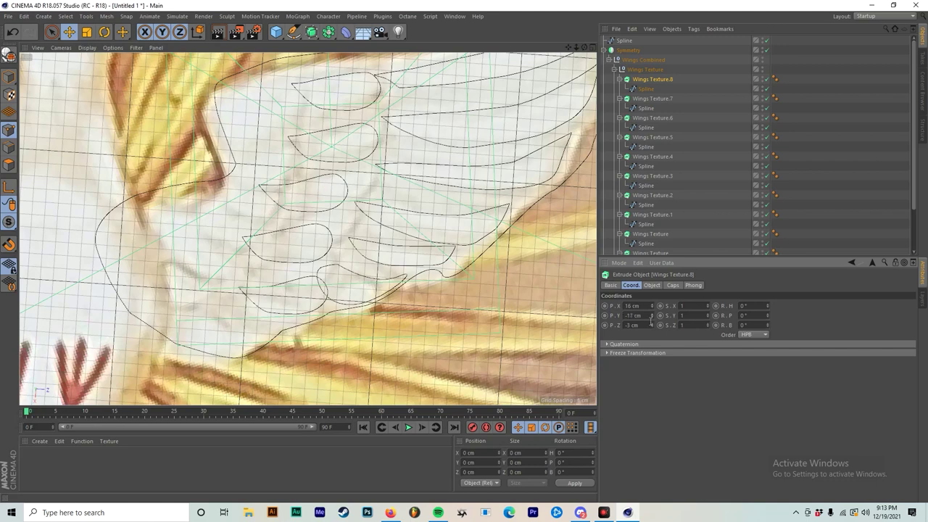
key("ctrl+z")
left_click_drag(652, 325, 653, 327)
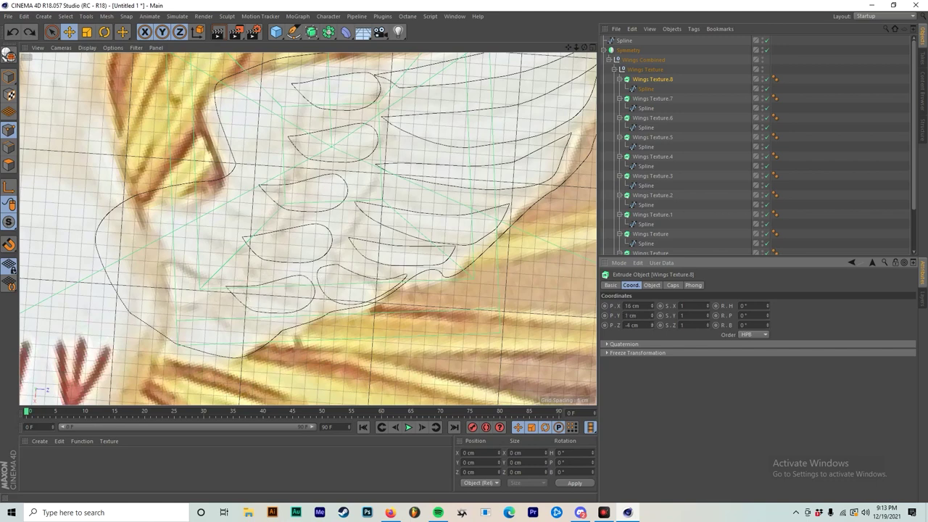
left_click(647, 98)
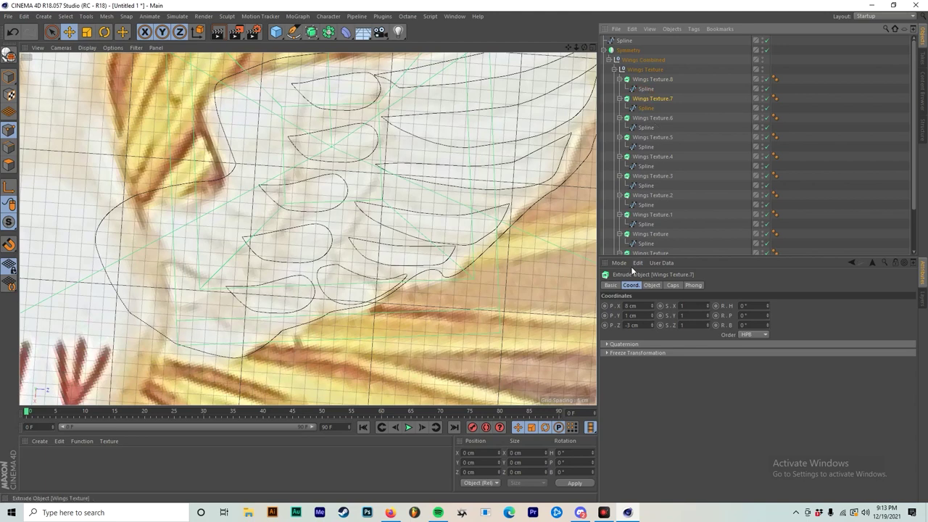
left_click(653, 117)
left_click(653, 138)
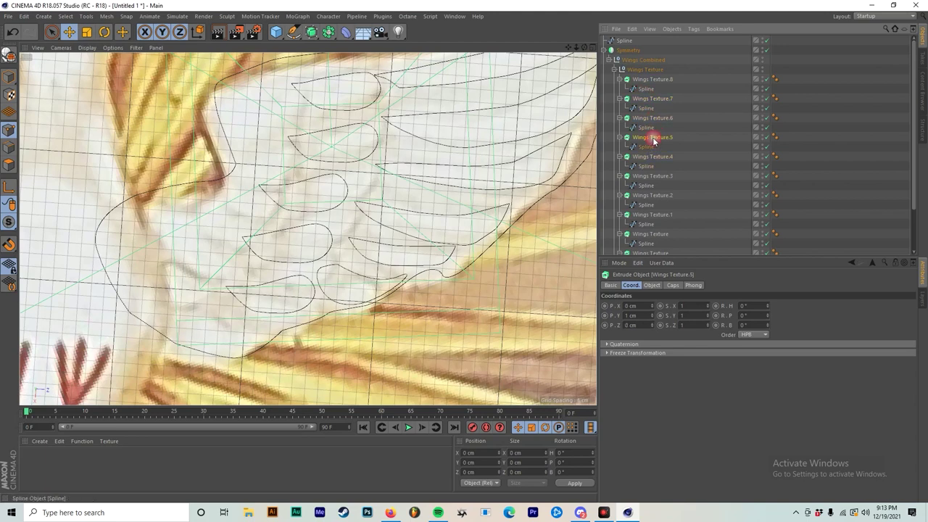
Reshape the upper edge of the fifth short feather by moving the spline points of Wings Texture.8.
scroll(290, 225, "down", 3)
scroll(288, 312, "up", 5)
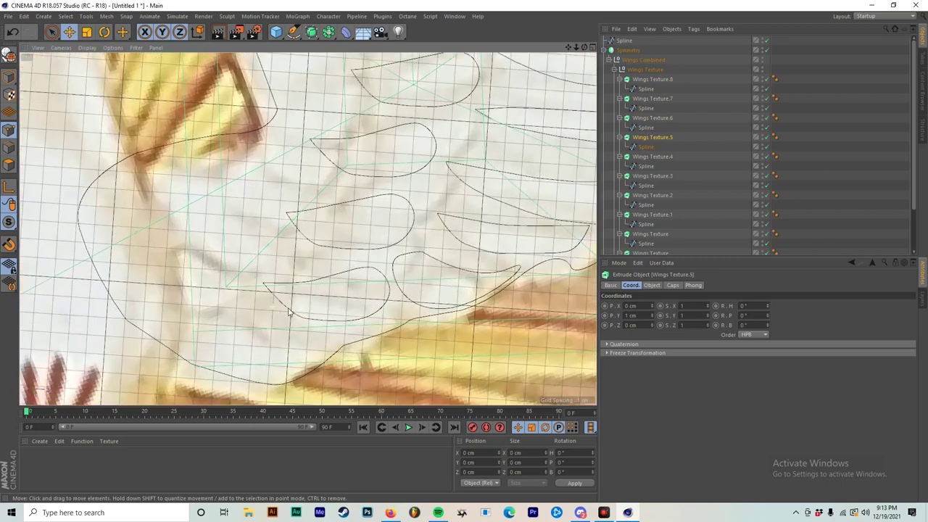
scroll(289, 311, "up", 2)
left_click(647, 91)
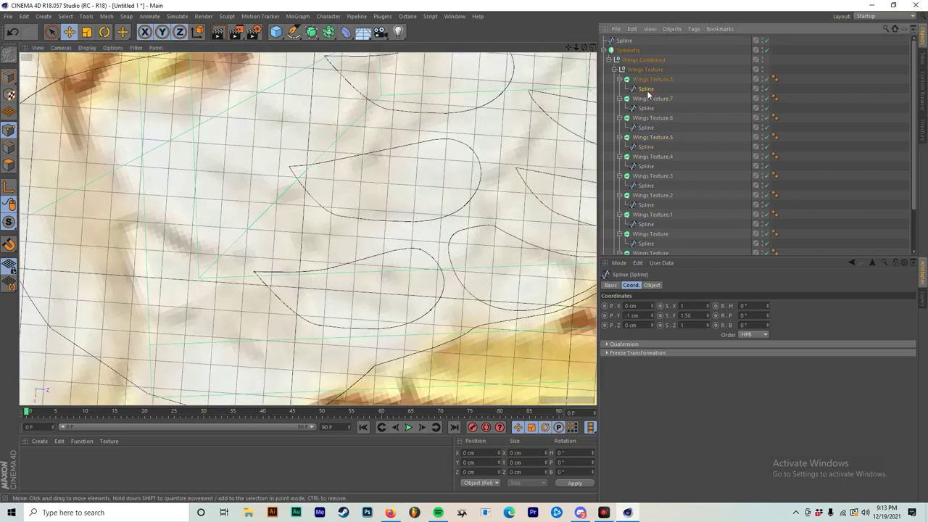
scroll(332, 266, "up", 2)
left_click(325, 262)
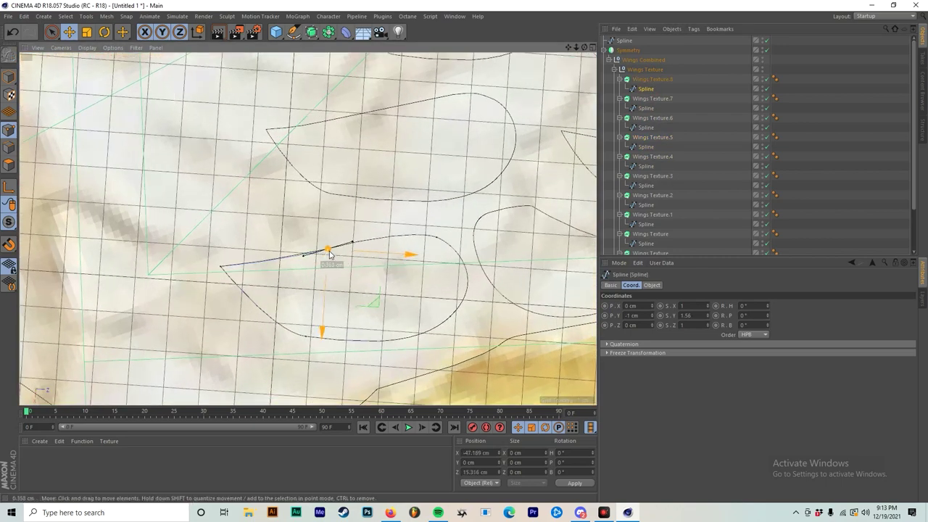
left_click(438, 239)
left_click_drag(438, 239, 440, 251)
Move the two lower-edge spline points of the fifth short feather outward, away from its pointed tip.
left_click(439, 329)
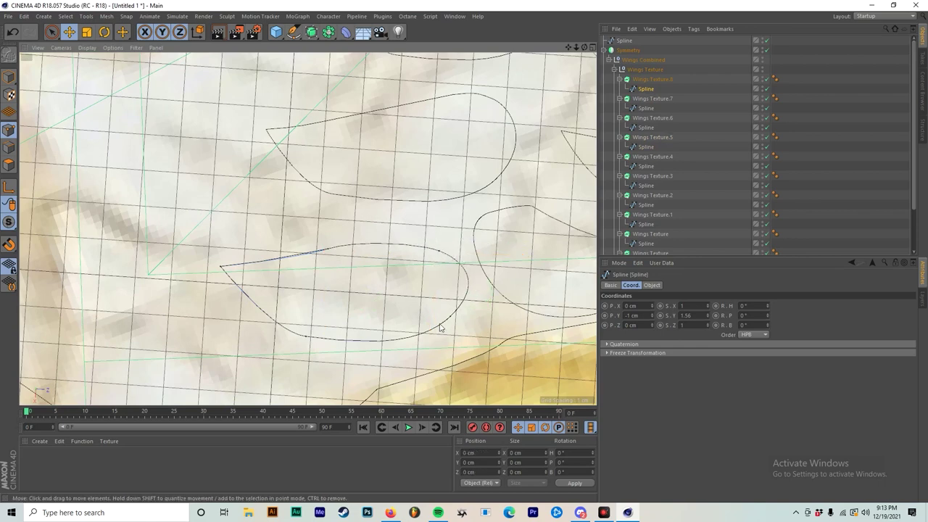
left_click_drag(450, 321, 461, 321)
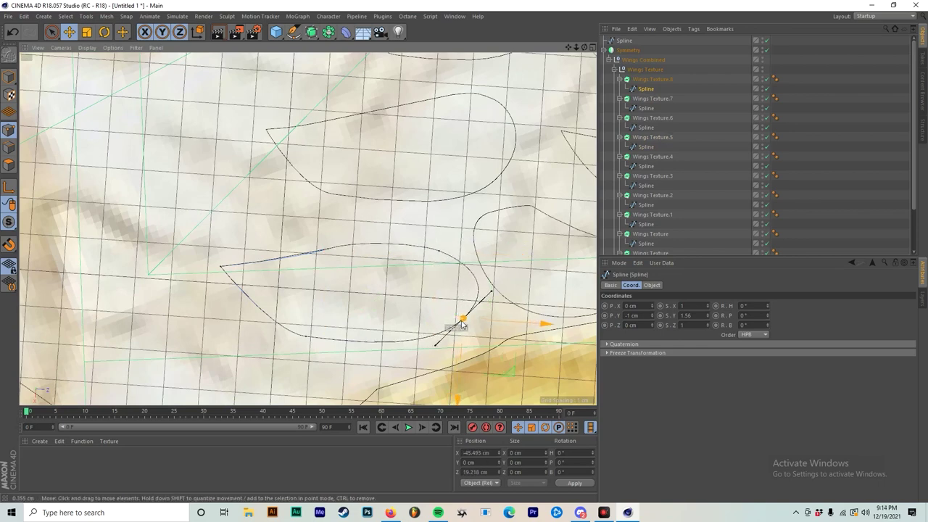
left_click(461, 322)
left_click_drag(303, 336, 321, 338)
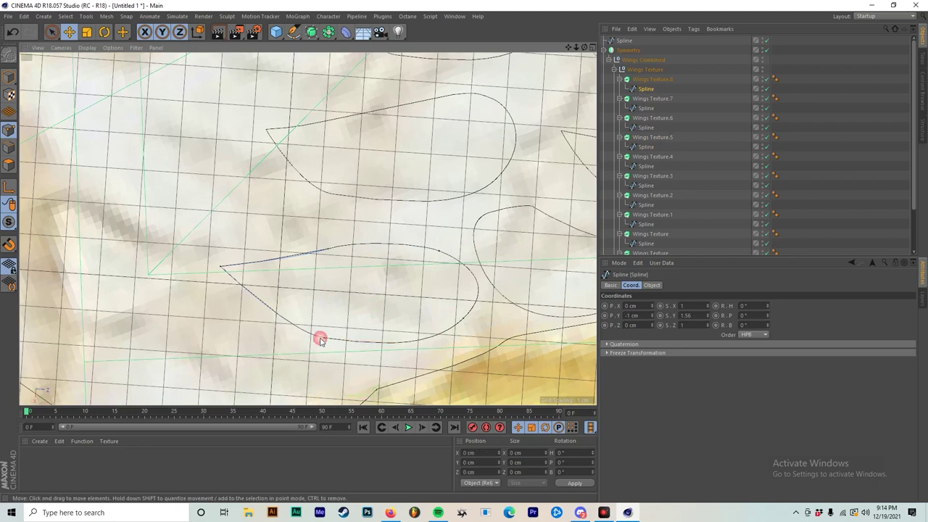
Pull the pointed tip of the Wings Texture.8 feather spline inward and slightly upward to shorten the feather.
left_click_drag(222, 273, 259, 249)
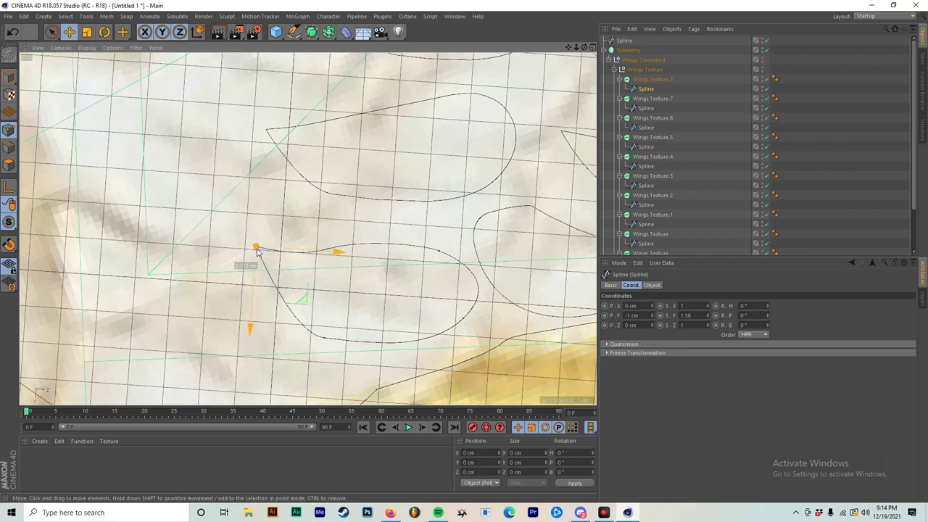
left_click(250, 241)
Reshape the Wings Texture.7 feather spline by shifting its tip and lower edge upward and pulling its rounded end inward.
left_click(648, 108)
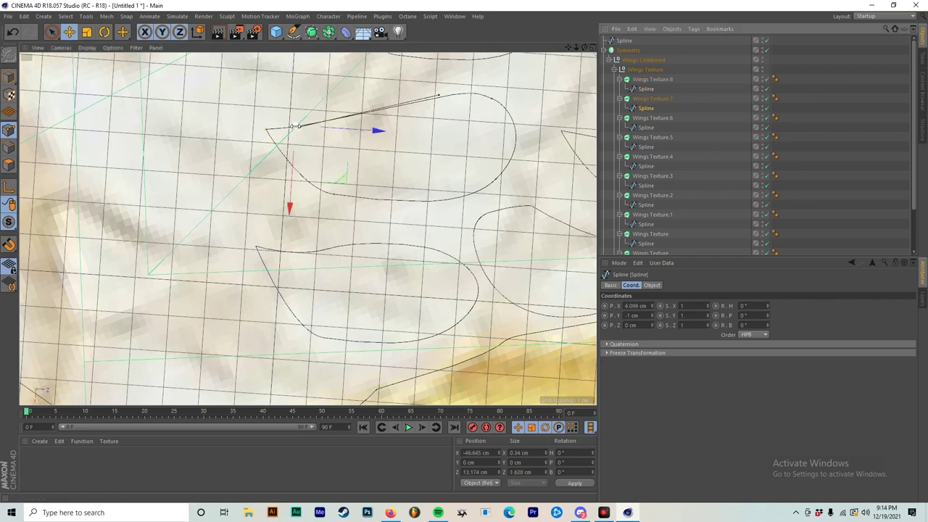
left_click_drag(266, 134, 254, 115)
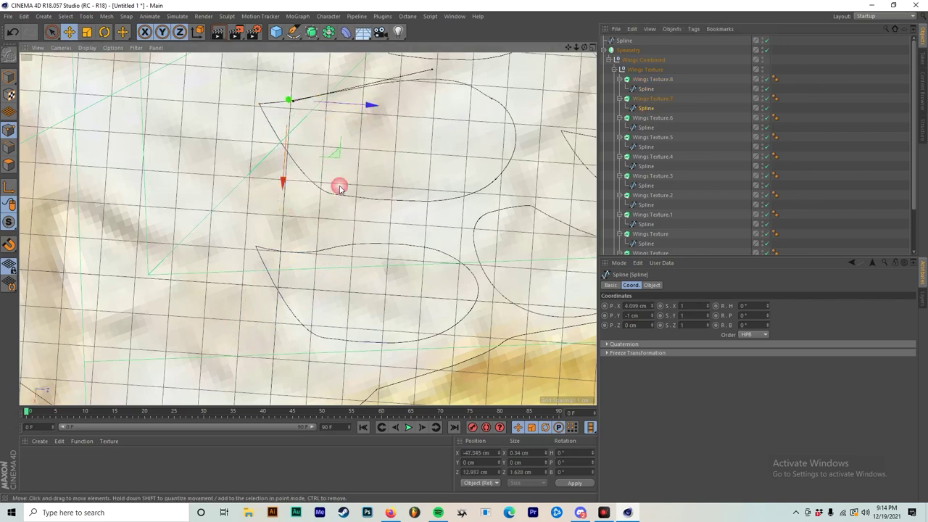
left_click(339, 195)
left_click_drag(330, 247, 333, 230)
left_click(495, 181)
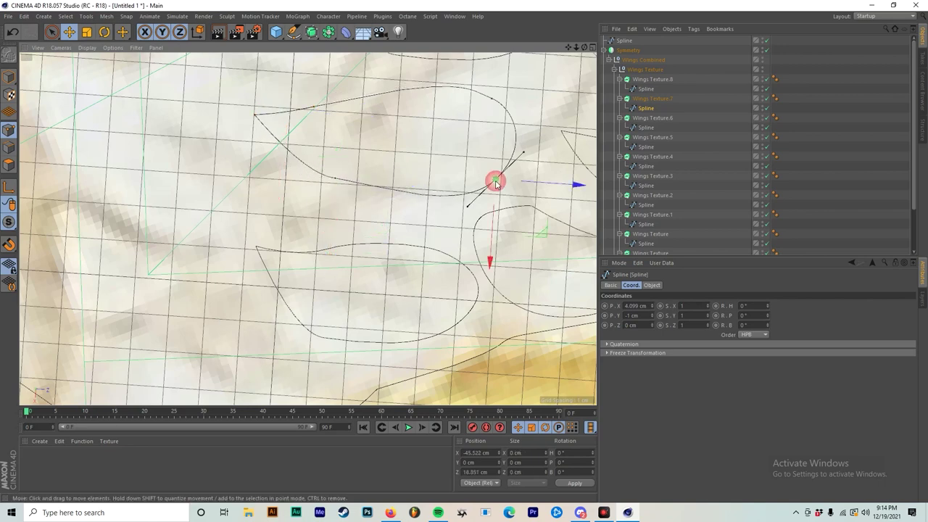
left_click_drag(541, 190, 523, 189)
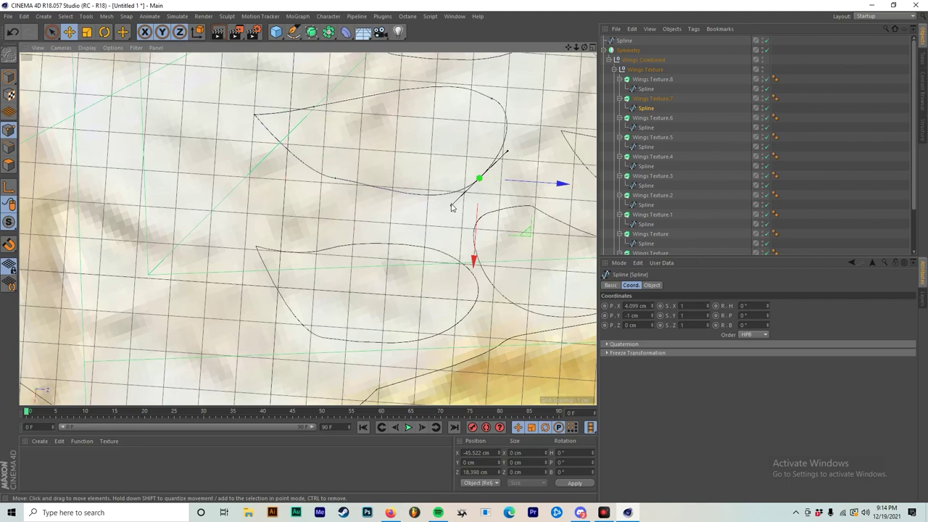
left_click_drag(450, 204, 442, 196)
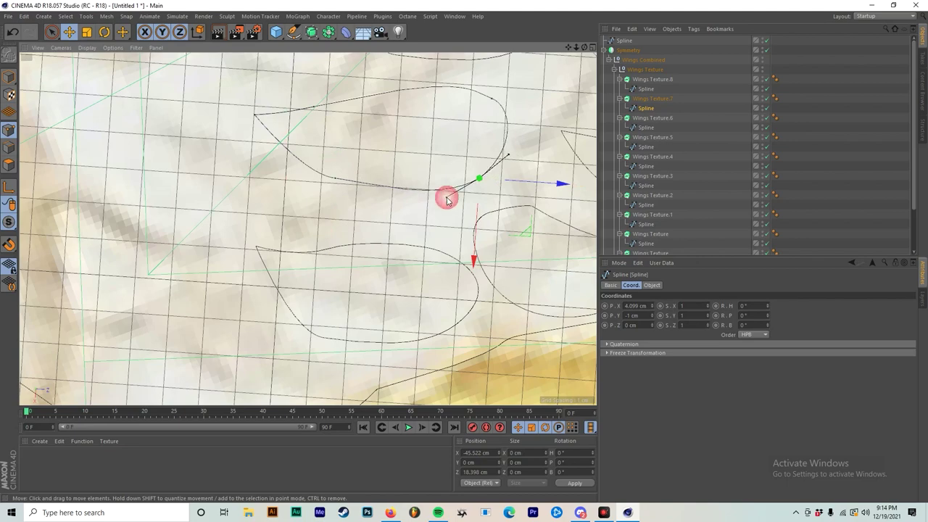
Reshape the Wings Texture.6 feather spline by extending its tip outward and adjusting its upper edge, lower edge and rounded end.
scroll(435, 199, "up", 5)
scroll(418, 201, "up", 3)
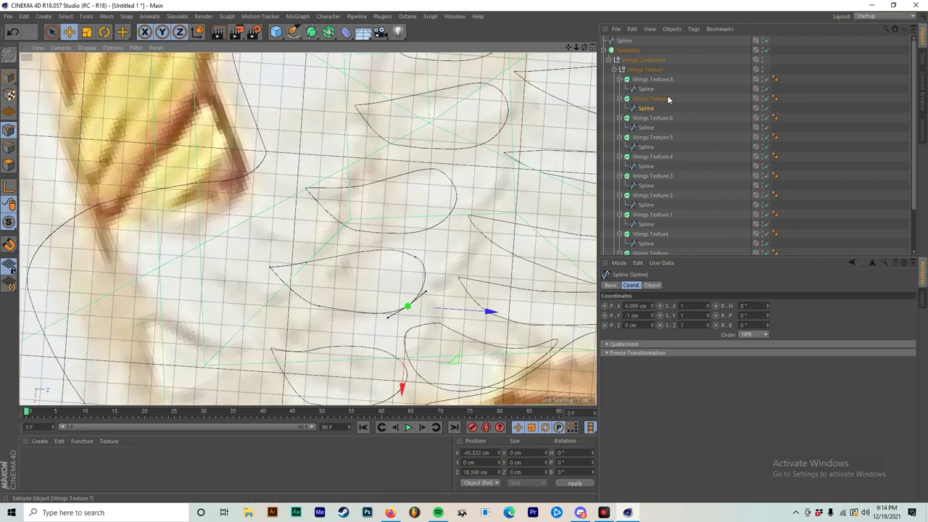
left_click(645, 89)
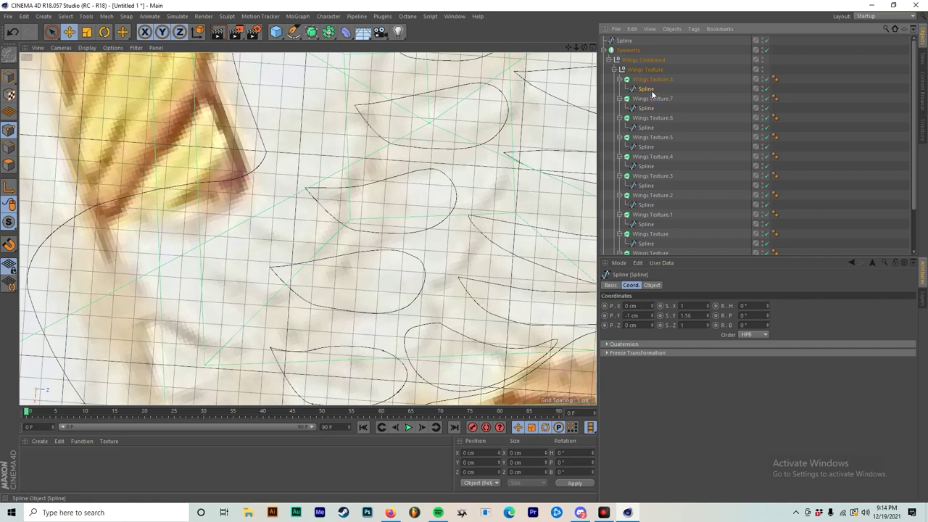
left_click(645, 128)
left_click(305, 188)
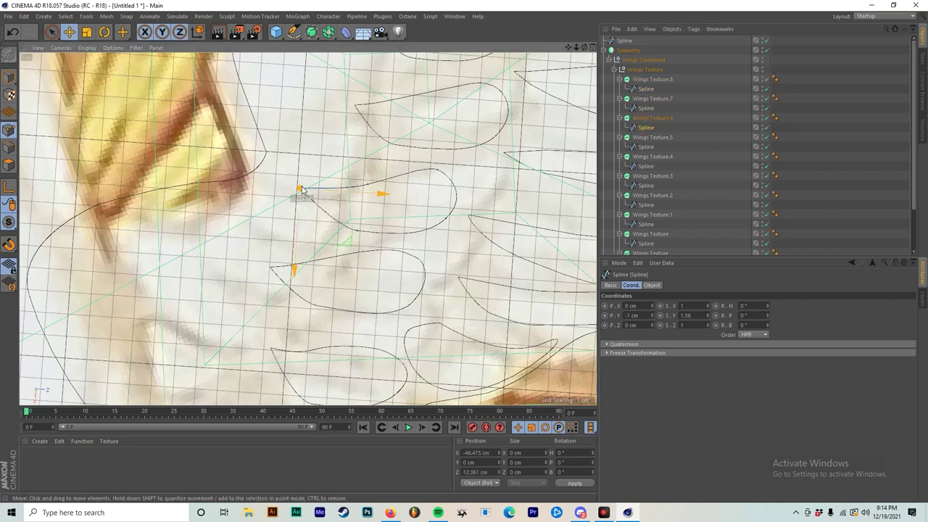
left_click_drag(288, 178, 287, 176)
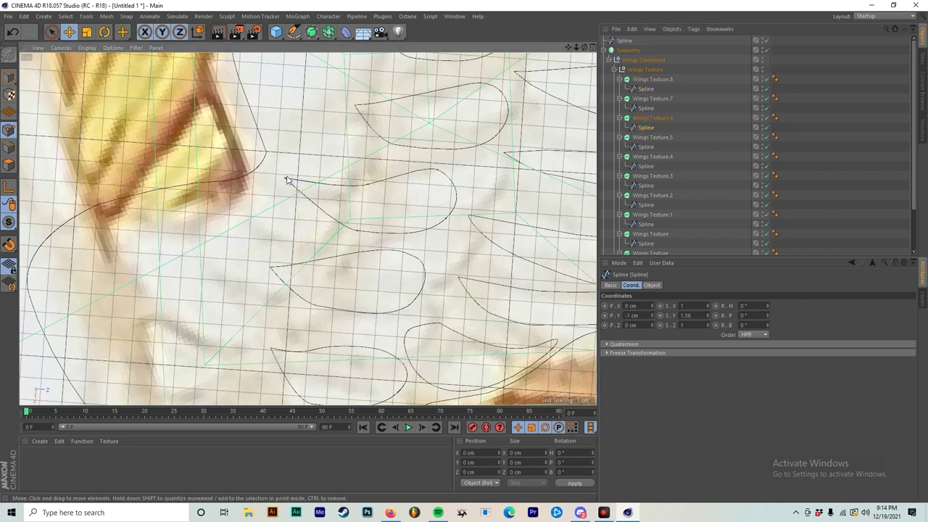
left_click_drag(368, 185, 365, 182)
left_click(364, 235)
left_click_drag(360, 232, 357, 227)
left_click_drag(443, 222, 447, 223)
mouse_move(437, 178)
left_mouse_down()
mouse_move(450, 173)
mouse_move(436, 175)
mouse_move(453, 181)
mouse_move(434, 184)
left_mouse_up()
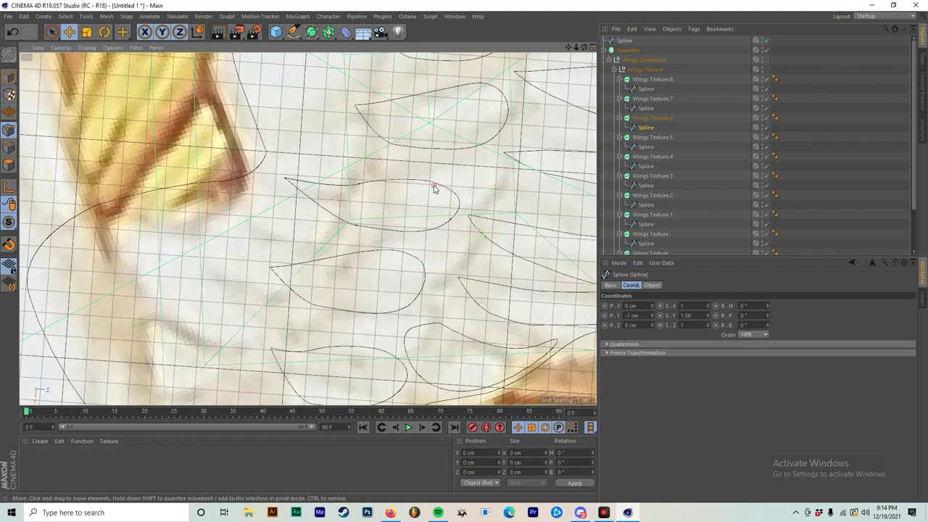
Refine the upper edge of the Wings Texture.6 feather spline by nudging the point between its tip and rounded end.
scroll(485, 180, "down", 4)
scroll(480, 179, "up", 5)
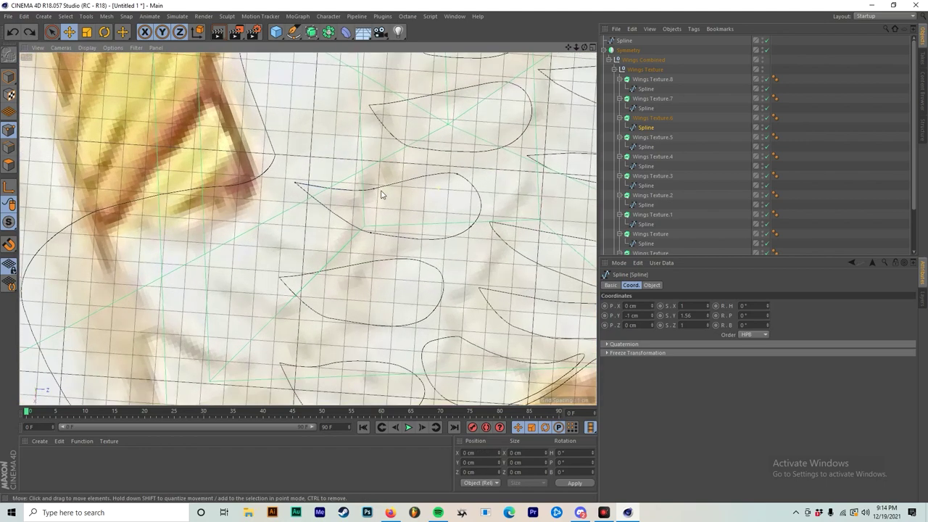
left_click_drag(374, 190, 384, 190)
left_click(381, 185)
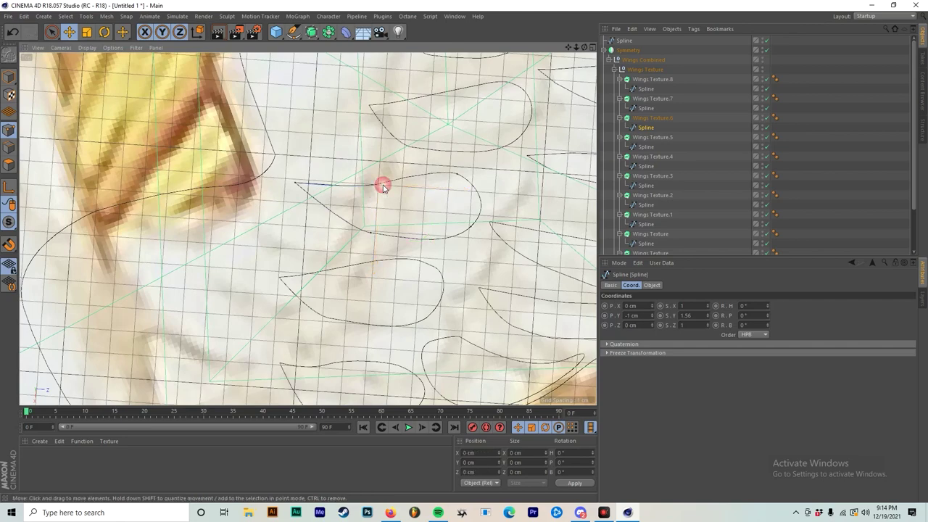
Examine the feather outlines and the wing's inner area against the dove reference drawing.
scroll(381, 184, "down", 4)
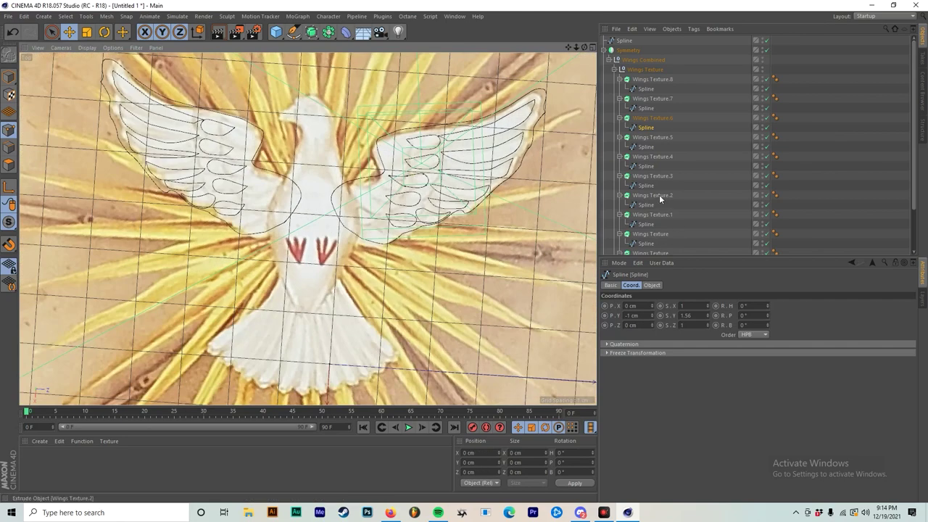
scroll(340, 241, "up", 5)
scroll(463, 240, "up", 5)
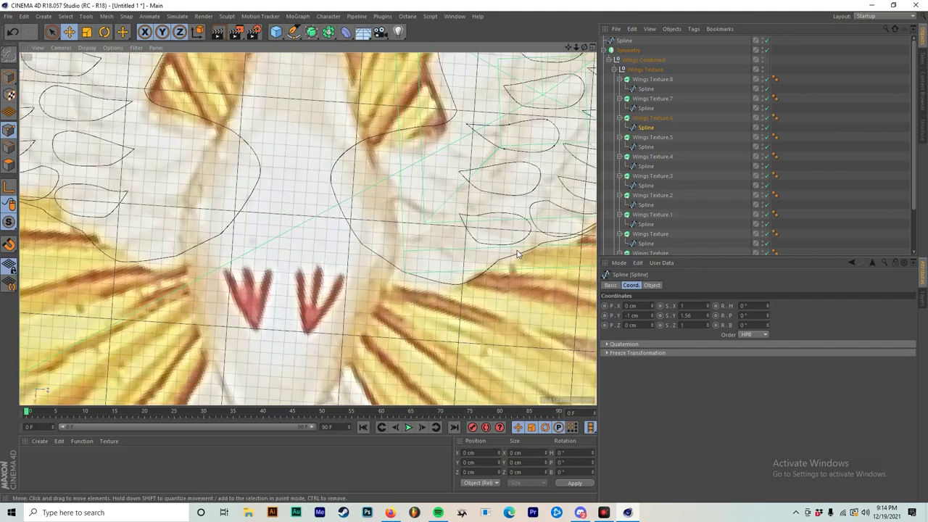
scroll(464, 239, "up", 1)
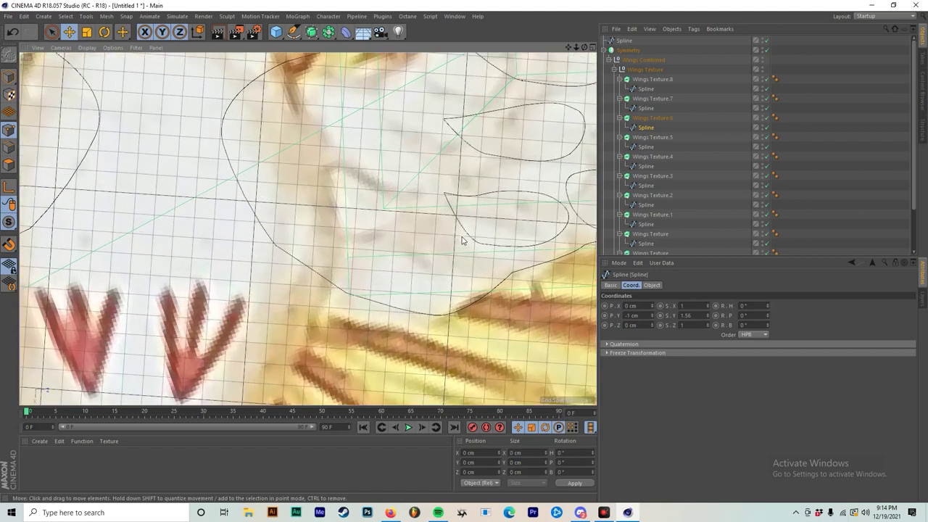
middle_click_drag(437, 252, 396, 292, "alt")
scroll(396, 291, "down", 3)
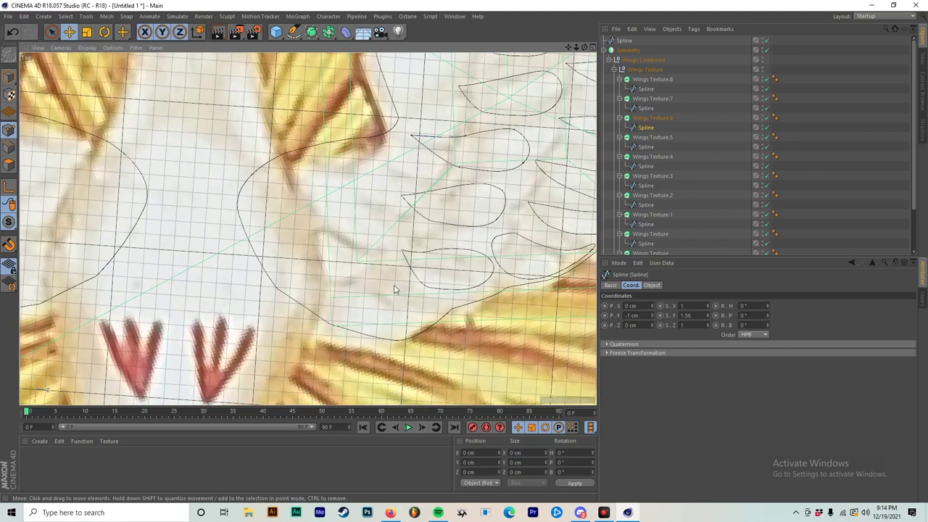
scroll(394, 286, "down", 1)
scroll(371, 320, "down", 4)
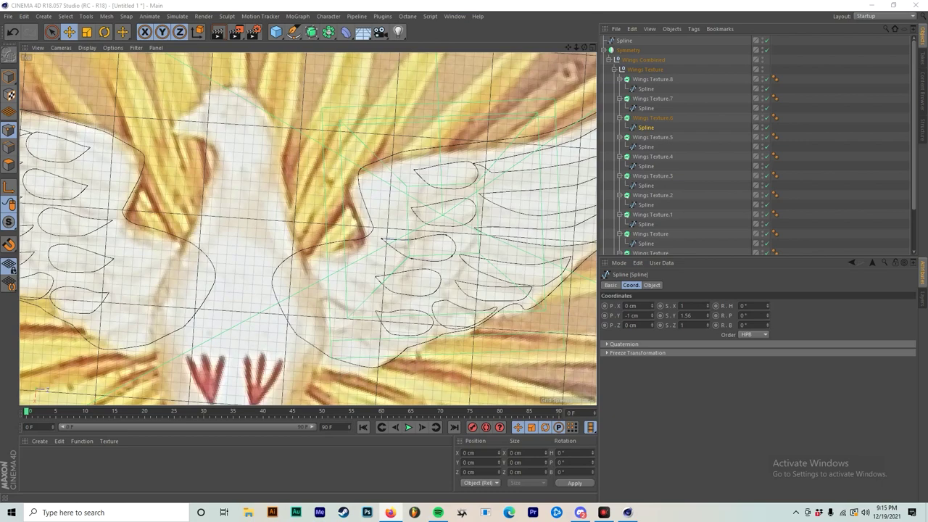
Switch to Firefox, preview the hand-painted dove wings and spread-wing white dove image results for reference, and return to Cinema 4D.
left_click_drag(927, 80, 837, 51)
scroll(777, 189, "down", 3)
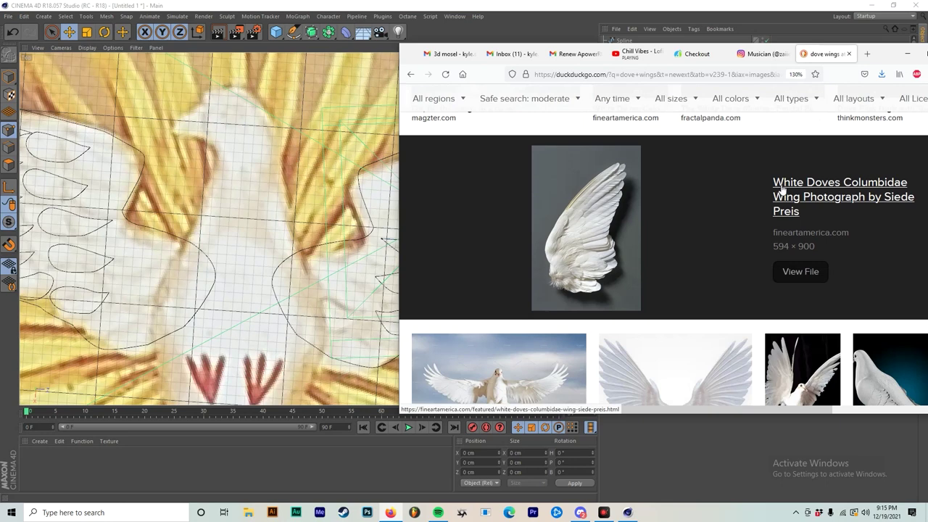
mouse_move(883, 54)
left_mouse_down()
mouse_move(927, 45)
mouse_move(883, 62)
left_mouse_up()
scroll(688, 218, "down", 3)
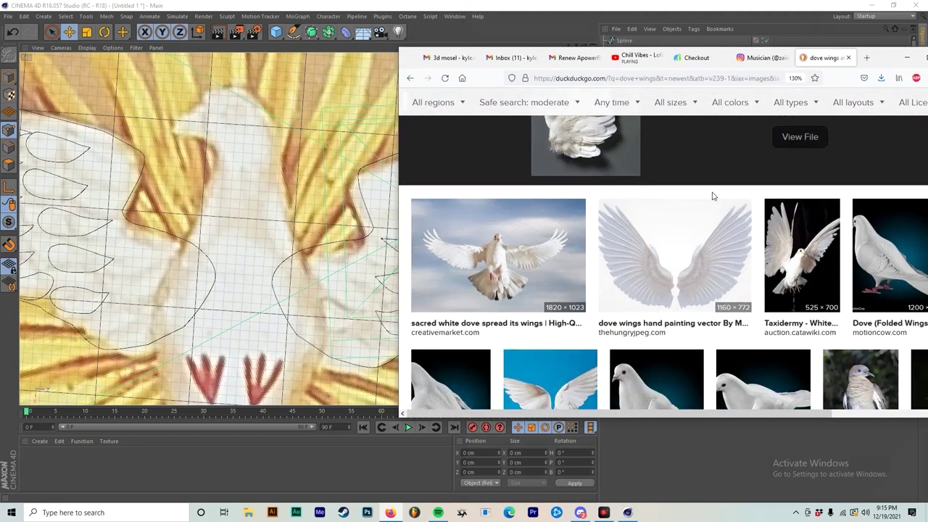
left_click(688, 252)
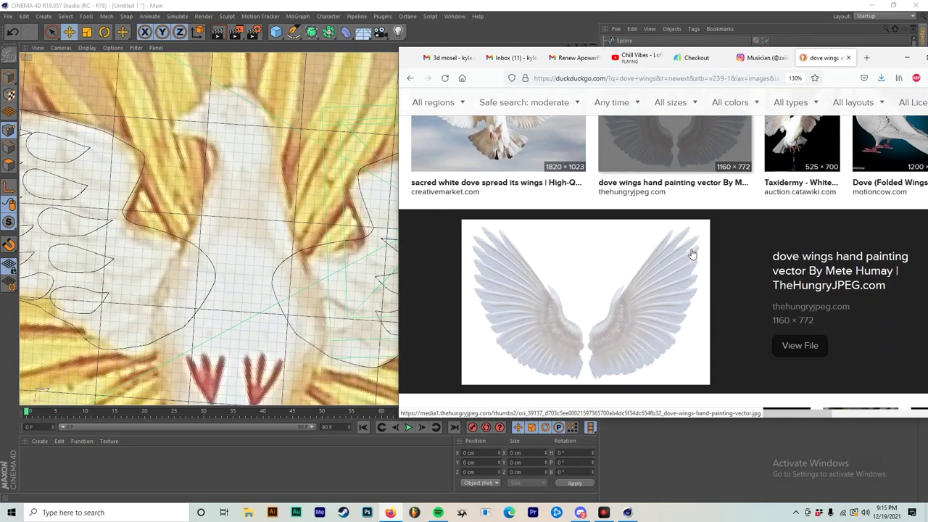
scroll(692, 254, "up", 1)
left_click(544, 176)
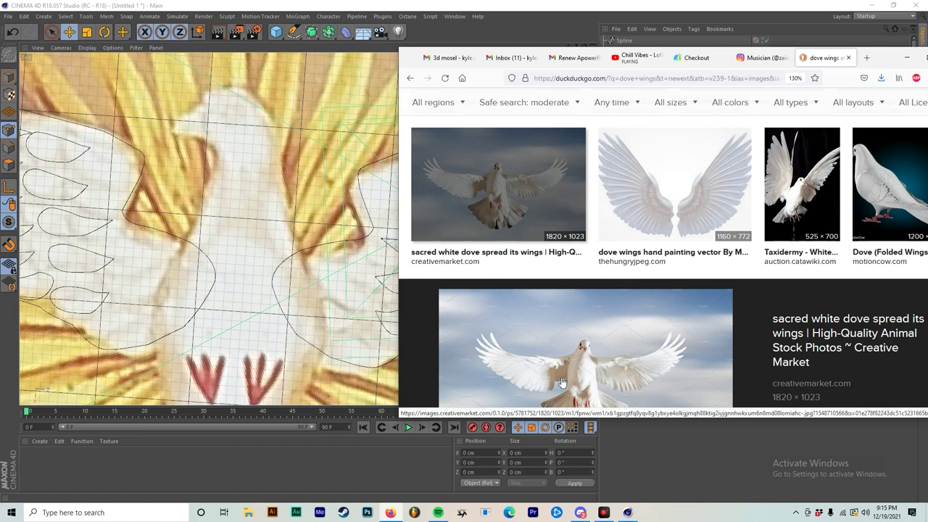
left_click(907, 58)
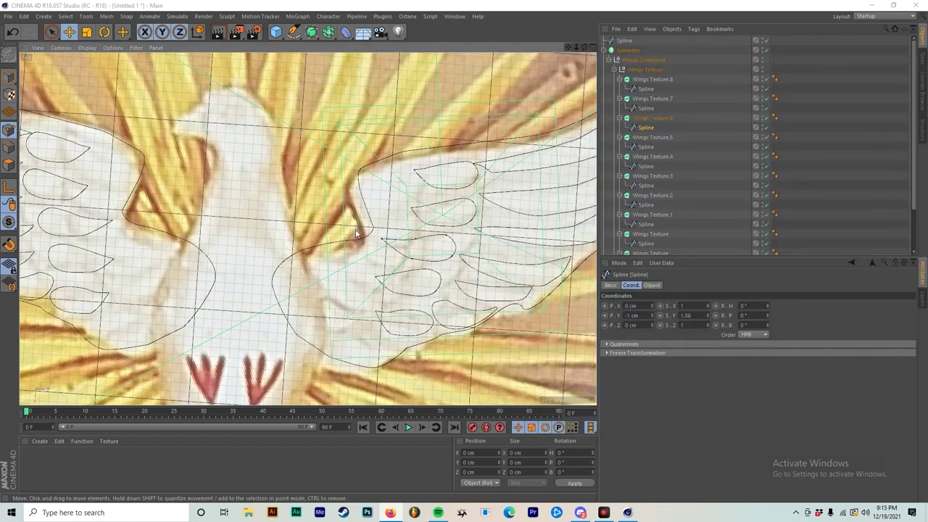
Start a new Bezier spline with the Pen, tracing from the dove's body along the wing base to the wing's inner notch.
left_click(845, 118)
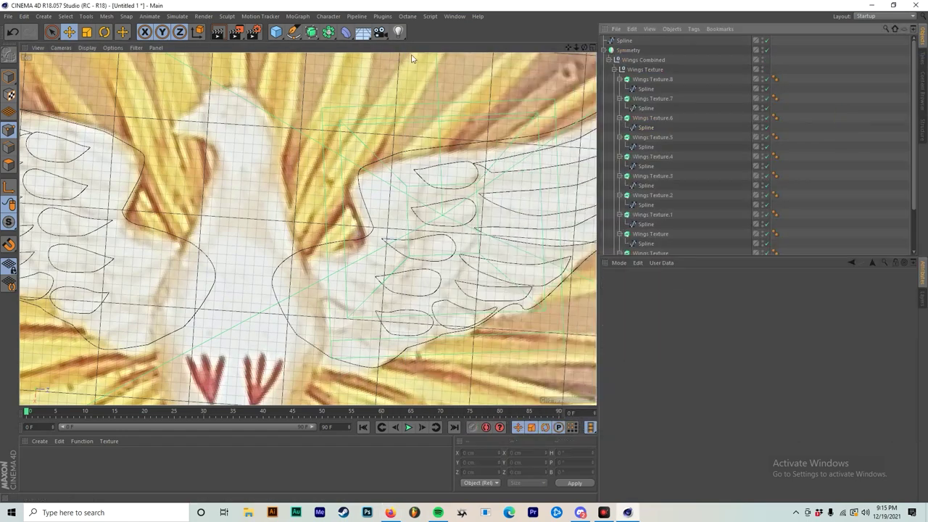
left_click(295, 32)
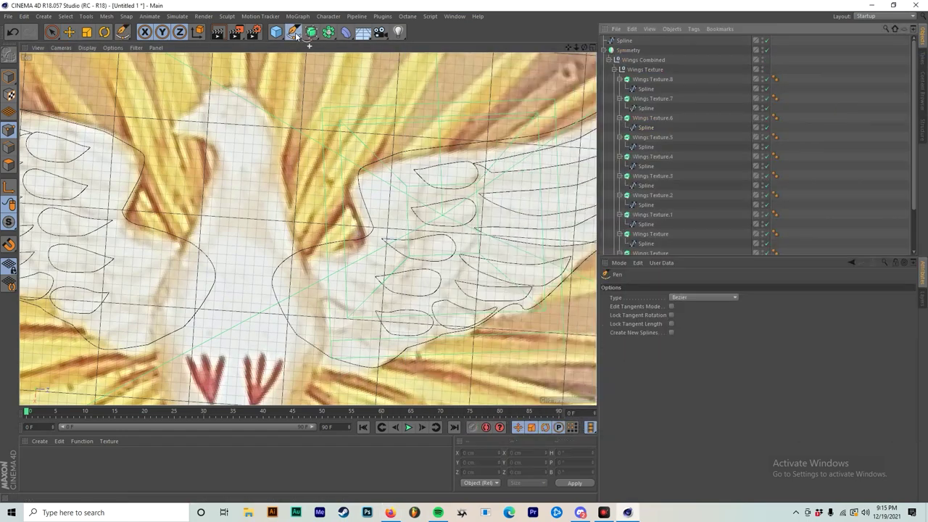
left_click(266, 234)
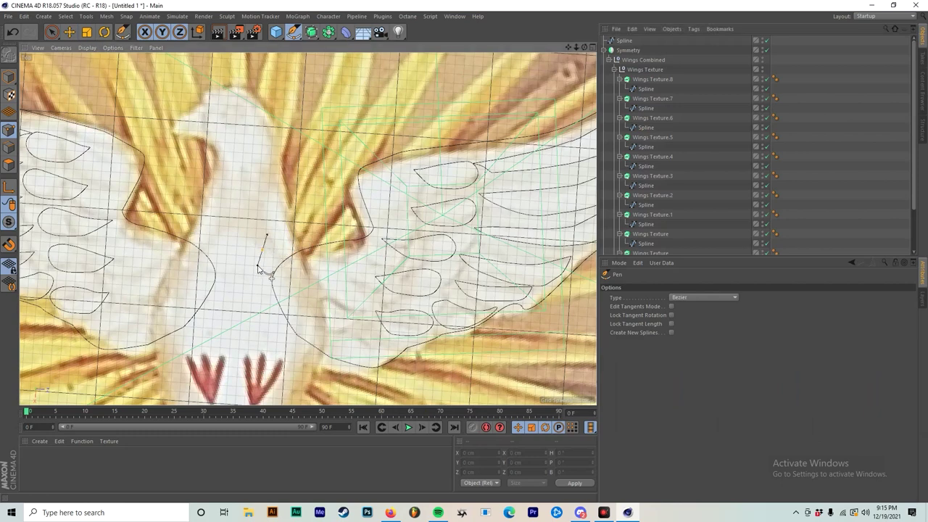
left_click(268, 272)
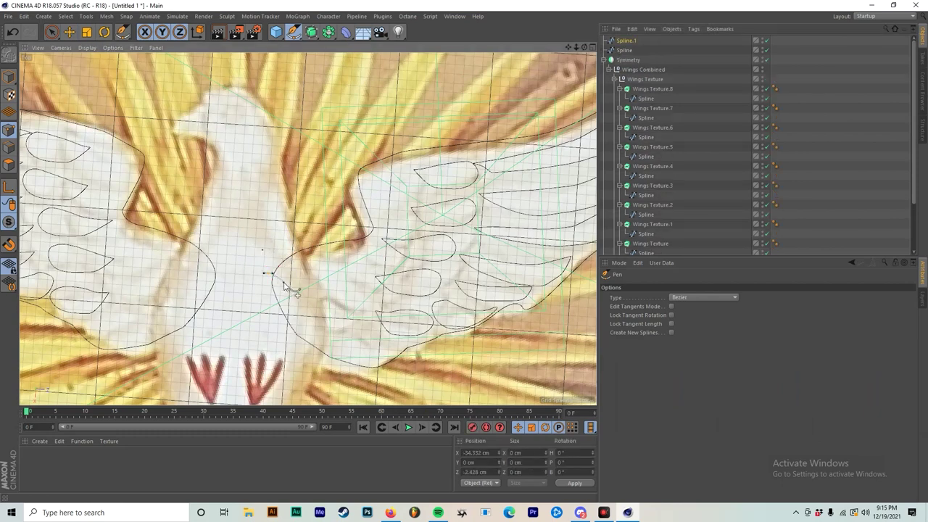
left_click(283, 281)
left_click(317, 270)
mouse_move(329, 272)
left_mouse_down()
mouse_move(333, 264)
mouse_move(325, 263)
mouse_move(325, 277)
left_mouse_up()
left_click(347, 248)
left_click(368, 262)
left_click(381, 230)
left_click(370, 209)
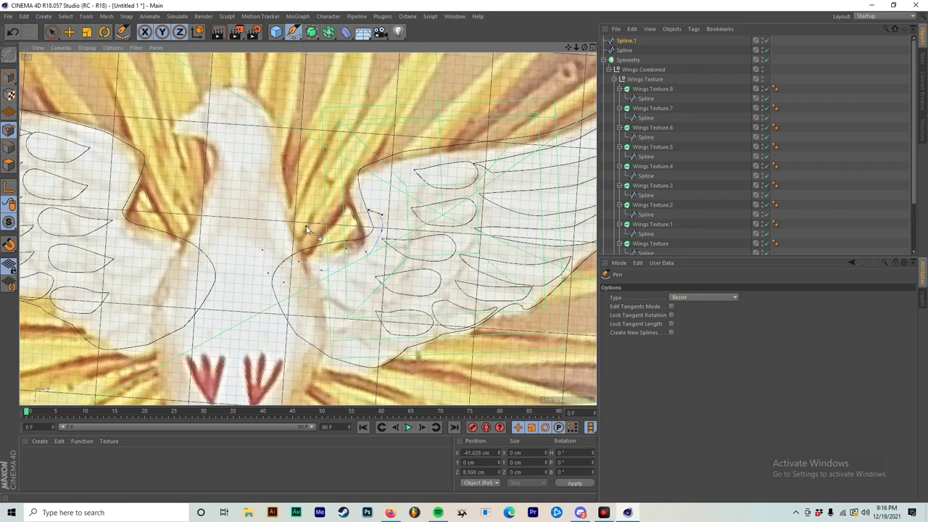
Undo the last spline segment, re-place the point at the wing's inner notch, and trace the upper edge back toward the start point.
key("ctrl+z")
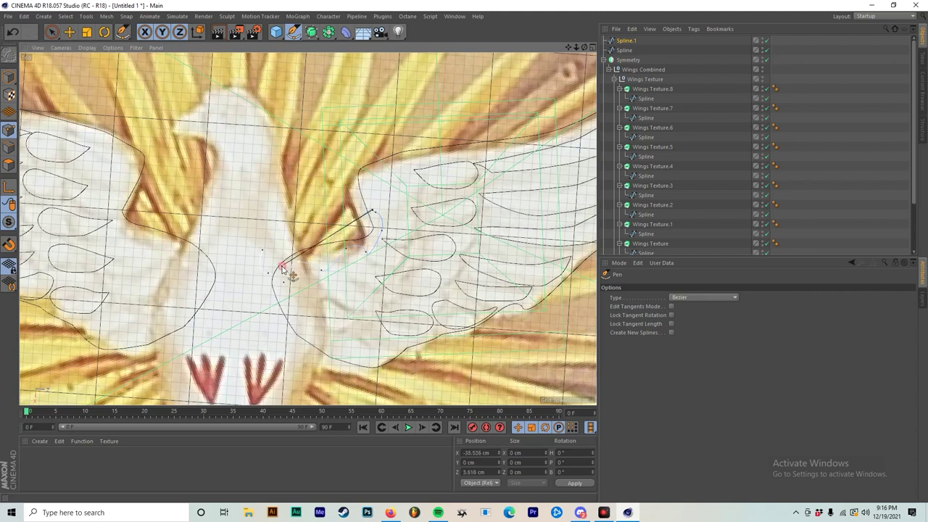
left_click(371, 208)
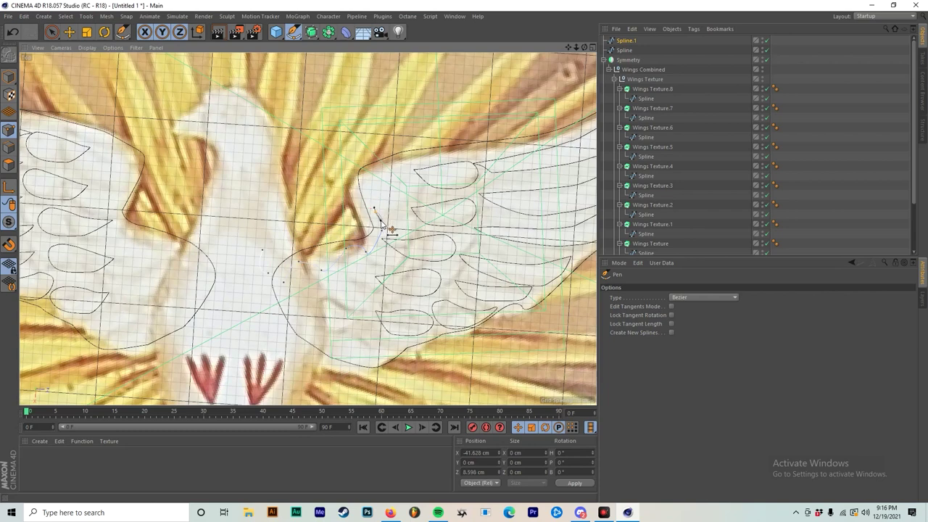
left_click(312, 241)
left_click(269, 249)
Finish the traced spline at its start point on the dove's body and adjust that point's lower tangent.
scroll(265, 252, "up", 5)
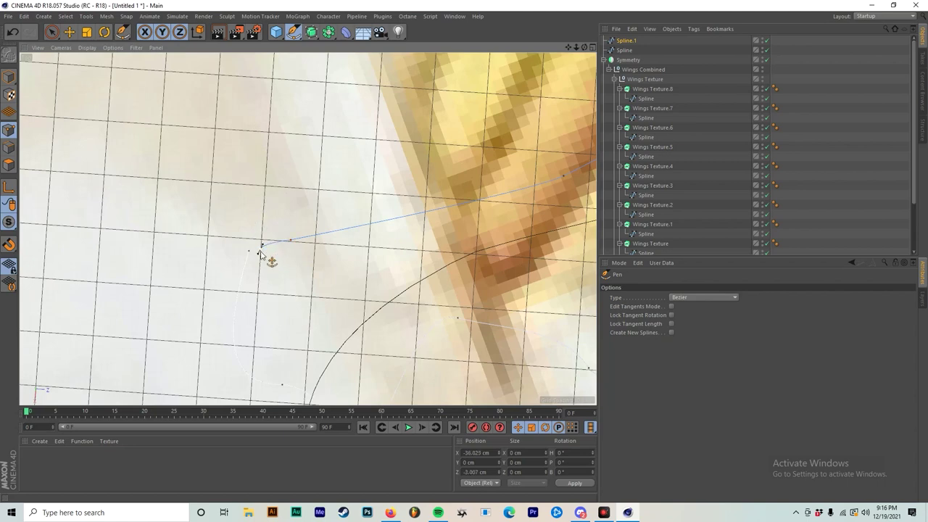
scroll(259, 255, "up", 2)
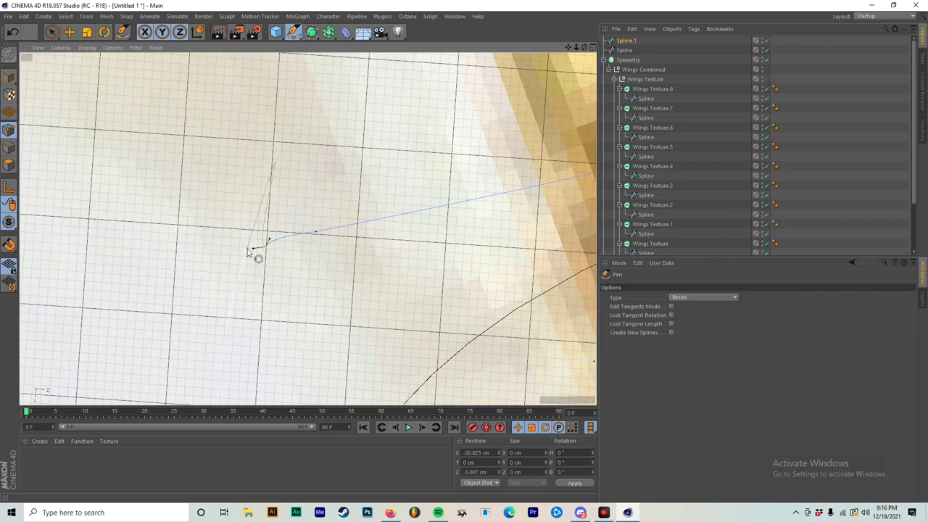
left_click(247, 250)
left_click(249, 251)
left_click_drag(293, 103, 249, 248, "shift")
scroll(286, 263, "down", 3)
scroll(276, 275, "up", 2)
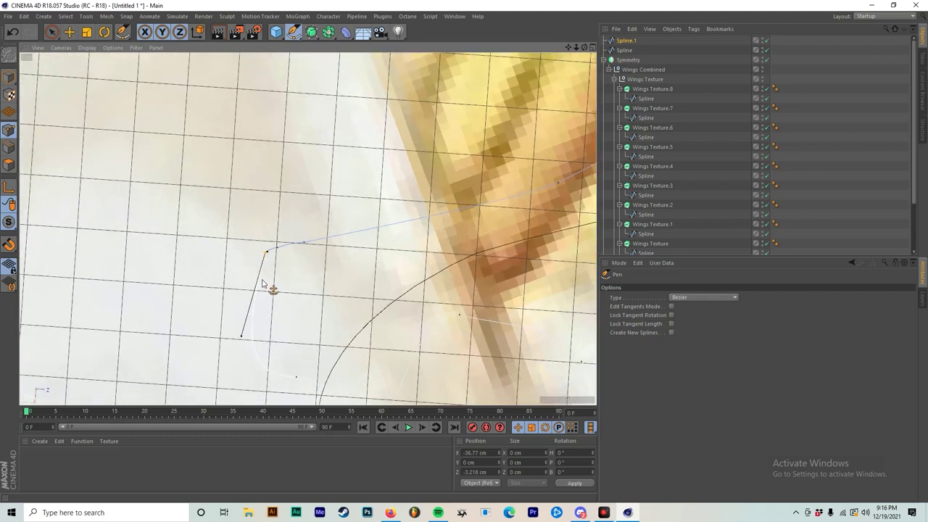
scroll(269, 314, "up", 2)
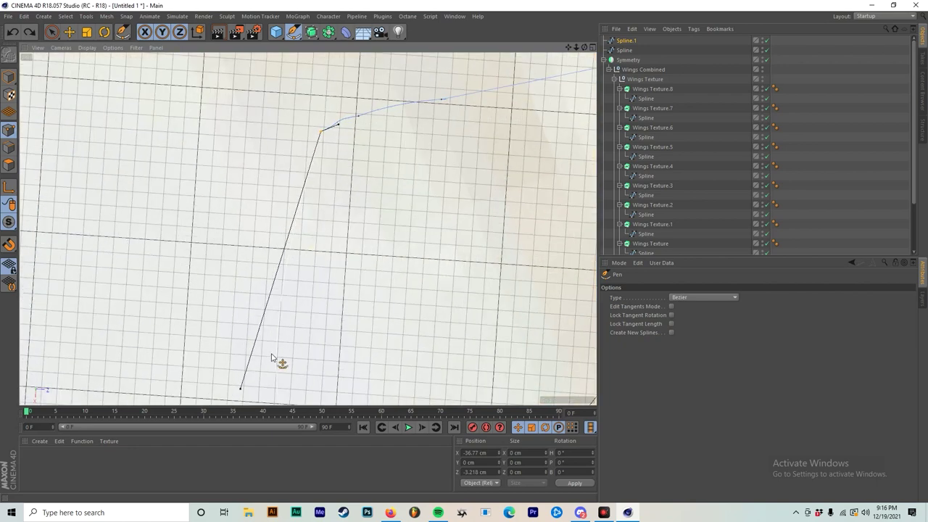
left_click_drag(240, 389, 296, 185)
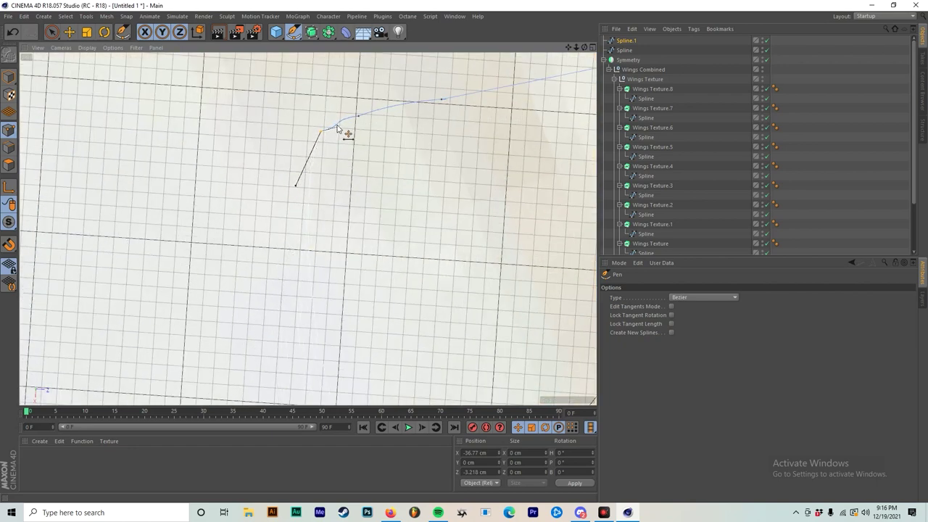
Smooth the spline's corner on the dove's body by repositioning its neighbouring point and reshaping the tangents around it.
left_click_drag(337, 126, 330, 125)
key("ctrl+z")
left_click(359, 116)
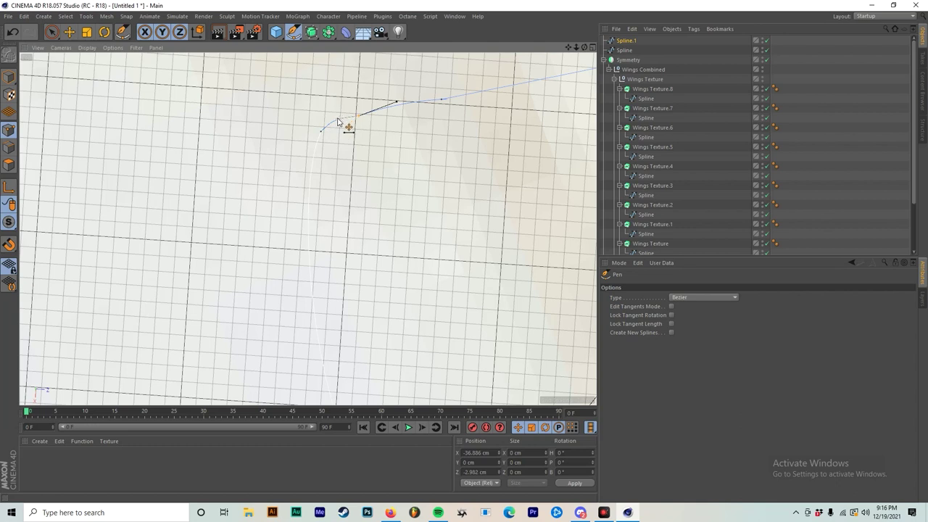
mouse_move(339, 121)
left_mouse_down()
mouse_move(392, 100)
mouse_move(379, 109)
mouse_move(418, 106)
mouse_move(404, 96)
mouse_move(369, 124)
mouse_move(358, 114)
mouse_move(407, 92)
mouse_move(338, 120)
mouse_move(331, 111)
left_mouse_up()
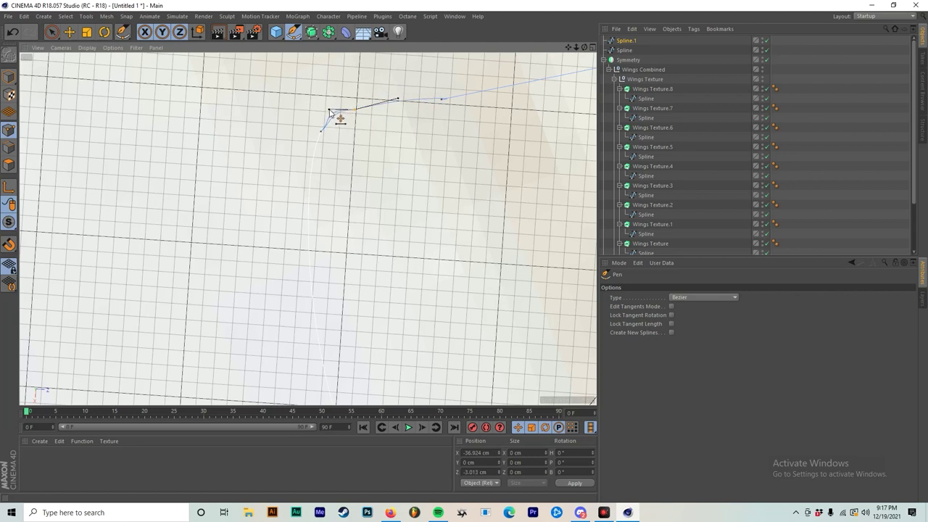
left_click(321, 131)
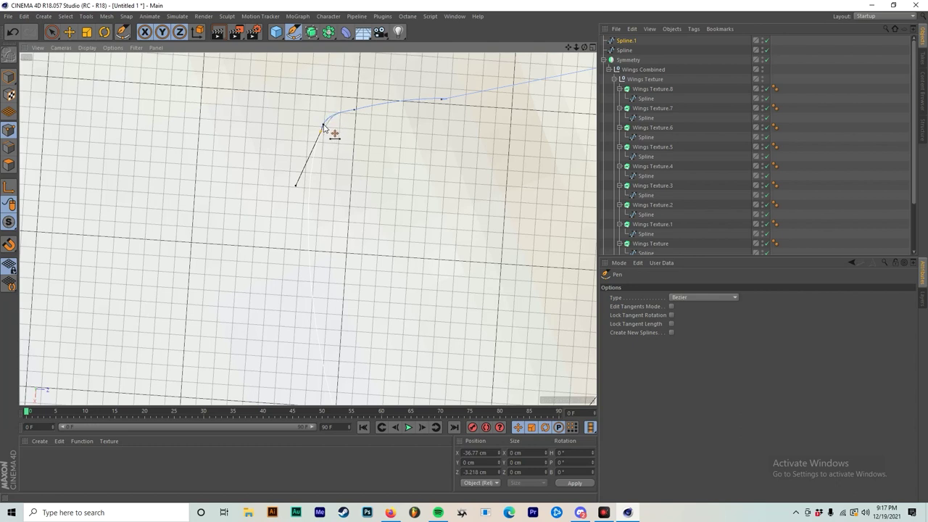
left_click(440, 100)
mouse_move(441, 100)
left_mouse_down()
mouse_move(414, 130)
mouse_move(425, 114)
mouse_move(408, 100)
mouse_move(400, 116)
mouse_move(379, 104)
left_mouse_up()
scroll(399, 138, "down", 10)
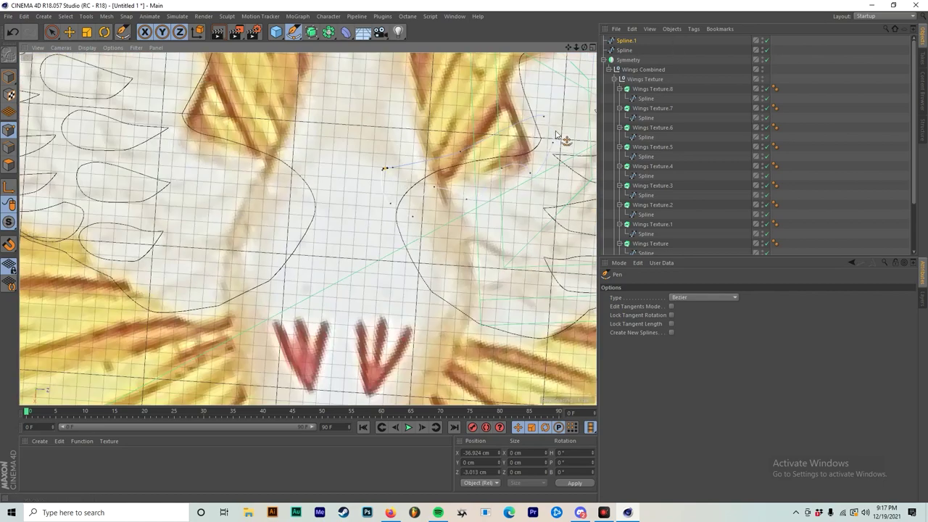
scroll(566, 139, "up", 3)
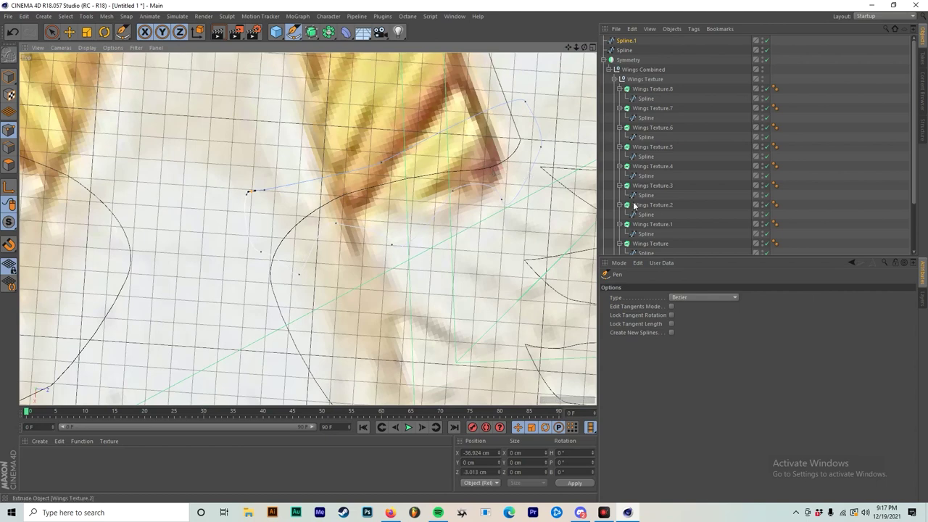
Duplicate the Wings Texture.8 extrude and replace the copy's child spline with the newly traced Spline.1.
left_click(651, 89)
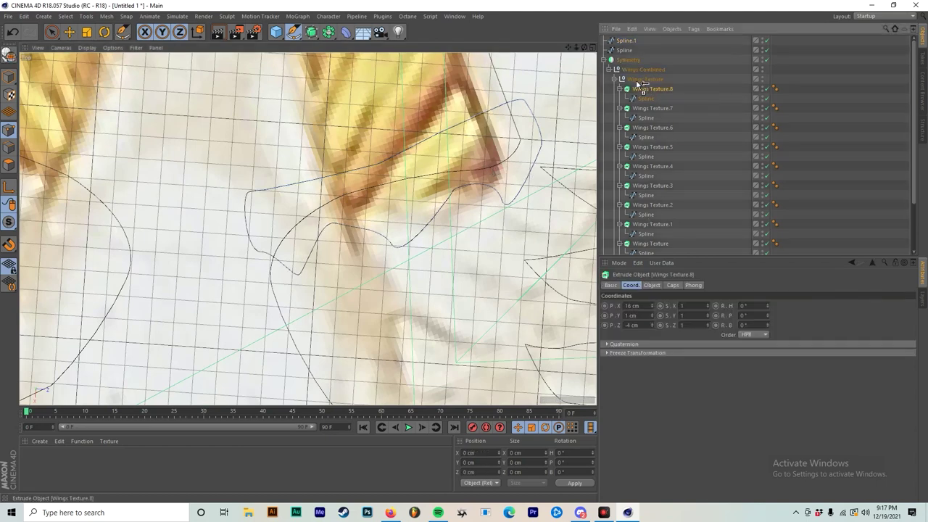
left_click_drag(638, 84, 639, 84, "ctrl")
left_click_drag(625, 42, 646, 93)
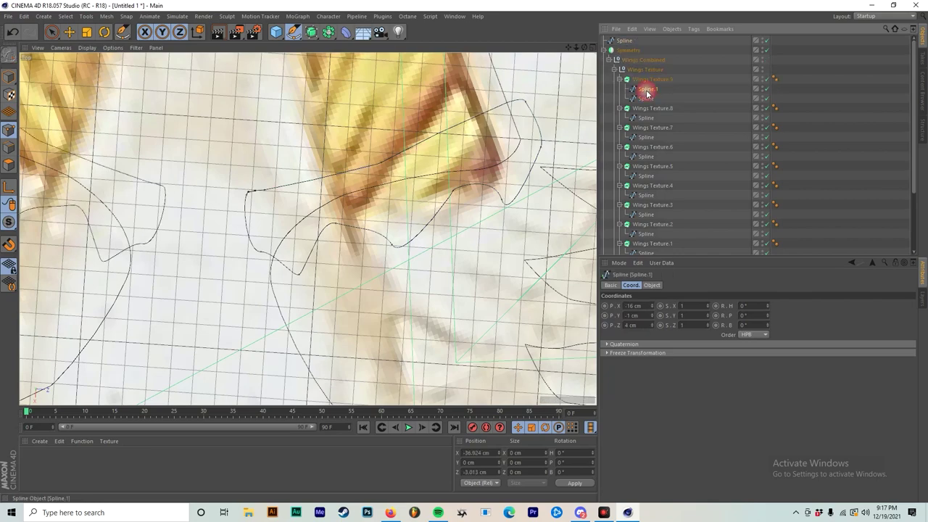
key("ctrl+z")
left_click(648, 98)
scroll(452, 178, "down", 5)
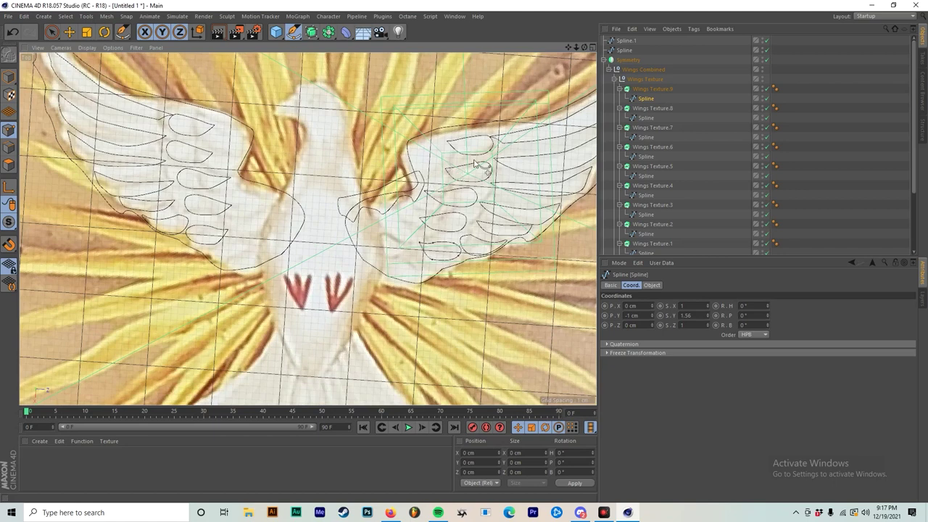
key("Delete")
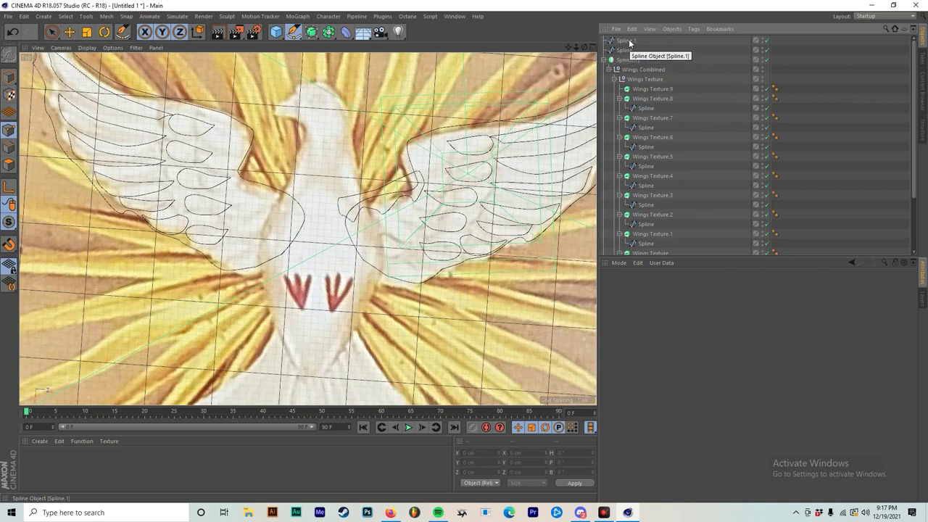
left_click_drag(628, 41, 641, 90)
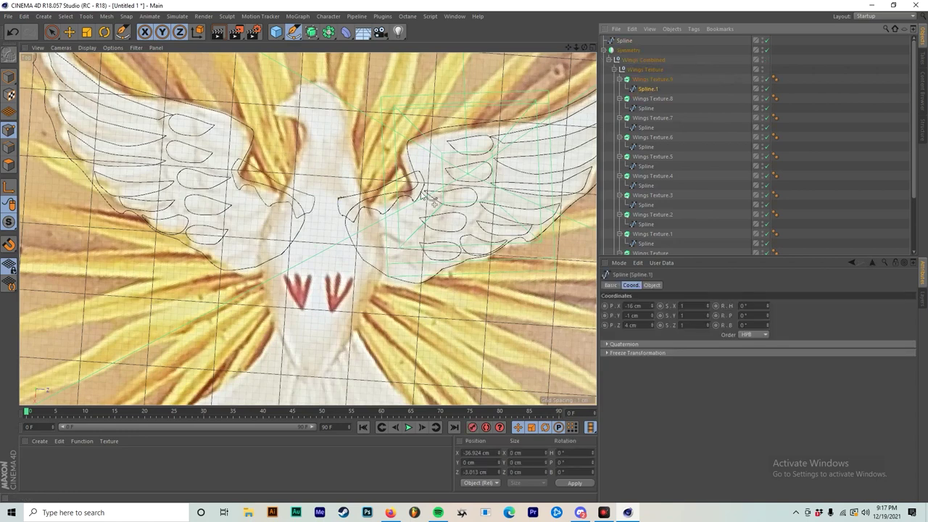
In the perspective view, raise the Wings Texture.9 extrude above the wing by setting its Y position to 2 cm.
middle_click(363, 208)
middle_click(154, 156)
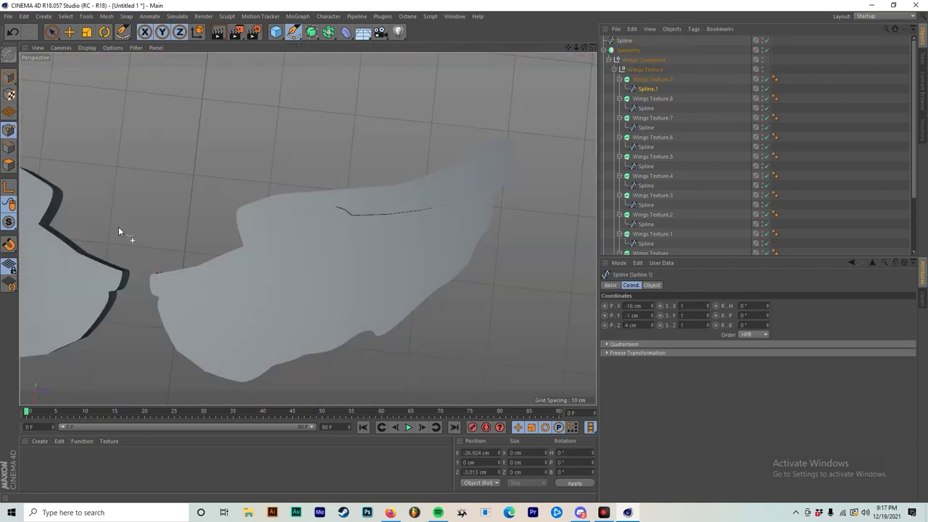
scroll(120, 232, "up", 2)
left_click(650, 79)
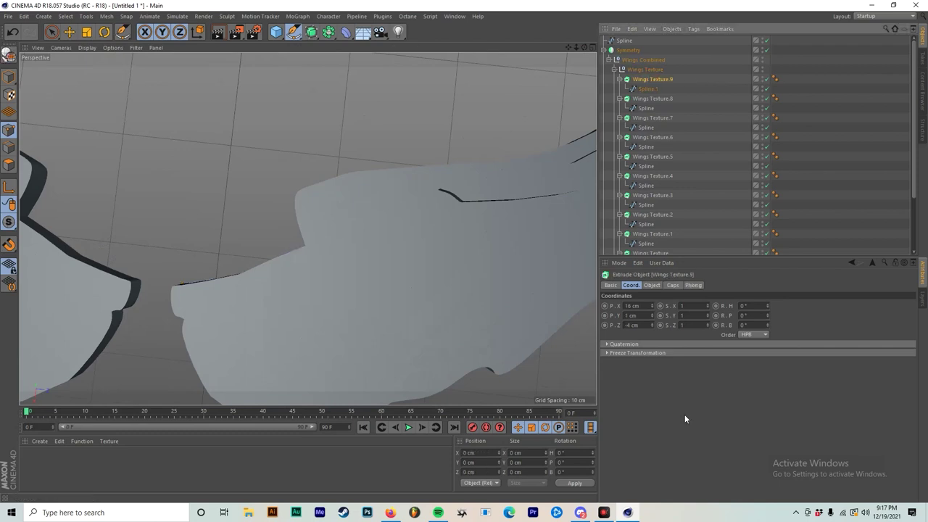
mouse_move(651, 308)
left_mouse_down()
mouse_move(652, 289)
mouse_move(652, 307)
left_mouse_up()
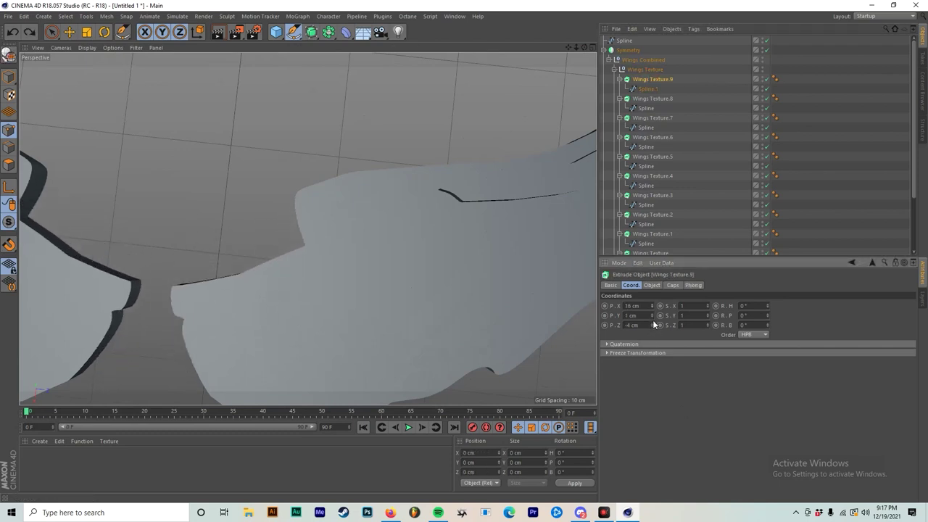
left_click_drag(575, 304, 392, 188, "alt")
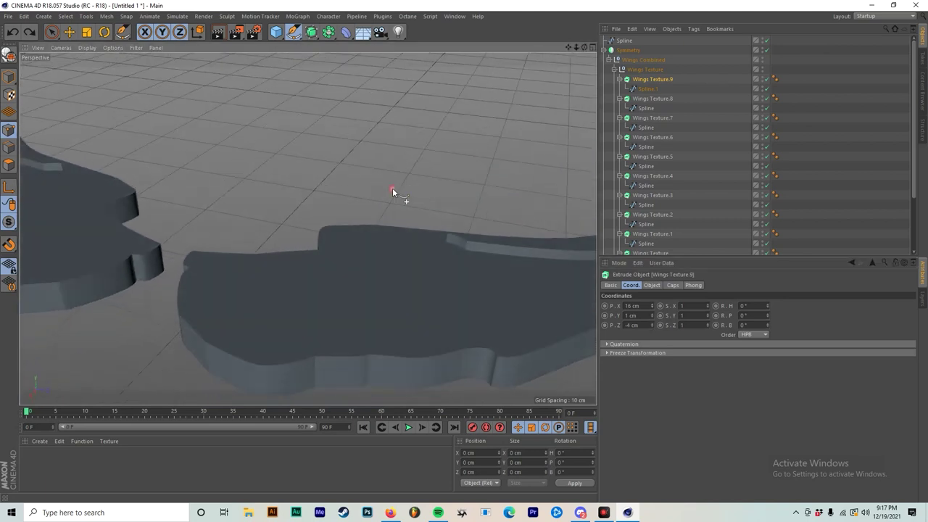
left_click(652, 314)
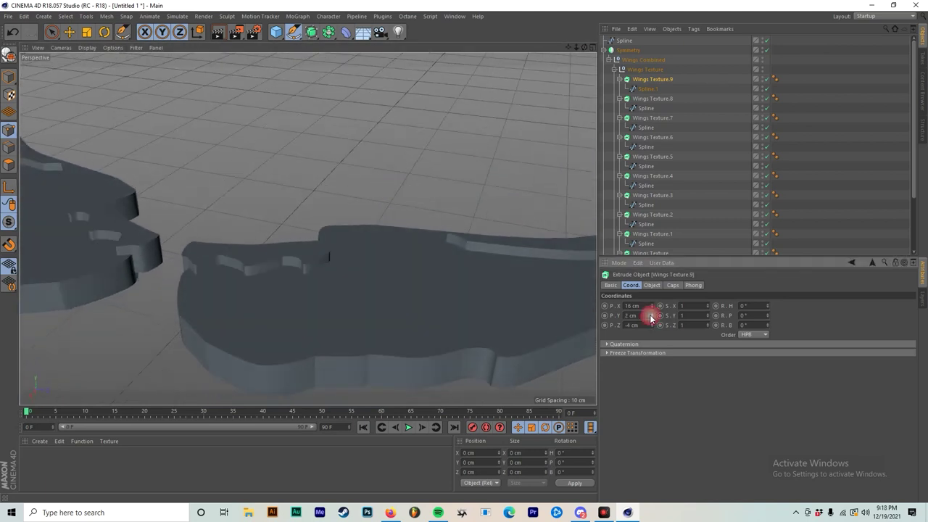
left_click_drag(493, 296, 382, 290, "alt")
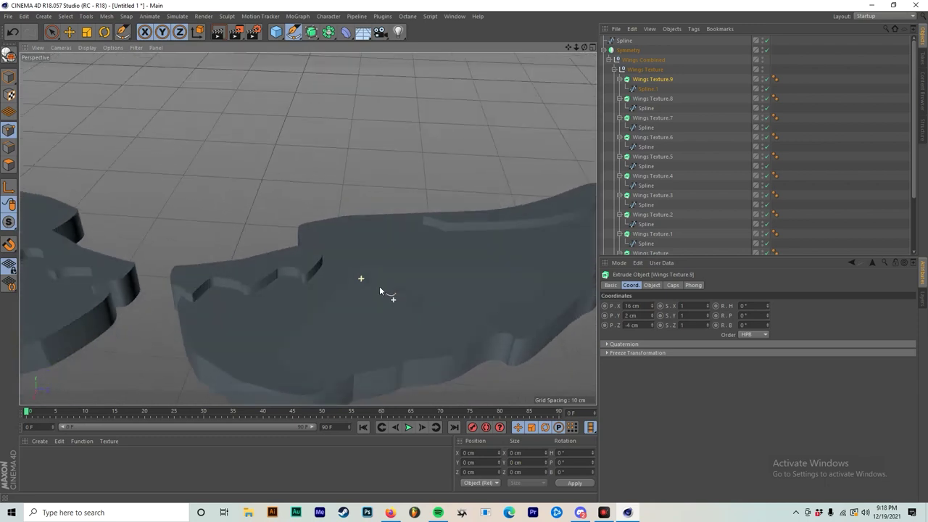
Set the start cap of Wings Texture.9 to Fillet Cap with a radius of 0.3 cm.
left_click(656, 100)
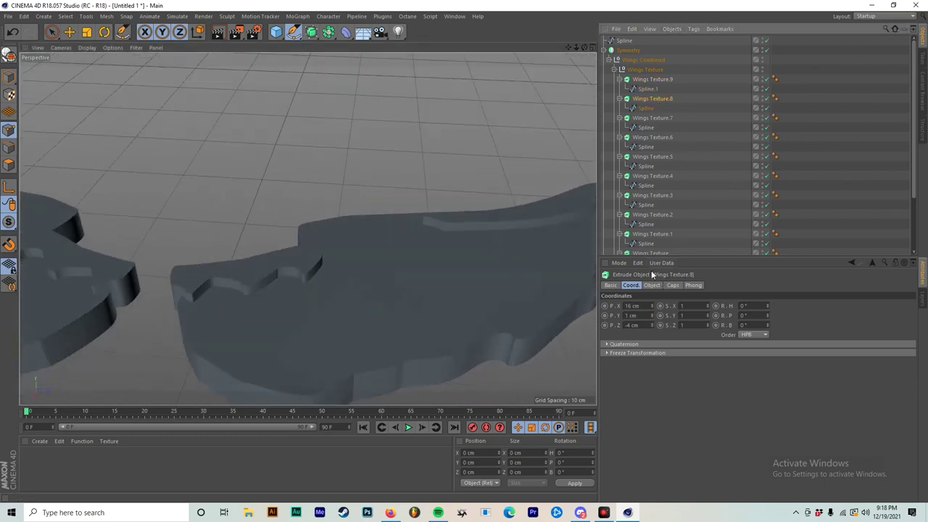
left_click(651, 80)
left_click(673, 285)
left_click(698, 305)
left_click(694, 345)
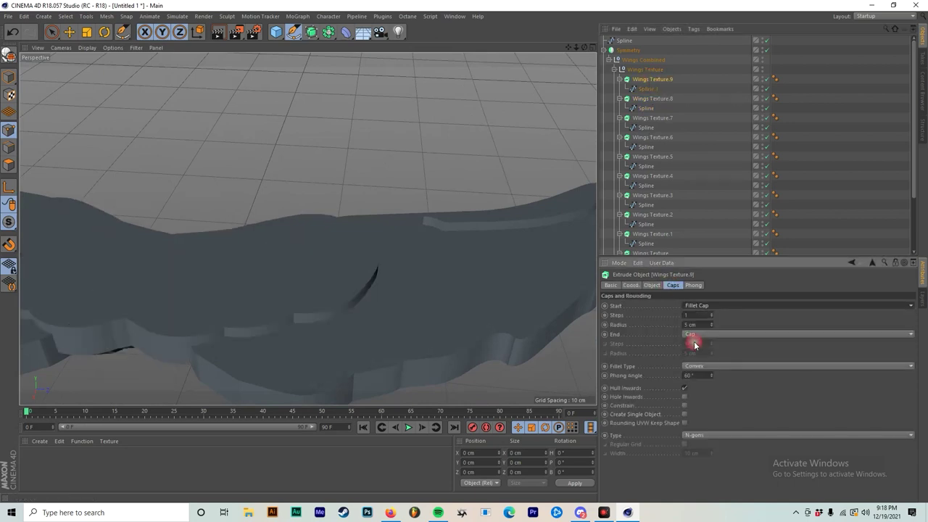
key("ctrl+z")
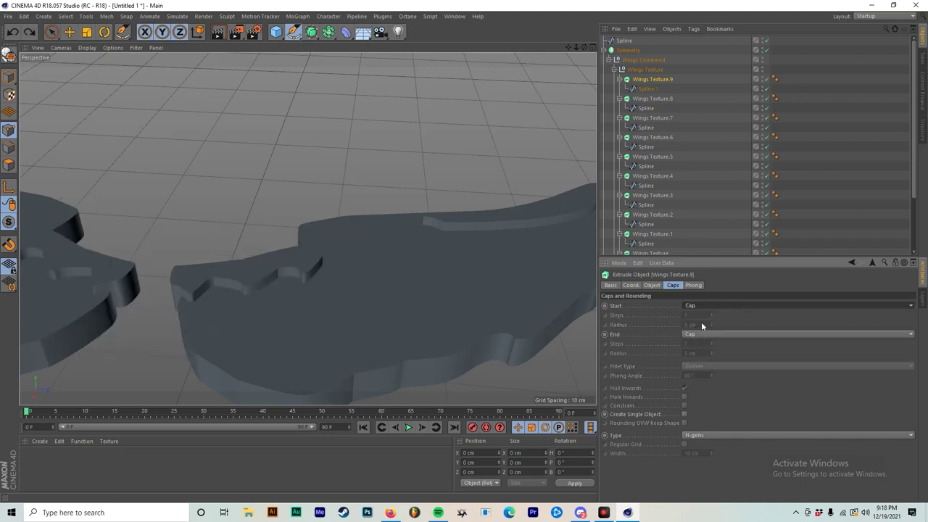
left_click(704, 307)
left_click(696, 346)
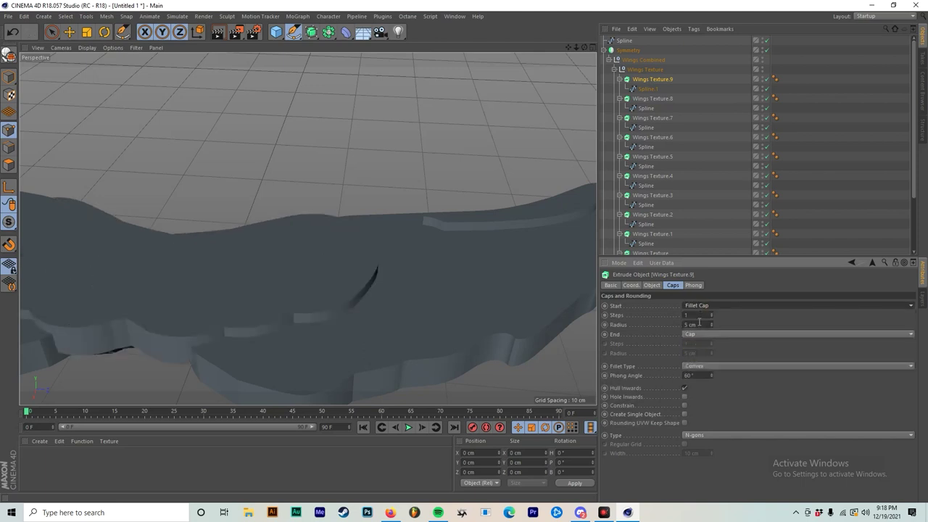
left_click_drag(699, 324, 637, 314)
type(".3")
key("Return")
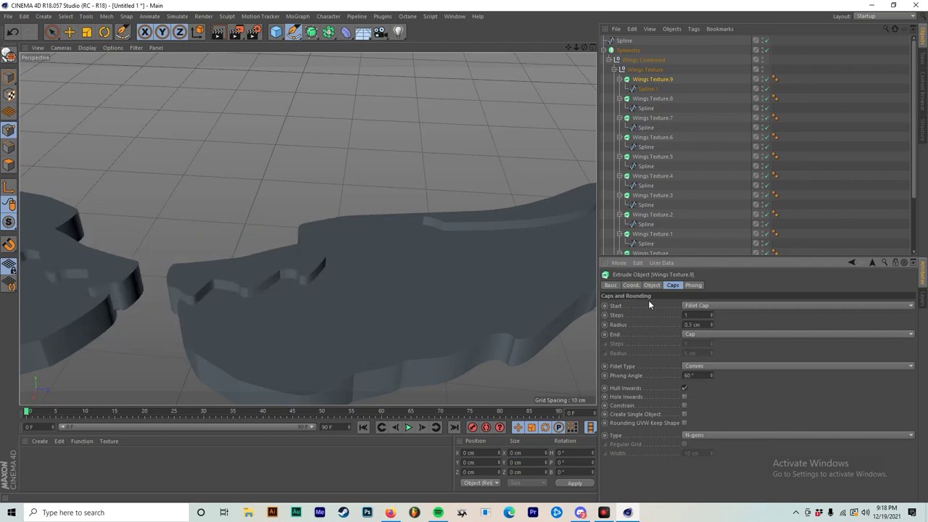
Increase the start fillet of Wings Texture.9 to a radius of 0.8 cm with 4 steps.
left_click_drag(709, 324, 712, 324)
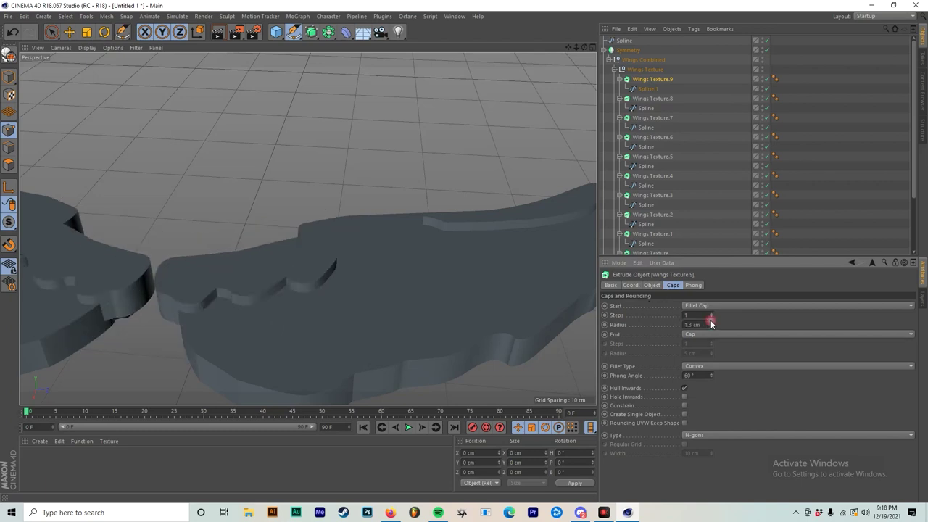
double_click(707, 324)
type(".5")
key("Return")
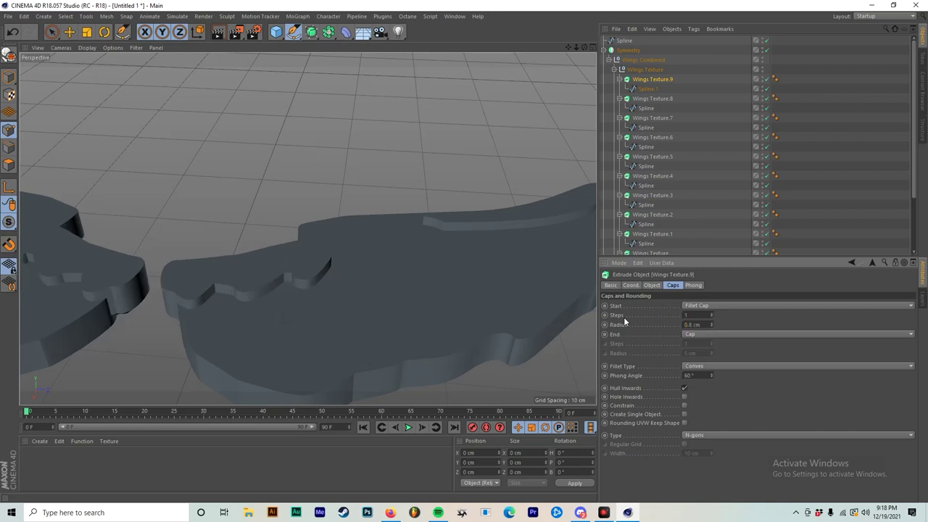
left_click_drag(124, 296, 187, 306, "alt")
left_click(711, 312)
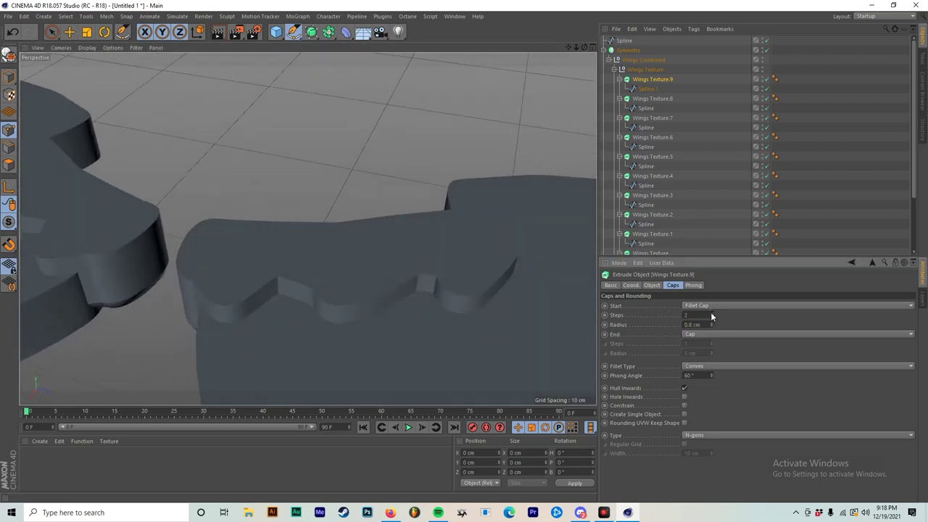
left_click(711, 313)
Set the end cap of Wings Texture.9 to Fillet Cap with a radius of 0.8 cm and 4 steps.
left_click(704, 337)
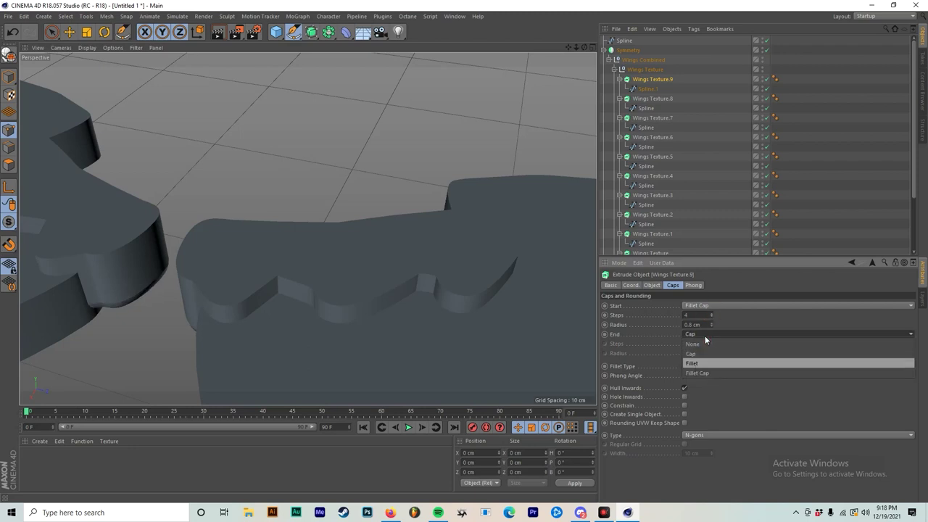
left_click(713, 357)
left_click_drag(702, 354, 615, 348)
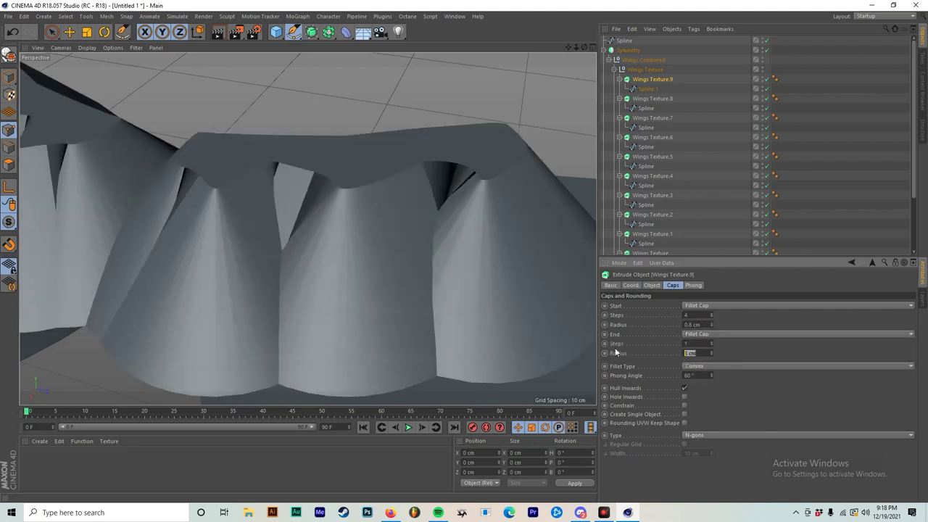
type("0.8")
key("Return")
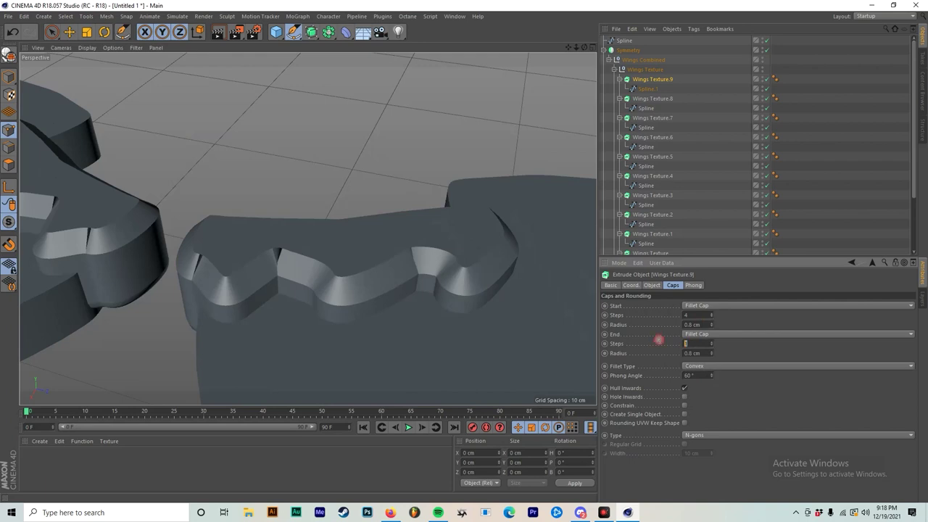
key("Return")
Set the start cap of Wings Texture.9 to None and check the rounded end edge, undoing the last adjustment.
left_click(713, 306)
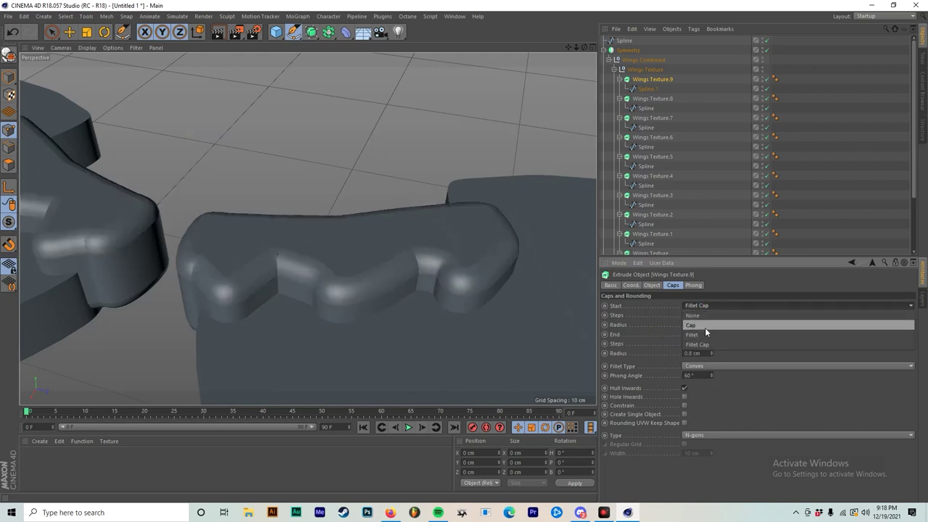
left_click(705, 317)
left_click_drag(329, 274, 311, 324, "alt")
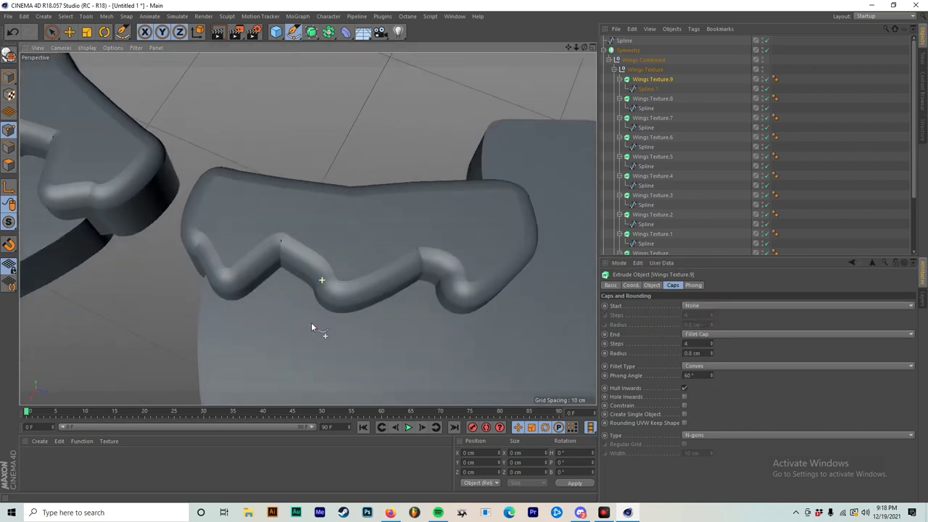
left_click_drag(712, 354, 654, 345)
key("ctrl+z")
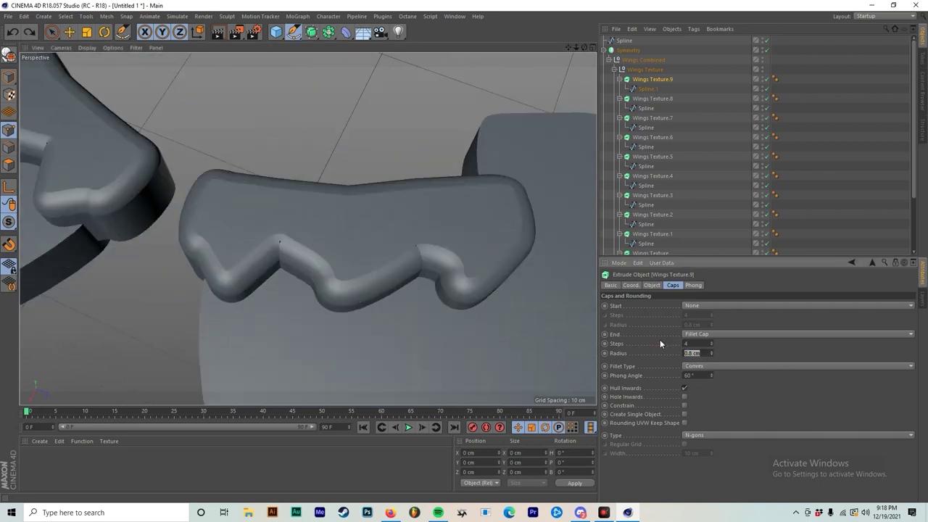
Set the end fillet radius of Wings Texture.9 to 0.1 cm.
type("0.1")
key("Return")
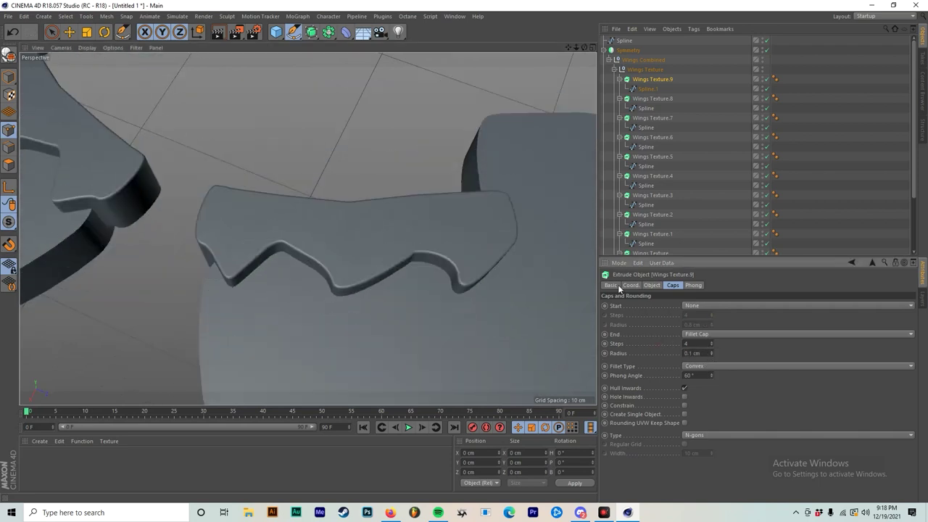
left_click_drag(362, 268, 428, 263, "alt")
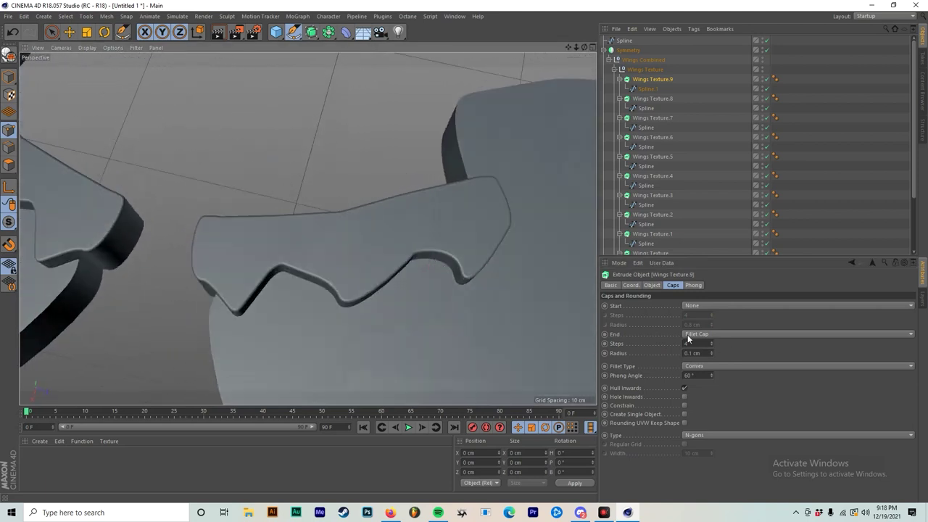
Try a single step for the end fillet of Wings Texture.9, then undo it and inspect the feather edge.
left_click(706, 341)
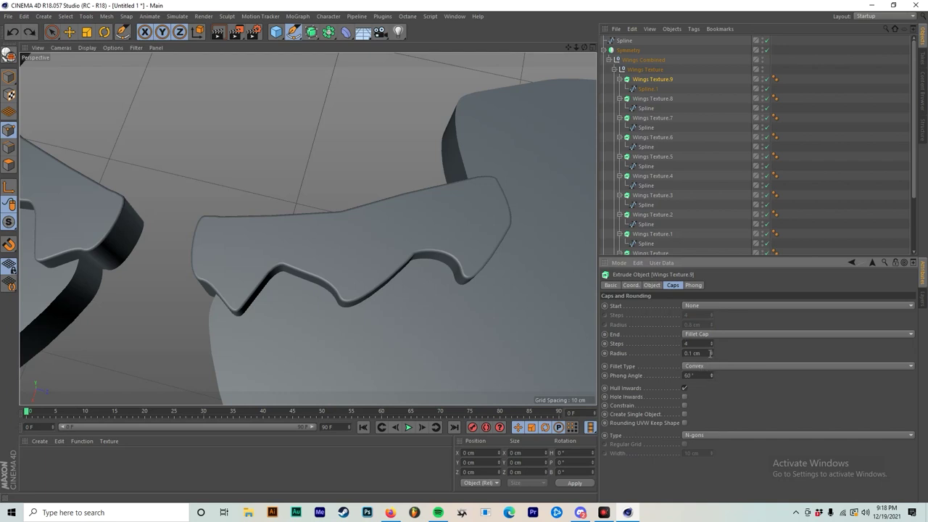
left_click_drag(711, 344, 711, 363)
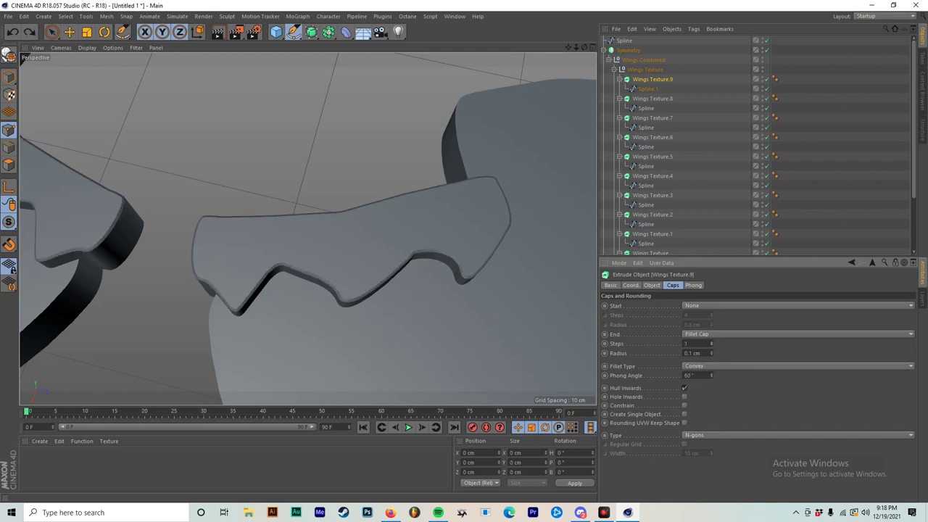
key("ctrl+z")
left_click(709, 334)
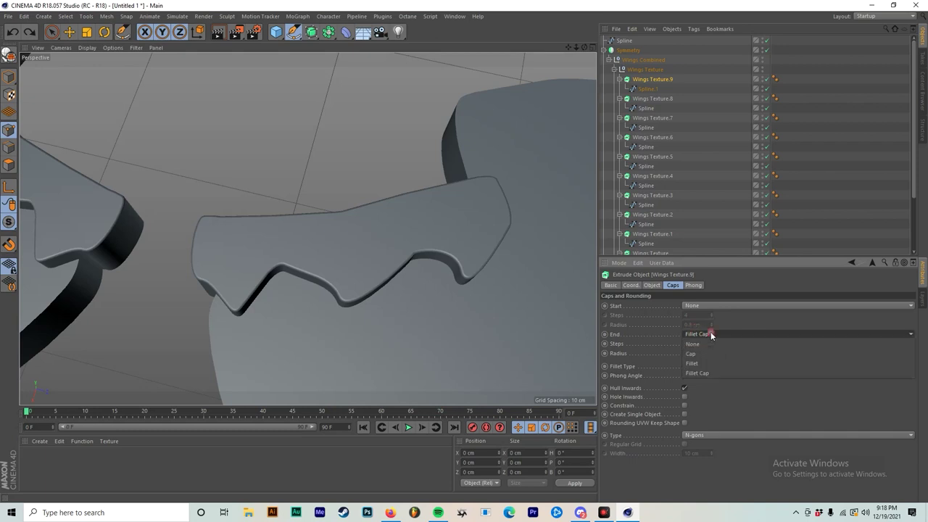
left_click(623, 295)
scroll(423, 221, "down", 8)
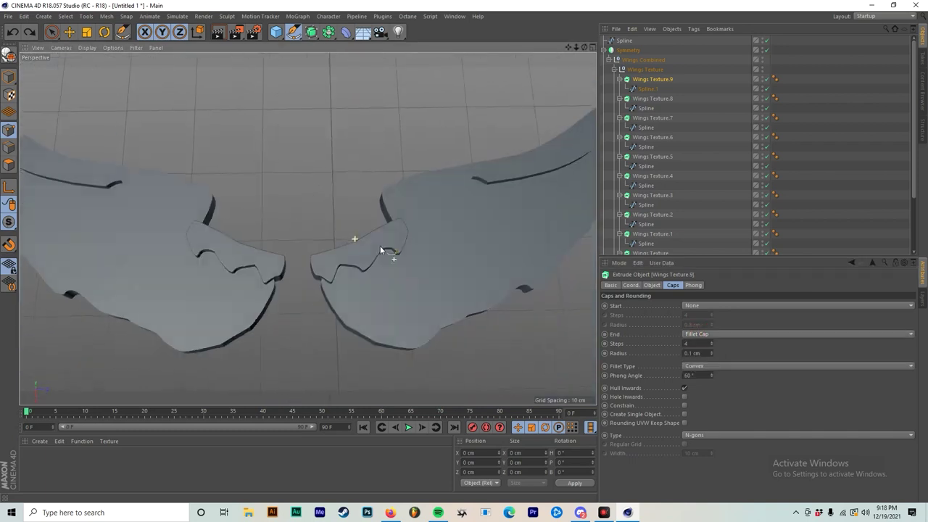
scroll(376, 210, "up", 10)
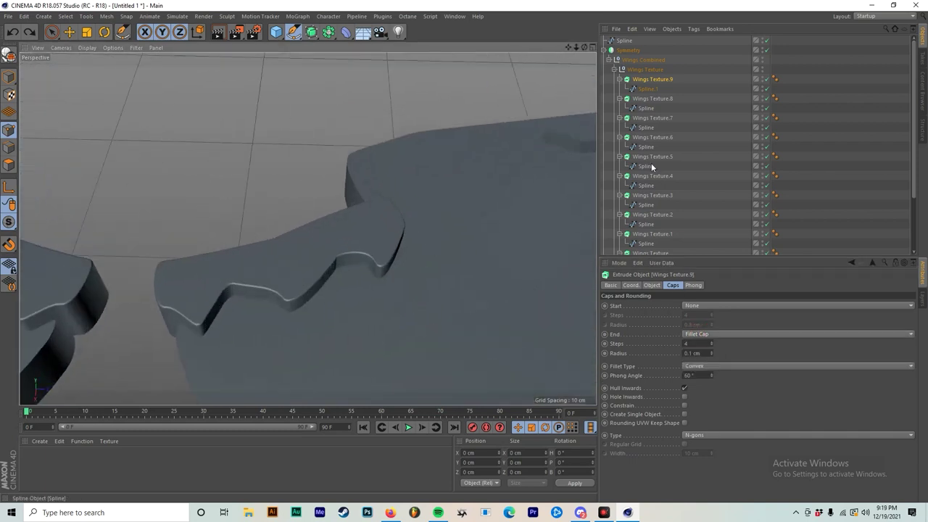
Set the Y position of Wings Texture.9 to 1.2 cm and inspect its edge against the wing.
left_click(654, 79)
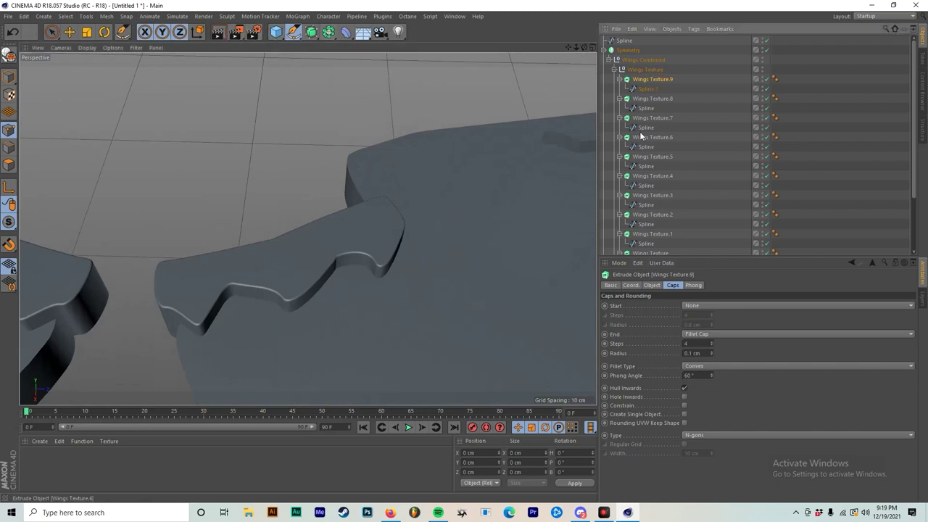
left_click(630, 285)
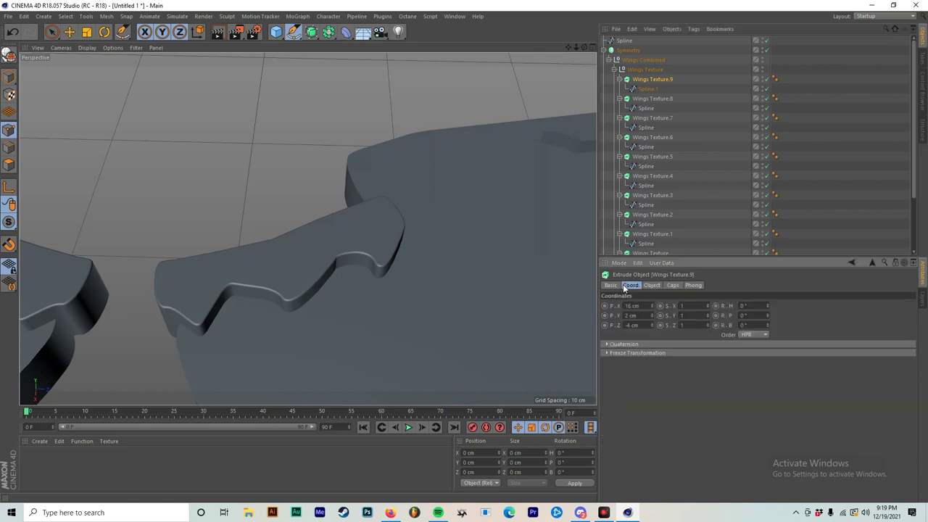
left_click(610, 285)
left_click(626, 286)
left_click_drag(646, 324, 584, 317)
type("1.2")
key("Return")
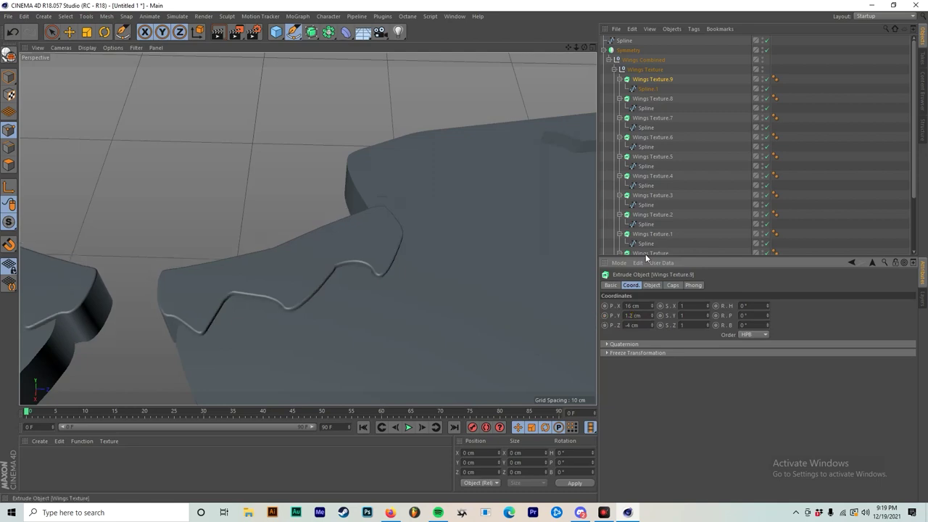
left_click_drag(326, 255, 254, 232, "alt")
Lower Wings Texture.9 to a Y position of 1.1 cm and inspect the edge up close.
left_click(644, 315)
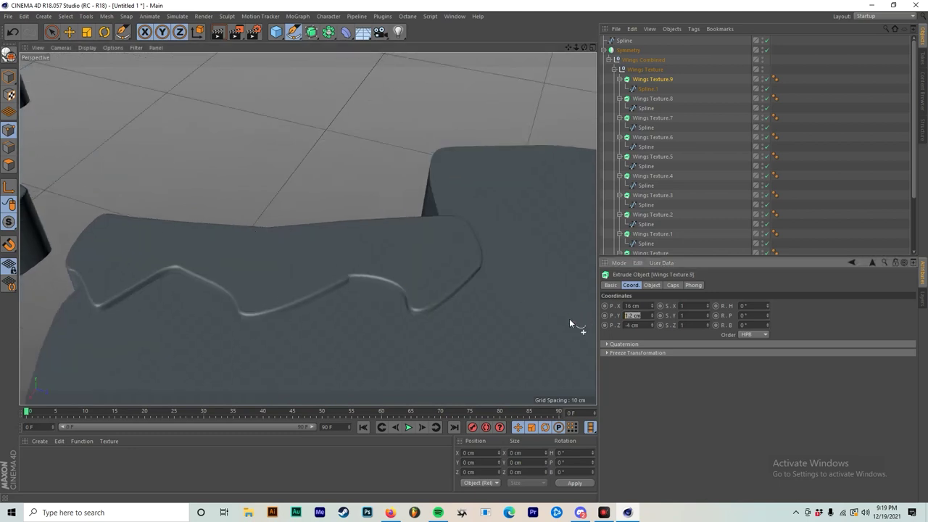
type("1.1")
key("Return")
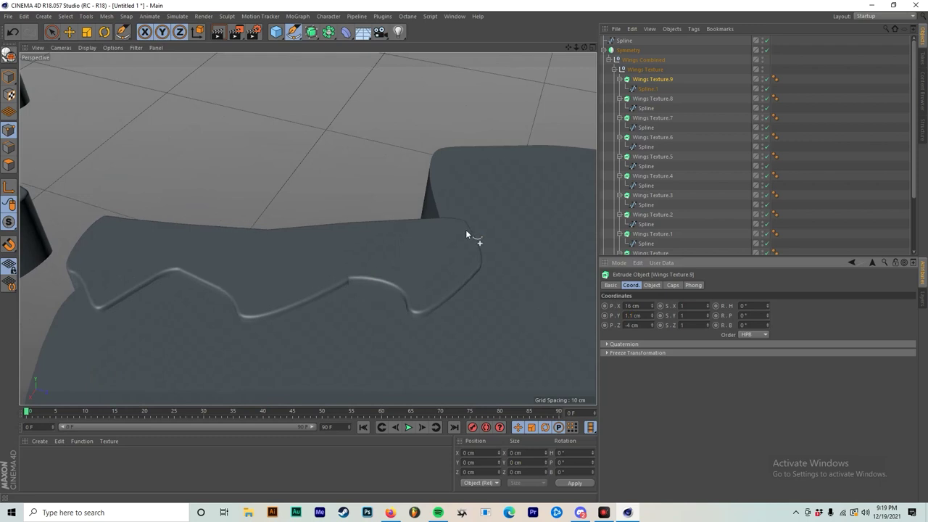
scroll(356, 297, "up", 6)
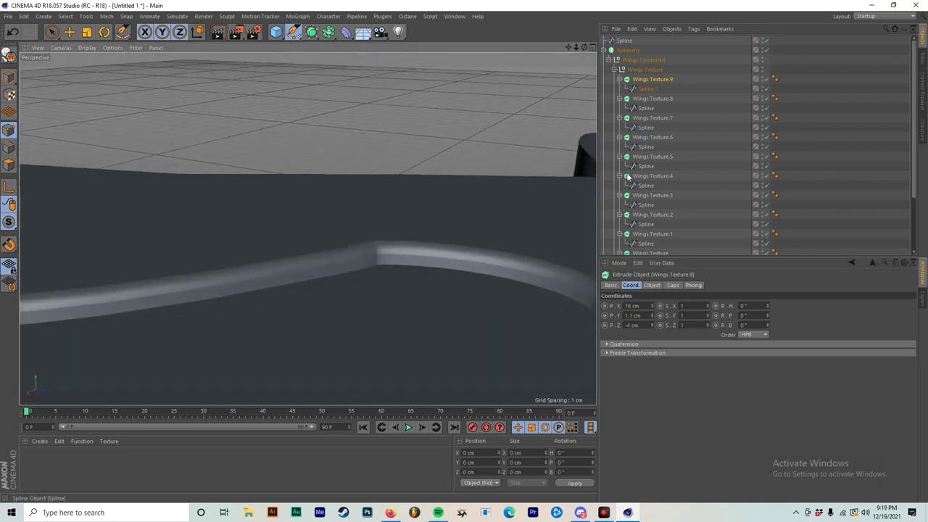
Try an end fillet radius of 0.2 cm on Wings Texture.9 and undo it.
left_click(672, 285)
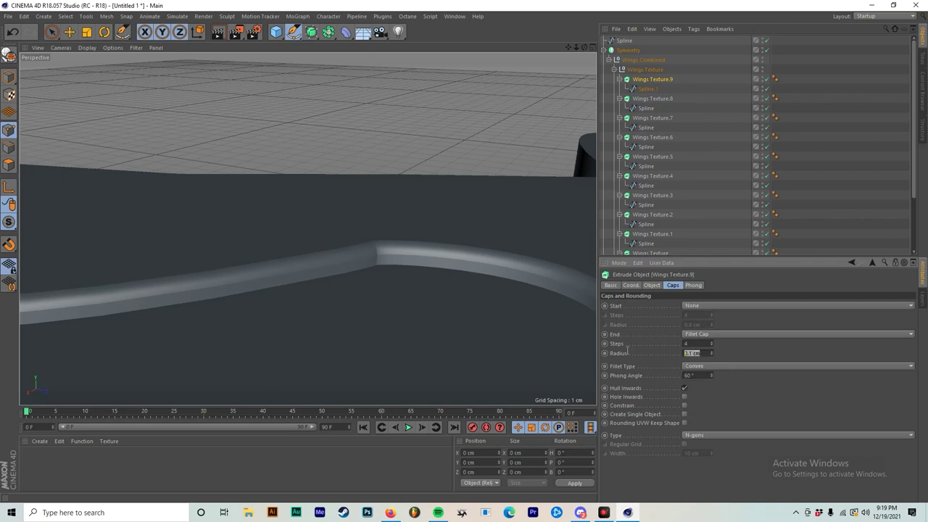
key("BackSpace")
type("0.2")
key("Return")
scroll(439, 290, "down", 10)
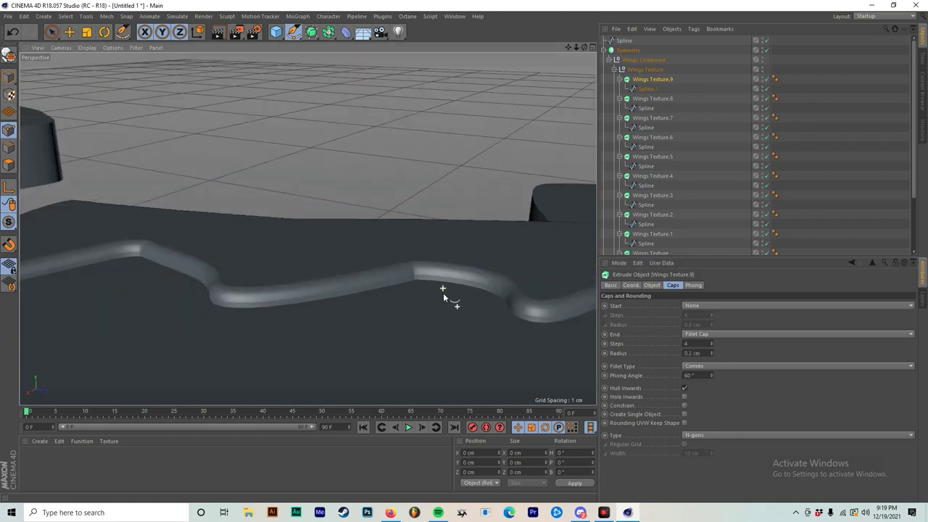
key("ctrl+z")
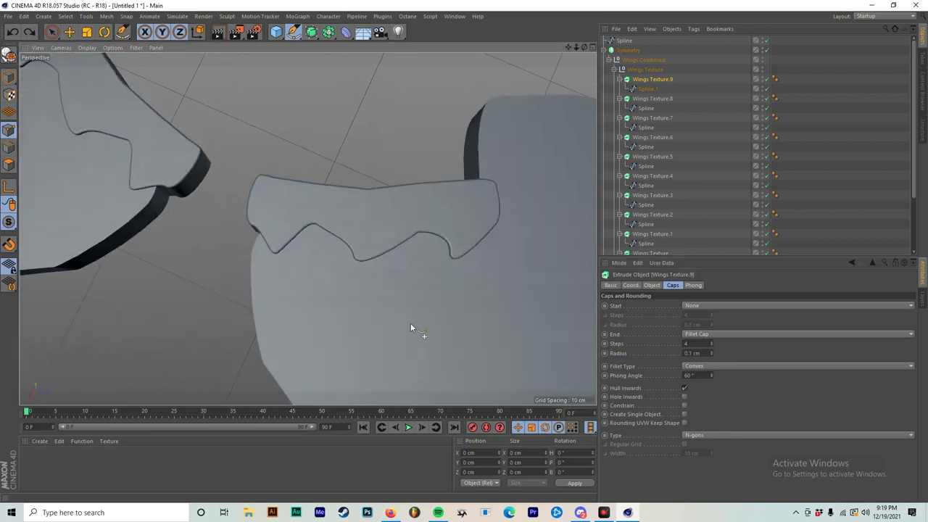
Compare end fillet steps of 3, 1 and 2 on the Wings Texture.9 edge, ending on 1.
scroll(414, 290, "up", 10)
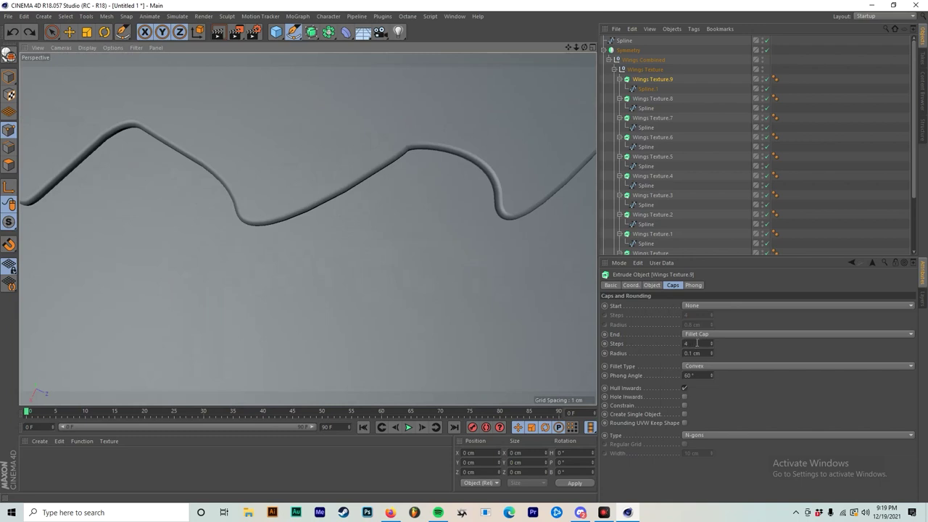
left_click_drag(697, 343, 621, 338)
type("3")
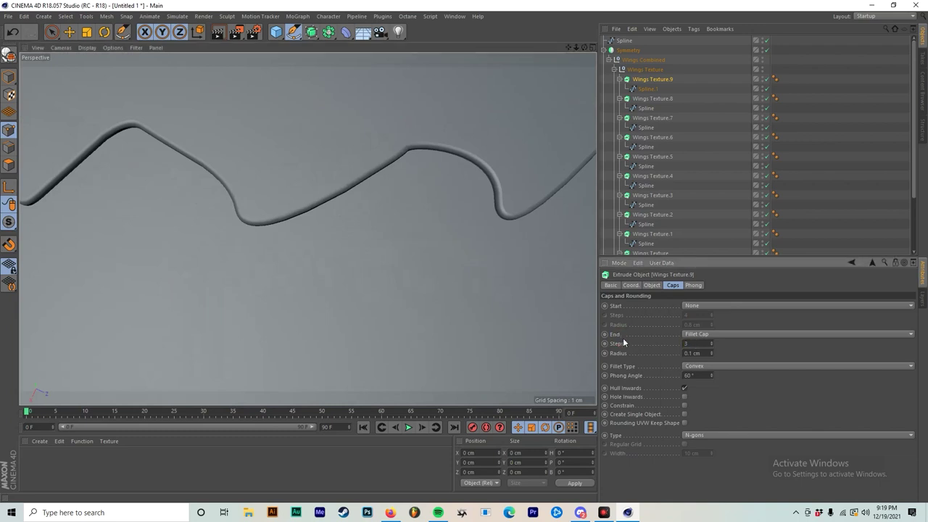
key("Return")
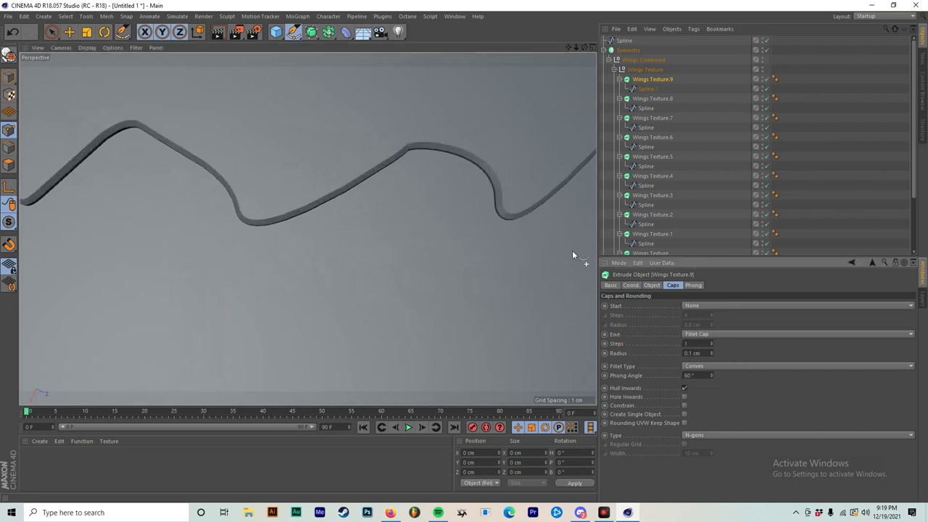
left_click_drag(694, 341, 645, 338)
type("2")
key("Return")
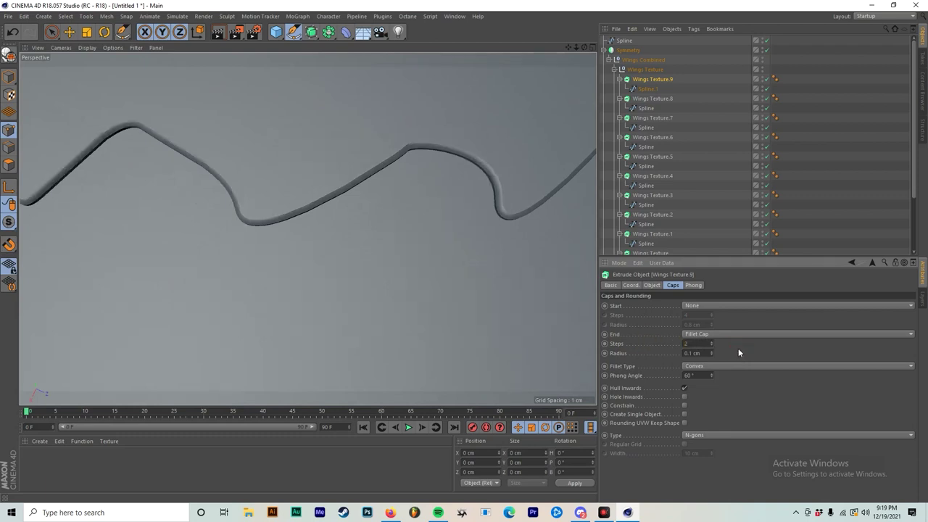
left_click(752, 354)
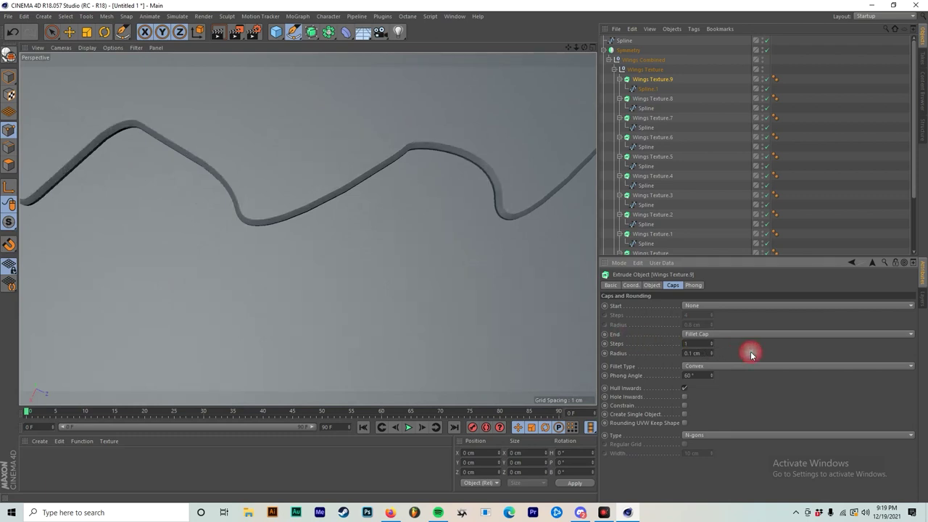
Inspect the feather from farther out, try 2 end fillet steps, and undo the step changes back to 4.
right_click_drag(566, 238, 472, 226, "alt")
mouse_move(465, 215)
left_mouse_down("alt")
mouse_move(457, 157)
mouse_move(485, 166)
mouse_move(440, 132)
mouse_move(482, 147)
mouse_move(507, 135)
mouse_move(472, 155)
mouse_move(474, 216)
mouse_move(468, 203)
left_mouse_up("alt")
middle_click_drag(466, 194, 399, 225, "alt")
right_click_drag(451, 235, 488, 231, "alt")
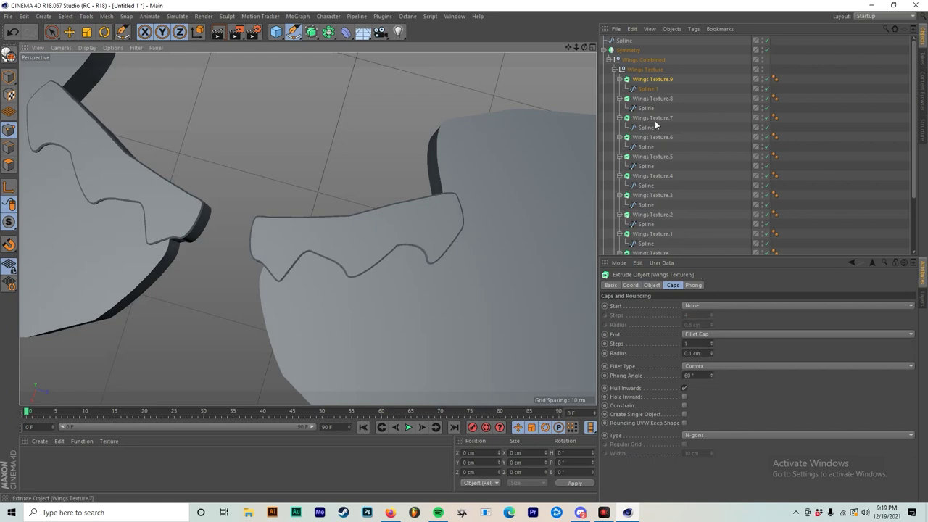
left_click(699, 344)
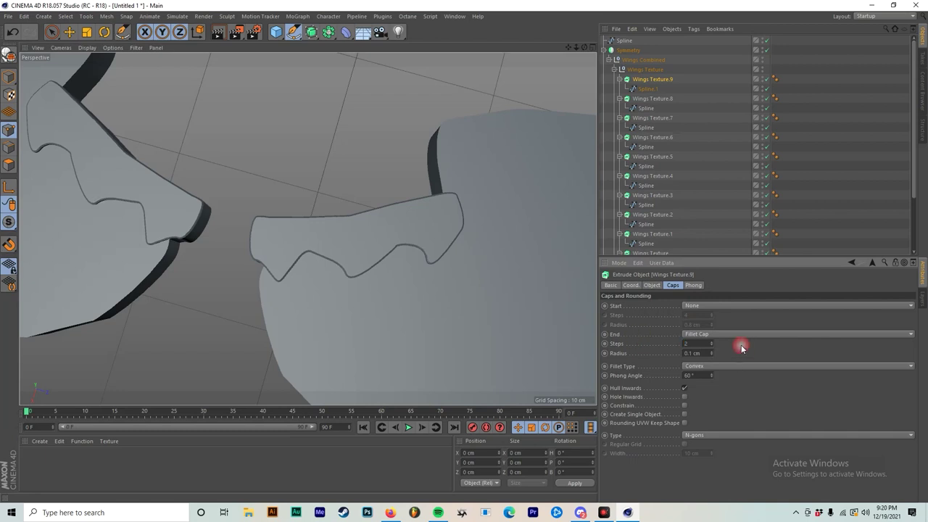
key("ctrl+z")
Open the Phong tag settings of Wings Texture.9 and render a preview of the feather edge in the viewport.
left_click(767, 69)
left_click(774, 79)
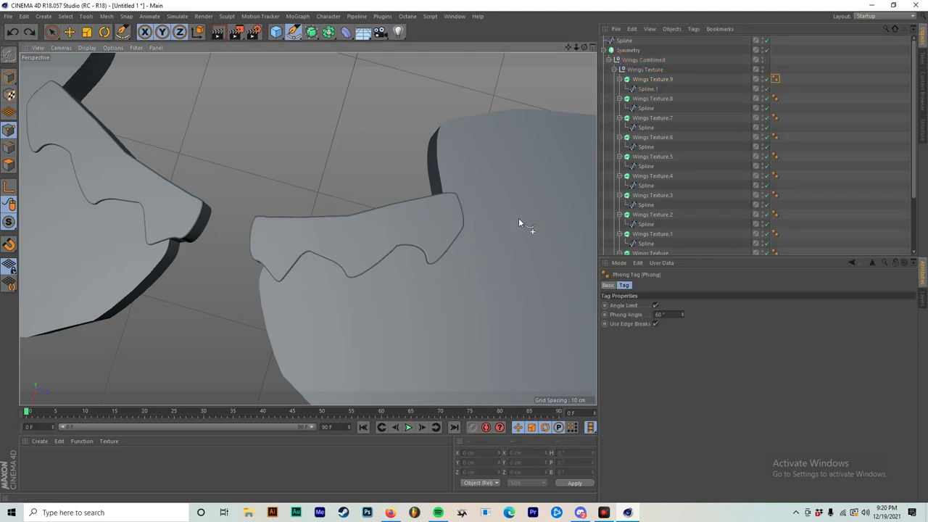
left_click(217, 32)
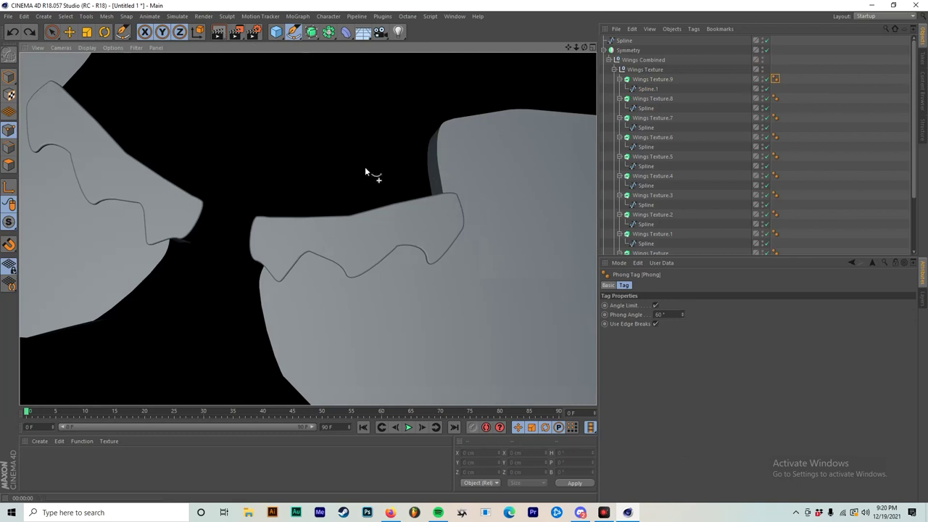
Set the end fillet of Wings Texture.9 to 1 step and render the view to check the edge.
left_click(647, 79)
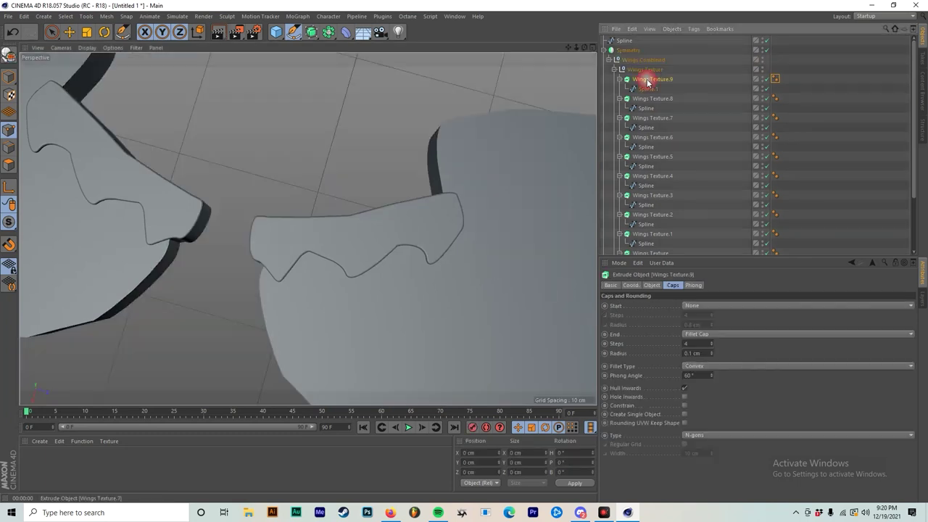
left_click(703, 342)
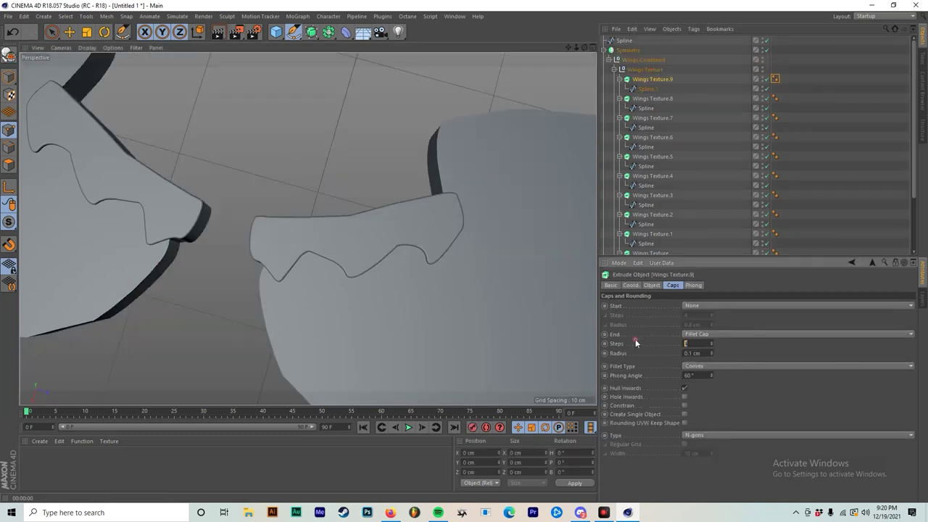
left_click(756, 354)
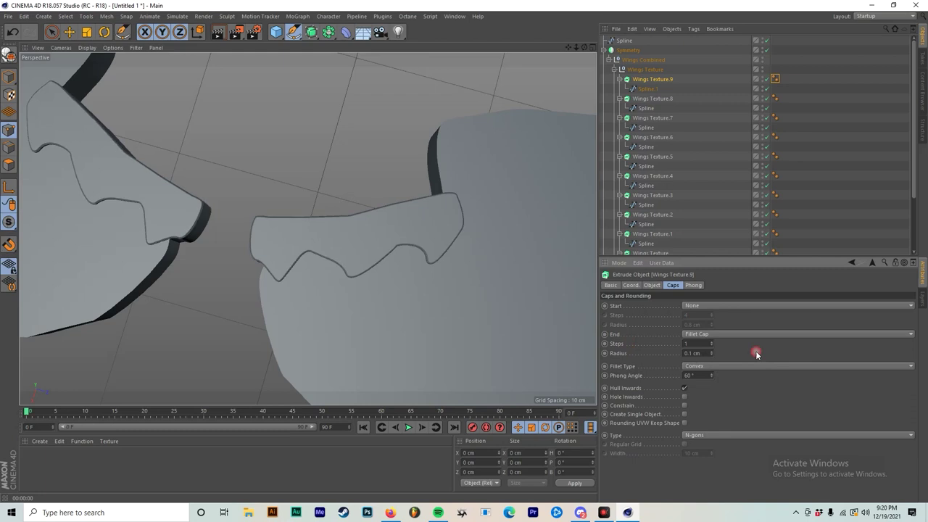
left_click(217, 31)
scroll(348, 259, "up", 6)
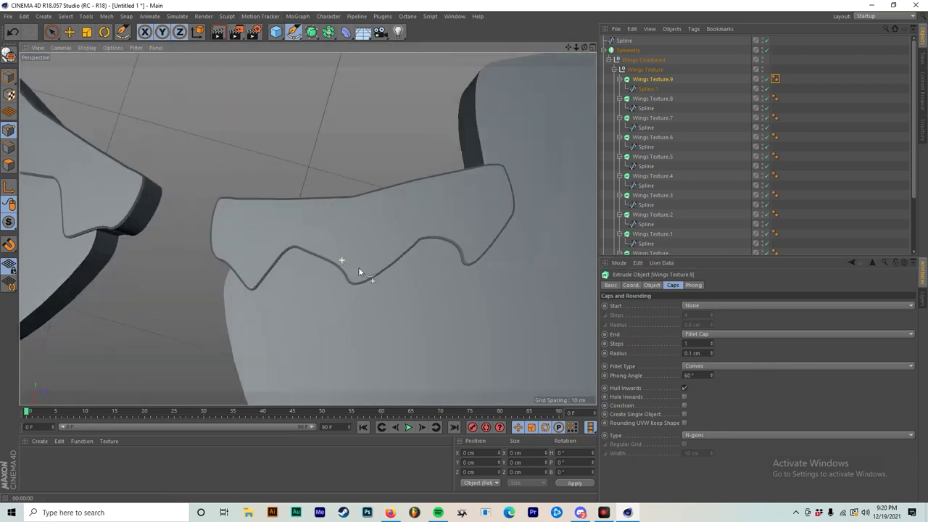
left_click_drag(408, 287, 418, 280, "alt")
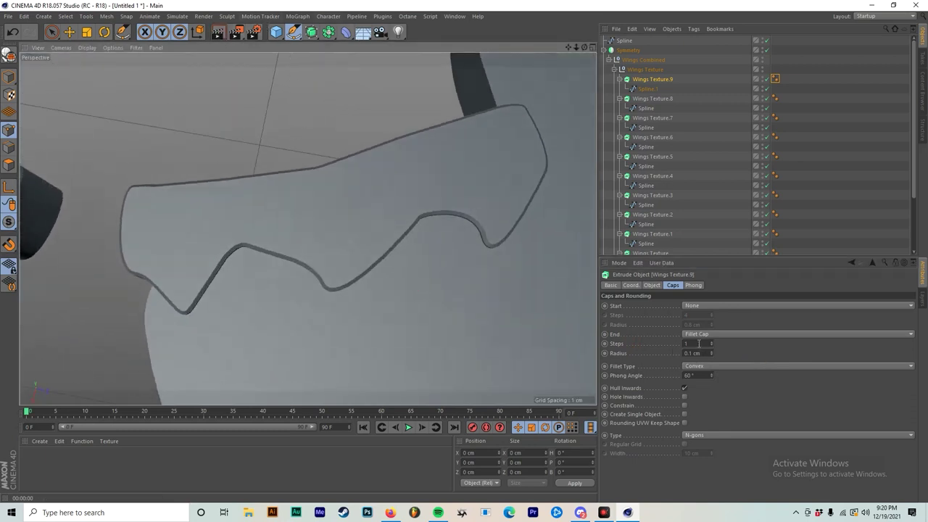
Set the end cap of Wings Texture.8 to Fillet Cap with 1 step and a radius of 0.1 cm.
left_click(651, 99)
left_click(713, 338)
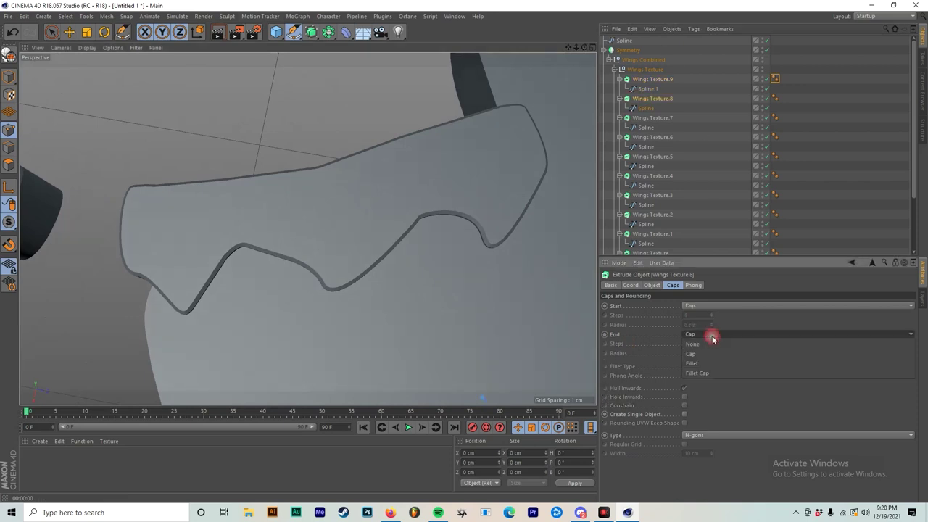
left_click(701, 373)
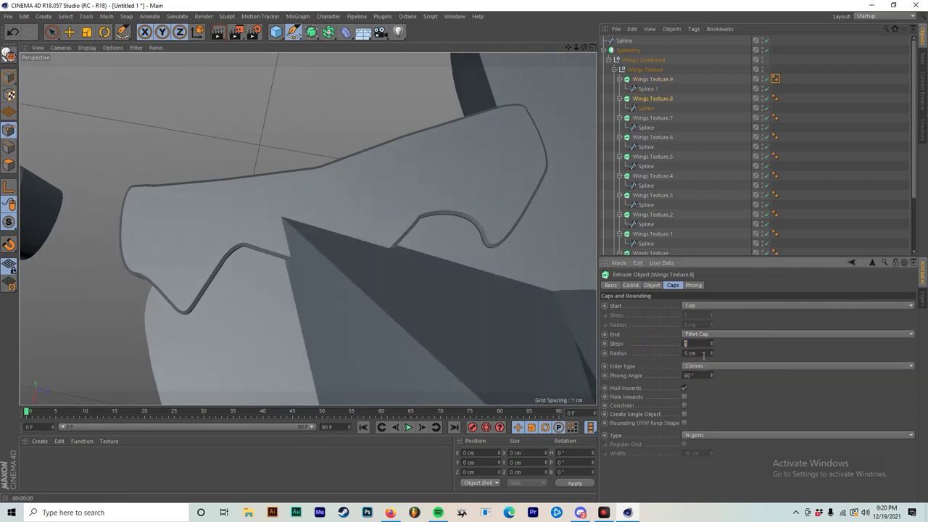
left_click(702, 354)
type(".1")
key("Return")
scroll(360, 250, "down", 3)
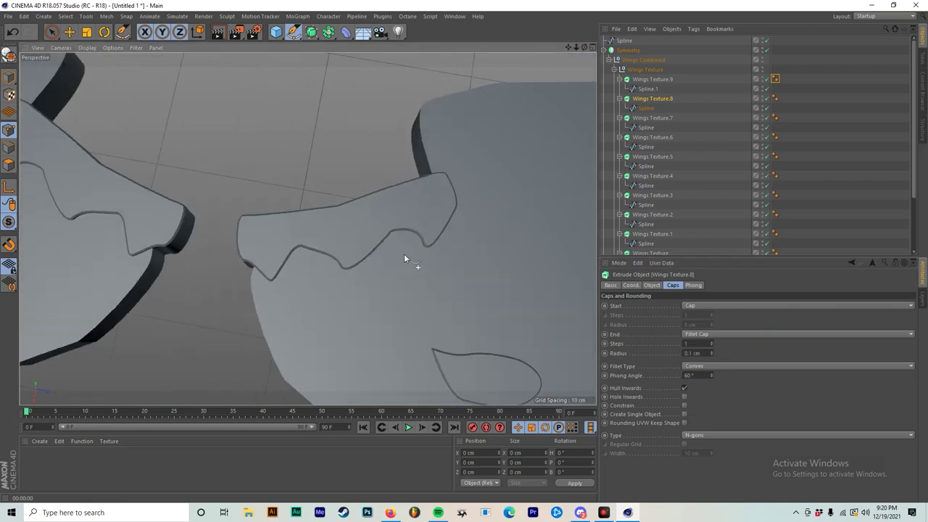
middle_click_drag(404, 253, 289, 166, "alt")
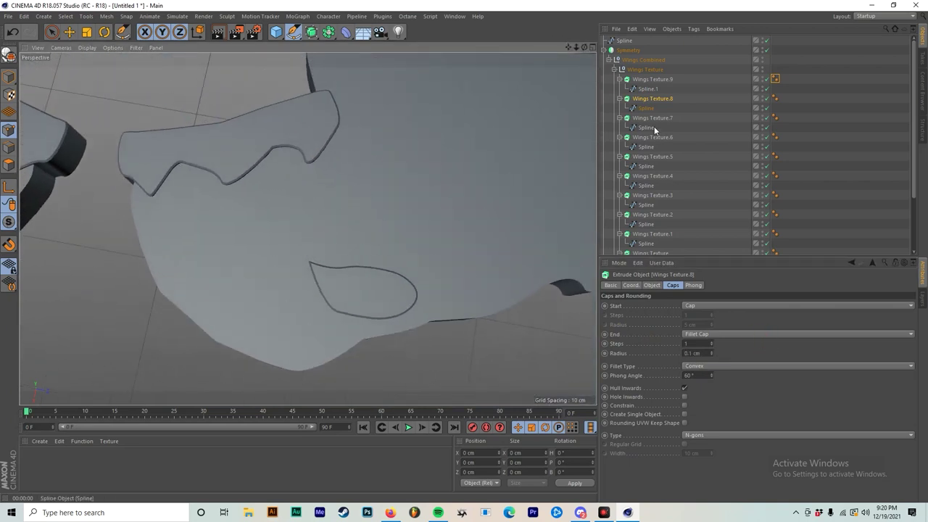
Set the end cap of Wings Texture.7 to Fillet Cap with a radius of 0.1 cm.
left_click(700, 353)
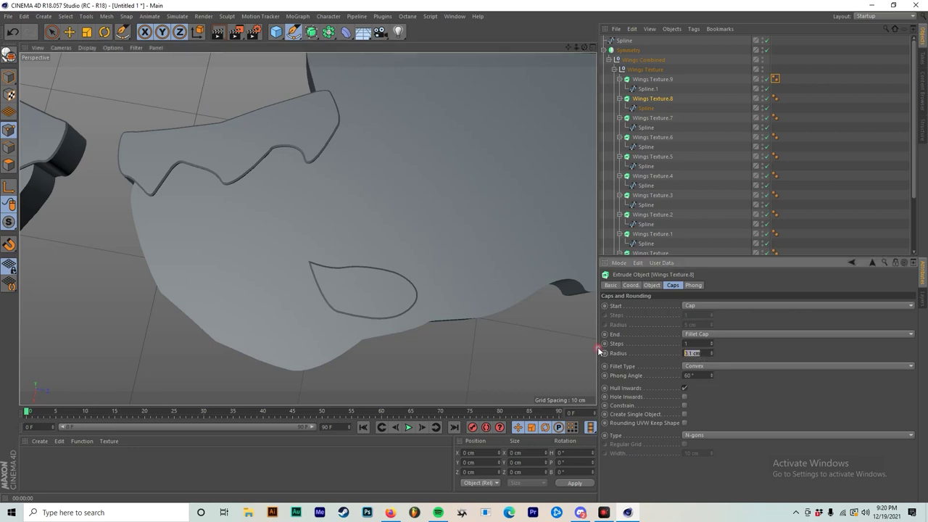
left_click(653, 118)
left_click(706, 332)
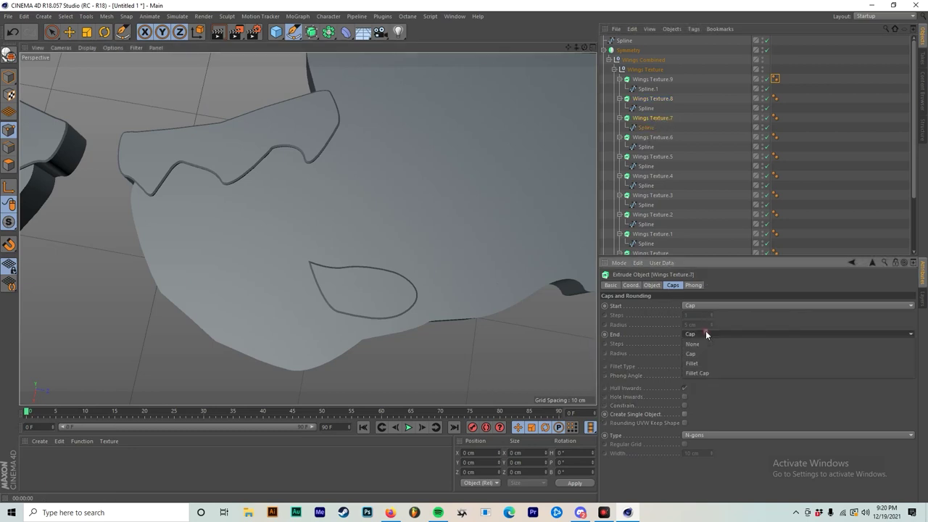
left_click(699, 339)
left_click(702, 333)
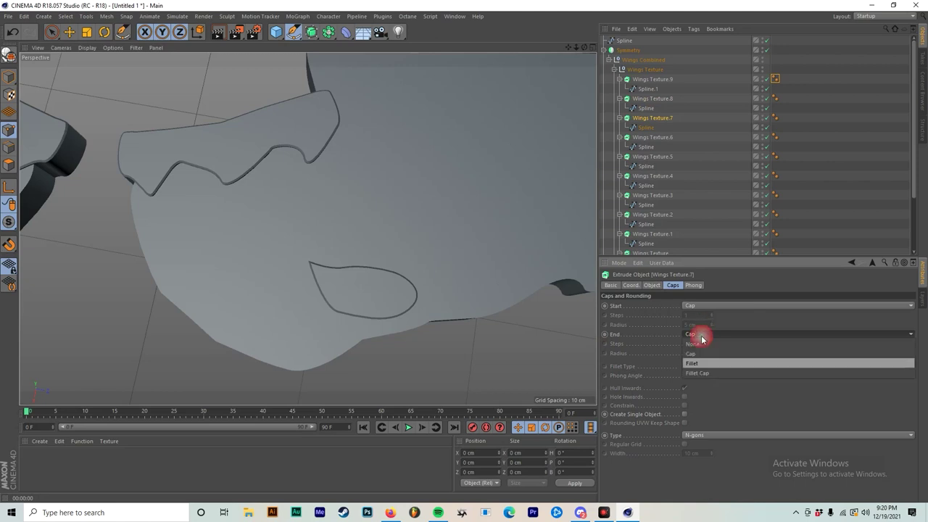
left_click(699, 372)
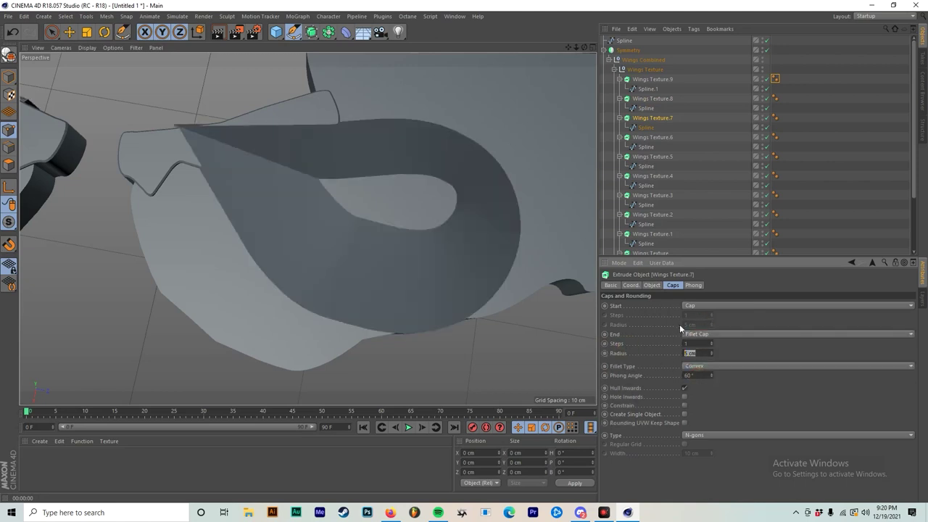
type("0.1")
key("Return")
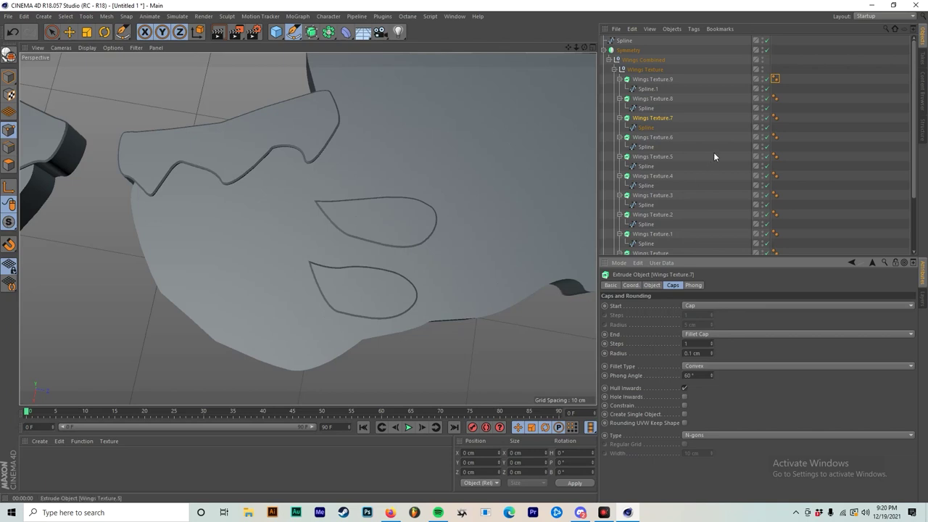
Give Wings Texture.6 an end Fillet Cap with a 0.1 cm radius.
left_click(654, 137)
left_click(694, 333)
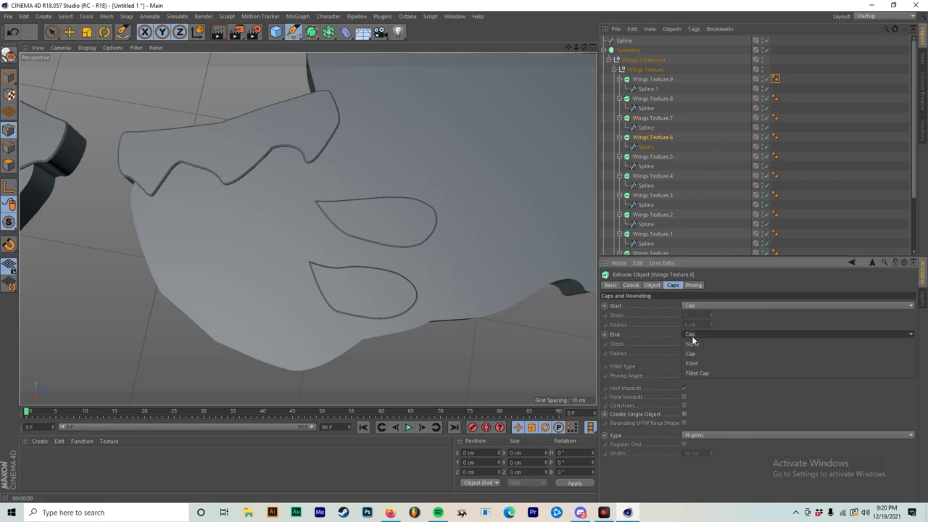
left_click(697, 373)
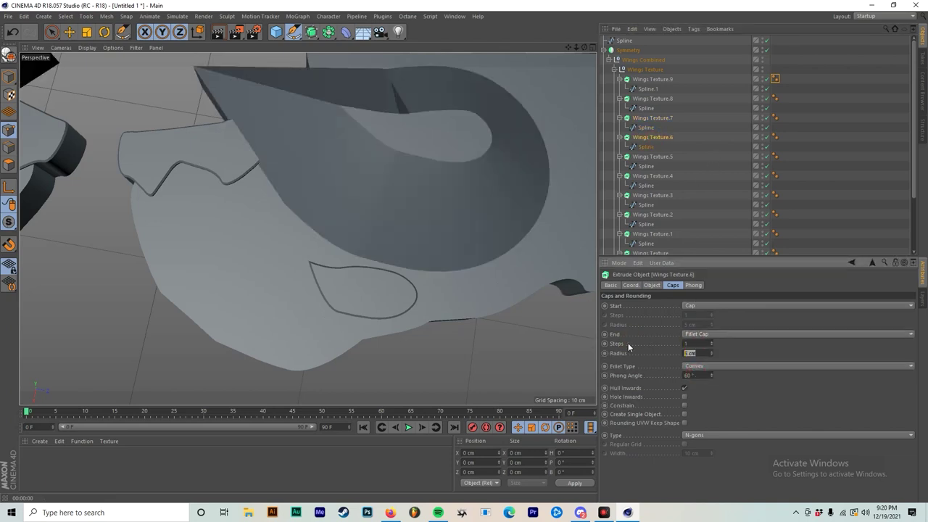
type("0.1")
key("Return")
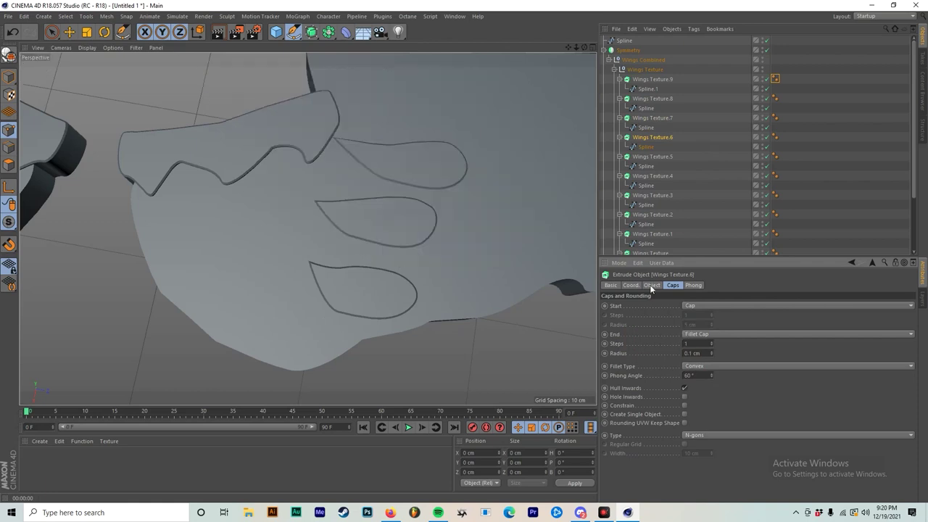
Change the end of Wings Texture.5 to Fillet Cap and set its radius to 0.1 cm.
left_click(655, 156)
left_click(697, 335)
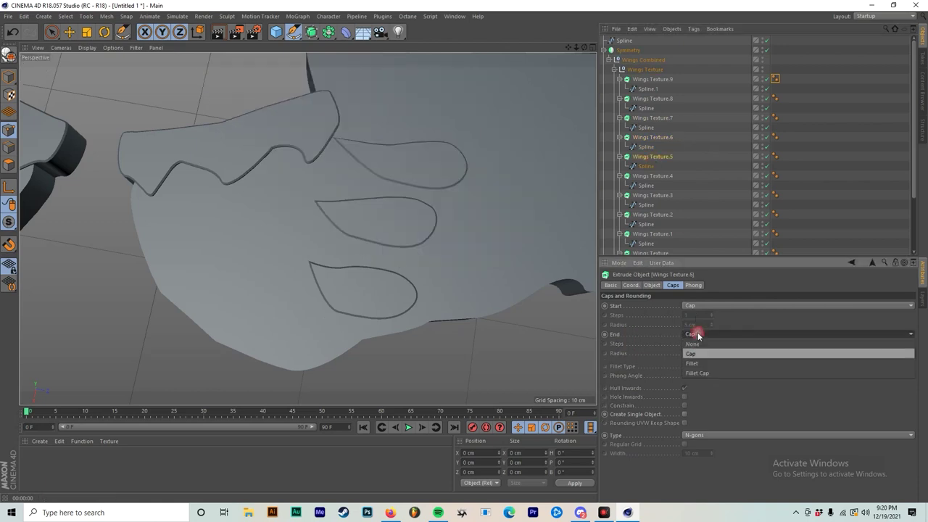
left_click(697, 373)
left_click(703, 353)
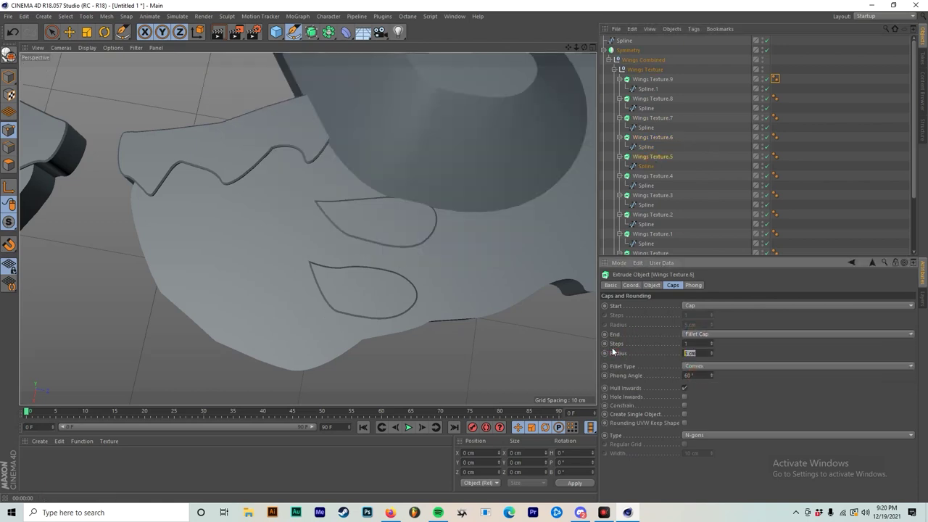
type("0.1")
key("Return")
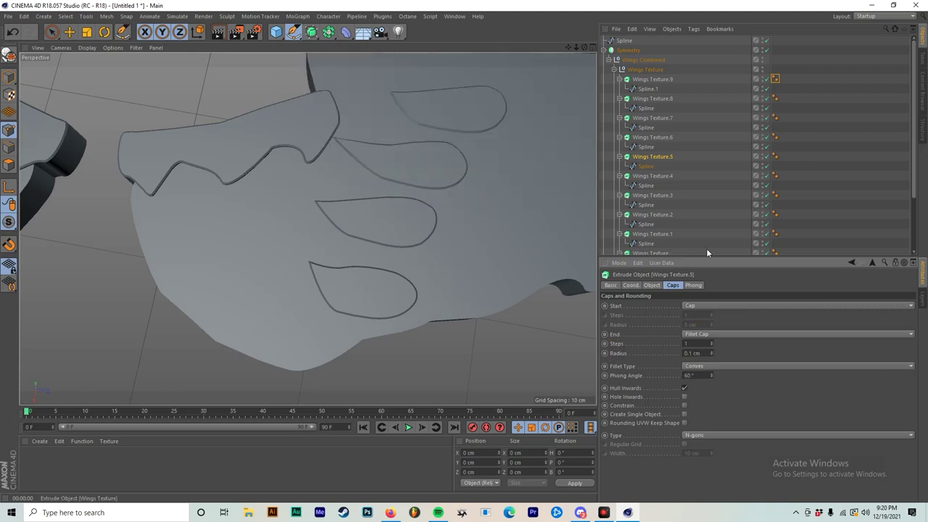
Set the end cap of Wings Texture.4 to Fillet Cap with a radius of 0.1 cm.
left_click(653, 175)
left_click(697, 335)
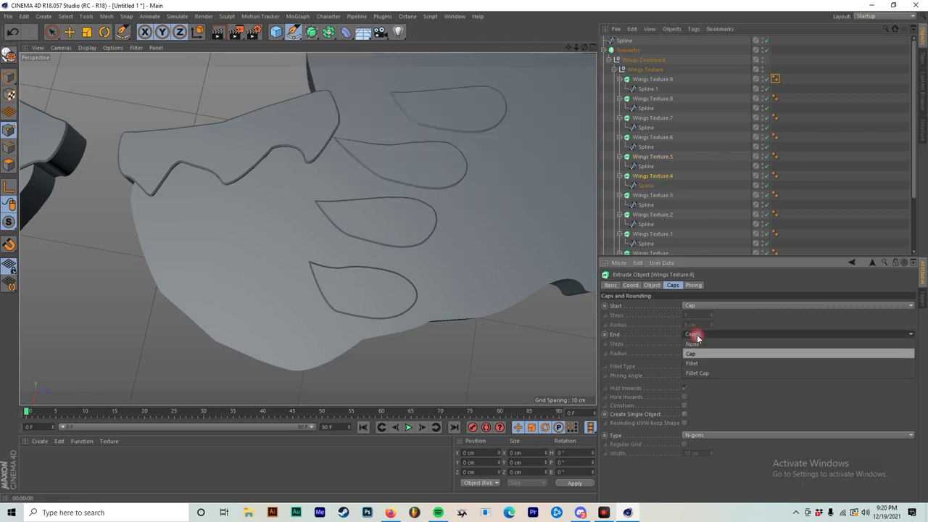
left_click(700, 373)
left_click_drag(704, 353, 631, 350)
type(".1")
left_click(726, 356)
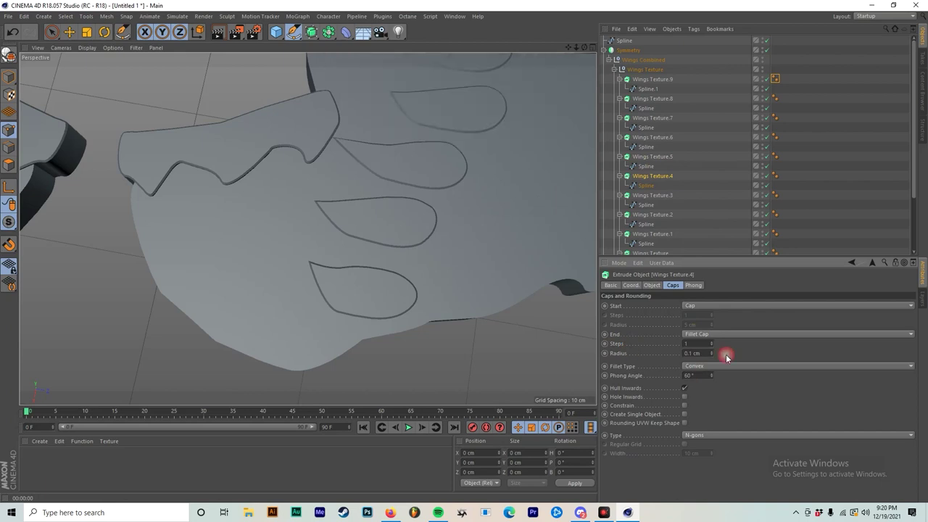
Set the end cap of Wings Texture.3 to Fillet Cap with a radius of 0.1 cm.
left_click(656, 195)
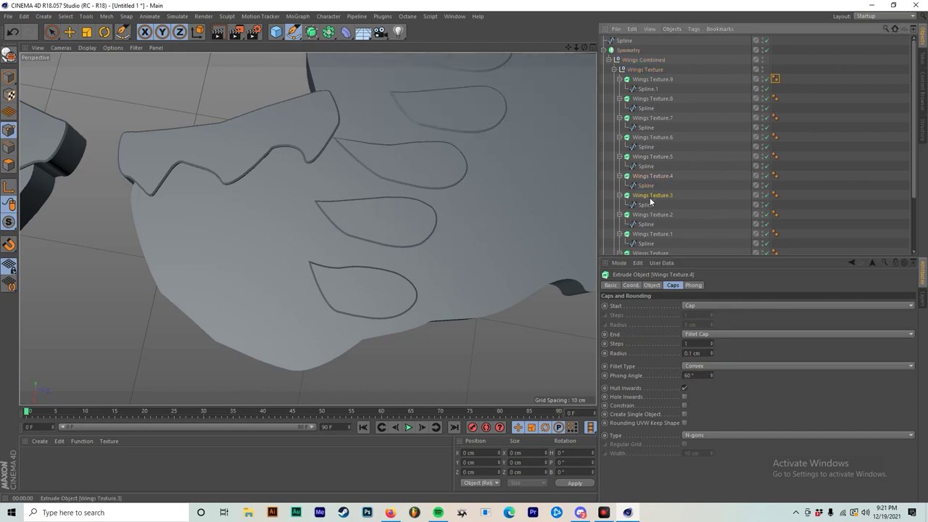
left_click(689, 334)
left_click(697, 373)
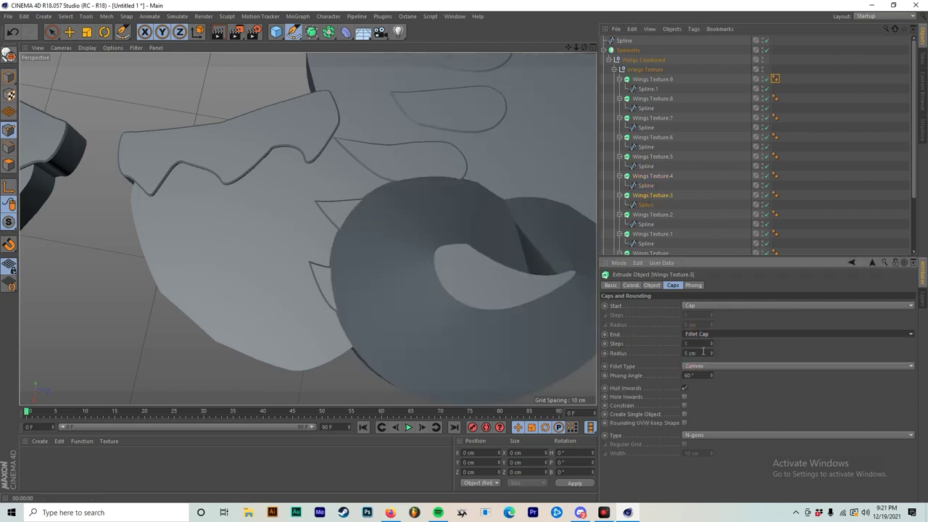
left_click_drag(703, 352, 628, 343)
type(".1")
left_click(748, 348)
Set the end cap of Wings Texture.2 to Fillet Cap with a radius of 0.1 cm.
middle_click_drag(468, 245, 368, 318, "alt")
scroll(368, 318, "down", 2)
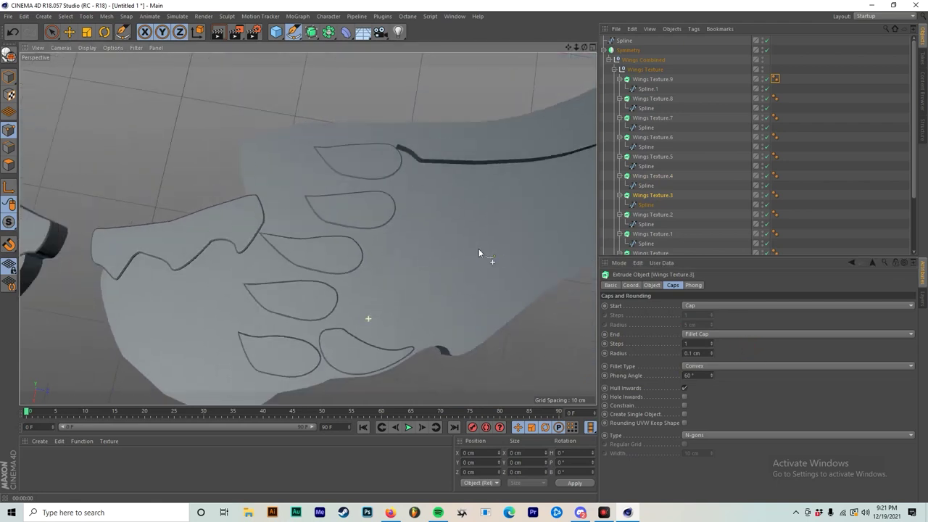
left_click(651, 214)
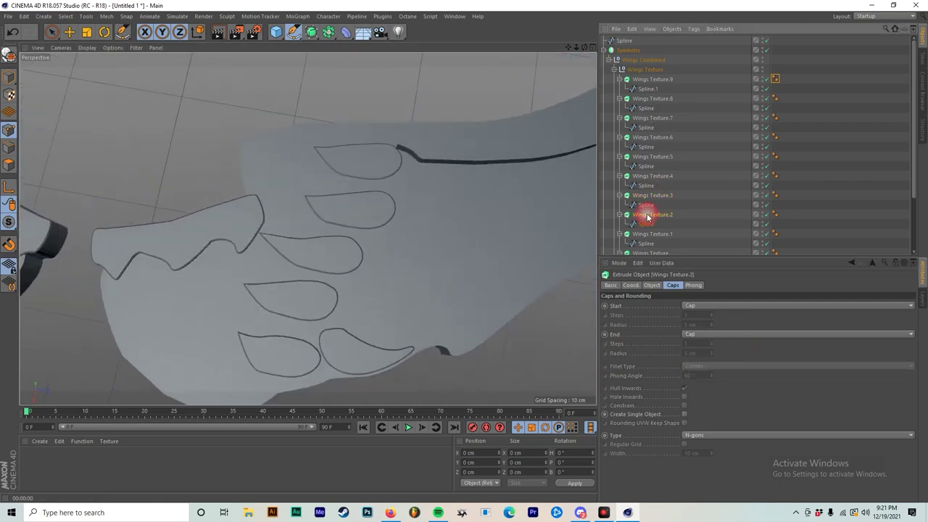
left_click(707, 336)
left_click(703, 373)
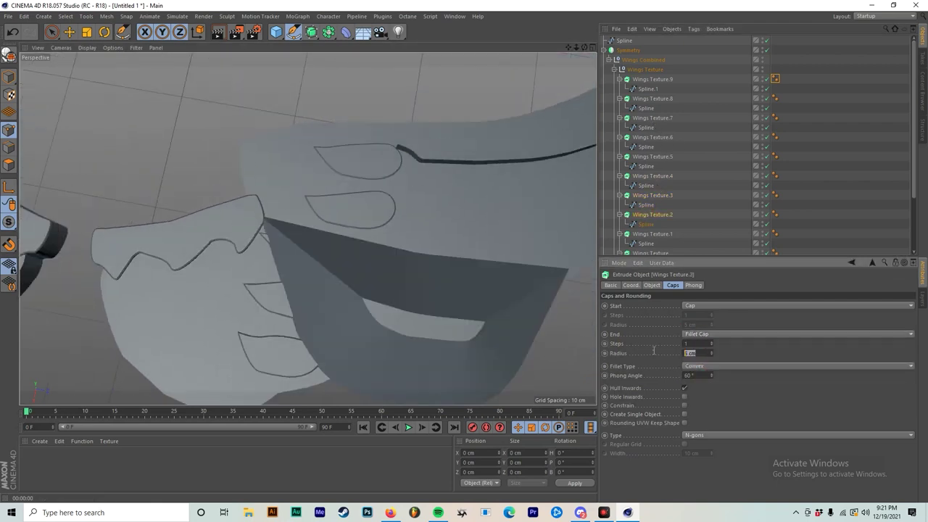
type("0.1")
key("Return")
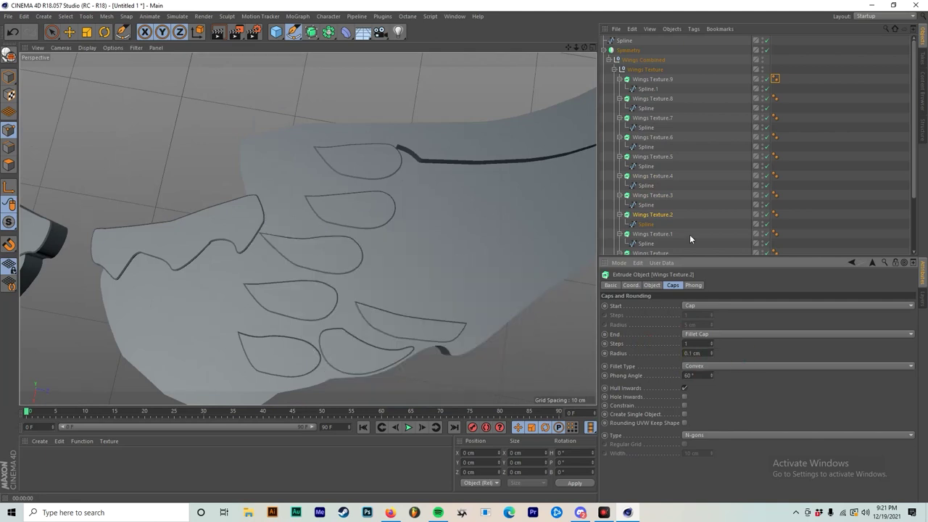
Set the end cap of Wings Texture.1 to Fillet Cap with a radius of 0.1 cm.
left_click(653, 234)
left_click(701, 333)
left_click(697, 374)
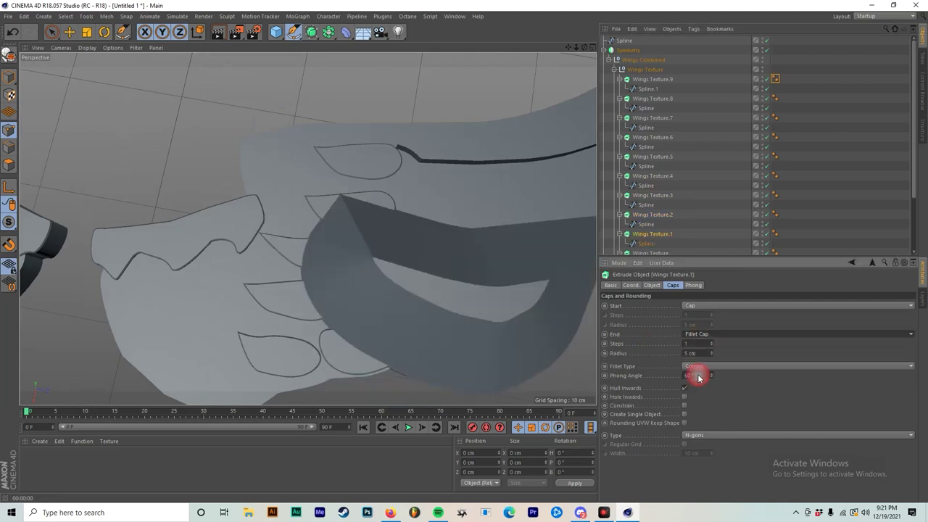
left_click_drag(697, 353, 621, 344)
type("0.1")
left_click(739, 347)
Give the unnumbered Wings Texture extrude directly below Wings Texture.1 an end Fillet Cap with a 0.1 cm radius.
scroll(671, 195, "down", 3)
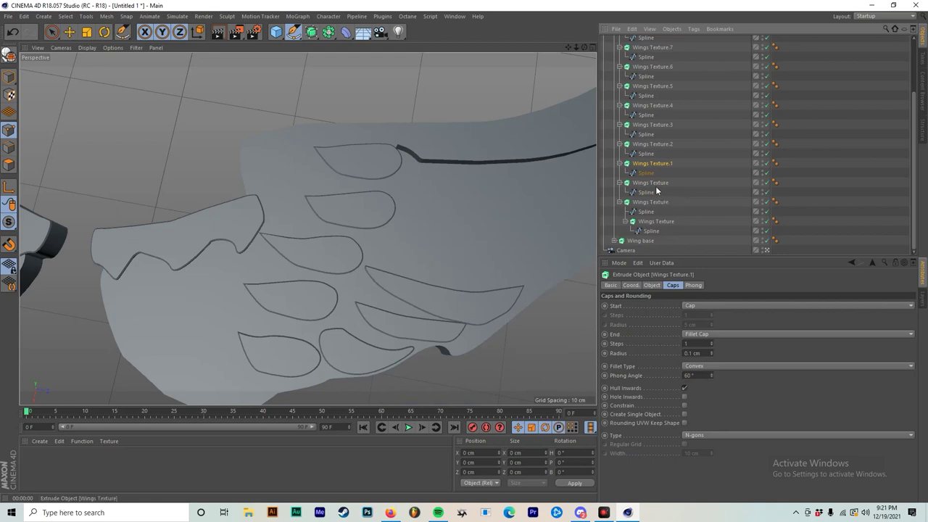
left_click(651, 183)
left_click(705, 334)
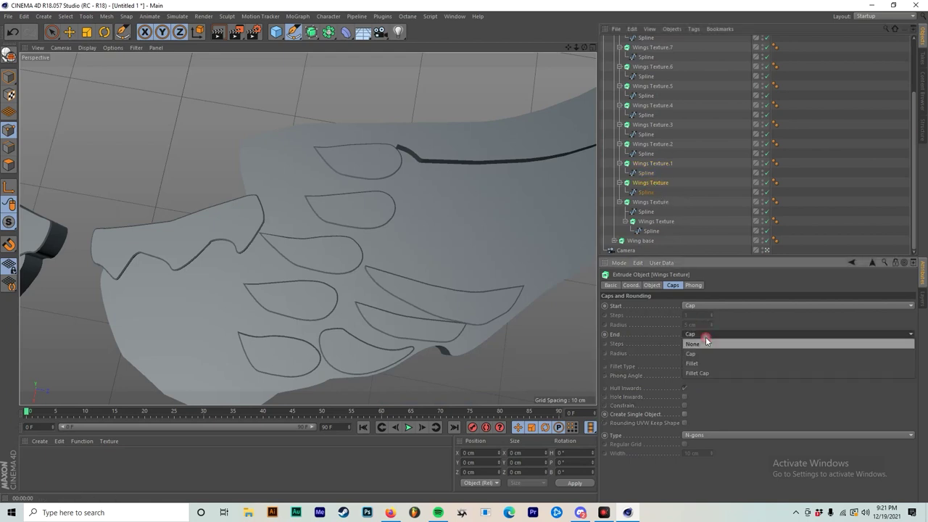
left_click(696, 374)
double_click(696, 353)
type("0.1")
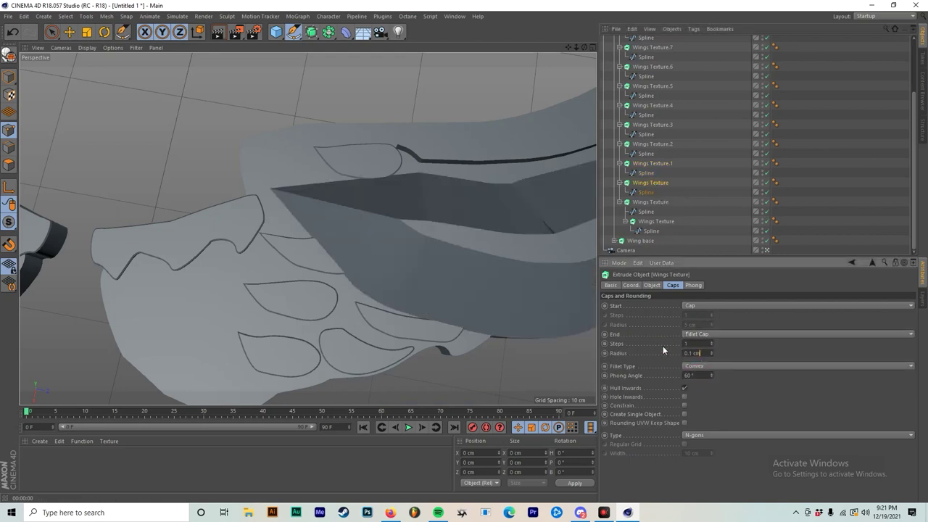
left_click(734, 349)
Give the Wings Texture extrude that contains a nested extrude an end Fillet Cap with a 0.1 cm radius.
left_click(651, 202)
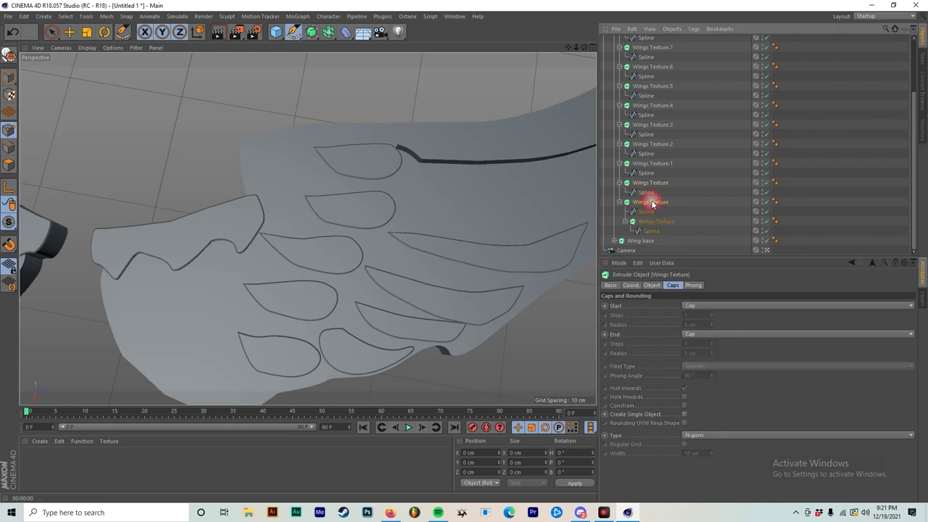
left_click(697, 333)
left_click(700, 375)
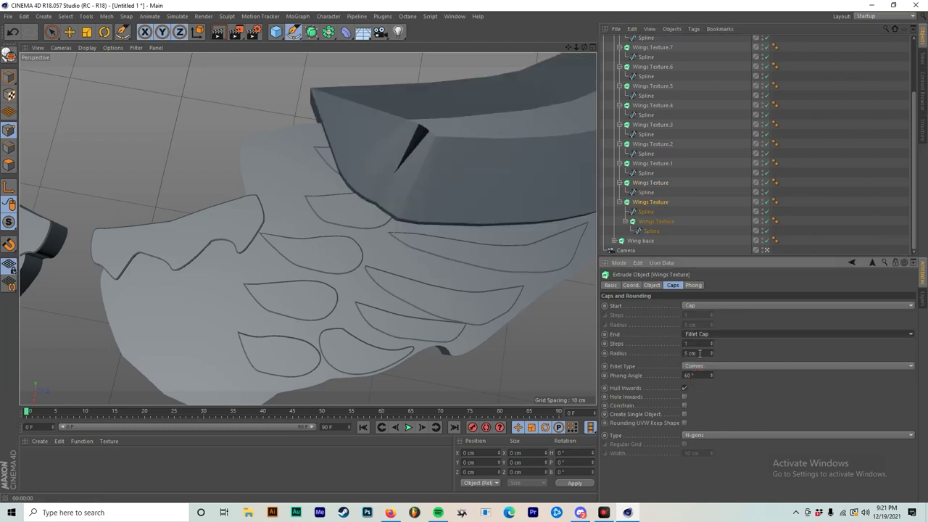
double_click(696, 353)
type("0.1")
left_click(731, 355)
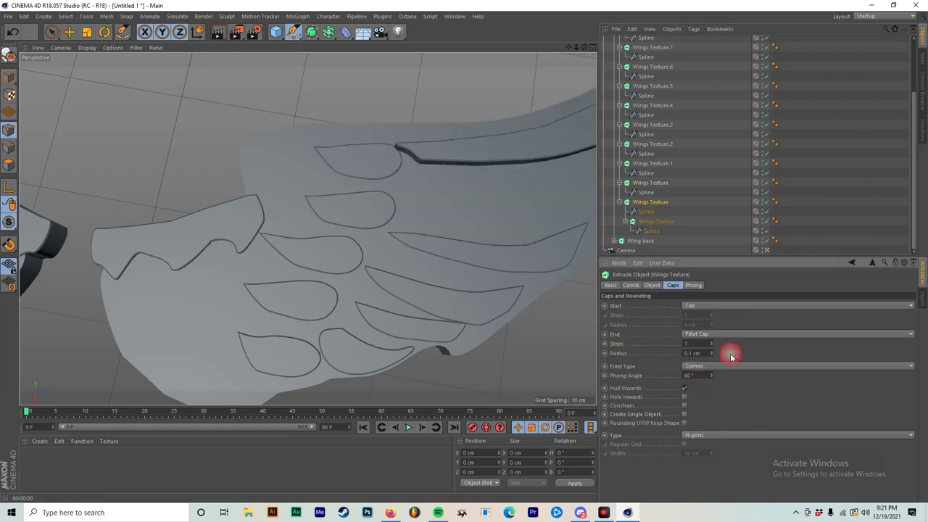
Set the end cap of the nested Wings Texture extrude to Fillet Cap with a radius of 0.1 cm.
left_click(660, 222)
left_click(698, 334)
left_click(699, 374)
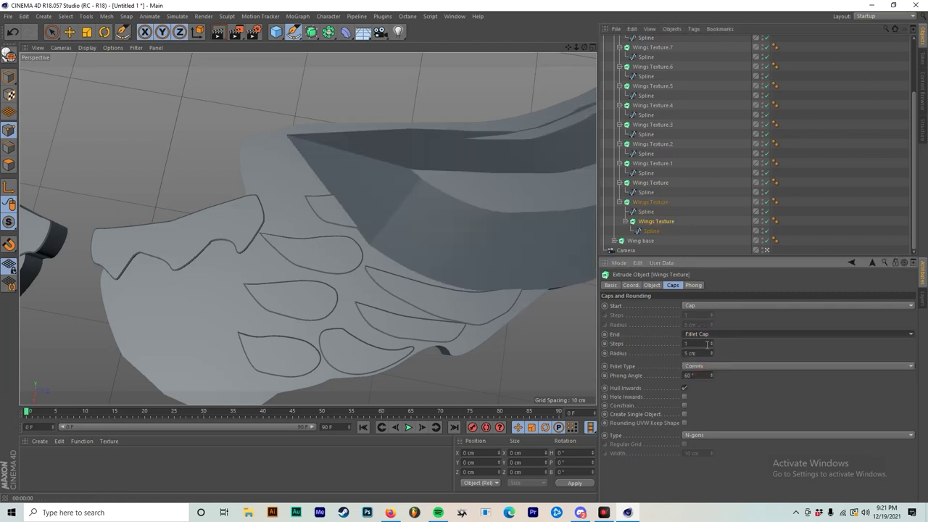
left_click_drag(705, 353, 673, 349)
type("0.1")
left_click(742, 352)
Inspect the filleted feathers on both wings from farther out and compare them with the dove reference image.
scroll(412, 195, "down", 4)
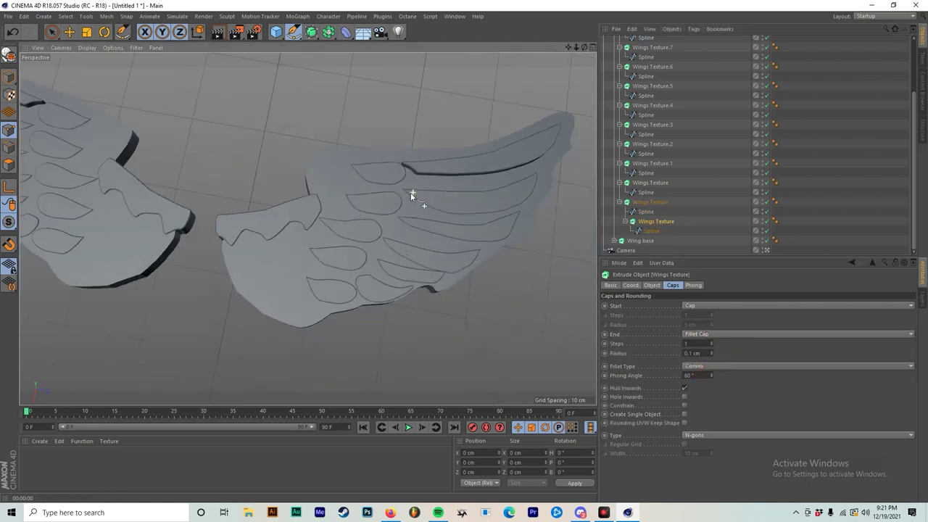
middle_click(376, 214)
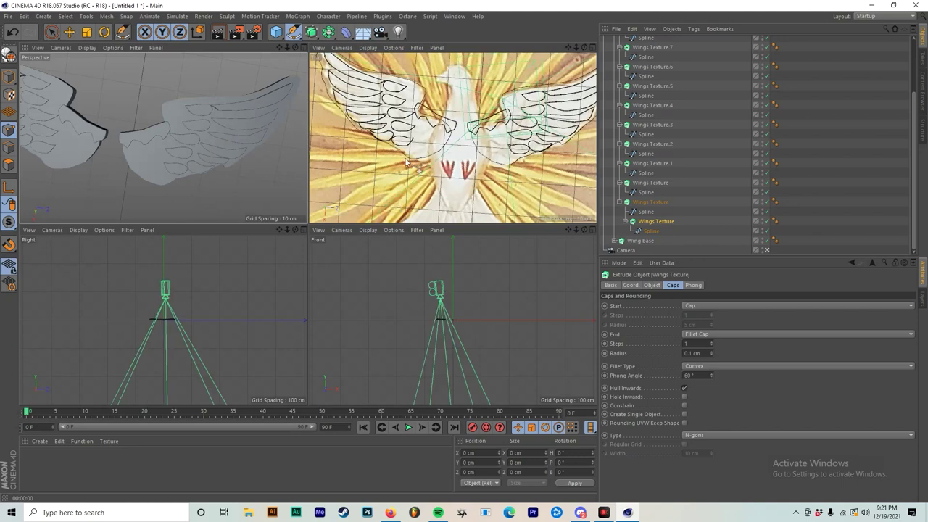
middle_click(145, 123)
scroll(302, 142, "down", 3)
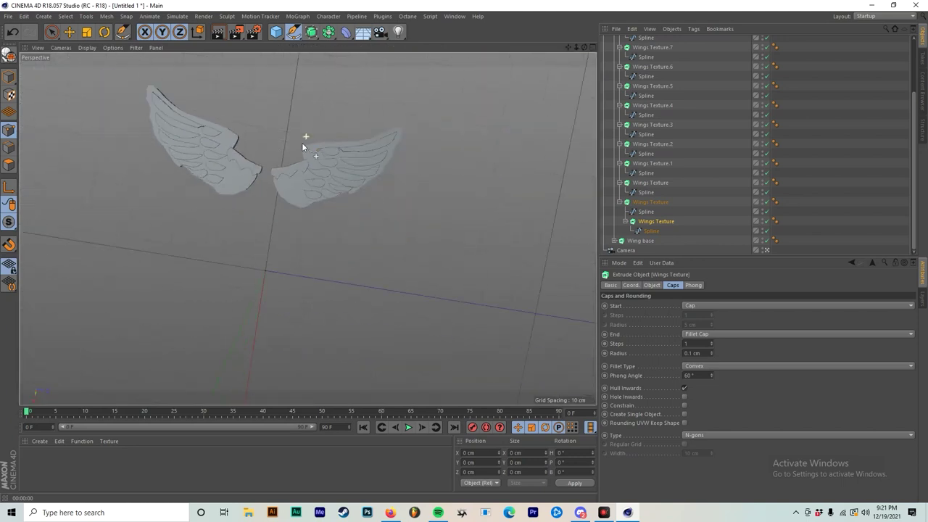
mouse_move(285, 142)
left_mouse_down("alt")
mouse_move(266, 124)
mouse_move(267, 140)
mouse_move(278, 143)
left_mouse_up("alt")
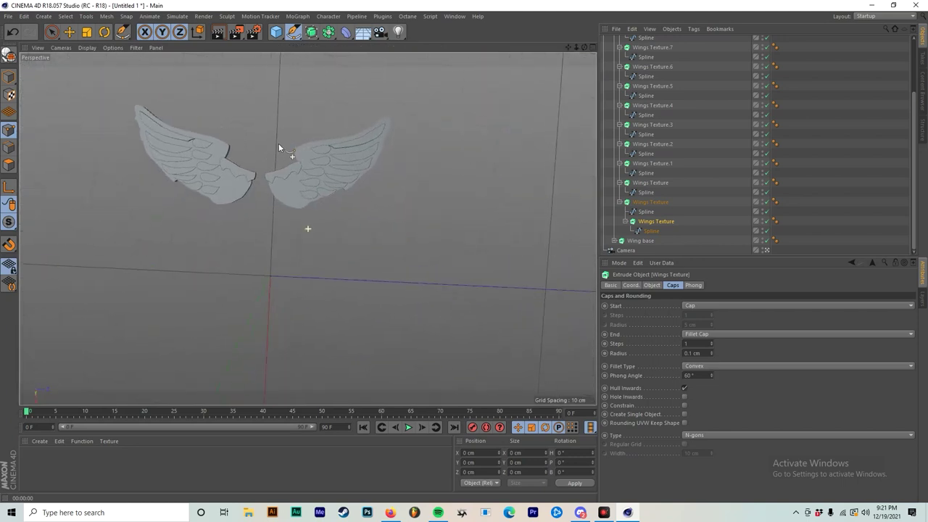
scroll(278, 143, "up", 5)
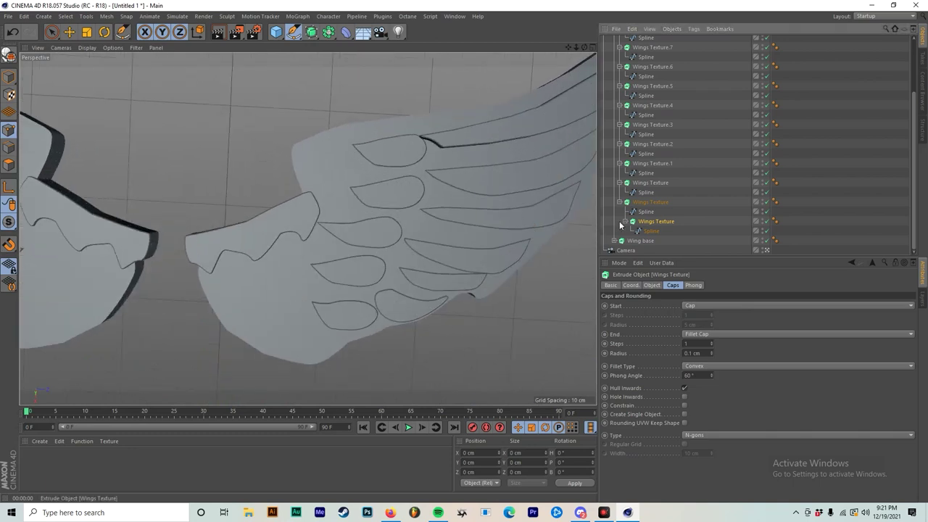
Give the Wing base extrude an end Fillet Cap with a 0.1 cm radius.
left_click(641, 242)
left_click(607, 236)
left_click(614, 240)
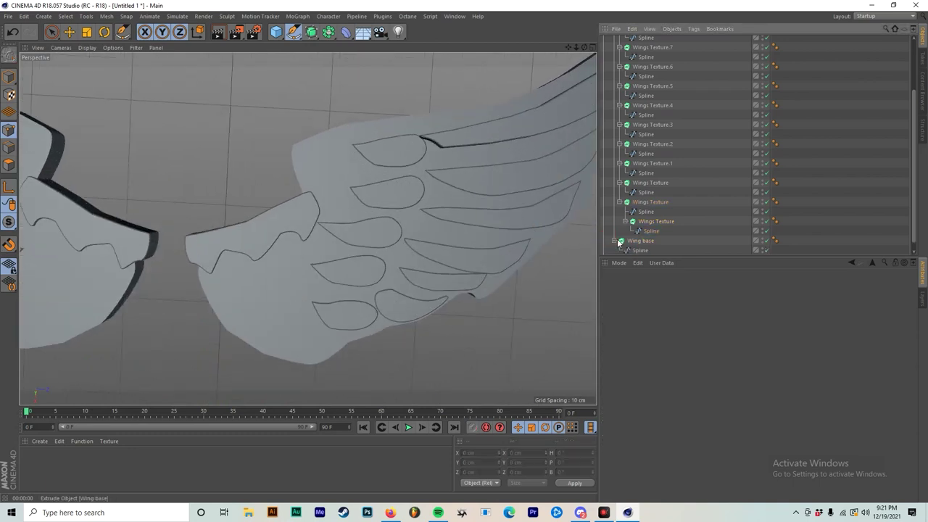
left_click(620, 244)
left_click(696, 332)
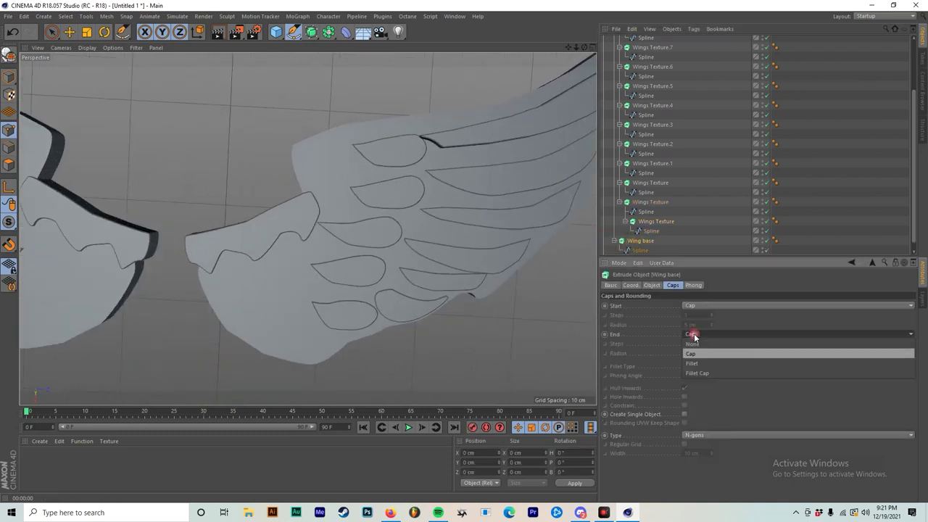
left_click(706, 372)
double_click(705, 352)
type("0.1")
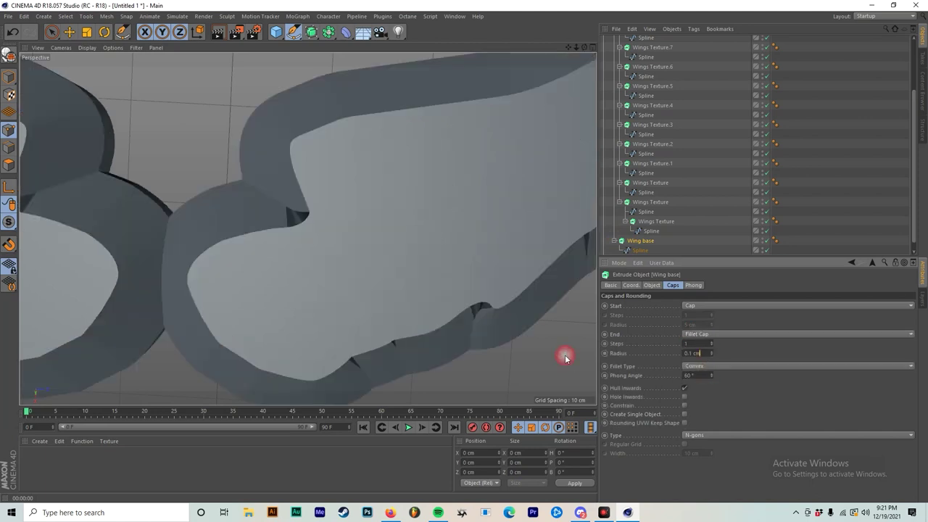
key("Return")
left_click_drag(385, 243, 368, 239, "alt")
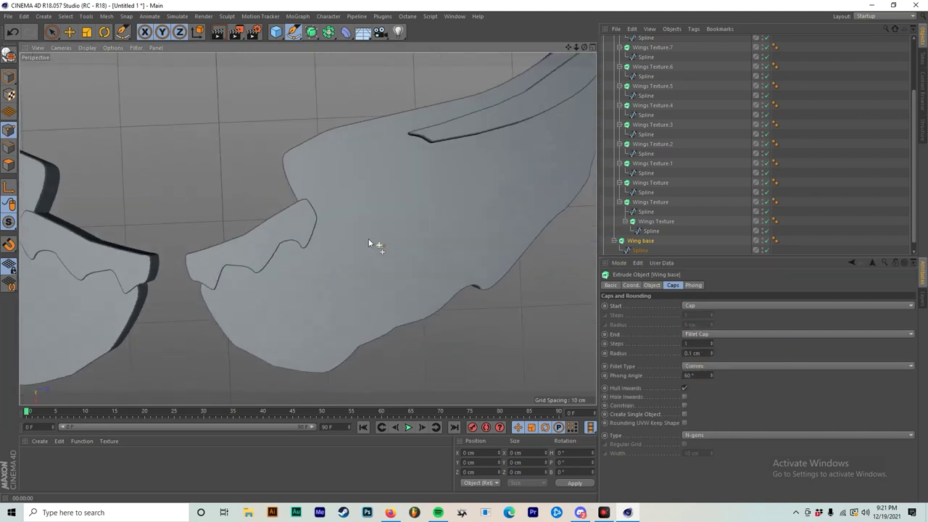
right_click_drag(326, 292, 350, 303, "alt")
left_click_drag(308, 228, 399, 262, "alt")
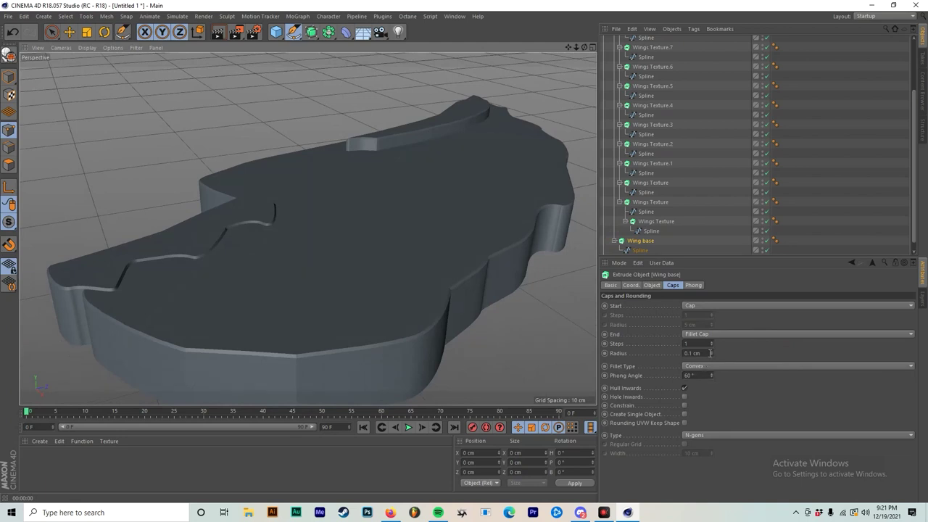
Set the Wing base's end fillet radius to 1 cm and its fillet type to 2 Steps.
mouse_move(712, 354)
left_mouse_down()
mouse_move(712, 344)
mouse_move(712, 359)
left_mouse_up()
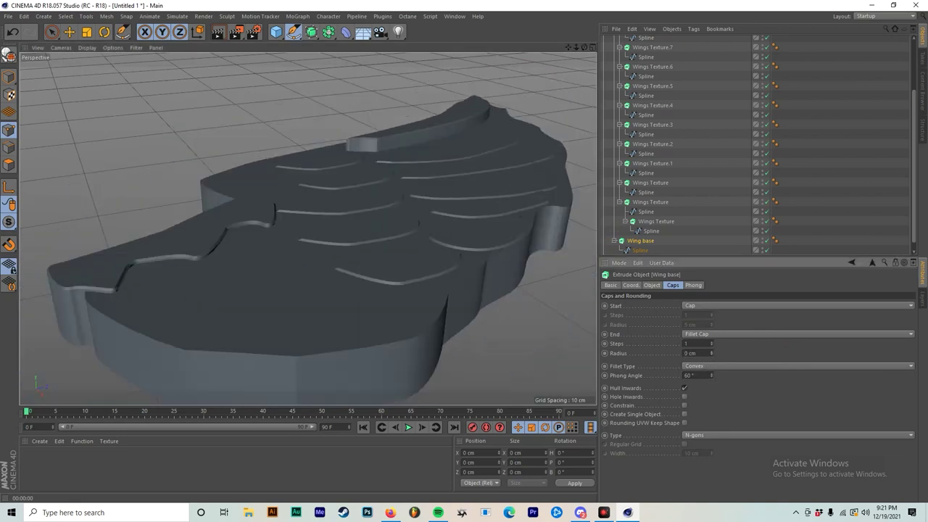
left_click(712, 353)
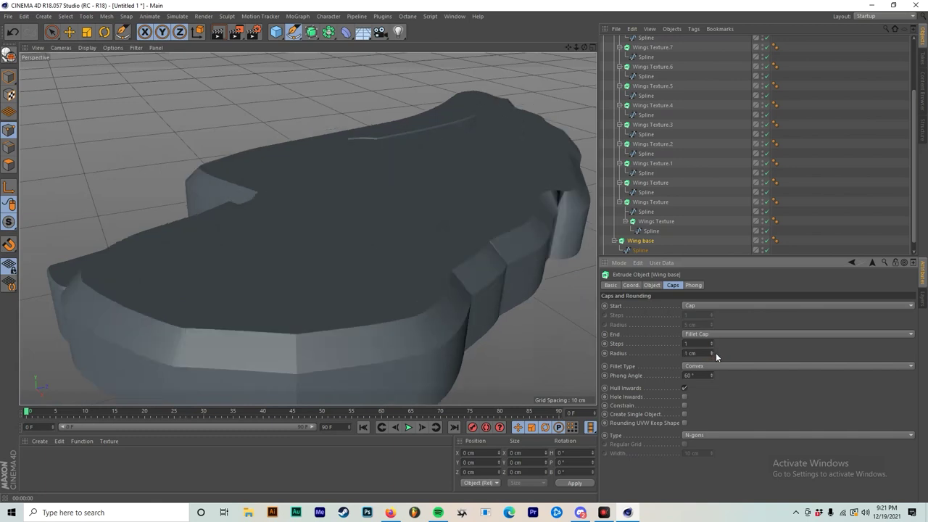
left_click(710, 366)
left_click(708, 372)
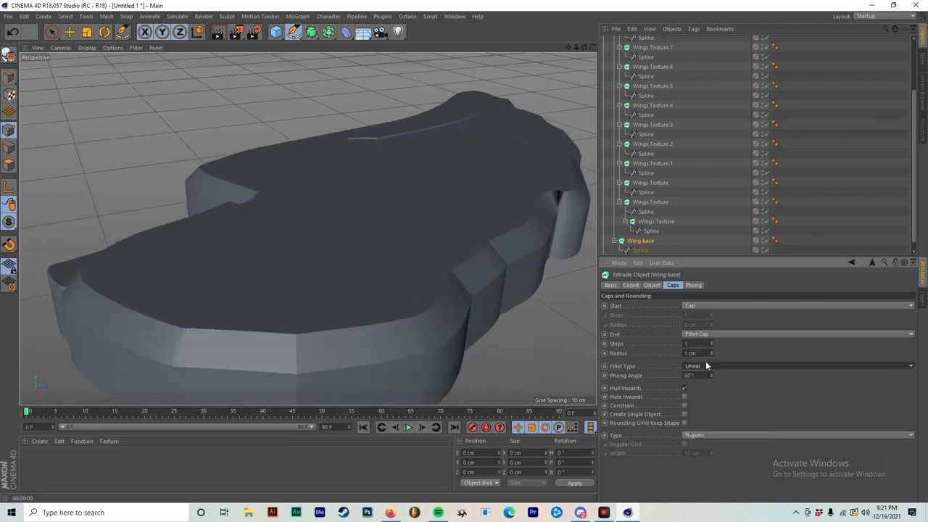
scroll(696, 367, "down", 6)
scroll(694, 369, "up", 1)
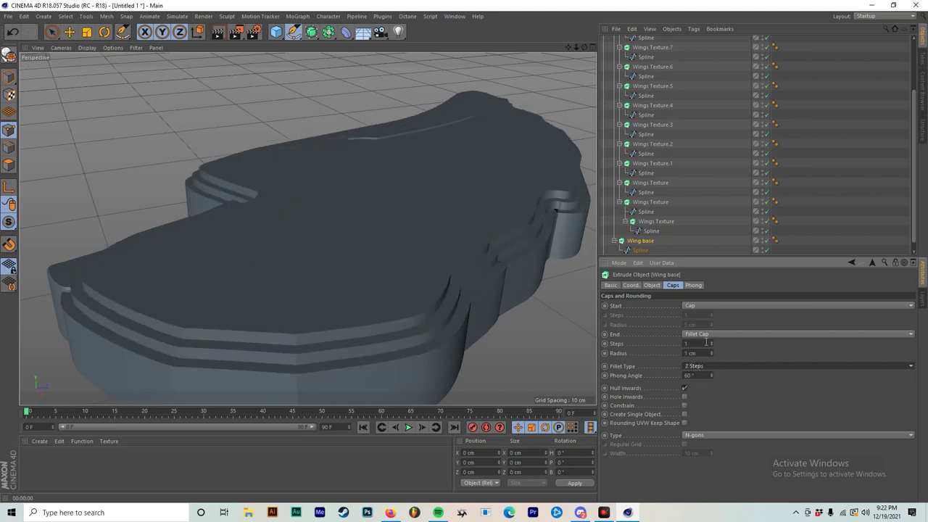
left_click_drag(456, 214, 505, 193, "alt")
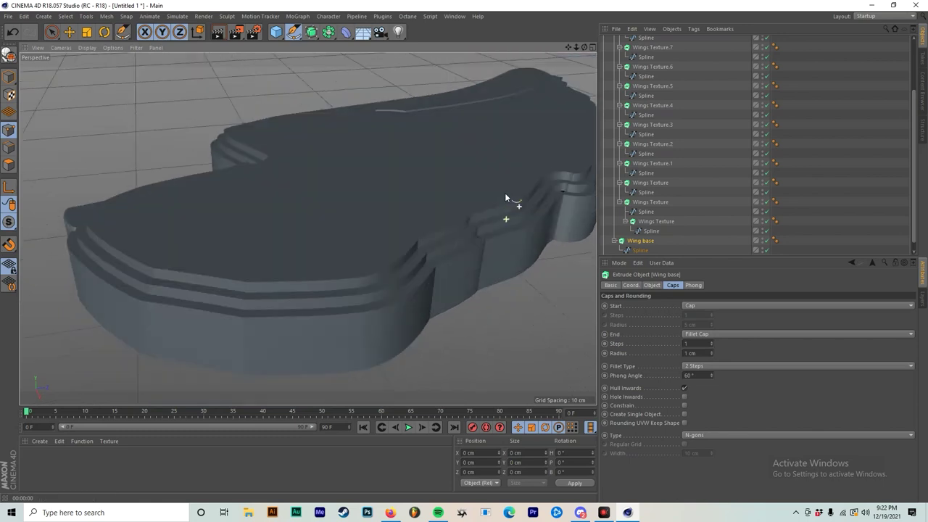
Move the Wing base to position Y -1 cm and Z 1 cm so the feathers stand above it.
left_click(618, 286)
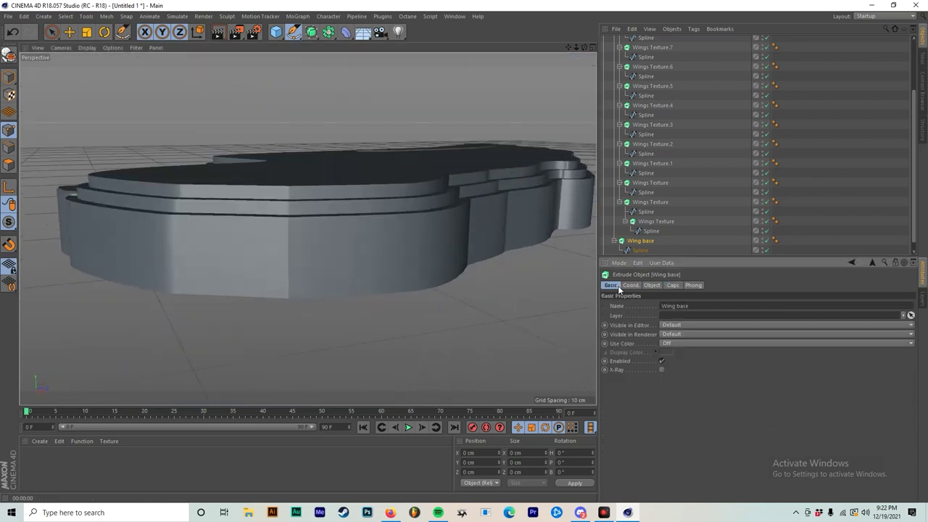
left_click(631, 287)
left_click(652, 326)
left_click(651, 326)
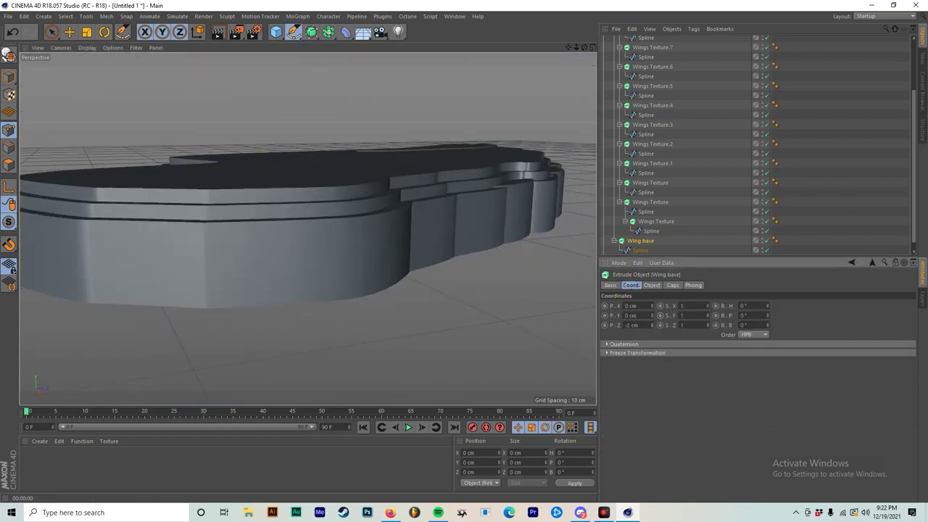
left_click(651, 322)
left_click(651, 322)
left_click(651, 318)
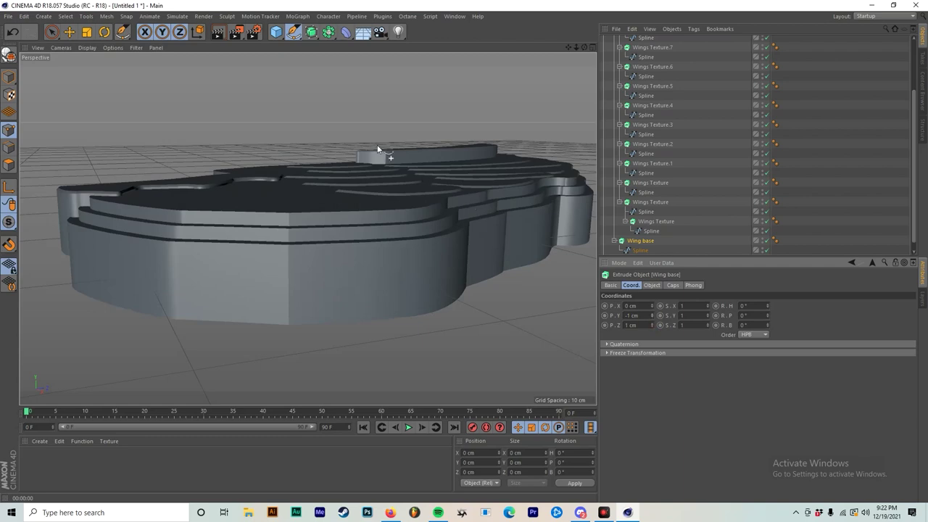
left_click_drag(380, 152, 379, 196, "alt")
scroll(379, 196, "up", 3)
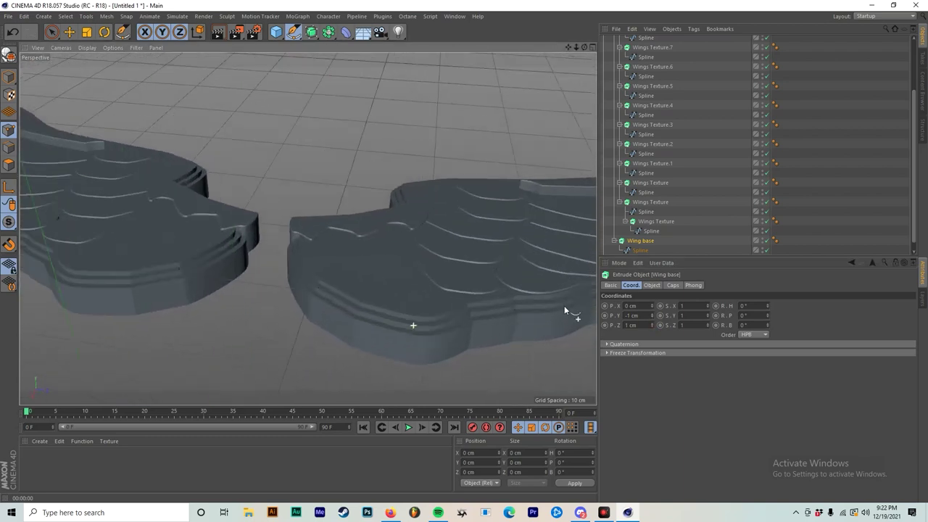
Try setting the Wing base's end cap to None and undo the change.
left_click(672, 284)
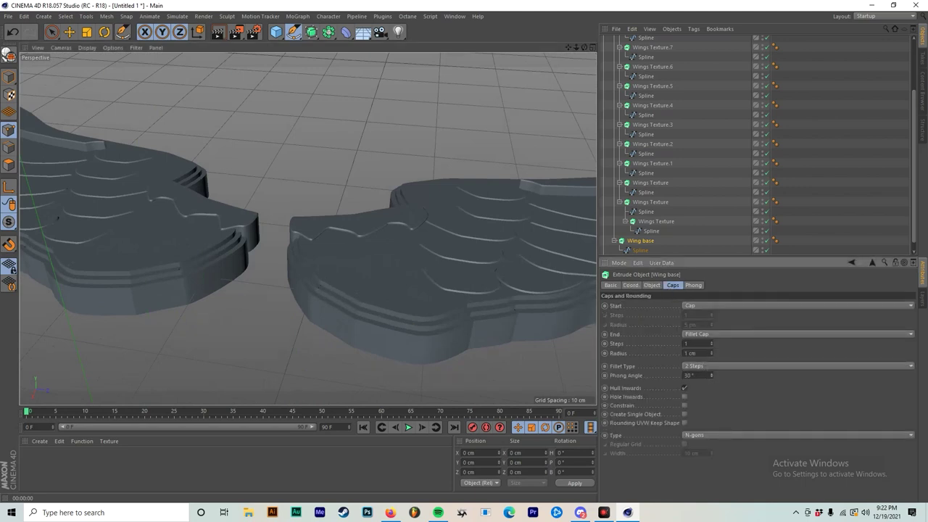
left_click(720, 333)
left_click(720, 340)
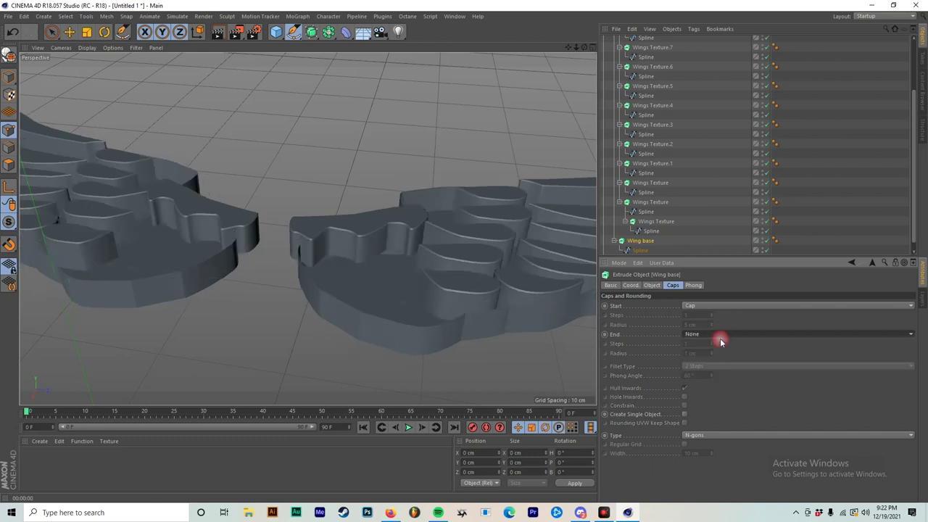
key("ctrl+z")
left_click(725, 334)
left_click(661, 360)
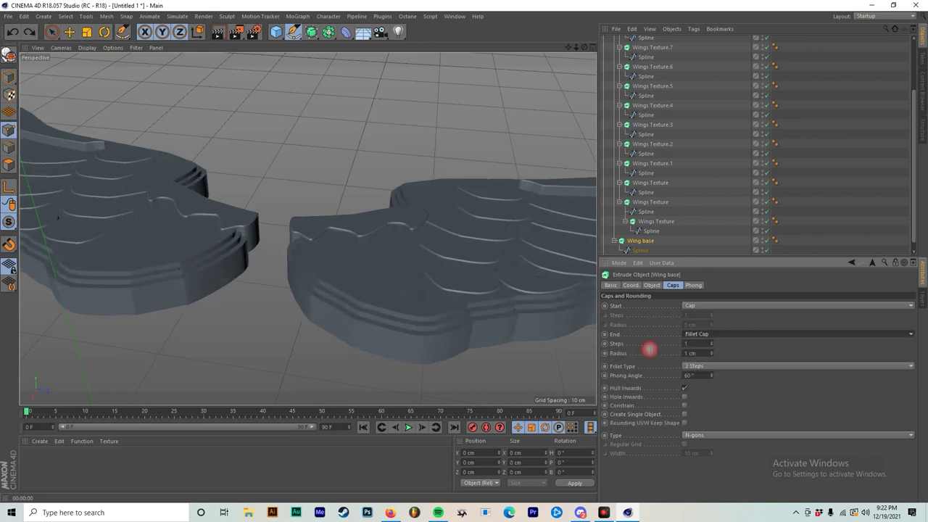
Try 13 steps and a 2 cm radius on the Wing base's end fillet, and restore 1 step and 1 cm.
left_click_drag(711, 343, 712, 318)
right_click_drag(352, 278, 442, 306, "alt")
scroll(442, 311, "up", 2)
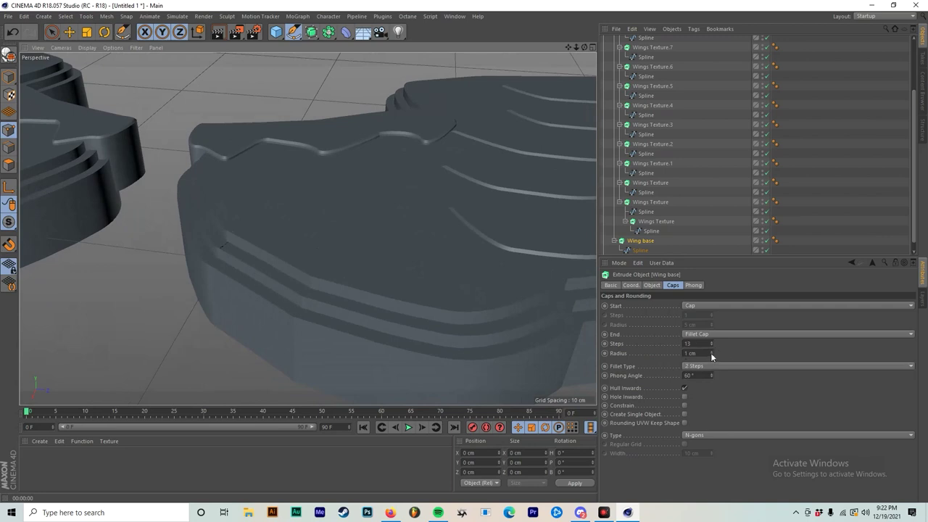
left_click(711, 356)
left_click(711, 351)
left_click(712, 350)
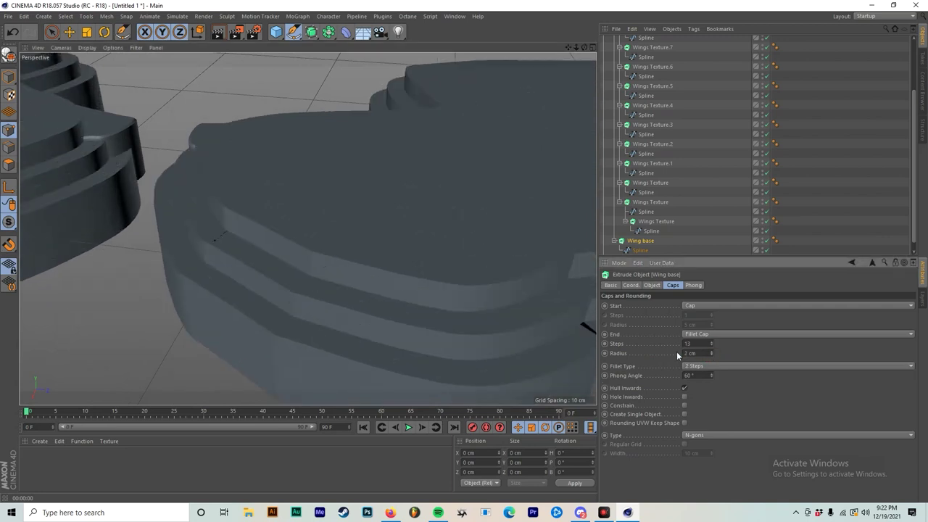
key("ctrl+z")
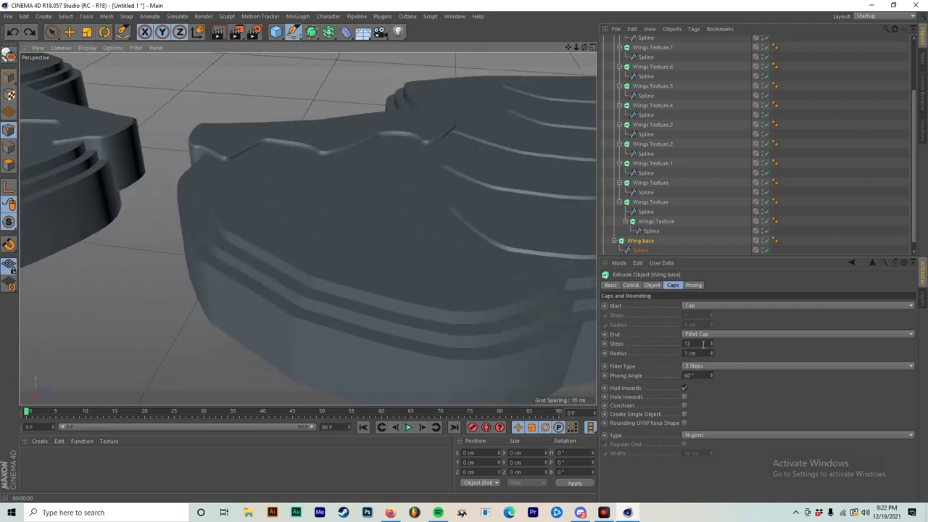
double_click(702, 344)
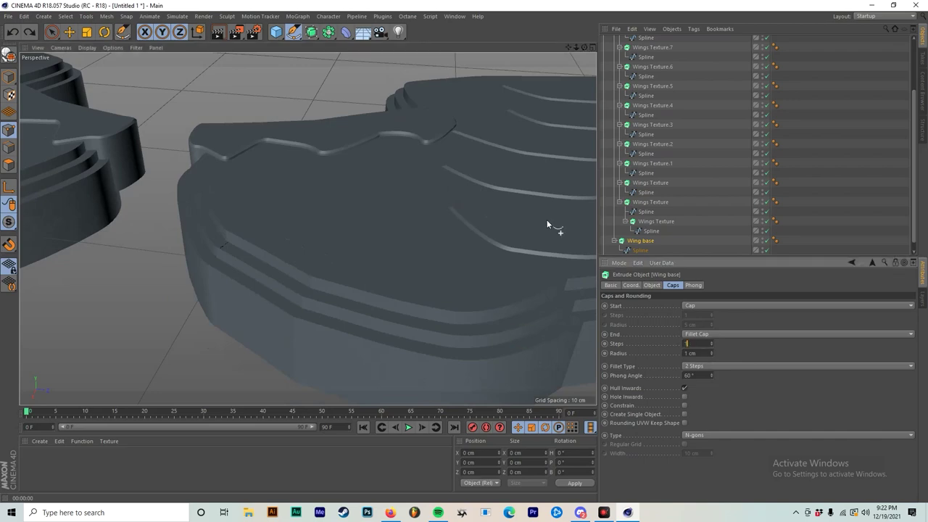
Save the scene as dove in the 3 - Winter Dove folder.
scroll(350, 240, "down", 3)
left_click_drag(288, 220, 287, 271, "alt")
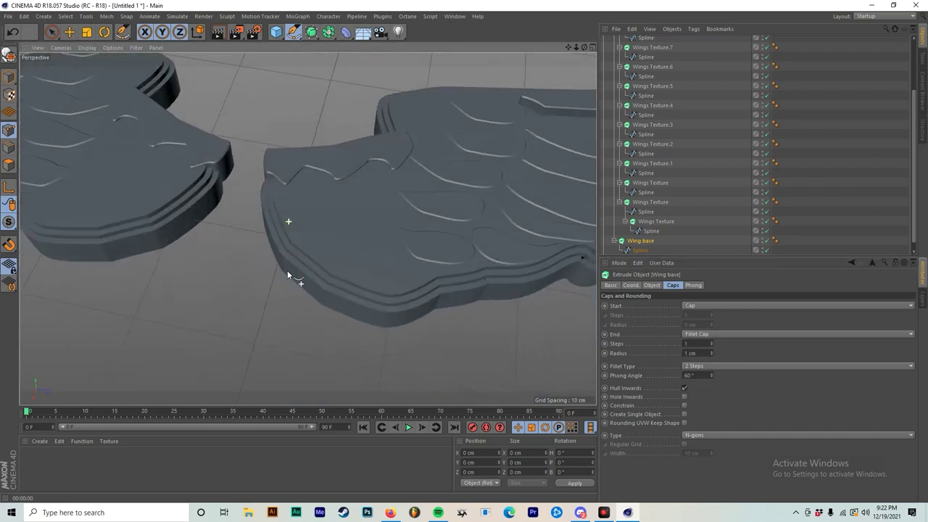
right_click_drag(369, 233, 284, 290, "alt")
left_click_drag(284, 289, 321, 155, "alt")
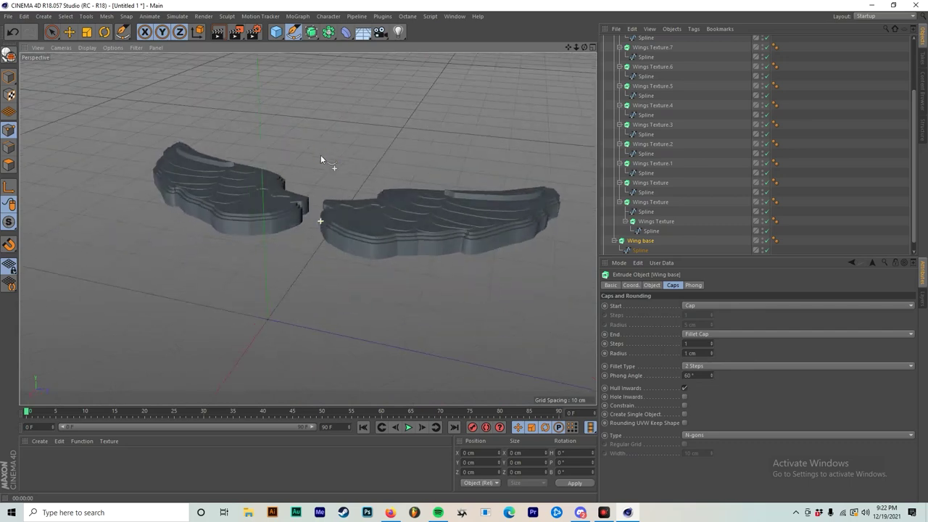
key("ctrl+s")
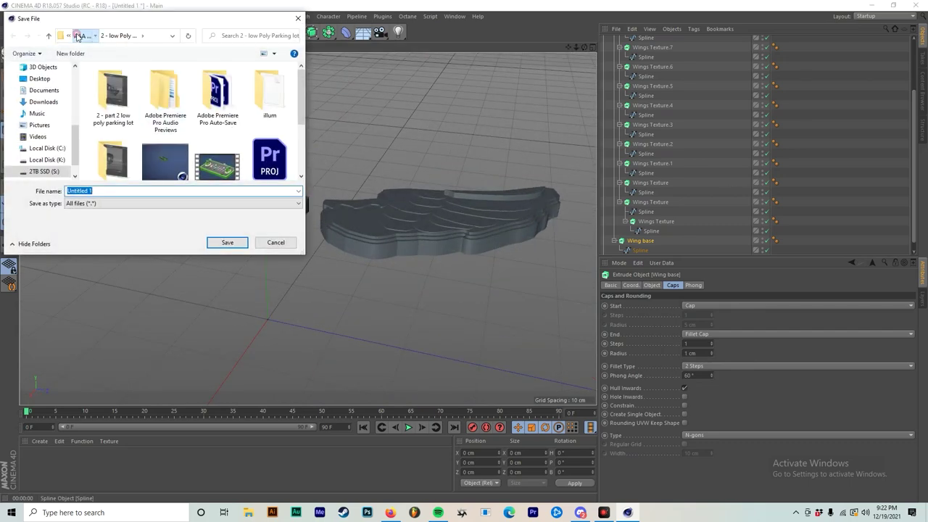
left_click(80, 36)
double_click(121, 91)
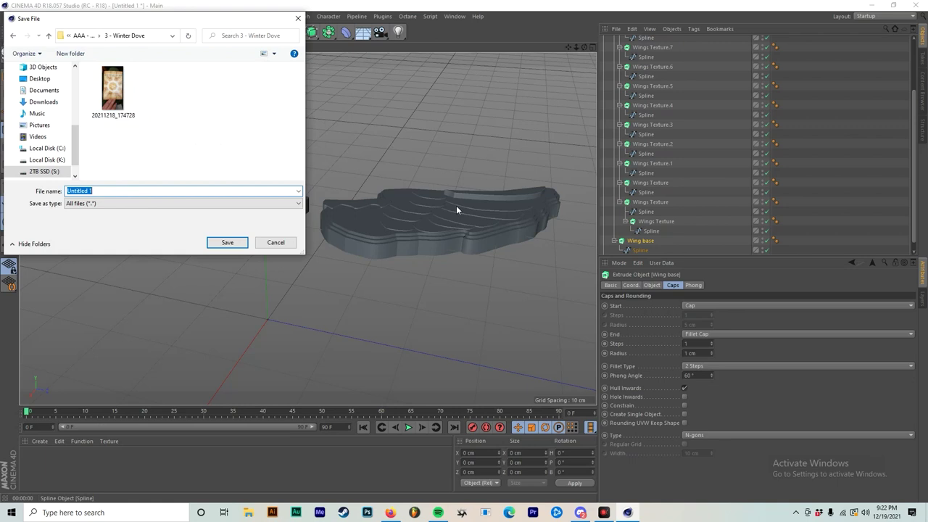
type("dove")
key("Return")
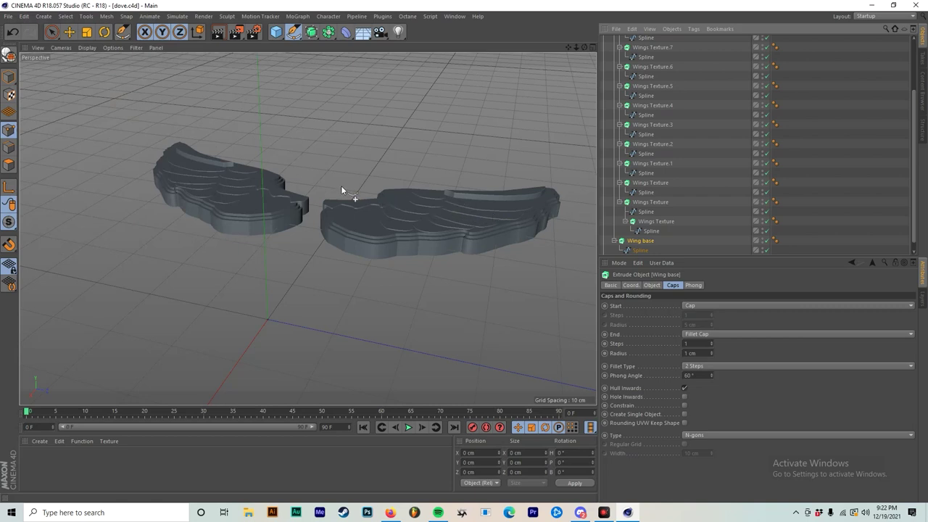
Collapse the Wings Texture and Wing base hierarchies in the object list.
scroll(341, 187, "down", 2)
scroll(644, 172, "up", 3)
left_click(614, 70)
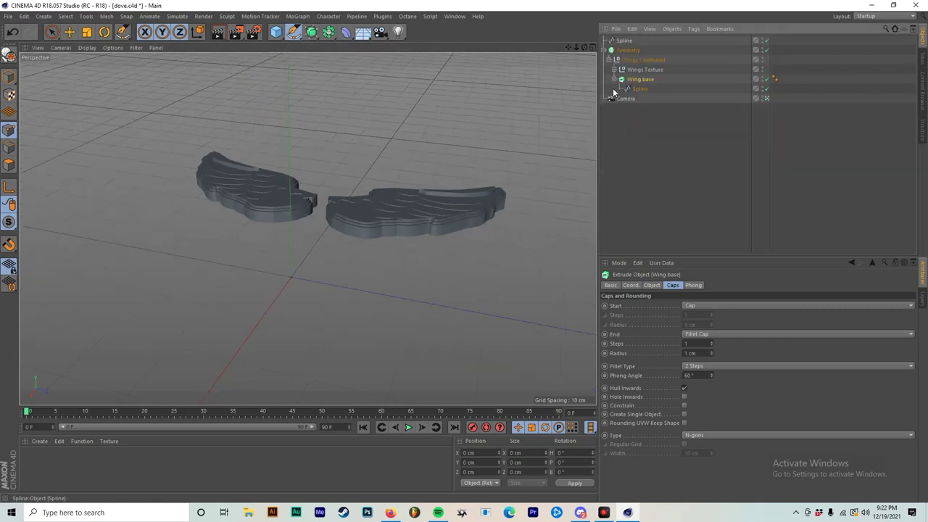
left_click(610, 79)
left_click(614, 79)
Maximize the view with the dove reference image, bring the dove's body into view and save the scene.
middle_click(336, 201)
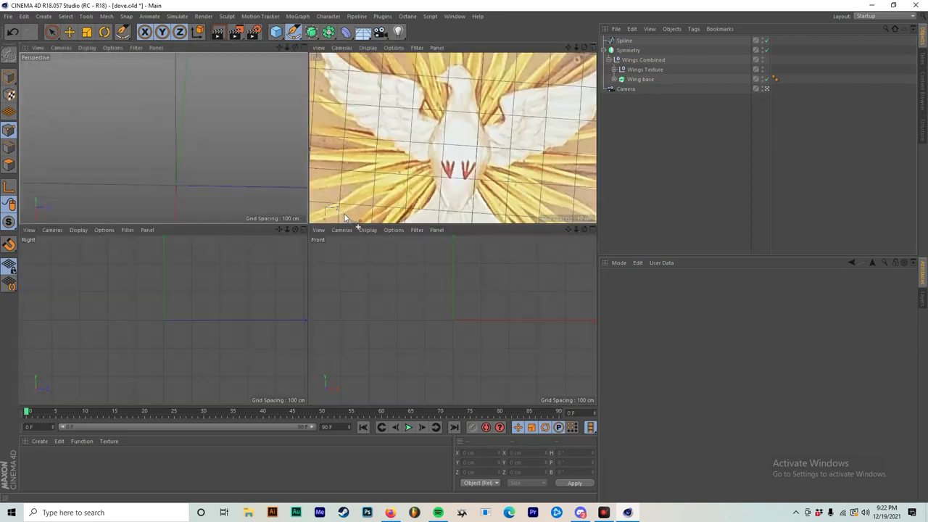
middle_click(183, 119)
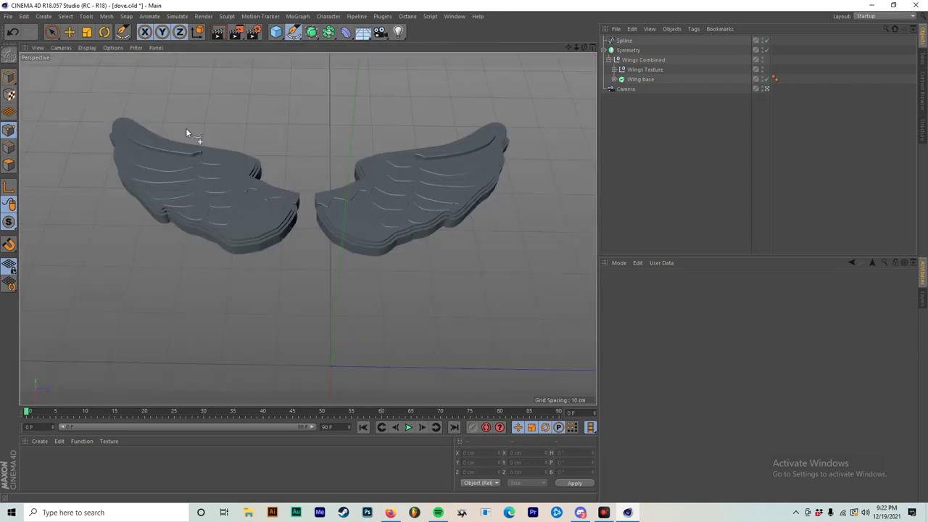
left_click_drag(185, 127, 207, 180, "alt")
middle_click(207, 183)
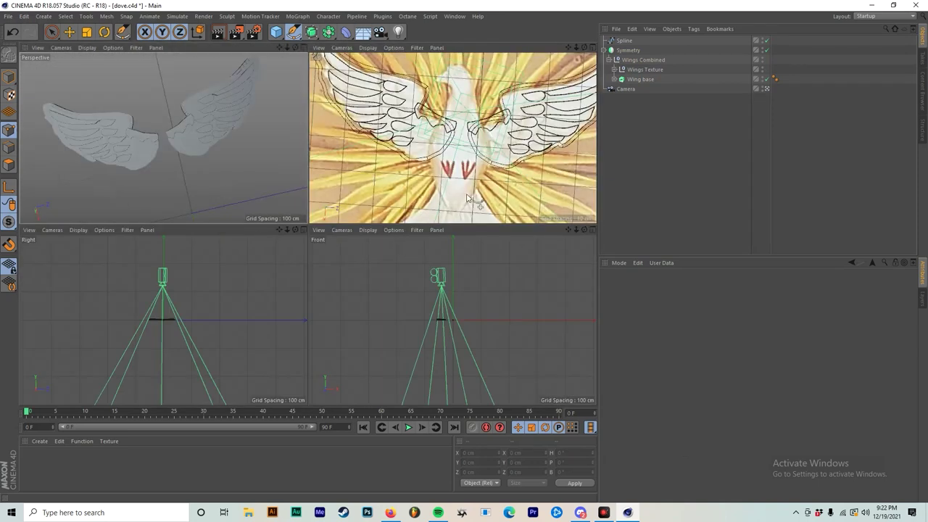
middle_click(469, 132)
left_click_drag(440, 254, 398, 225, "alt")
key("ctrl+s")
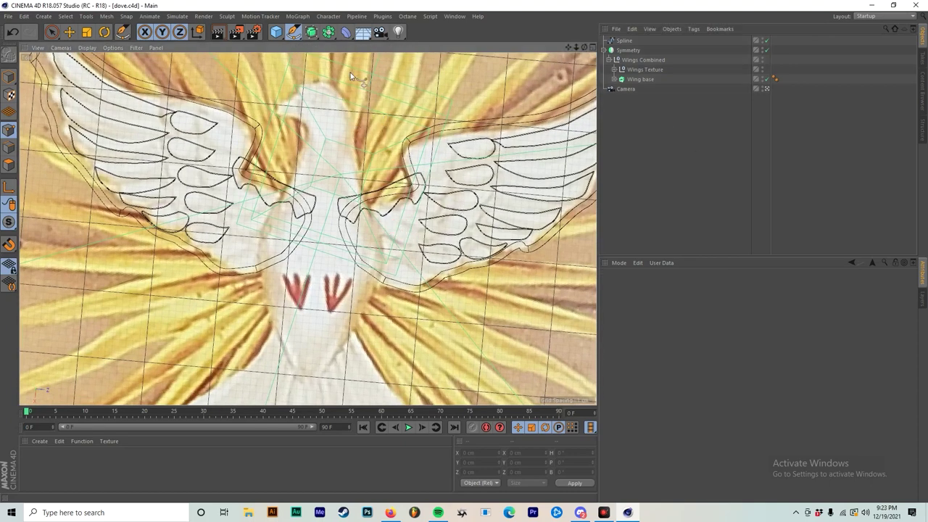
Start a Bezier Pen spline under the dove's beak and trace the throat, neck and beak-side flank.
left_click(293, 33)
left_click_drag(297, 37, 320, 45)
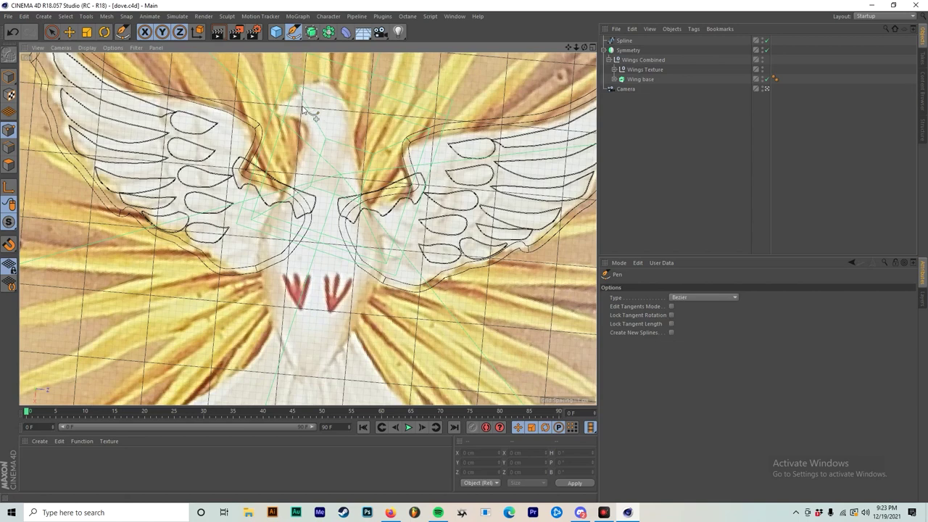
left_click(308, 117)
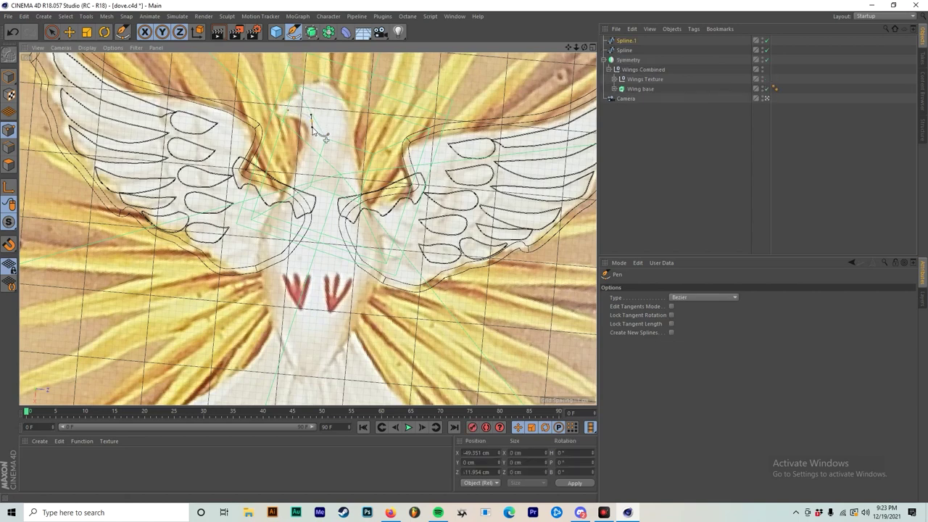
left_click(312, 130)
left_click(308, 172)
left_click_drag(284, 217, 278, 238)
left_click_drag(269, 274, 270, 295)
key("ctrl+z")
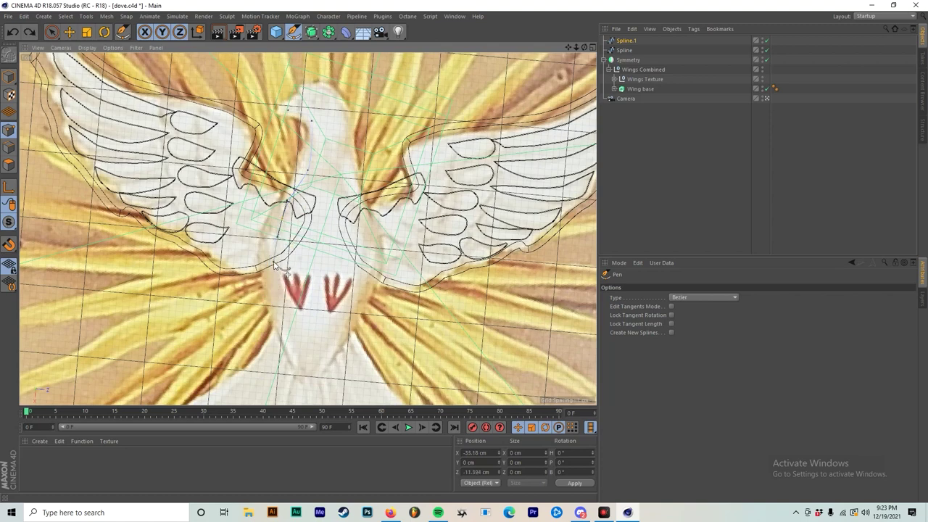
left_click(273, 269)
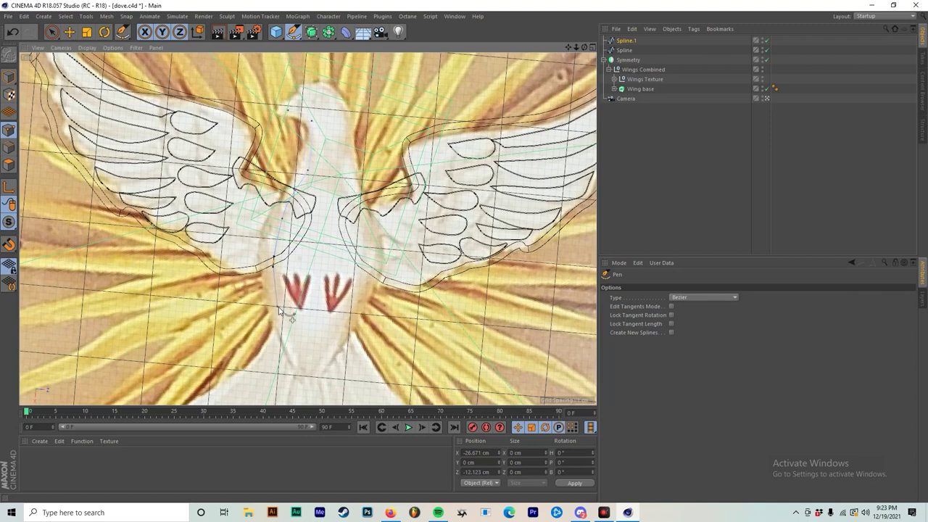
Continue the body outline down the flank, around the tail base and up the opposite flank to the wing.
left_click(280, 314)
left_click(299, 366)
left_click(307, 377)
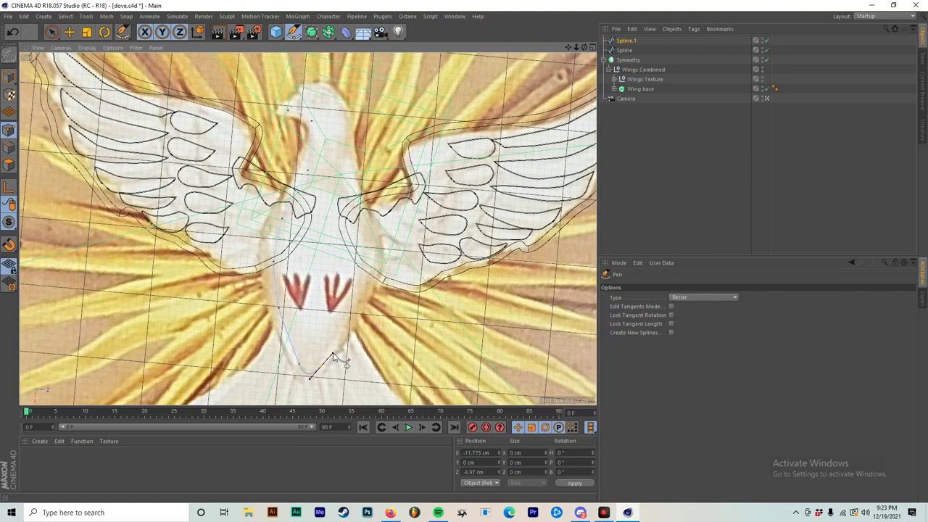
scroll(330, 357, "up", 2)
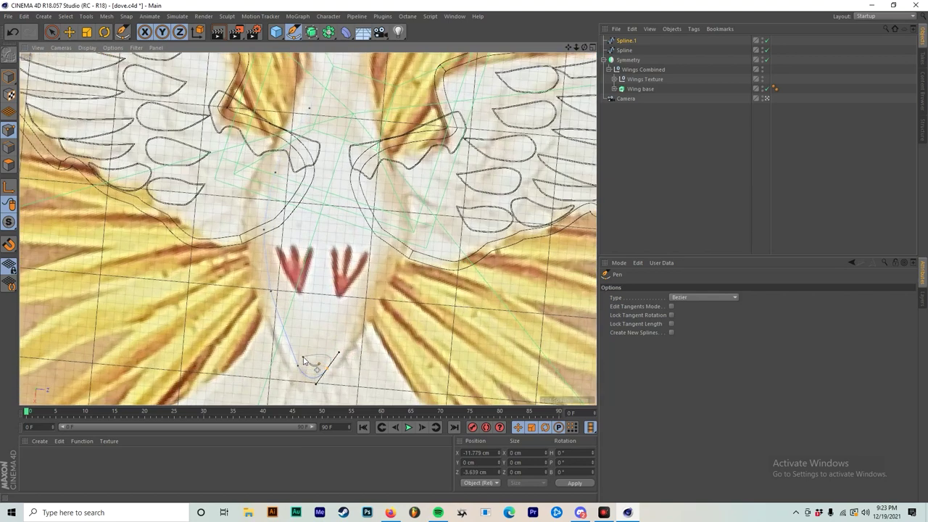
left_click(381, 273)
mouse_move(381, 186)
left_mouse_down()
mouse_move(371, 187)
mouse_move(378, 178)
left_mouse_up()
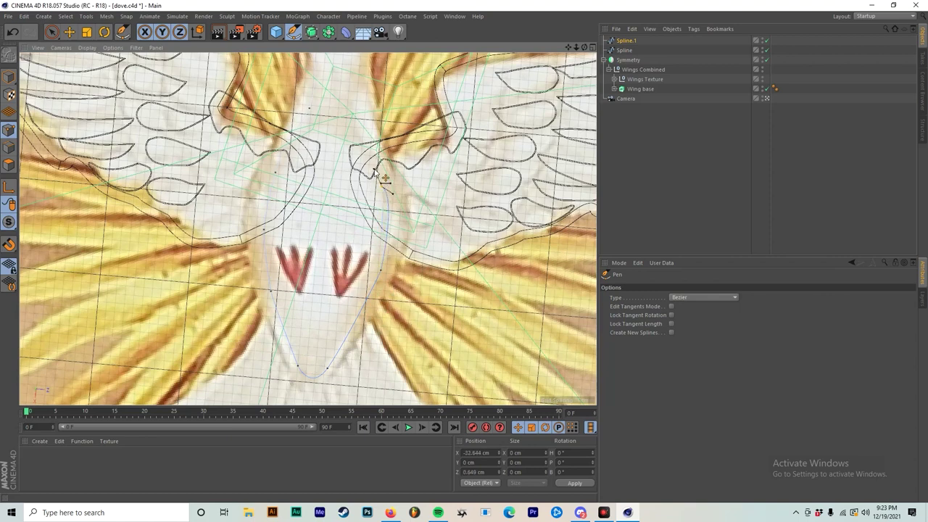
Trace the back of the neck and curve the outline over the crown of the dove's head.
middle_click_drag(373, 166, 382, 235)
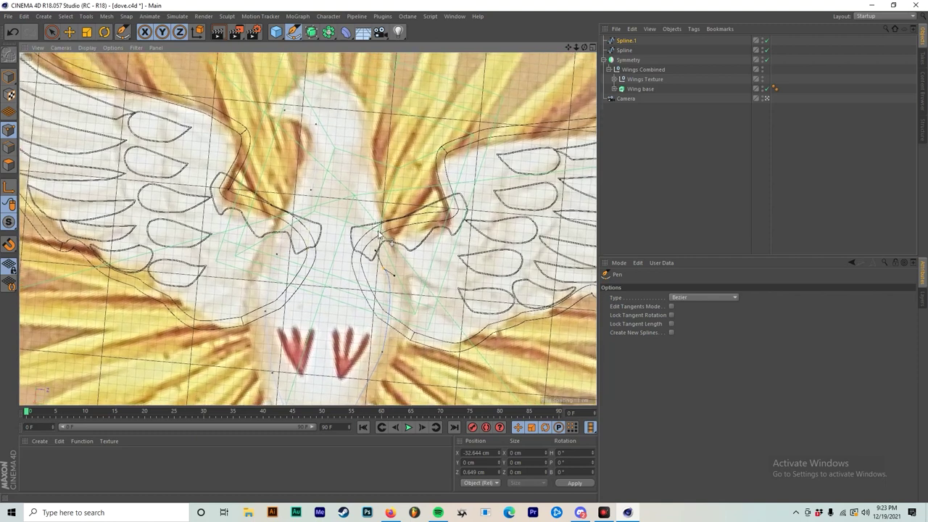
left_click(361, 176)
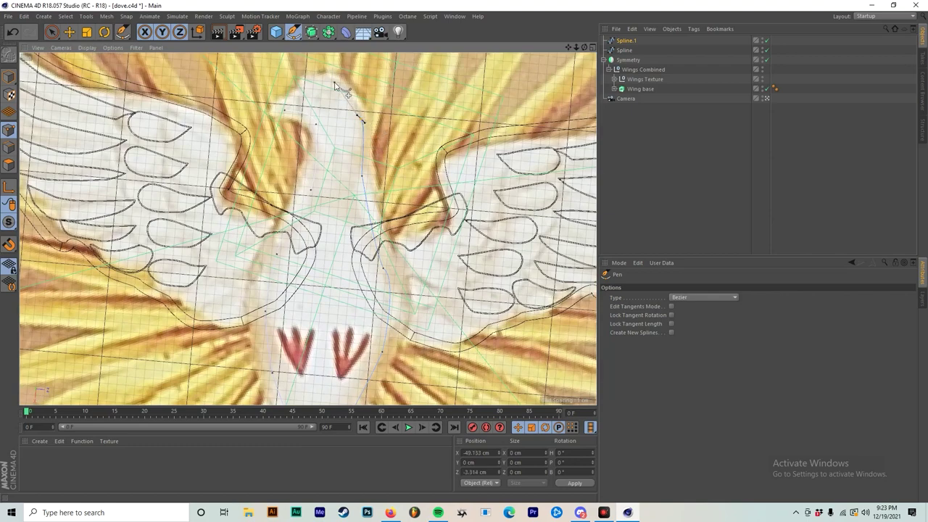
scroll(335, 87, "up", 3)
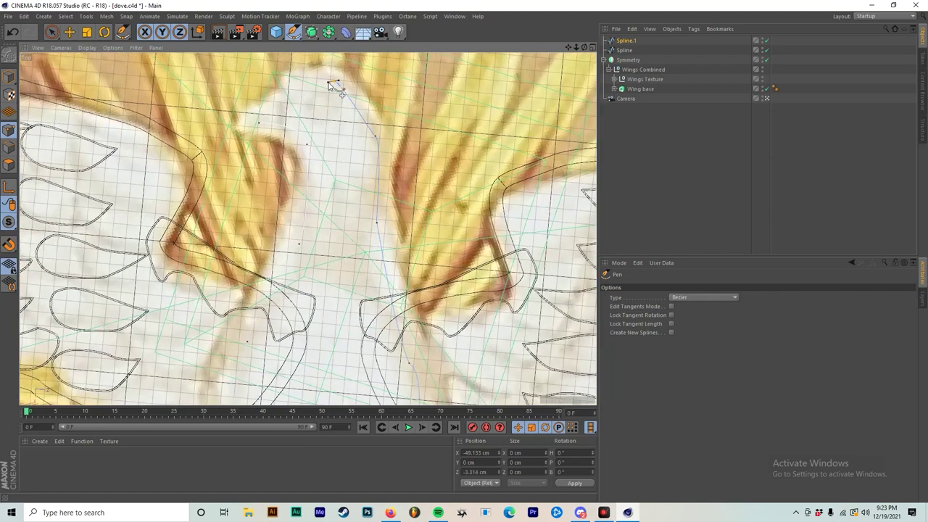
left_click_drag(332, 83, 306, 71)
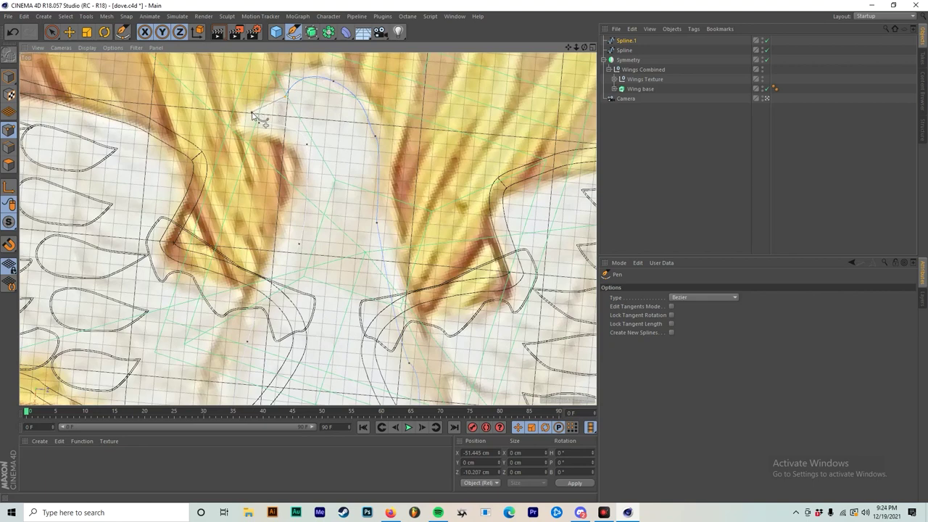
Trace the outline from the forehead along the beak's upper edge to the beak tip, replacing the misplaced point.
scroll(254, 114, "up", 2)
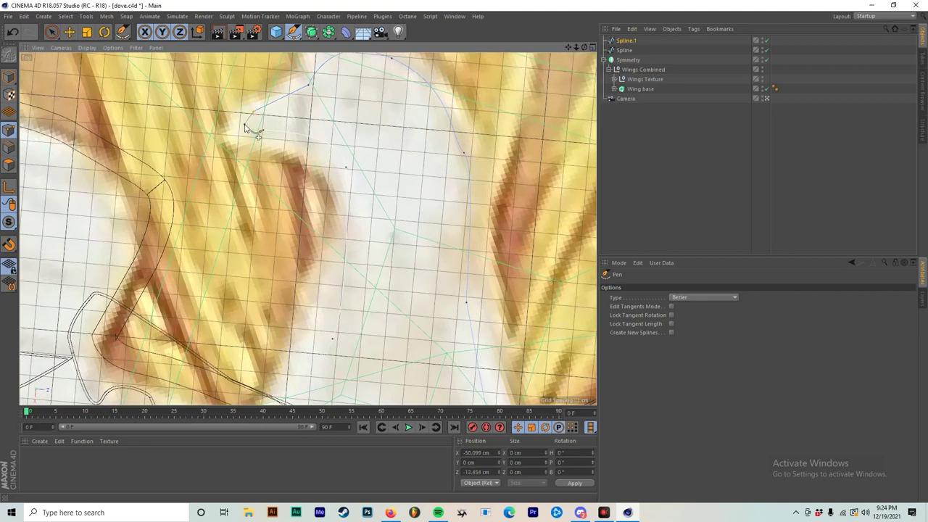
scroll(245, 126, "up", 3)
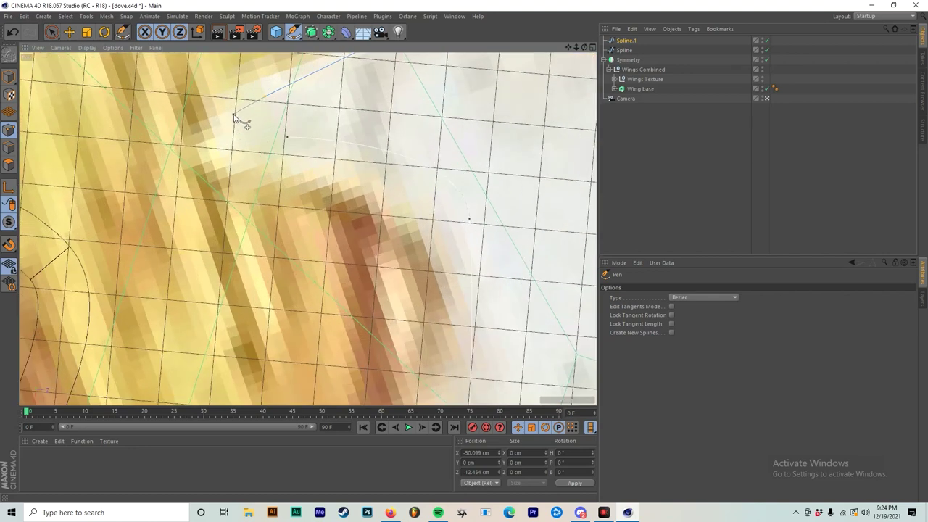
left_click(234, 115)
scroll(245, 122, "up", 2)
key("ctrl+z")
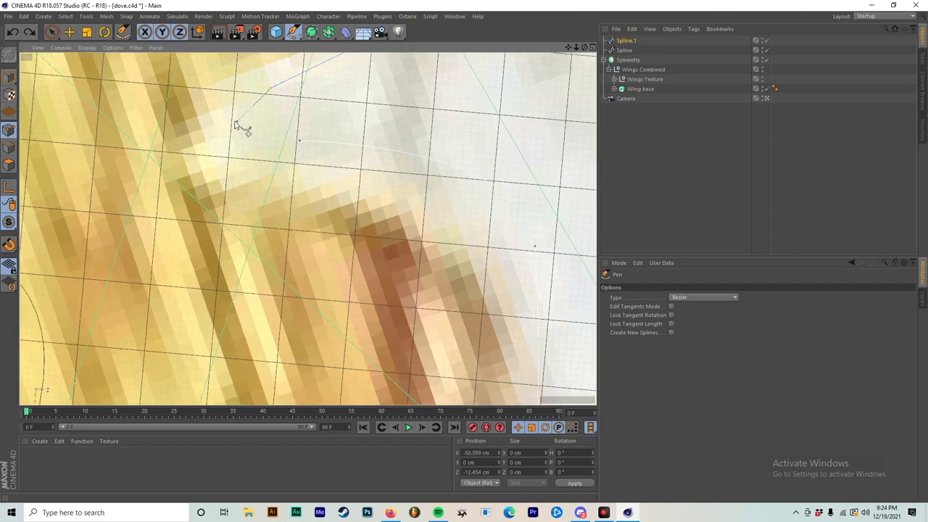
left_click(187, 127)
scroll(185, 141, "up", 2)
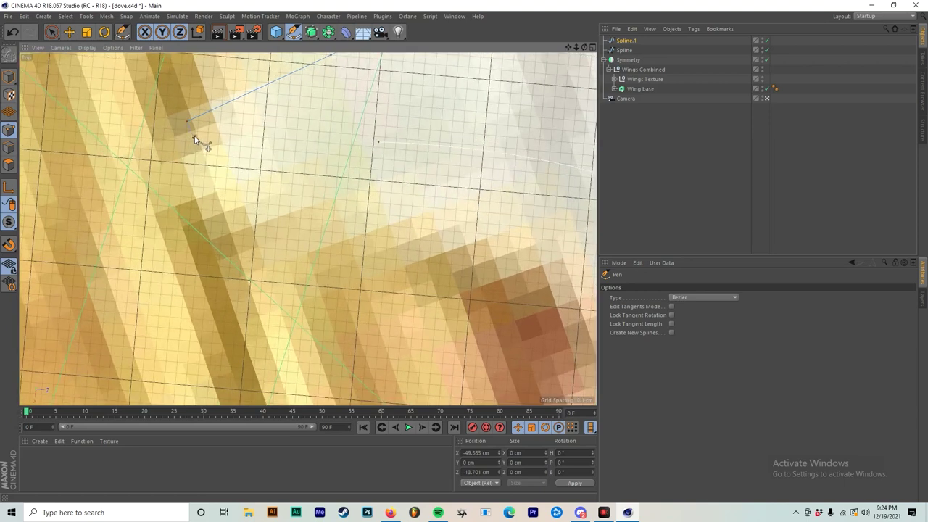
Round the beak tip and trace its underside back toward the spline's starting point, redoing the misplaced points.
left_click_drag(195, 139, 270, 182)
key("ctrl+z")
left_click(374, 145)
scroll(292, 193, "down", 3)
scroll(305, 195, "up", 4)
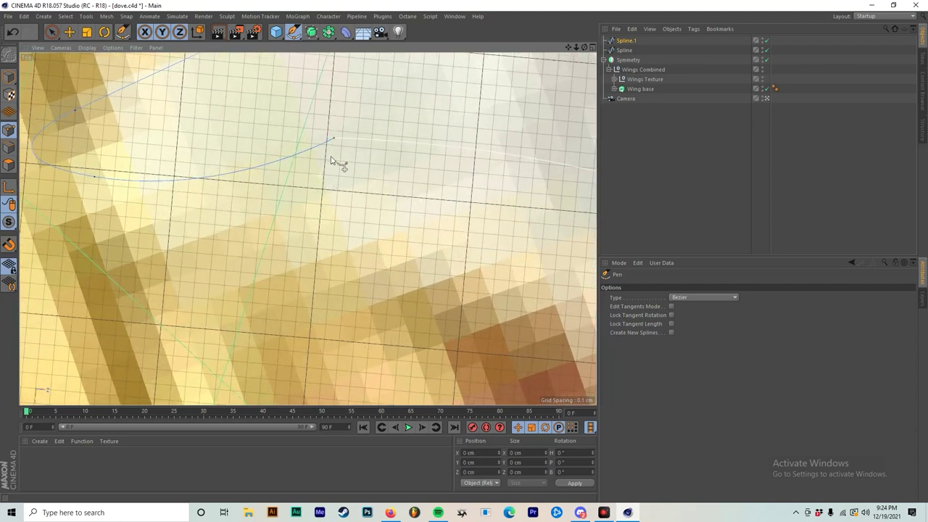
key("ctrl+z")
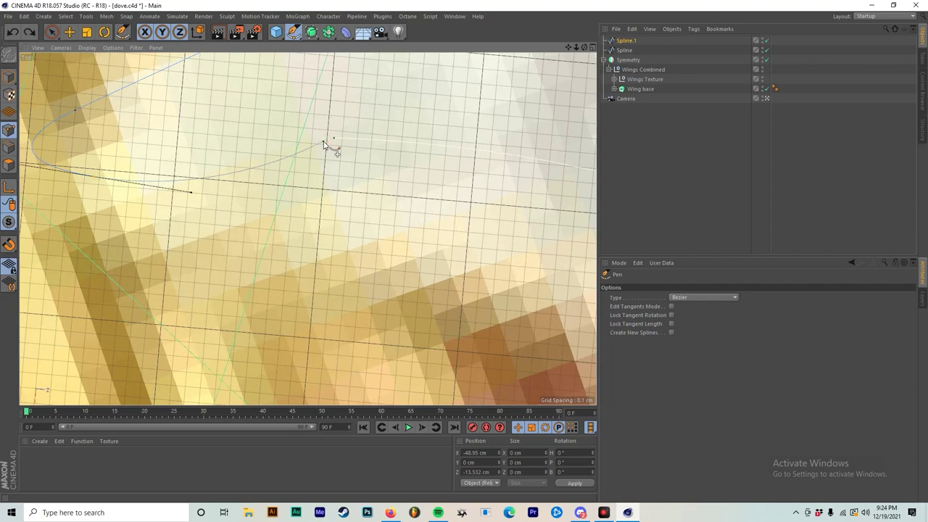
left_click(325, 143)
scroll(327, 144, "up", 3)
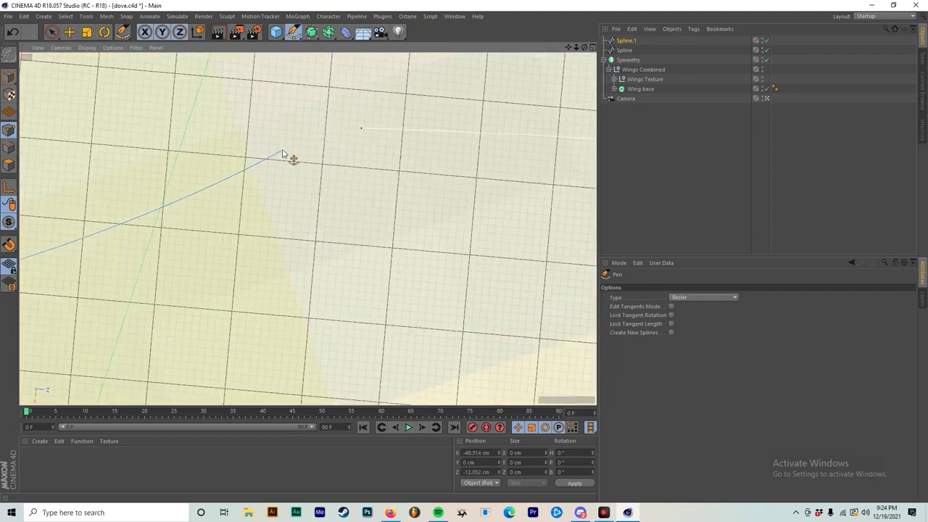
key("ctrl+z")
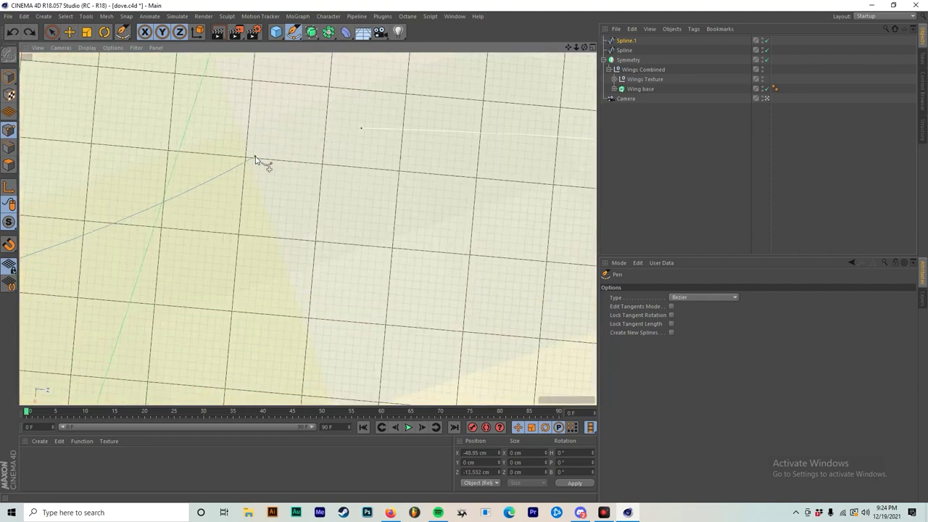
left_click(256, 159)
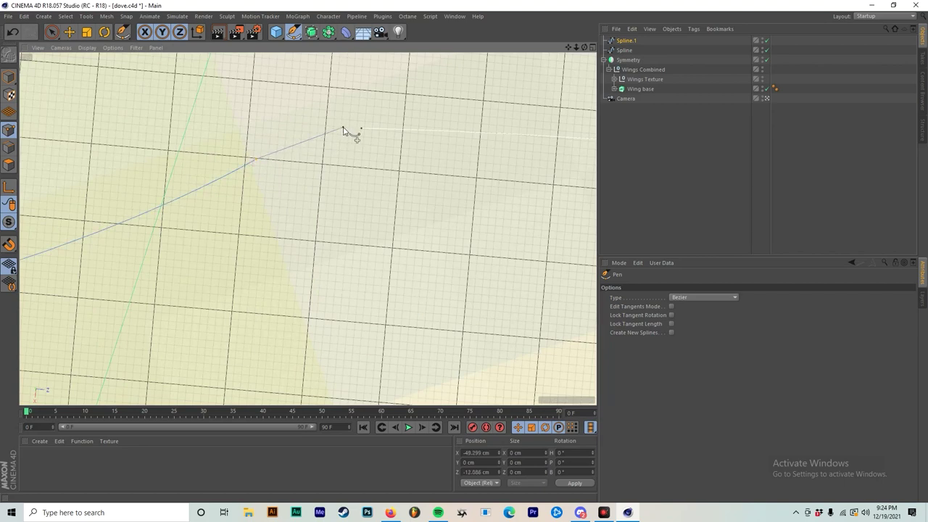
Add a short smooth curve under the beak and close the body outline on its starting point.
mouse_move(342, 129)
left_mouse_down()
mouse_move(358, 144)
mouse_move(356, 129)
mouse_move(330, 129)
left_mouse_up()
scroll(355, 128, "up", 3)
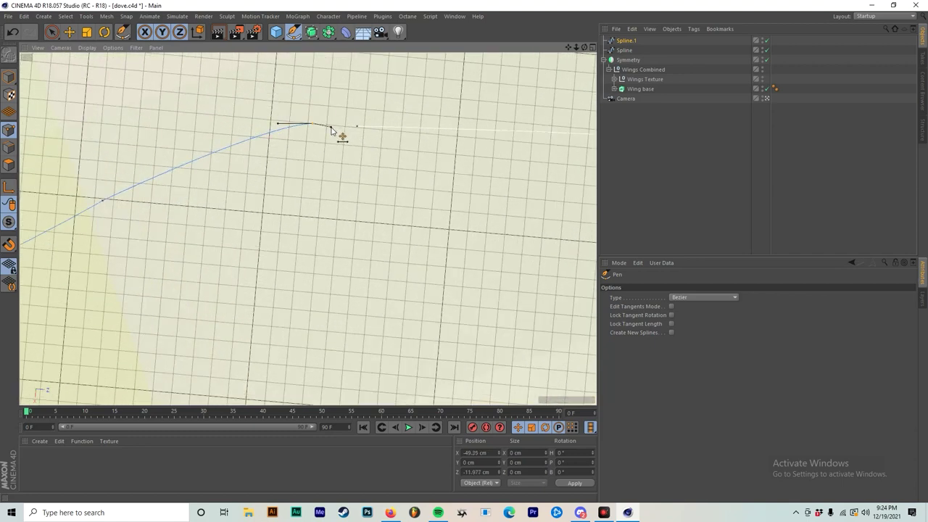
left_click(333, 124)
left_click(357, 128)
scroll(355, 176, "down", 4)
scroll(356, 175, "up", 4)
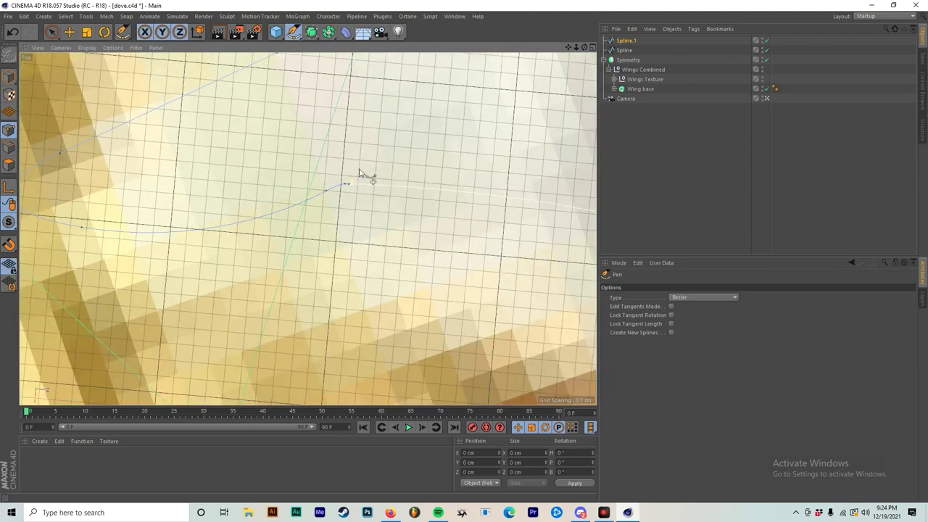
Reshape the beak tip by moving its lower point inward and adjusting the curve along the upper edge.
scroll(369, 203, "up", 4)
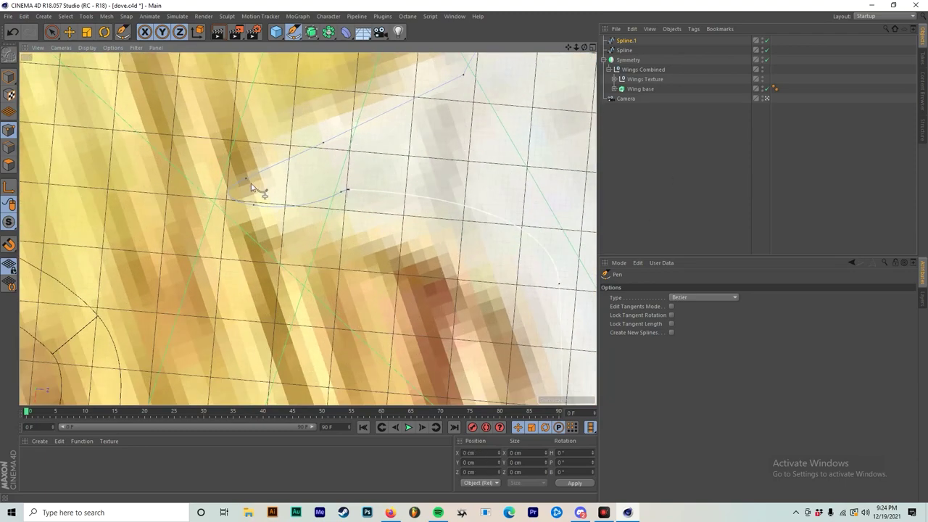
left_click(269, 176)
key("ctrl+z")
left_click(254, 206)
left_click(248, 181)
key("ctrl+z")
left_click_drag(256, 207, 286, 163)
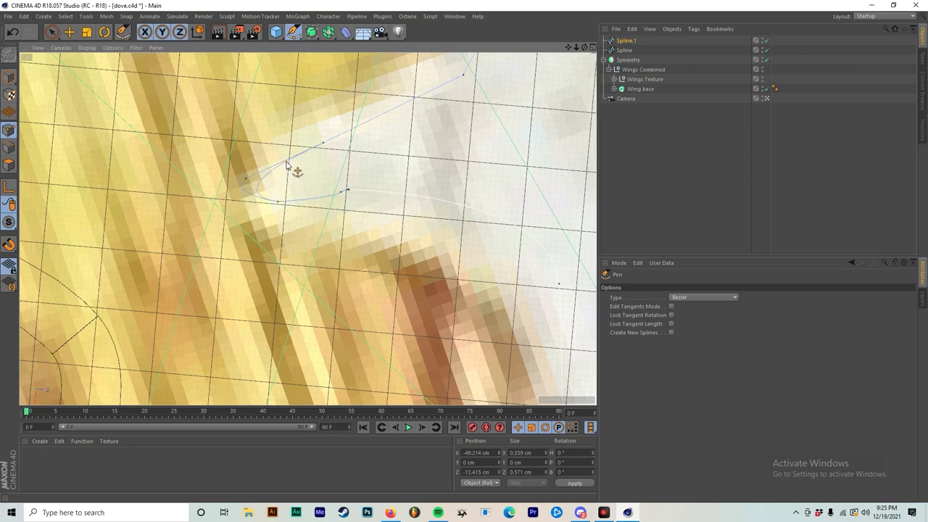
Add an Extrude object and place the body outline Spline.1 inside it.
scroll(287, 165, "down", 6)
left_click(616, 107)
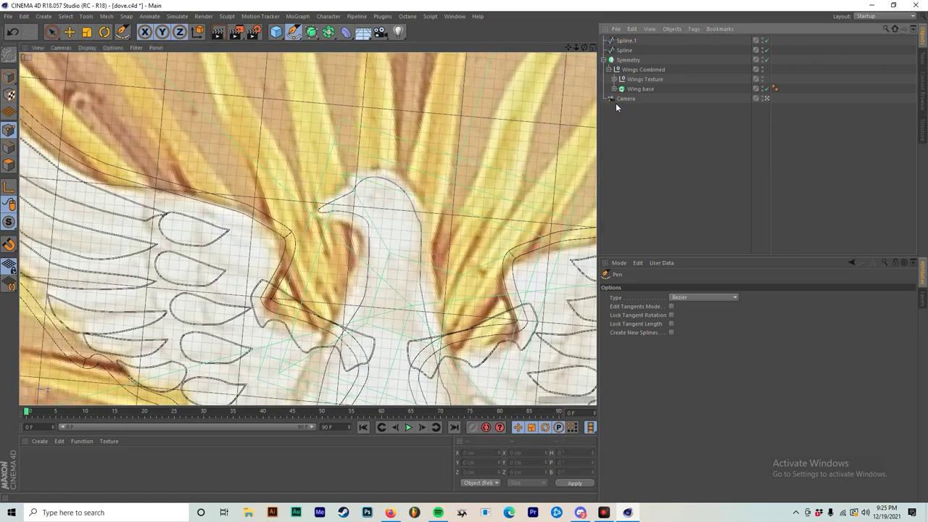
left_click_drag(328, 235, 403, 224, "alt")
left_click_drag(311, 31, 408, 50)
left_click_drag(626, 51, 626, 40)
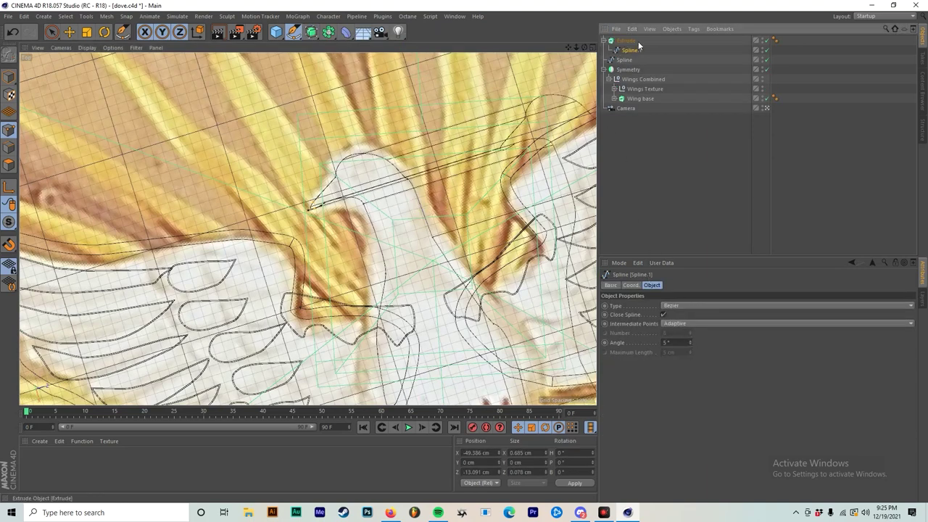
Set the body Extrude's Z movement to 1 cm and inspect the dove in the perspective view.
left_click(635, 41)
left_click(653, 286)
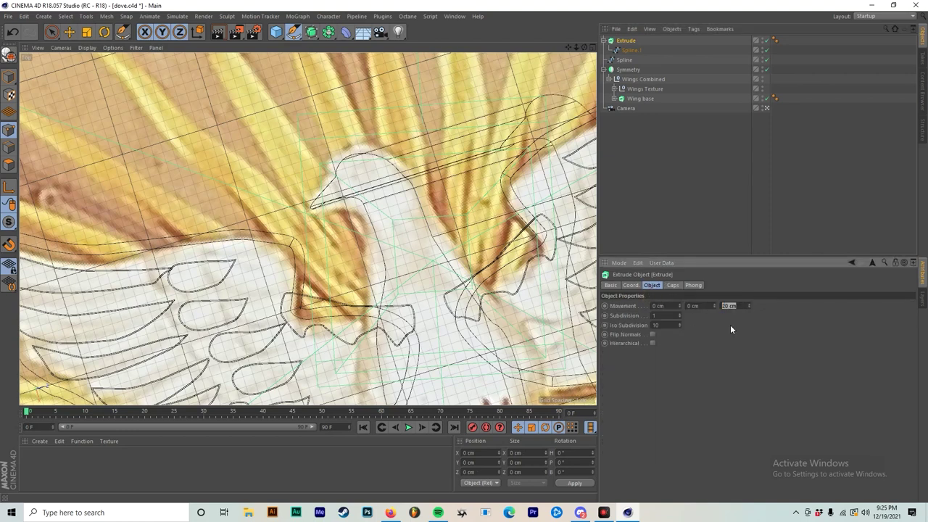
key("Return")
left_click(712, 305)
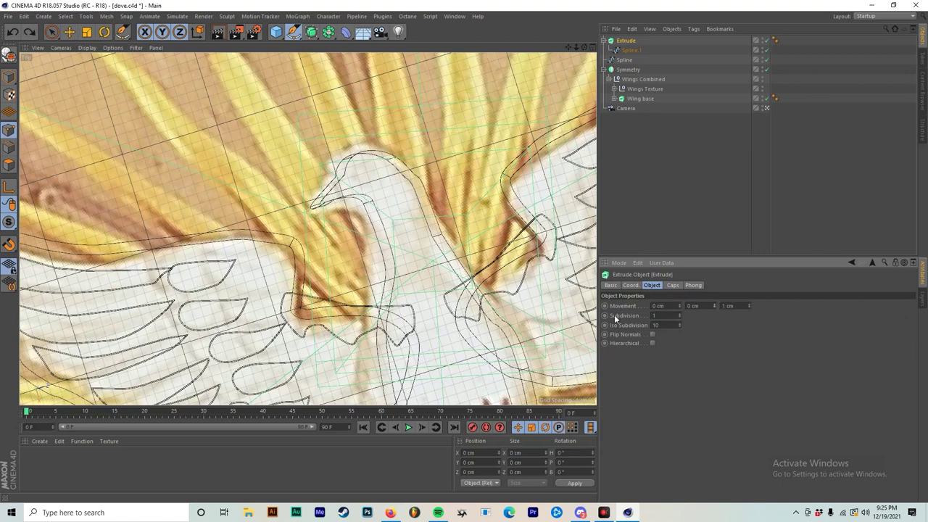
middle_click(426, 246)
middle_click(169, 143)
left_click_drag(169, 142, 263, 109, "alt")
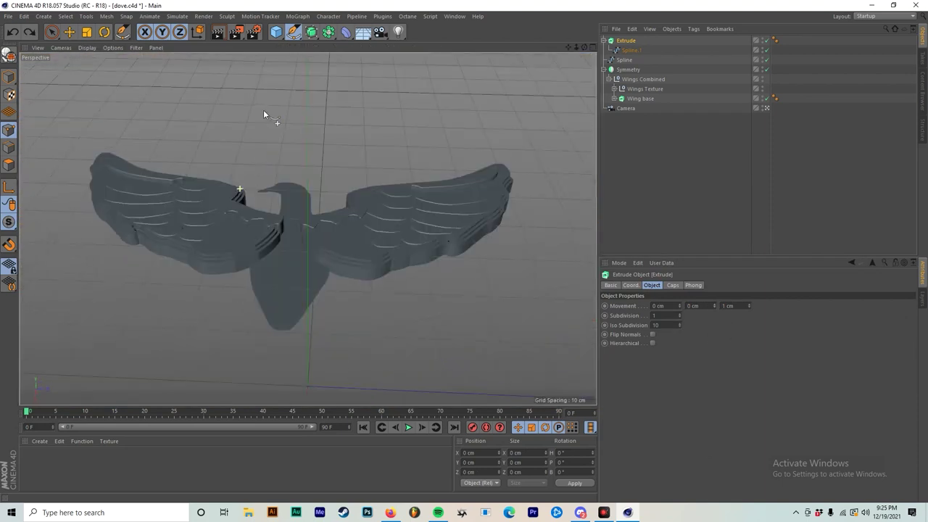
scroll(264, 105, "up", 3)
Set the body Extrude's Z movement to 0 cm, and its Y movement first to 7 cm and finally to 5 cm.
mouse_move(714, 306)
left_mouse_down()
mouse_move(714, 284)
mouse_move(714, 300)
left_mouse_up()
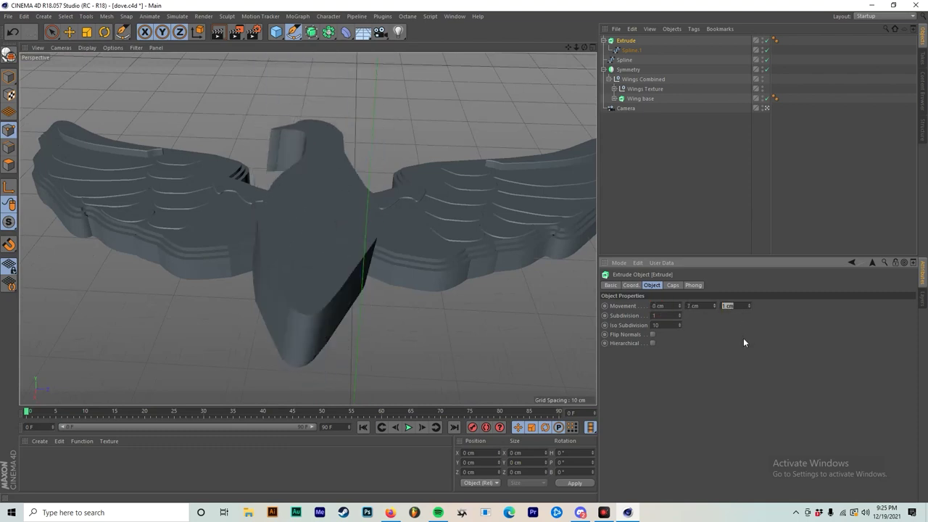
type("0")
key("Return")
scroll(347, 223, "up", 3)
left_click_drag(347, 223, 312, 203, "alt")
left_click(694, 305)
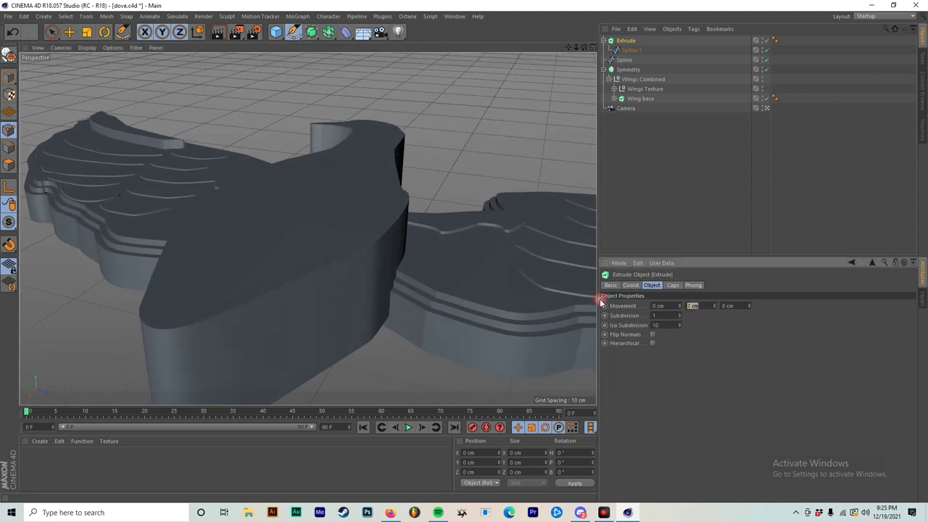
left_click(710, 357)
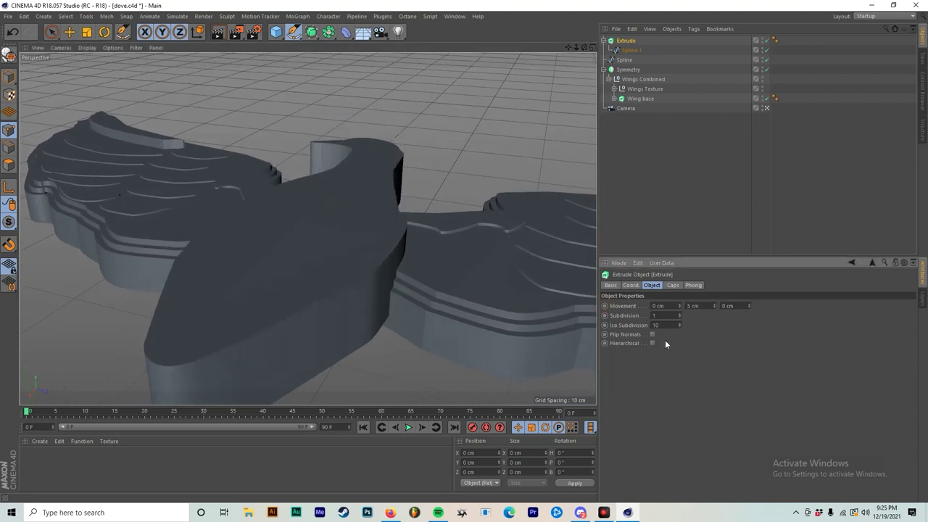
Set the end cap of the body Extrude to Fillet Cap.
left_click(677, 285)
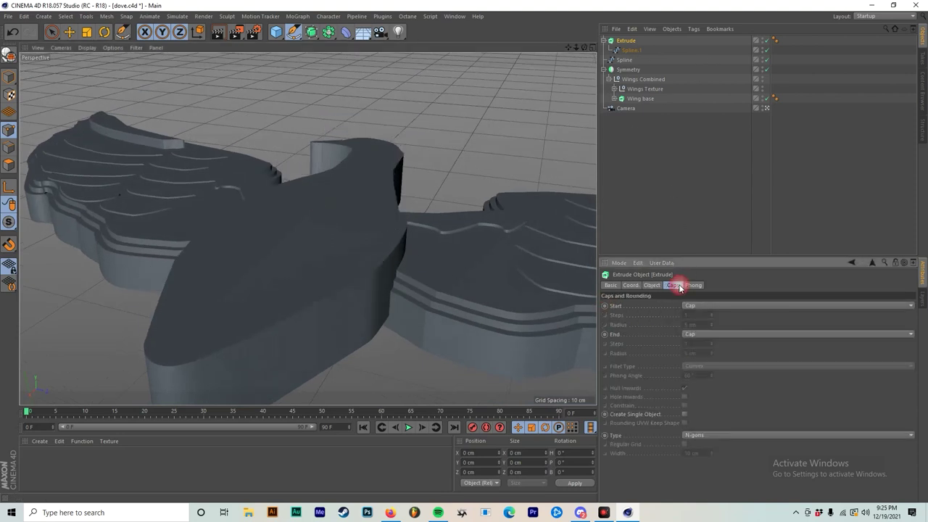
left_click(702, 337)
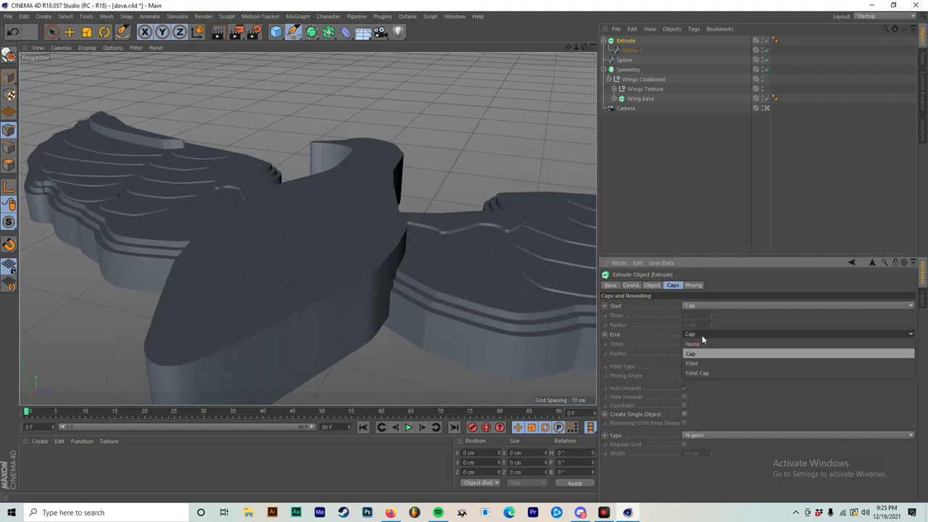
left_click(697, 374)
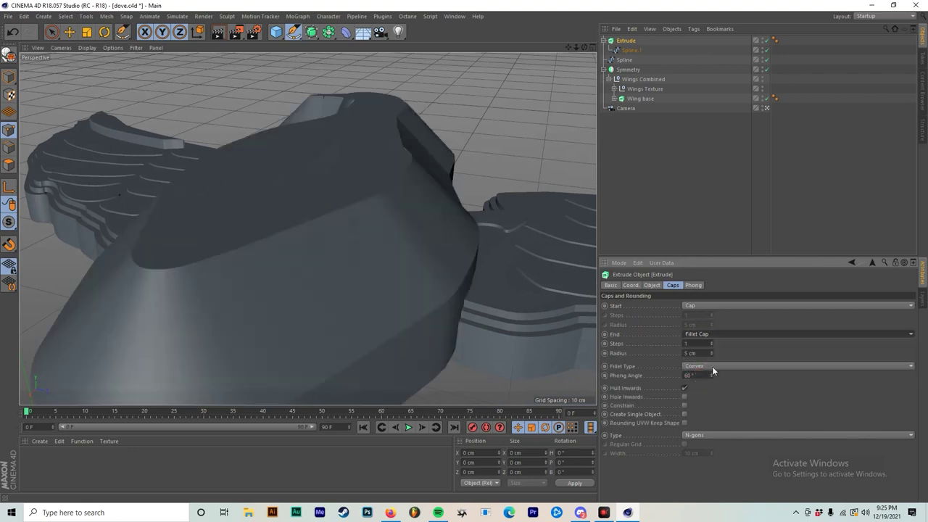
Set the body Extrude's end-cap fillet to 8 steps and a 1 cm radius.
mouse_move(712, 353)
left_mouse_down()
mouse_move(709, 363)
mouse_move(712, 335)
left_mouse_up()
left_click_drag(369, 196, 405, 281, "alt")
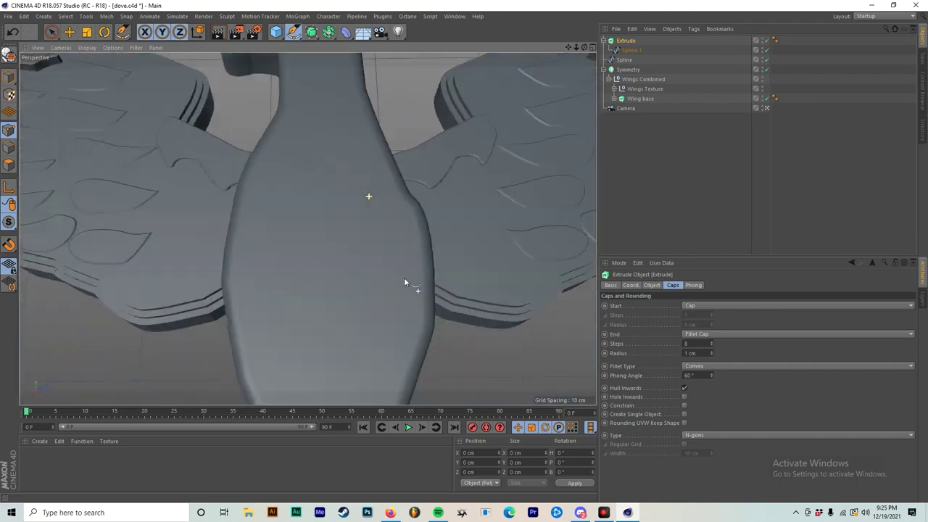
Reshape the throat curve of the body outline Spline.1 between the beak and the chest in the top view.
middle_click(391, 293)
middle_click(290, 167)
middle_click(499, 192)
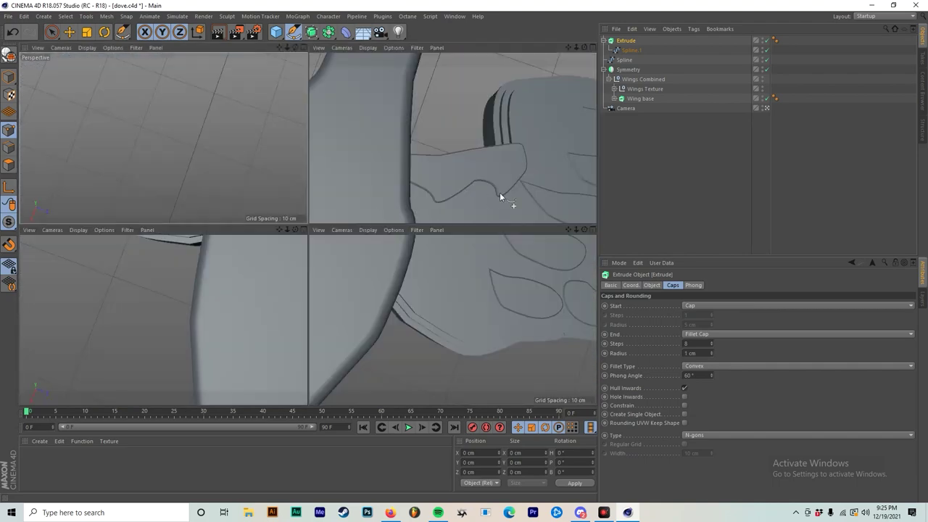
middle_click(497, 149)
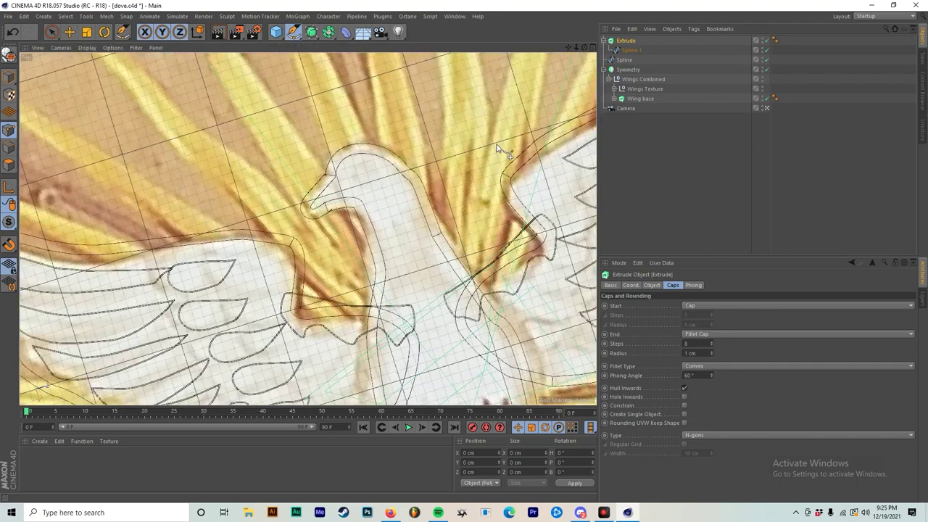
scroll(413, 192, "up", 2)
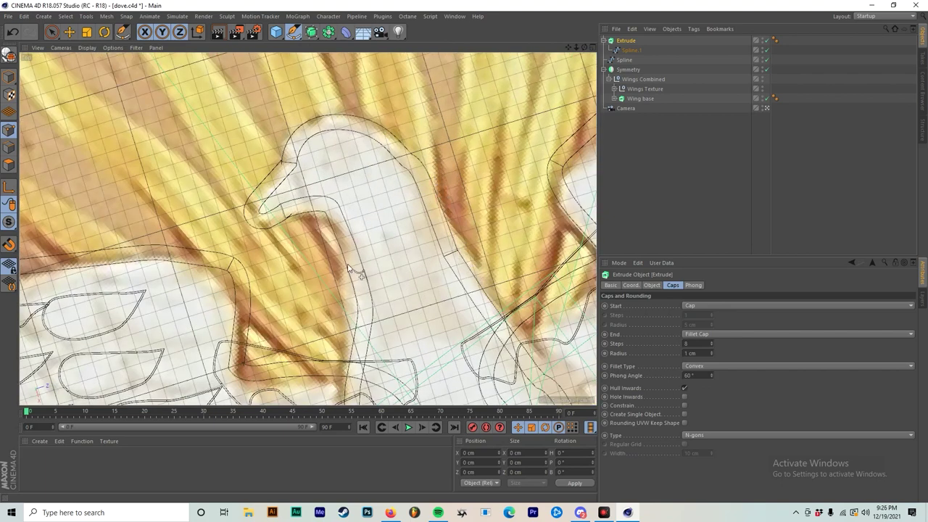
left_click(631, 50)
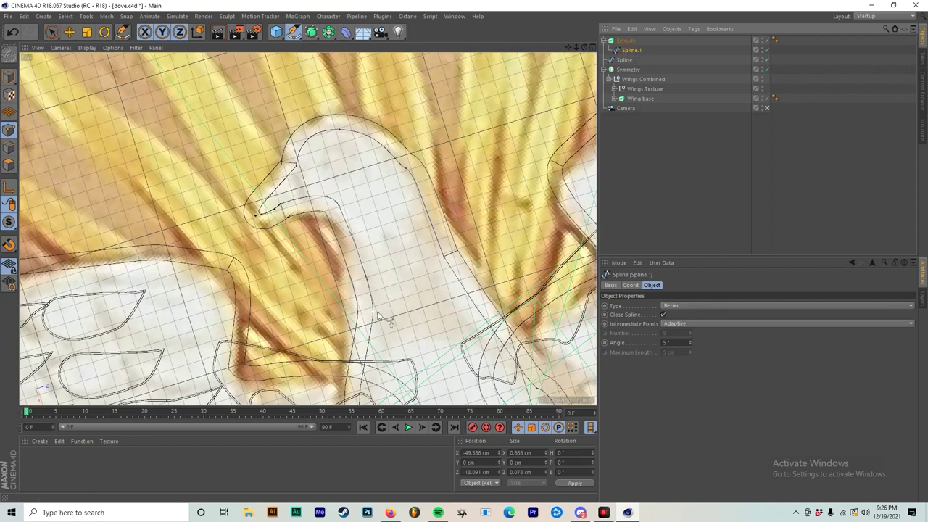
left_click_drag(370, 314, 374, 283)
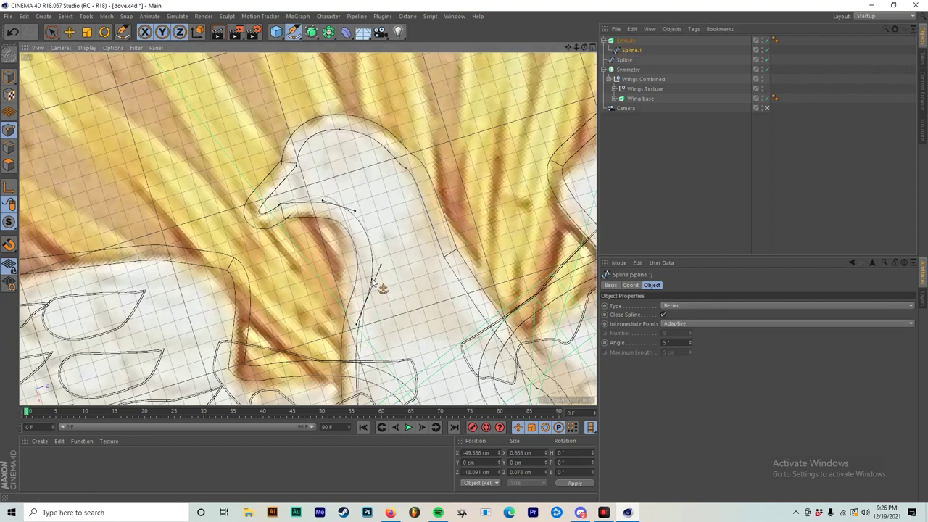
middle_click(431, 241)
middle_click(209, 85)
scroll(304, 147, "down", 3)
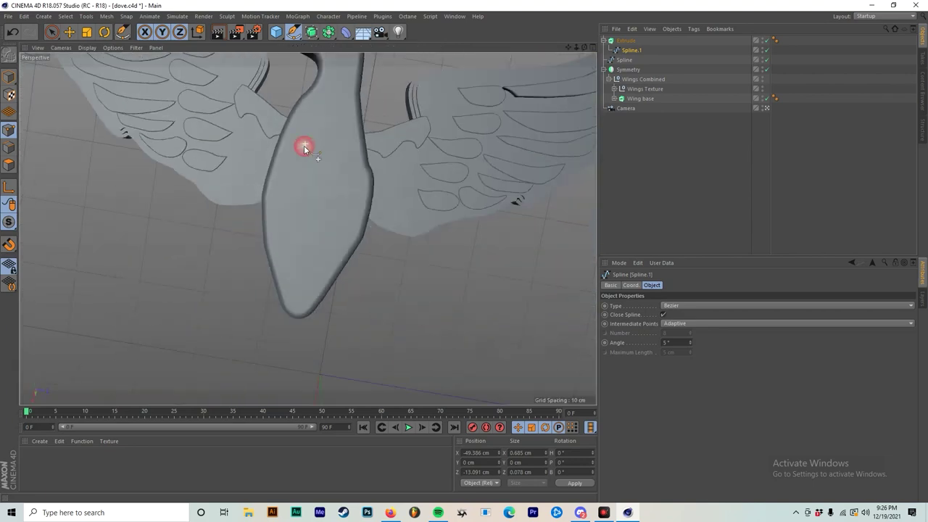
scroll(294, 182, "down", 5)
middle_click_drag(300, 218, 335, 148, "alt")
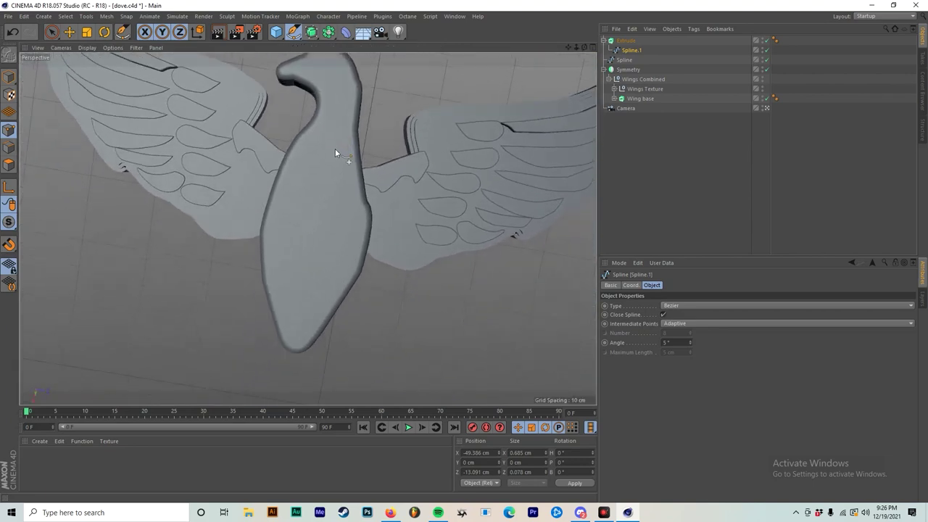
left_click_drag(335, 149, 338, 163, "alt")
Adjust the tangents of Spline.1 along the body side opposite the throat, beside the wing joint and just below the wing.
middle_click(338, 162)
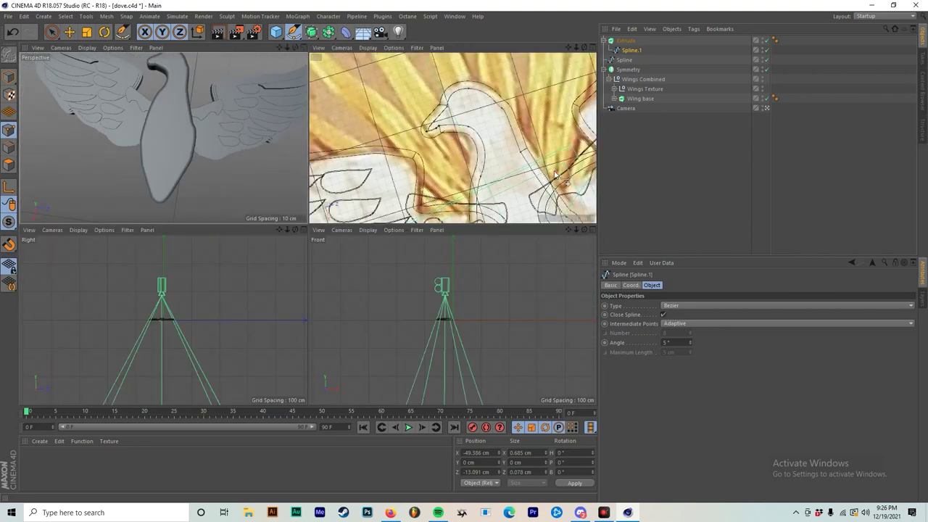
middle_click(554, 170)
scroll(561, 223, "up", 1)
middle_click_drag(561, 223, 453, 15, "alt")
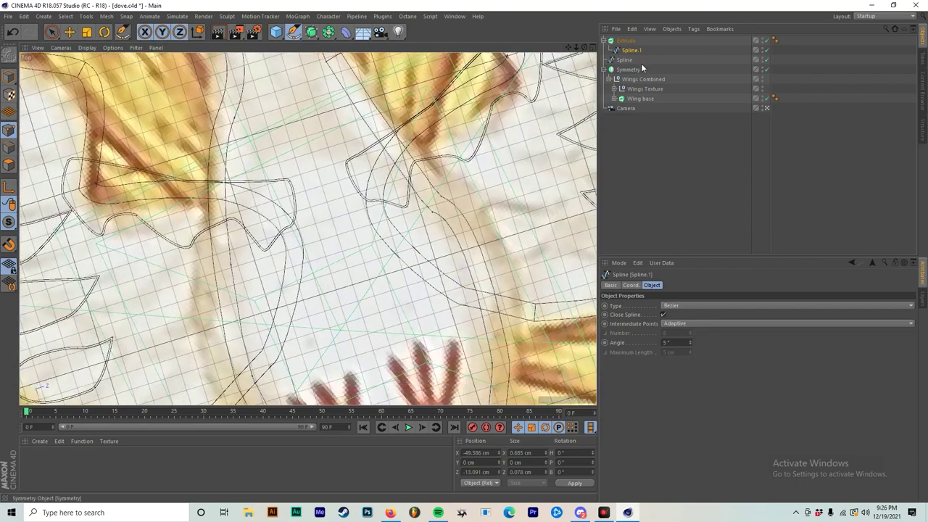
left_click(436, 212)
left_click_drag(457, 216, 451, 228)
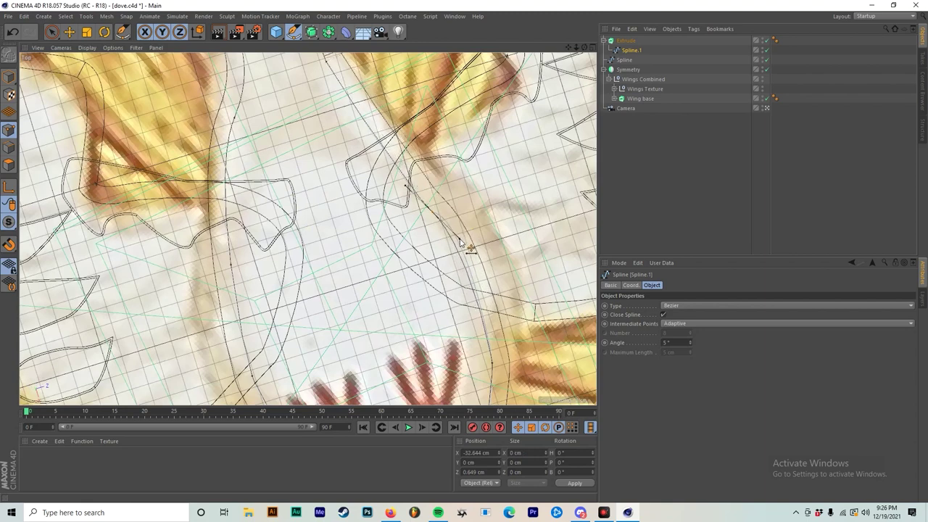
middle_click_drag(460, 239, 427, 102, "alt")
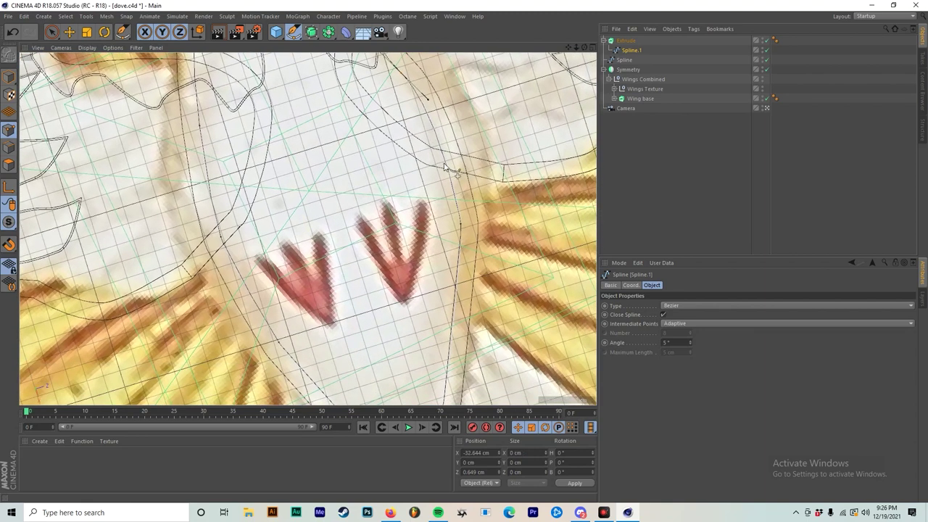
left_click(463, 225)
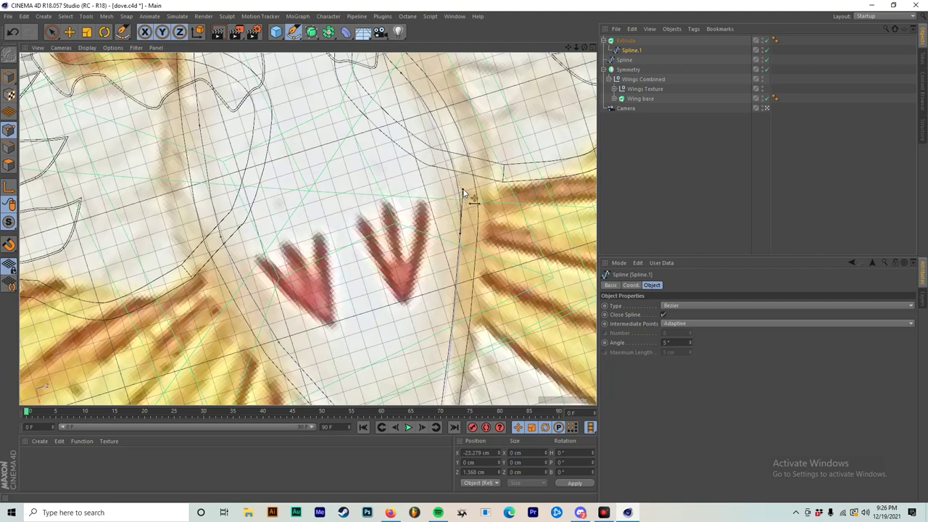
scroll(464, 190, "down", 3)
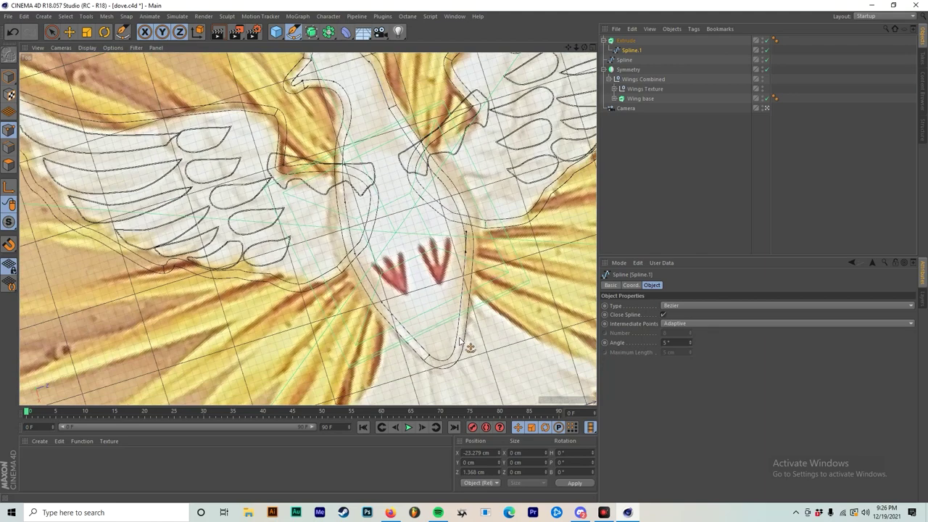
Undo the latest throat edit and readjust the lower throat point's tangent to round the neck curve of Spline.1.
middle_click_drag(412, 200, 436, 294, "alt")
scroll(374, 224, "up", 2)
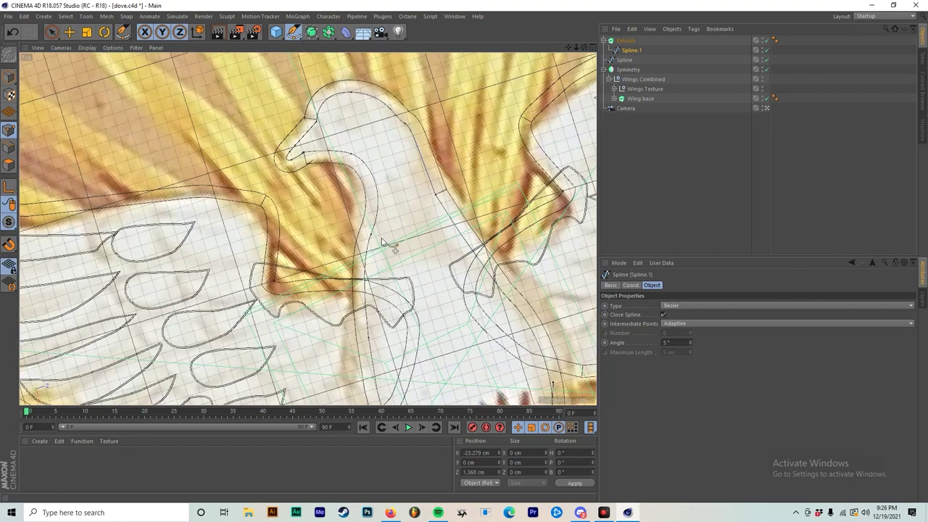
left_click_drag(371, 234, 375, 237)
key("ctrl+z")
key("ctrl+z")
left_click(391, 202)
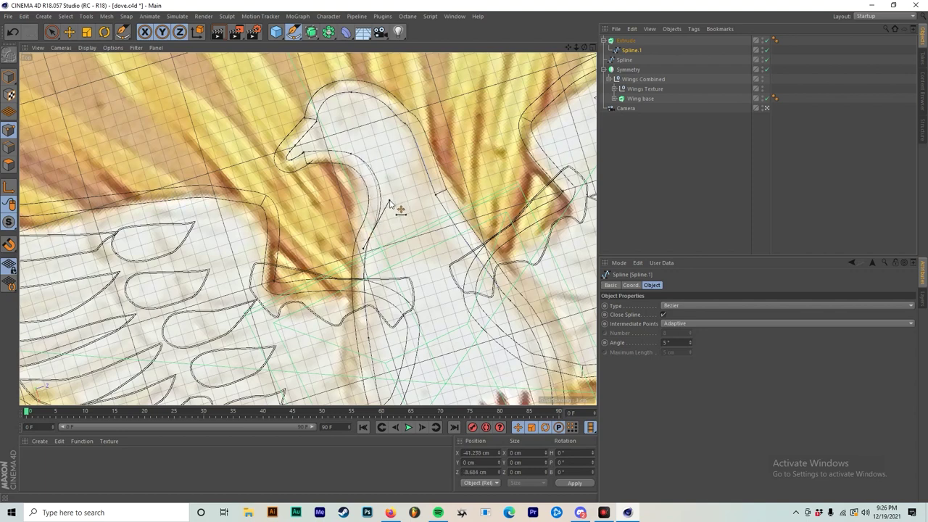
Refine the closely spaced Spline.1 points at the inner corner where the lower beak meets the throat.
middle_click(422, 189)
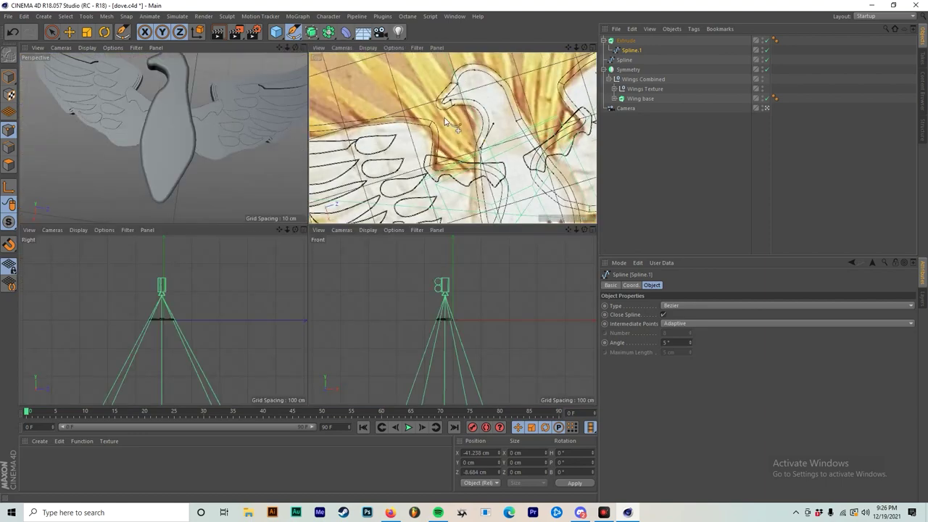
middle_click(451, 113)
scroll(346, 163, "up", 10)
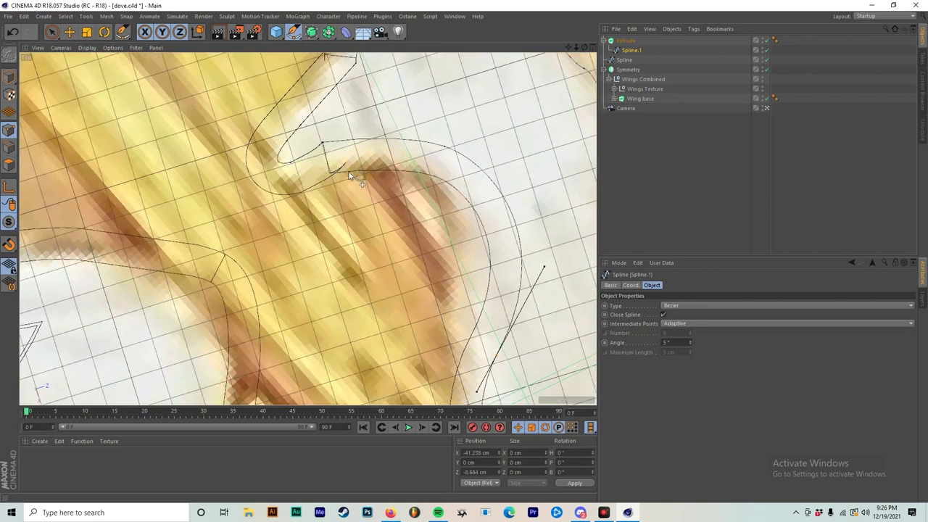
scroll(346, 163, "up", 2)
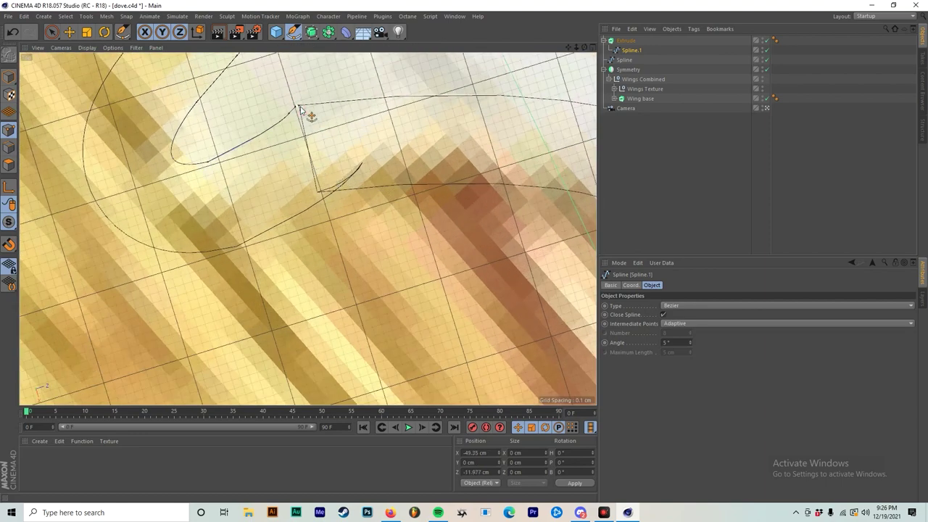
scroll(300, 109, "up", 4)
scroll(302, 73, "up", 2)
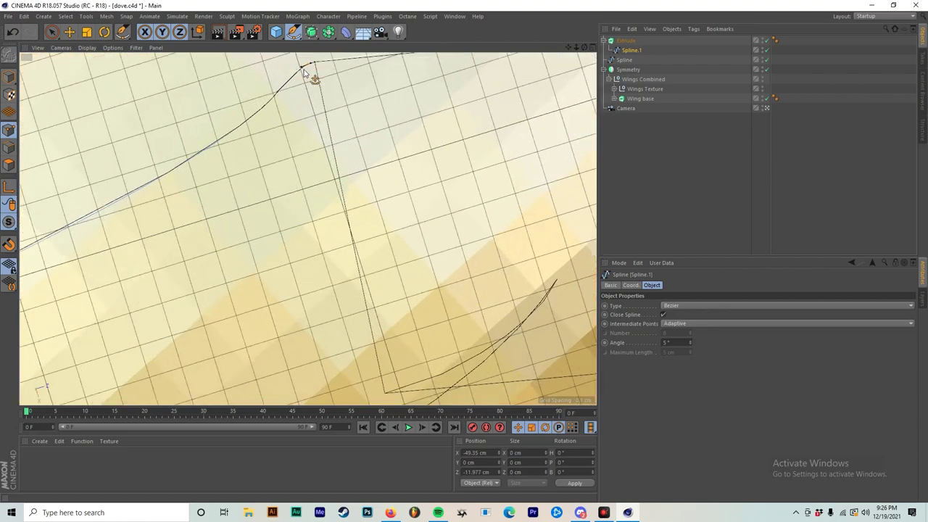
left_click_drag(303, 69, 267, 87)
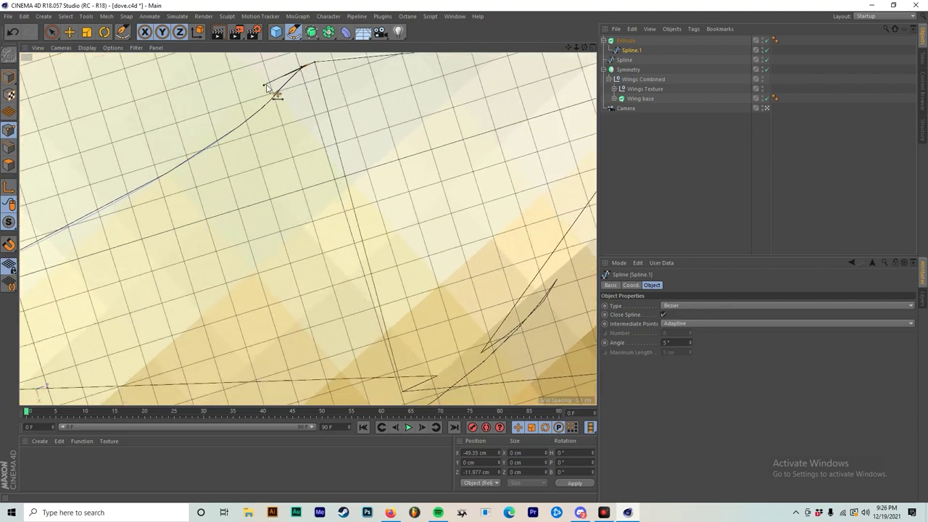
key("ctrl+z")
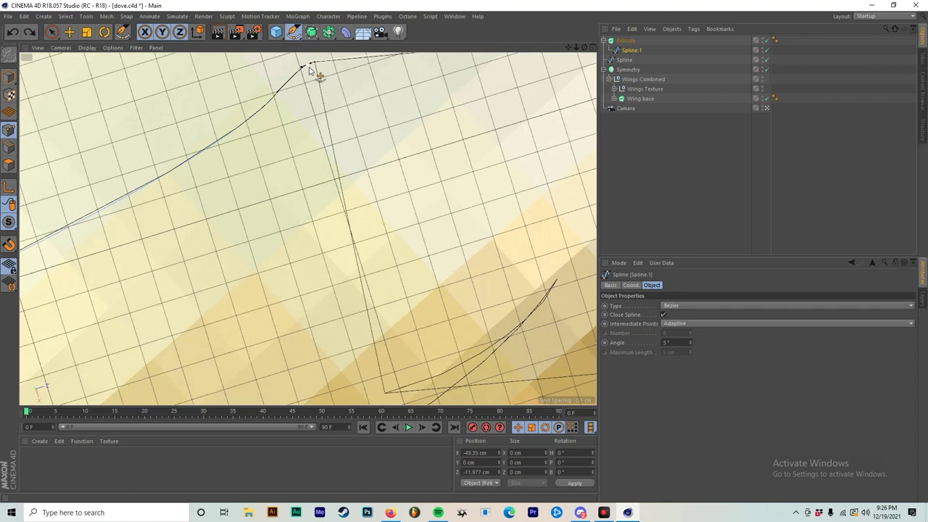
left_click(309, 70)
scroll(310, 76, "up", 2)
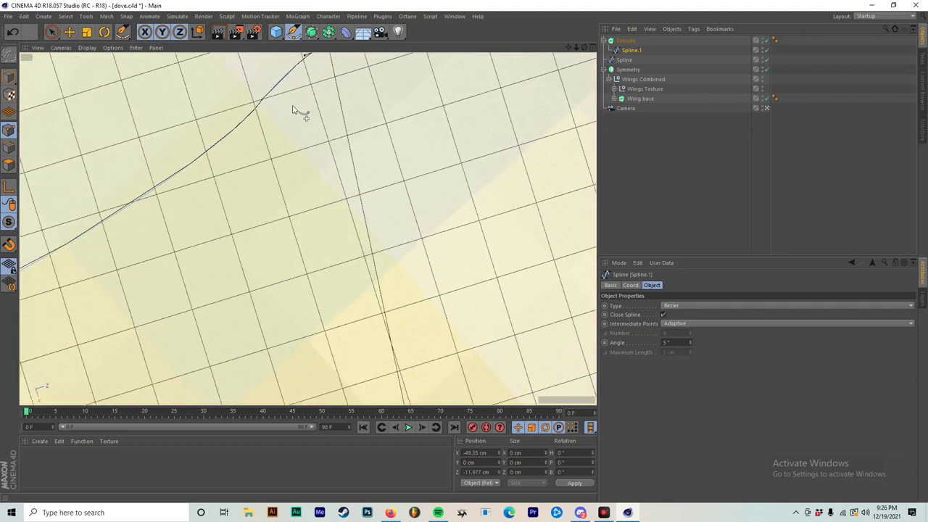
scroll(293, 110, "down", 2)
scroll(290, 150, "down", 2)
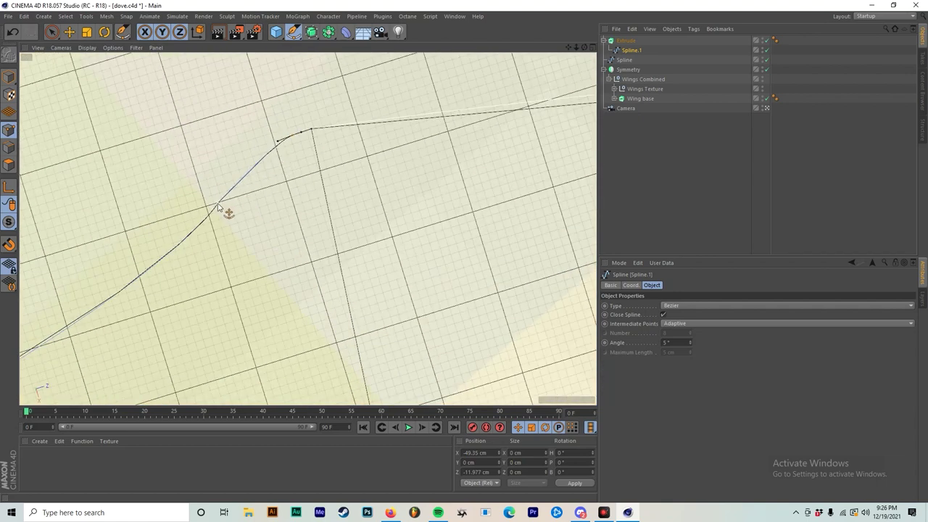
left_click(216, 208)
scroll(269, 214, "down", 2)
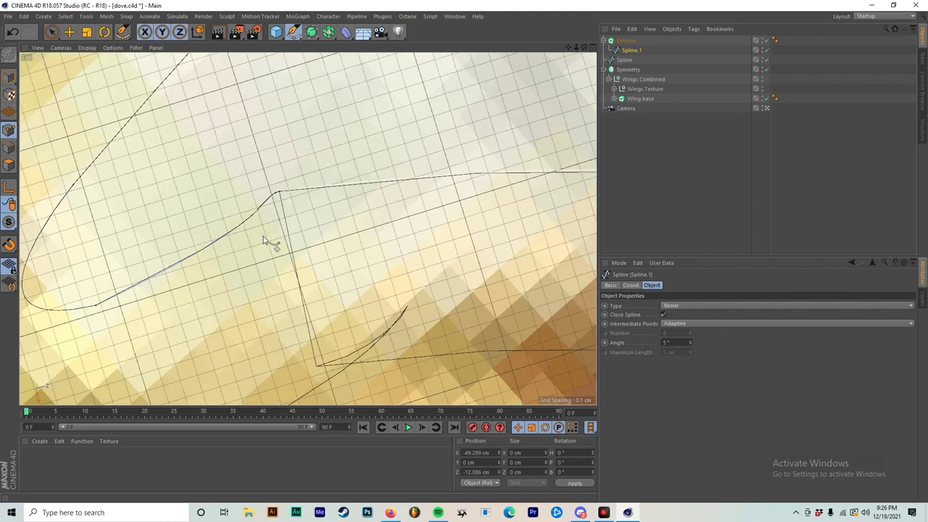
scroll(263, 239, "up", 2)
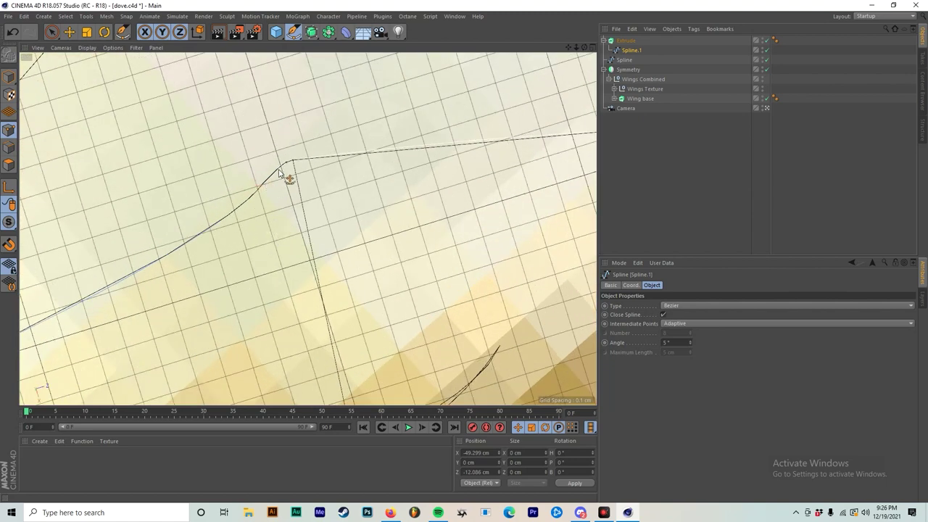
left_click_drag(277, 174, 261, 189)
key("ctrl+z")
key("ctrl+z")
left_click(255, 189)
key("ctrl+z")
Move the Spline.1 point at the lower beak corner further along the throat, then undo the adjustment to its neighbouring point.
left_click_drag(296, 163, 390, 150)
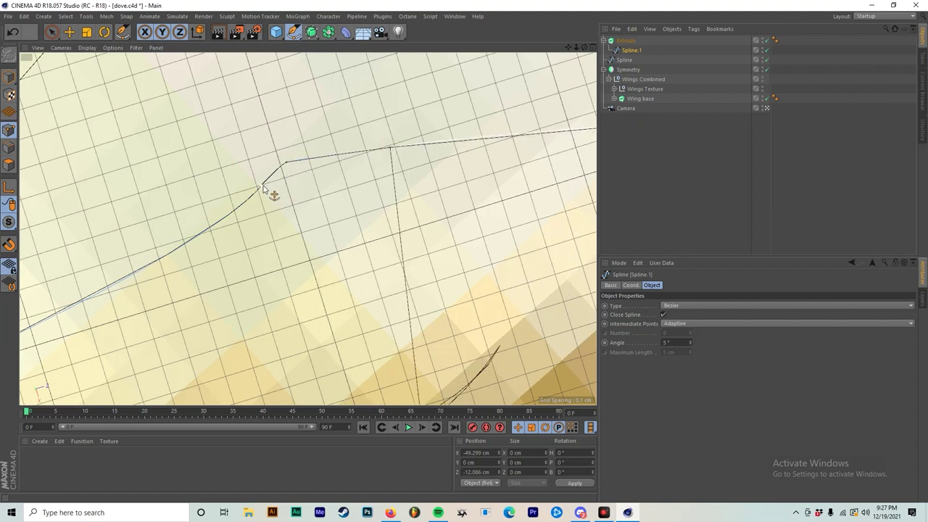
left_click_drag(263, 189, 240, 204)
scroll(359, 193, "down", 8)
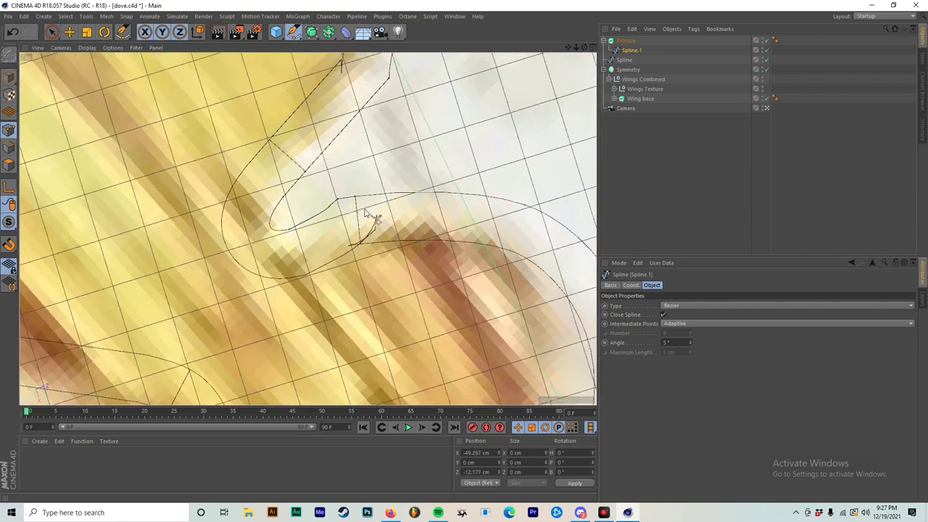
key("ctrl+z")
Examine the filleted beak and throat edges of the extruded body in the perspective view.
middle_click(383, 226)
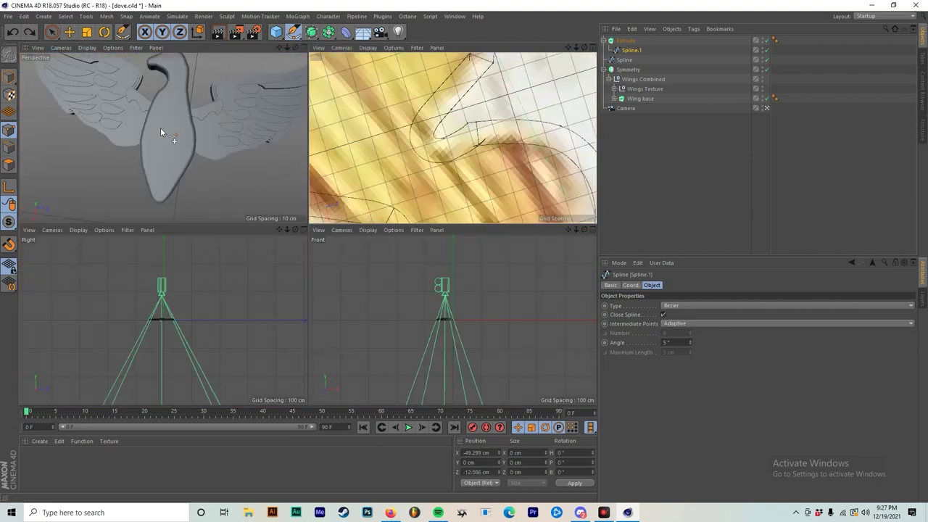
middle_click(161, 128)
scroll(352, 98, "up", 3)
scroll(385, 152, "up", 3)
scroll(361, 171, "down", 4)
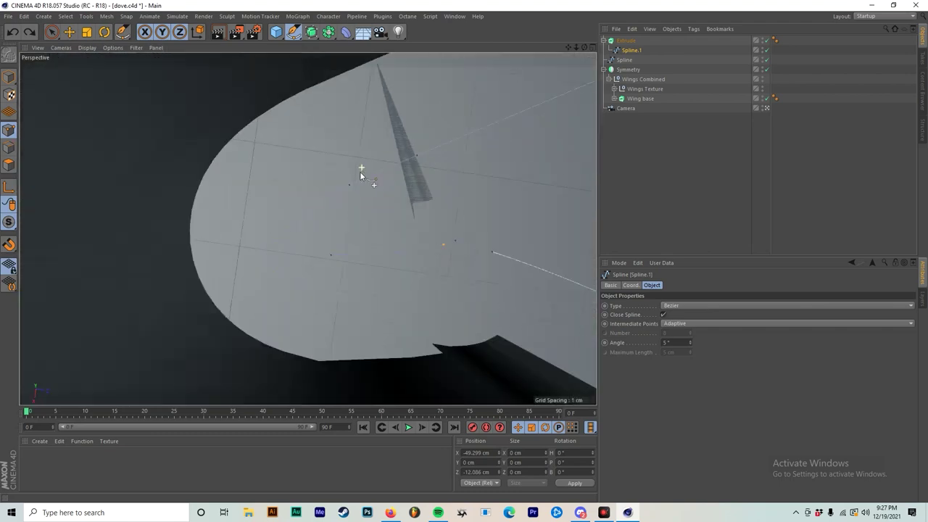
left_click_drag(412, 208, 384, 207, "alt")
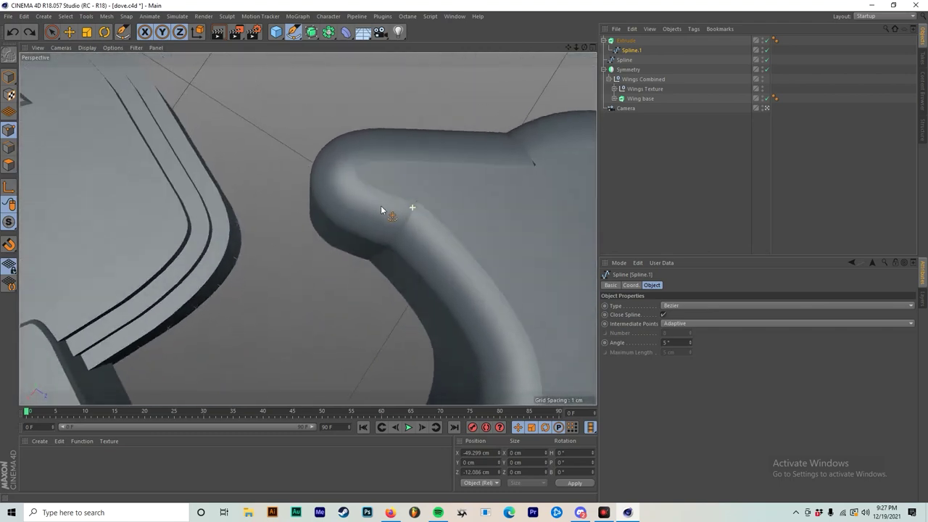
left_click_drag(529, 156, 453, 179, "alt")
Try to adjust the tangent of the Spline.1 point at the corner where the upper beak meets the head, and undo it.
middle_click(452, 179)
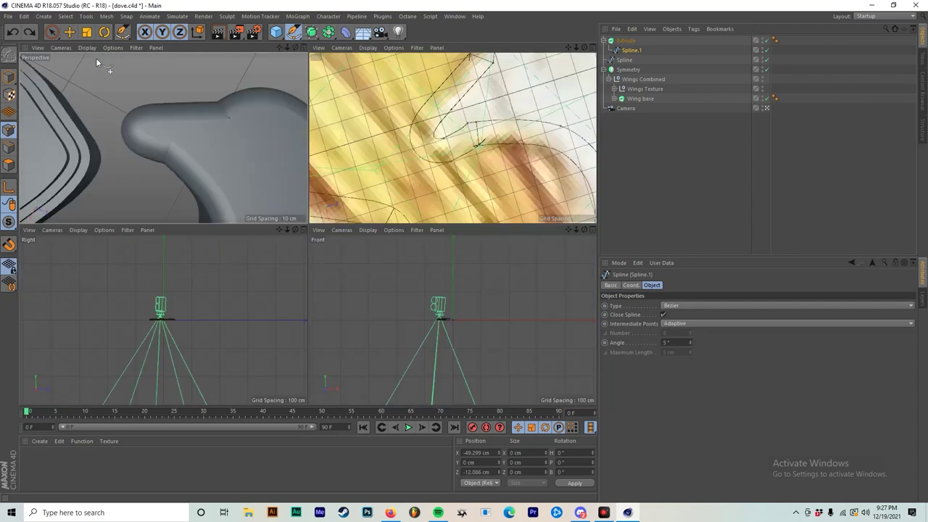
middle_click(452, 100)
middle_click_drag(431, 97, 429, 179, "alt")
scroll(348, 133, "up", 6)
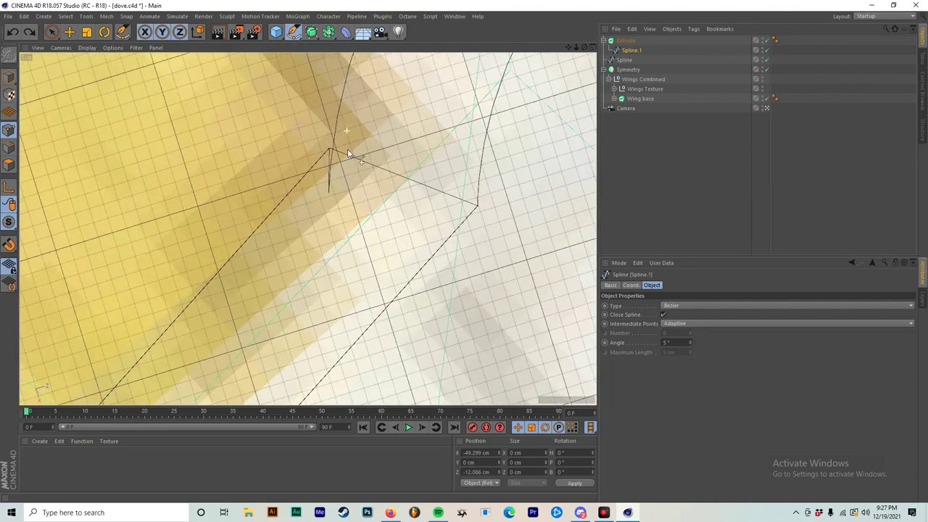
left_click(478, 205)
scroll(472, 217, "down", 4)
scroll(507, 203, "up", 3)
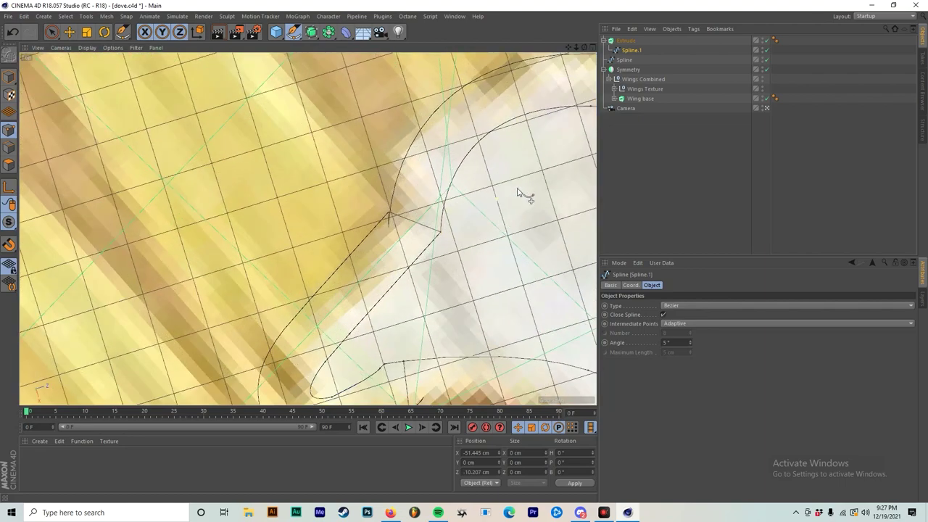
scroll(437, 234, "up", 3)
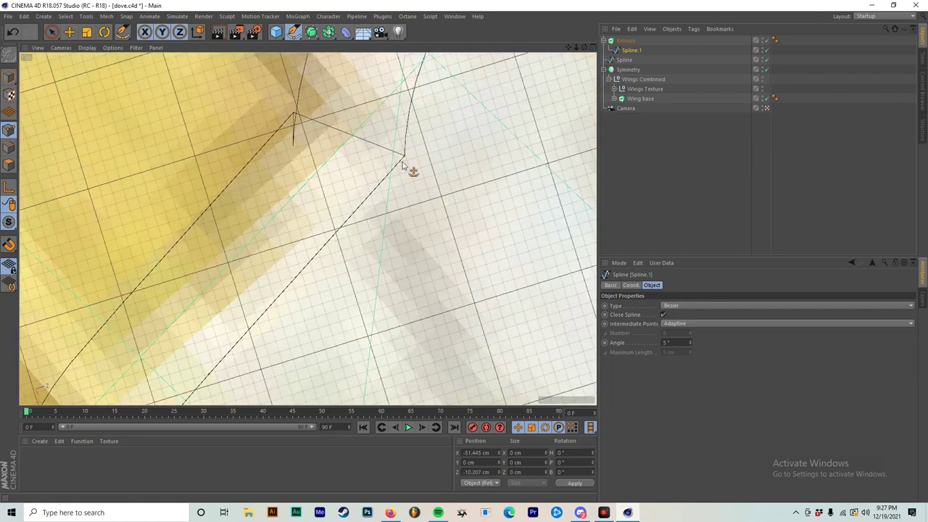
left_click_drag(400, 163, 363, 179)
key("ctrl+z")
double_click(405, 156)
scroll(416, 182, "down", 5)
Try to reshape the Spline.1 curve along the lower beak by adjusting its corner point and neighbouring tangent, undoing each edit.
scroll(374, 286, "up", 3)
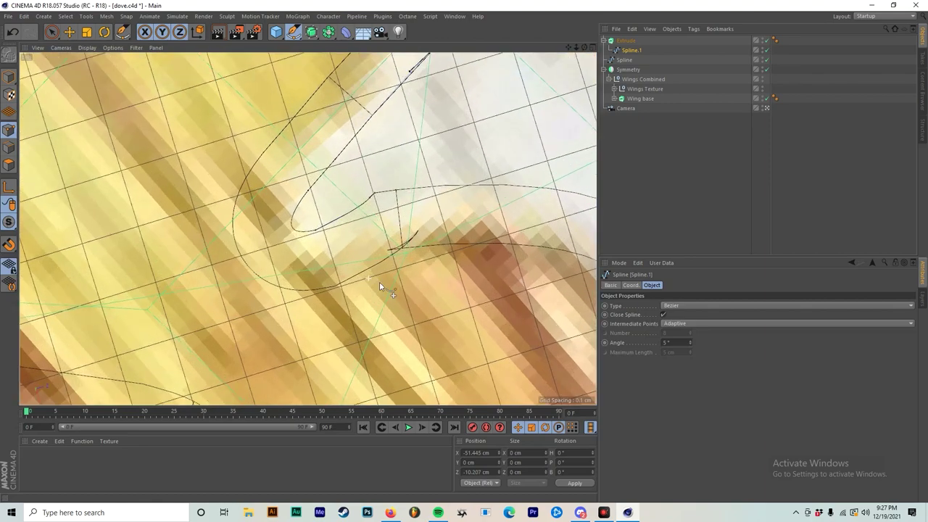
scroll(380, 284, "up", 3)
left_click(370, 147)
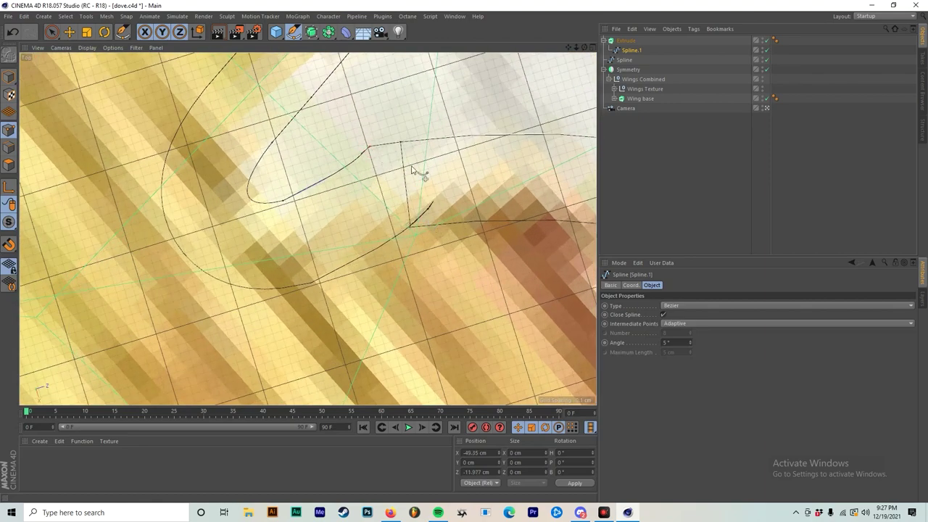
double_click(398, 144)
key("ctrl+z")
left_click(285, 199)
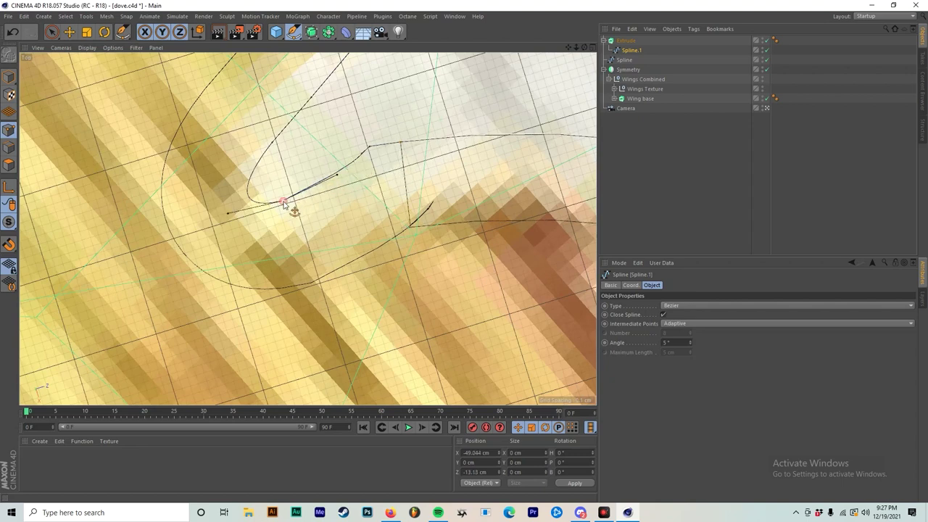
left_click_drag(336, 176, 369, 164)
key("ctrl+z")
Shift the Spline.1 point just behind the lower beak corner to smooth the transition into the throat.
scroll(397, 176, "up", 2)
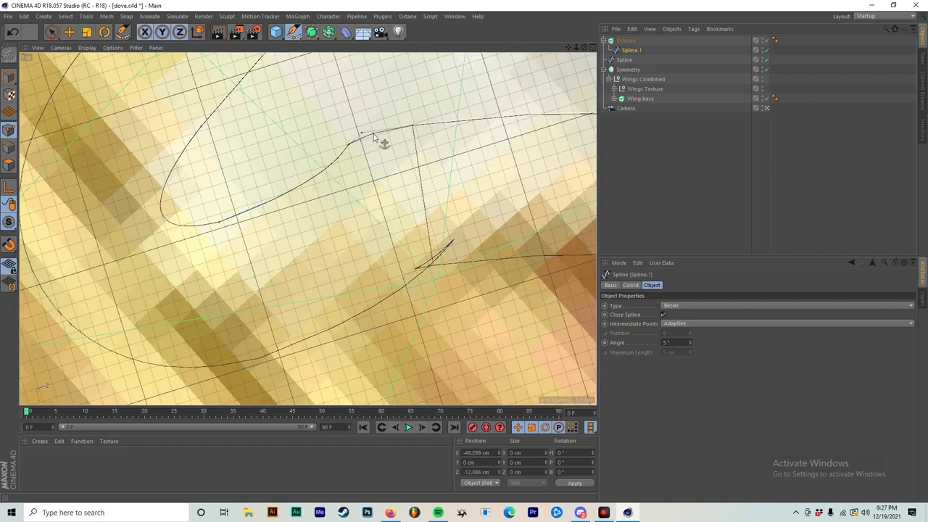
mouse_move(412, 126)
left_mouse_down()
mouse_move(440, 124)
mouse_move(390, 129)
mouse_move(401, 128)
left_mouse_up()
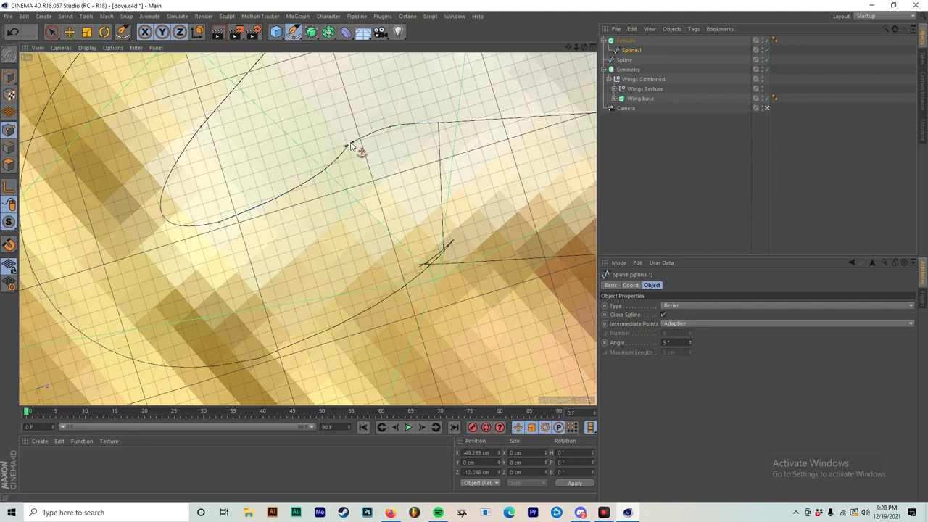
scroll(399, 178, "up", 3)
Examine the rounded beak and throat edges and the whole dove in the perspective view.
middle_click(398, 180)
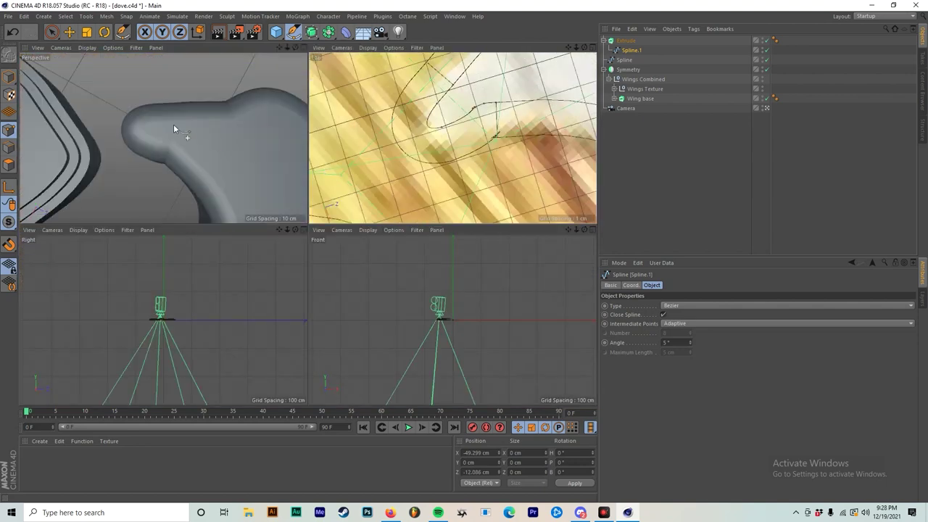
middle_click(174, 128)
left_click_drag(181, 135, 333, 238, "alt")
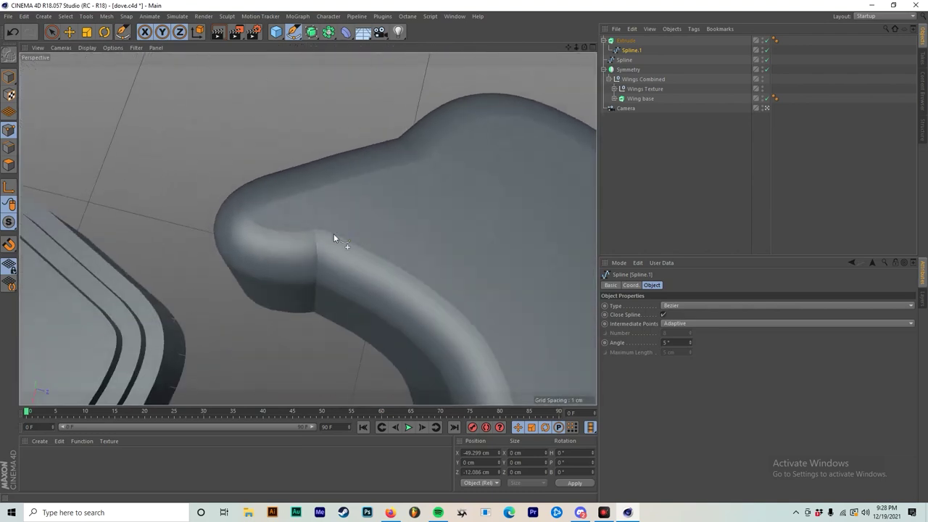
scroll(338, 238, "down", 8)
left_click_drag(325, 279, 331, 188, "alt")
Deselect the body spline and add a Circle spline in the XZ plane, working in the top view.
middle_click(332, 189)
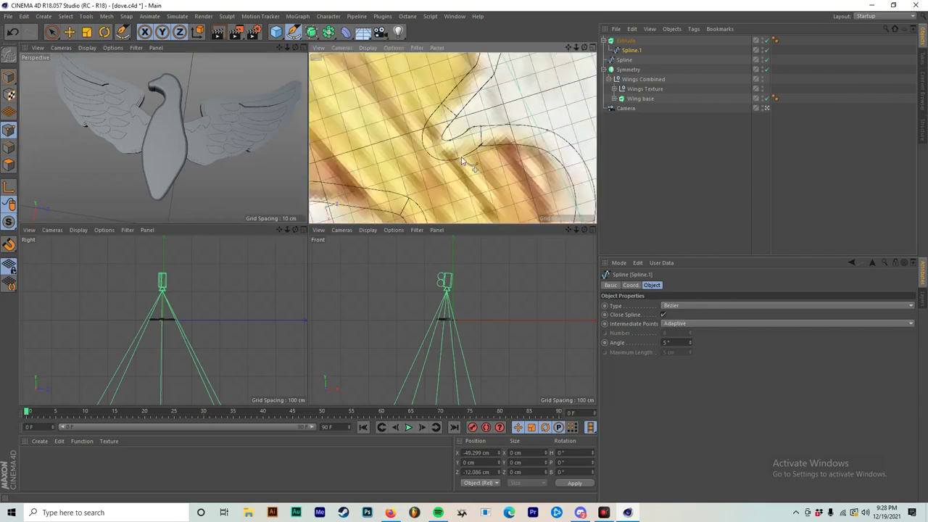
scroll(461, 160, "down", 7)
middle_click(497, 166)
middle_click_drag(410, 257, 393, 217, "alt")
scroll(411, 262, "down", 8)
left_click_drag(410, 265, 435, 265, "alt")
scroll(389, 155, "up", 8)
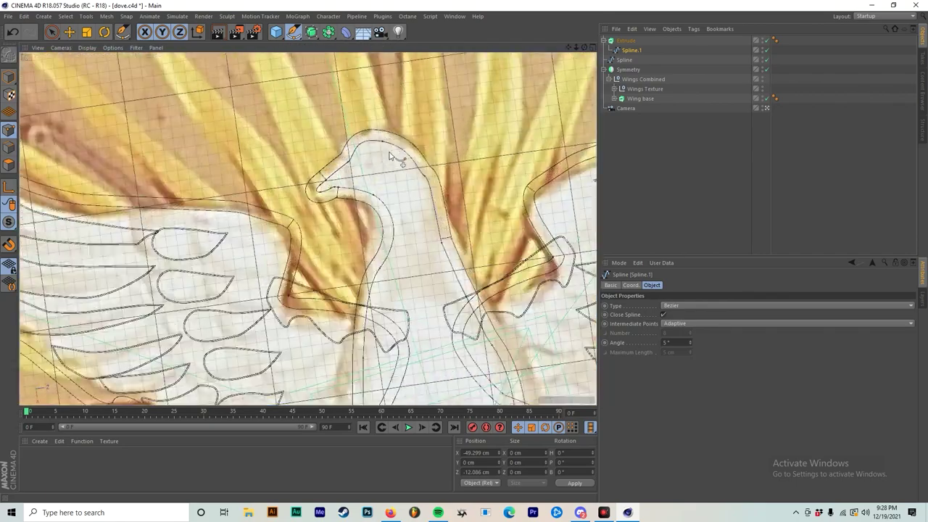
scroll(392, 158, "up", 3)
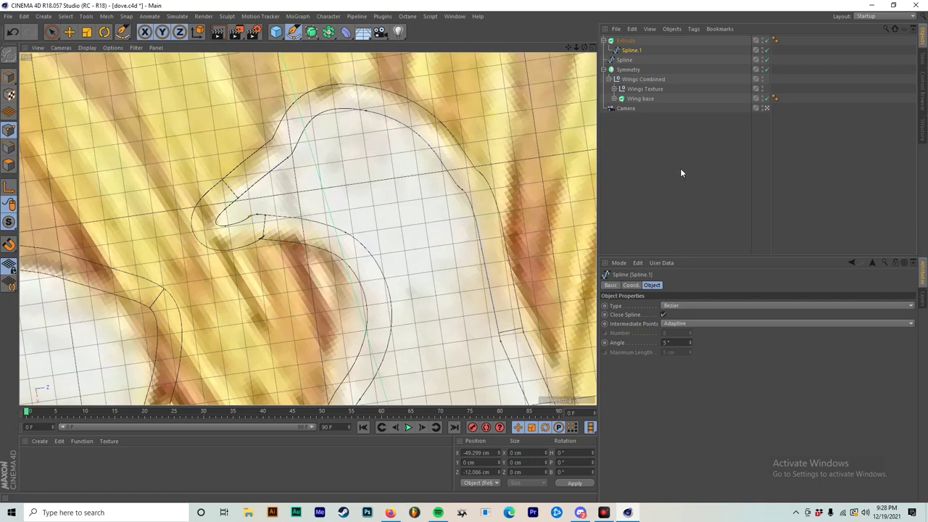
left_click(677, 163)
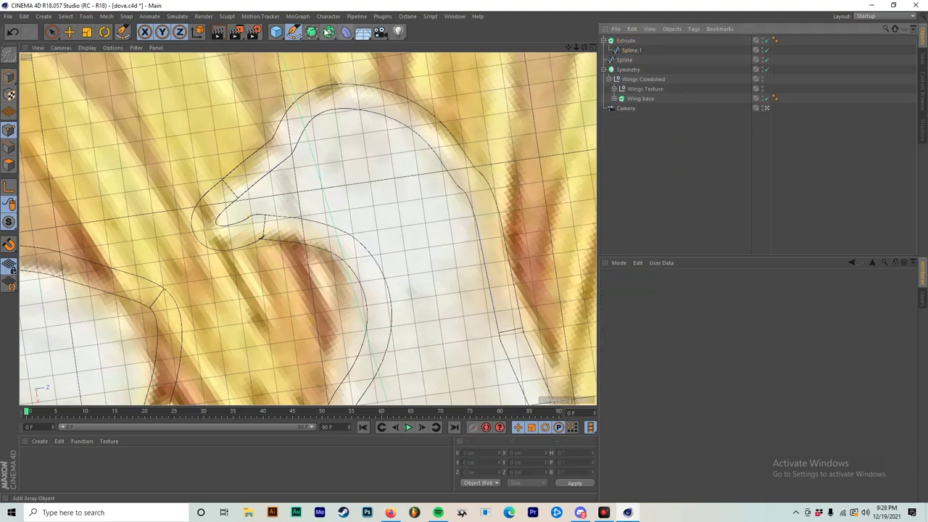
left_click_drag(295, 36, 385, 64)
Set the new circle's radius to 5 cm.
scroll(384, 165, "down", 20)
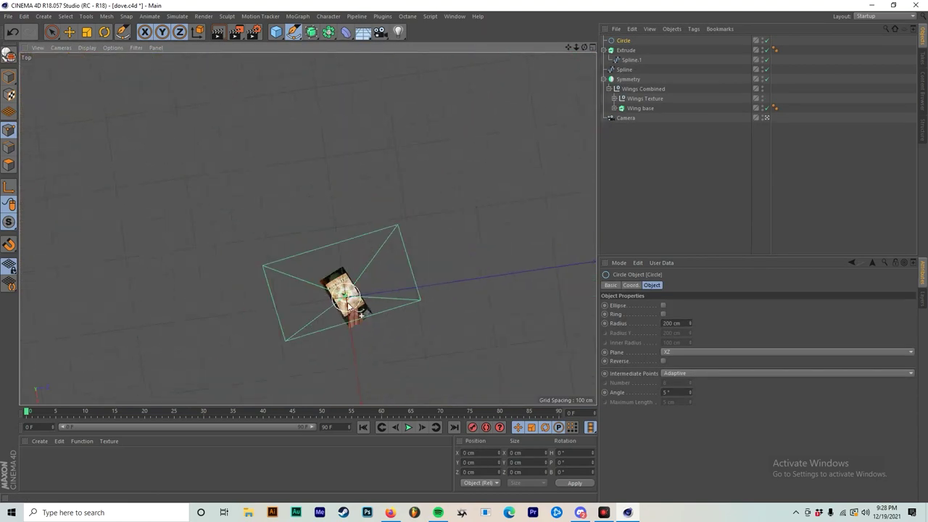
scroll(346, 319, "down", 10)
middle_click_drag(344, 324, 336, 223, "alt")
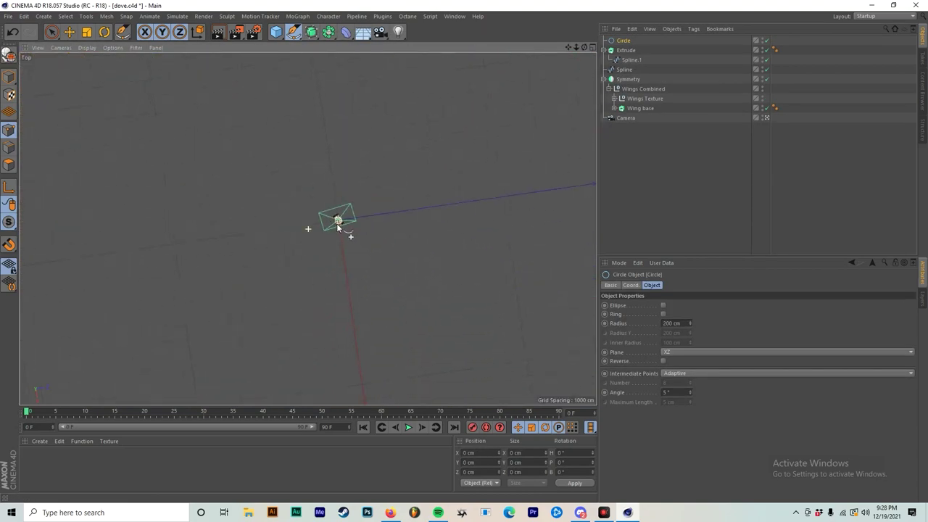
scroll(345, 226, "up", 18)
middle_click_drag(419, 127, 383, 305)
scroll(392, 253, "up", 8)
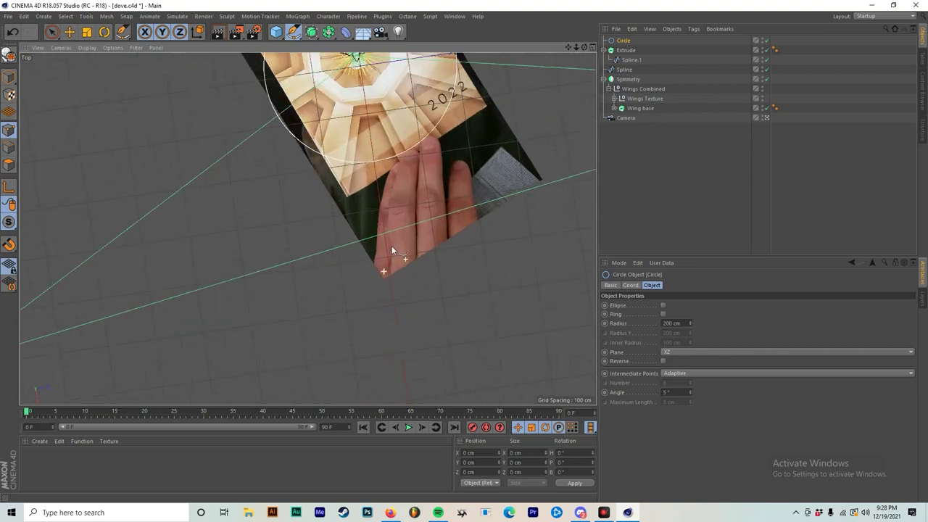
left_click(622, 42)
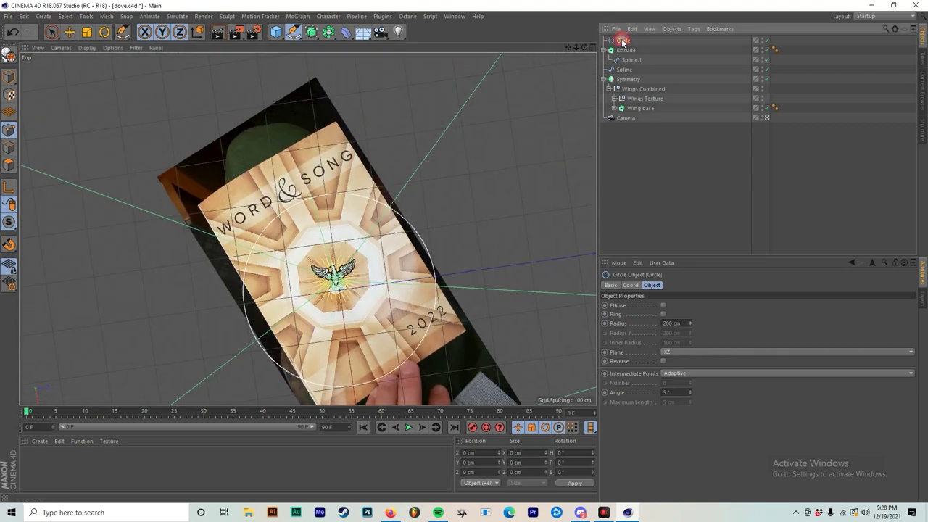
left_click_drag(682, 323, 573, 318)
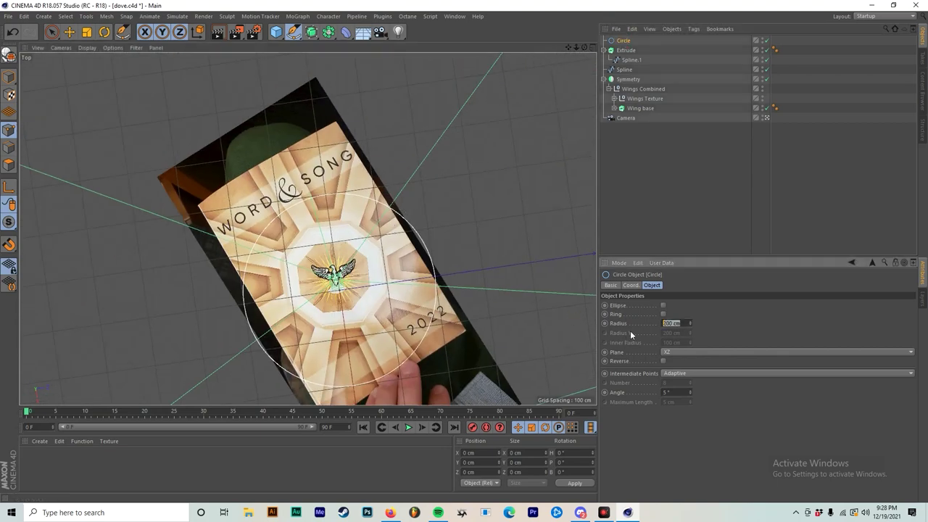
type("5")
left_click(723, 317)
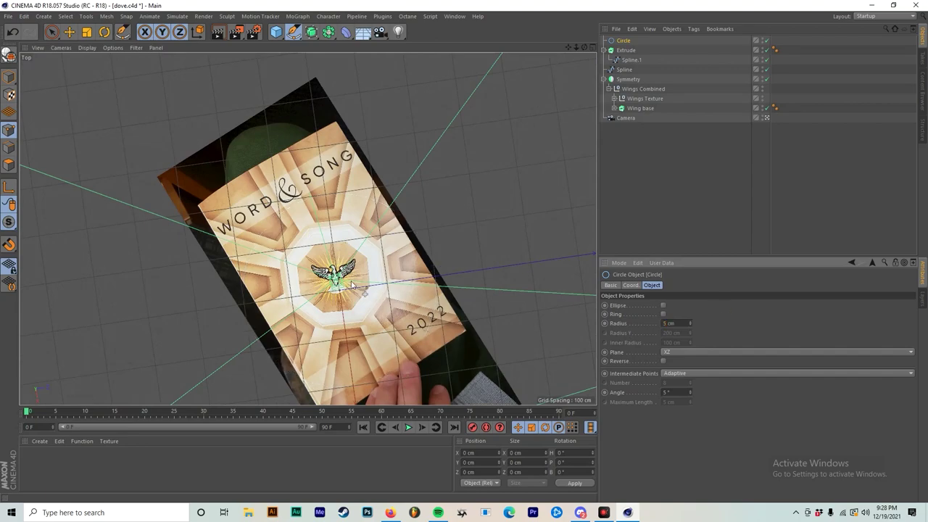
Position the circle over the dove's head at X -52 cm and Z -7 cm.
scroll(353, 285, "up", 10)
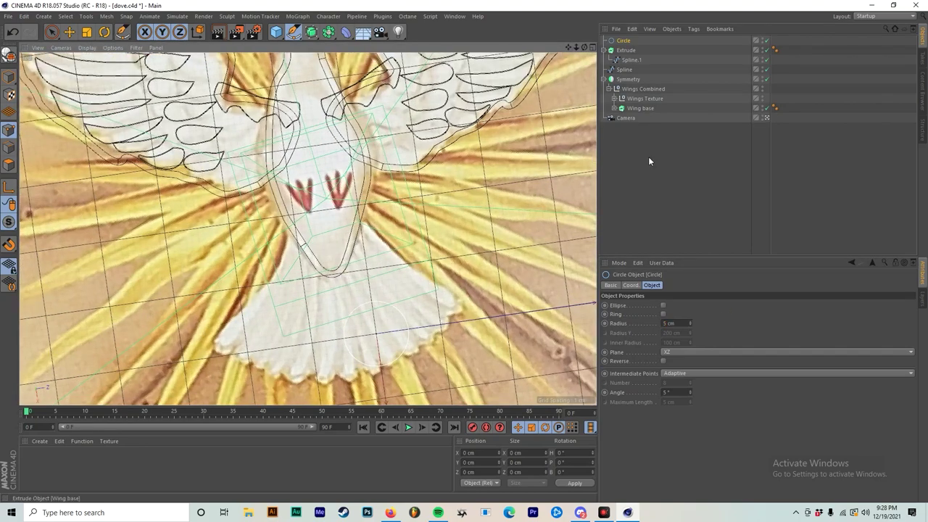
left_click(630, 285)
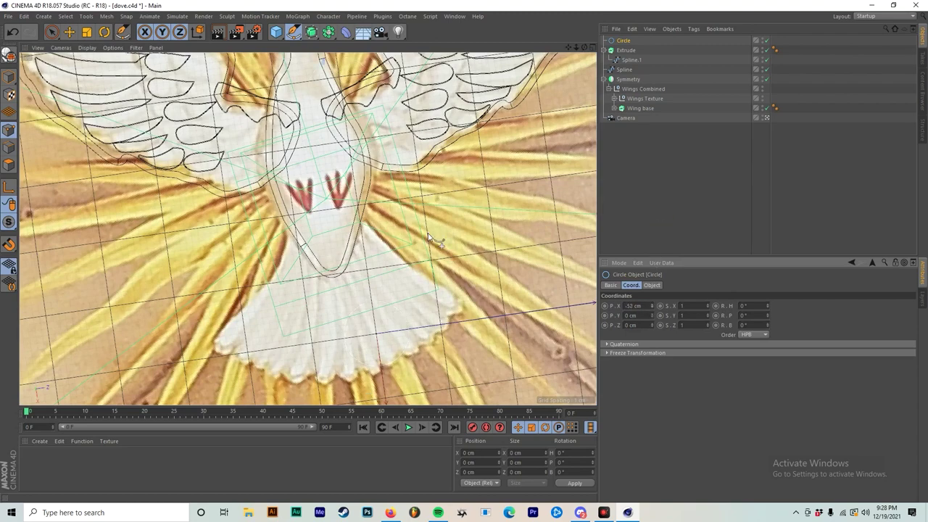
middle_click_drag(427, 237, 458, 381, "alt")
scroll(325, 183, "up", 2)
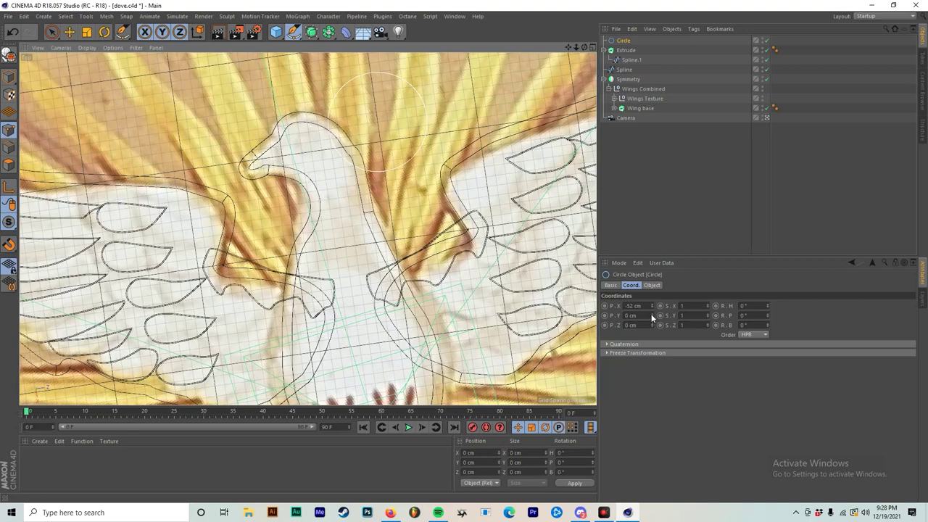
left_click_drag(651, 314, 651, 324)
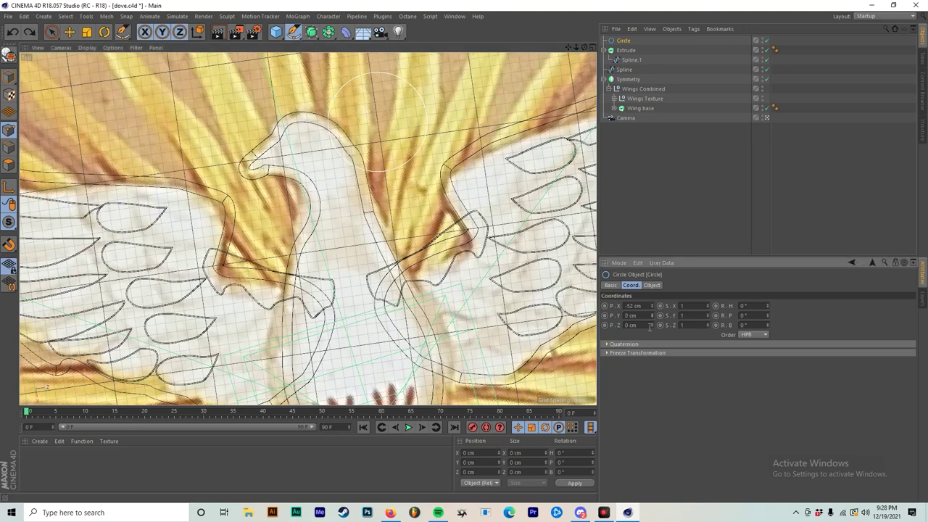
left_click_drag(651, 328, 652, 307)
Reduce the circle's radius to 2 cm and further to 0.5 cm to match the size of the dove's eye.
left_click(652, 285)
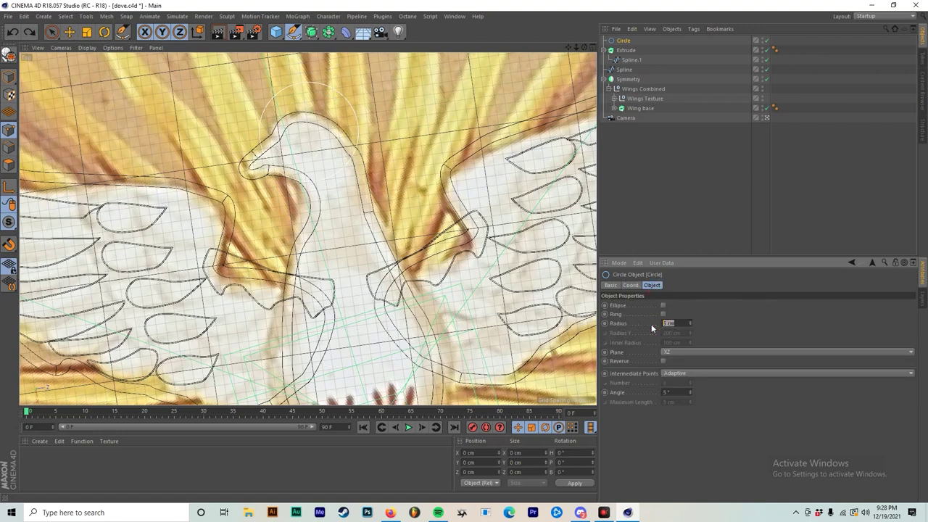
type("2")
left_click(731, 346)
scroll(346, 182, "up", 4)
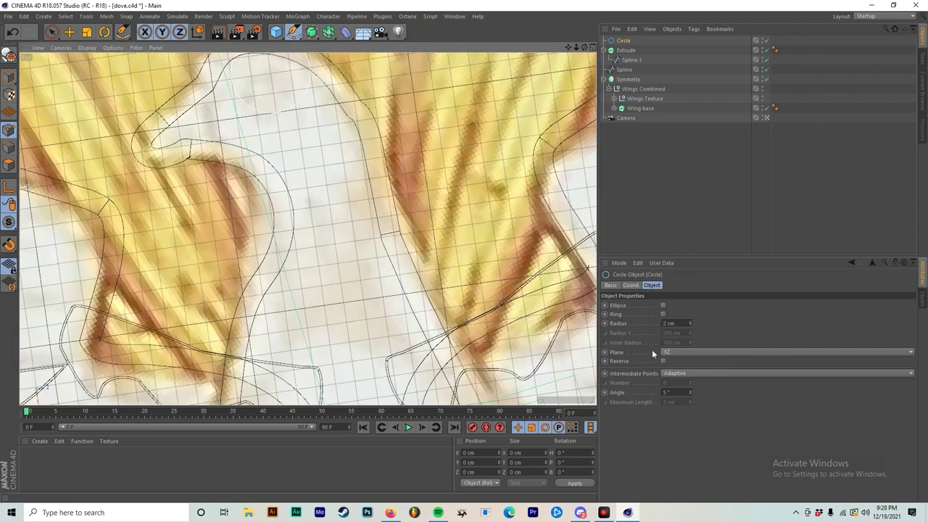
left_click_drag(681, 323, 610, 313)
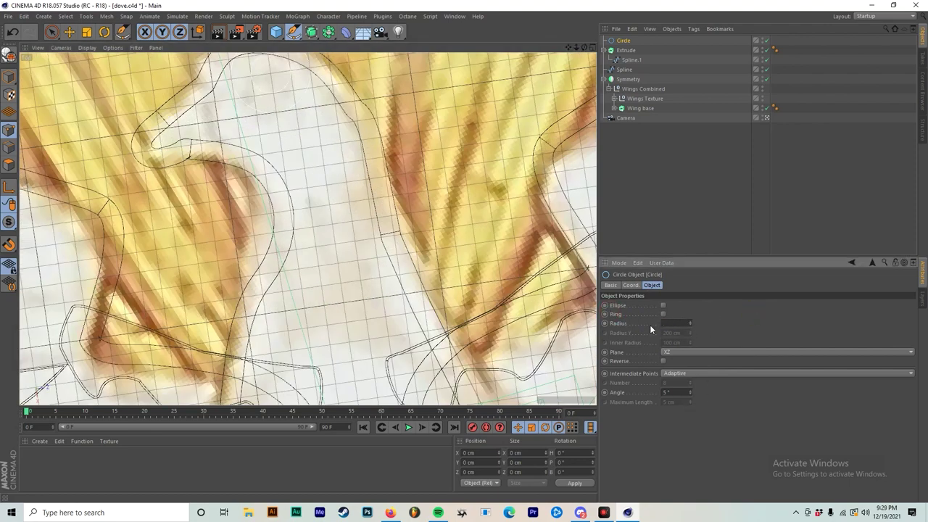
left_click(708, 311)
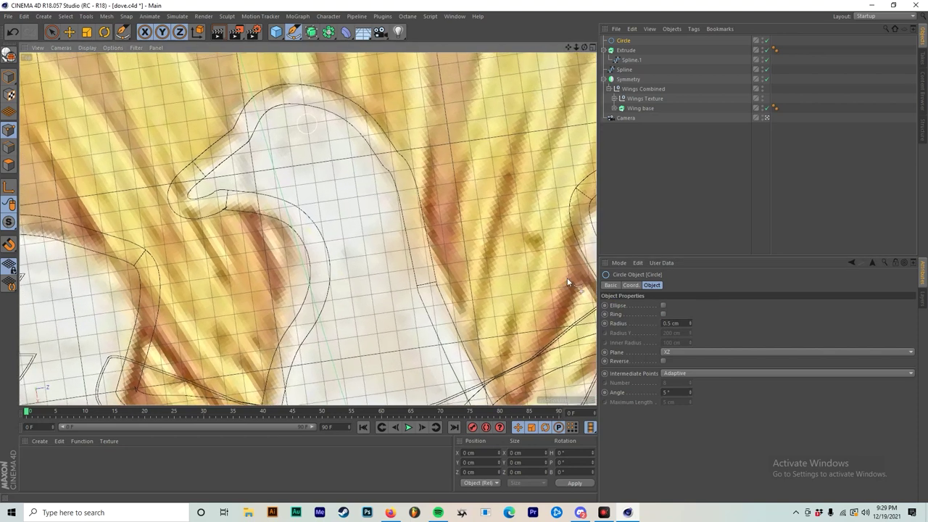
Fine-tune the eye circle's position on the head to X -51 cm and Z -7.5 cm.
left_click(631, 285)
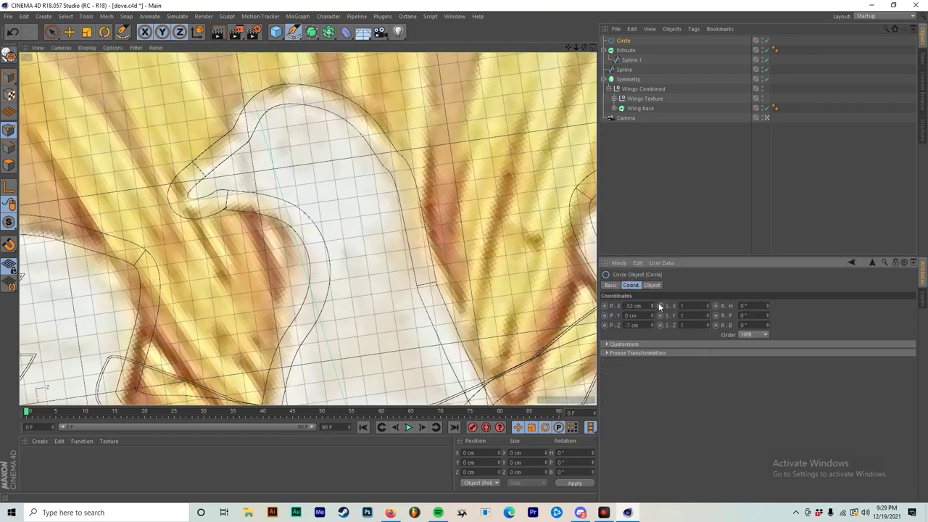
left_click_drag(651, 305, 652, 307)
left_click(652, 327)
Place the eye circle in a new Extrude object with movement of -2 cm in Y and 0 cm in Z.
left_click_drag(324, 31, 420, 46)
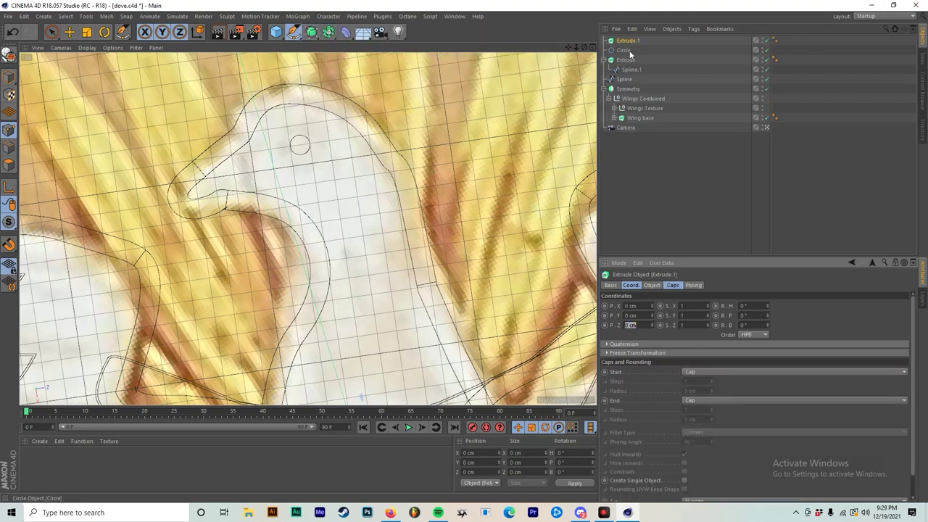
left_click_drag(630, 51, 632, 42)
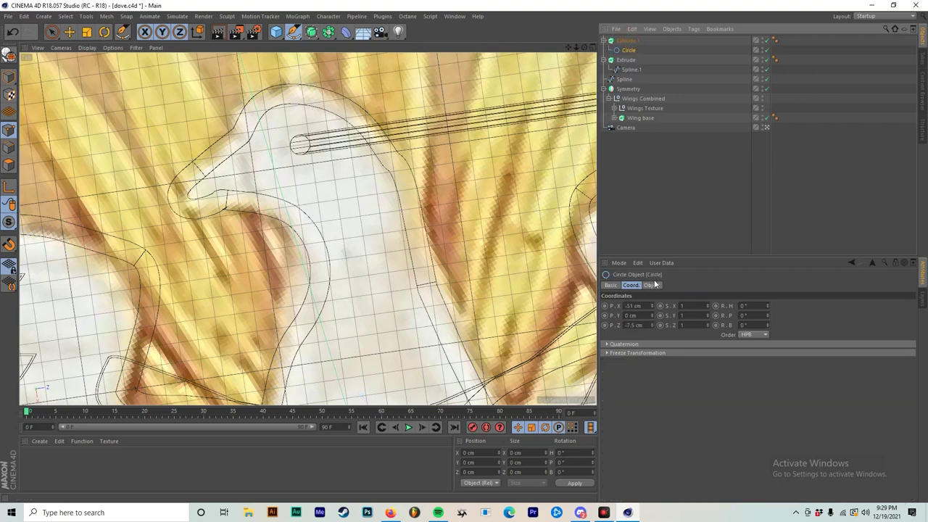
left_click(628, 41)
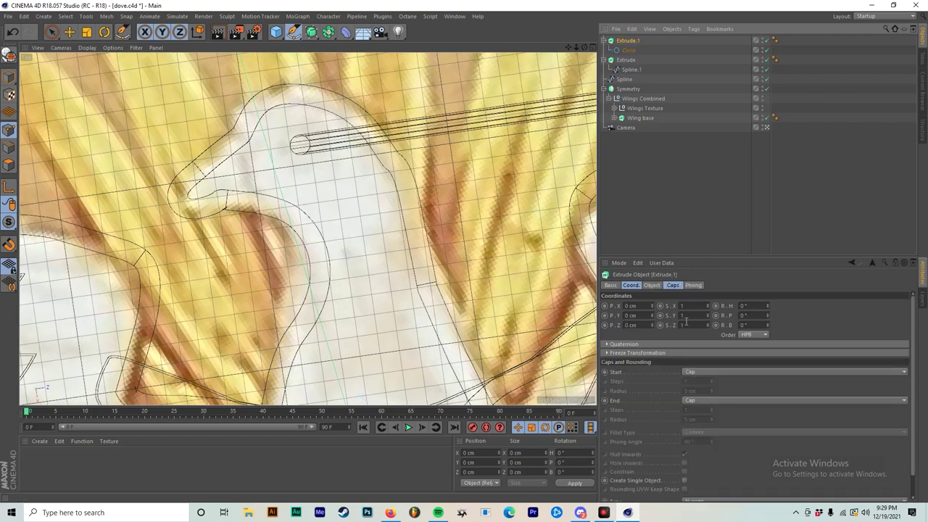
left_click(652, 285)
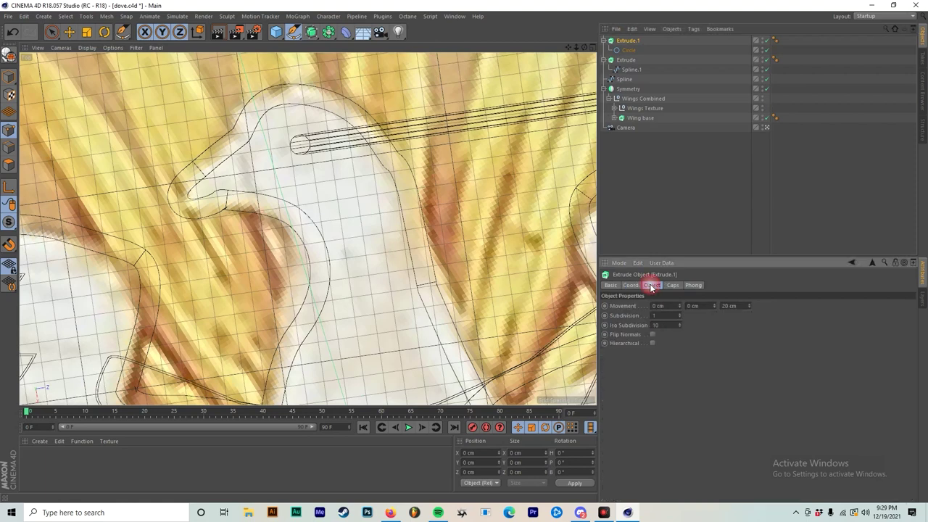
left_click_drag(748, 305, 750, 336)
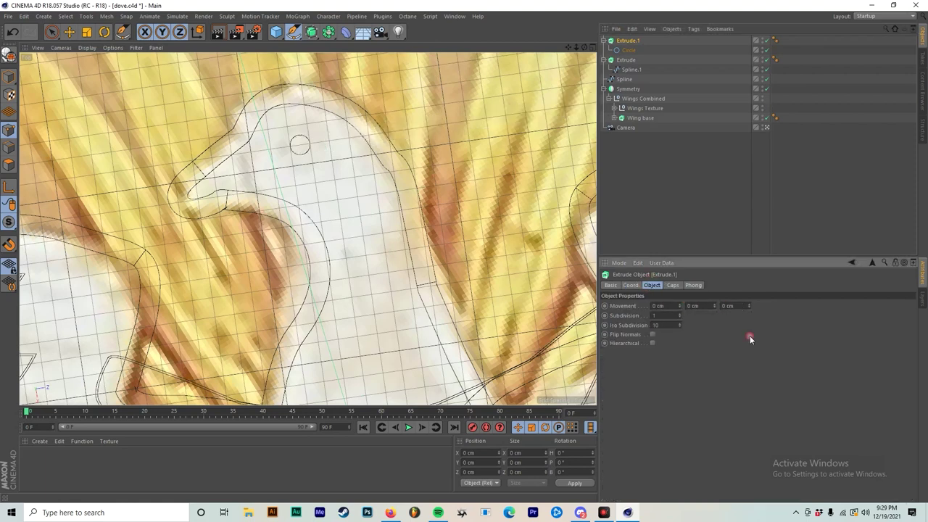
left_click(714, 306)
Give the eye extrusion's end a Fillet Cap with a 0.2 cm radius.
left_click(673, 285)
left_click(692, 334)
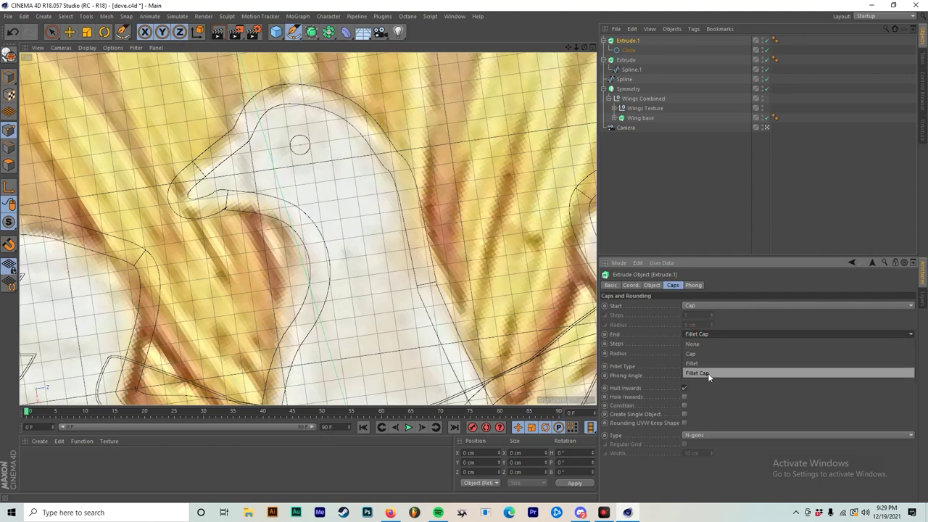
left_click(706, 373)
left_click(701, 356)
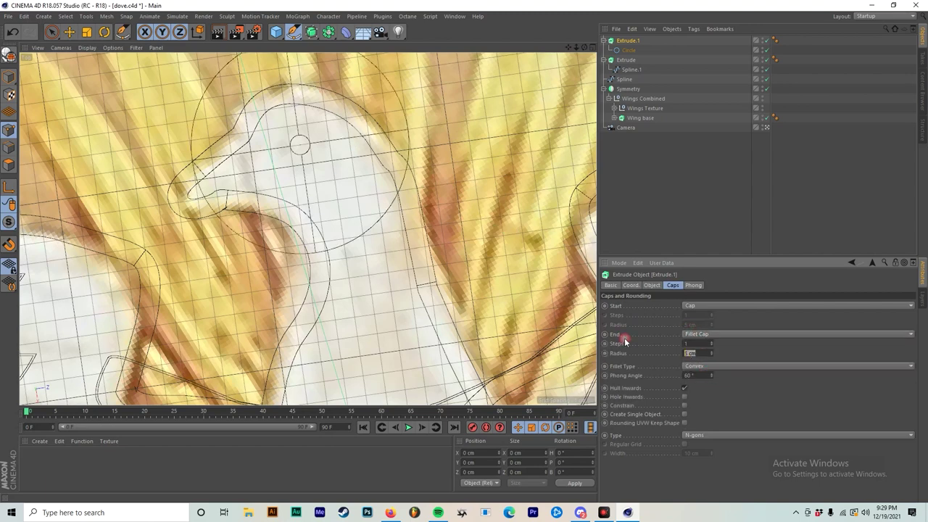
key("Return")
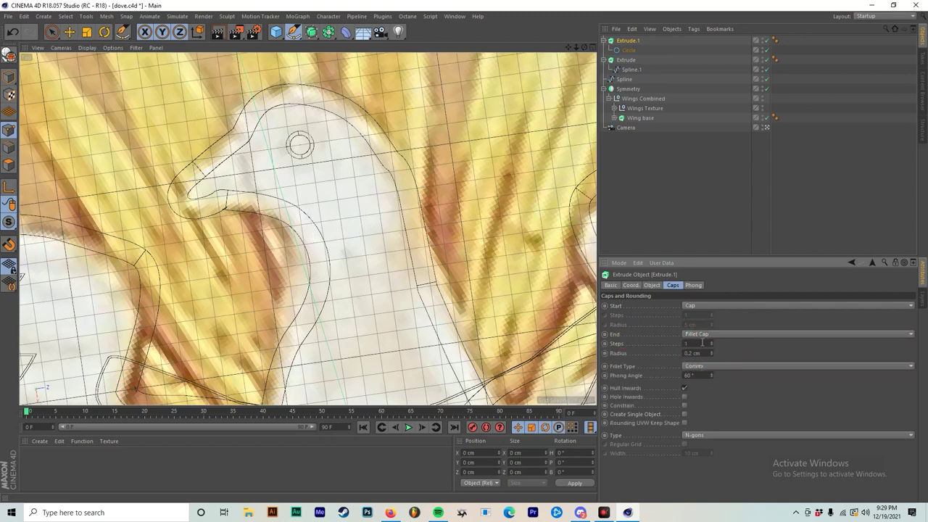
Set the eye extrusion's Y movement to 6 cm and check the eye on the head in the perspective view.
middle_click(442, 248)
middle_click(265, 145)
scroll(305, 108, "up", 4)
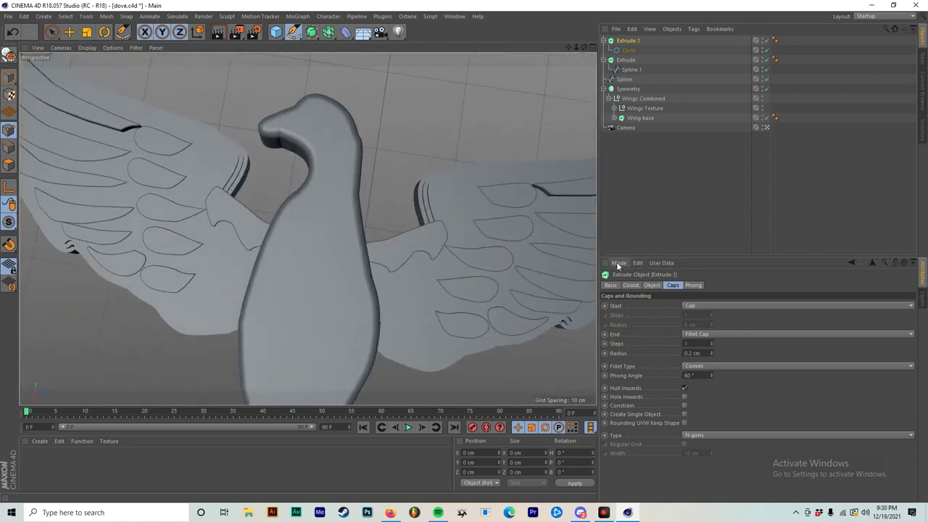
left_click(652, 285)
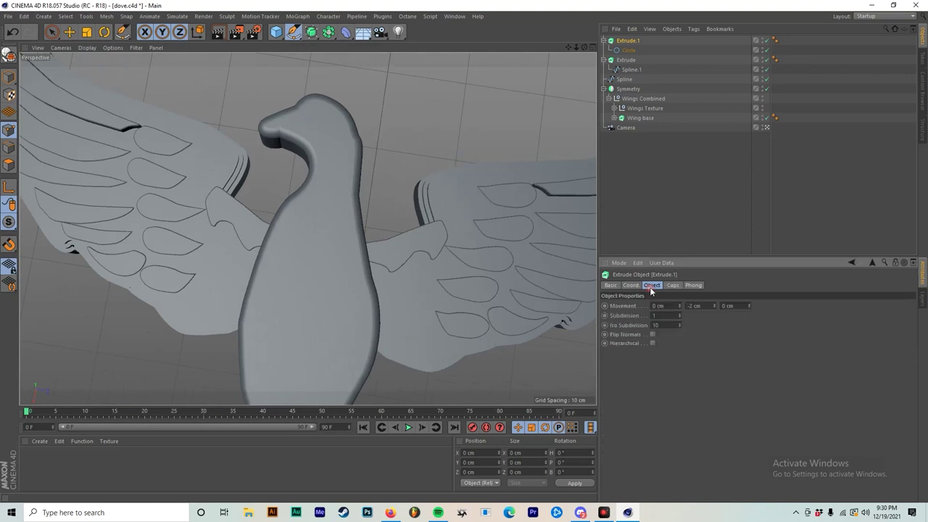
left_click(713, 304)
left_click(713, 307)
left_click(716, 308)
left_click(716, 308)
scroll(310, 108, "up", 5)
mouse_move(341, 134)
left_mouse_down("alt")
mouse_move(365, 89)
mouse_move(349, 150)
left_mouse_up("alt")
middle_click(348, 151)
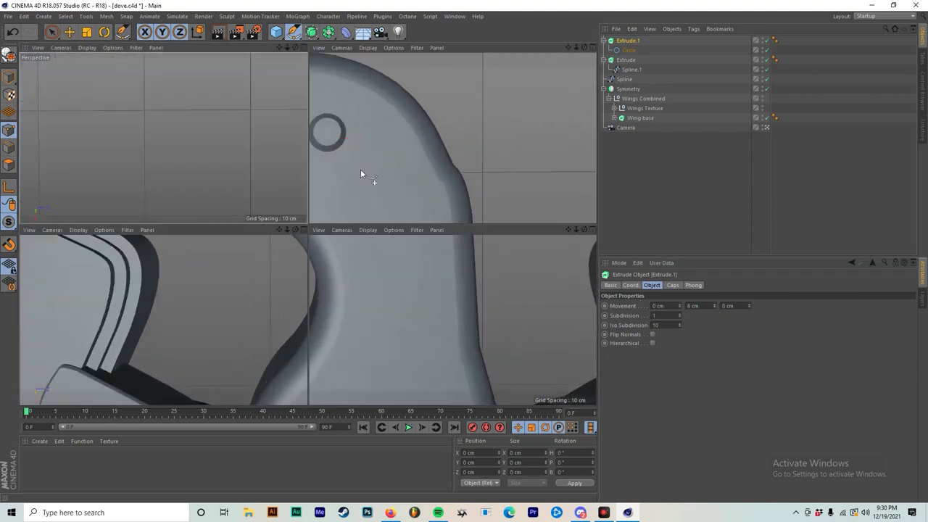
Start a new Bezier spline at the heel of the left foot in the reference and trace it around the first toe.
middle_click(458, 159)
scroll(439, 273, "down", 3)
scroll(438, 270, "down", 6)
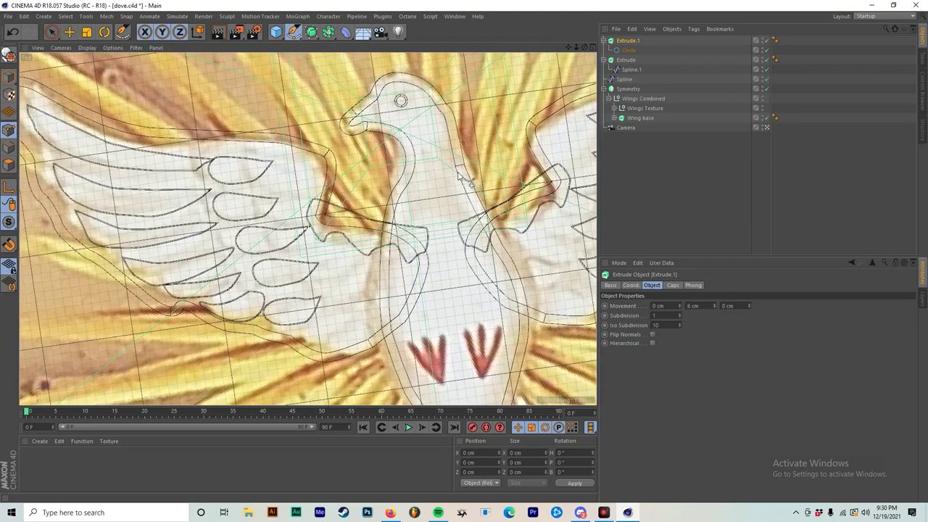
scroll(404, 232, "up", 5)
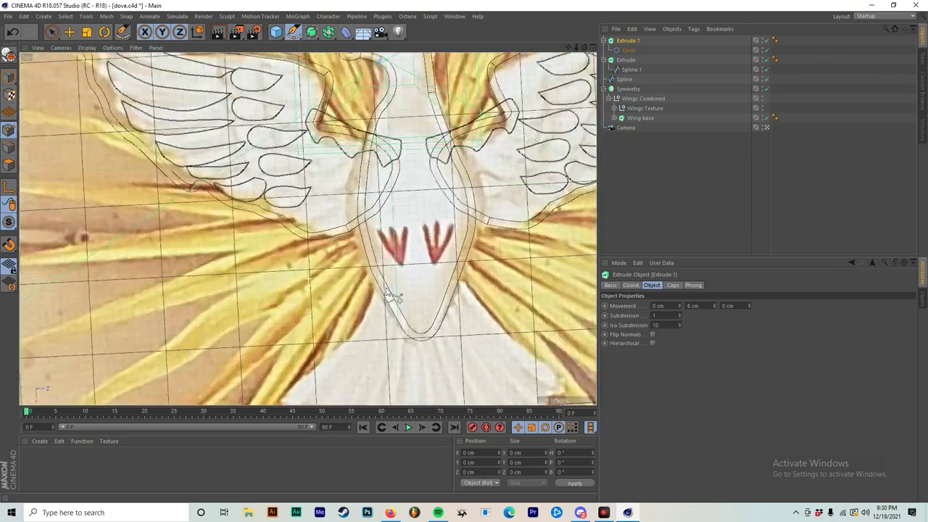
left_click(659, 176)
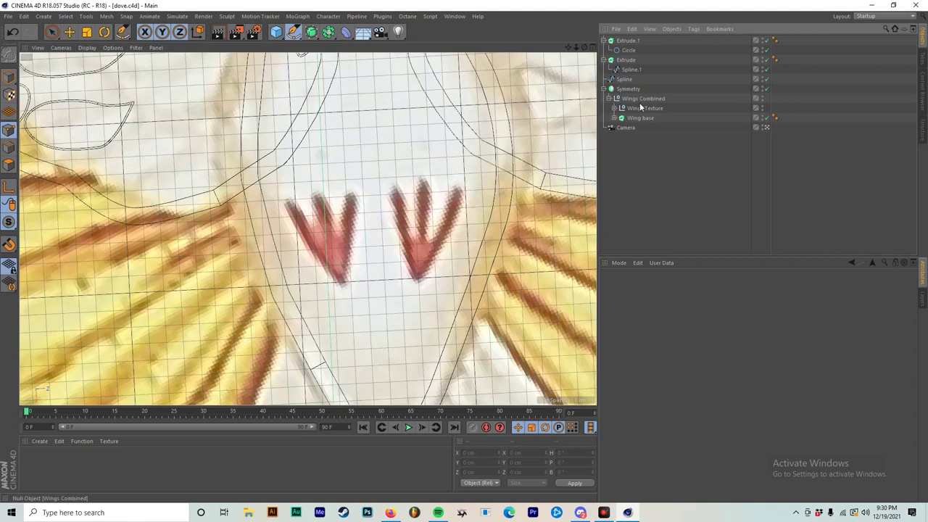
scroll(340, 217, "up", 3)
mouse_move(356, 326)
left_mouse_down()
mouse_move(372, 341)
mouse_move(365, 336)
left_mouse_up()
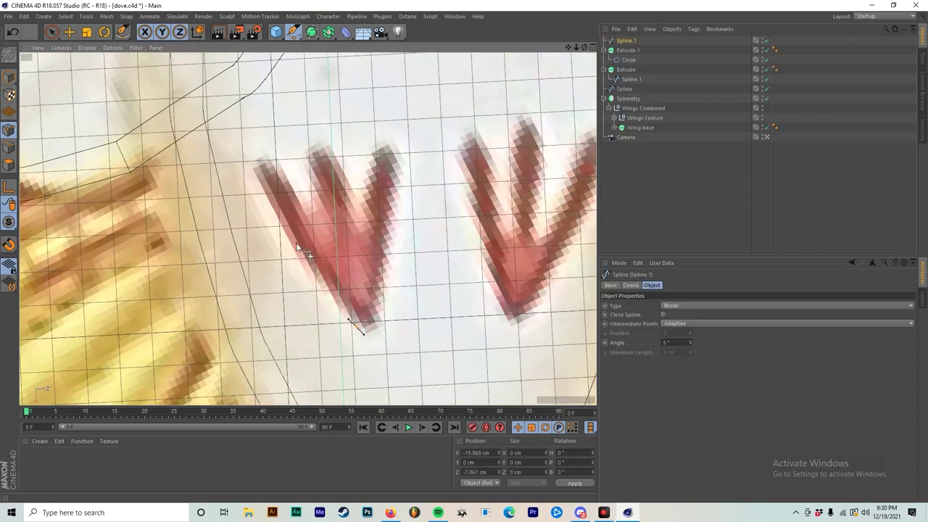
key("ctrl+z")
left_click(265, 202)
left_click(251, 166)
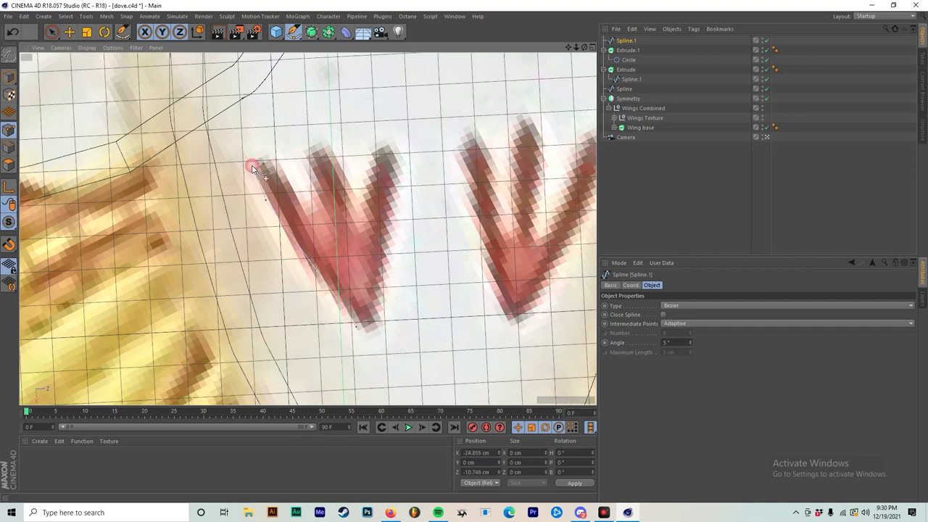
left_click_drag(273, 159, 289, 174)
left_click(299, 204)
left_click(310, 217)
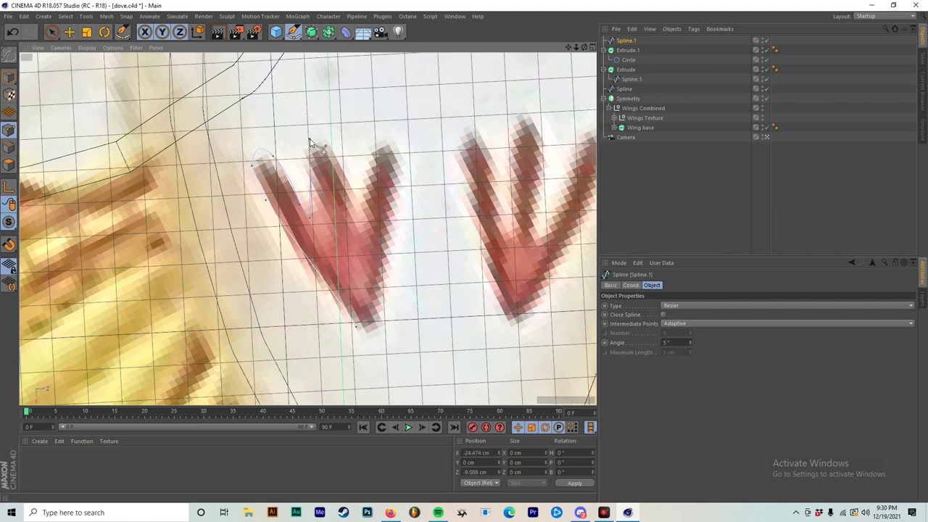
Continue the foot spline around the middle and inner toes and back down to the heel.
left_click(308, 148)
left_click_drag(330, 145, 345, 175)
left_click(357, 212)
left_click(376, 148)
left_click_drag(400, 153, 401, 192)
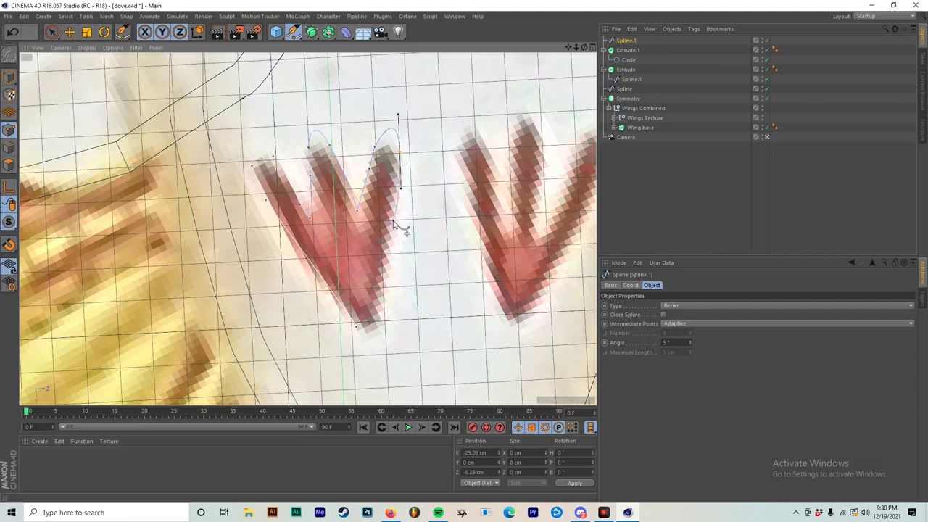
left_click(379, 319)
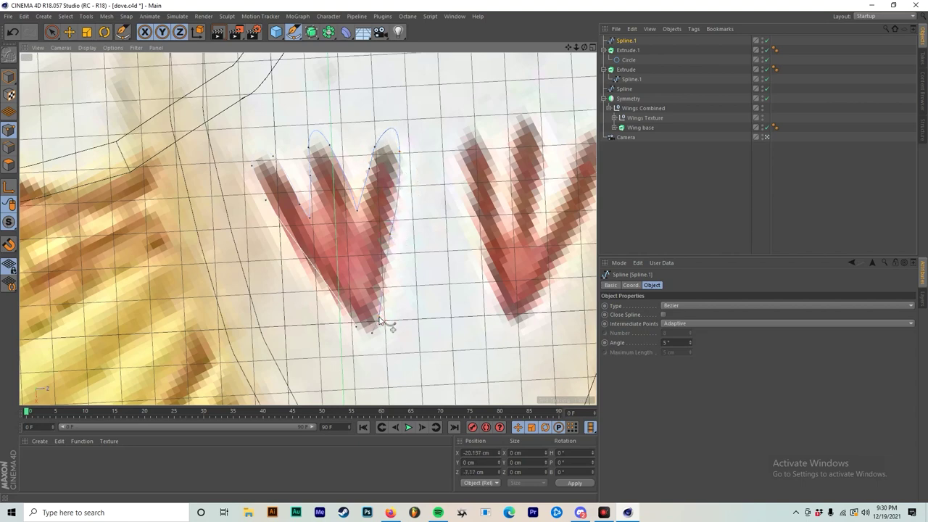
Trace the rounded heel tip of the foot and close the spline at its starting point.
scroll(372, 336, "up", 5)
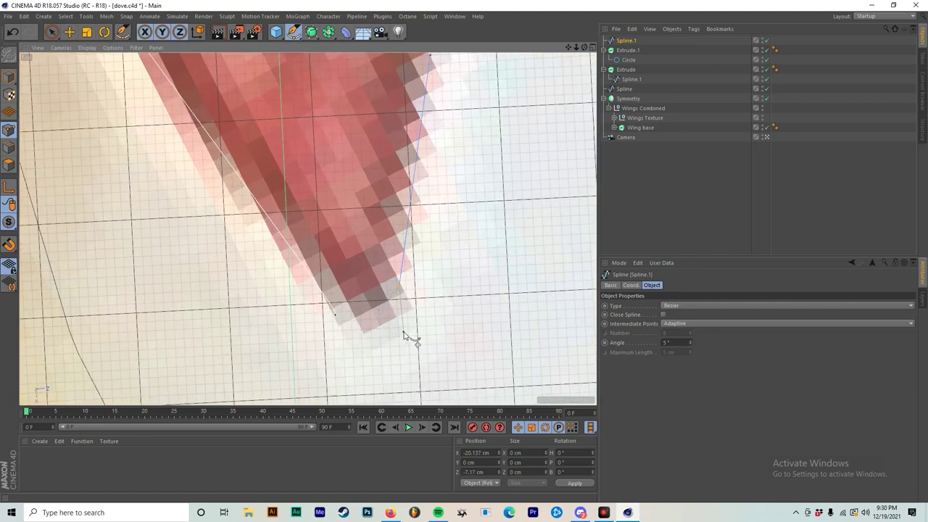
left_click(403, 332)
left_click_drag(368, 351, 342, 329)
left_click(335, 316)
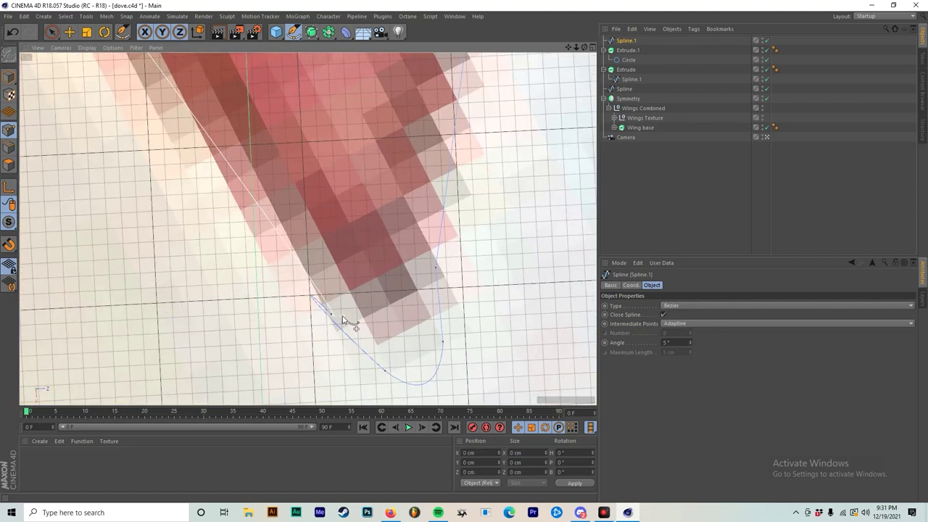
Adjust the tangent handles of the foot spline's points around the heel to smooth the closing curve.
scroll(339, 322, "up", 4)
left_click(335, 318)
left_click_drag(320, 294, 293, 277)
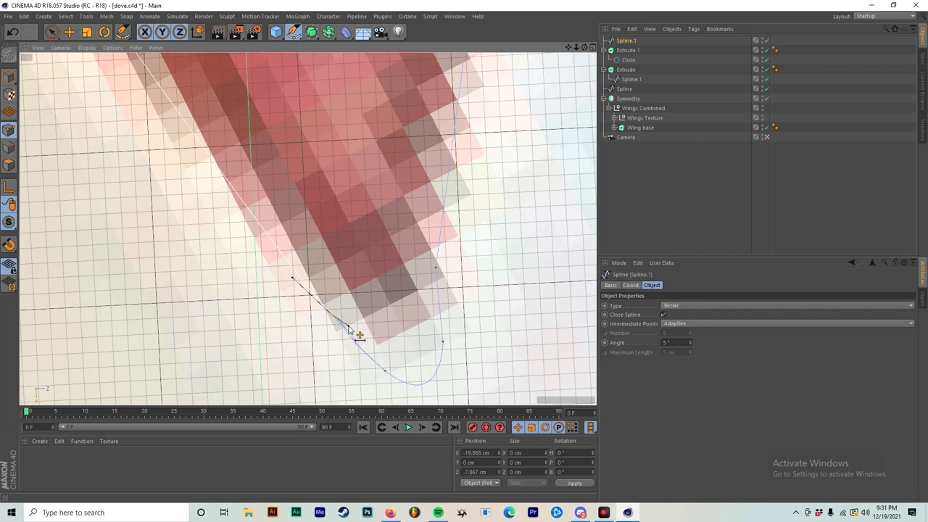
left_click_drag(349, 326, 371, 366)
left_click(385, 373)
left_click_drag(433, 397, 429, 409, "shift")
left_click_drag(333, 321, 350, 332)
left_click(683, 223)
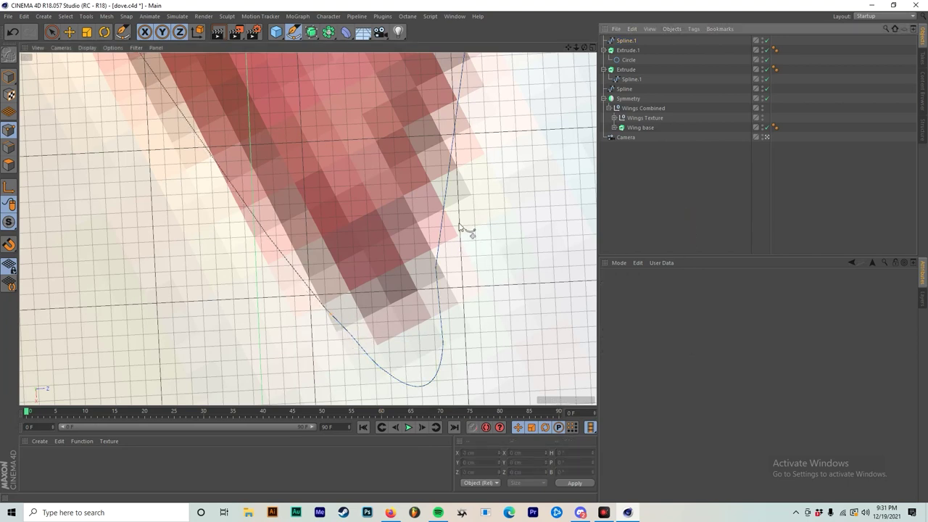
Reselect the foot spline and fine-tune both tangents of its starting point at the heel.
left_click(627, 41)
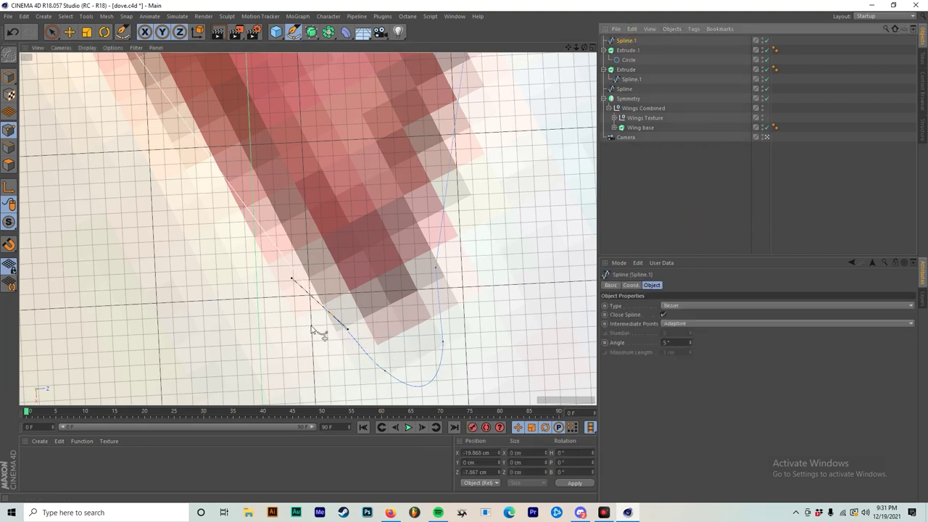
left_click_drag(300, 276, 299, 276)
mouse_move(348, 330)
left_mouse_down()
mouse_move(356, 343)
mouse_move(346, 337)
left_mouse_up()
scroll(376, 272, "down", 3)
scroll(359, 209, "down", 3)
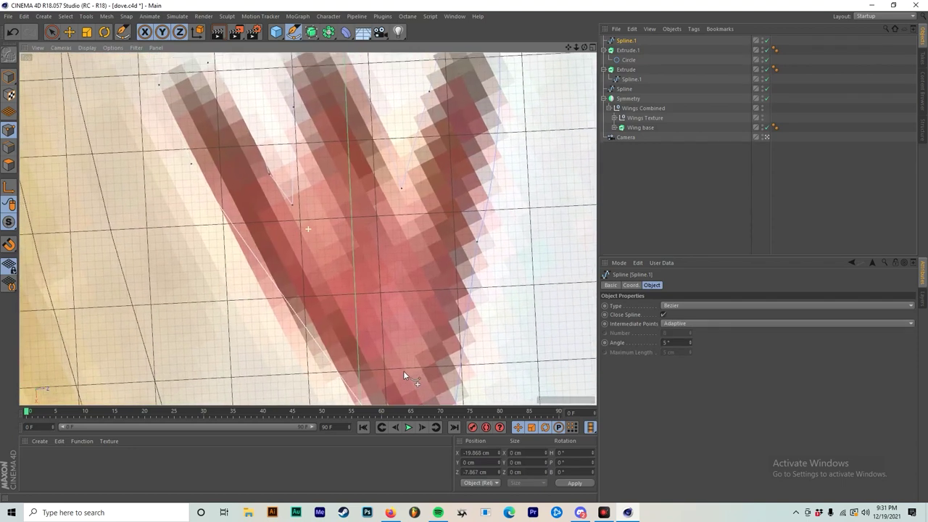
left_click(730, 169)
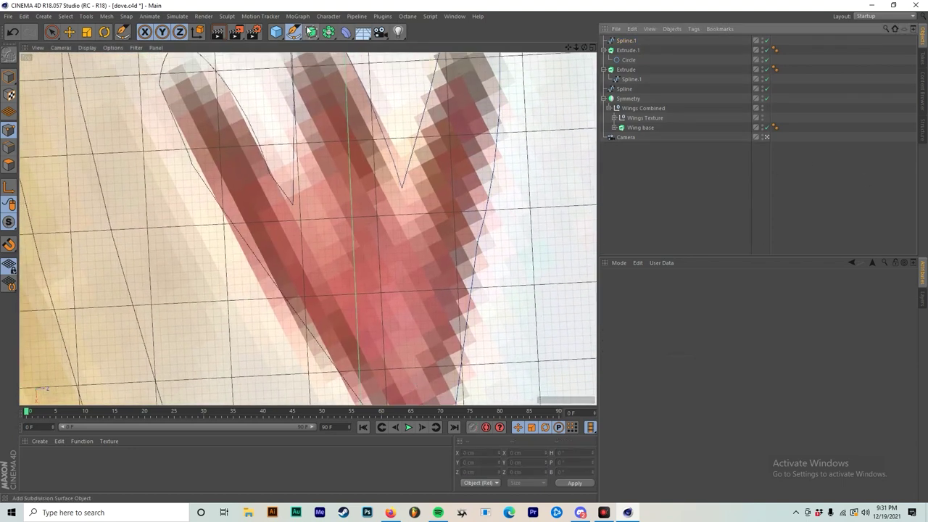
Add a new Extrude object and place the foot spline inside it.
left_click_drag(311, 32, 446, 46)
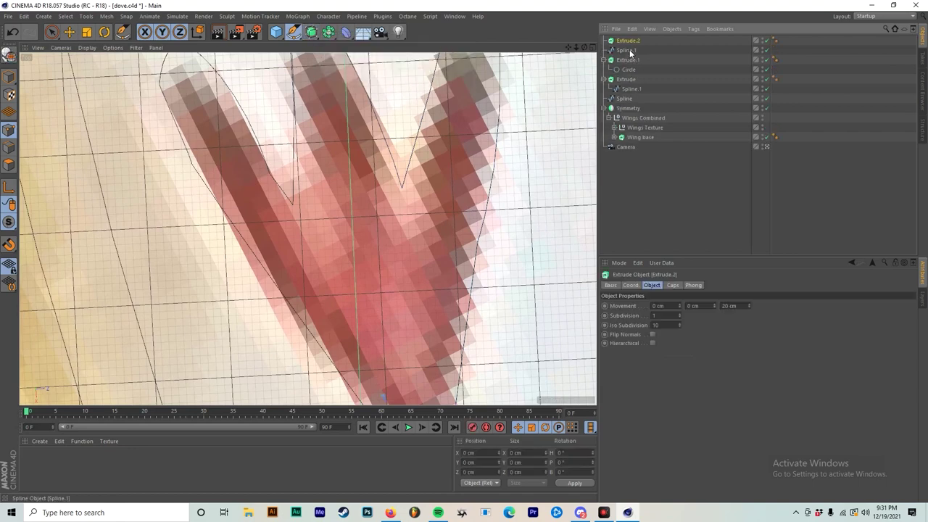
left_click_drag(630, 51, 632, 41)
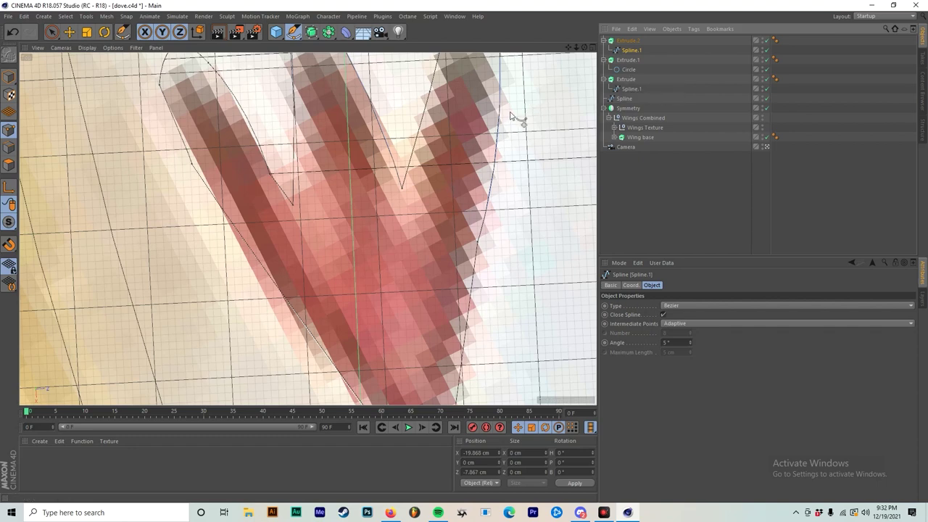
scroll(429, 177, "down", 5)
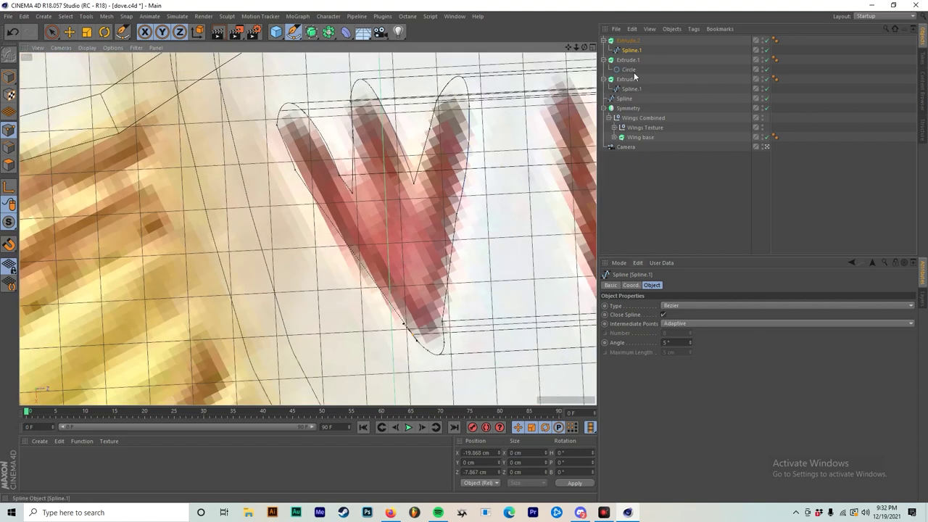
Set the foot extrusion's movement to 0 cm in Z and 2 cm in Y.
left_click(628, 41)
left_click_drag(745, 308, 653, 283)
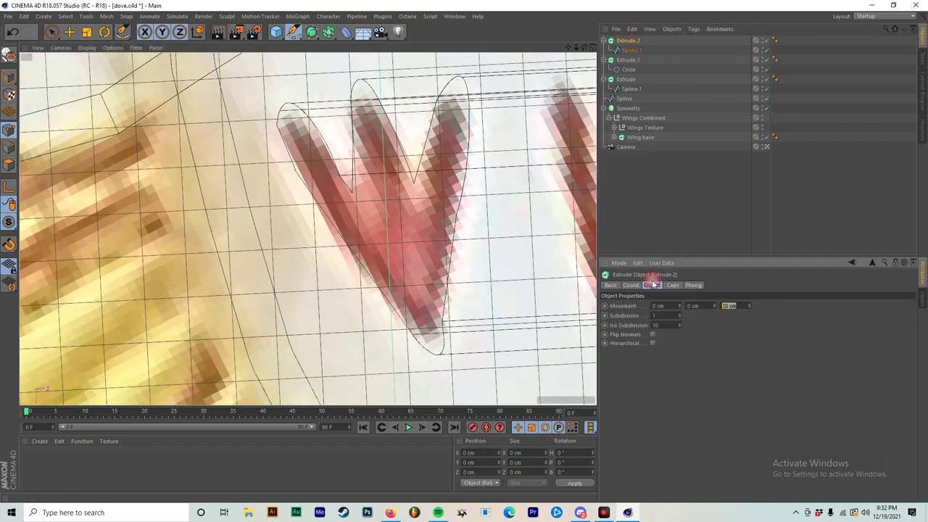
type("0")
left_click(755, 326)
left_click_drag(707, 306, 639, 296)
type("2")
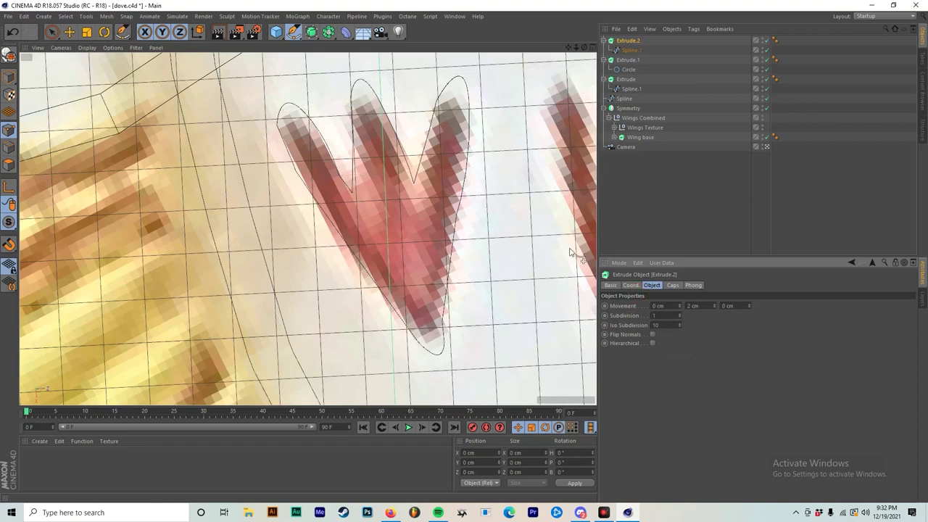
Raise the foot extrusion to a Y position of 7 cm and inspect it against the dove's body in the perspective view.
middle_click(414, 227)
middle_click(187, 154)
scroll(340, 261, "down", 4)
left_click_drag(341, 248, 341, 271, "alt")
scroll(341, 268, "down", 4)
middle_click_drag(340, 268, 328, 78, "alt")
scroll(369, 174, "up", 3)
left_click_drag(673, 315, 642, 310)
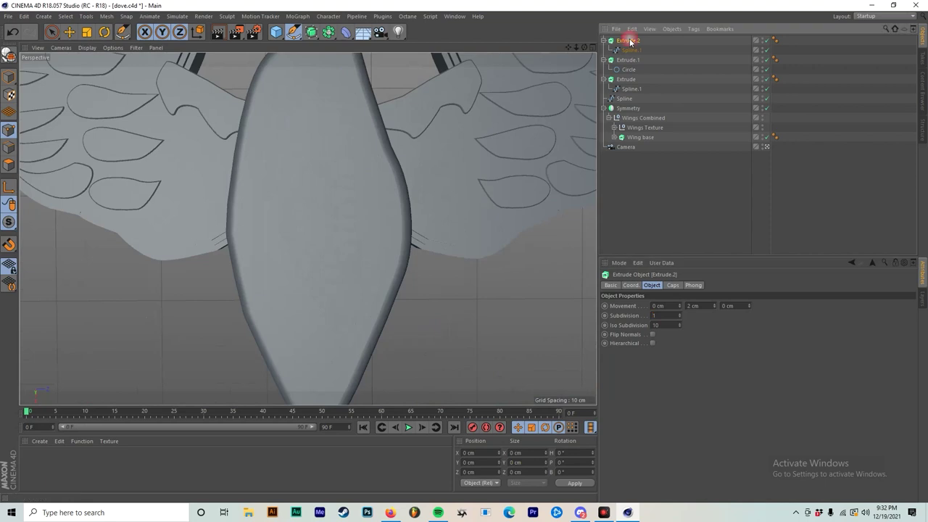
left_click(632, 284)
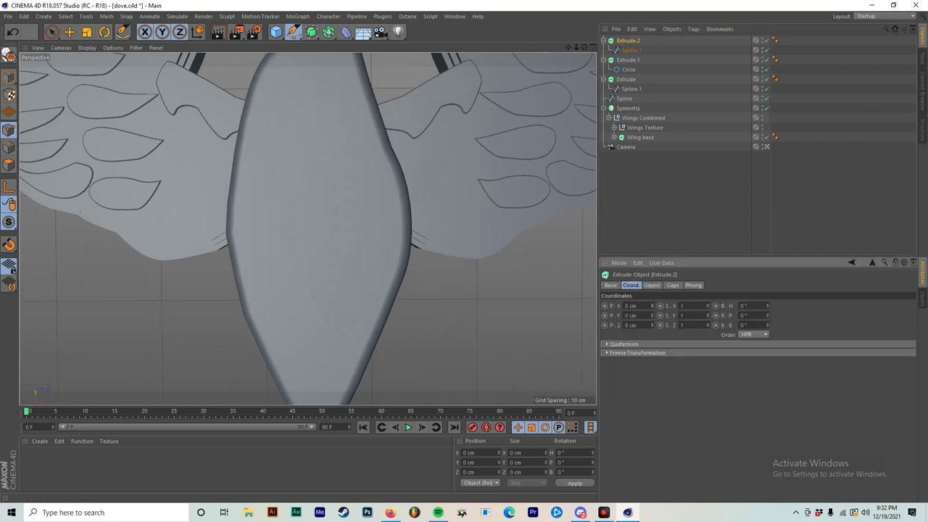
key("ctrl+z")
left_click_drag(652, 316, 653, 312)
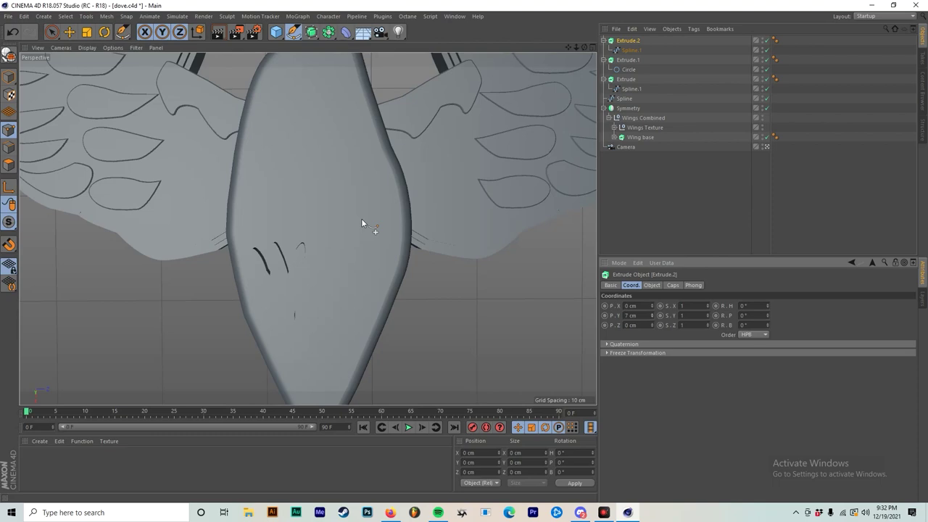
left_click_drag(300, 138, 269, 209, "alt")
left_click_drag(302, 197, 501, 274, "alt")
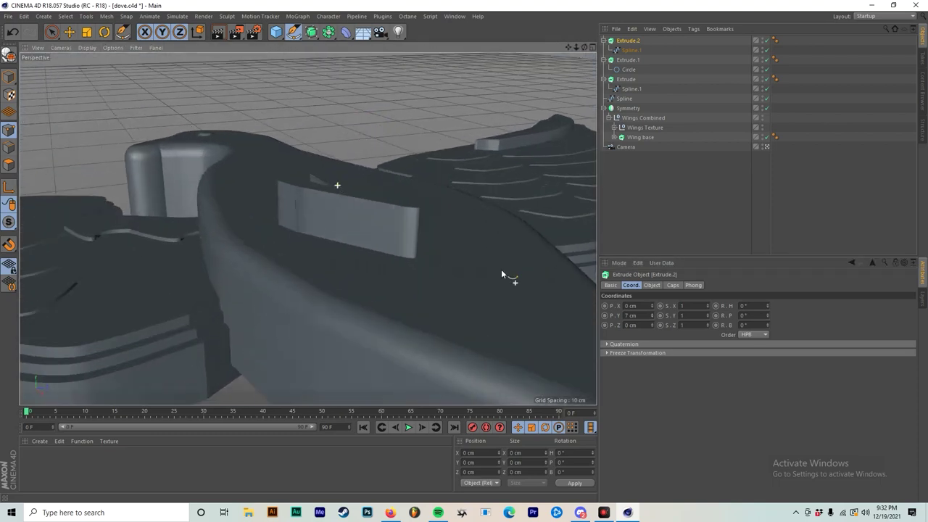
Lower the foot extrusion to a Y position of 4.5 cm.
left_click(653, 319)
left_click(652, 319)
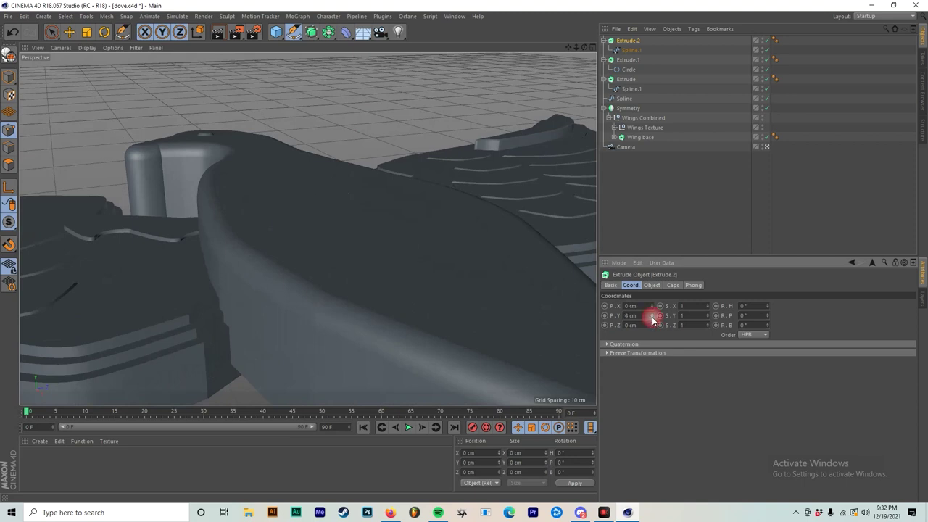
type("4.5")
key("Return")
Set the foot extrusion's end to a Fillet Cap with a 0.2 cm radius and check its edges from above.
left_click(673, 285)
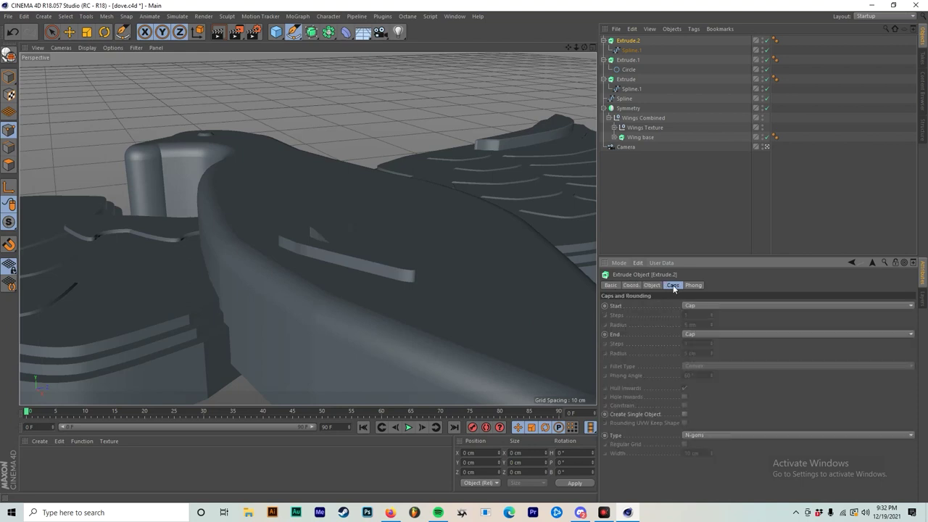
left_click(696, 336)
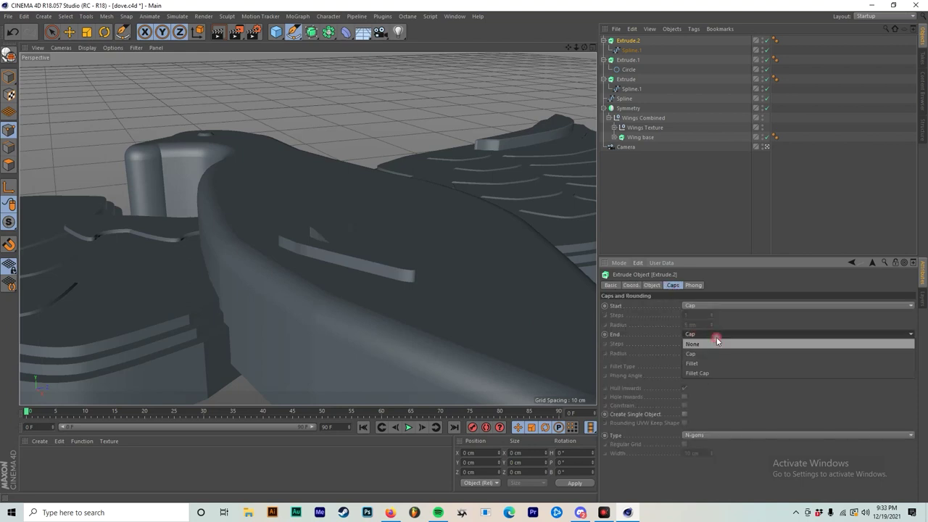
left_click(710, 371)
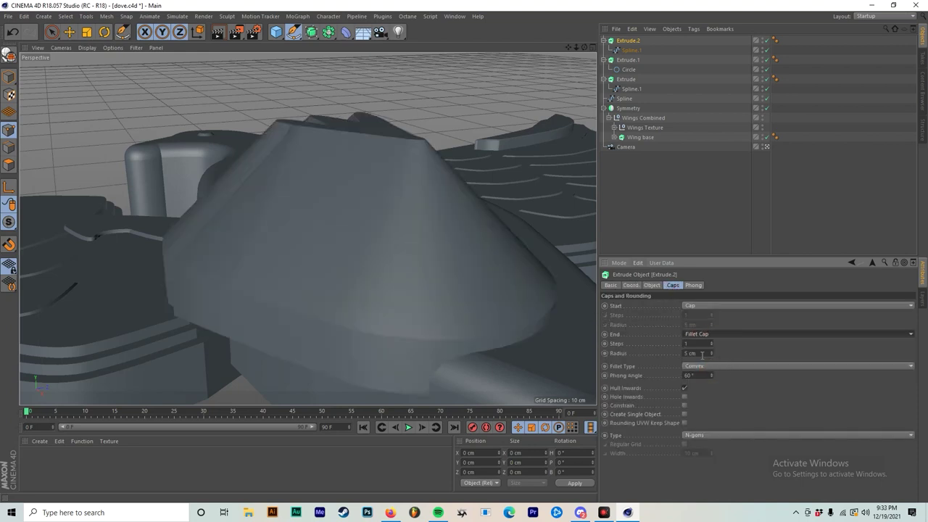
double_click(696, 353)
type("0.2")
key("Return")
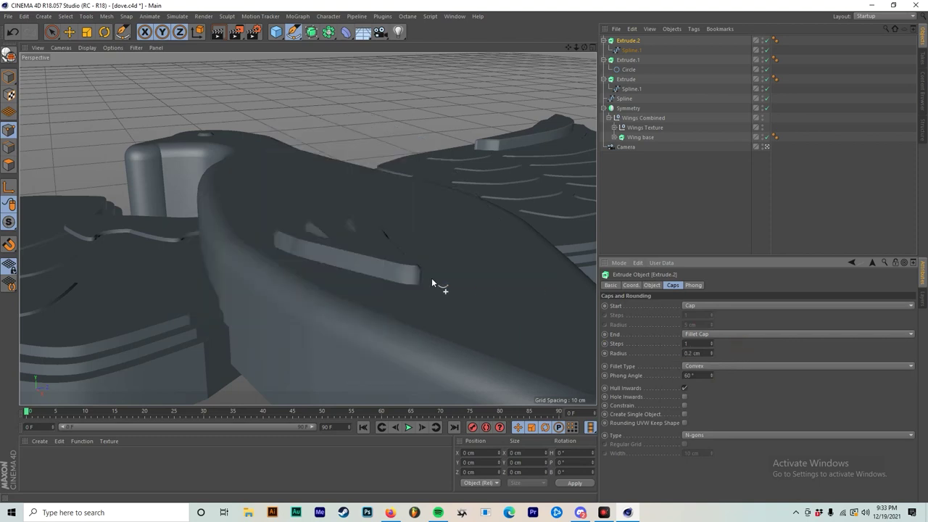
left_click_drag(377, 263, 334, 343, "alt")
left_click_drag(413, 233, 407, 271, "alt")
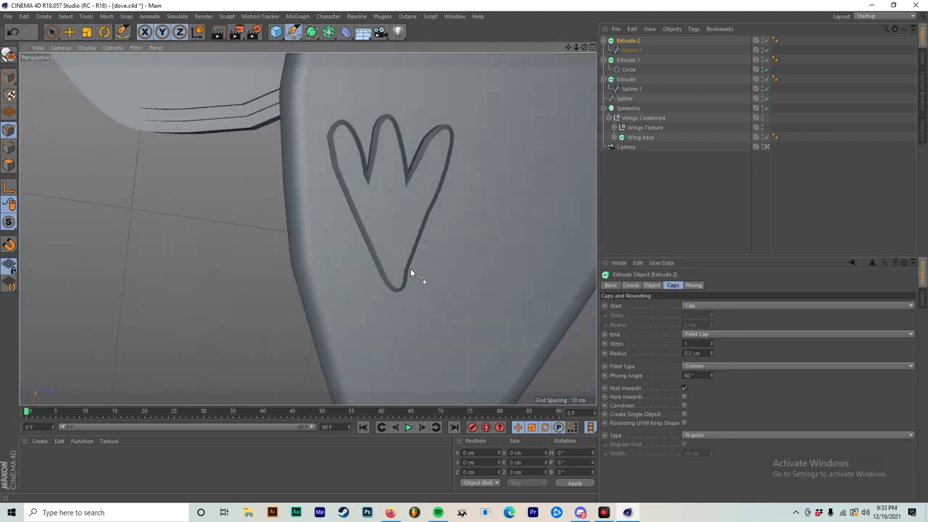
Try placing the foot extrusion directly under the Symmetry object to mirror it, and undo the placement.
scroll(411, 272, "down", 2)
middle_click(514, 175)
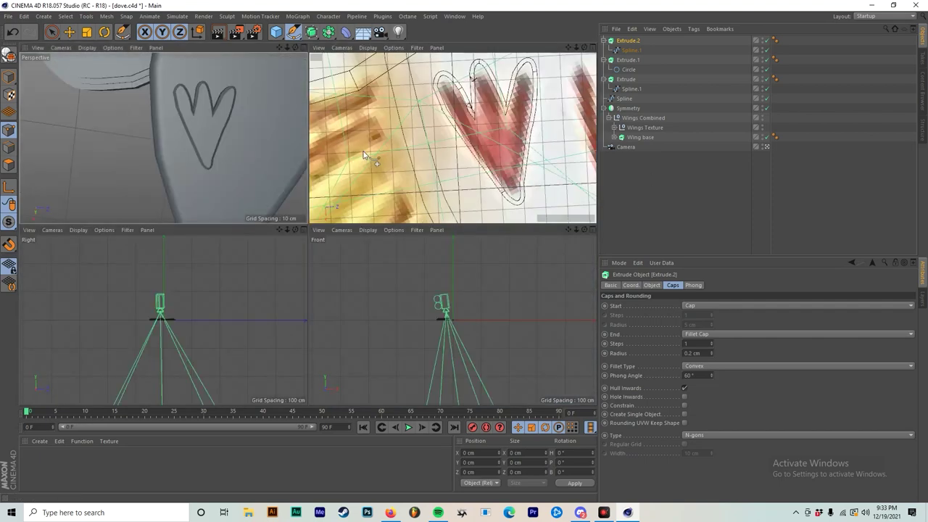
middle_click(522, 110)
scroll(442, 156, "down", 5)
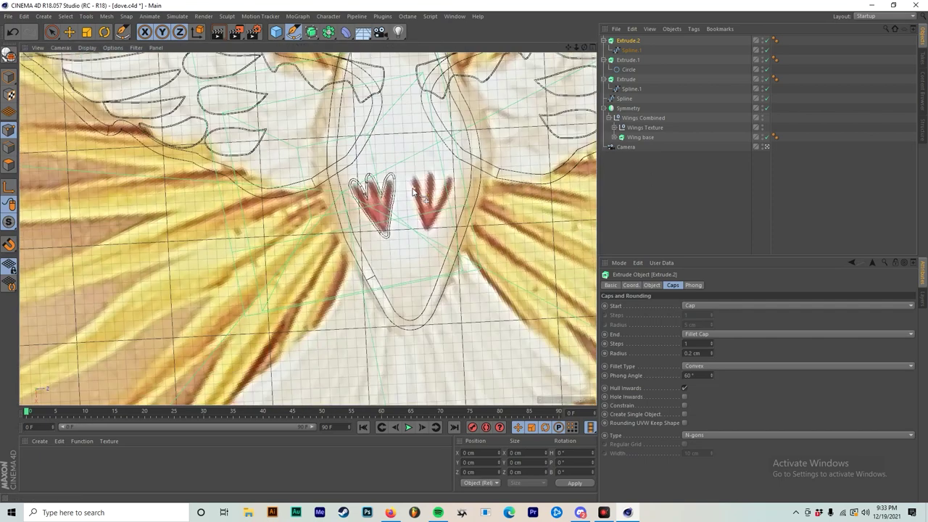
scroll(449, 189, "down", 3)
scroll(560, 135, "up", 1)
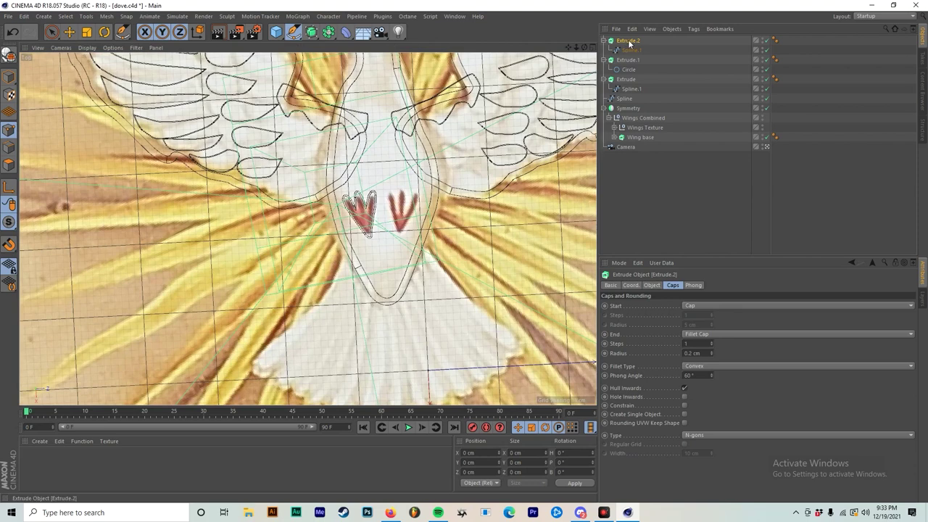
left_click_drag(629, 42, 628, 109)
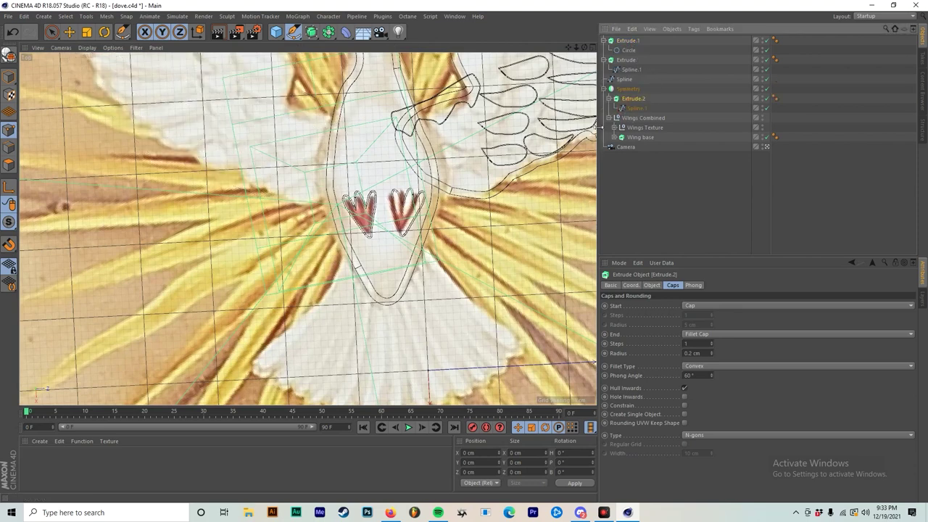
key("ctrl+z")
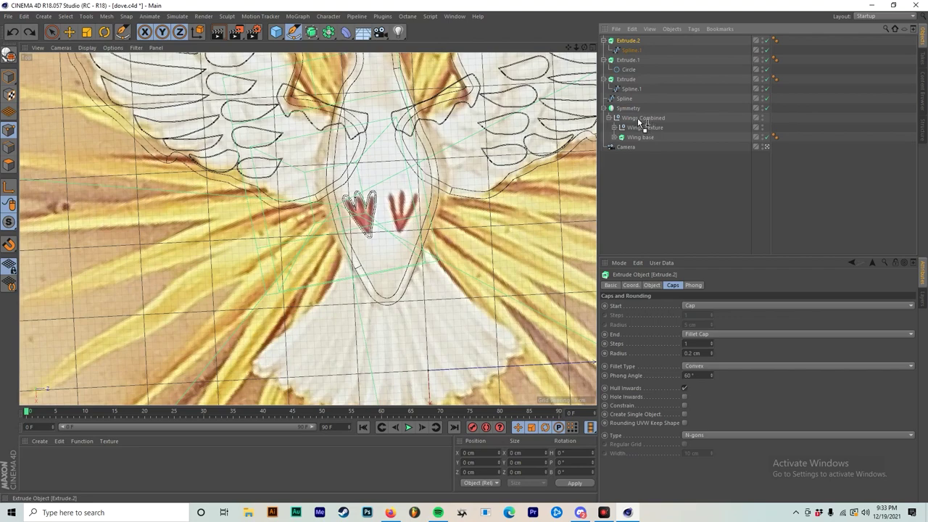
Try nesting the foot extrusion in the Wings Combined group and compare the mirrored foot with the reference image.
left_click_drag(641, 123, 638, 120)
scroll(432, 191, "up", 4)
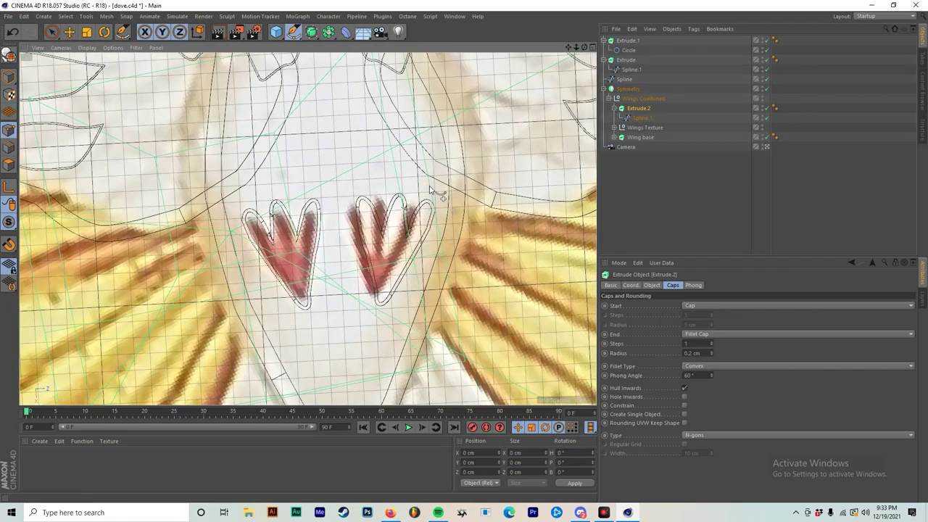
left_click(639, 118)
scroll(400, 225, "up", 3)
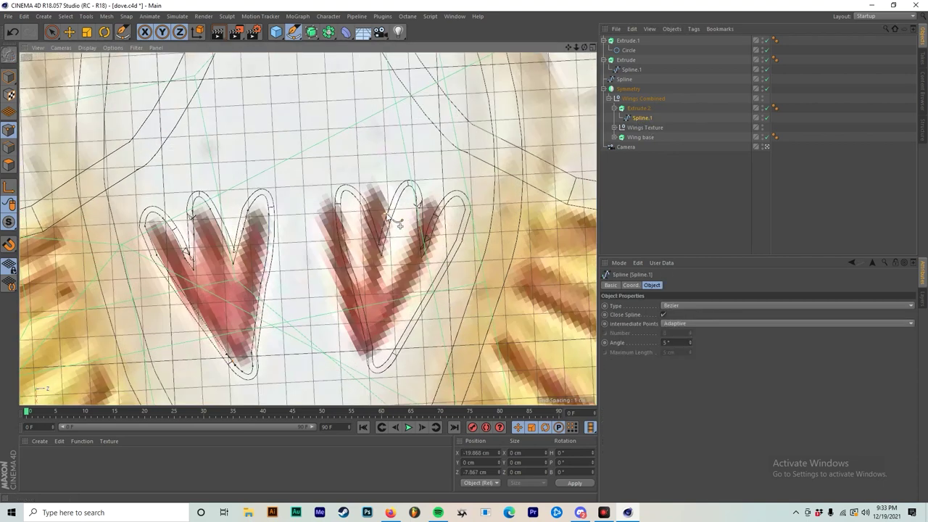
left_click(291, 36)
scroll(403, 207, "down", 5)
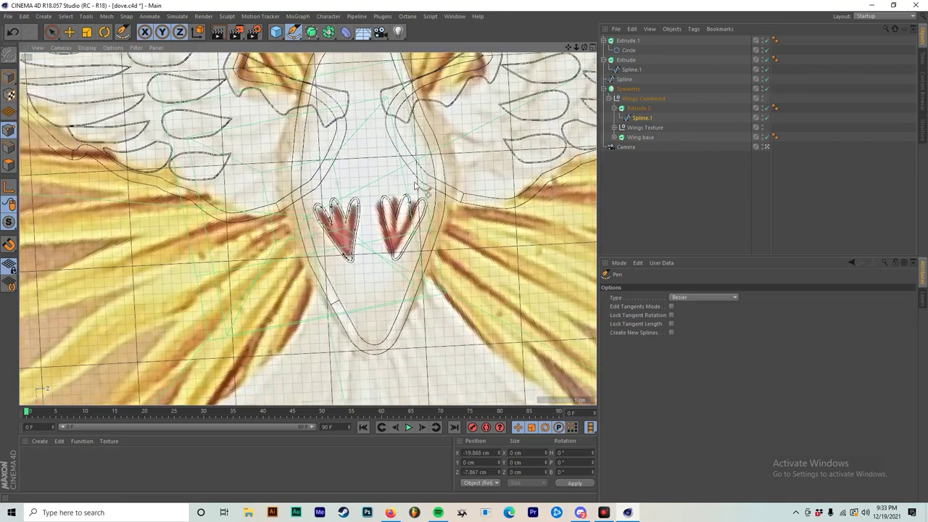
scroll(411, 212, "up", 6)
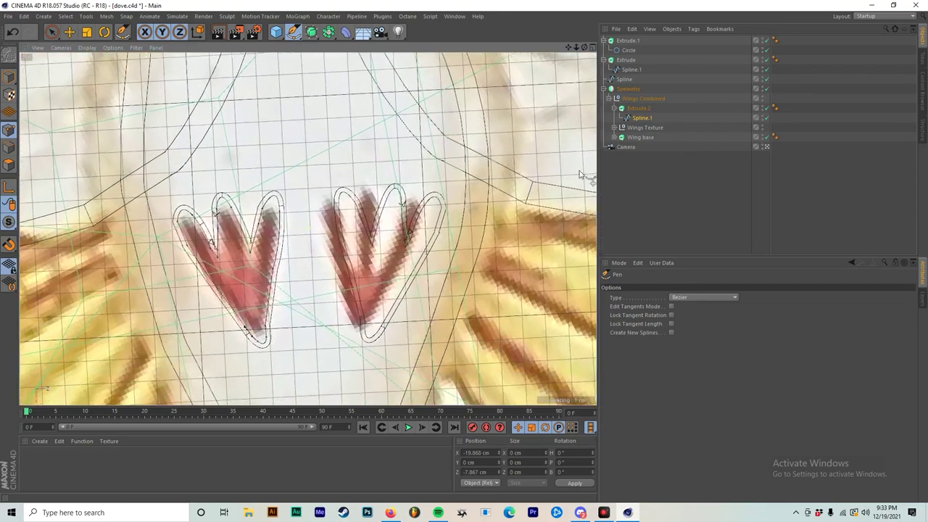
Try to reshape the mirrored foot by editing the foot spline's points, and undo the edits.
left_click(640, 109)
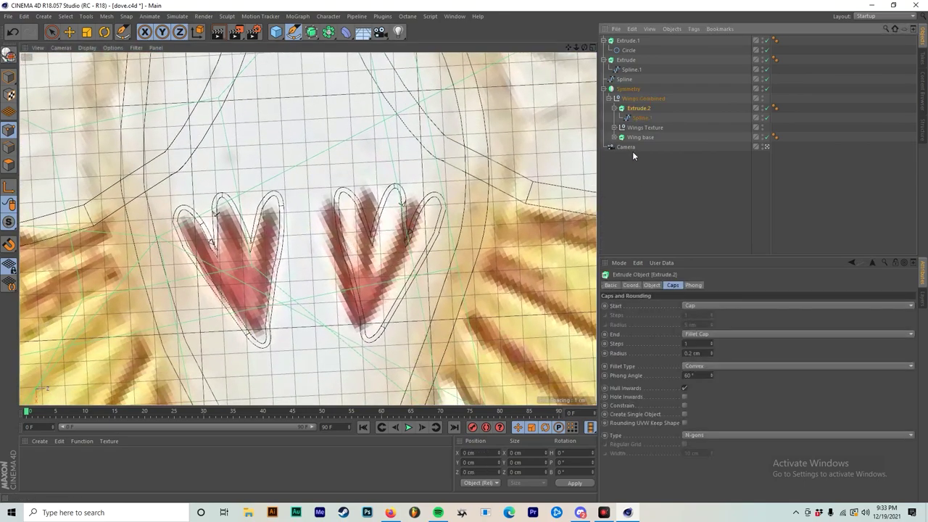
left_click(640, 118)
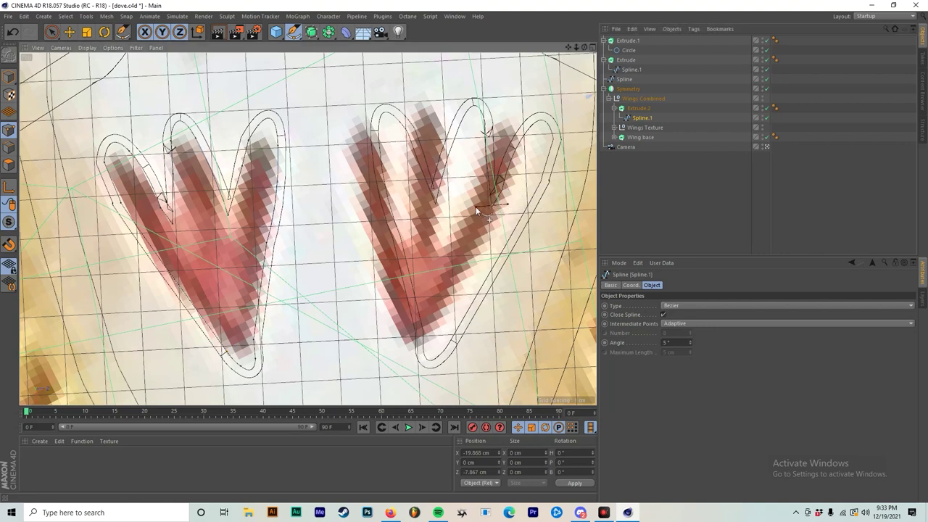
key("ctrl+z")
left_click(629, 285)
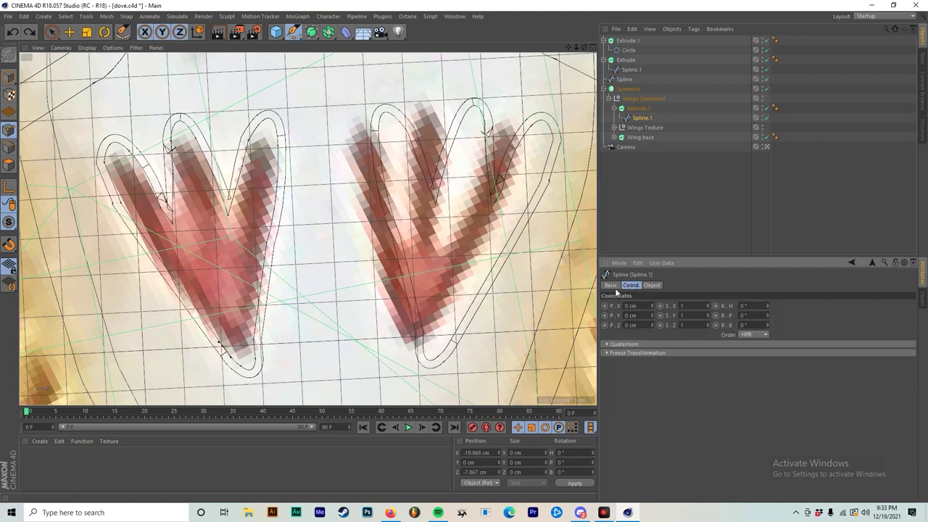
left_click_drag(490, 142, 446, 92)
key("ctrl+z")
left_click(447, 91)
key("ctrl+z")
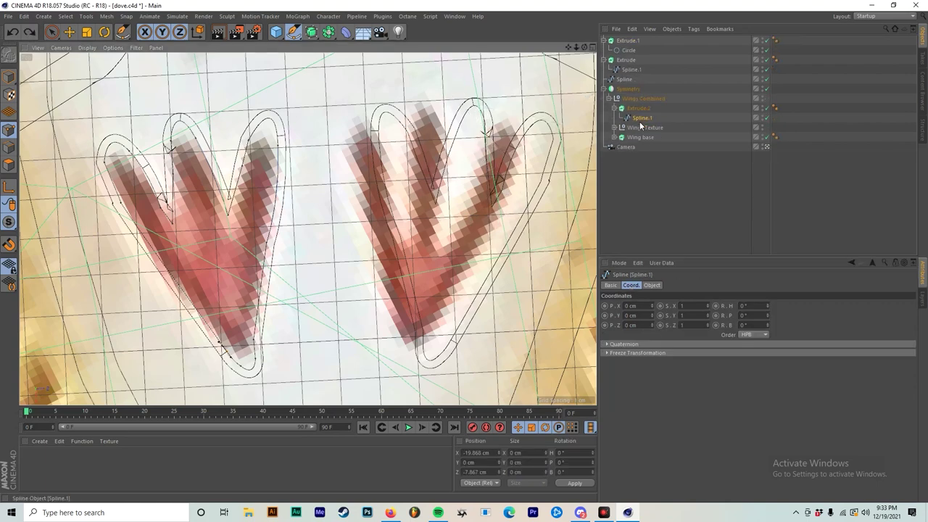
Temporarily hide the foot extrusion to view the reference feet in the top view, and show it again.
left_click(644, 110)
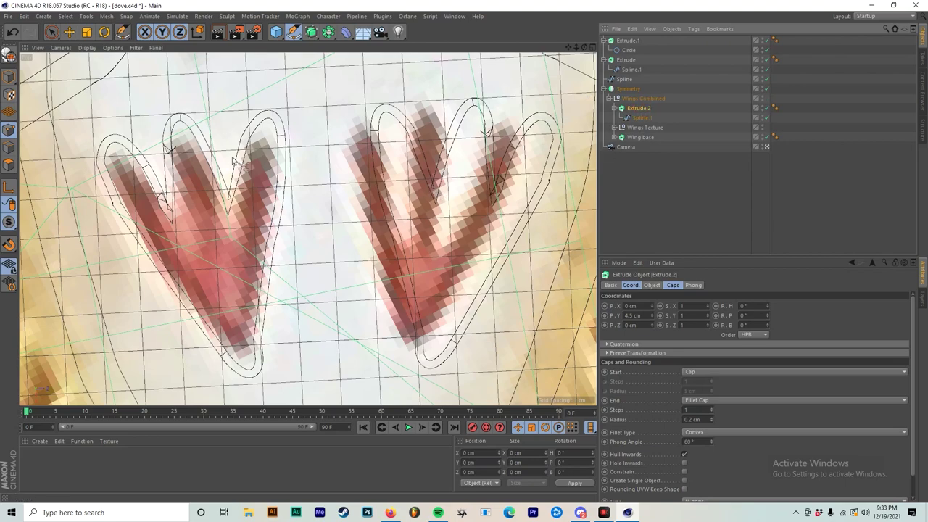
scroll(340, 187, "down", 5)
scroll(340, 185, "down", 4)
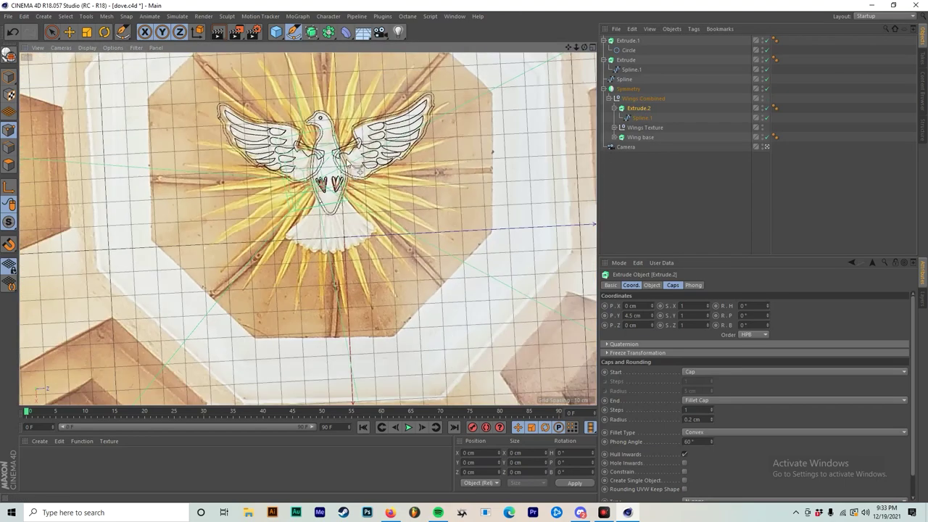
left_click(764, 126)
left_click(764, 127)
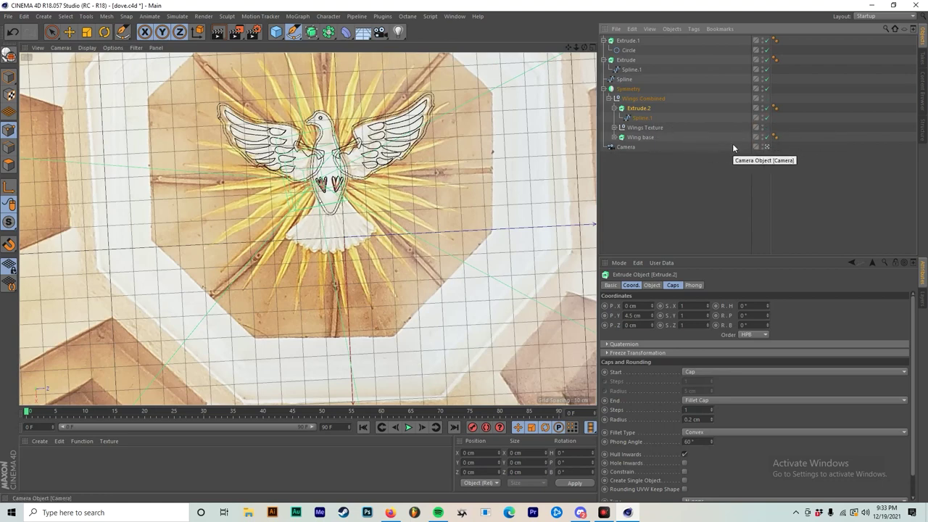
left_click(763, 107)
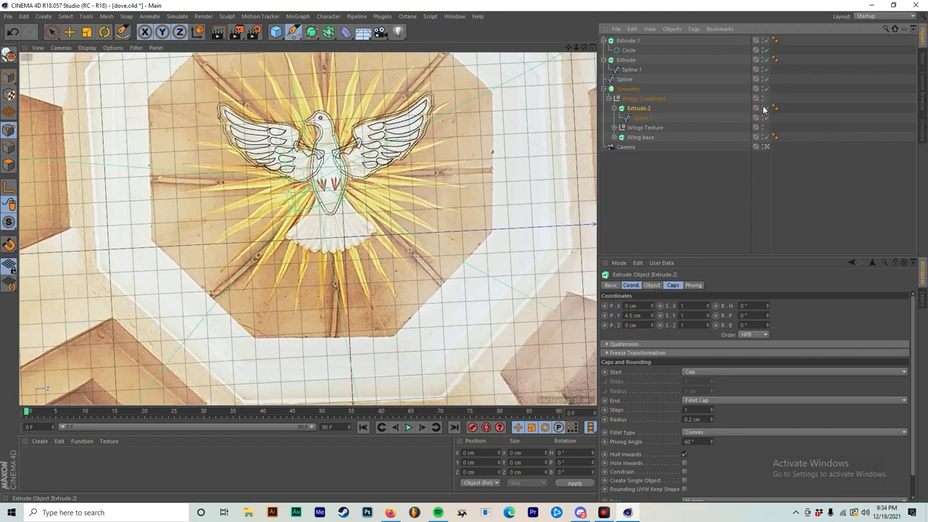
left_click(762, 108)
scroll(354, 168, "up", 10)
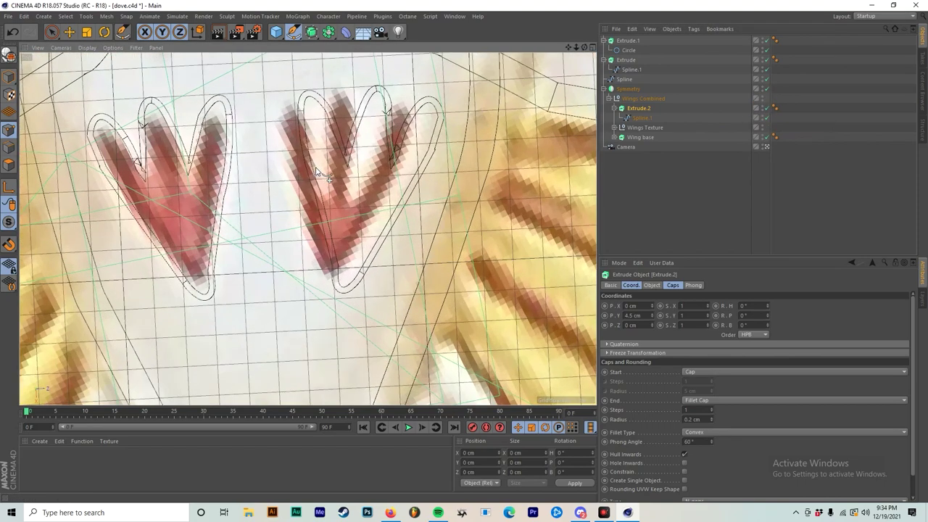
Examine the mirrored feet in the perspective view, then delete the foot extrusion and undo the deletion.
middle_click(327, 171)
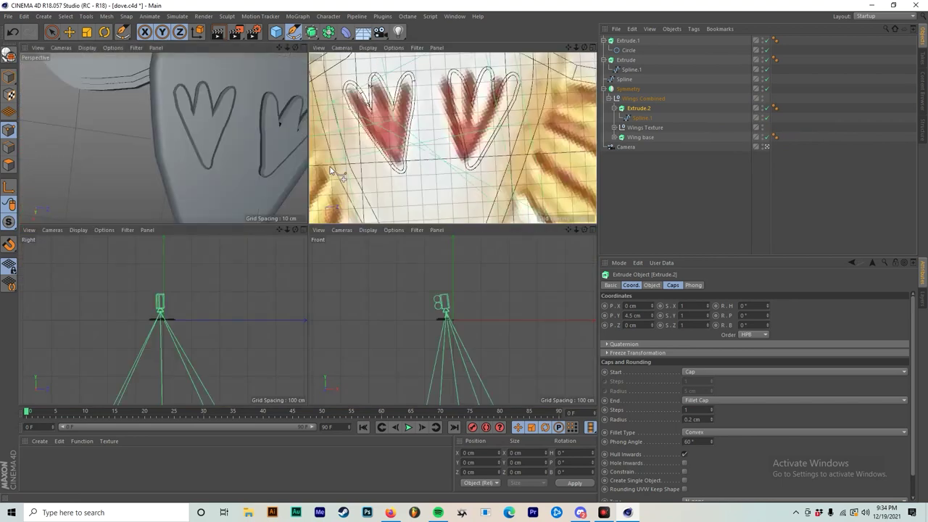
middle_click(274, 132)
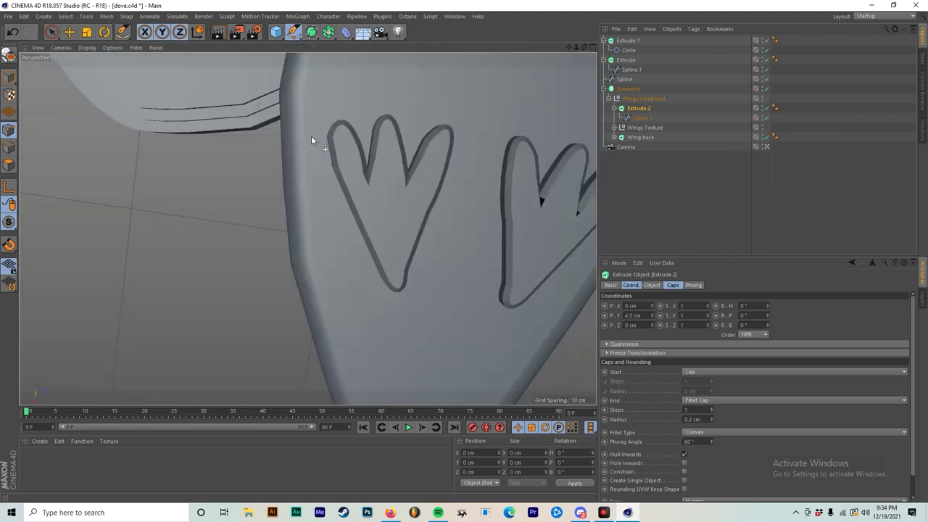
left_click_drag(293, 154, 336, 222, "alt")
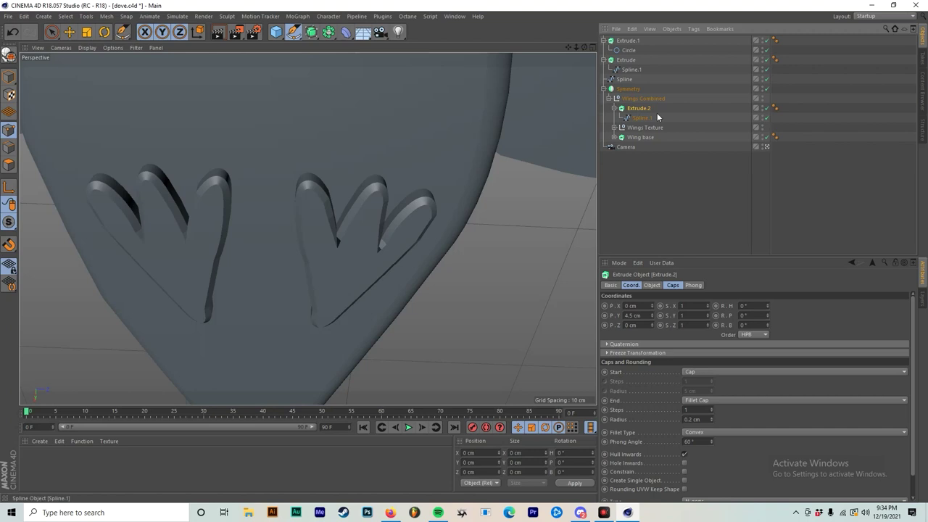
key("Delete")
scroll(526, 145, "down", 5)
key("ctrl+z")
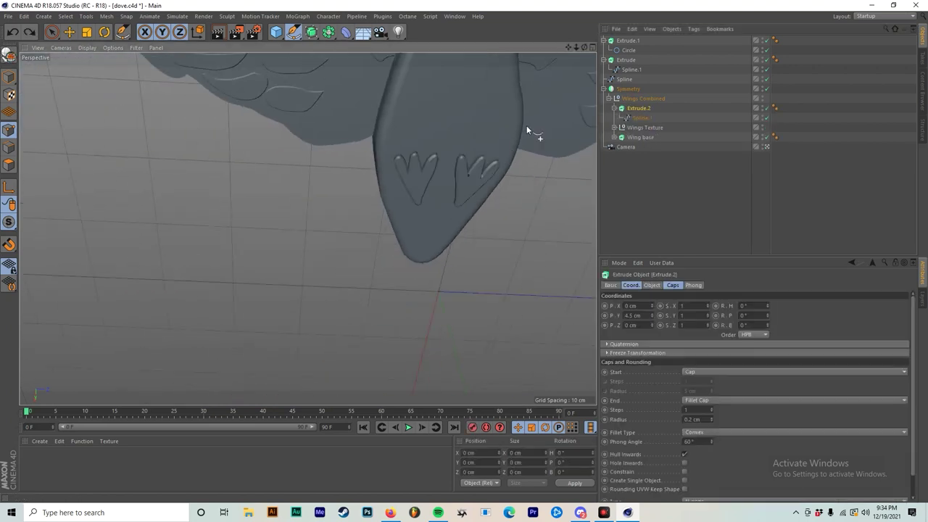
Move the foot extrusion out of the Symmetry hierarchy, placing it just above the Symmetry object.
middle_click_drag(527, 130, 488, 195, "alt")
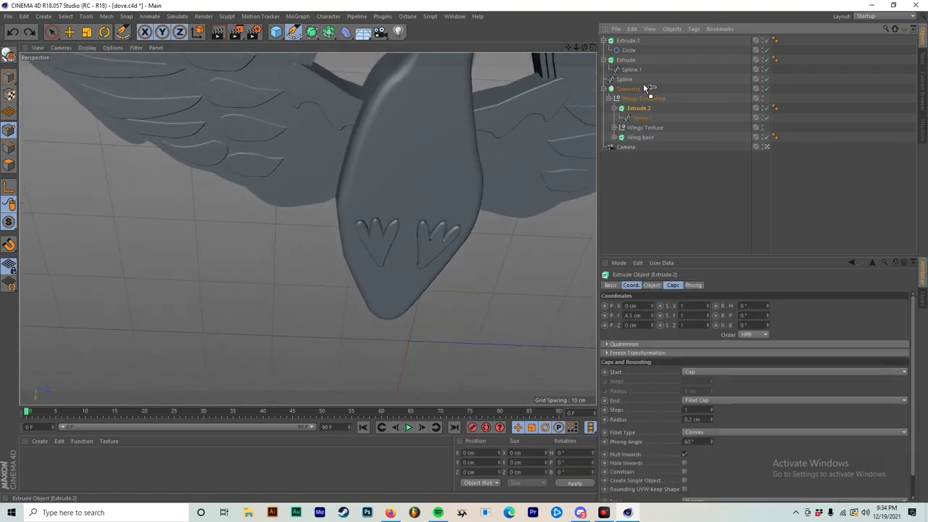
left_click_drag(648, 87, 647, 86)
scroll(464, 159, "down", 6)
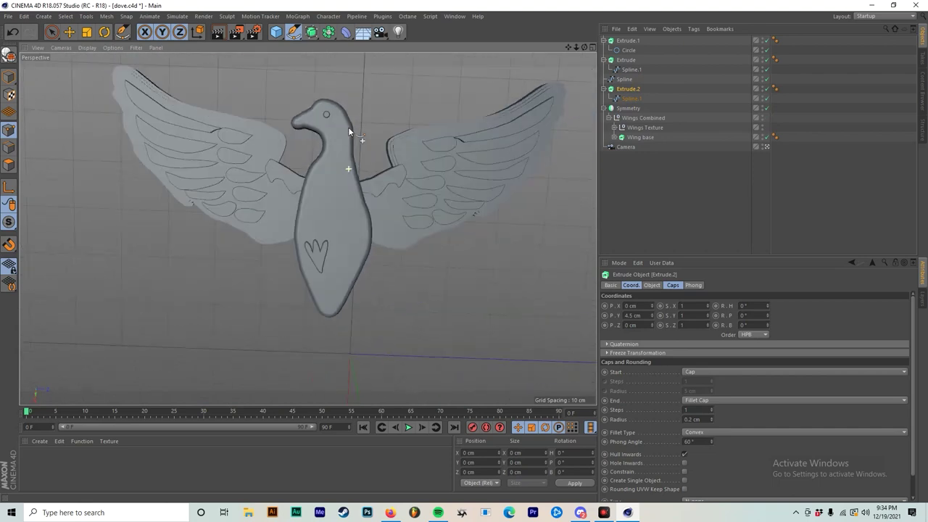
Duplicate the foot extrusion with its spline and select the copy's spline in the four-view layout.
left_click_drag(635, 83, 646, 111, "ctrl")
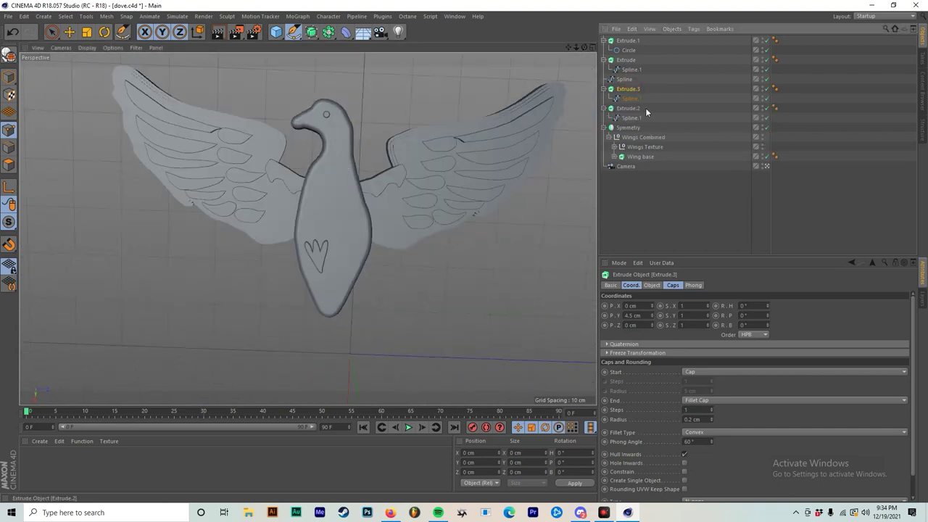
left_click(630, 98)
scroll(355, 257, "up", 5)
middle_click(389, 243)
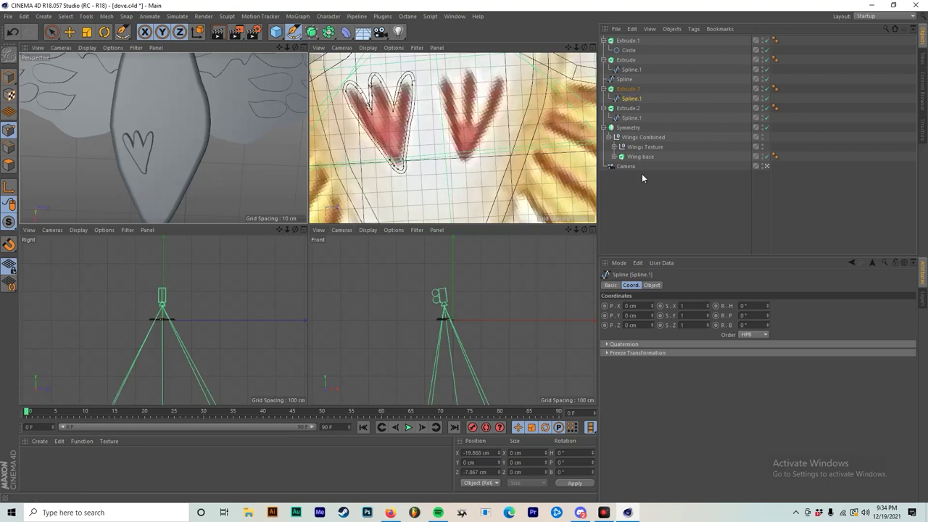
Set the duplicated foot extrusion's Z position to 5 cm and its heading rotation to -4°.
left_click(630, 90)
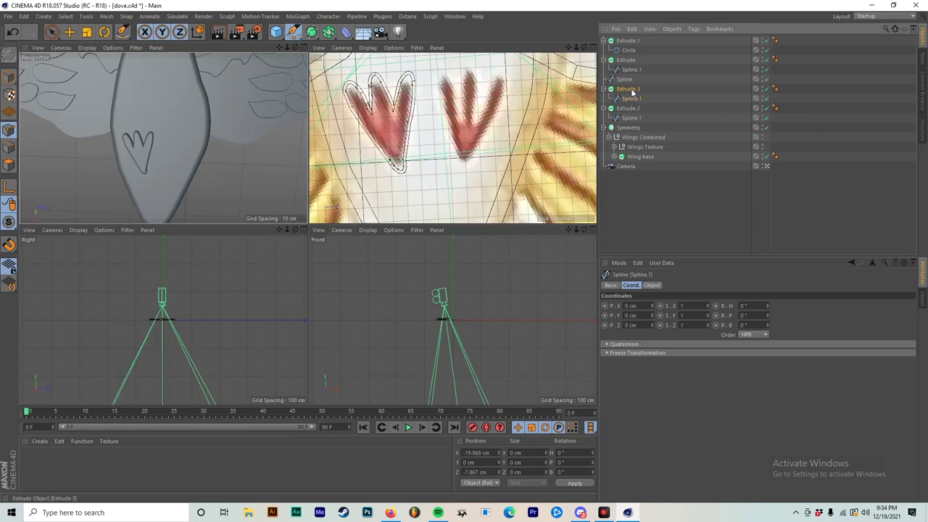
left_click(652, 305)
left_click(651, 308)
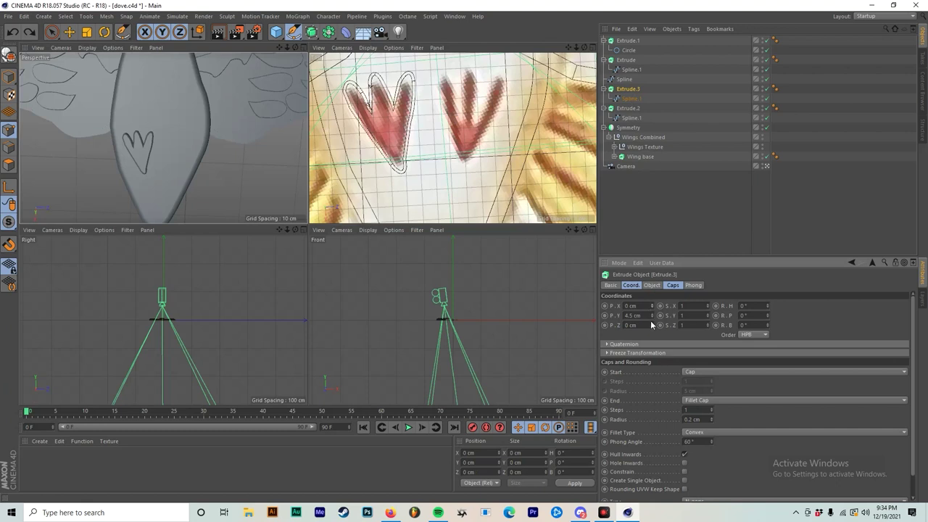
left_click(652, 323)
left_click(652, 324)
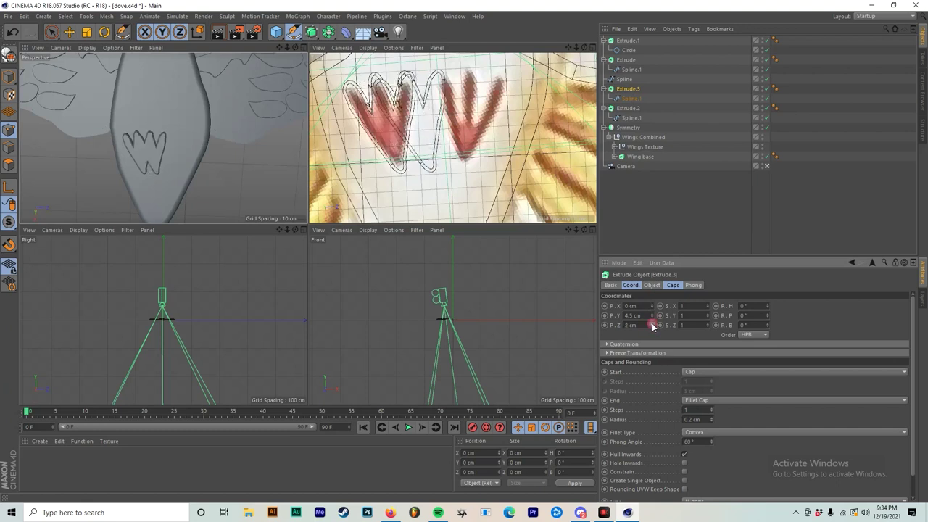
left_click(652, 324)
left_click(652, 324)
left_click(652, 324)
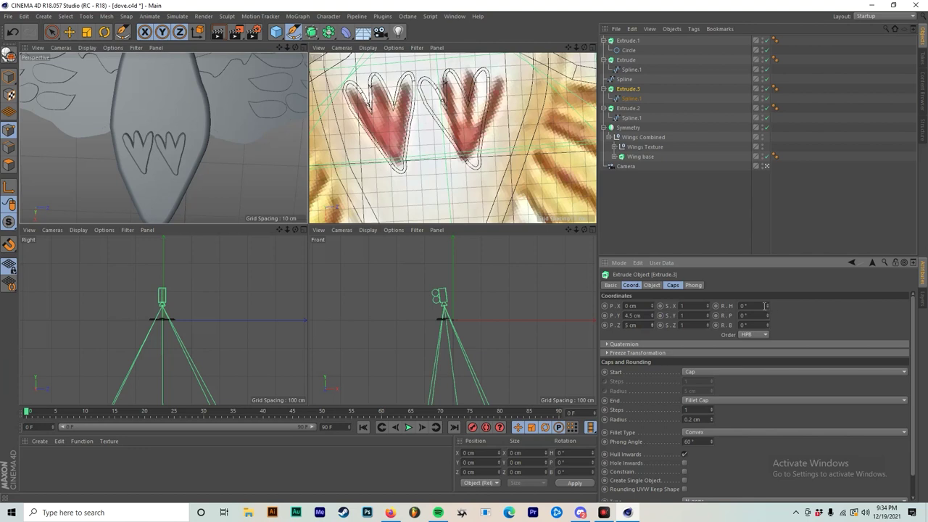
mouse_move(765, 305)
left_mouse_down()
mouse_move(751, 305)
mouse_move(768, 308)
mouse_move(767, 291)
mouse_move(764, 338)
mouse_move(767, 309)
mouse_move(767, 321)
left_mouse_up()
key("ctrl+z")
Try to rotate the duplicated foot's spline in pitch, and undo the rotation.
left_click(638, 99)
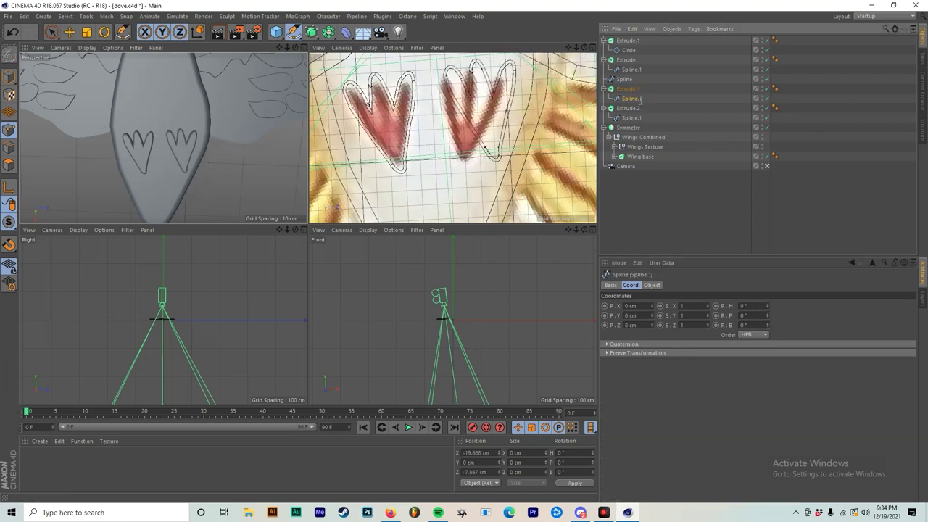
left_click(765, 316)
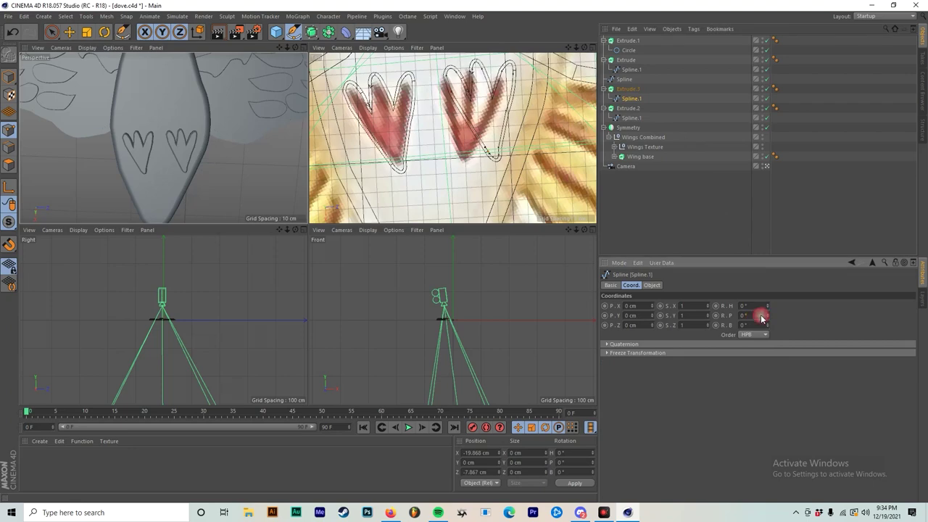
left_click_drag(766, 317, 770, 292)
key("ctrl+z")
Enable axis modification and move the duplicated foot extrusion's axis from the world origin onto the foot itself.
scroll(480, 158, "down", 5)
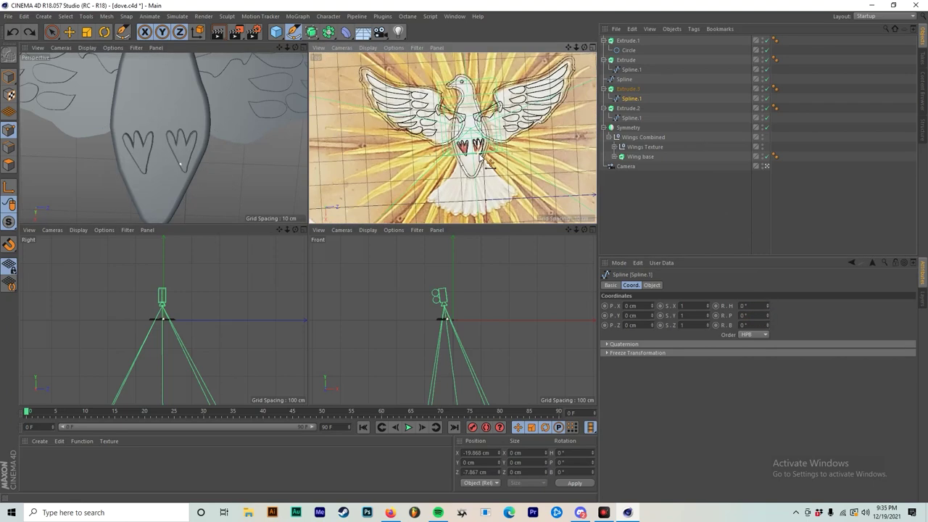
scroll(485, 161, "down", 10)
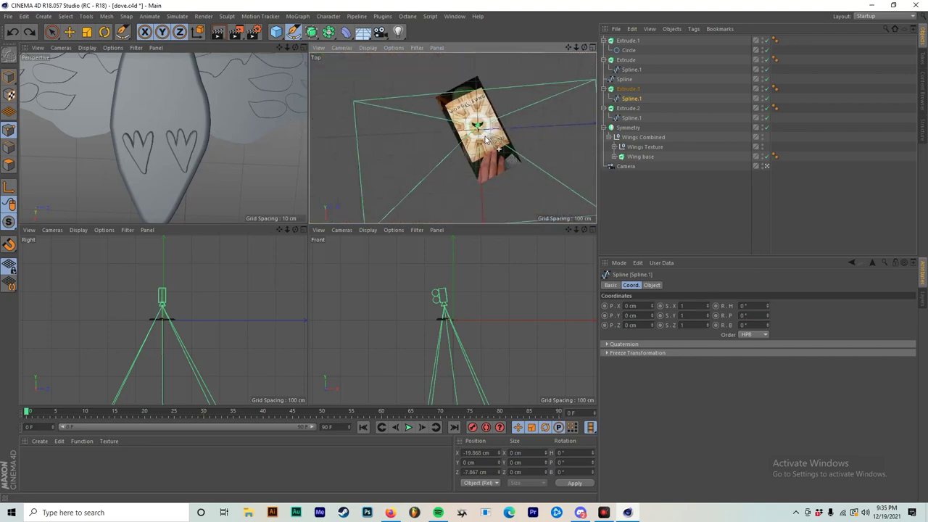
scroll(485, 138, "up", 15)
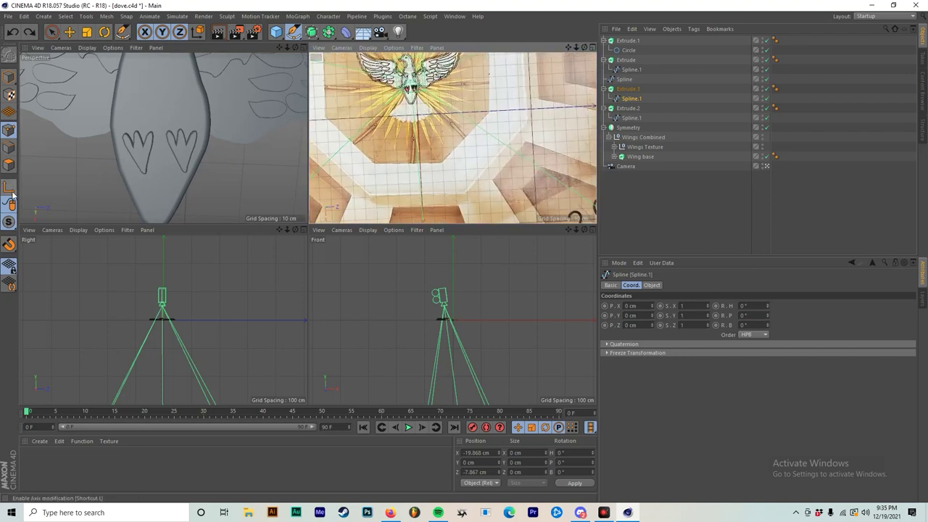
left_click(9, 187)
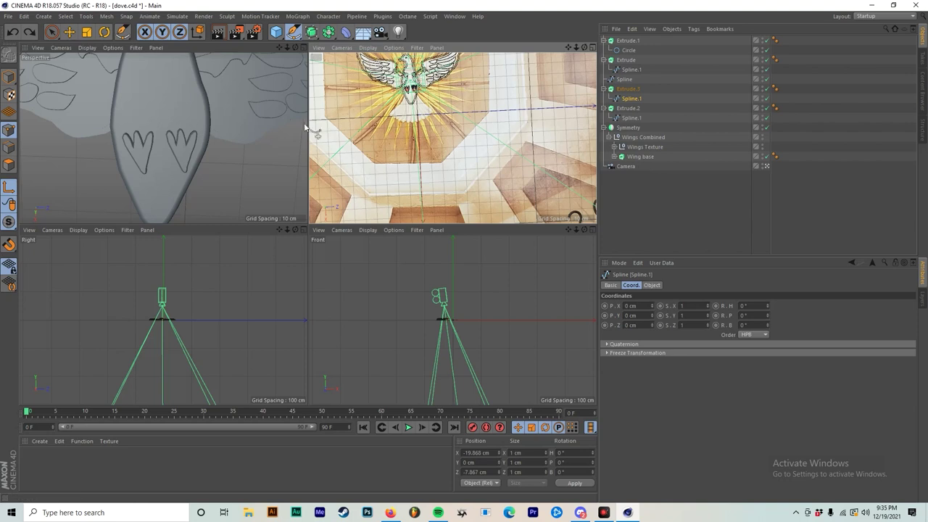
middle_click(197, 129)
scroll(304, 156, "down", 8)
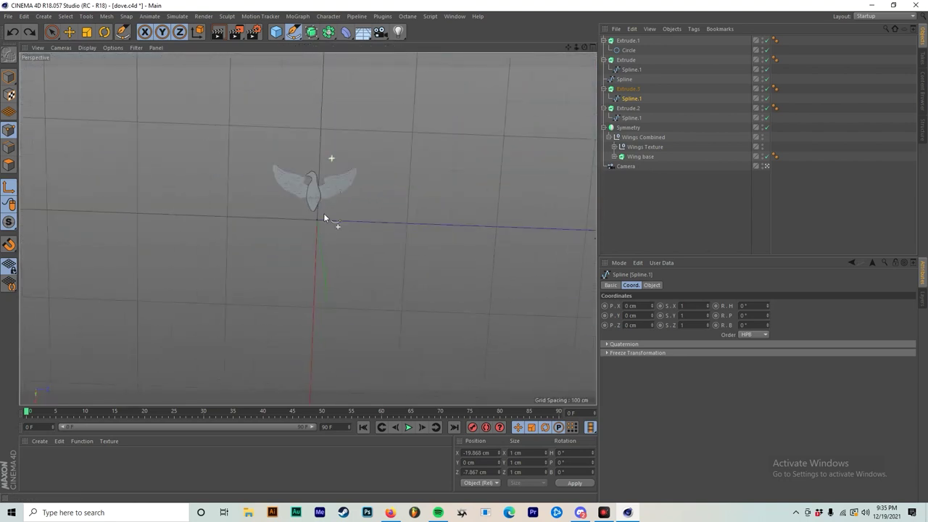
scroll(326, 212, "up", 5)
scroll(326, 203, "up", 5)
scroll(341, 150, "down", 2)
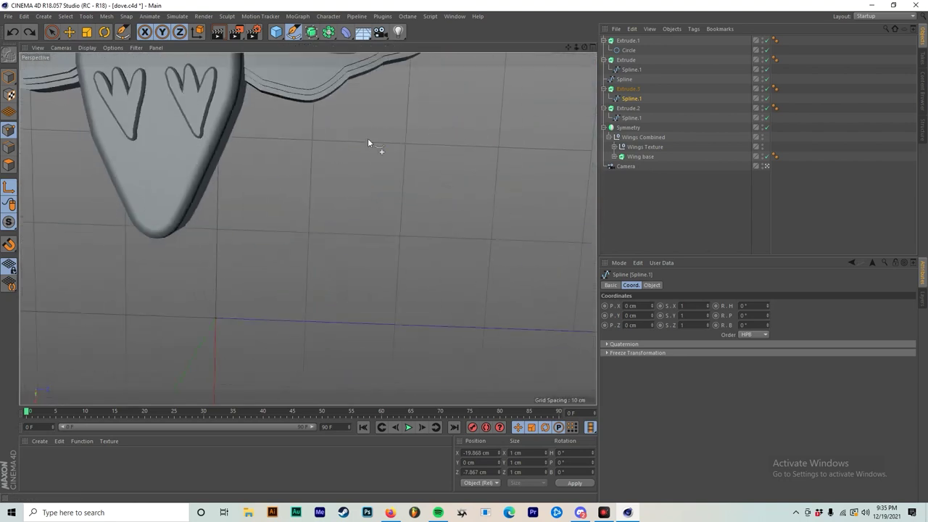
left_click(643, 90)
scroll(428, 156, "down", 6)
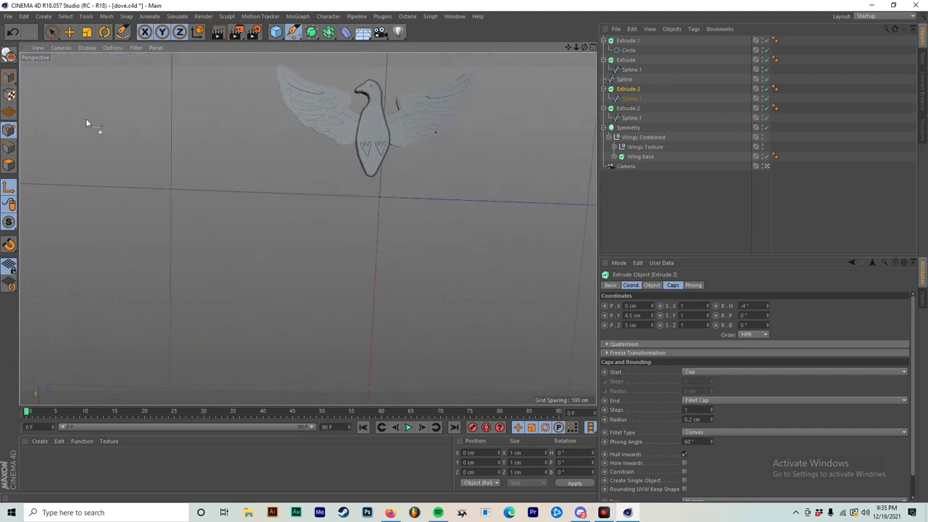
left_click(69, 31)
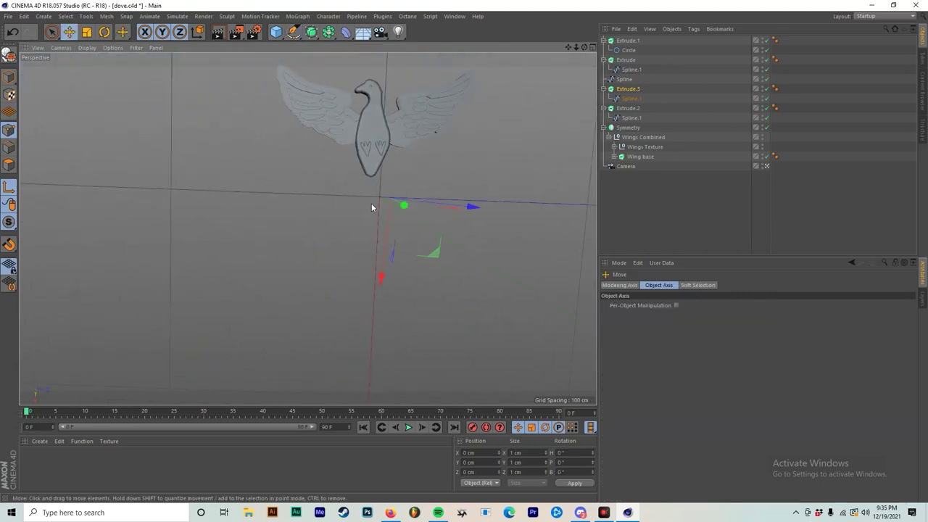
left_click_drag(381, 269, 390, 210)
left_click_drag(464, 153, 443, 157)
Fine-tune the duplicated foot's axis toward the middle of the foot in the perspective view, and leave axis modification.
scroll(413, 156, "up", 8)
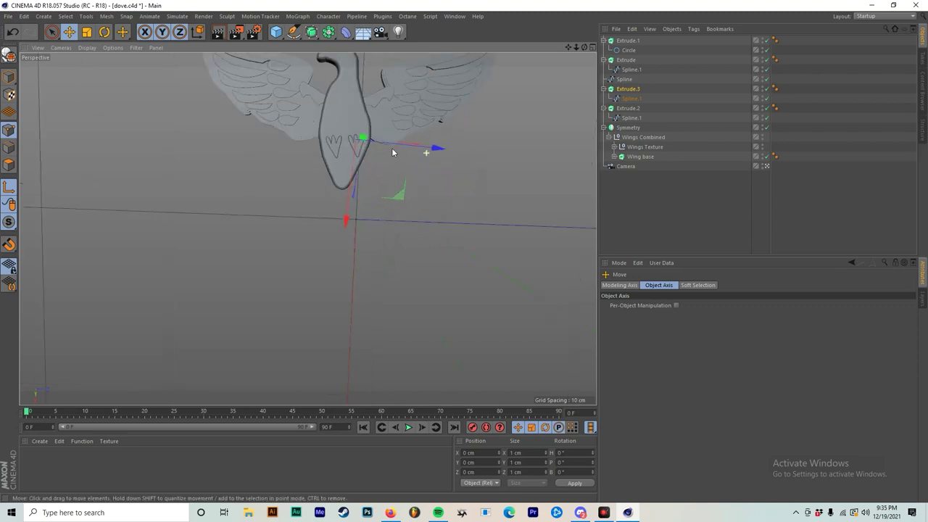
scroll(354, 137, "up", 8)
left_click_drag(340, 129, 326, 40, "alt")
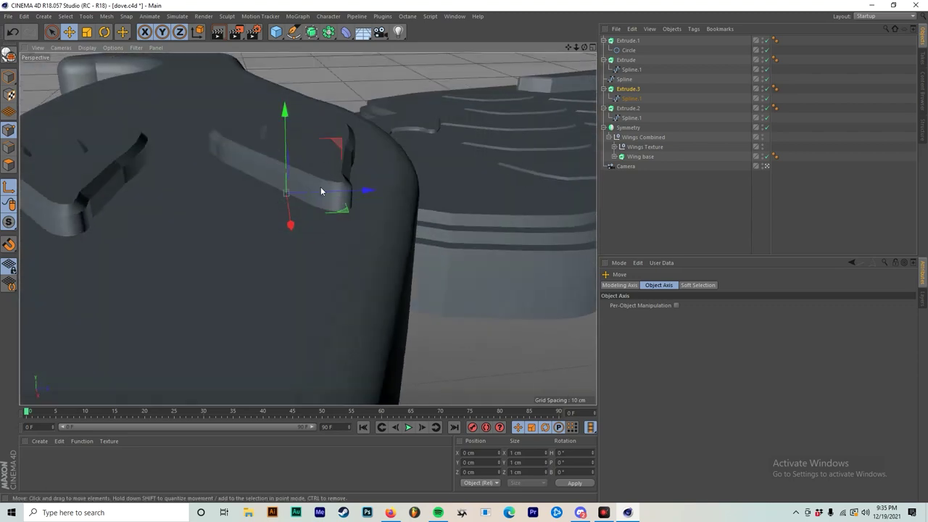
left_click_drag(311, 202, 308, 132, "alt")
left_click_drag(300, 169, 267, 161, "alt")
left_click_drag(340, 196, 318, 319, "alt")
middle_click_drag(321, 174, 294, 365, "alt")
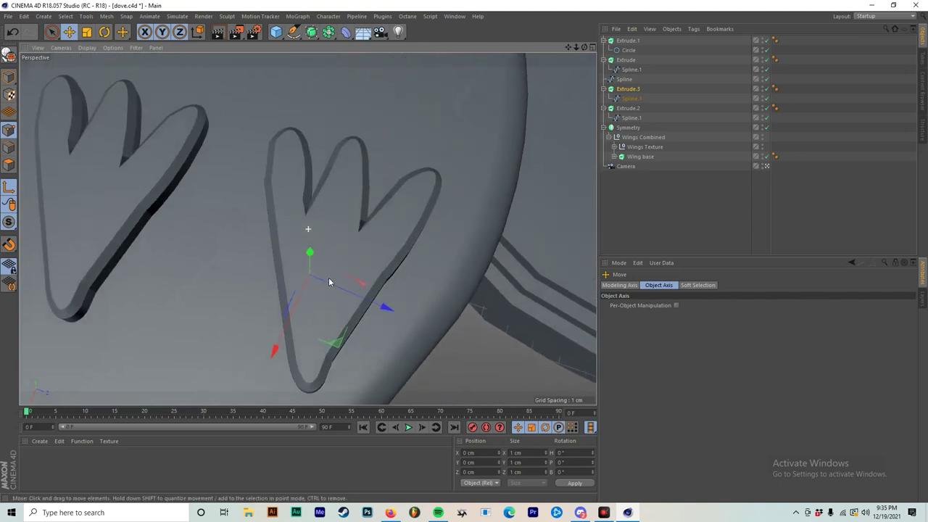
left_click_drag(348, 288, 359, 294)
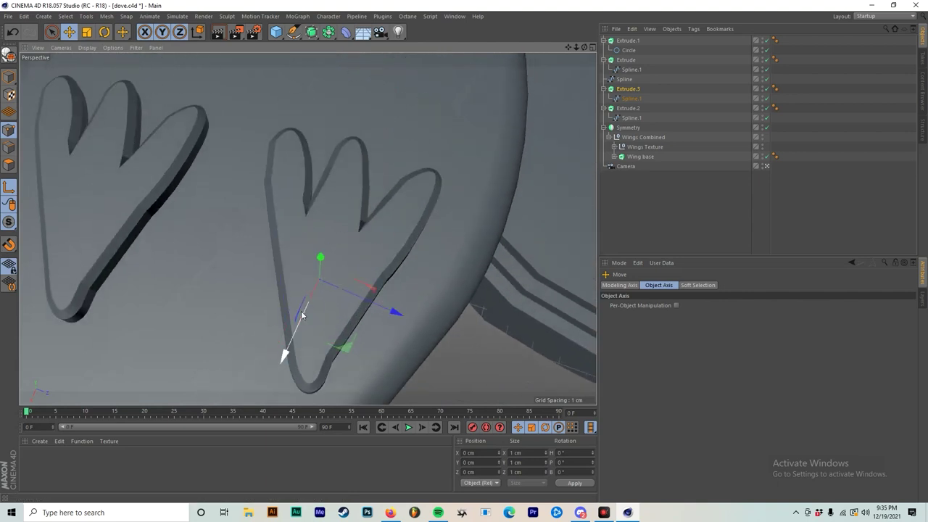
left_click_drag(283, 356, 322, 294)
middle_click(305, 190)
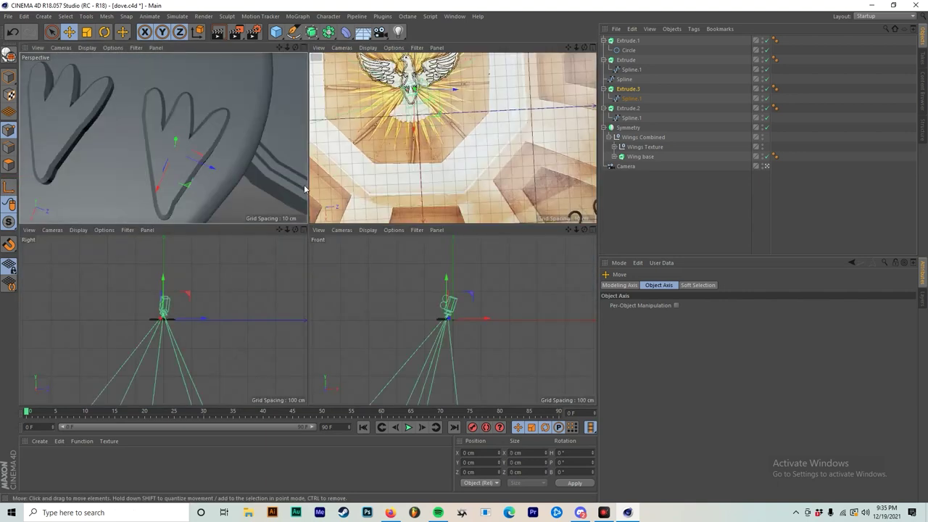
Set the duplicated foot extrusion's heading rotation to -24° against the reference foot in the top view.
middle_click(468, 131)
scroll(250, 85, "up", 2)
scroll(249, 86, "up", 4)
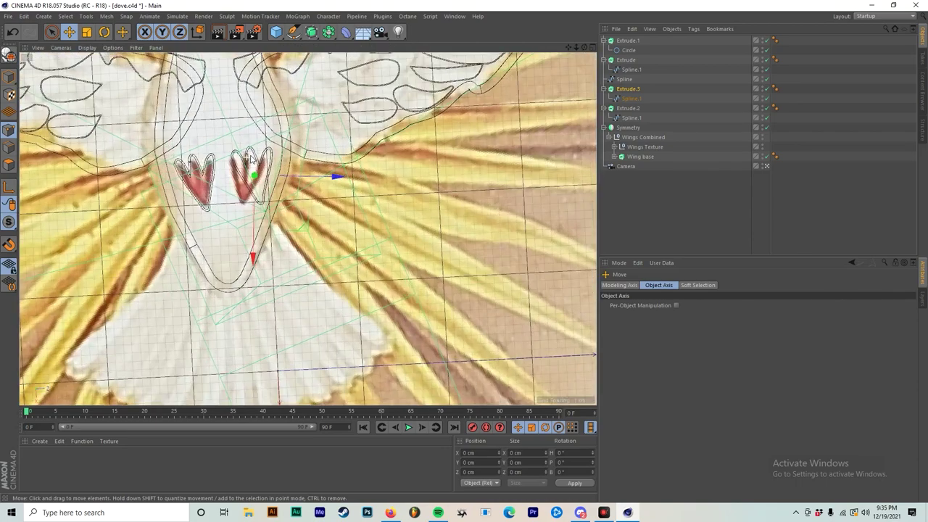
left_click(636, 90)
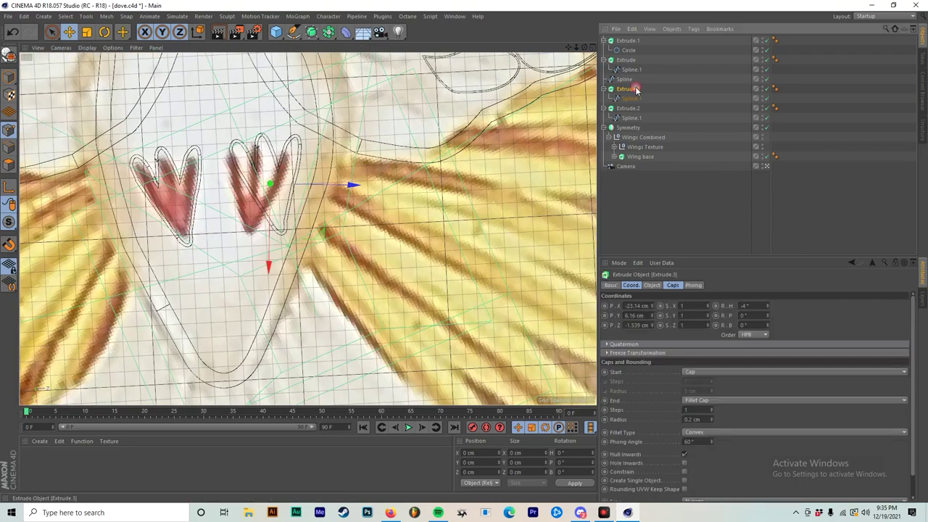
left_click(766, 301)
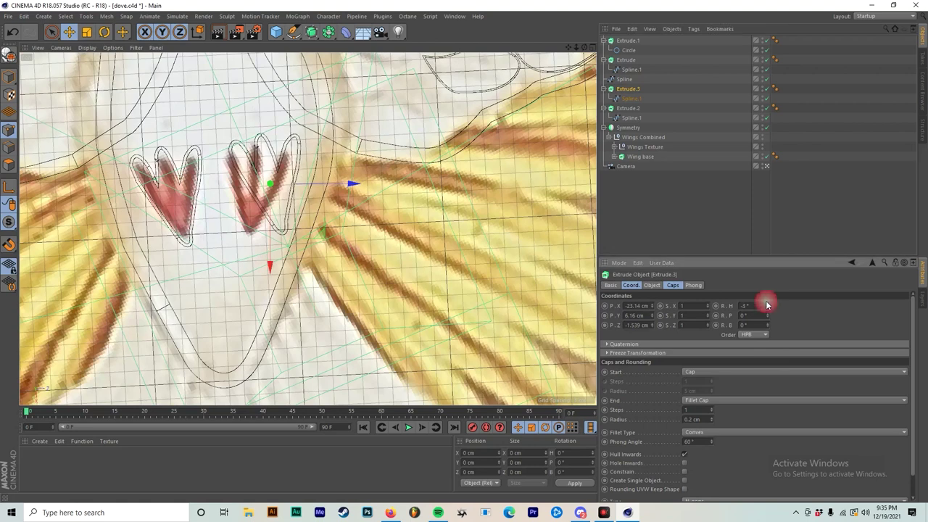
mouse_move(767, 305)
left_mouse_down()
mouse_move(767, 319)
mouse_move(767, 304)
left_mouse_up()
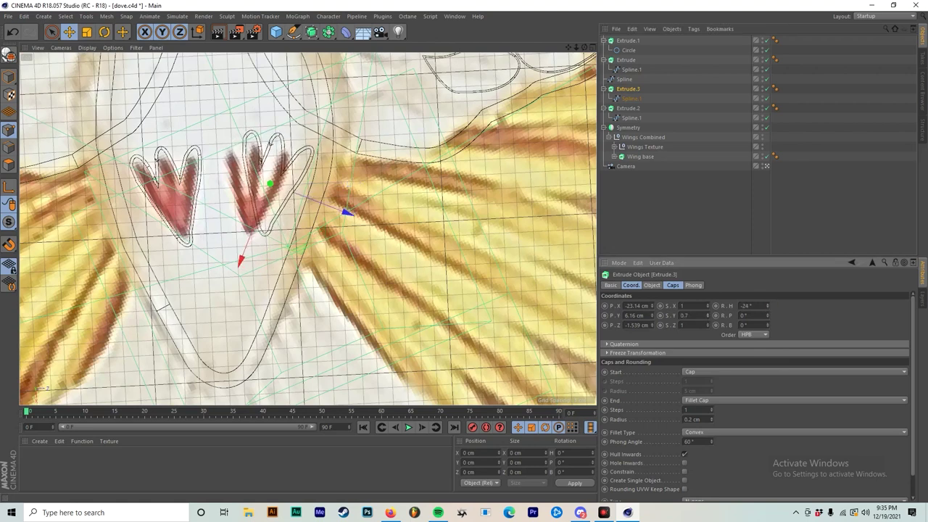
Scale the duplicated foot extrusion to 0.8 in X and Z, keeping its Y scale at 1.
left_click_drag(707, 315, 707, 335)
key("ctrl+z")
left_click_drag(695, 308, 624, 300)
key("Return")
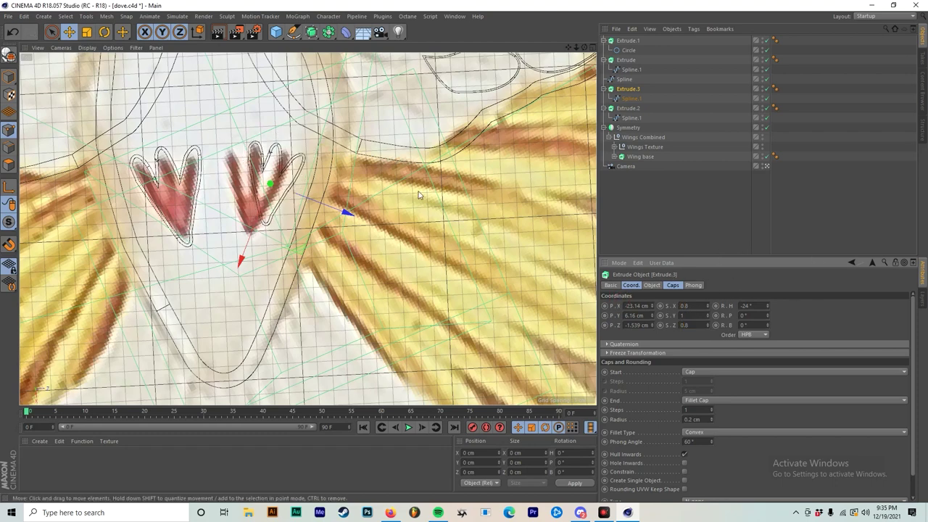
Move the duplicated foot over the second red reference foot, to about X -22.7 cm and Z -2.7 cm.
left_click_drag(334, 211, 300, 219)
left_click_drag(229, 254, 224, 266)
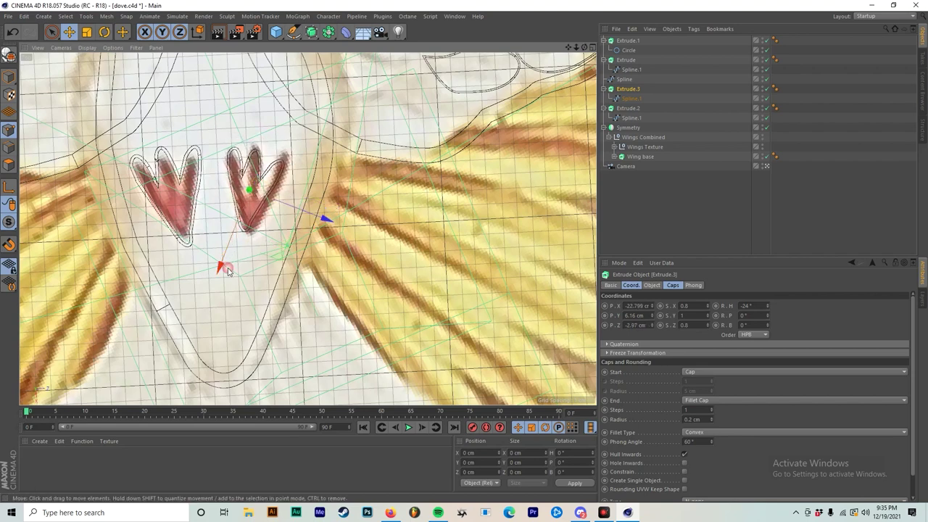
left_click_drag(319, 216, 326, 218)
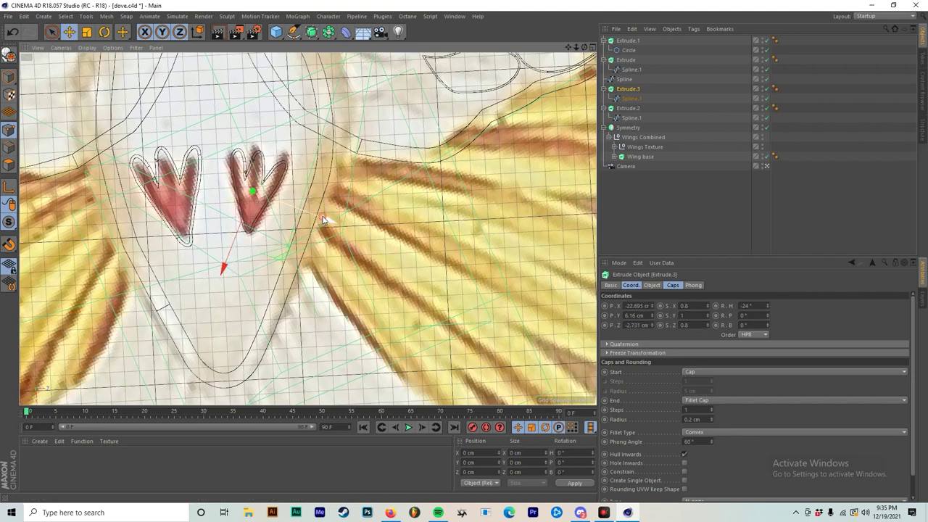
Examine both feet and the whole dove in the perspective view, and the reference tail in the top view.
middle_click(290, 183)
middle_click(236, 165)
scroll(295, 150, "down", 8)
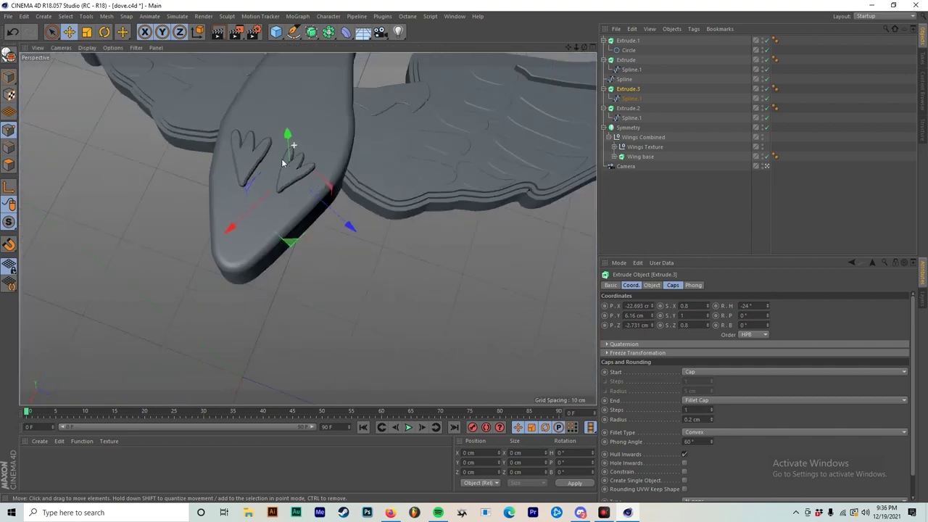
scroll(307, 208, "down", 10)
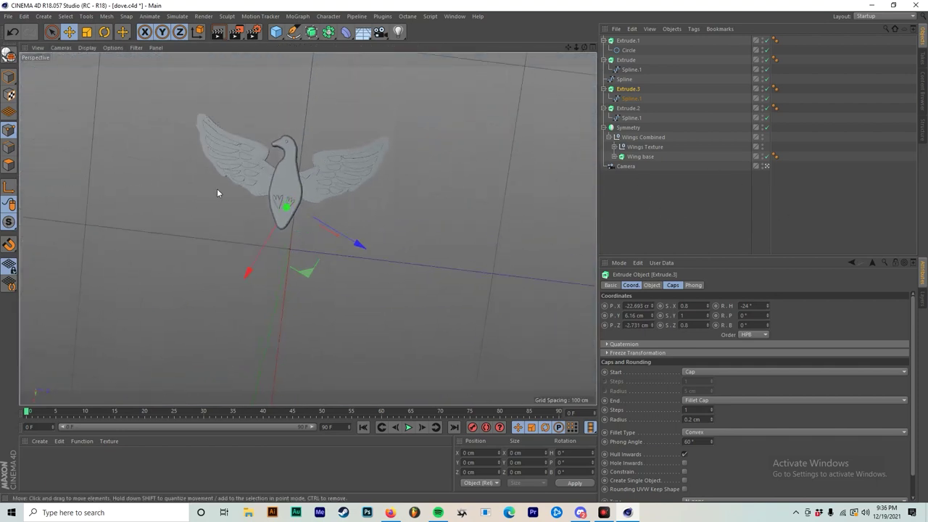
middle_click(290, 198)
middle_click(439, 165)
scroll(438, 165, "down", 10)
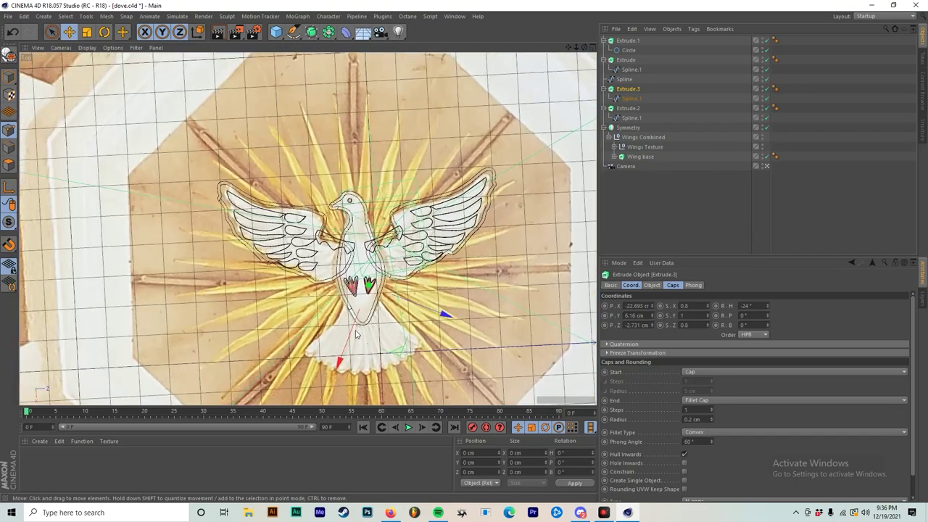
scroll(384, 211, "up", 2)
scroll(385, 210, "up", 5)
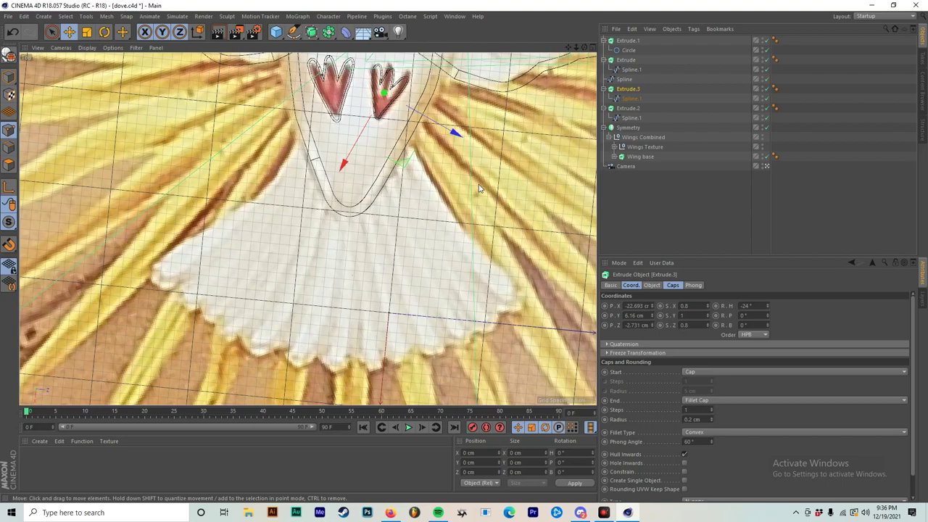
scroll(349, 150, "down", 3)
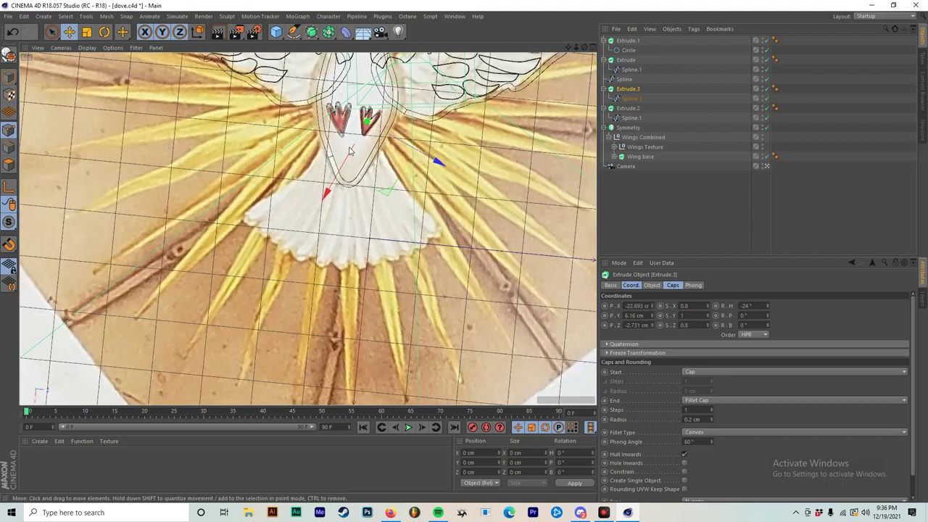
scroll(349, 150, "down", 5)
middle_click(366, 145)
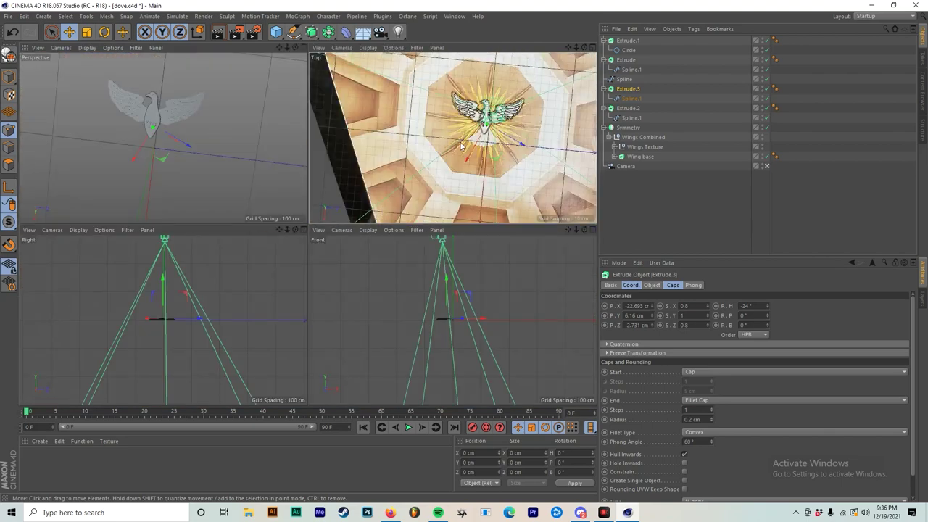
scroll(253, 141, "up", 5)
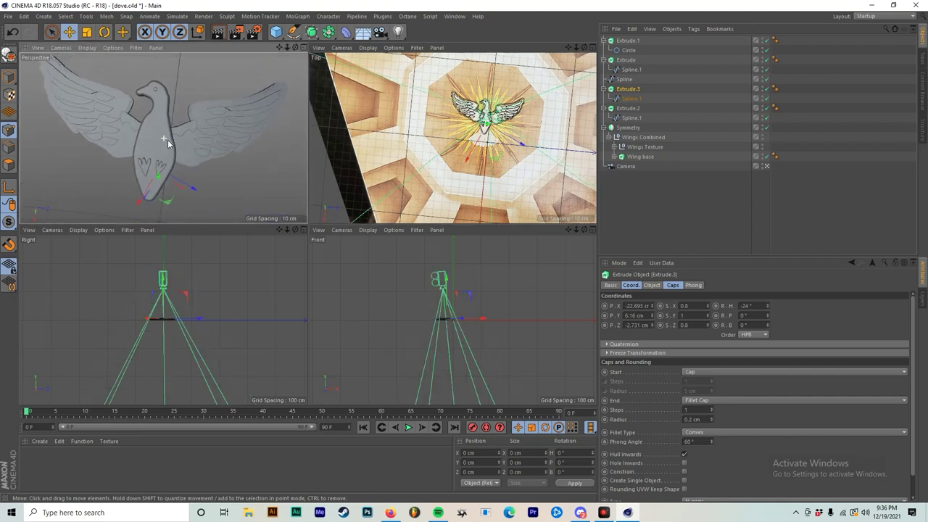
mouse_move(167, 144)
left_mouse_down("alt")
mouse_move(216, 155)
mouse_move(158, 151)
left_mouse_up("alt")
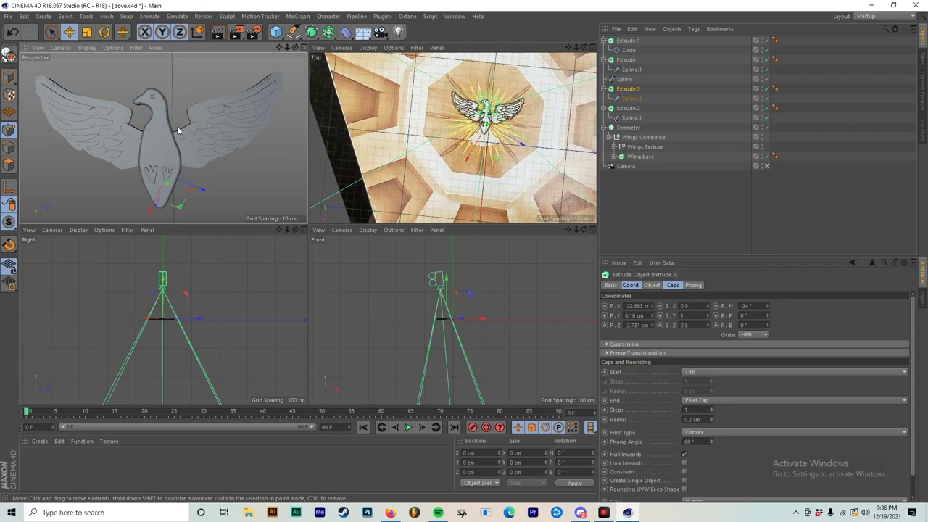
Deselect the foot extrusion and start creating a new object for the dove's tail in the top view.
middle_click(527, 168)
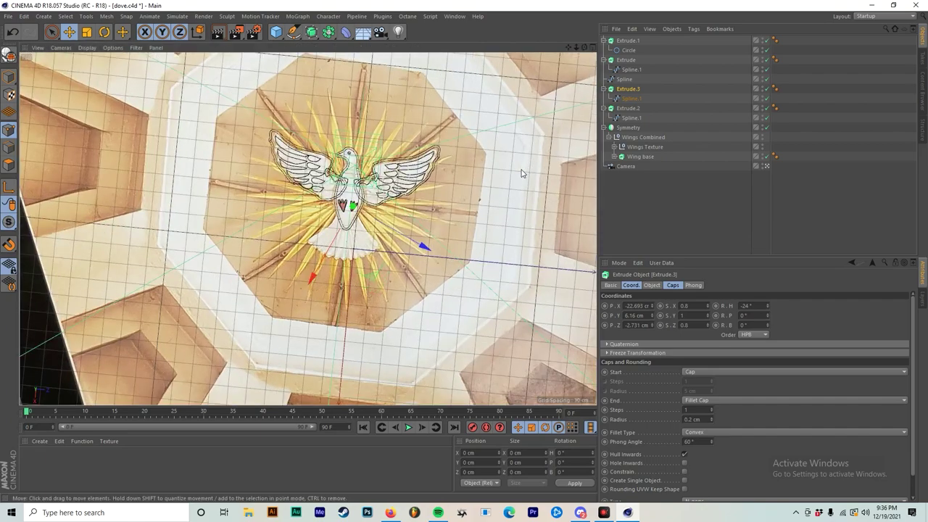
scroll(439, 206, "up", 8)
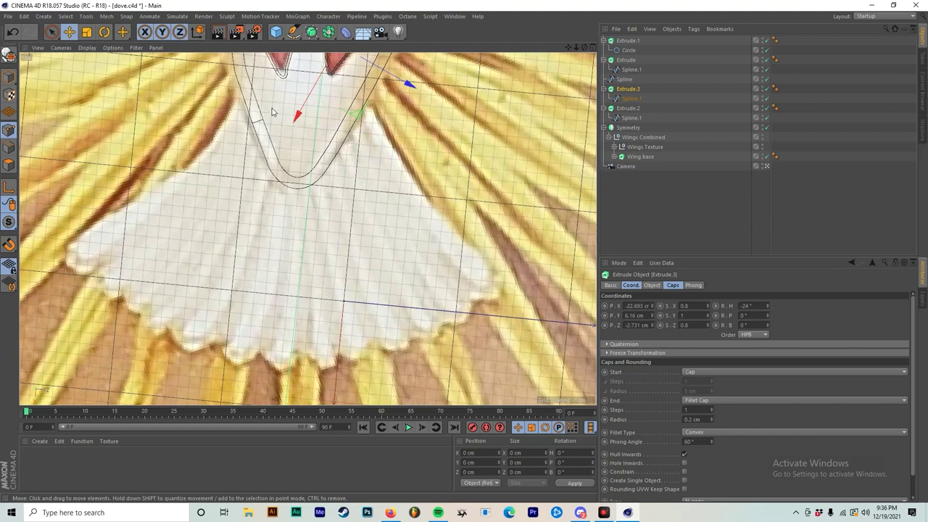
left_click(639, 183)
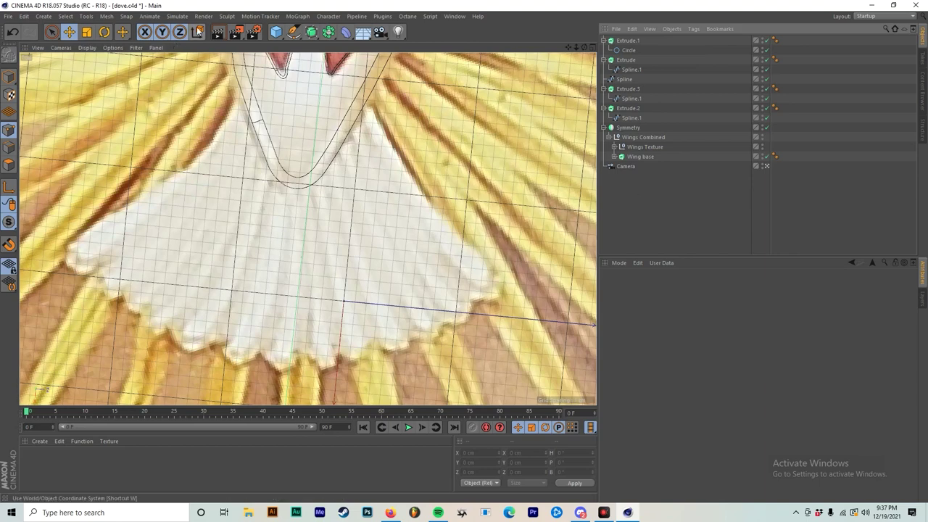
left_click(43, 16)
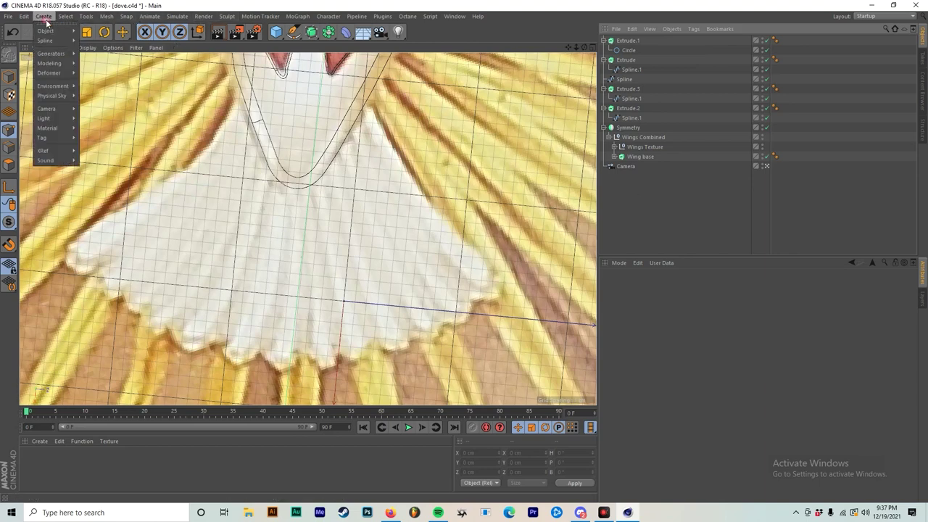
Add a null object to the scene and name it Full Dov.
mouse_move(71, 42)
left_click(94, 35)
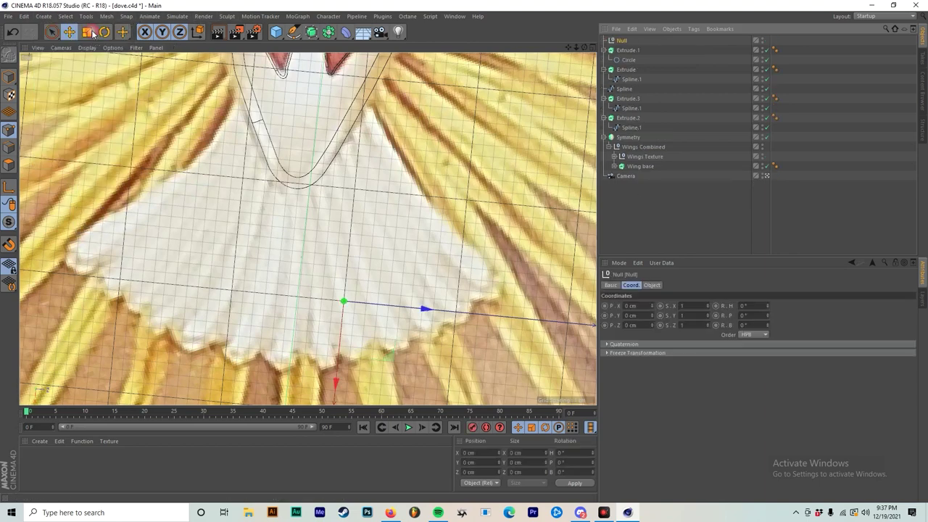
double_click(622, 41)
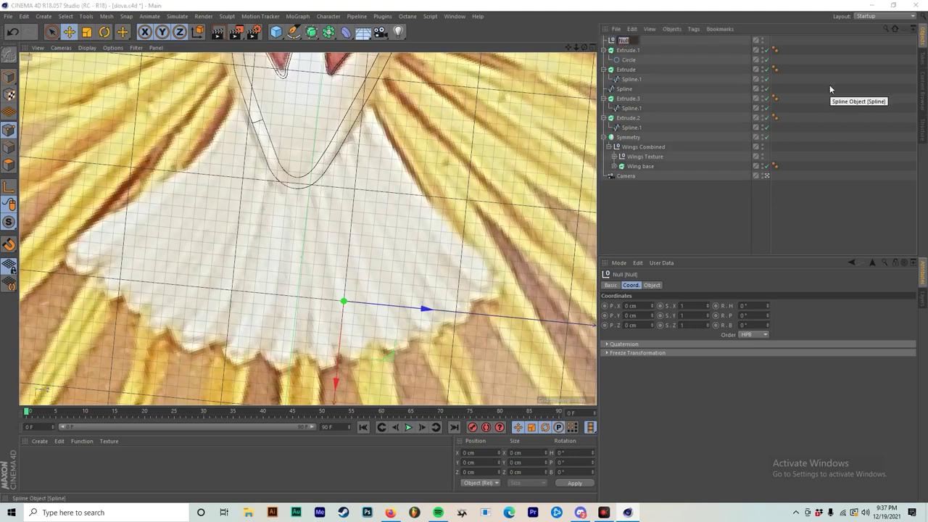
type("F")
type("ull Dov")
key("Return")
Rename the Extrude.1 object that contains the circle as Eye.
scroll(361, 122, "down", 2)
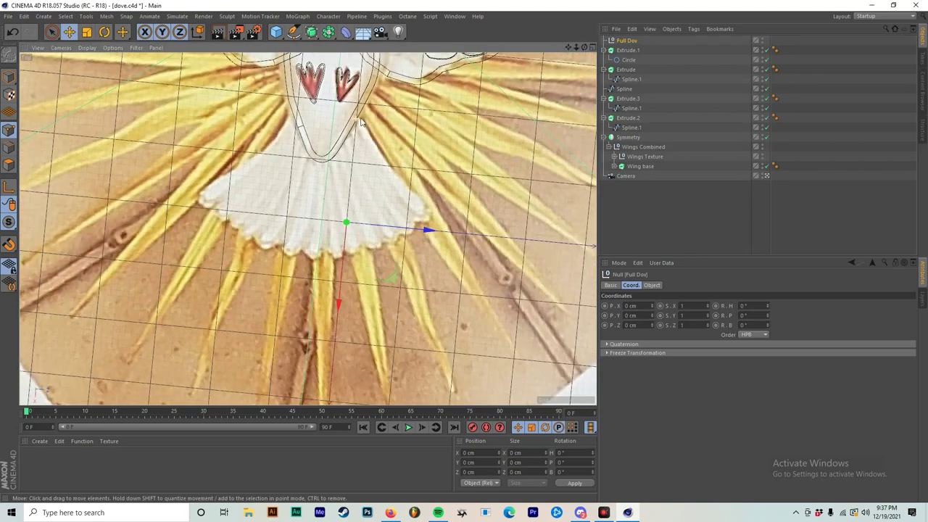
scroll(361, 123, "down", 3)
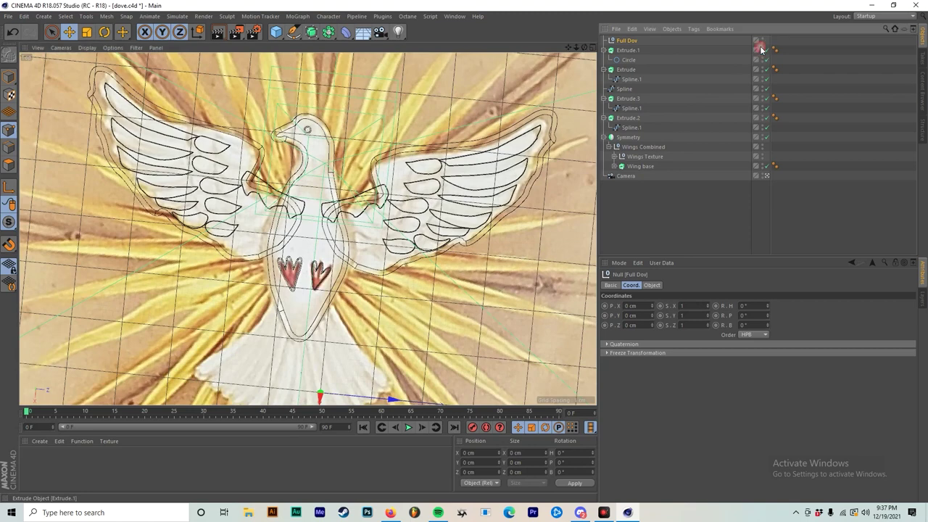
double_click(628, 52)
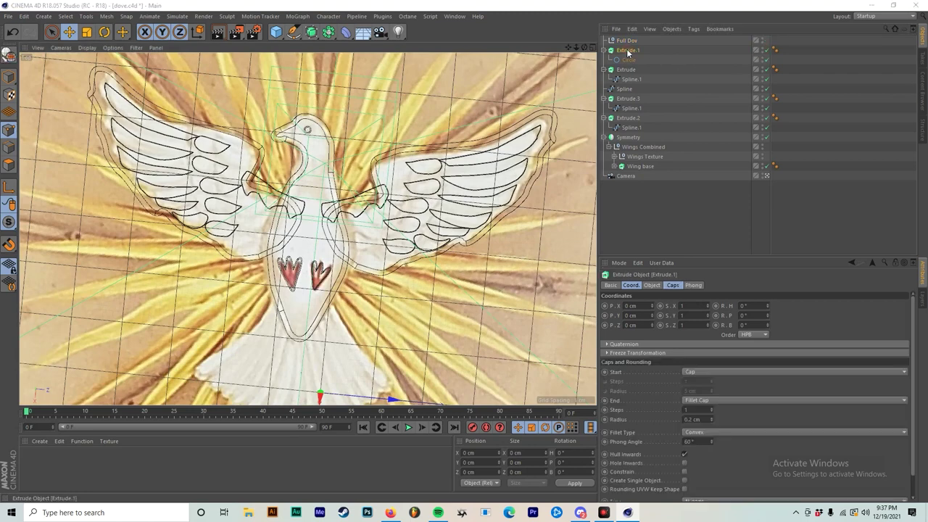
type("Extrud")
type("e")
key("Return")
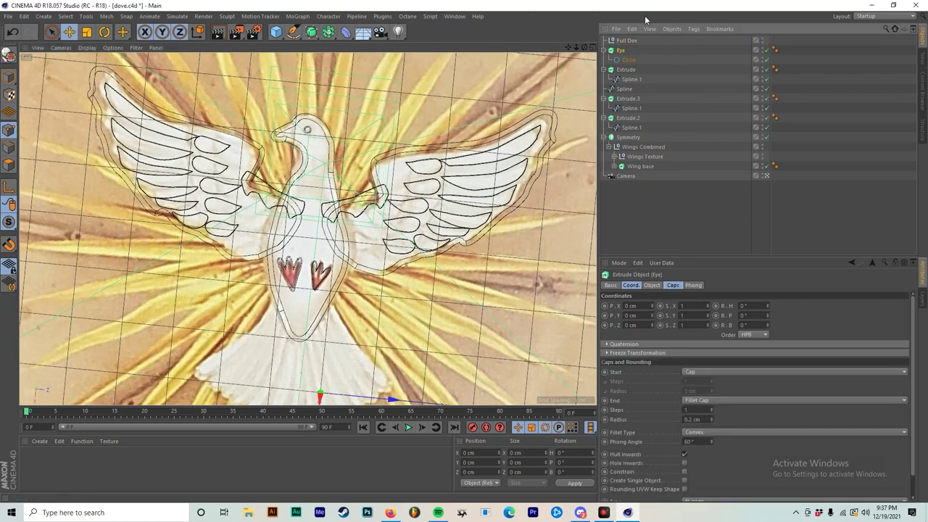
Identify which dove part the Extrude object forms by toggling its visibility, and rename it Body.
left_click(626, 69)
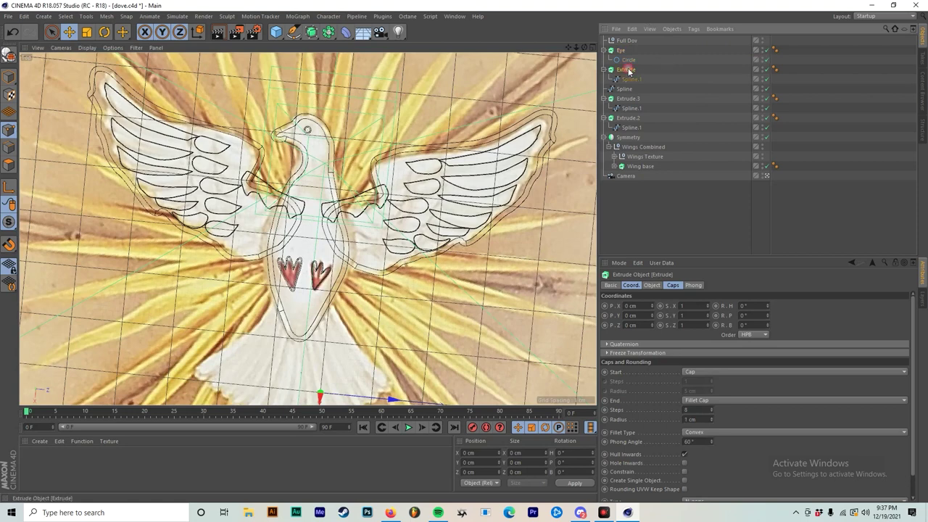
left_click(761, 66)
left_click(761, 66)
left_click(761, 66)
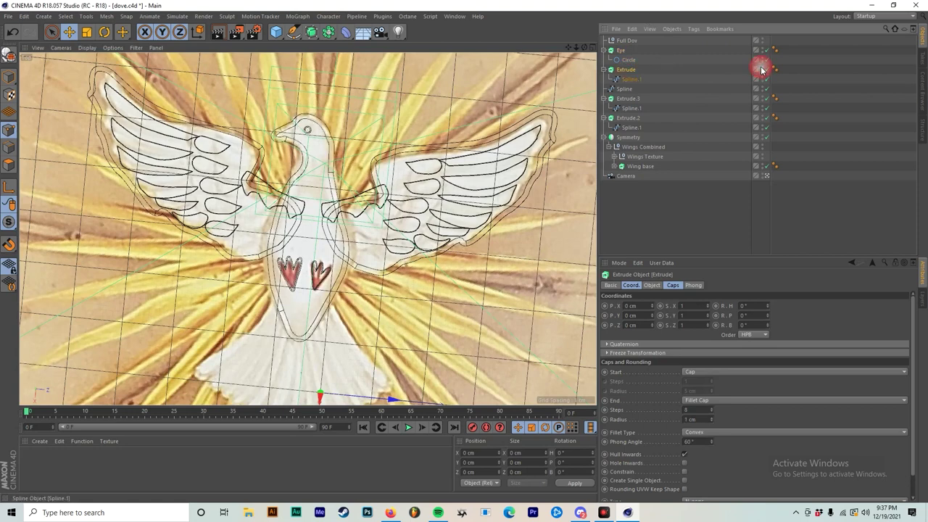
double_click(636, 70)
type("Body")
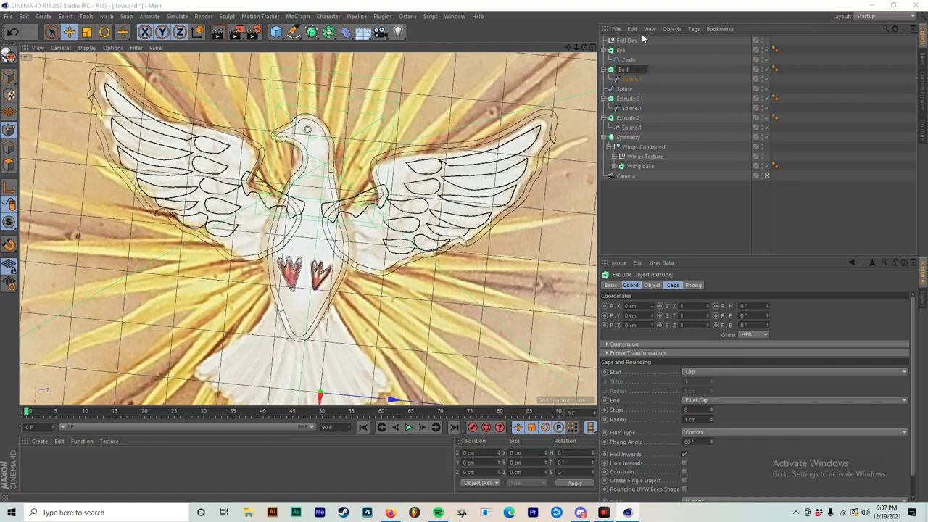
key("Return")
Check which part Extrude.3 forms by toggling its visibility, and rename it R Foot.
left_click(628, 99)
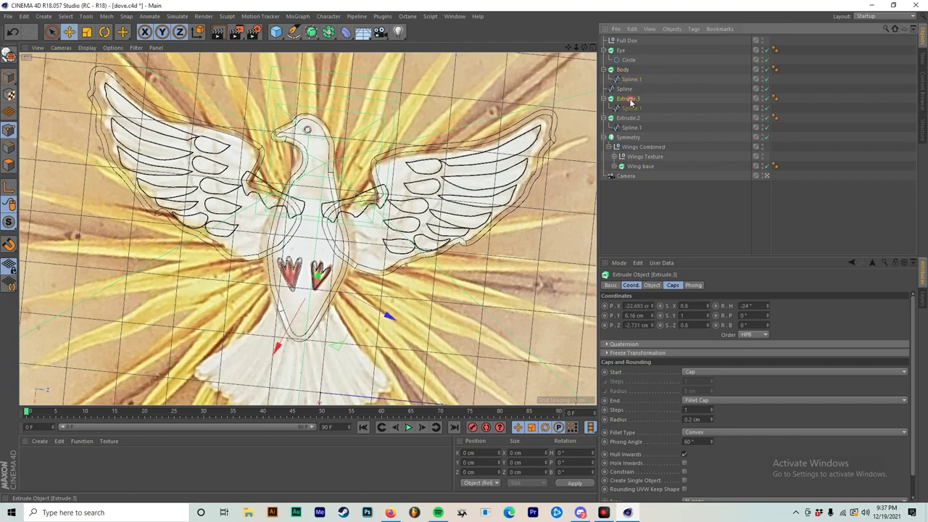
left_click(760, 98)
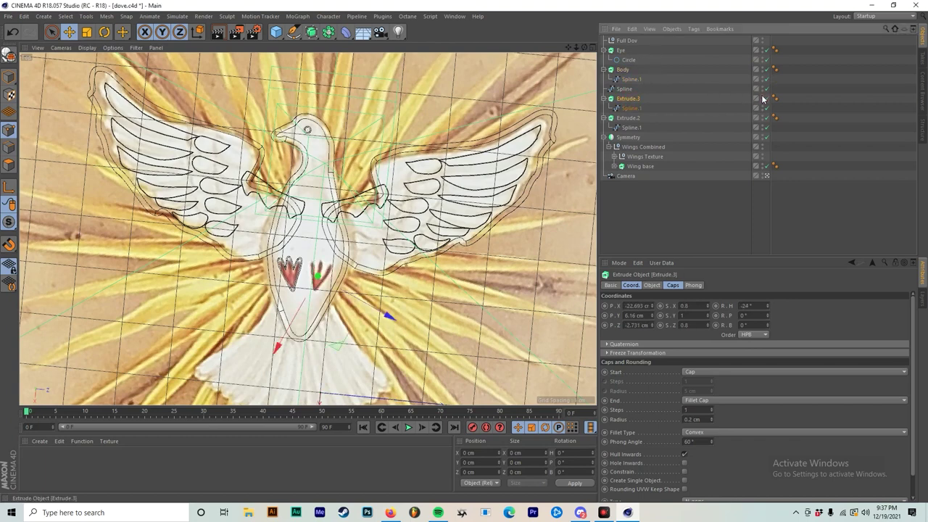
double_click(629, 98)
type("R Fo")
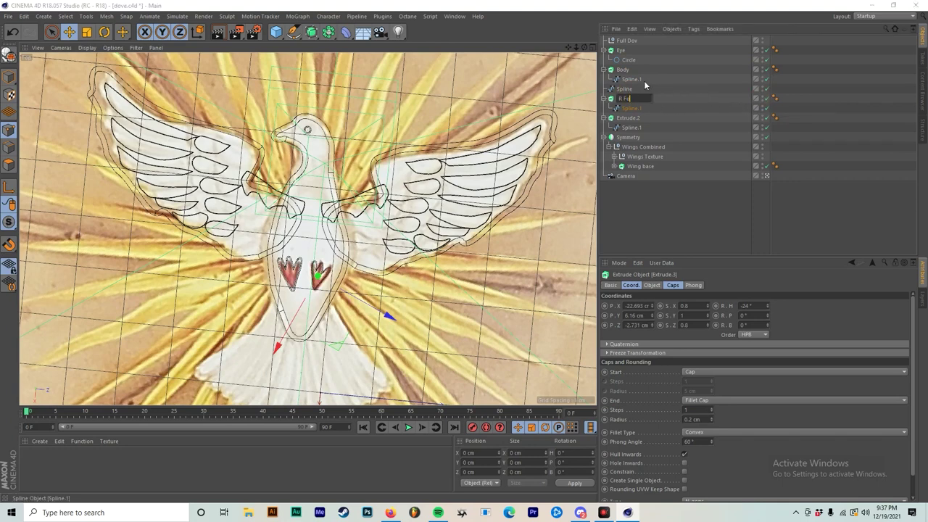
type("ot")
key("Return")
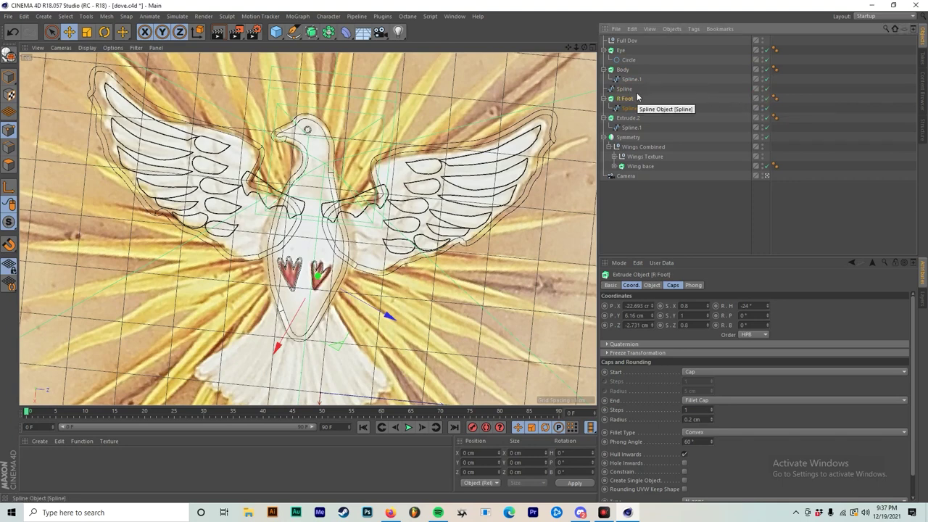
Rename the Extrude.2 object as L Foot.
left_click(624, 118)
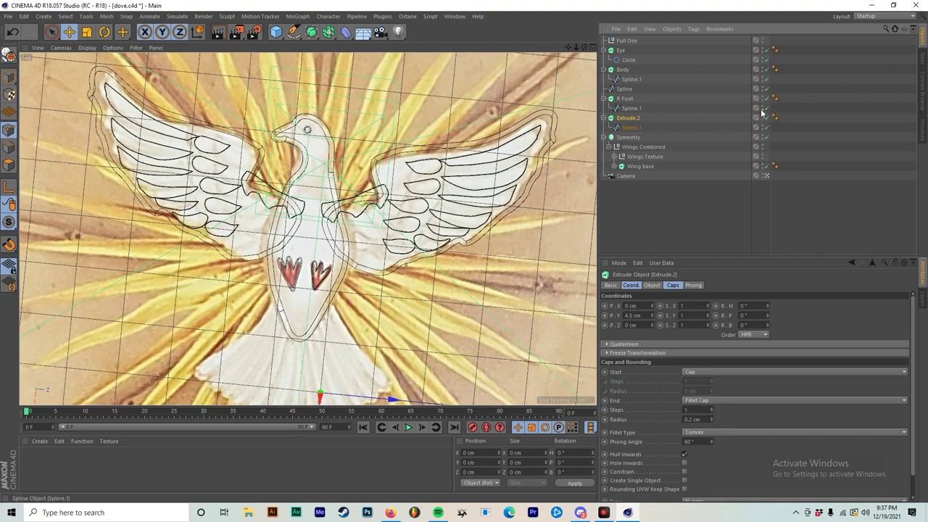
double_click(629, 119)
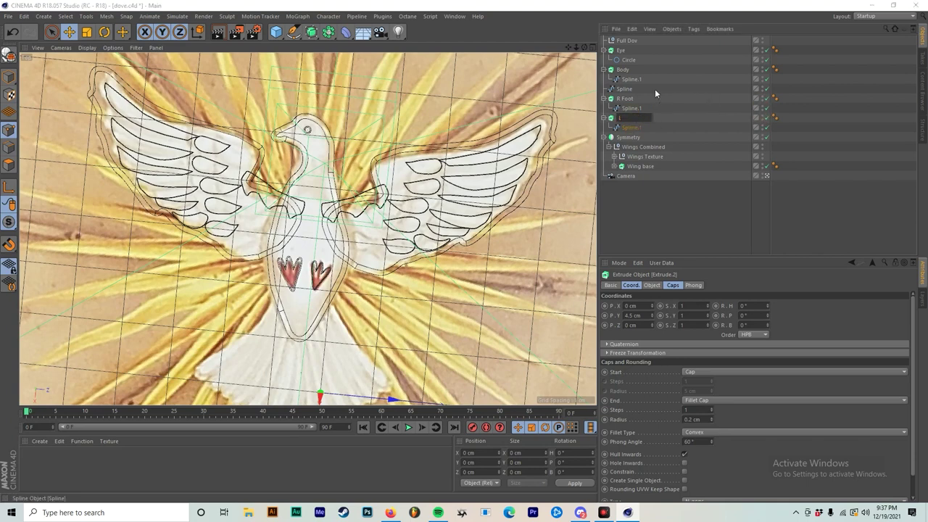
type("L Foot")
key("Return")
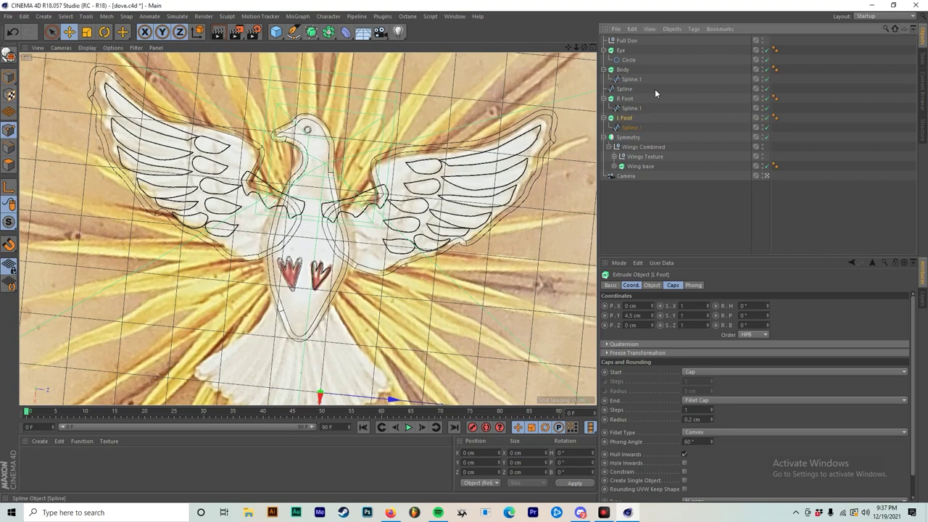
Rename the Symmetry object that holds the combined wings as Wings.
left_click(622, 138)
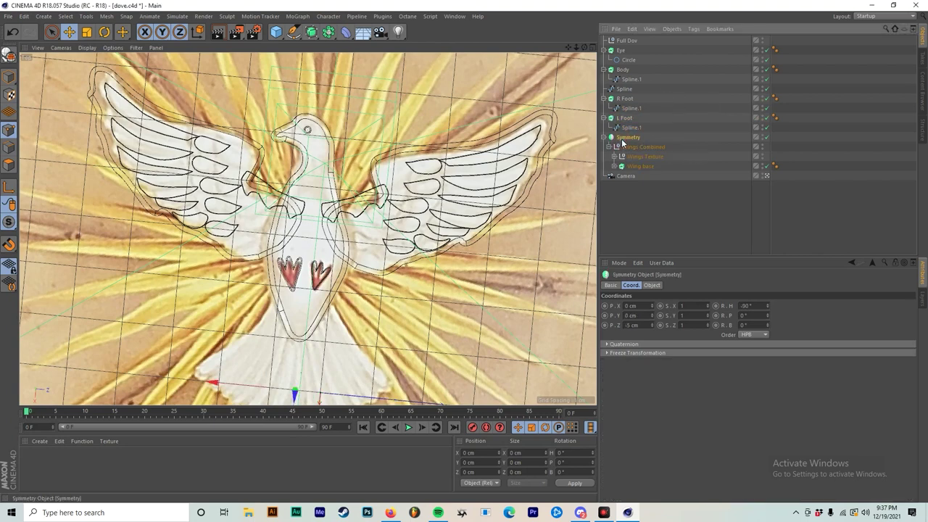
double_click(625, 140)
type("W")
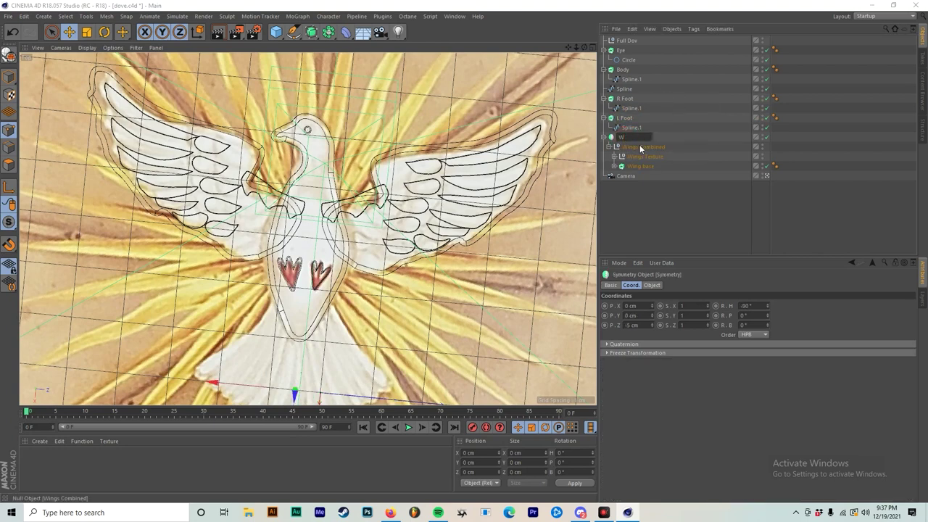
type("ings")
key("Return")
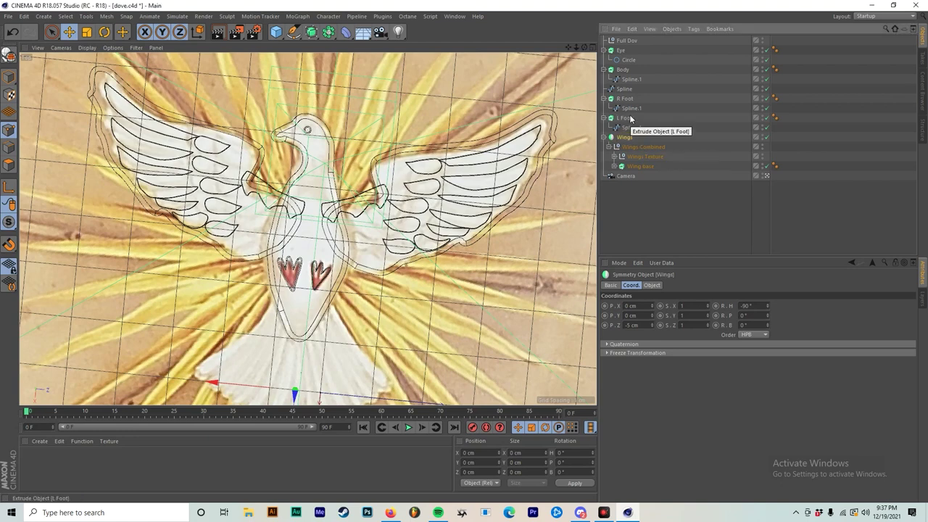
Correct the null's name to Full Dove and collapse the Eye, Body, R Foot, L Foot and Wings hierarchies.
left_click(635, 49)
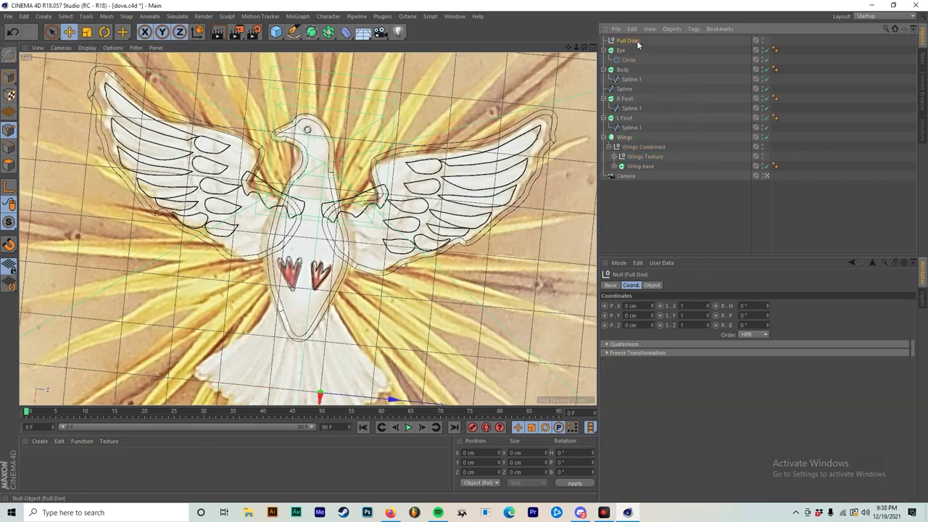
left_click(629, 40)
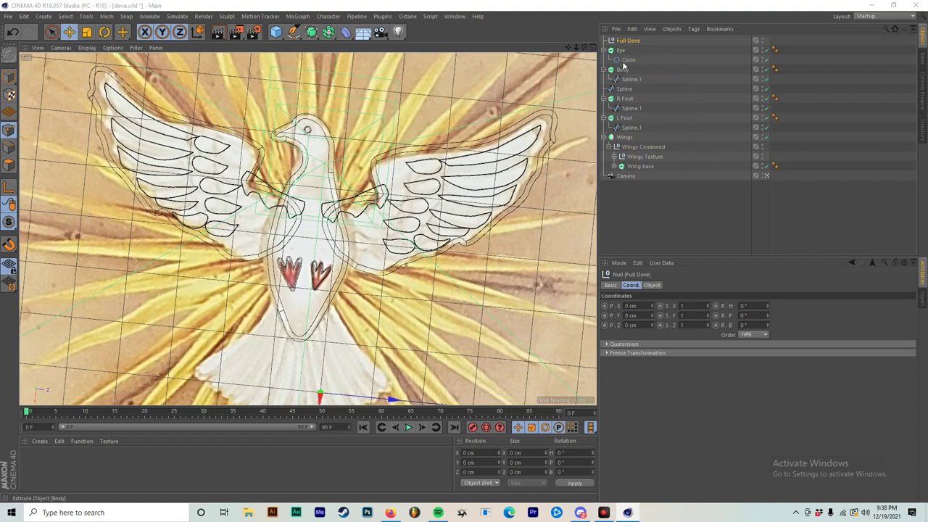
left_click(605, 50)
left_click(604, 60)
left_click(603, 79)
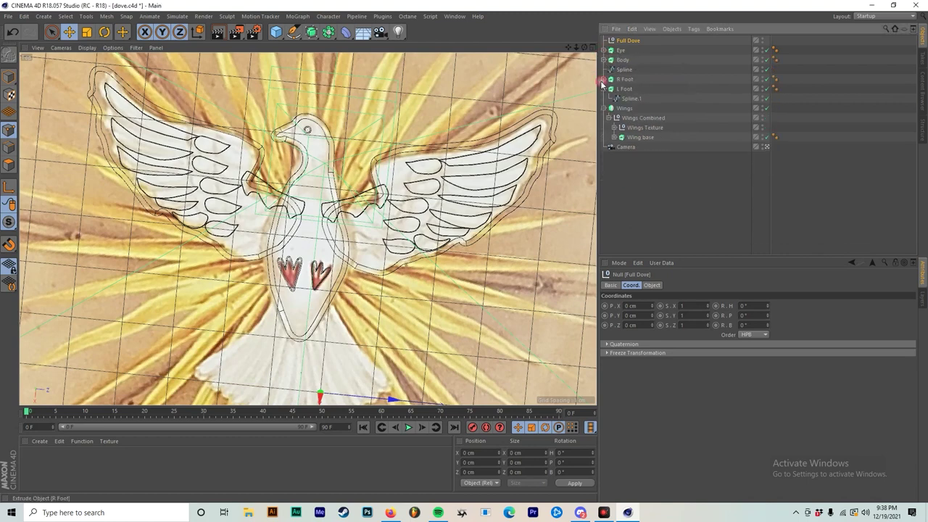
left_click(604, 88)
left_click(603, 98)
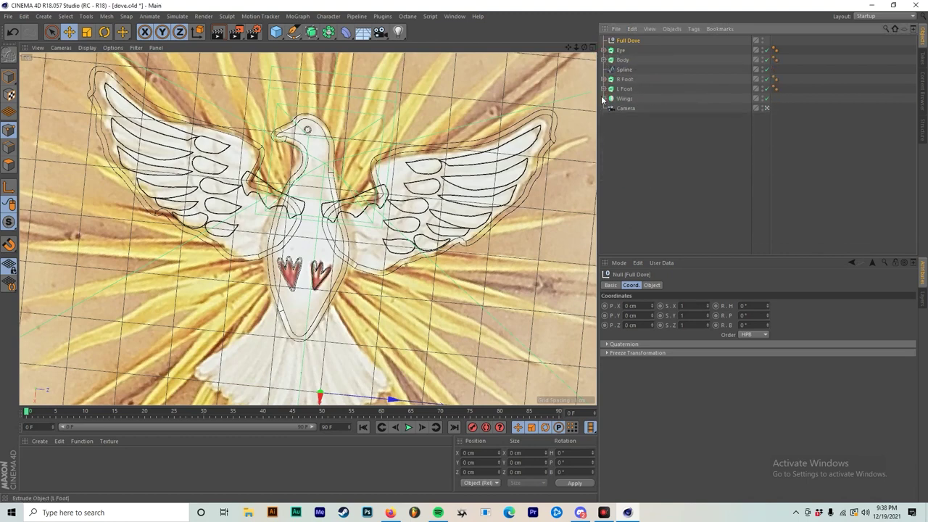
Check the loose Spline between Body and R Foot against the artwork, and delete it.
left_click(623, 70)
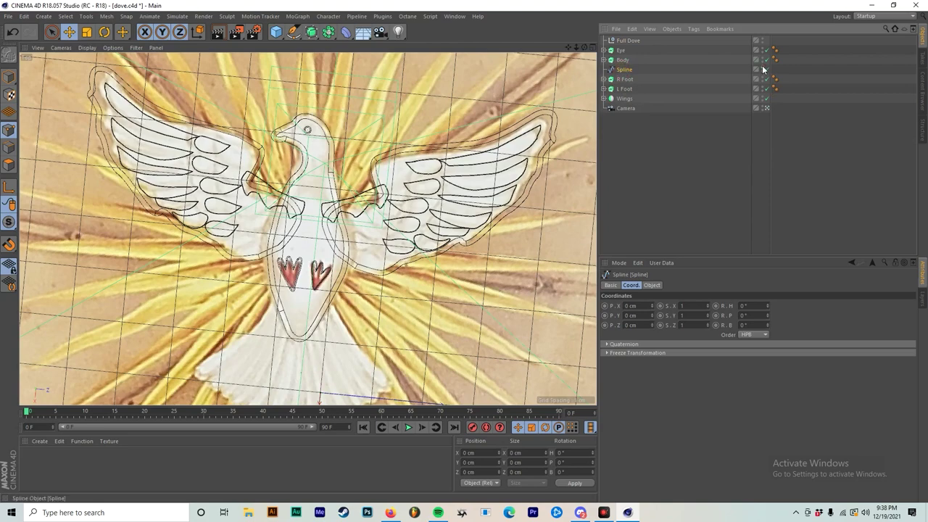
scroll(420, 114, "down", 6)
scroll(421, 114, "up", 2)
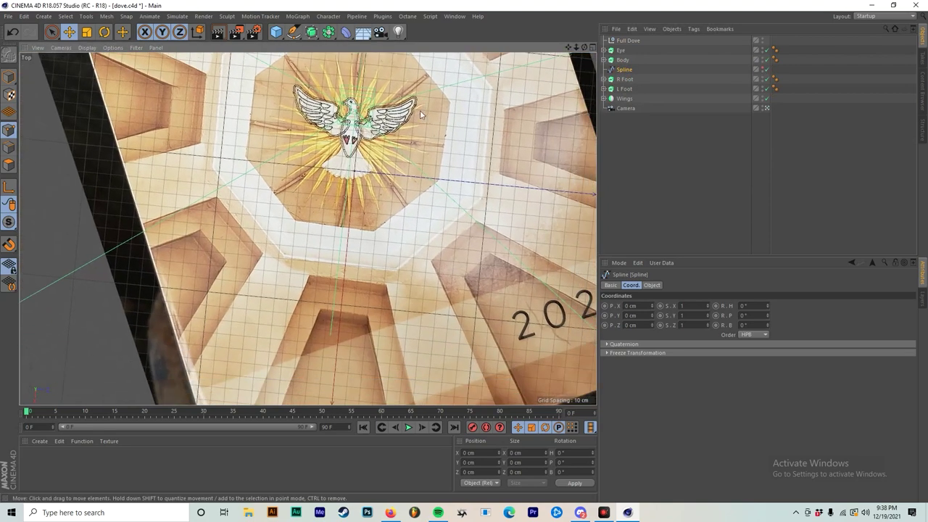
scroll(421, 113, "down", 3)
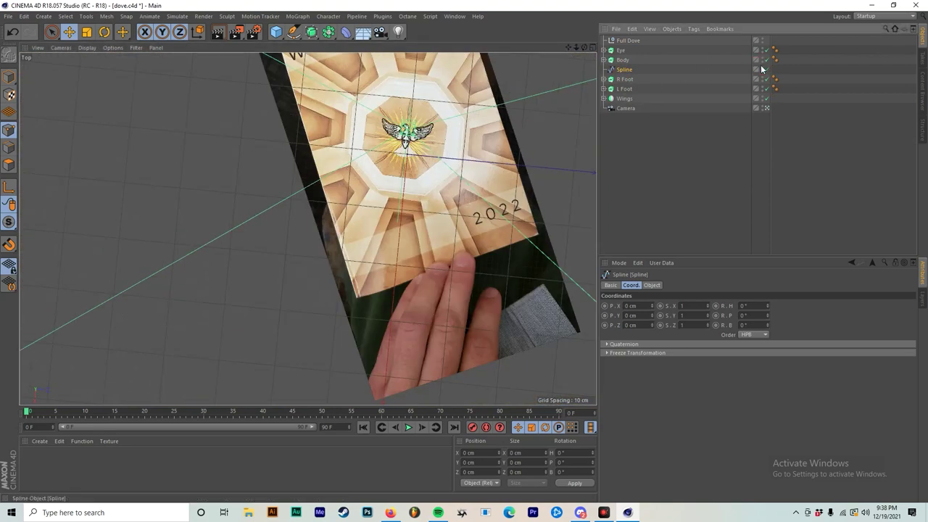
scroll(429, 109, "up", 10)
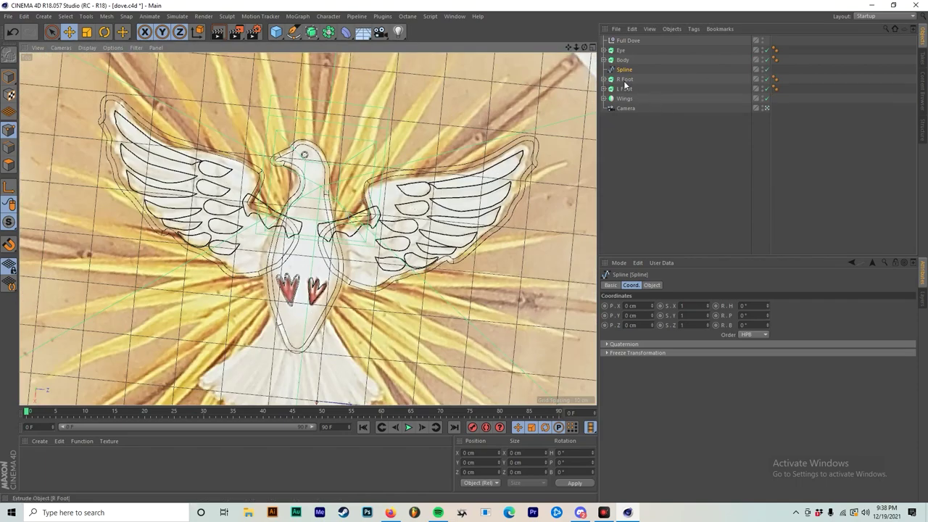
left_click(69, 31)
scroll(288, 154, "down", 5)
scroll(288, 155, "down", 2)
scroll(212, 165, "up", 5)
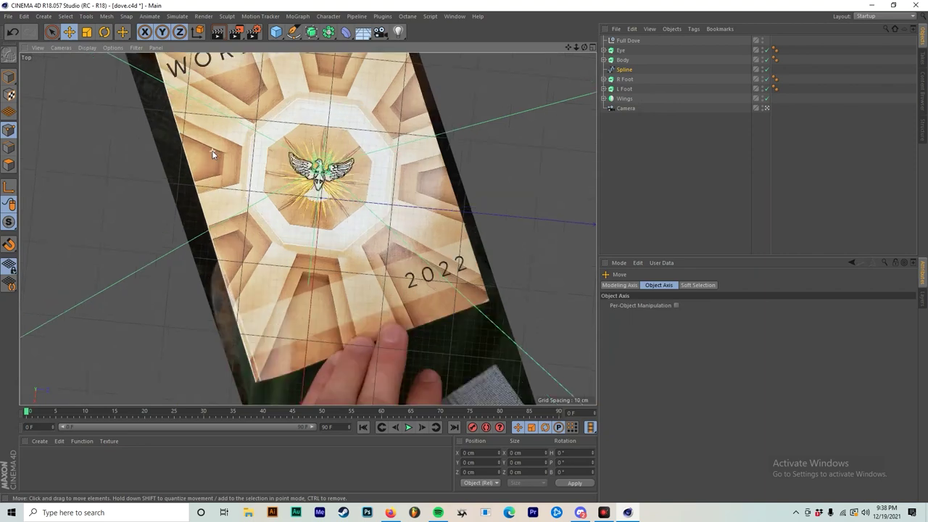
left_click(622, 70)
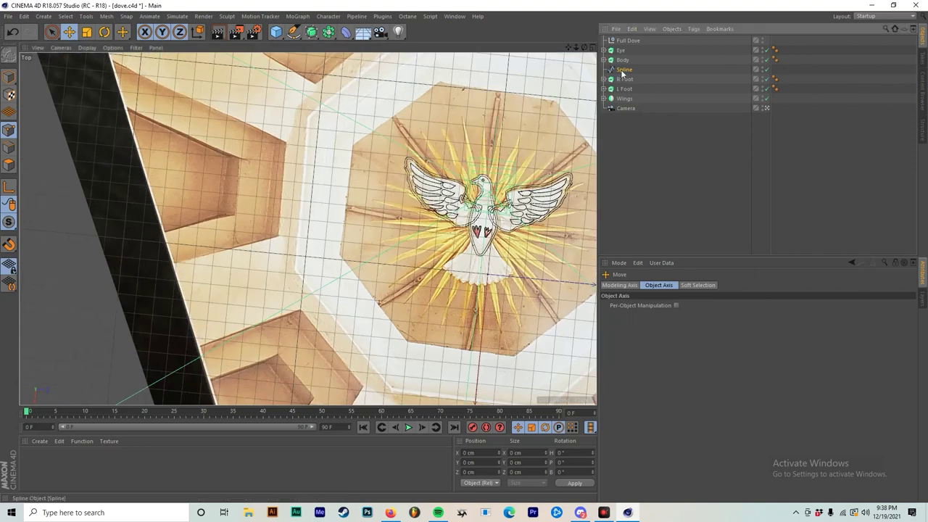
key("Delete")
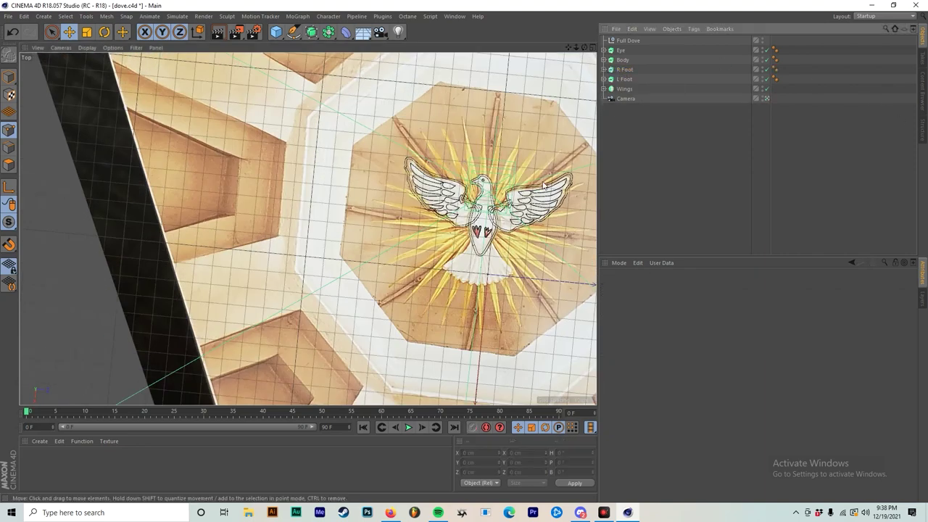
Group Eye, Body, R Foot, L Foot and Wings under the Full Dove null and save the scene.
scroll(540, 200, "up", 4)
left_click(616, 52)
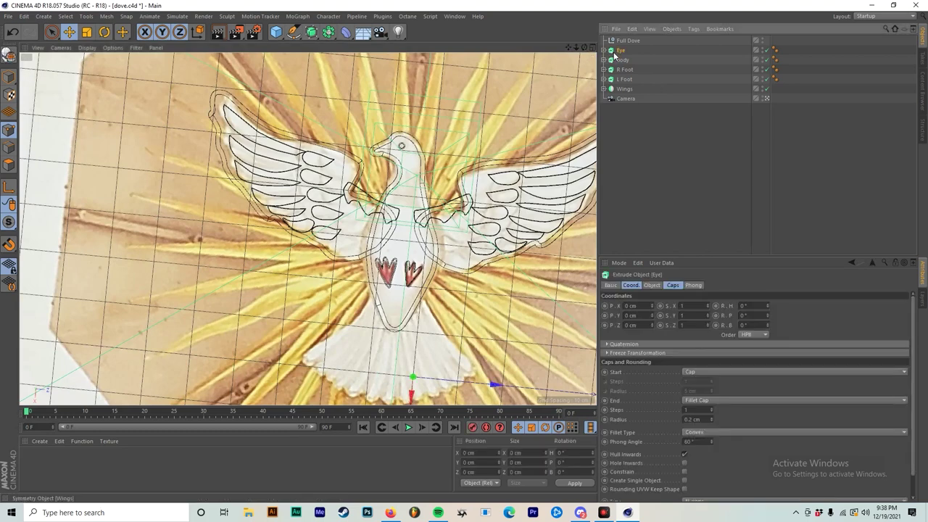
left_click(625, 89, "shift")
left_click_drag(625, 89, 626, 45)
left_click(644, 125)
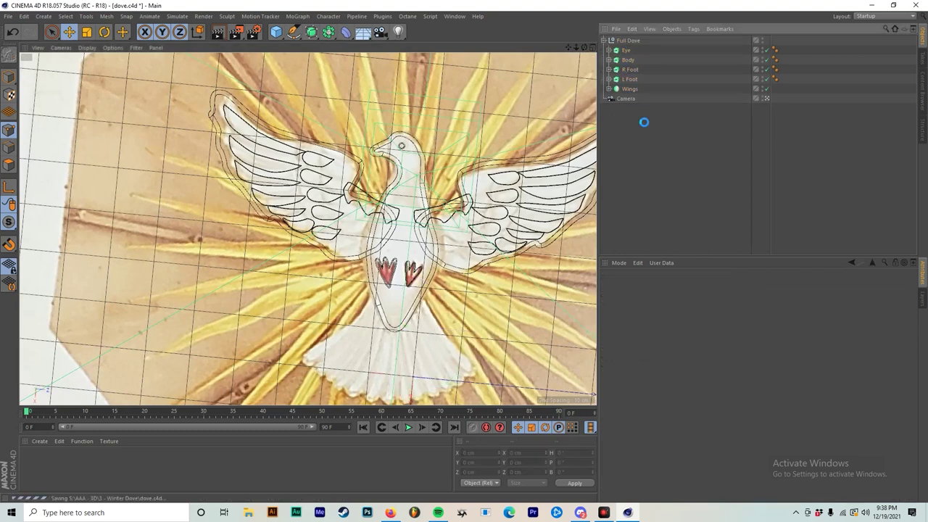
Start a Bezier Pen spline where the tail's right side meets the body and run it straight to the outer right tip.
middle_click_drag(393, 275, 321, 197, "alt")
mouse_move(363, 209)
left_mouse_down("alt")
mouse_move(387, 207)
mouse_move(373, 205)
left_mouse_up("alt")
scroll(373, 205, "up", 2)
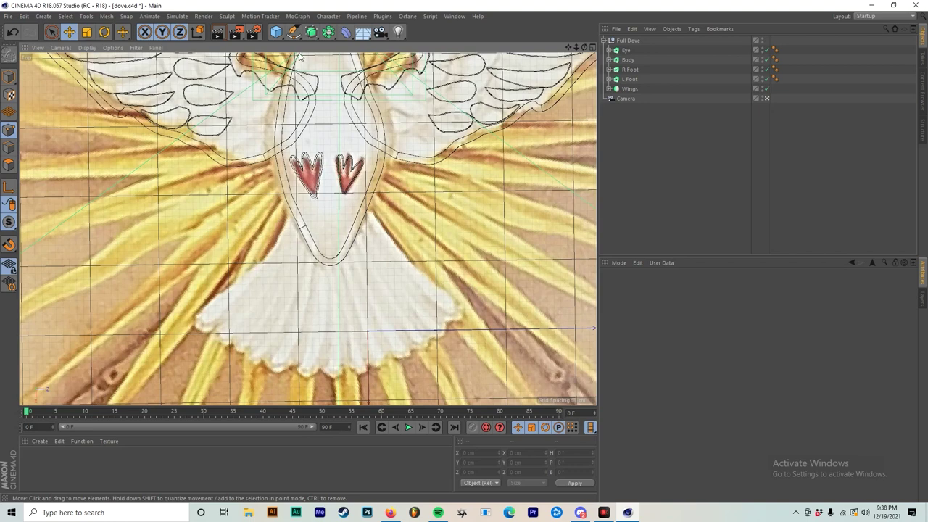
left_click(294, 31)
scroll(374, 214, "down", 3)
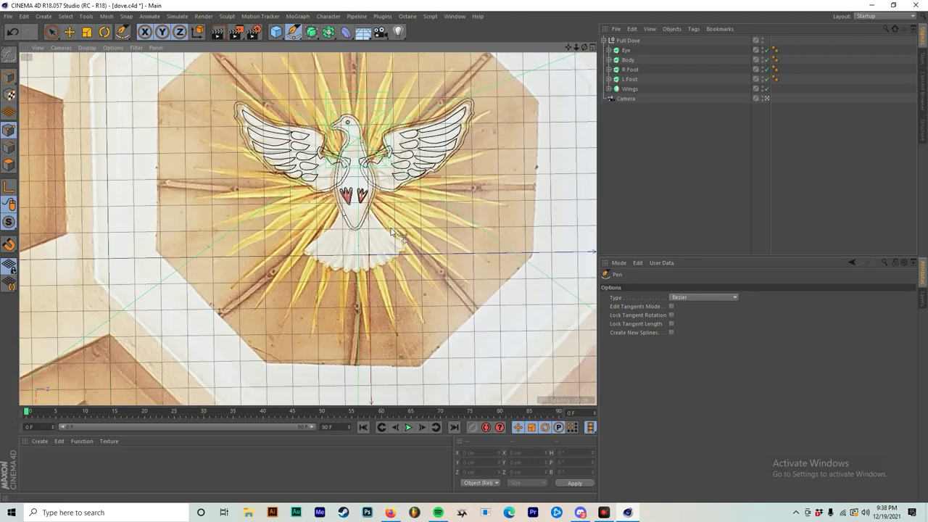
scroll(385, 217, "up", 5)
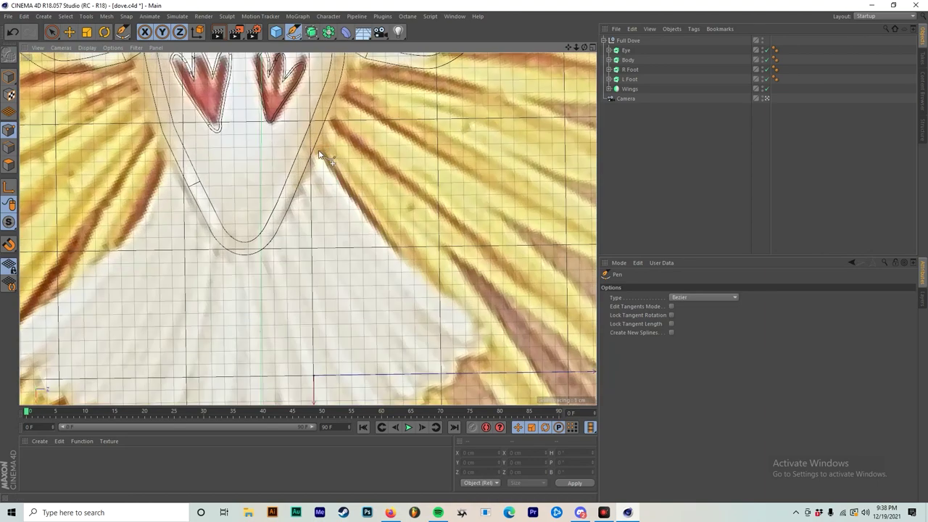
left_click(314, 161)
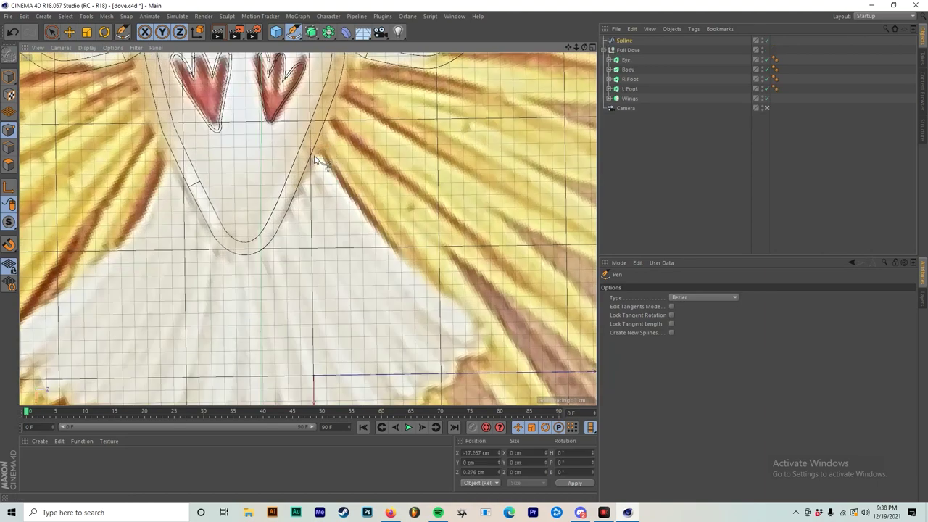
left_click(485, 341)
scroll(471, 350, "up", 2)
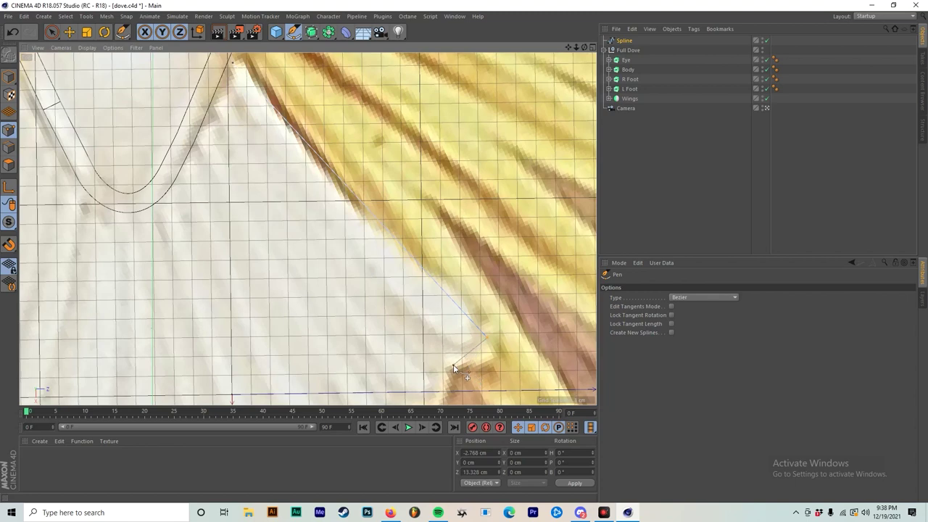
Round the tail's outer right tip, shorten the point's tangent to fit, and trace into the first notch of the scalloped edge.
left_click_drag(453, 364, 419, 357)
middle_click_drag(457, 344, 441, 273, "alt")
scroll(411, 291, "up", 5)
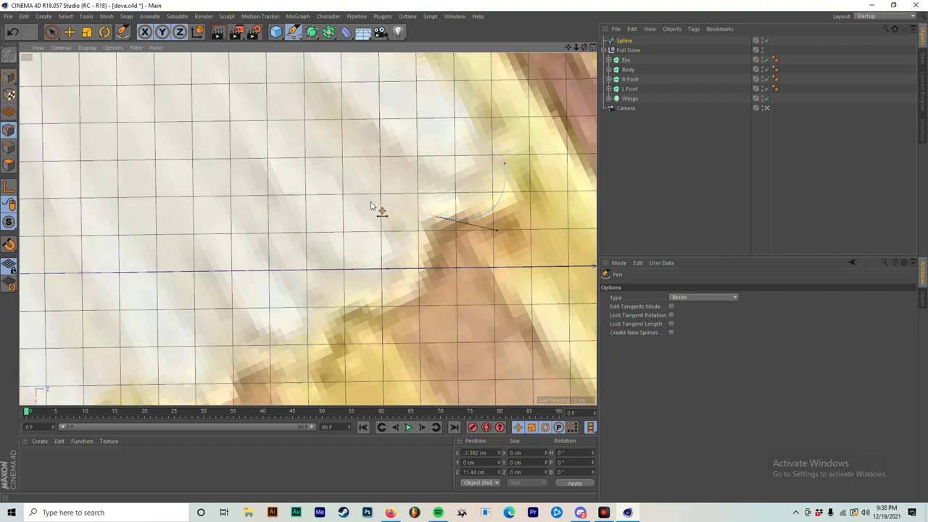
left_click_drag(373, 204, 419, 217)
left_click(422, 242)
left_click_drag(360, 302, 330, 334)
middle_click_drag(363, 313, 459, 130, "alt")
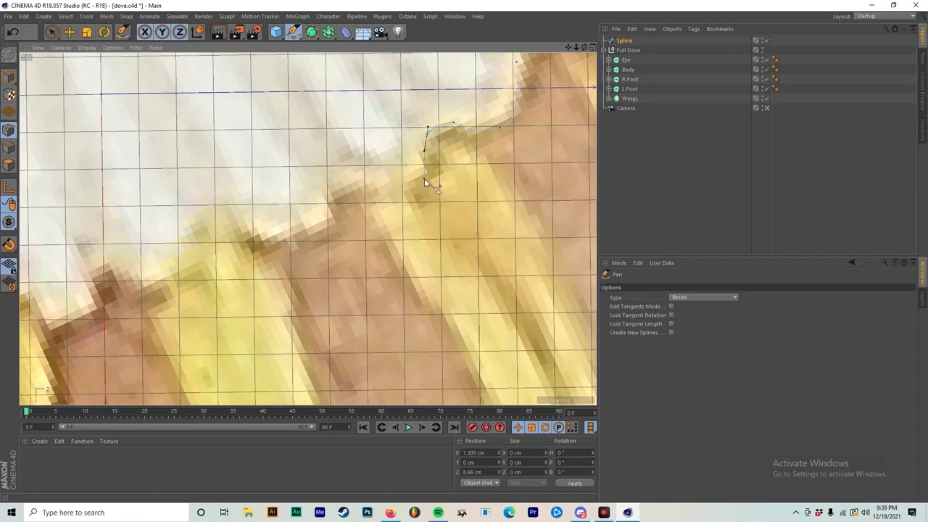
Trace the next two scallops inward along the tail's lower right edge with curved points.
left_click(427, 181)
left_click_drag(366, 191, 317, 181)
middle_click_drag(338, 201, 435, 203, "alt")
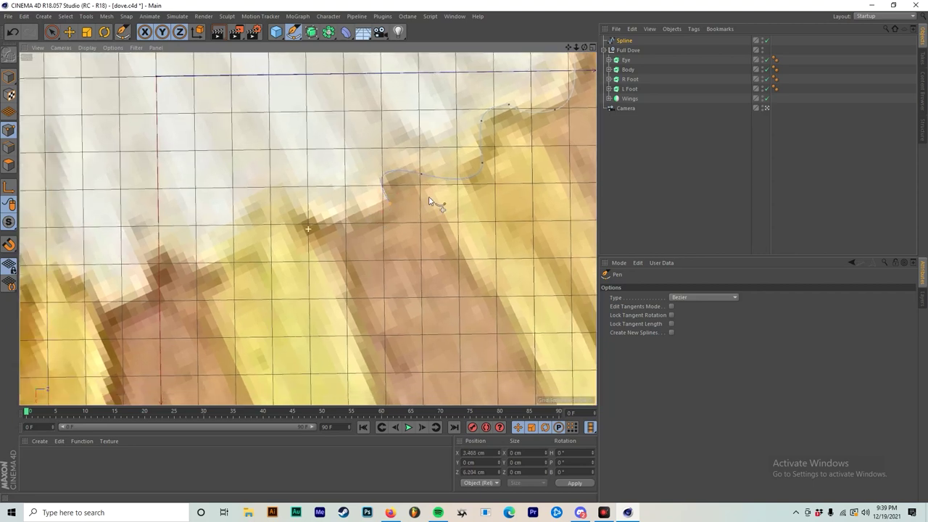
left_click_drag(324, 225, 268, 220)
middle_click_drag(269, 220, 384, 210, "alt")
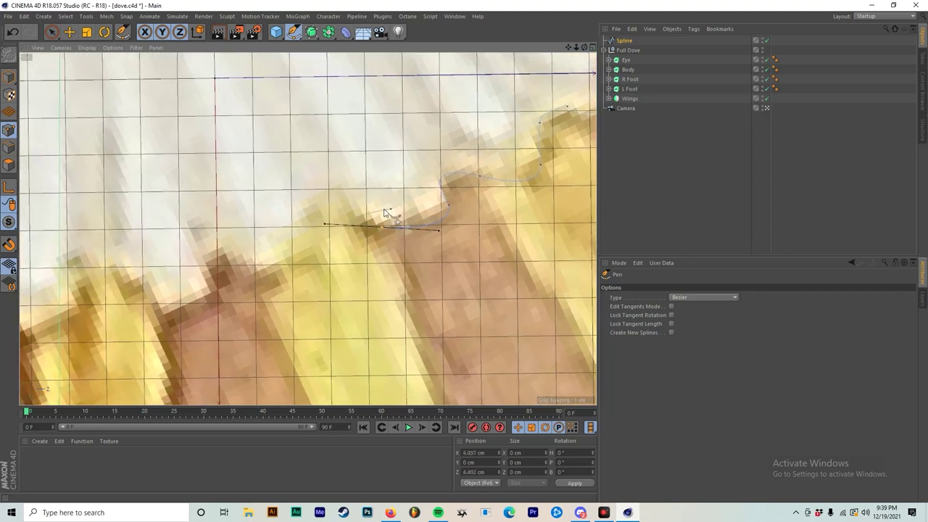
Undo the misshapen curve at the following notch and retrace that notch with a rounded arch.
left_click_drag(325, 224, 287, 246, "shift")
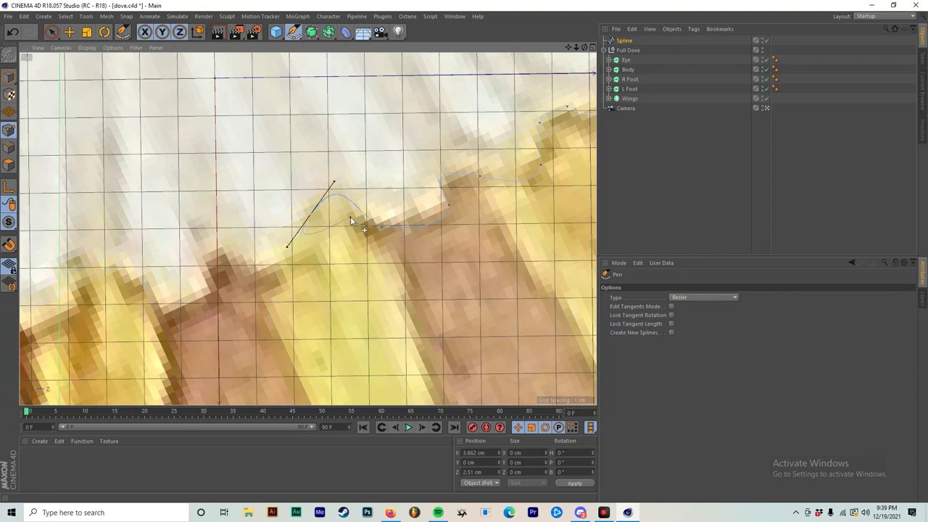
key("ctrl+z")
left_click(354, 188)
left_click_drag(312, 208, 305, 238)
scroll(348, 226, "down", 3)
scroll(323, 223, "up", 2)
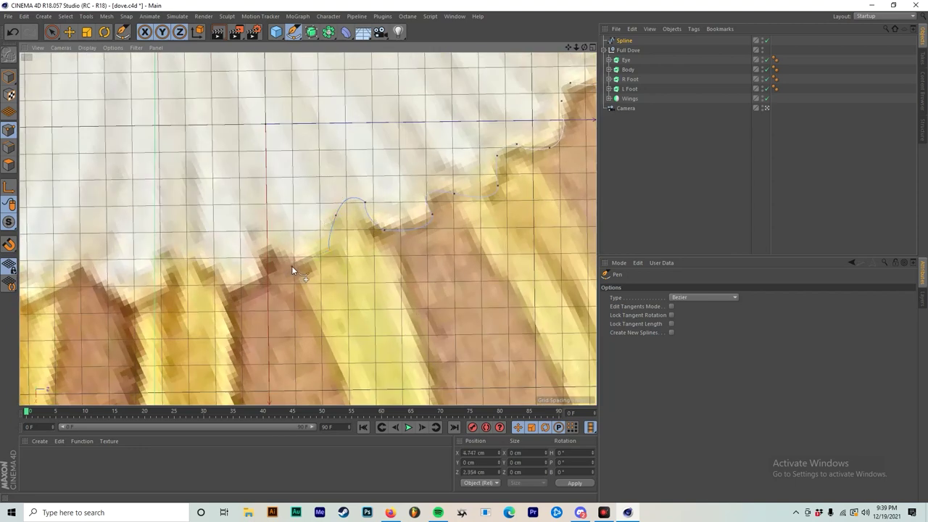
Trace the narrow notch and short scallop just right of the tail's centre, undoing the misplaced point along the way.
left_click(265, 230)
left_click_drag(263, 259, 270, 277)
left_click(267, 235)
scroll(258, 246, "up", 3)
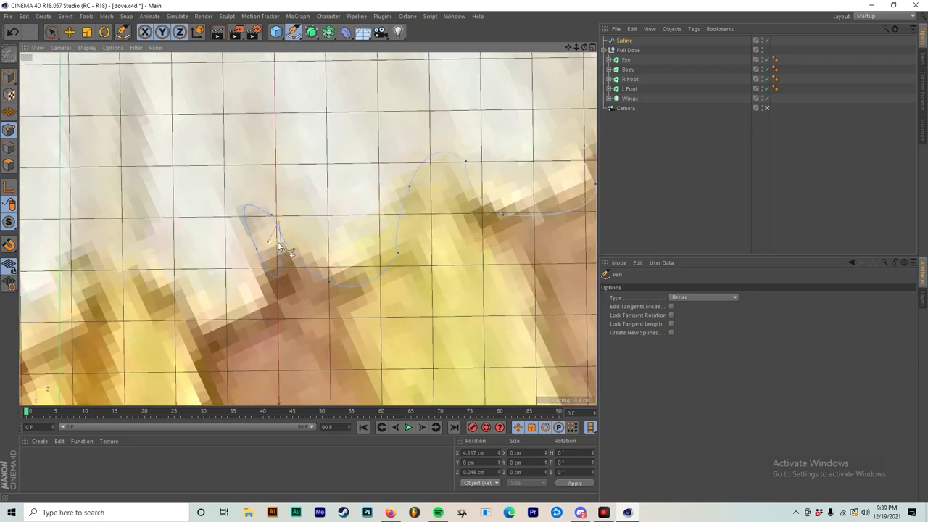
scroll(279, 246, "up", 1)
key("ctrl+z")
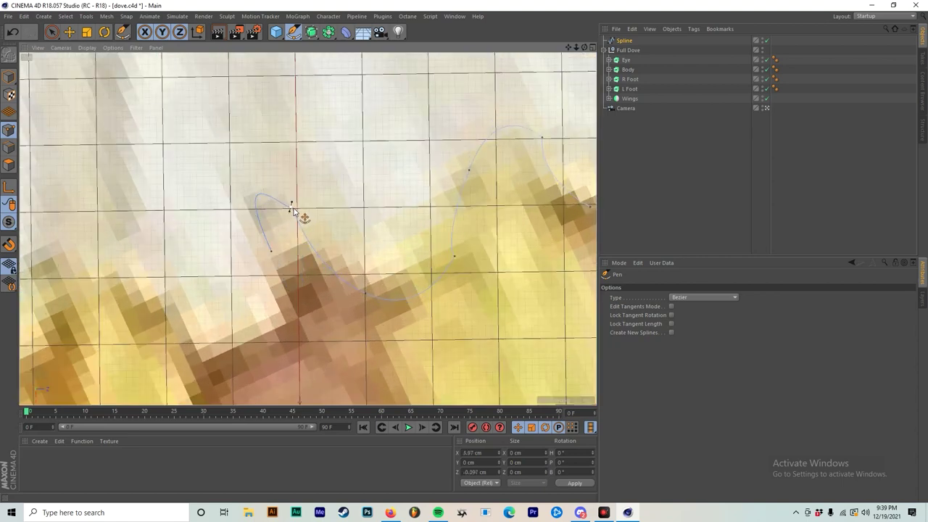
left_click_drag(293, 206, 286, 293)
scroll(269, 340, "down", 10)
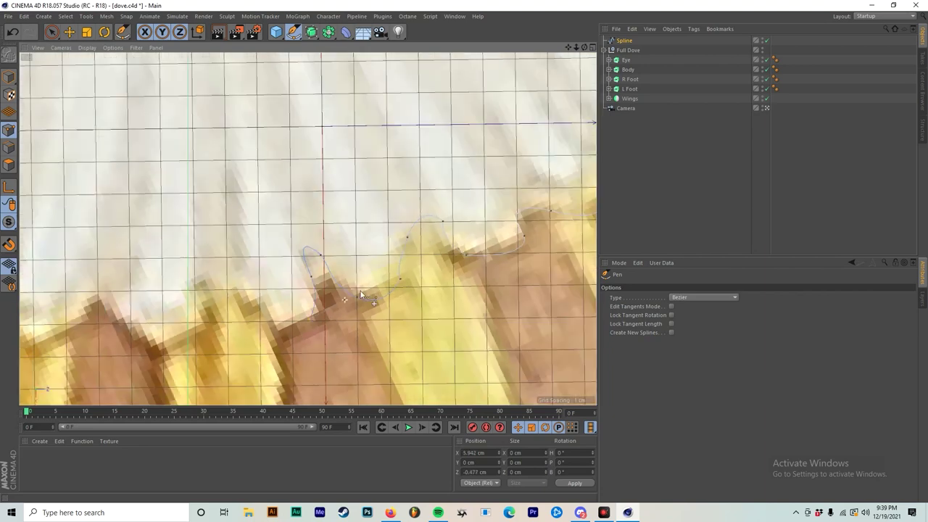
scroll(376, 296, "up", 6)
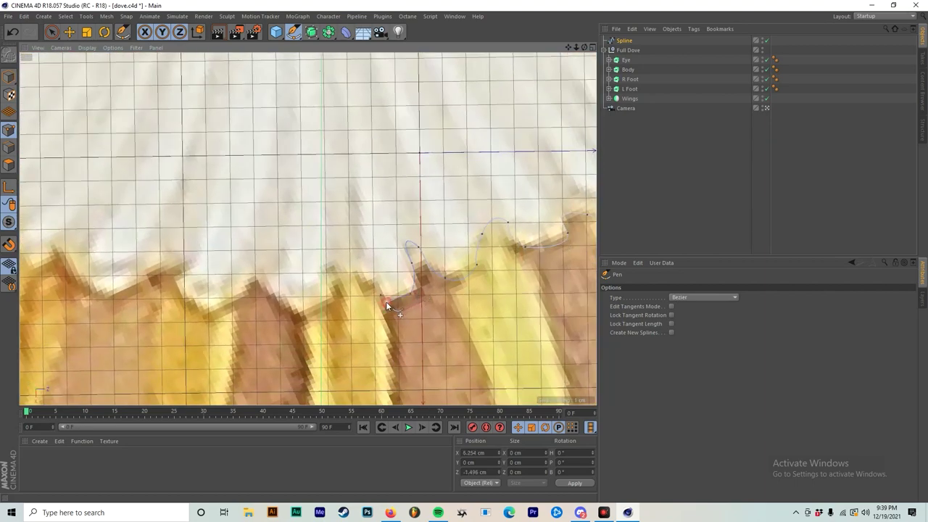
Carry the outline through the scallops at the middle of the tail's lower edge, curving it around each notch.
left_click(330, 258)
left_click_drag(295, 316, 257, 270)
middle_click_drag(257, 270, 320, 269, "alt")
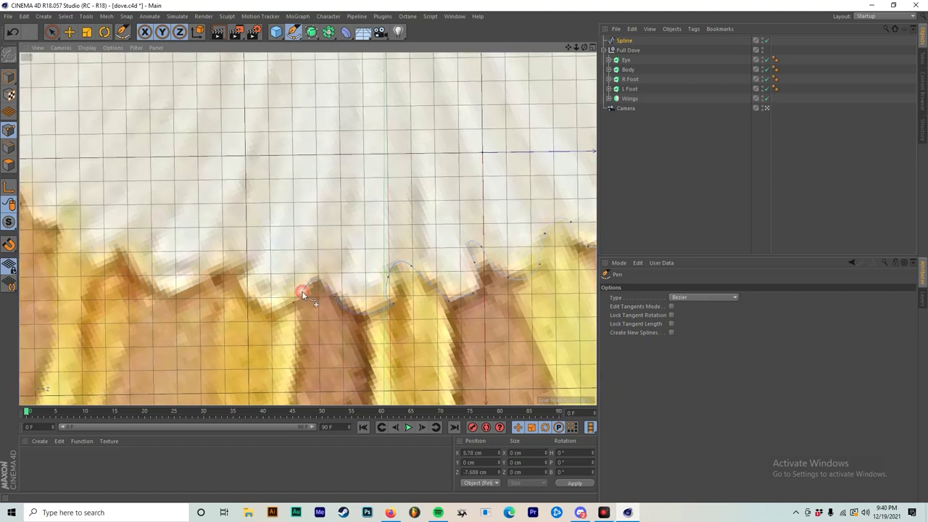
left_click(261, 311)
middle_click_drag(261, 311, 302, 308, "alt")
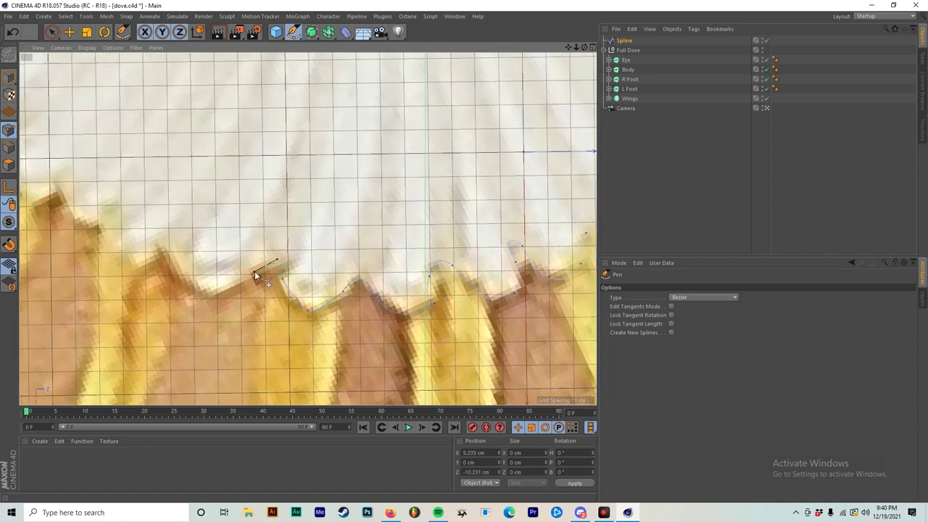
left_click_drag(245, 272, 250, 285)
middle_click_drag(276, 279, 416, 268, "alt")
key("ctrl+z")
Trace the notch and wide scallop just left of the tail's centre with curved points.
scroll(403, 264, "up", 3)
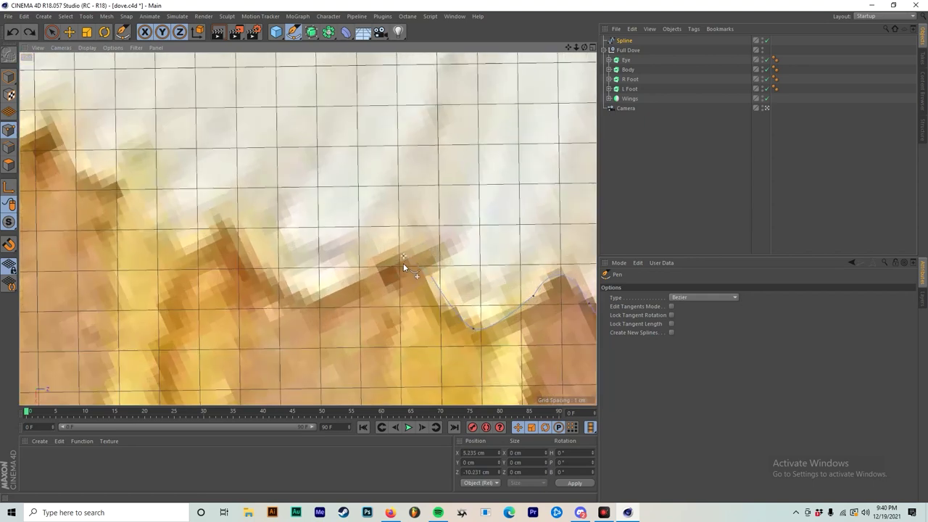
left_click_drag(380, 275, 354, 328)
left_click_drag(232, 246, 233, 232)
middle_click_drag(324, 243, 397, 239, "alt")
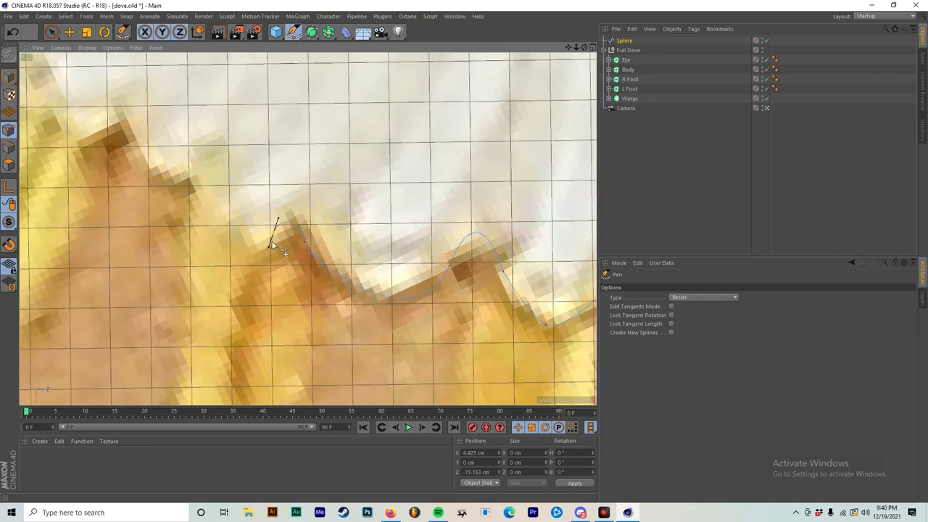
Extend the outline over the small stepped scallops of the tail's lower left edge, undoing the last misplaced point.
left_click(248, 266)
left_click_drag(217, 207, 151, 185)
middle_click_drag(216, 202, 337, 230, "alt")
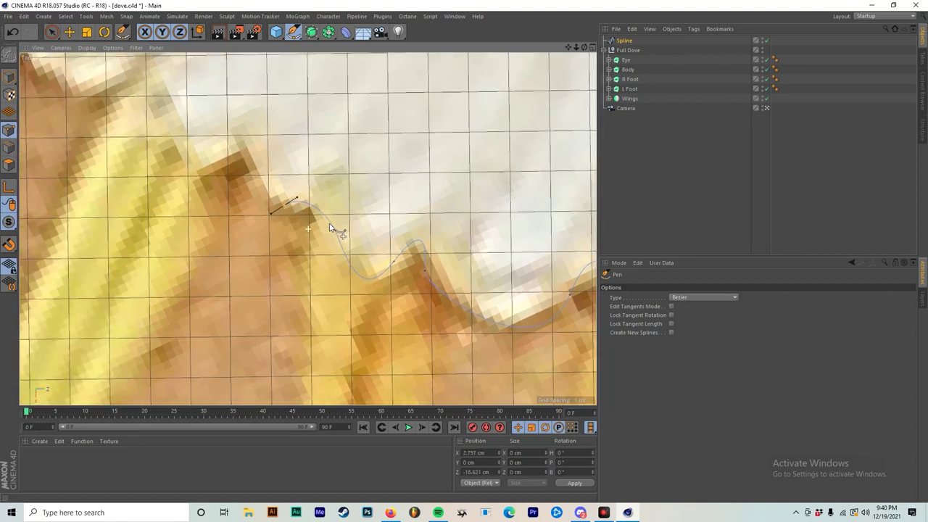
scroll(246, 152, "down", 2)
scroll(305, 194, "down", 4)
scroll(305, 192, "up", 8)
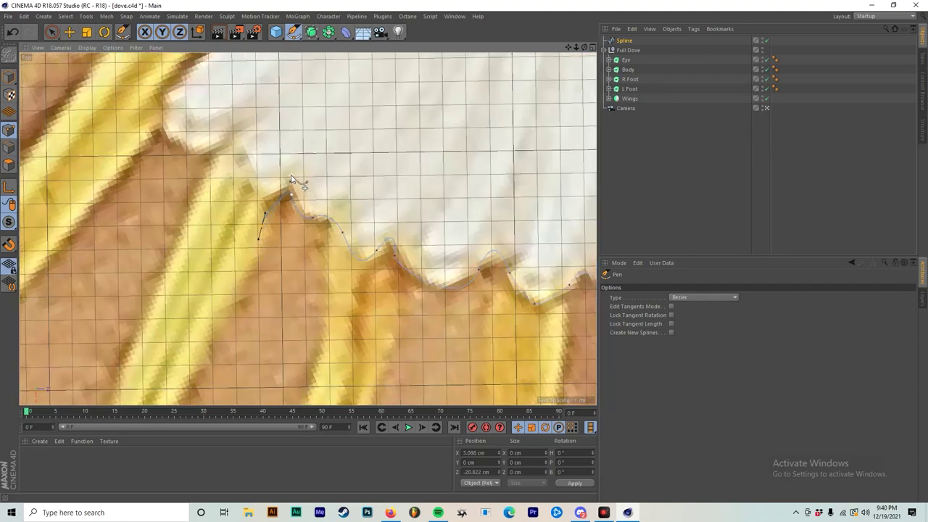
key("ctrl+z")
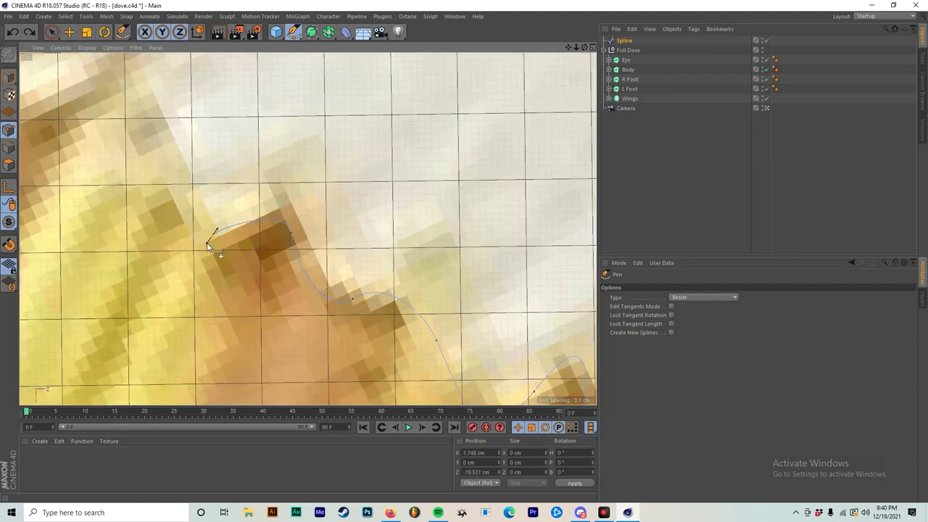
middle_click_drag(139, 193, 298, 227, "alt")
left_click_drag(324, 183, 331, 166)
left_click(326, 158)
scroll(382, 188, "down", 6)
key("ctrl+z")
scroll(377, 199, "up", 5)
key("ctrl+z")
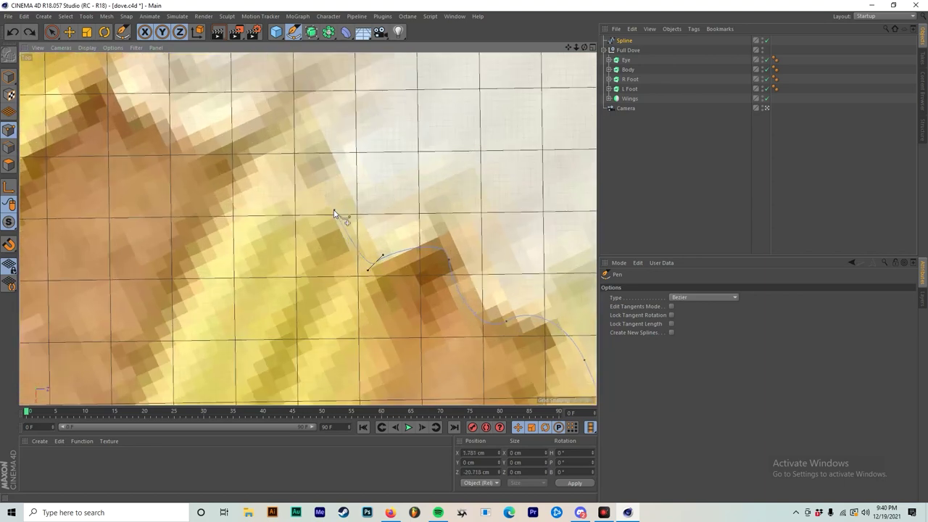
Continue the outline up to the notch before the outer left feather and adjust the preceding point's tangent to the artwork.
left_click_drag(303, 153, 305, 132)
left_click_drag(376, 267, 357, 253)
middle_click_drag(349, 170, 410, 315, "alt")
scroll(406, 308, "down", 3)
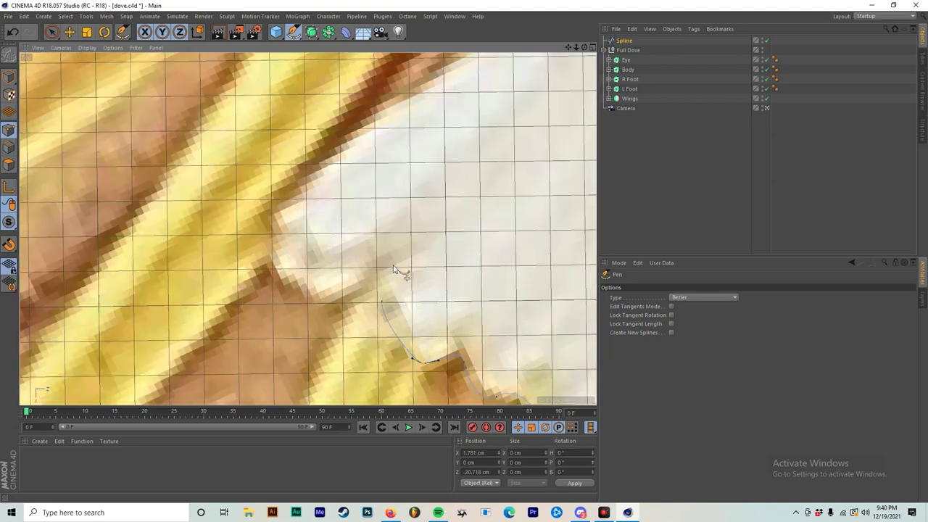
Undo the misplaced points and trace a smooth curve around the outer left feather of the tail.
key("ctrl+z")
left_click(329, 303)
key("ctrl+z")
scroll(312, 294, "up", 2)
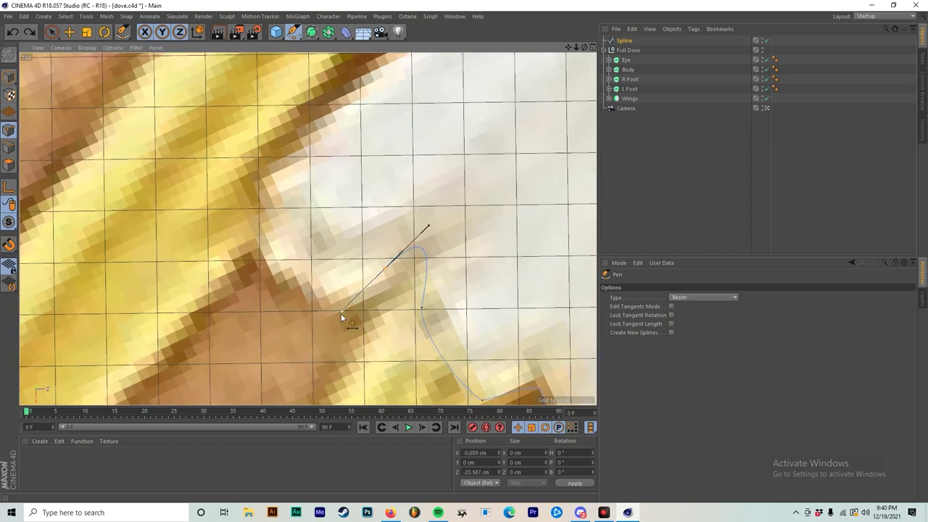
left_click_drag(289, 290, 258, 207)
scroll(259, 208, "down", 6)
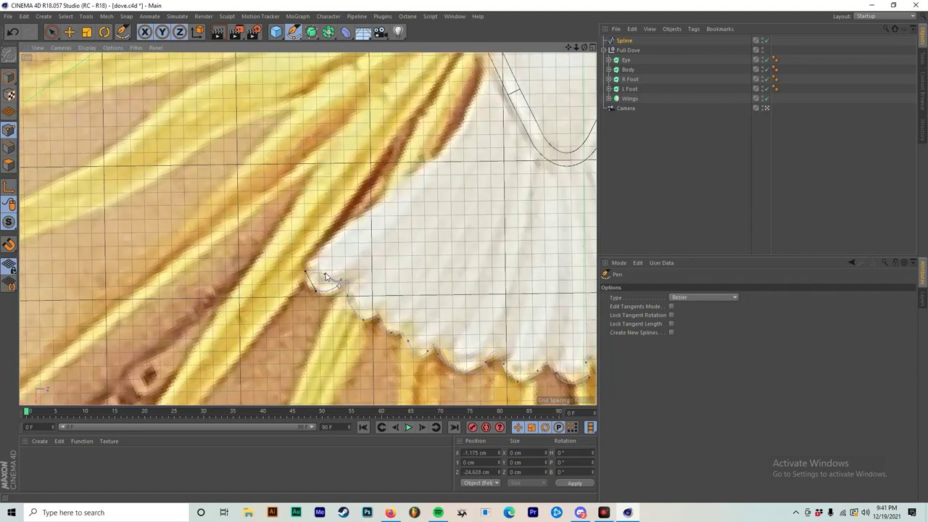
Trace the tail's left side from the outer tip up to the body, bending the mid-edge point's tangent to match the artwork.
scroll(312, 261, "up", 3)
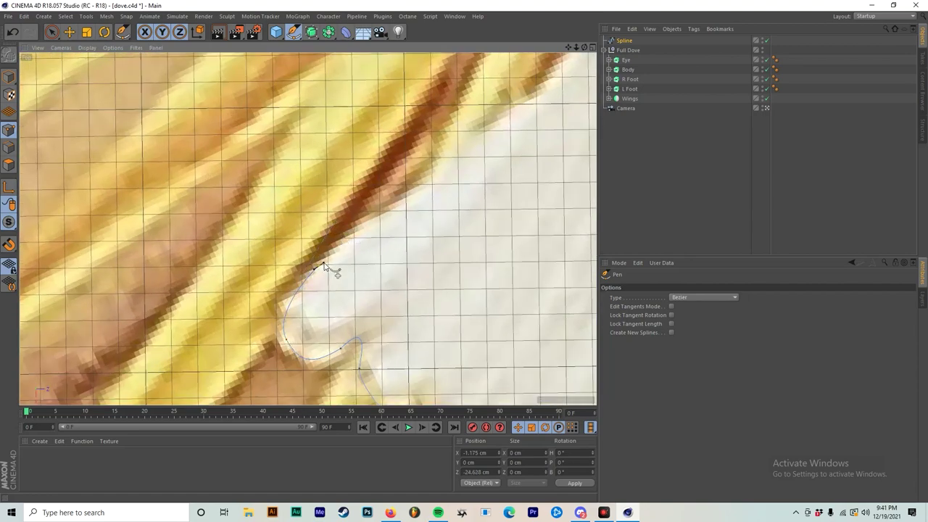
left_click(324, 267)
middle_click_drag(324, 266, 249, 327, "alt")
left_click_drag(367, 234, 379, 229)
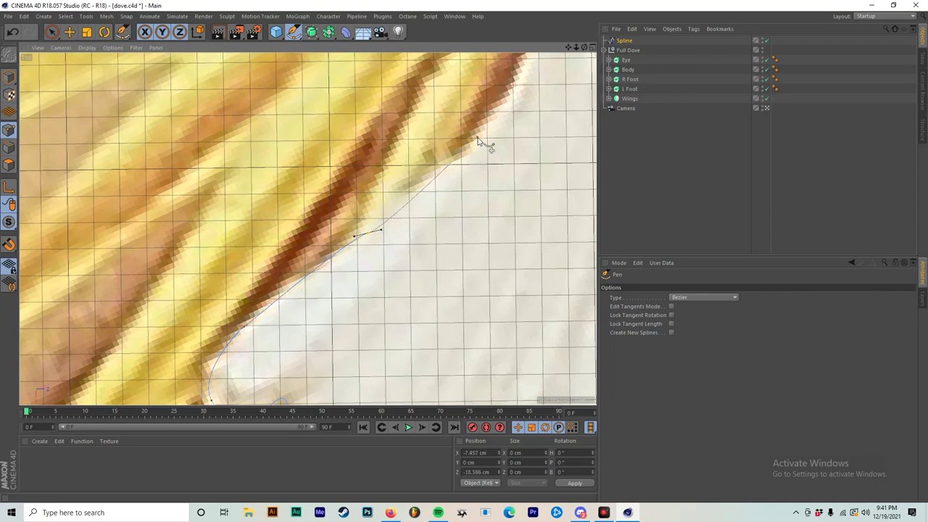
left_click(511, 90)
key("ctrl+z")
left_click_drag(383, 230, 387, 214, "shift")
middle_click_drag(496, 74, 422, 199, "alt")
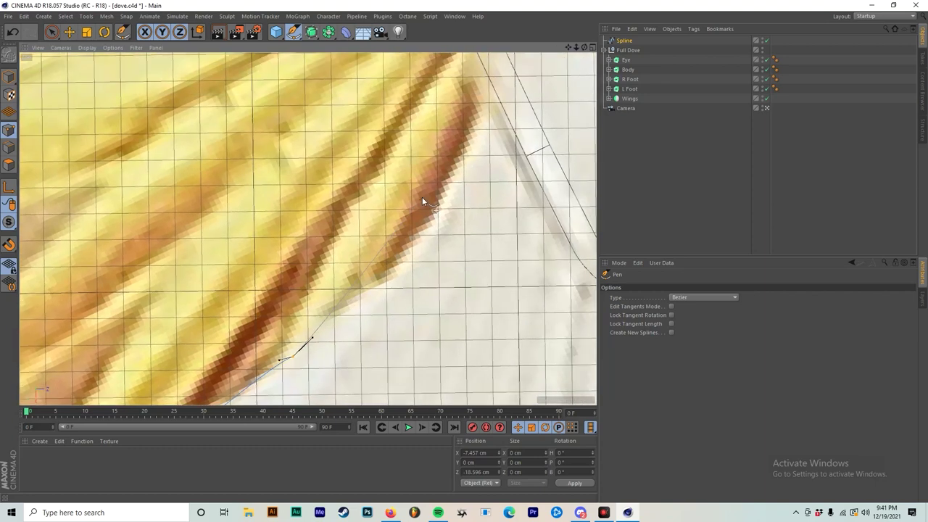
left_click_drag(451, 172, 488, 78)
middle_click_drag(488, 77, 353, 213)
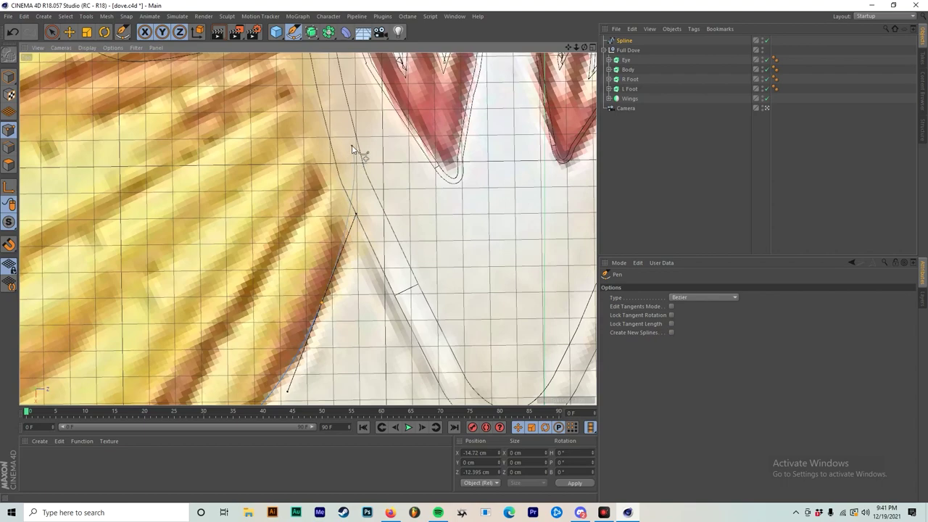
Close the tail spline by running it across the body beneath the feet to its starting point, and deselect it.
scroll(370, 138, "down", 3)
scroll(419, 203, "up", 4)
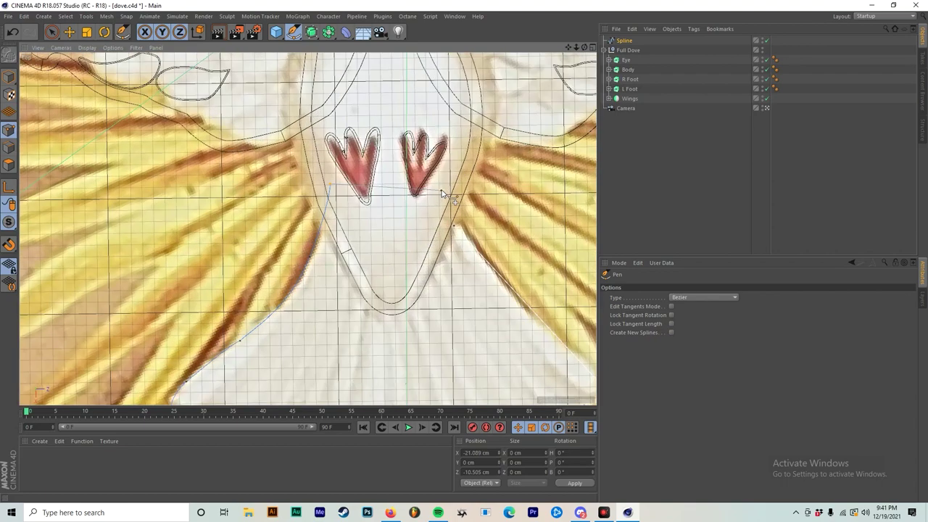
scroll(419, 203, "up", 2)
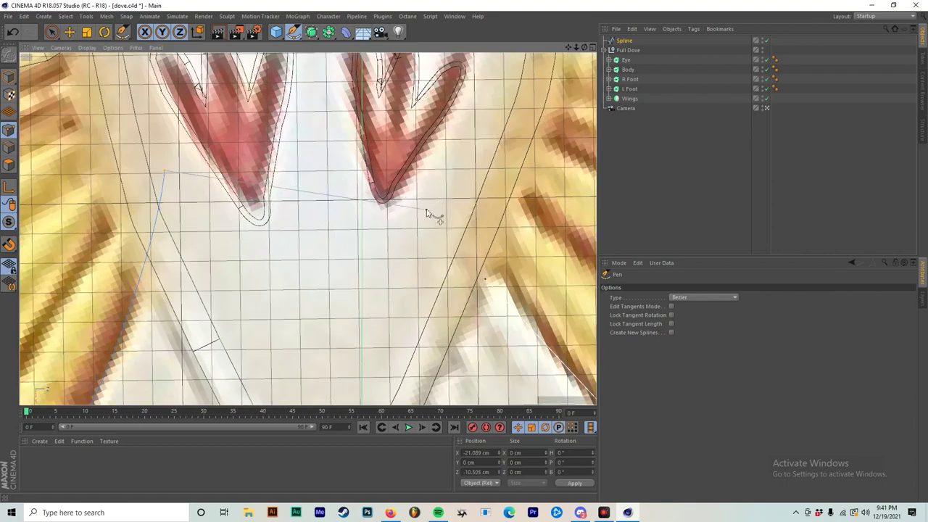
scroll(442, 211, "up", 2)
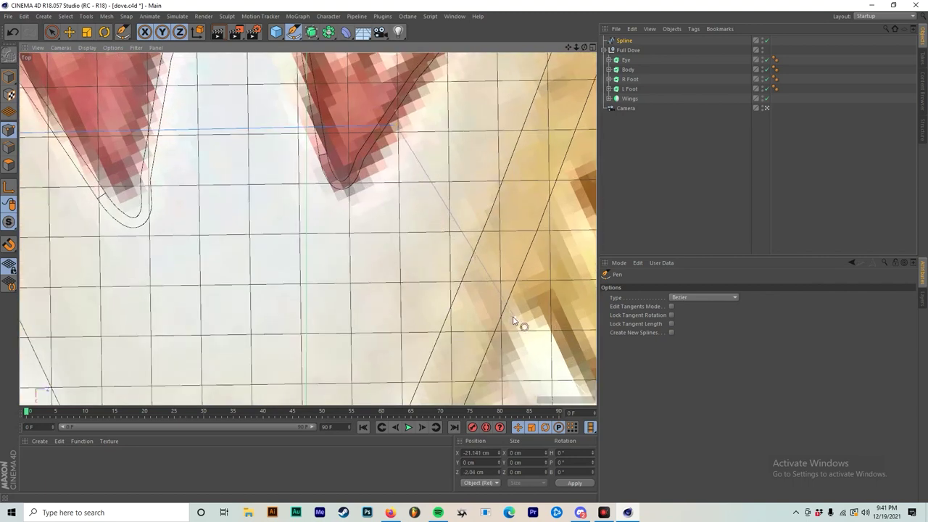
left_click(499, 297)
key("ctrl+z")
scroll(518, 321, "down", 10)
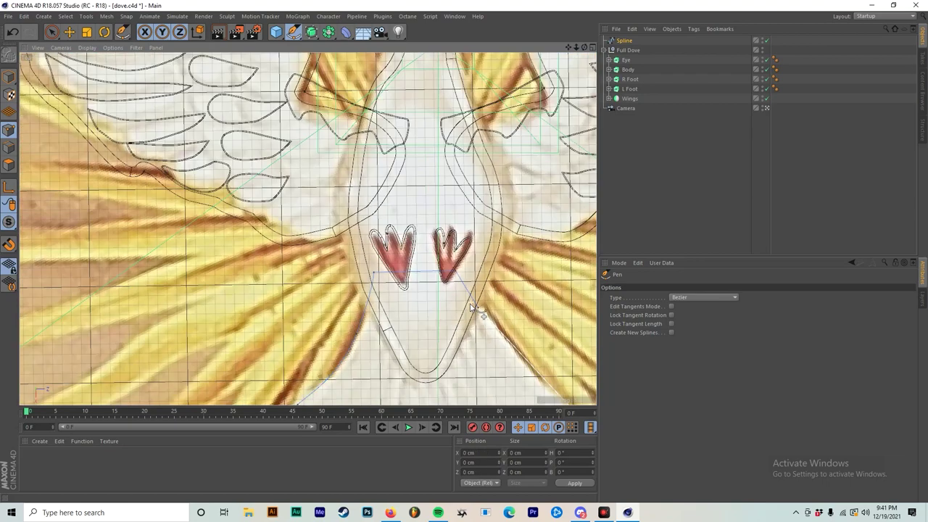
left_click(650, 205)
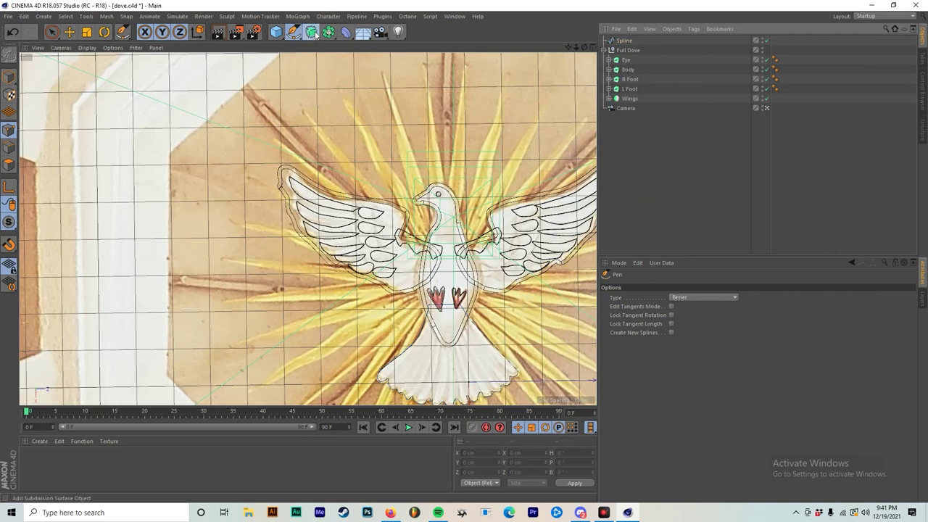
Put the tail spline inside a new Extrude object and set its movement to 3 cm in Y and 0 cm in Z.
left_click_drag(311, 31, 429, 47)
key("ctrl+z")
left_click(621, 41)
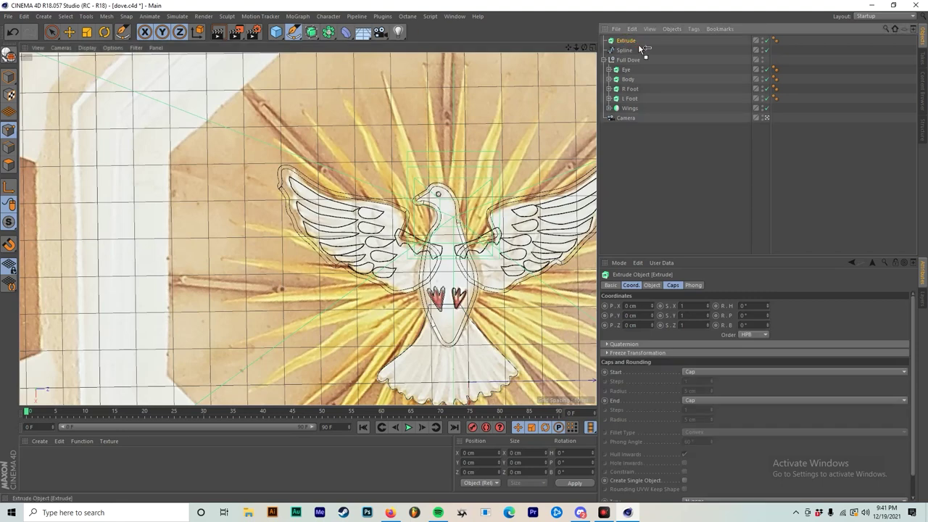
left_click_drag(641, 49, 630, 38)
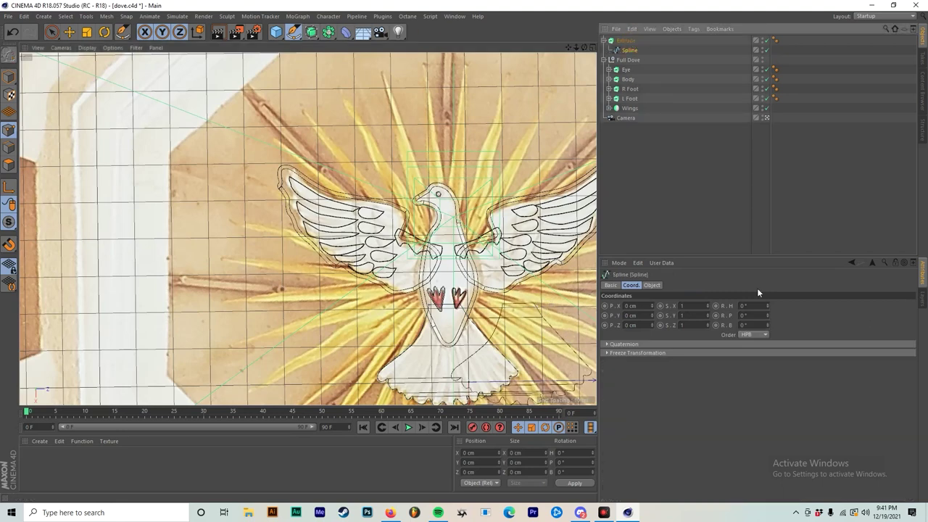
left_click(626, 41)
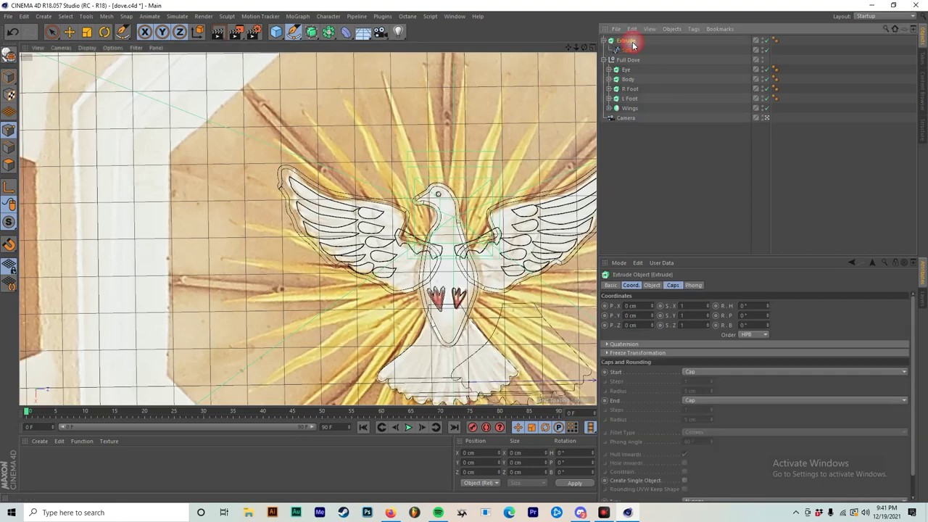
left_click(651, 286)
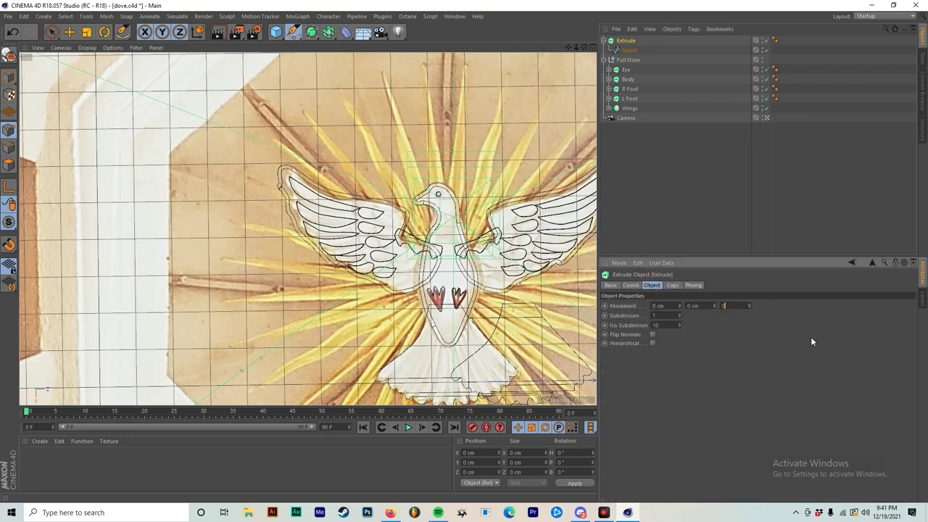
key("Return")
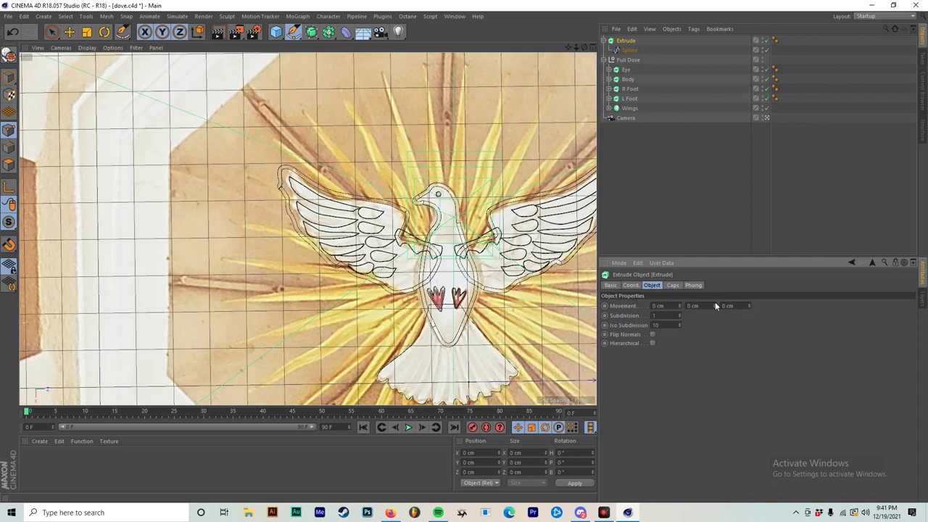
Examine the extruded tail in the perspective view from above and edge-on to compare its thickness with the body and wings.
middle_click(365, 218)
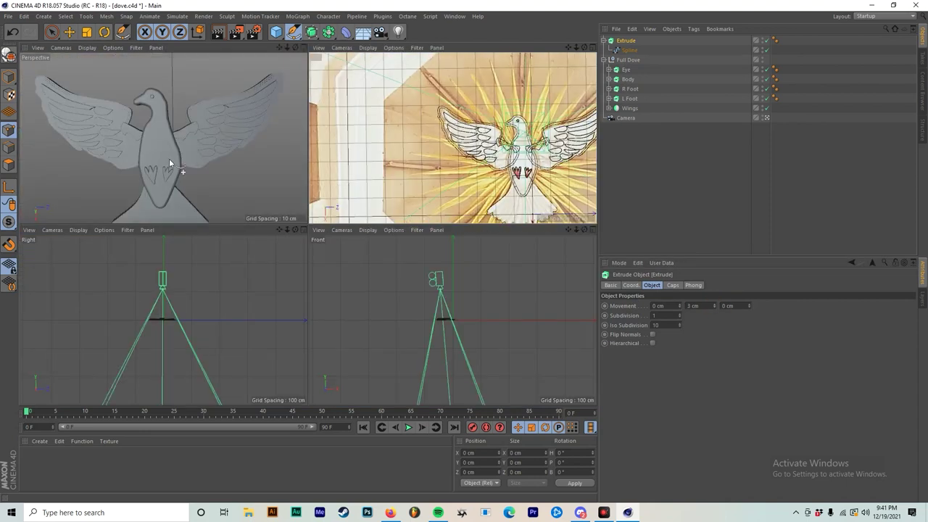
middle_click_drag(169, 163, 246, 75, "alt")
right_click_drag(175, 203, 268, 133, "alt")
middle_click_drag(267, 133, 163, 186, "alt")
left_click_drag(187, 145, 205, 151, "alt")
left_click_drag(288, 221, 237, 109, "alt")
left_click_drag(219, 165, 226, 123, "alt")
scroll(224, 124, "up", 2)
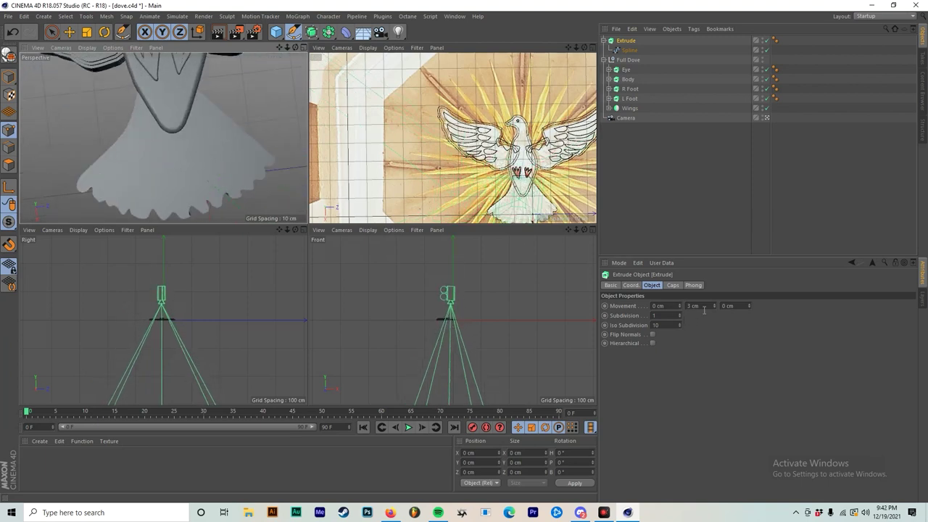
left_click_drag(233, 157, 234, 56, "alt")
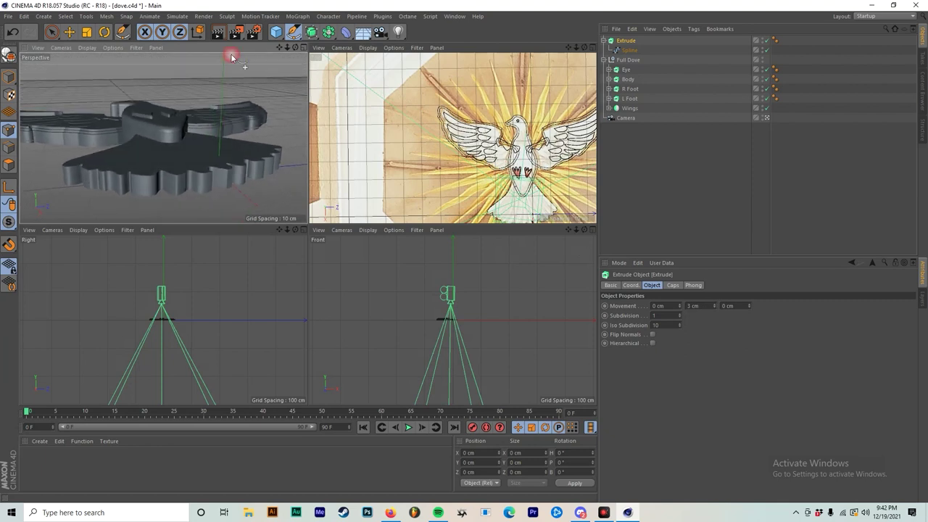
Give the tail extrusion a Fillet Cap at its end with a radius of 0.5 cm.
left_click(672, 287)
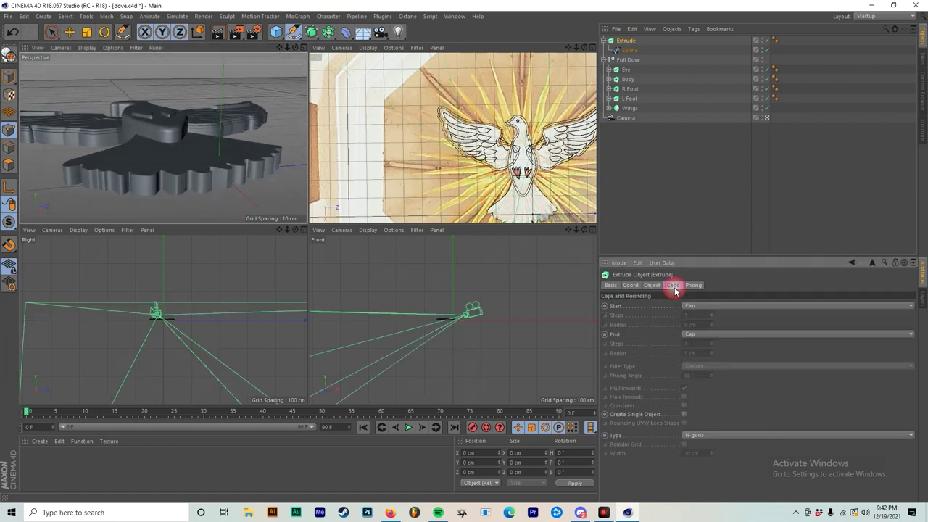
left_click(695, 334)
left_click(703, 374)
left_click(694, 353)
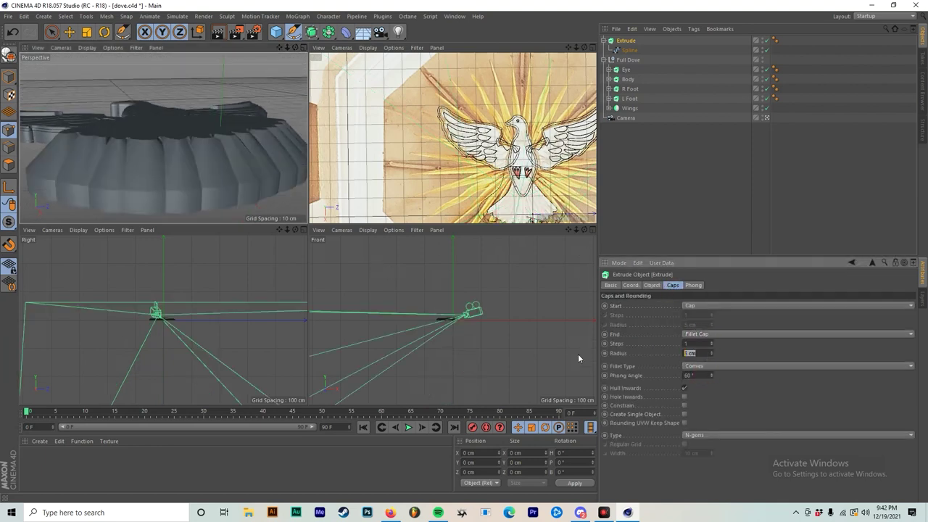
type(".5")
key("Return")
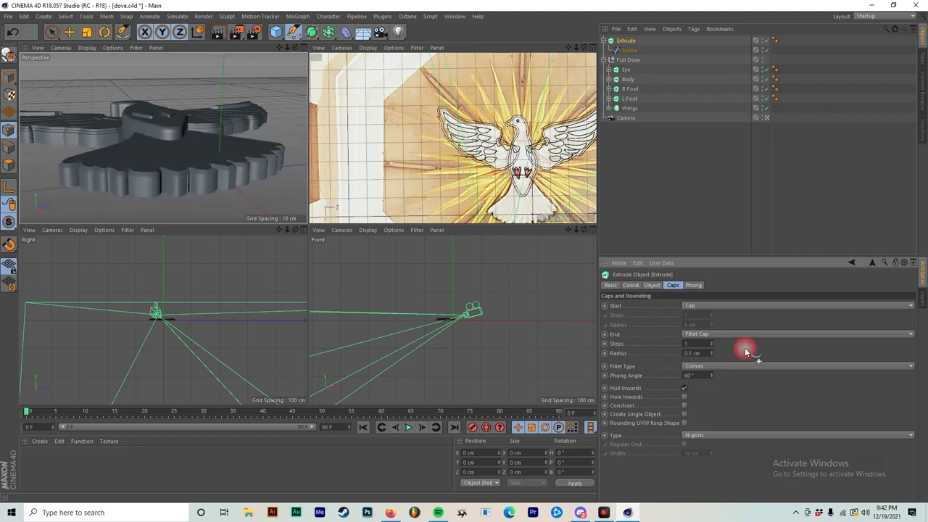
Increase the tail's end fillet to 11 steps to smooth its scalloped edge.
left_click_drag(167, 142, 126, 205, "alt")
right_click_drag(126, 205, 226, 163, "alt")
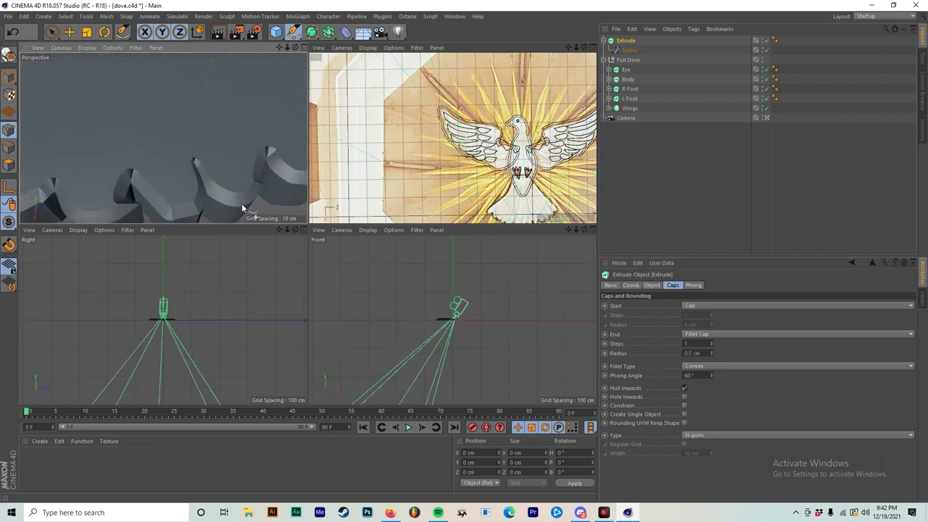
left_click(711, 342)
left_click(710, 342)
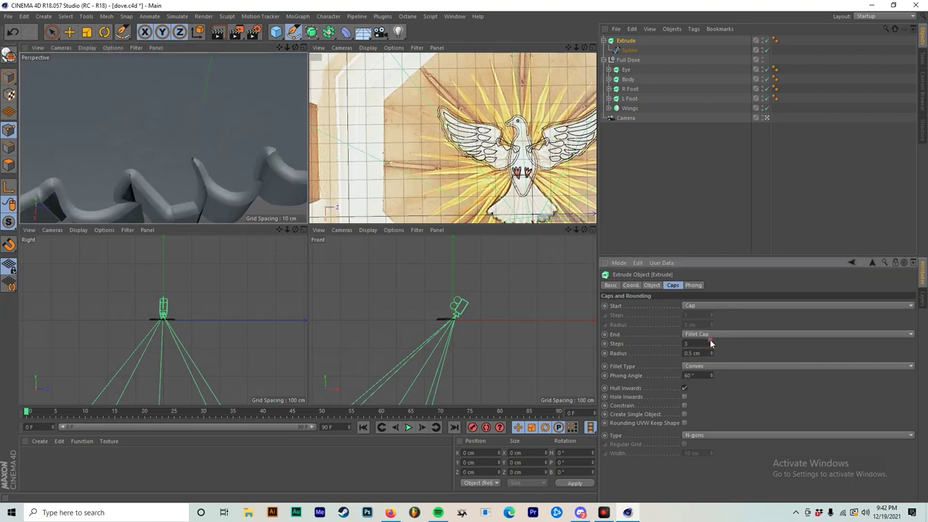
left_click(711, 341)
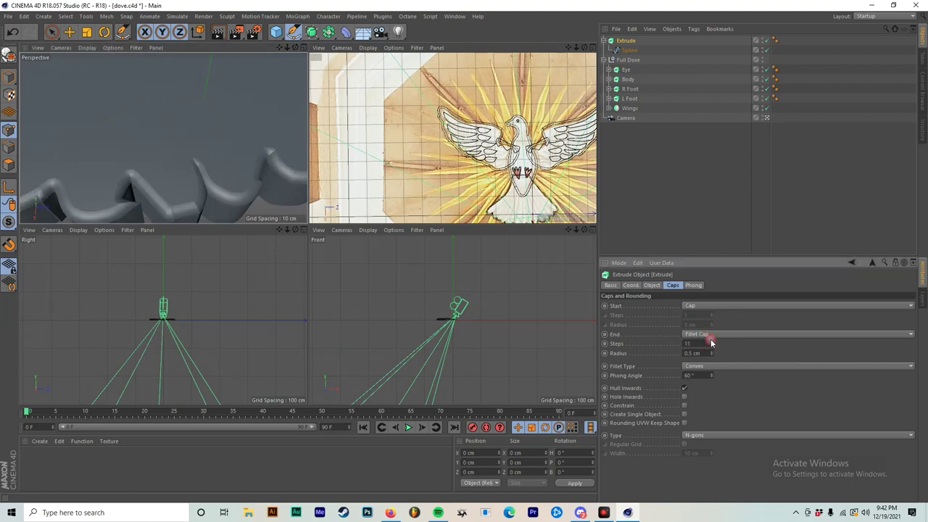
Examine the rounded tail beneath the dove's body in perspective and against the reference artwork from above.
right_click_drag(276, 159, 200, 150, "alt")
left_click_drag(200, 150, 210, 190, "alt")
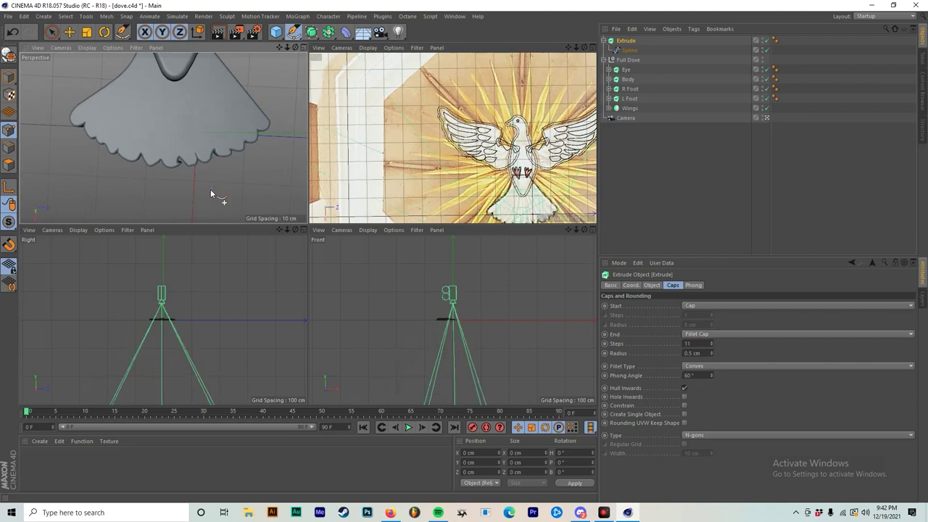
middle_click(211, 189)
scroll(292, 162, "down", 4)
middle_click_drag(349, 149, 292, 260, "alt")
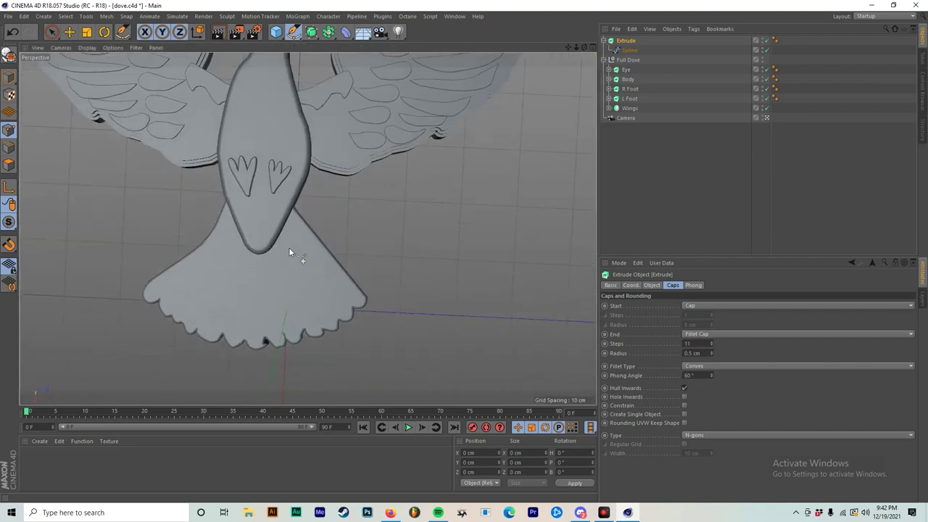
middle_click(303, 247)
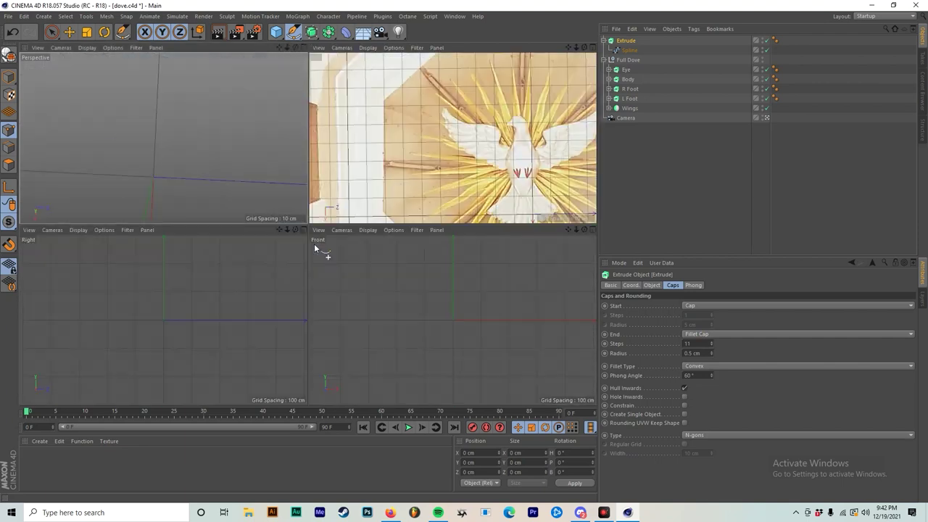
middle_click(449, 176)
scroll(440, 281, "up", 6)
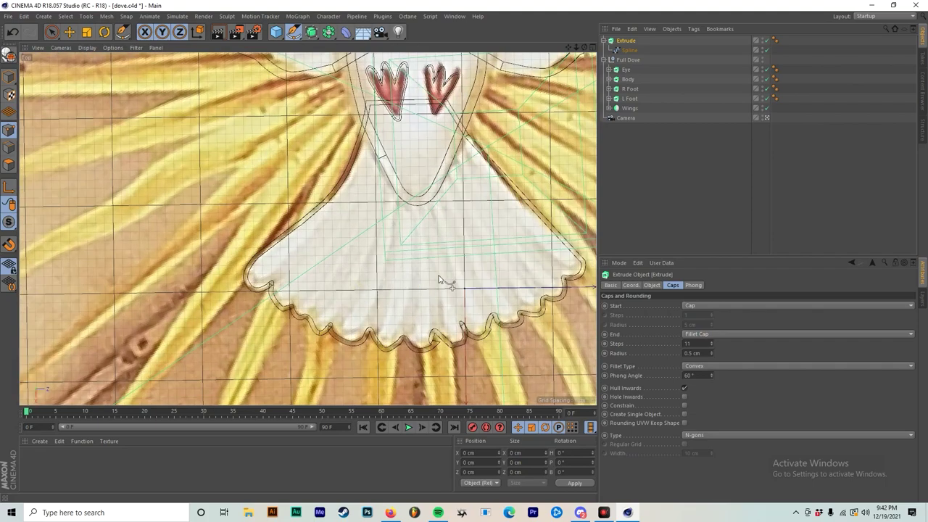
Deselect the tail extrusion and save the project.
left_click(638, 148)
middle_click_drag(362, 181, 282, 355, "alt")
scroll(282, 355, "down", 3)
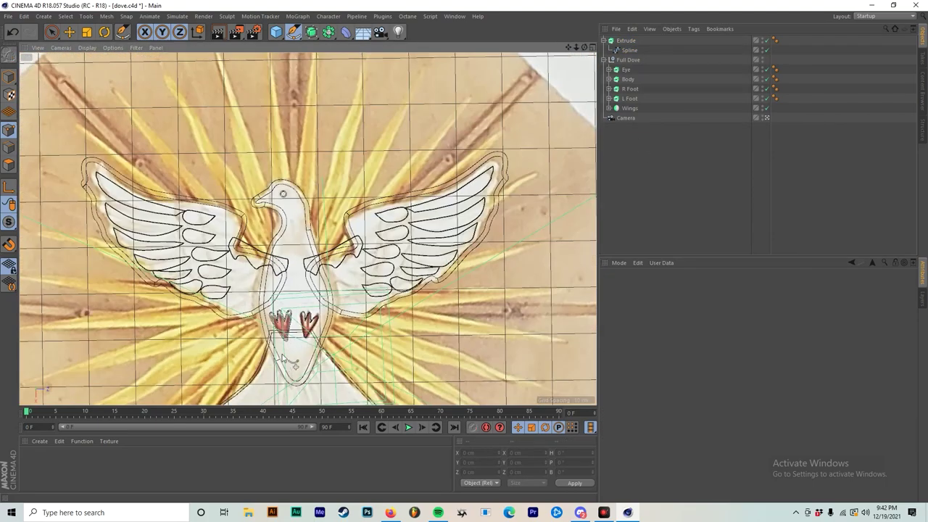
scroll(282, 356, "up", 6)
key("ctrl+s")
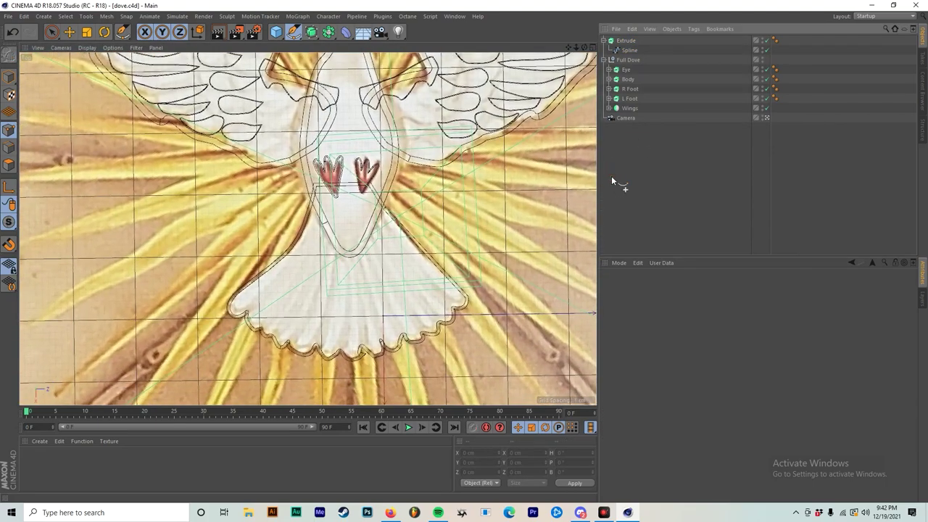
Trace the outermost left tail feather as a closed pen spline from the body to the outer tip and back, and deselect it.
left_click(292, 31)
left_click(326, 46)
scroll(333, 251, "up", 3)
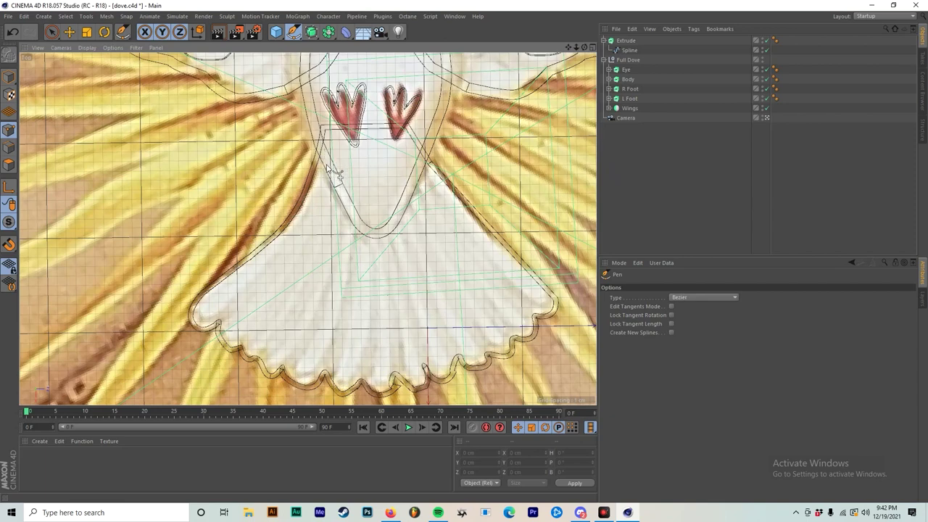
left_click(324, 161)
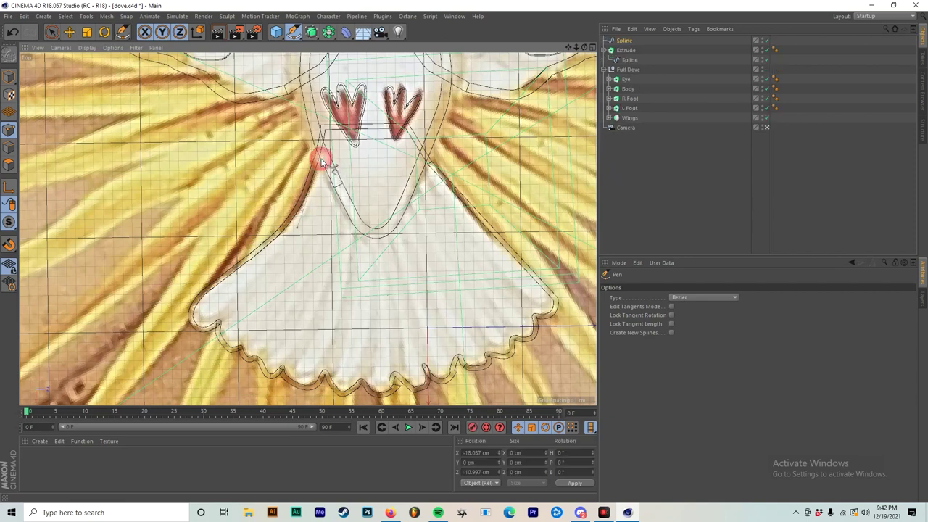
left_click(217, 306)
left_click(187, 323)
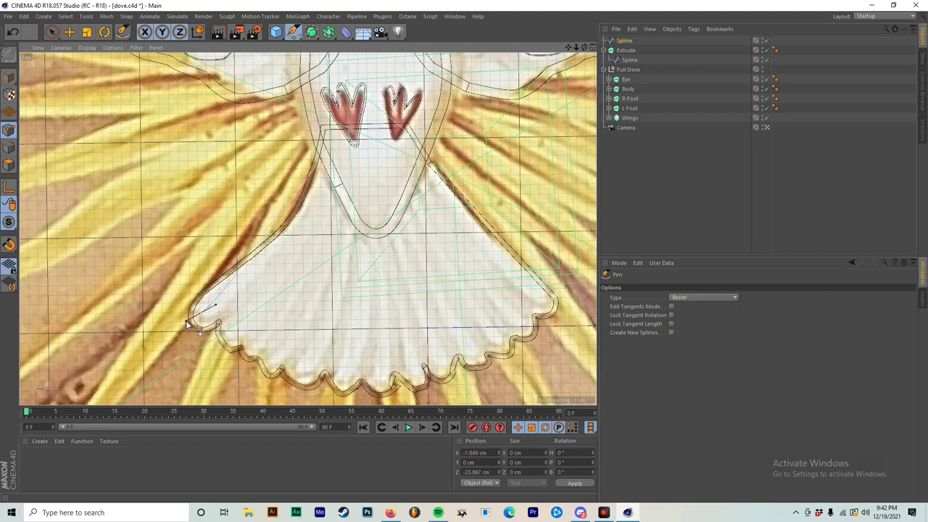
left_click(221, 316)
left_click_drag(321, 214, 335, 181)
key("ctrl+z")
left_click(321, 161)
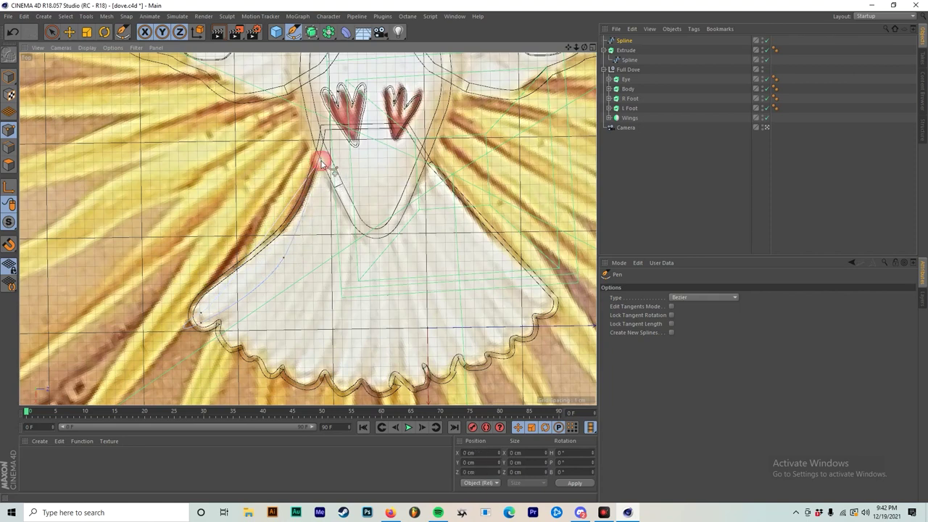
left_click(655, 149)
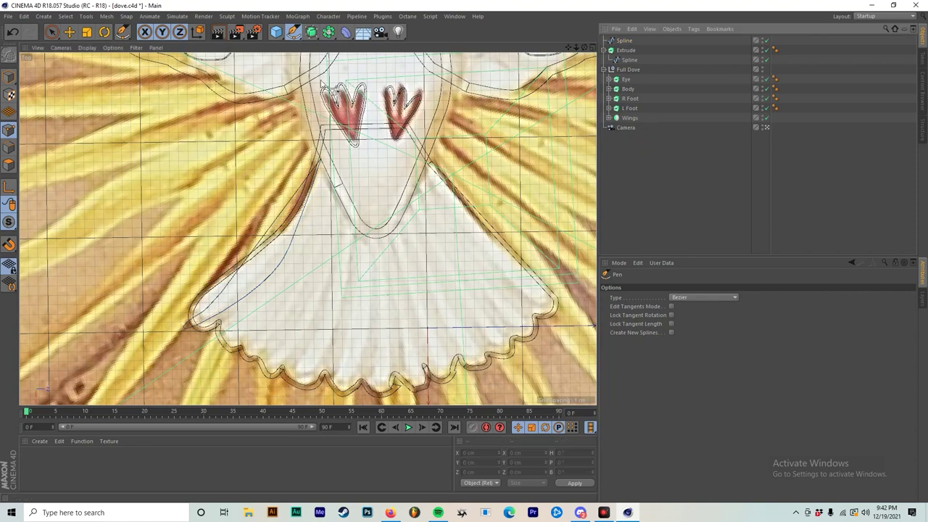
Trace a second closed feather spline alongside the outermost left one, from the body to the tail's edge and back, and deselect it.
left_click(317, 166)
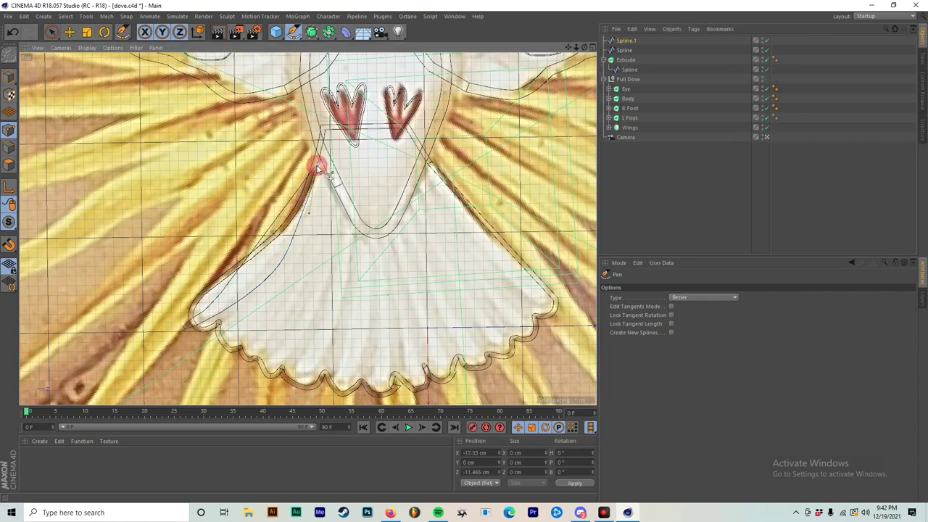
left_click_drag(254, 281, 233, 294)
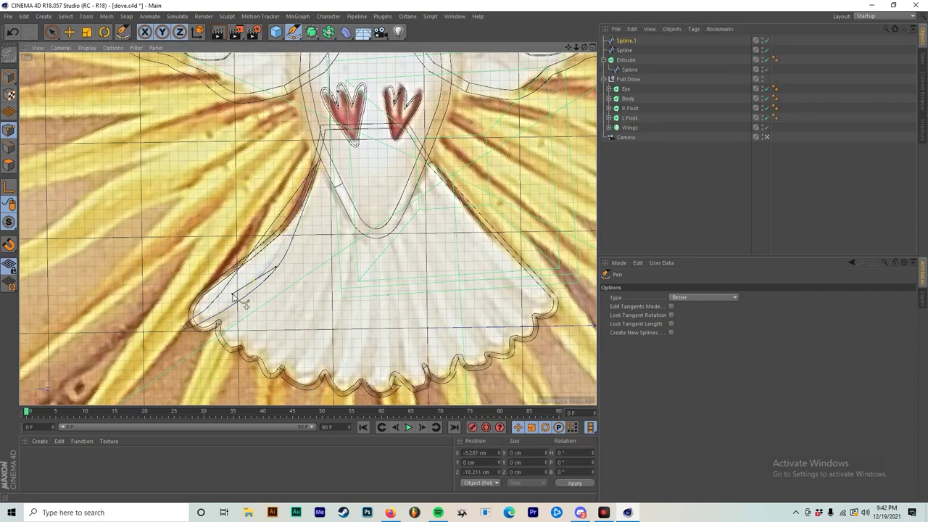
left_click_drag(203, 334, 222, 325)
left_click(292, 239)
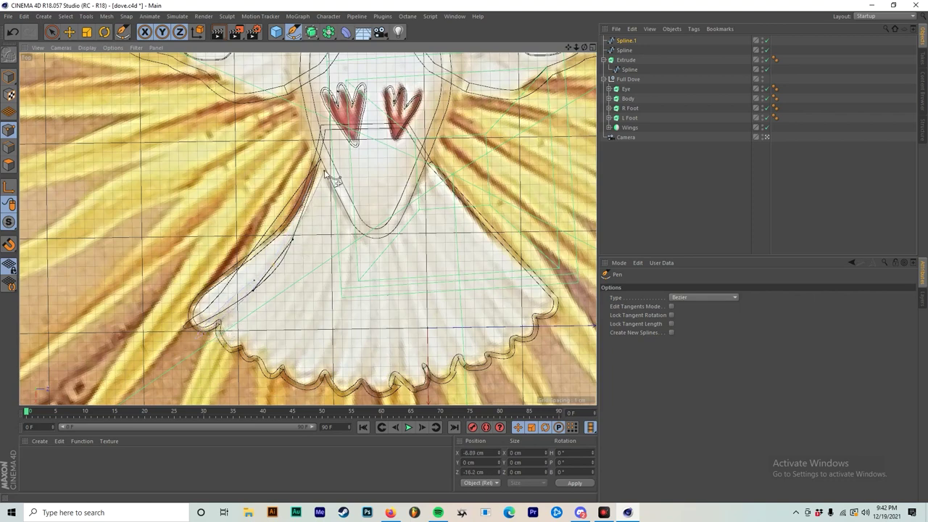
left_click(312, 195)
left_click(318, 165)
key("ctrl+z")
left_click(625, 150)
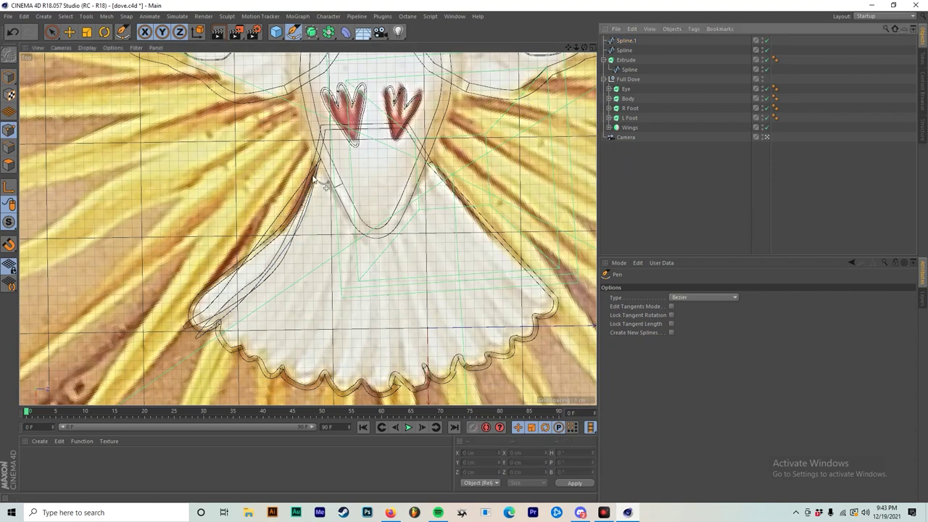
Trace a third closed feather spline inward of the second, curving down to the tail's scalloped edge and back to the body.
left_click(314, 204)
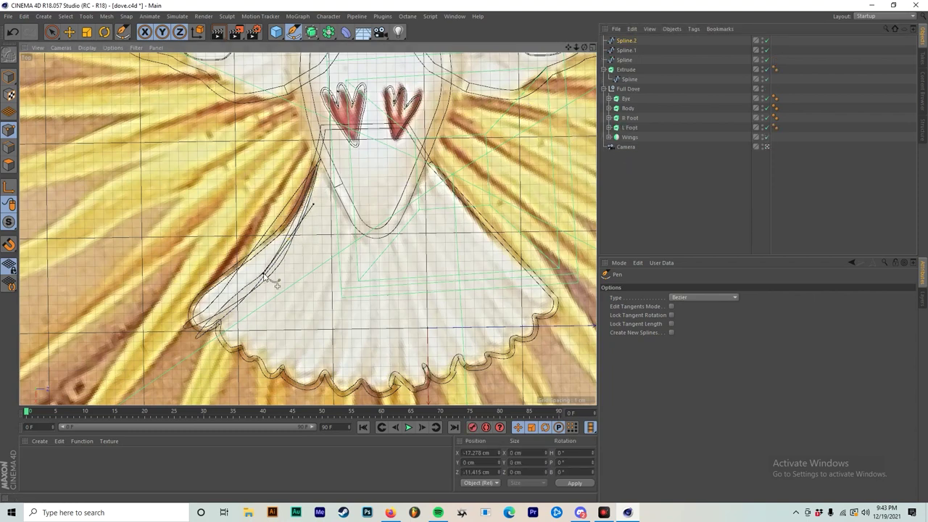
left_click_drag(205, 342, 242, 311)
left_click_drag(290, 246, 312, 204)
left_click(319, 168)
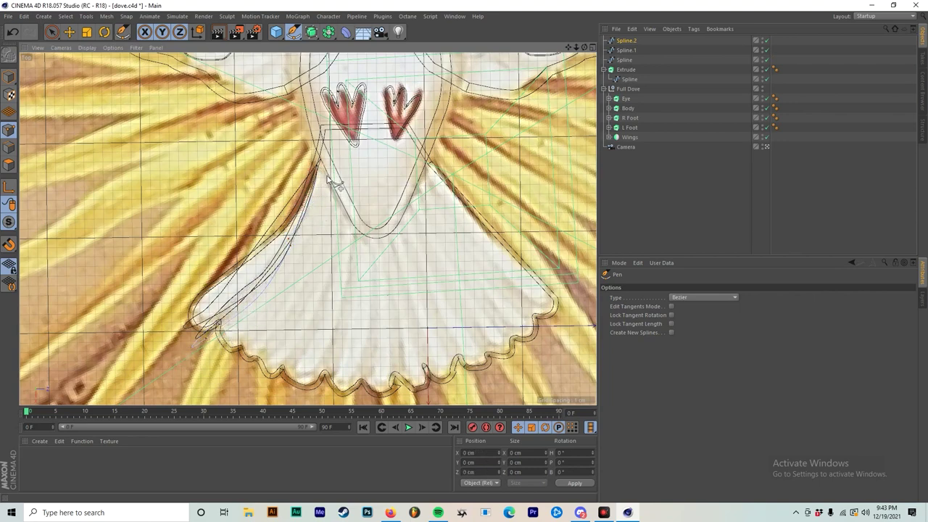
Start a fourth feather spline at the body, curving it down to the tail's edge and partway back up.
left_click_drag(325, 177, 322, 193)
left_click_drag(307, 254, 265, 297)
key("ctrl+z")
left_click_drag(213, 350, 264, 315)
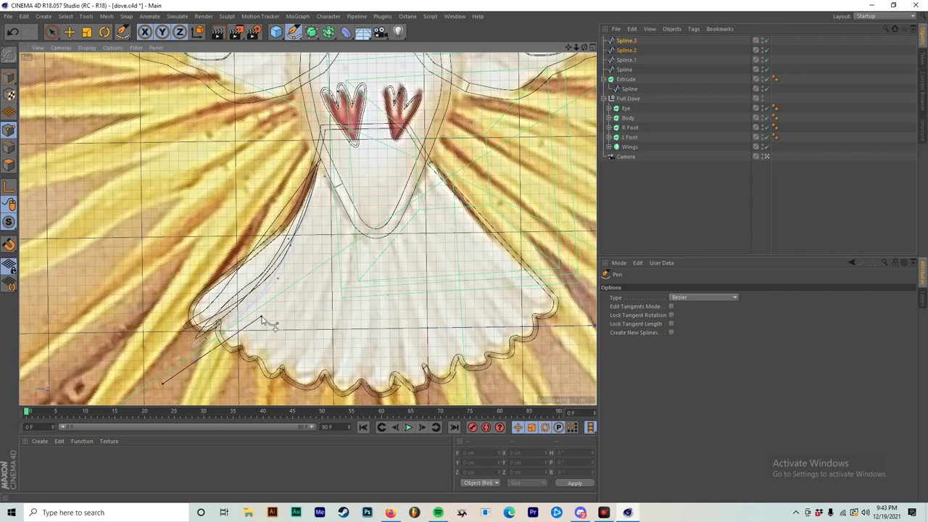
left_click_drag(291, 281, 299, 265)
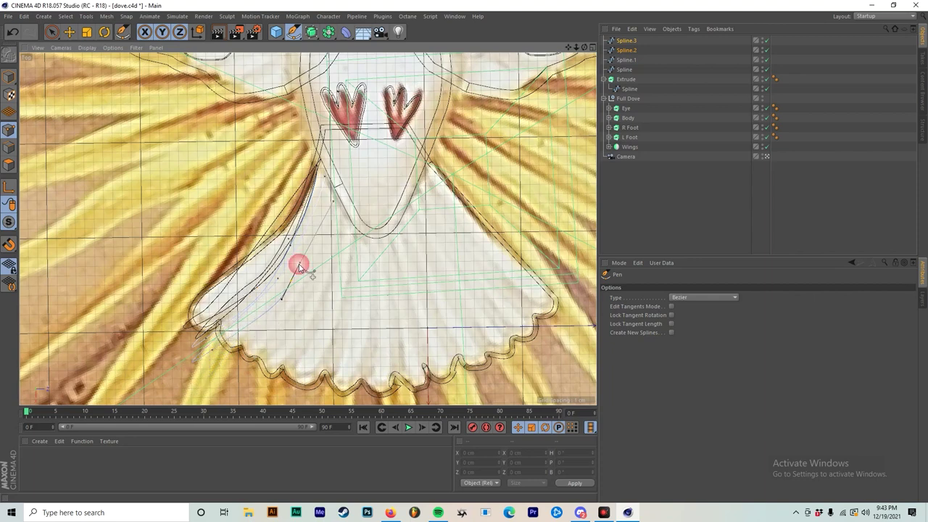
Try to carry the fourth feather spline back up to the body with a reshaped return curve.
left_click(324, 176)
key("ctrl+z")
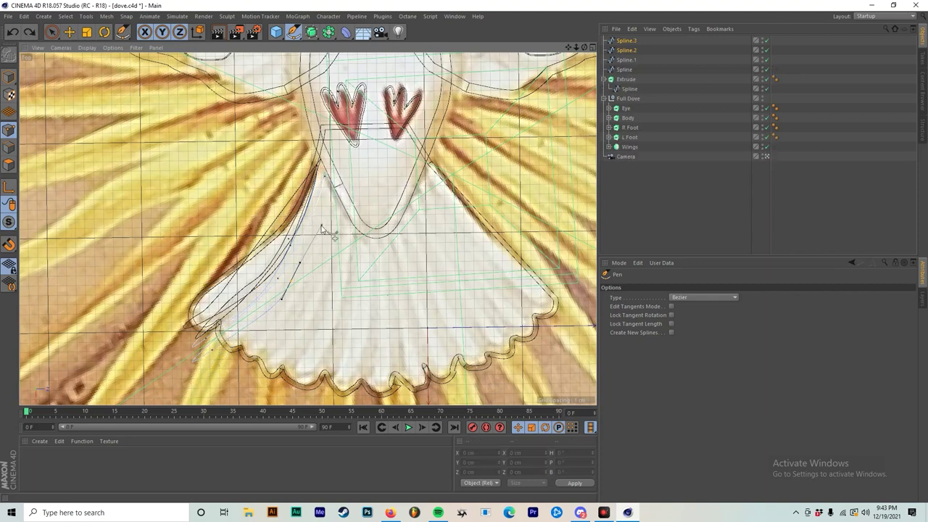
left_click_drag(334, 209, 342, 187)
key("ctrl+z")
left_click_drag(300, 266, 314, 262, "shift")
left_click(314, 262)
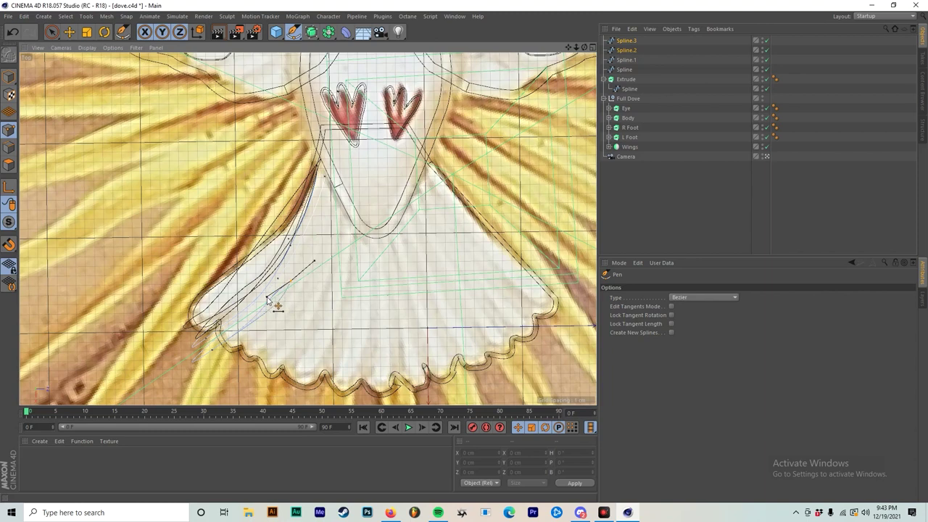
left_click(269, 302)
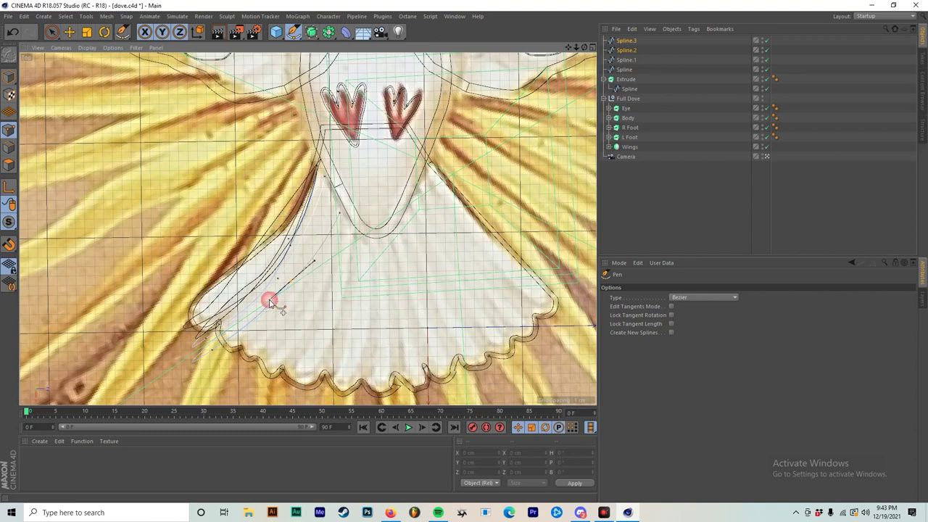
left_click(325, 175)
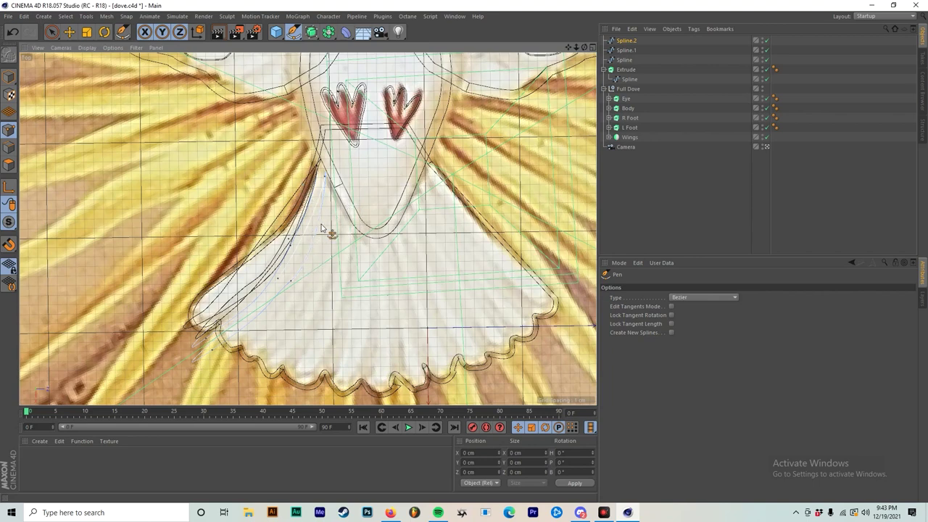
Retrace the fourth feather as a closed pen spline from the body down to the tail's edge and back, and deselect it.
left_click(324, 172)
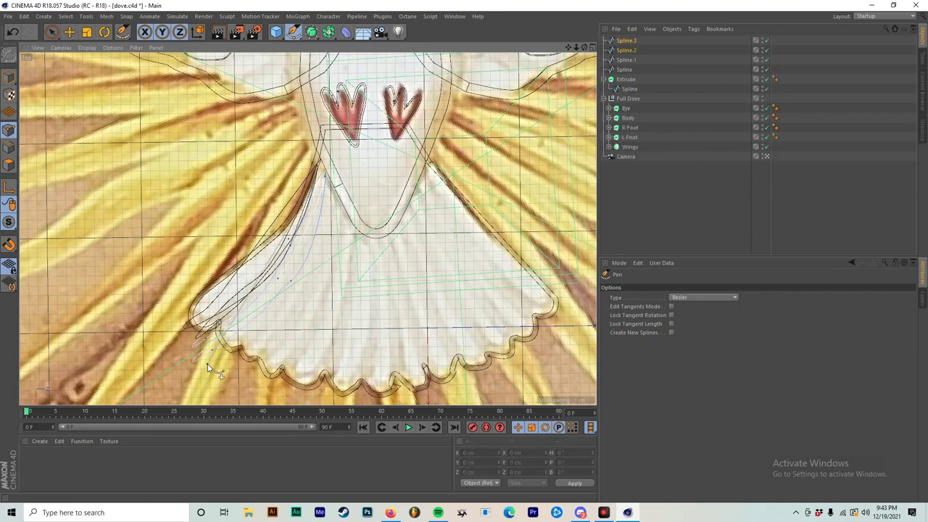
left_click_drag(218, 360, 221, 351)
key("ctrl+z")
left_click_drag(244, 307, 223, 325)
left_click_drag(201, 366, 213, 353)
left_click_drag(311, 233, 317, 212)
scroll(324, 172, "up", 5)
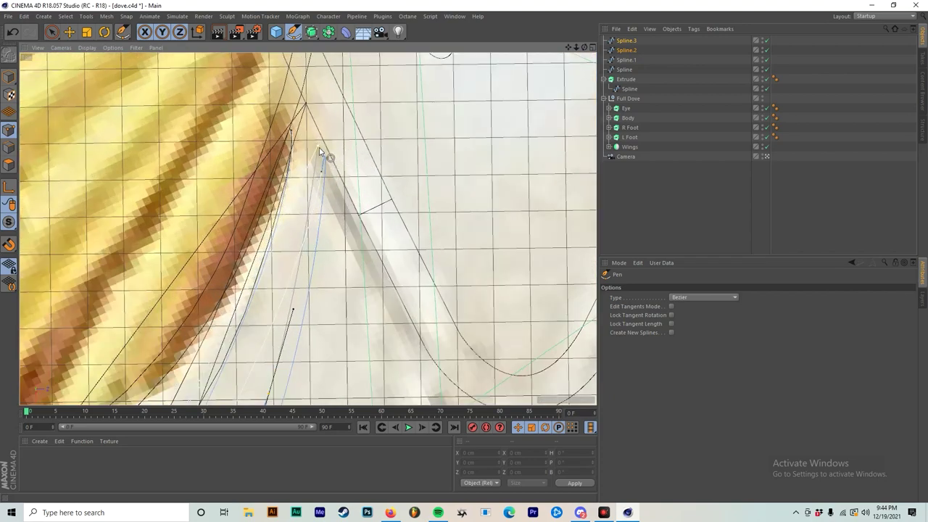
left_click(319, 149)
left_click(690, 181)
Duplicate the tail's Extrude object and nest the outermost left feather's spline inside the copy.
middle_click(308, 145)
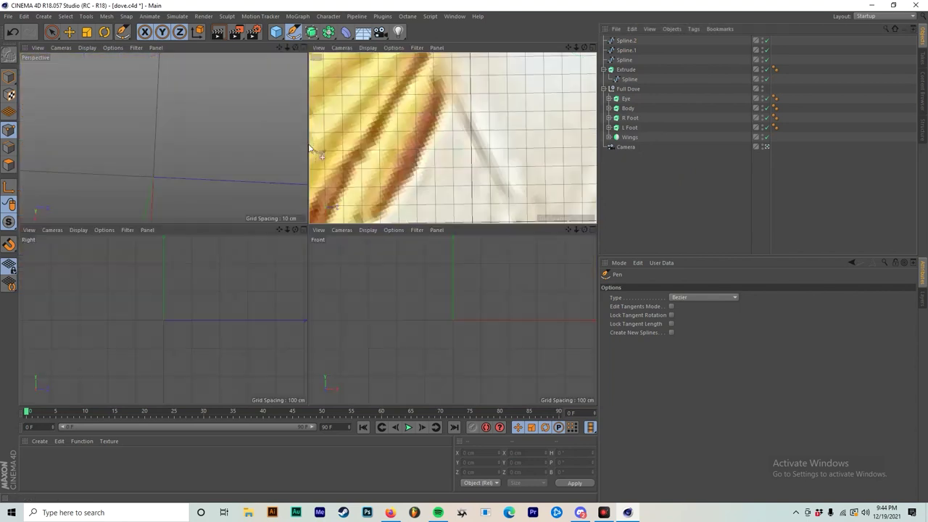
scroll(99, 181, "up", 4)
mouse_move(98, 180)
left_mouse_down("alt")
mouse_move(114, 117)
mouse_move(80, 128)
left_mouse_up("alt")
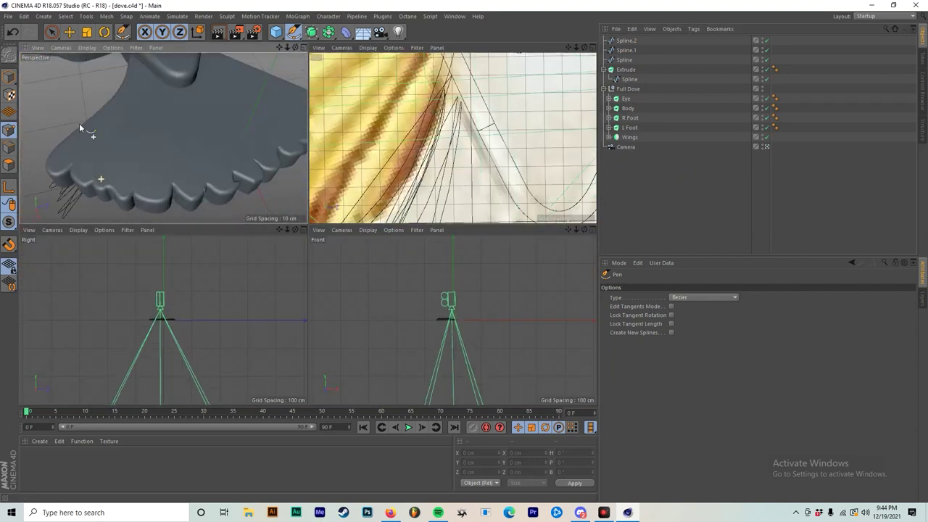
left_click(682, 169)
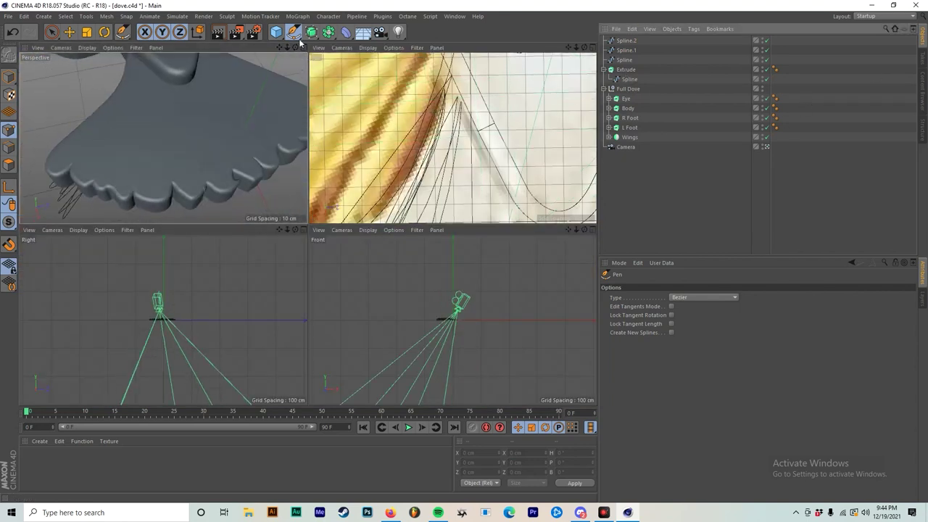
left_click(627, 70)
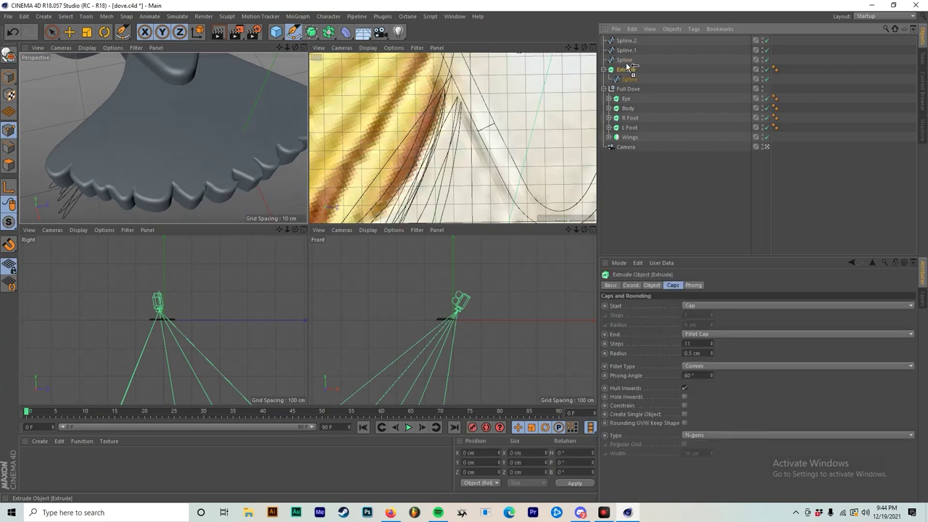
left_click_drag(631, 67, 631, 66, "ctrl")
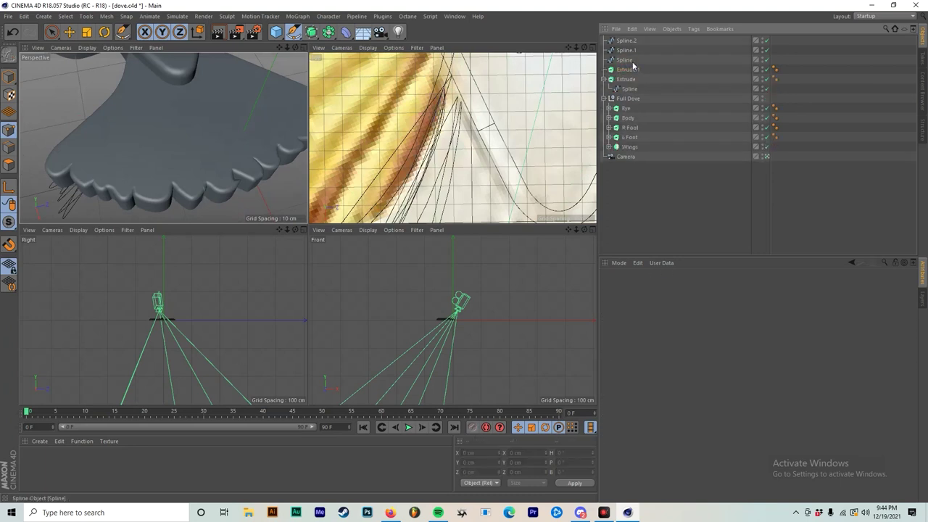
left_click_drag(629, 73, 622, 72)
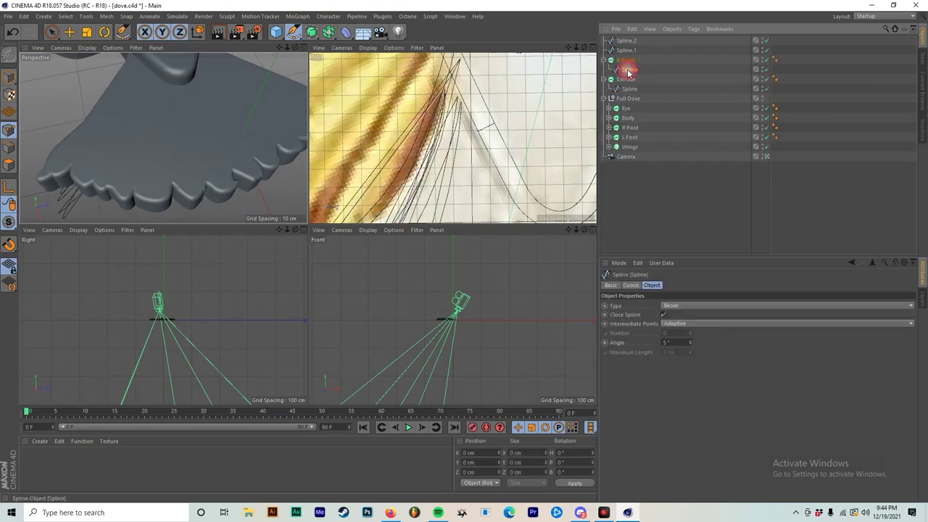
Raise the outermost feather extrusion's Y movement to 4 cm.
left_click(628, 60)
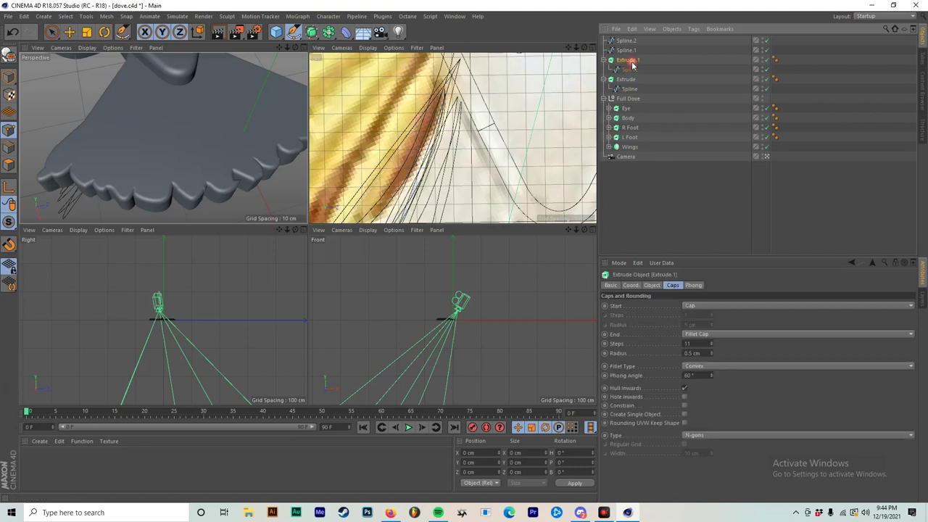
left_click(630, 285)
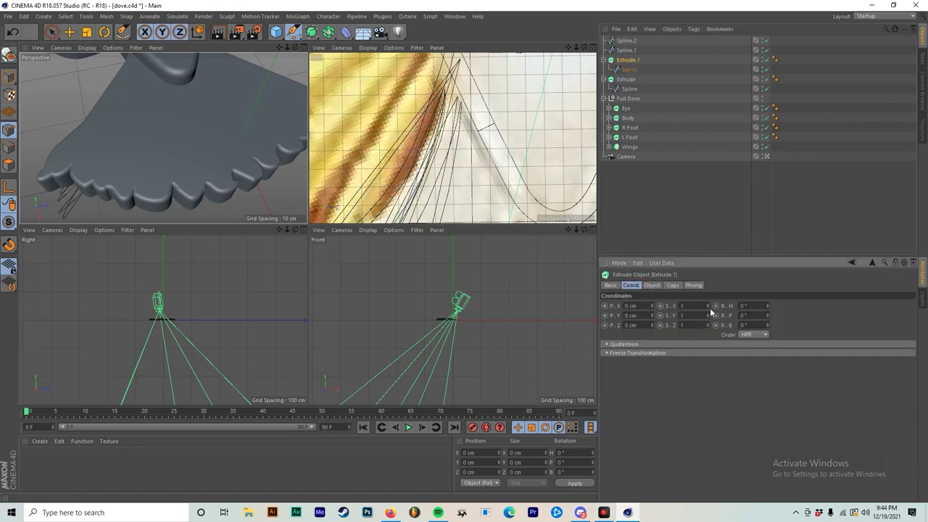
left_click(653, 285)
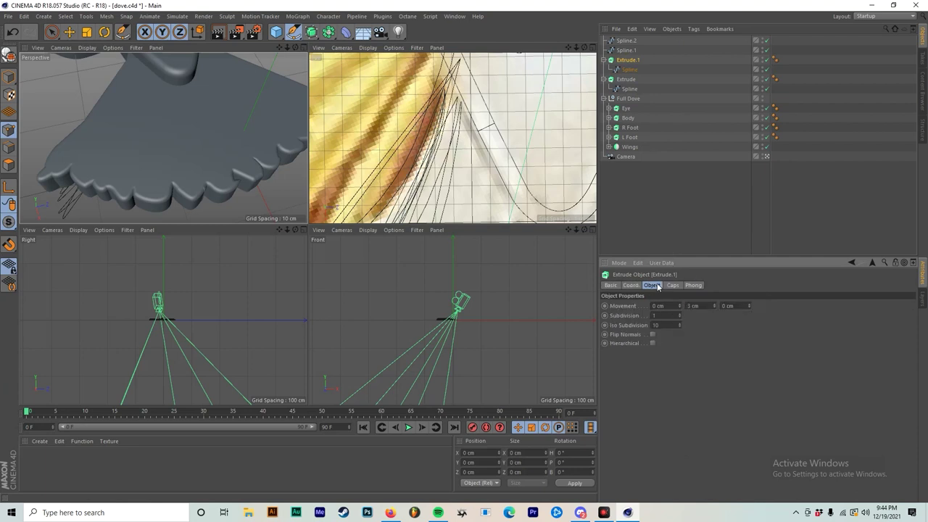
left_click(715, 305)
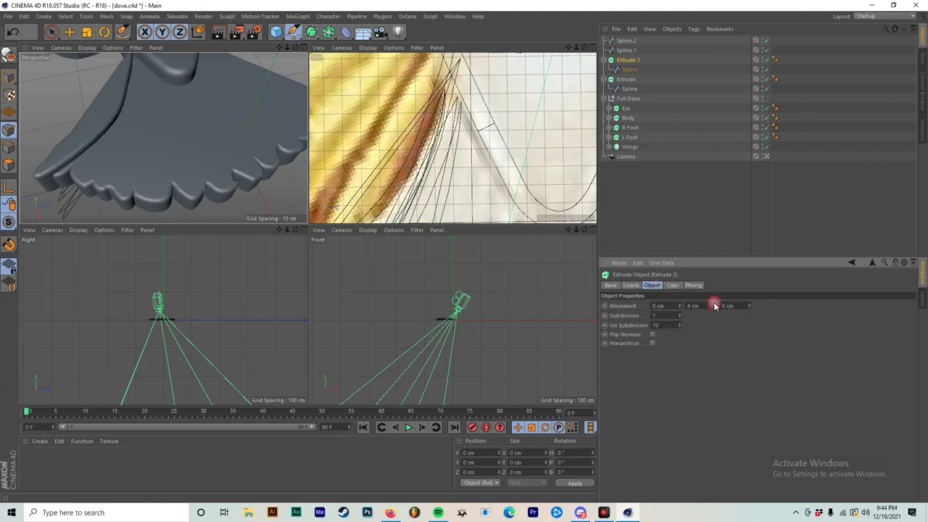
Give the outermost feather extrusion a Fillet Cap end with 4 steps and a 0.01 cm radius, checking the edge up close.
left_click(673, 285)
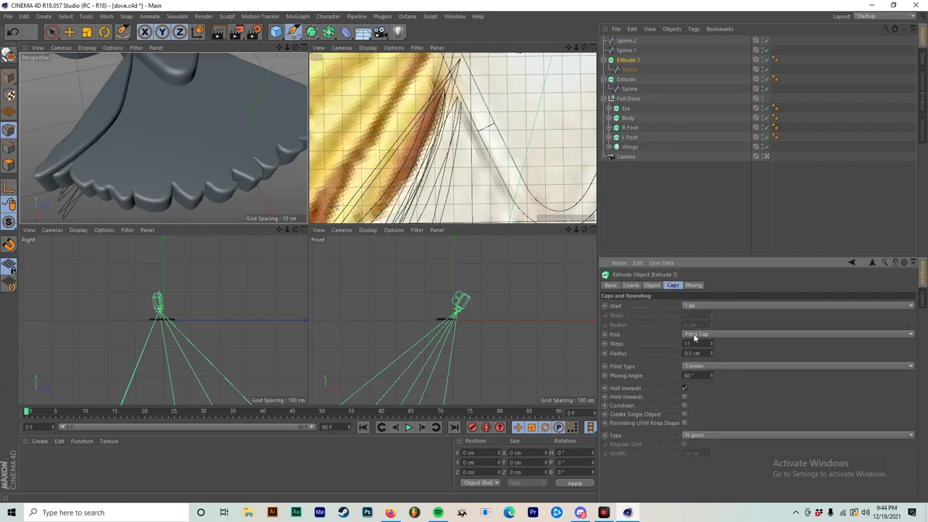
left_click(706, 335)
left_click(703, 333)
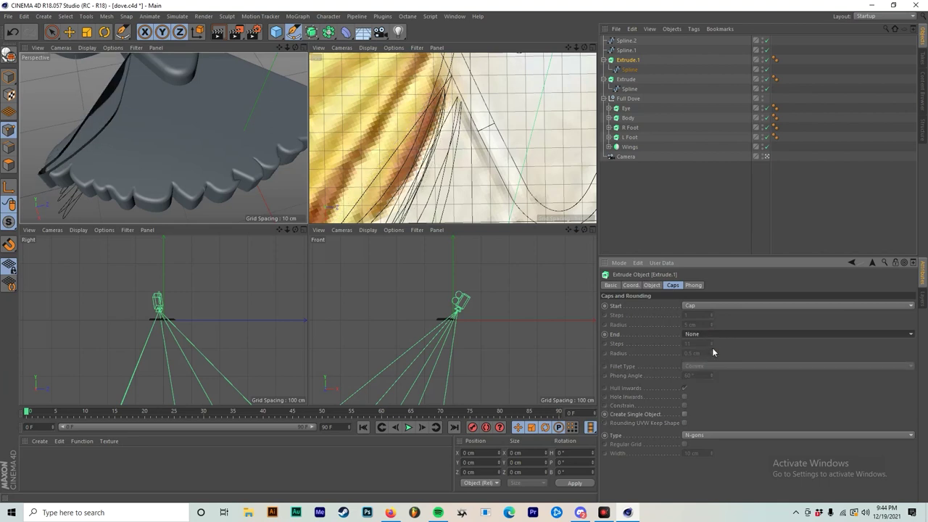
left_click(713, 333)
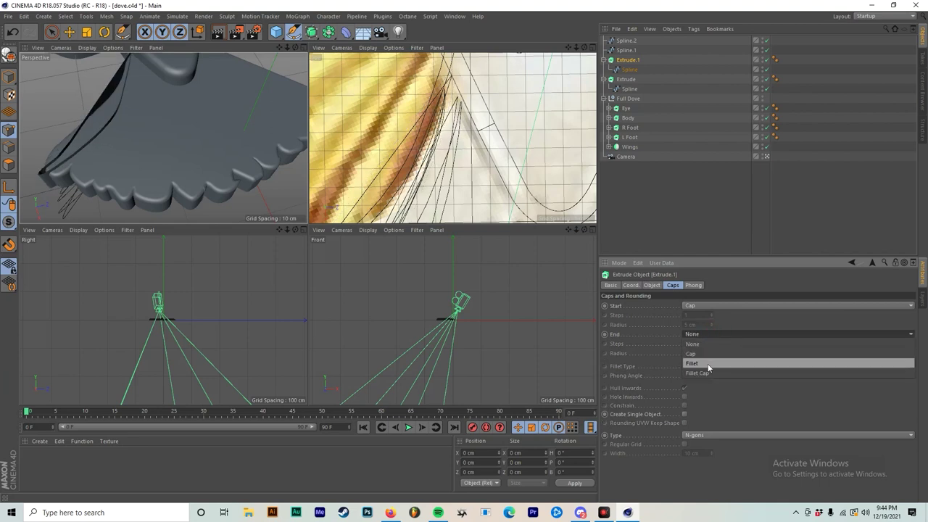
left_click(706, 372)
double_click(692, 353)
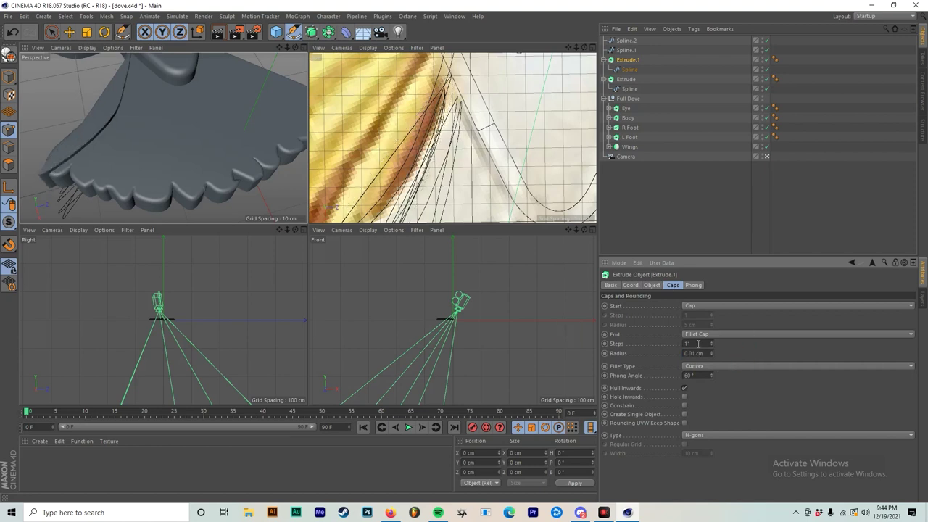
left_click_drag(698, 344, 650, 336)
type("4")
scroll(45, 152, "up", 5)
scroll(179, 115, "down", 2)
scroll(149, 148, "up", 4)
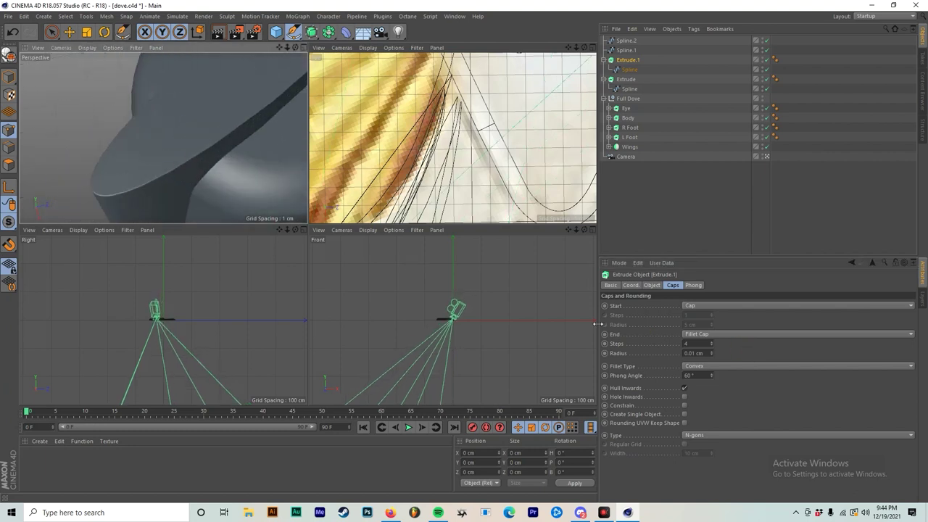
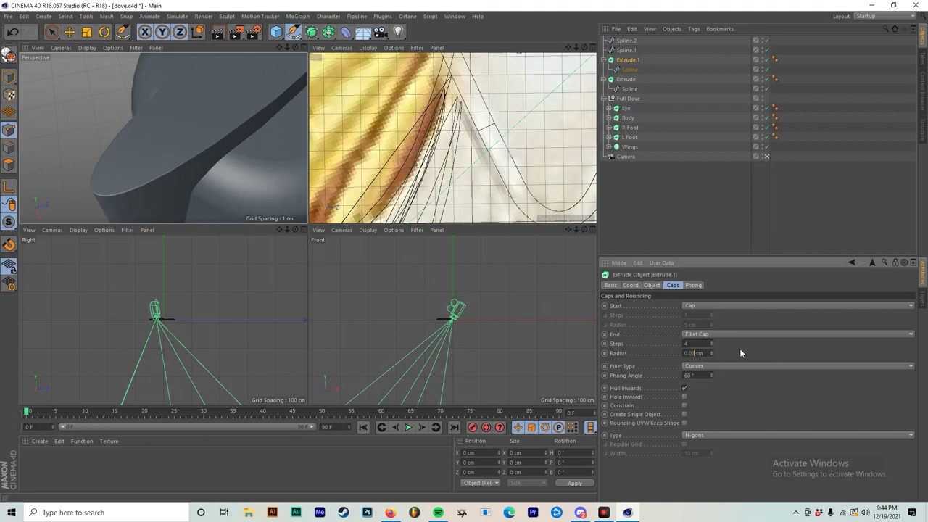
Try an end-cap fillet radius of 0.07 cm on the outermost feather extrusion and inspect its tip.
type("7")
key("Return")
scroll(237, 187, "down", 5)
left_click_drag(174, 145, 182, 181, "alt")
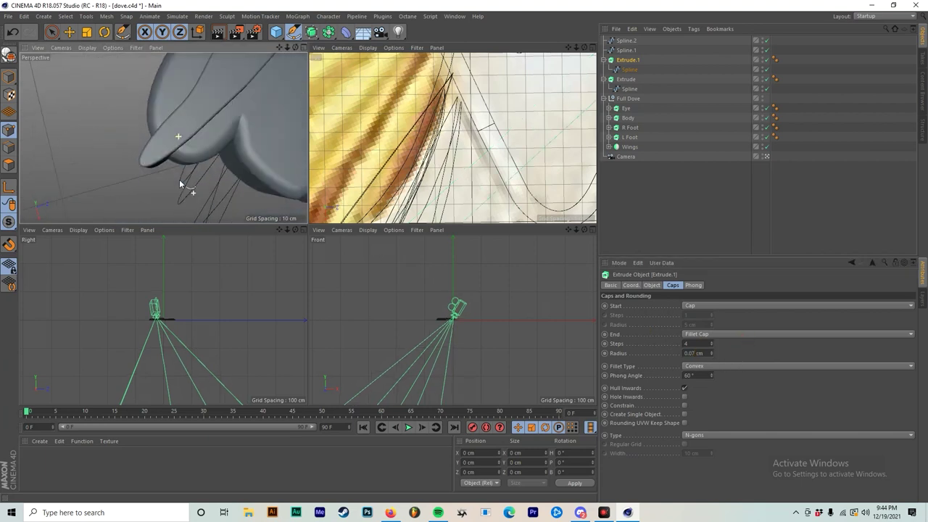
Set the outermost feather extrusion's end-cap fillet radius to 0.04 cm and deselect it.
key("ctrl+z")
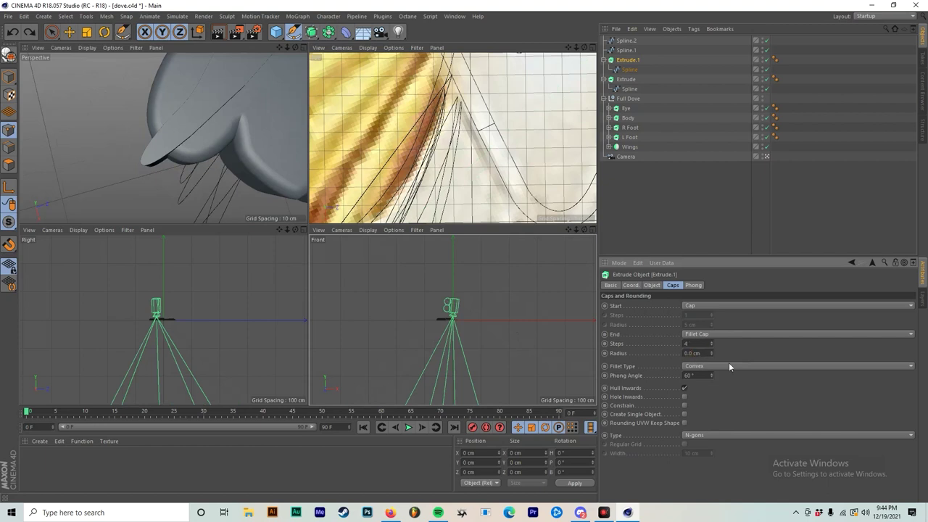
type("4")
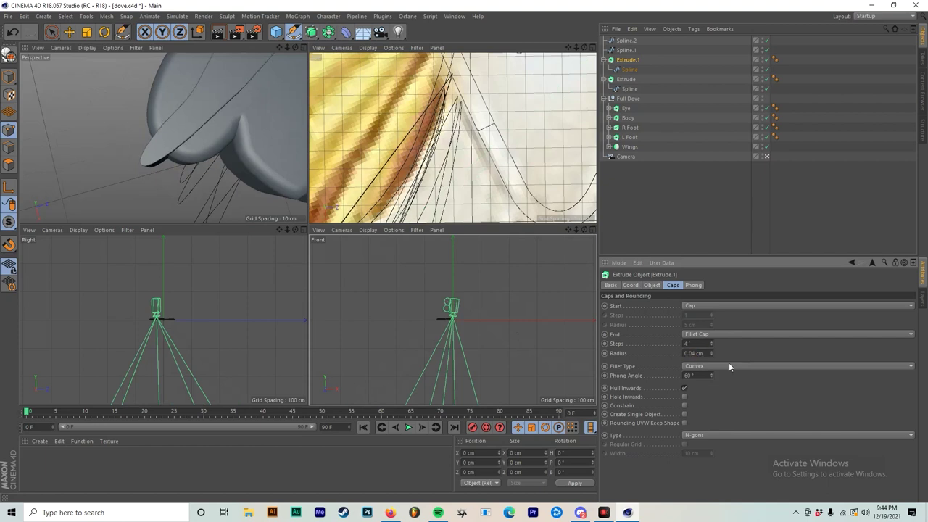
left_click(669, 197)
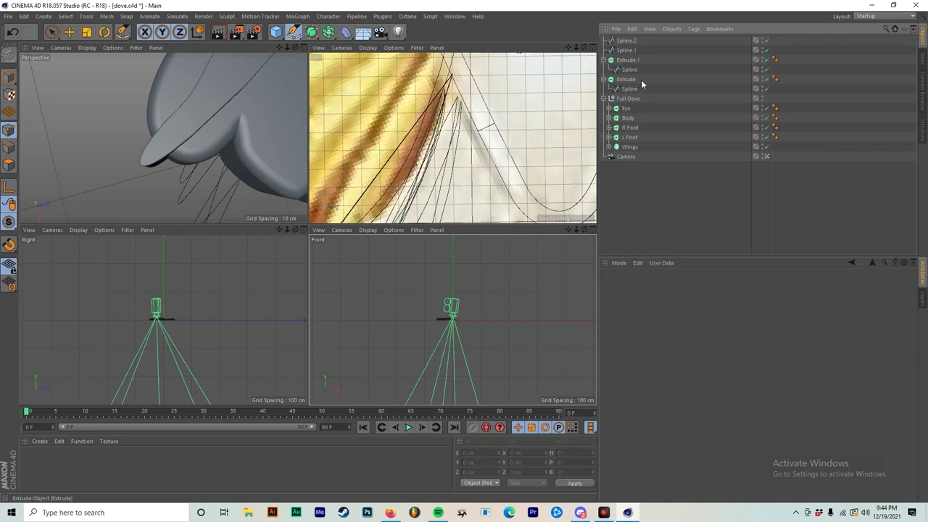
Check the outermost feather's height against the tail in perspective, set its extrusion's Y movement to 3.7 cm, and deselect it.
middle_click(207, 122)
left_click_drag(287, 207, 290, 112, "alt")
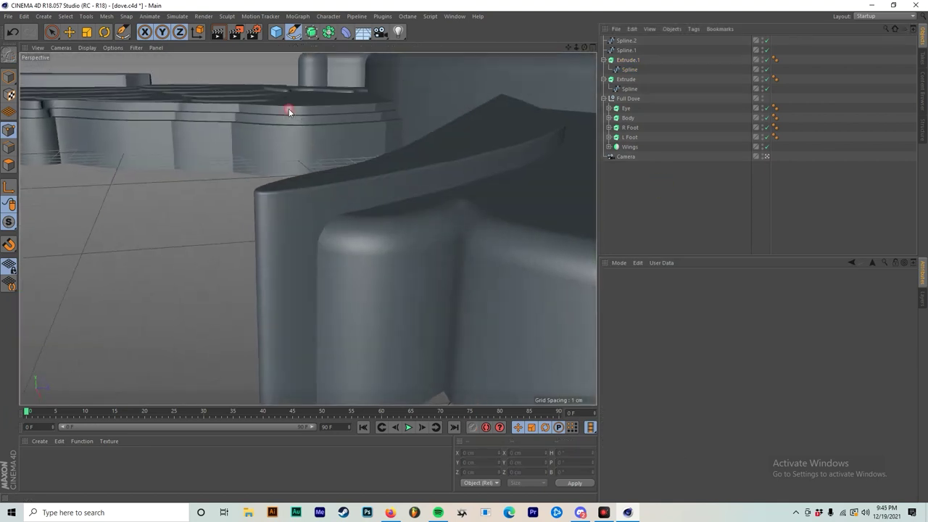
left_click(629, 61)
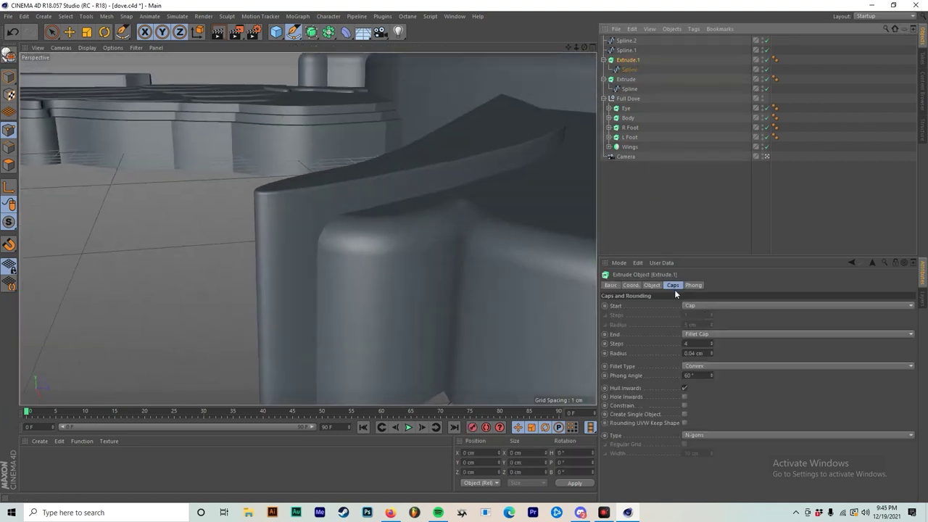
left_click(652, 285)
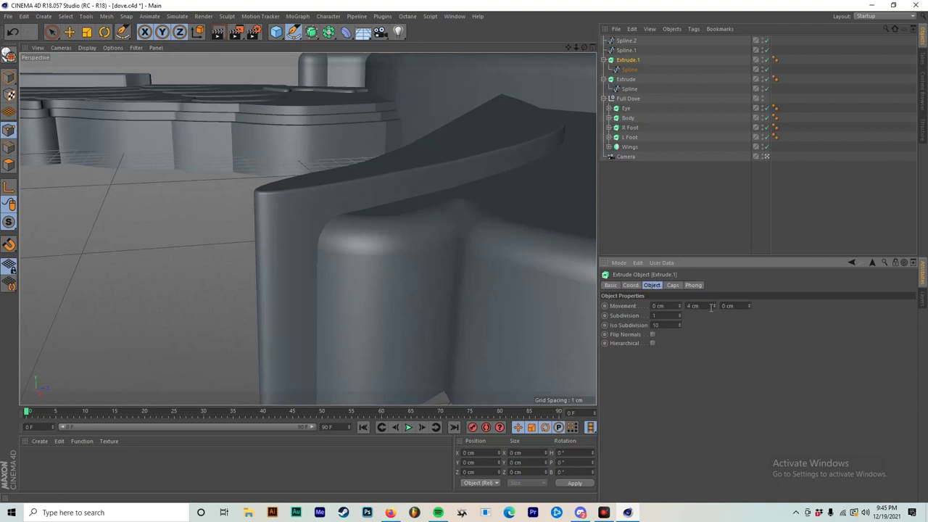
left_click_drag(711, 306, 657, 305)
type("3.7")
key("Return")
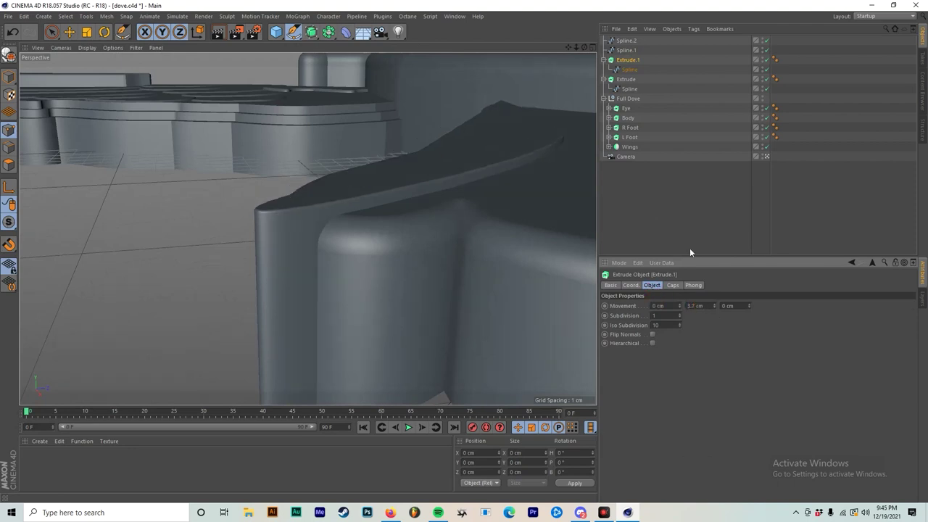
left_click(638, 200)
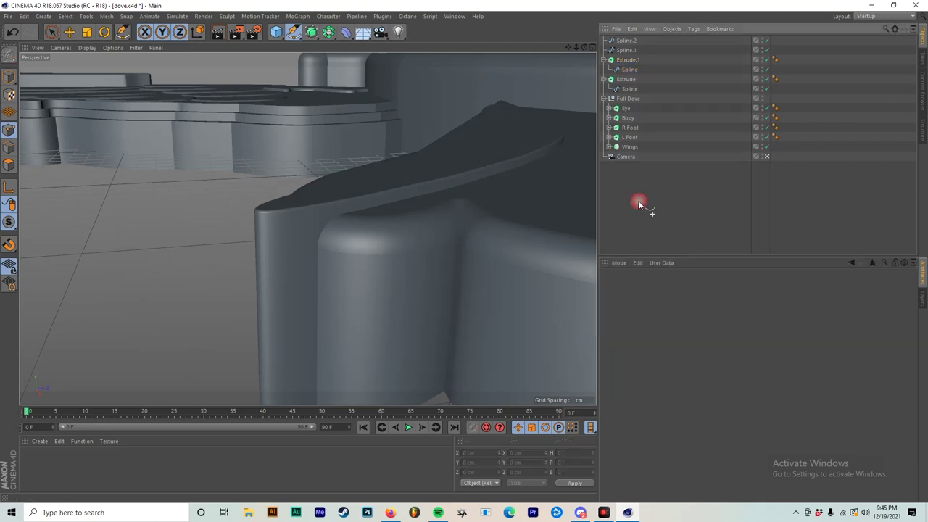
Try adding the second feather's spline to a copy of Extrude.1 alongside the copied spline, and undo the duplication.
scroll(390, 161, "down", 3)
left_click_drag(386, 158, 355, 174, "alt")
left_click_drag(632, 63, 625, 55, "ctrl")
left_click(628, 69)
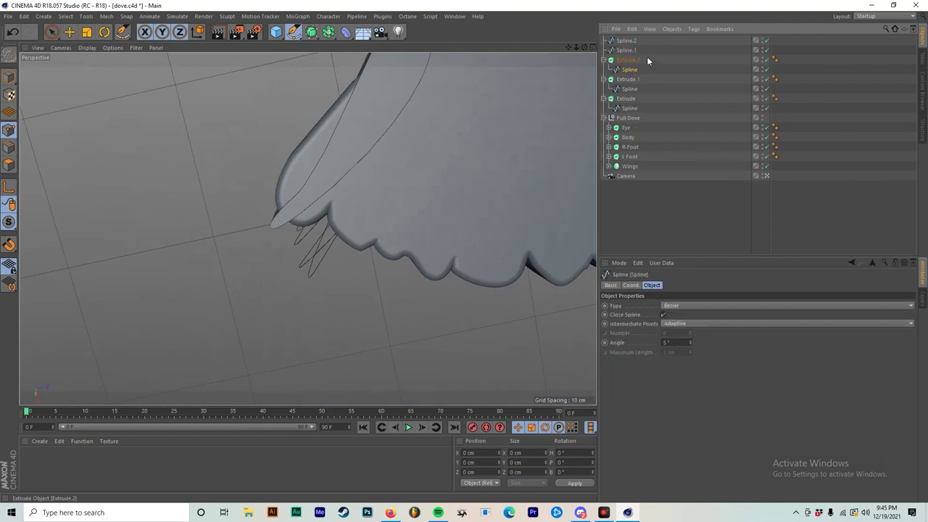
left_click(625, 176)
left_click_drag(623, 63, 625, 63)
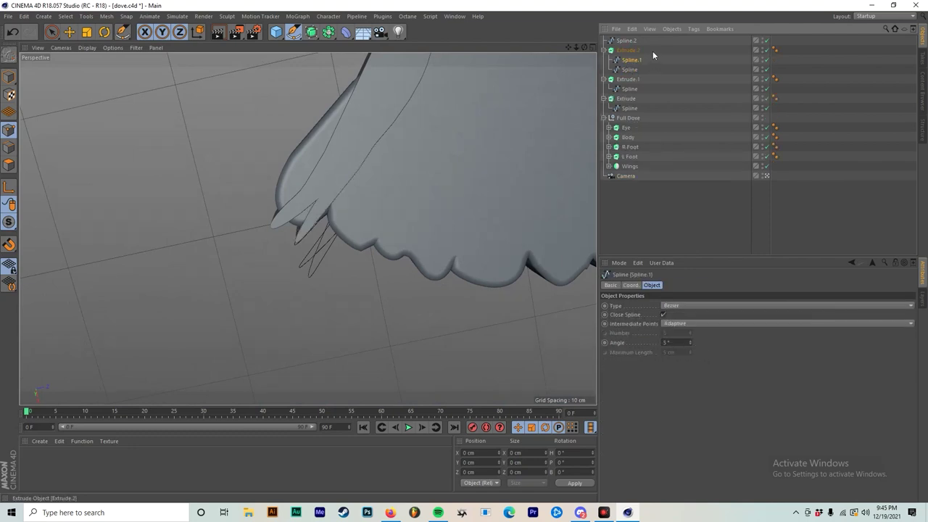
key("ctrl+z")
key("ctrl+z")
key("ctrl+z")
key("ctrl+z")
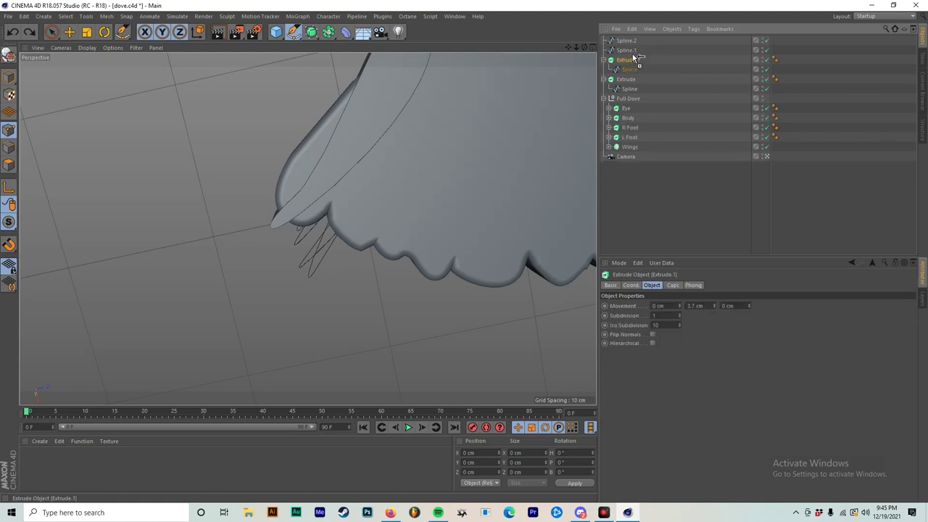
Duplicate Extrude.1 for the second feather, replacing the copied spline inside it with Spline.1.
mouse_move(633, 55)
left_mouse_down("ctrl")
mouse_move(625, 69)
mouse_move(624, 60)
left_mouse_up("ctrl")
left_click(629, 69)
key("Delete")
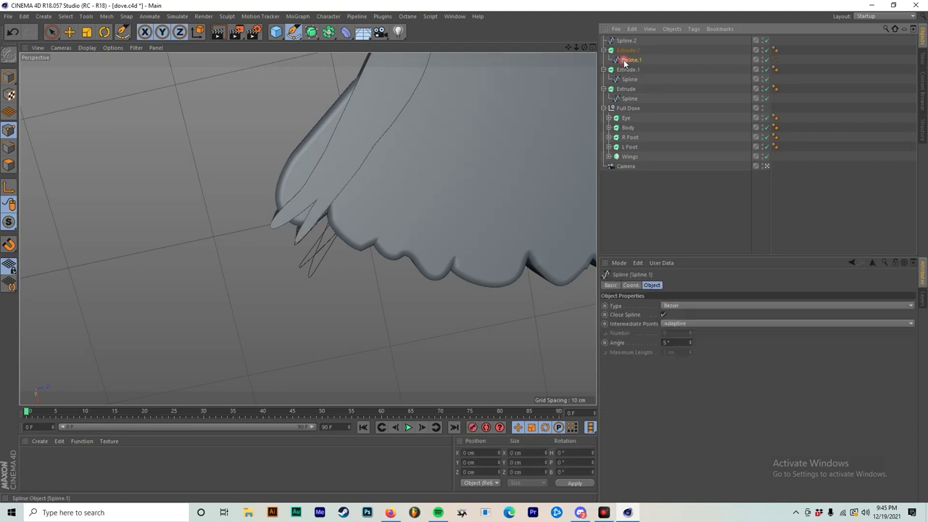
Duplicate Extrude.2 for the third feather, replacing the copied spline inside it with Spline.2.
left_click_drag(389, 129, 378, 58, "alt")
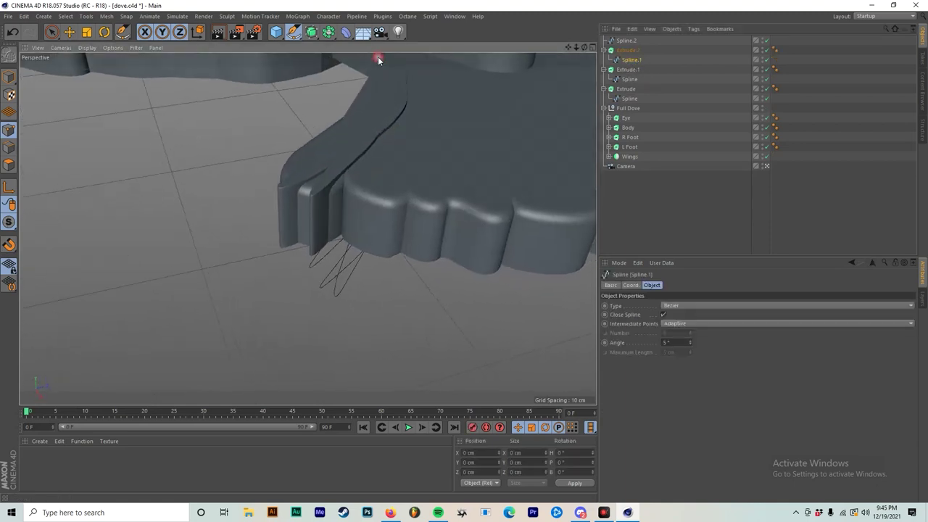
left_click(631, 51)
left_click_drag(627, 51, 622, 47, "ctrl")
left_click(629, 60)
key("Delete")
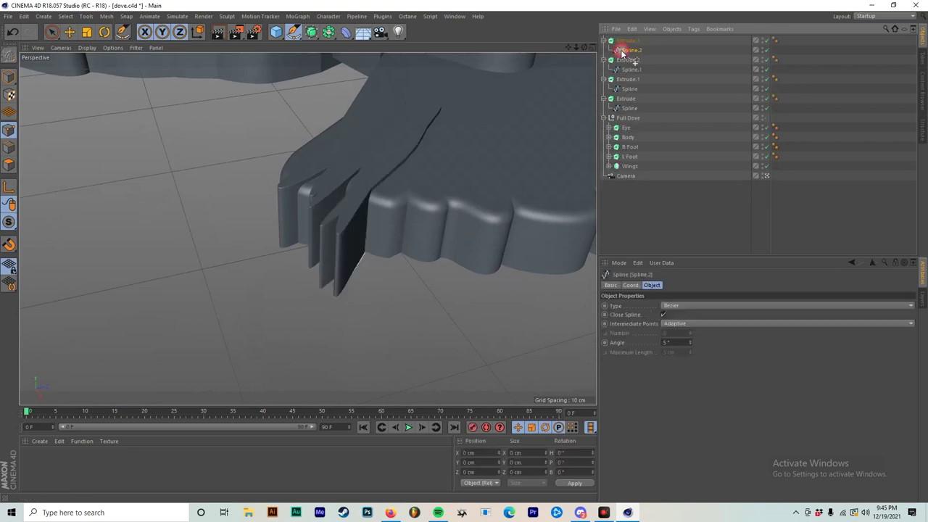
Set the end-cap fillet type of Extrude.3 to 2 Steps and inspect the feather edge up close.
left_click_drag(395, 156, 457, 176, "alt")
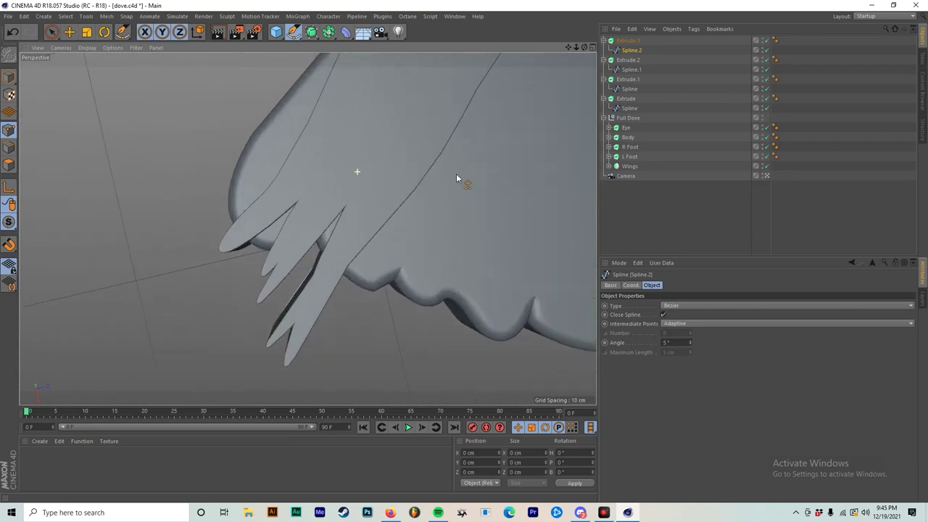
left_click(631, 285)
left_click(627, 41)
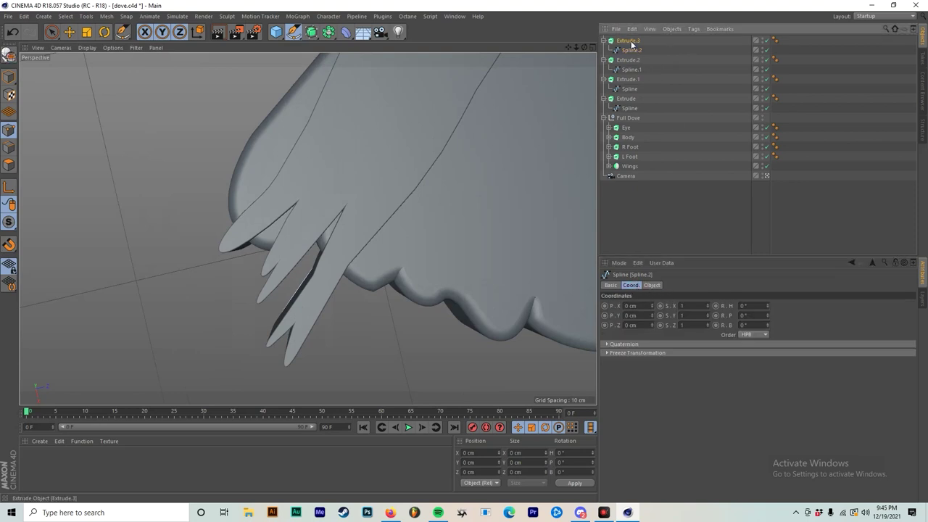
left_click(673, 285)
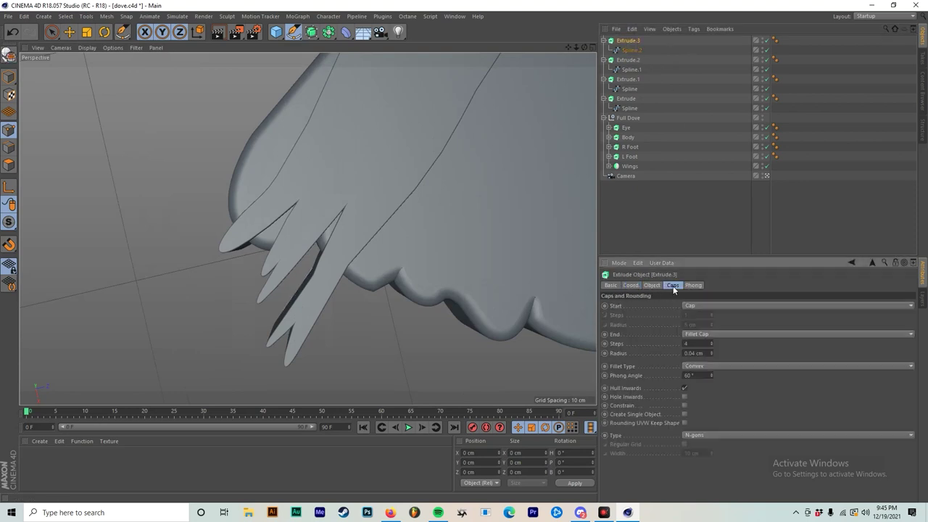
left_click(706, 367)
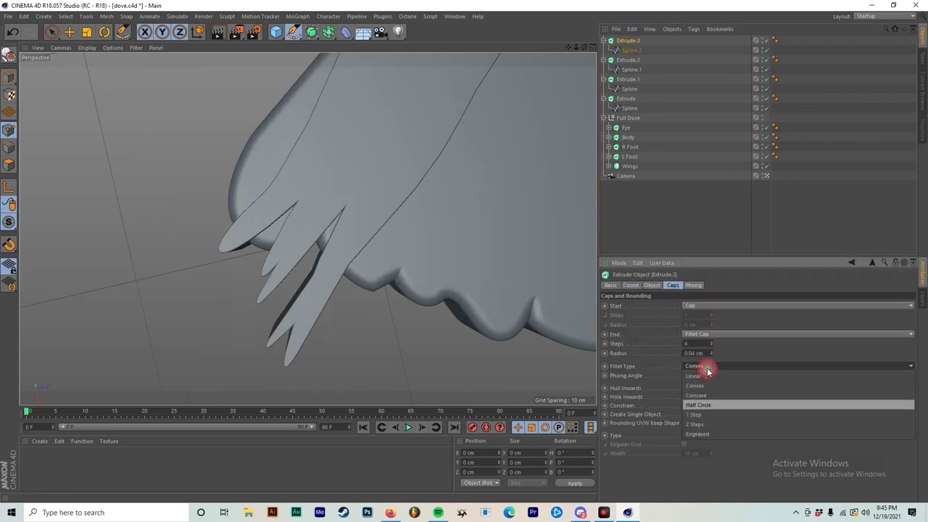
left_click(706, 425)
left_click_drag(325, 255, 319, 144, "alt")
right_click_drag(326, 273, 327, 310, "alt")
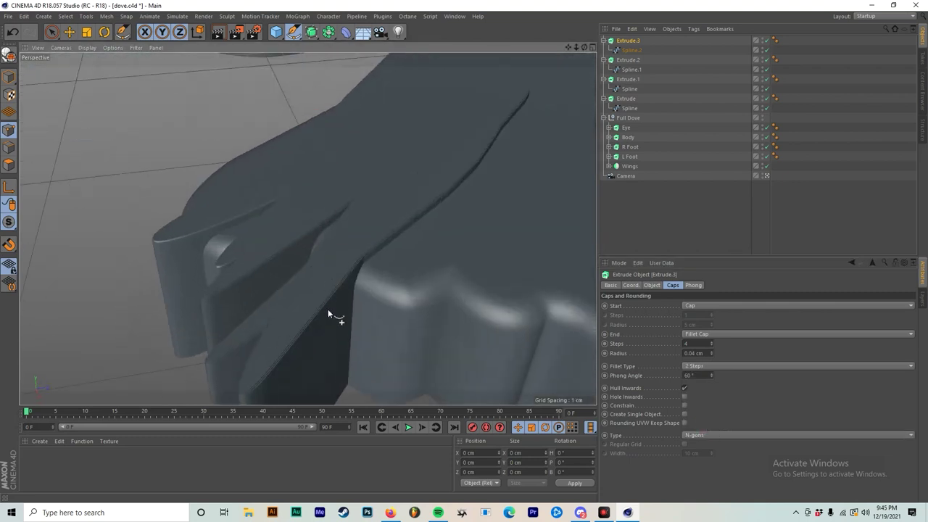
left_click_drag(328, 309, 317, 235, "alt")
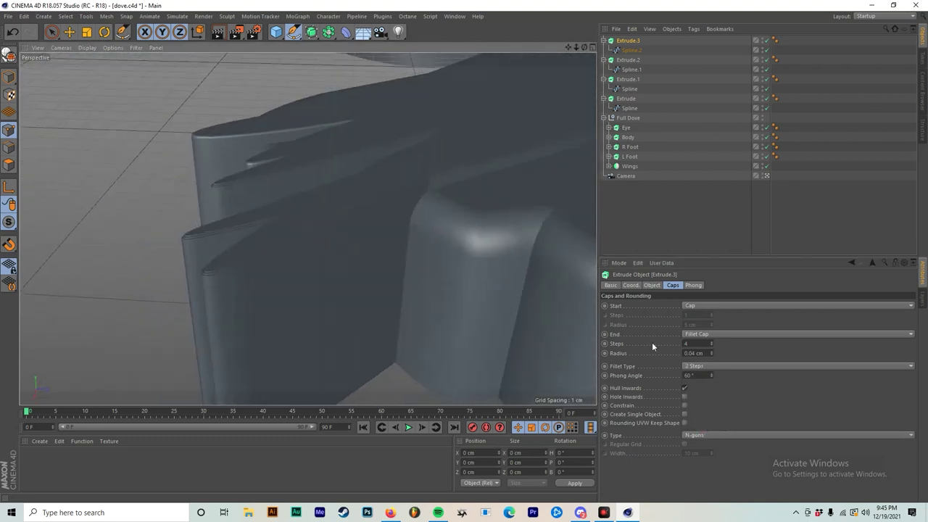
Try reducing the end-cap fillet of Extrude.3 to 1 step, and undo the reduction.
left_click_drag(712, 345, 712, 353)
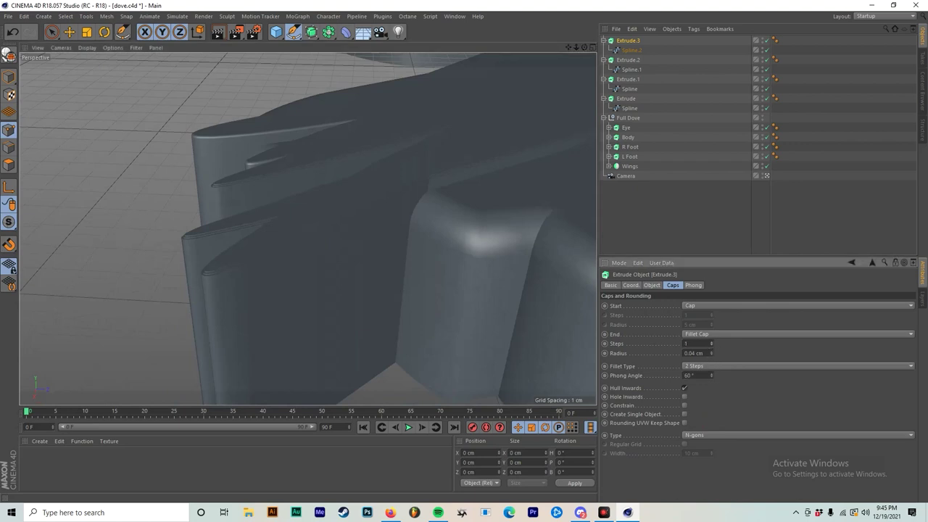
left_click(711, 334)
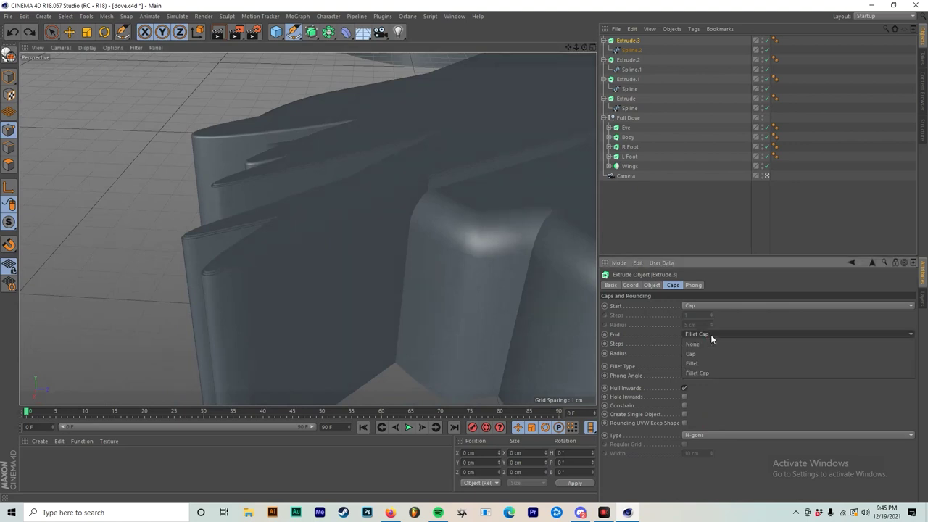
left_click(702, 372)
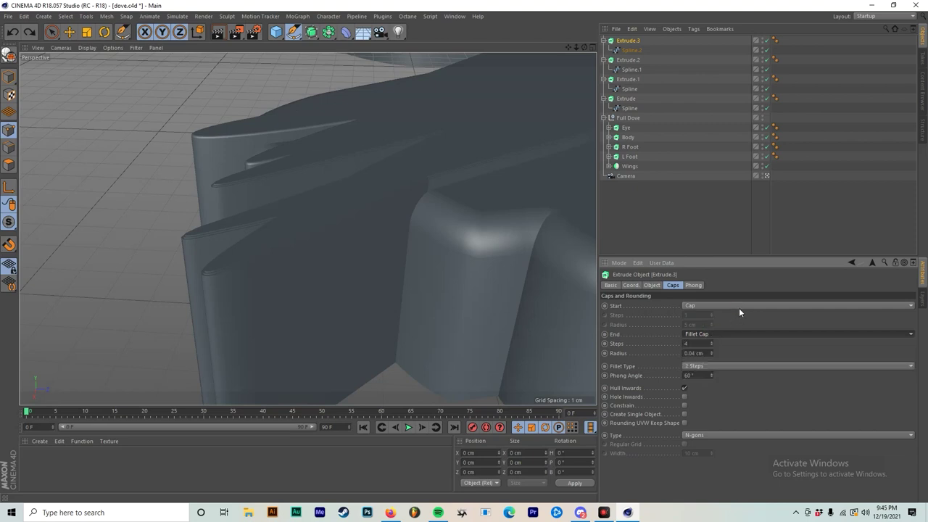
Set the end-cap fillet radius of Extrude.3 to 0.08 cm and check the stepped edge.
left_click(711, 351)
left_click(712, 355)
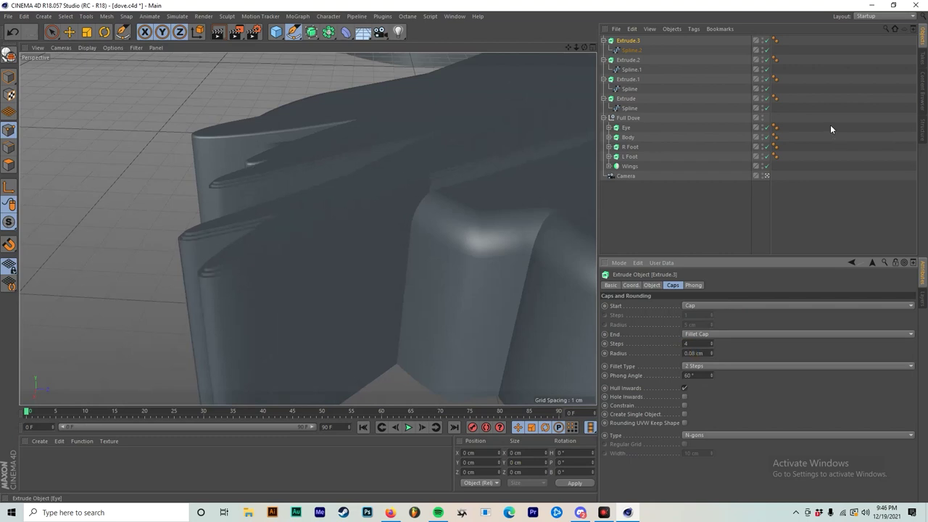
left_click_drag(435, 197, 479, 222, "alt")
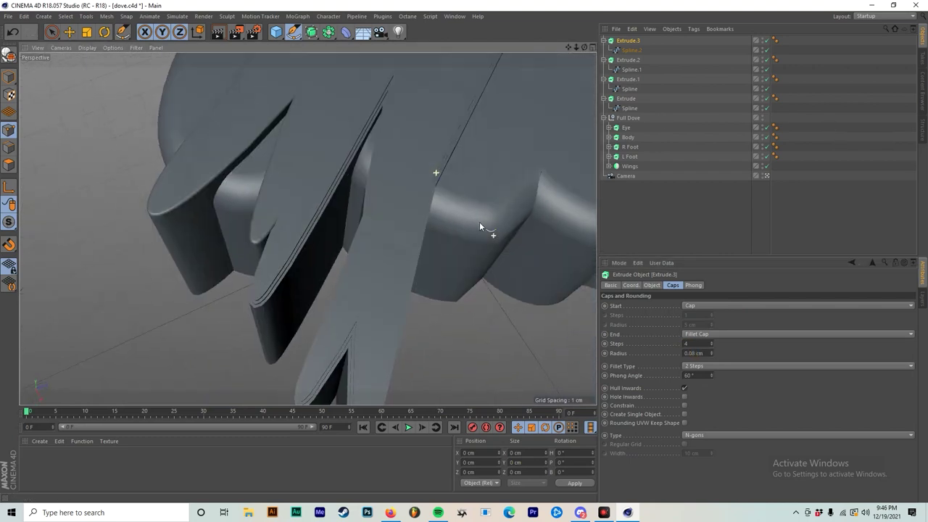
Try shifting Extrude.2 along X to -2 cm, and undo the shift.
left_click(628, 61)
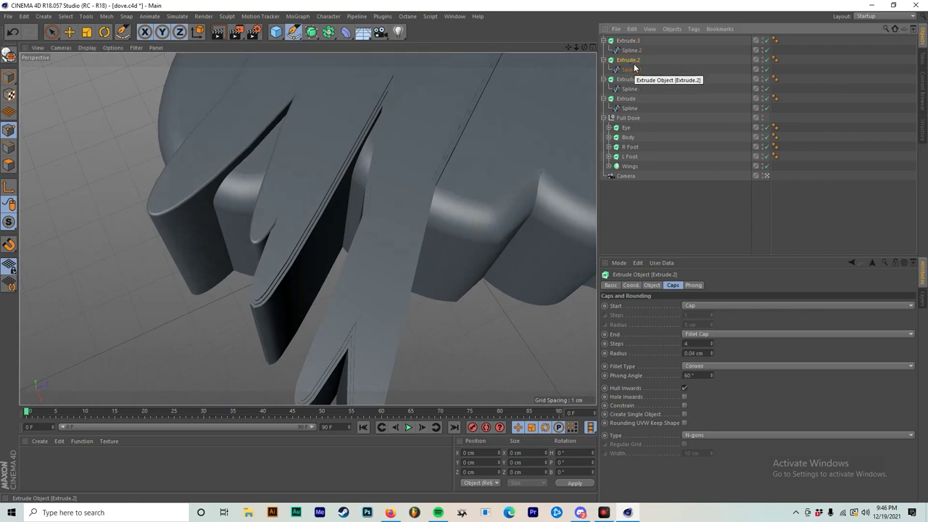
scroll(346, 123, "down", 5)
middle_click_drag(354, 133, 377, 309, "alt")
left_click_drag(360, 255, 361, 249, "alt")
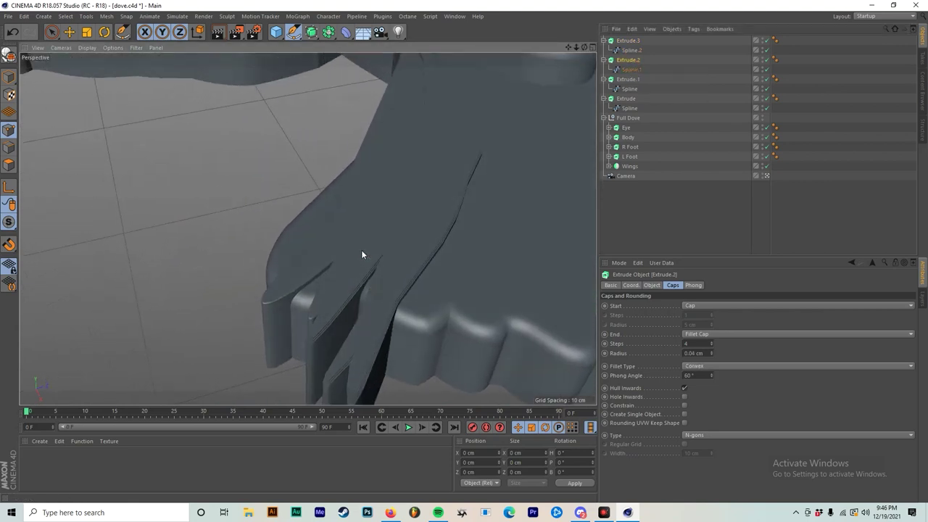
left_click(631, 285)
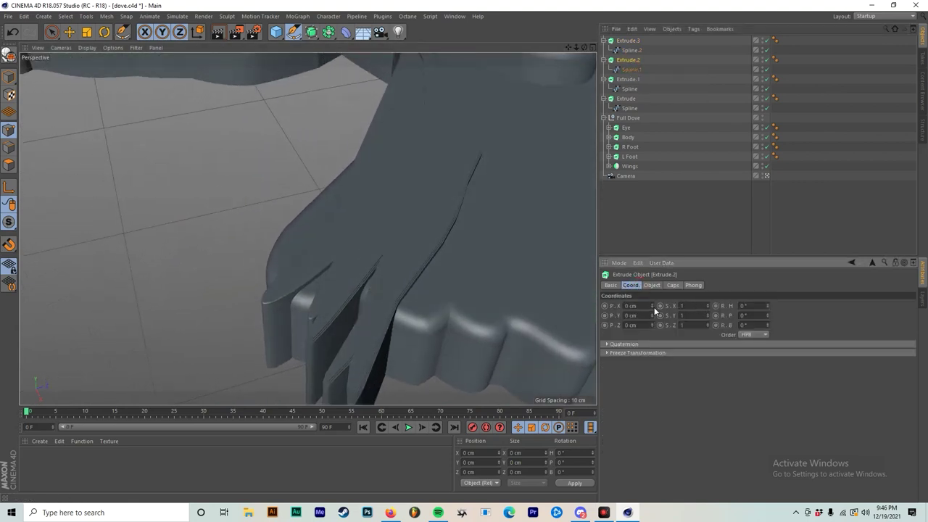
left_click(652, 307)
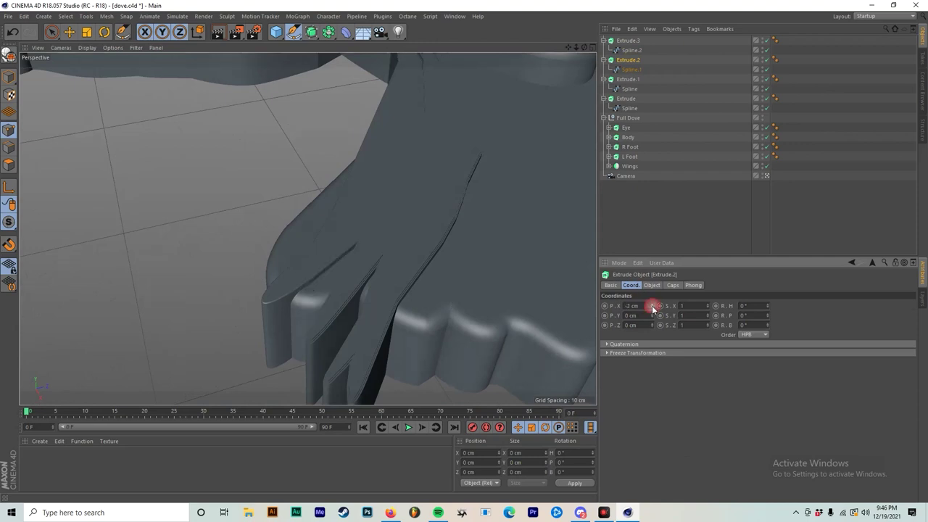
key("ctrl+z")
key("ctrl+z")
Try Y positions of 1 cm and -1 cm for Extrude.3, and undo the last change.
left_click(652, 315)
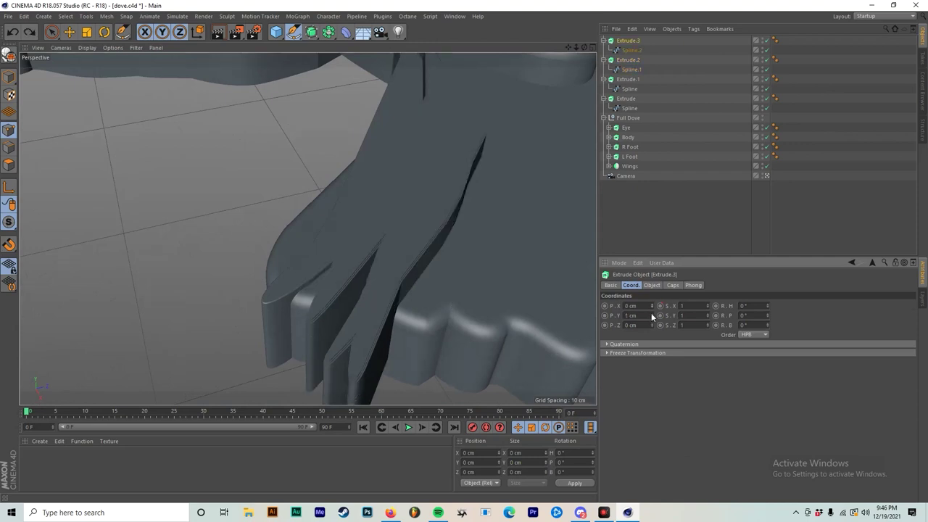
left_click(652, 321)
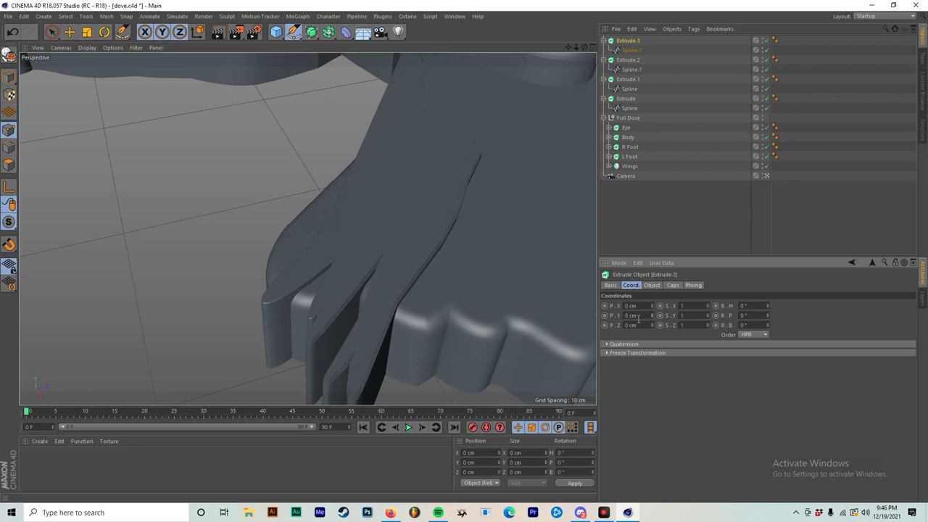
left_click(652, 319)
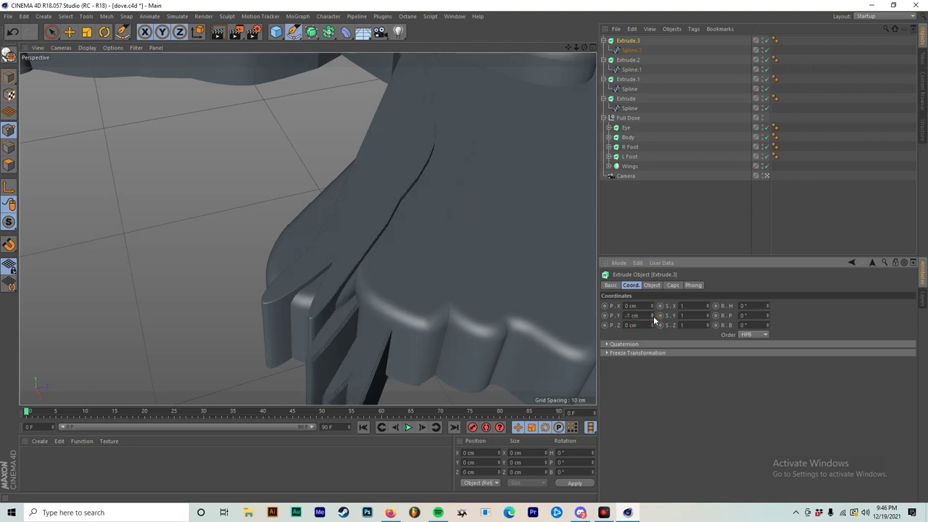
key("ctrl+z")
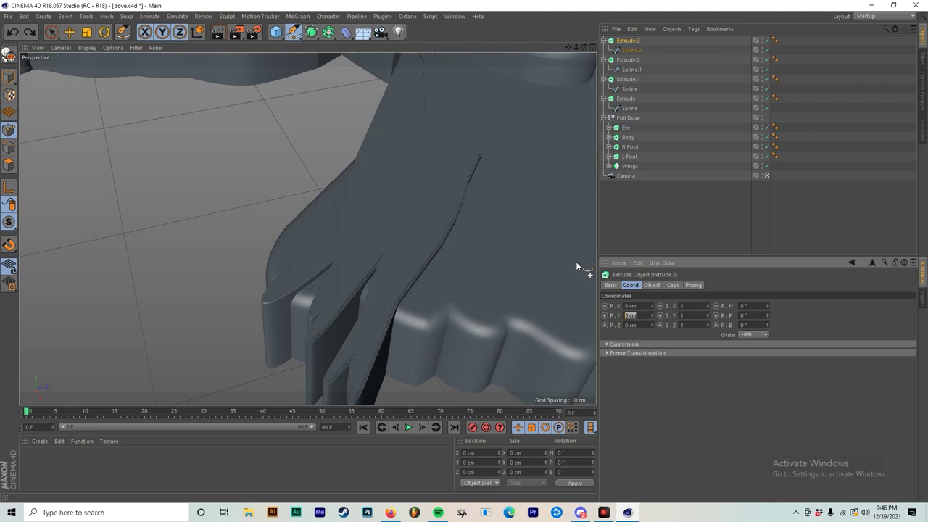
Set the Y position of Extrude.3 to -0.2 cm.
key("BackSpace")
key("Return")
left_click_drag(353, 198, 361, 181, "alt")
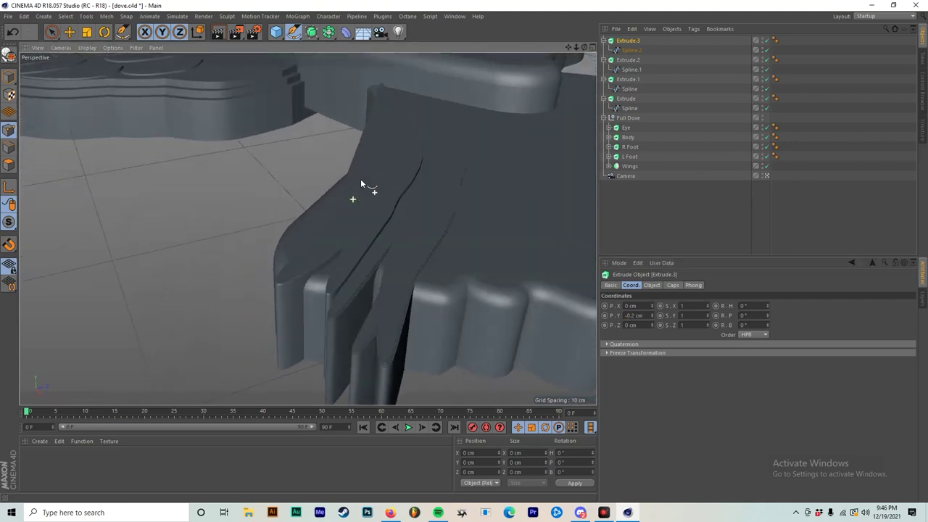
Set the Z position of Extrude.2 to 0.2 cm and inspect the feather tips up close.
left_click(629, 60)
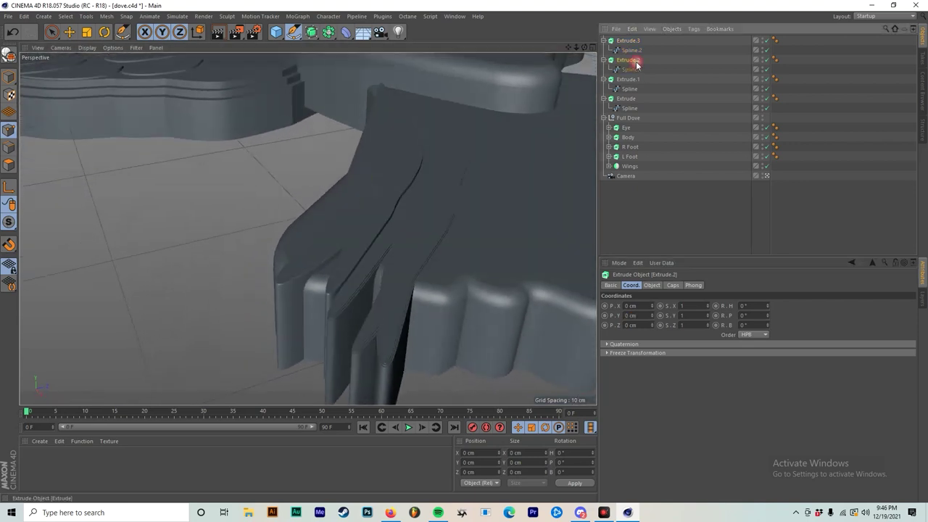
left_click(647, 324)
type("0.2")
key("Return")
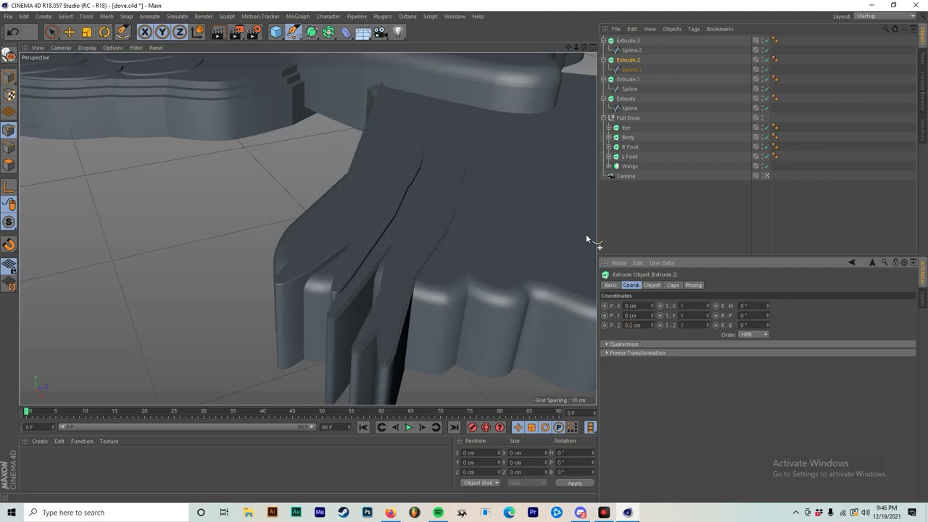
scroll(417, 204, "up", 3)
left_click_drag(419, 208, 412, 181, "alt")
scroll(396, 247, "up", 5)
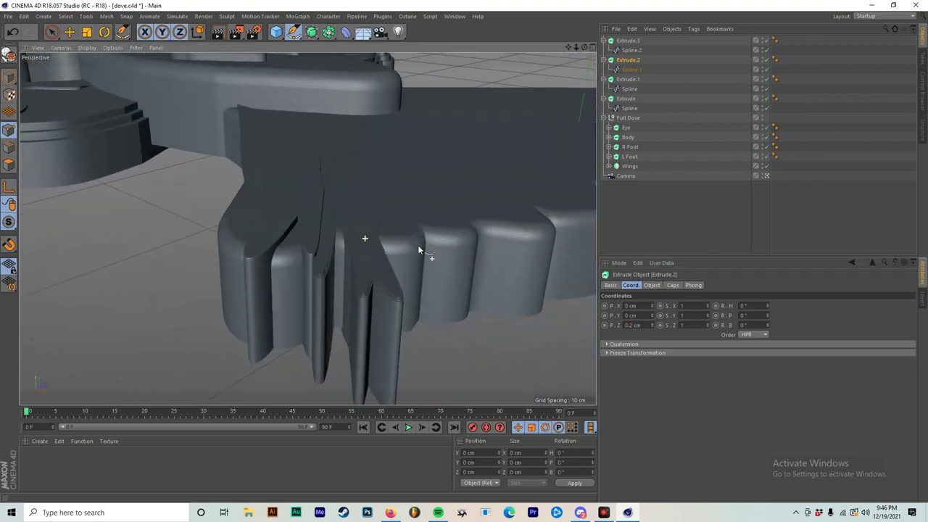
scroll(327, 224, "up", 3)
Try lowering Extrude.3 to a Y position of -1.2 cm, and undo the change.
left_click(628, 41)
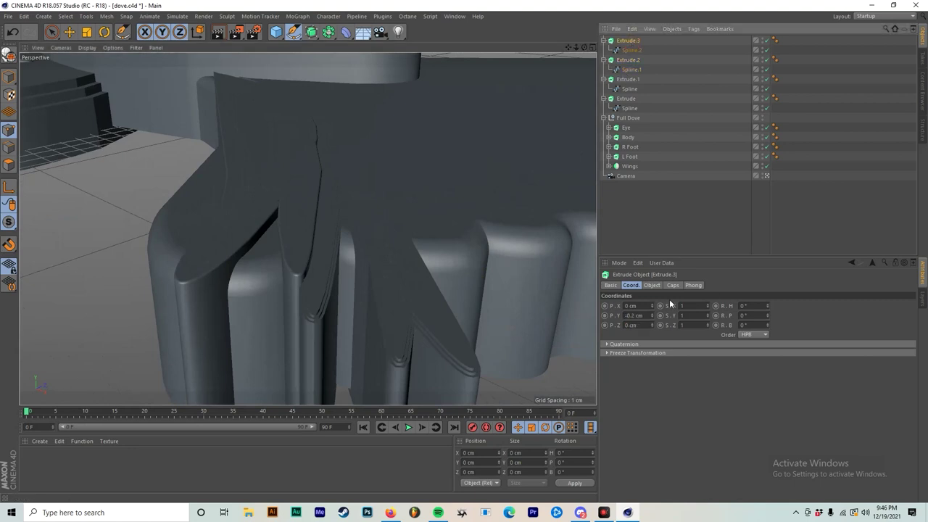
left_click(653, 319)
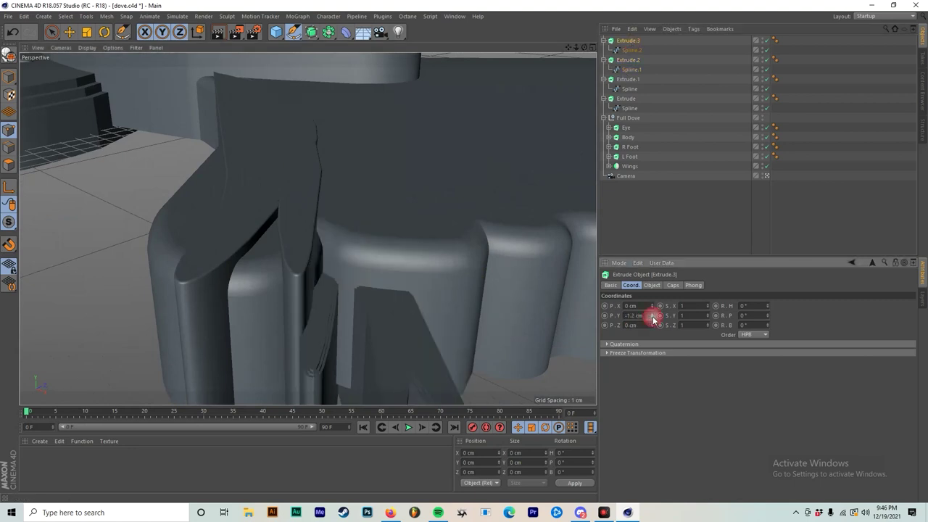
key("ctrl+z")
Reset the Z position of Extrude.2 to 0 cm and set its Y position to 0.2 cm instead.
left_click(628, 59)
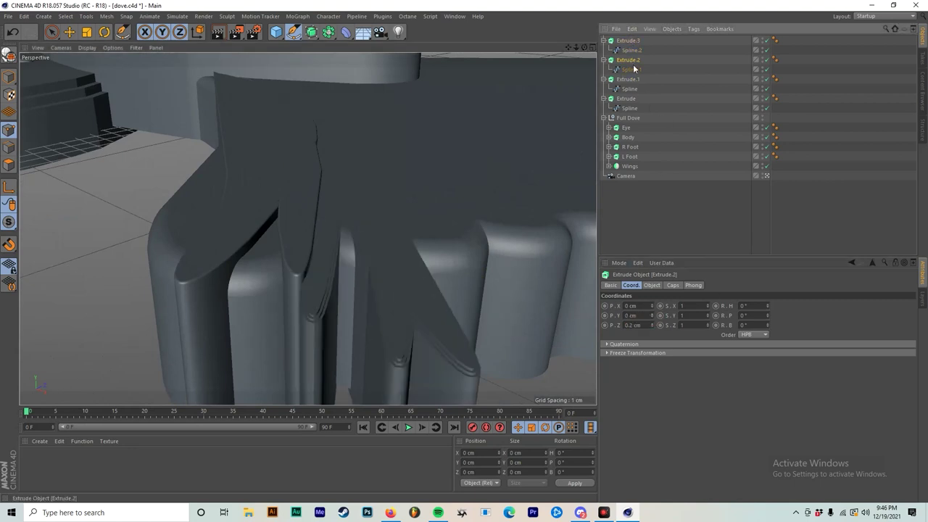
left_click_drag(652, 326, 547, 329)
key("ctrl+z")
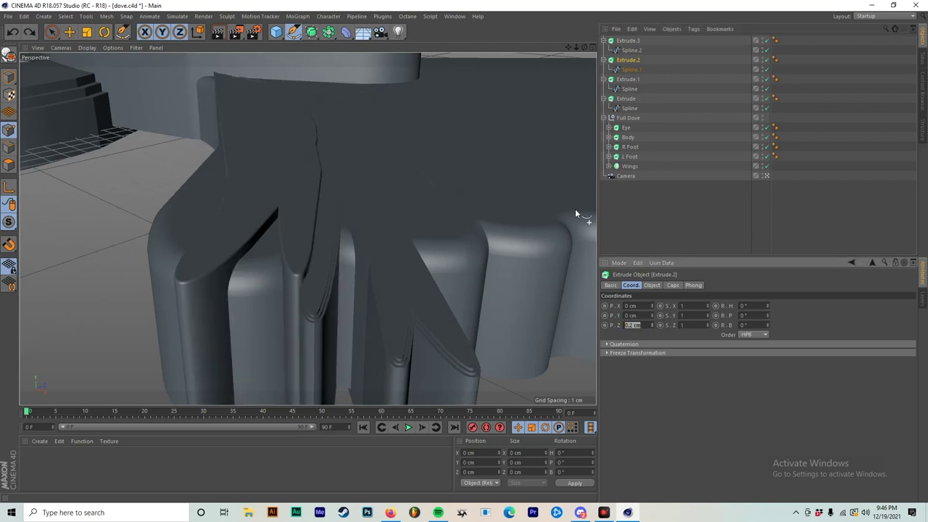
type("0")
key("Return")
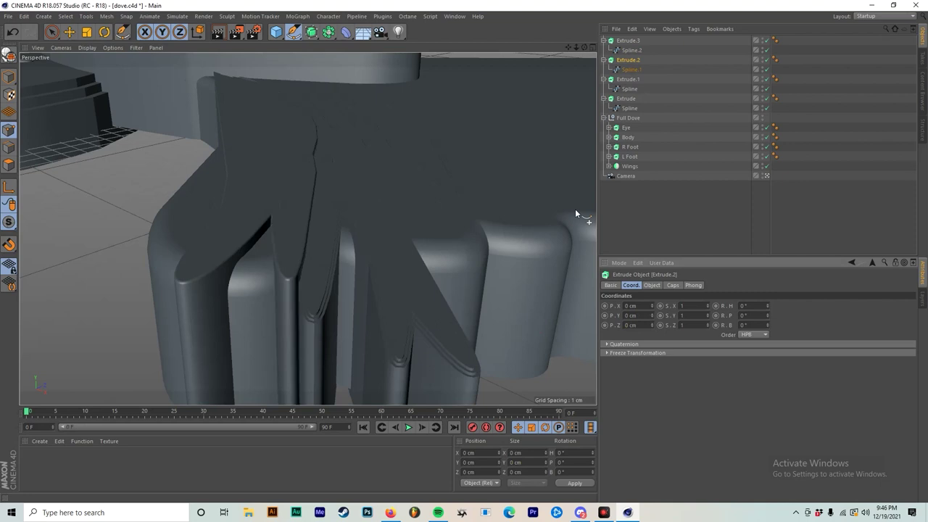
left_click(651, 314)
left_click_drag(638, 314, 568, 315)
type(".")
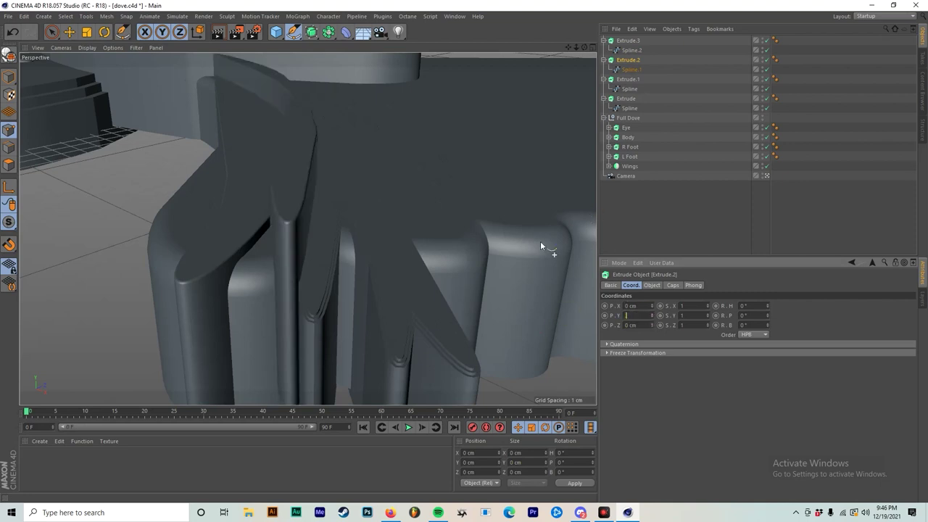
type("0.2")
key("Return")
Examine how the three feathers layer against the tail from several angles, and select Extrude.1.
left_click_drag(331, 187, 287, 270, "alt")
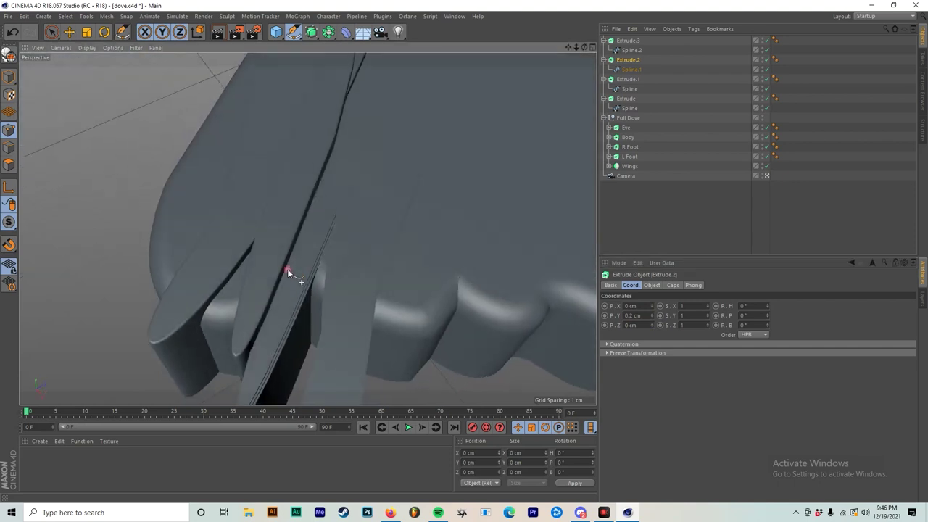
scroll(287, 270, "down", 4)
middle_click_drag(334, 155, 342, 238, "alt")
left_click_drag(341, 238, 320, 190, "alt")
scroll(320, 185, "up", 3)
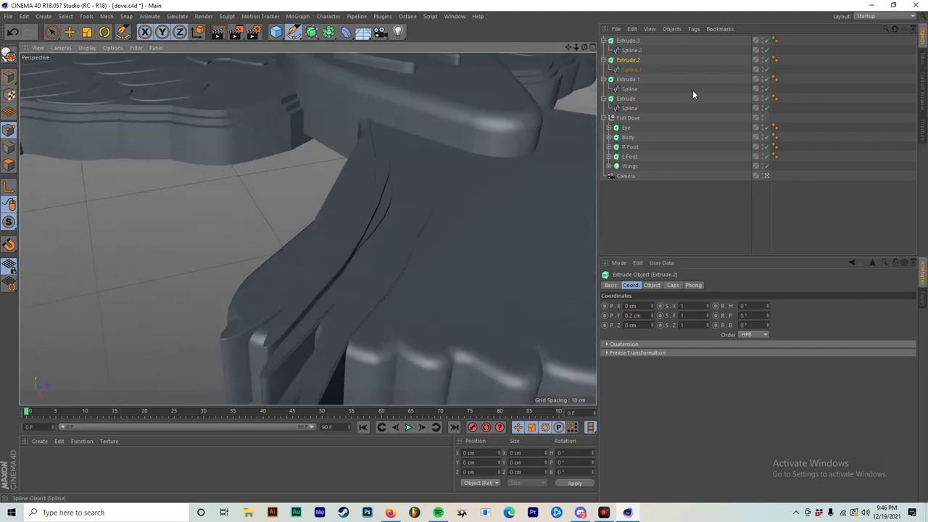
left_click(629, 80)
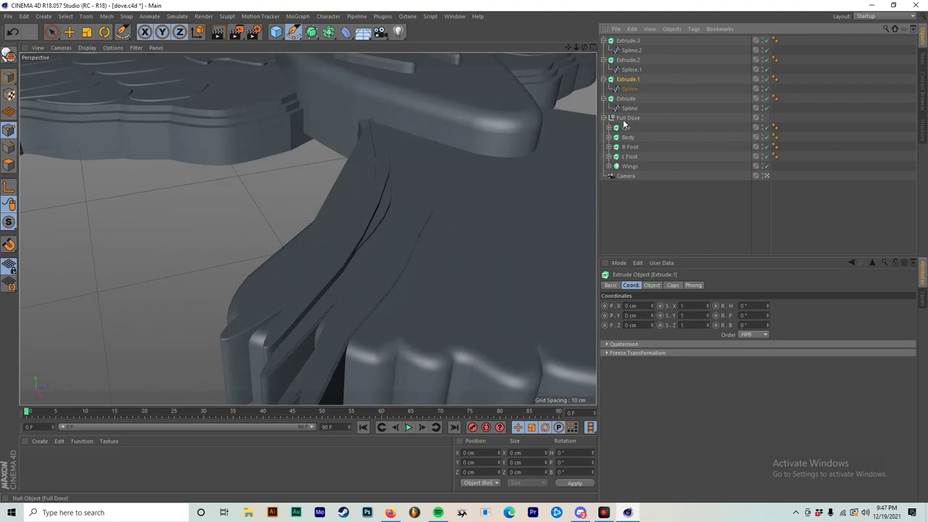
scroll(421, 235, "down", 4)
left_click_drag(406, 235, 387, 257, "alt")
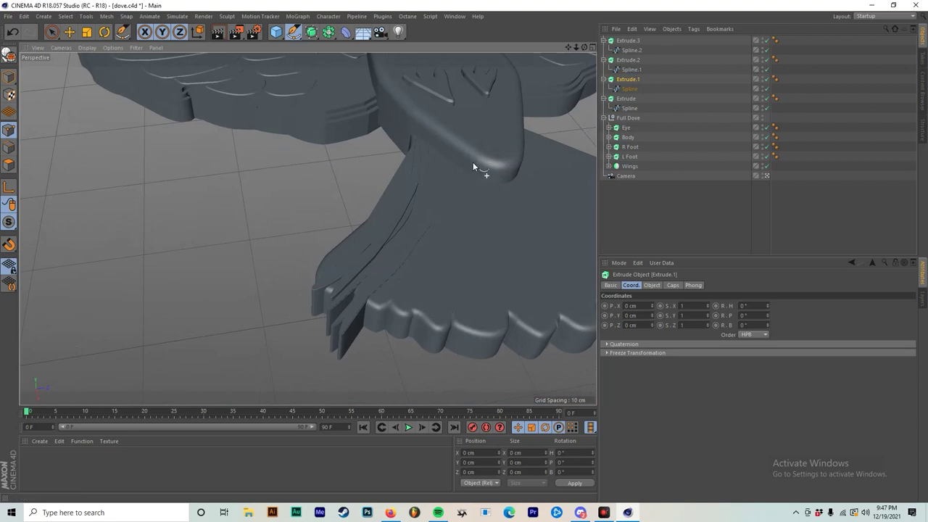
left_click_drag(473, 162, 360, 288, "alt")
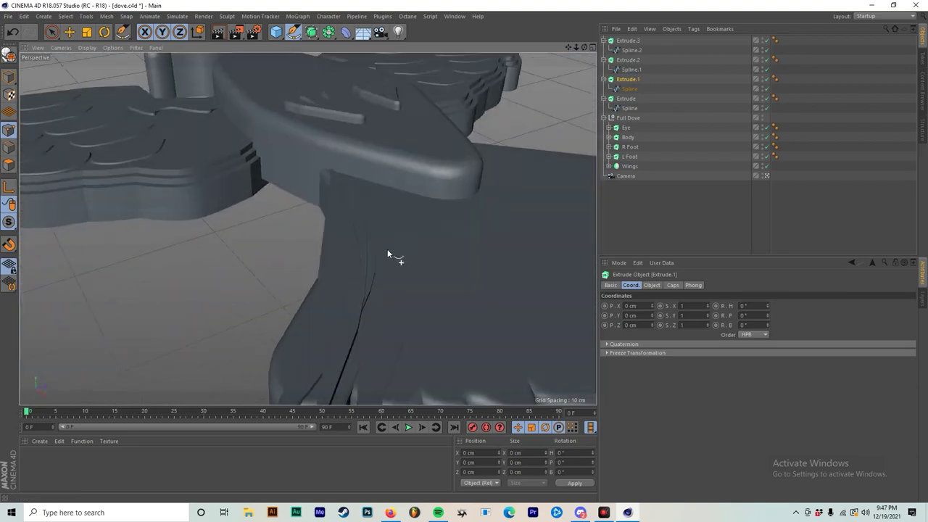
left_click_drag(355, 244, 319, 302, "alt")
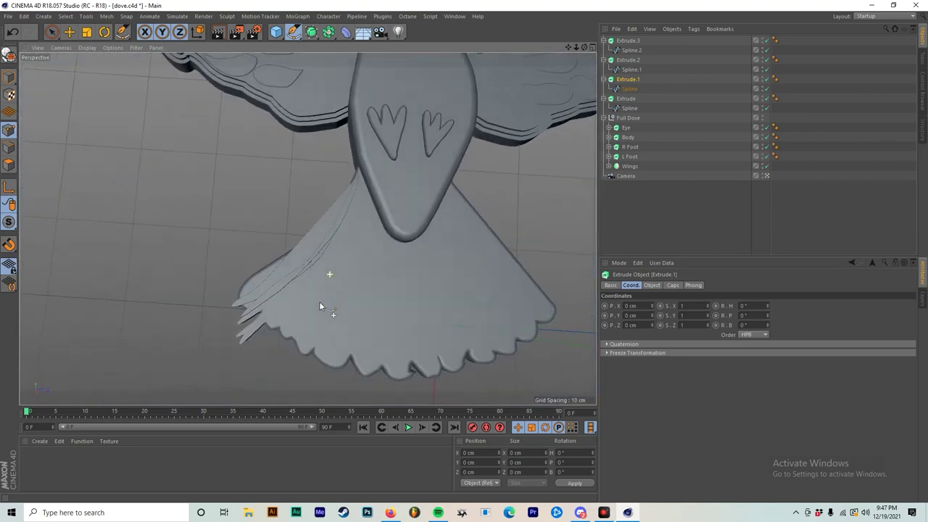
middle_click(431, 174)
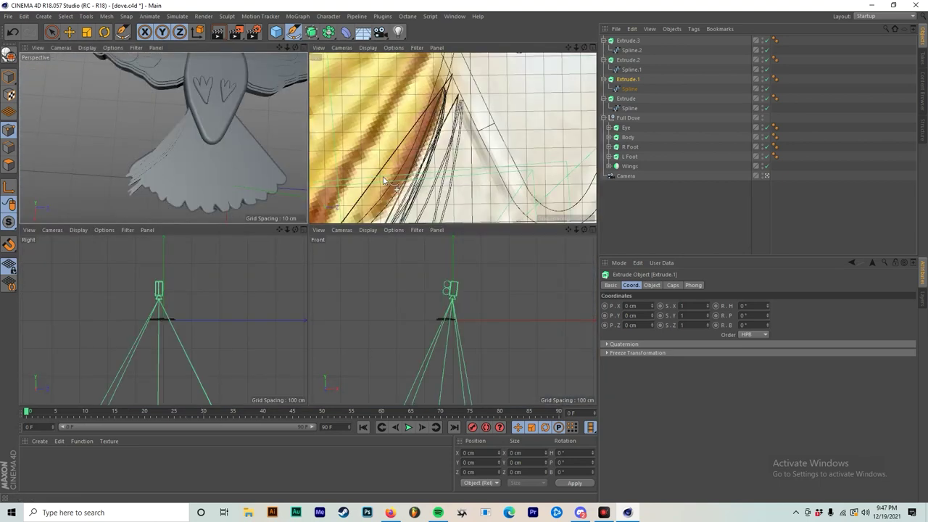
key("F1")
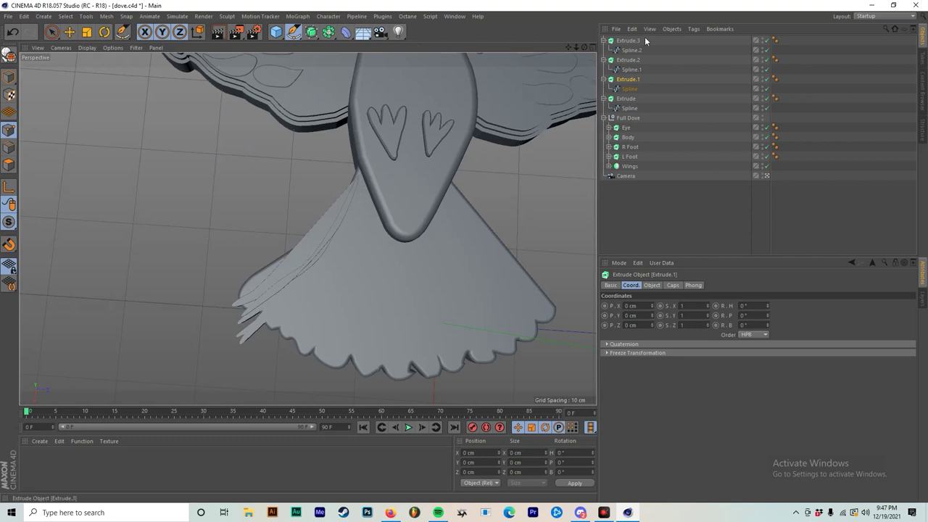
Collapse the three feather extrusions in the hierarchy and toggle the base tail Extrude off and on to compare.
left_click(603, 41)
left_click(611, 50)
left_click(603, 50)
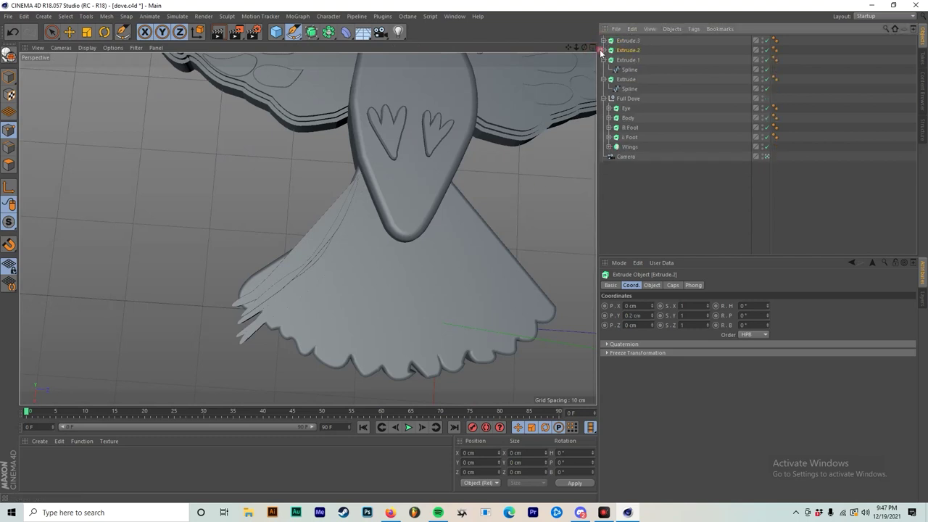
left_click(603, 59)
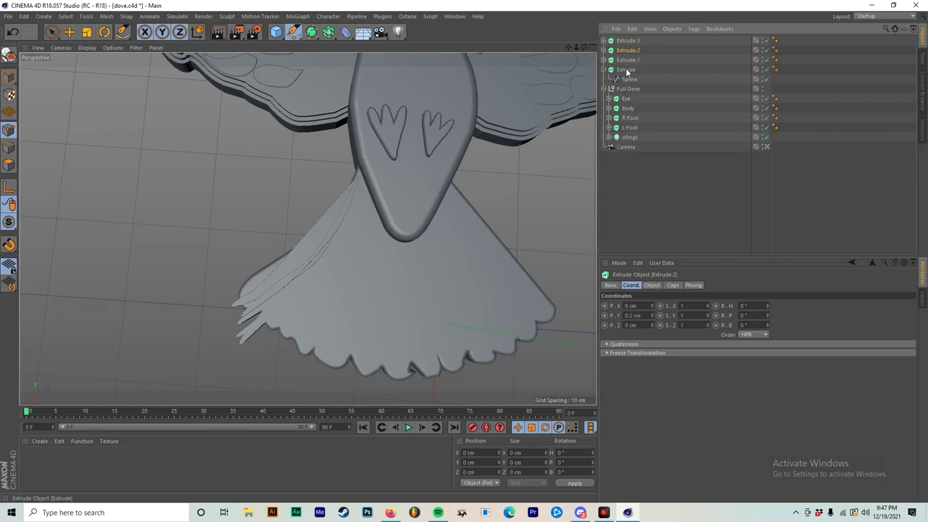
left_click(765, 69)
left_click(765, 69)
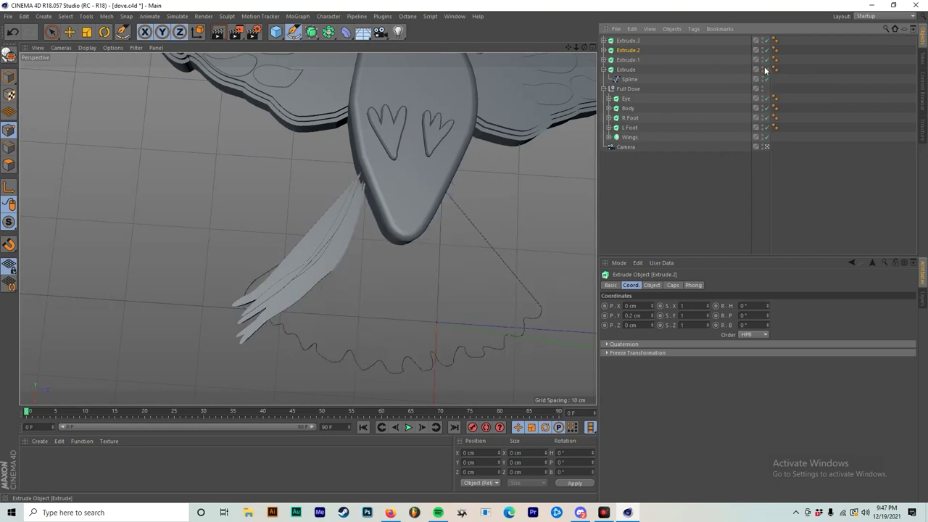
left_click(764, 69)
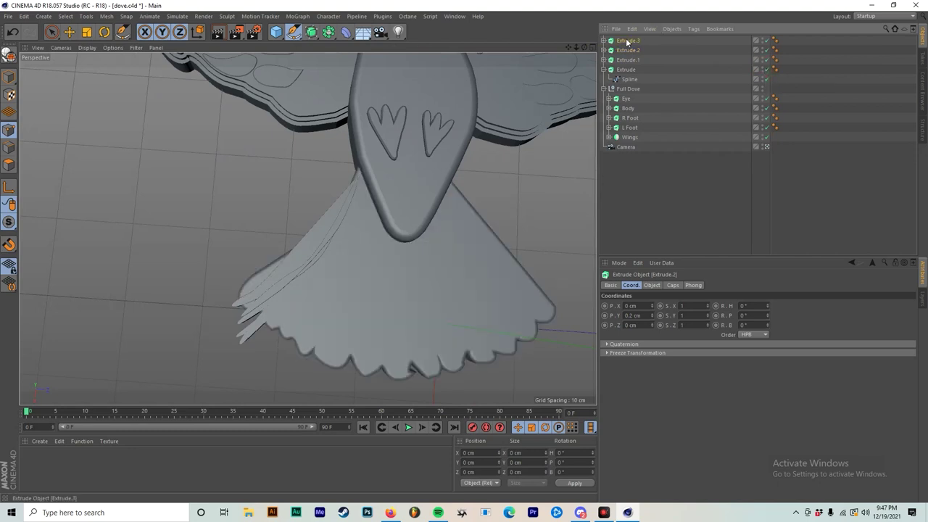
Move Extrude.1, Extrude.2 and Extrude.3 into Wings Combined under the Wings symmetry to mirror the feathers across the tail.
left_click(627, 41)
left_click(628, 60, "shift")
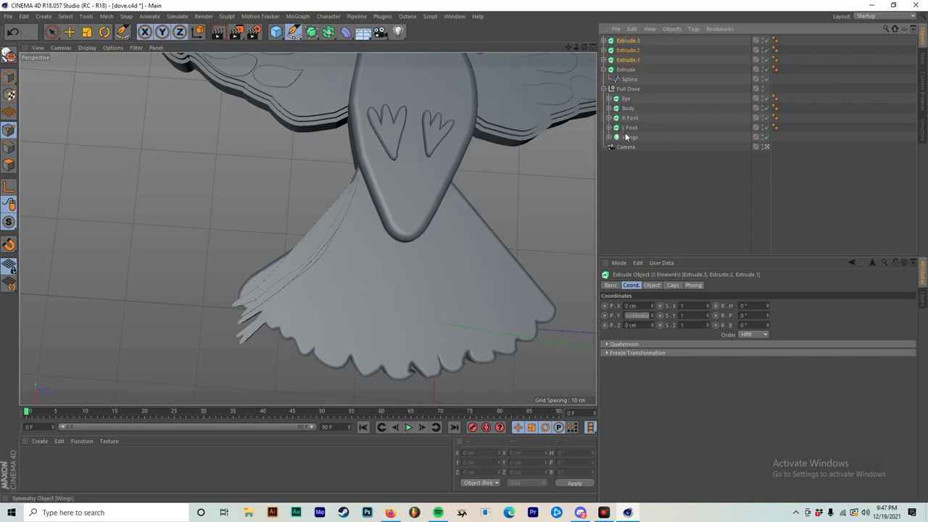
left_click_drag(637, 42, 628, 140)
key("ctrl+z")
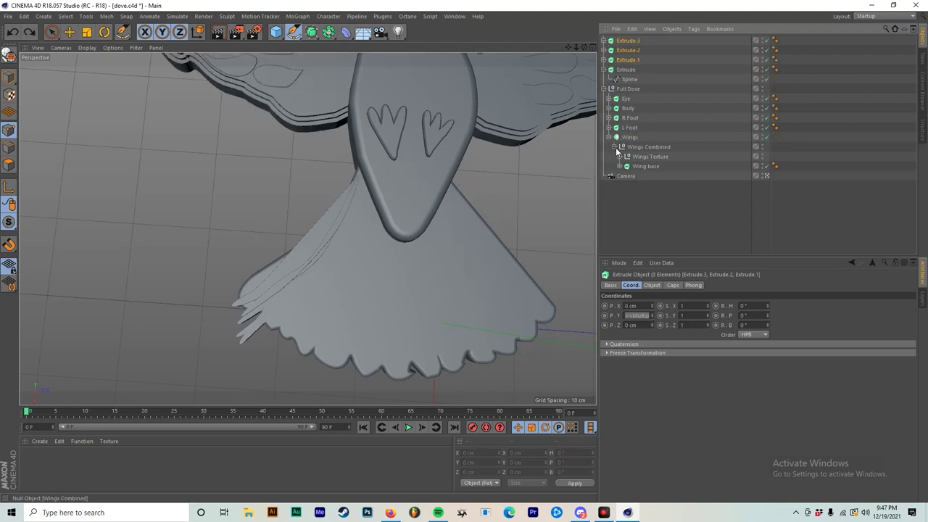
left_click_drag(636, 45, 642, 146)
mouse_move(485, 226)
left_mouse_down("alt")
mouse_move(488, 169)
mouse_move(508, 158)
mouse_move(482, 206)
mouse_move(487, 229)
left_mouse_up("alt")
scroll(473, 197, "down", 3)
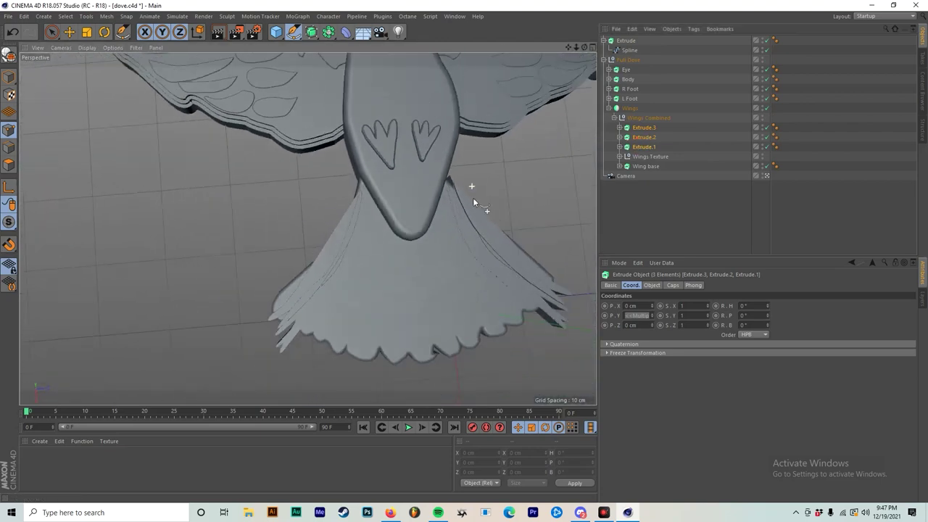
middle_click_drag(472, 198, 439, 196, "alt")
scroll(516, 221, "up", 3)
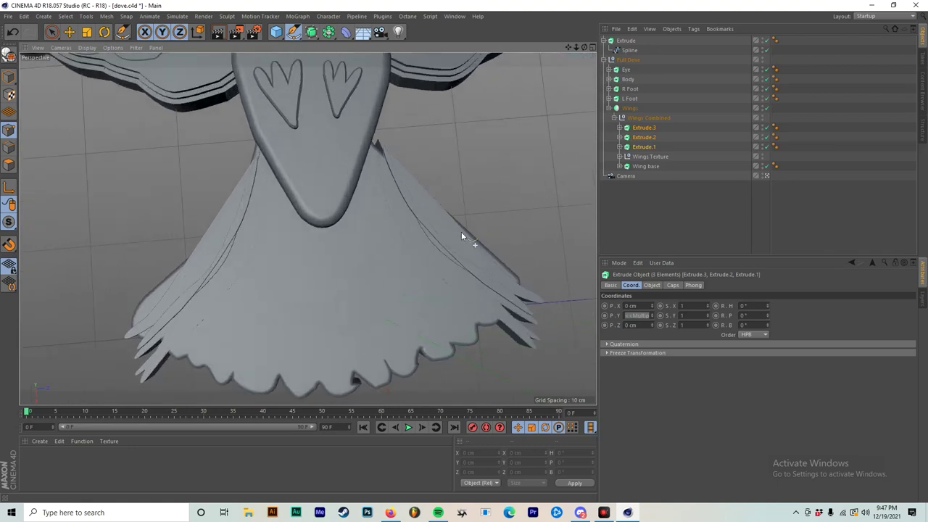
left_click_drag(461, 232, 453, 164, "alt")
Group the three feather extrusions and name the group Bottom Feathers Texture.
right_click(645, 132)
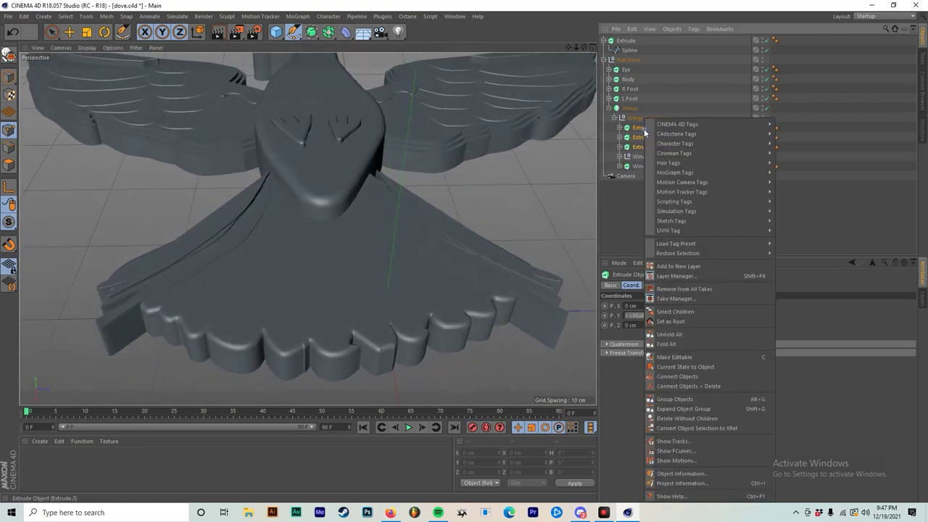
left_click(696, 399)
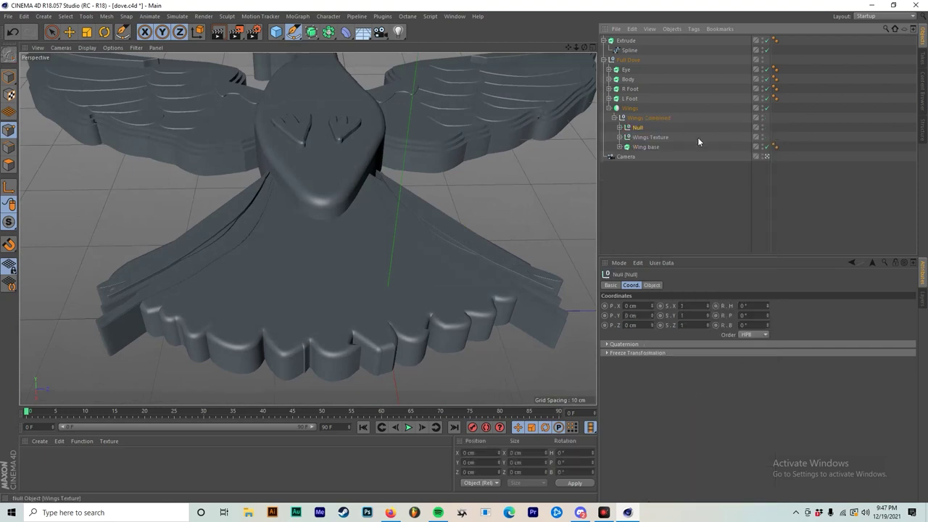
double_click(638, 127)
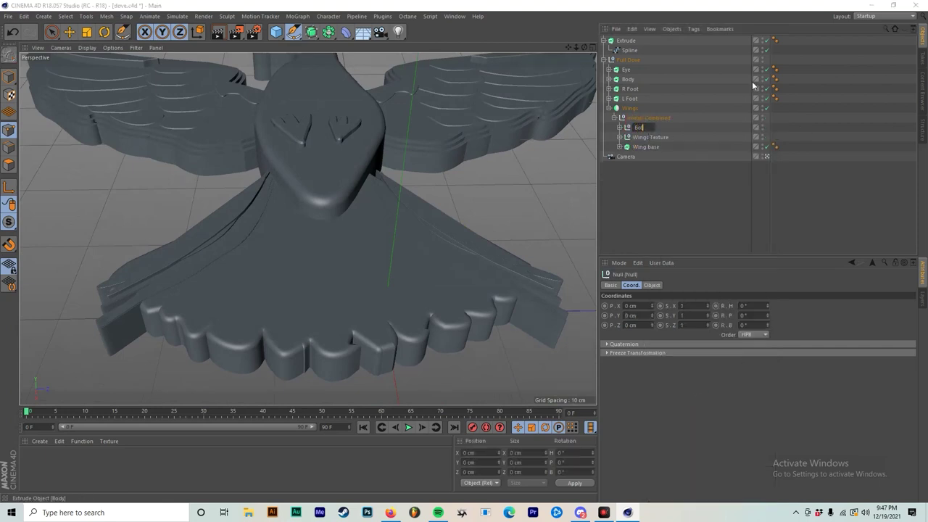
type("Bottom Feathers Texture")
key("Return")
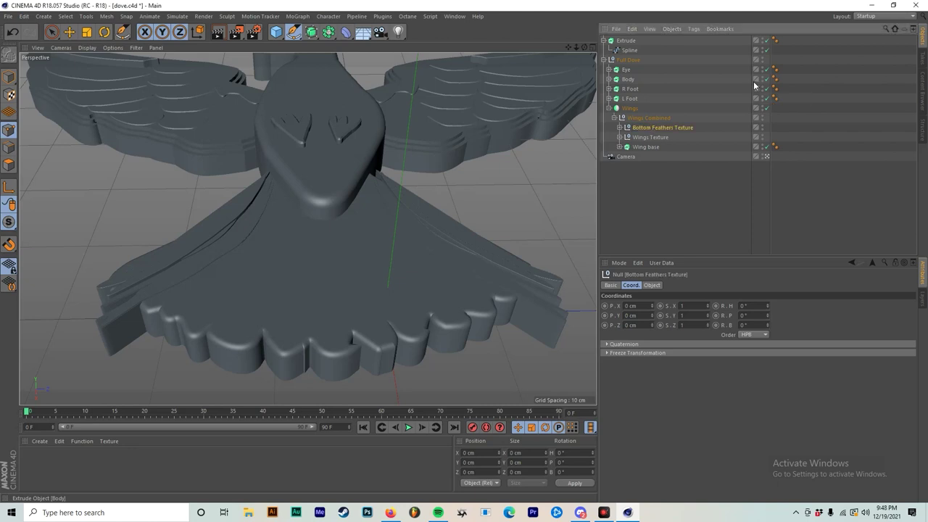
Duplicate Bottom Feathers Texture and set the copy's scale to 1.08 in Y and 0.86 in Z.
left_click_drag(663, 130, 672, 124, "ctrl")
left_click_drag(706, 321, 707, 337)
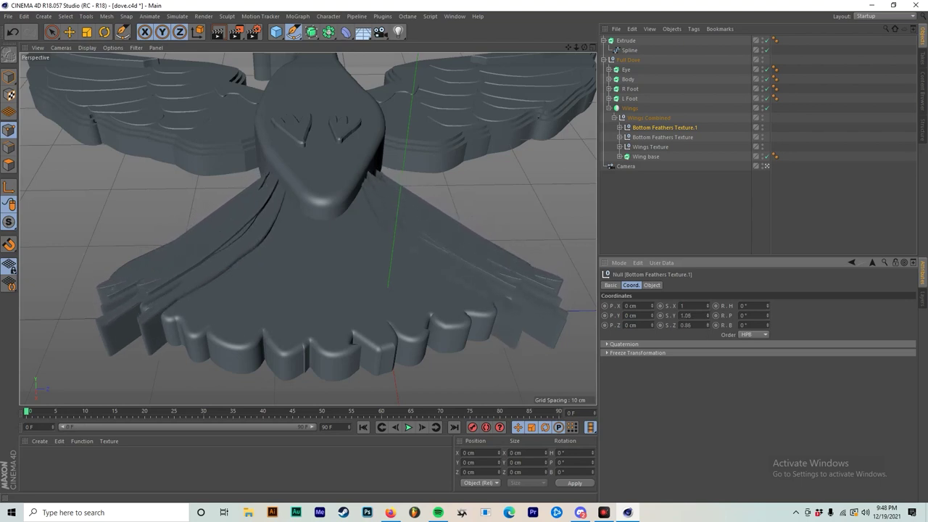
left_click_drag(441, 253, 400, 308, "alt")
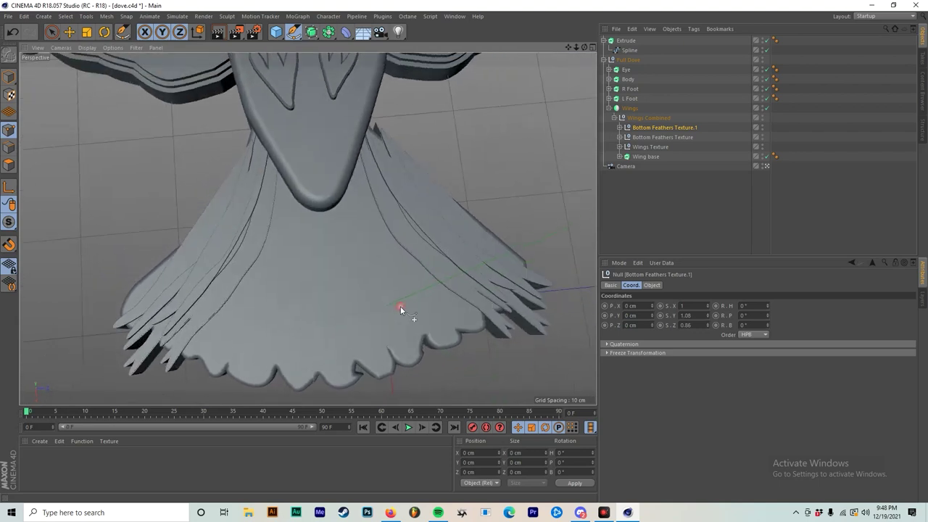
Duplicate Bottom Feathers Texture.1 and reduce the new copy's Z scale further so its feathers sit closer to the tail's centre.
left_click_drag(656, 128, 658, 123, "ctrl")
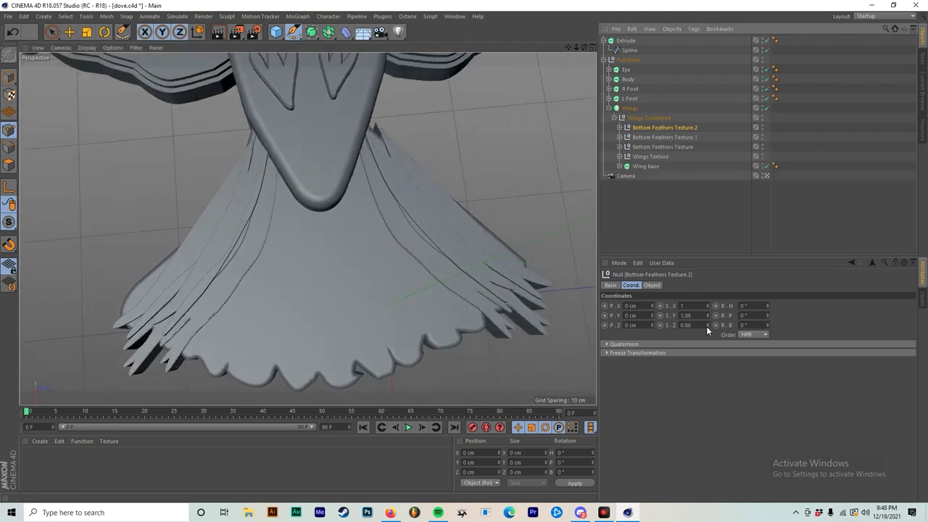
left_click_drag(707, 330, 707, 314)
left_click_drag(498, 276, 434, 286, "alt")
Duplicate the original Bottom Feathers Texture and offset the copy's Extrude.3 to X -1 cm and Z 2 cm.
left_click(656, 147)
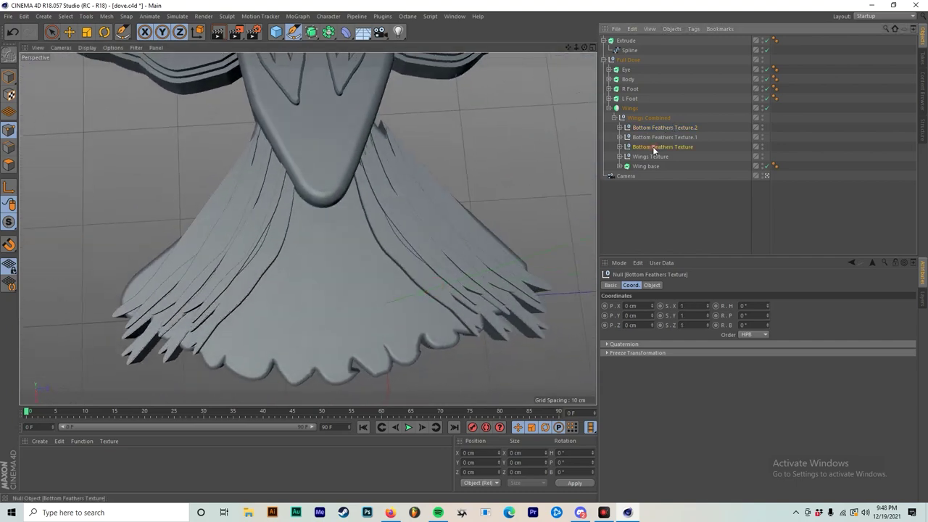
left_click_drag(665, 145, 662, 140, "ctrl")
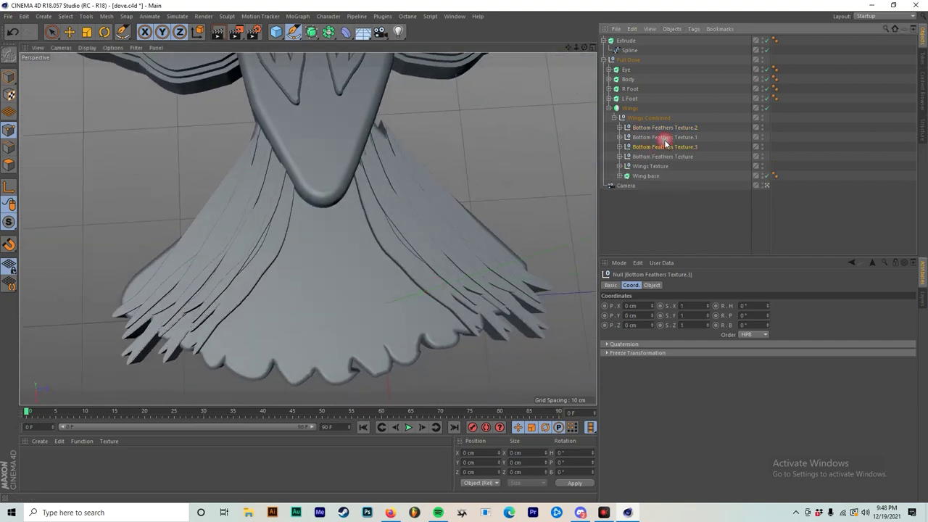
left_click(618, 147)
left_click(650, 157)
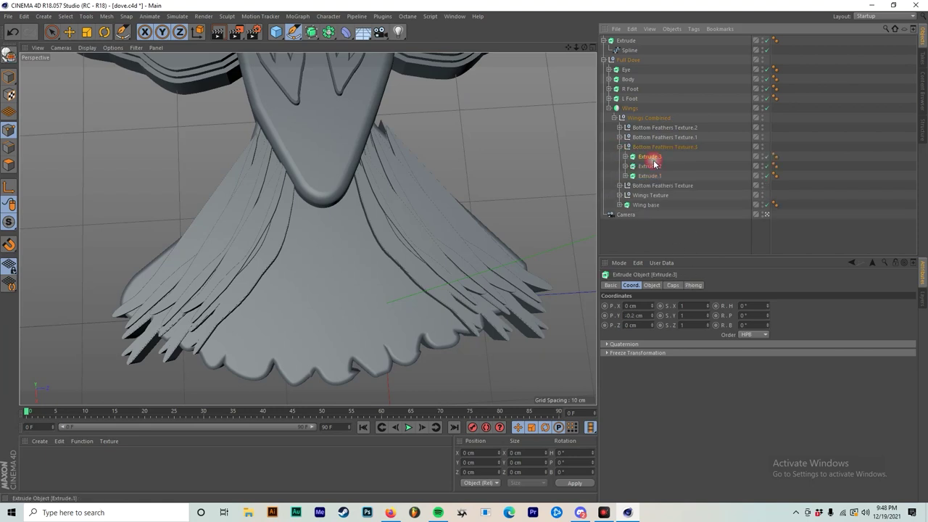
left_click_drag(651, 308, 653, 327)
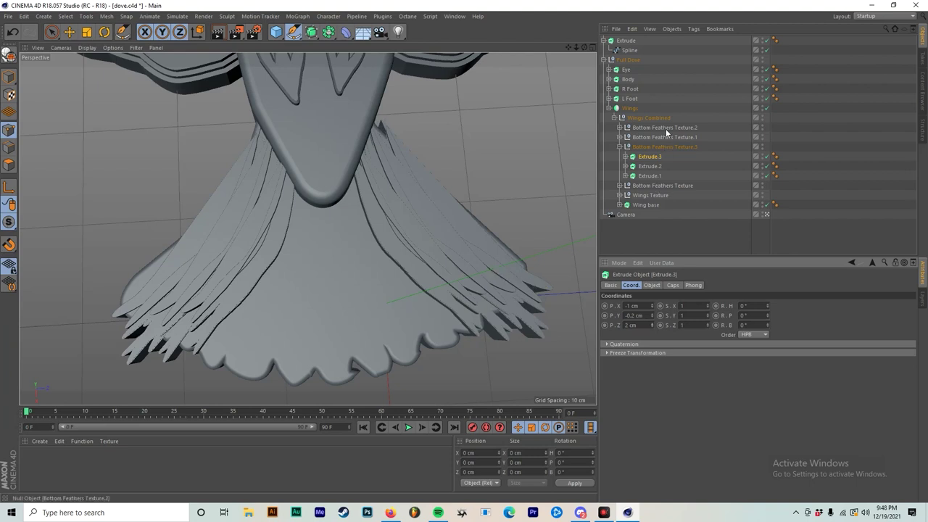
left_click(620, 147)
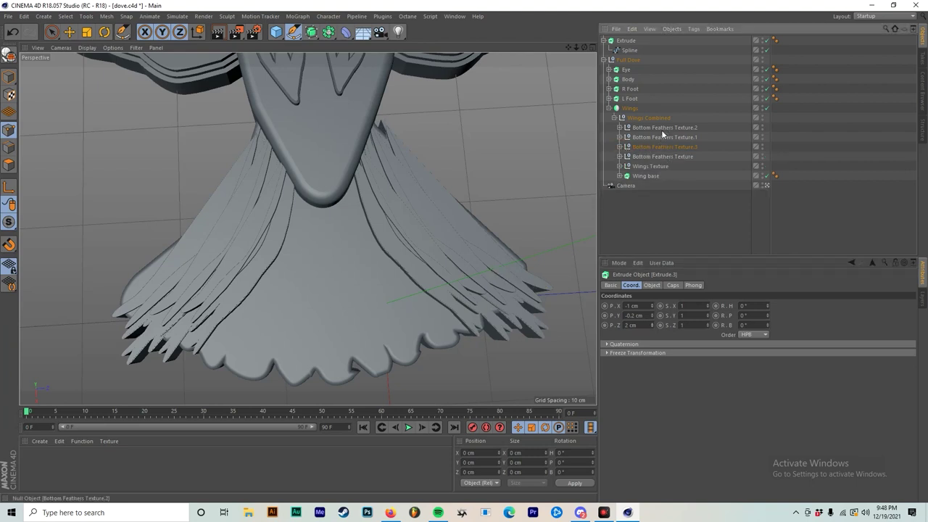
Group all four Bottom Feathers Texture groups and name the new group Bottom Feathers Outer Half.
left_click(652, 157)
left_click(667, 128, "shift")
right_click(669, 148)
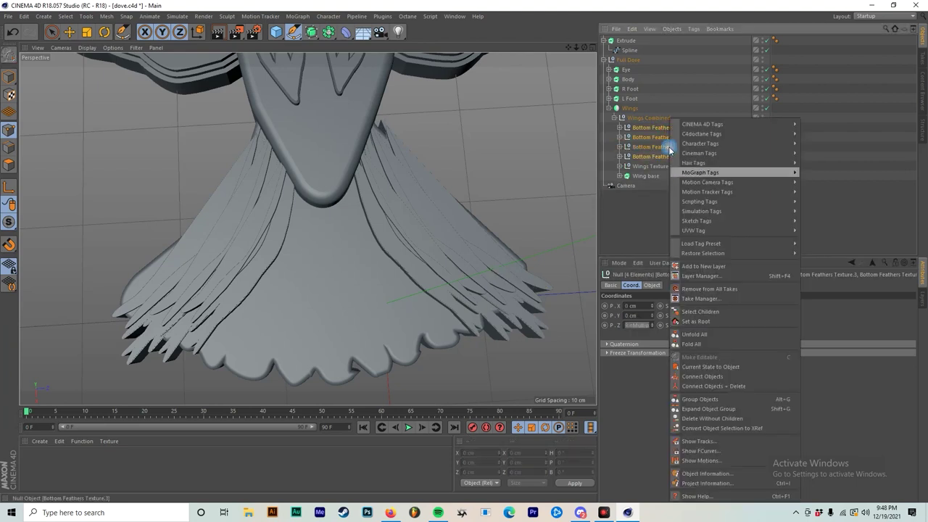
left_click(705, 400)
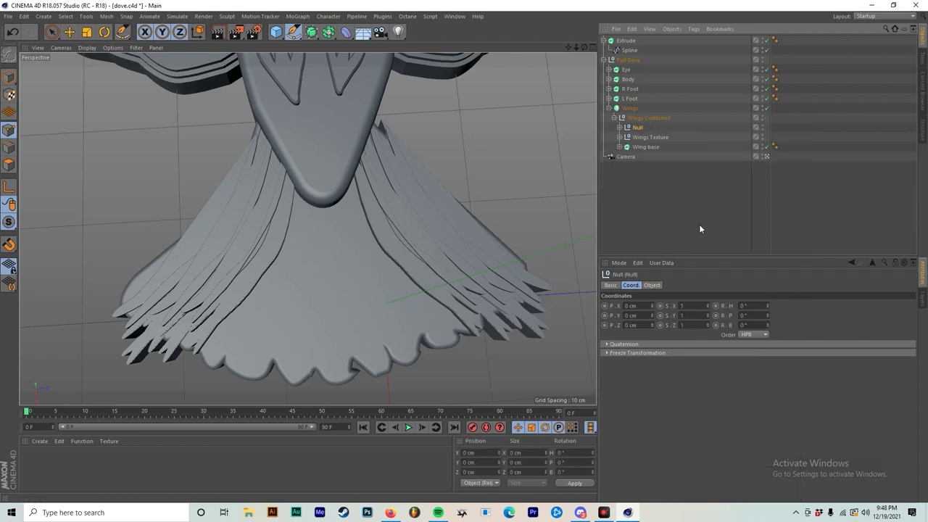
double_click(639, 127)
type("B")
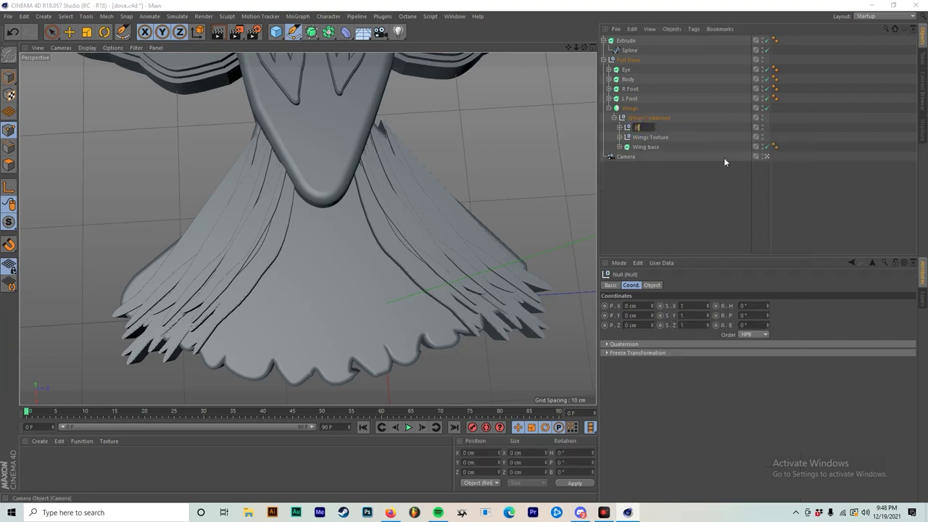
type("ottom Feathers Outer Half")
key("Return")
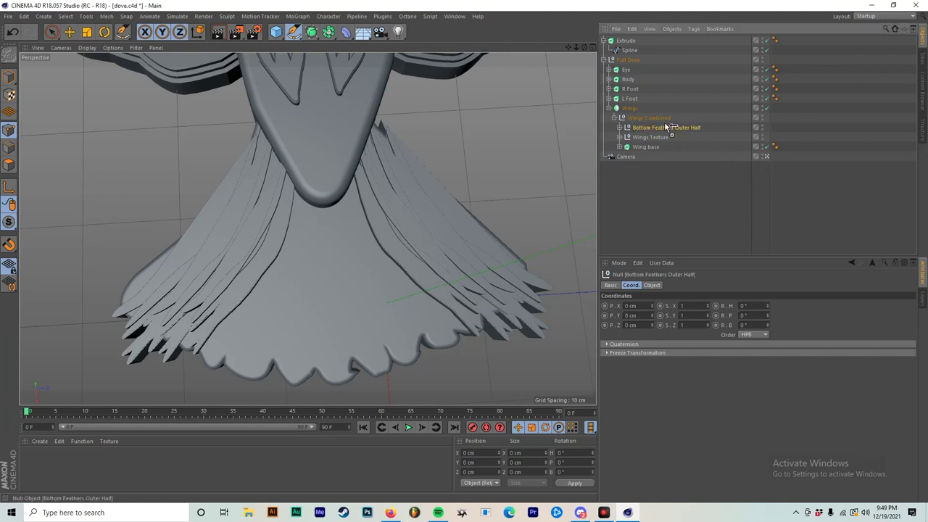
Duplicate Bottom Feathers Outer Half and position the copy at X 2 cm and Z 6 cm.
left_click_drag(666, 127, 666, 125, "ctrl")
left_click_drag(654, 329, 661, 308)
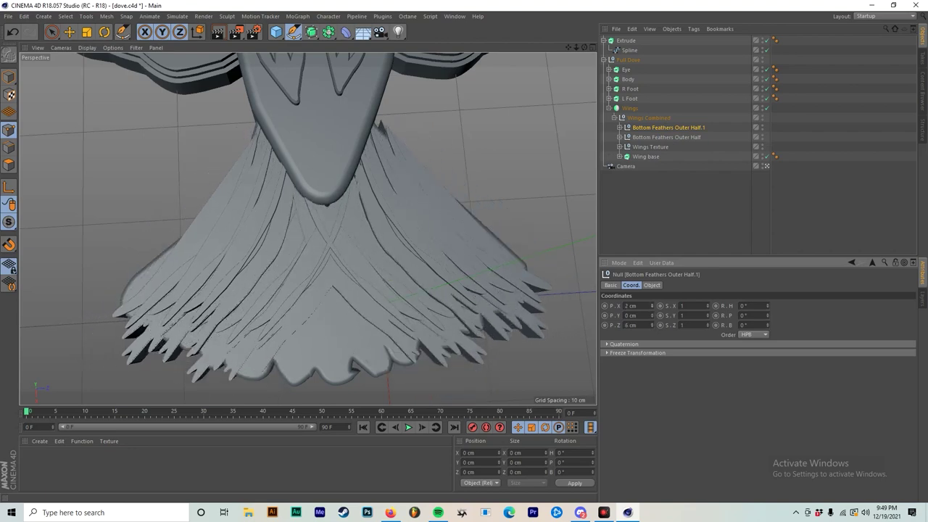
mouse_move(388, 261)
left_mouse_down("alt")
mouse_move(392, 237)
mouse_move(389, 278)
mouse_move(385, 250)
left_mouse_up("alt")
left_click(651, 305)
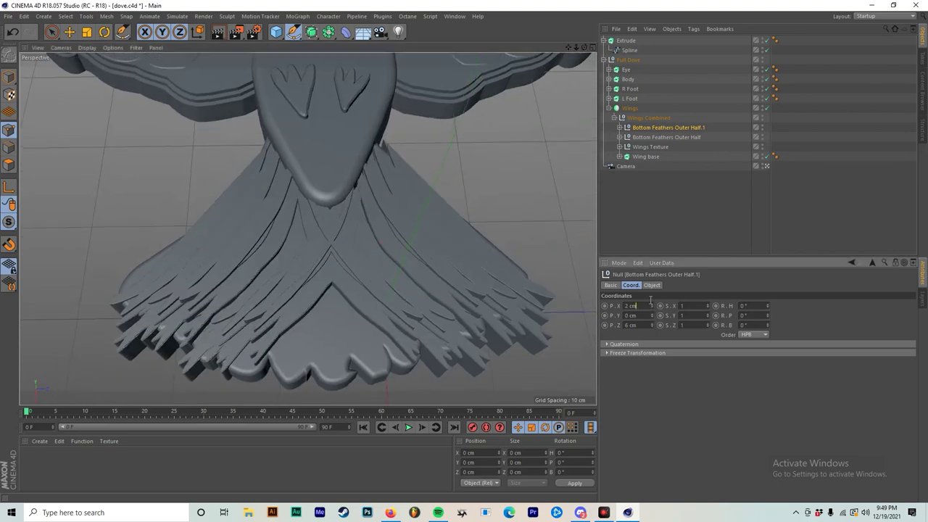
left_click_drag(651, 306, 644, 305)
Duplicate Bottom Feathers Outer Half.1, try different Y positions for the copy, and undo the trial changes.
left_click(663, 127)
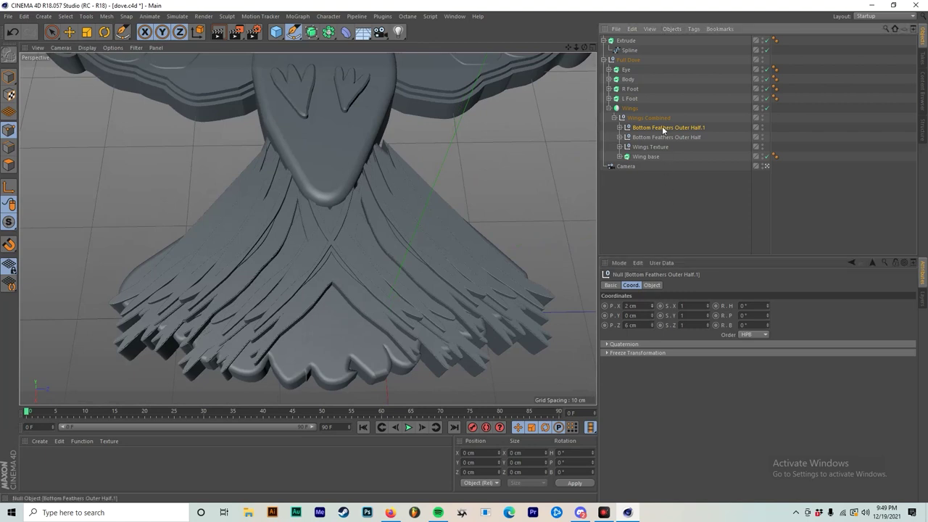
left_click_drag(666, 127, 666, 128, "ctrl")
mouse_move(651, 316)
left_mouse_down()
mouse_move(651, 327)
mouse_move(651, 308)
mouse_move(651, 331)
left_mouse_up()
key("ctrl+z")
key("ctrl+z")
key("ctrl+z")
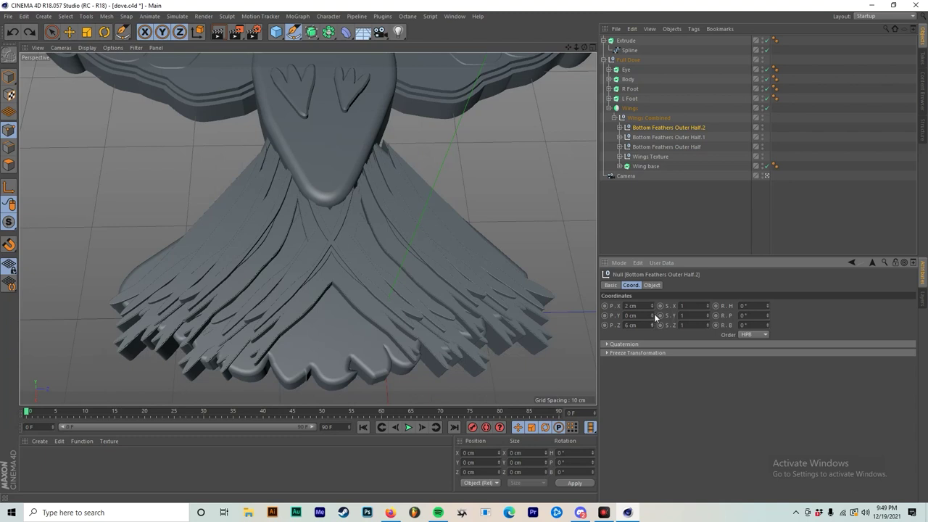
left_click_drag(653, 315, 652, 315)
key("ctrl+z")
Set the Z scale of Bottom Feathers Outer Half.2 to 0.78 and its Y position to 0 cm.
left_click_drag(707, 324, 708, 341)
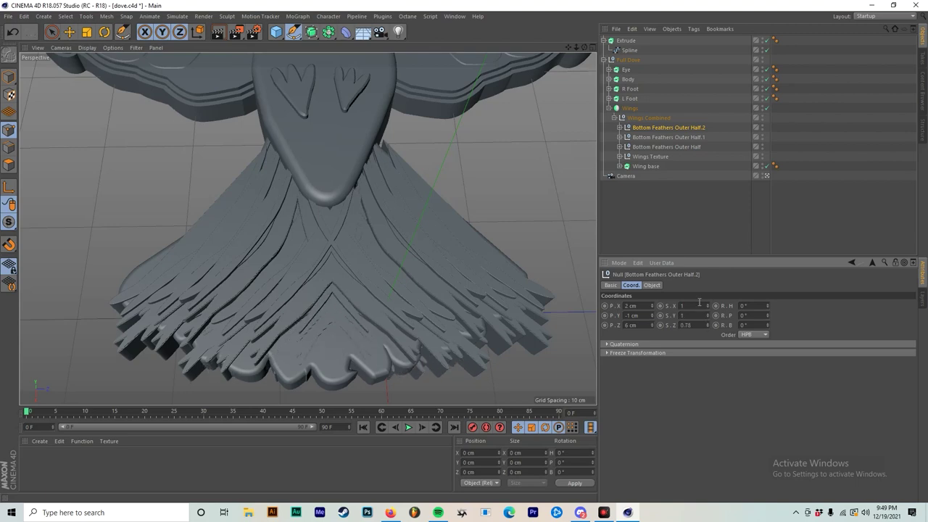
left_click(652, 315)
left_click_drag(347, 319, 326, 286, "alt")
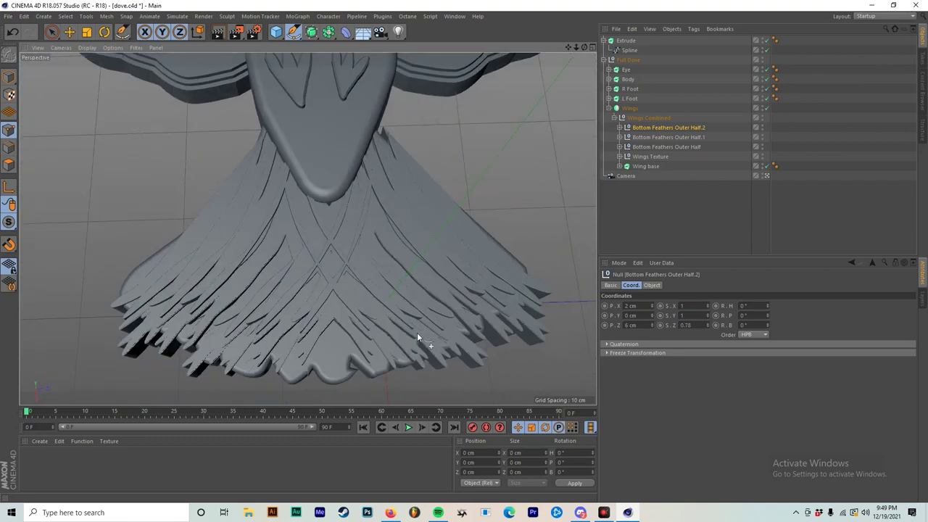
Duplicate Bottom Feathers Outer Half.2 within Wings Combined and set the copy's Z position to 9 cm.
scroll(347, 335, "up", 5)
left_click_drag(686, 131, 653, 121, "ctrl")
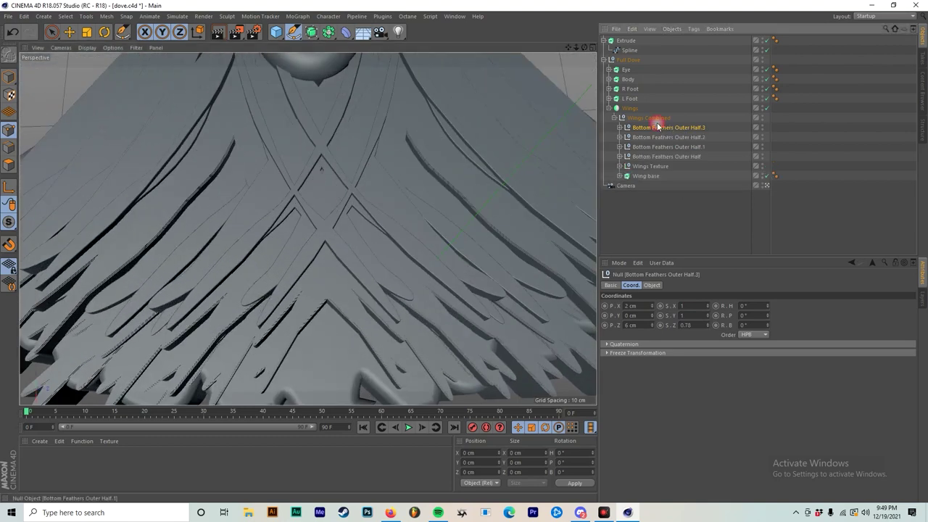
left_click(651, 325)
mouse_move(649, 335)
left_mouse_down()
mouse_move(649, 345)
mouse_move(649, 337)
left_mouse_up()
left_click_drag(374, 192, 293, 224, "alt")
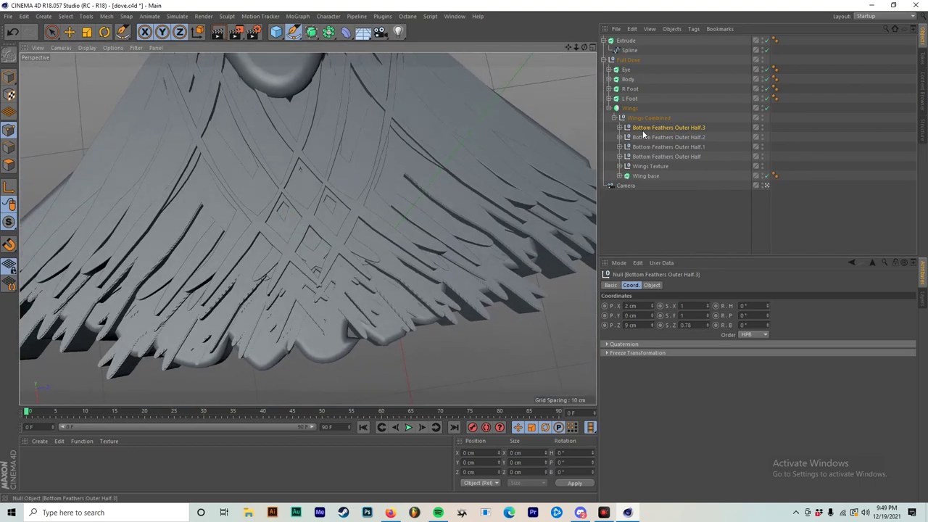
Duplicate Bottom Feathers Outer Half.3 and set the copy's Z position to 13 cm.
left_click_drag(645, 125, 644, 123, "ctrl")
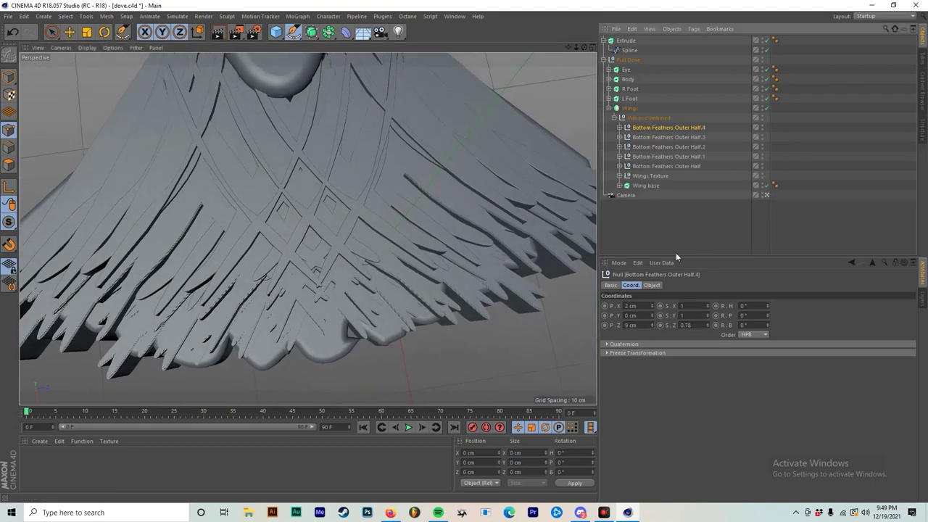
left_click(649, 325)
left_click_drag(652, 326, 652, 312)
left_click_drag(352, 145, 354, 267, "alt")
Duplicate Bottom Feathers Outer Half.4 and position the copy at X 5 cm and Z 17 cm.
left_click_drag(659, 130, 664, 126, "ctrl")
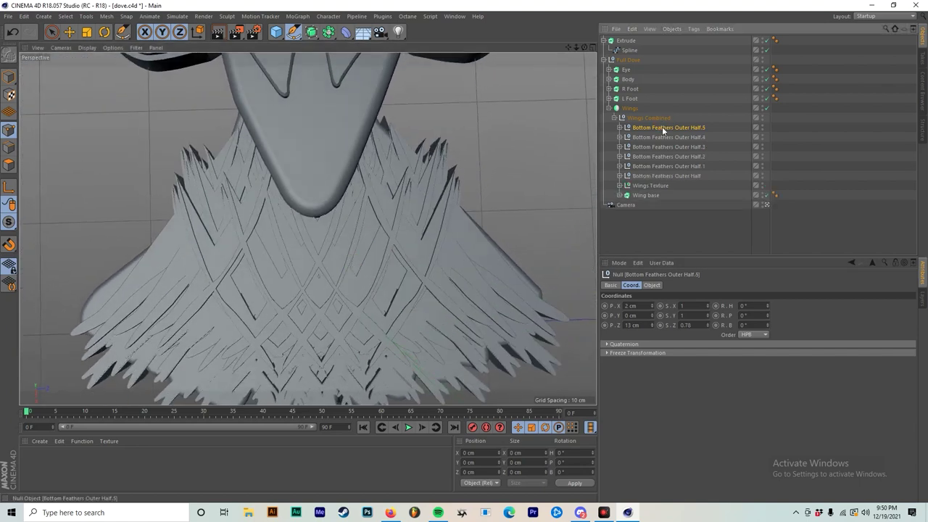
left_click_drag(653, 328, 654, 319)
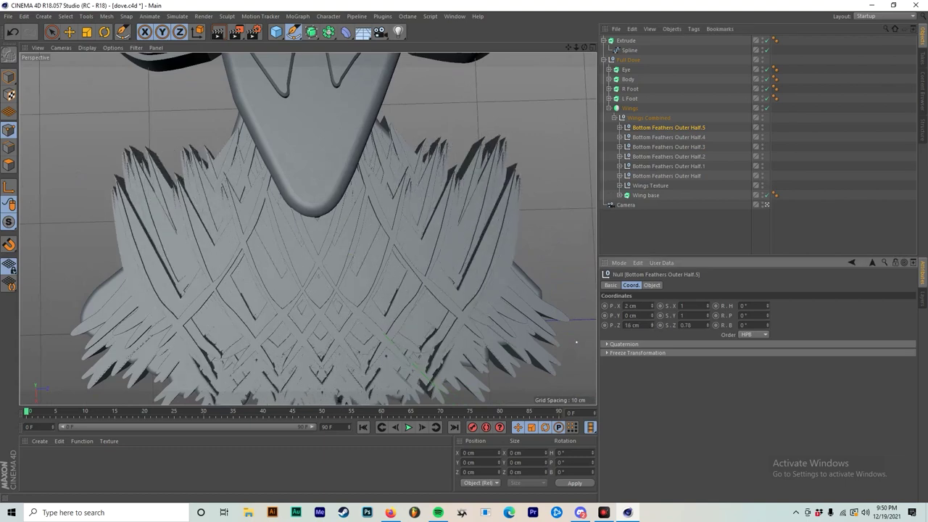
left_click_drag(518, 269, 507, 244, "alt")
key("ctrl+z")
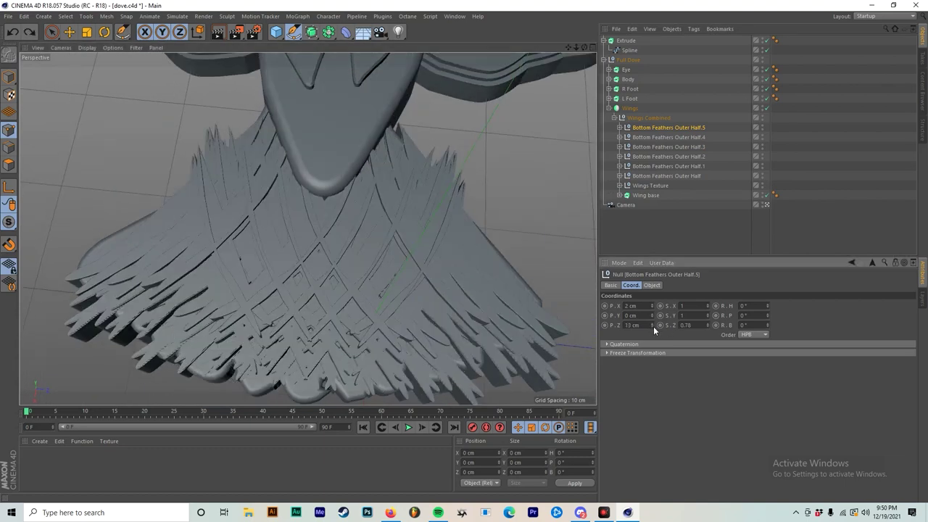
left_click_drag(654, 330, 654, 300)
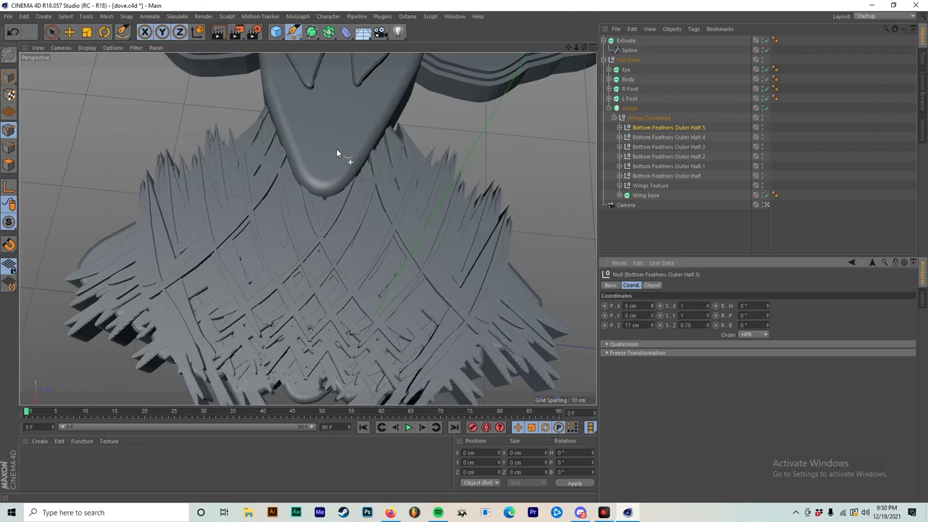
Duplicate Bottom Feathers Outer Half.5, set the copy's X position to 9 cm, and check the layered tail against the whole dove.
key("ctrl+c")
key("ctrl+v")
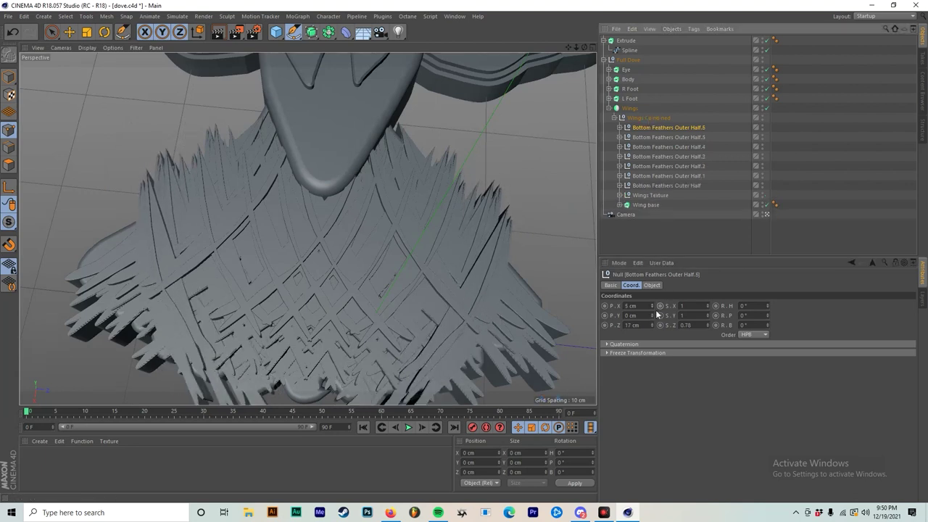
left_click_drag(652, 305, 652, 324)
left_click_drag(435, 240, 389, 344, "alt")
key("ctrl+z")
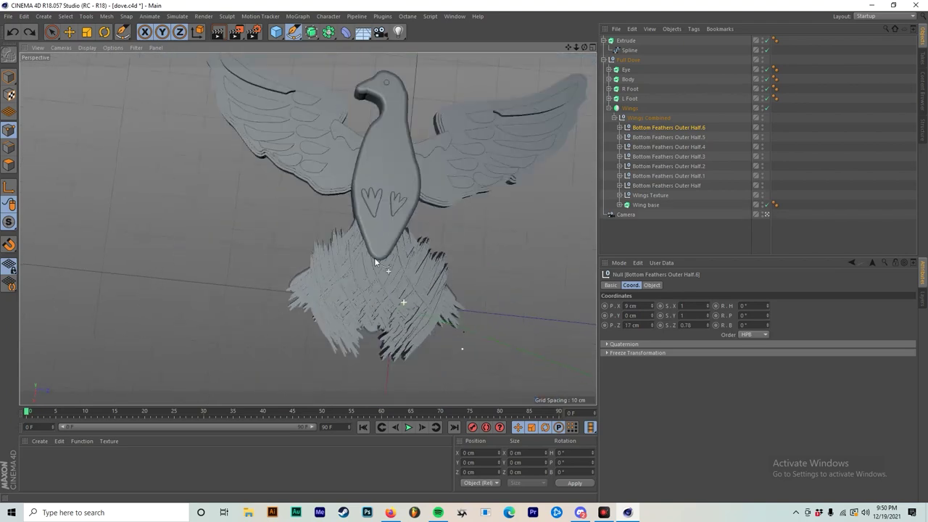
left_click_drag(375, 263, 317, 253, "alt")
middle_click(334, 240)
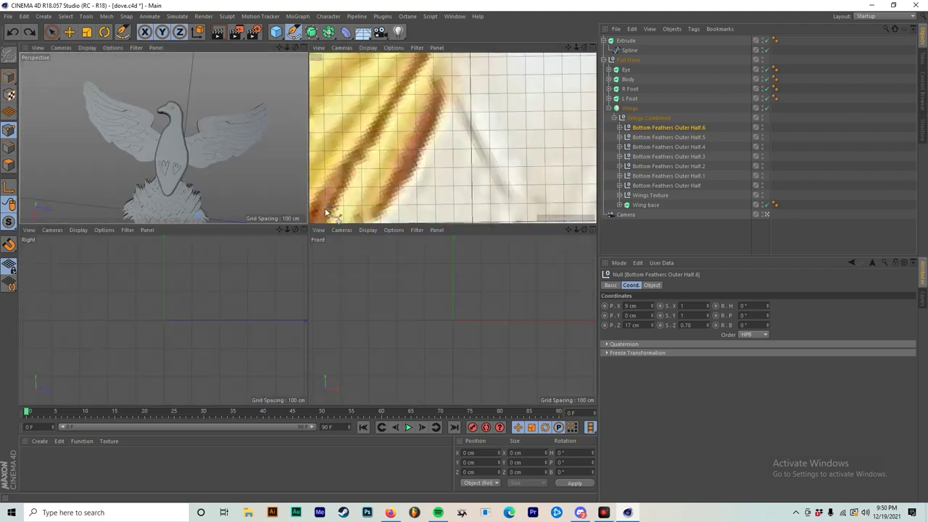
scroll(472, 181, "down", 6)
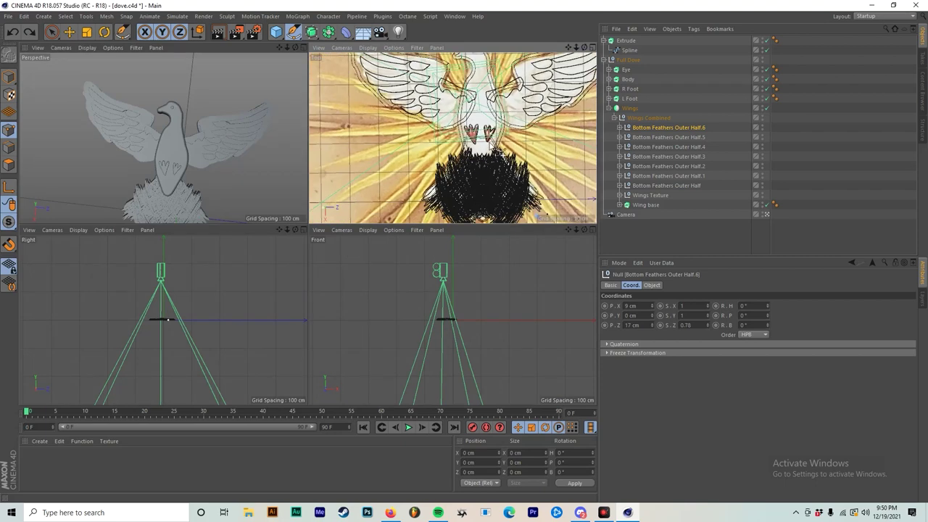
middle_click(203, 138)
mouse_move(259, 207)
left_mouse_down("alt")
mouse_move(276, 217)
mouse_move(264, 219)
left_mouse_up("alt")
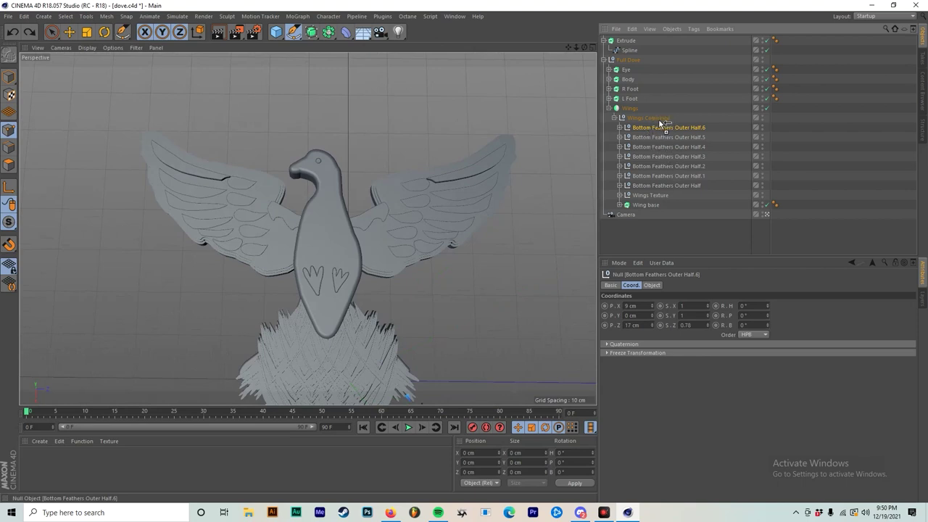
Duplicate Bottom Feathers Outer Half.6 and move the copy from the tail up to the wings, about X -33.9 cm and Y -2.3 cm.
left_click_drag(659, 123, 657, 119, "ctrl")
scroll(399, 284, "down", 3)
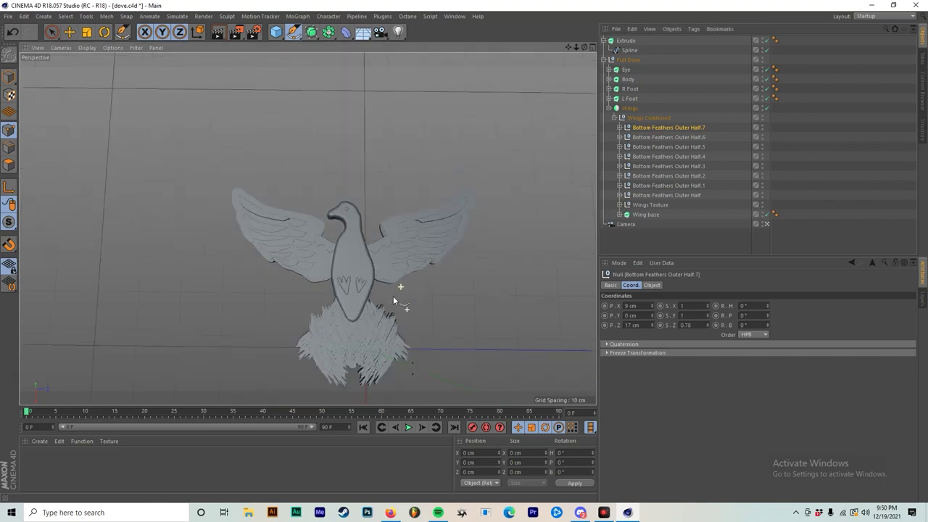
left_click_drag(393, 295, 240, 111, "alt")
left_click(72, 38)
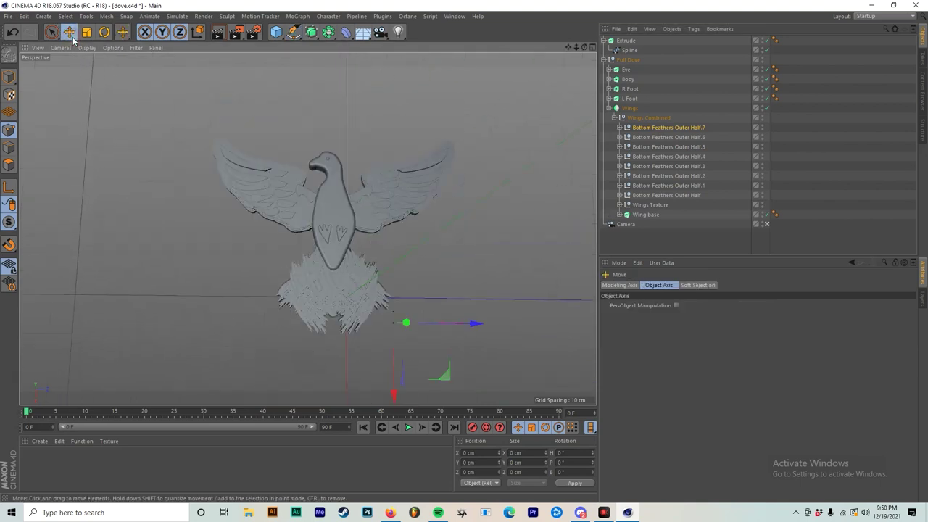
left_click_drag(408, 382, 416, 269)
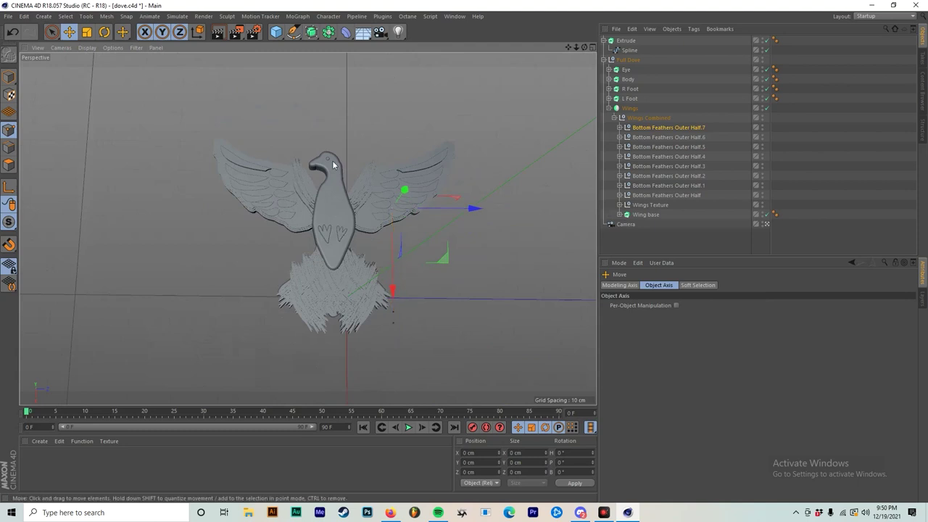
left_click_drag(333, 171, 366, 150, "alt")
scroll(335, 174, "up", 5)
left_click_drag(443, 182, 440, 194)
left_click_drag(233, 125, 253, 214, "alt")
left_click(253, 215)
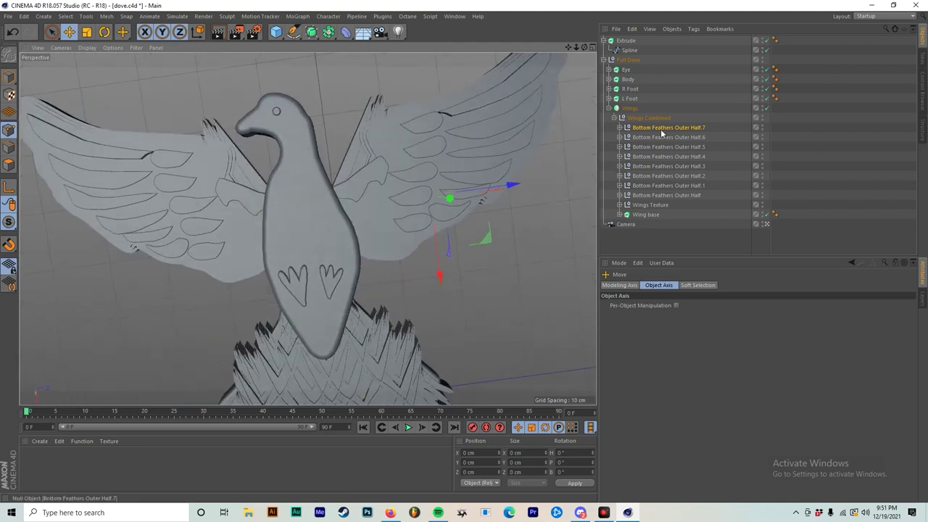
Duplicate Bottom Feathers Outer Half.7 along the upper wing edge twice, placing the copies at Z 21 cm and Z 23 cm.
left_click_drag(660, 129, 663, 119, "ctrl")
mouse_move(652, 316)
left_mouse_down()
mouse_move(652, 294)
mouse_move(655, 323)
left_mouse_up()
key("ctrl+z")
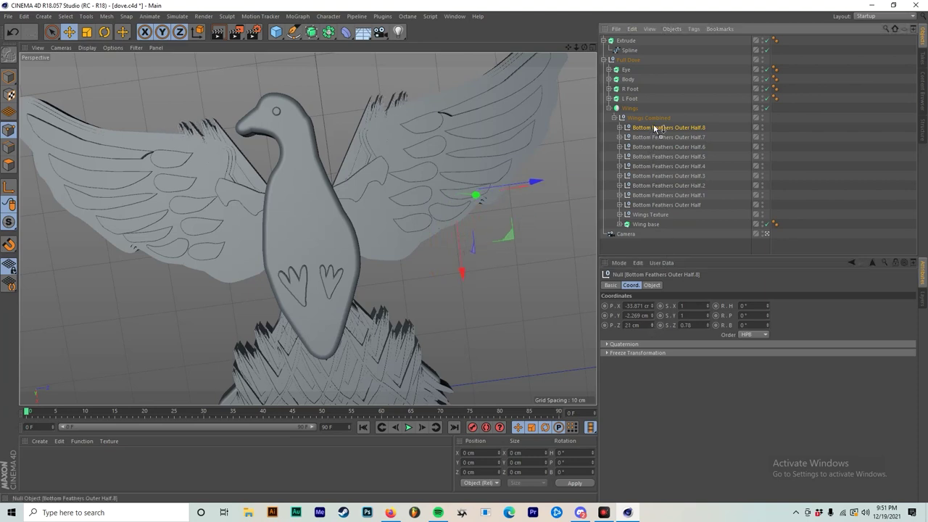
key("ctrl+c")
key("ctrl+v")
left_click_drag(654, 325, 654, 325)
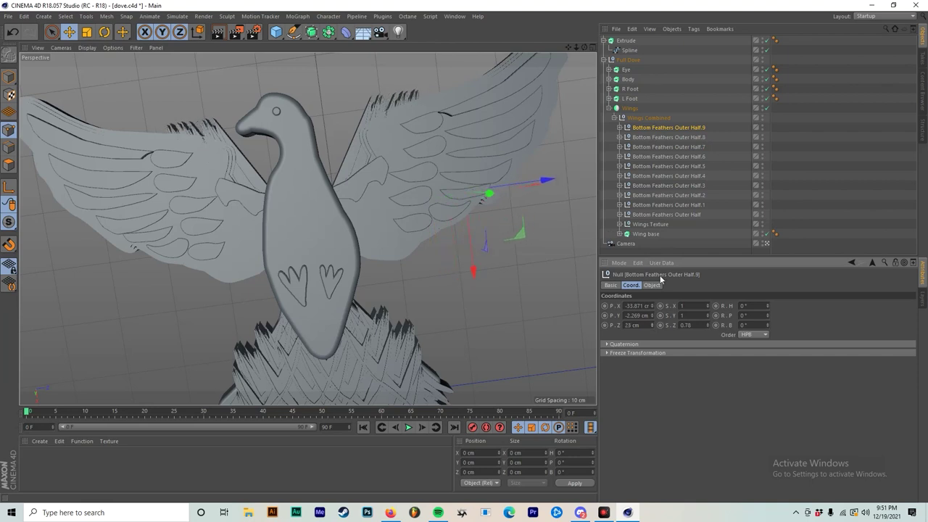
Continue the upper wing feathers with two copies of Bottom Feathers Outer Half.9, placed at Z 26 cm and Z 29 cm.
key("ctrl+c")
key("ctrl+v")
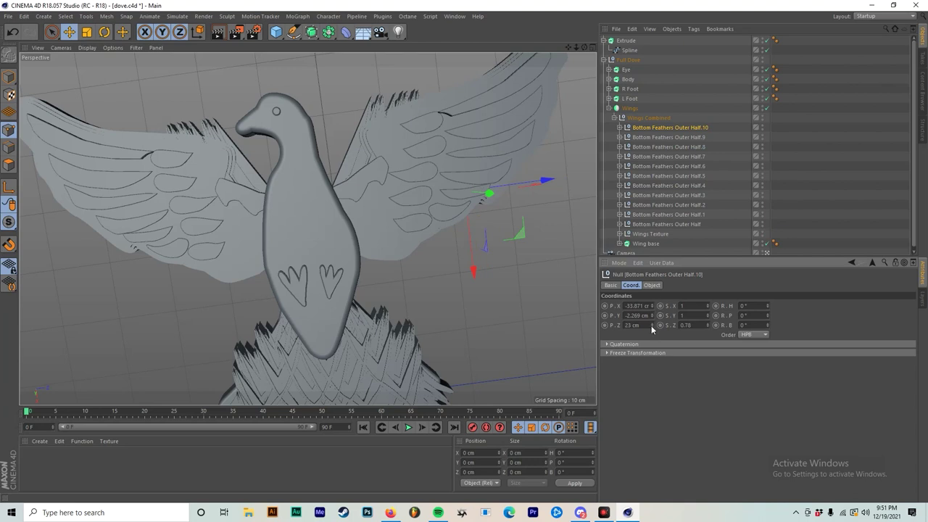
left_click_drag(655, 325, 654, 321)
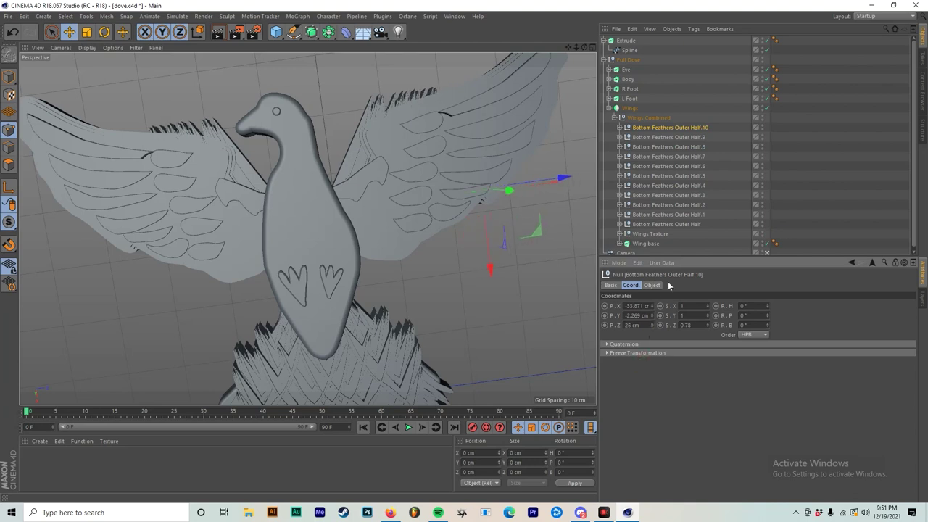
left_click_drag(667, 132, 665, 121, "ctrl")
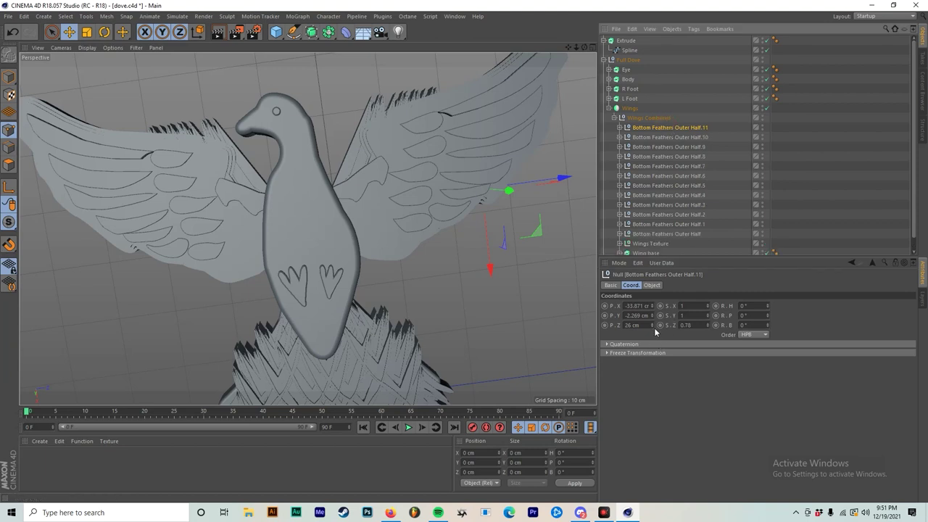
left_click_drag(651, 331, 652, 326)
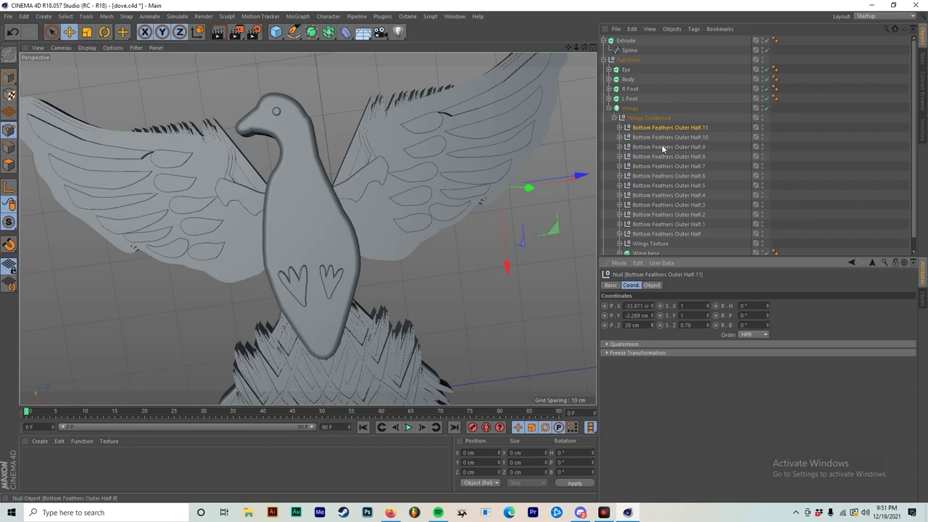
Duplicate Bottom Feathers Outer Half.11 at X -27.871 cm for the lower wing edge, and place a further copy at Z 37 cm.
left_click_drag(652, 128, 648, 122, "ctrl")
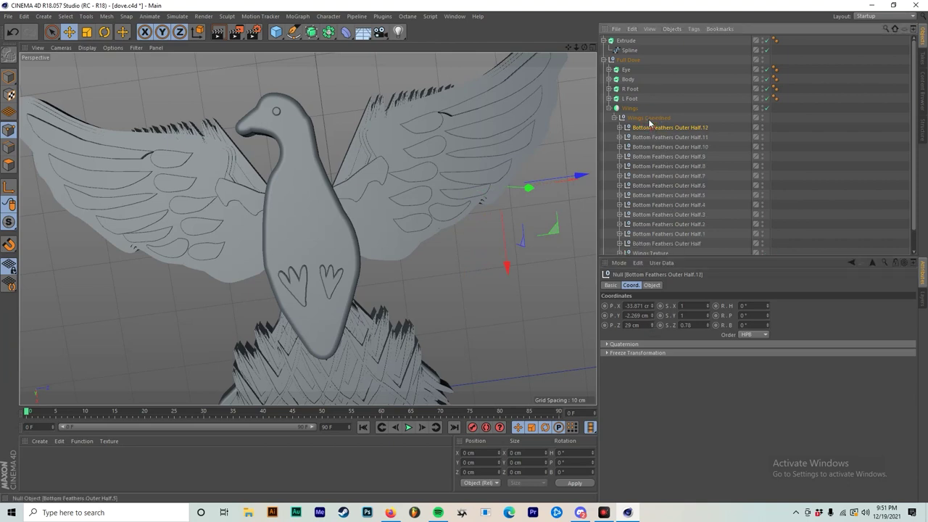
left_click_drag(652, 306, 652, 303)
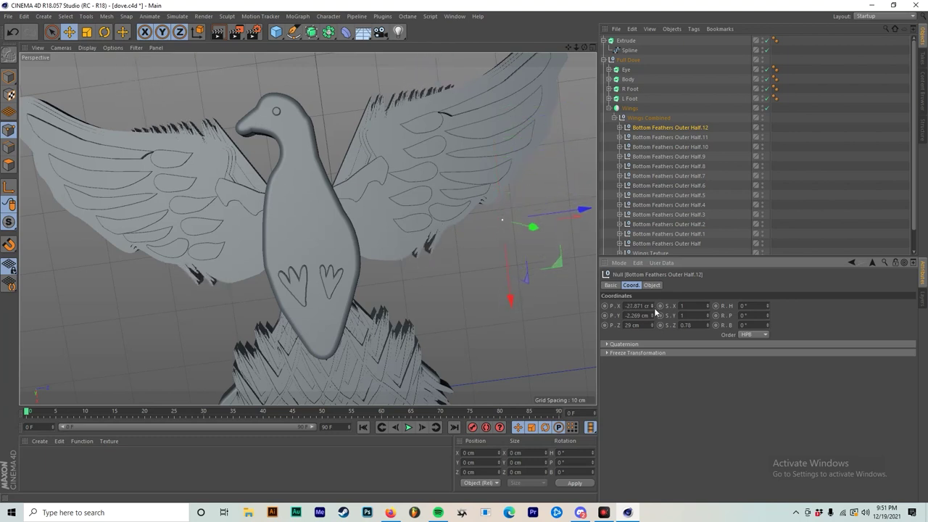
left_click_drag(655, 125, 655, 124, "ctrl")
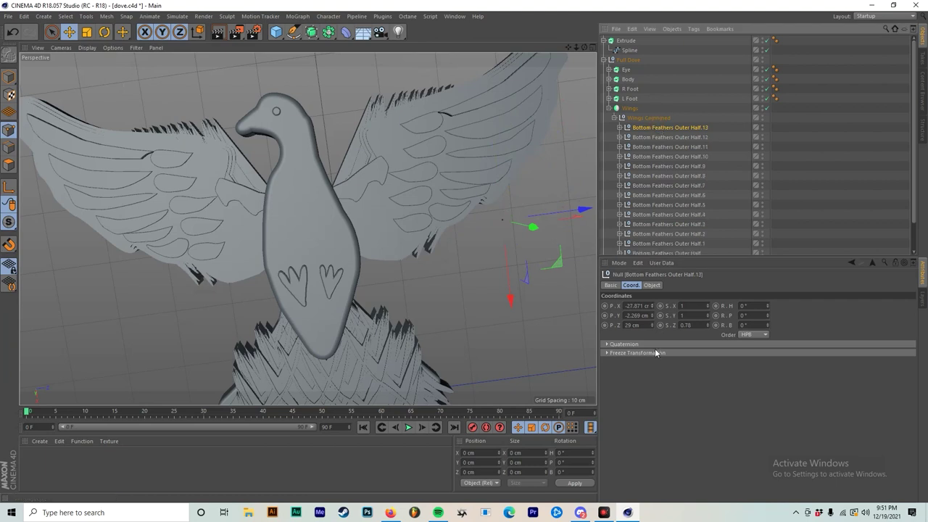
left_click_drag(653, 325, 653, 315)
left_click_drag(383, 271, 352, 234, "alt")
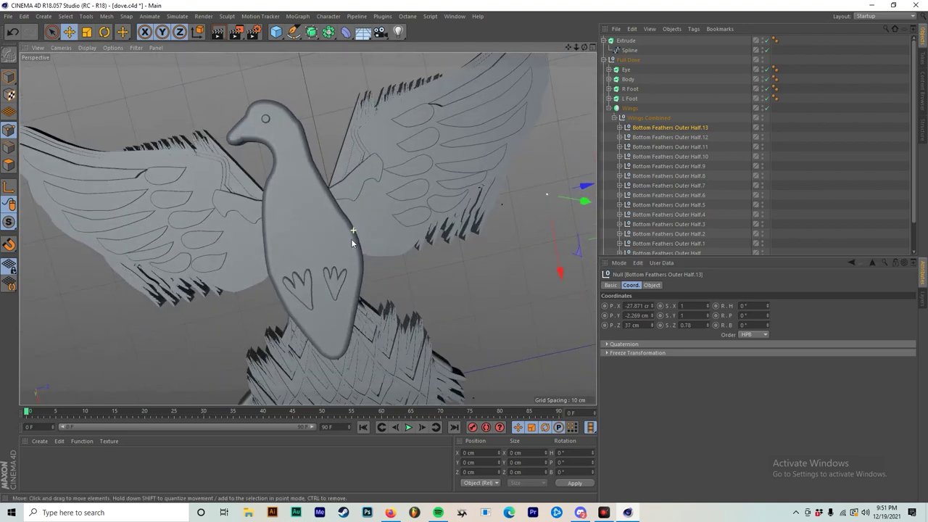
scroll(428, 200, "down", 2)
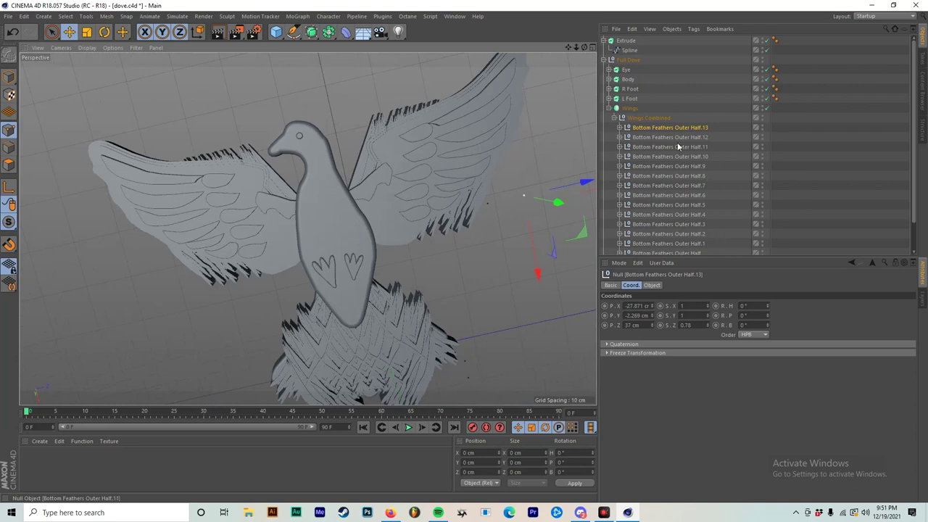
Duplicate Bottom Feathers Outer Half.13 and position the copy at the wing tip, X -45.871 cm and Z 49 cm.
left_click(667, 128)
key("ctrl+c")
key("ctrl+v")
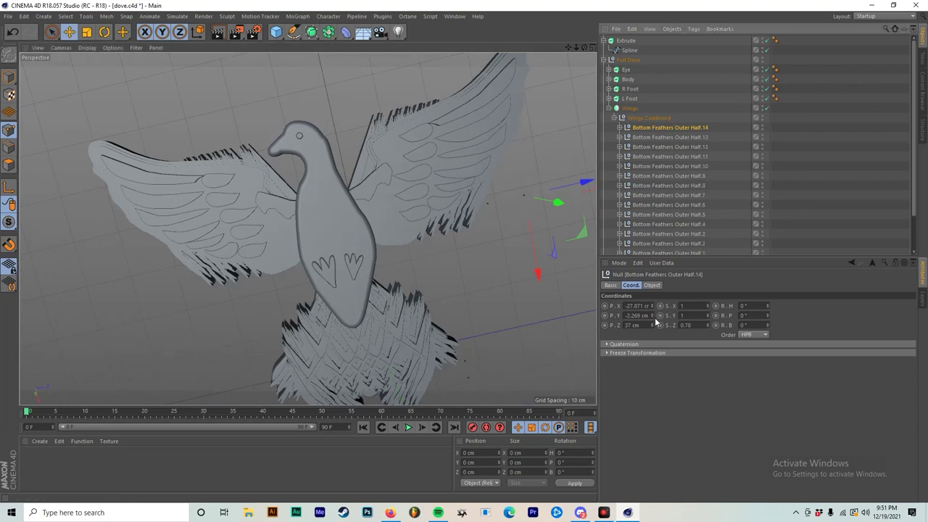
mouse_move(651, 325)
left_mouse_down()
mouse_move(651, 312)
mouse_move(655, 337)
left_mouse_up()
left_click_drag(360, 161, 351, 200, "alt")
middle_click(350, 197)
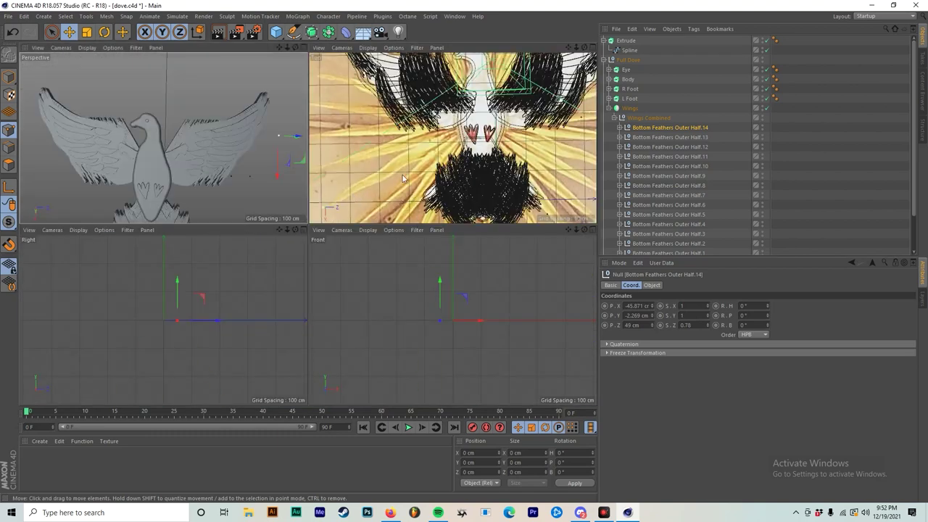
middle_click(194, 173)
scroll(301, 298, "down", 2)
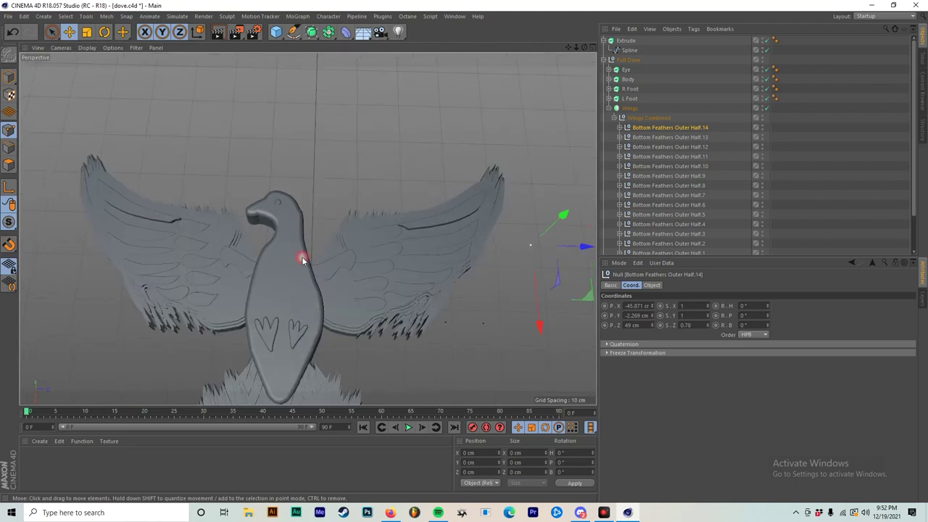
Delete the seven tail feather groups from Bottom Feathers Outer Half through Bottom Feathers Outer Half.6.
middle_click_drag(303, 258, 328, 182, "alt")
scroll(327, 181, "down", 2)
left_click_drag(329, 216, 323, 100, "alt")
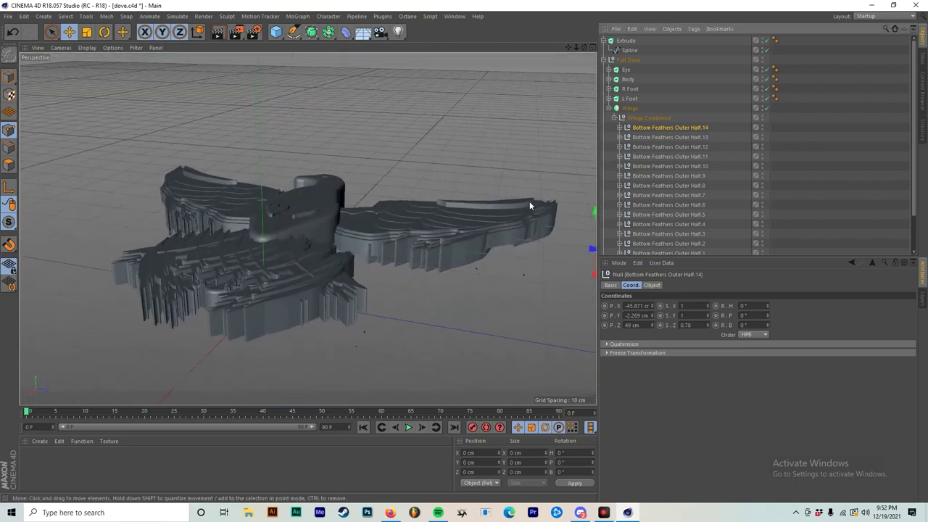
scroll(679, 159, "down", 2)
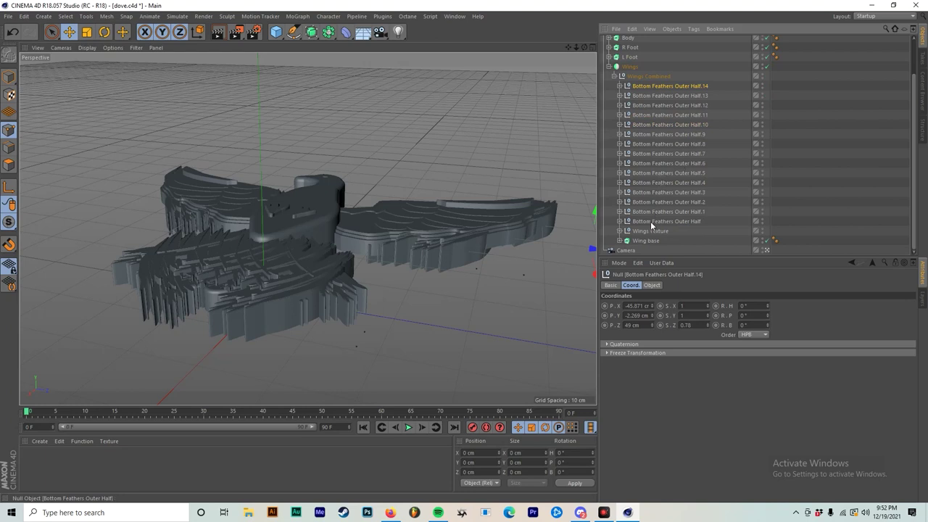
left_click(650, 221)
left_click(664, 162, "shift")
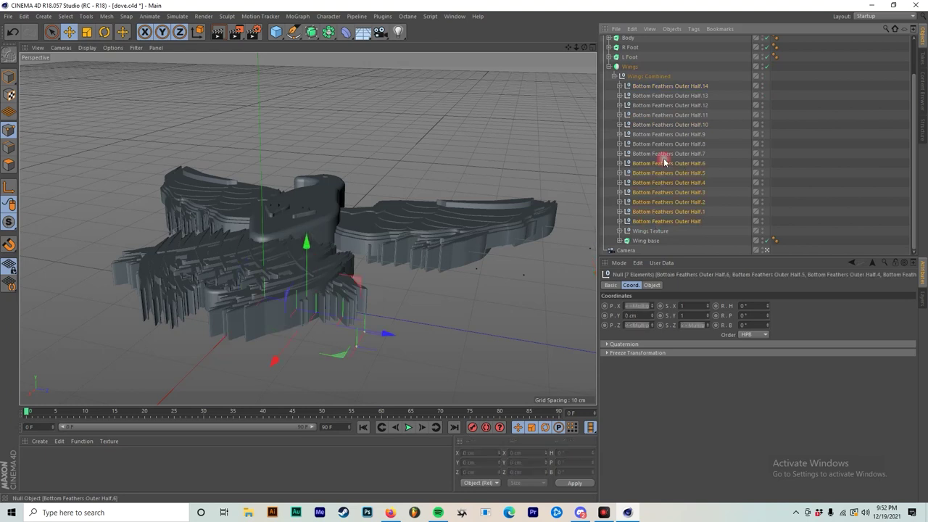
left_click(763, 161)
left_click(763, 161)
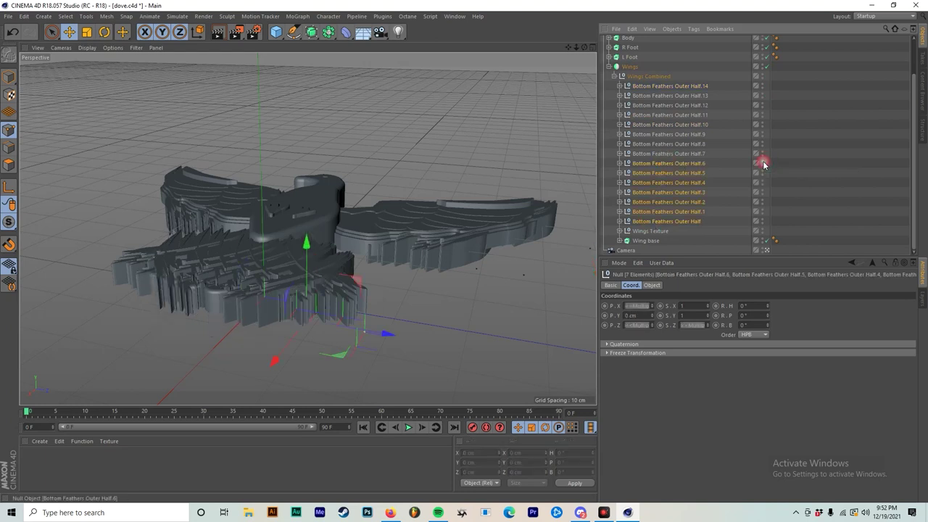
key("Delete")
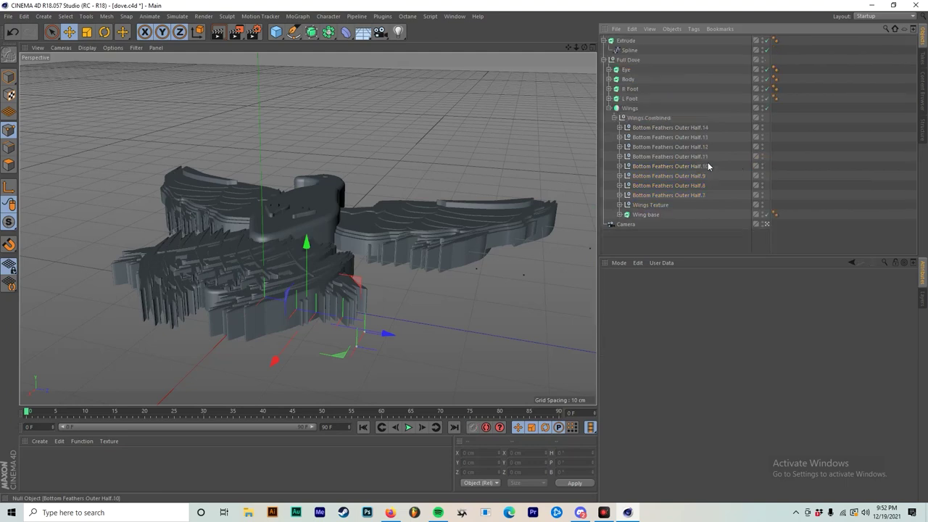
Undo the last deletion and group the seven restored tail feather groups under a null named Base Wing Texture.
key("ctrl+z")
scroll(710, 189, "down", 2)
right_click(711, 192)
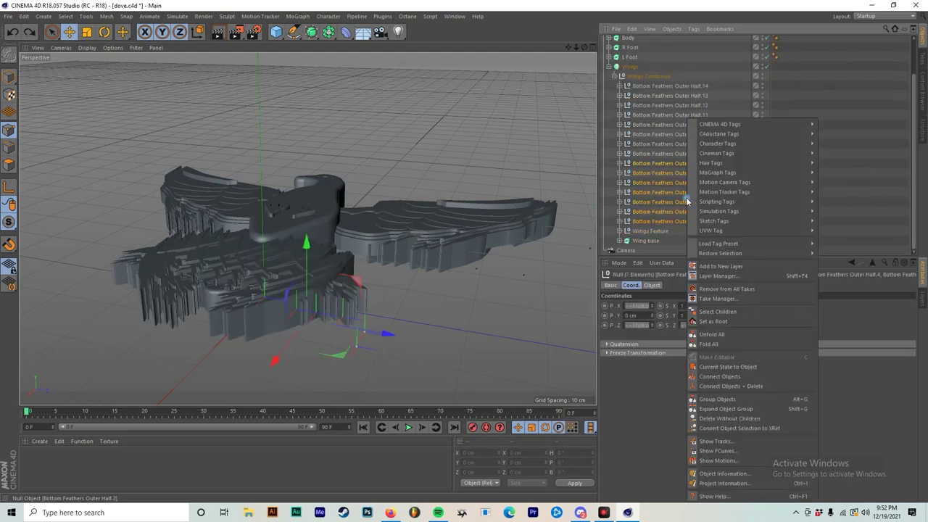
left_click(722, 403)
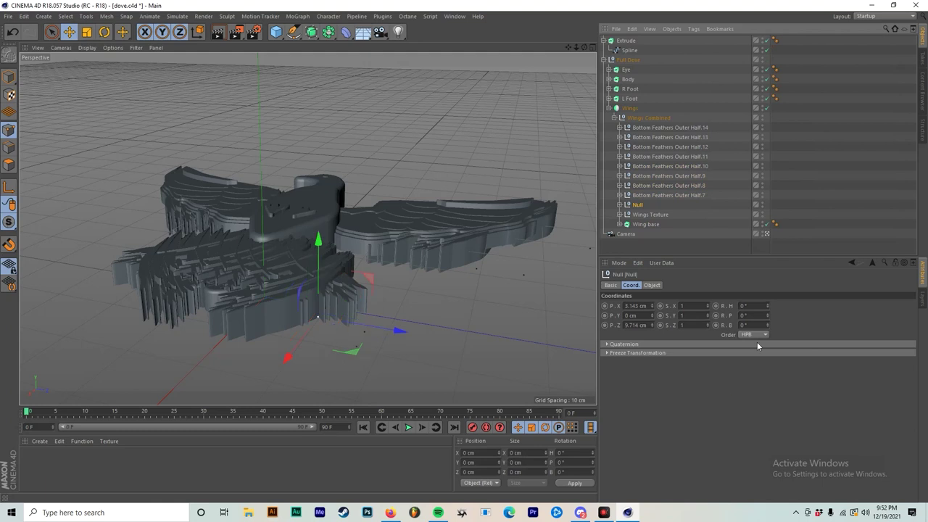
double_click(639, 207)
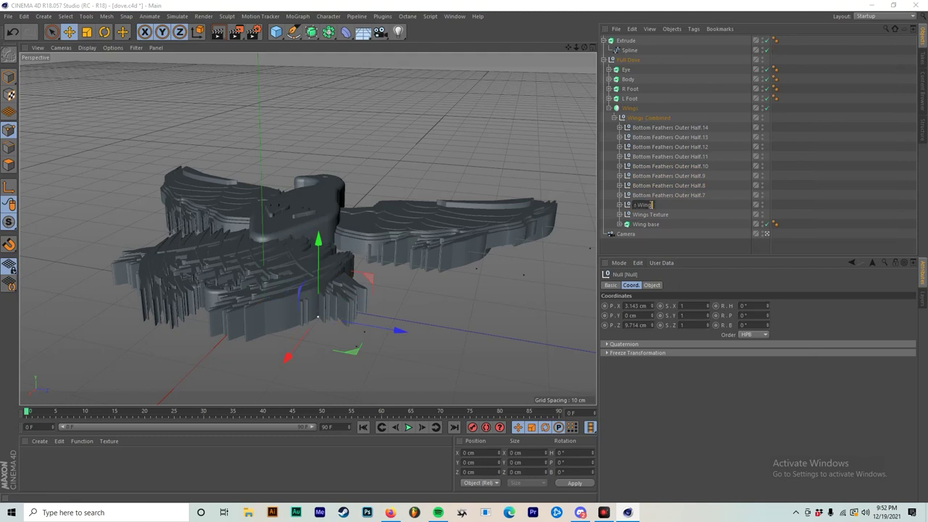
type("Base Wing Texture")
key("Return")
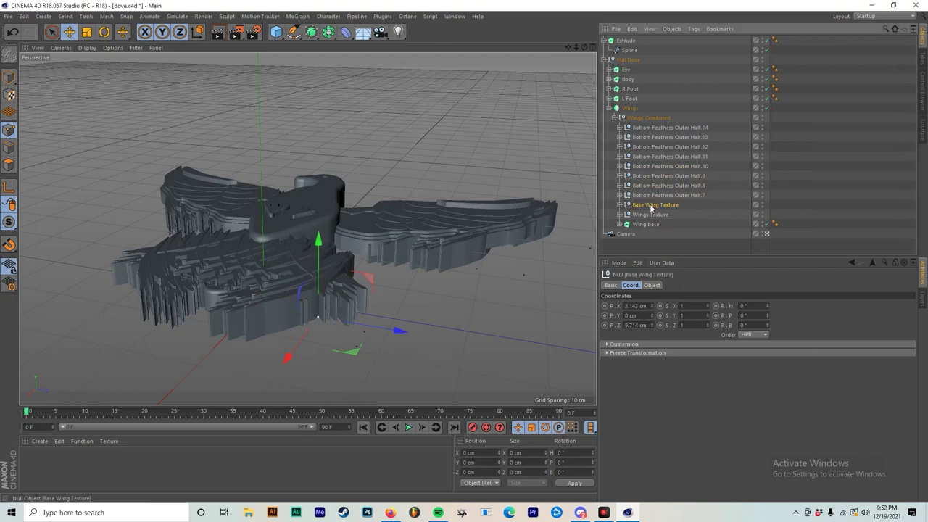
Group Bottom Feathers Outer Half.7 through Bottom Feathers Outer Half.14 under a null named Top Wings Texture.
left_click(644, 196)
left_click(651, 129, "shift")
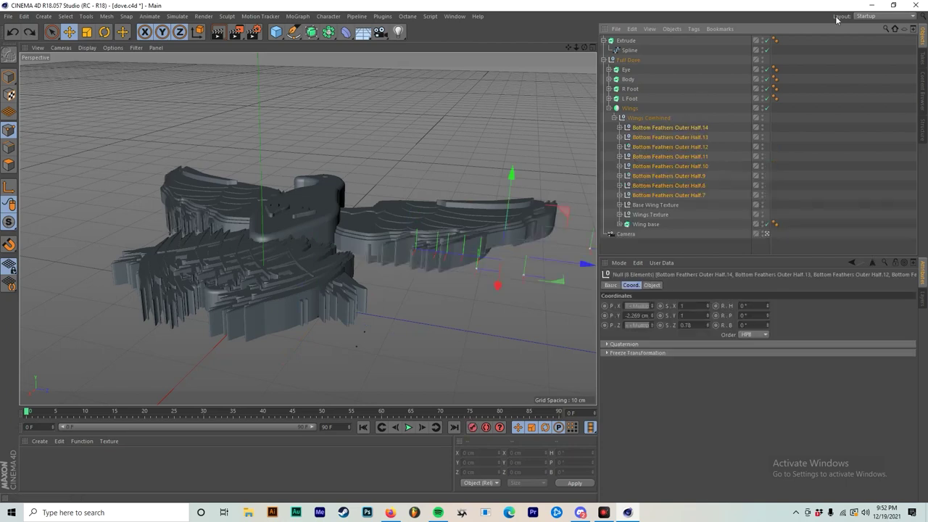
right_click(680, 155)
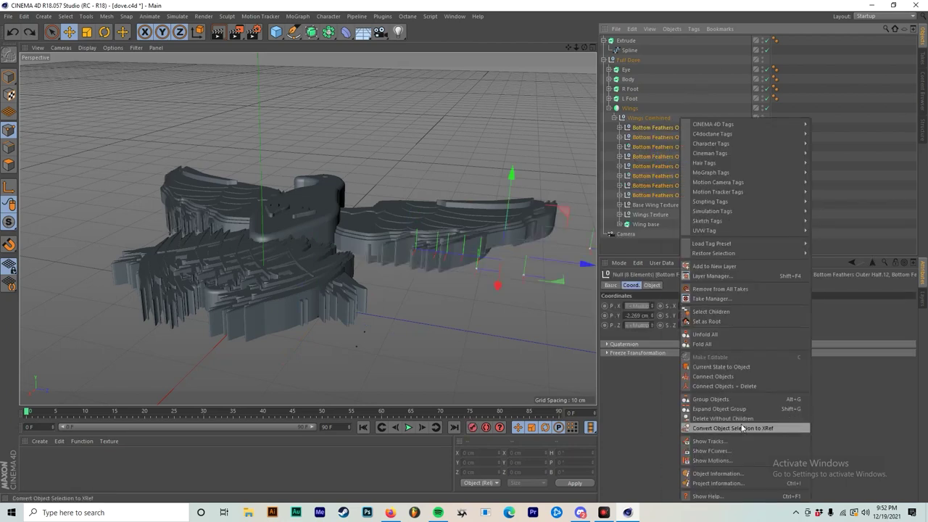
left_click(710, 399)
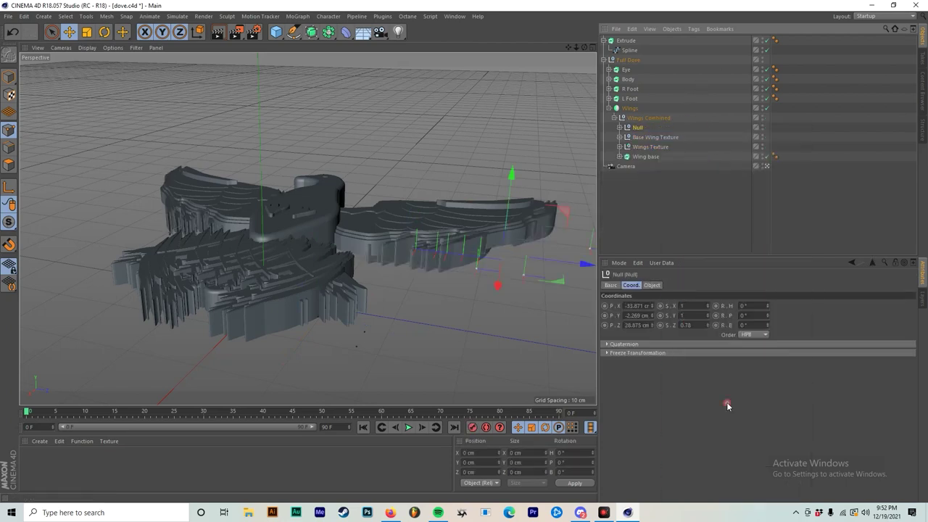
double_click(638, 128)
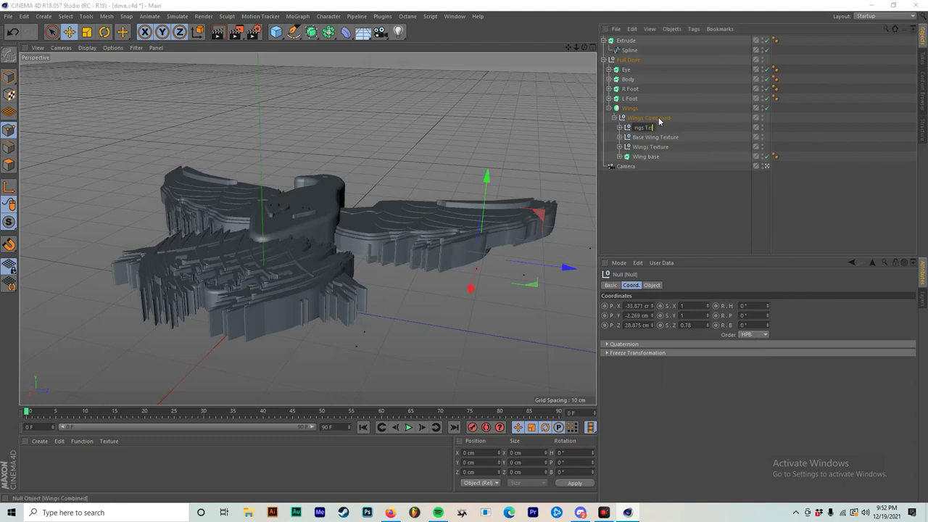
key("Return")
Render a preview of the feathered dove from above and check the model against the reference image in the top view.
left_click_drag(249, 208, 285, 342, "alt")
scroll(308, 276, "down", 3)
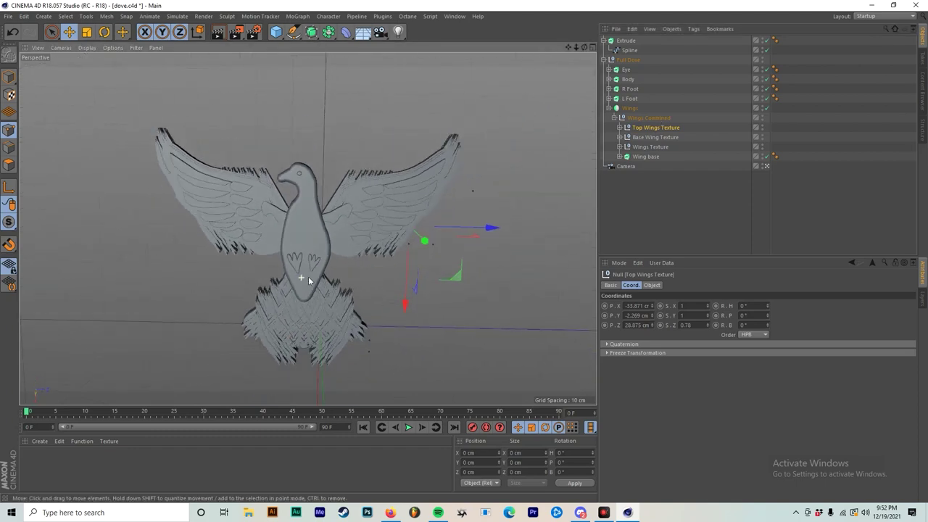
left_click(217, 32)
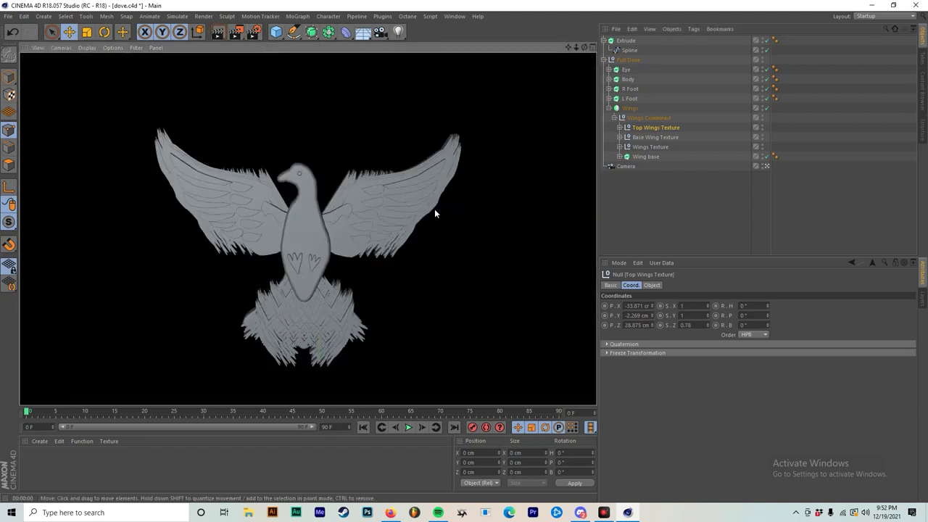
middle_click(387, 302)
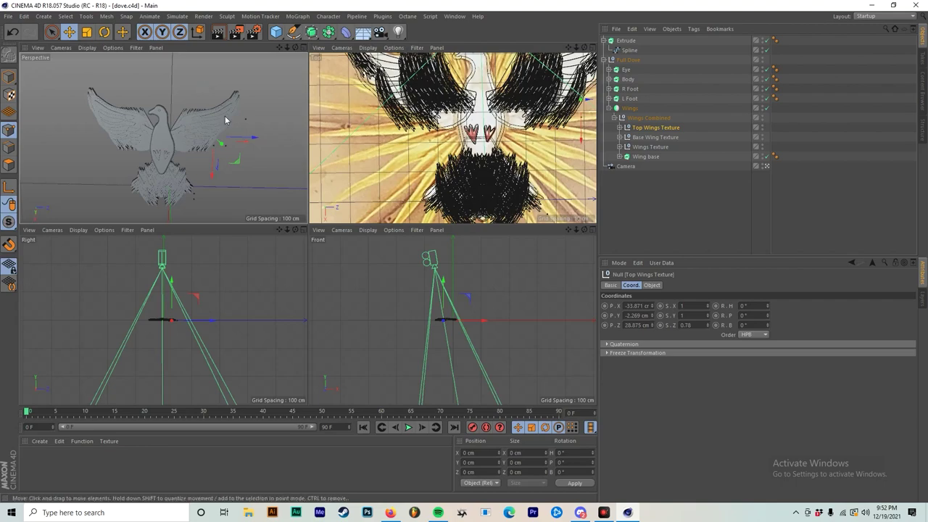
scroll(479, 171, "down", 3)
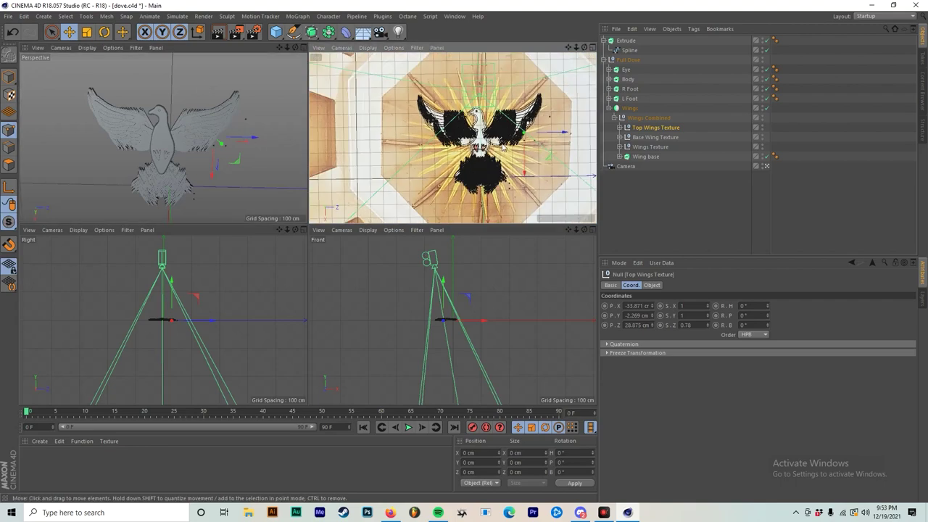
middle_click(500, 150)
scroll(303, 207, "up", 4)
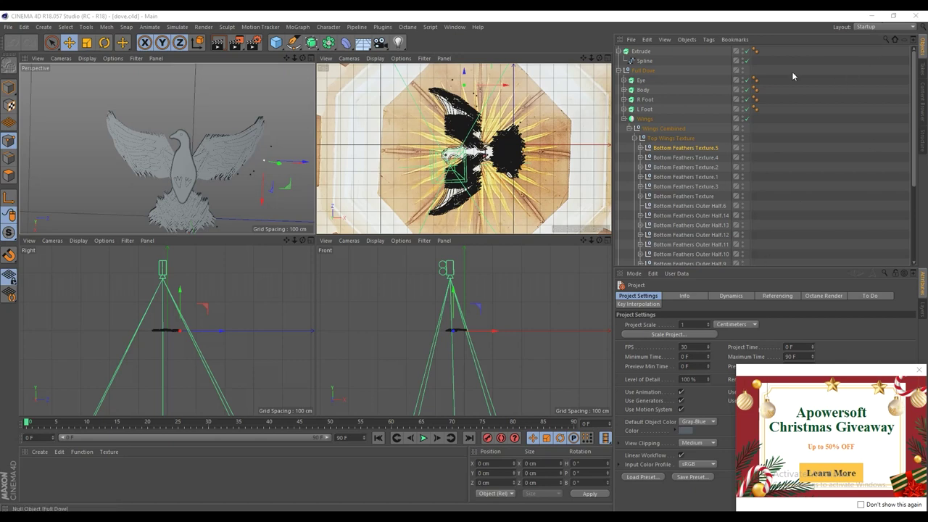
Add a disc primitive in the top view and centre it over the octagon around the dove in the reference image.
left_click(918, 370)
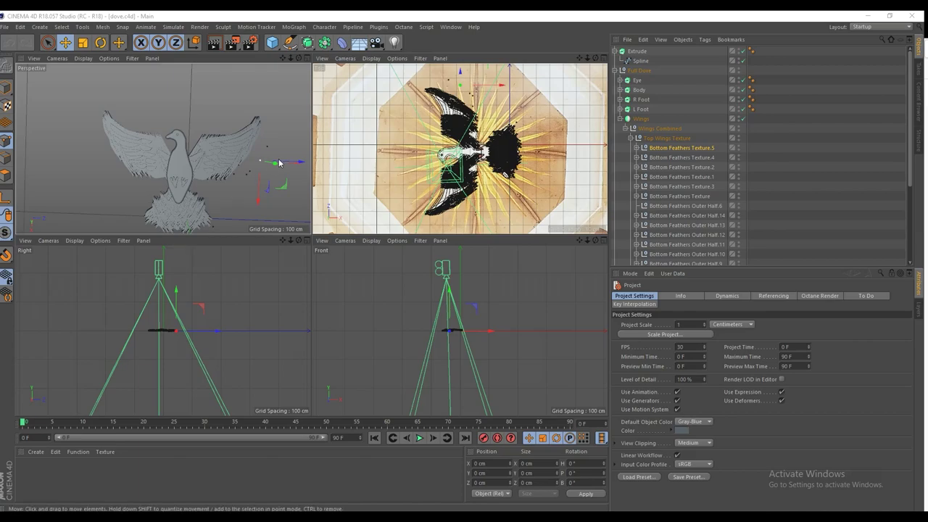
scroll(442, 167, "down", 3)
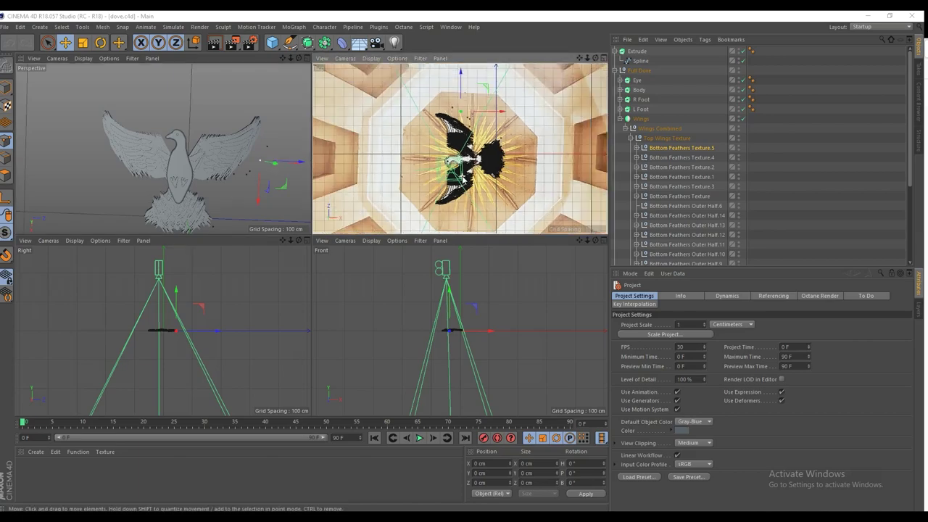
middle_click(478, 173)
left_click_drag(547, 193, 380, 200, "alt")
scroll(396, 200, "down", 3)
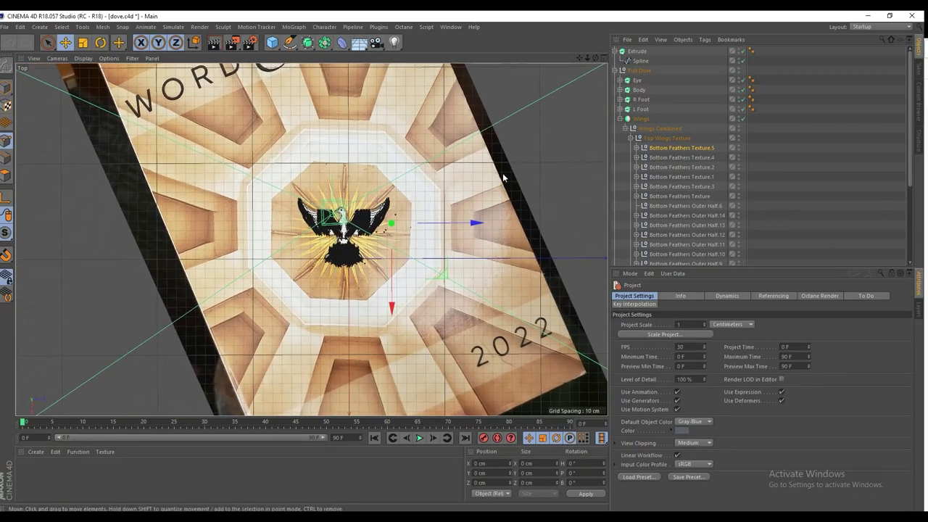
scroll(440, 189, "down", 3)
scroll(413, 201, "up", 3)
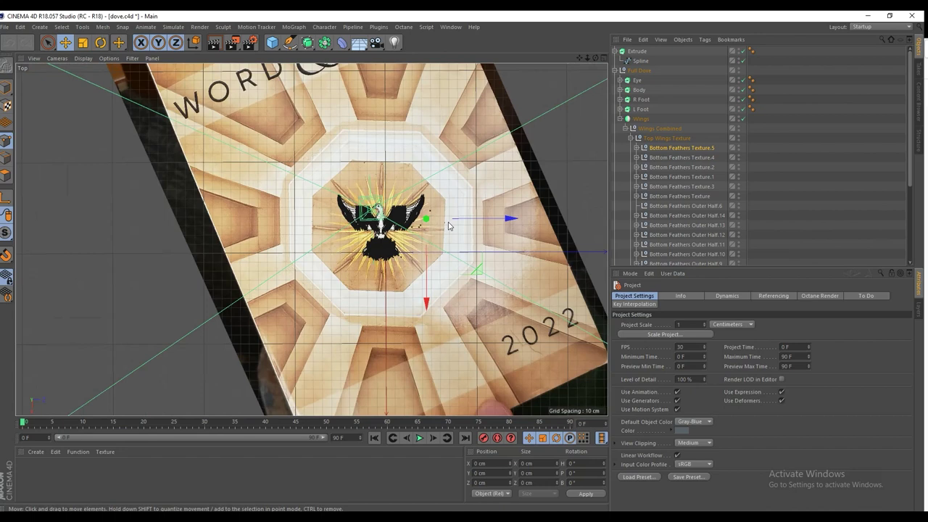
scroll(435, 240, "up", 2)
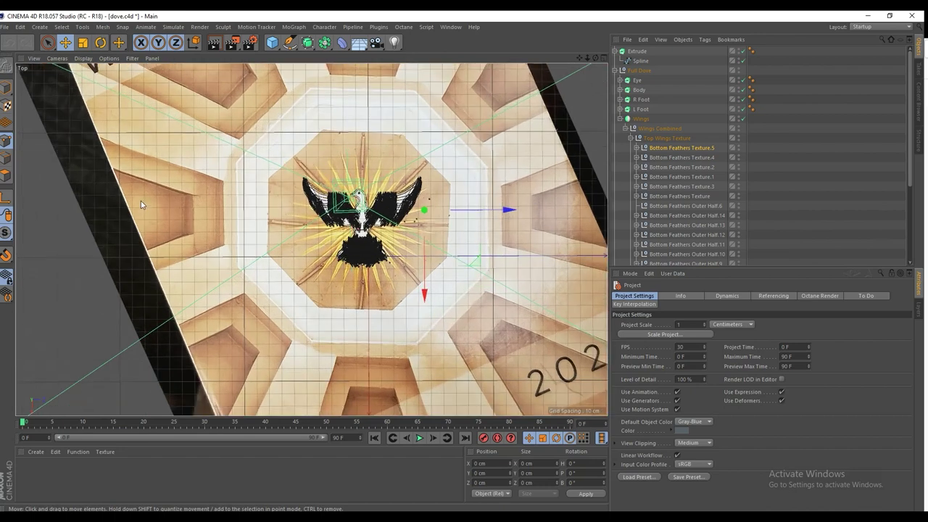
left_click_drag(271, 44, 322, 76)
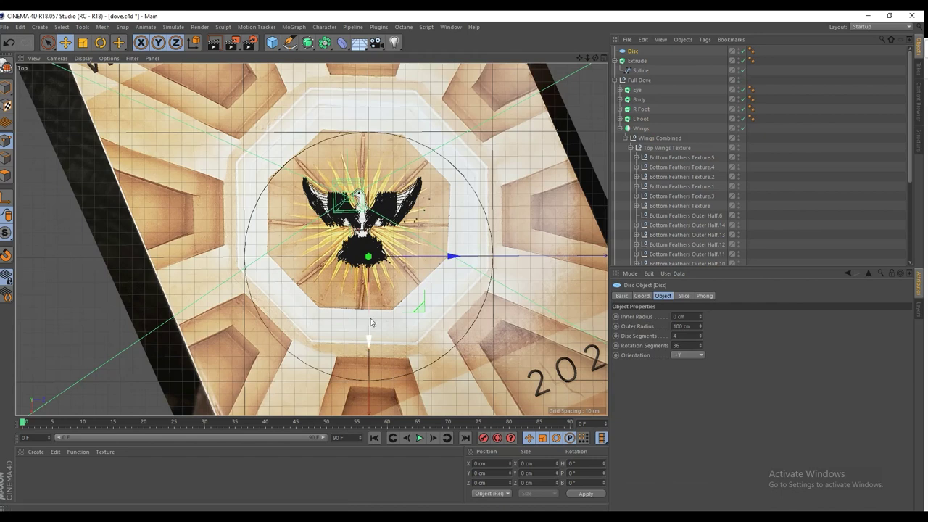
left_click_drag(371, 321, 371, 272)
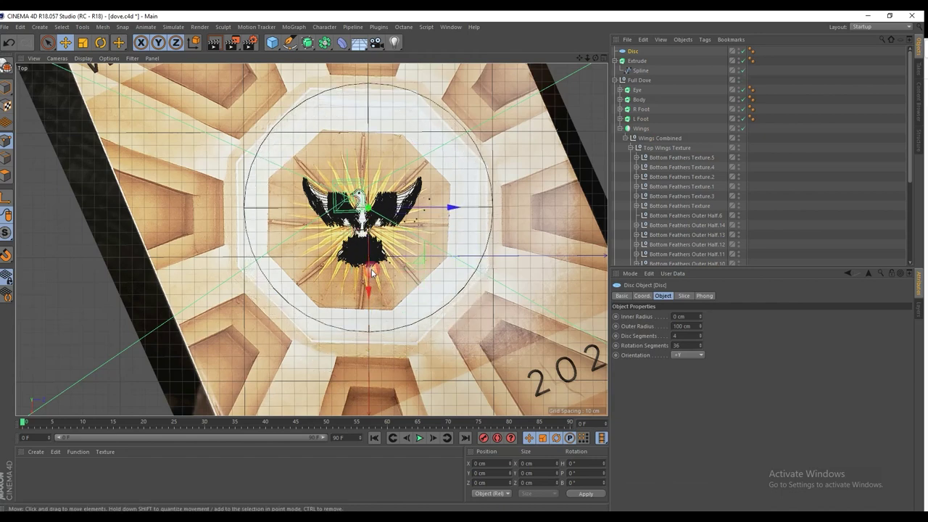
left_click_drag(438, 211, 429, 212)
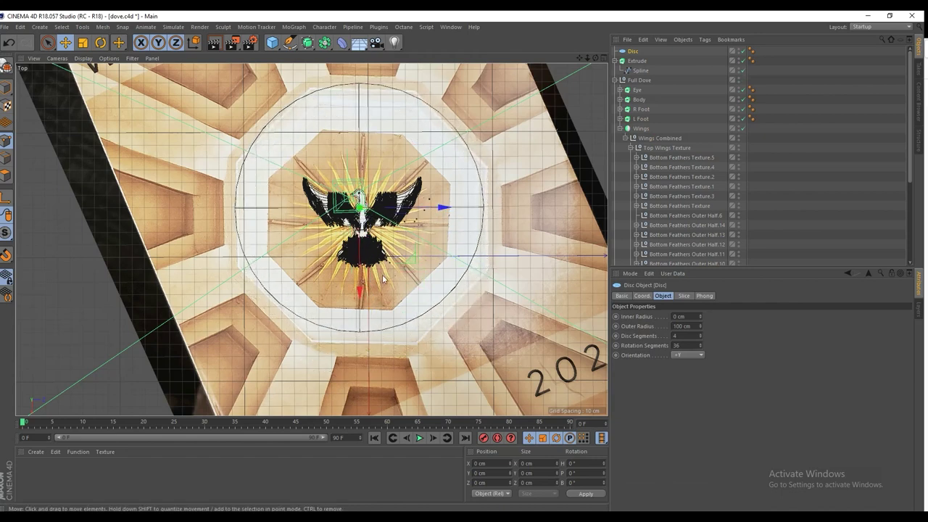
left_click_drag(363, 290, 364, 311)
Set the disc to 8 disc segments and 4 rotation segments.
left_click_drag(690, 335, 609, 336)
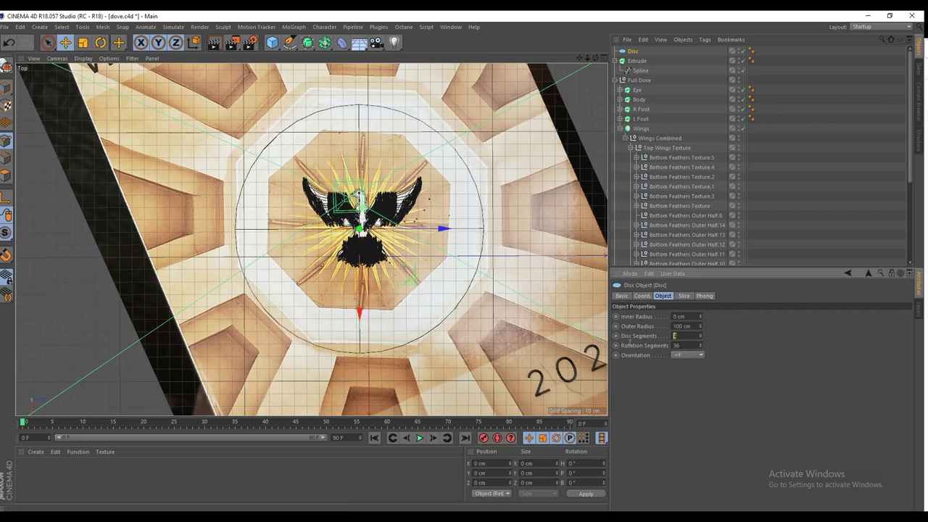
left_click_drag(693, 345, 593, 331)
type("8")
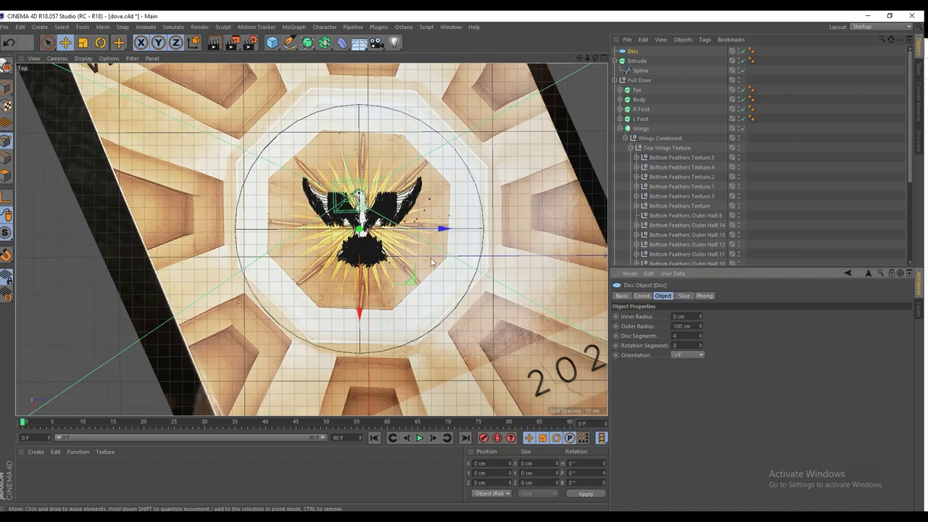
left_click_drag(357, 291, 354, 335)
key("ctrl+z")
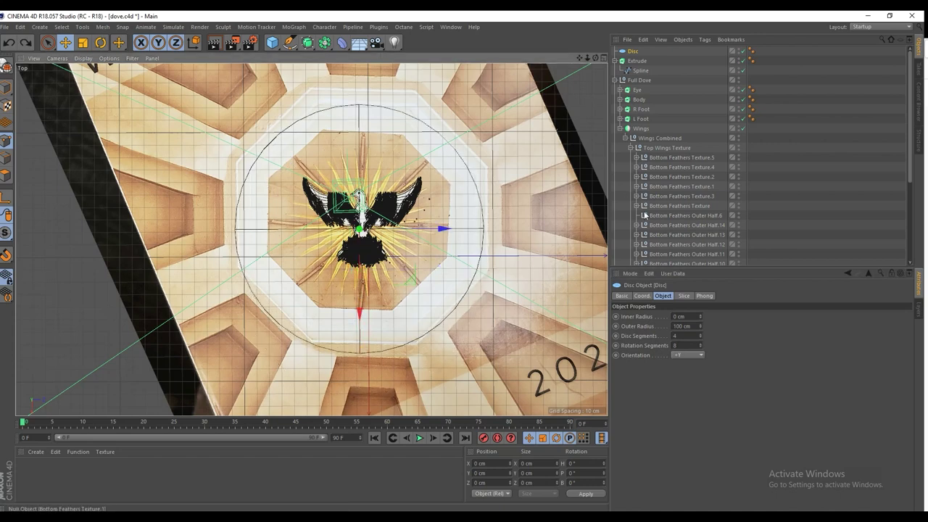
double_click(688, 335)
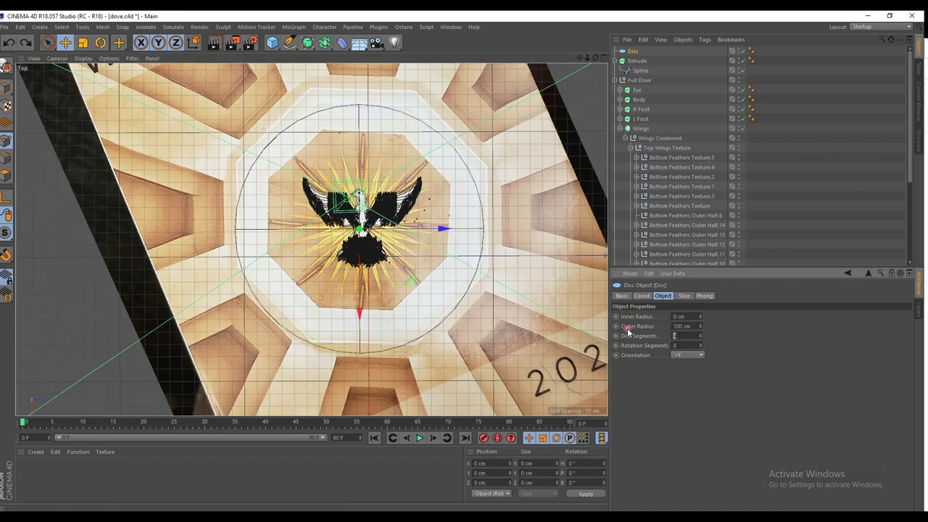
type("8")
left_click(734, 332)
Adjust the disc's height relative to the dove in the perspective view.
middle_click(401, 290)
middle_click(251, 182)
left_click_drag(330, 324, 375, 273, "alt")
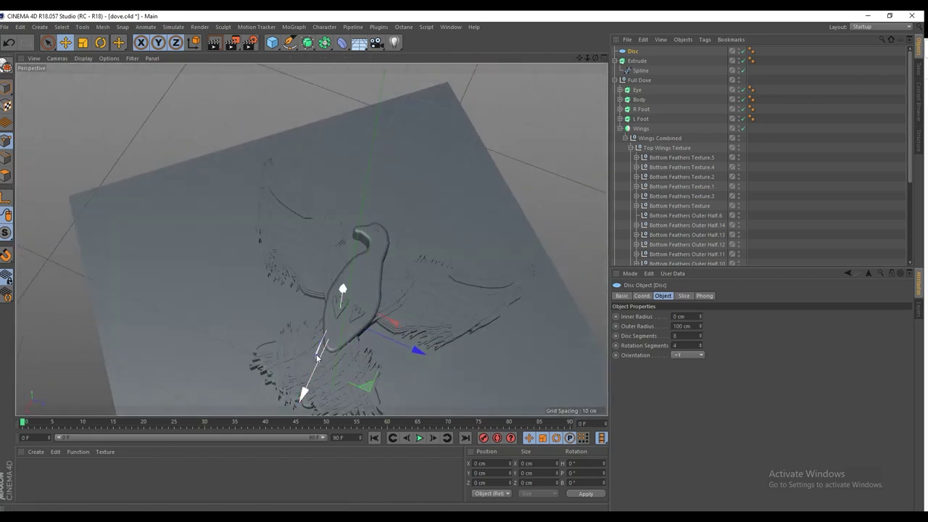
left_click_drag(337, 303, 339, 283)
scroll(338, 287, "down", 3)
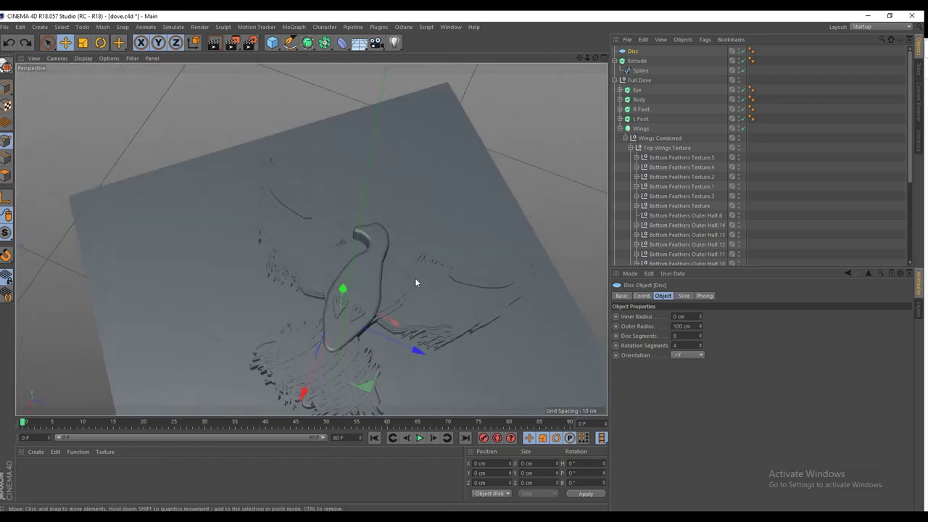
Add a tube primitive around the dove and delete the disc.
left_click(341, 43)
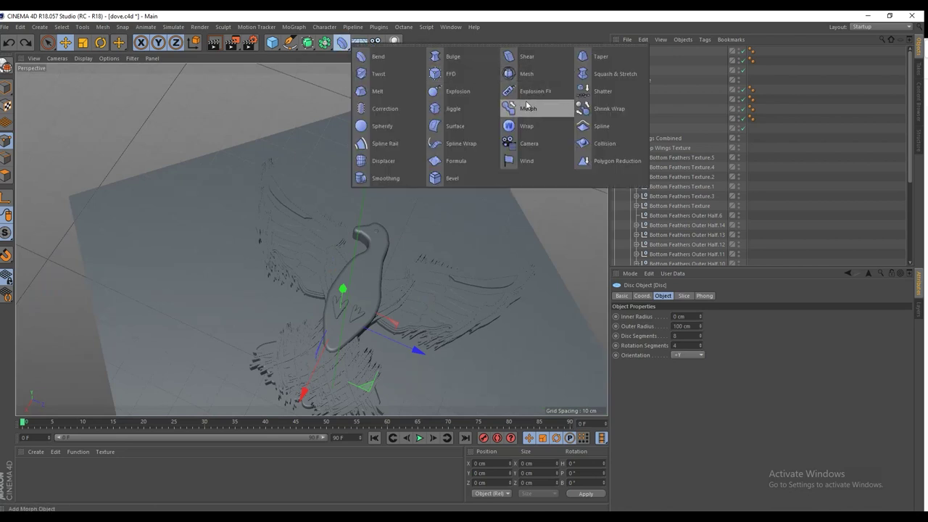
left_click(272, 43)
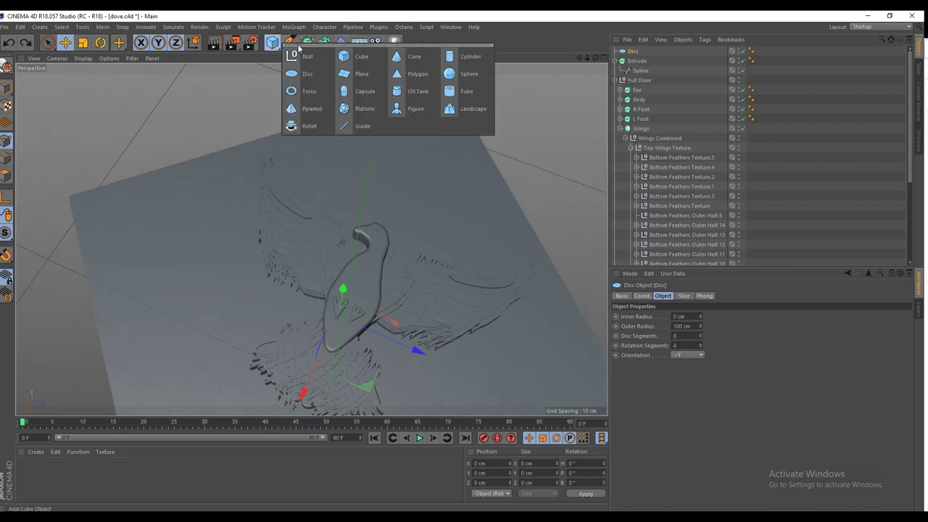
left_click(473, 94)
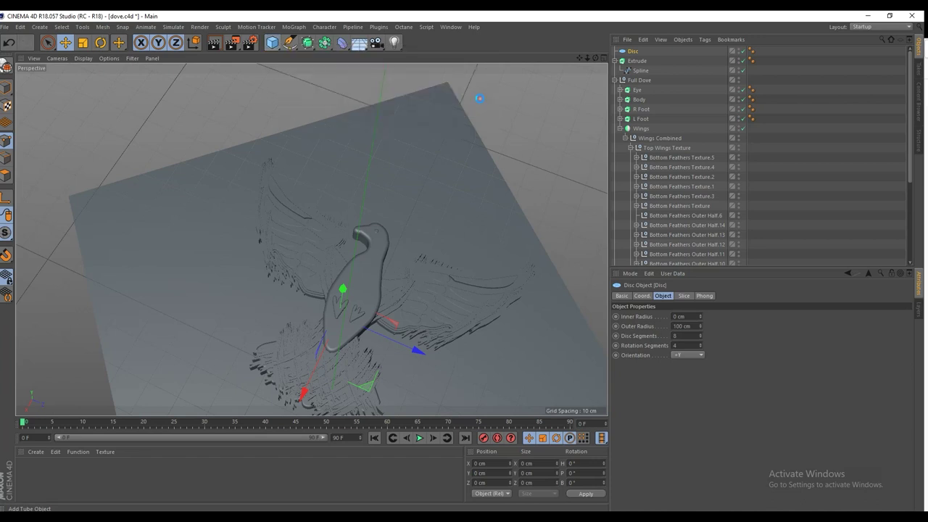
scroll(451, 200, "down", 4)
middle_click_drag(432, 256, 395, 152, "alt")
left_click_drag(315, 318, 358, 254, "alt")
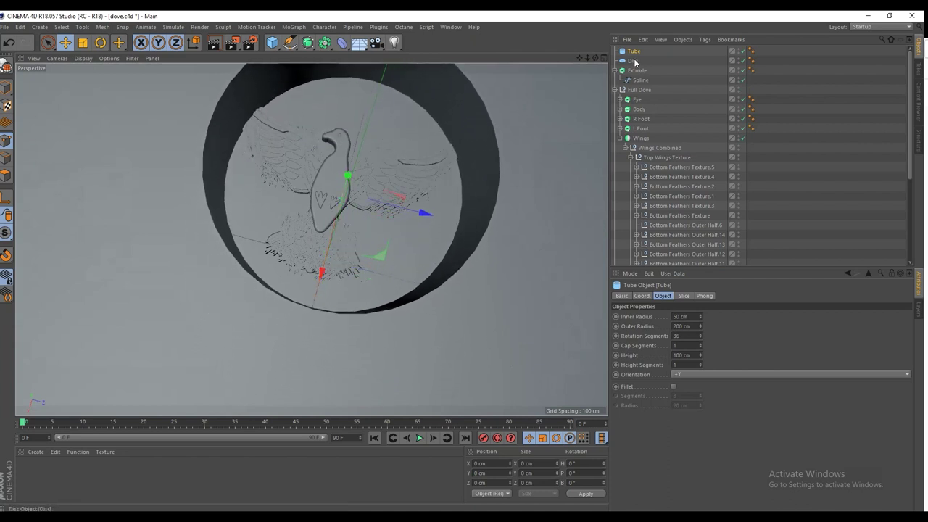
left_click(634, 61)
key("Delete")
Replace the tube with a cylinder primitive, shifted back along the X axis over the dove.
scroll(347, 173, "down", 4)
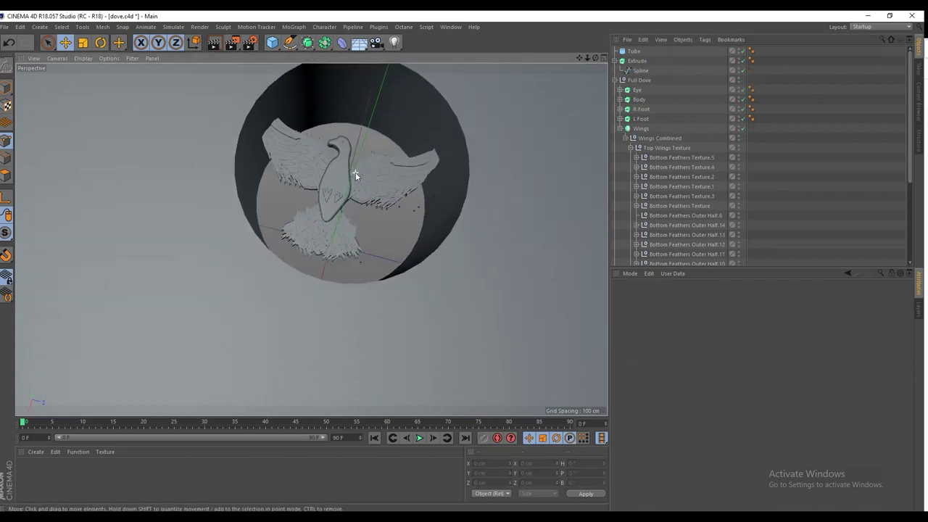
scroll(493, 116, "up", 2)
left_click_drag(272, 42, 479, 60)
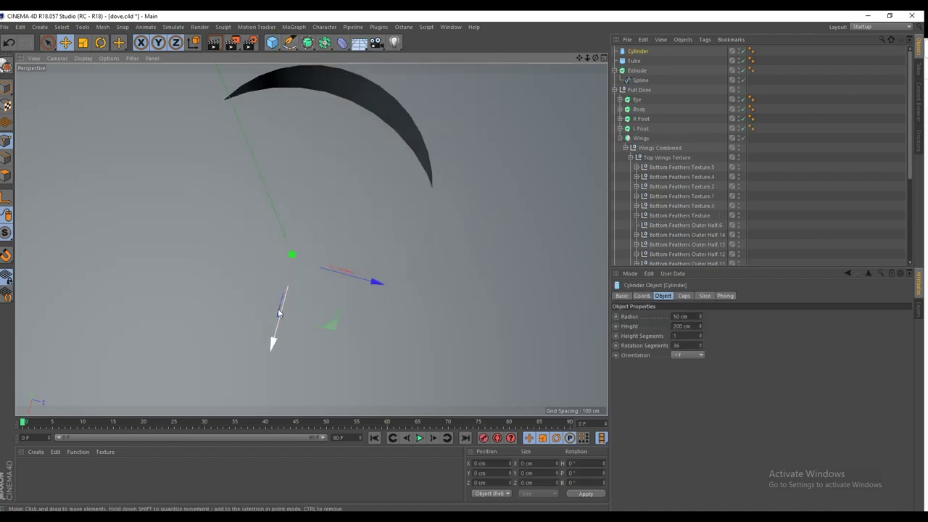
left_click_drag(292, 255, 328, 244, "alt")
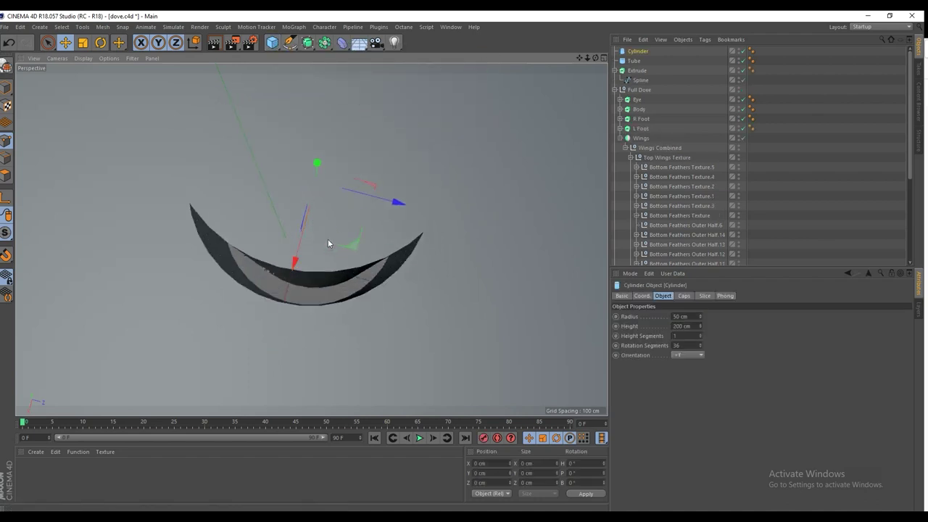
left_click(634, 61)
key("Delete")
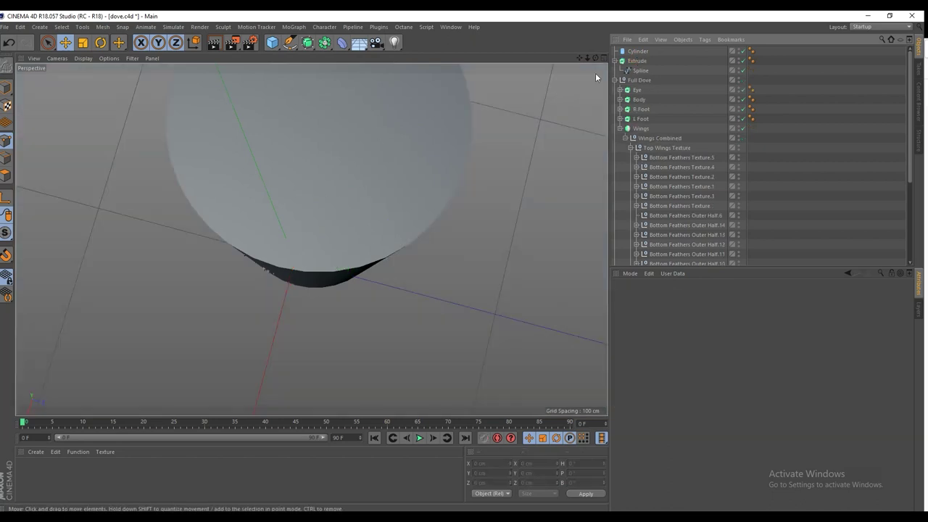
Set the cylinder's rotation segments to 8 to match the octagon in the reference image.
left_click(638, 51)
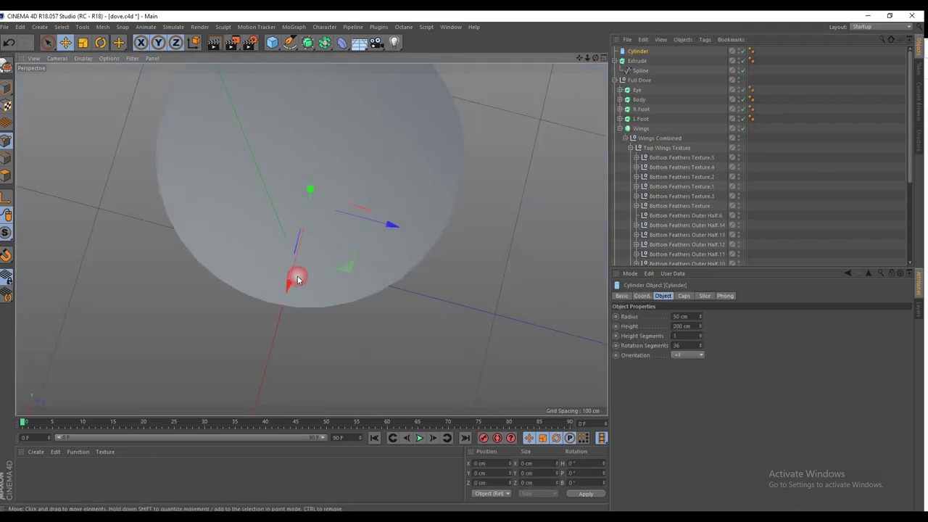
middle_click(343, 187)
middle_click(495, 151)
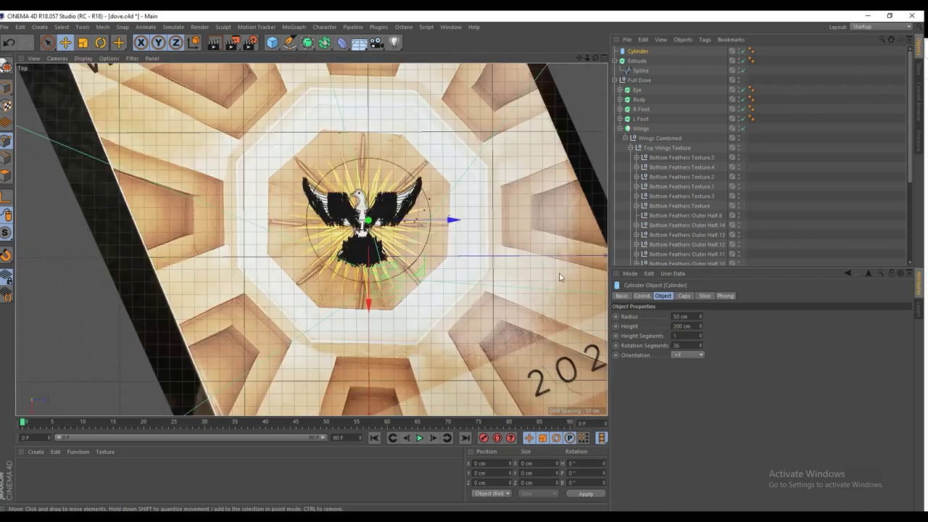
double_click(691, 345)
type("8")
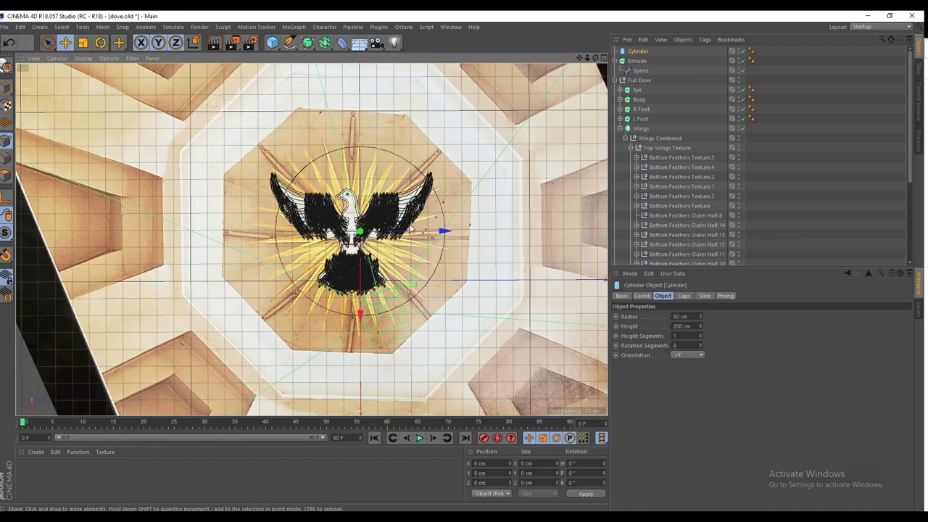
Centre the octagonal cylinder on the dove in the reference image, at about -27 cm on X and -5 cm on Z.
middle_click(424, 242)
left_click_drag(221, 145, 214, 89, "alt")
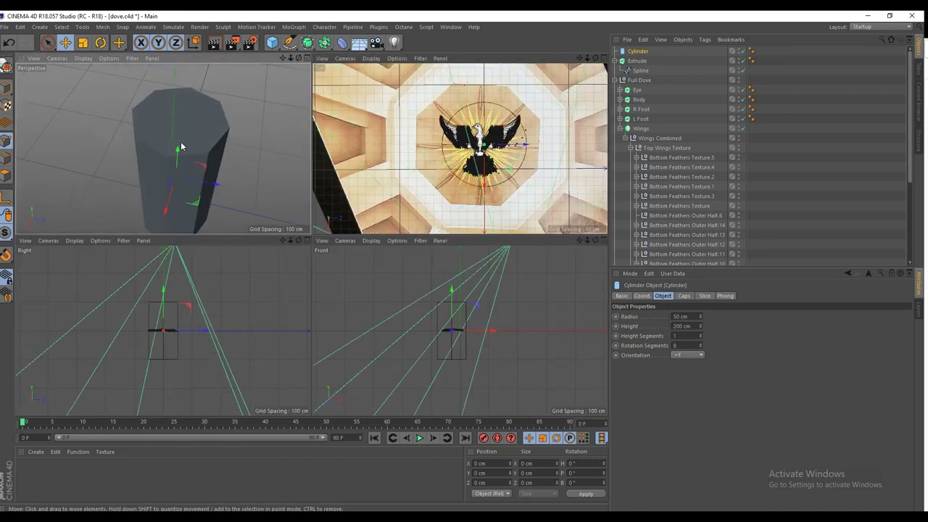
left_click_drag(191, 153, 184, 192, "alt")
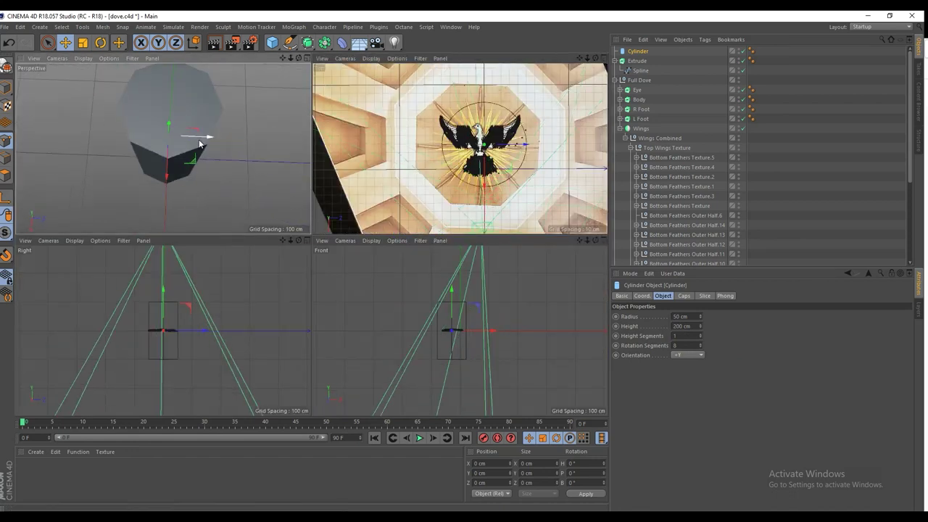
left_click_drag(199, 137, 162, 172)
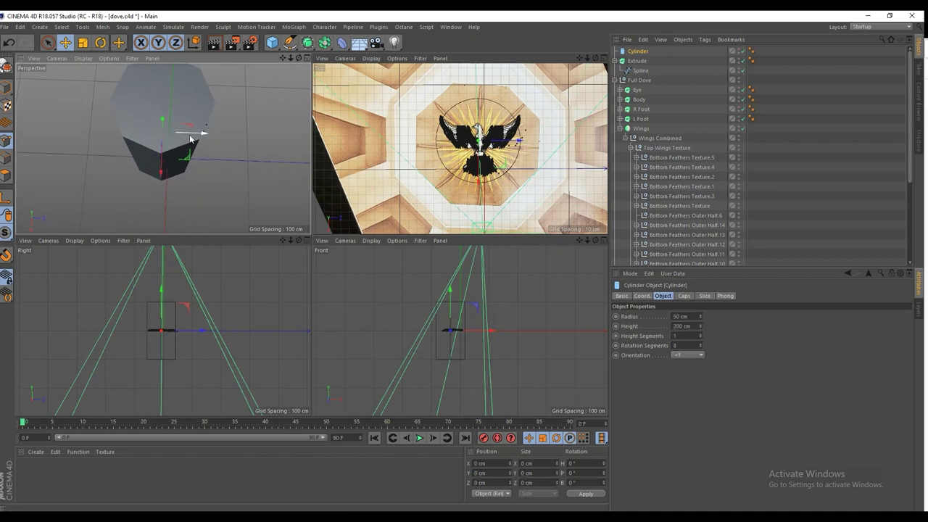
left_click_drag(190, 138, 192, 138)
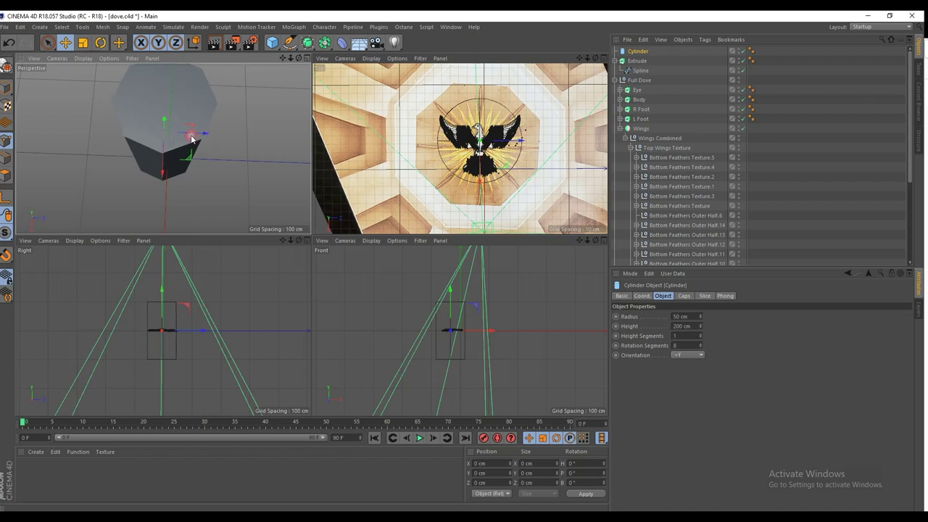
left_click_drag(163, 170, 163, 175)
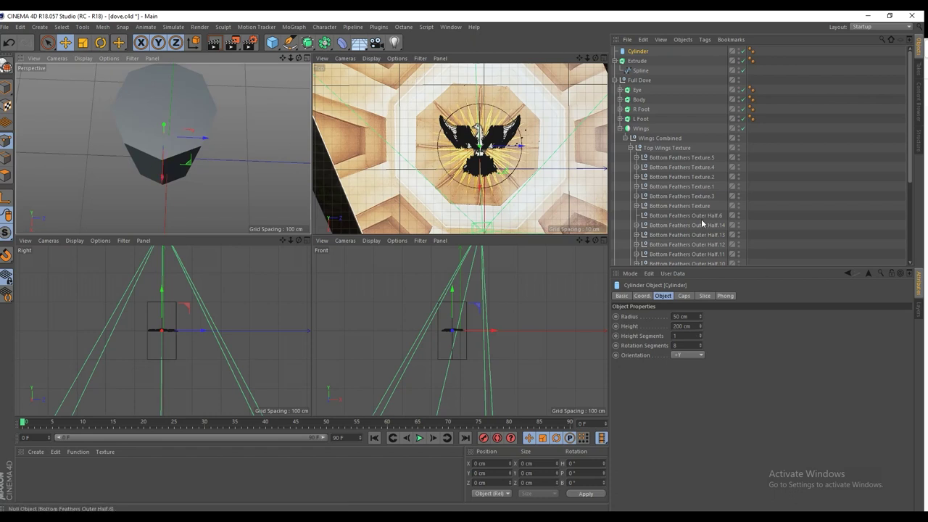
Set the cylinder's height to 50 cm and raise it about 27 cm relative to the dove.
double_click(685, 327)
type("50")
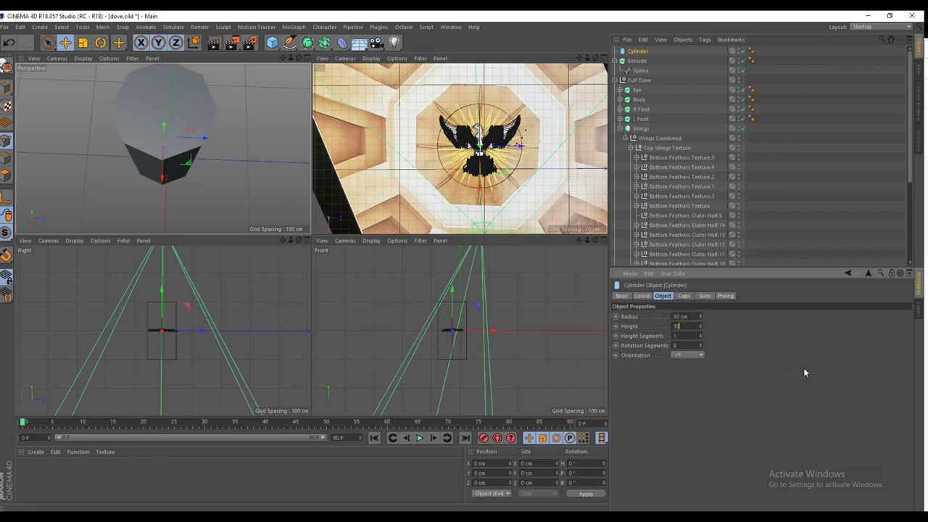
left_click(803, 368)
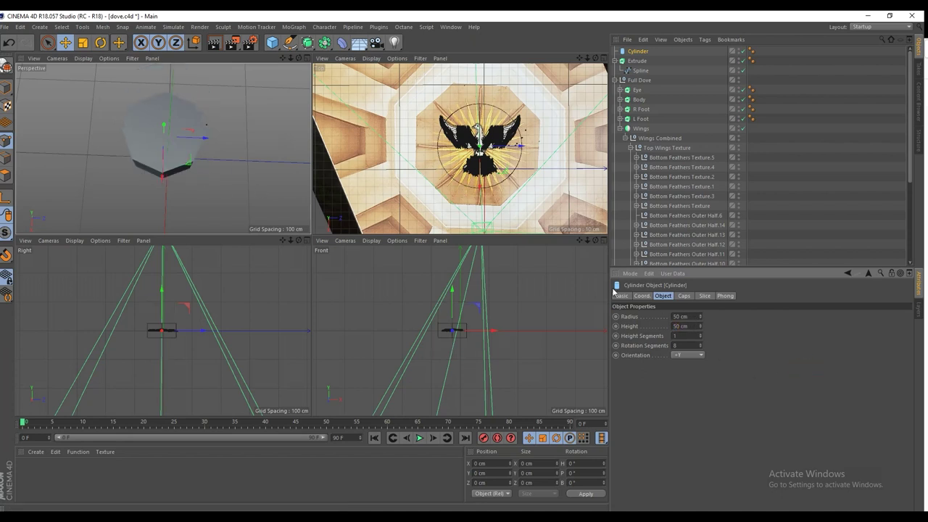
left_click_drag(164, 175, 159, 65, "alt")
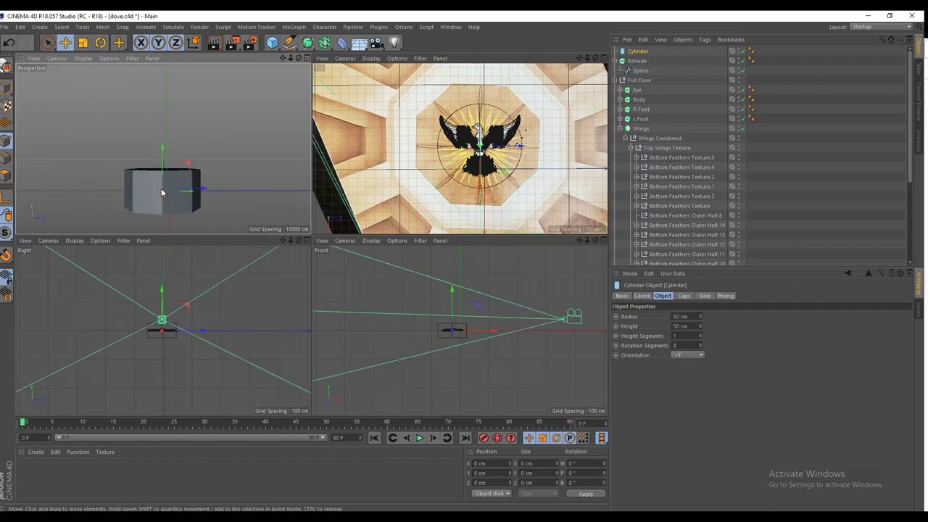
left_click_drag(162, 187, 197, 142)
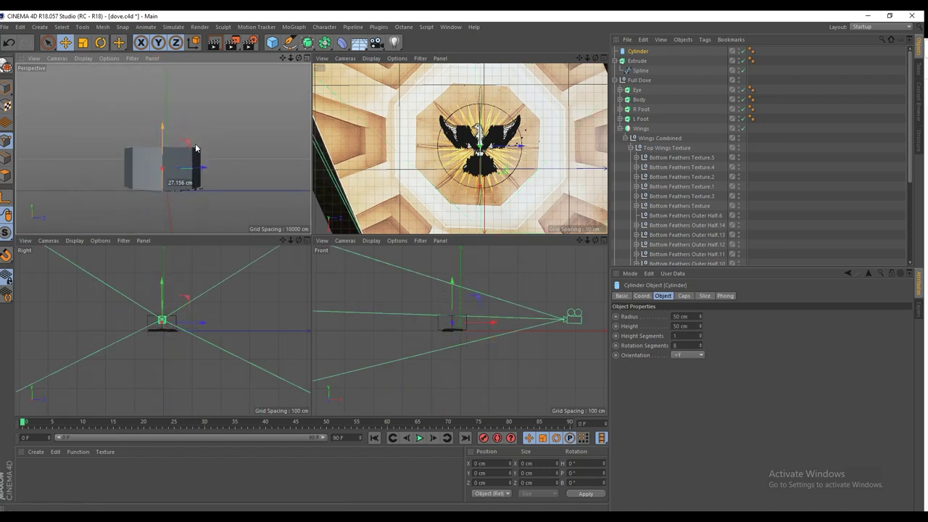
Enlarge the octagonal cylinder to a radius of 500 cm and a height of 100 cm.
left_click(694, 317)
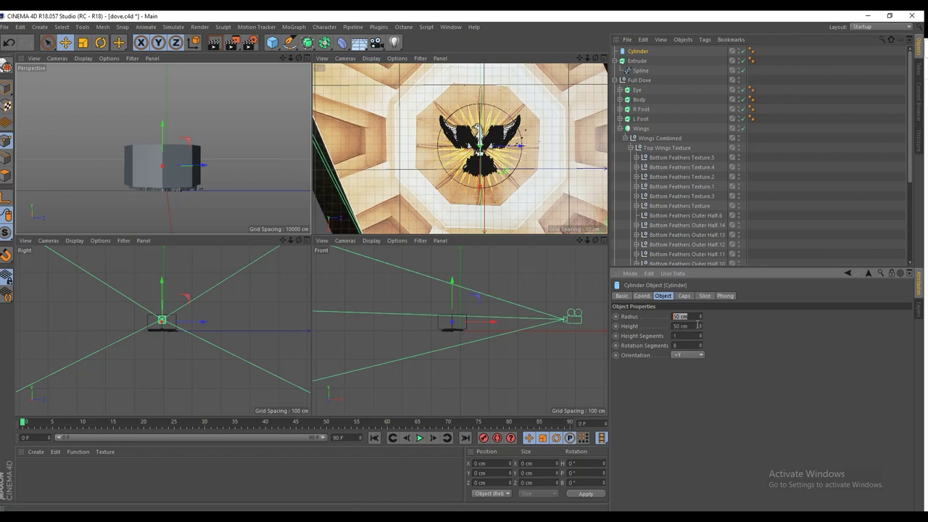
type("500")
key("Return")
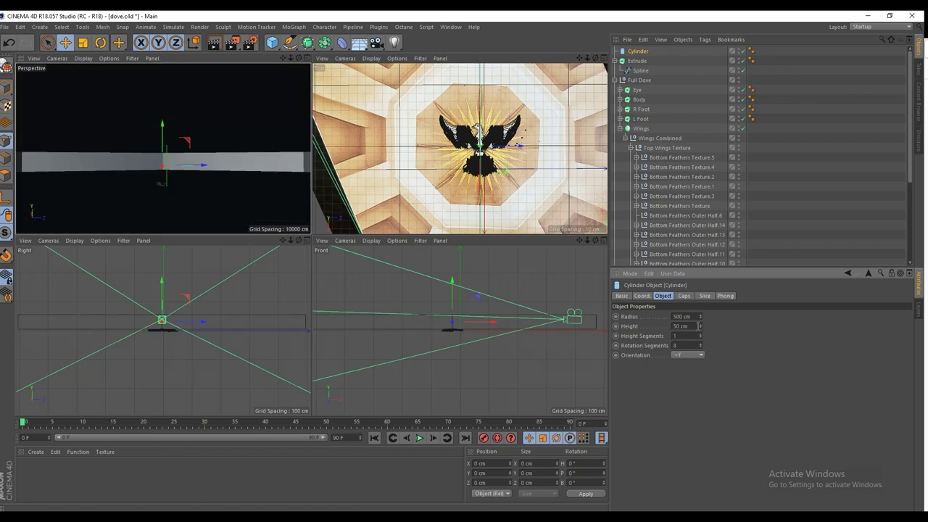
double_click(694, 326)
type("100")
key("Return")
Lower the enlarged cylinder to about -56 cm on Y so that it sits just beneath the dove.
scroll(221, 204, "down", 3)
middle_click_drag(216, 196, 217, 128, "alt")
left_click_drag(188, 118, 189, 218)
scroll(194, 191, "down", 4)
middle_click_drag(189, 218, 202, 135, "alt")
left_click_drag(202, 137, 200, 151, "alt")
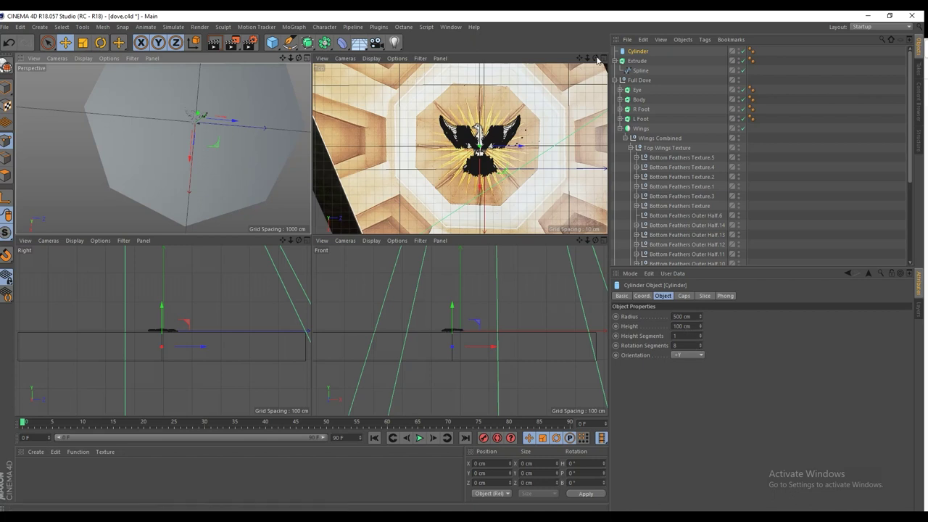
Make the cylinder editable and compare its edges with the reference image in the top view.
key("c")
left_click_drag(300, 83, 192, 120, "alt")
middle_click(482, 155)
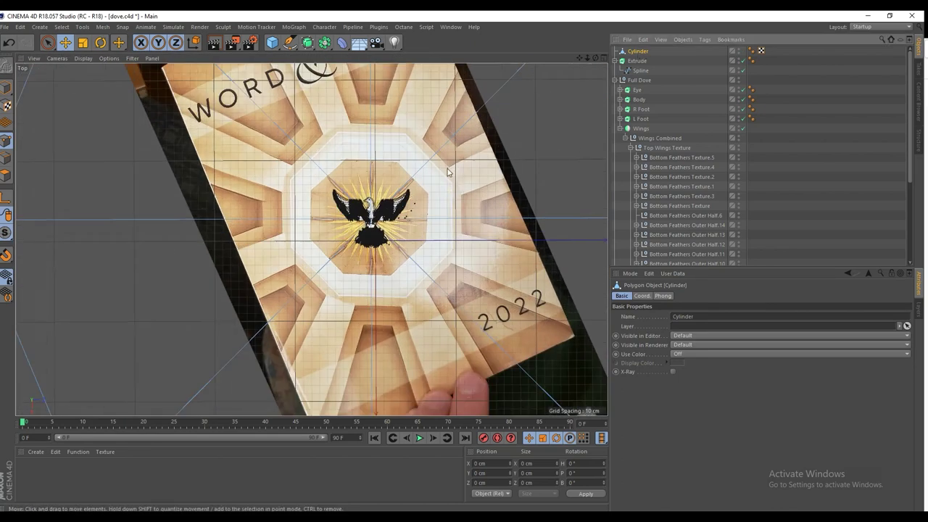
scroll(435, 189, "down", 10)
scroll(435, 190, "up", 3)
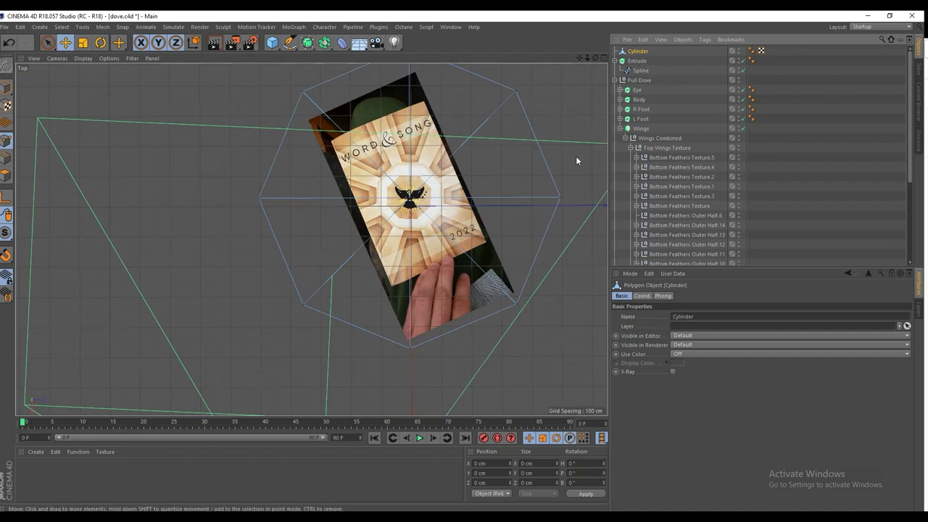
Check the Rotate tool's axis settings for the cylinder and undo its conversion to a polygon object.
key("r")
left_click(645, 295)
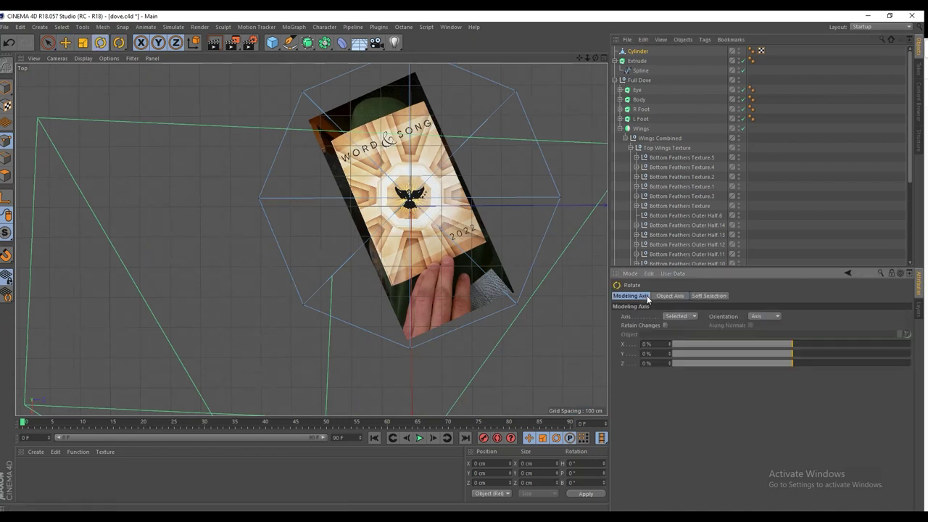
left_click(661, 295)
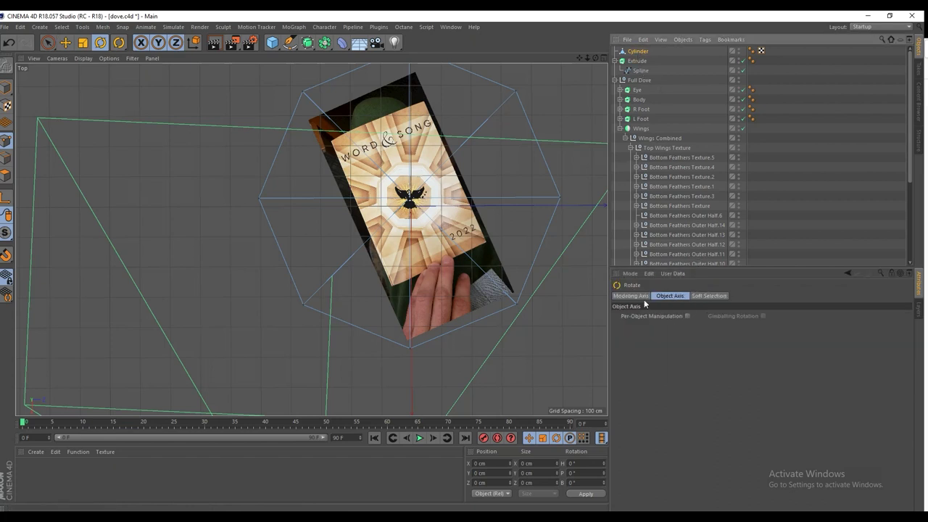
left_click(639, 297)
left_click(638, 52)
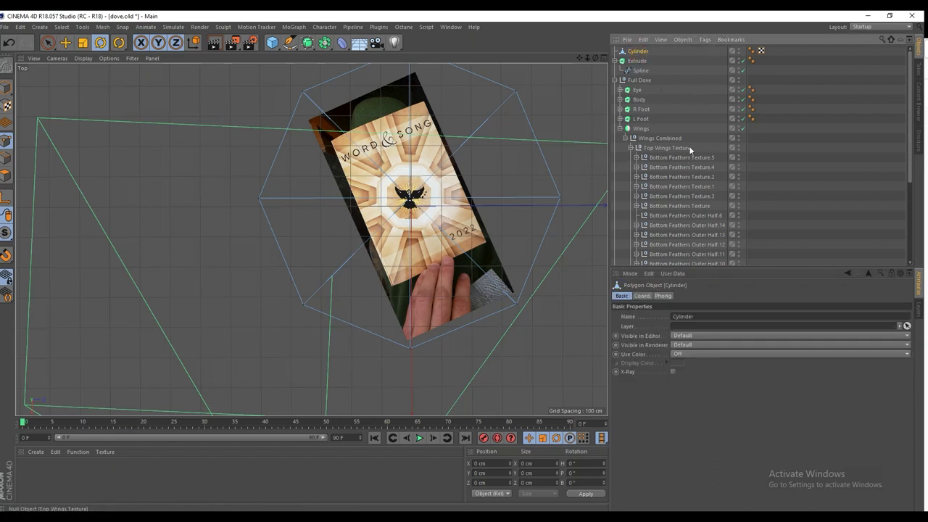
left_click(856, 155)
left_click(638, 52)
key("ctrl+z")
key("ctrl+z")
key("ctrl+z")
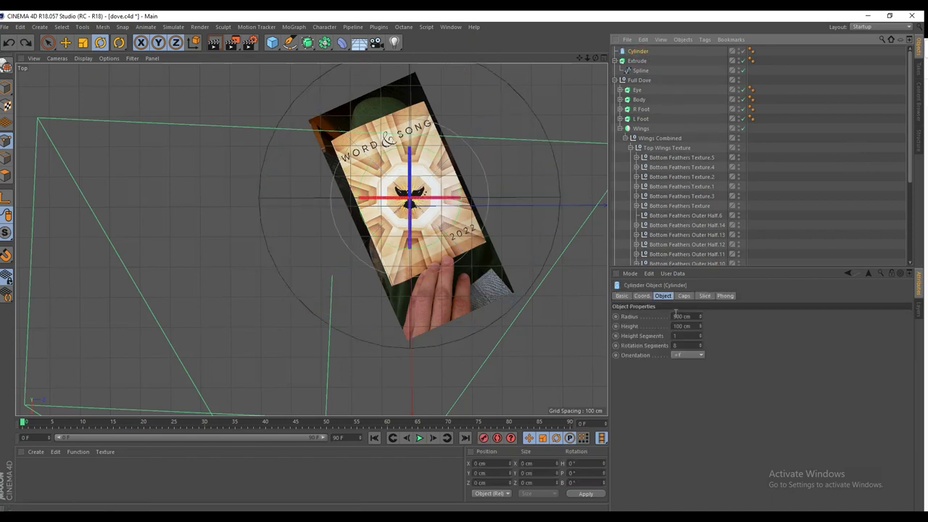
Try pitch and bank rotations on the cylinder, undo them, and set its heading rotation to -21°.
left_click(643, 295)
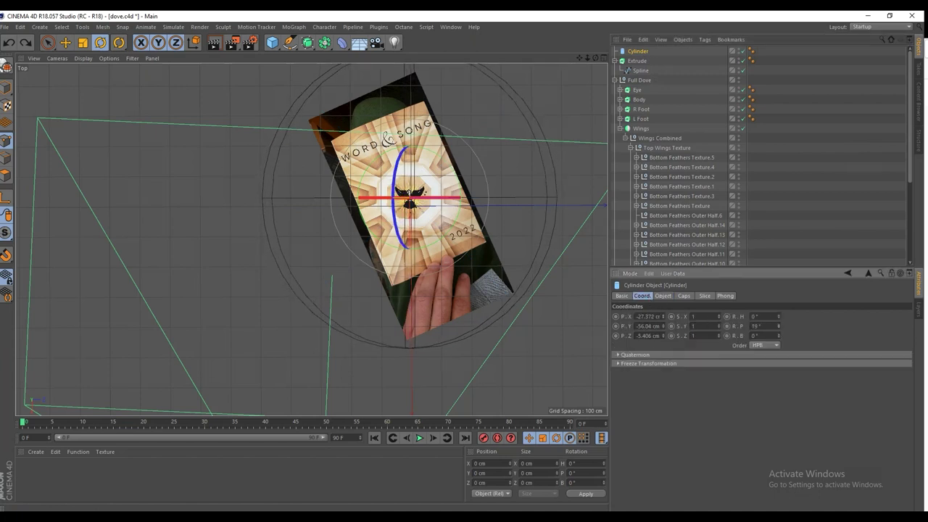
middle_click(434, 210)
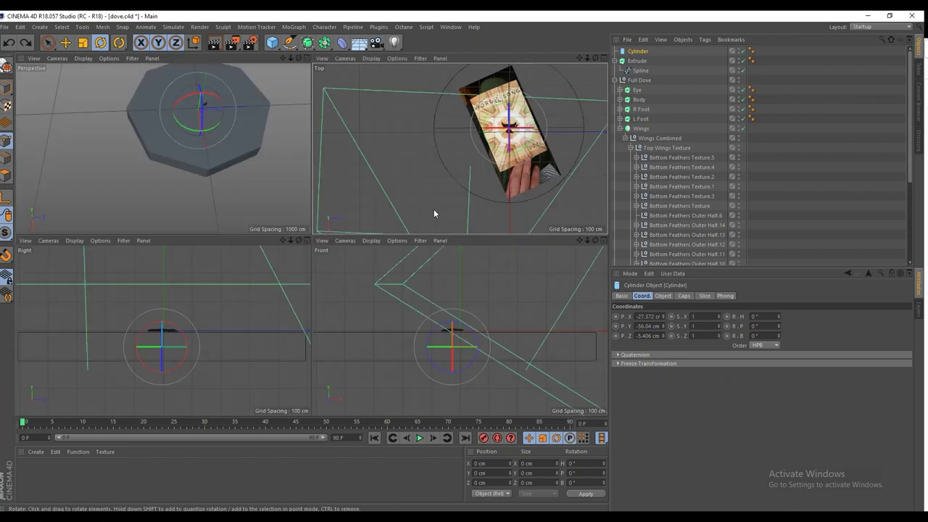
left_click_drag(779, 327, 780, 365)
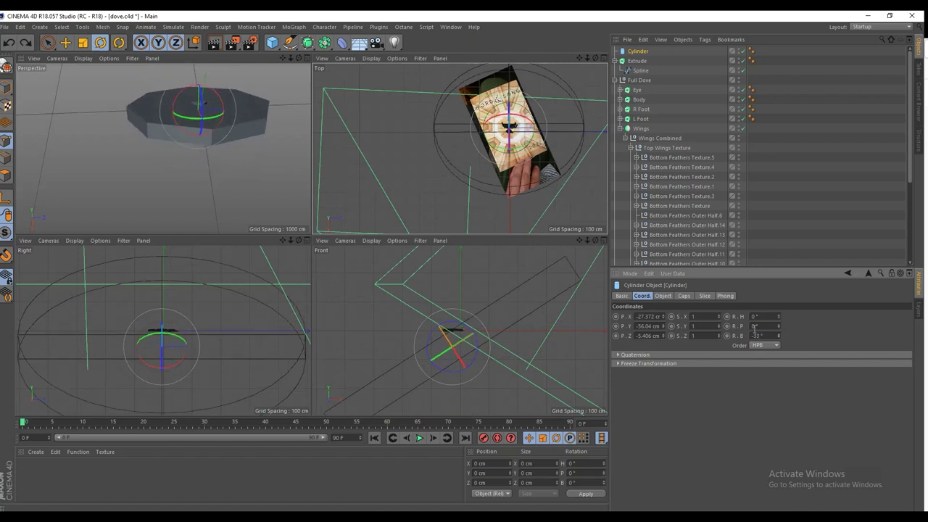
key("ctrl+z")
mouse_move(778, 328)
left_mouse_down()
mouse_move(778, 311)
mouse_move(777, 339)
left_mouse_up()
key("ctrl+z")
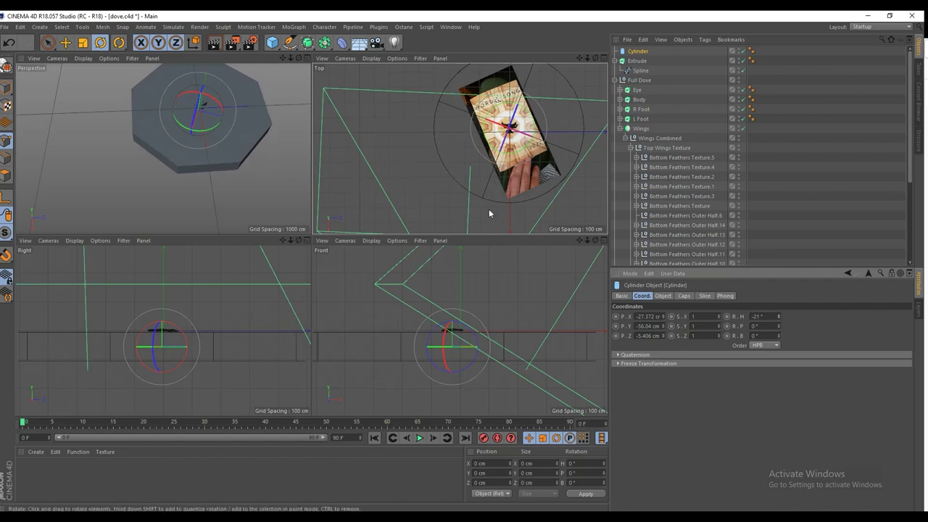
Check the cylinder's rotation against the reference octagon and make the cylinder editable.
middle_click(489, 209)
scroll(513, 134, "up", 6)
scroll(431, 218, "down", 4)
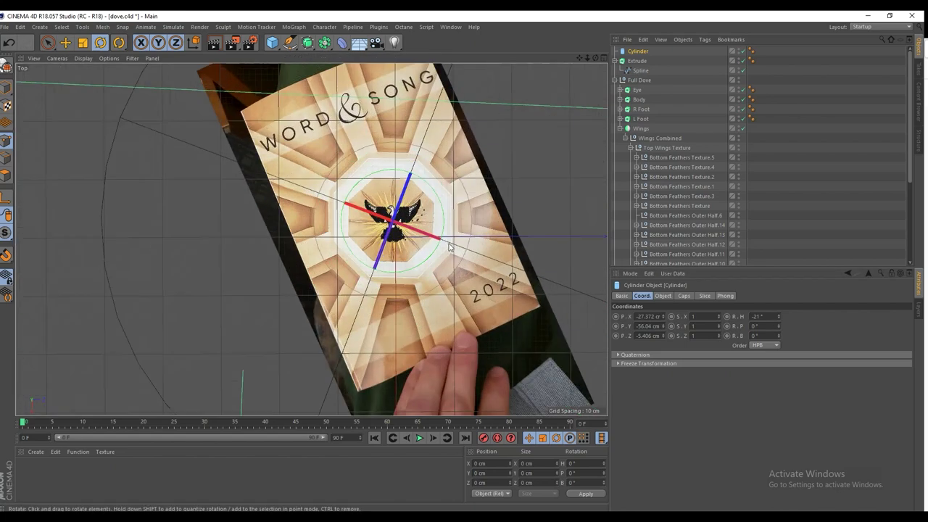
middle_click(451, 240)
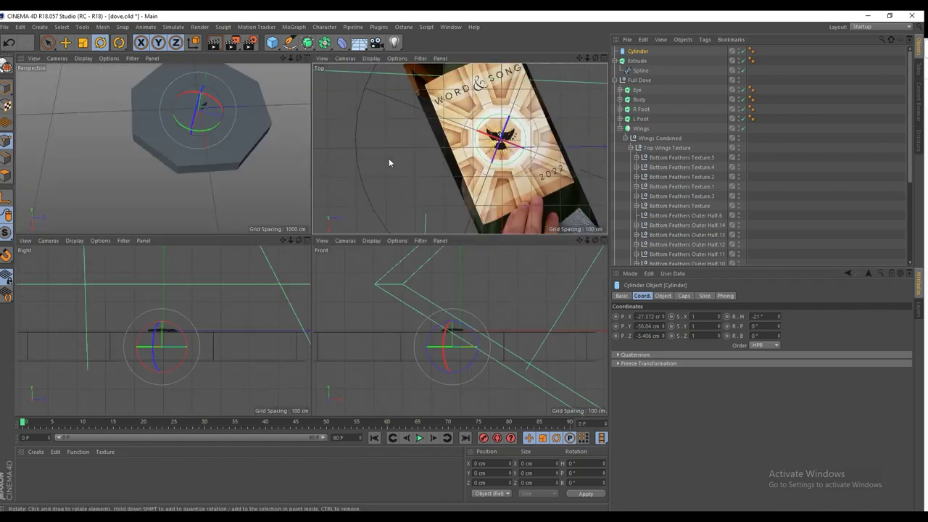
scroll(505, 159, "up", 3)
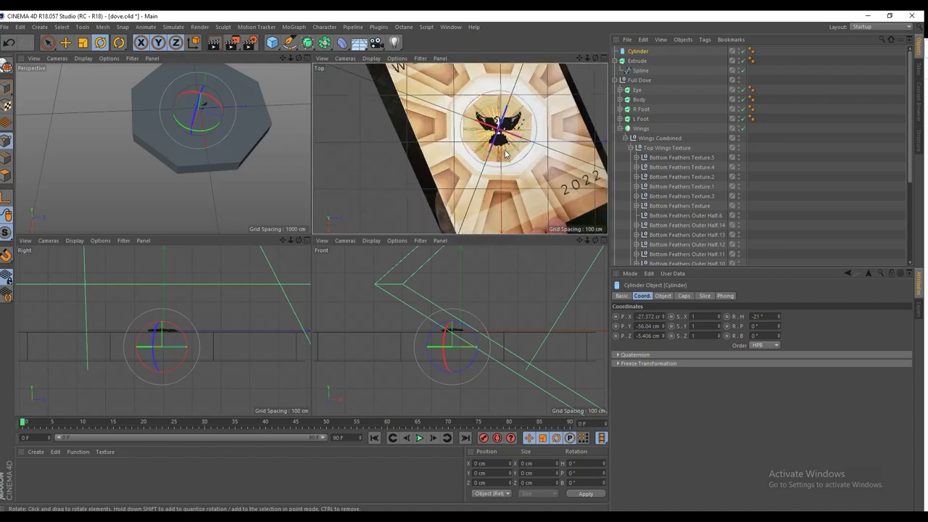
key("c")
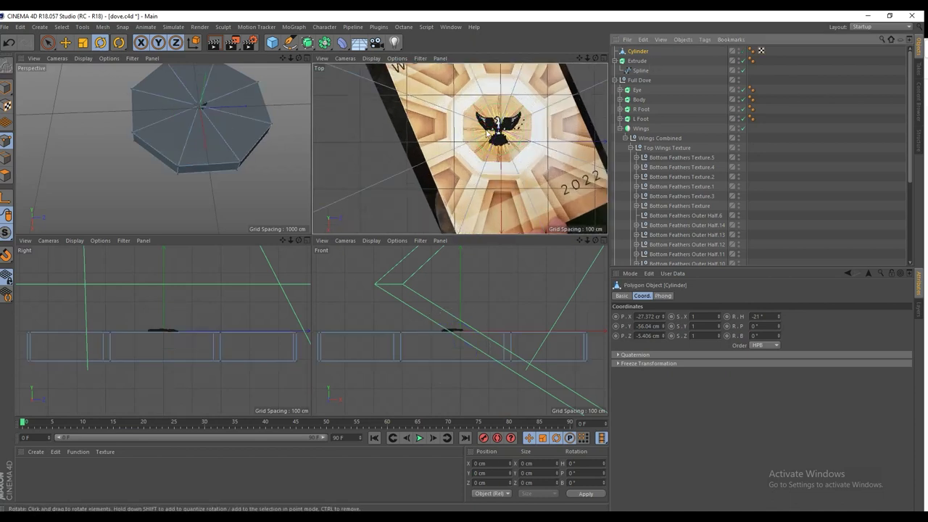
Adjust the cylinder's heading rotation to -23° so its edges line up with the reference octagon.
left_click(778, 314)
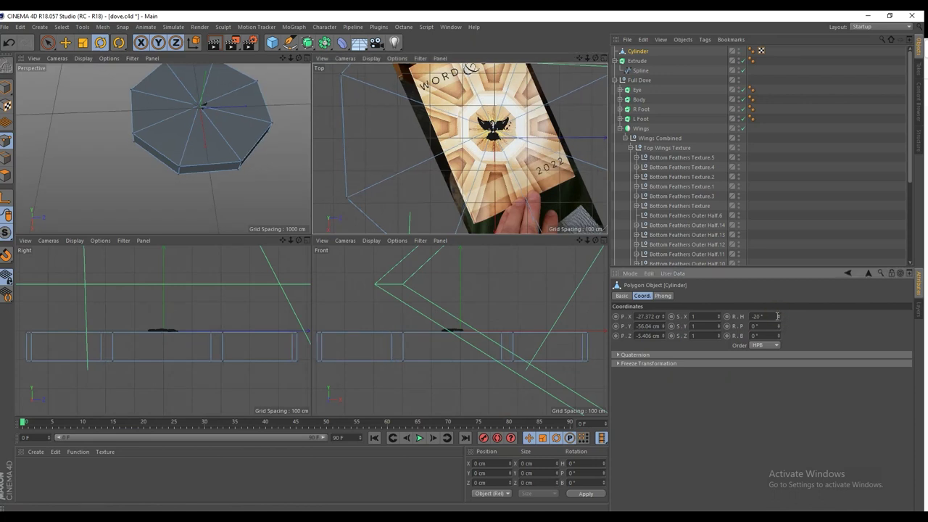
left_click(777, 314)
left_click_drag(777, 317, 777, 324)
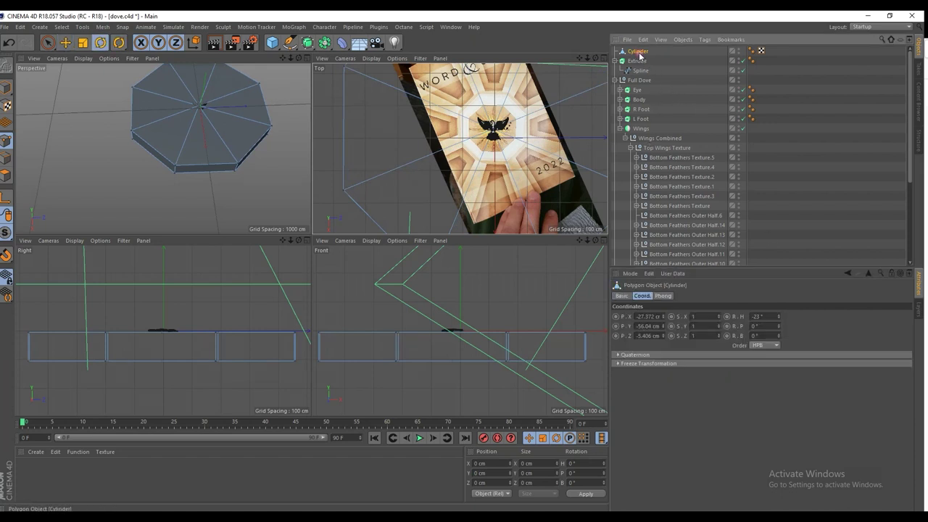
Try shifting the cylinder along X, undo it, and set its Z position to -1.406 cm over the reference image.
key("e")
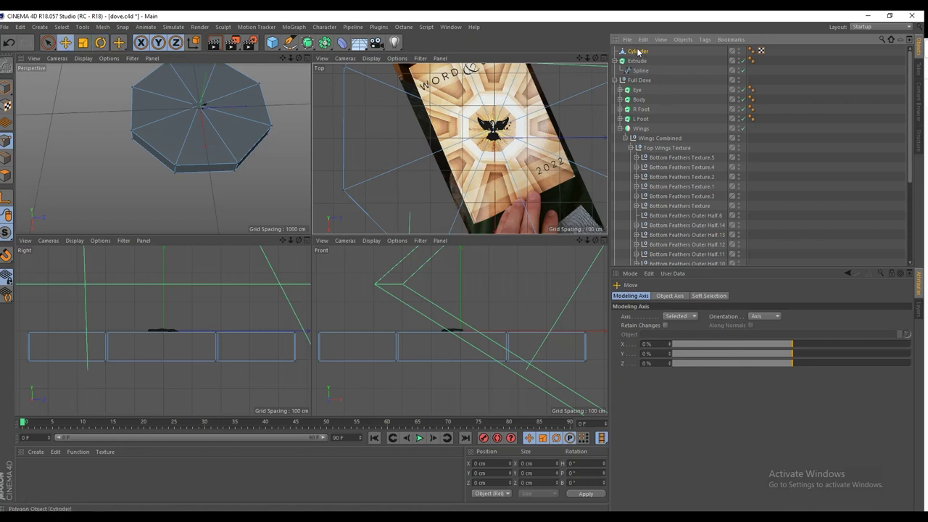
left_click(637, 52)
mouse_move(664, 316)
left_mouse_down()
mouse_move(664, 308)
mouse_move(666, 330)
left_mouse_up()
key("ctrl+z")
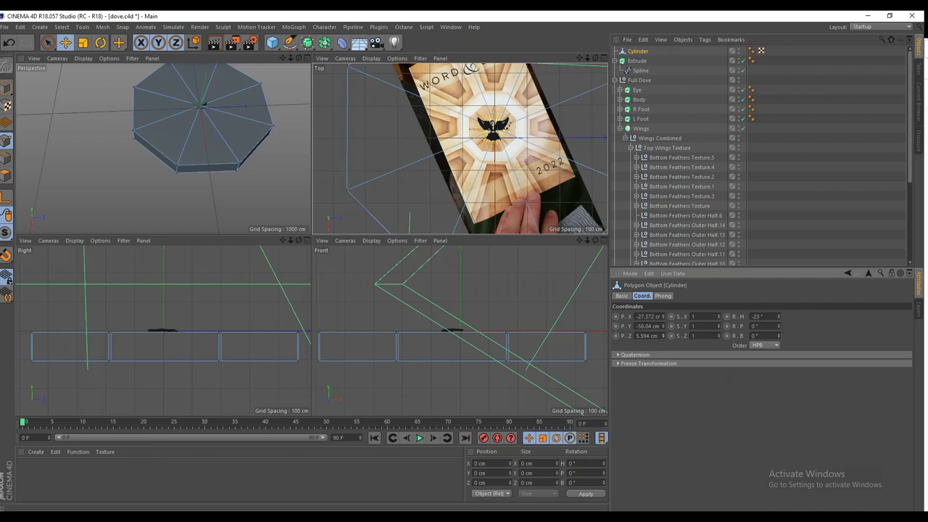
left_click_drag(666, 336, 666, 340)
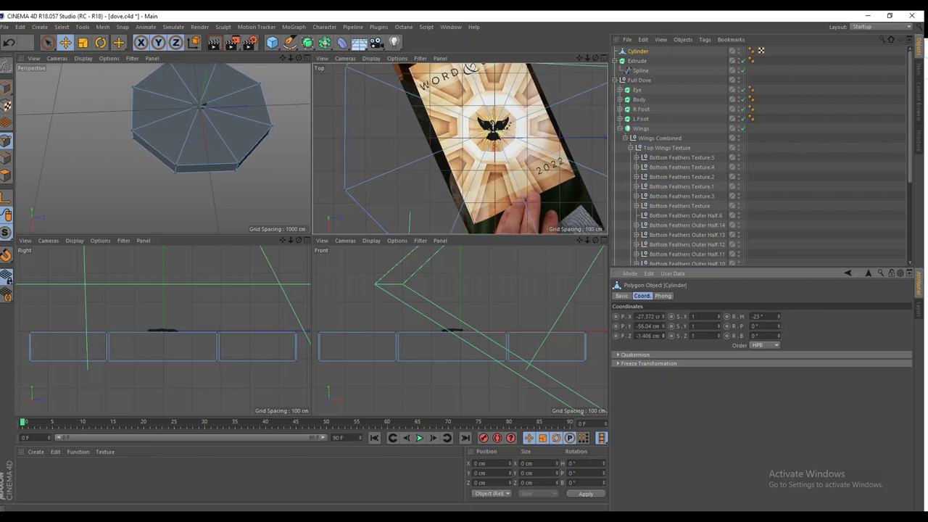
middle_click(494, 137)
scroll(438, 218, "down", 2)
scroll(440, 221, "up", 3)
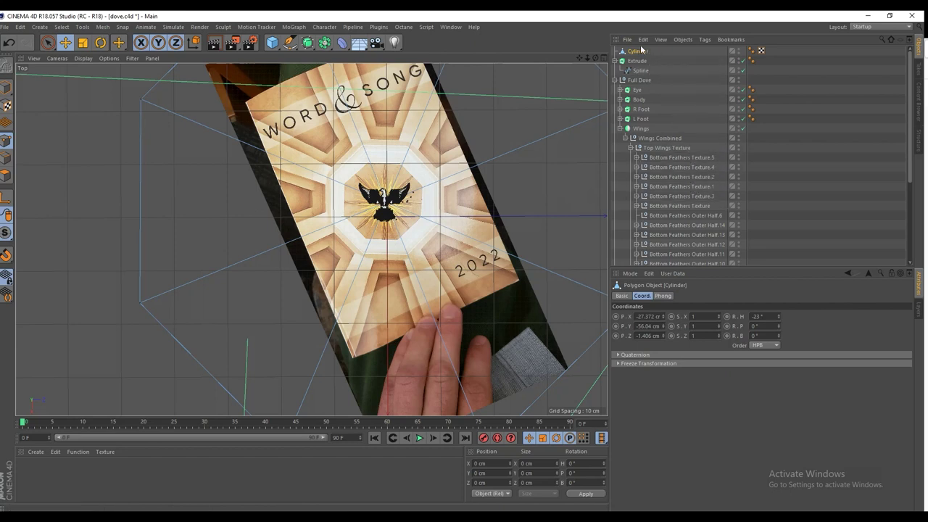
Cut edge loops into the cylinder's top cap around the reference's white octagon and another close to the cap's outer rim.
key("k")
key("l")
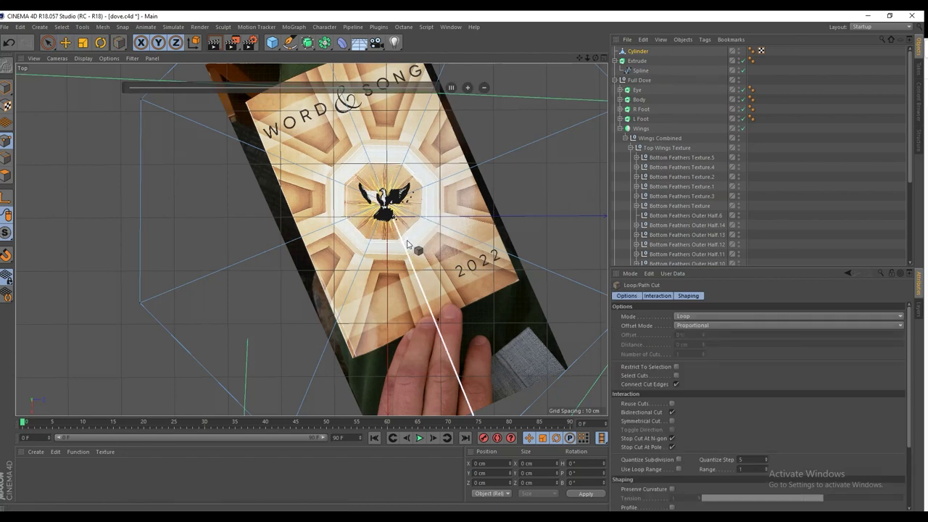
left_click(409, 245)
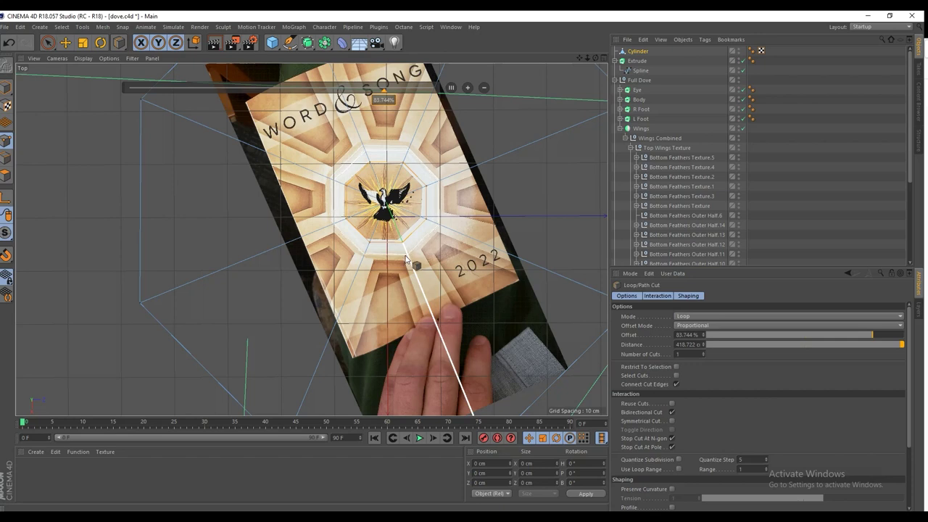
scroll(431, 297, "down", 5)
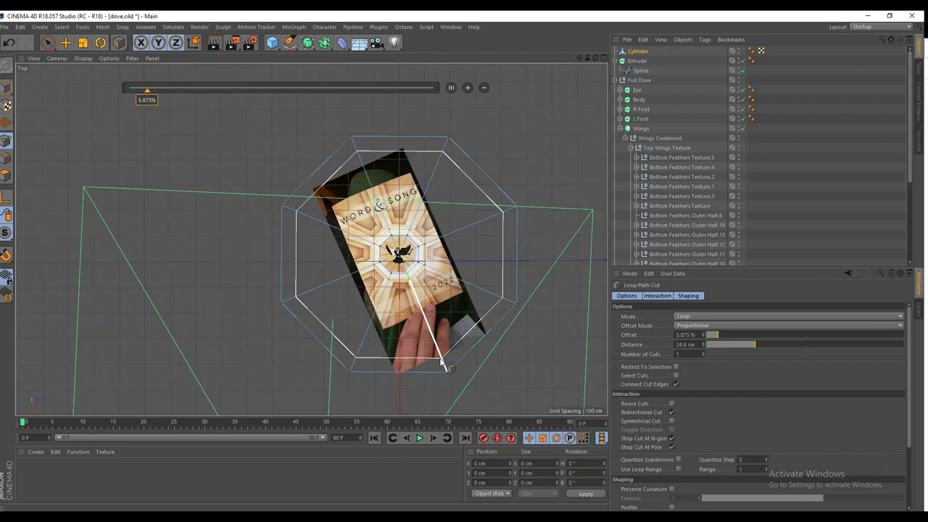
left_click(440, 362)
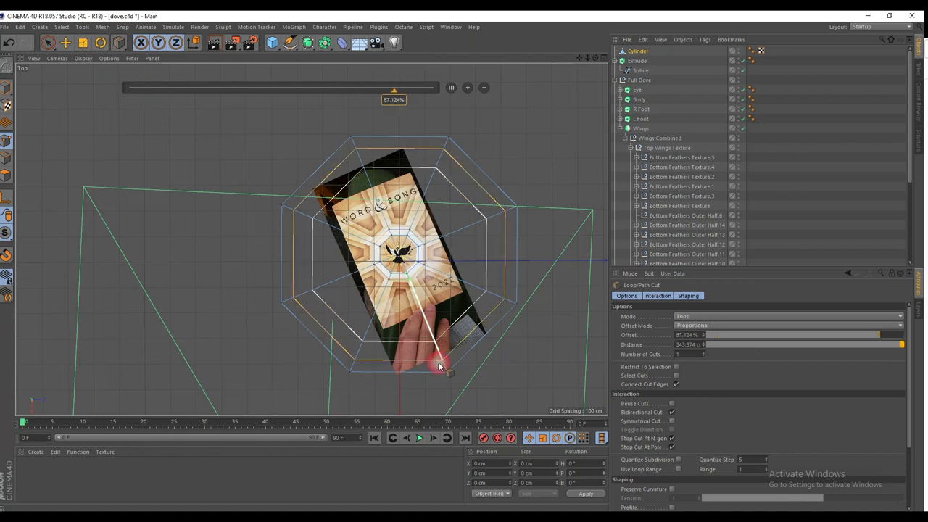
scroll(421, 288, "up", 6)
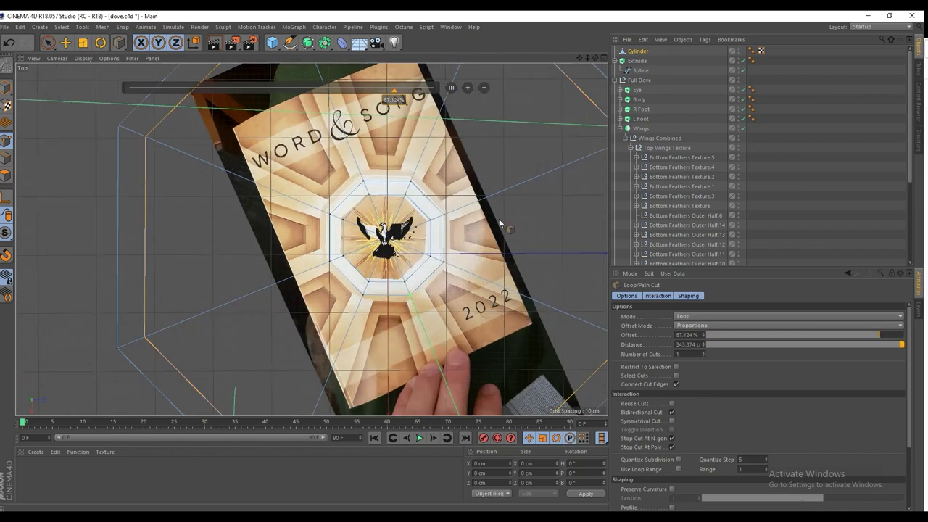
Select the central octagon's polygons on the top cap and extrude them down to about Y -34 cm.
key("v")
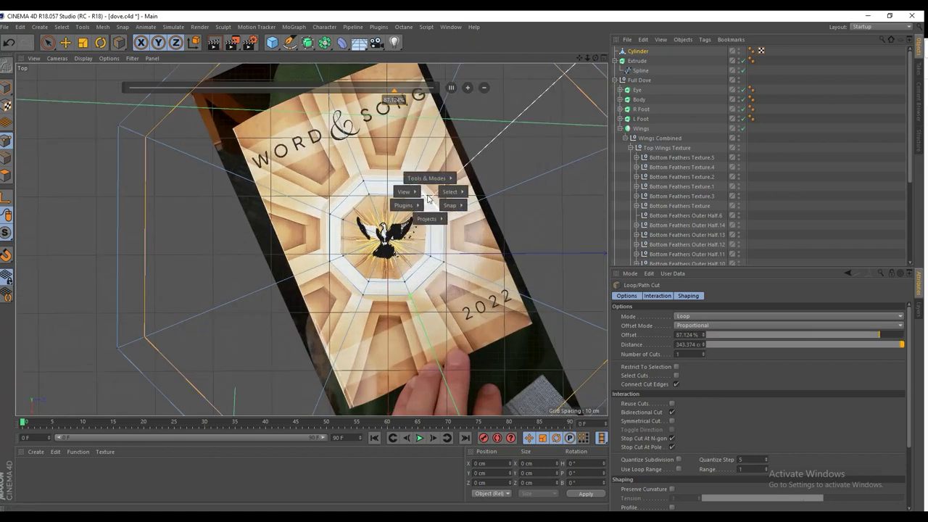
left_click(82, 44)
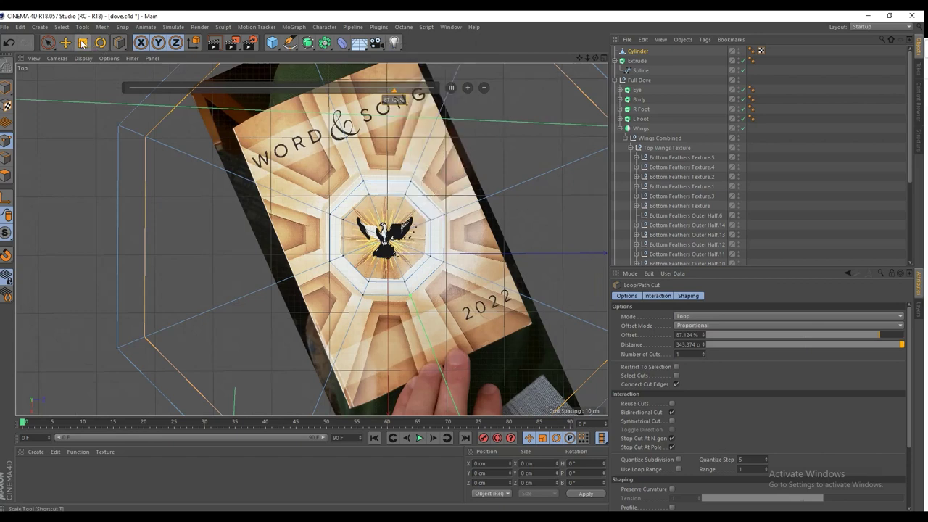
middle_click(410, 244)
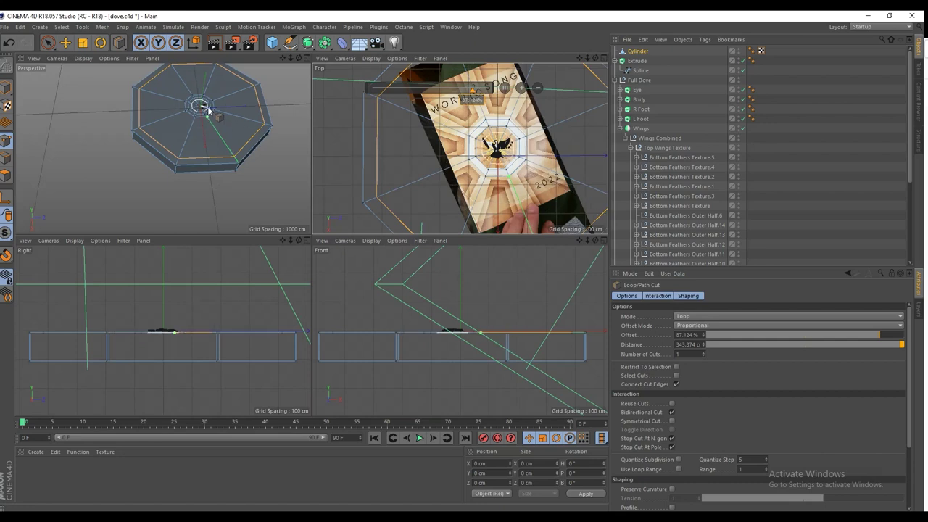
scroll(208, 109, "up", 10)
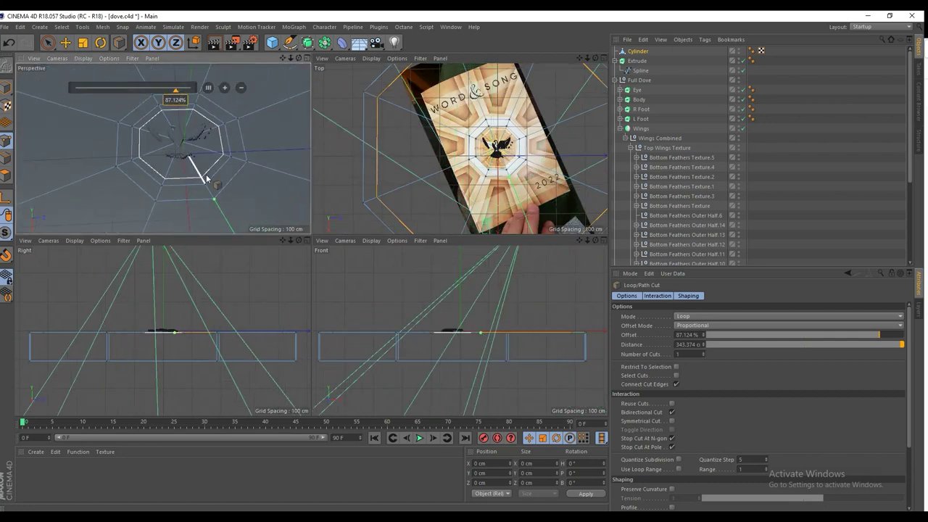
key("u")
key("l")
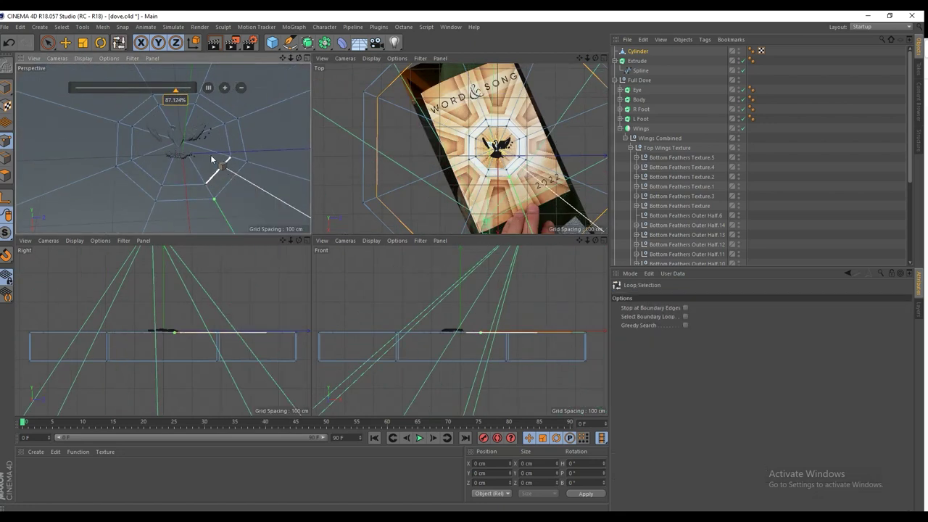
left_click(5, 174)
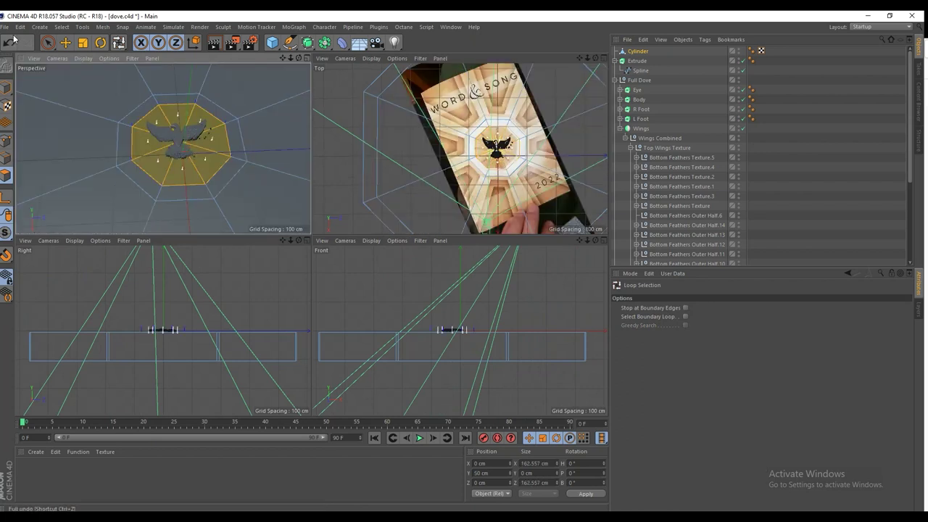
key("e")
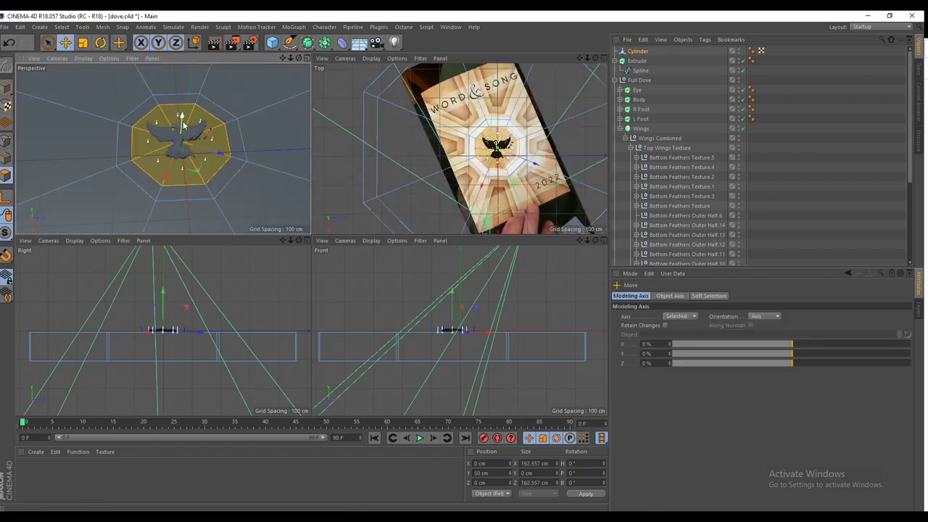
left_click_drag(183, 124, 183, 151)
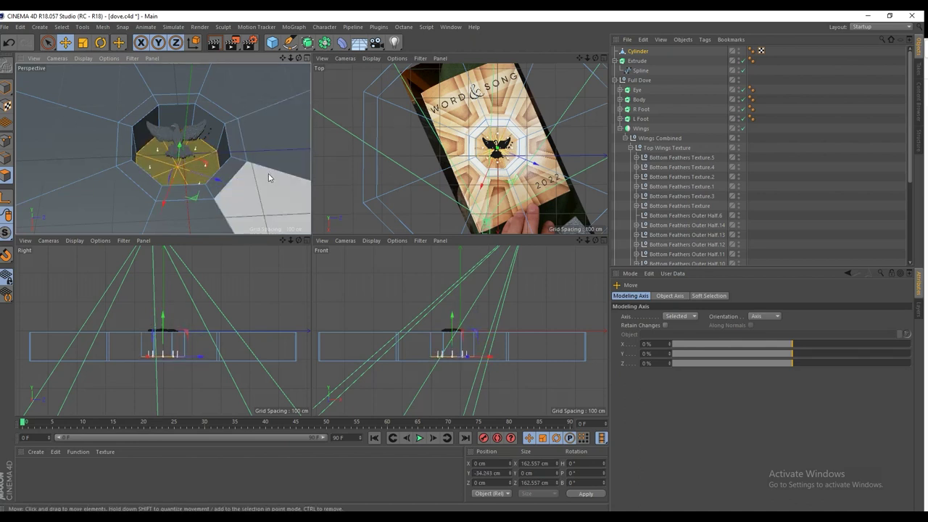
Select the ring of eight large polygons between the central octagon border and the outer rim.
key("u")
key("l")
left_click(273, 169)
scroll(207, 162, "down", 3)
middle_click_drag(208, 161, 199, 144, "alt")
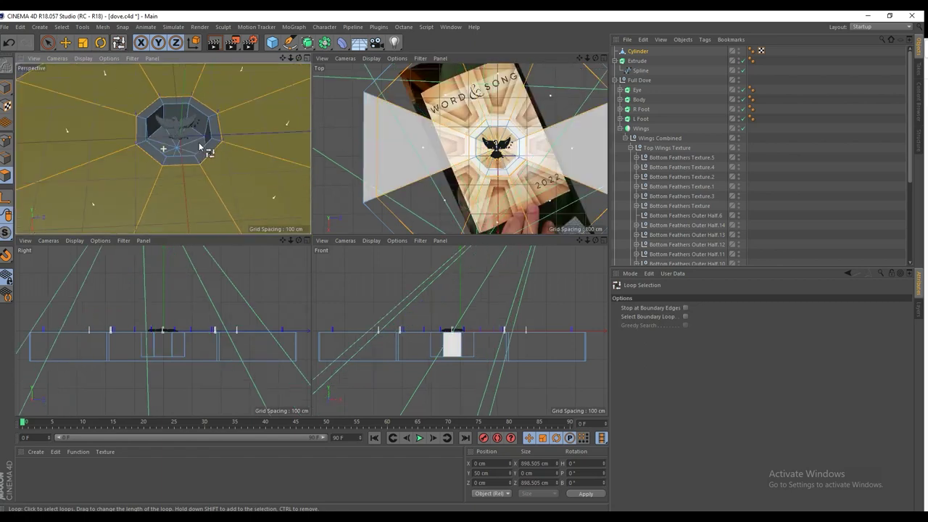
scroll(200, 147, "down", 3)
Try extruding the eight large polygons down together to about Y -31 cm, and undo it.
key("e")
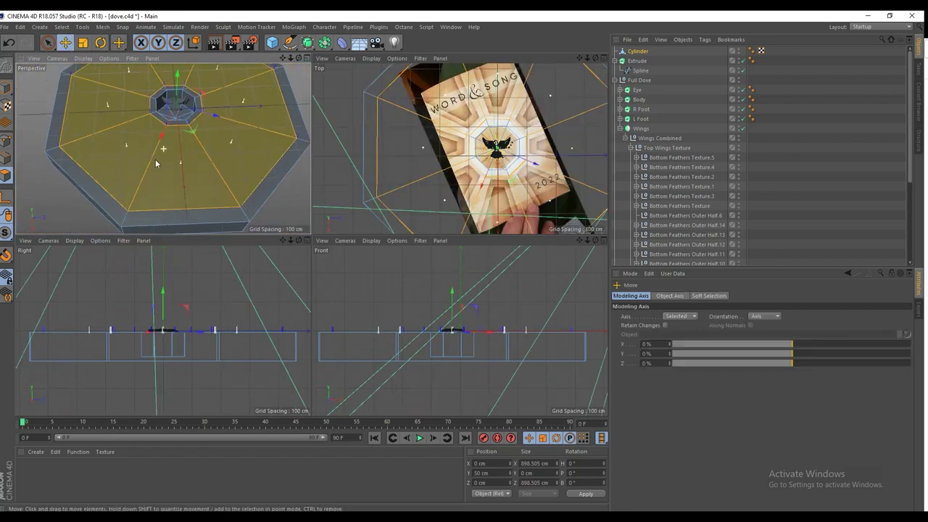
scroll(156, 163, "up", 3)
left_click_drag(184, 93, 177, 117)
key("ctrl+z")
scroll(159, 125, "down", 5)
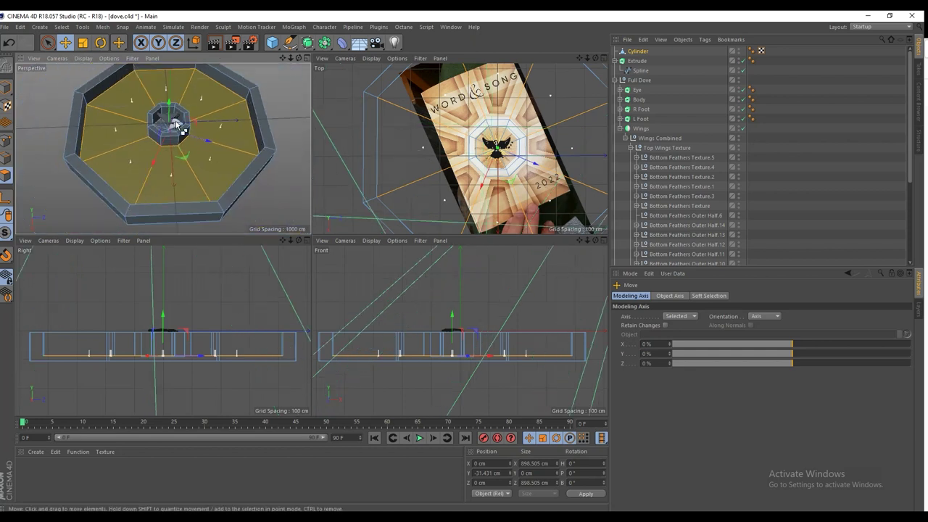
key("ctrl+z")
scroll(181, 130, "up", 3)
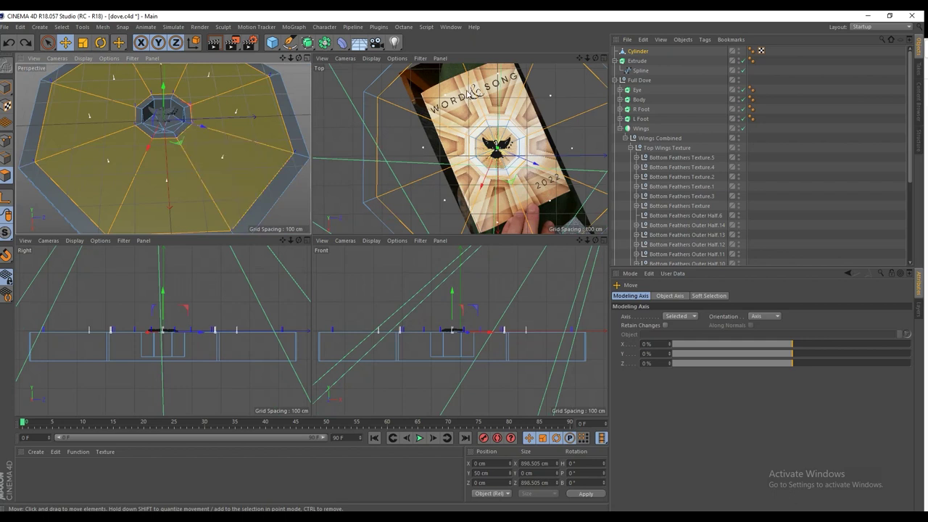
Try an inner extrusion of the panels as one group, undo it, and inset each panel separately by 14 cm with Preserve Groups off.
right_click(211, 112)
left_click(287, 310)
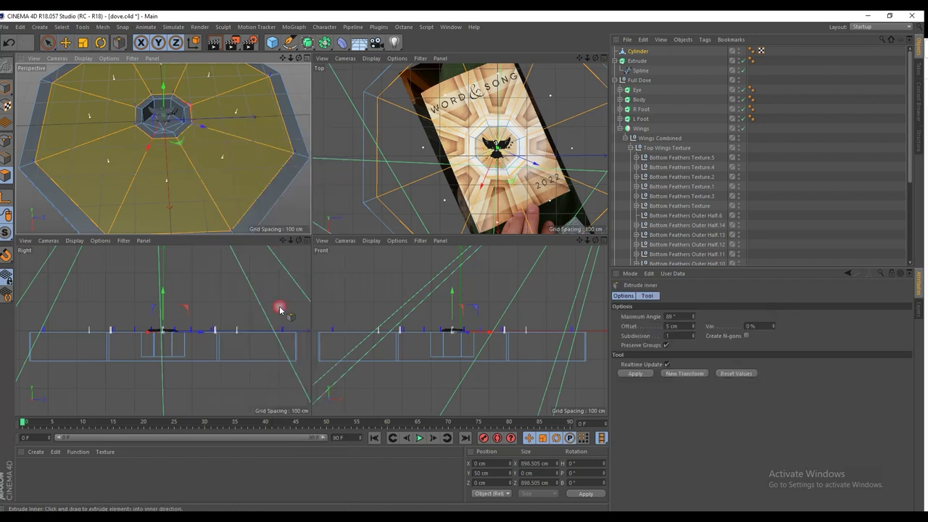
left_click_drag(227, 191, 239, 191)
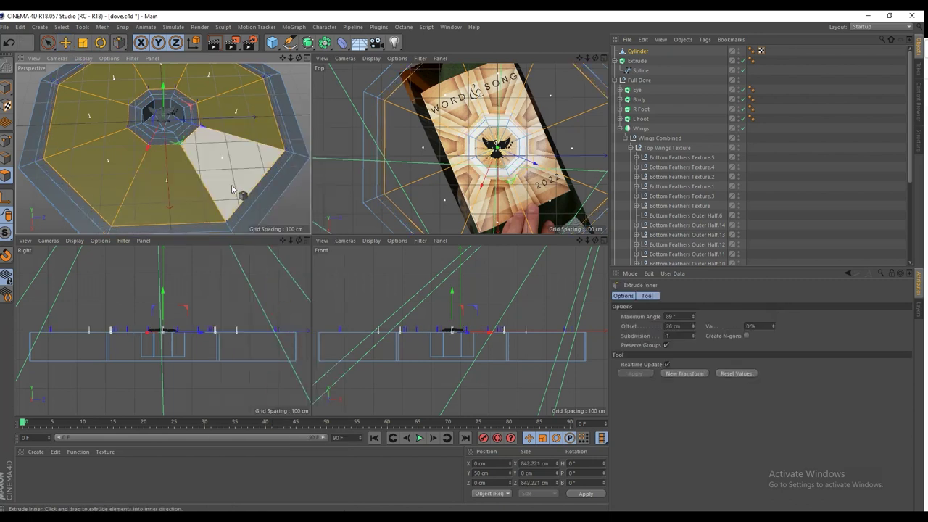
left_click(690, 372)
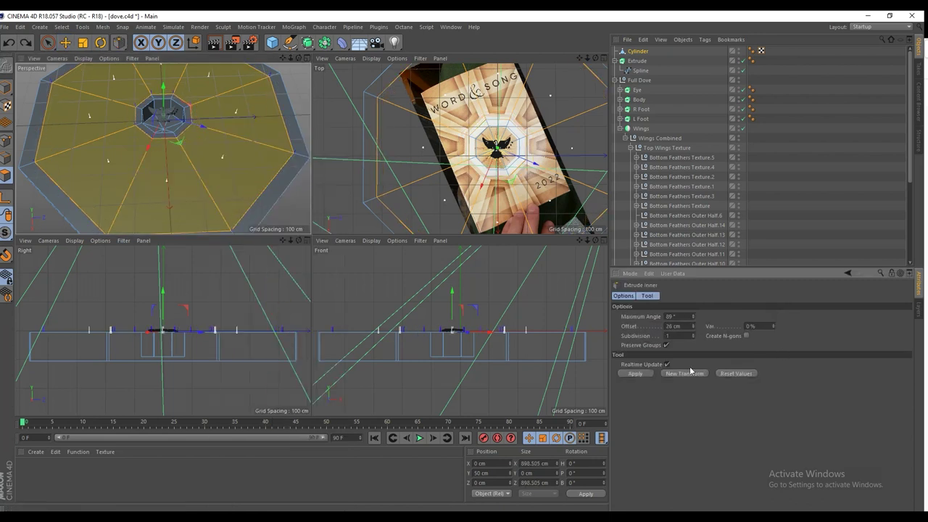
left_click(666, 345)
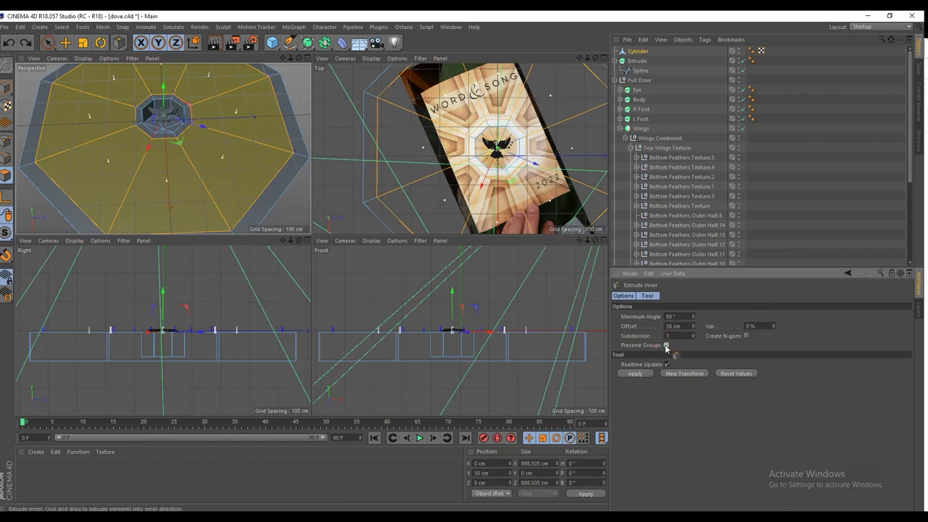
left_click_drag(227, 187, 239, 187)
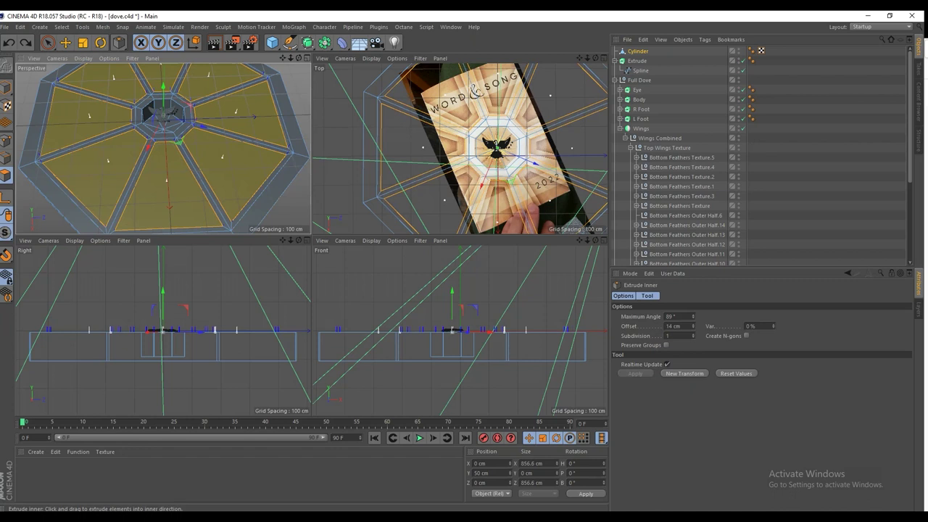
Try extruding the inset panels down to about Y 17 cm, undo it, and extrude them shallowly to about Y 40.5 cm.
left_click_drag(159, 92, 161, 102, "ctrl")
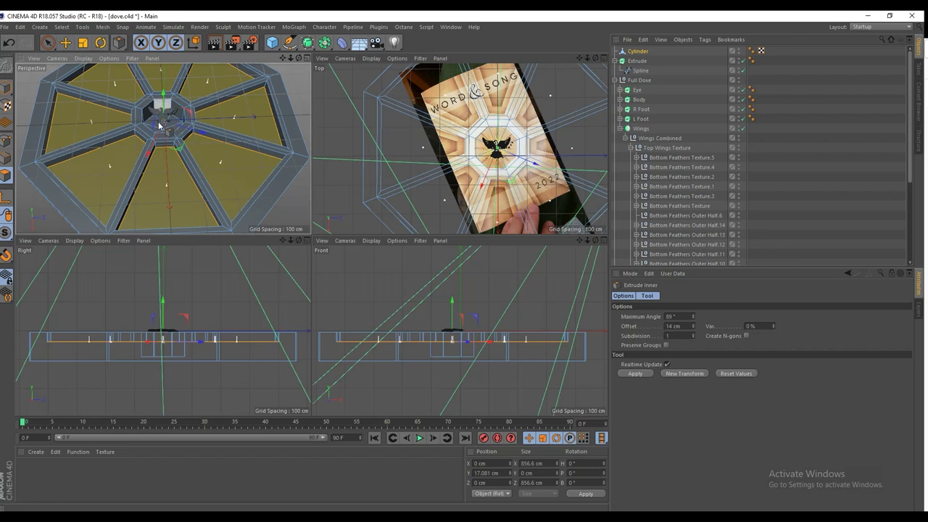
scroll(145, 136, "up", 3)
mouse_move(194, 165)
left_mouse_down("alt")
mouse_move(169, 118)
mouse_move(181, 107)
mouse_move(177, 89)
left_mouse_up("alt")
key("ctrl+z")
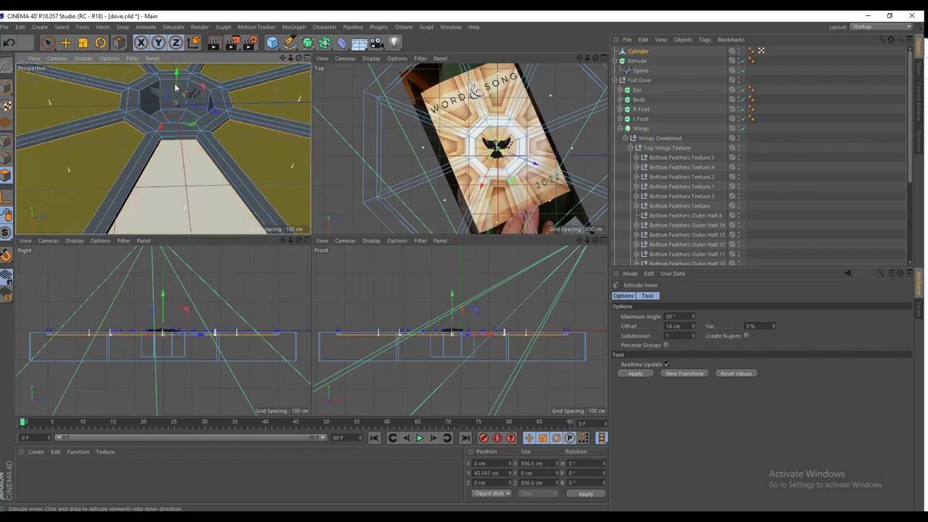
Inset the eight lowered panels by 5.5 cm with Extrude Inner and extrude them down to about Y 34.5 cm.
right_click(198, 112)
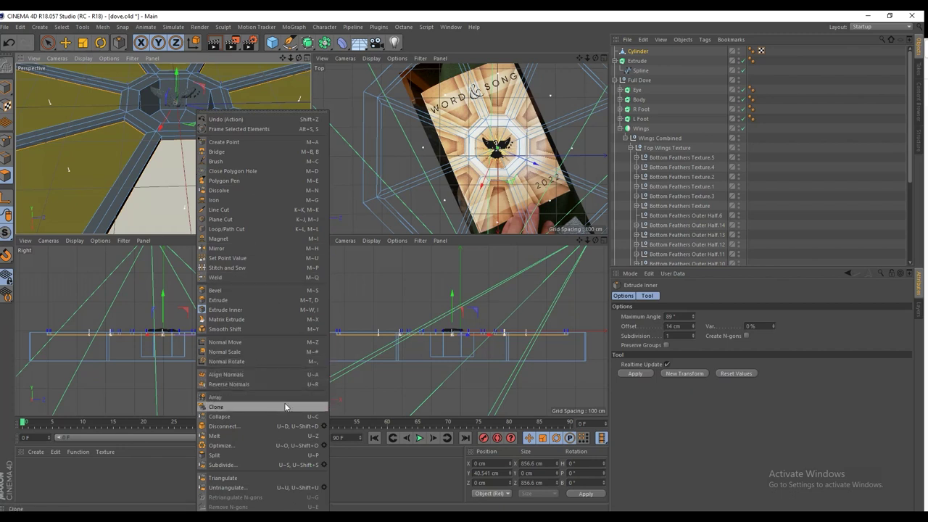
left_click(271, 311)
left_click_drag(271, 310, 294, 310)
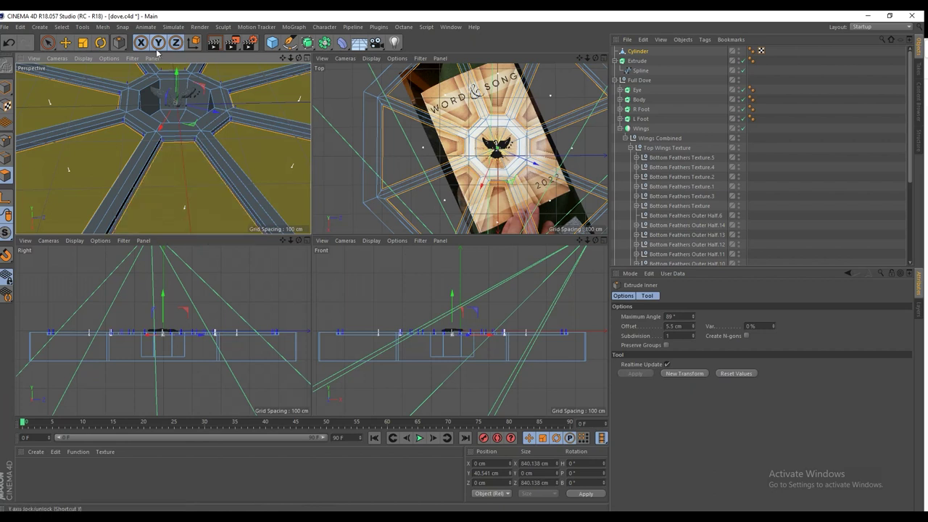
mouse_move(175, 72)
left_mouse_down()
mouse_move(172, 81)
mouse_move(172, 73)
left_mouse_up()
Add another inset of about 5 cm to the eight panels and extrude them down to about Y 27 cm.
right_click(185, 161)
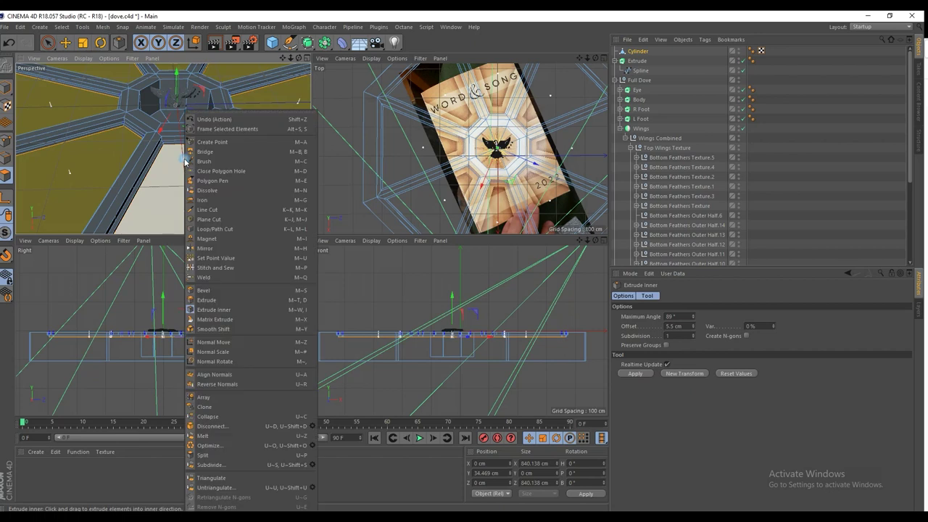
left_click(256, 311)
left_click_drag(232, 217, 262, 218)
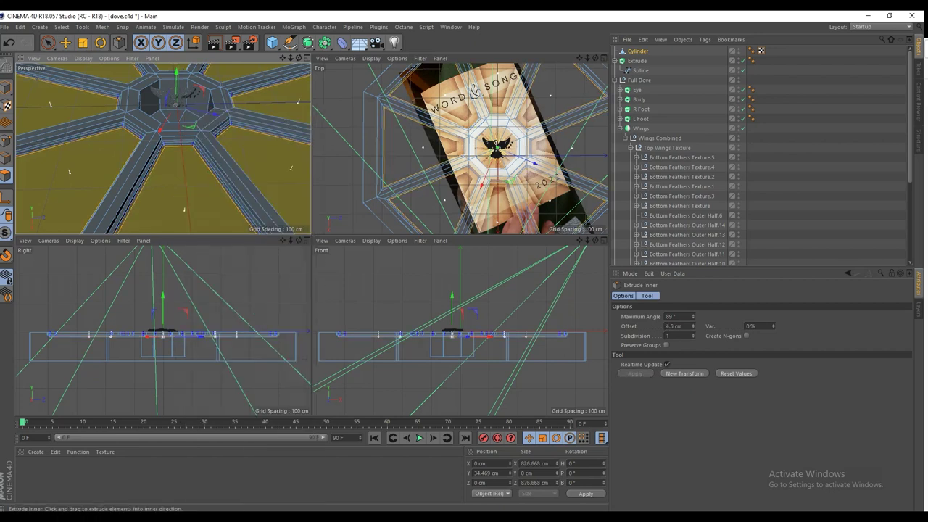
key("e")
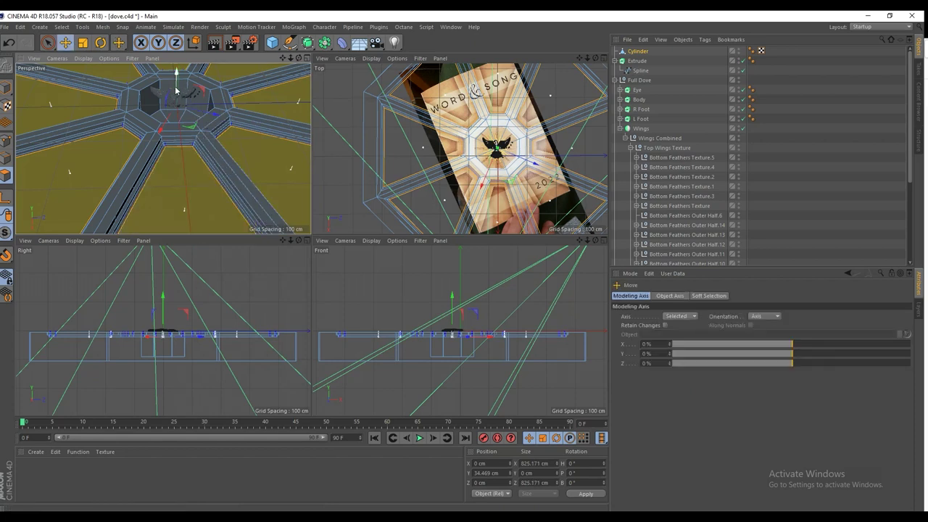
left_click_drag(172, 86, 170, 88)
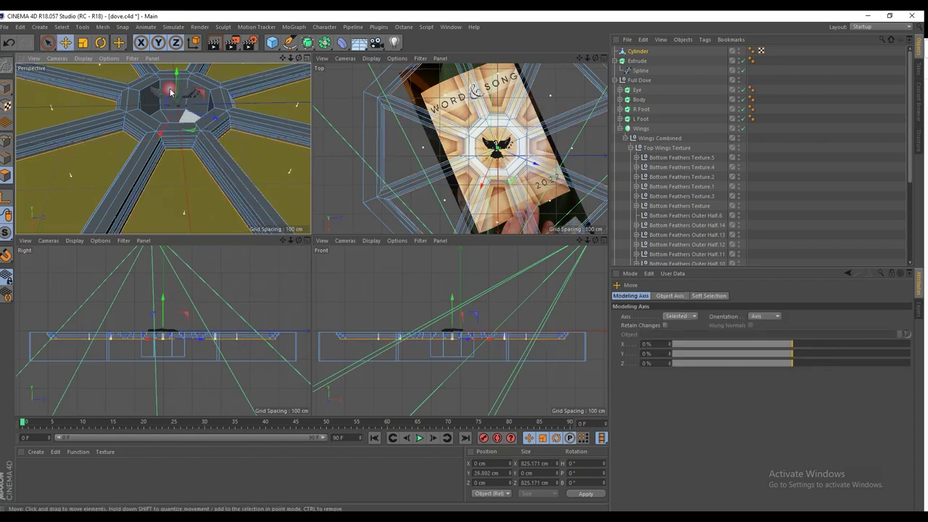
Examine the stepped recesses and ribs of the eight panels from the outer rim to the central octagon.
middle_click_drag(169, 89, 194, 69, "alt")
scroll(194, 69, "down", 3)
scroll(203, 106, "up", 1)
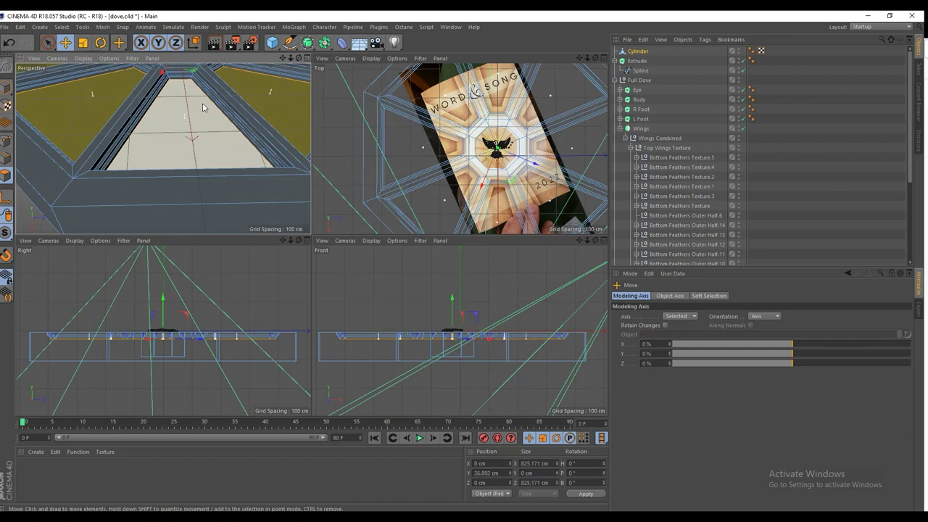
scroll(203, 107, "up", 2)
middle_click_drag(216, 121, 203, 160, "alt")
left_click_drag(206, 150, 196, 125, "alt")
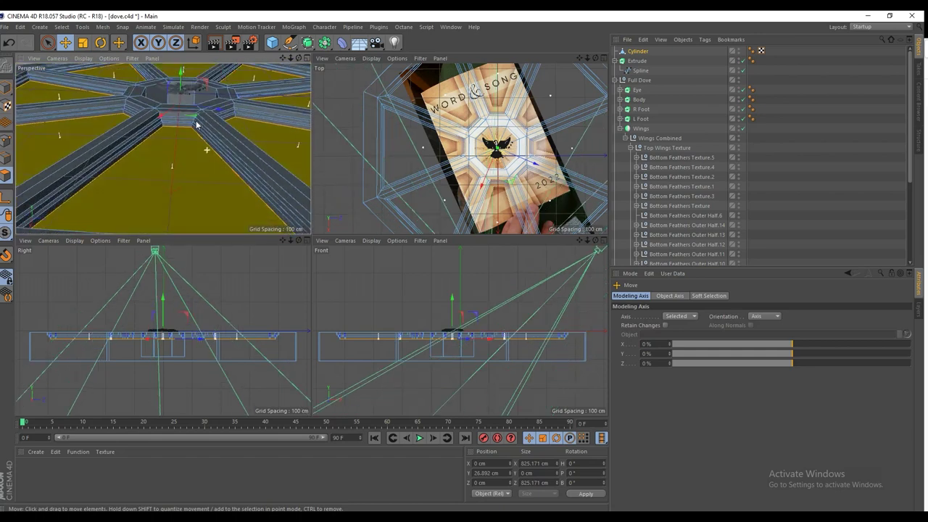
scroll(196, 124, "up", 4)
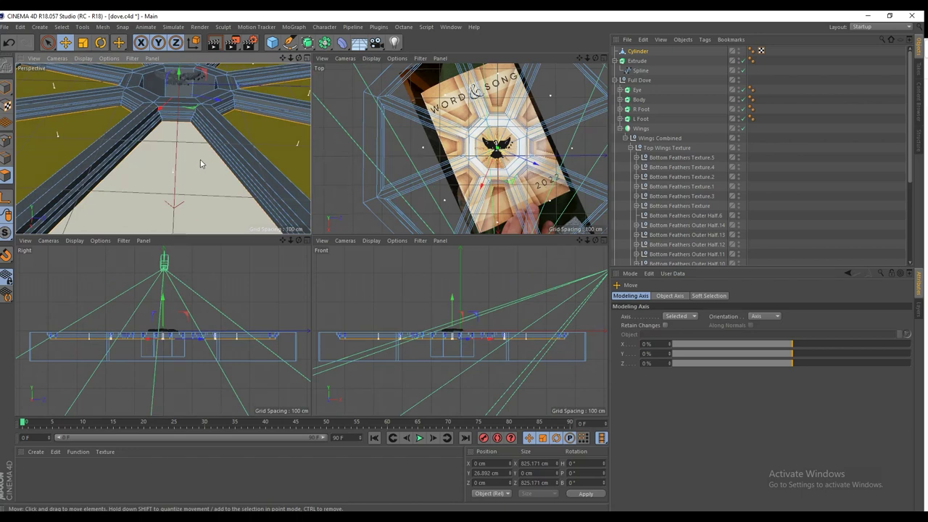
right_click(200, 160)
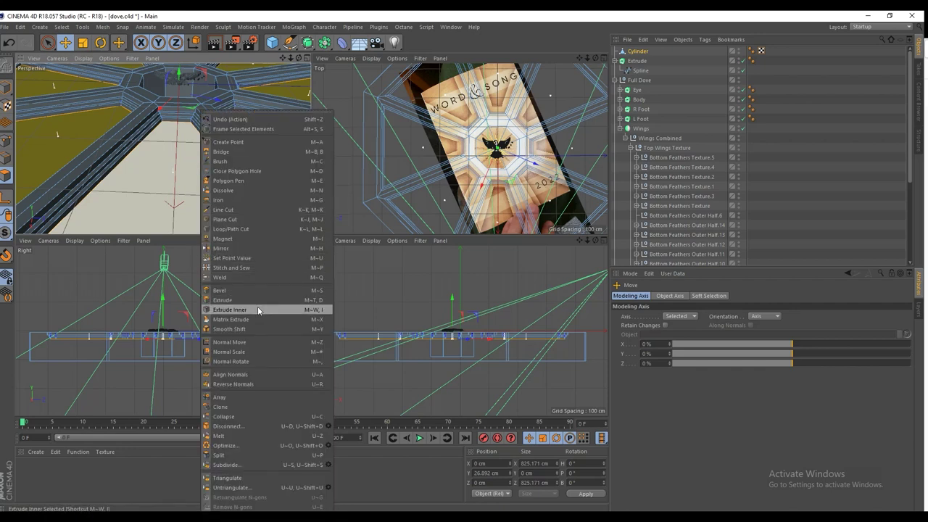
left_click(176, 168)
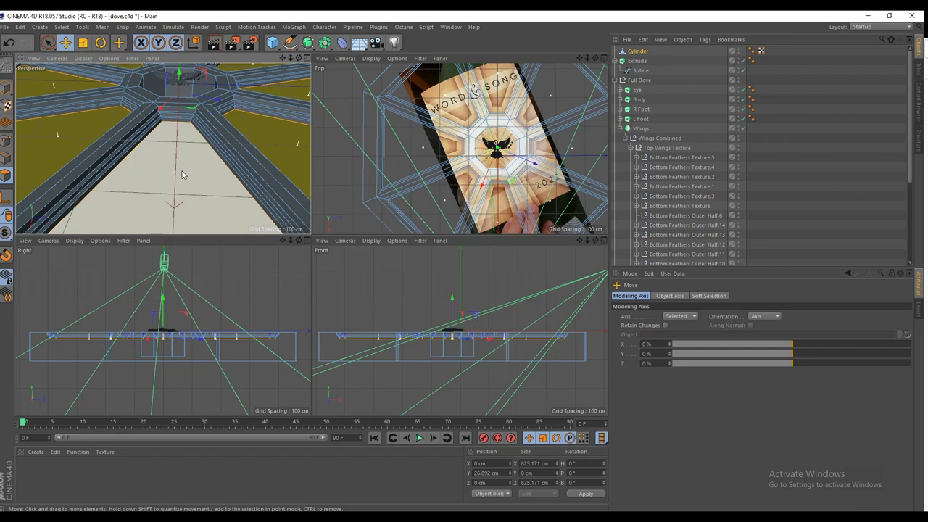
Start a Loop/Path Cut on the ceiling cylinder, try Path mode, and return the cut to Loop mode.
key("k")
key("l")
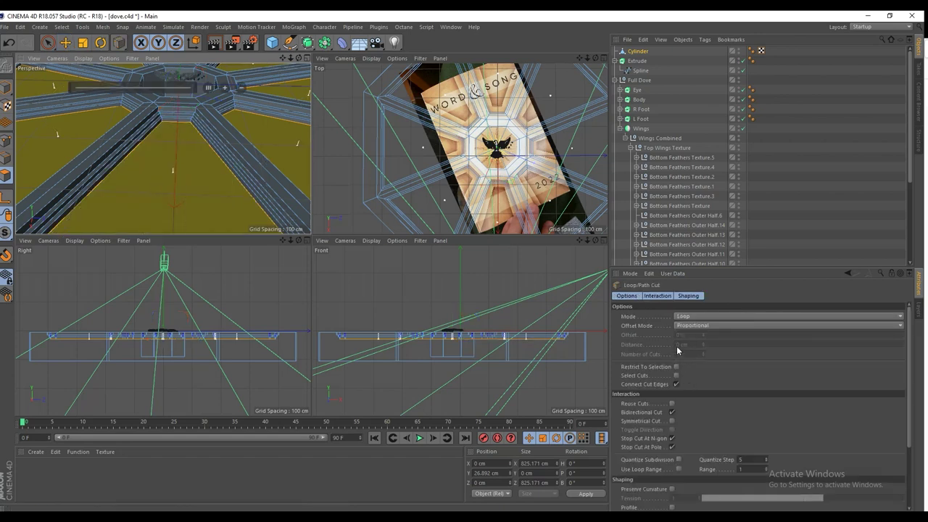
left_click(697, 325)
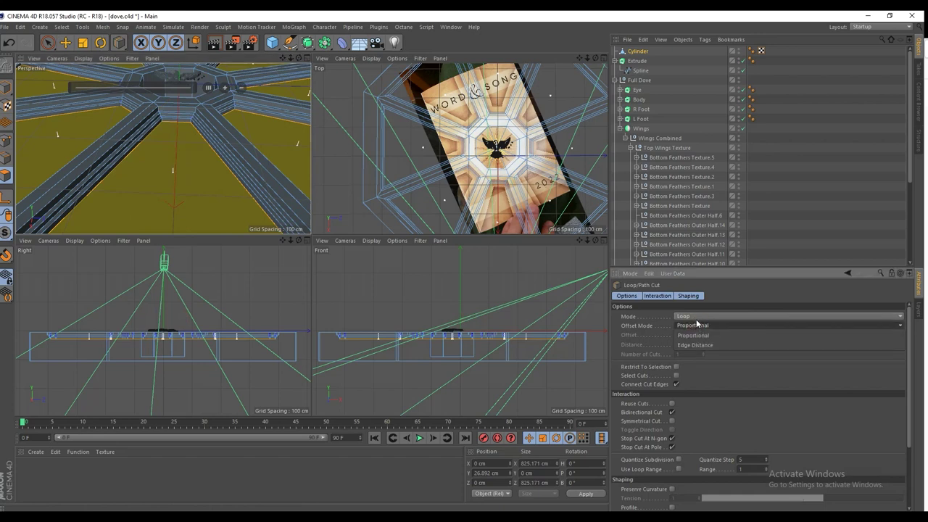
left_click(697, 316)
left_click(696, 317)
left_click(689, 335)
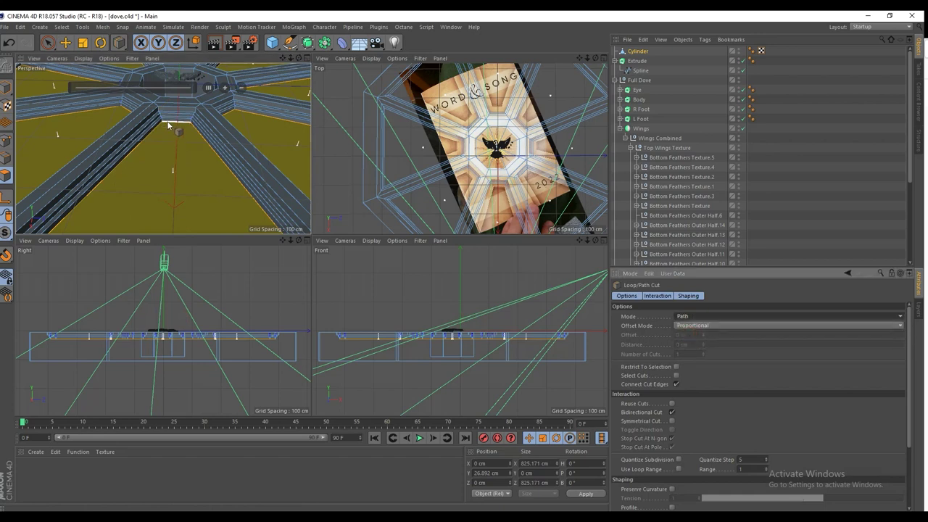
left_click(693, 317)
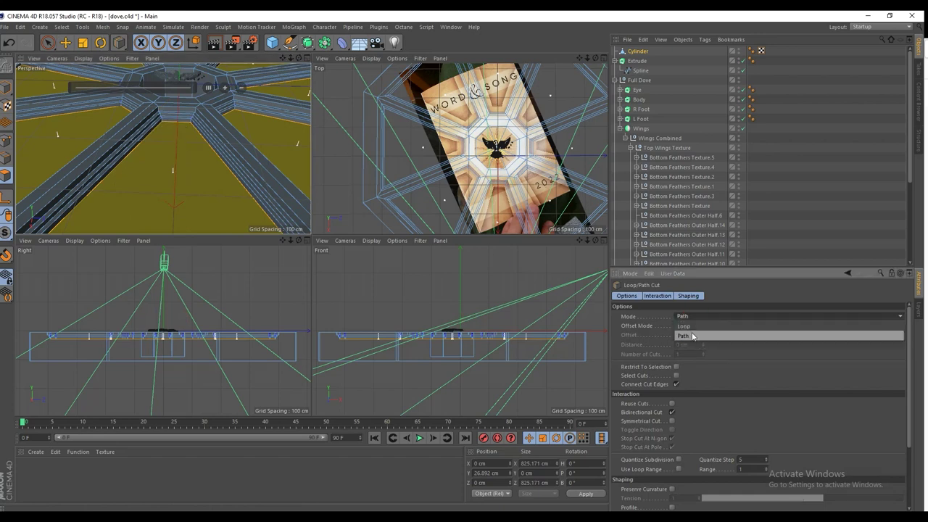
left_click(692, 337)
left_click(693, 319)
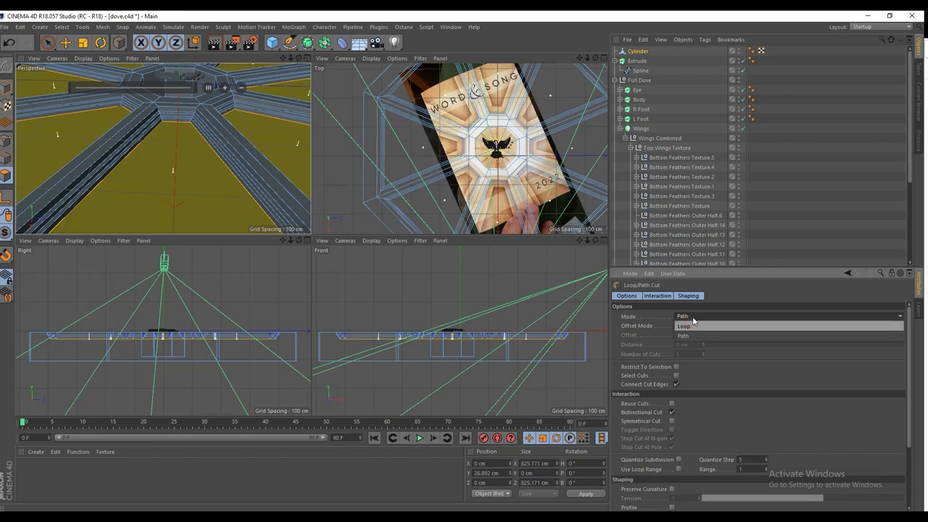
left_click(693, 325)
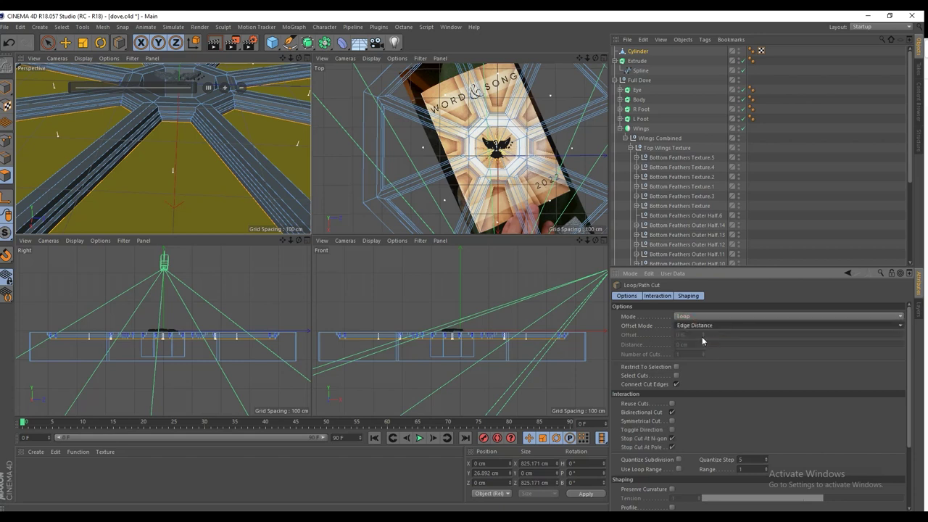
Set the loop cut to Proportional offset, restrict it to the selected panels, and enable Select Cuts.
left_click(700, 326)
left_click(696, 334)
left_click(677, 367)
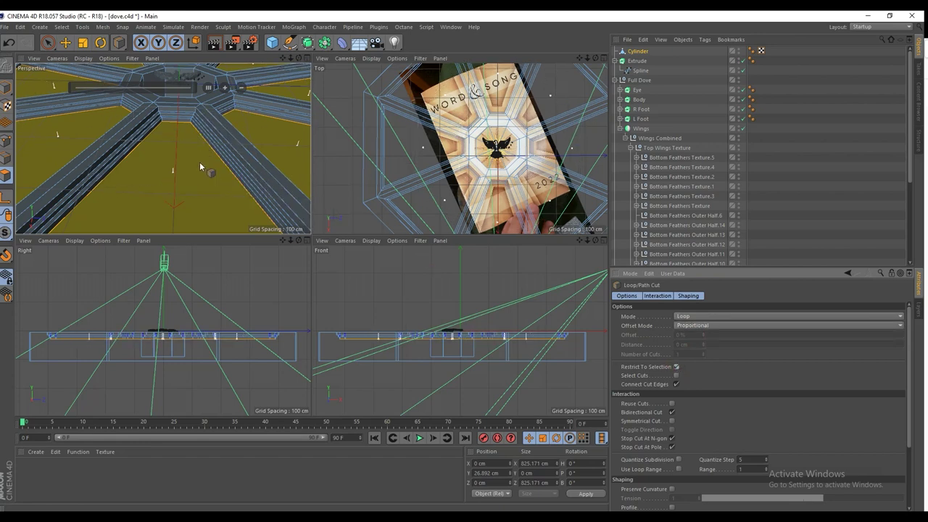
scroll(177, 112, "down", 4)
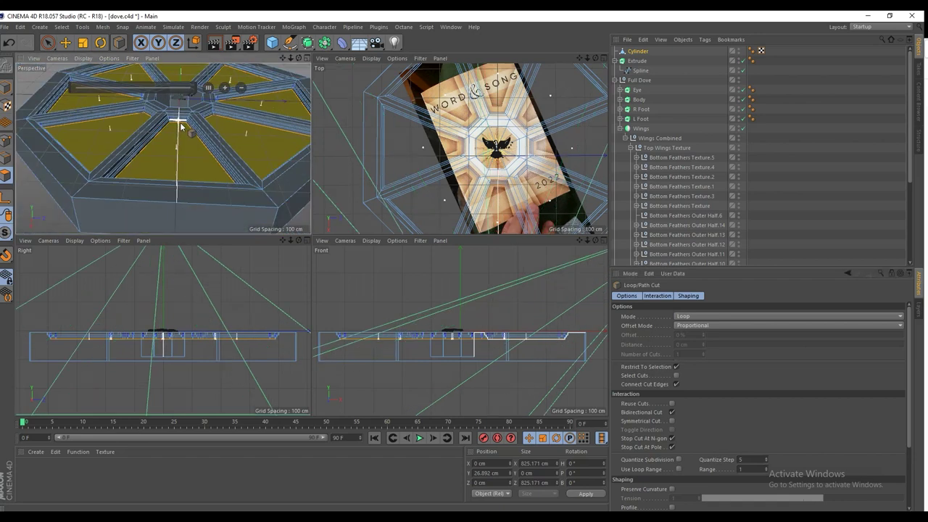
middle_click_drag(179, 107, 168, 145, "alt")
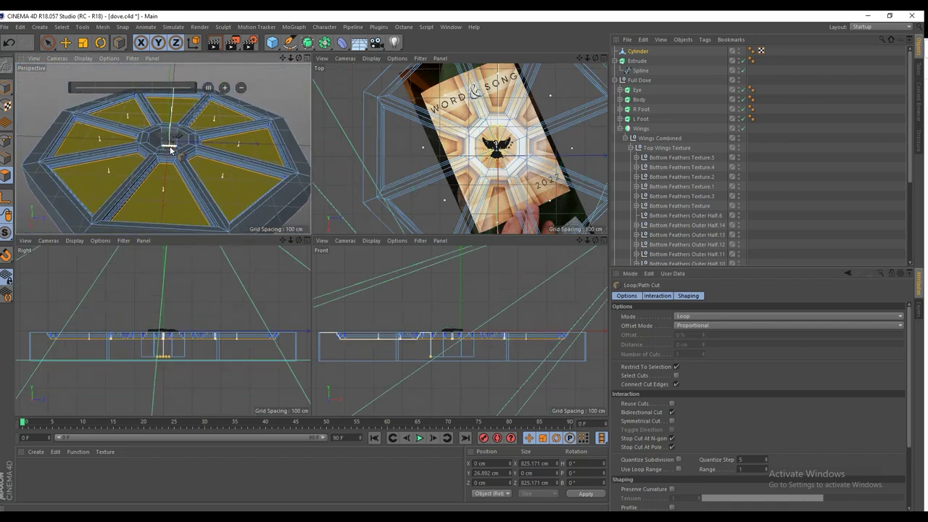
left_click(676, 376)
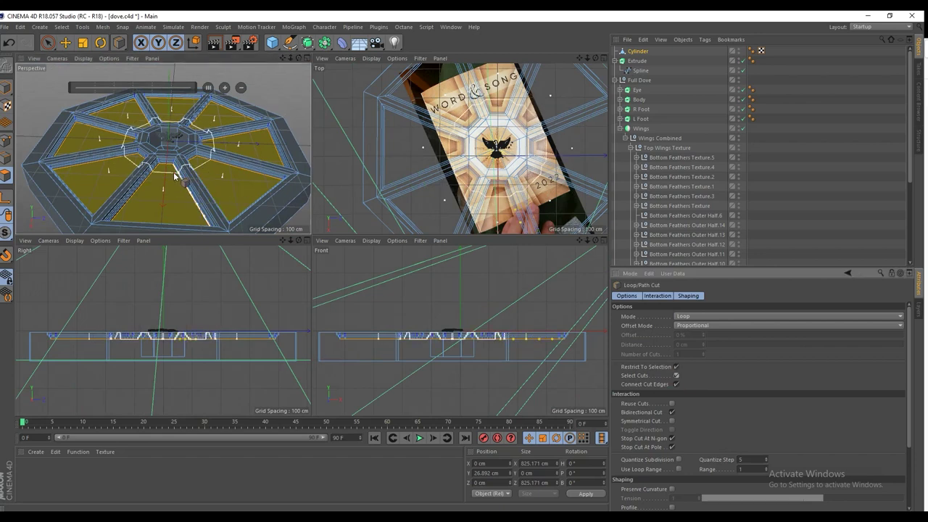
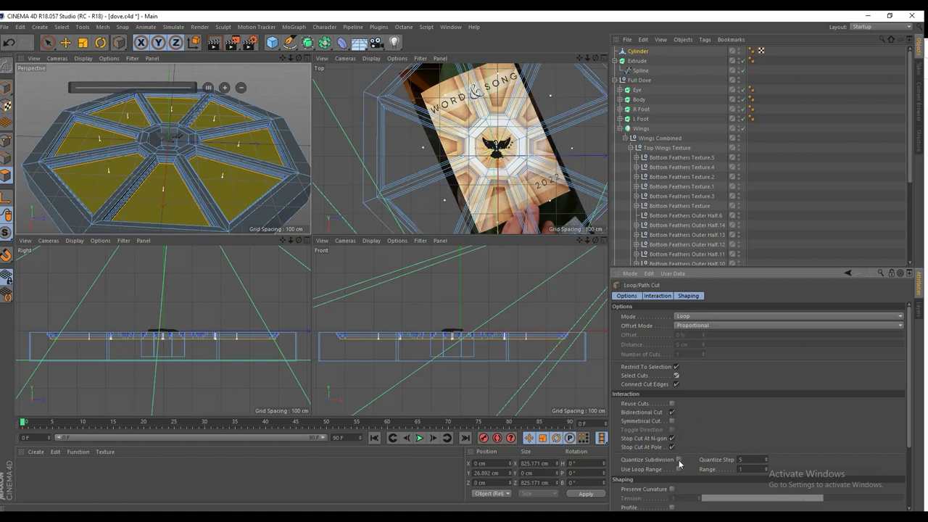
scroll(637, 373, "down", 3)
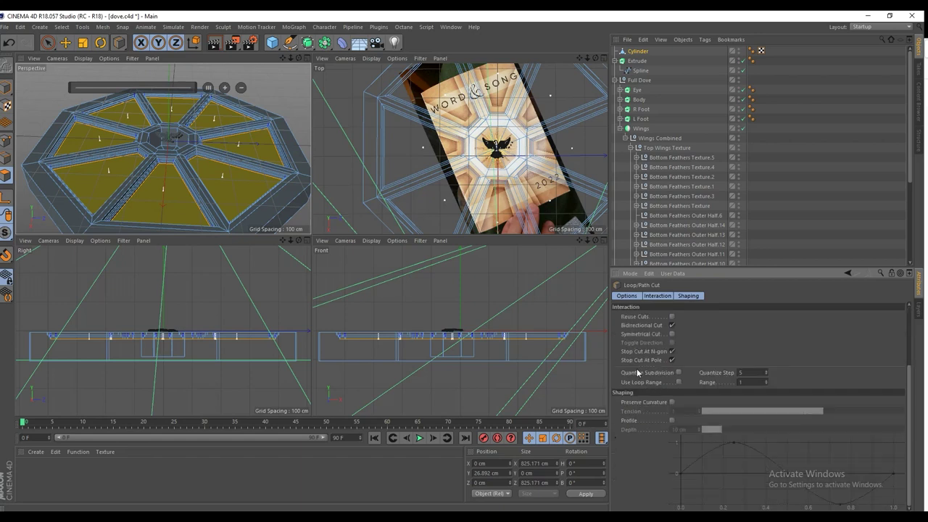
scroll(637, 372, "up", 3)
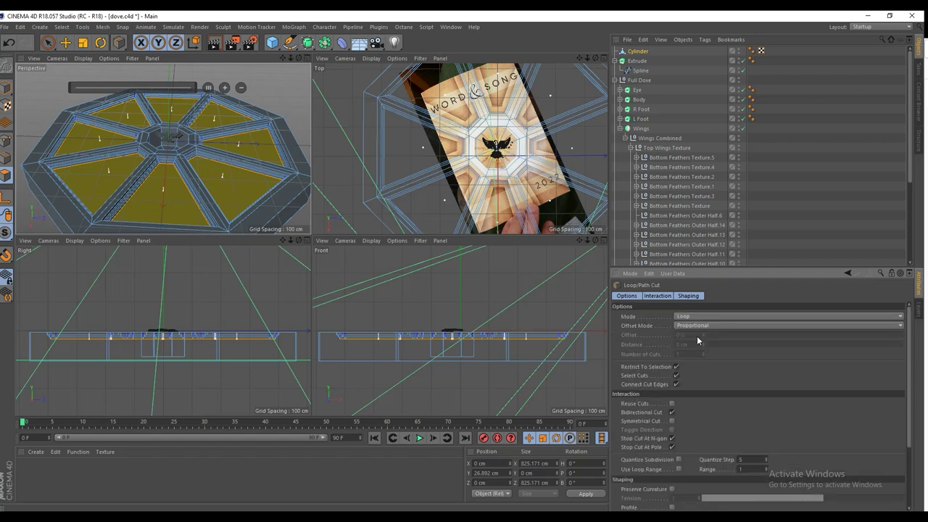
Try a loop cut at about 36.7% across the panels and ribs without restricting it to the selection, and undo it.
left_click(676, 367)
scroll(183, 167, "up", 5)
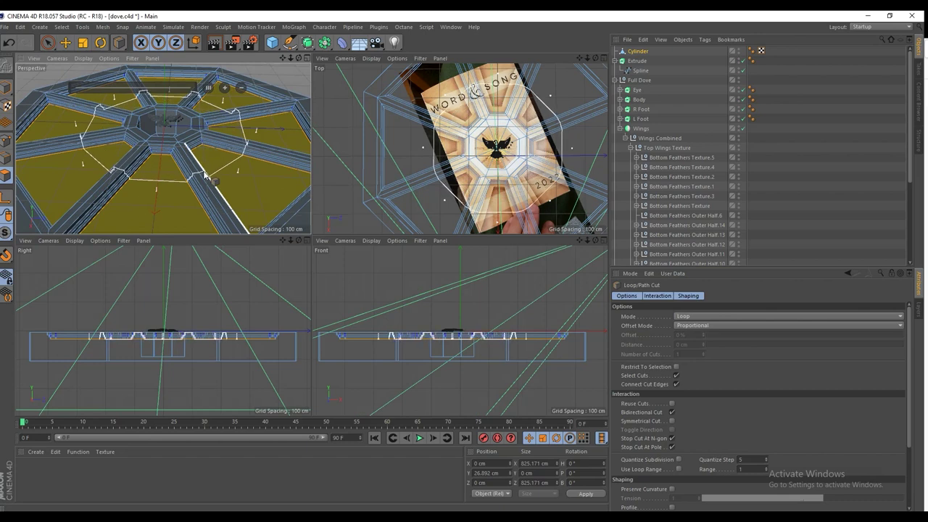
left_click(205, 174)
scroll(209, 183, "up", 3)
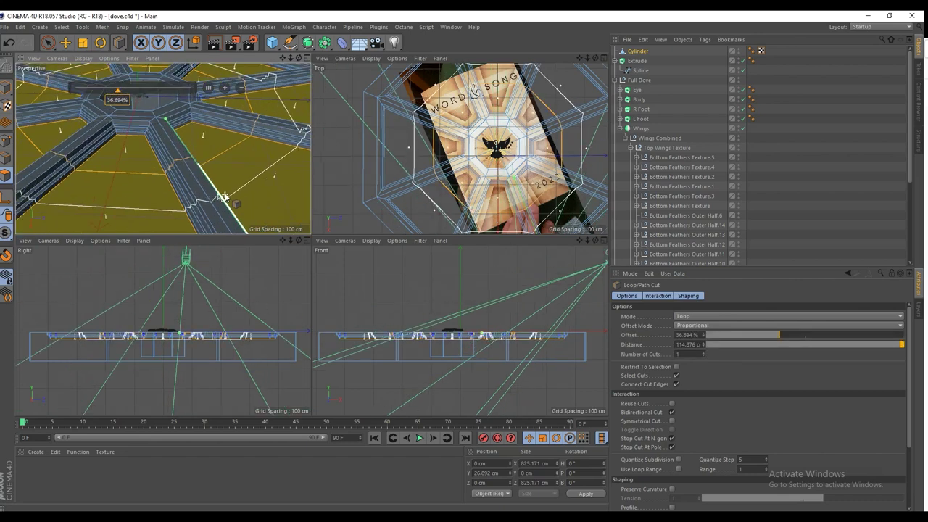
scroll(210, 183, "up", 3)
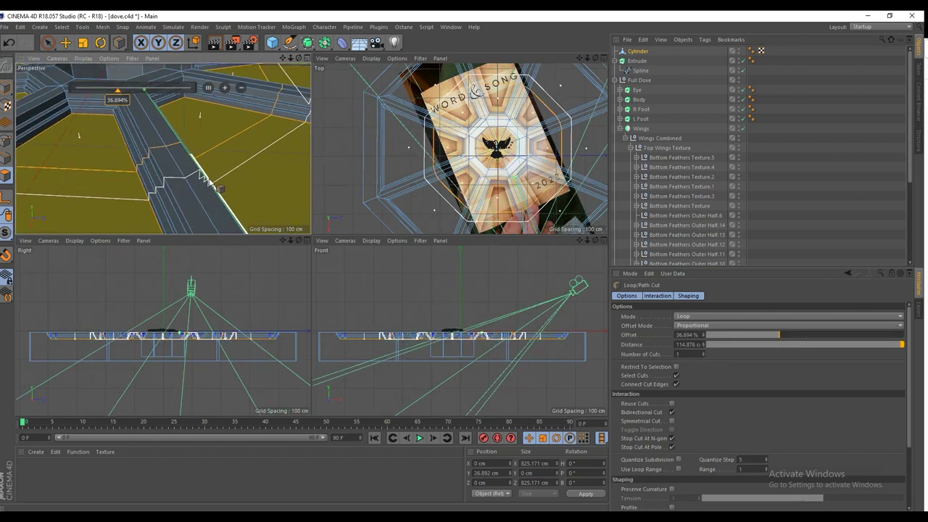
scroll(209, 181, "down", 5)
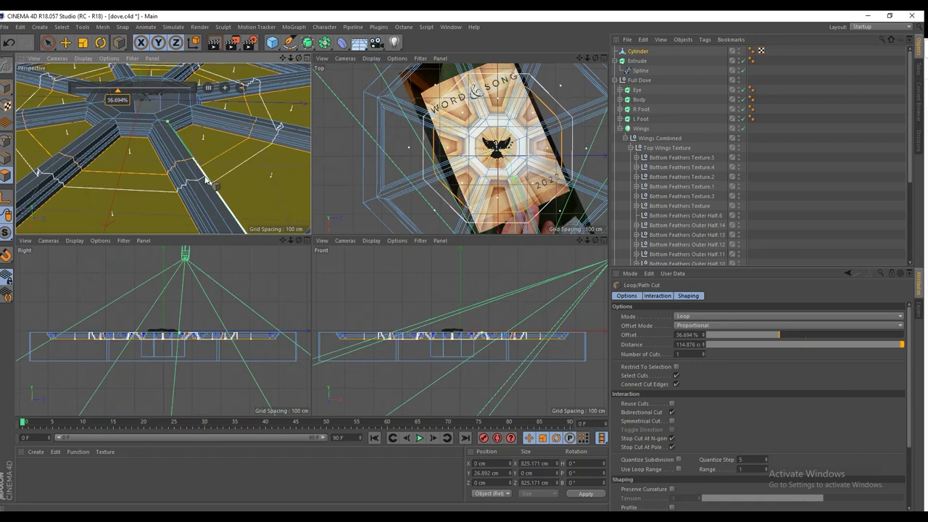
key("ctrl+z")
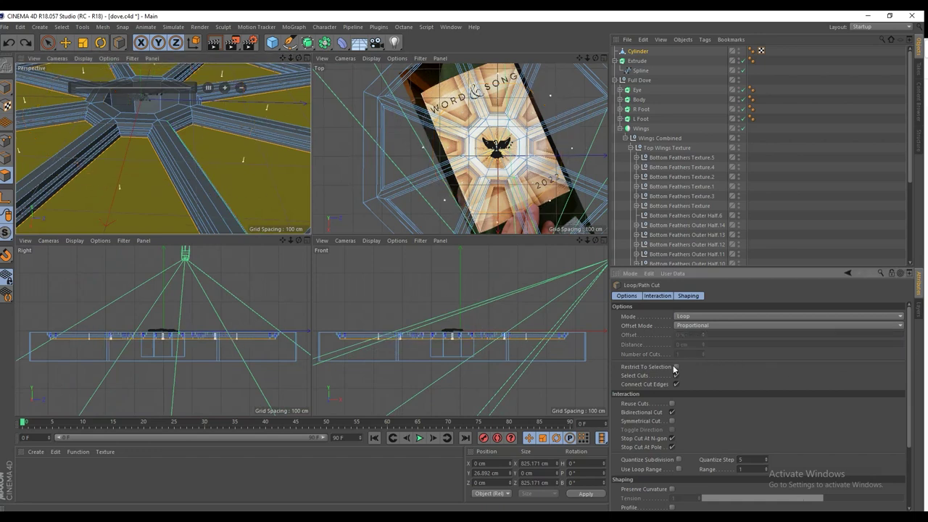
Loop-cut the eight selected panels at about 50% of their length, restricted to the selection.
left_click(212, 178)
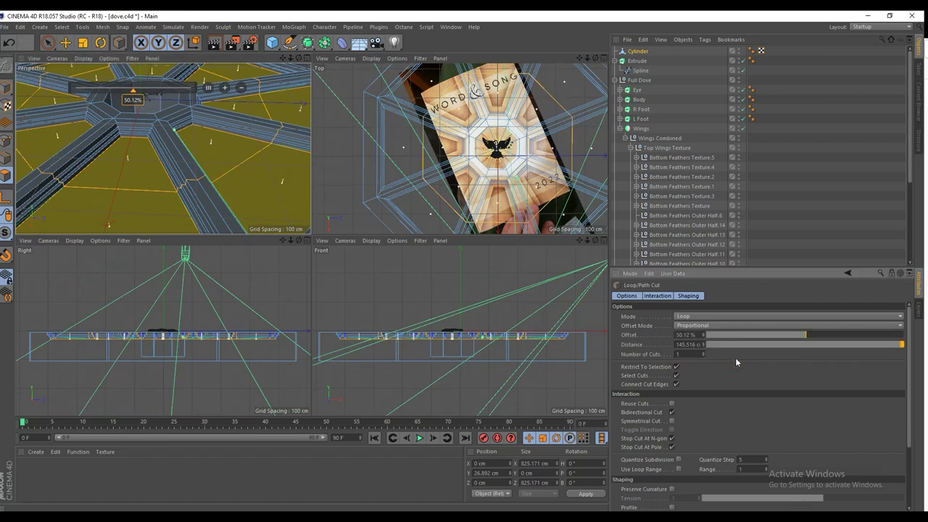
Leave the Loop/Path Cut tool by deselecting everything, and reselect the Cylinder object.
left_click(815, 210)
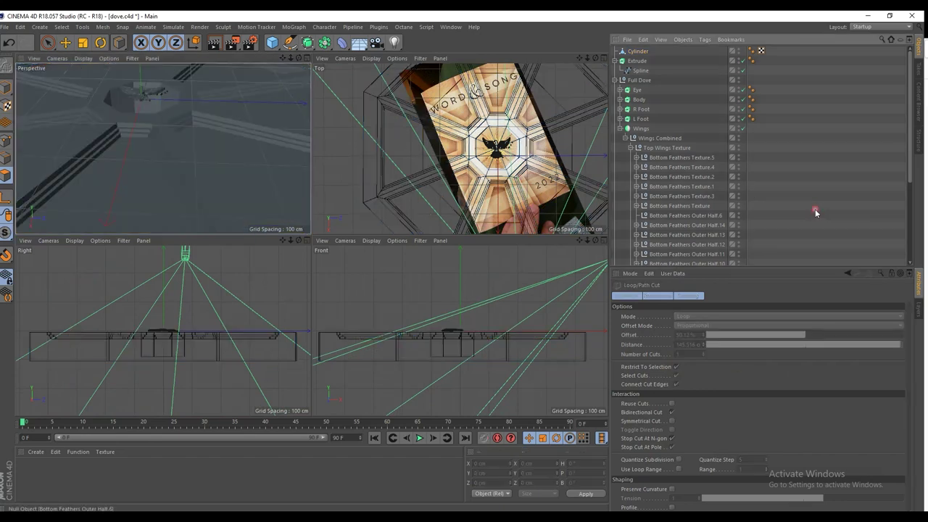
left_click(645, 52)
left_click_drag(195, 172, 220, 185, "alt")
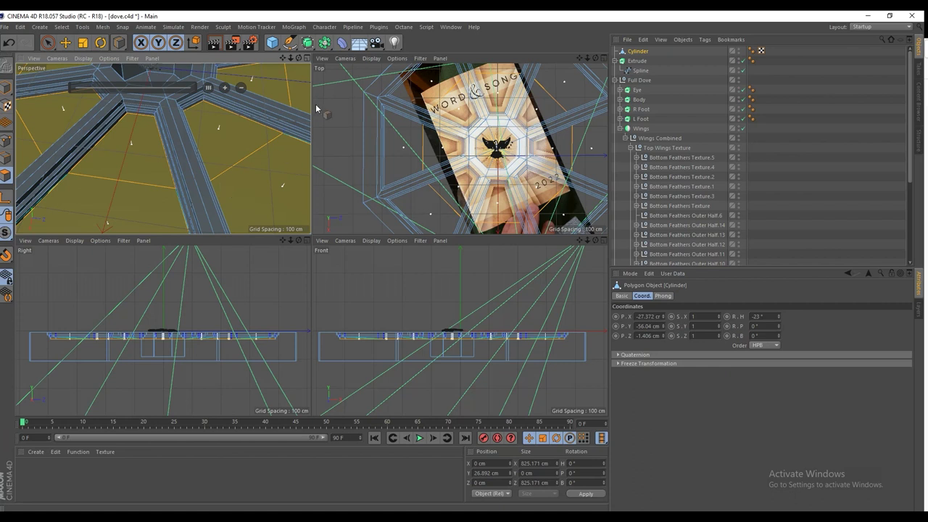
Try to split the Cylinder's selected, loop-cut panel faces off into a separate object.
left_click(287, 43)
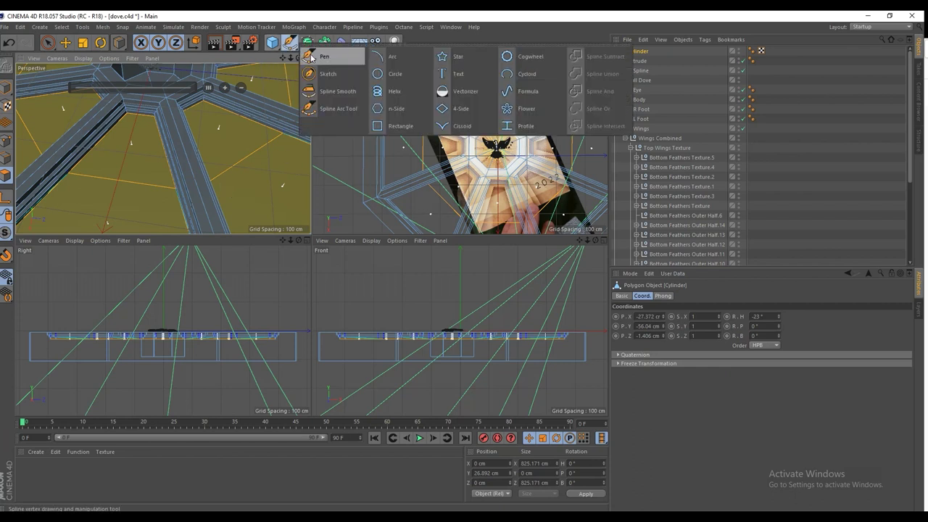
left_click(310, 57)
scroll(191, 178, "down", 5)
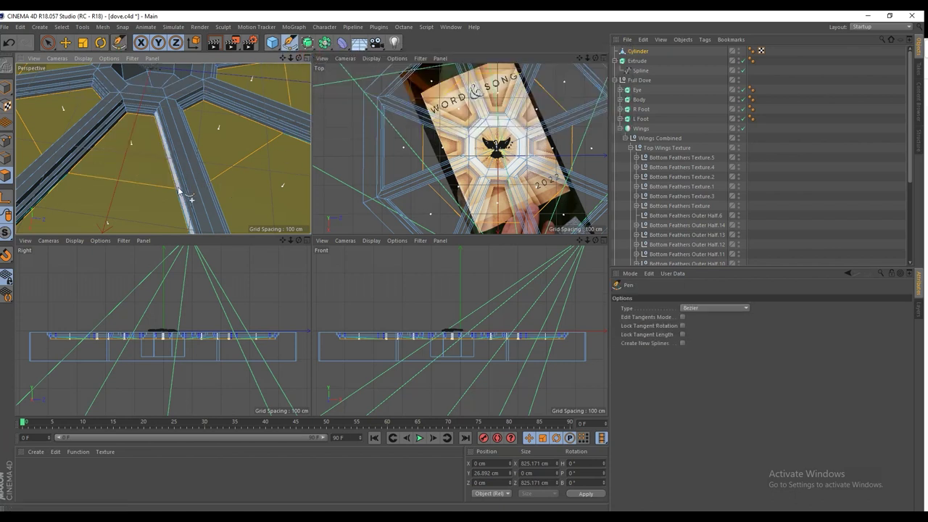
scroll(204, 173, "up", 3)
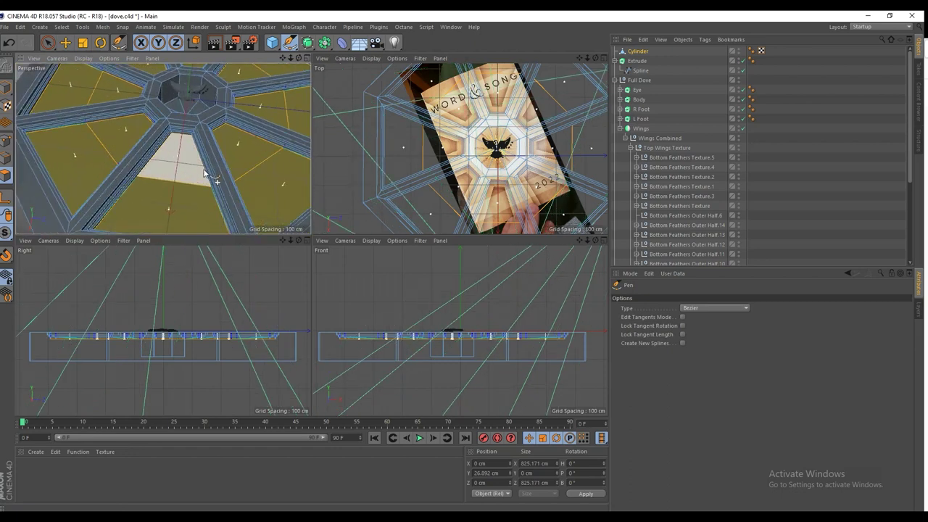
scroll(203, 175, "down", 3)
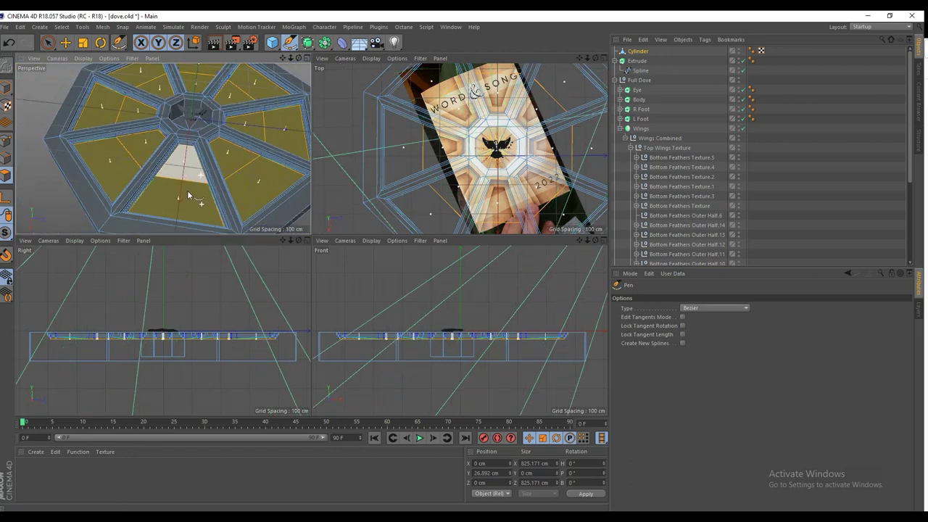
right_click(185, 187)
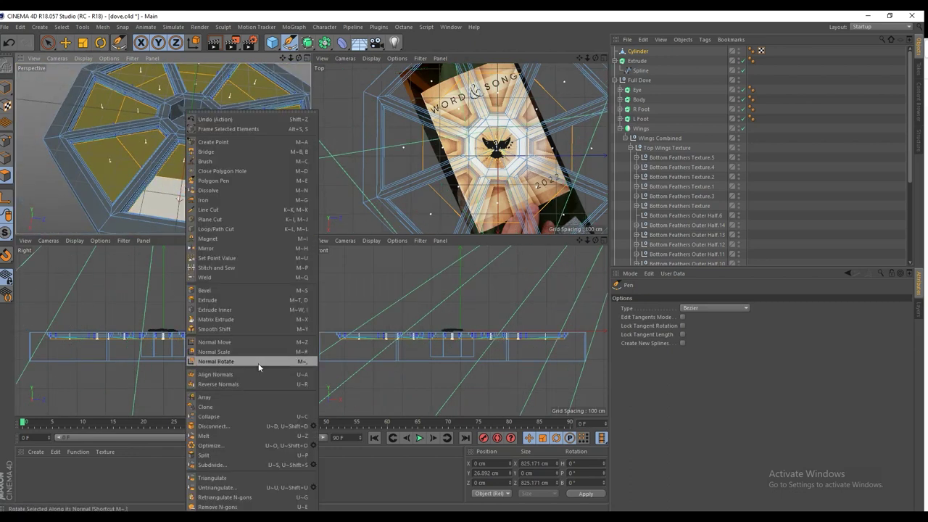
left_click(235, 455)
scroll(195, 187, "up", 3)
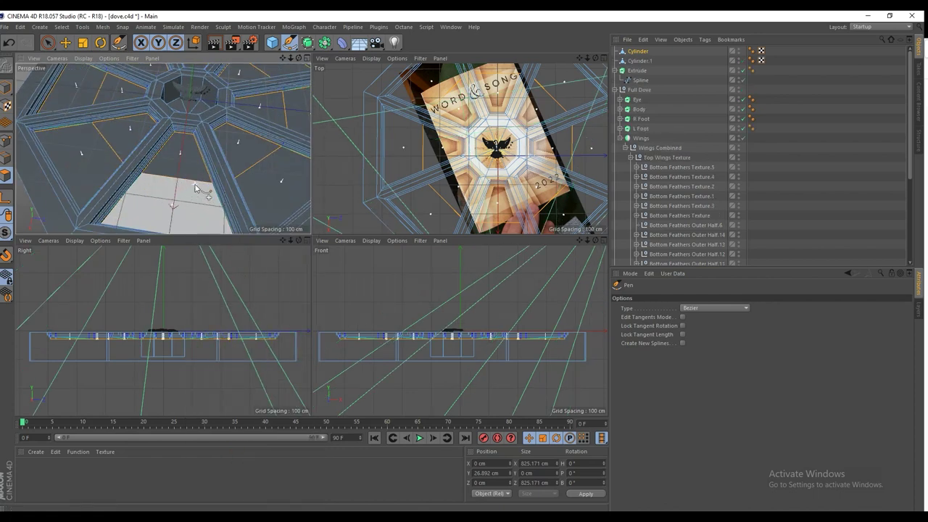
left_click_drag(186, 158, 190, 145, "alt")
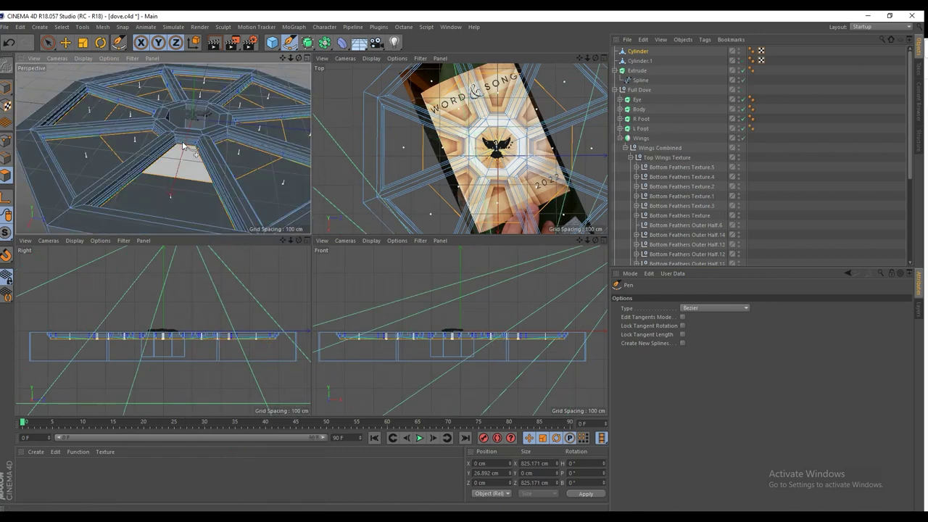
left_click(710, 308)
left_click(709, 308)
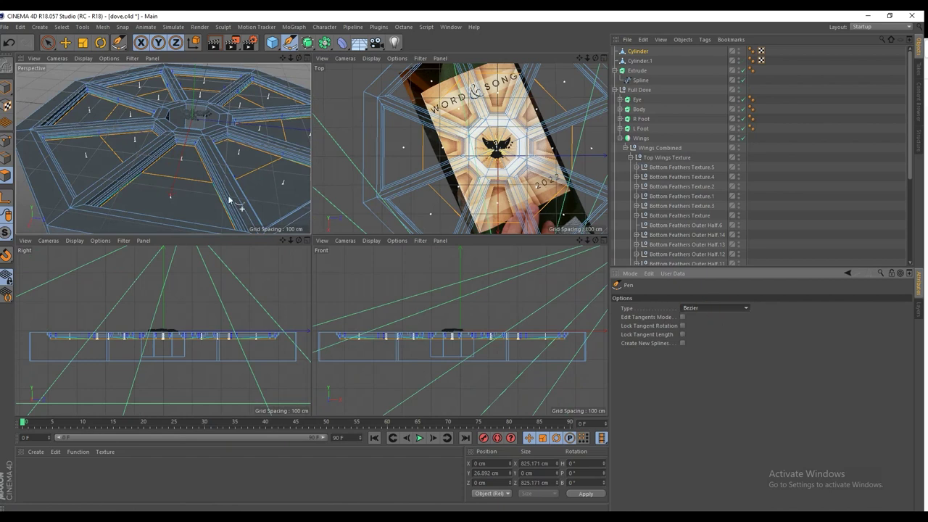
Undo the split and the loop cut across the octagon's panels.
key("ctrl+z")
key("ctrl+z")
key("ctrl+y")
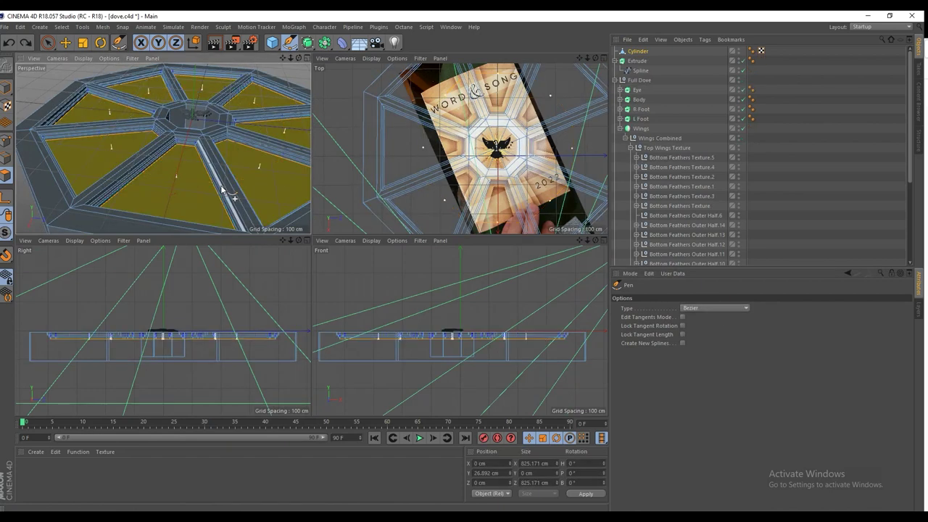
Try splitting the uncut panel faces into a separate object and adjusting it with the Move tool, and undo the attempt.
right_click(179, 190)
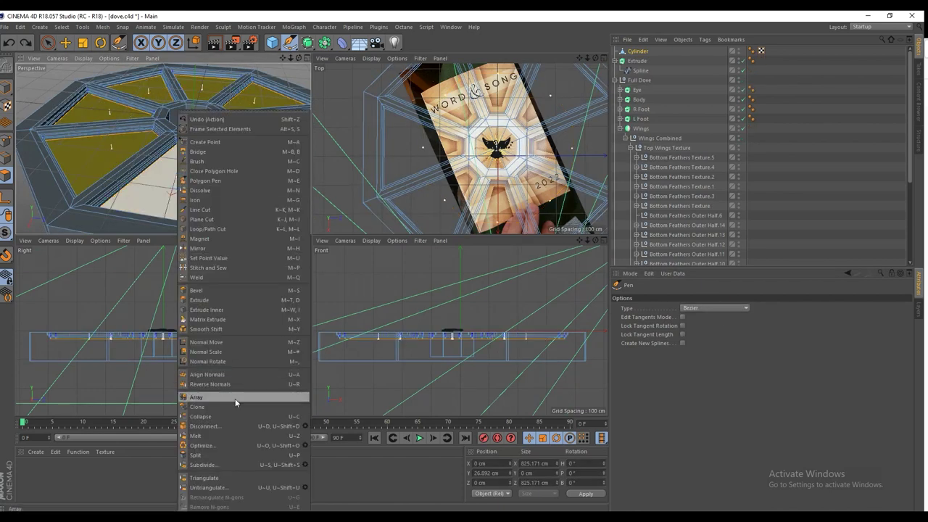
left_click(213, 457)
left_click_drag(201, 196, 180, 162, "alt")
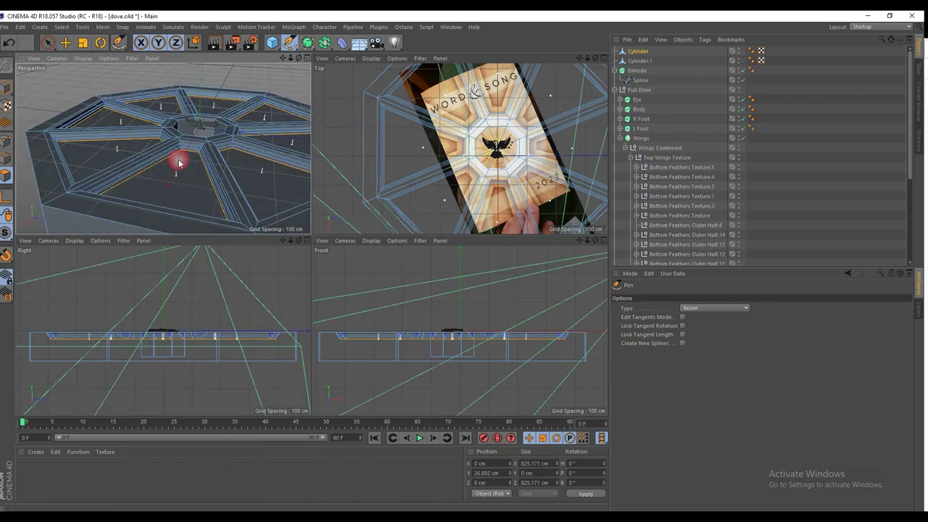
left_click(65, 42)
left_click_drag(206, 116, 240, 143)
key("ctrl+z")
key("ctrl+z")
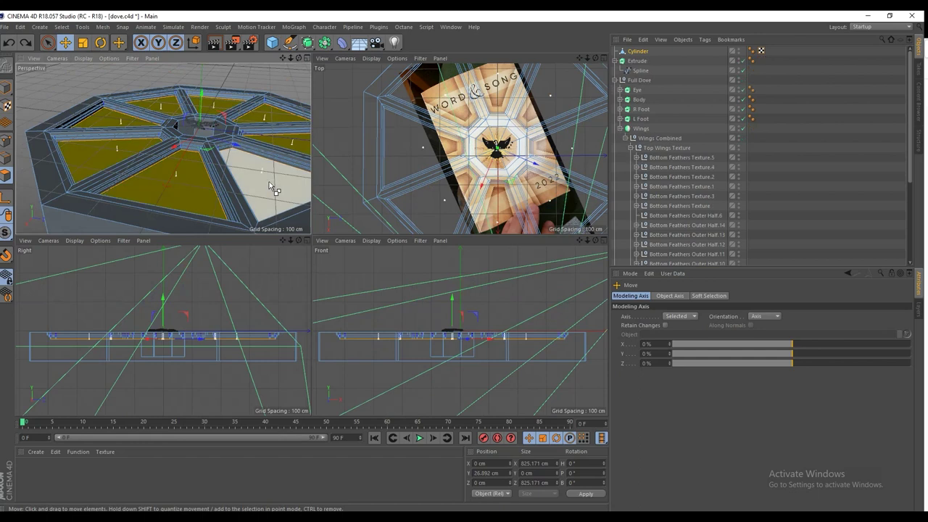
Subdivide the Cylinder's selected panel faces.
left_click_drag(269, 181, 203, 187, "alt")
right_click(194, 187)
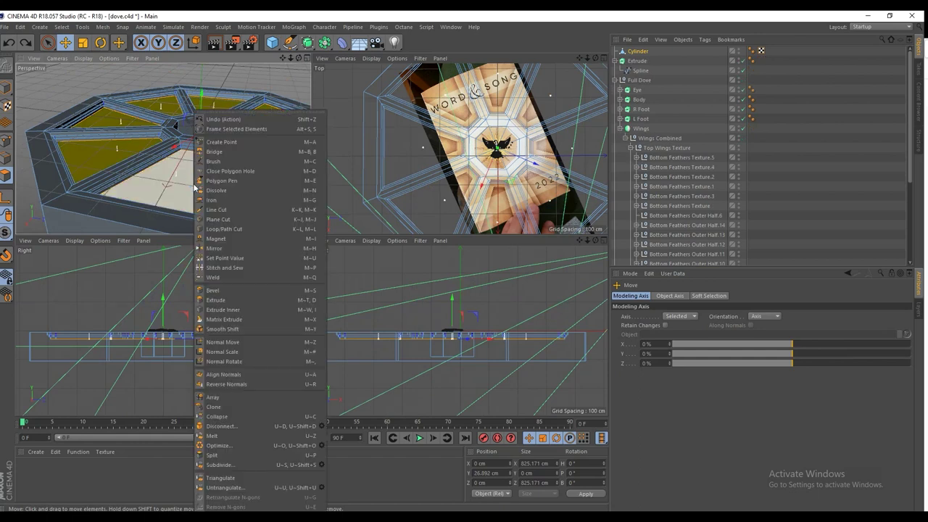
left_click(218, 465)
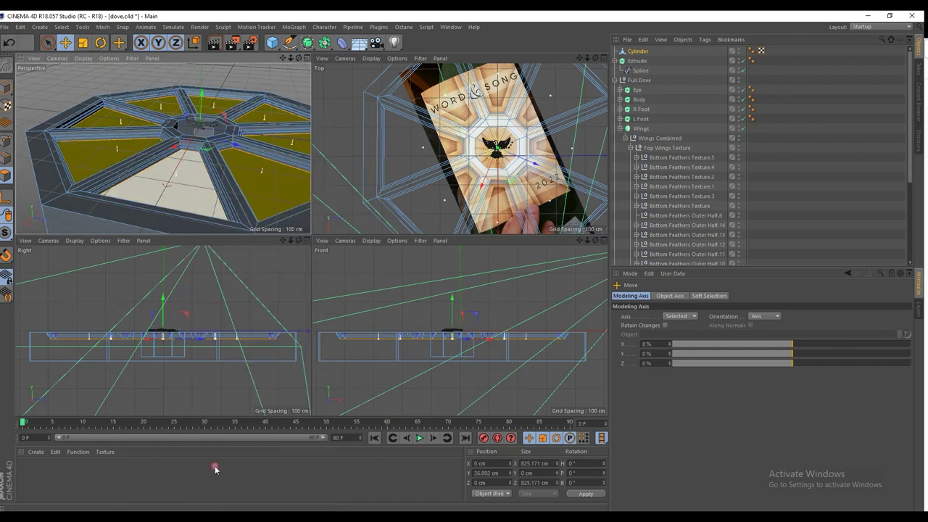
left_click_drag(184, 166, 208, 170, "alt")
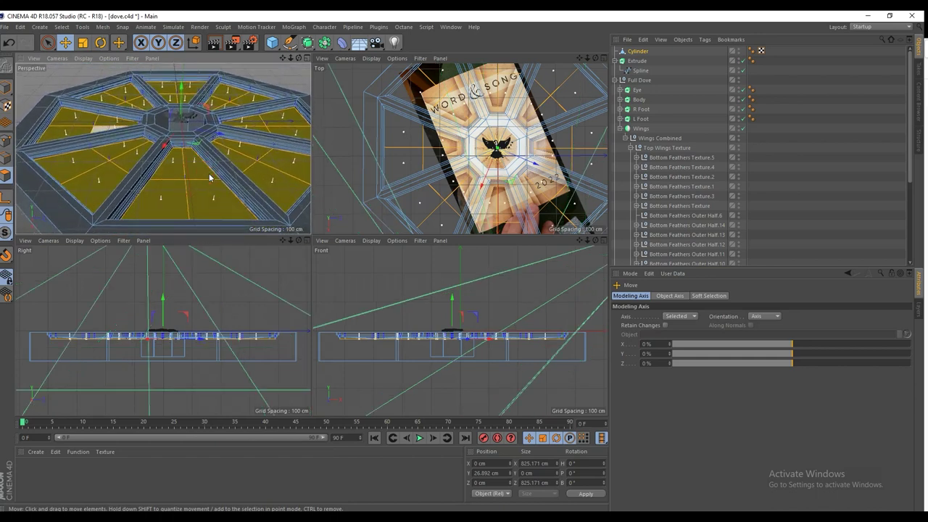
Switch to edge mode and use Live Selection to select the radial centre edges of the first few panels.
left_click(6, 157)
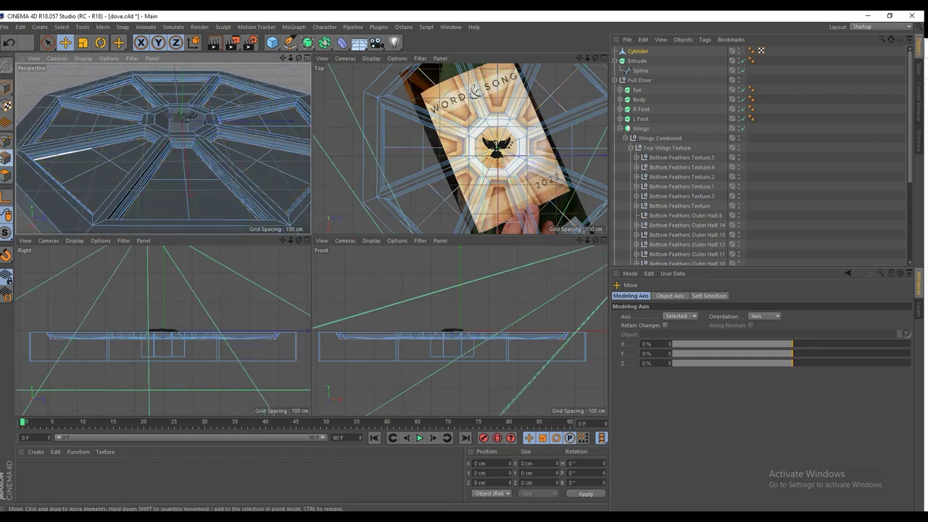
left_click(47, 43)
left_click_drag(85, 168, 119, 172, "alt")
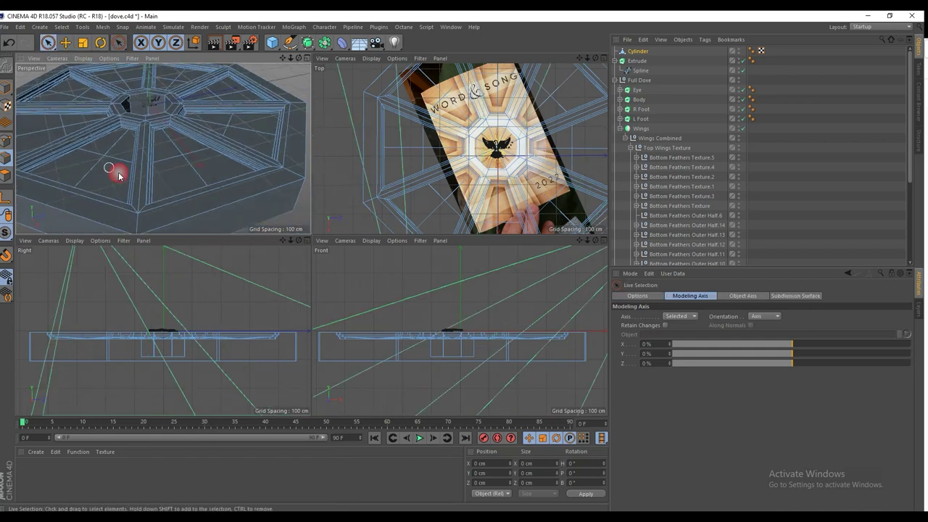
left_click(119, 134)
scroll(109, 130, "up", 2)
left_click_drag(148, 152, 186, 122, "alt")
left_click(151, 135, "shift")
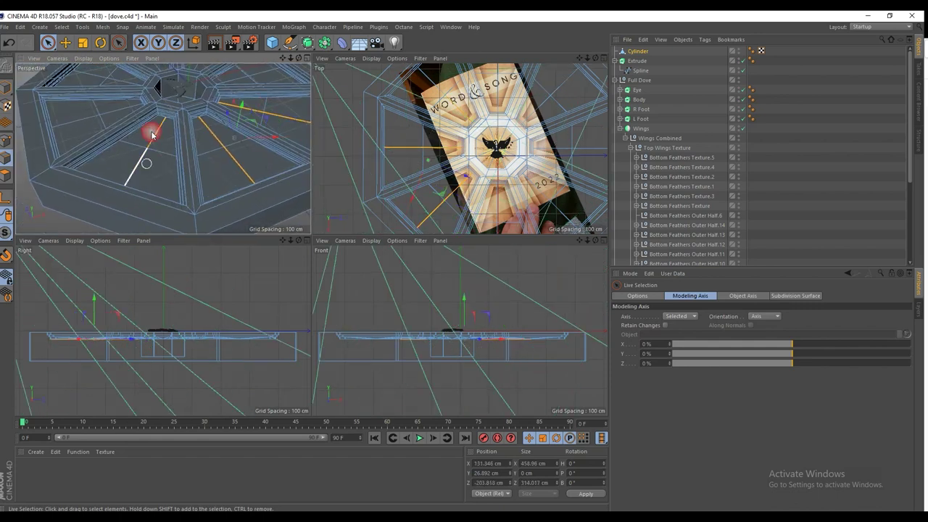
left_click(139, 163, "shift")
Add the radial centre edges of all the remaining panels to the selection.
left_click_drag(116, 138, 182, 169, "alt")
left_click(166, 161, "shift")
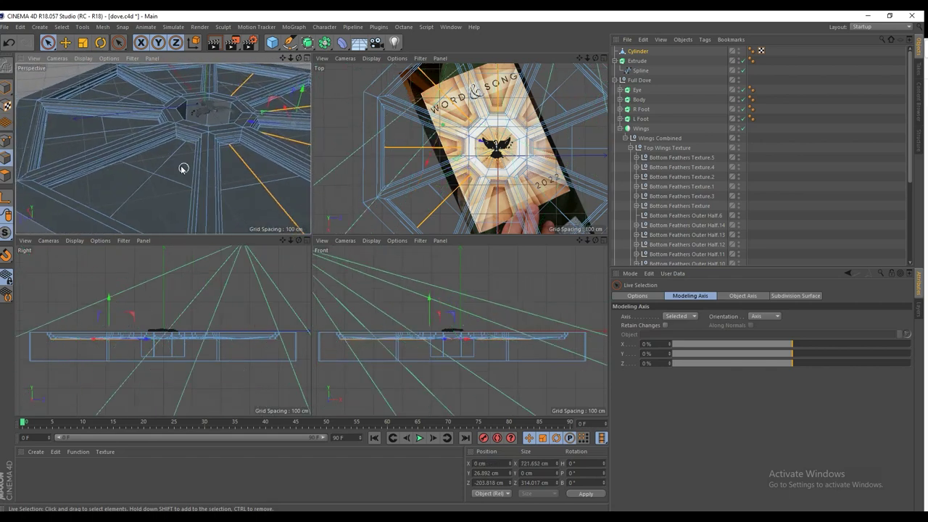
left_click(139, 185, "shift")
left_click_drag(109, 147, 215, 163, "alt")
left_click_drag(161, 149, 189, 172, "alt")
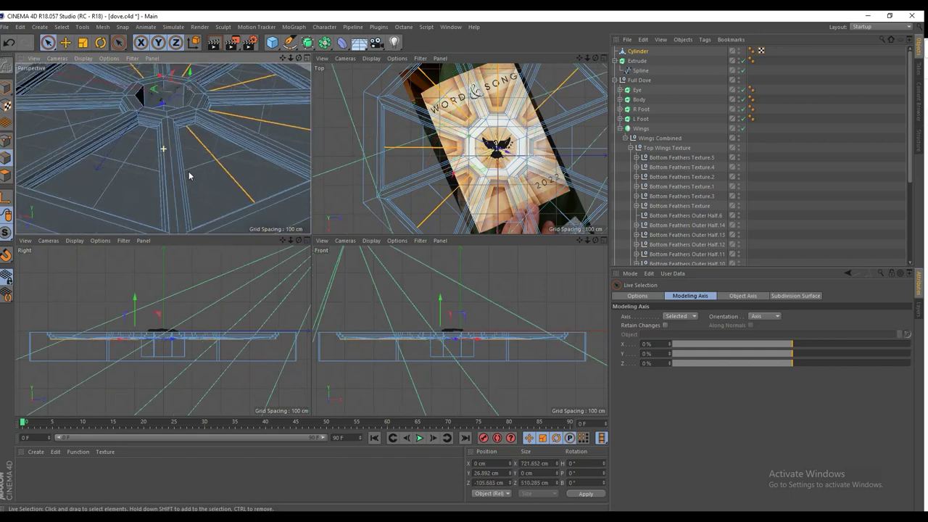
left_click(140, 148, "shift")
left_click_drag(140, 147, 175, 178, "alt")
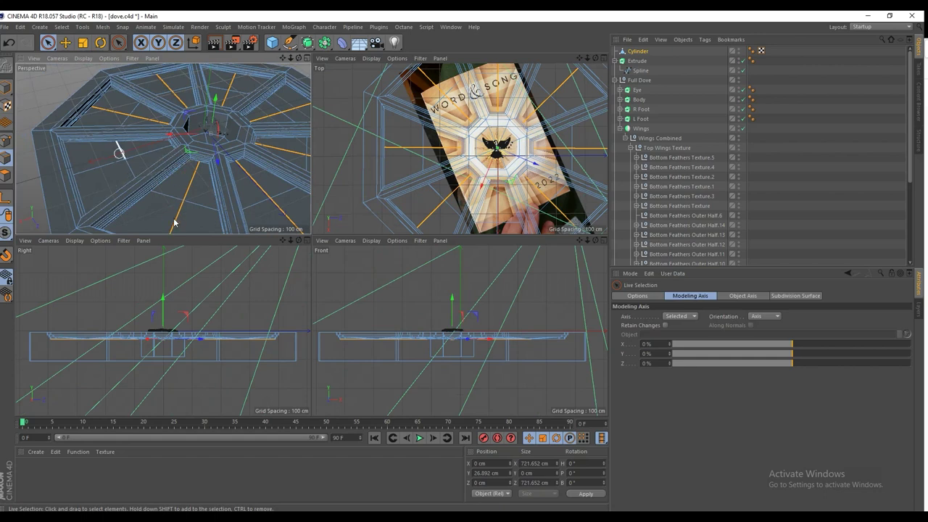
left_click_drag(116, 163, 213, 129, "alt")
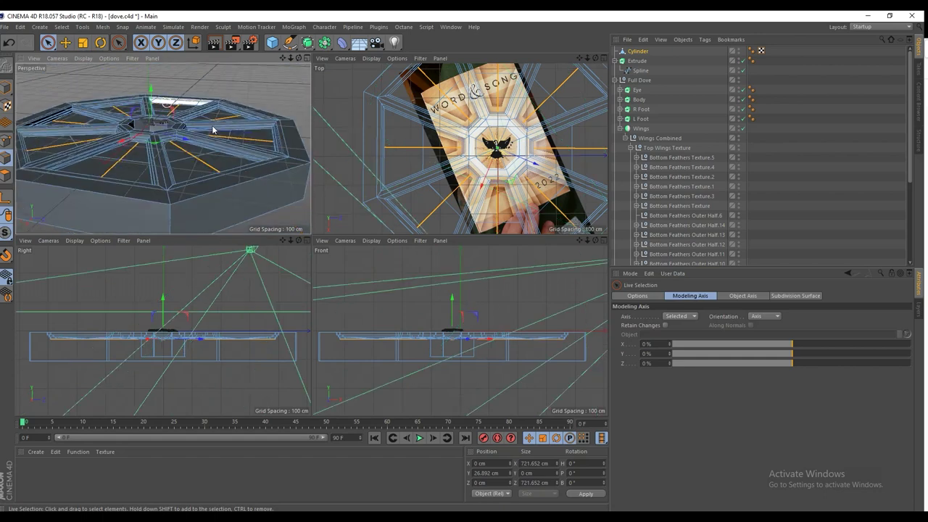
Move the selected centre edges down to a Y position of about 8.844 cm.
left_click_drag(150, 92, 128, 169)
middle_click_drag(166, 185, 179, 127, "alt")
scroll(180, 135, "up", 6)
left_click_drag(186, 145, 135, 117, "alt")
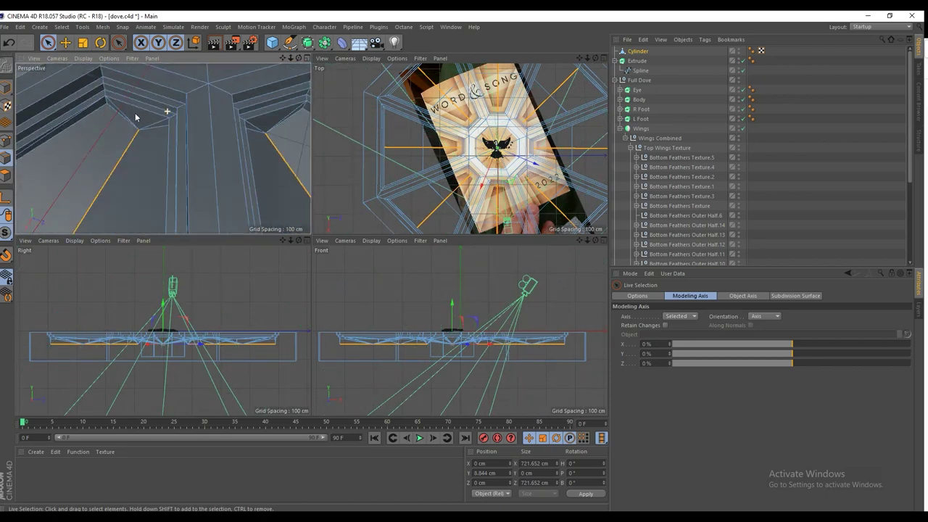
Maximize the perspective view and render it from above to examine the lowered panel centres.
middle_click(470, 148)
middle_click(239, 187)
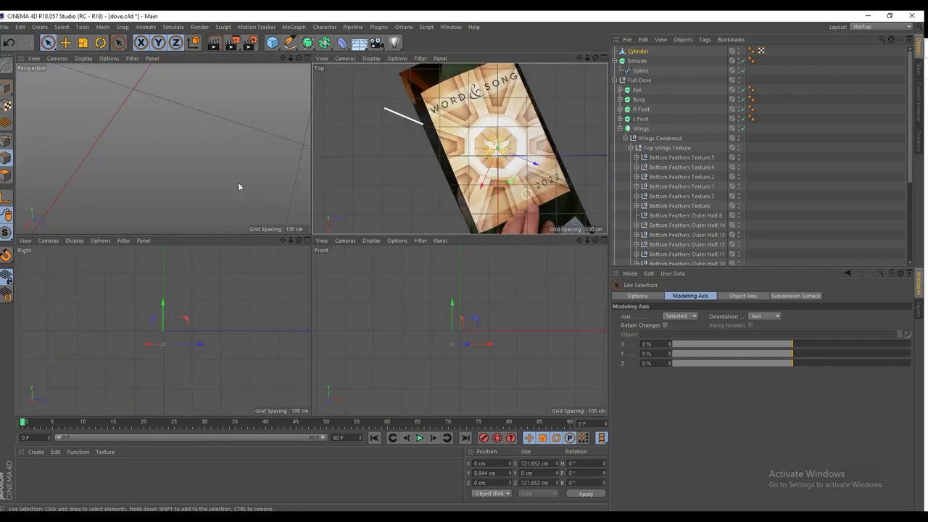
middle_click(239, 183)
scroll(206, 150, "down", 8)
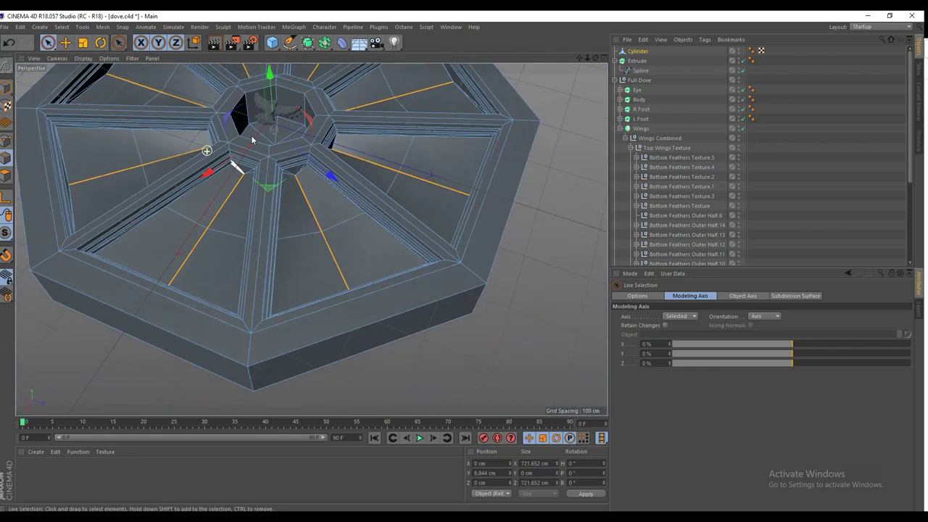
left_click_drag(251, 140, 253, 195, "alt")
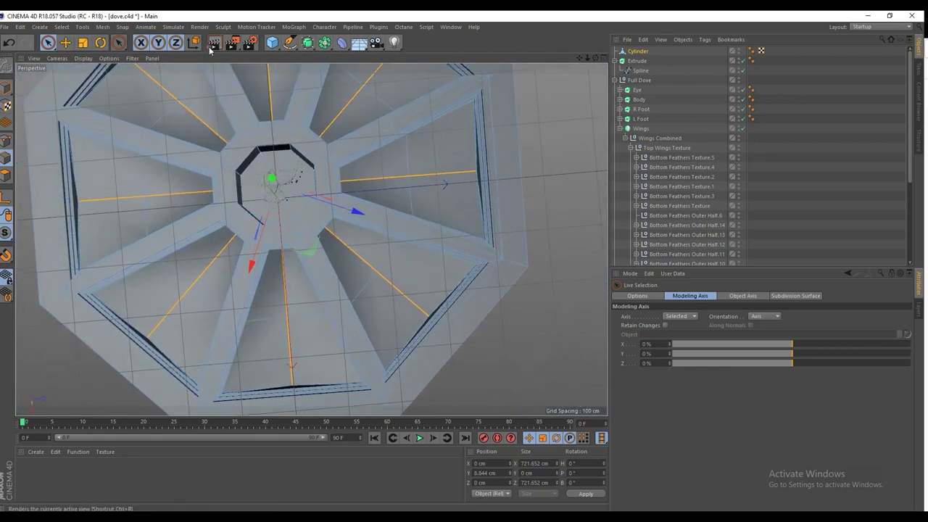
left_click(211, 49)
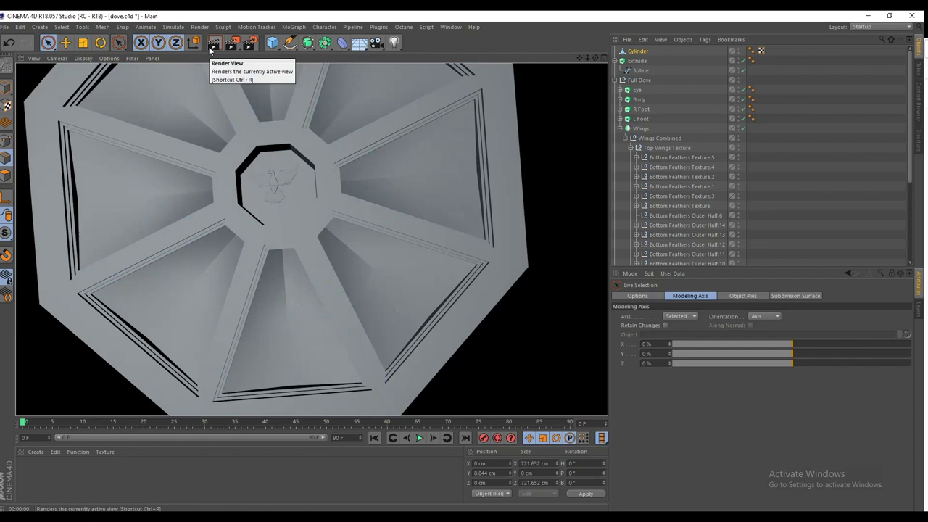
left_click(285, 215)
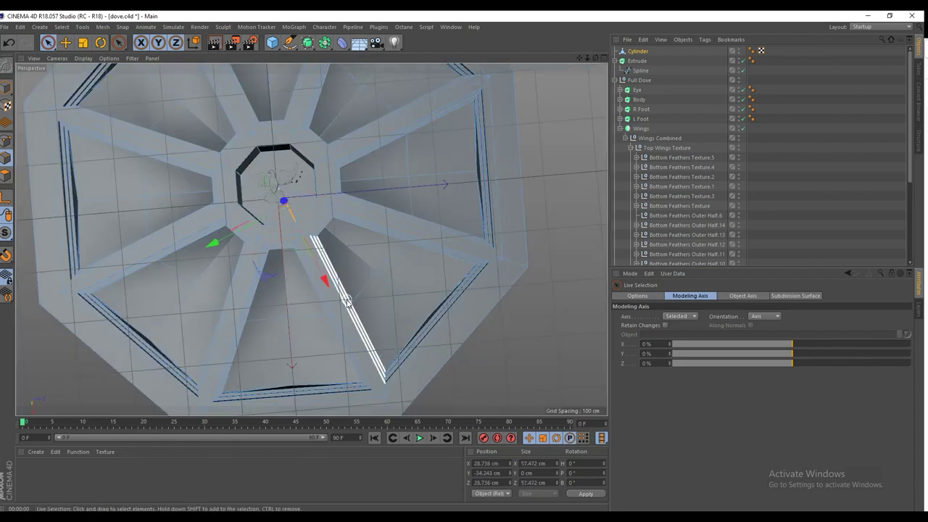
Undo the downward move of the panels' centre edges.
left_click_drag(346, 302, 350, 176, "alt")
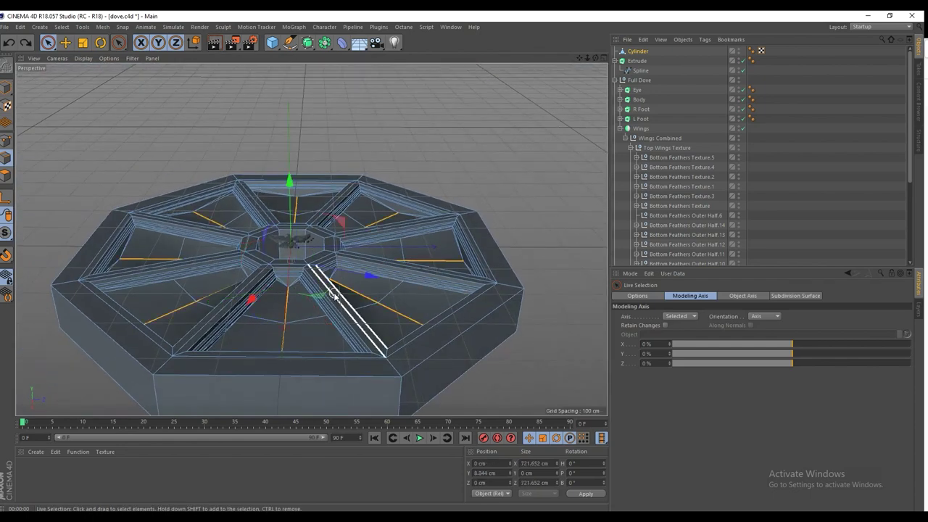
key("ctrl+z")
left_click_drag(327, 294, 313, 317, "alt")
scroll(299, 277, "up", 10)
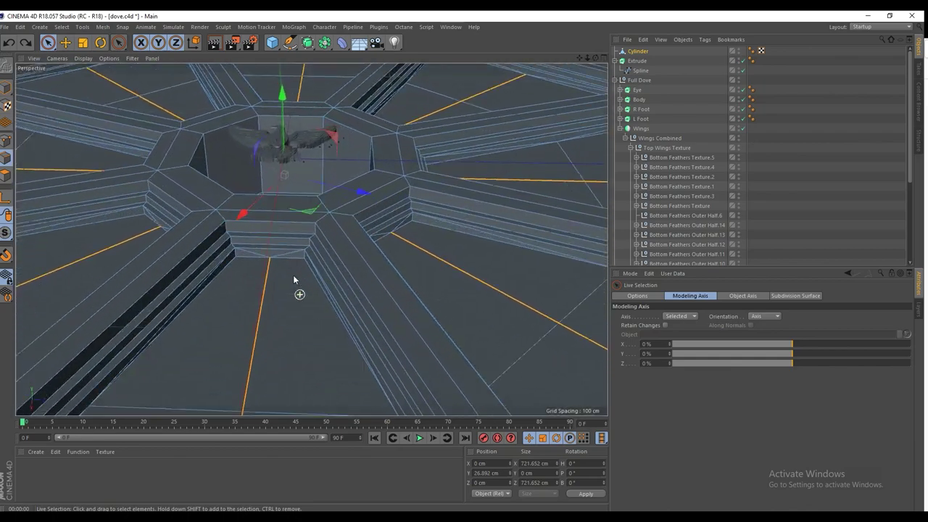
left_click_drag(292, 262, 310, 282, "alt")
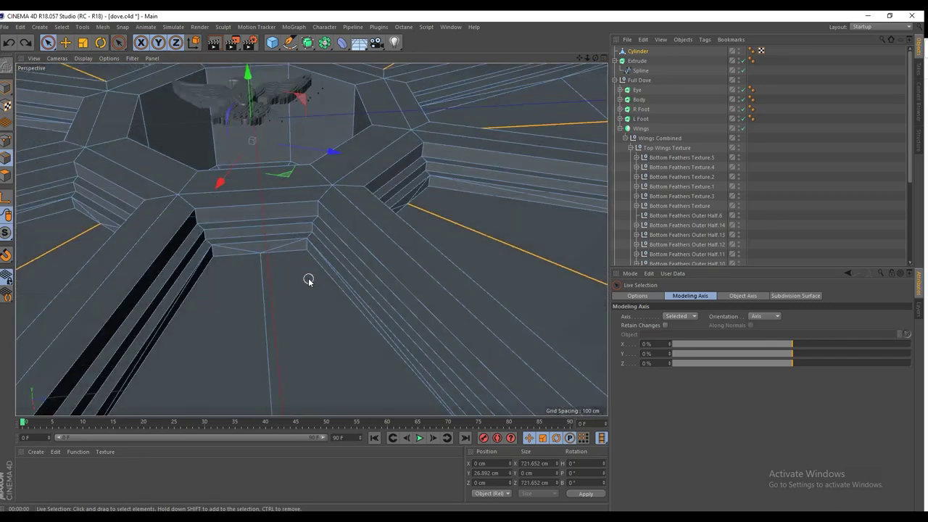
Restore the inner half of the front panel's centre edge to the edge selection.
left_click(21, 28)
left_click(29, 50)
scroll(296, 143, "down", 4)
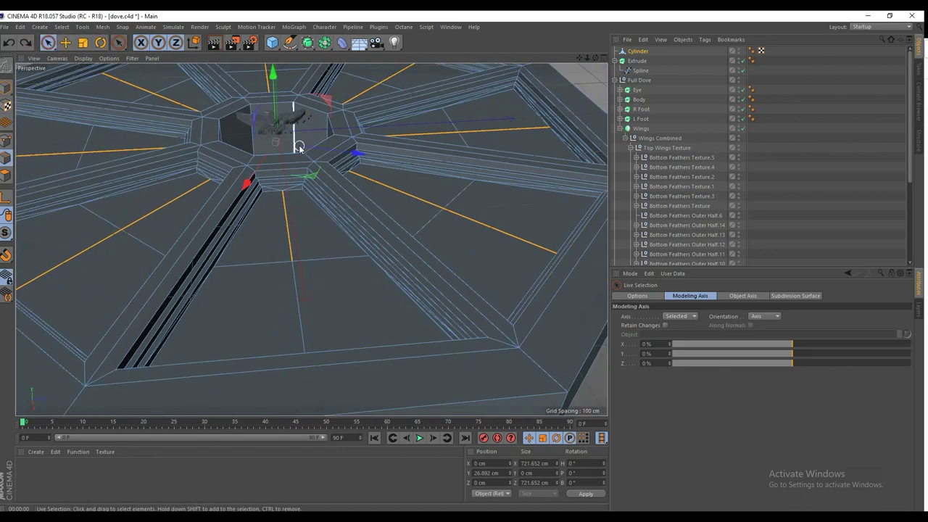
left_click_drag(298, 148, 290, 168, "alt")
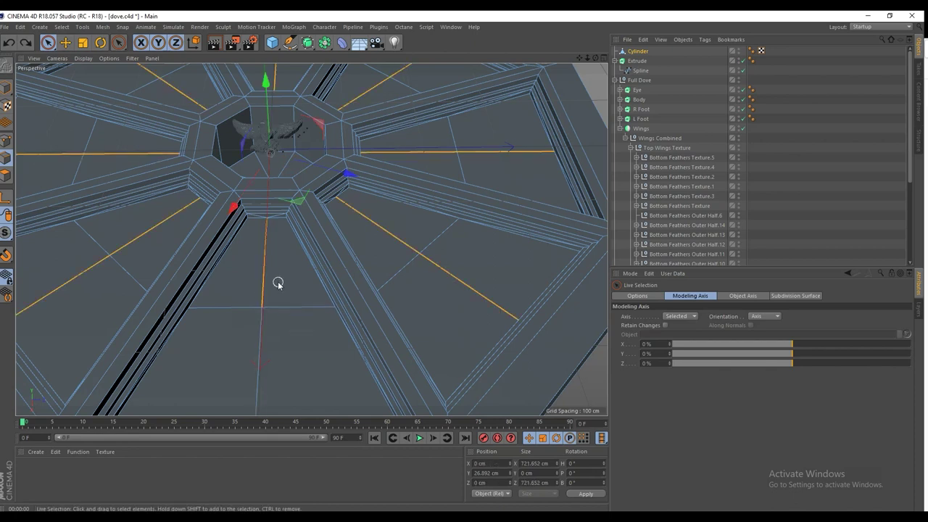
Try raising the selected centre edges to a Y position of about 29.548 cm and render the frame from above.
mouse_move(263, 113)
left_mouse_down()
mouse_move(263, 156)
mouse_move(247, 93)
mouse_move(247, 112)
left_mouse_up()
middle_click(251, 114)
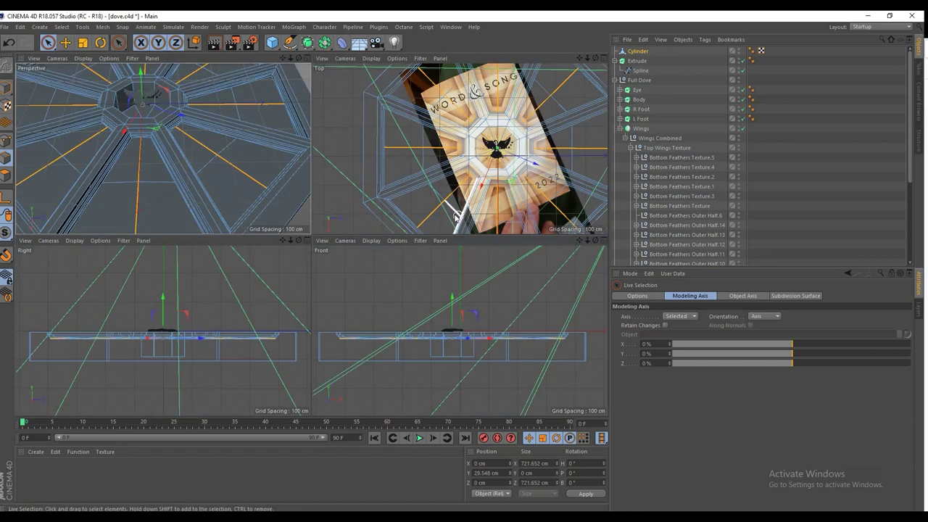
middle_click(269, 169)
scroll(270, 171, "up", 5)
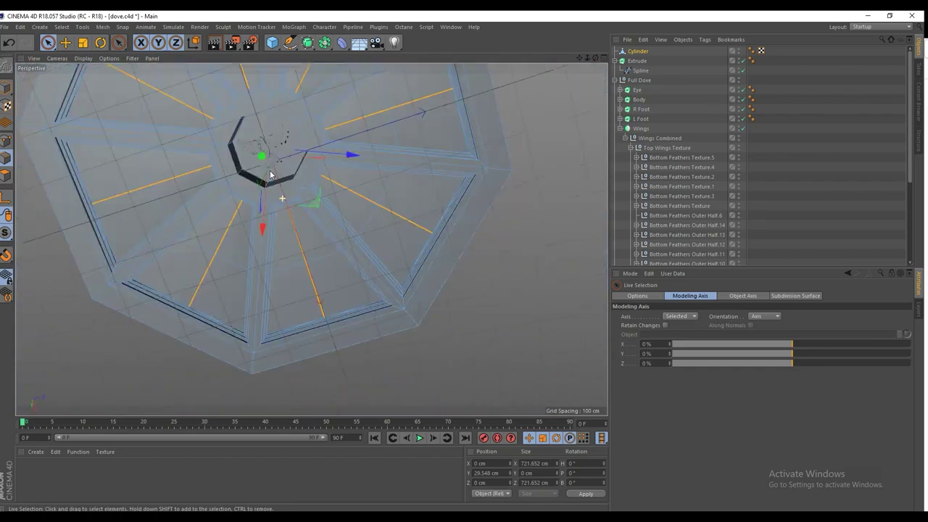
left_click_drag(271, 175, 283, 95, "alt")
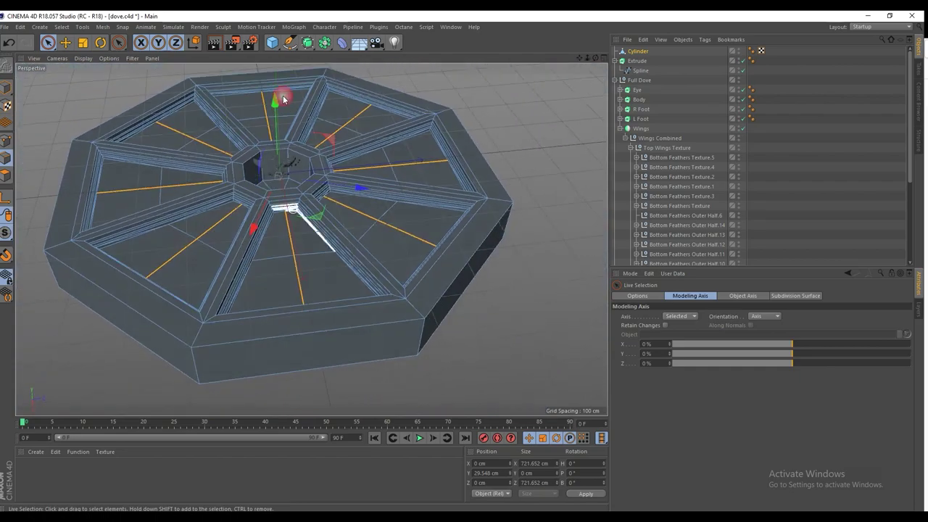
scroll(294, 209, "up", 4)
scroll(287, 196, "up", 2)
left_click_drag(279, 184, 302, 249, "alt")
scroll(318, 164, "down", 6)
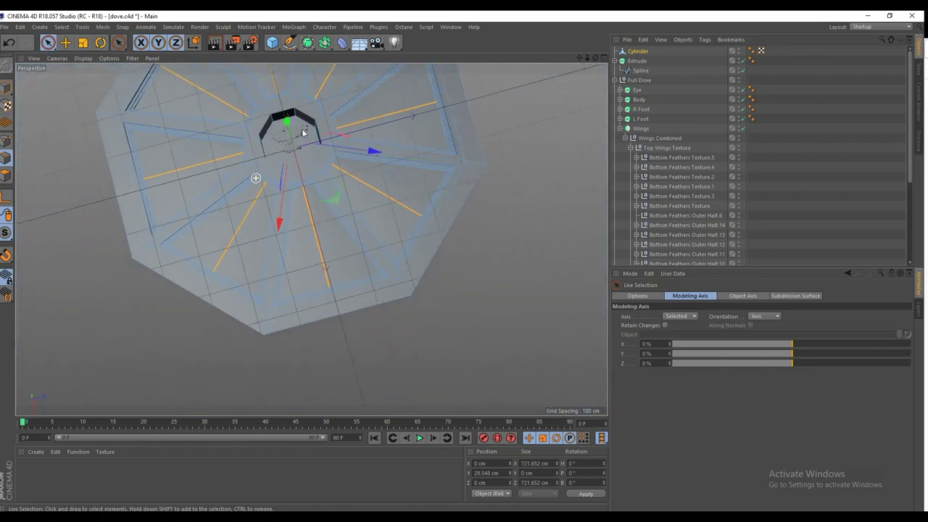
left_click_drag(303, 133, 289, 140, "alt")
middle_click_drag(289, 141, 281, 174, "alt")
left_click_drag(258, 74, 288, 64, "alt")
middle_click_drag(288, 64, 230, 196, "alt")
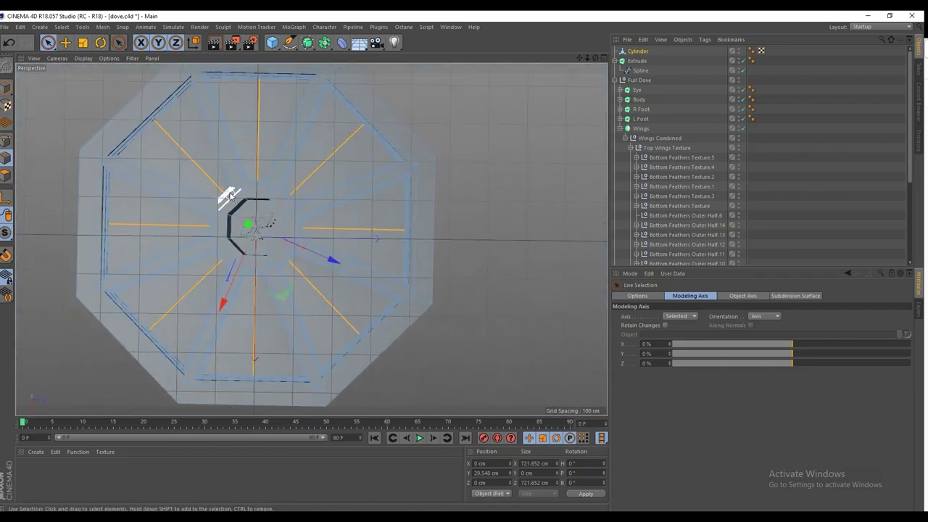
left_click(215, 44)
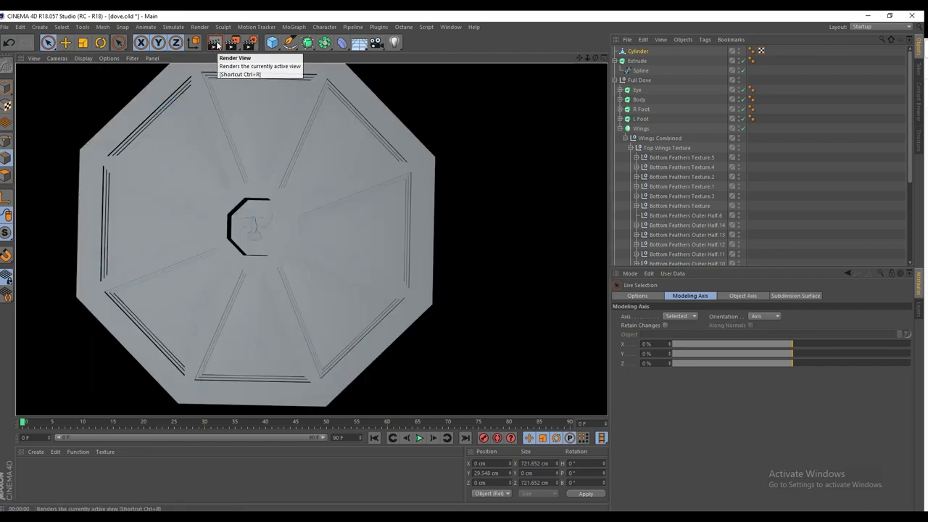
left_click(304, 231)
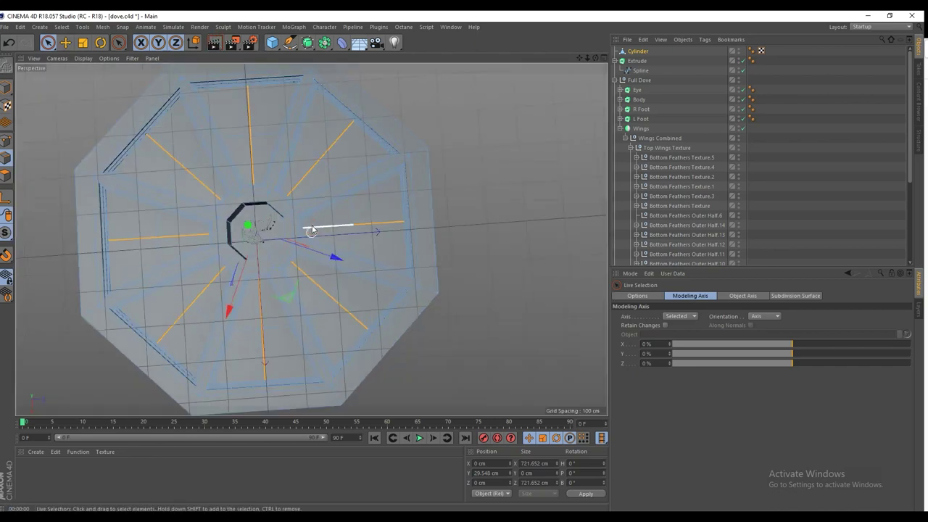
Undo the upward move and the panel centre-edge selections until no edges are selected.
left_click_drag(302, 290, 290, 163, "alt")
scroll(264, 278, "up", 10)
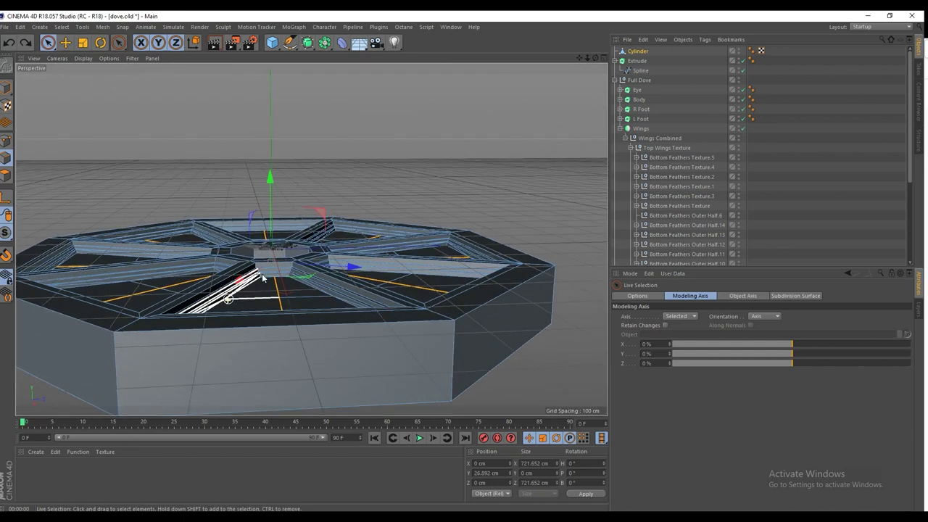
left_click_drag(255, 195, 280, 325)
key("ctrl+z")
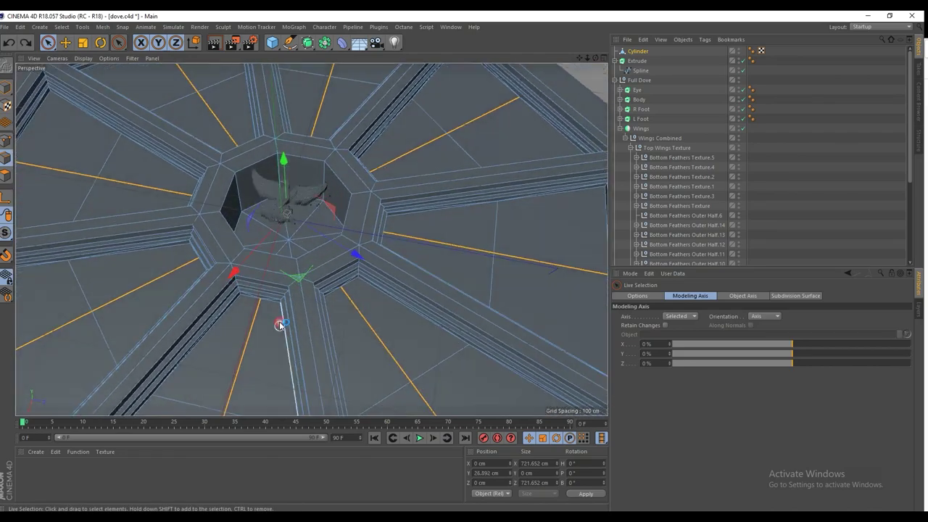
key("ctrl+z")
key("ctrl+z")
key("ctrl+z")
key("ctrl+z")
key("ctrl+z")
key("ctrl+z")
key("ctrl+z")
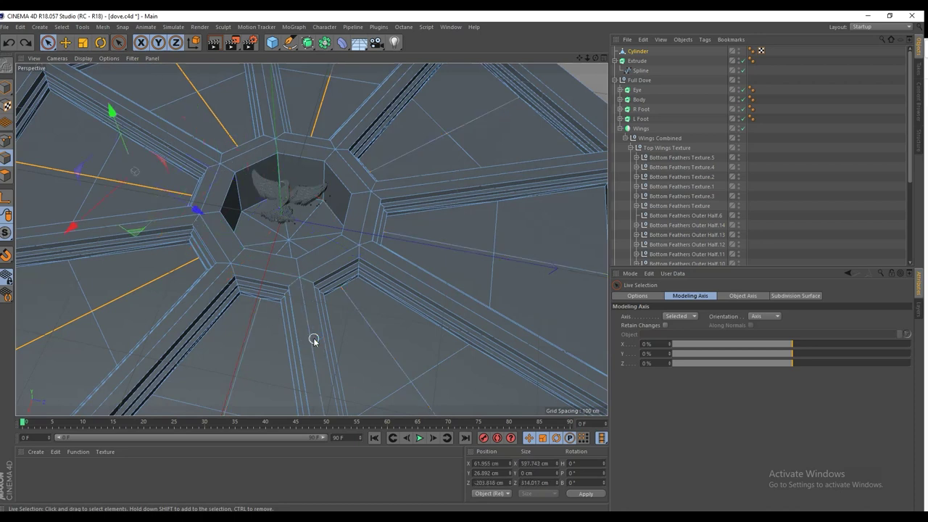
key("ctrl+z")
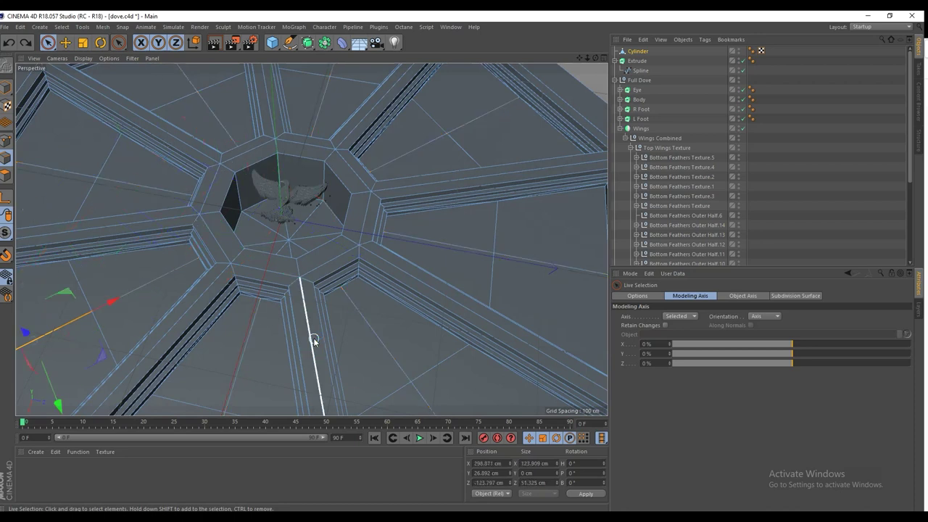
scroll(314, 339, "down", 1)
key("ctrl+z")
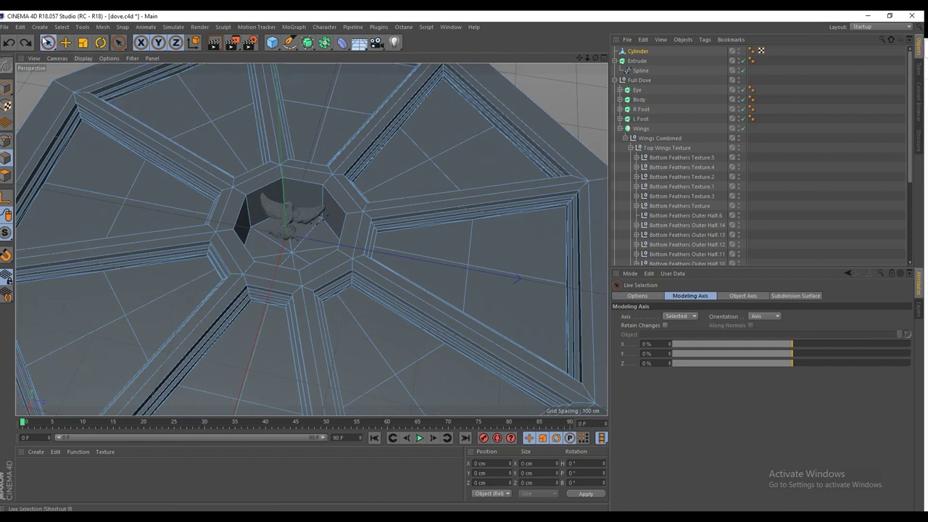
Subdivide the selected floor polygons of all eight recessed panels.
left_click(5, 175)
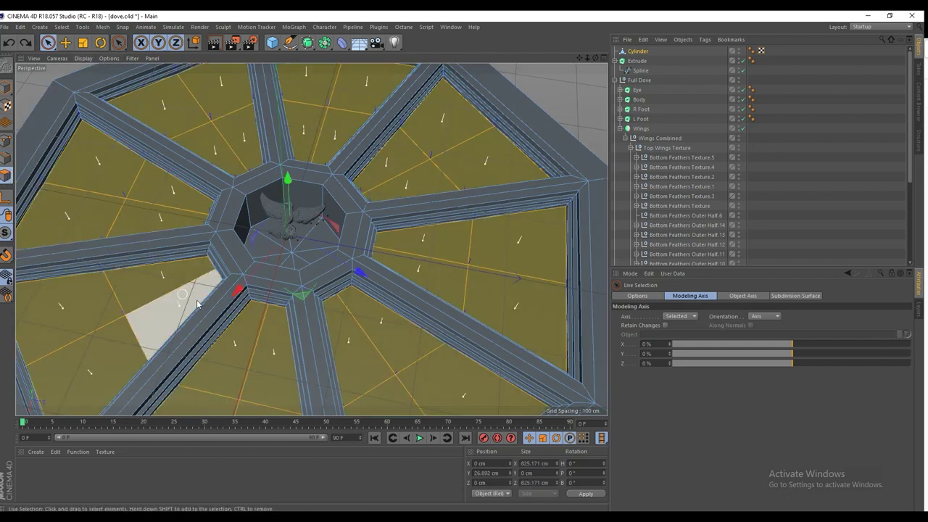
scroll(283, 340, "up", 2)
right_click(284, 340)
left_click(339, 465)
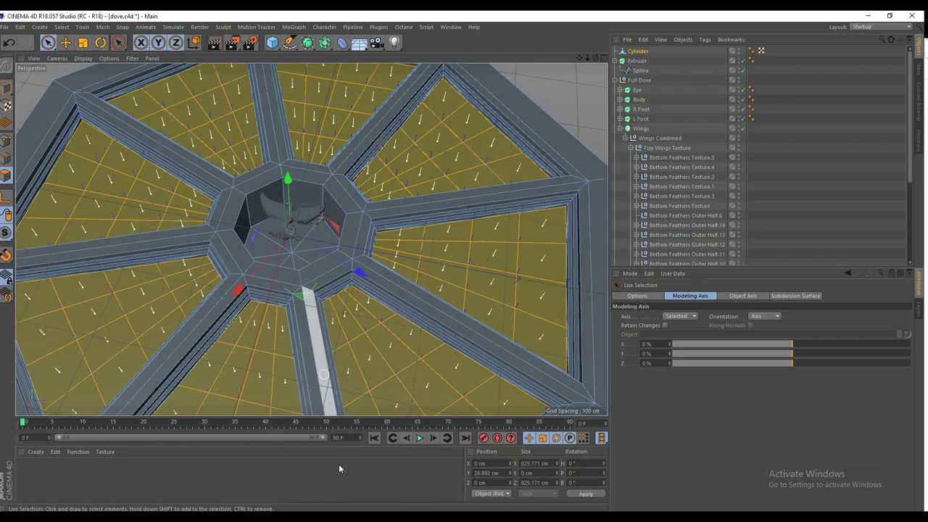
left_click_drag(333, 363, 347, 224, "alt")
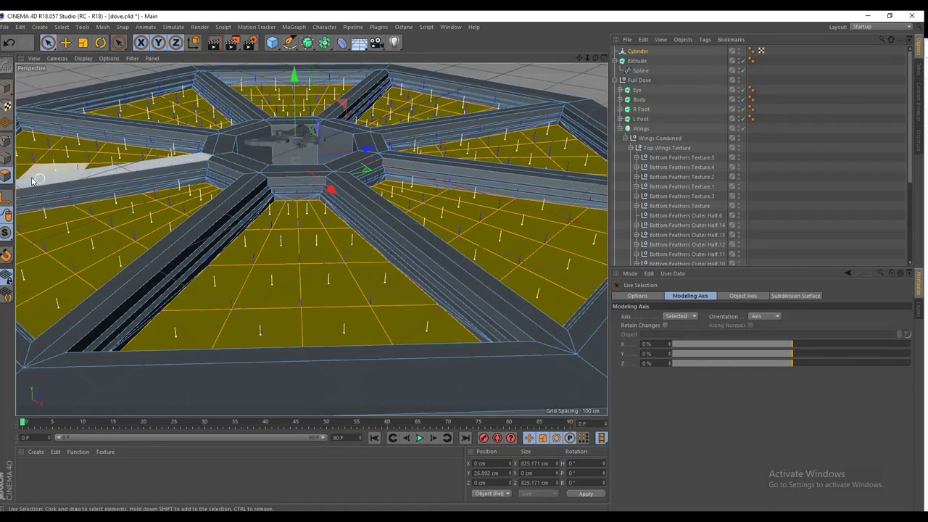
Redo the undone subdivision of the panel floors and return to their polygon selection.
left_click(3, 161)
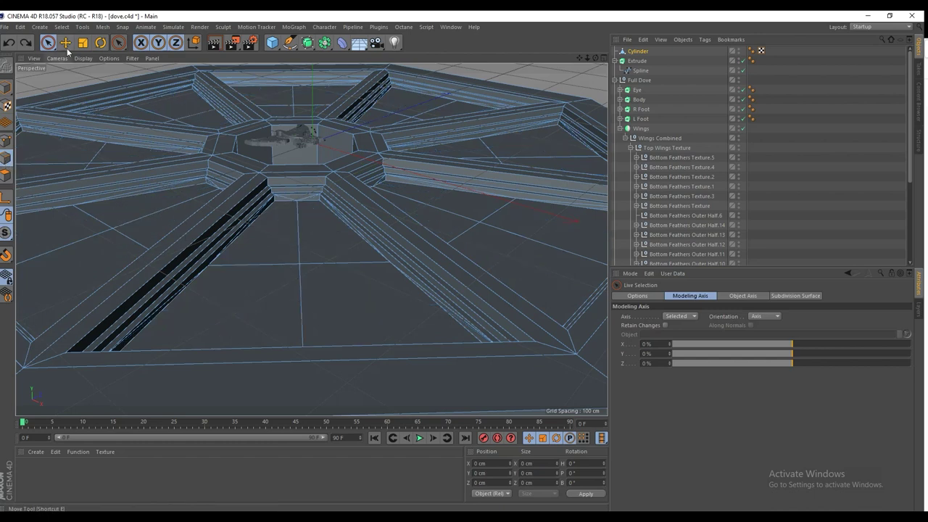
left_click(22, 29)
left_click(45, 53)
right_click(313, 256)
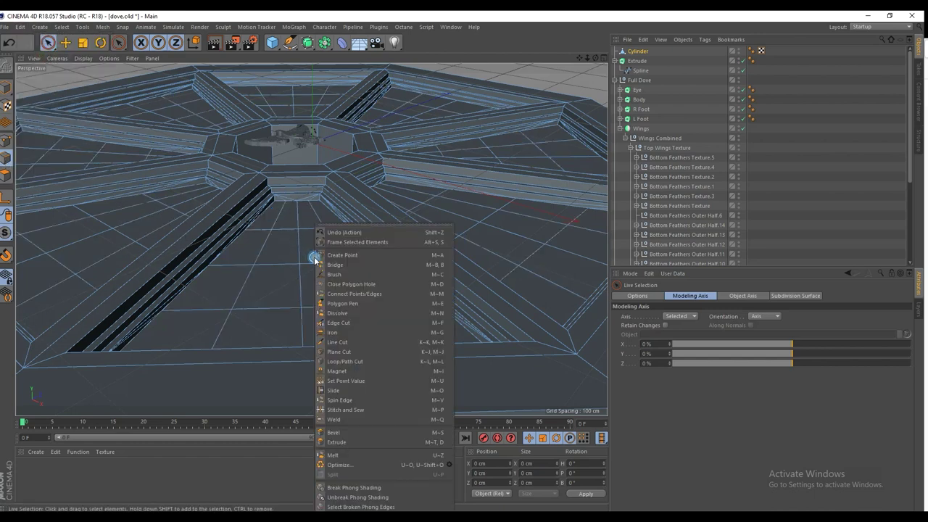
left_click(293, 254)
left_click(6, 176)
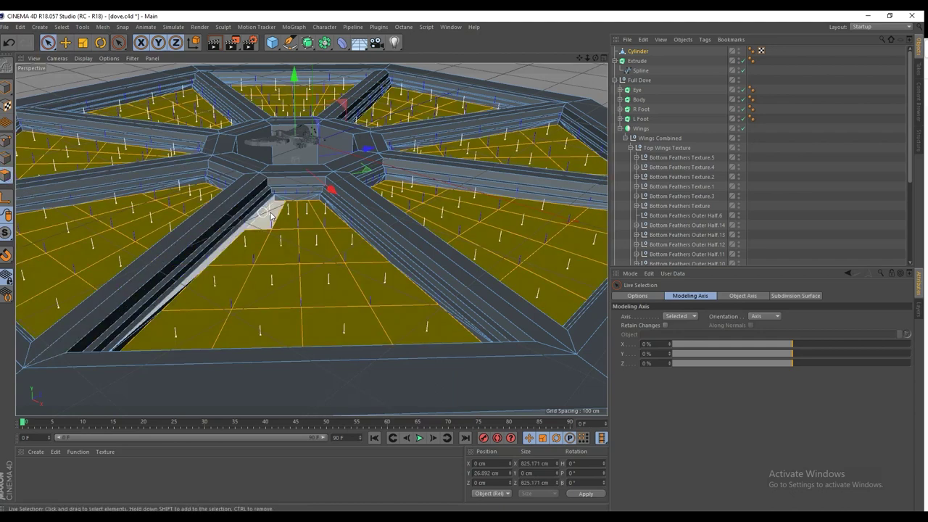
left_click_drag(269, 212, 287, 239, "alt")
middle_click_drag(311, 239, 356, 197, "alt")
right_click_drag(359, 252, 358, 238, "alt")
left_click_drag(358, 238, 371, 244, "alt")
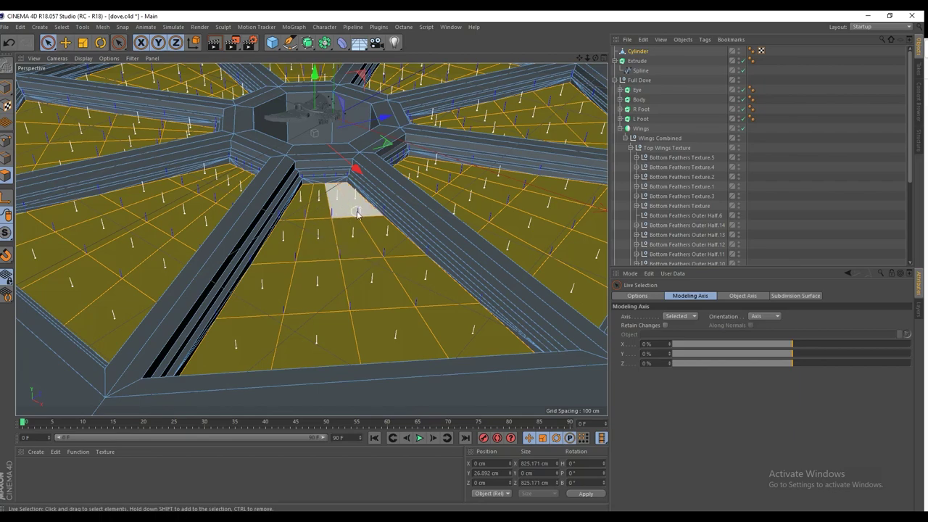
Switch to edges and select the three radial edge lines along the full length of the first panel's floor.
left_click_drag(358, 213, 246, 237, "alt")
left_click(6, 158)
middle_click_drag(236, 234, 301, 238, "alt")
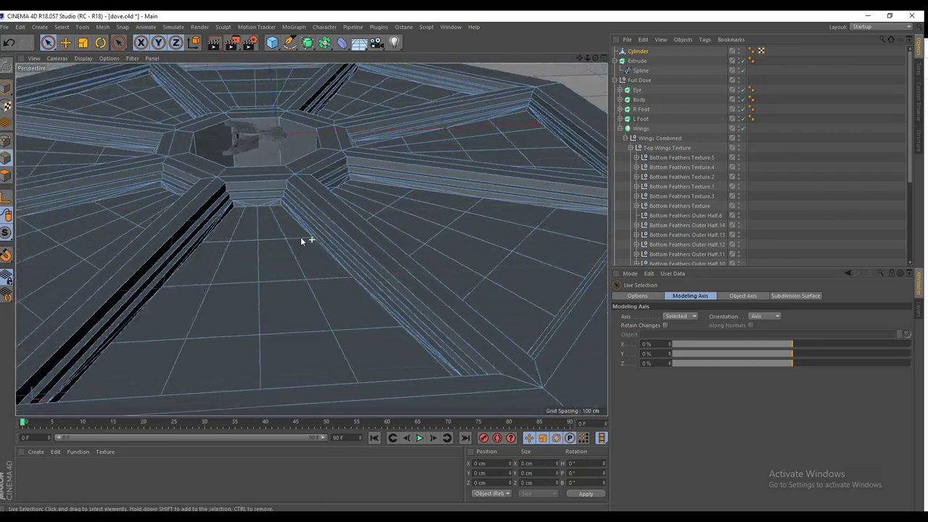
left_click_drag(300, 236, 315, 238, "alt")
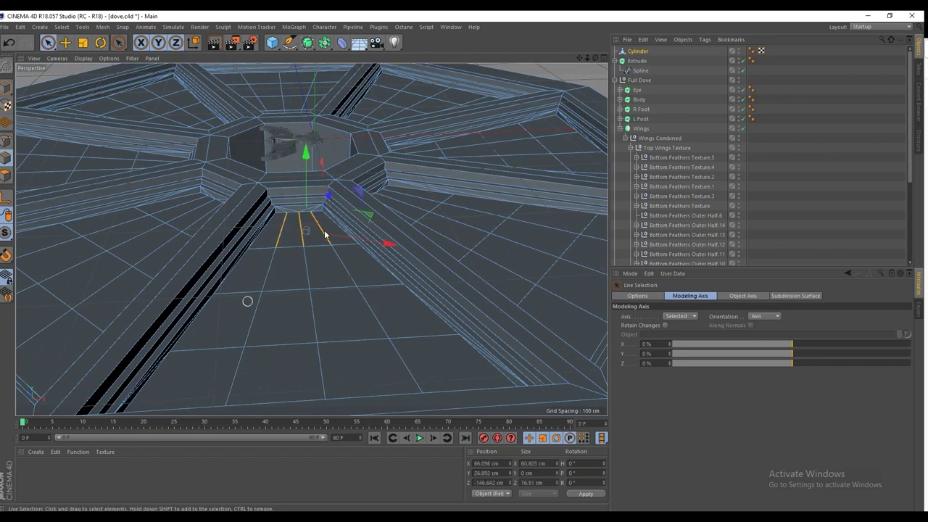
left_click(347, 277, "shift")
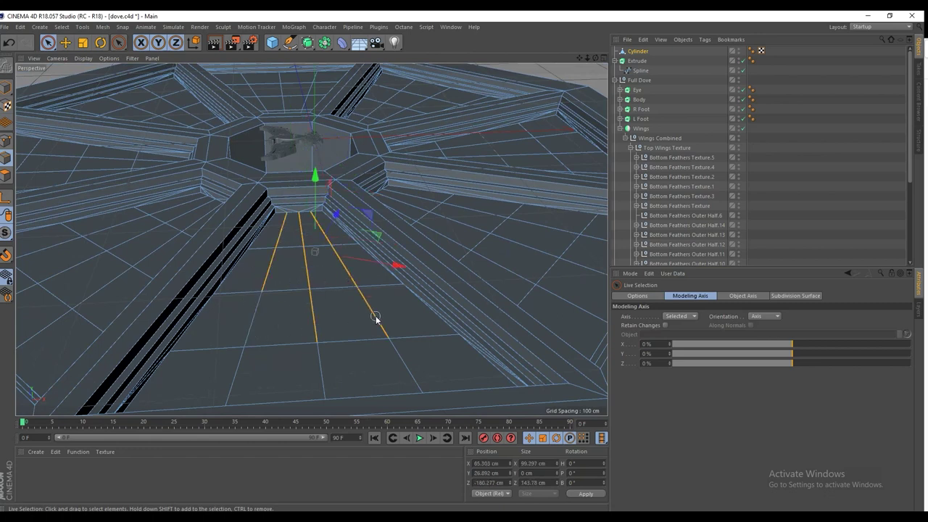
left_click(399, 368, "shift")
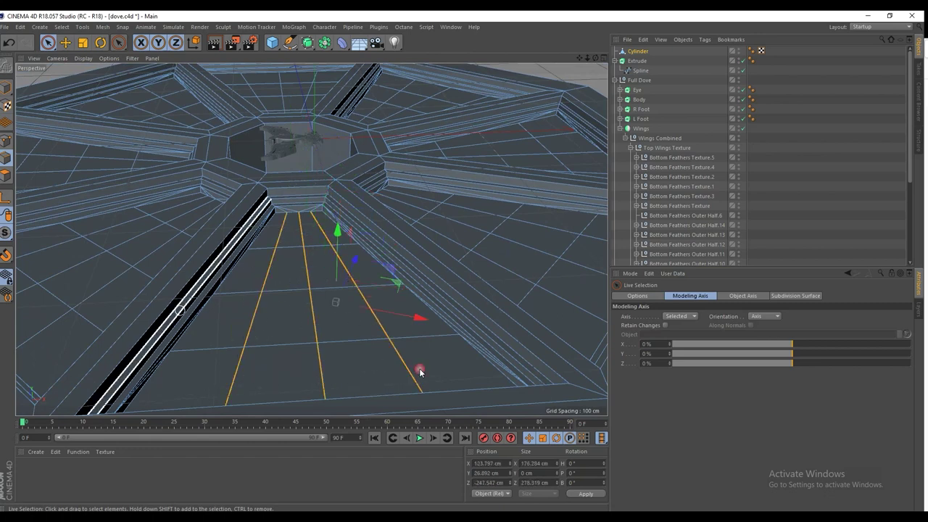
Add the three full-length radial edge lines of the adjacent second panel to the selection.
left_click_drag(425, 372, 306, 288, "alt")
mouse_move(255, 212)
left_mouse_down("shift")
mouse_move(259, 197)
mouse_move(305, 200)
left_mouse_up("shift")
mouse_move(240, 242)
left_mouse_down("shift")
mouse_move(288, 296)
mouse_move(331, 297)
left_mouse_up("shift")
left_click(190, 353, "shift")
Extend the edge selection with the three radial edge lines of the third and fourth panels.
left_click_drag(126, 228, 312, 240, "alt")
left_click_drag(312, 239, 269, 229, "alt")
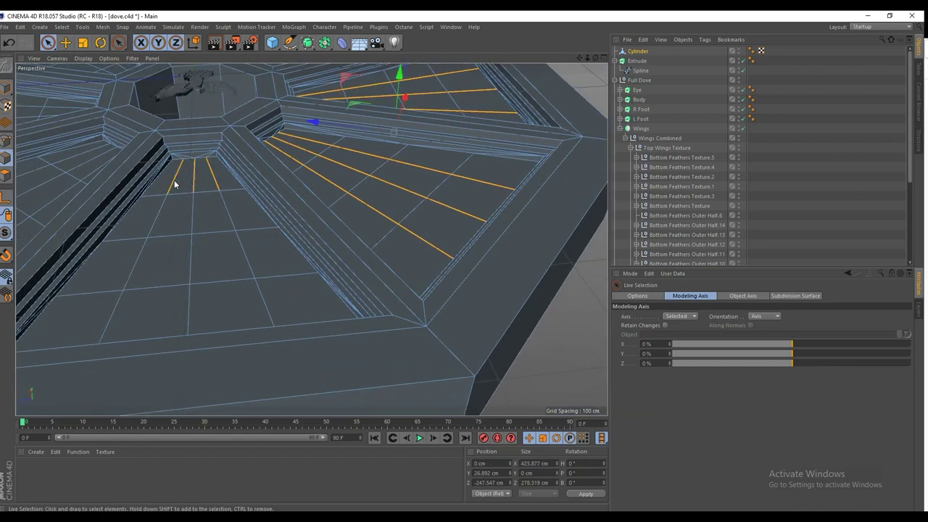
mouse_move(175, 185)
left_mouse_down("shift")
mouse_move(218, 218)
mouse_move(233, 217)
left_mouse_up("shift")
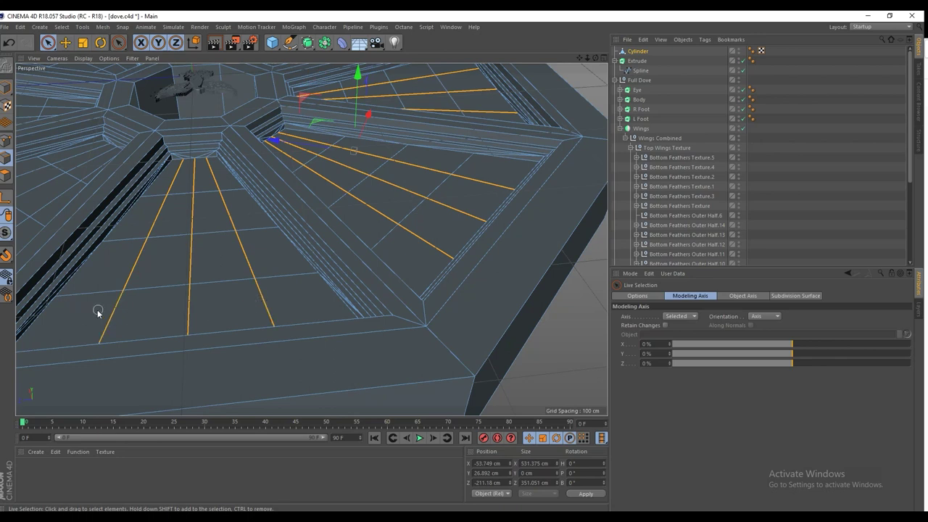
left_click_drag(92, 224, 167, 232, "alt")
left_click_drag(311, 239, 324, 204, "alt")
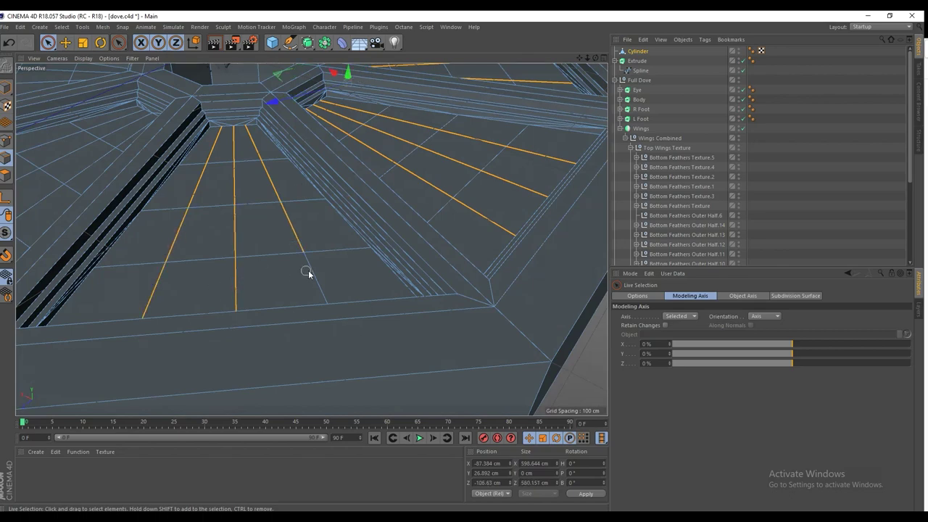
Add the radial edge lines of the remaining panels so three lines are selected in all eight panels.
left_click_drag(307, 272, 234, 141, "alt")
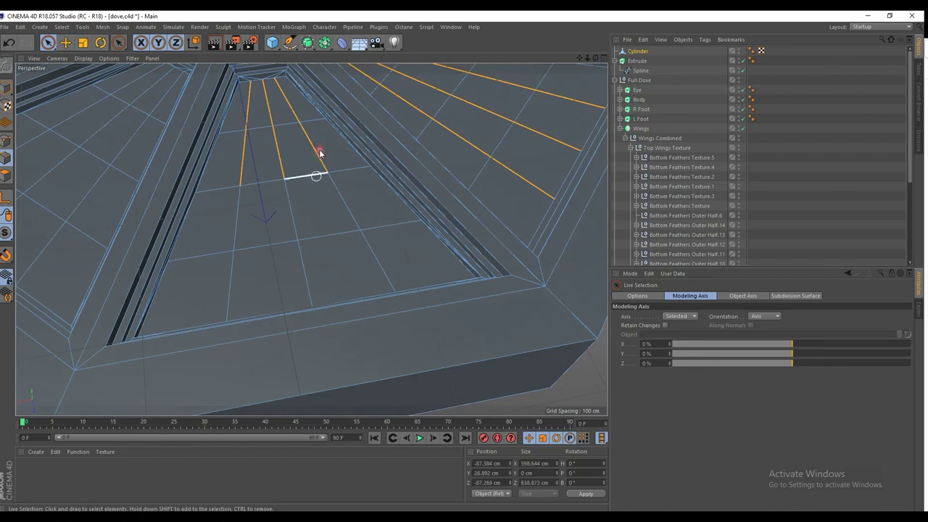
mouse_move(228, 286)
left_mouse_down("shift")
mouse_move(342, 238)
mouse_move(304, 186)
mouse_move(321, 191)
mouse_move(305, 159)
mouse_move(317, 168)
left_mouse_up("shift")
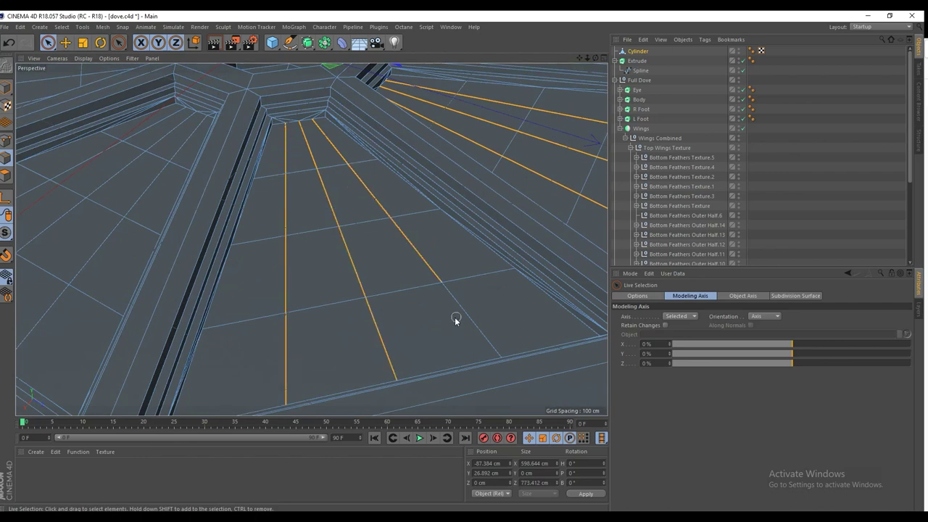
left_click_drag(473, 316, 308, 154, "alt")
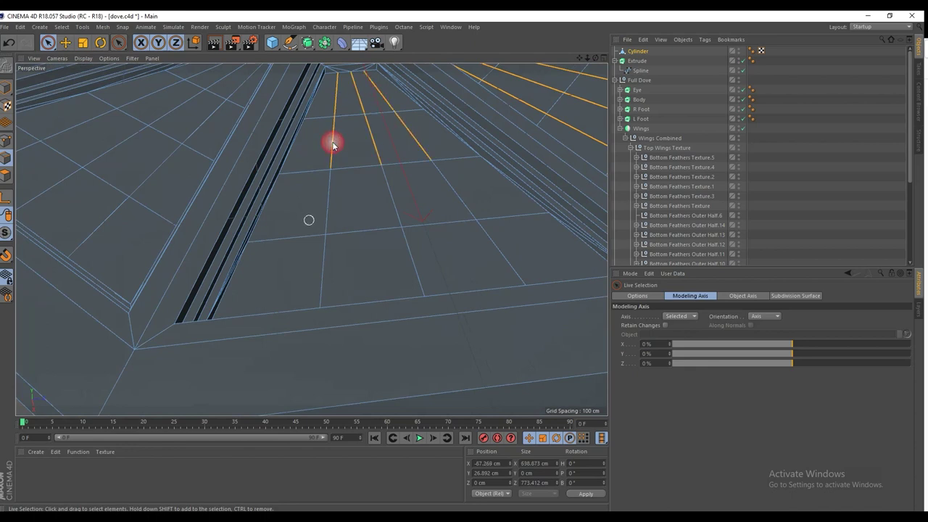
left_click(464, 201, "shift")
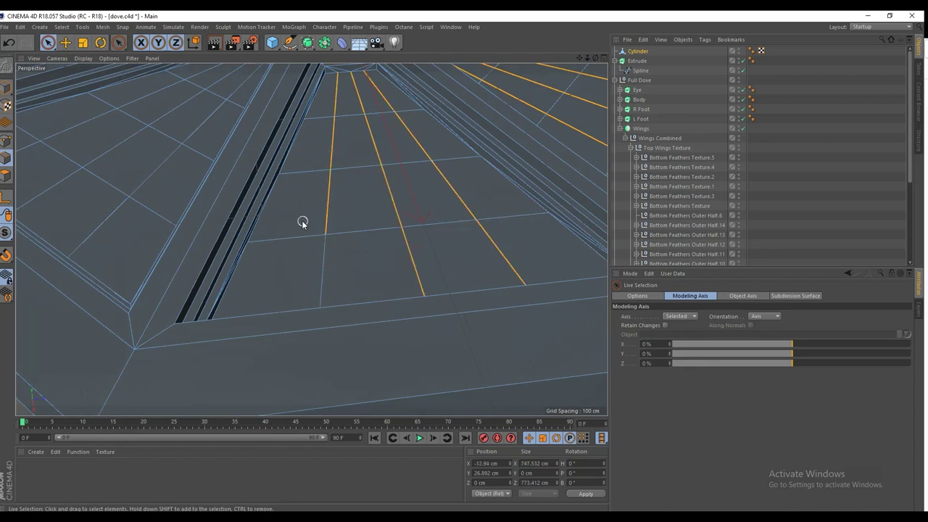
left_click_drag(332, 260, 123, 135, "alt")
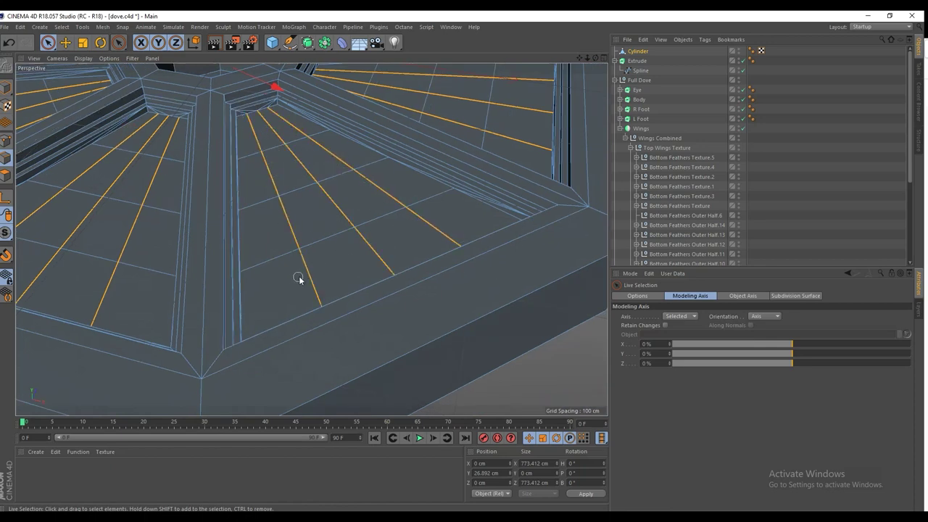
Move the selected radial edges of all panels down to a Y position of about 21.892 cm.
left_click_drag(342, 247, 272, 213, "alt")
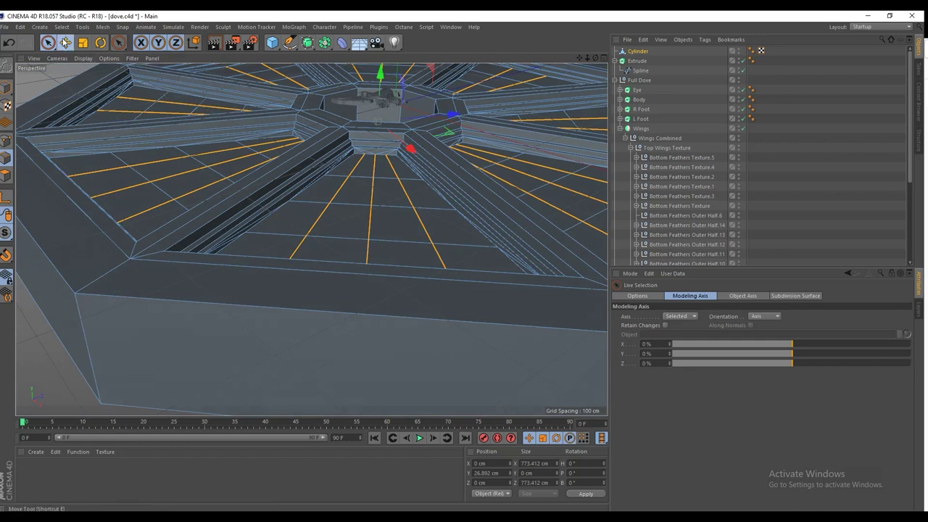
left_click(65, 42)
left_click_drag(379, 73, 399, 94)
key("ctrl+z")
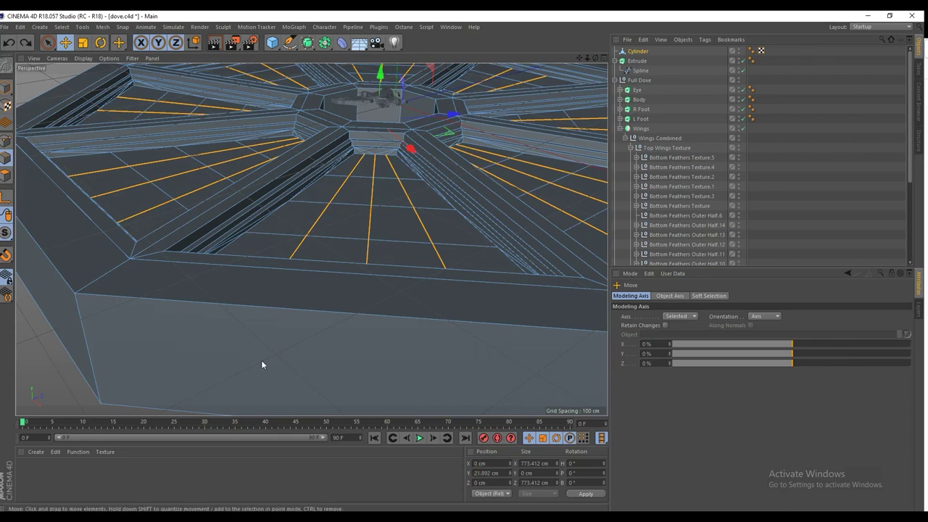
key("ctrl+y")
Deselect the two outer radial edge lines in every panel, keeping only the middle line of each panel selected.
left_click_drag(287, 211, 368, 271, "alt")
left_click(47, 42)
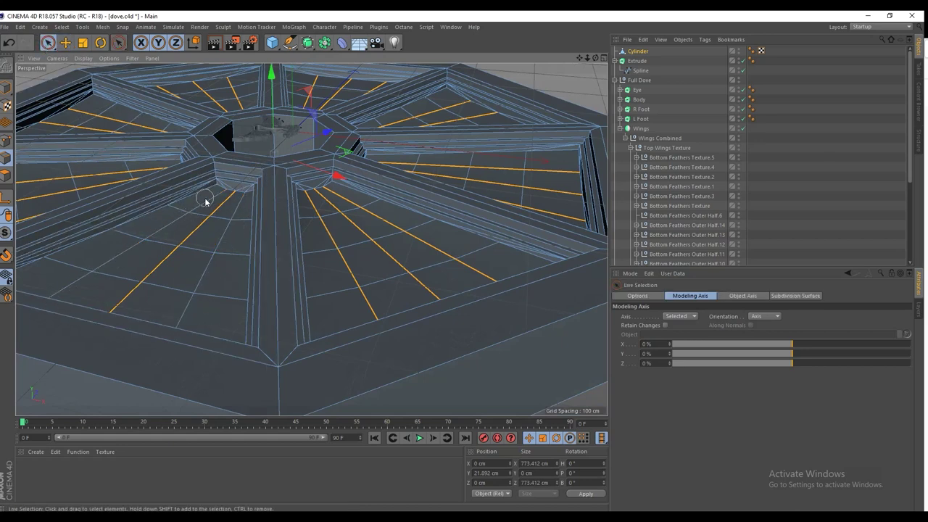
left_click_drag(152, 176, 227, 165, "alt")
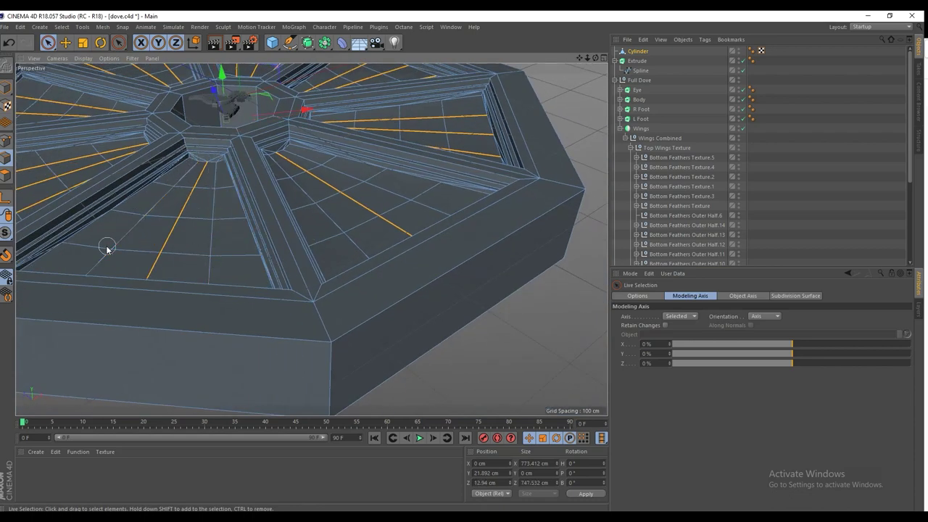
left_click_drag(107, 249, 362, 199, "alt")
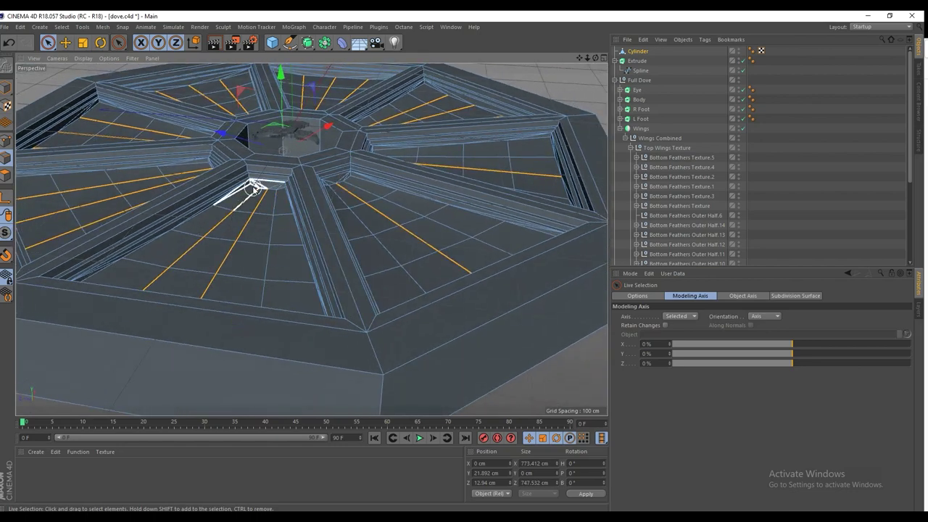
left_click_drag(182, 265, 301, 253, "alt")
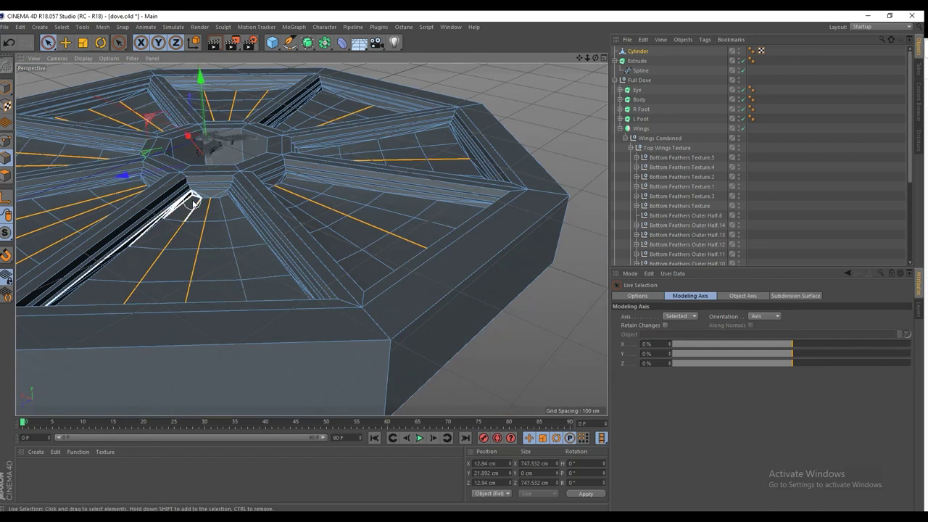
left_click_drag(120, 302, 308, 259, "alt")
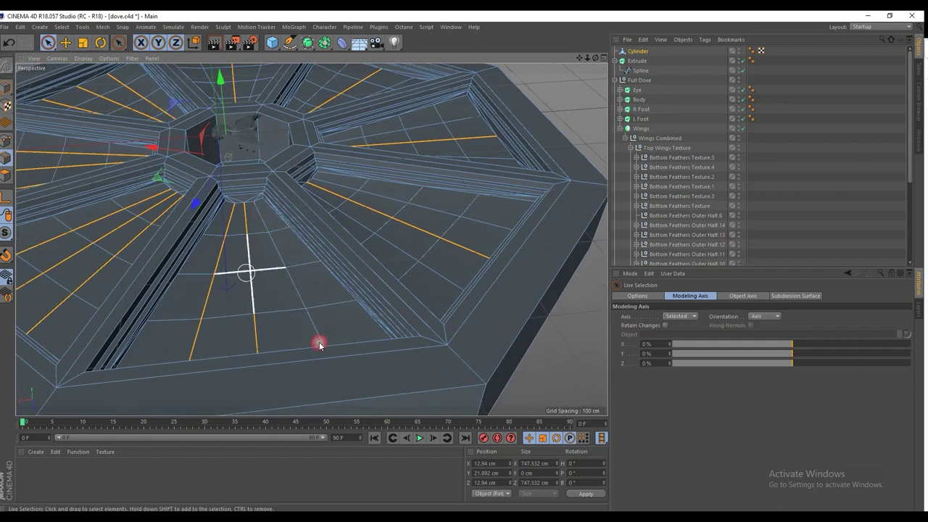
left_click_drag(135, 248, 307, 218, "alt")
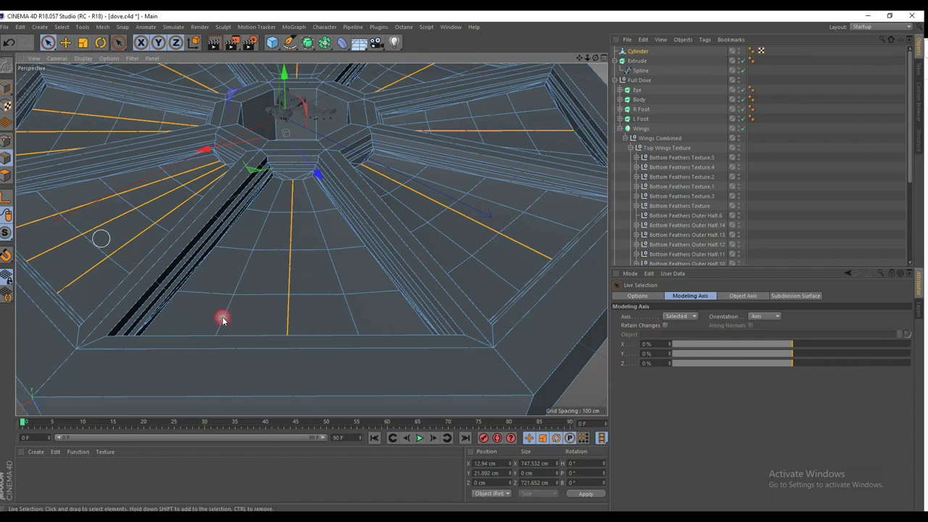
left_click_drag(222, 320, 374, 277, "alt")
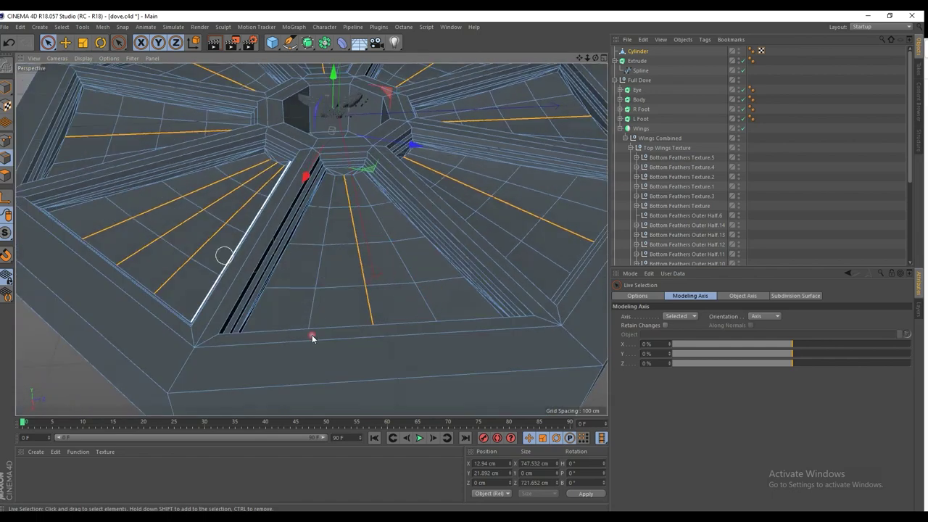
left_click_drag(313, 337, 234, 151, "alt")
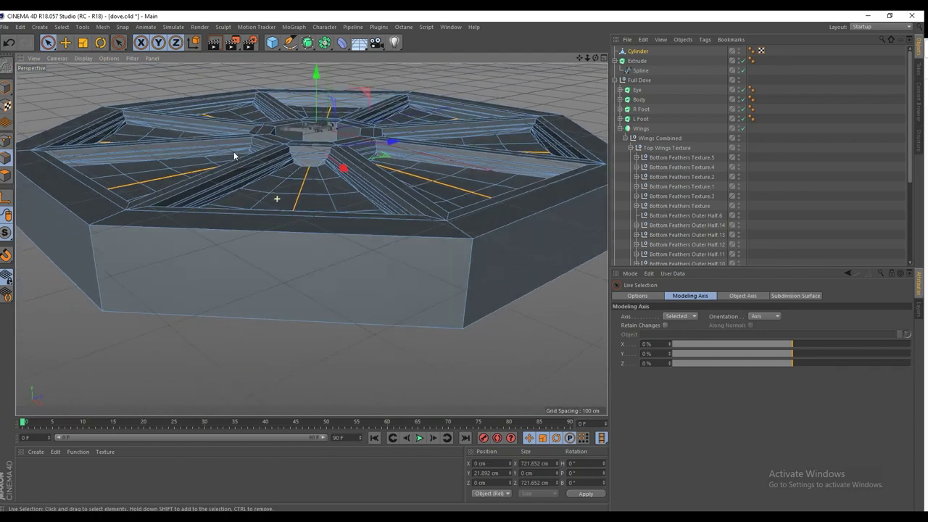
Lower the middle radial edges of all panels to a Y position of 16.892 cm.
right_click_drag(300, 166, 335, 131, "alt")
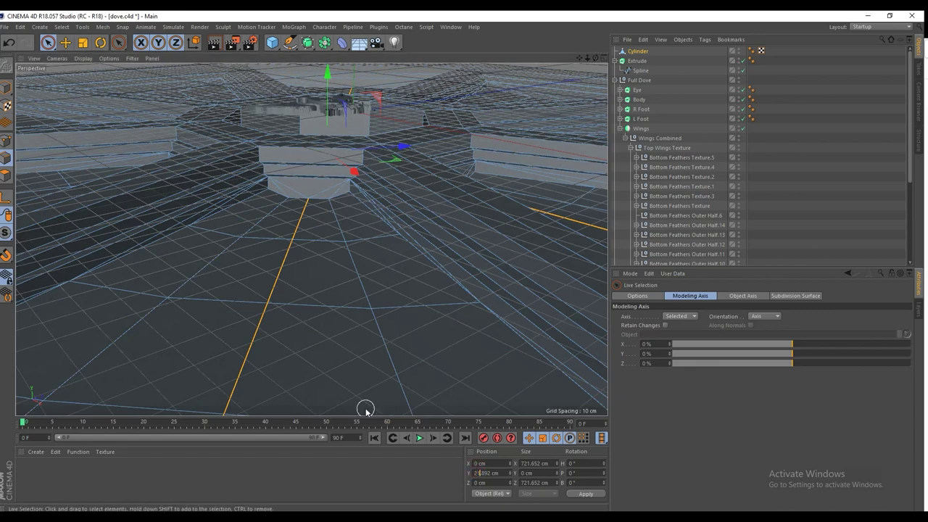
scroll(366, 410, "down", 1)
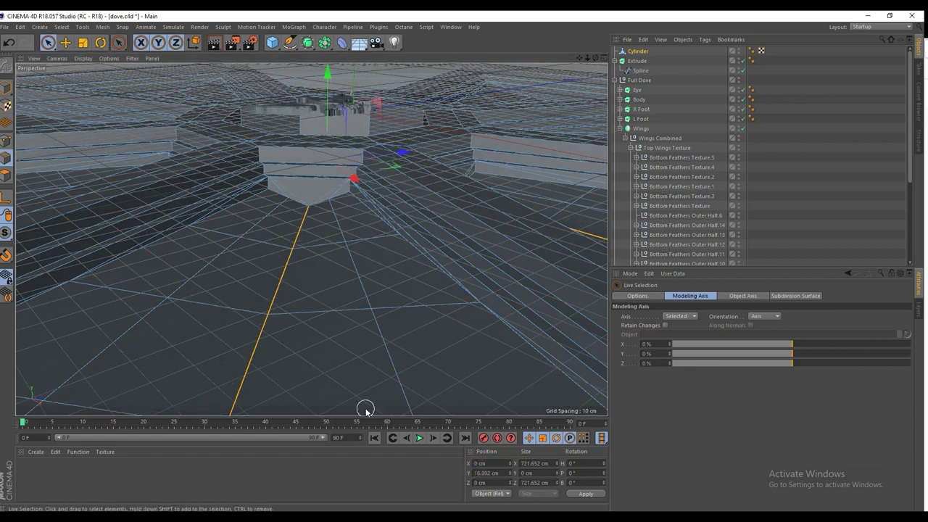
scroll(304, 277, "down", 3)
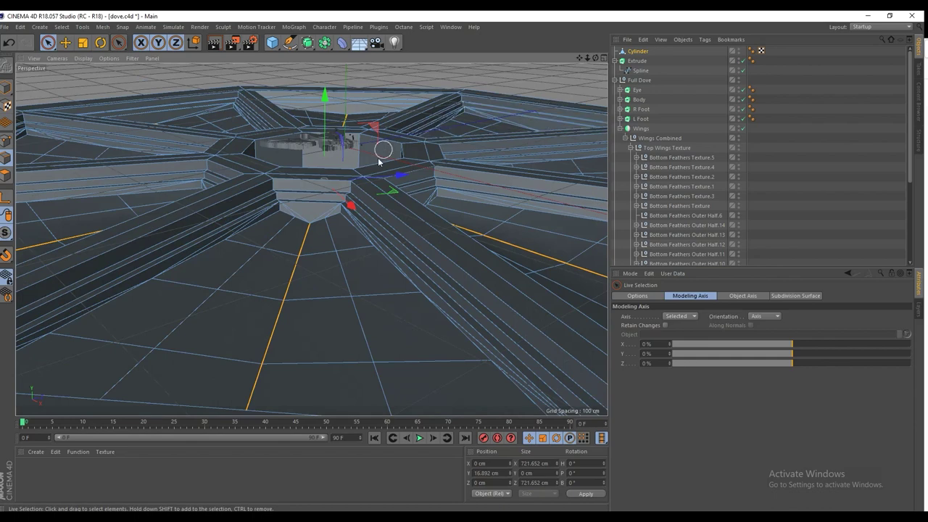
Render the frame from above and compare its central ring with the reference image in the Top view.
left_click_drag(383, 153, 349, 162, "alt")
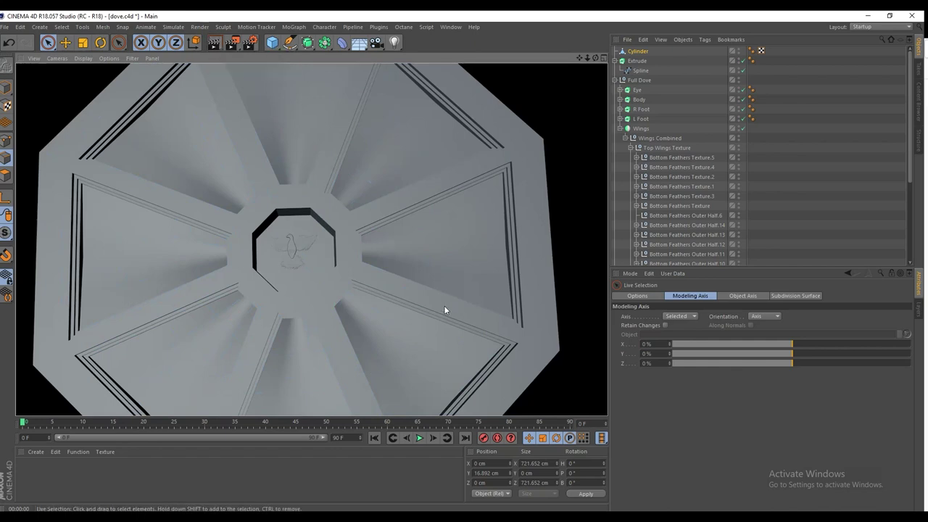
left_click_drag(437, 307, 348, 191, "alt")
scroll(328, 280, "up", 5)
left_click_drag(335, 299, 393, 272, "alt")
middle_click(408, 259)
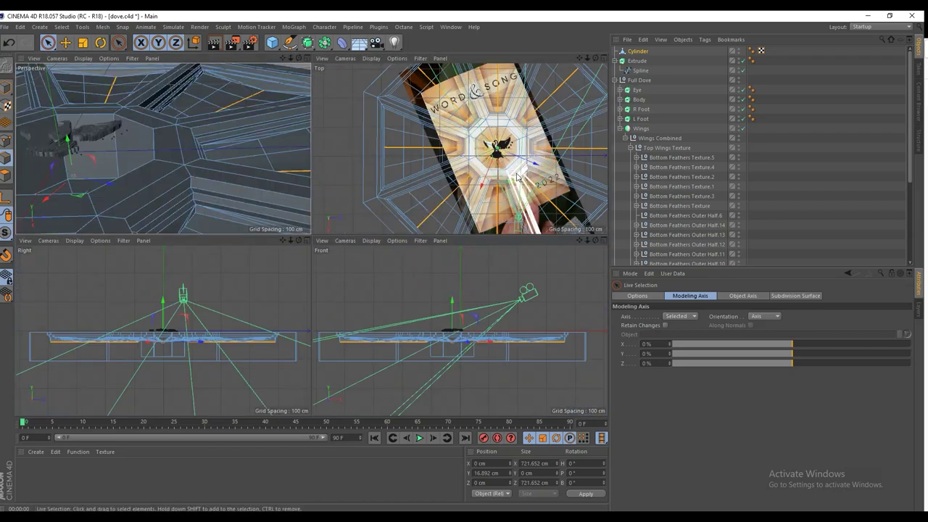
scroll(517, 175, "up", 5)
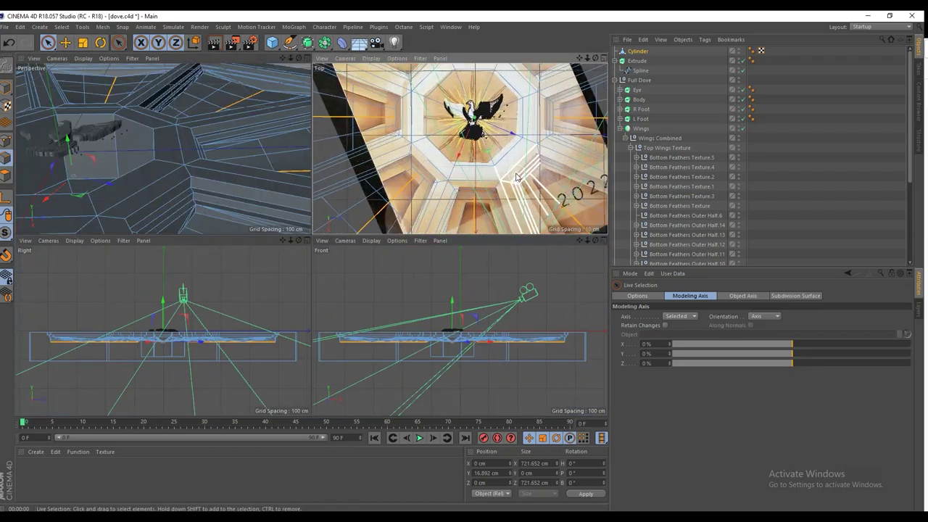
Loop-select the ring of eight top polygons around the central dove opening in the perspective view.
middle_click(202, 151)
left_click_drag(307, 182, 346, 205, "alt")
key("u")
key("l")
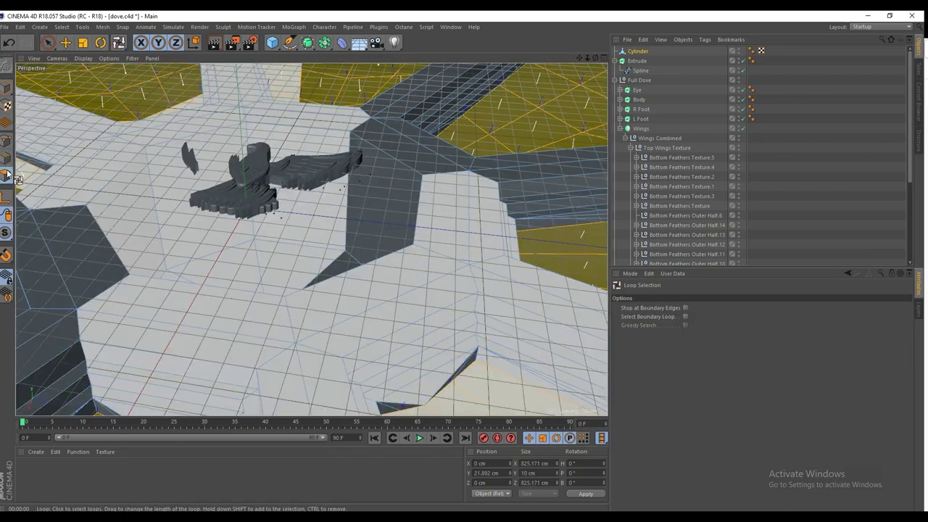
left_click(289, 301)
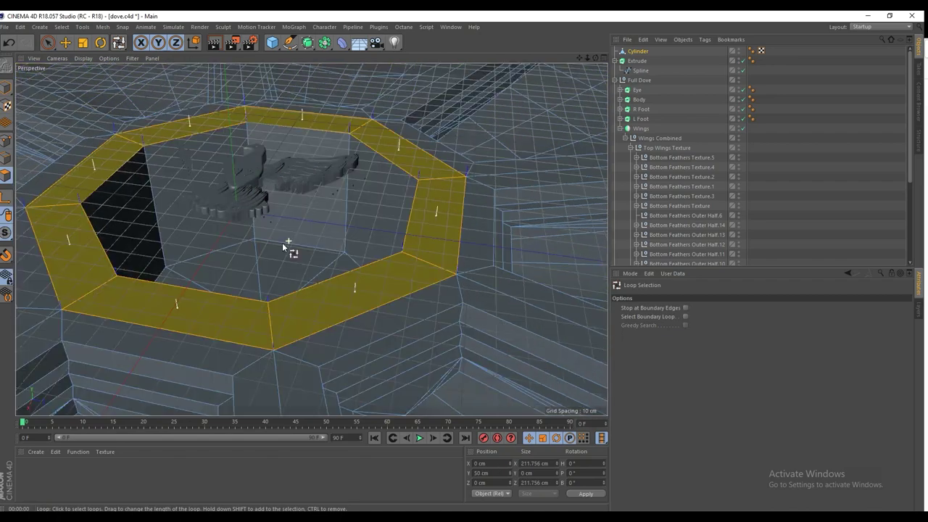
left_click_drag(282, 243, 319, 253, "alt")
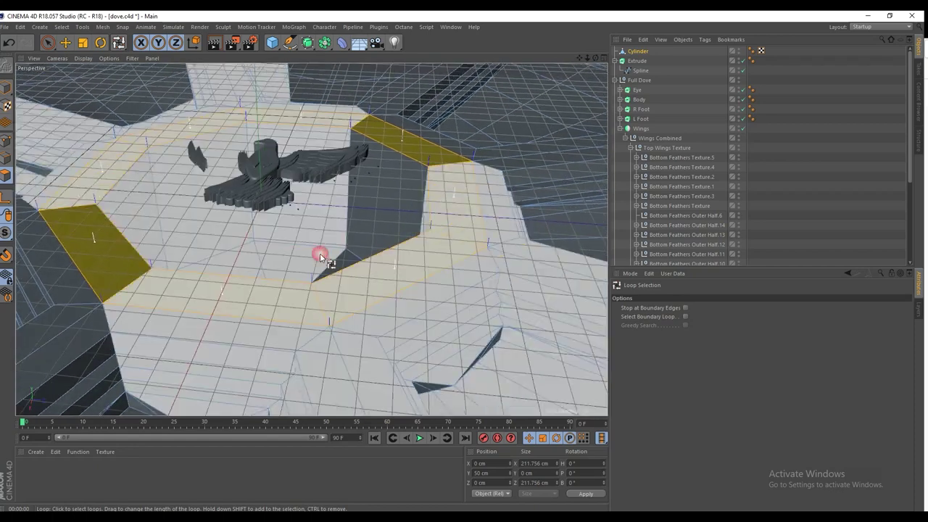
left_click_drag(392, 259, 295, 273, "alt")
left_click_drag(274, 319, 468, 234, "alt")
Raise the selected ring of polygons around the dove opening to a Y position of about 64.745 cm.
right_click(459, 229)
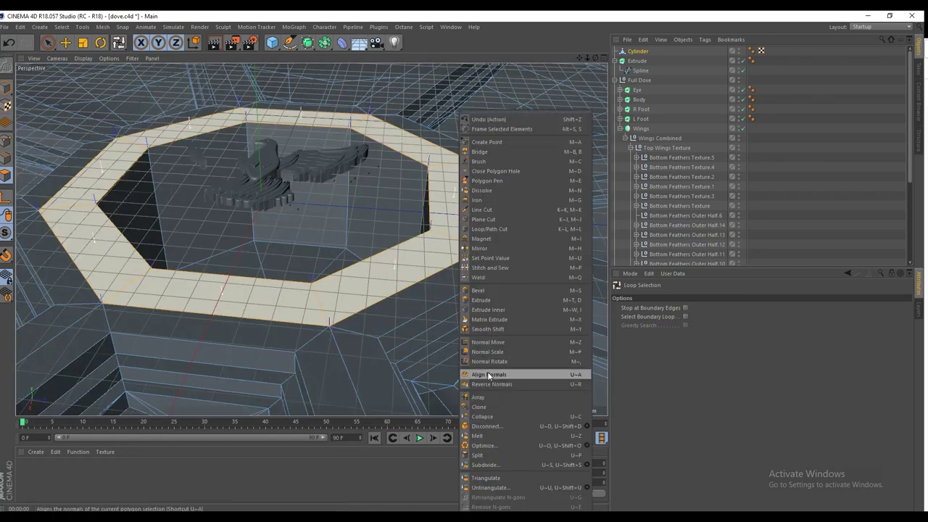
left_click(83, 43)
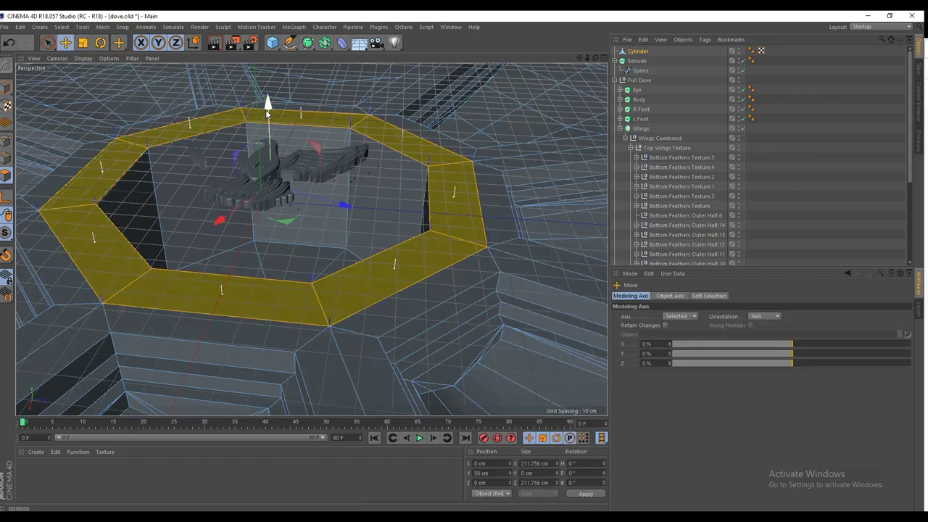
left_click_drag(266, 109, 275, 97)
scroll(474, 209, "down", 4)
left_click_drag(402, 241, 369, 205, "alt")
scroll(405, 225, "up", 8)
scroll(369, 206, "up", 2)
left_click_drag(314, 114, 319, 215)
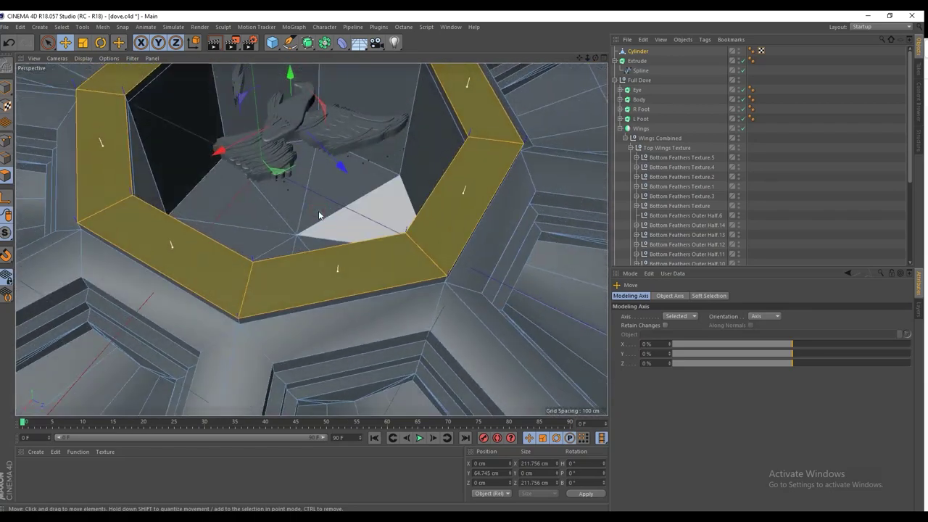
Inset each of the eight ring polygons individually with Extrude Inner by about 1.9 cm.
right_click(416, 225)
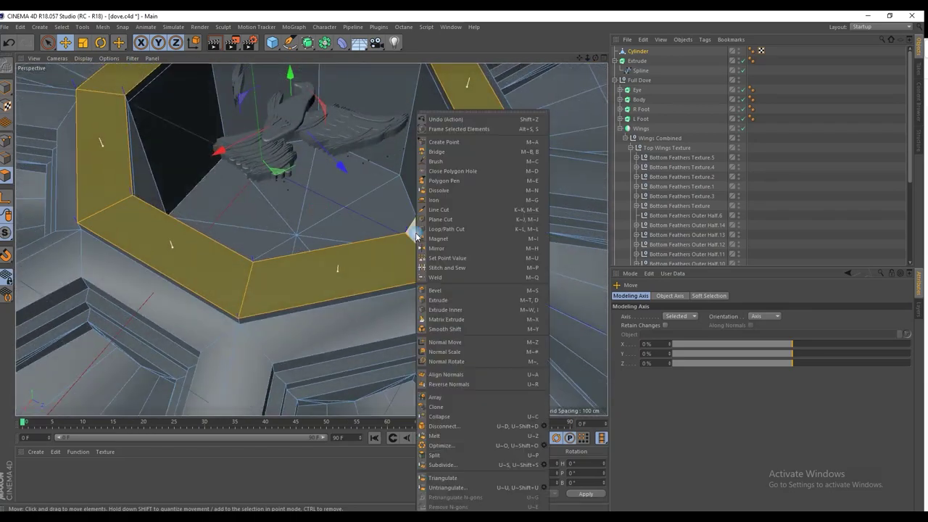
left_click(467, 310)
left_click_drag(466, 307, 419, 254)
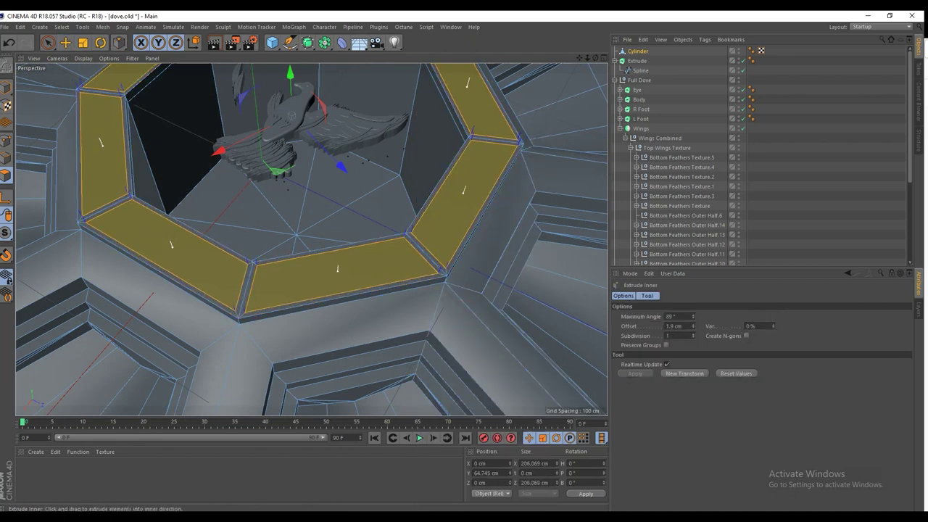
Raise the inset ring faces slightly to a Y position of about 65.27 cm.
key("e")
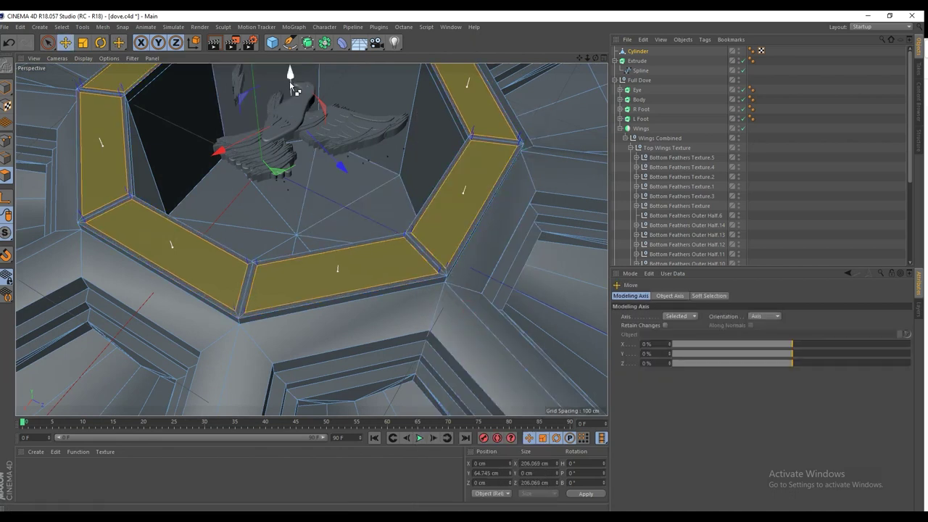
left_click_drag(291, 87, 294, 86)
left_click_drag(338, 195, 325, 156, "alt")
middle_click_drag(325, 156, 372, 247, "alt")
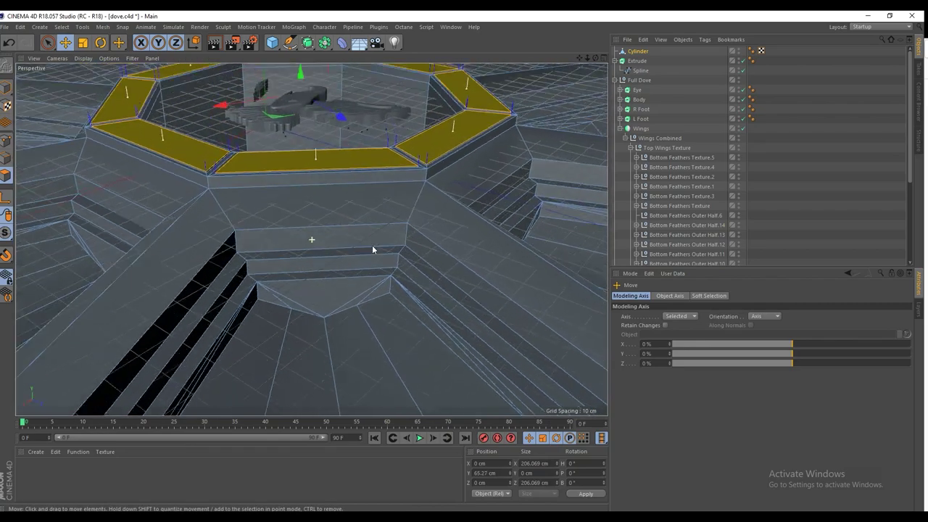
Bevel the inset ring faces with an offset and extrusion of about 1.293 cm.
right_click_drag(341, 183, 406, 204, "alt")
mouse_move(405, 207)
left_mouse_down("alt")
mouse_move(364, 185)
mouse_move(393, 189)
mouse_move(403, 201)
mouse_move(368, 192)
mouse_move(403, 204)
left_mouse_up("alt")
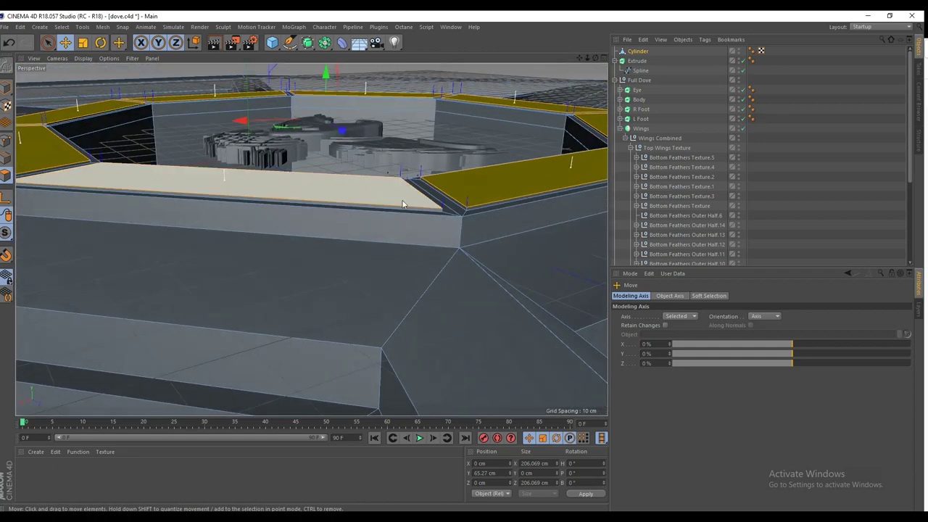
right_click(404, 204)
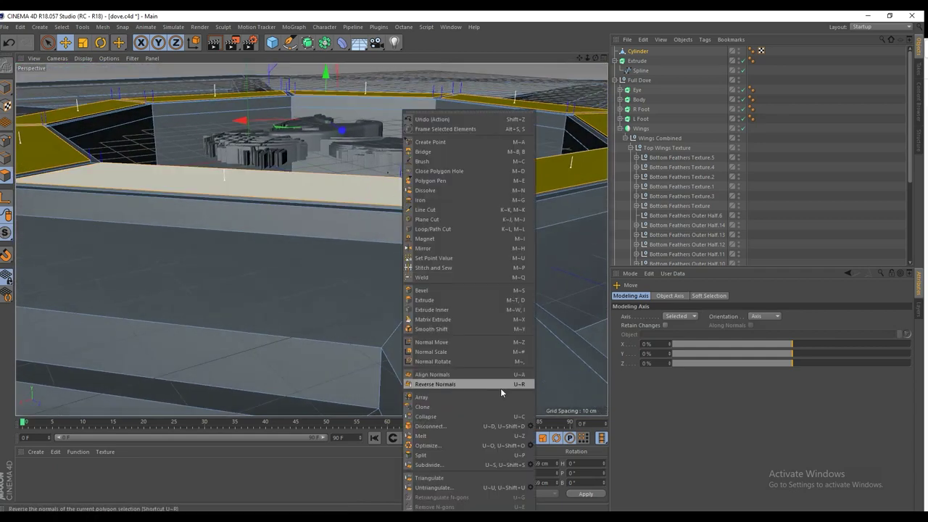
left_click(441, 291)
left_click_drag(419, 193, 447, 233)
Render the octagonal frame from above to check the bevelled ring faces around the dove.
scroll(447, 230, "down", 6)
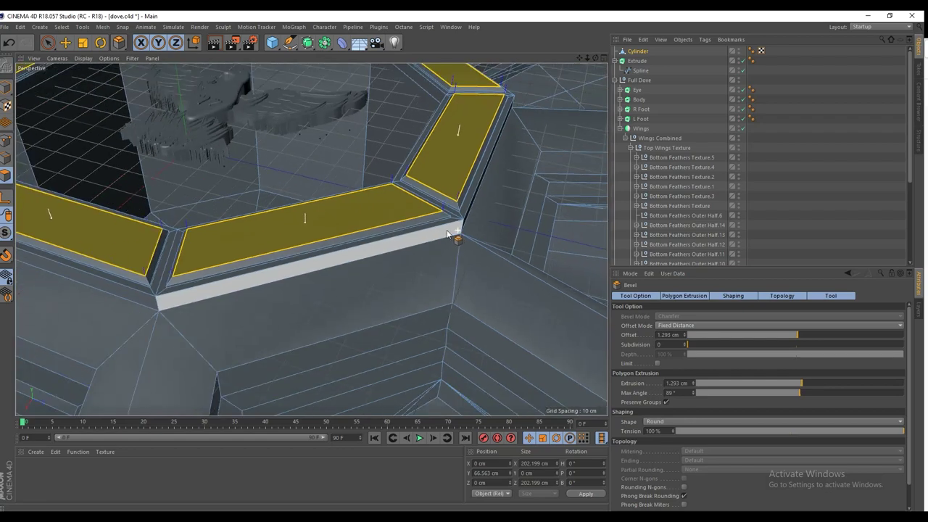
left_click_drag(322, 213, 381, 273, "alt")
scroll(382, 272, "down", 4)
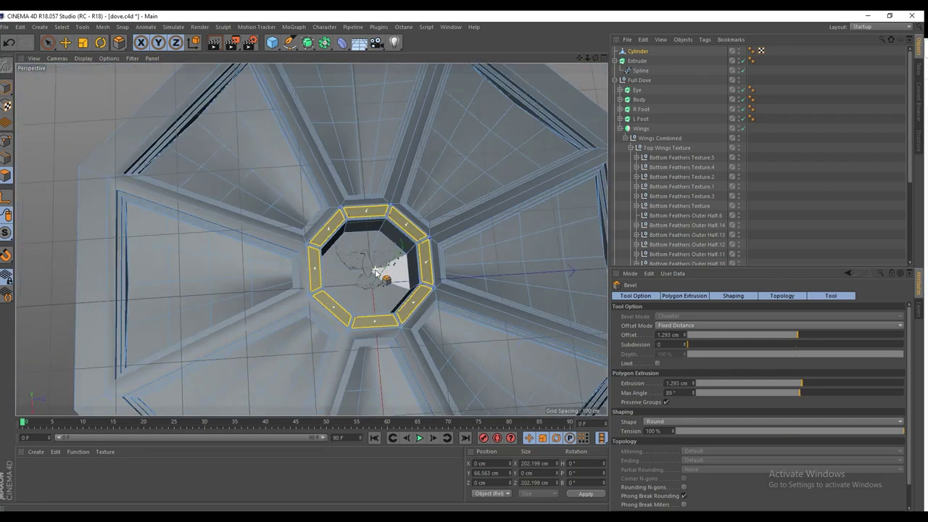
left_click_drag(311, 239, 344, 167, "alt")
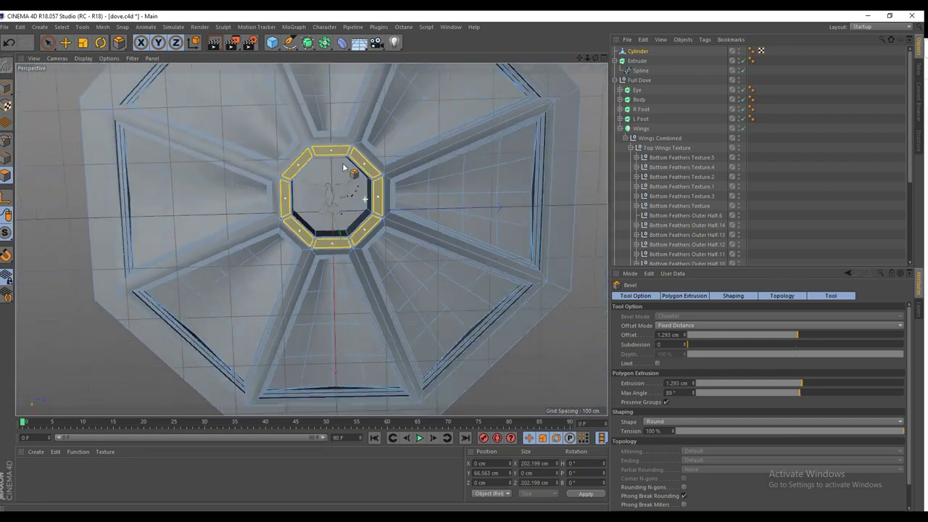
left_click(213, 46)
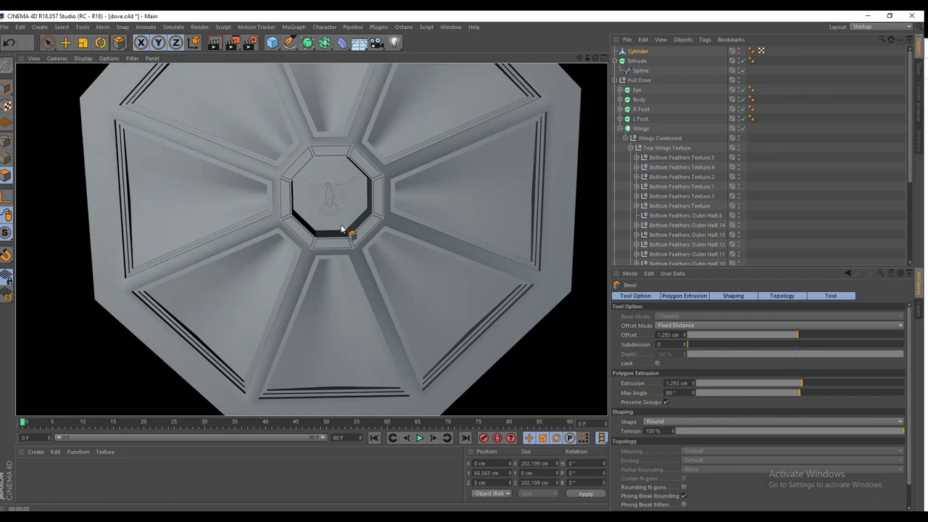
scroll(343, 229, "up", 10)
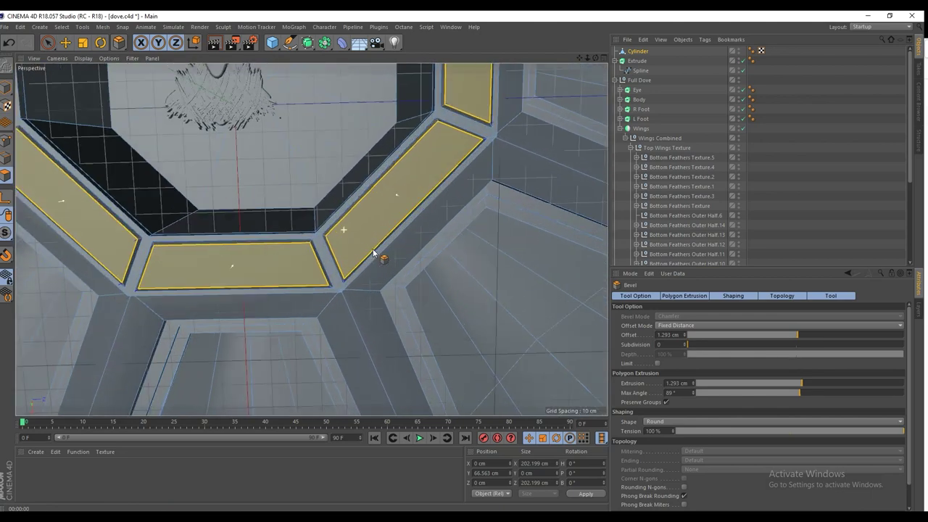
Try the ring bevel with 2 subdivisions and a 2.071 cm extrusion, and undo the bevel and the last raise of the ring faces.
scroll(353, 224, "down", 10)
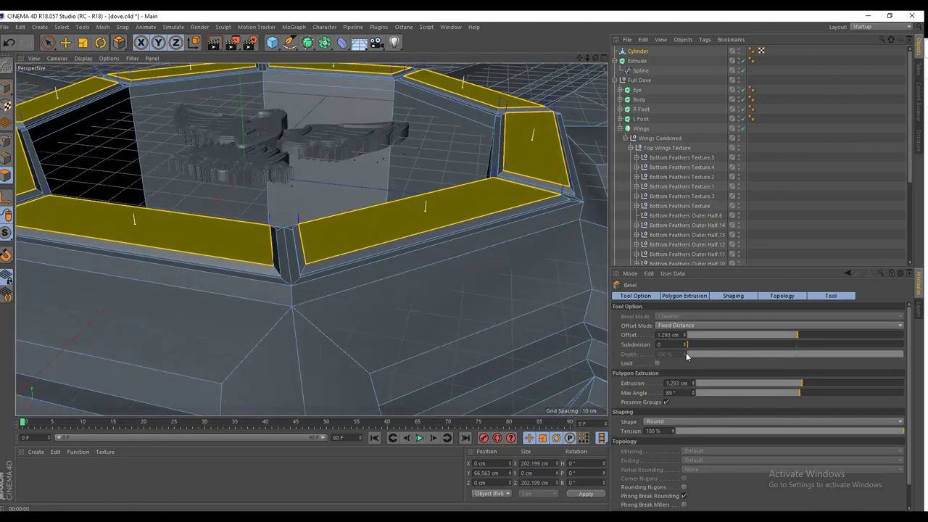
left_click(684, 344)
left_click(684, 343)
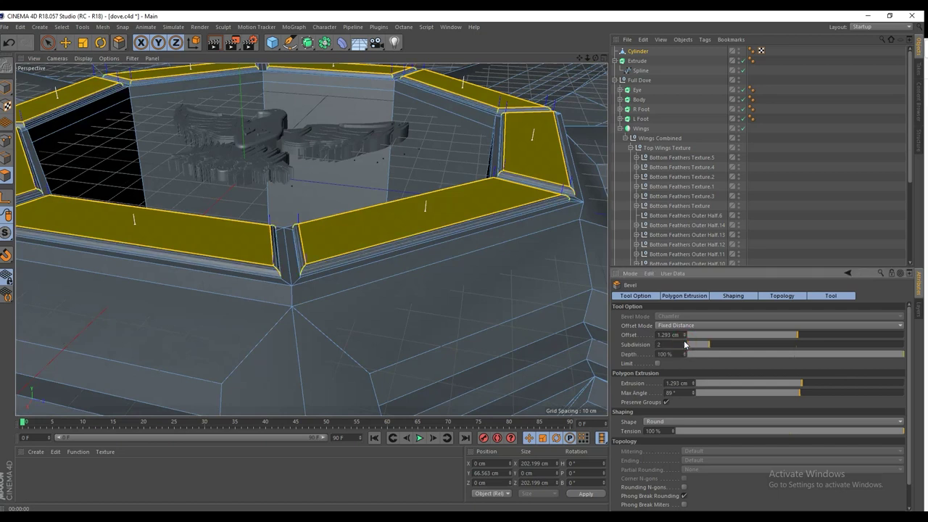
mouse_move(392, 232)
left_mouse_down()
mouse_move(404, 234)
mouse_move(402, 225)
left_mouse_up()
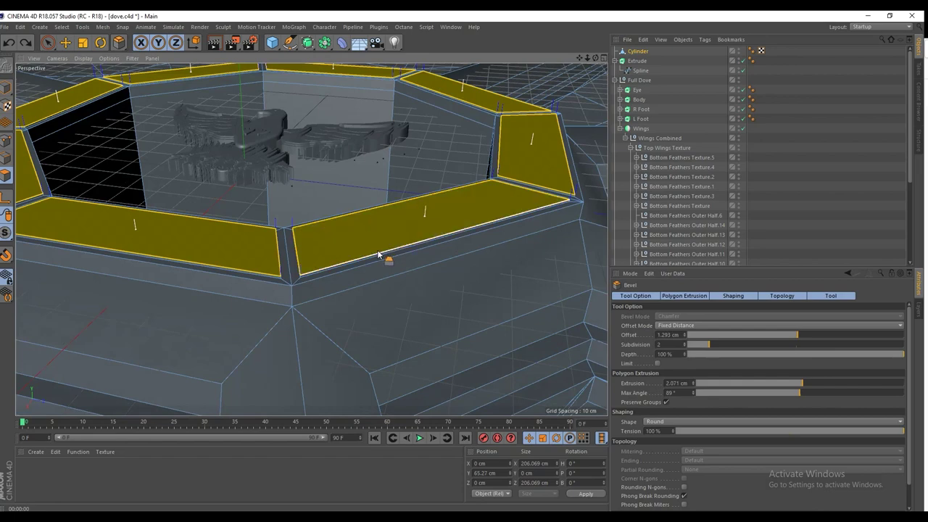
left_click_drag(330, 271, 420, 276, "alt")
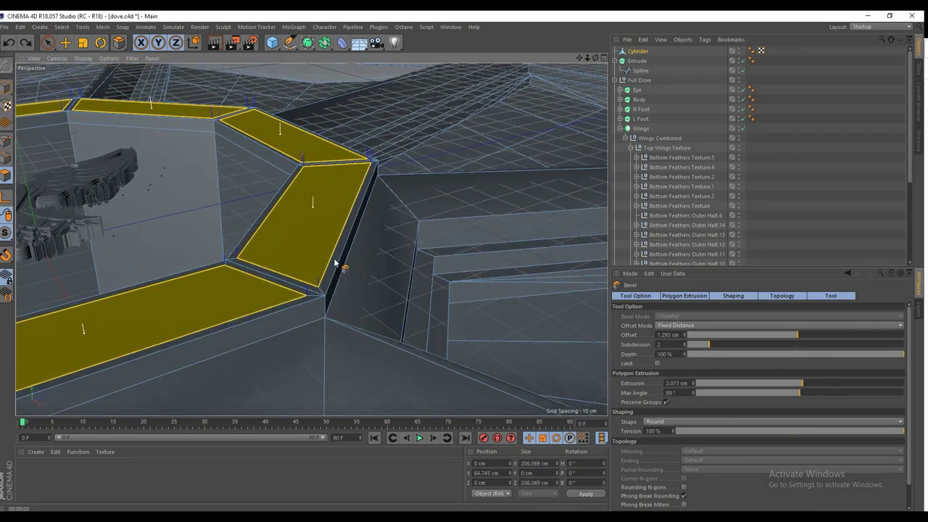
Raise the selected ring faces around the dove to a Y position of about 65.69 cm.
left_click_drag(343, 268, 319, 255, "alt")
left_click(68, 43)
left_click_drag(333, 173, 245, 156, "alt")
left_click_drag(230, 103, 233, 97)
right_click(262, 154)
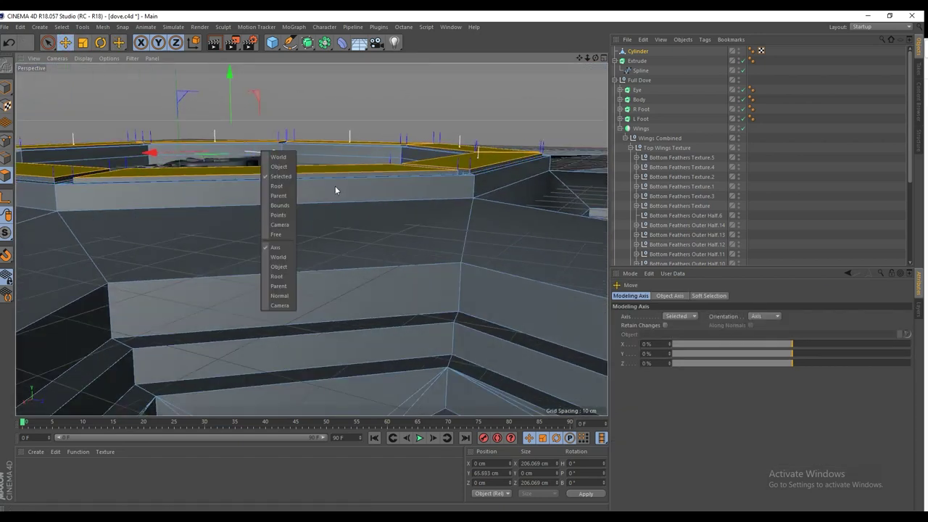
left_click(353, 162)
left_click_drag(353, 162, 367, 216, "alt")
Bevel the raised ring faces with an offset of about 1.263 cm, 2 subdivisions and an extrusion of about 0.789 cm.
right_click(440, 253)
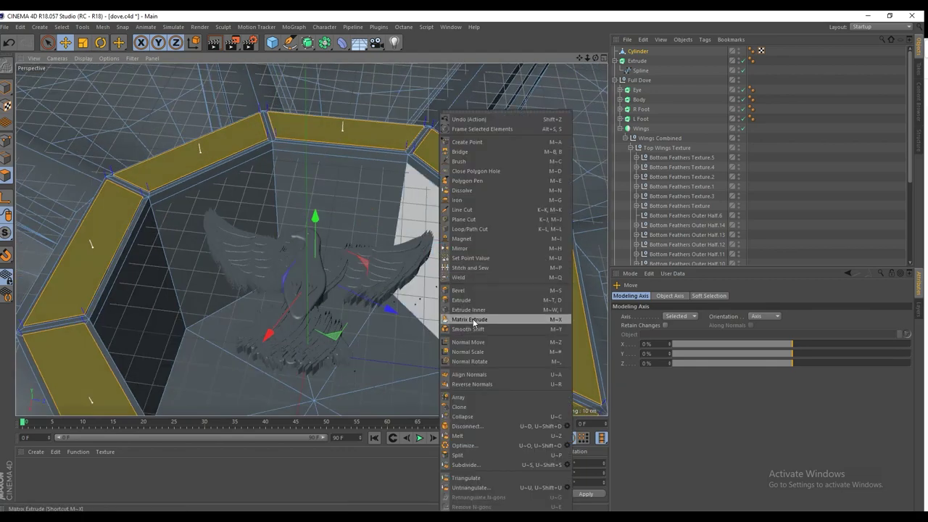
left_click(466, 291)
scroll(406, 259, "up", 6)
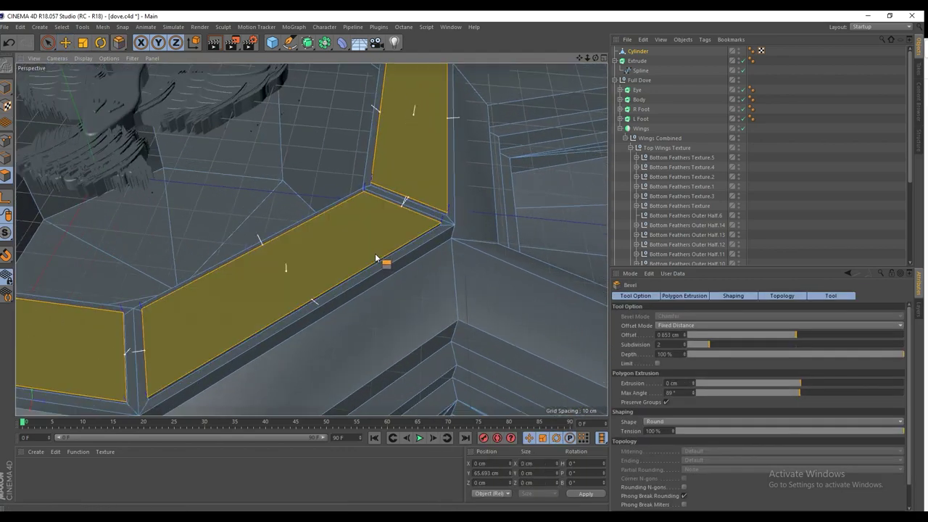
left_click_drag(376, 257, 364, 255)
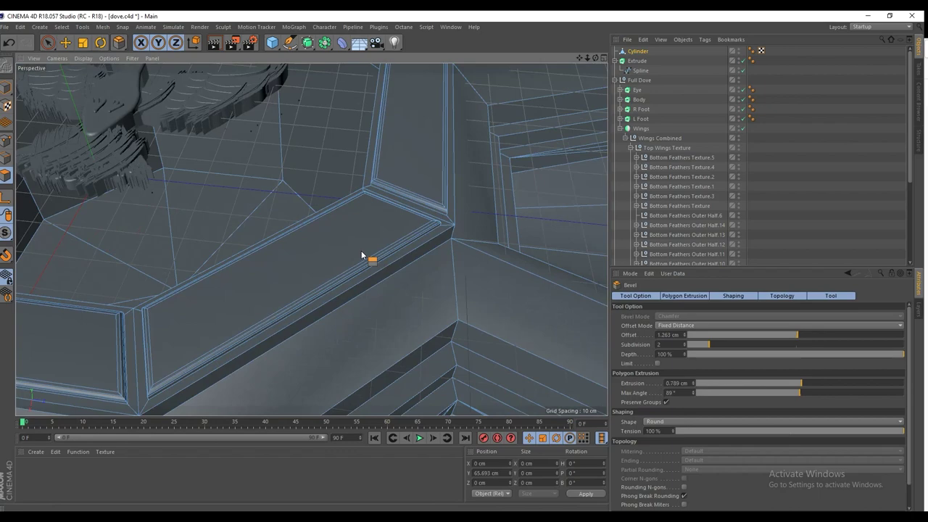
left_click_drag(440, 271, 393, 253, "alt")
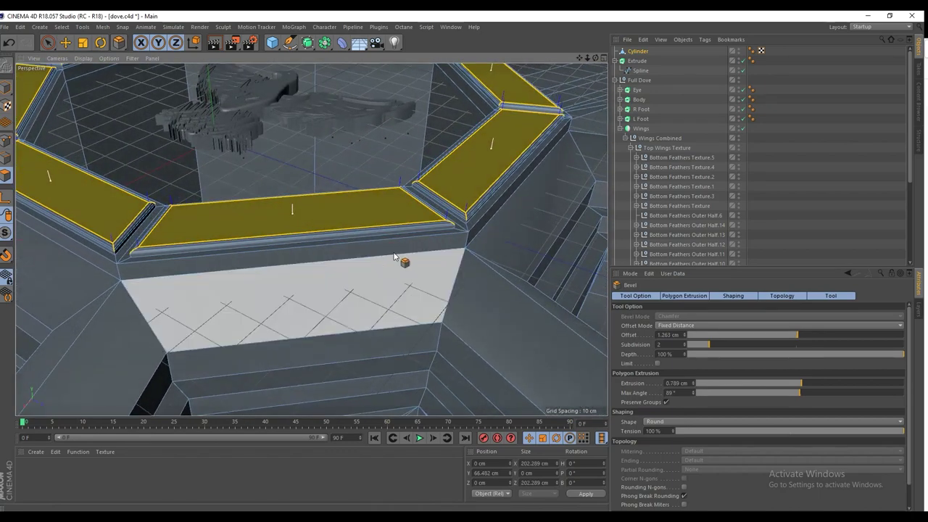
Loop-select the ring's outer top edge and bevel it with an offset of about 0.748 cm and 2 subdivisions.
key("u")
key("l")
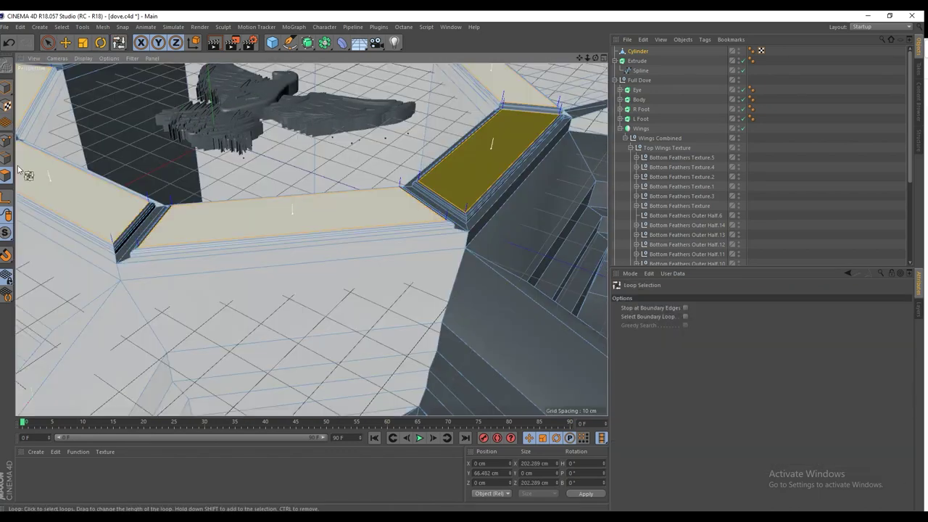
left_click(4, 161)
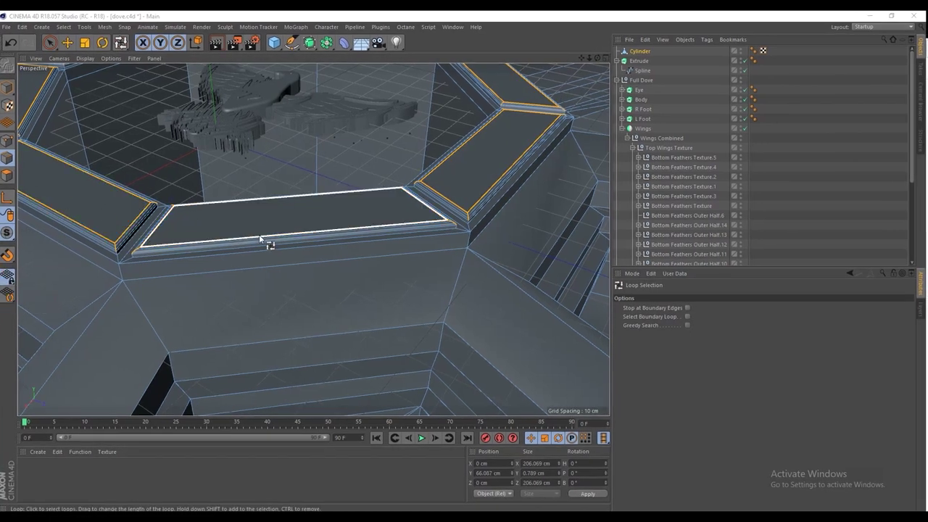
left_click(152, 260)
right_click(151, 262)
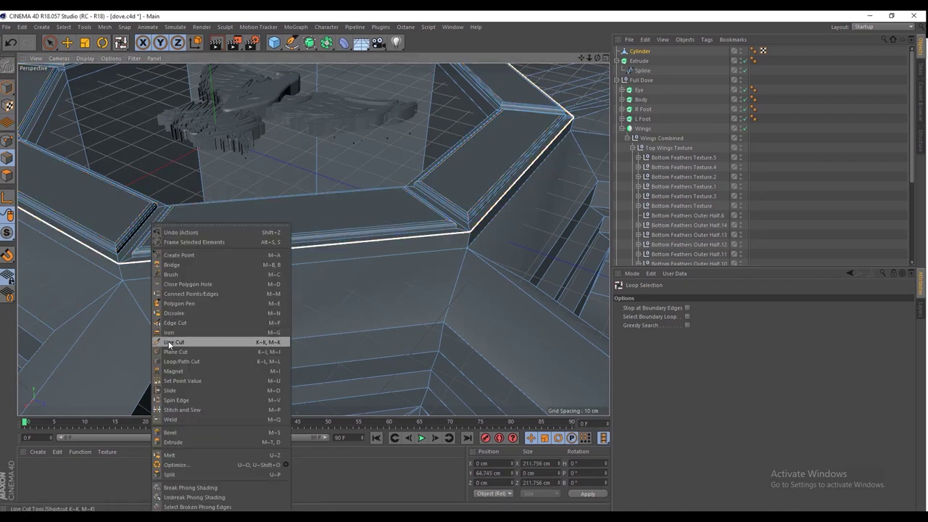
left_click(172, 432)
scroll(131, 276, "up", 5)
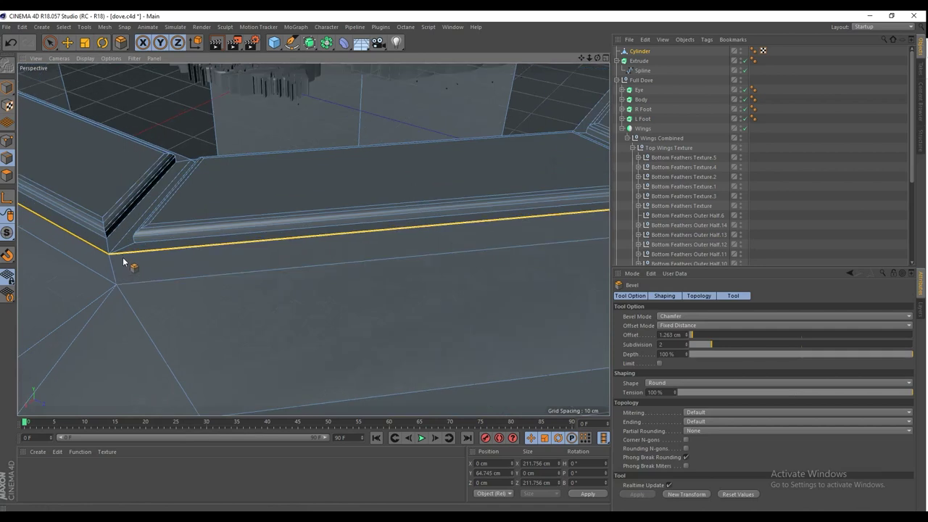
left_click_drag(123, 259, 137, 248)
right_click_drag(238, 251, 142, 253, "alt")
left_click_drag(290, 257, 425, 265, "alt")
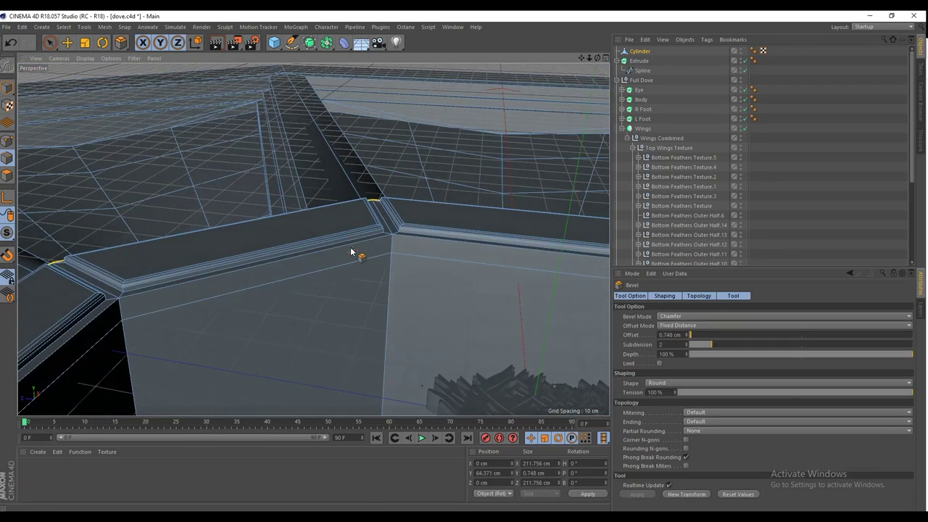
Loop-select the ring's inner top edge and bevel it with an offset of about 1.217 cm and 2 subdivisions.
middle_click(398, 269)
middle_click(227, 182)
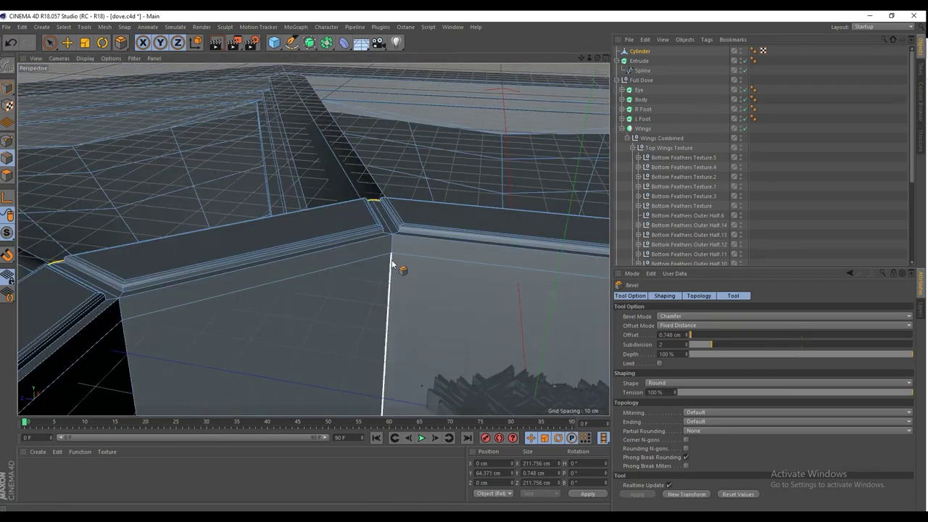
key("u")
key("l")
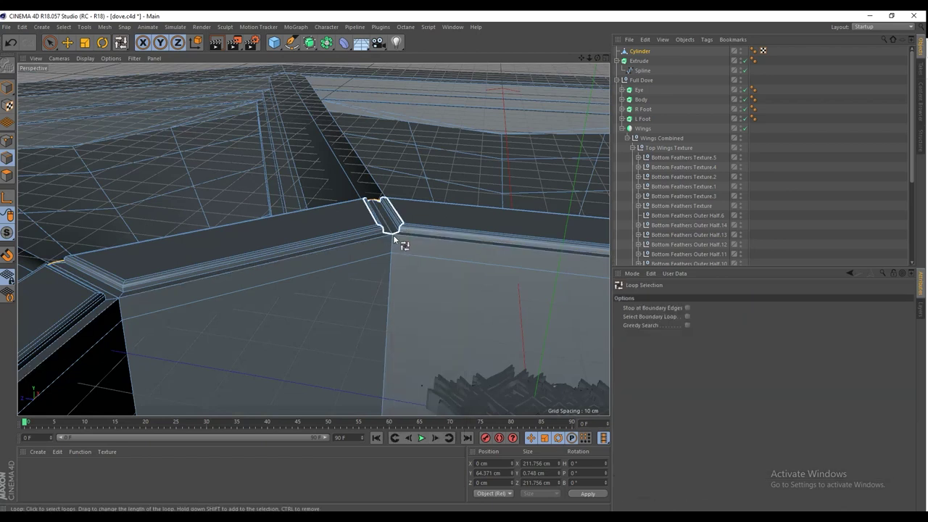
left_click(430, 237)
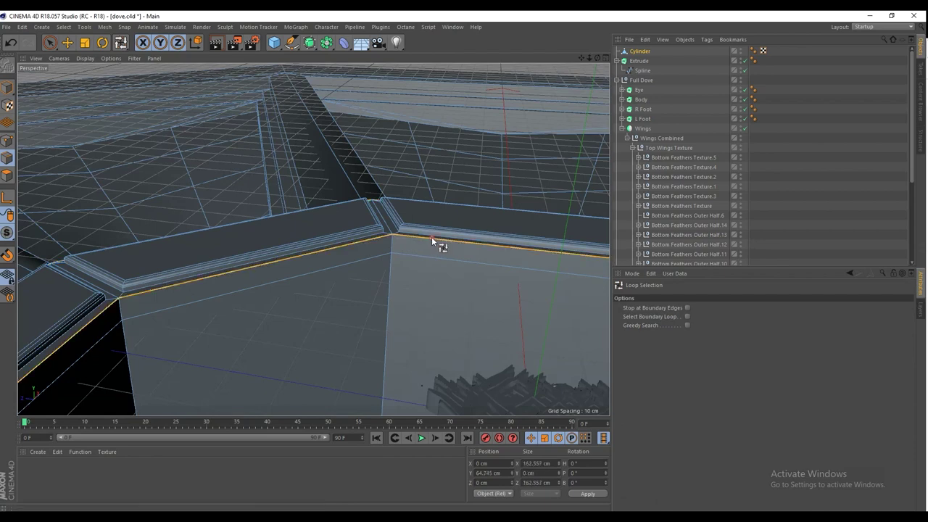
right_click(432, 236)
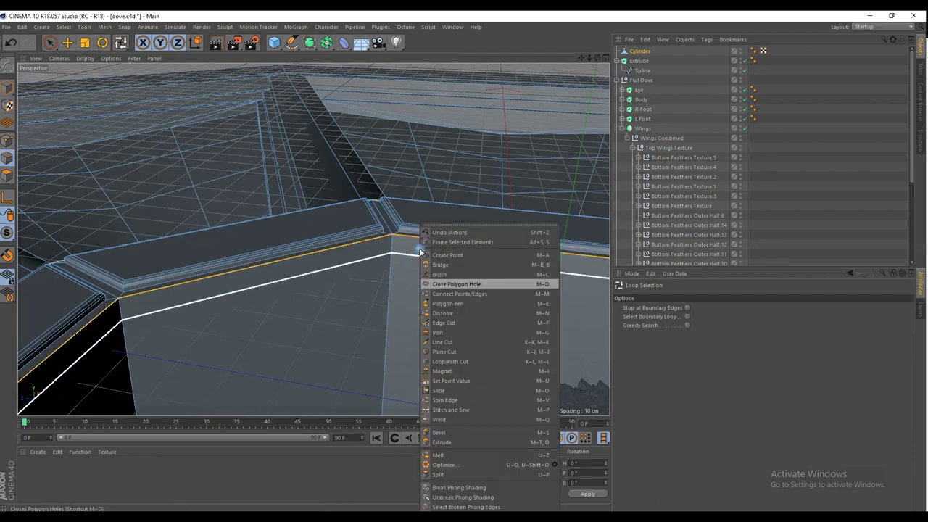
left_click(464, 433)
scroll(406, 244, "up", 5)
left_click_drag(383, 223, 306, 247, "alt")
Loop-select the stepped rim edges of one sunken panel, starting from the innermost loop.
scroll(338, 232, "down", 4)
left_click_drag(503, 234, 435, 164, "alt")
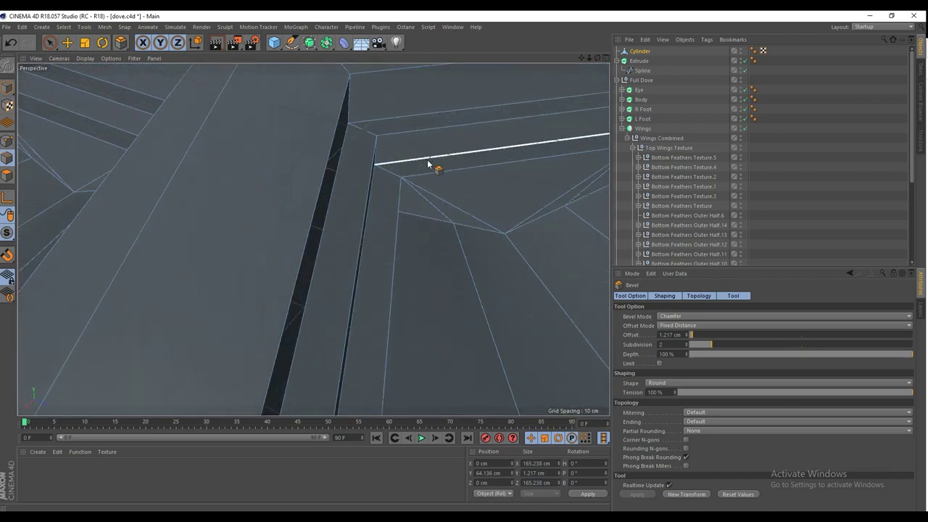
key("u")
key("l")
left_click(418, 180)
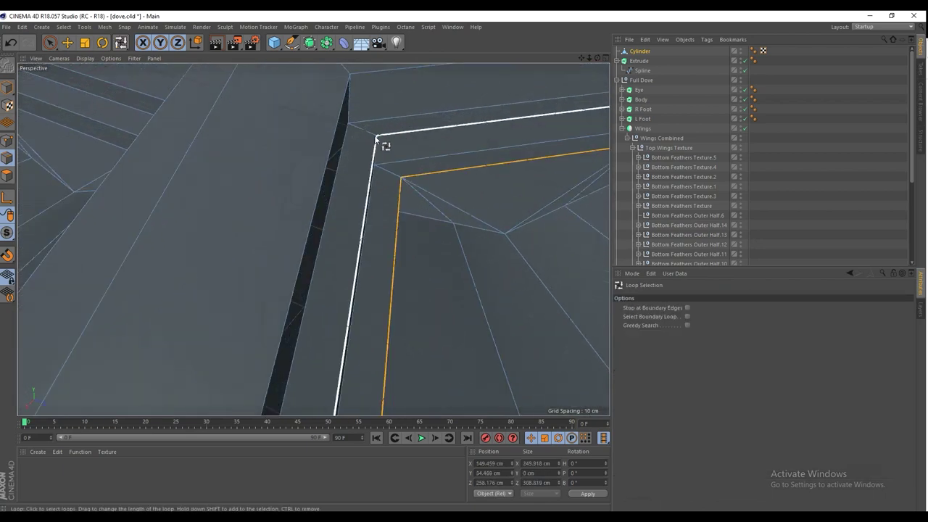
left_click(388, 138, "shift")
middle_click_drag(364, 115, 376, 184, "alt")
left_click_drag(363, 189, 340, 161, "alt")
left_click_drag(380, 185, 374, 206, "alt")
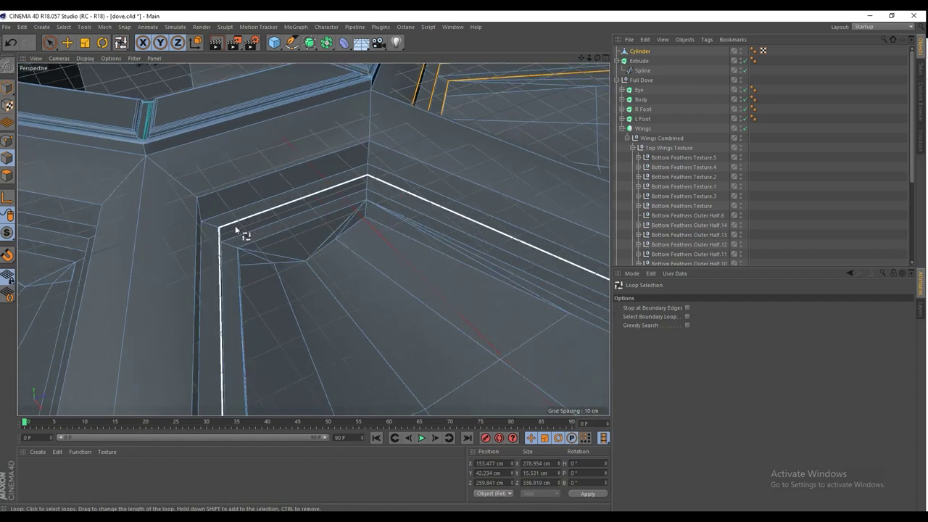
Add the three stepped rim edge loops of the next two sunken panels to the selection.
left_click_drag(273, 227, 244, 235, "alt")
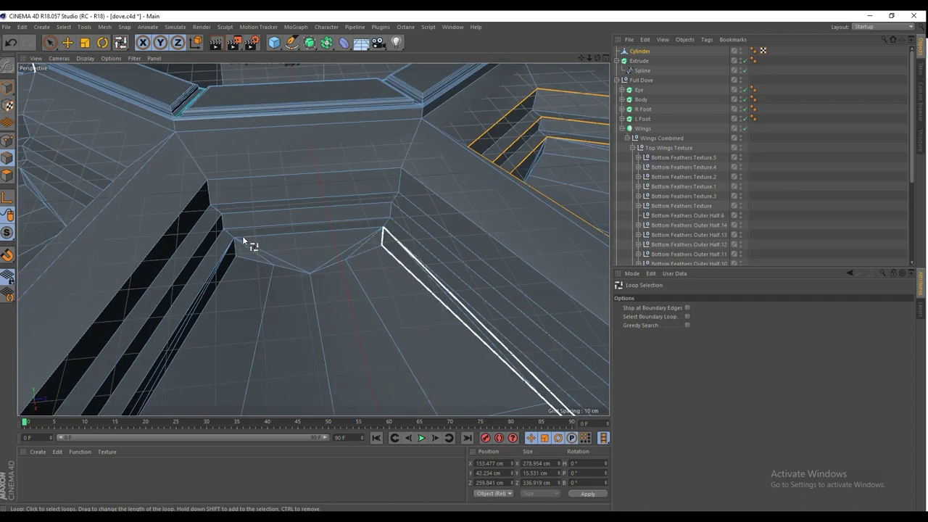
left_click(242, 238, "shift")
left_click(245, 217, "shift")
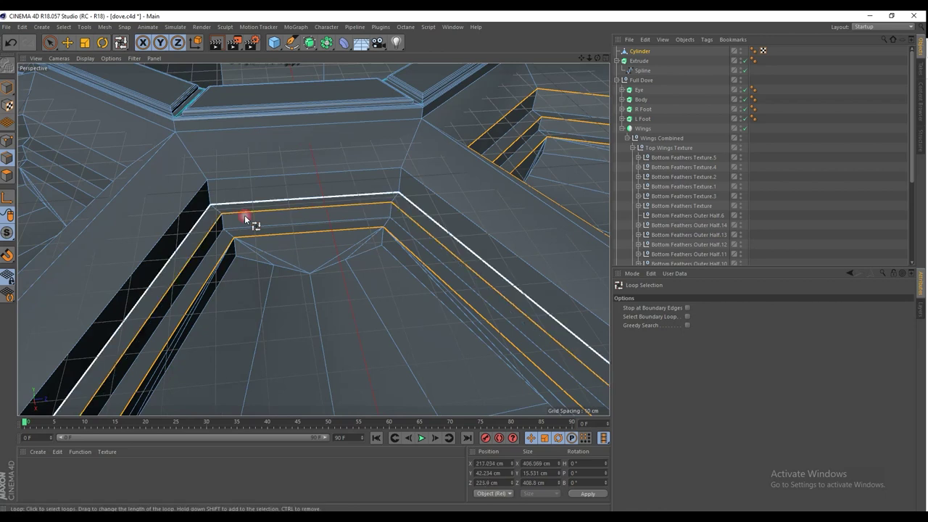
left_click_drag(234, 181, 282, 194, "alt")
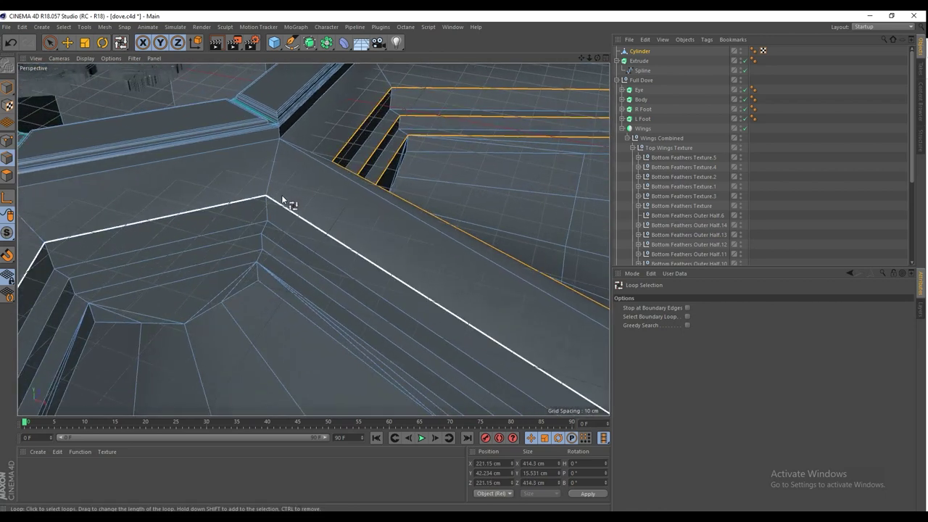
left_click(281, 194, "shift")
left_click(279, 237, "shift")
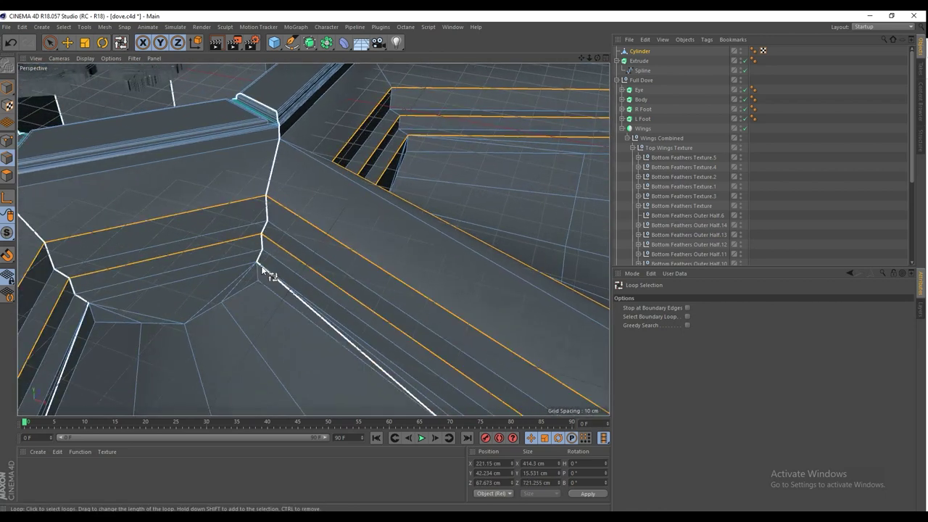
left_click(254, 266, "shift")
left_click_drag(254, 265, 219, 125, "alt")
scroll(247, 229, "down", 3)
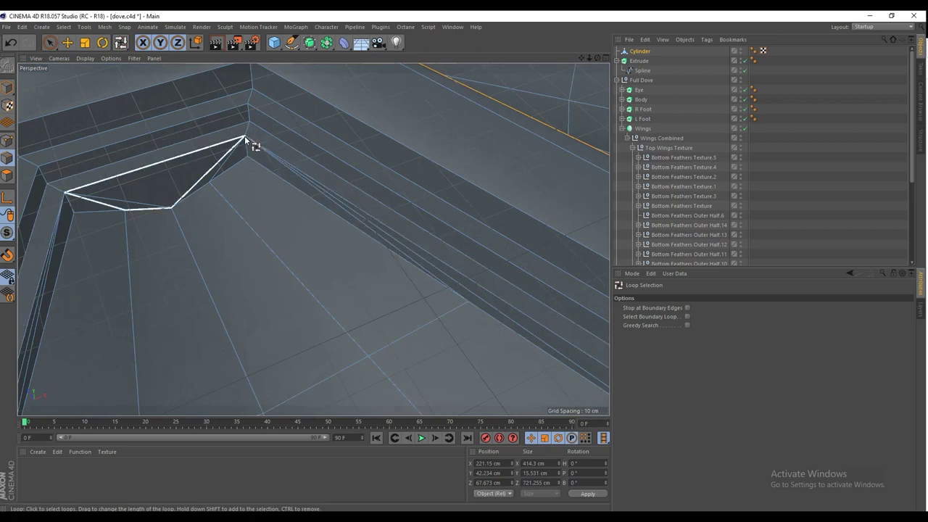
left_click(244, 134)
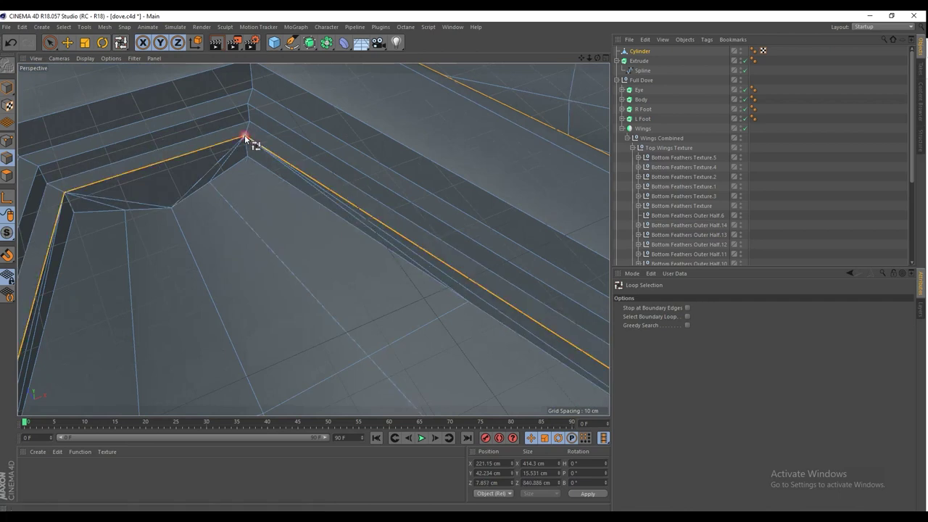
Continue around the frame, adding the stepped rim edge loops of two more sunken panels to the selection.
left_click_drag(245, 135, 363, 161, "alt")
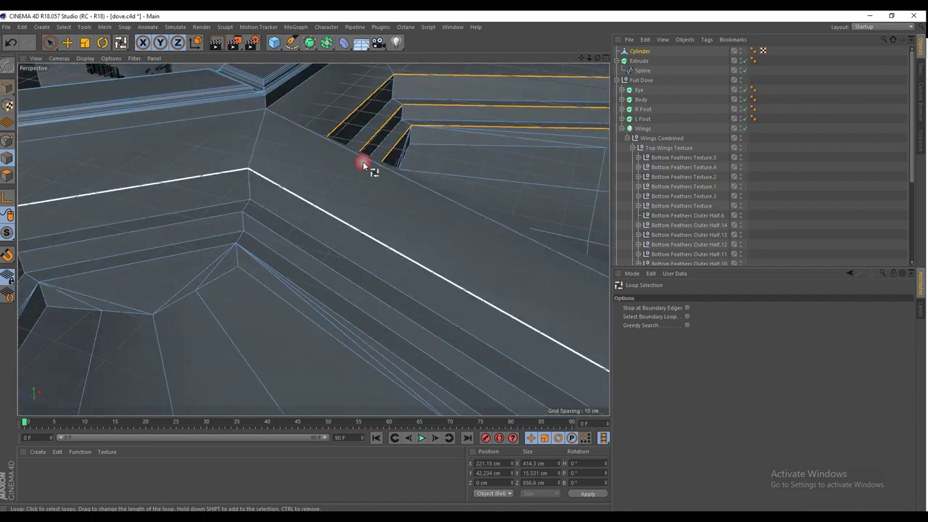
left_click(253, 171, "shift")
left_click(245, 210, "shift")
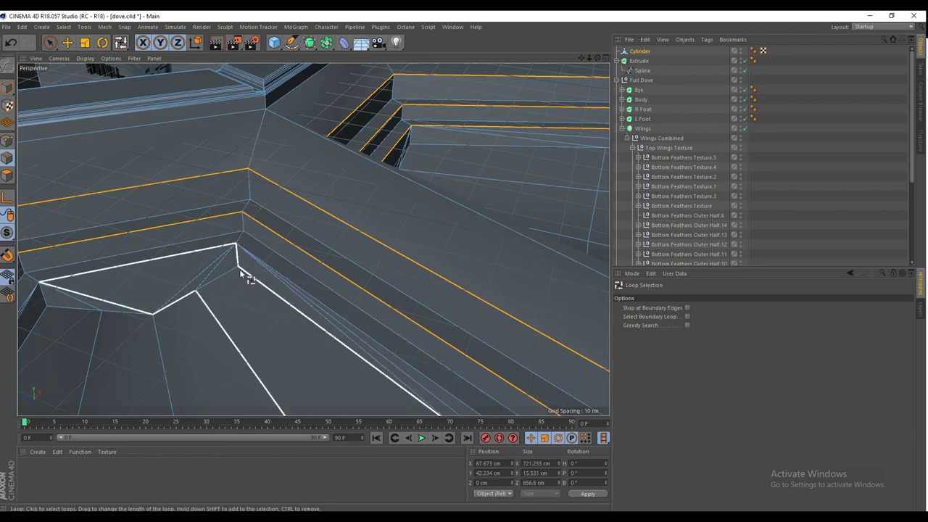
left_click_drag(227, 268, 272, 295, "alt")
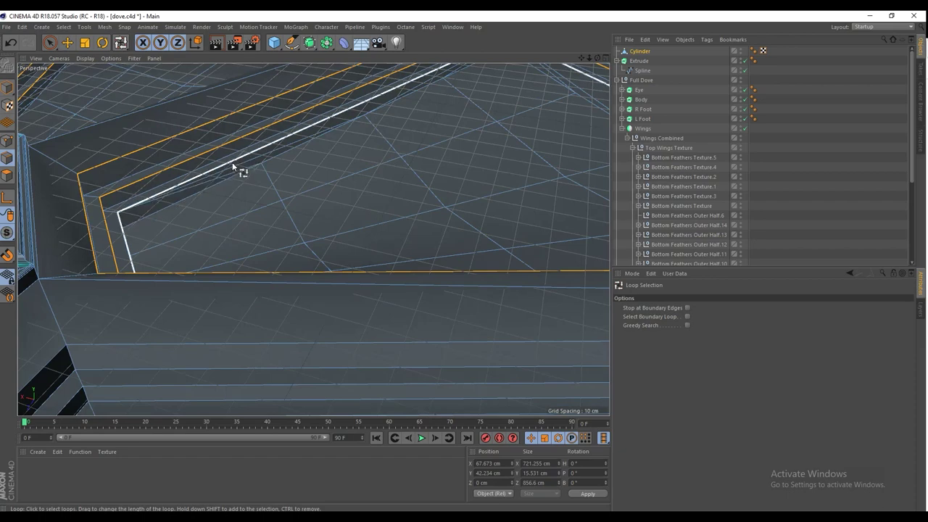
left_click_drag(234, 168, 358, 225, "alt")
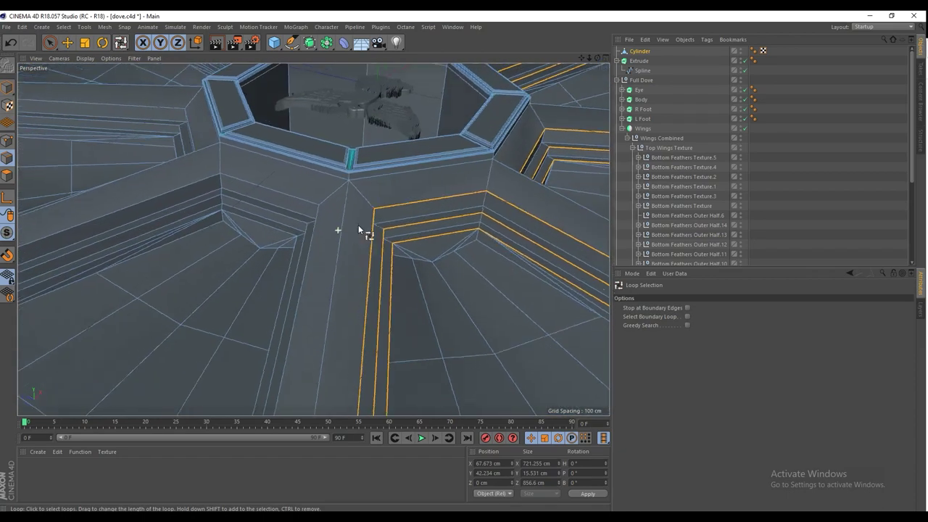
left_click_drag(249, 247, 389, 216, "alt")
right_click_drag(389, 215, 288, 248, "alt")
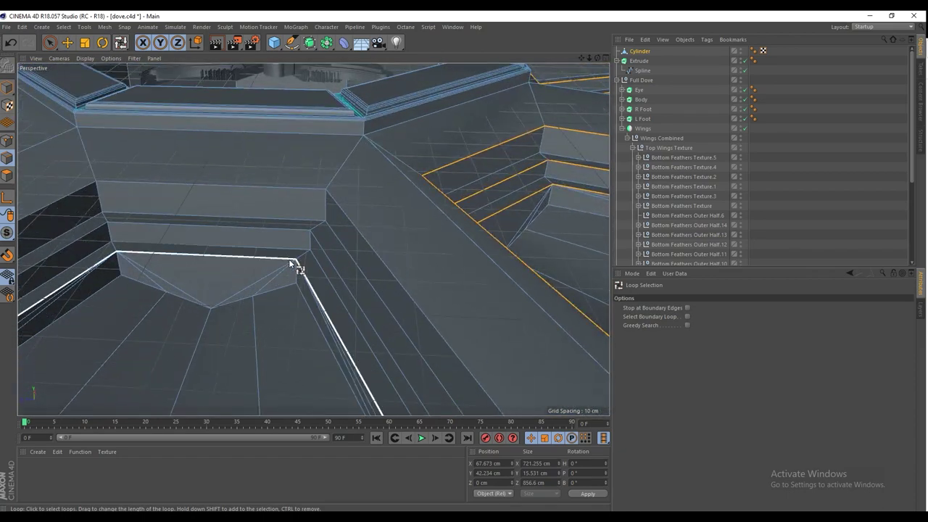
left_click(288, 258, "shift")
left_click(304, 233, "shift")
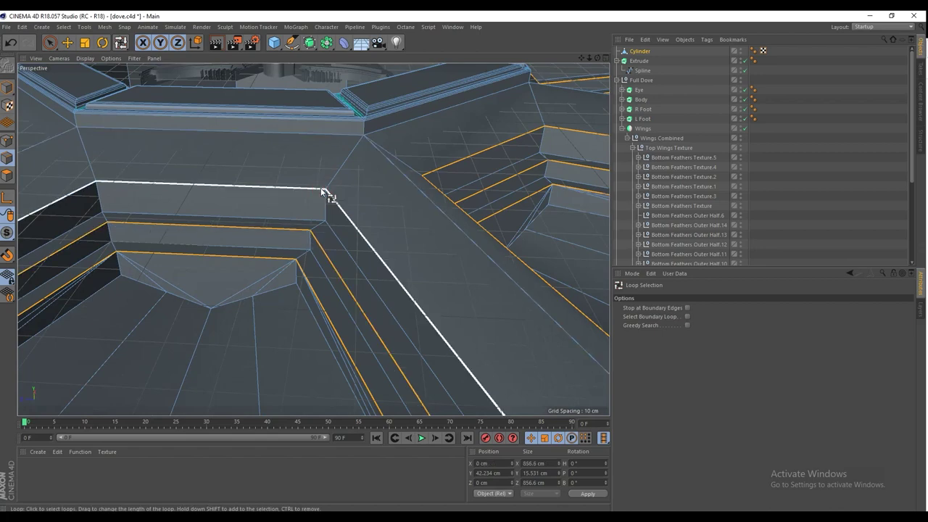
Add the rim edge loops of the remaining sunken panels so all panels' stepped edges are selected.
left_click_drag(324, 192, 371, 213, "alt")
left_click(374, 214)
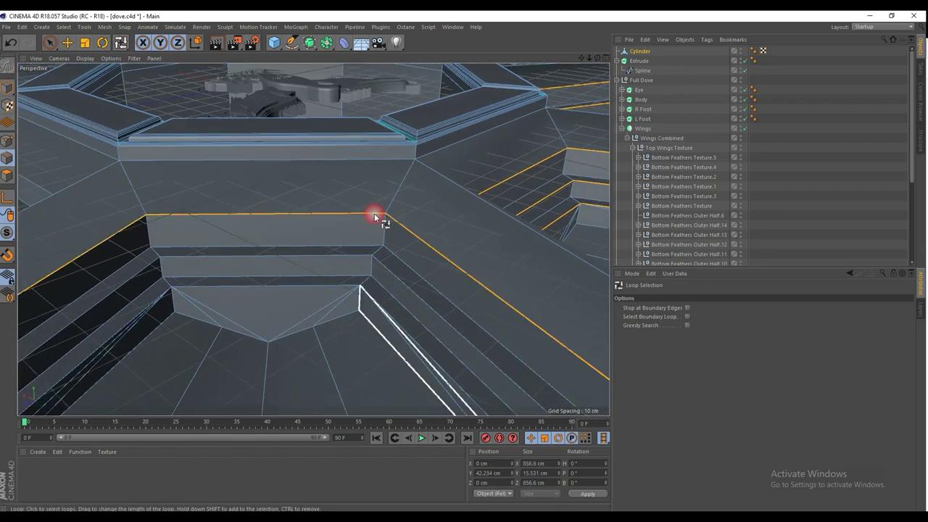
left_click(370, 259, "shift")
left_click(364, 289, "shift")
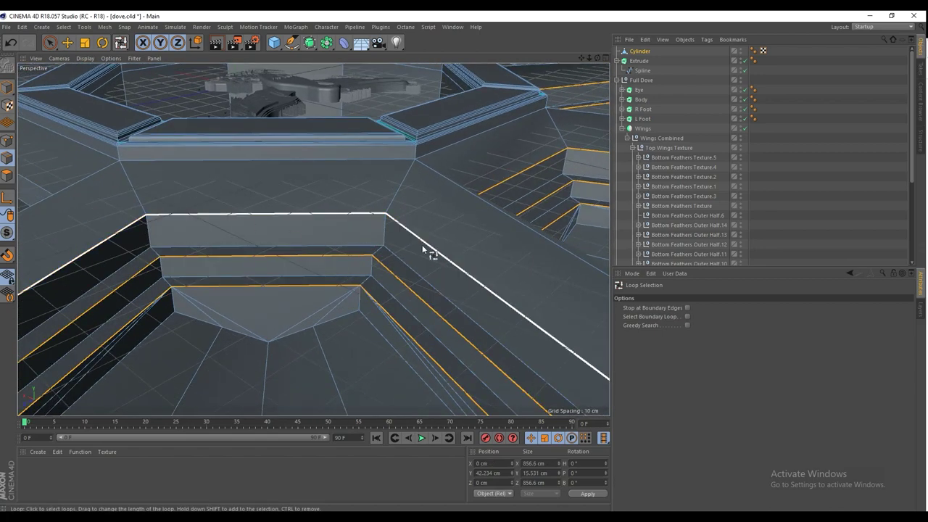
left_click_drag(422, 245, 479, 224, "alt")
left_click_drag(82, 190, 424, 180, "alt")
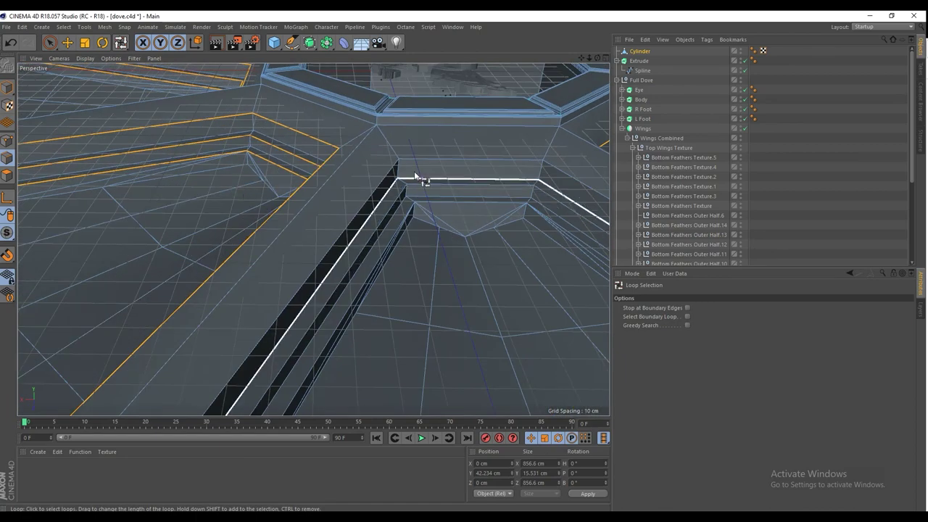
left_click(409, 184, "shift")
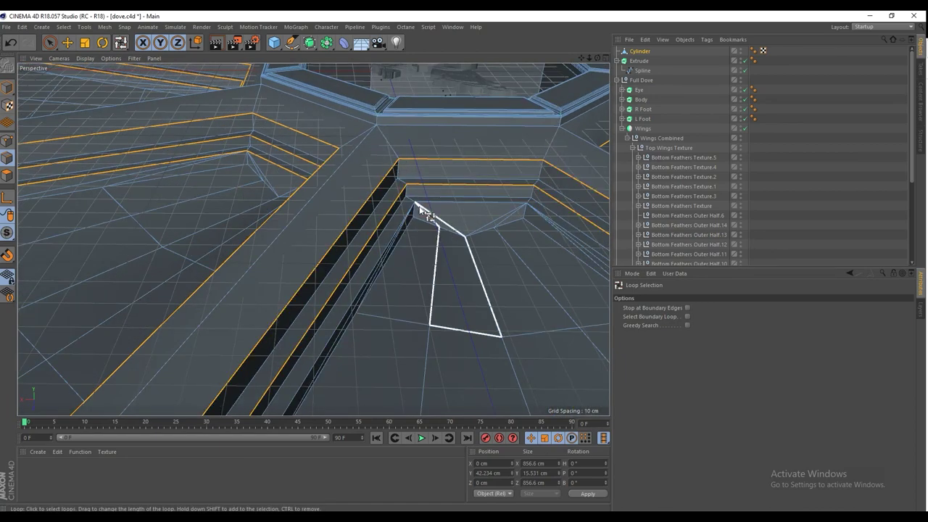
left_click(422, 202, "shift")
Try bevelling all the selected stepped rim edges of the panels with an offset of about 0.445 cm and subdivision 2.
left_click_drag(421, 202, 393, 340, "alt")
scroll(384, 304, "down", 5)
left_click_drag(358, 185, 421, 286, "alt")
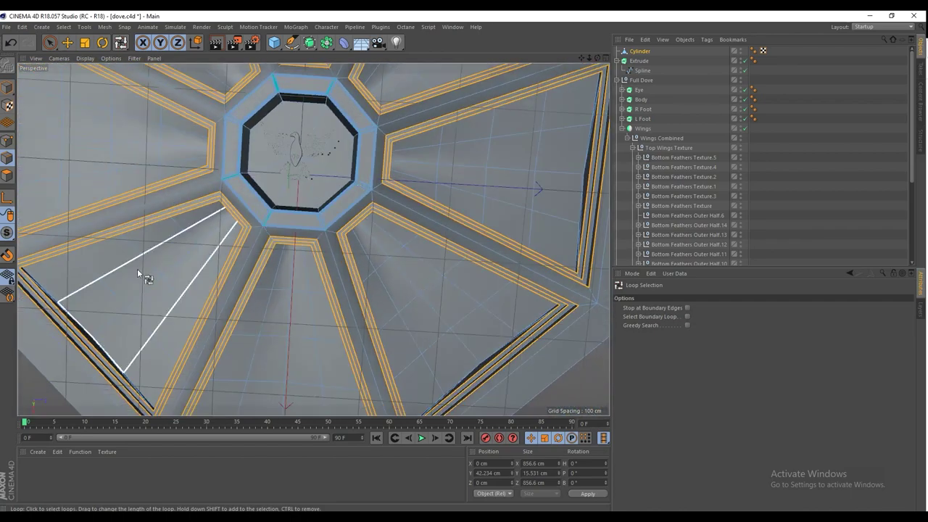
right_click(328, 239)
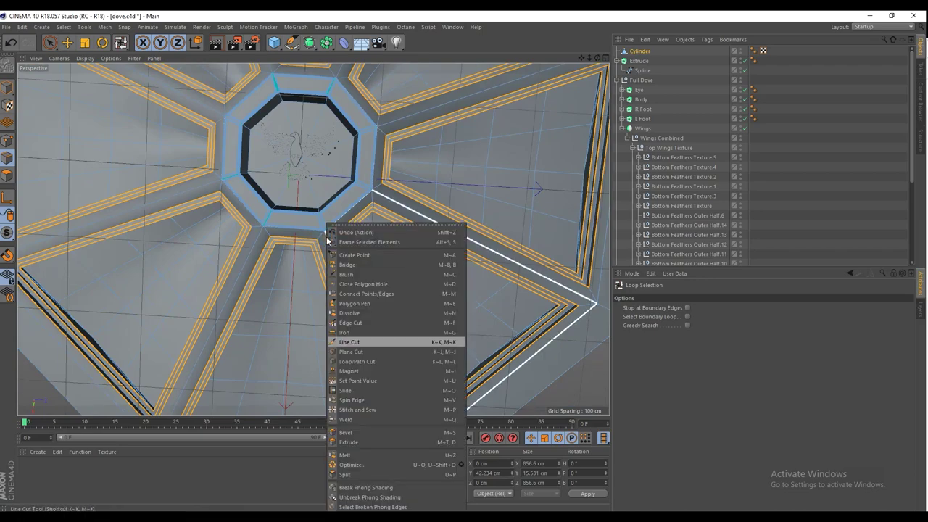
left_click(356, 434)
scroll(394, 225, "up", 6)
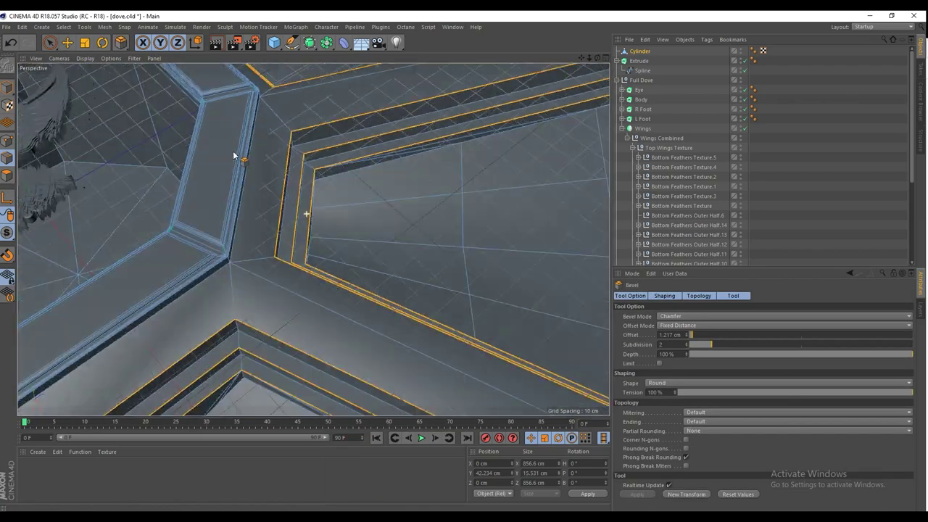
left_click_drag(234, 152, 327, 115, "alt")
scroll(238, 163, "up", 5)
left_click_drag(246, 192, 309, 185)
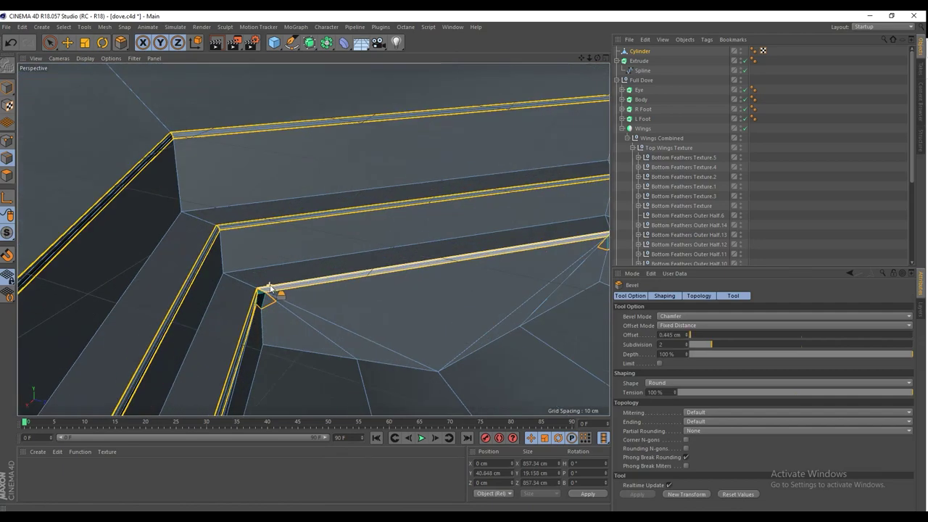
Examine the bevelled inner corners of the sunken panels and render a preview of the whole frame.
scroll(270, 288, "up", 5)
left_click_drag(261, 308, 236, 326, "alt")
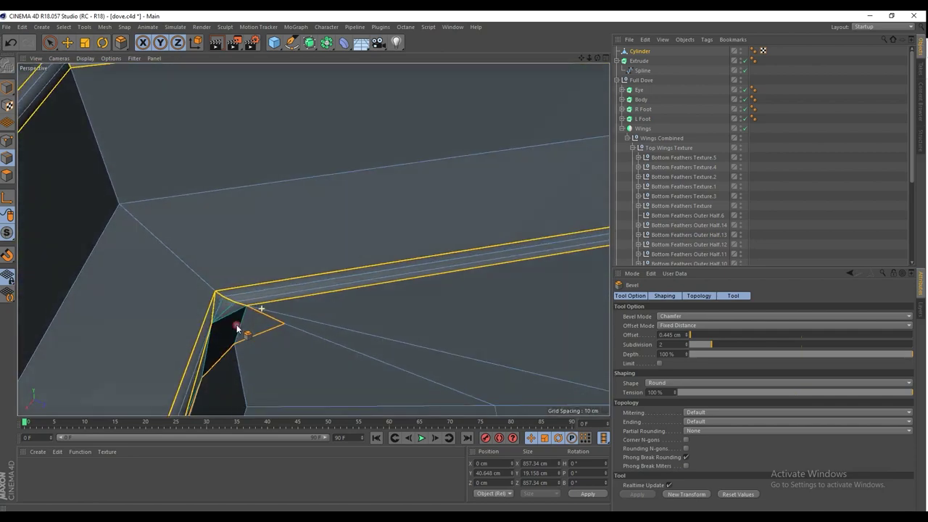
scroll(236, 326, "down", 10)
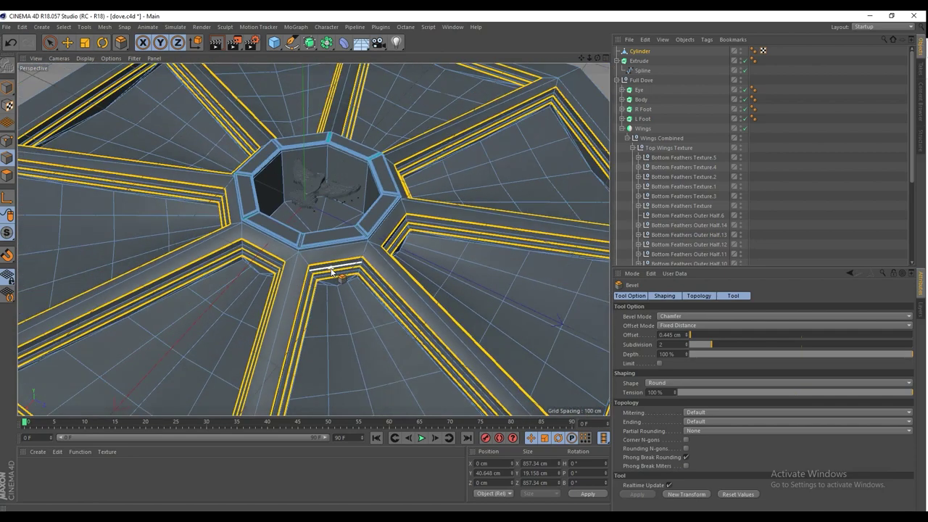
scroll(312, 248, "down", 3)
left_click_drag(312, 248, 354, 175, "alt")
left_click(222, 40)
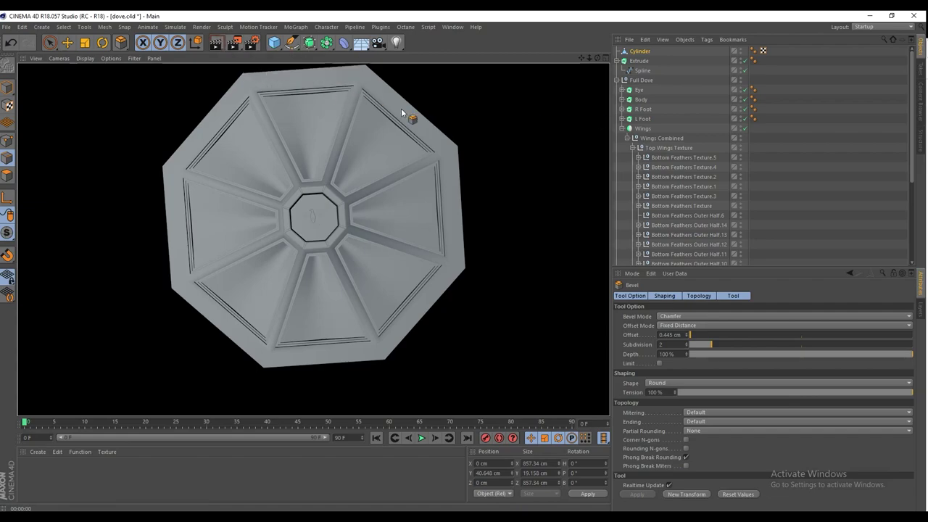
Undo the bevel on the panels' stepped rim edges.
scroll(372, 252, "up", 3)
left_click_drag(372, 252, 434, 148, "alt")
scroll(369, 215, "up", 10)
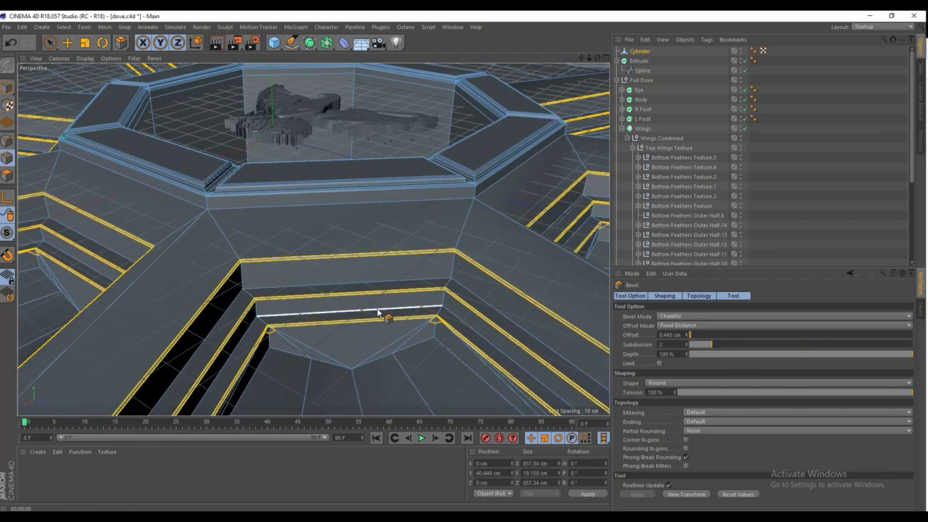
key("ctrl+z")
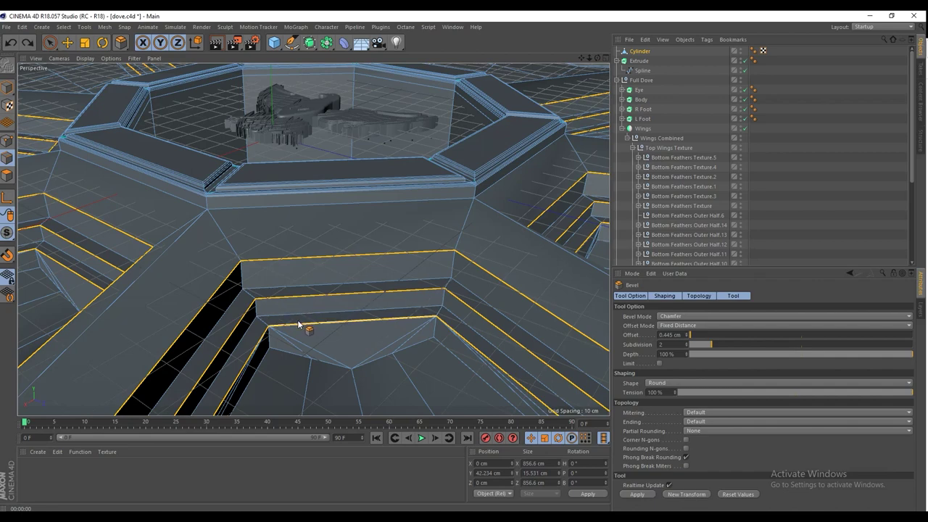
Use Loop Selection to start removing the innermost rim edge loops of the sunken panels from the selection.
key("u")
key("l")
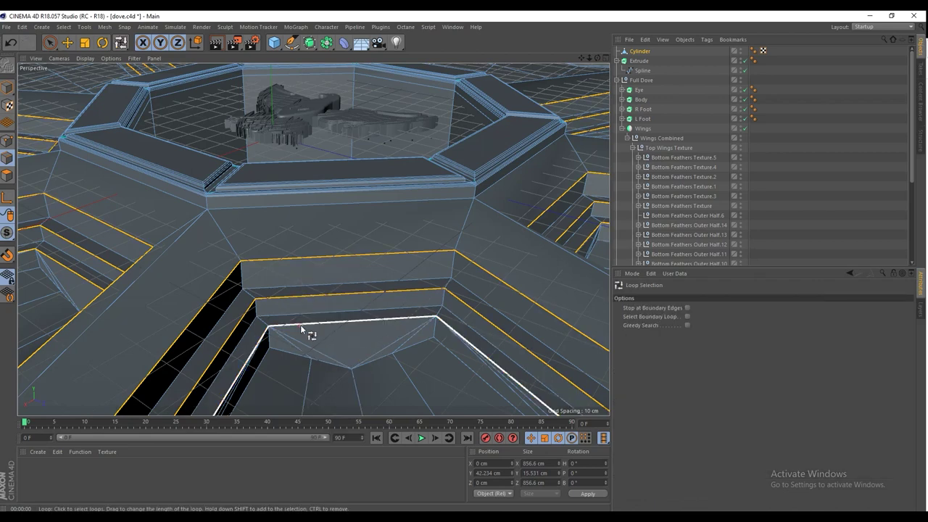
left_click_drag(235, 261, 116, 330, "alt")
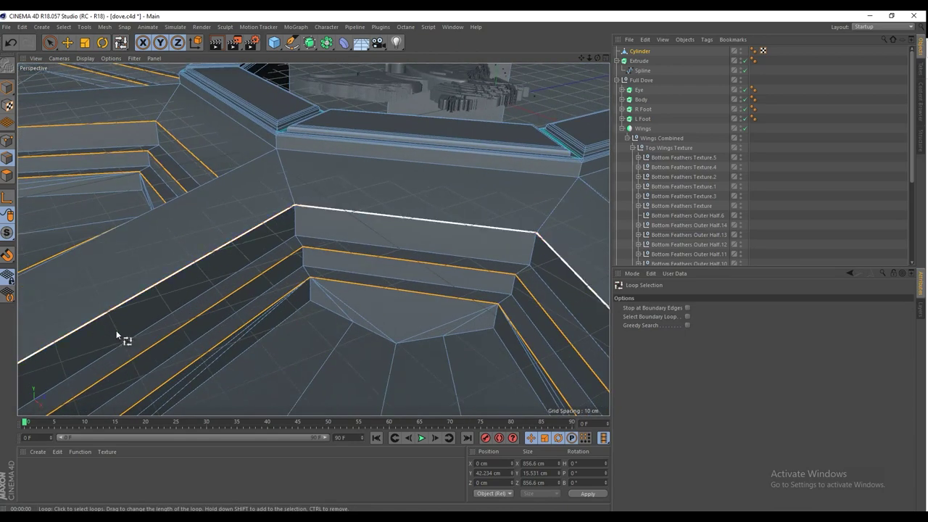
left_click_drag(339, 283, 368, 223, "alt")
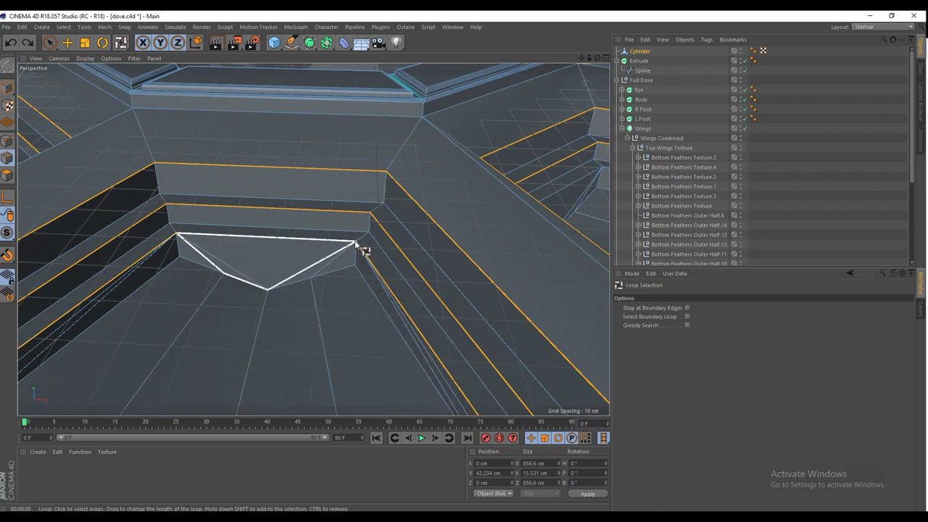
left_click(202, 234, "shift")
left_click_drag(203, 238, 501, 221, "alt")
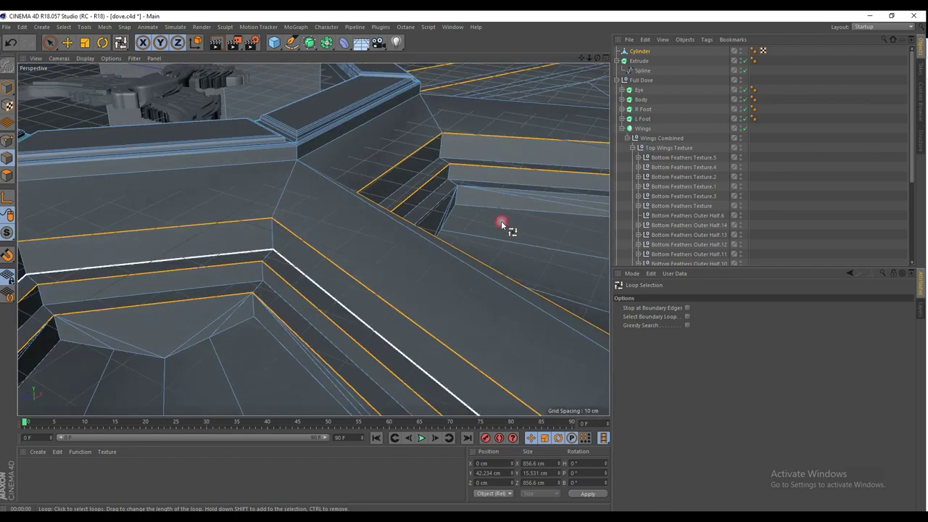
left_click(228, 297, "shift")
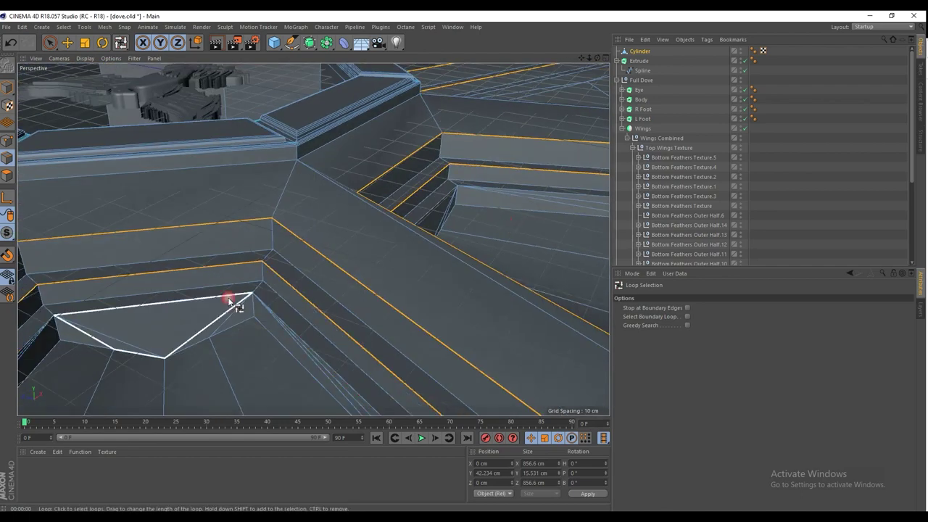
Deselect the innermost rim edge loops of the remaining panels, keeping each panel's two outer rim loops selected.
left_click_drag(240, 259, 717, 242, "alt")
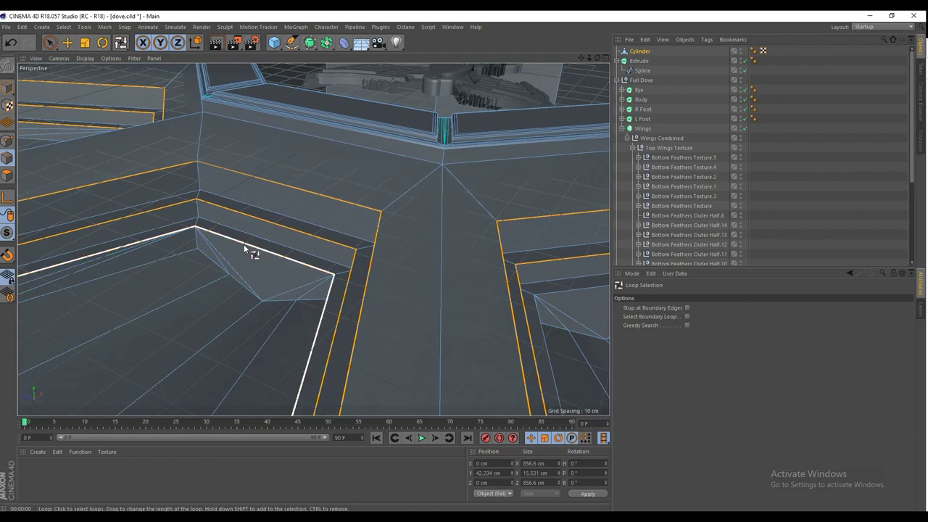
left_click_drag(243, 246, 550, 196, "alt")
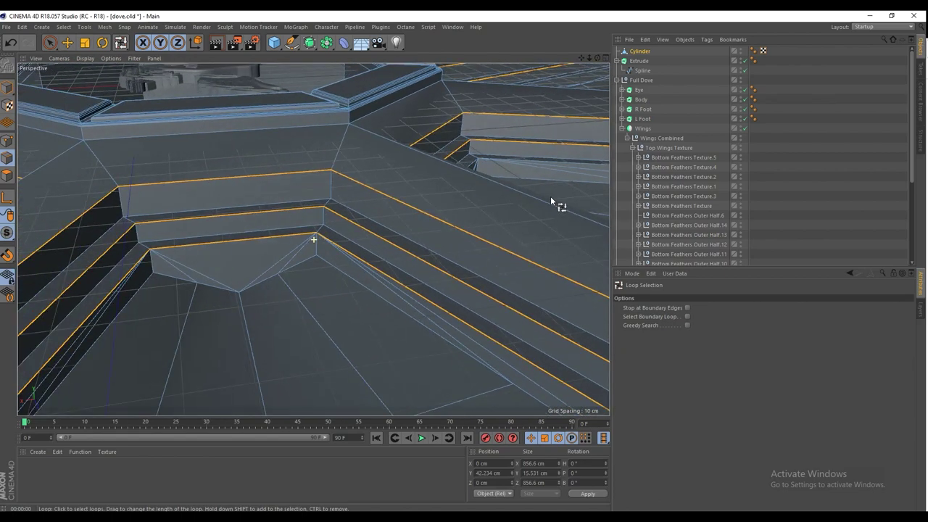
left_click(261, 241, "ctrl")
left_click_drag(295, 183, 104, 210, "alt")
right_click_drag(346, 191, 242, 215, "alt")
scroll(204, 187, "down", 3)
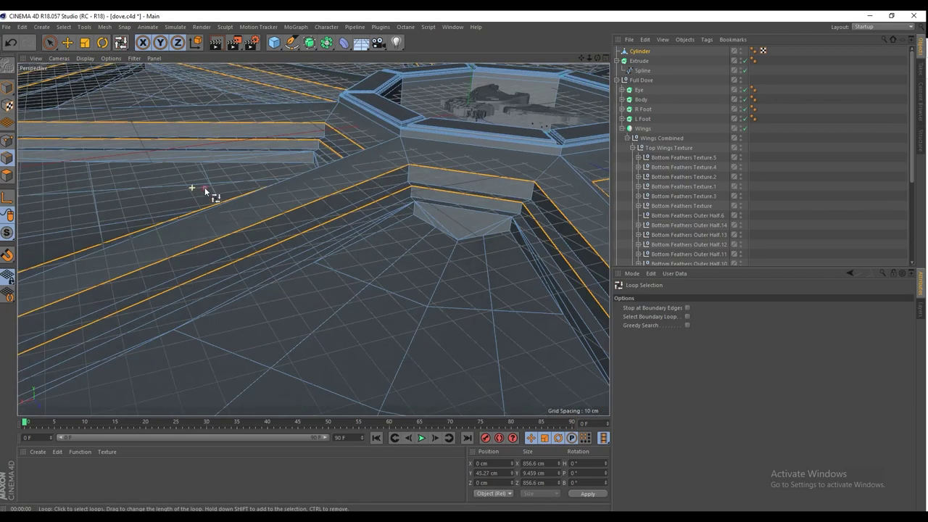
Bevel the two outer rim edge loops of every sunken panel with an offset of about 4.73 cm and subdivision 2.
middle_click_drag(462, 219, 403, 249, "alt")
right_click(383, 249)
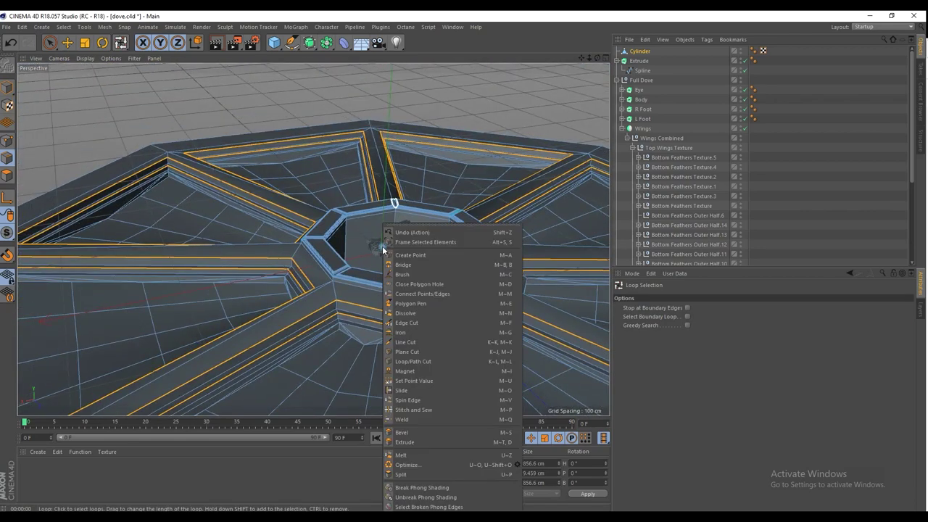
left_click(417, 432)
scroll(399, 342, "up", 6)
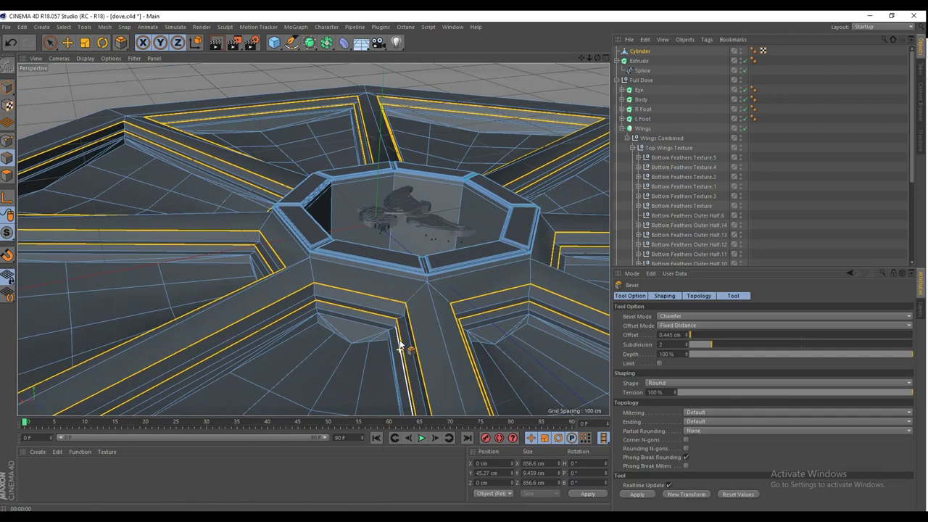
scroll(393, 319, "up", 4)
left_click_drag(412, 312, 491, 312)
scroll(346, 268, "down", 4)
scroll(448, 226, "down", 1)
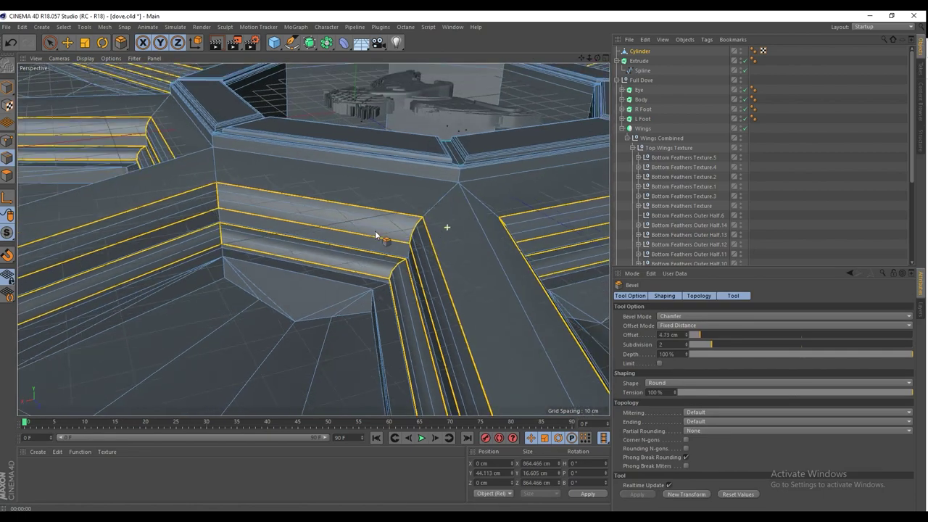
Render a preview of the octagonal frame and examine the rounded panel rims from several angles.
left_click_drag(358, 231, 296, 283, "alt")
scroll(297, 284, "down", 5)
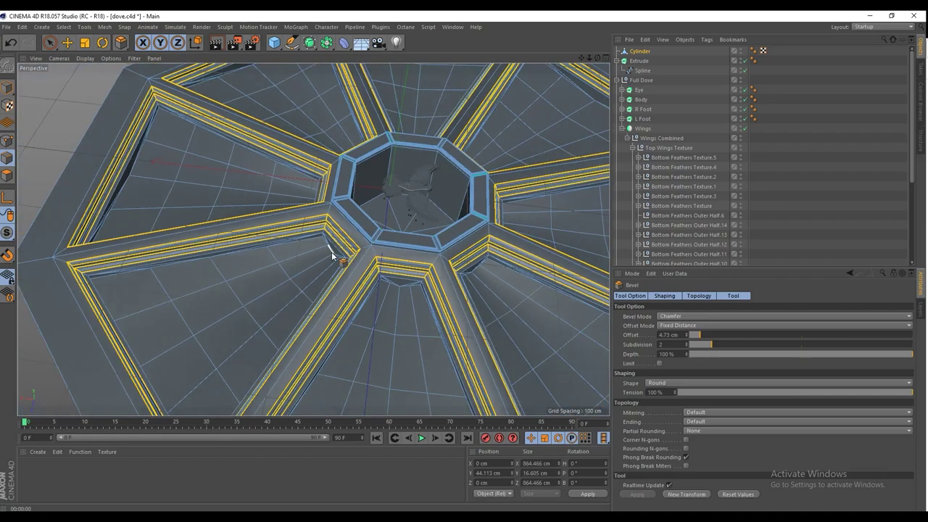
left_click_drag(332, 255, 498, 217, "alt")
scroll(288, 154, "down", 3)
left_click_drag(278, 153, 270, 188, "alt")
left_click(216, 45)
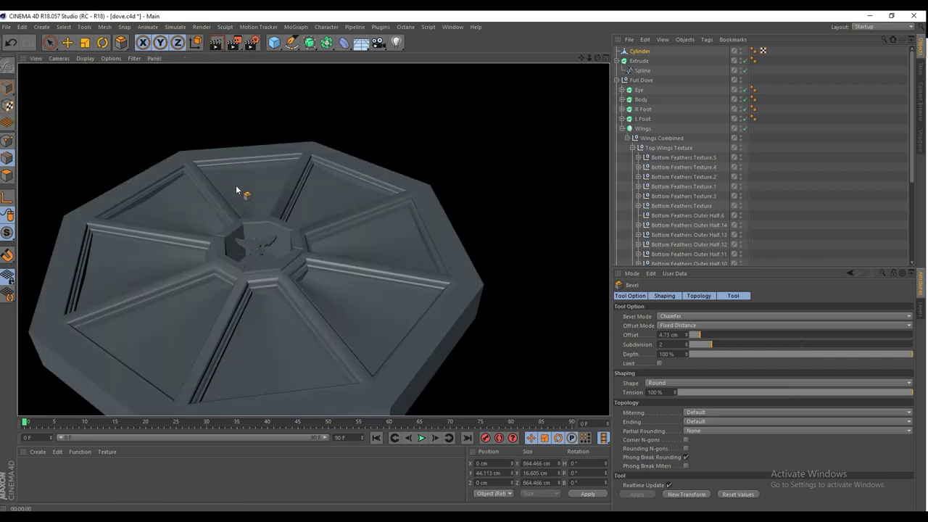
left_click_drag(311, 212, 325, 277, "alt")
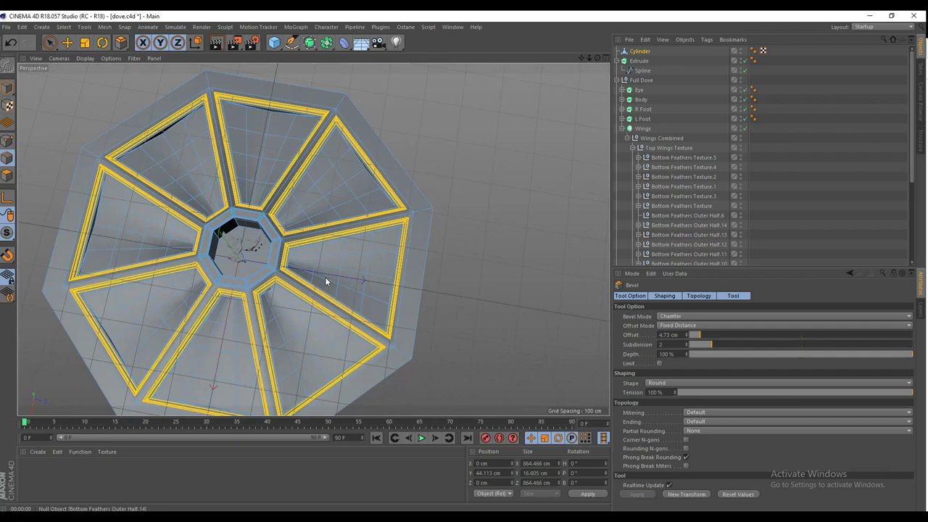
Deselect the frame and add an Array object to the scene.
left_click(875, 118)
left_click(309, 45)
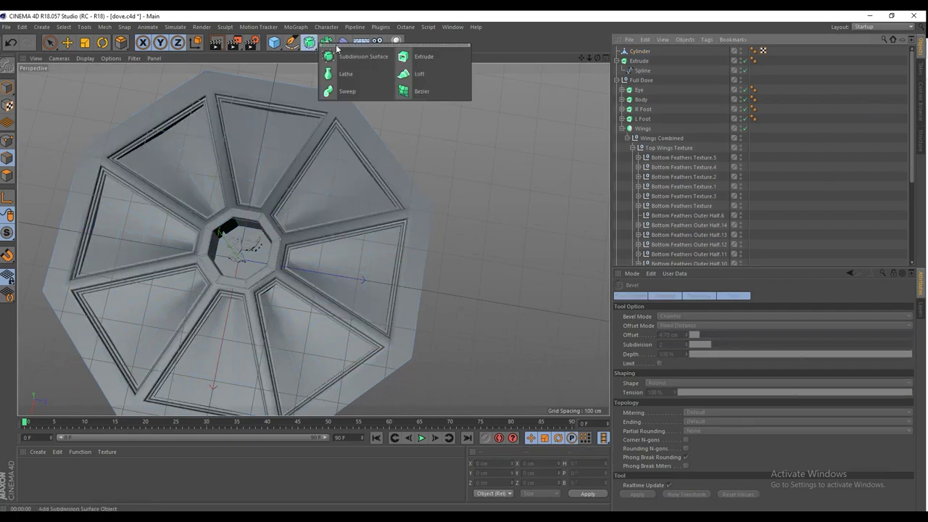
left_click(327, 42)
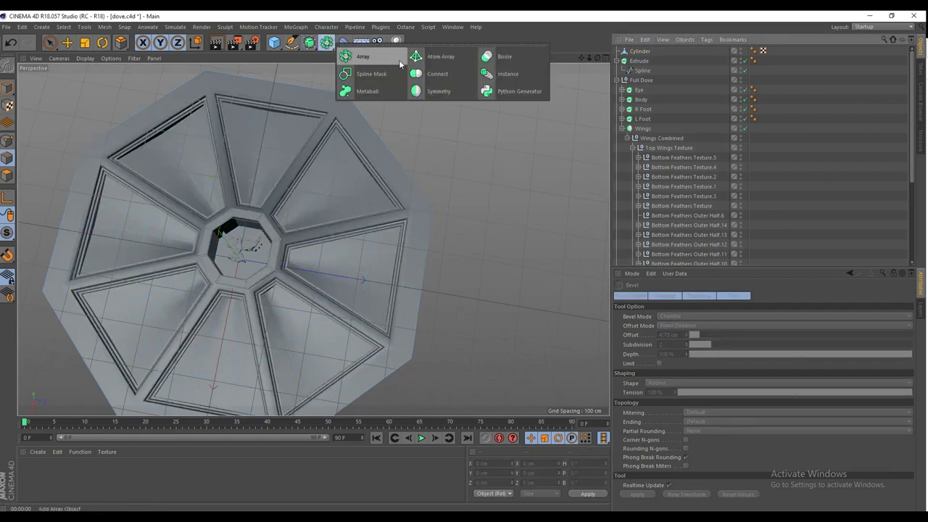
left_click(399, 61)
scroll(681, 184, "down", 5)
scroll(501, 185, "down", 5)
left_click_drag(402, 228, 579, 157, "alt")
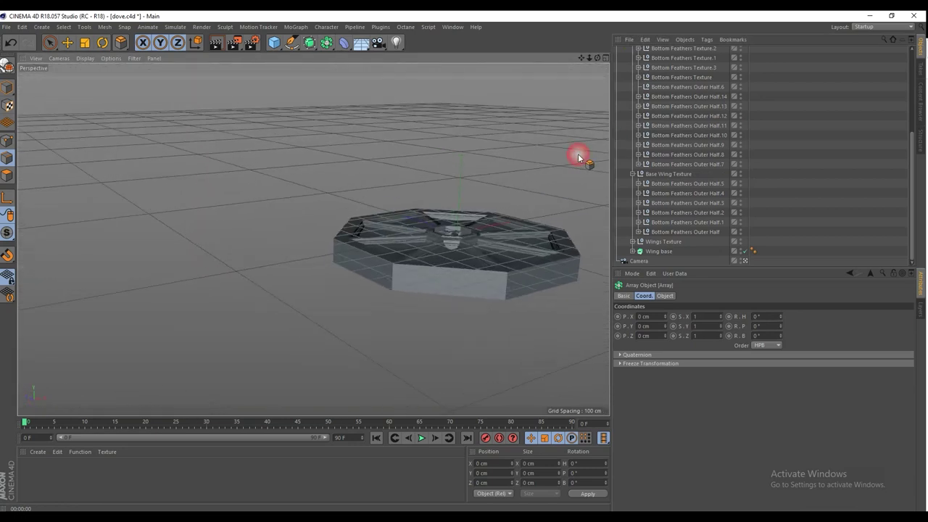
scroll(701, 108, "up", 5)
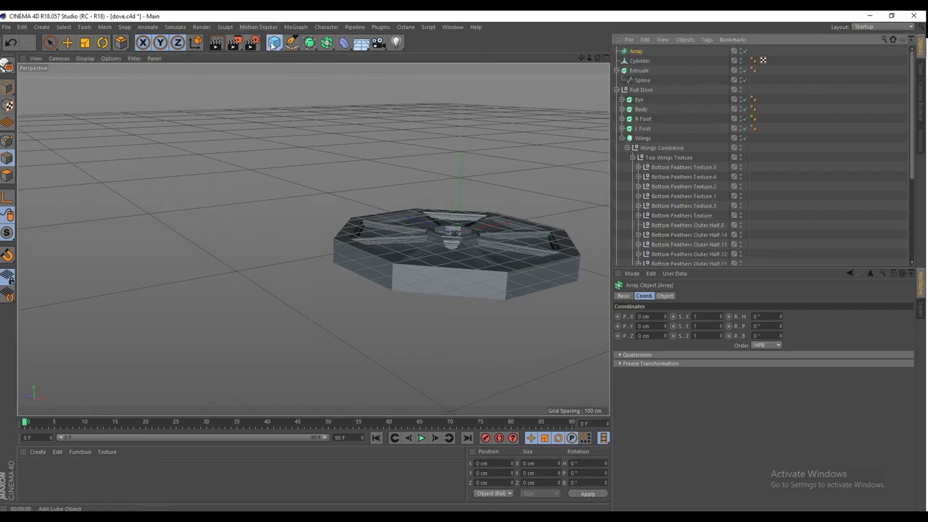
Add a sphere and make it a child of the Array.
left_click_drag(272, 45, 371, 65)
left_click_drag(449, 80, 451, 77)
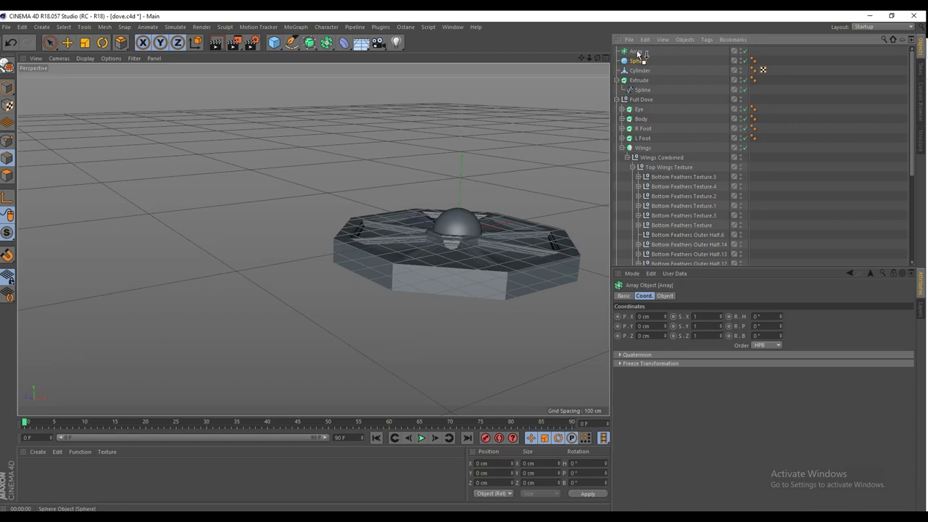
left_click_drag(637, 54, 637, 51)
left_click_drag(512, 151, 216, 300, "alt")
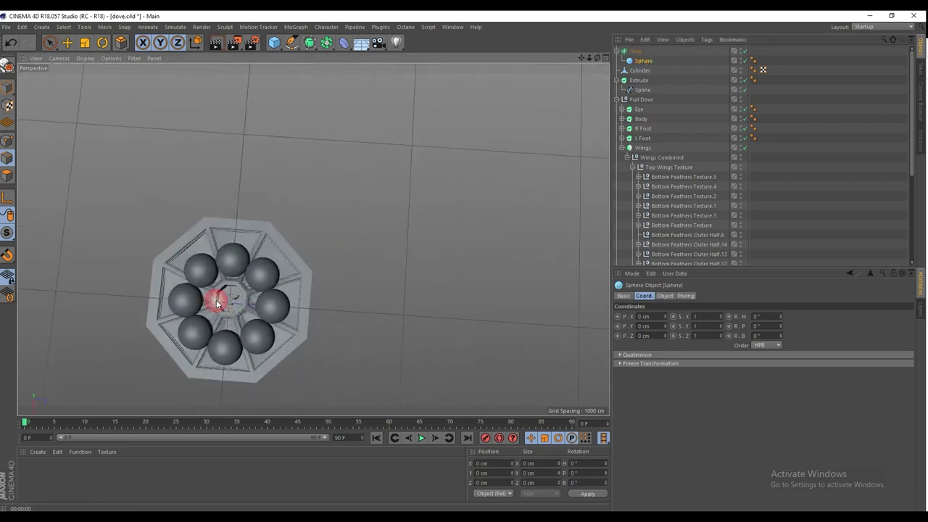
Create a material with only Luminance enabled, with Color and Reflectance off, and apply it to the sphere.
double_click(70, 469)
double_click(28, 468)
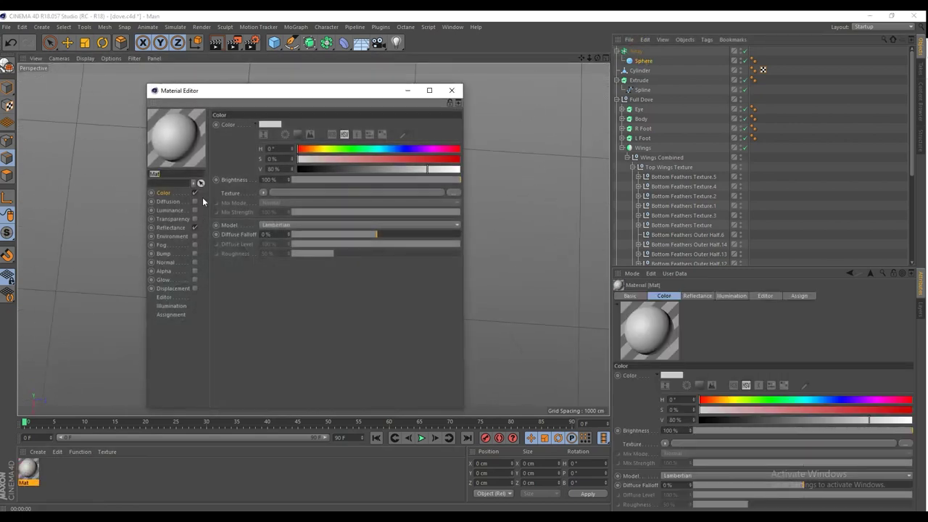
left_click(194, 193)
left_click(194, 228)
left_click(194, 211)
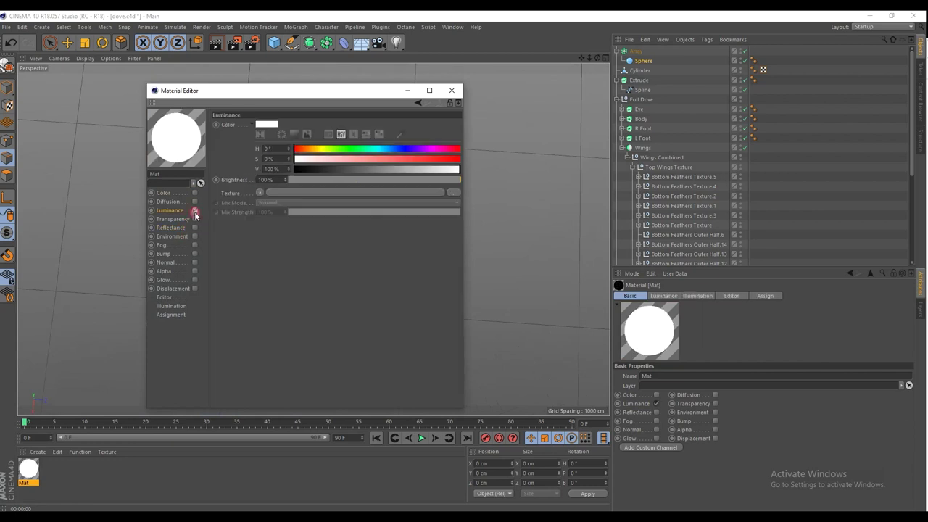
left_click(452, 91)
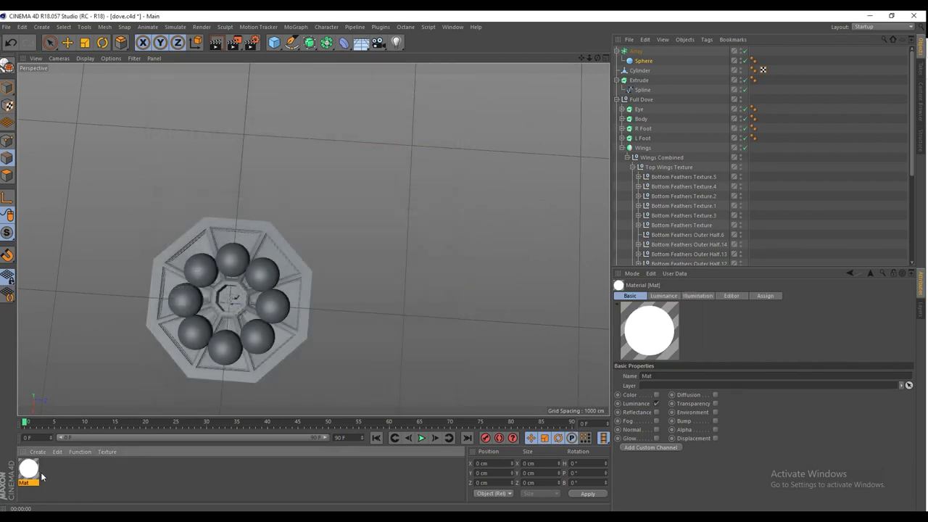
left_click_drag(646, 61, 646, 61)
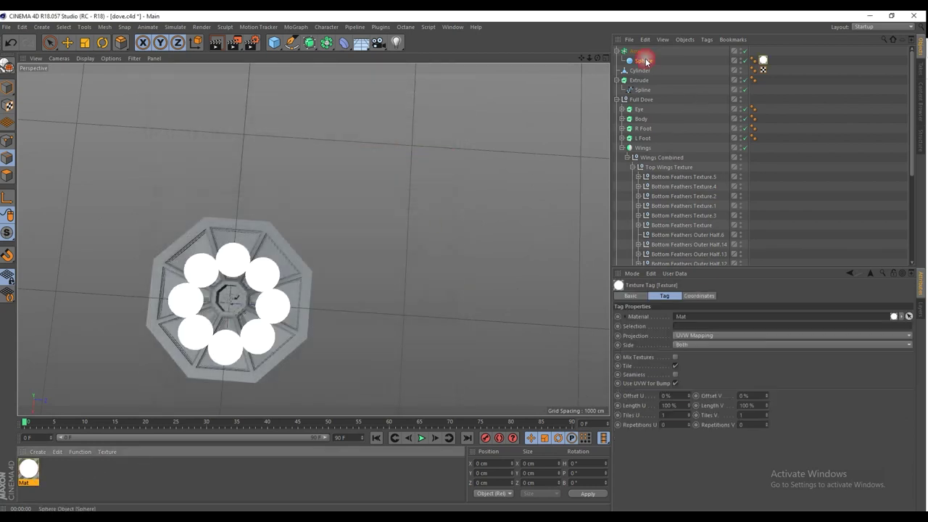
Set the Array to 17 copies with a radius of 3144 cm so its spheres surround the octagonal frame widely.
left_click(634, 51)
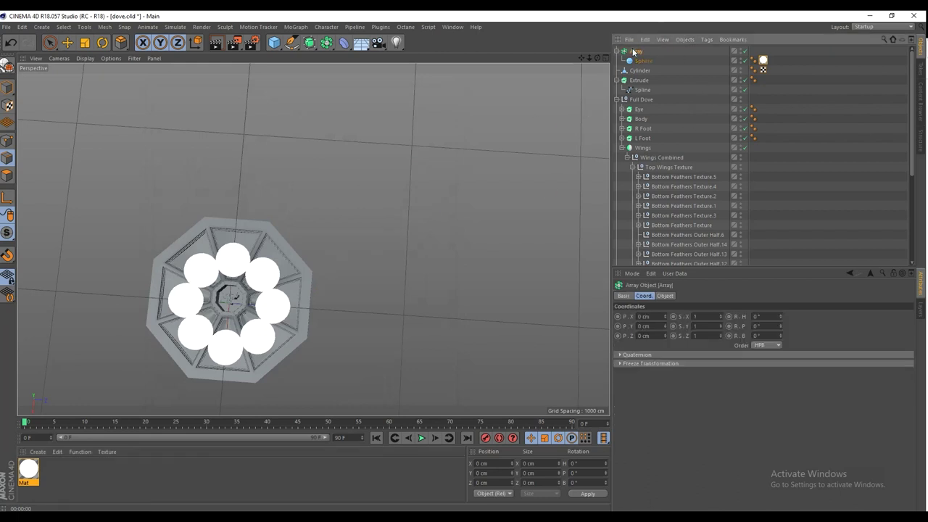
left_click(665, 296)
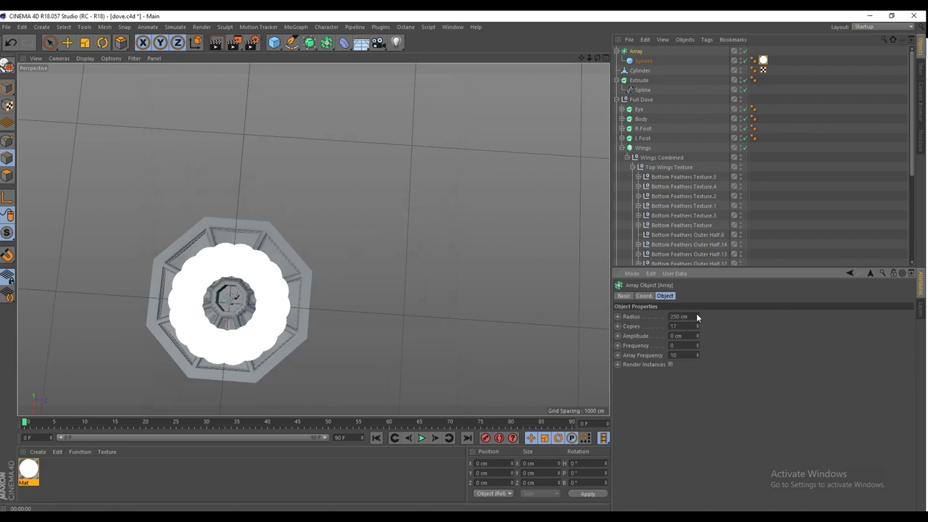
left_click_drag(697, 316, 816, 316)
scroll(279, 290, "down", 10)
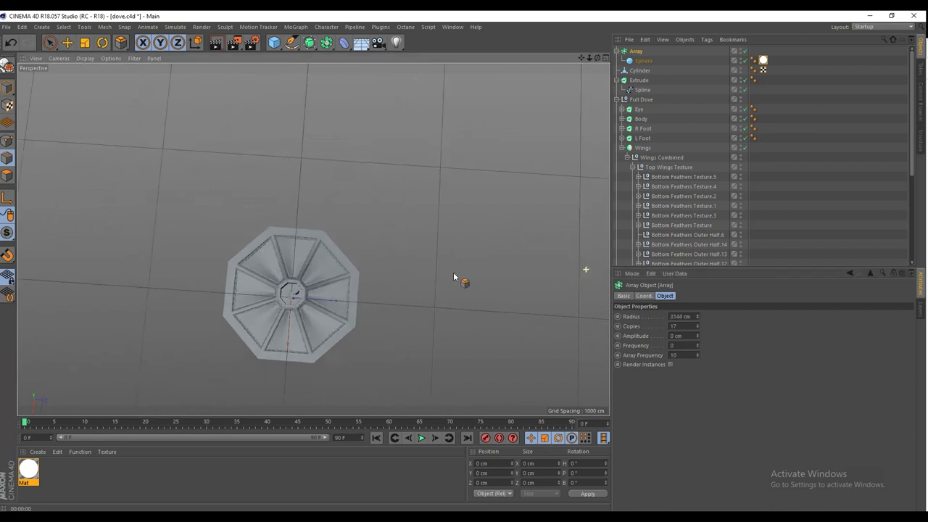
middle_click_drag(275, 314, 277, 291, "alt")
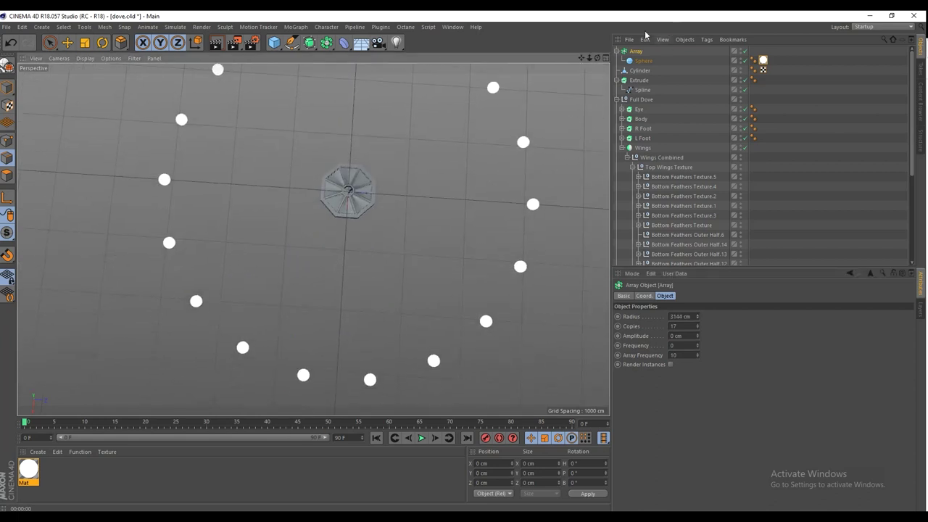
Select the sphere under the Array and switch to Model mode.
left_click(642, 62)
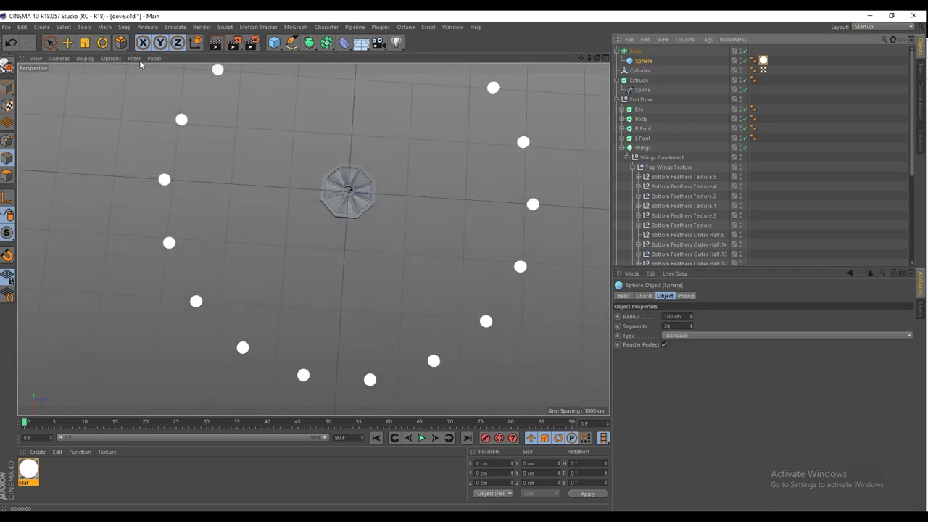
left_click_drag(7, 87, 477, 115)
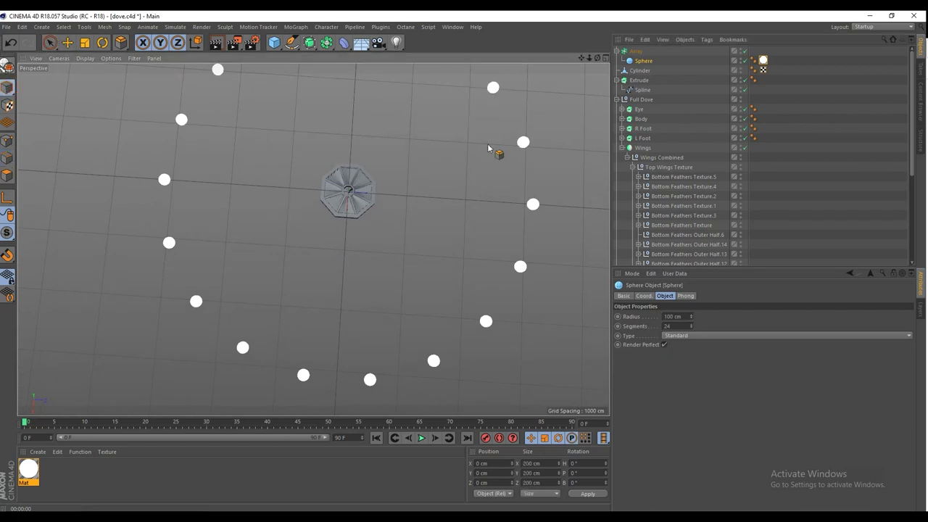
scroll(438, 184, "down", 2)
middle_click_drag(438, 164, 381, 242, "alt")
scroll(537, 148, "down", 1)
Take the sphere out of the Array, set its radius to 1111 cm, and make it a child of the Array again.
left_click_drag(641, 60, 644, 49)
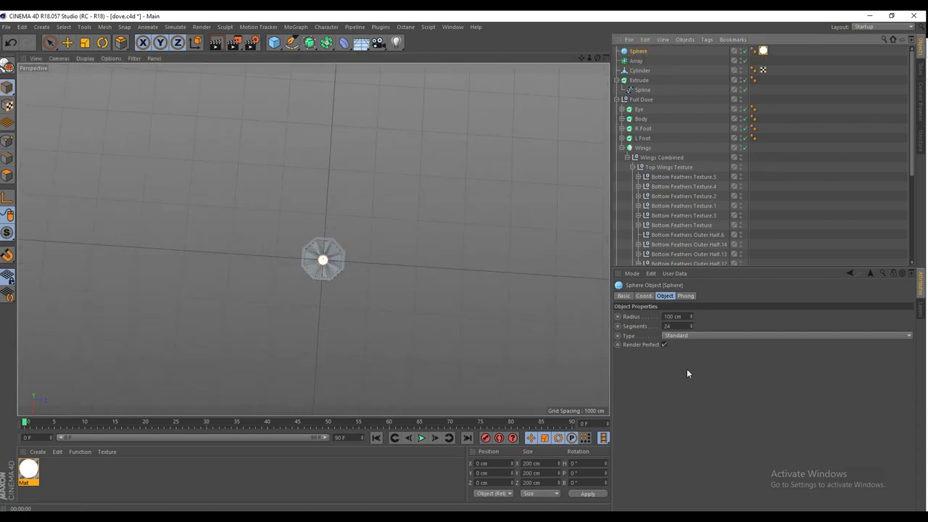
double_click(678, 316)
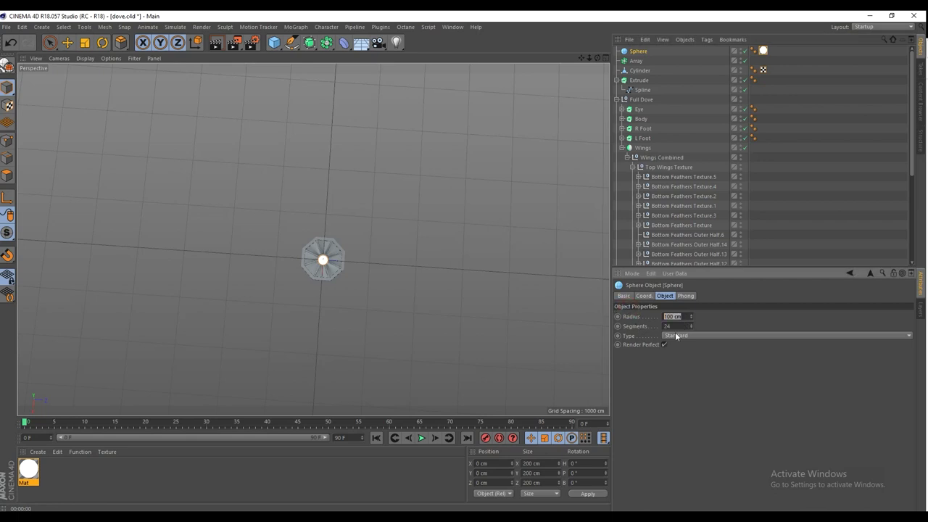
type("1111")
key("Return")
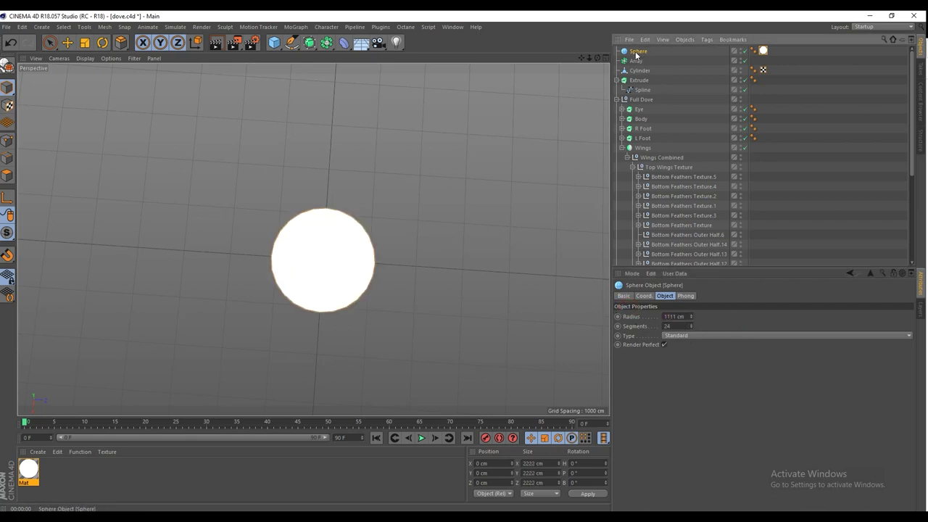
left_click_drag(640, 63, 638, 61)
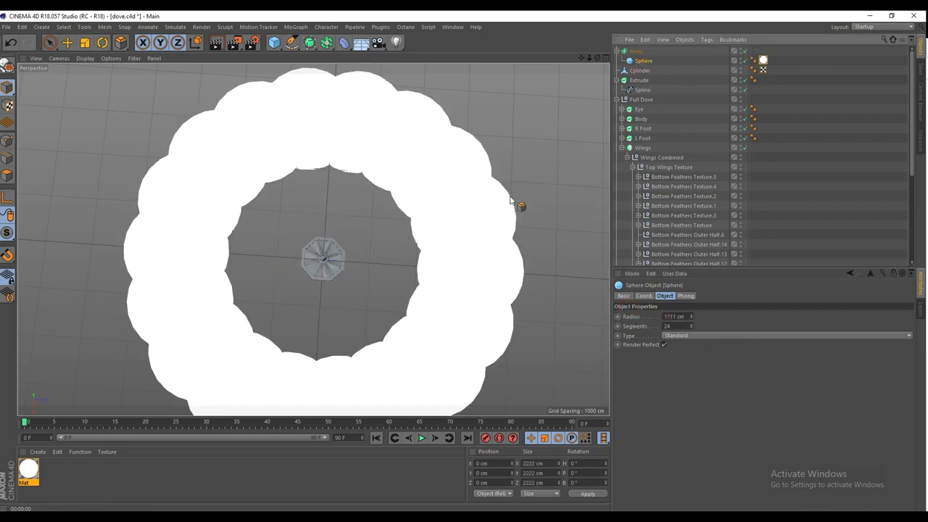
Raise the Array of spheres along Y by about 4425 cm above the octagonal frame.
left_click(636, 51)
left_click_drag(353, 321, 385, 200, "alt")
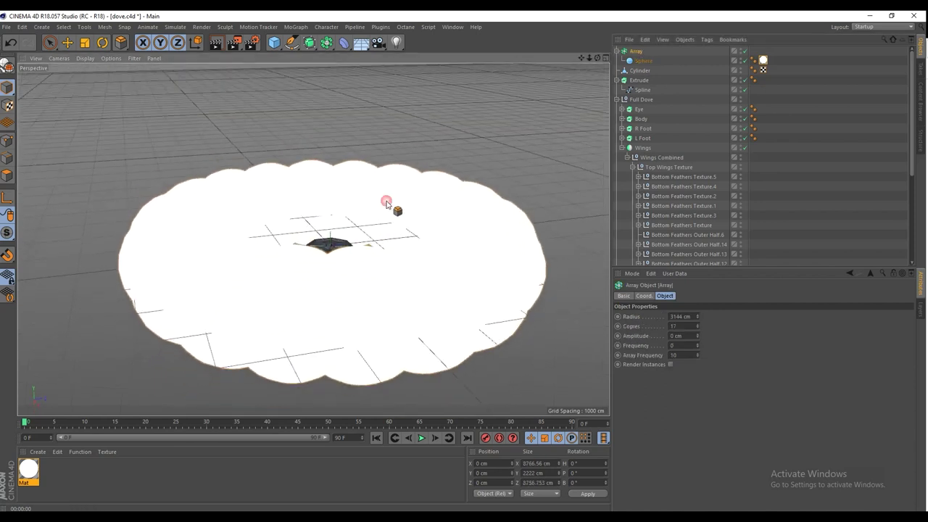
key("e")
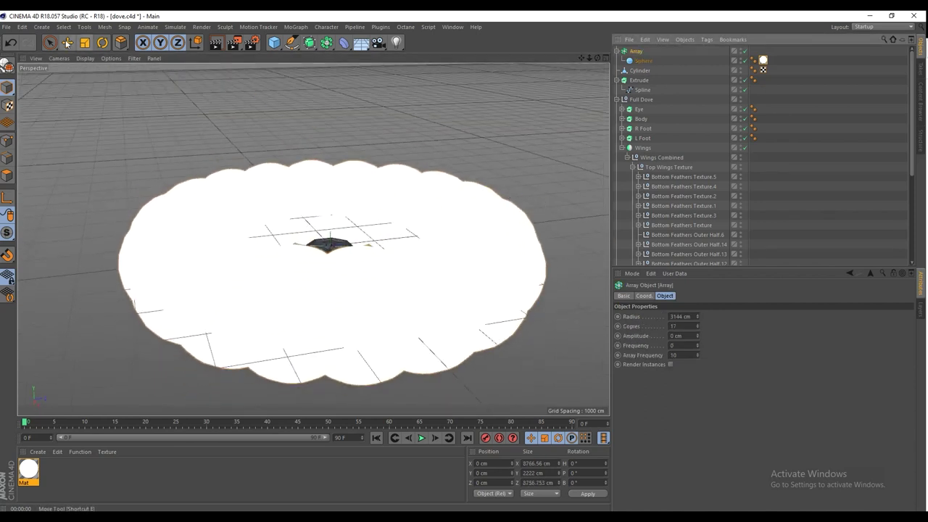
left_click_drag(331, 164, 350, 6)
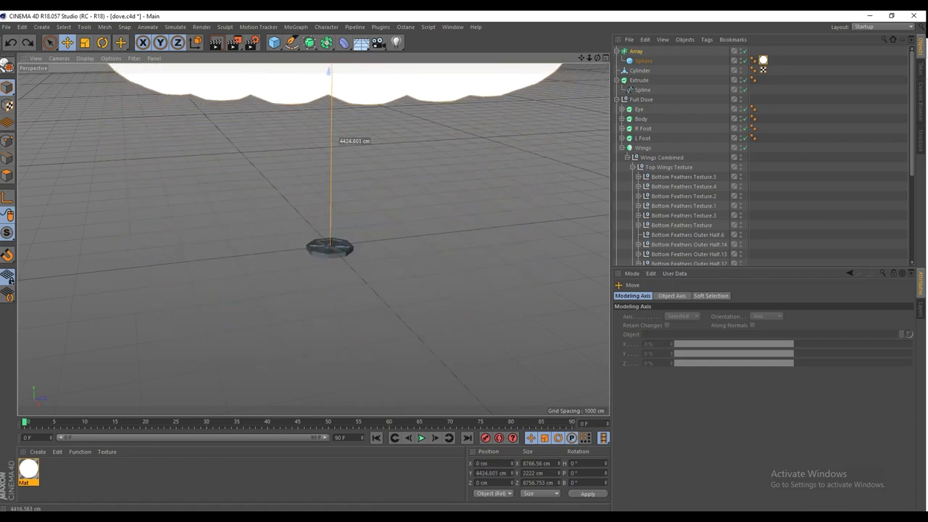
left_click_drag(313, 240, 341, 197, "alt")
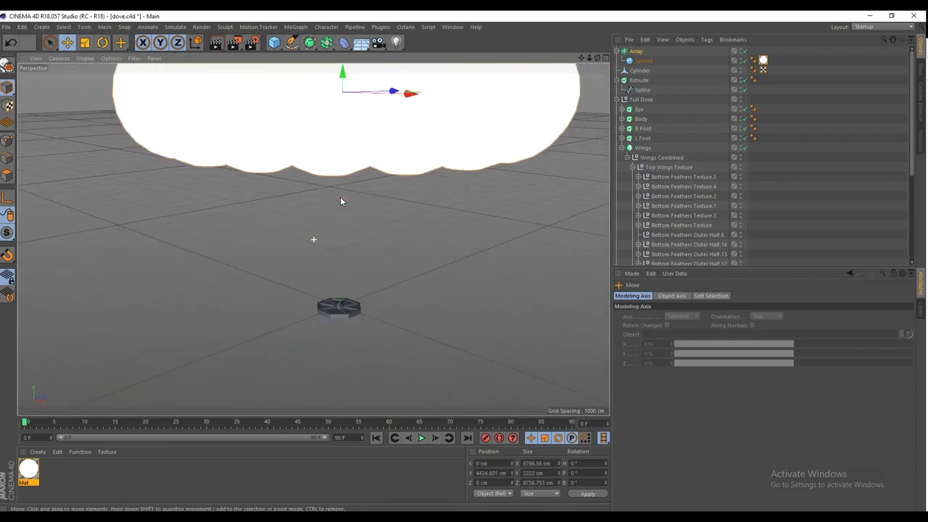
Set the radius of the sphere inside the Array to 787 cm.
key("o")
left_click(643, 60)
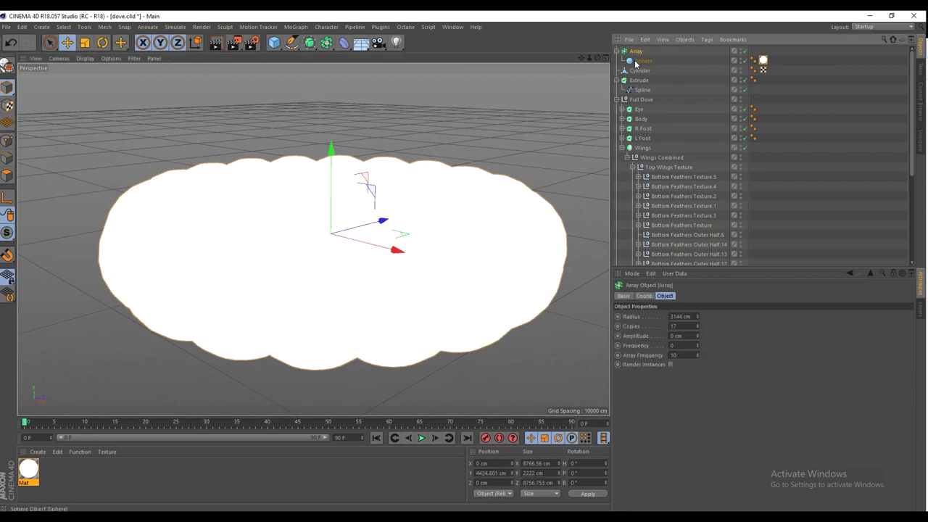
double_click(680, 316)
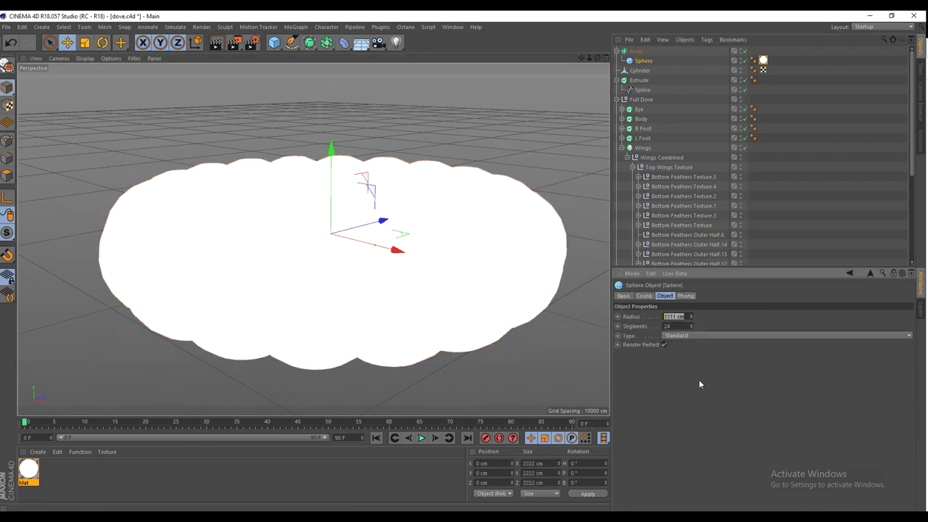
type("787")
key("Return")
scroll(379, 281, "up", 2)
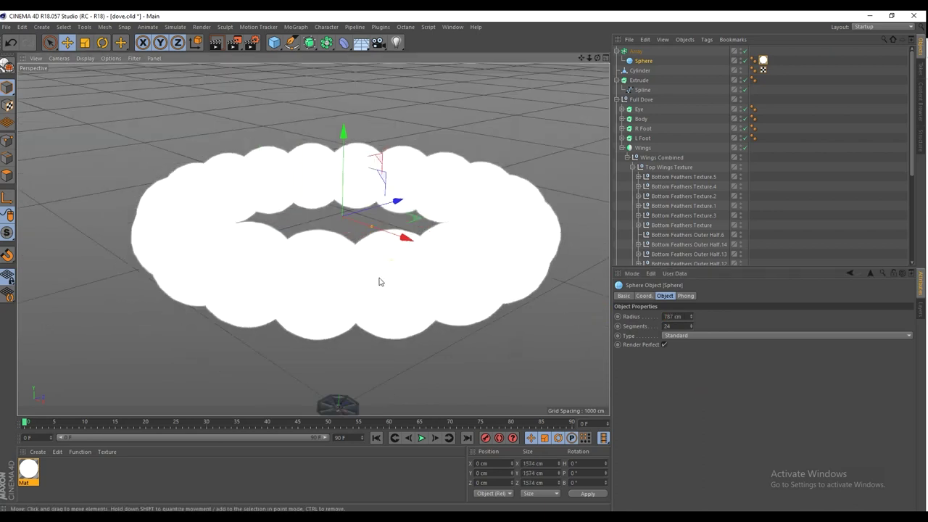
Examine the octagonal frame and the dove in its central opening from above, at close range and as a whole.
left_click_drag(380, 281, 404, 274, "alt")
middle_click_drag(404, 274, 451, 170, "alt")
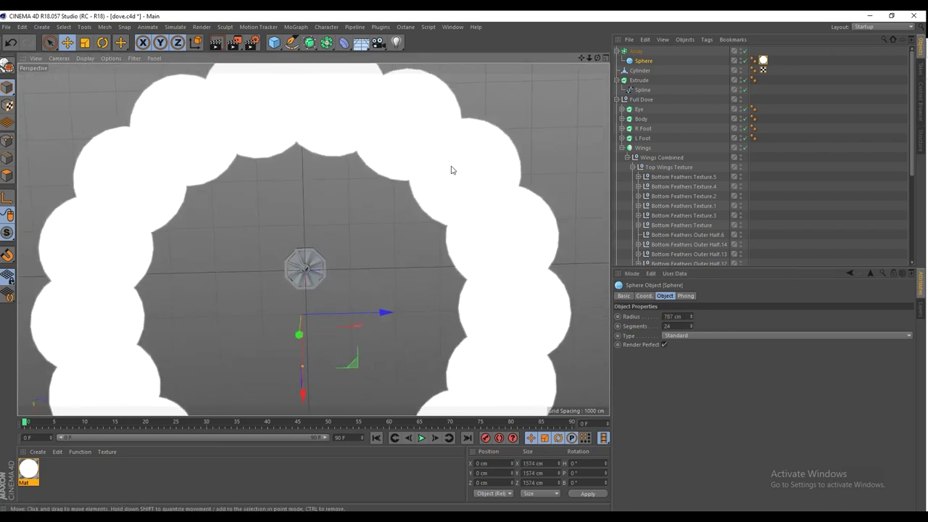
scroll(316, 266, "up", 6)
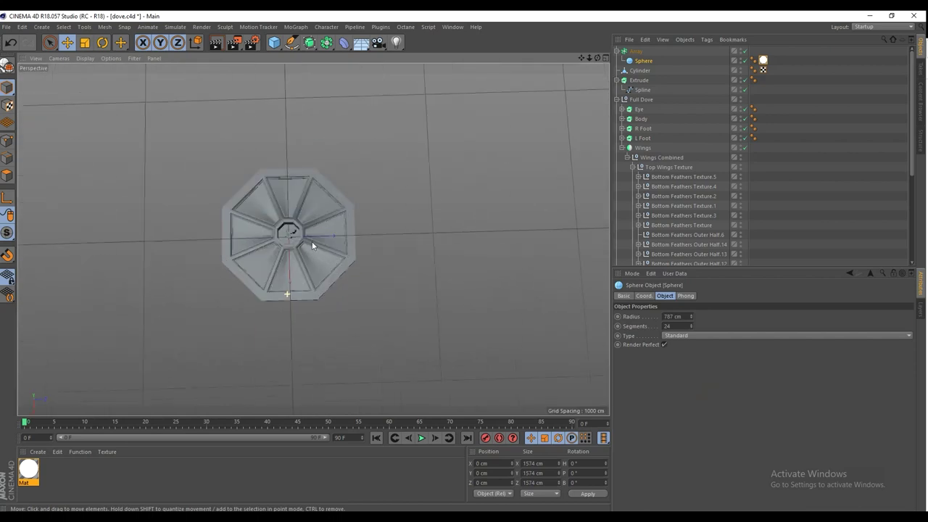
scroll(297, 242, "up", 4)
scroll(310, 269, "down", 3)
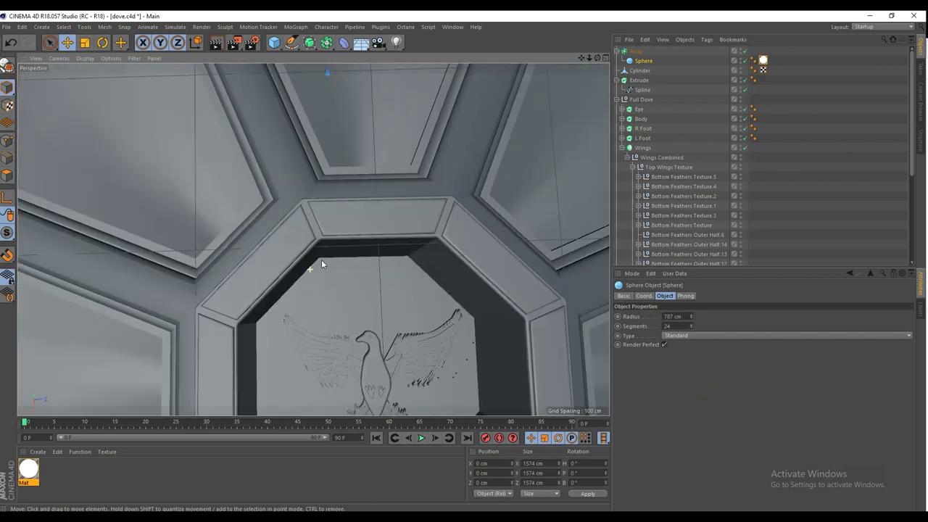
scroll(322, 260, "down", 3)
middle_click(342, 249)
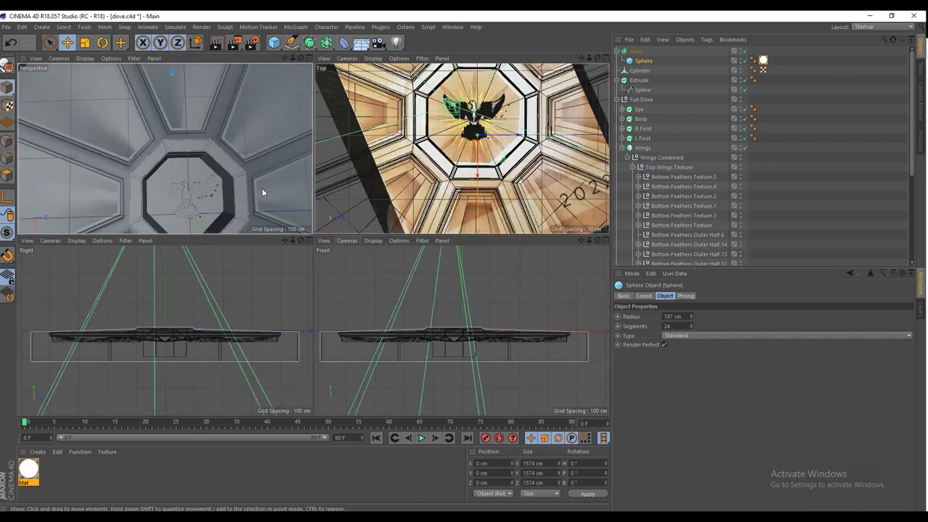
middle_click(198, 164)
scroll(298, 236, "down", 6)
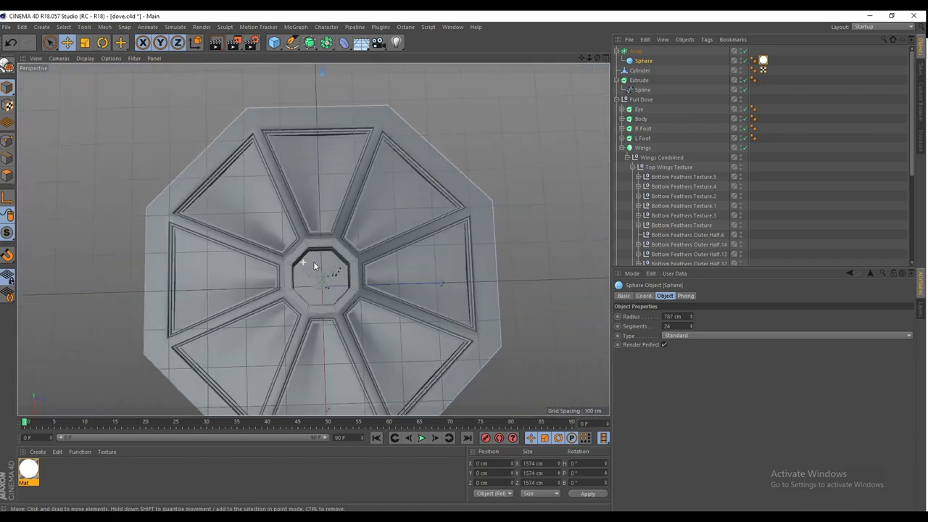
middle_click_drag(314, 266, 314, 208, "alt")
Create a second material and open it for editing.
double_click(53, 480)
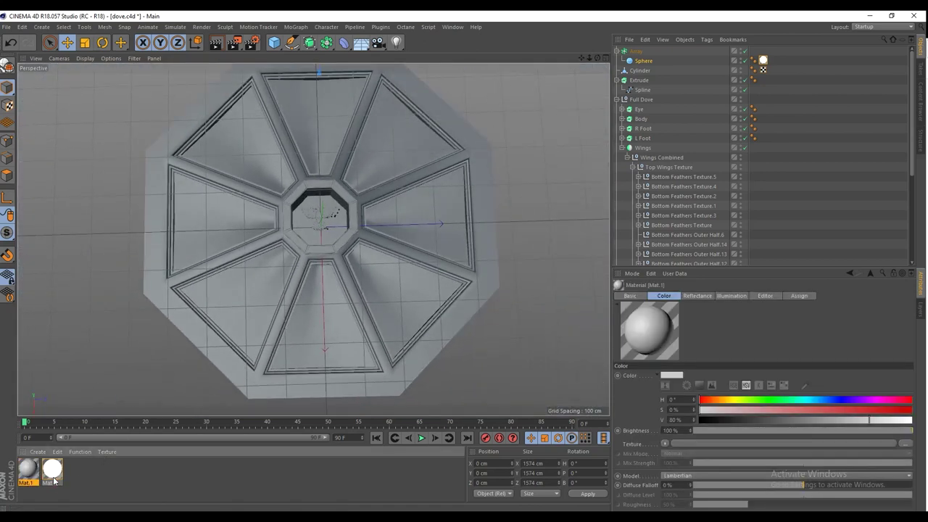
double_click(28, 473)
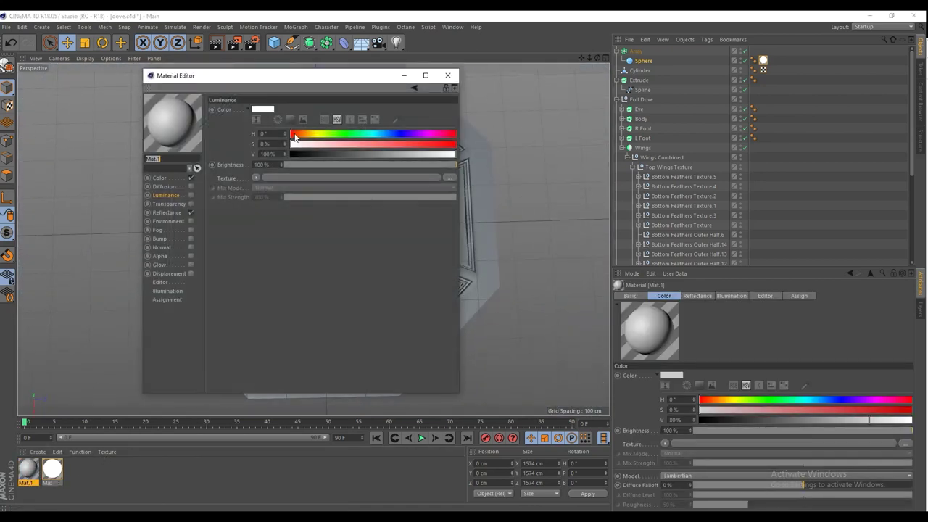
left_click(794, 517)
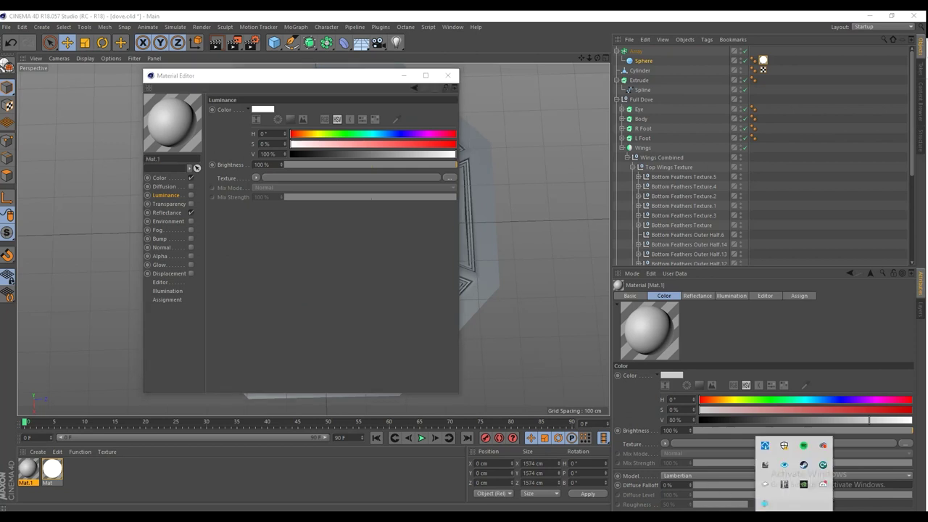
left_click(786, 466)
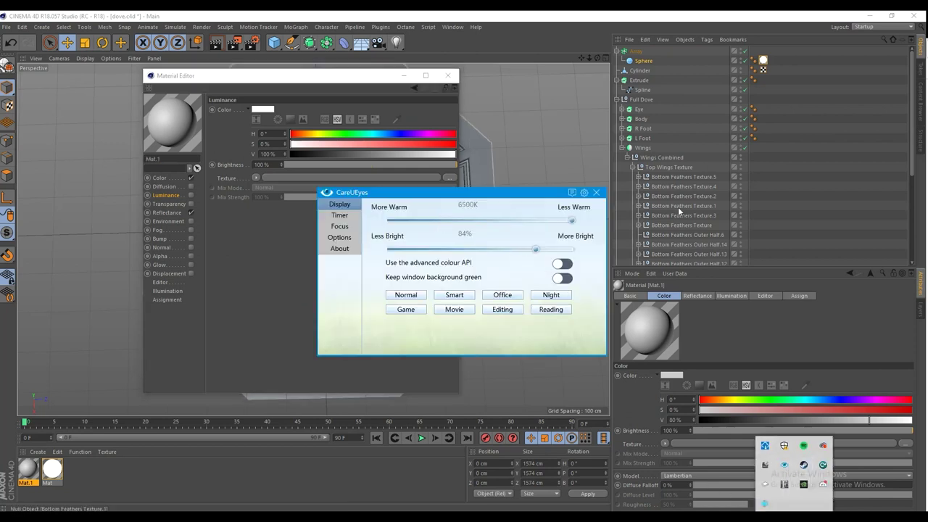
left_click(596, 192)
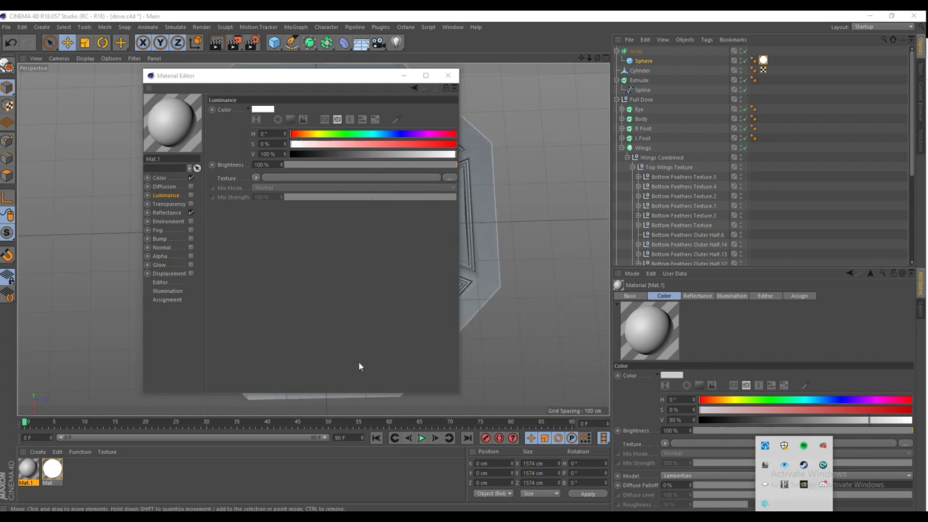
Set the new material's Luminance colour to a warm orange tint with hue 35° and saturation 37%.
middle_click(469, 219)
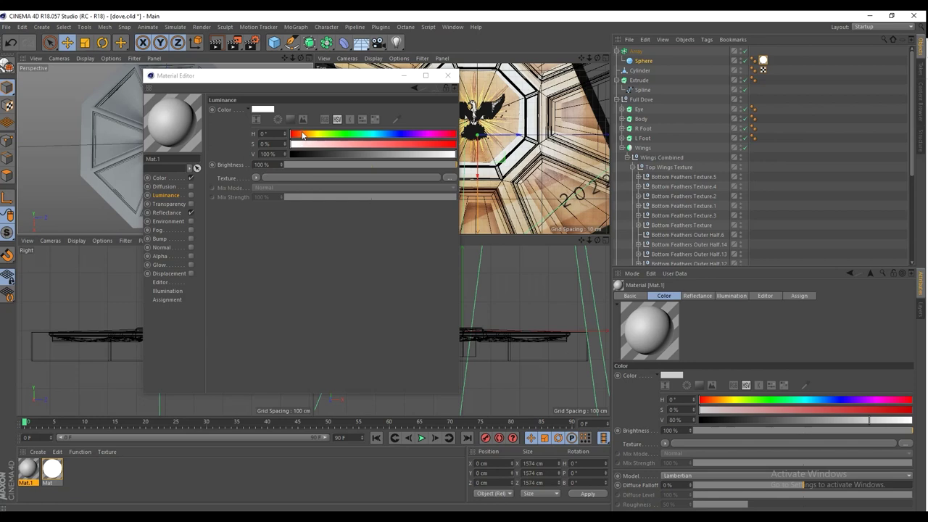
left_click_drag(303, 135, 308, 136)
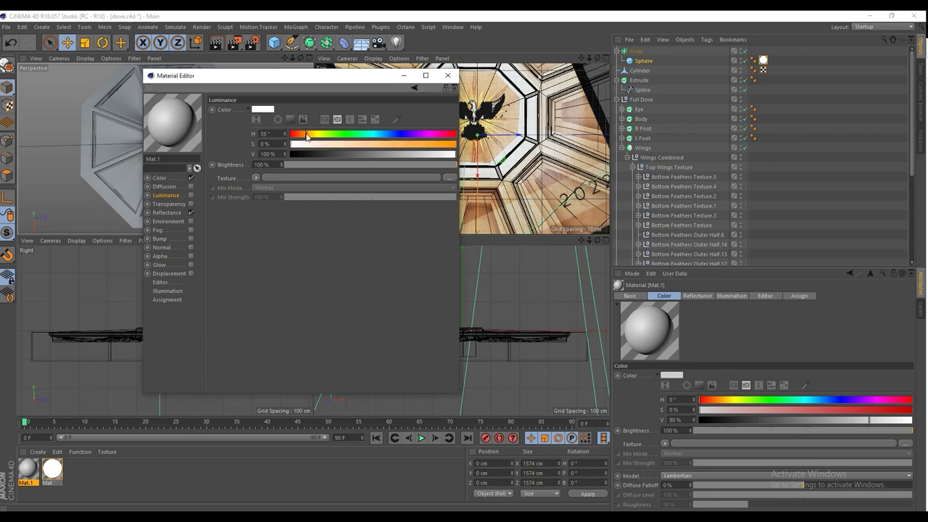
left_click(343, 145)
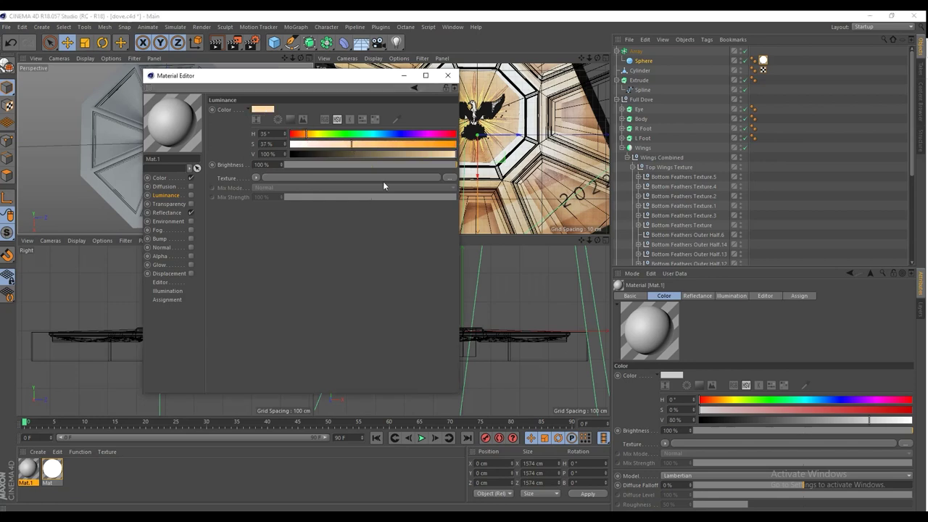
left_click(449, 154)
left_click_drag(450, 158, 446, 162)
left_click_drag(350, 77, 927, 58)
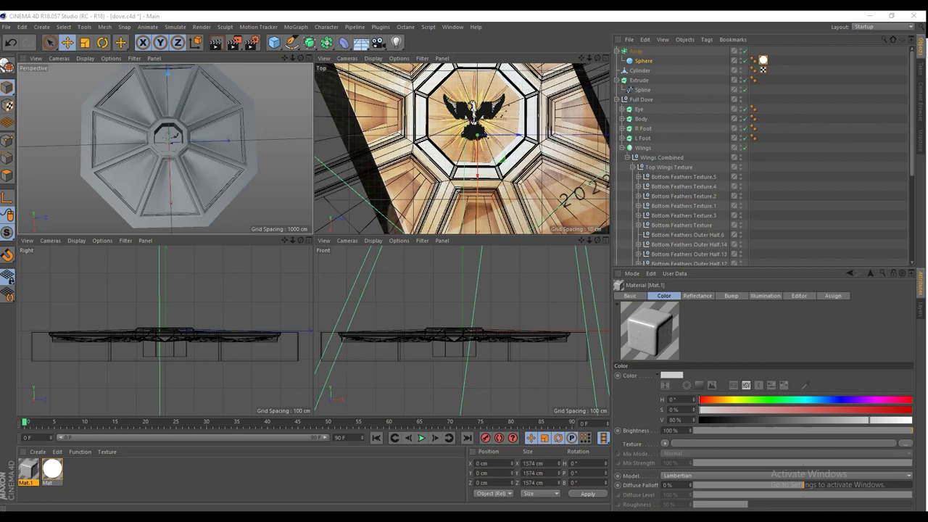
Apply the Mat.1 material to the octagonal frame.
key("ctrl+z")
key("ctrl+y")
key("ctrl+z")
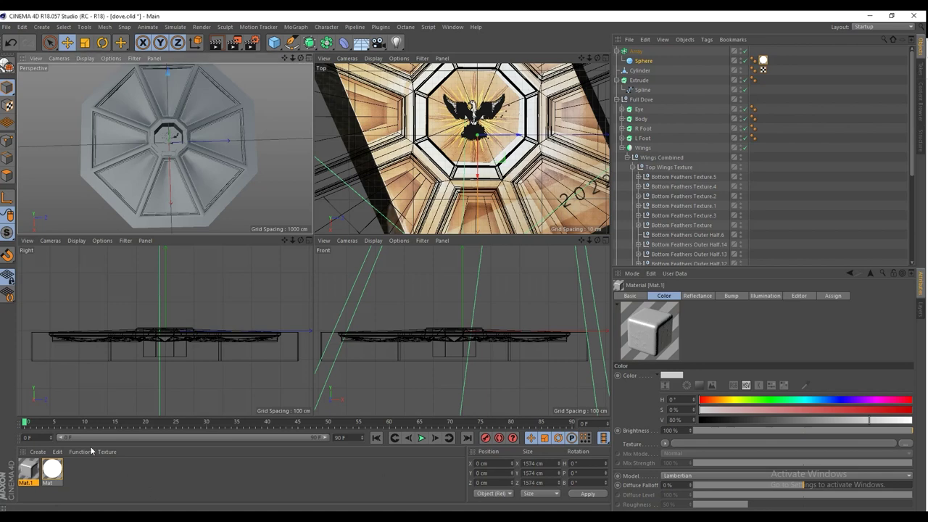
left_click_drag(36, 469, 235, 182)
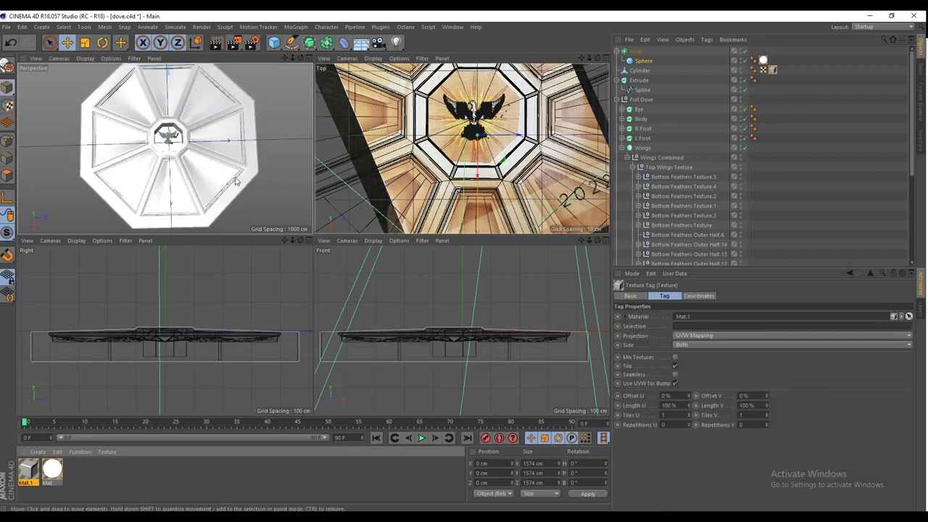
Add the Ambient Occlusion and Global Illumination effects to the render settings.
left_click_drag(236, 42, 247, 10)
left_click(249, 46)
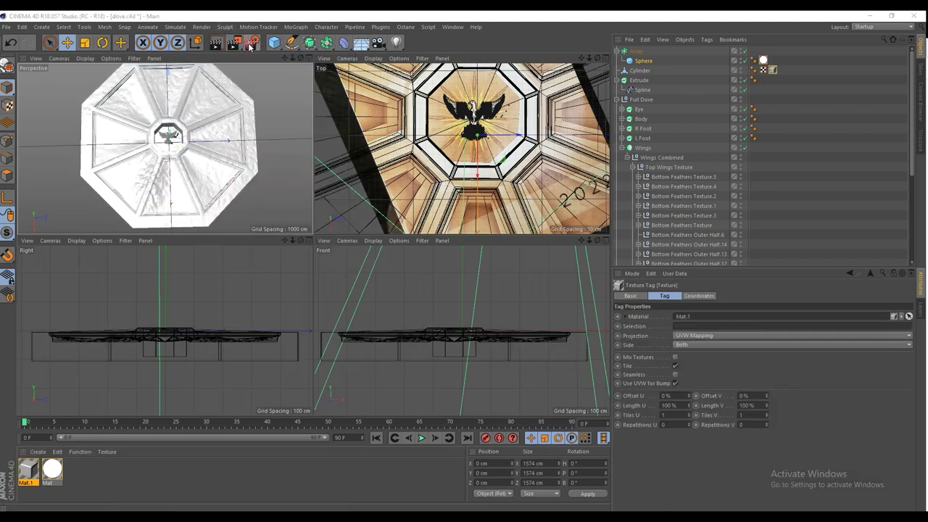
left_click(250, 46)
left_click(69, 188)
left_click(83, 193)
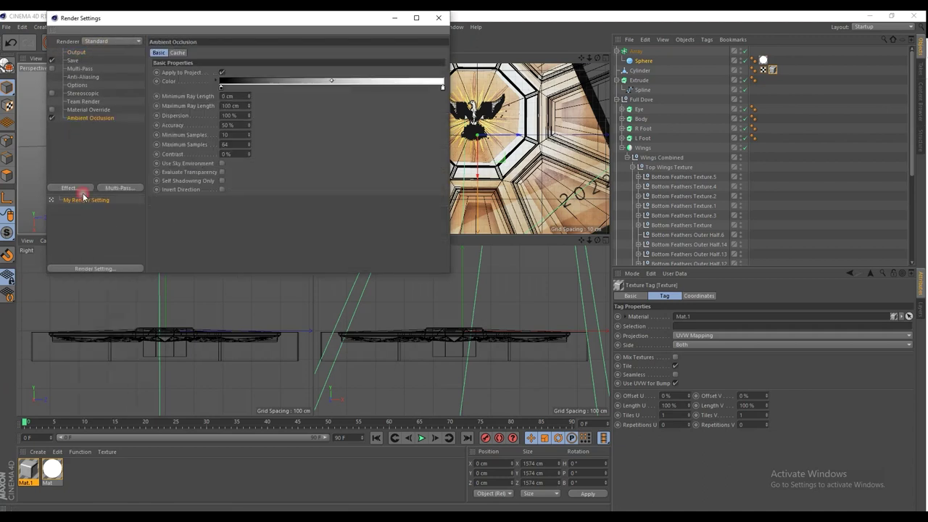
left_click(82, 189)
left_click(140, 277)
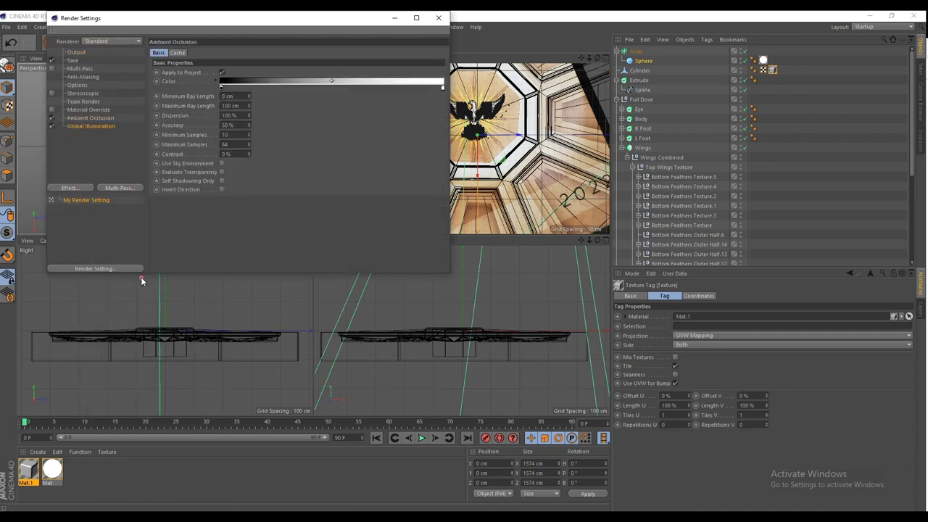
Set the Ambient Occlusion accuracy to 90%, minimum samples to 18 and contrast to 3%.
left_click(87, 117)
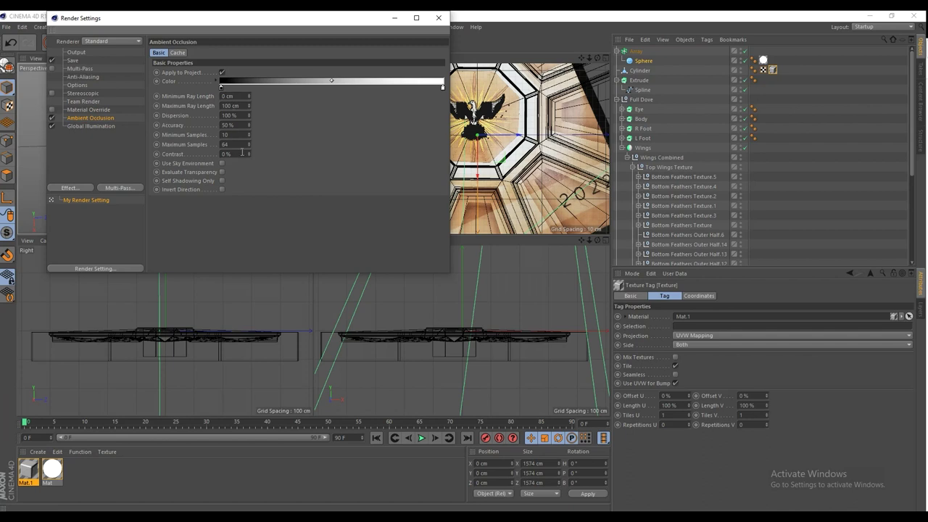
double_click(239, 125)
type("90")
key("Return")
double_click(240, 134)
type("18")
double_click(231, 145)
left_click(342, 166)
left_click(250, 153)
left_click(438, 17)
Render the whole octagonal frame from the enlarged perspective view to the Picture Viewer and inspect the image.
left_click_drag(204, 152, 200, 155, "alt")
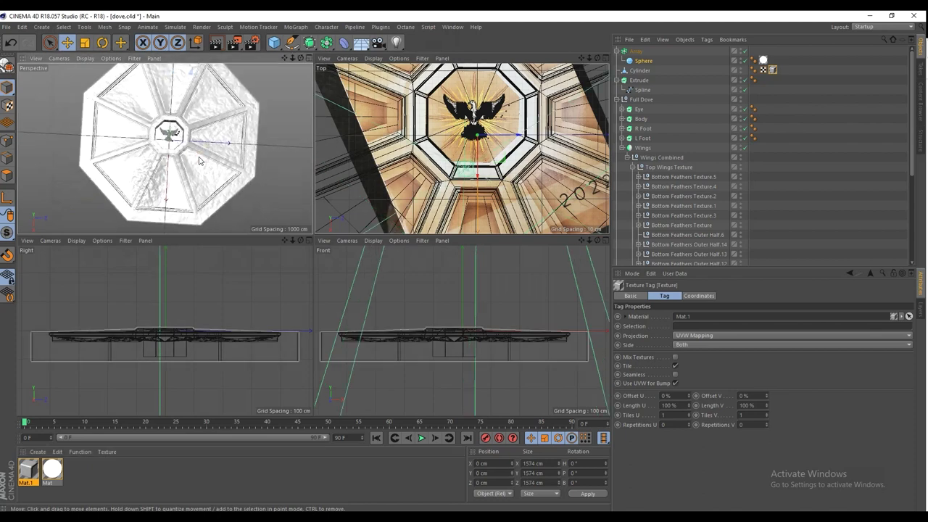
middle_click(200, 155)
mouse_move(373, 169)
left_mouse_down("alt")
mouse_move(338, 187)
mouse_move(345, 187)
mouse_move(337, 181)
left_mouse_up("alt")
left_click(251, 44)
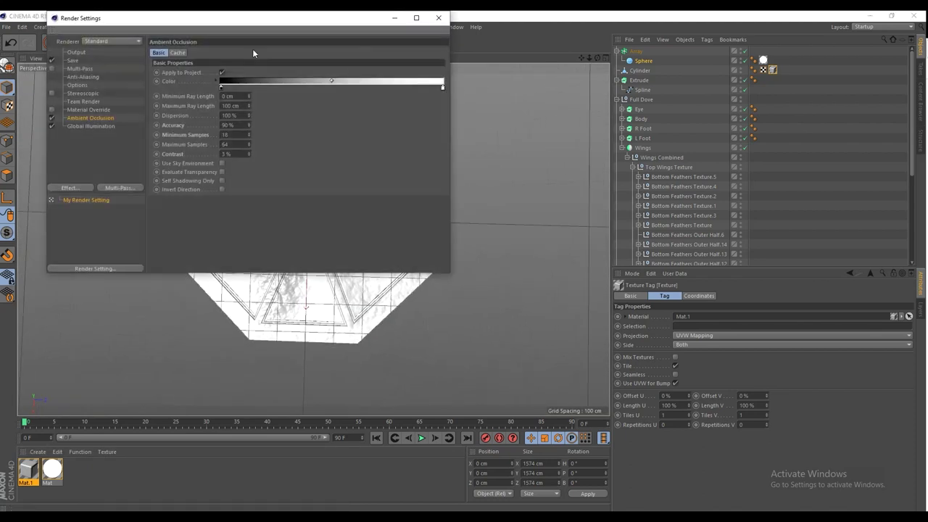
left_click(439, 18)
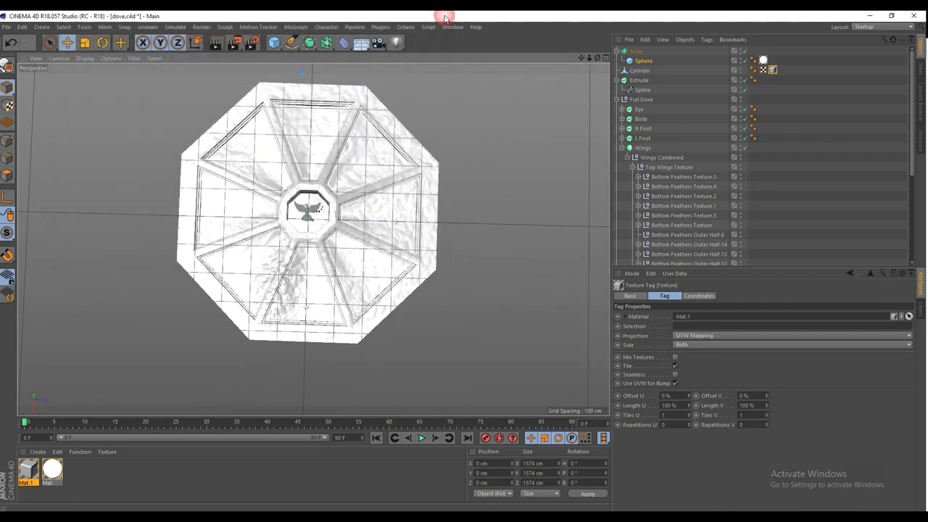
left_click(240, 46)
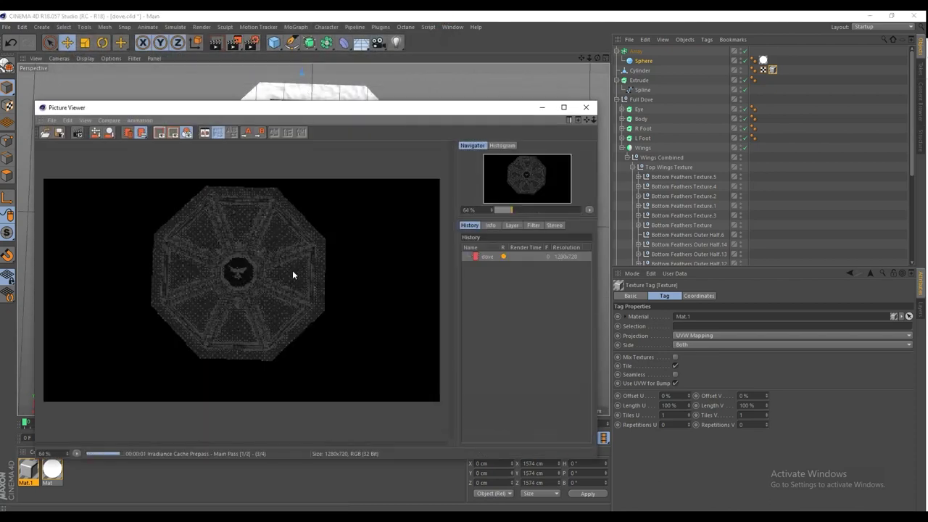
double_click(272, 115)
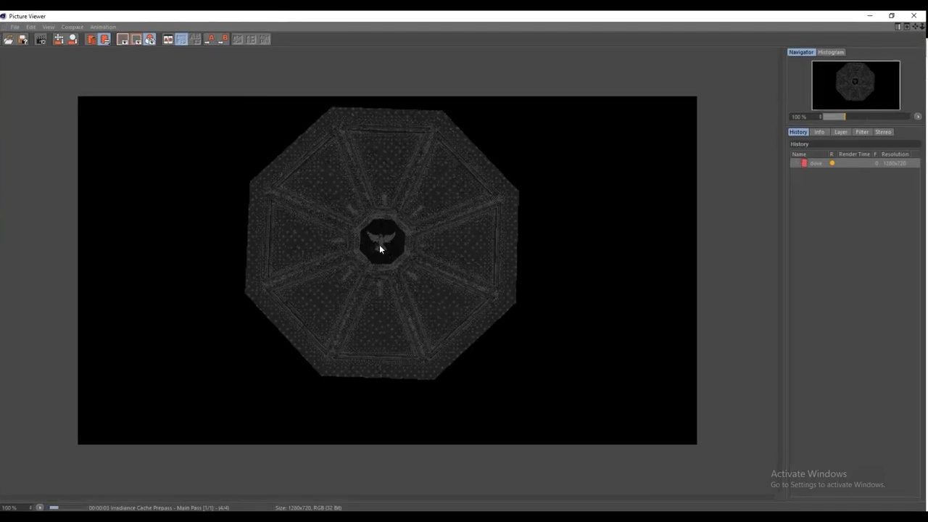
scroll(379, 244, "up", 1)
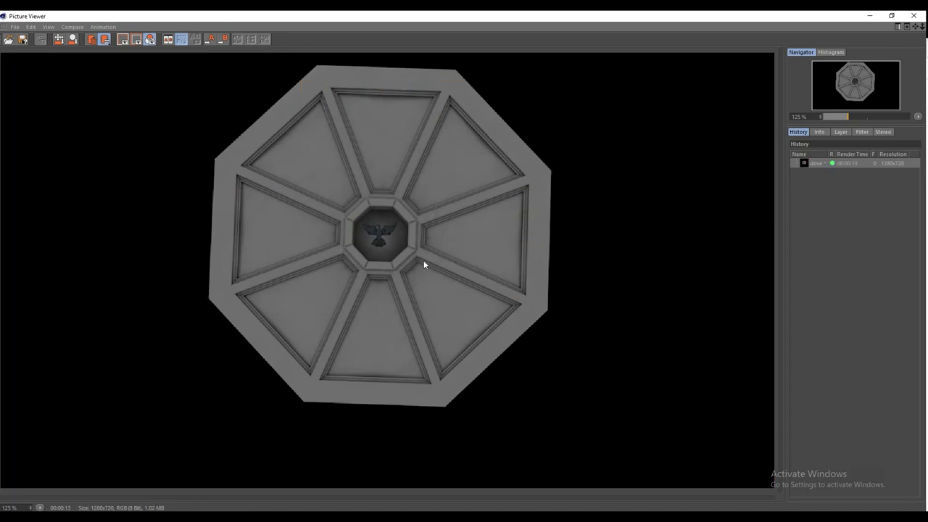
scroll(436, 243, "down", 3)
scroll(437, 243, "up", 2)
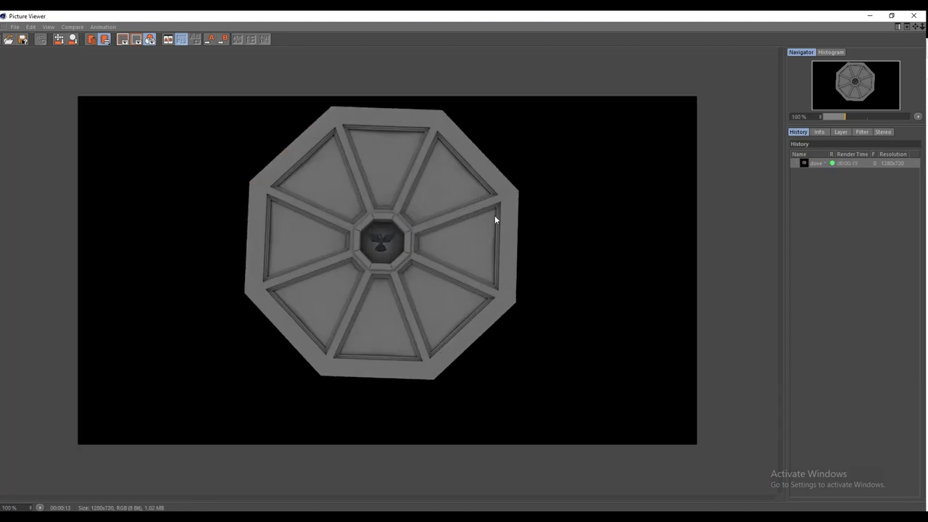
left_click(917, 16)
left_click(918, 16)
Set the render output size to 1920 by 1080 pixels and lock its ratio.
left_click(250, 41)
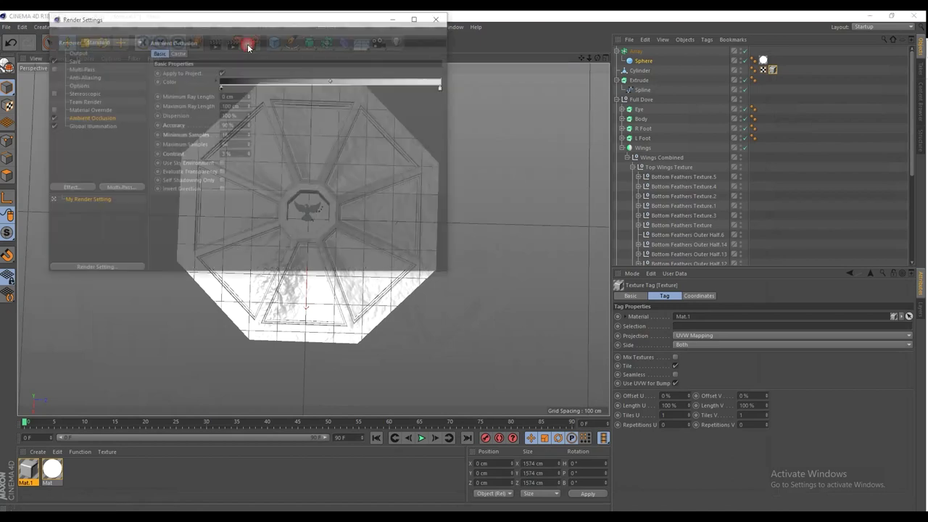
left_click(73, 62)
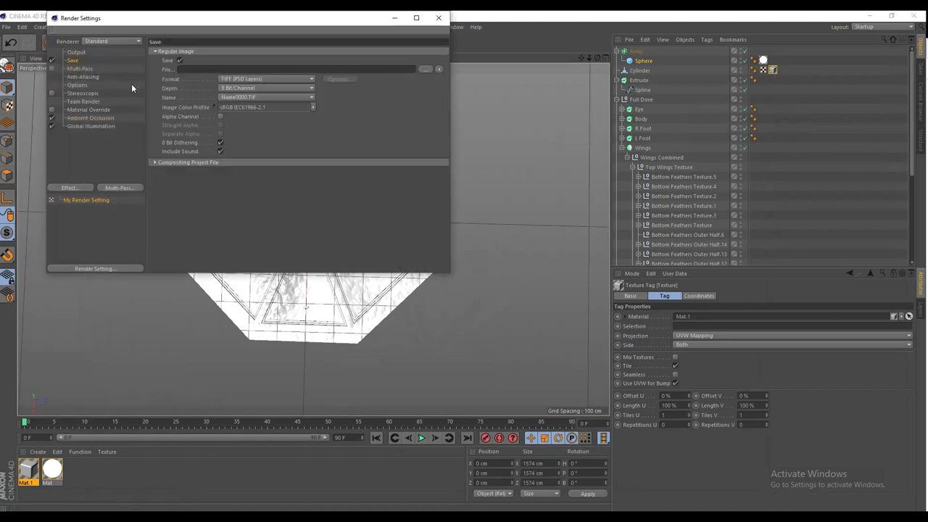
left_click(74, 52)
left_click(212, 61)
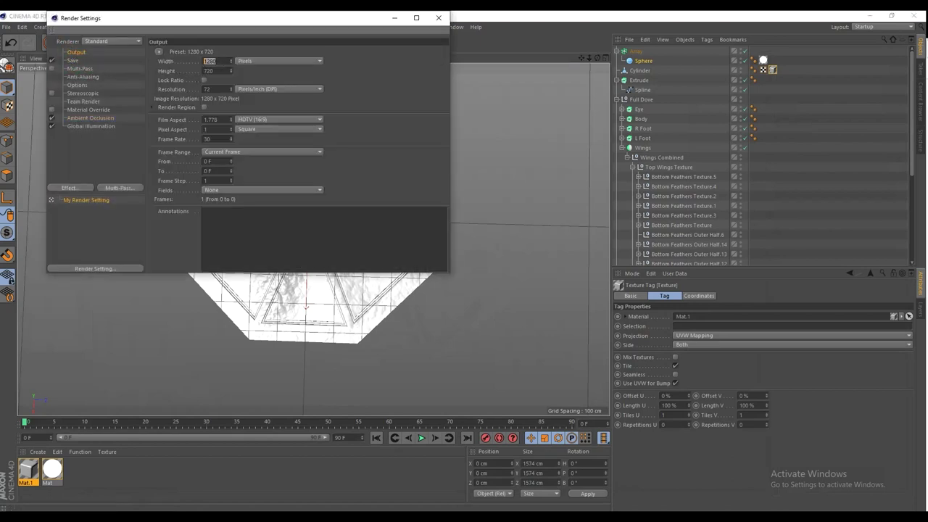
type("492")
left_click(257, 80)
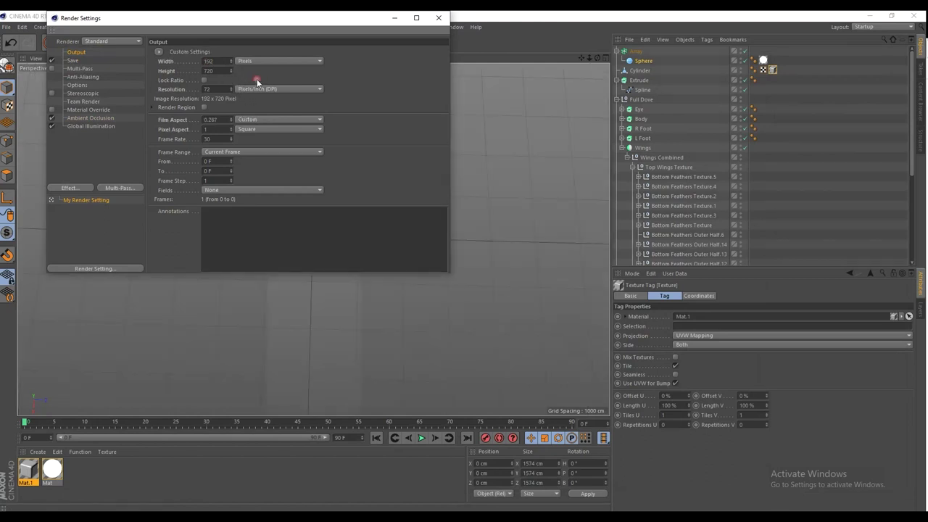
left_click(269, 76)
left_click(221, 61)
type("0")
key("Tab")
type("108")
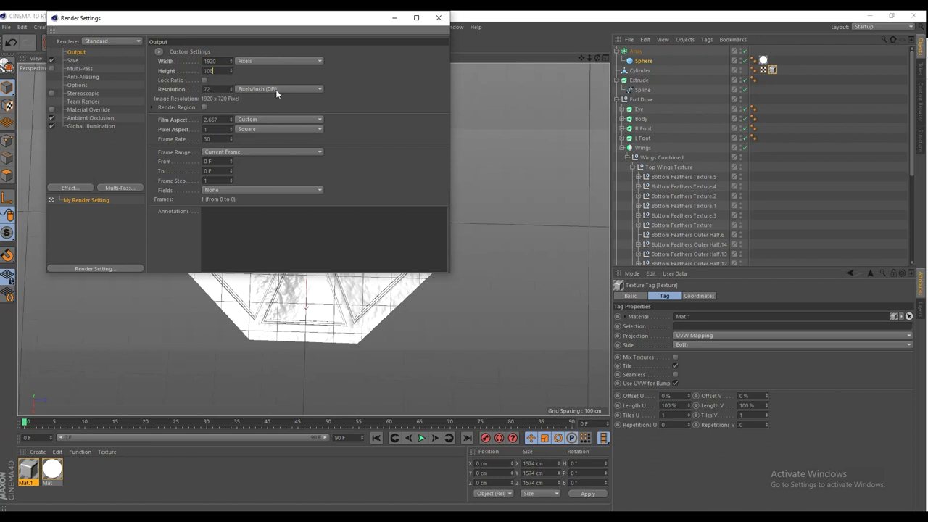
type("0")
key("Return")
left_click(206, 80)
double_click(225, 62)
type("4920")
key("Return")
key("ctrl+z")
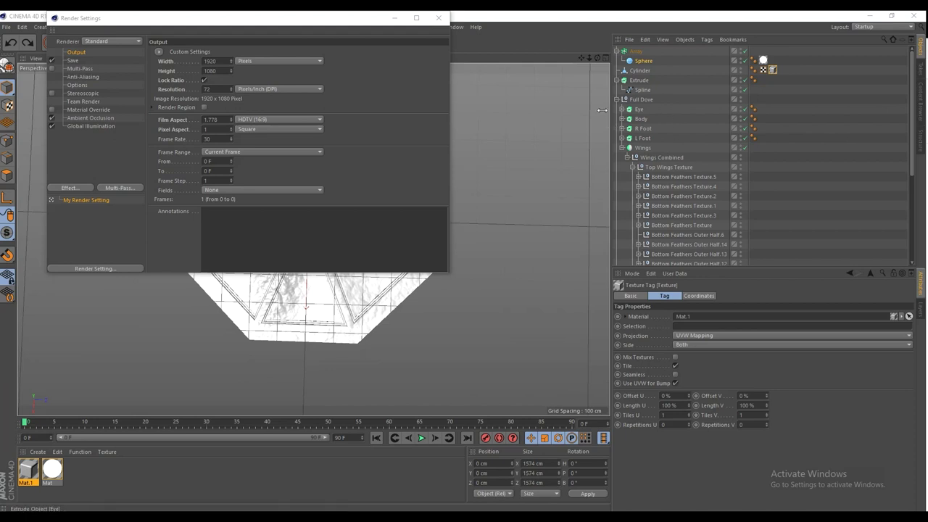
Set the ratio-locked render output width to 3840 pixels and close the render settings.
double_click(216, 60)
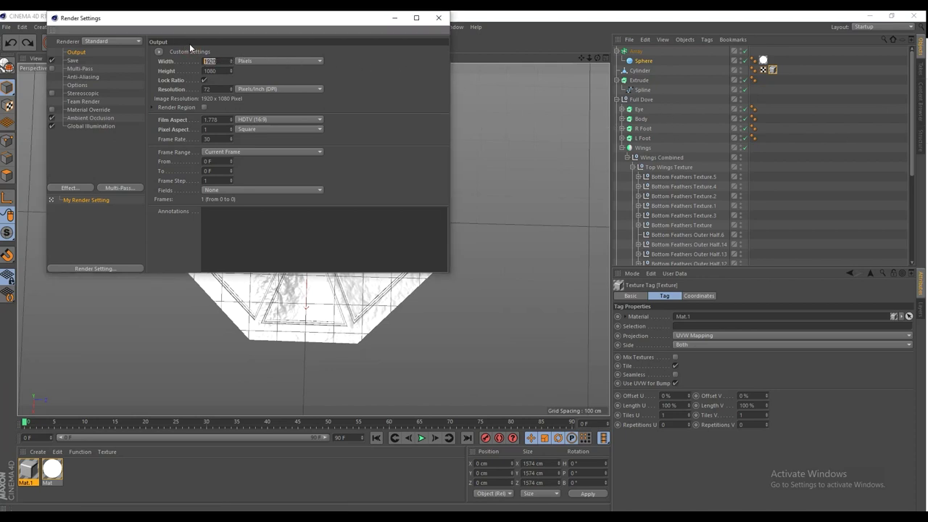
type("3840")
key("Return")
left_click(438, 18)
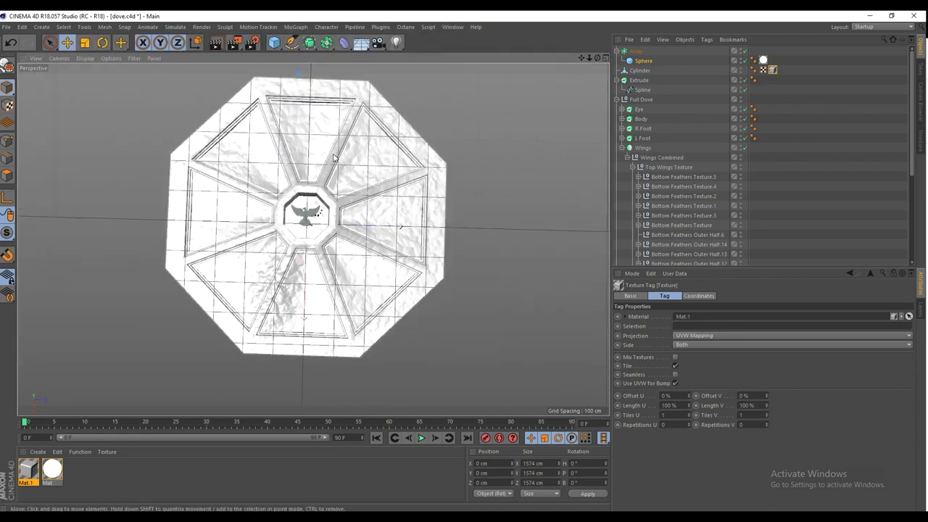
Render a closer view of the dove and the central opening to the Picture Viewer.
scroll(323, 249, "up", 5)
scroll(323, 249, "up", 4)
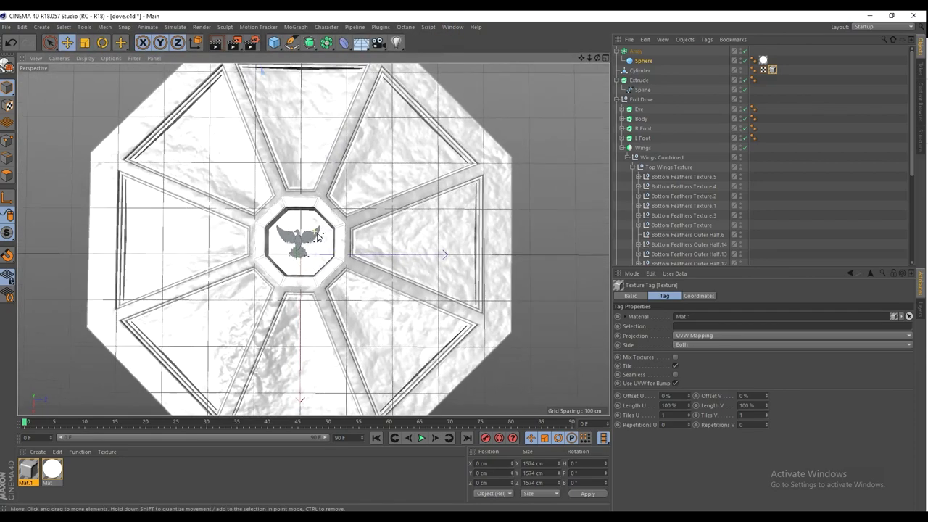
middle_click_drag(299, 242, 320, 178, "alt")
left_click_drag(320, 178, 328, 190, "alt")
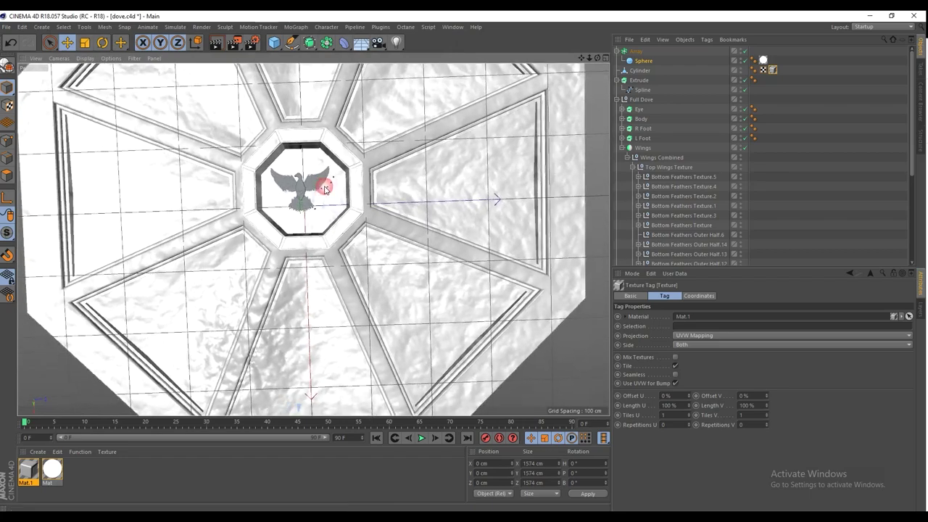
left_click(235, 42)
scroll(392, 229, "down", 8)
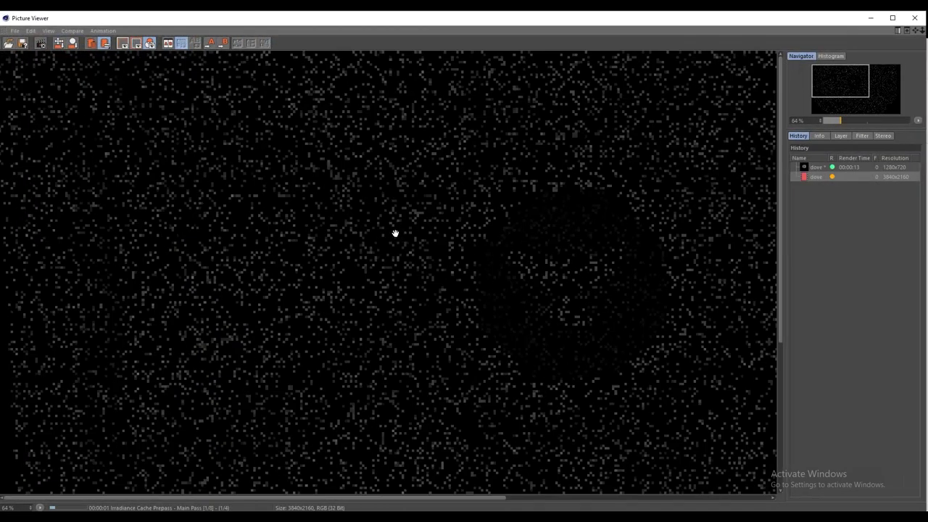
scroll(395, 237, "up", 3)
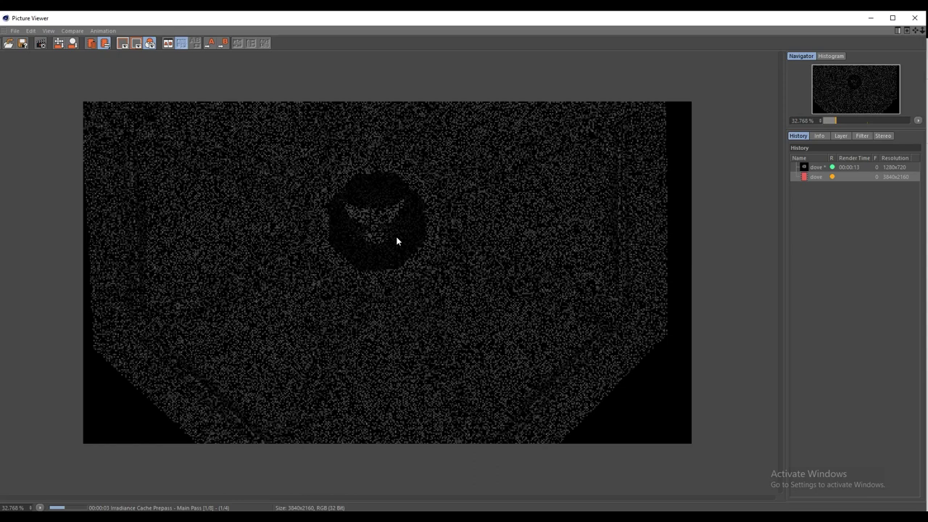
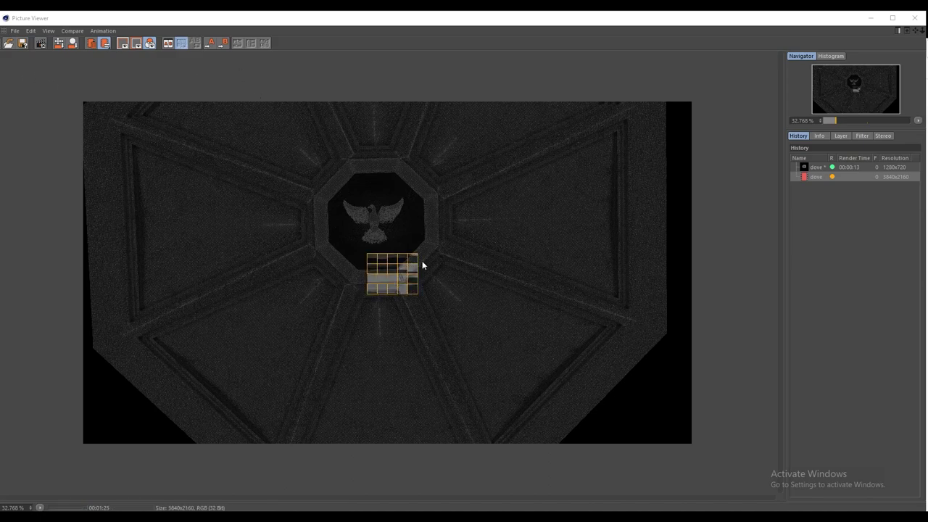
Examine the rendering mouldings and recessed panel below the central opening at several magnifications.
scroll(398, 268, "up", 4)
scroll(388, 382, "up", 3)
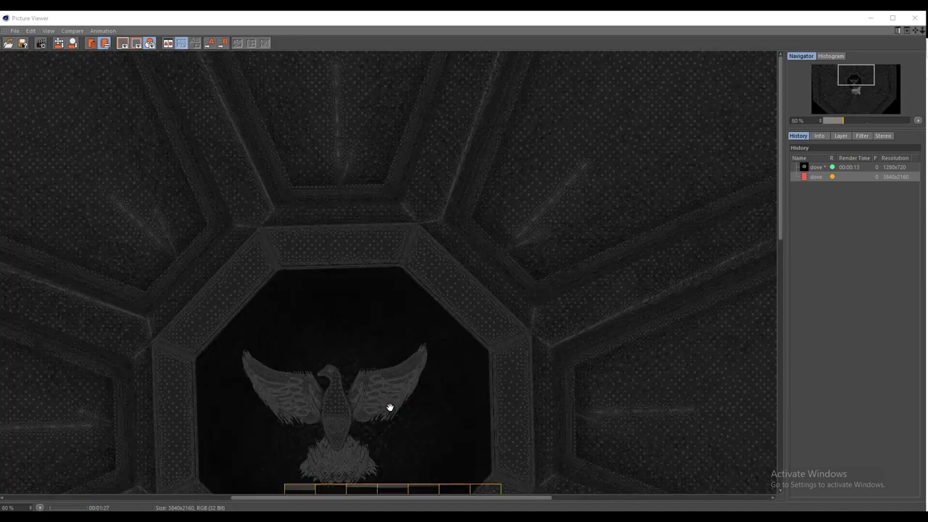
left_click_drag(396, 379, 365, 138)
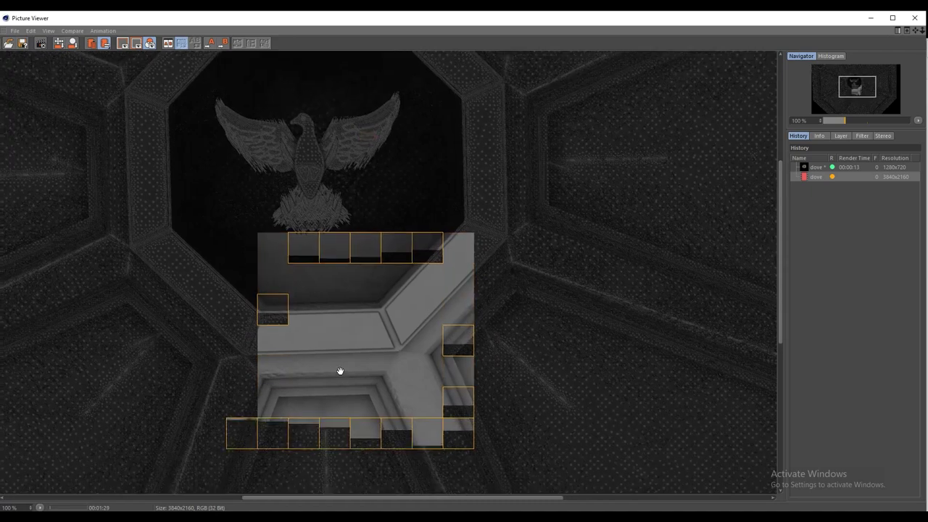
scroll(340, 341, "up", 2)
scroll(333, 360, "up", 1)
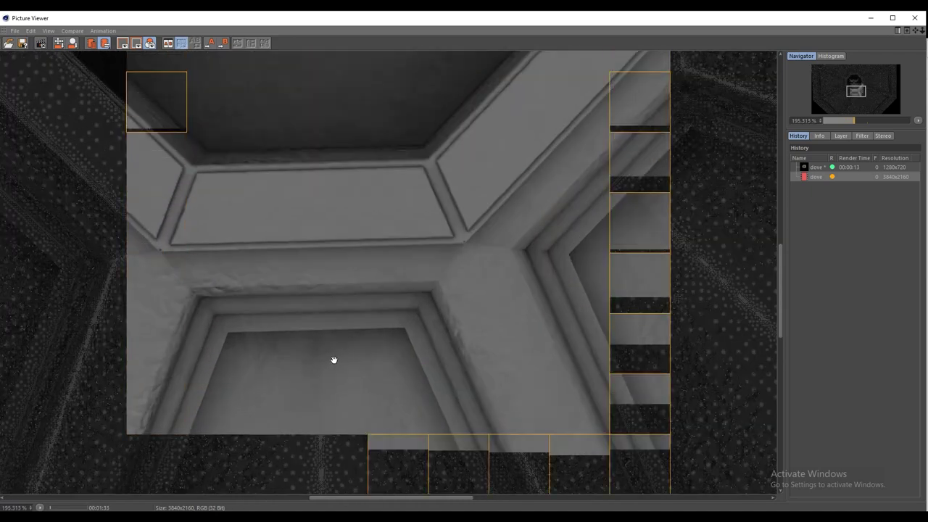
scroll(336, 352, "down", 1)
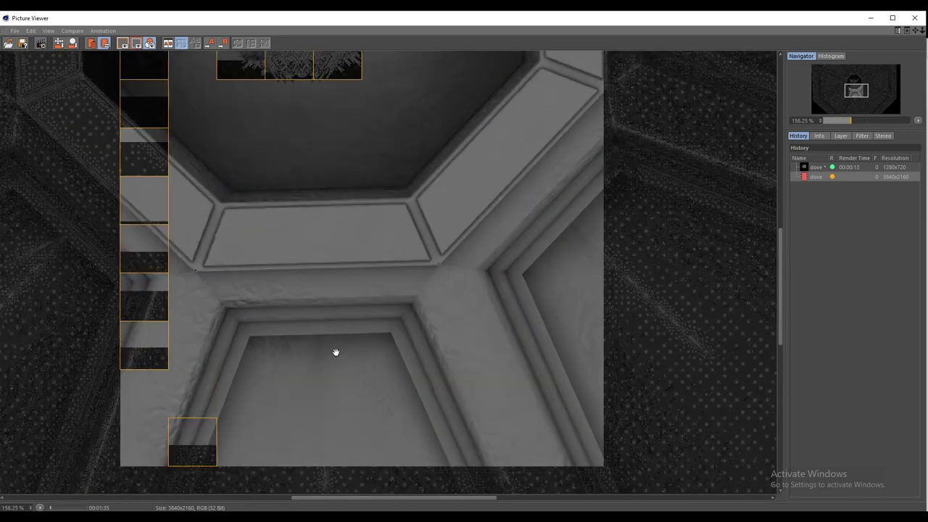
scroll(336, 352, "down", 1)
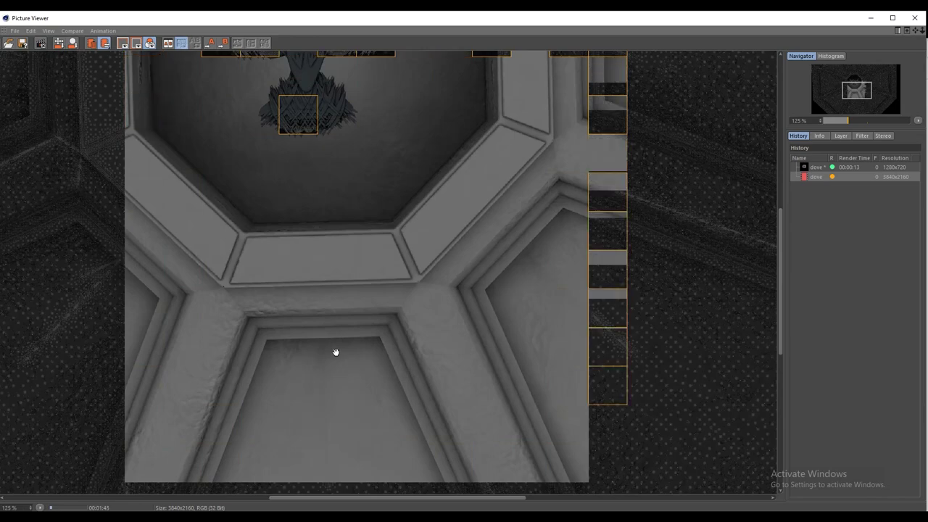
scroll(335, 352, "down", 2)
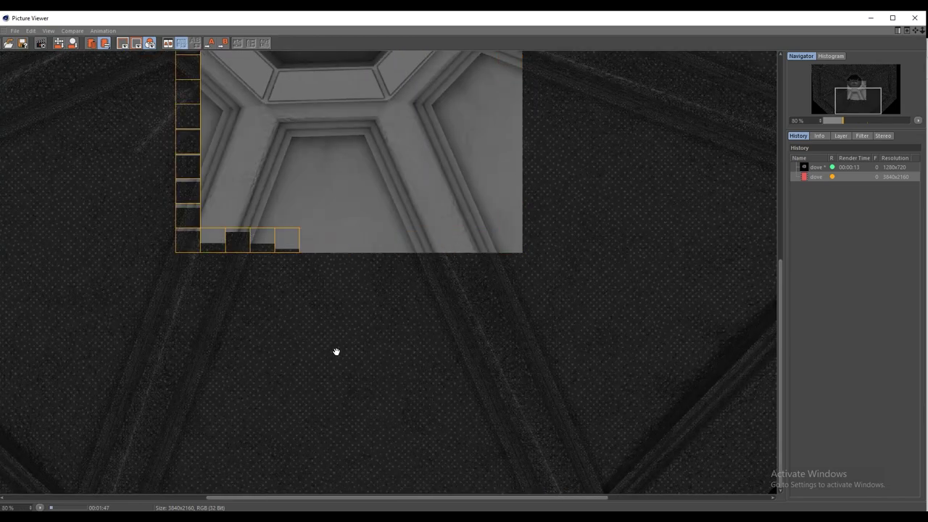
scroll(335, 352, "down", 1)
scroll(293, 186, "down", 1)
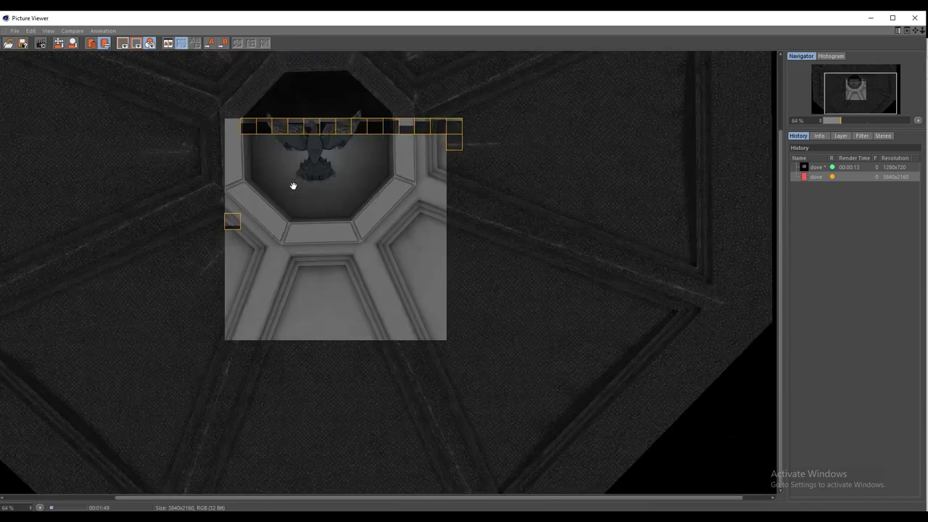
Examine the rendered dove's wings, body and tail inside the central opening at close range.
scroll(302, 187, "down", 1)
scroll(368, 238, "up", 1)
scroll(378, 272, "up", 2)
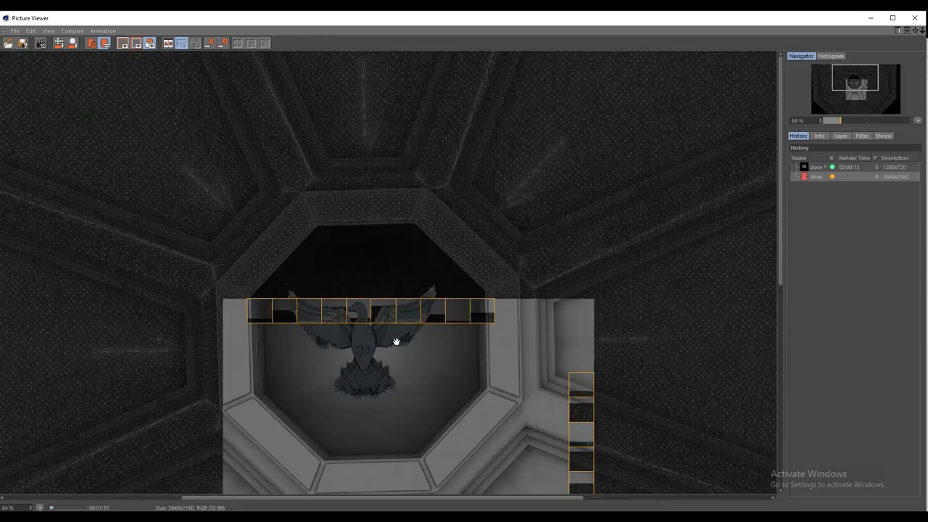
left_click_drag(394, 344, 392, 240)
scroll(370, 284, "up", 2)
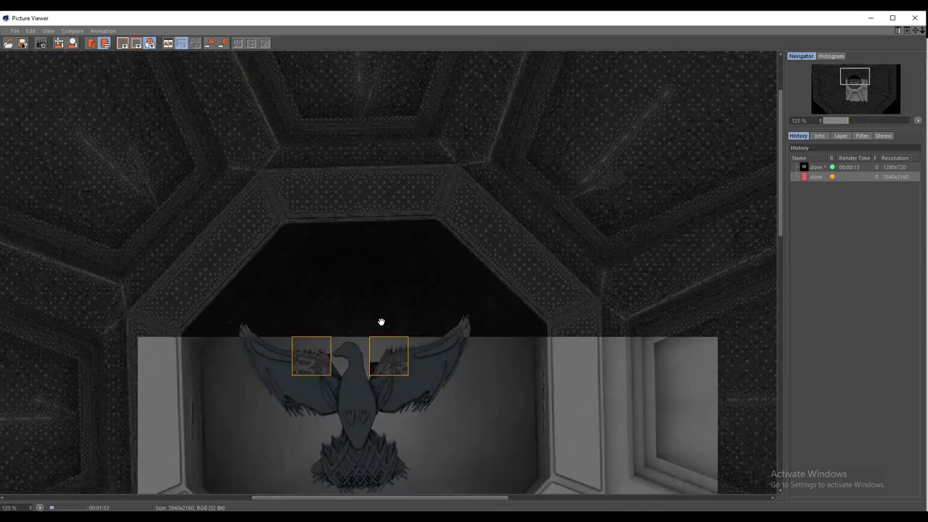
left_click_drag(381, 321, 356, 145)
scroll(356, 305, "up", 3)
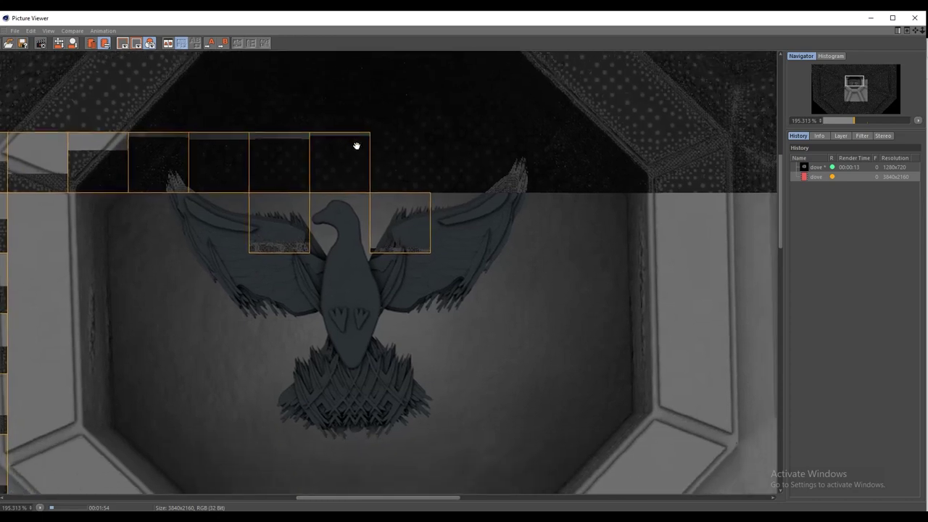
left_click_drag(372, 307, 387, 194)
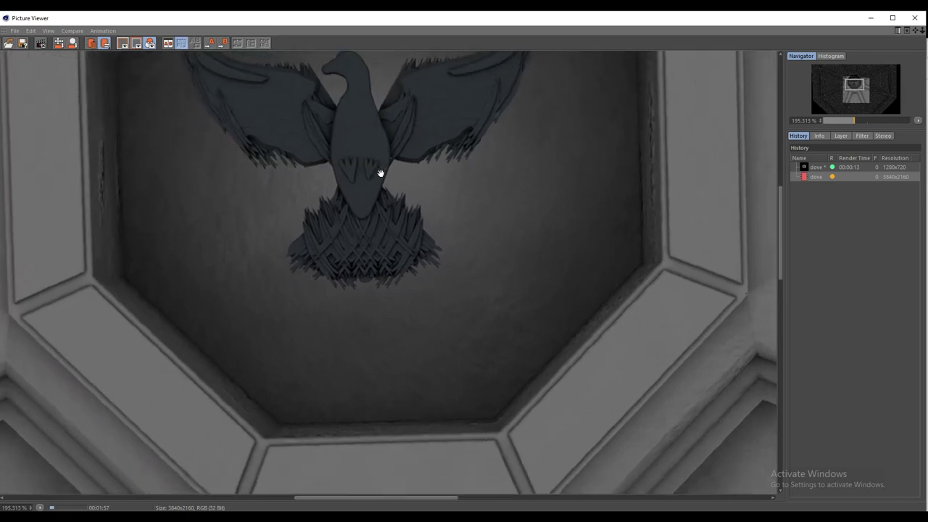
Examine the rendered mouldings and panels around the whole central opening, from an overview to close range.
left_click_drag(381, 174, 382, 166)
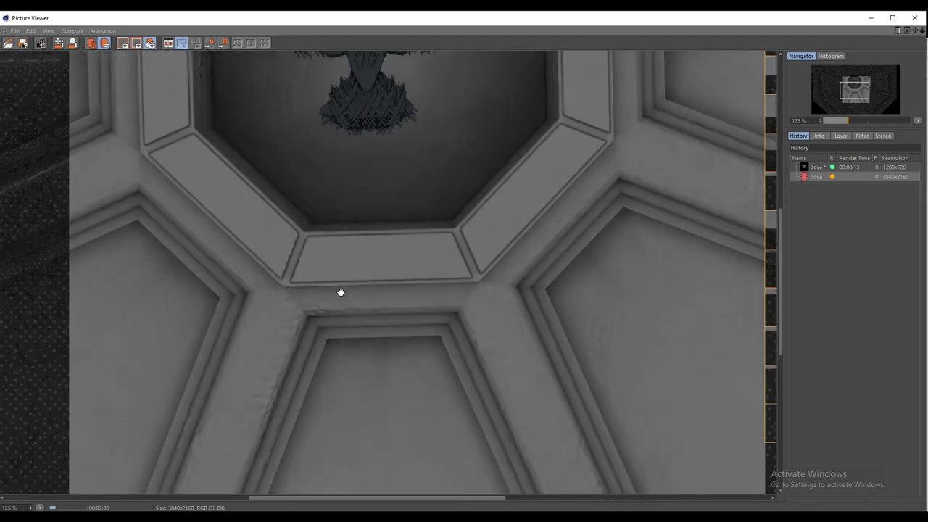
left_click_drag(340, 292, 343, 237)
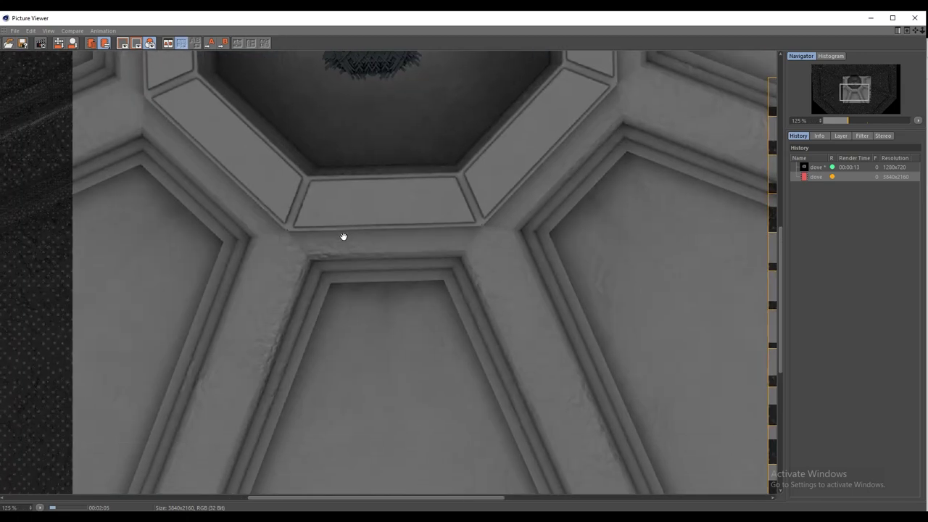
scroll(360, 286, "up", 2)
scroll(360, 287, "down", 5)
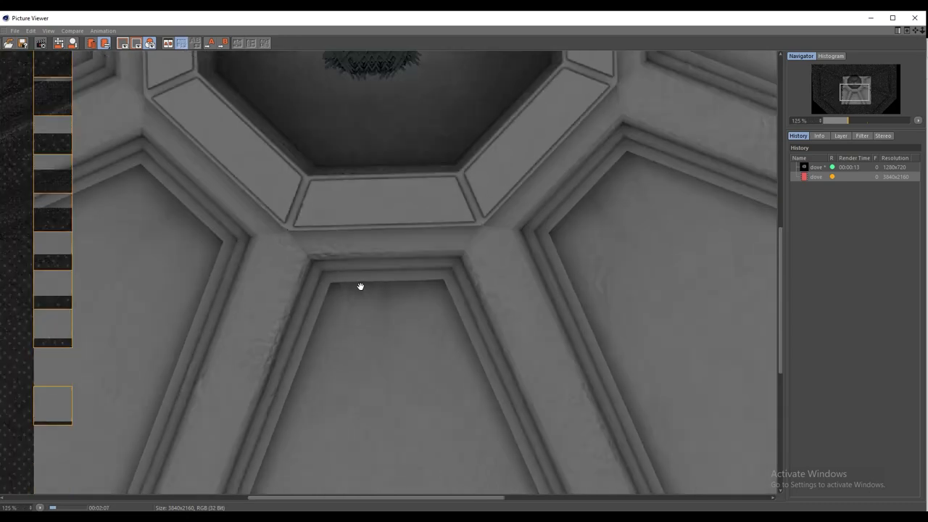
scroll(363, 265, "down", 3)
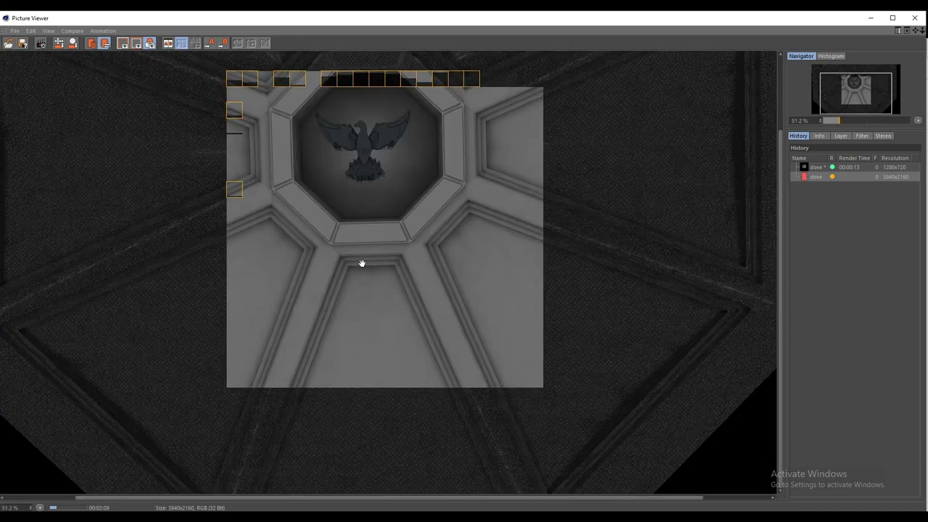
scroll(370, 252, "up", 1)
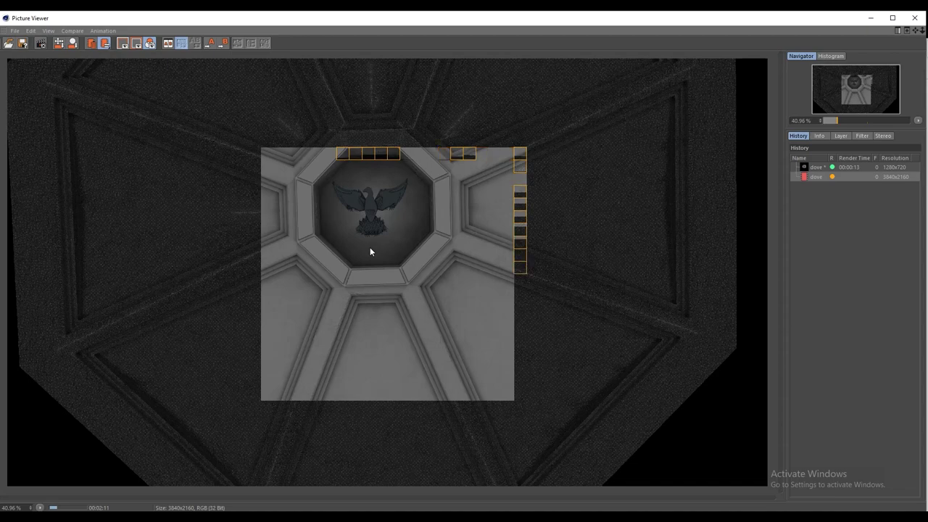
scroll(377, 217, "up", 2)
scroll(376, 288, "up", 1)
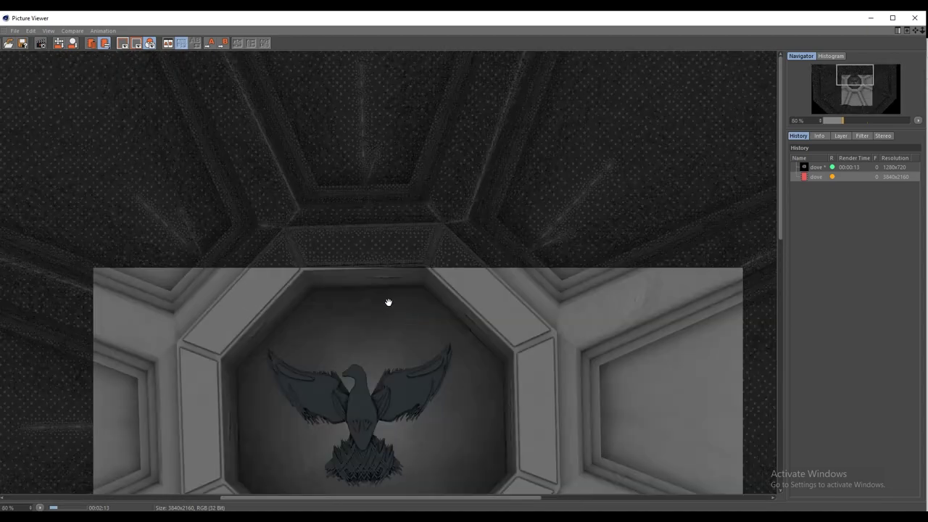
scroll(358, 213, "up", 1)
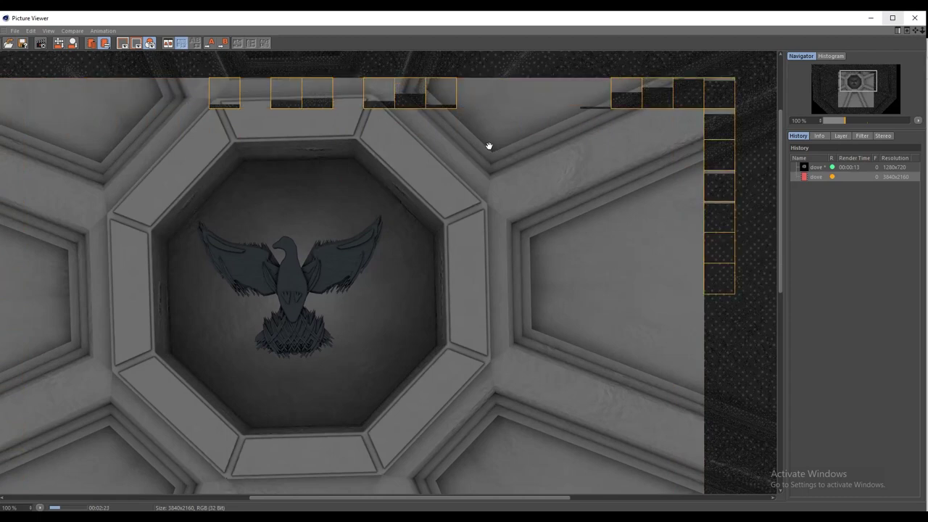
Stop the running render, close the Picture Viewer, and set the ratio-locked render output width to 1920 pixels.
left_click(911, 16)
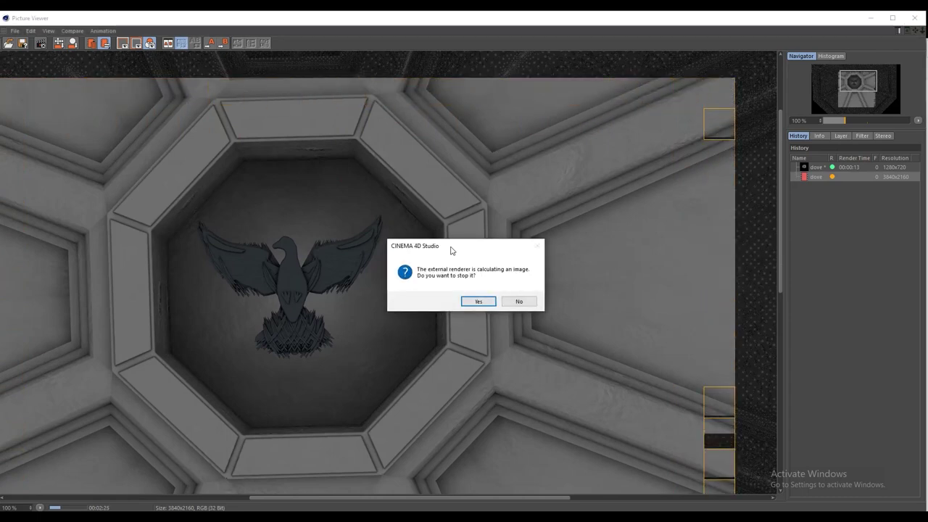
left_click(477, 301)
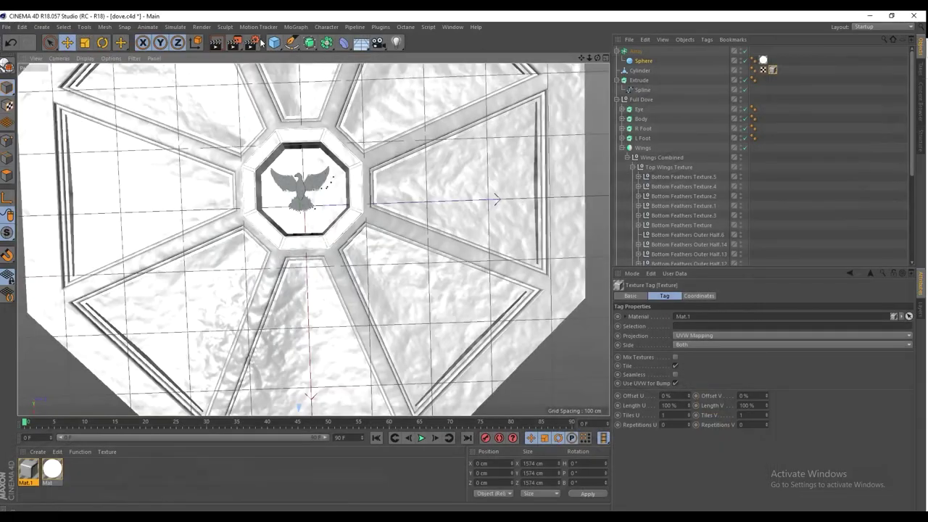
left_click(247, 45)
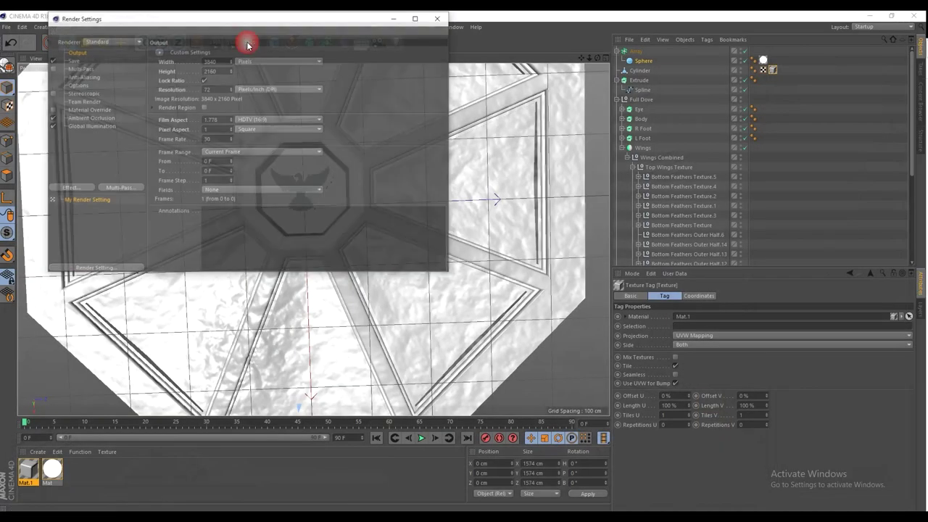
left_click_drag(220, 62, 168, 51)
type("192")
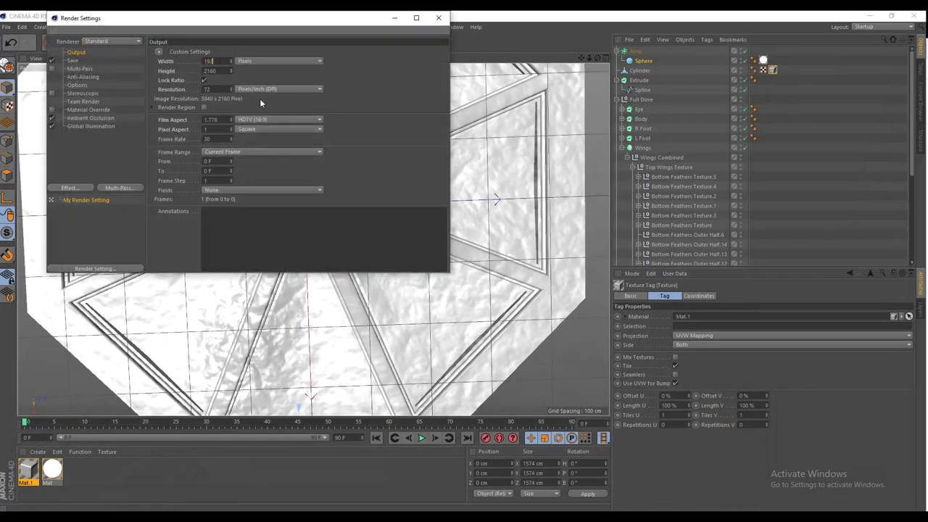
type("20")
key("Return")
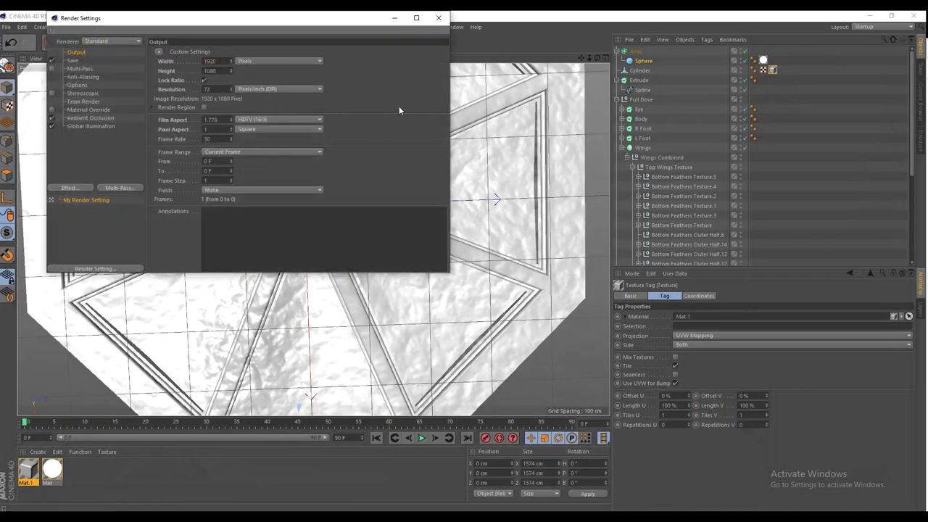
left_click(438, 18)
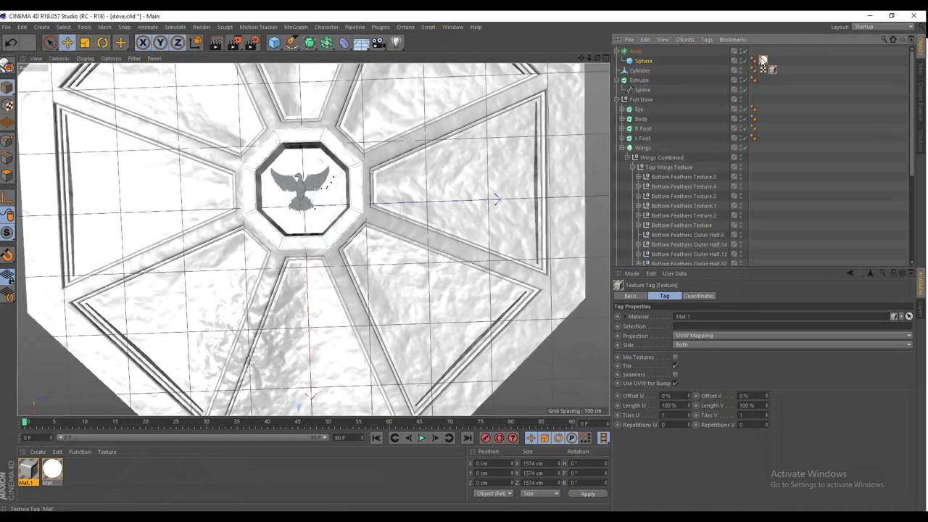
Set the luminance brightness of the sphere light material Mat to 220%.
left_click_drag(763, 62, 762, 61)
double_click(52, 469)
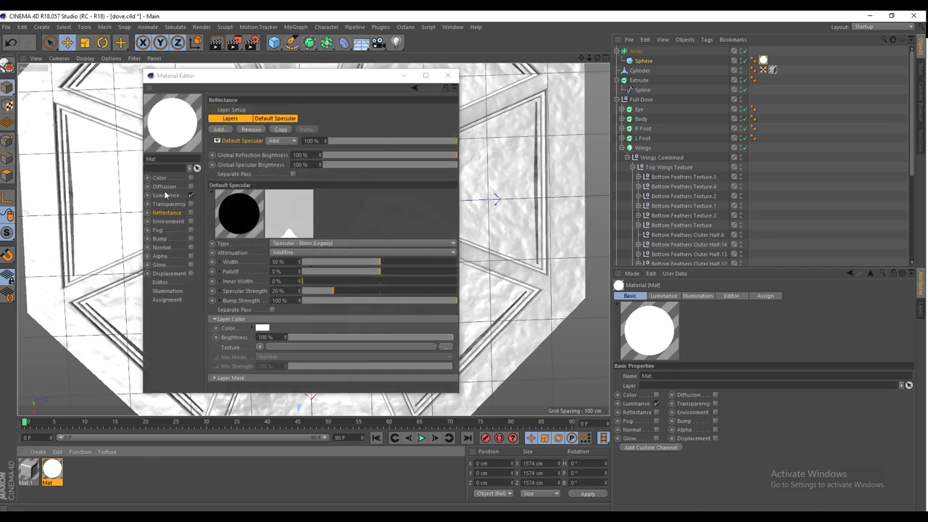
left_click(166, 195)
left_click(268, 166)
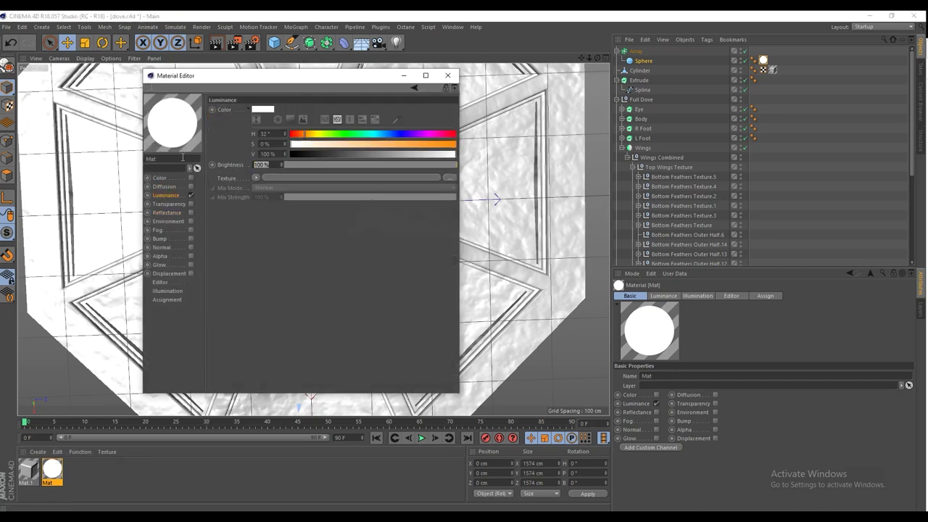
type("220")
left_click(271, 244)
left_click(448, 76)
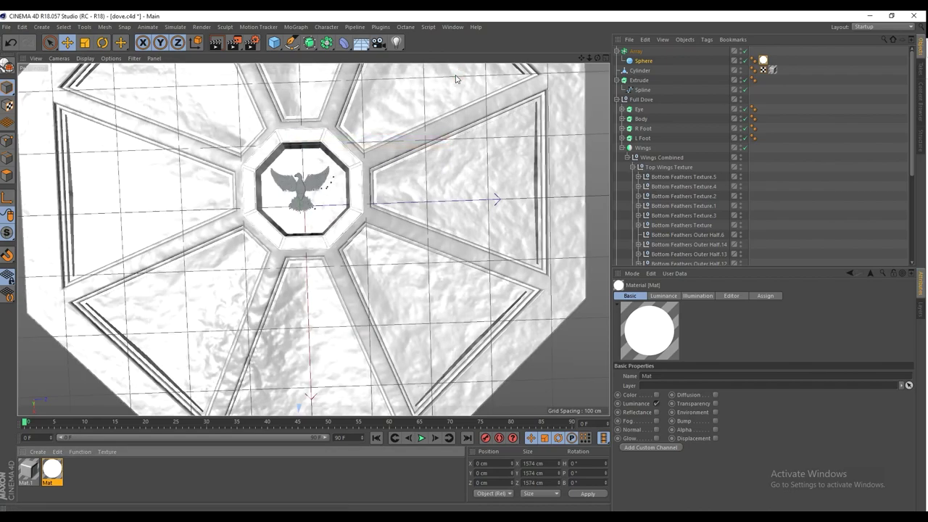
left_click(232, 44)
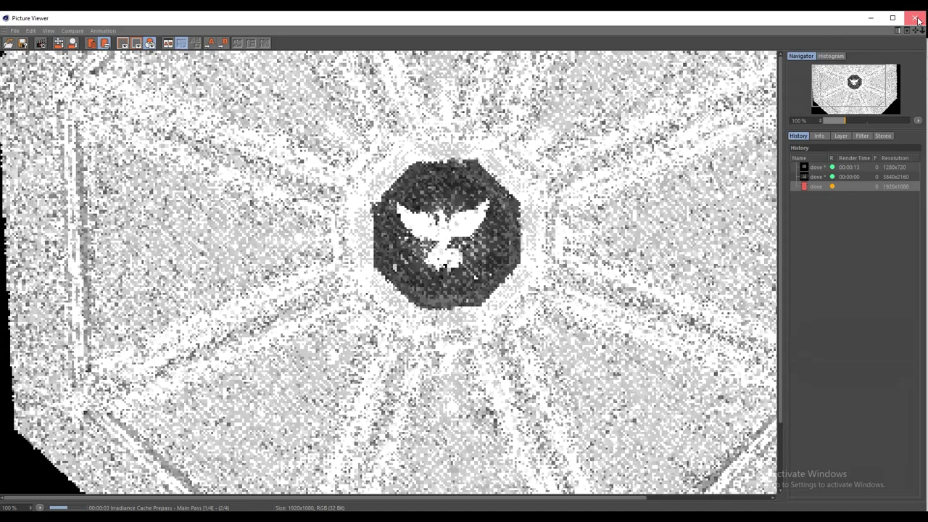
left_click(917, 21)
left_click(480, 301)
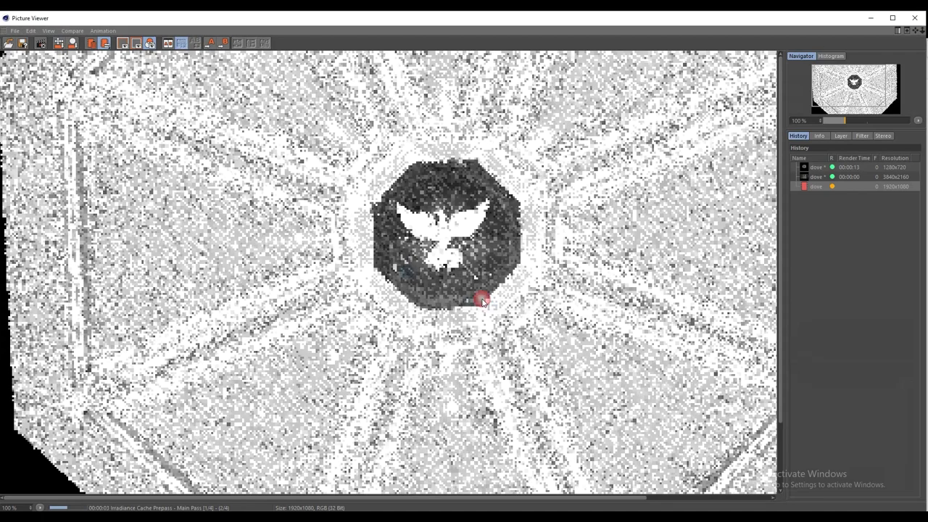
Duplicate the frame material Mat.1 and set the luminance colour saturation of the first Mat.1 to 0%.
left_click(126, 480)
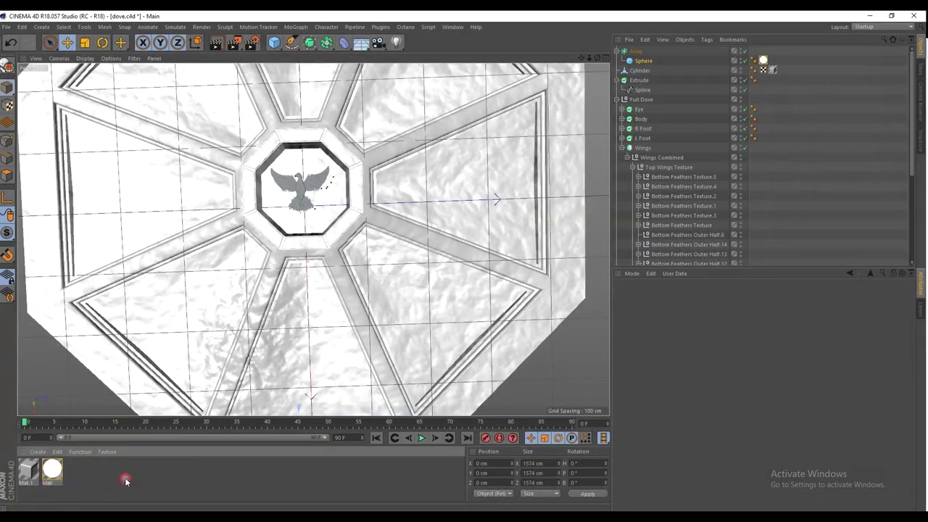
left_click_drag(34, 476, 28, 474, "ctrl")
double_click(29, 471)
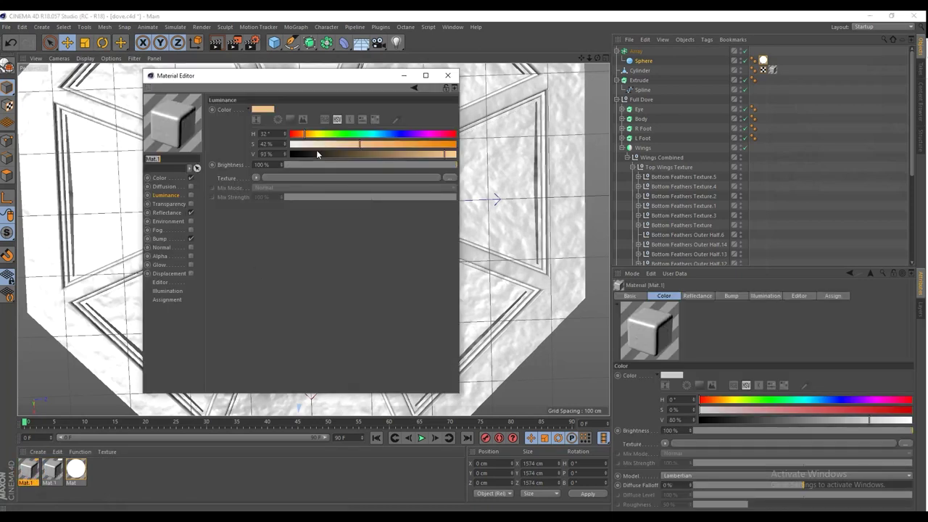
left_click_drag(293, 148, 284, 149)
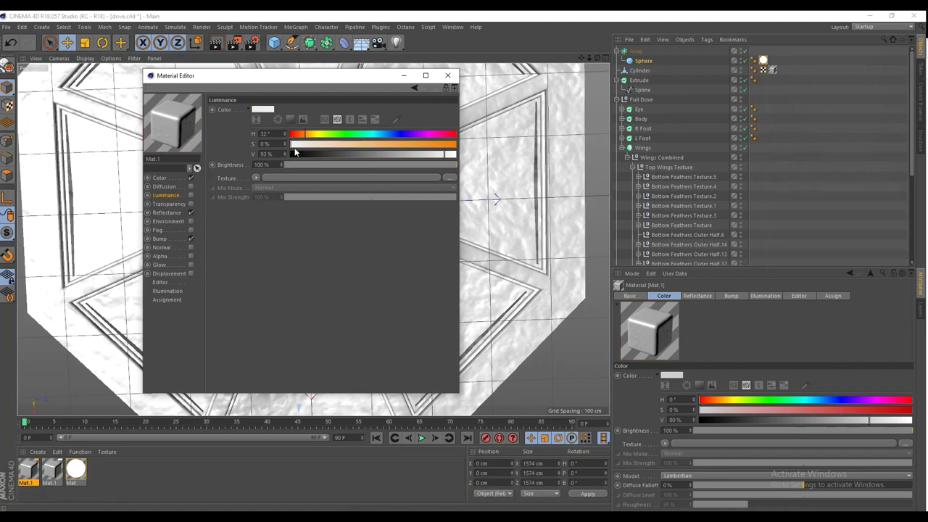
left_click(158, 178)
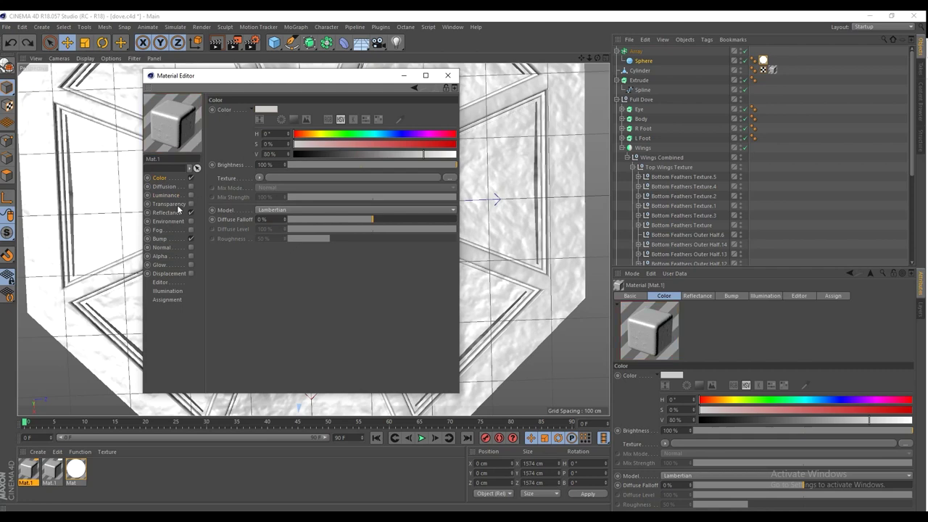
Give the Mat.1 material applied to the frame a faint warm tint with a 32° hue and low saturation.
left_click(54, 472)
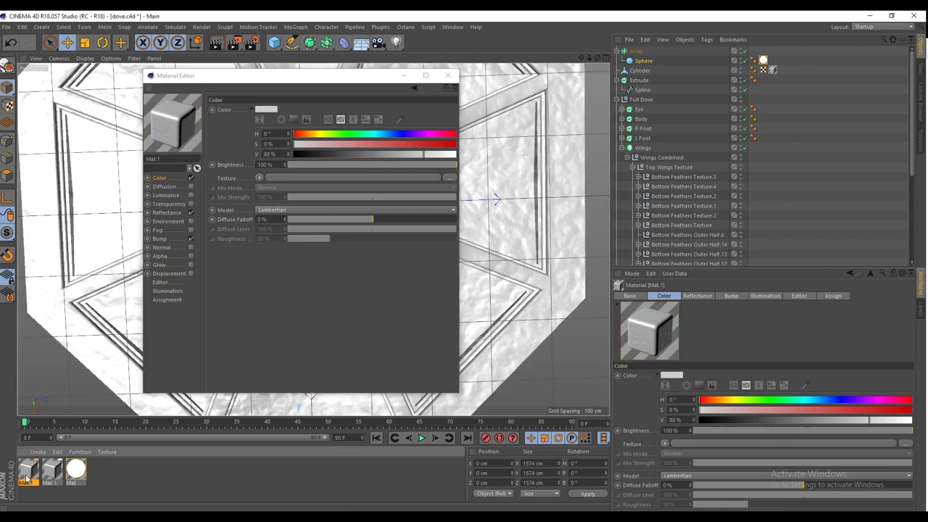
left_click(162, 212)
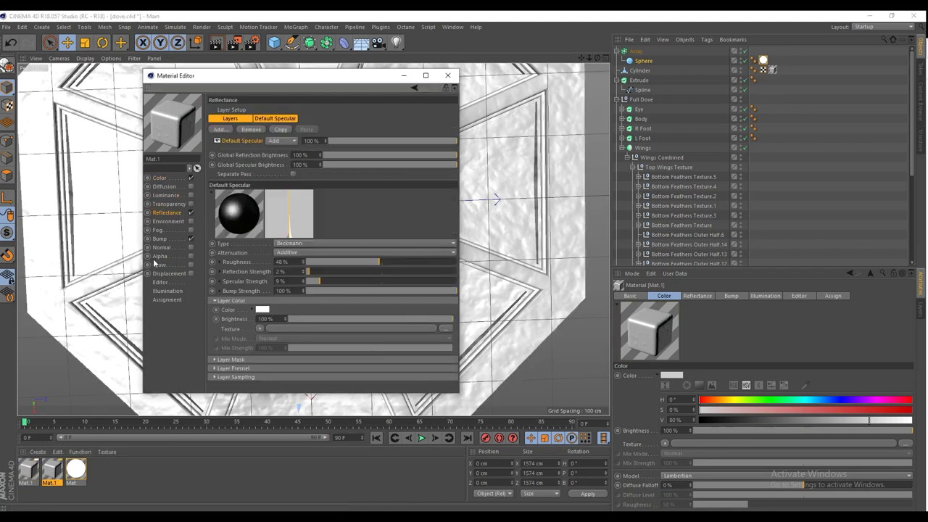
left_click(159, 238)
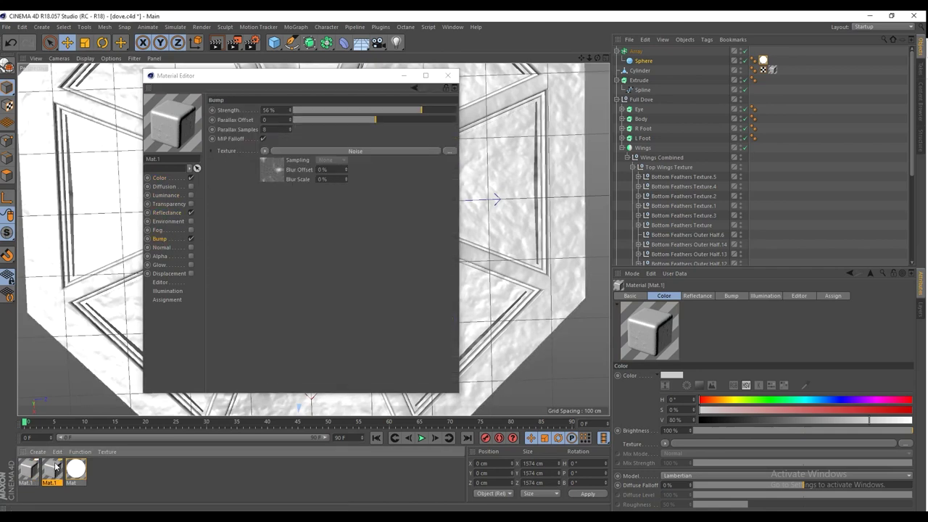
left_click(165, 177)
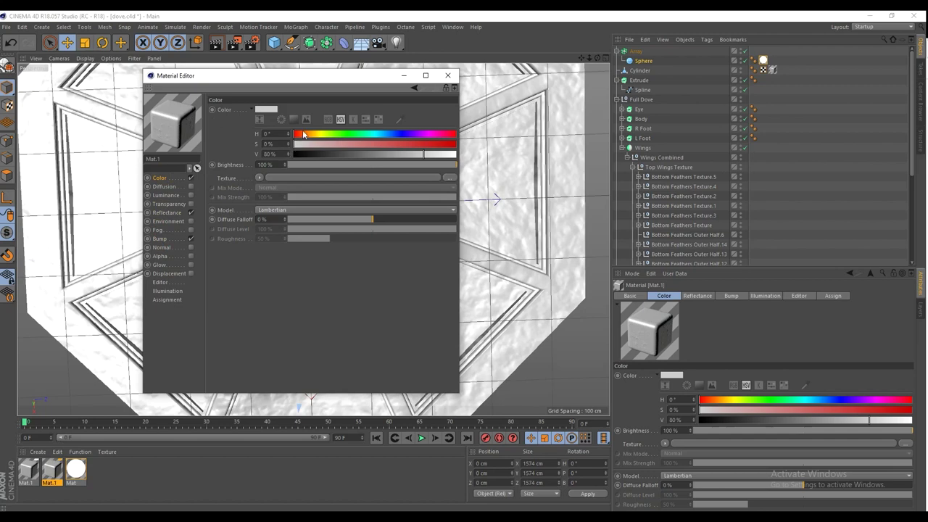
left_click(308, 134)
mouse_move(312, 144)
left_mouse_down()
mouse_move(377, 144)
mouse_move(329, 145)
left_mouse_up()
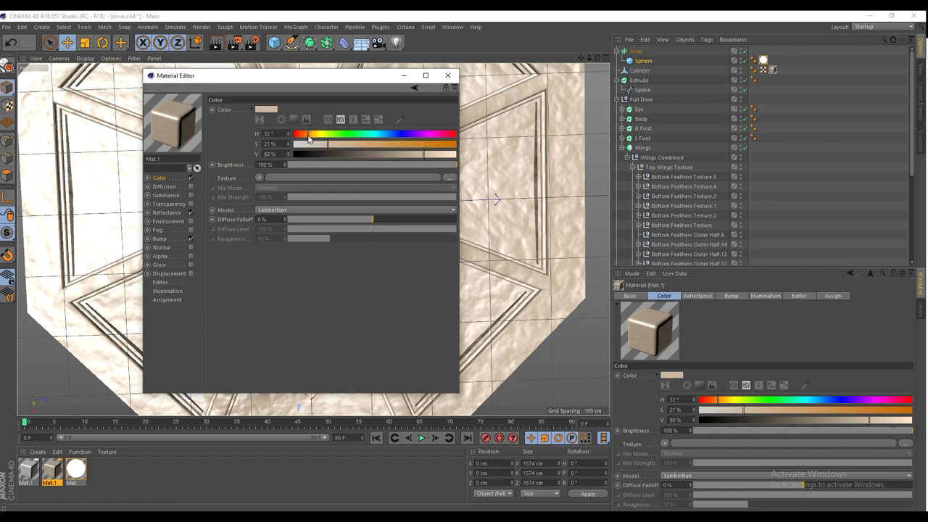
left_click_drag(331, 144, 314, 148)
Keep Beckmann reflectance on the other, unapplied Mat.1, with specular strength 1% and reflection strength 3%.
left_click(28, 470)
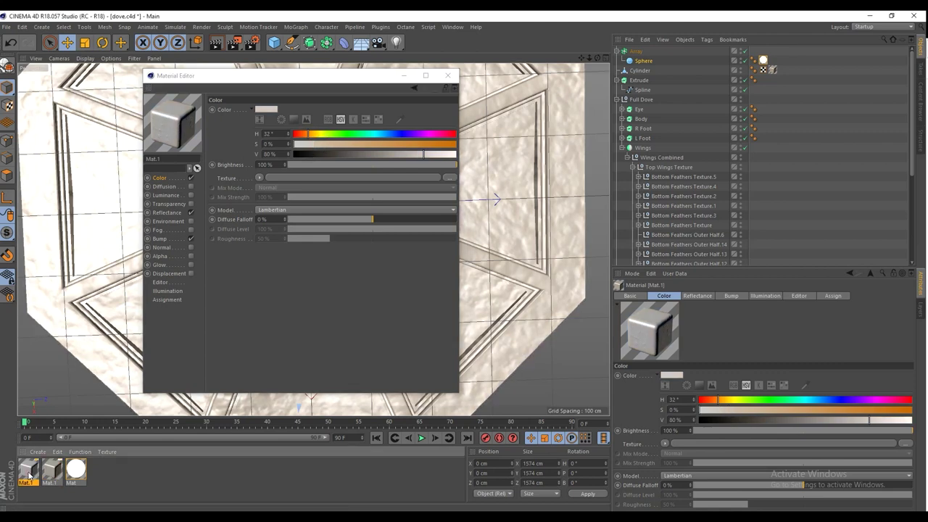
left_click(168, 213)
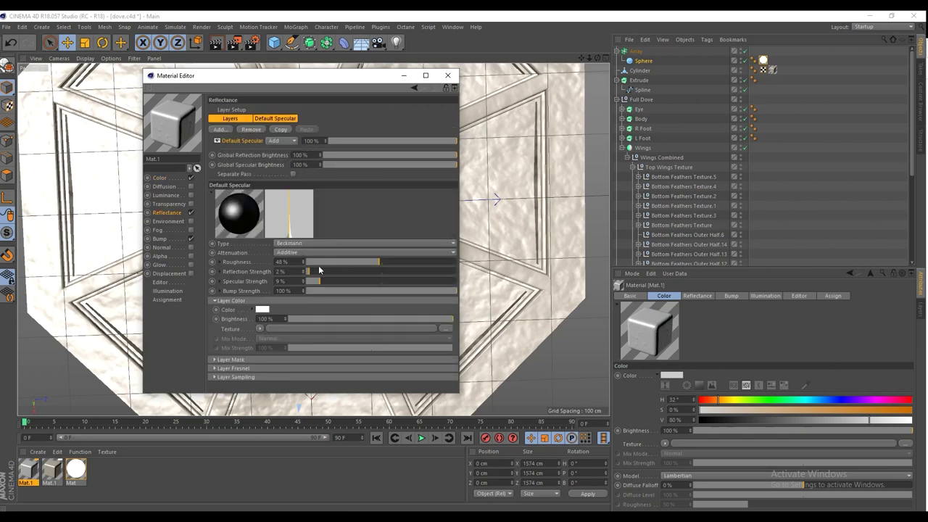
left_click(308, 243)
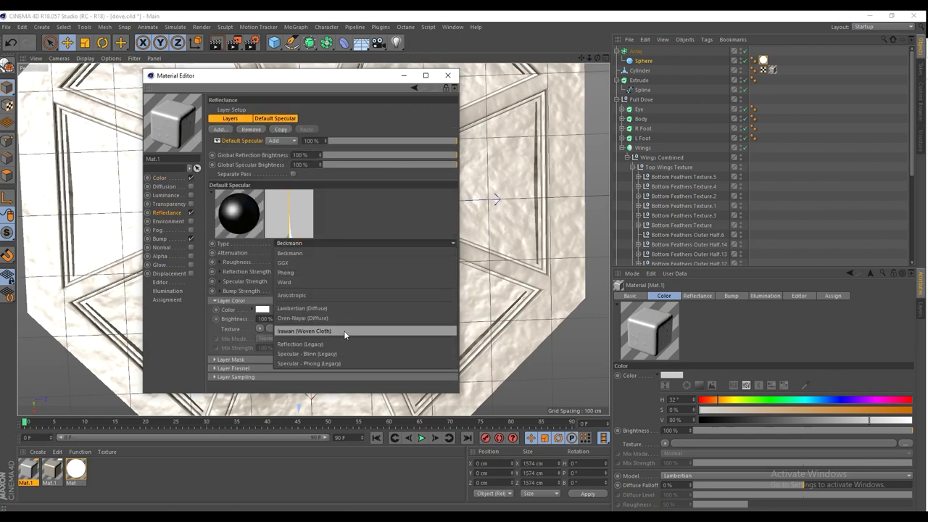
left_click(313, 344)
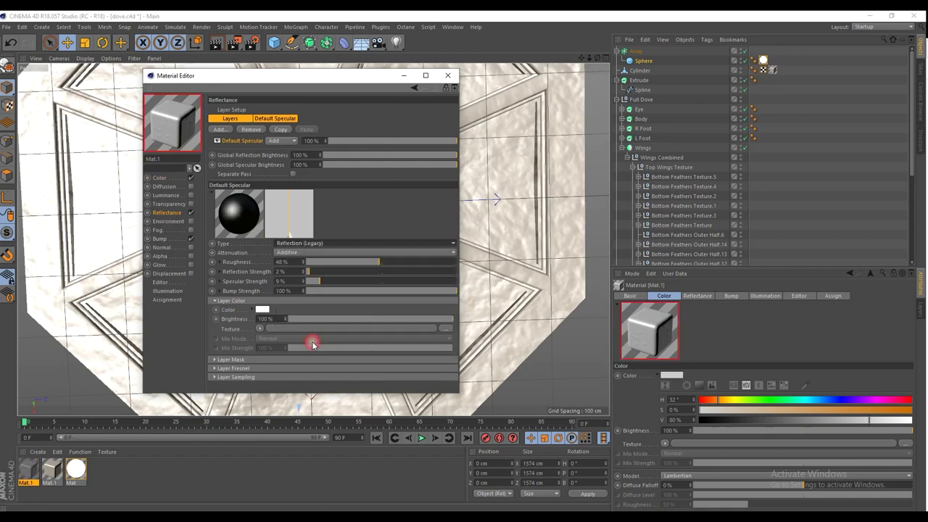
left_click(314, 245)
left_click(307, 254)
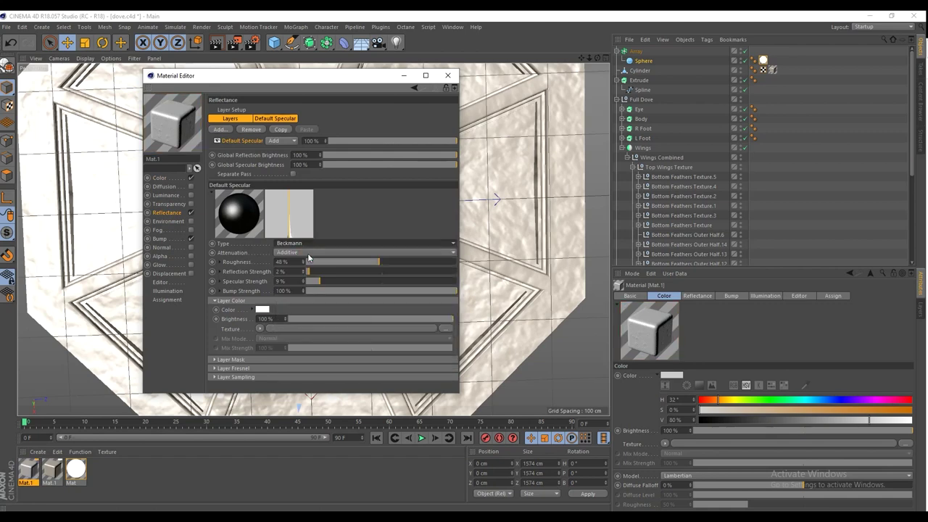
left_click_drag(313, 287, 305, 287)
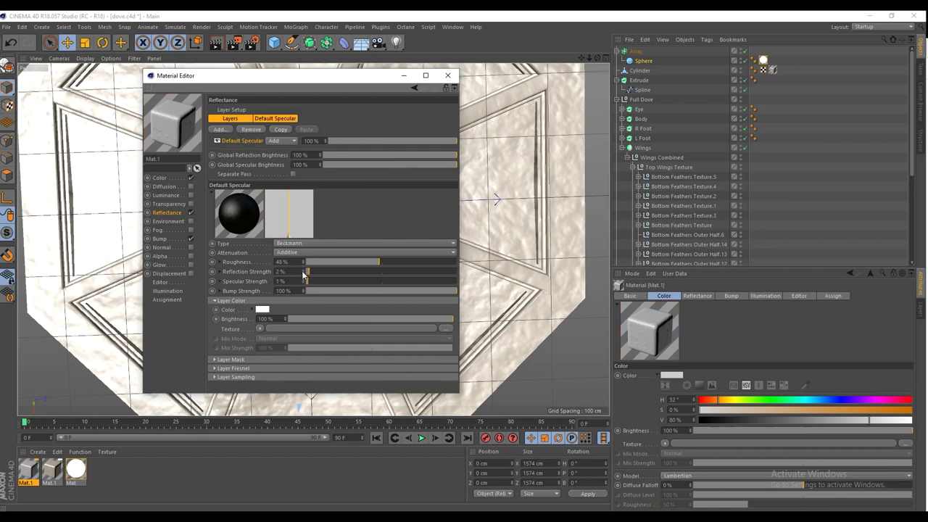
left_click_drag(303, 274, 304, 274)
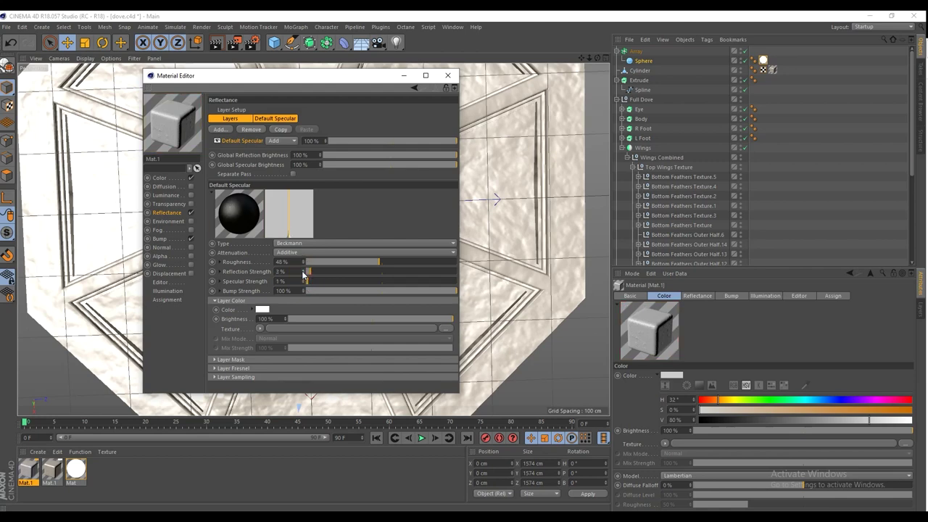
Change the bump shader's noise type to Stupl in the unapplied Mat.1 material.
left_click(164, 240)
left_click(269, 160)
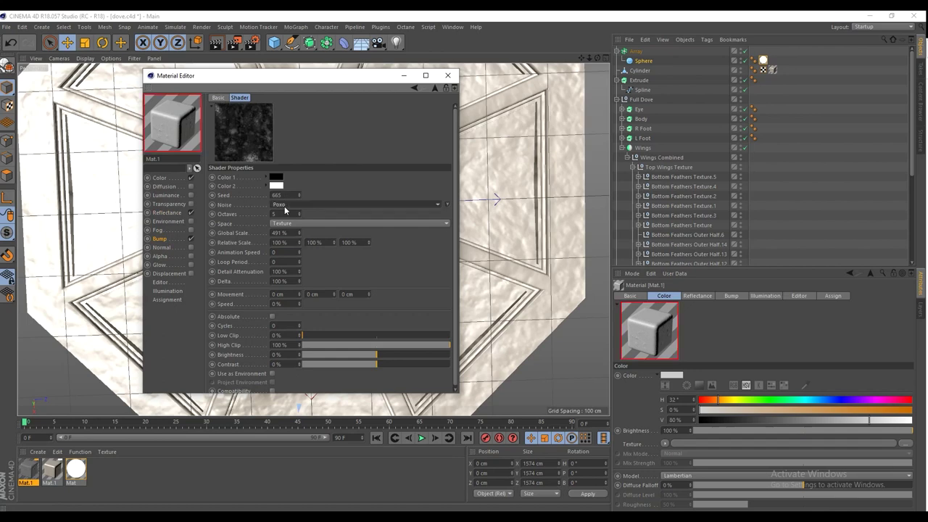
scroll(285, 210, "down", 2)
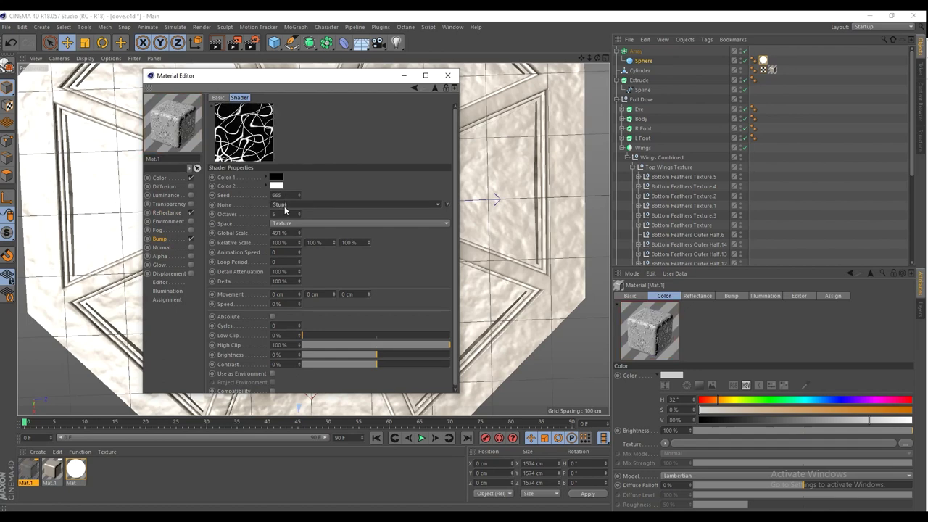
scroll(285, 211, "down", 2)
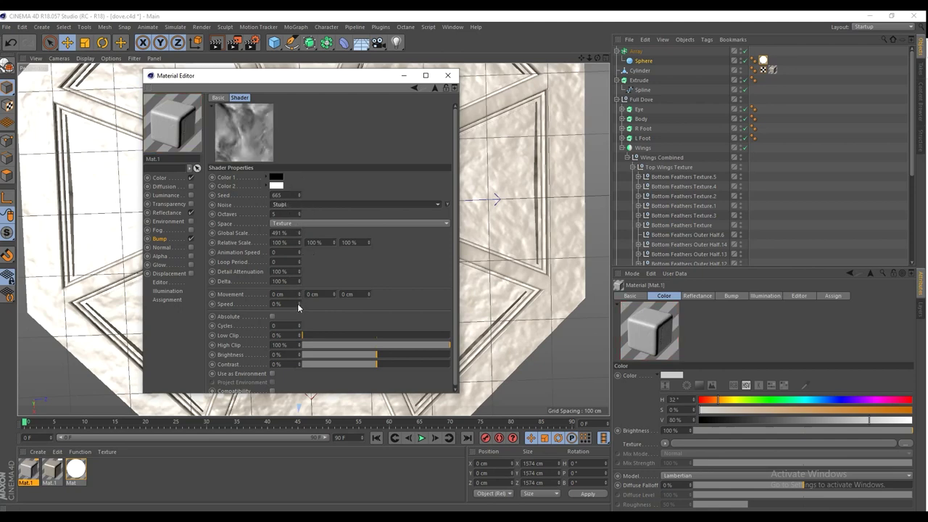
Switch the material preview to a plane and examine the bump channel's Noise shader settings.
left_click(160, 239)
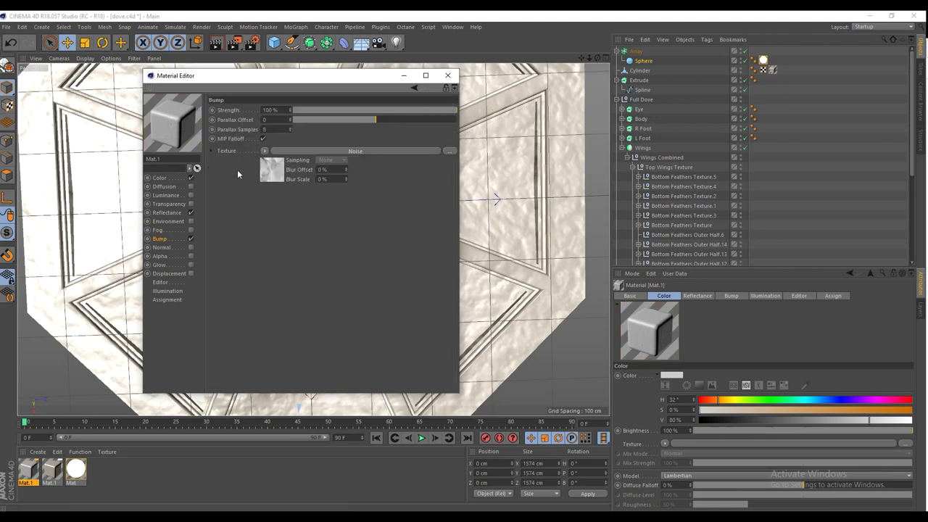
right_click(170, 129)
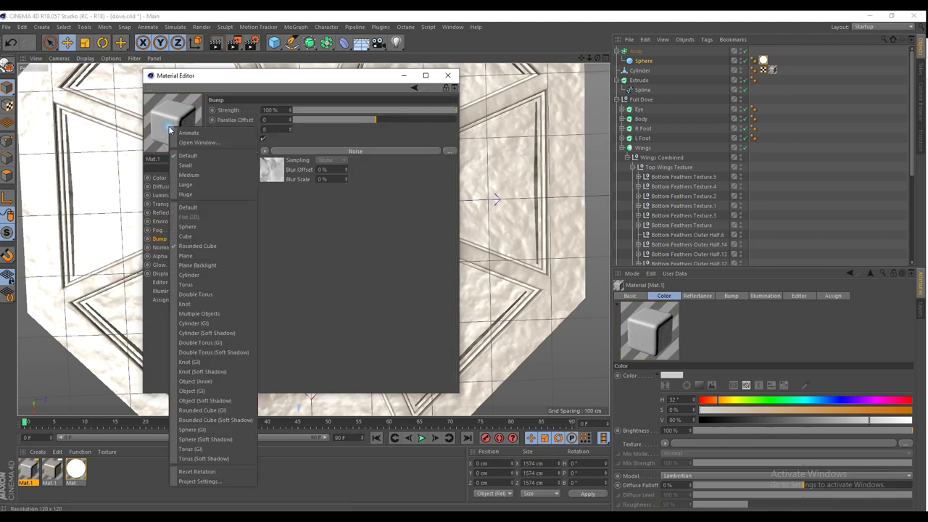
left_click(220, 261)
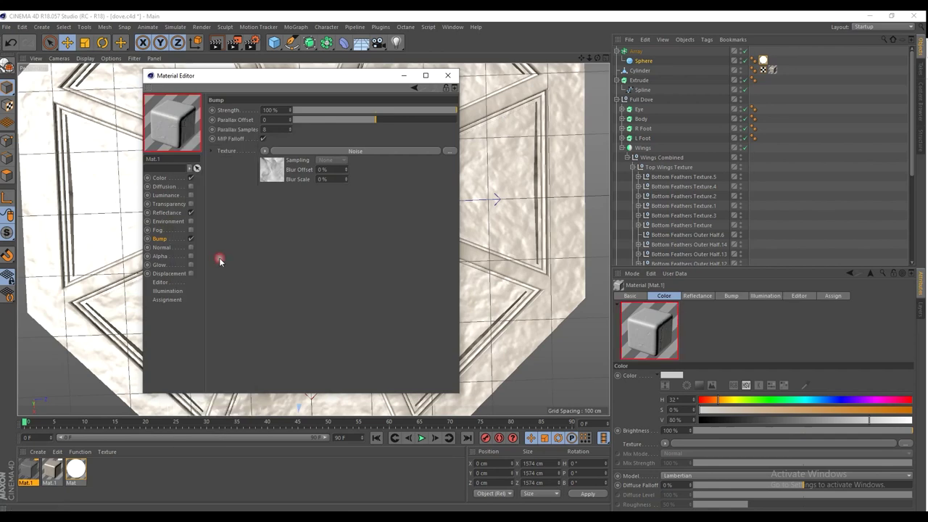
left_click(276, 168)
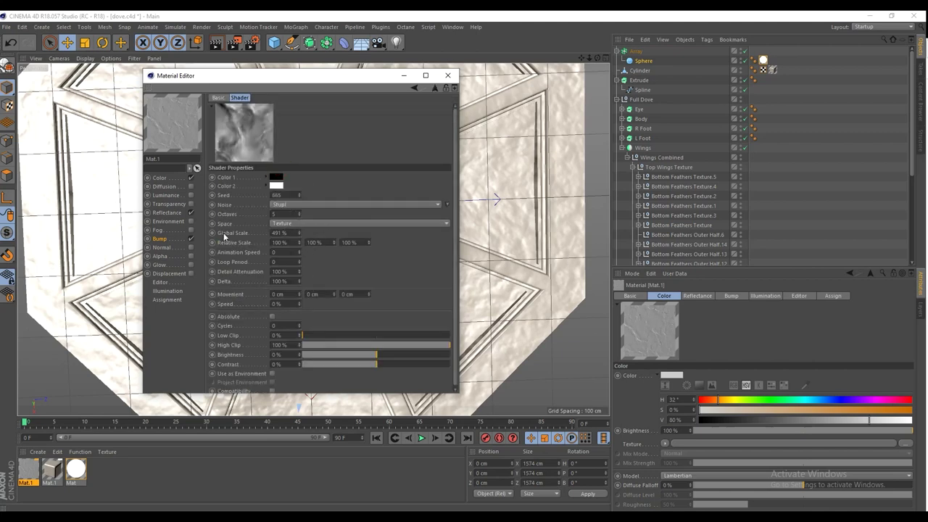
left_click(161, 240)
left_click(264, 150)
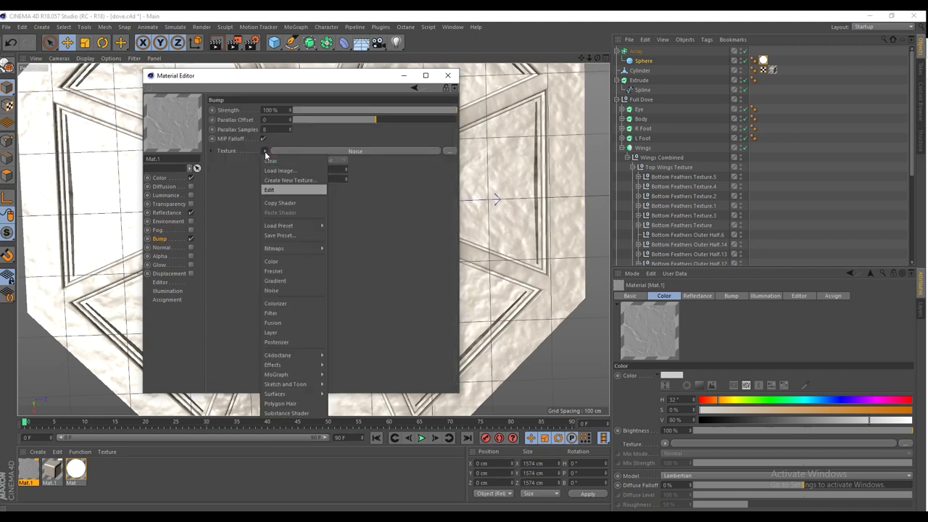
left_click(286, 290)
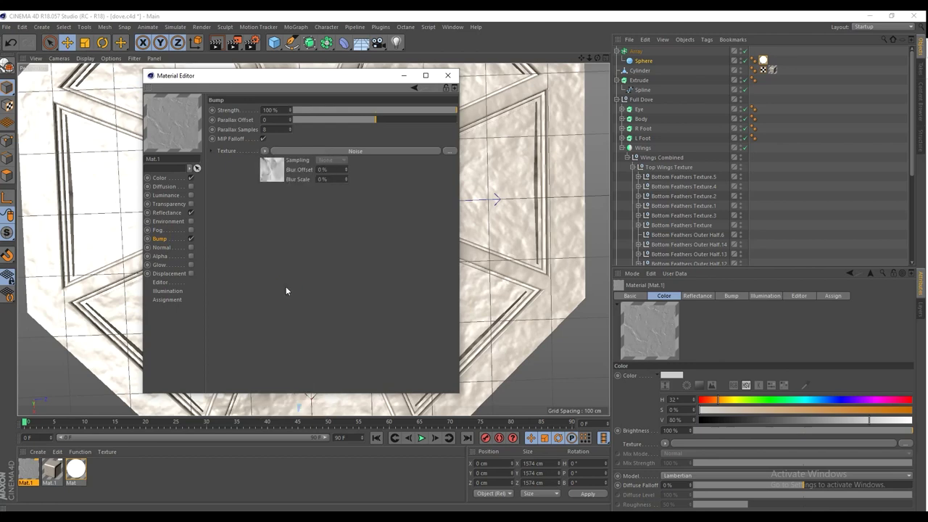
left_click(276, 172)
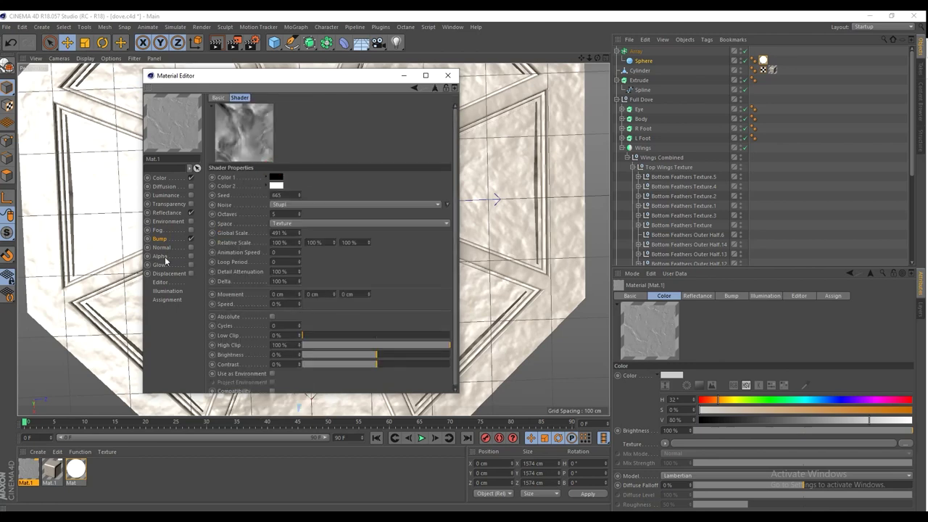
Enable displacement on the unapplied Mat.1 with a Noise texture and a strength of 19%.
left_click(190, 272)
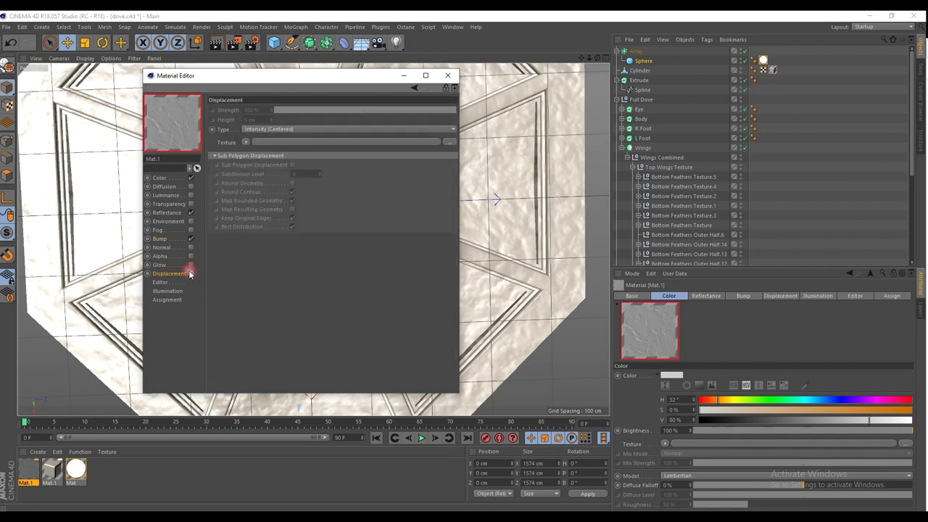
left_click(247, 143)
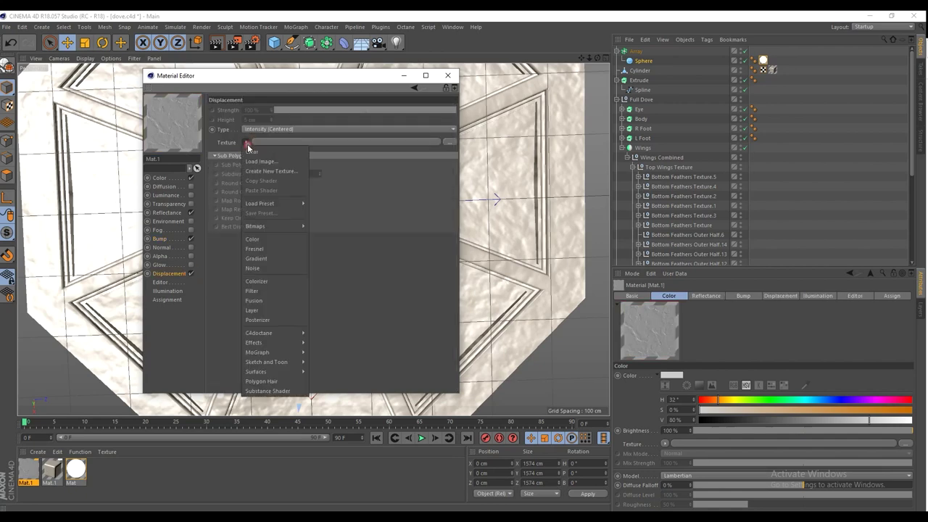
left_click(255, 267)
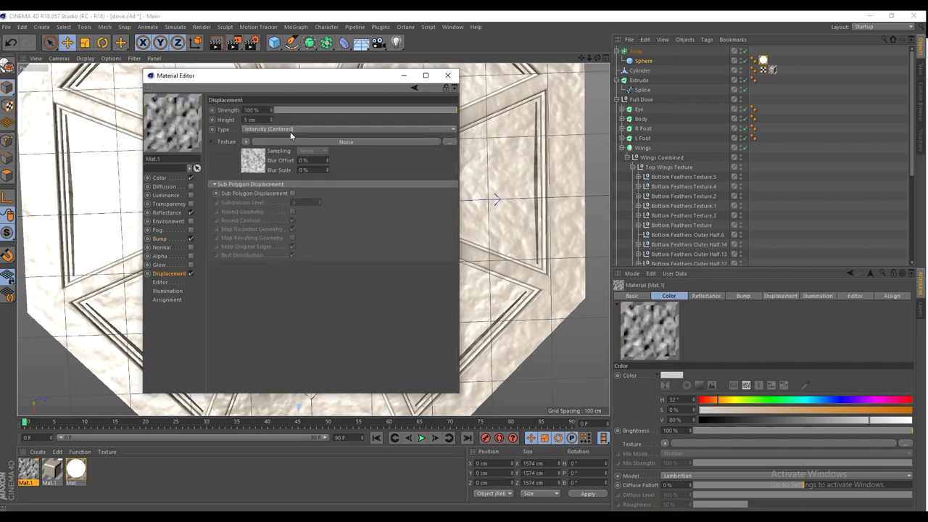
left_click_drag(339, 110, 383, 110)
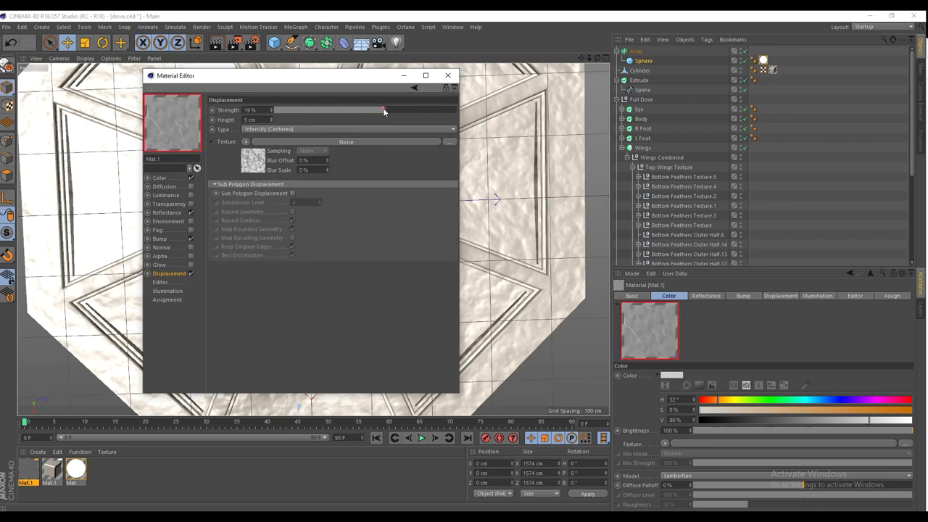
Try the Ober noise type for the displacement, with height 24 cm and strength 46%.
left_click(255, 162)
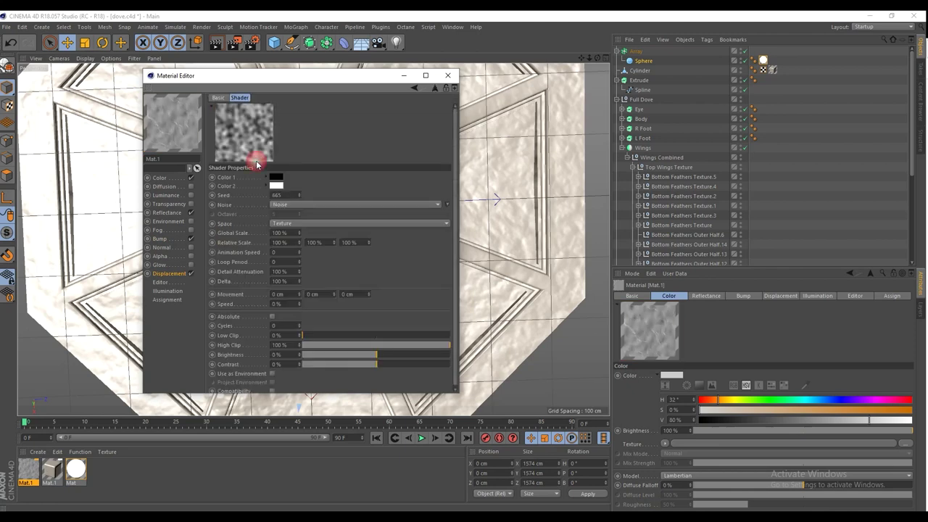
scroll(282, 208, "down", 1)
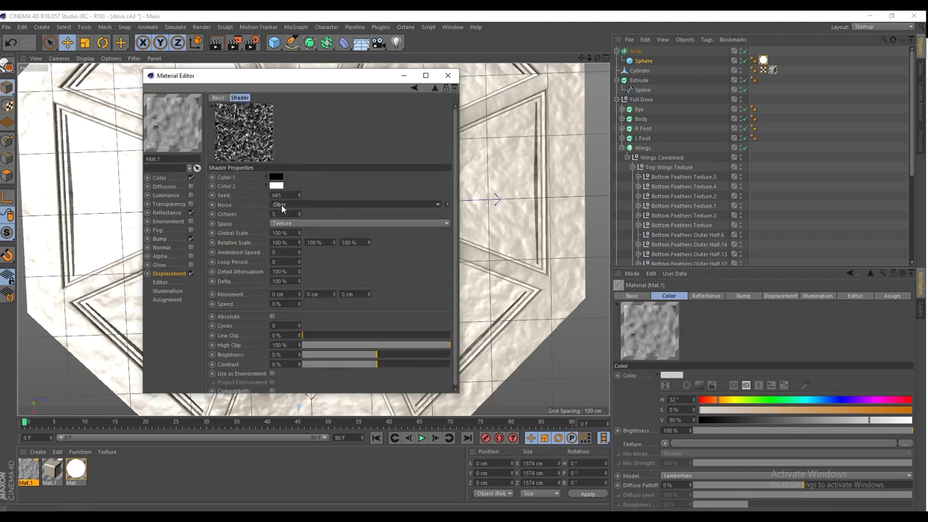
left_click(166, 274)
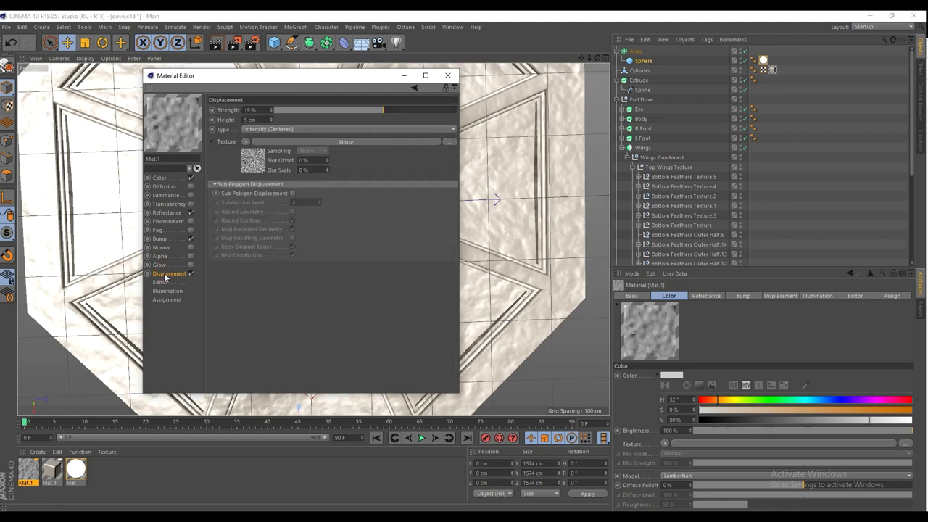
left_click_drag(272, 123, 272, 145)
left_click_drag(386, 109, 418, 109)
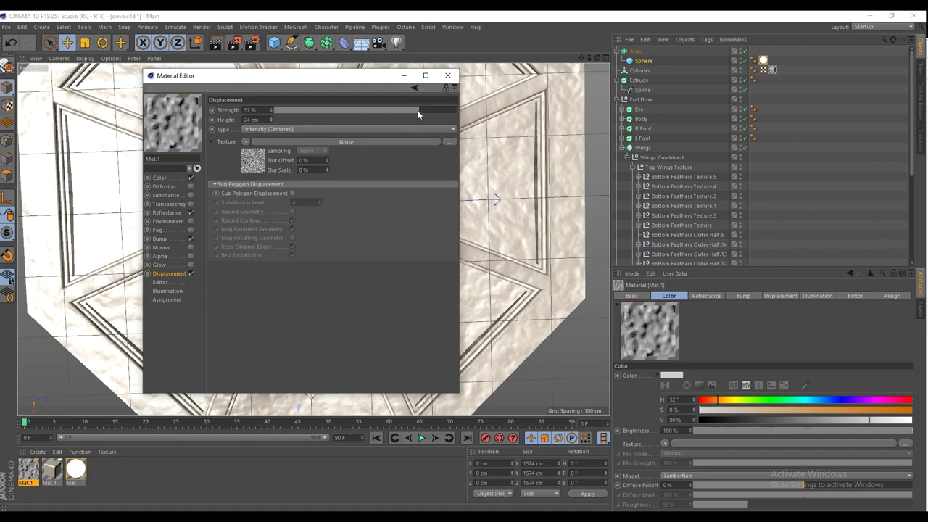
Try other displacement noise types, ending on Cell Voronoi.
left_click(252, 161)
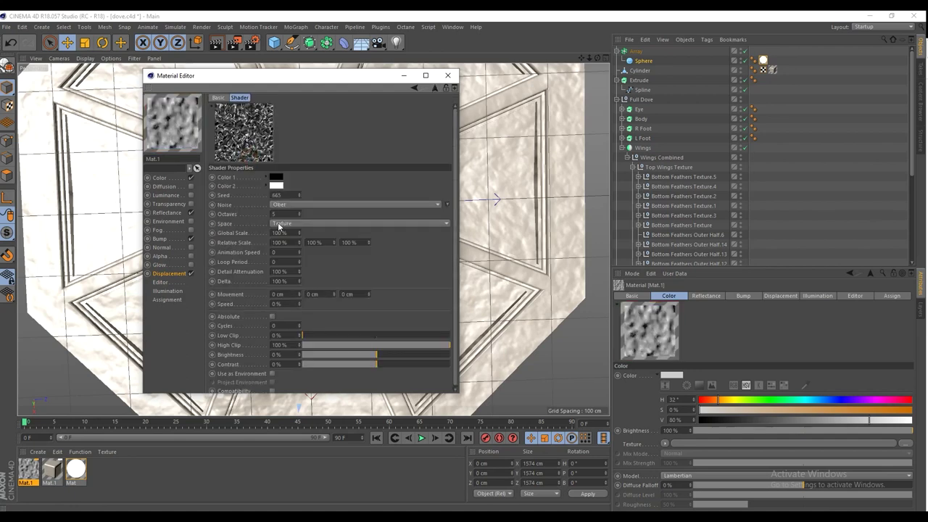
scroll(281, 205, "down", 1)
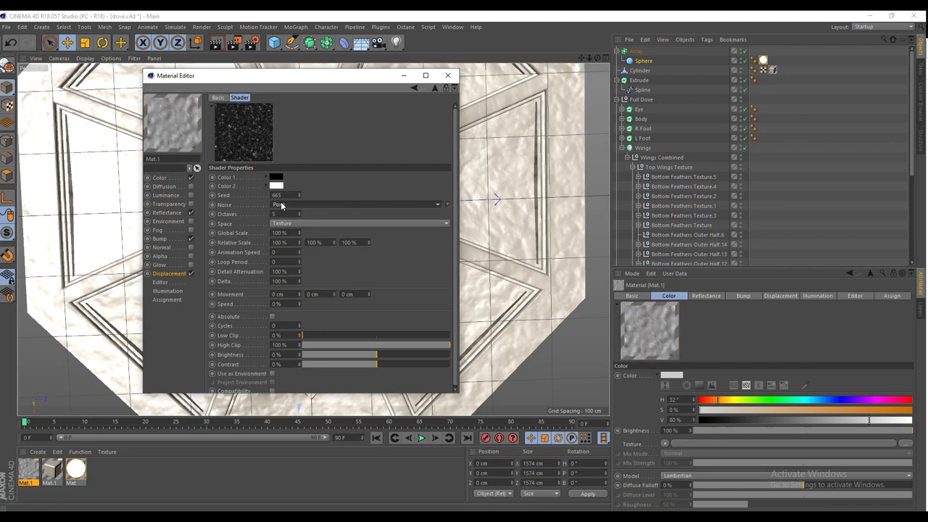
scroll(280, 203, "down", 4)
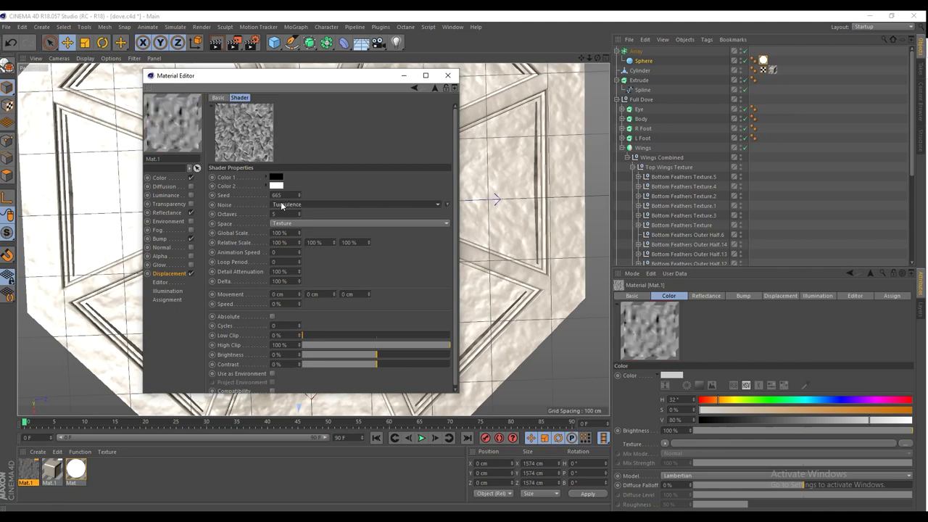
scroll(281, 204, "down", 1)
scroll(280, 203, "down", 1)
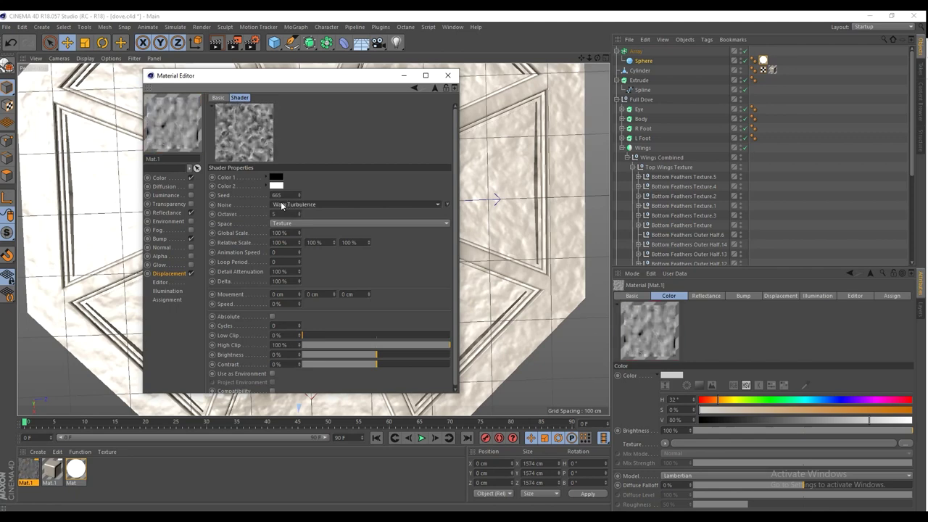
scroll(281, 204, "down", 1)
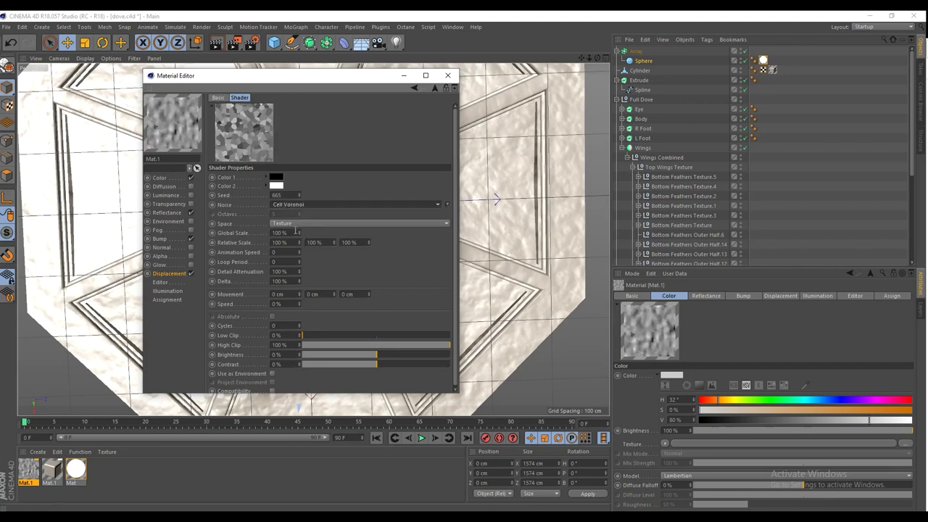
Set the displacement height to 2 cm and preview the material on a rounded cube.
left_click(174, 273)
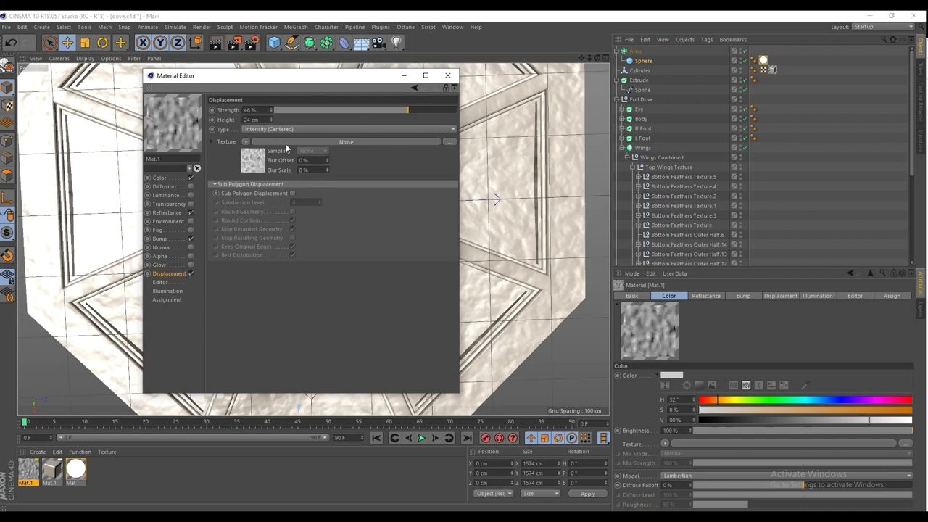
double_click(267, 119)
type("2")
left_click(360, 234)
right_click(191, 131)
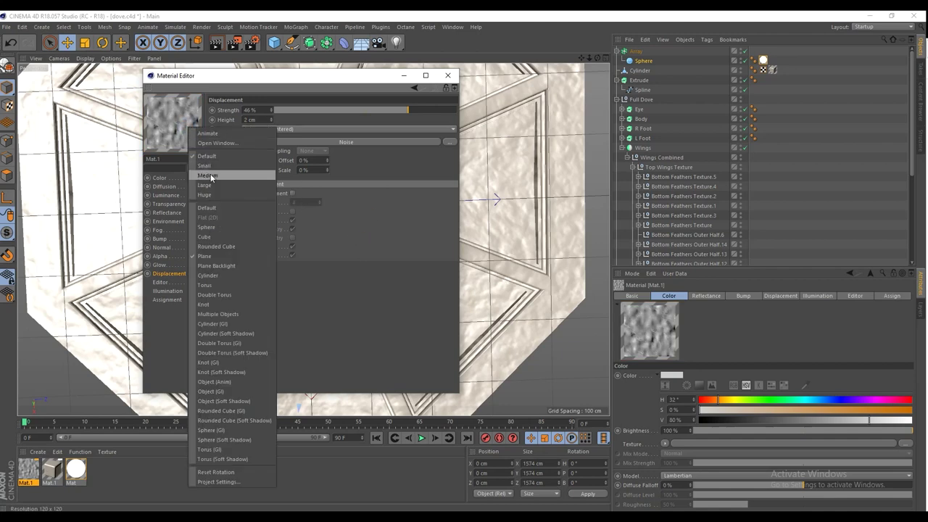
left_click(220, 245)
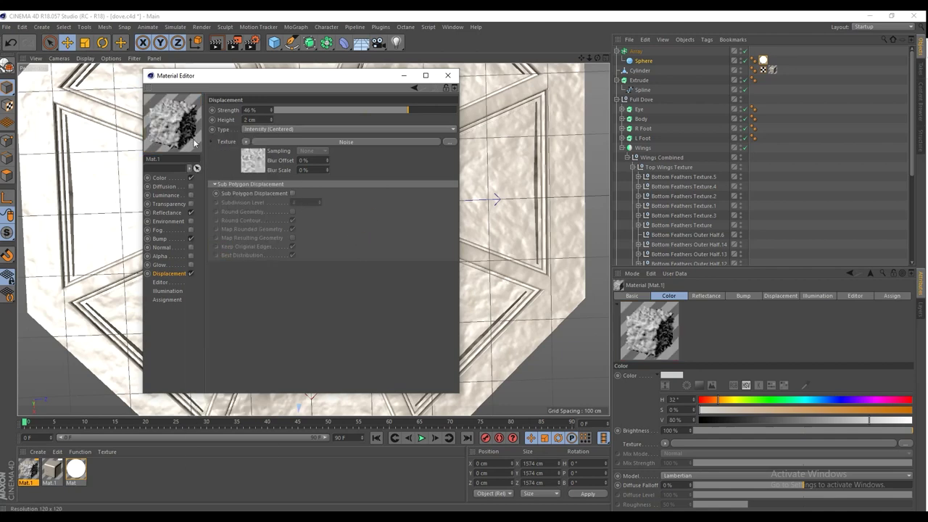
Set the displacement height to 0.1 cm and its strength to 22%.
left_click(254, 166)
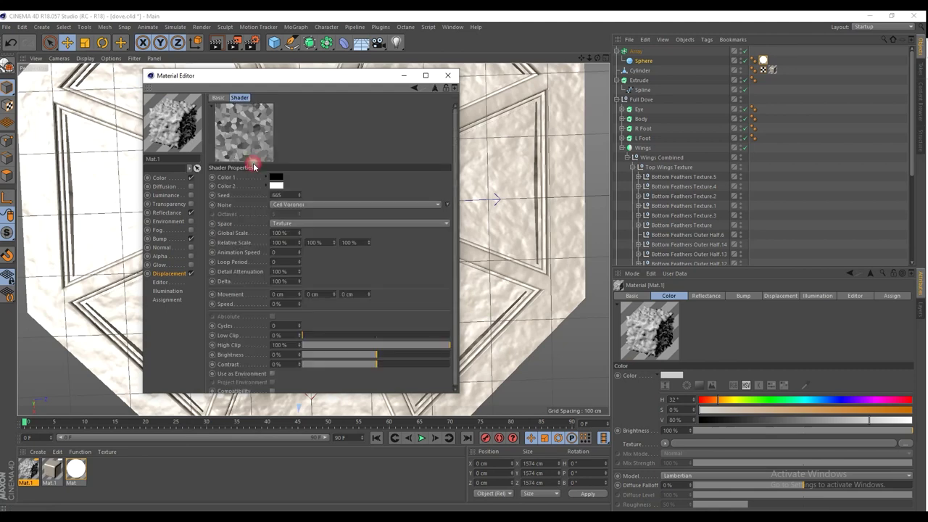
left_click(158, 273)
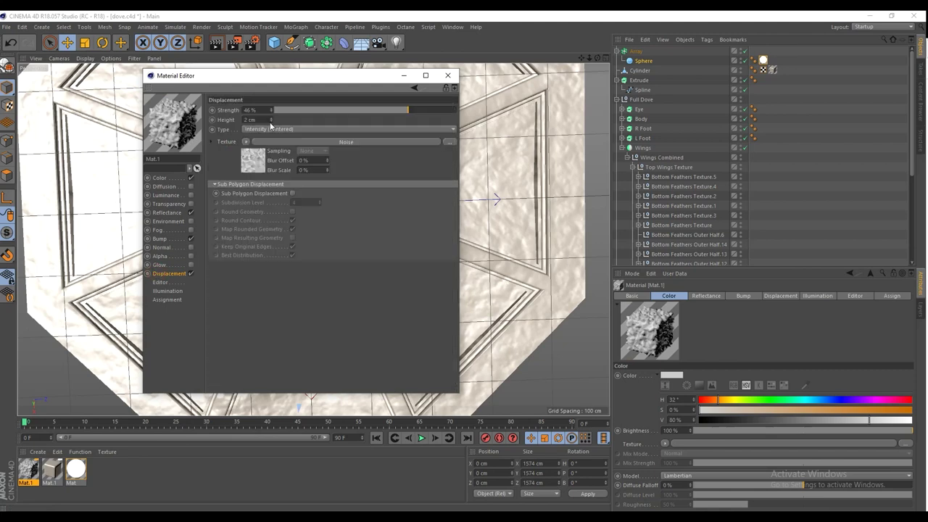
key("Tab")
key("BackSpace")
type(".1")
key("Return")
left_click(392, 110)
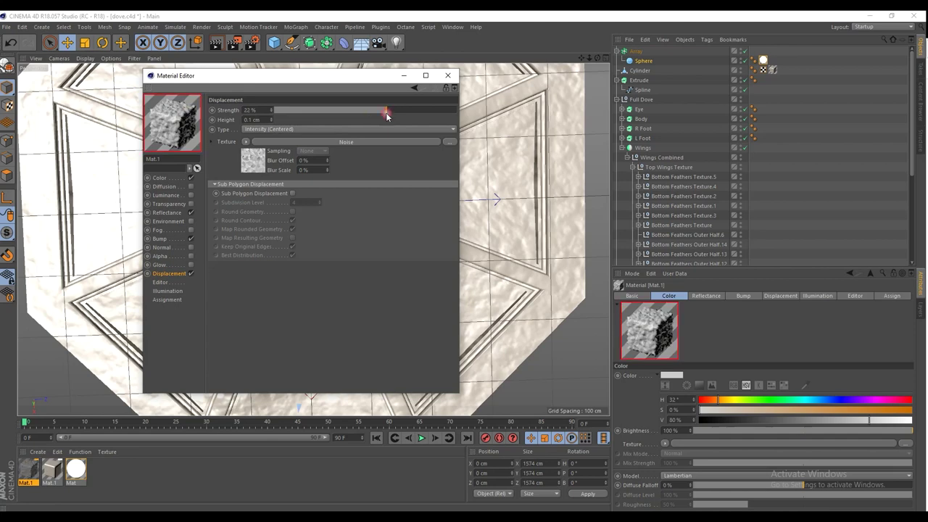
Change the displacement shader's noise type to Zada.
left_click(260, 167)
scroll(288, 209, "down", 3)
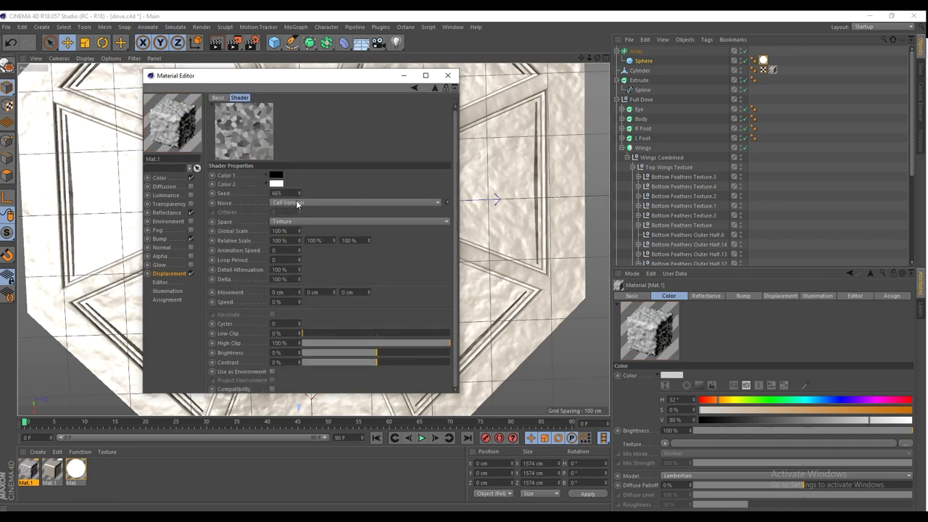
scroll(296, 205, "down", 4)
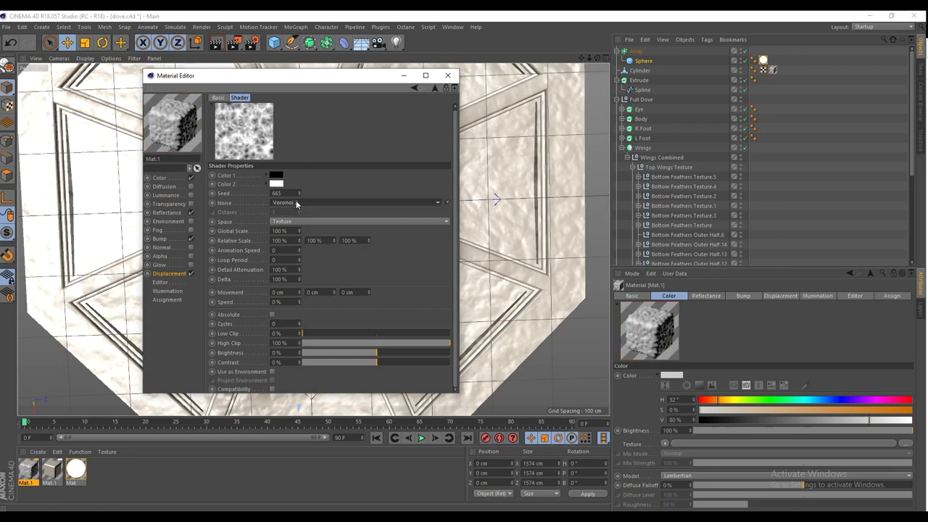
scroll(296, 204, "down", 2)
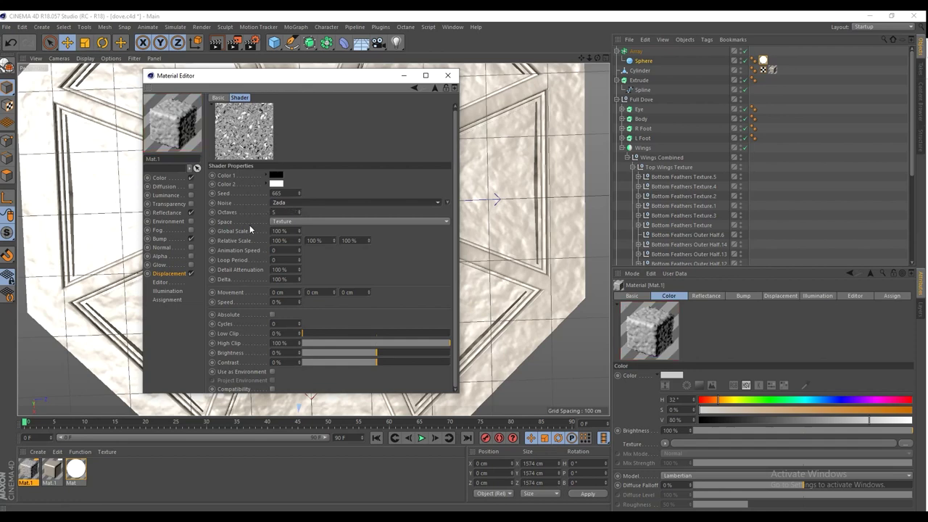
Reduce the displacement strength to a low percentage for subtler surface relief, and close the material editor.
left_click(172, 275)
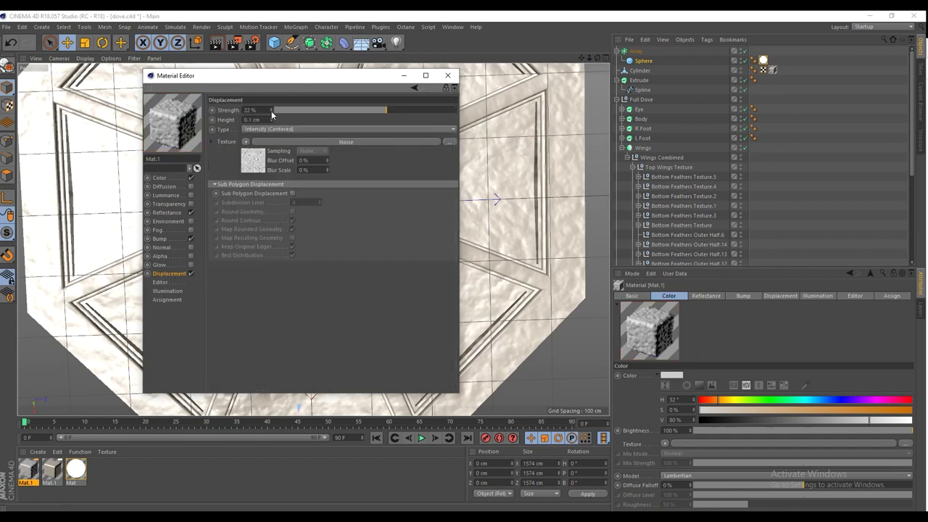
type("0.7")
key("Return")
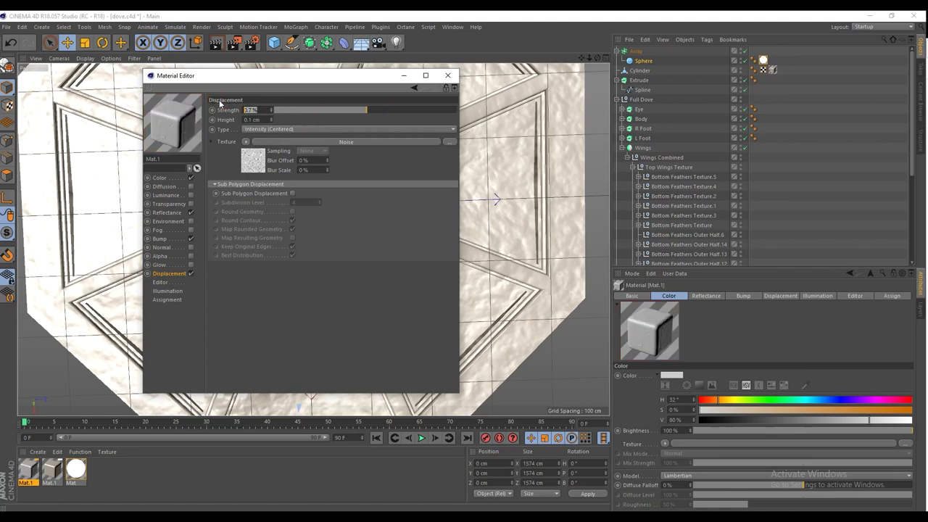
type("1")
left_click(447, 75)
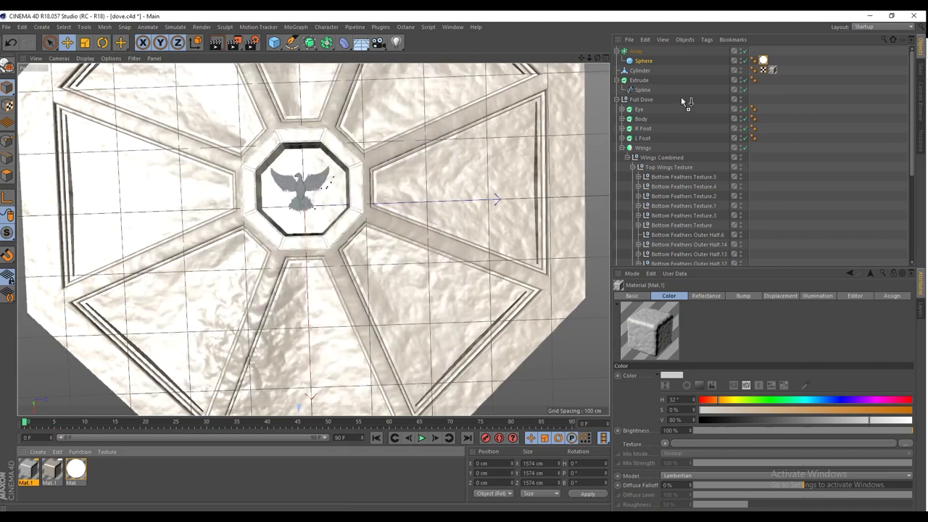
Apply the selected Mat.1 material to the Full Dove group and render the close-up view of the dove to the Picture Viewer.
left_click_drag(684, 108, 649, 99)
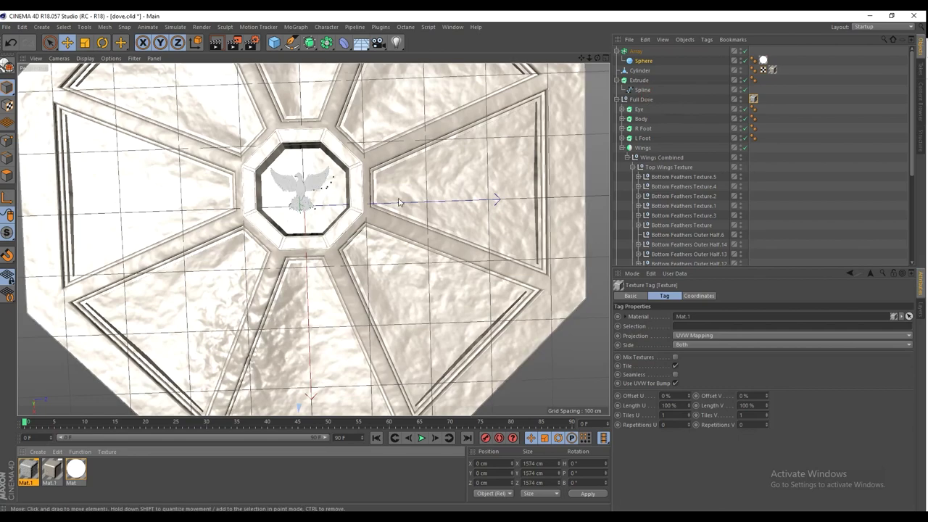
scroll(334, 221, "up", 3)
mouse_move(321, 176)
left_mouse_down("alt")
mouse_move(323, 185)
mouse_move(338, 179)
mouse_move(315, 172)
mouse_move(323, 175)
left_mouse_up("alt")
middle_click_drag(265, 121, 276, 137, "alt")
scroll(276, 137, "up", 2)
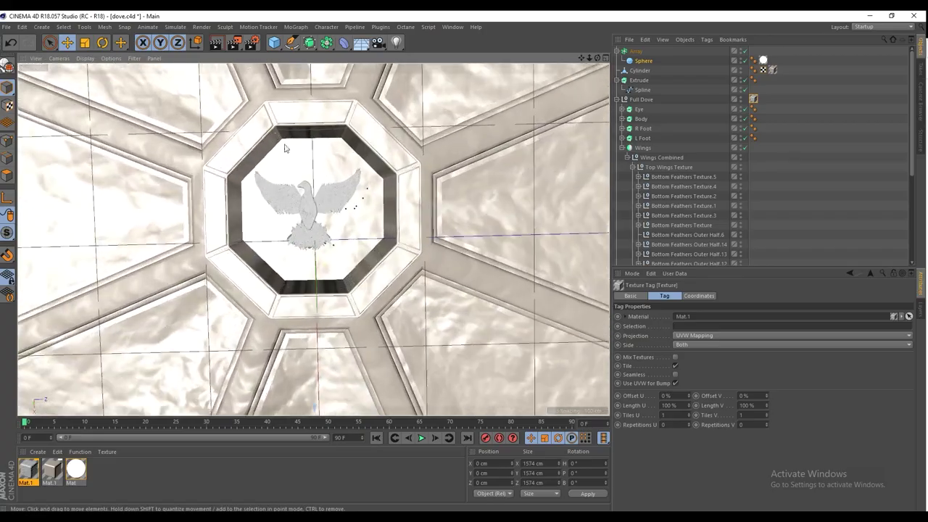
left_click(233, 42)
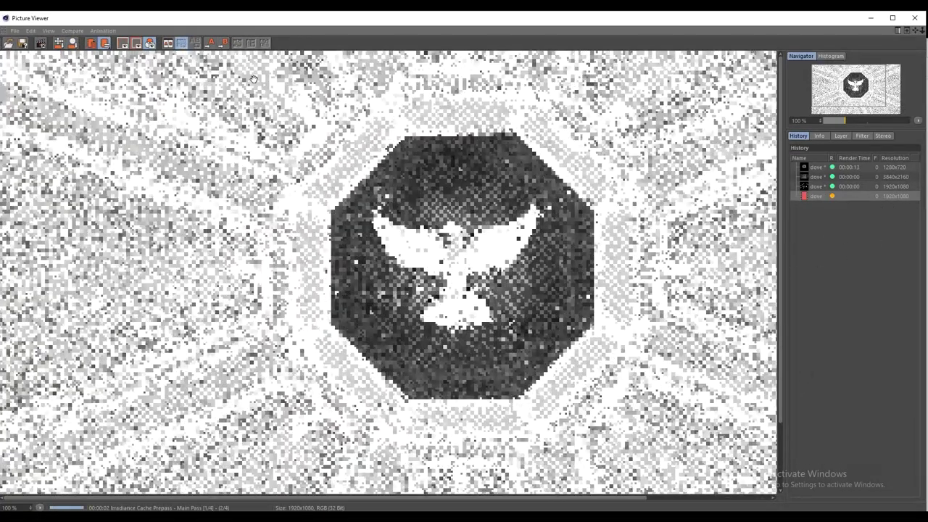
right_click(865, 237)
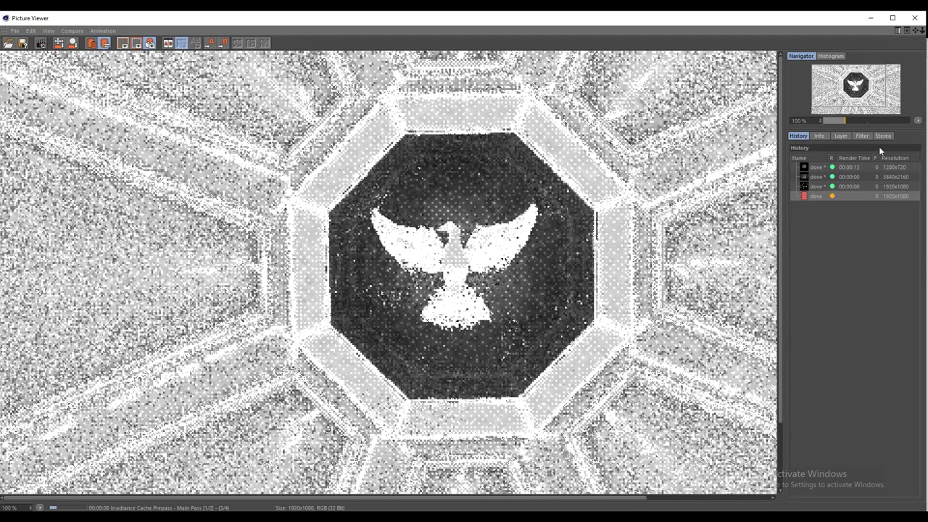
left_click(826, 57)
left_click(803, 57)
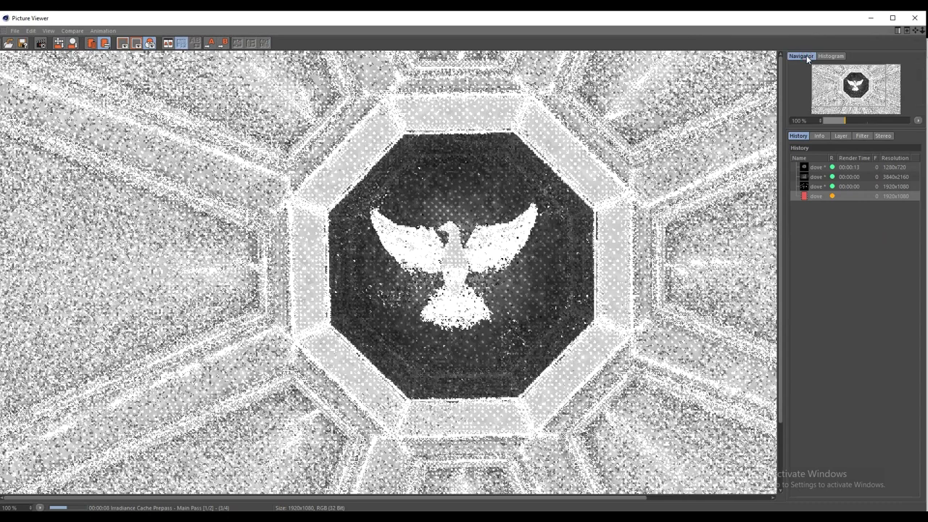
left_click(14, 31)
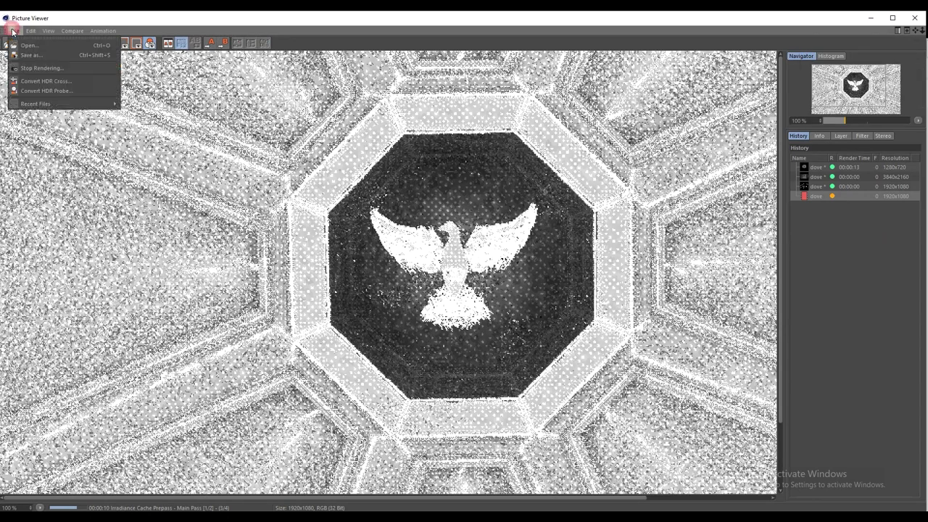
mouse_move(26, 34)
mouse_move(60, 41)
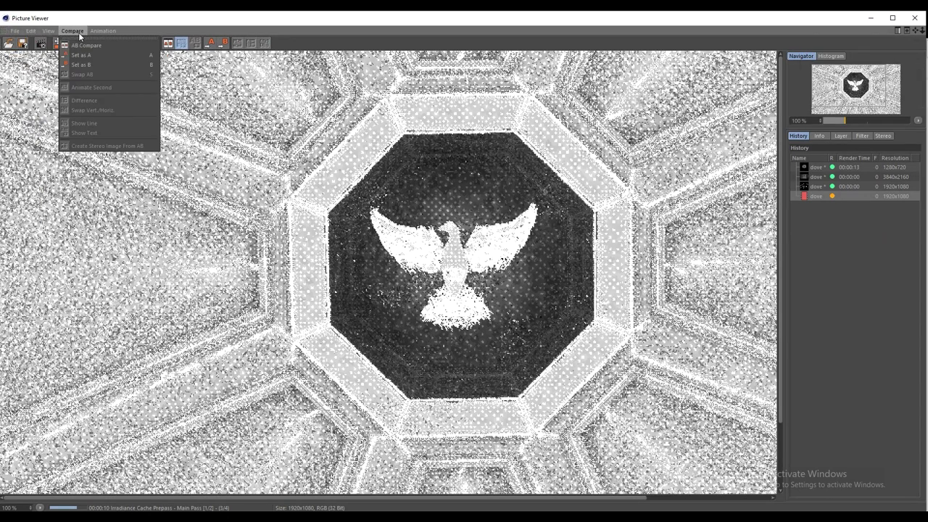
mouse_move(110, 32)
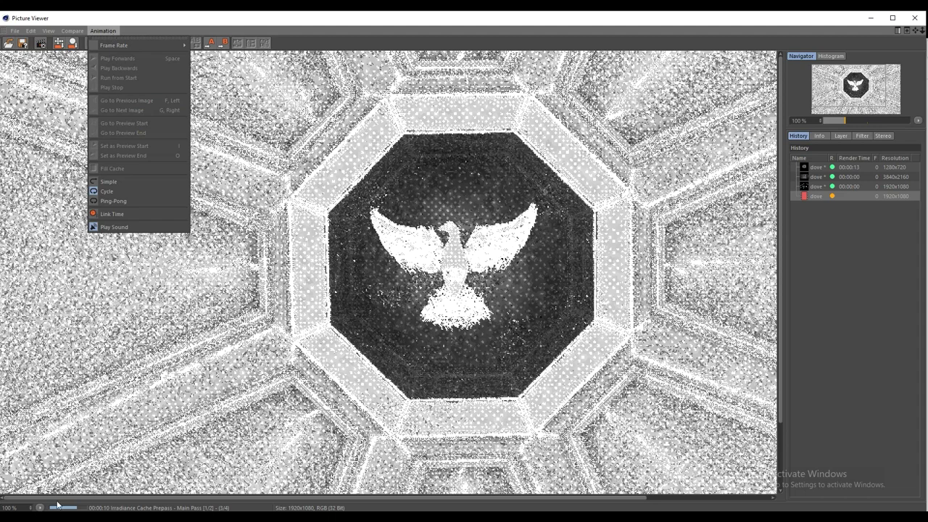
left_click(854, 461)
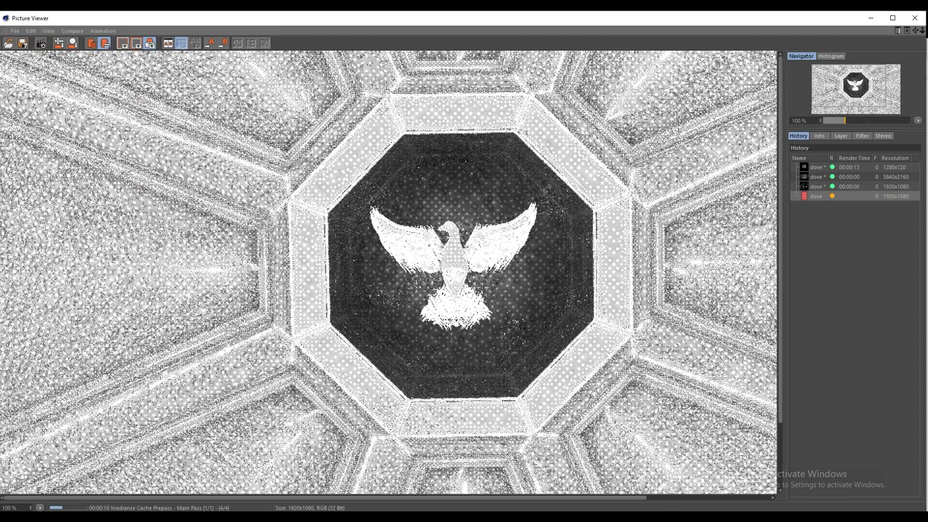
key("super")
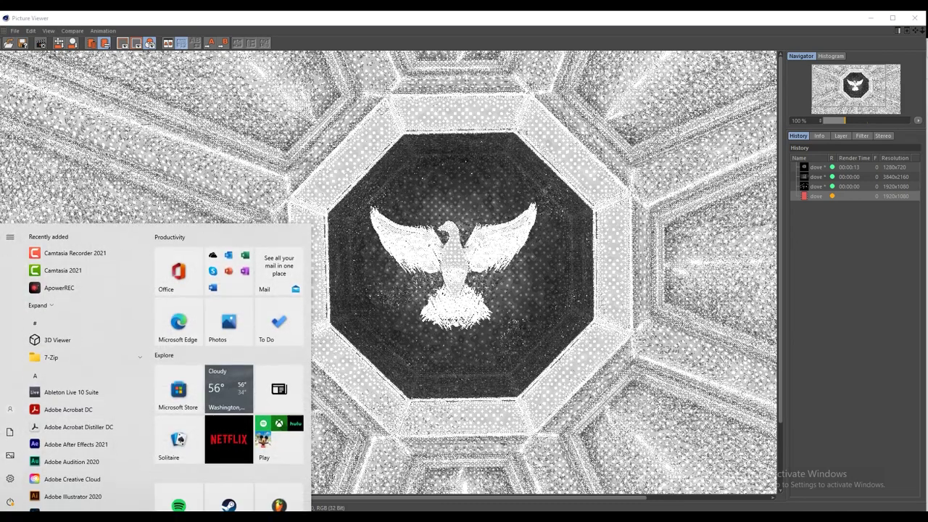
key("super")
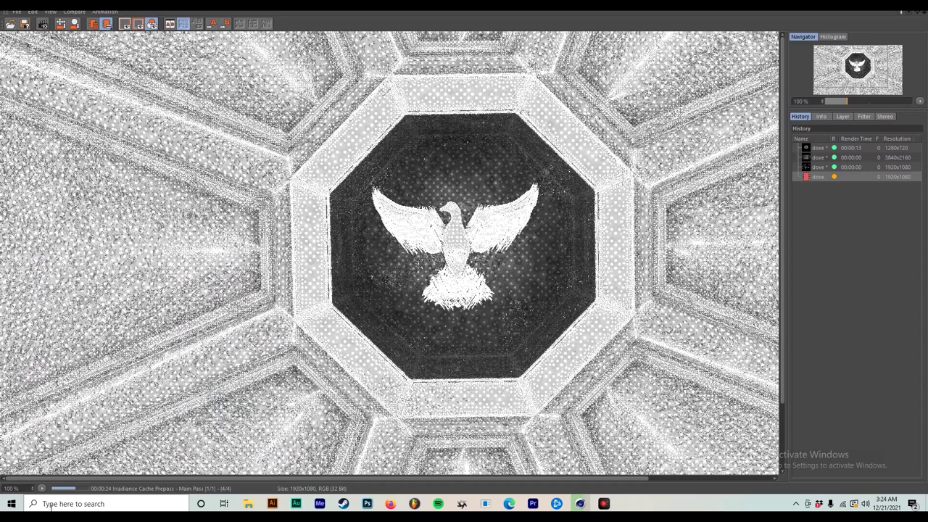
left_click(51, 506)
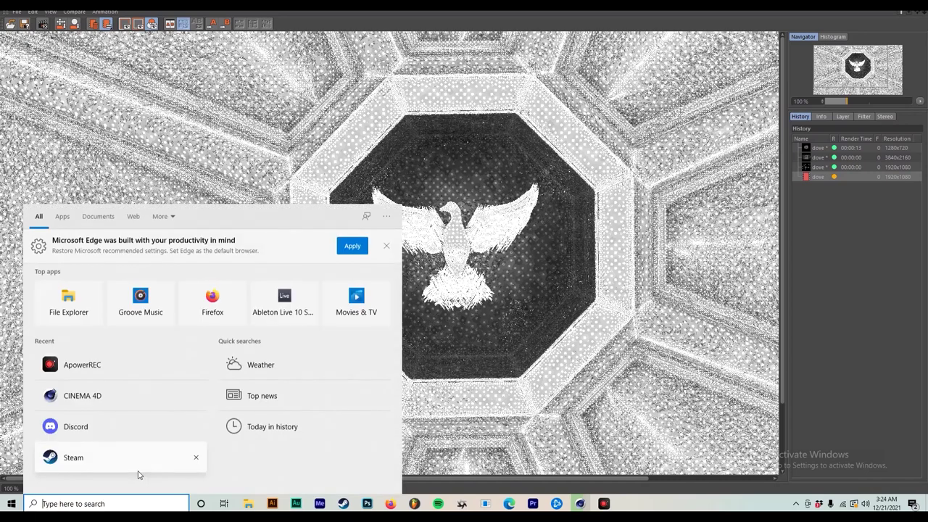
type("Th")
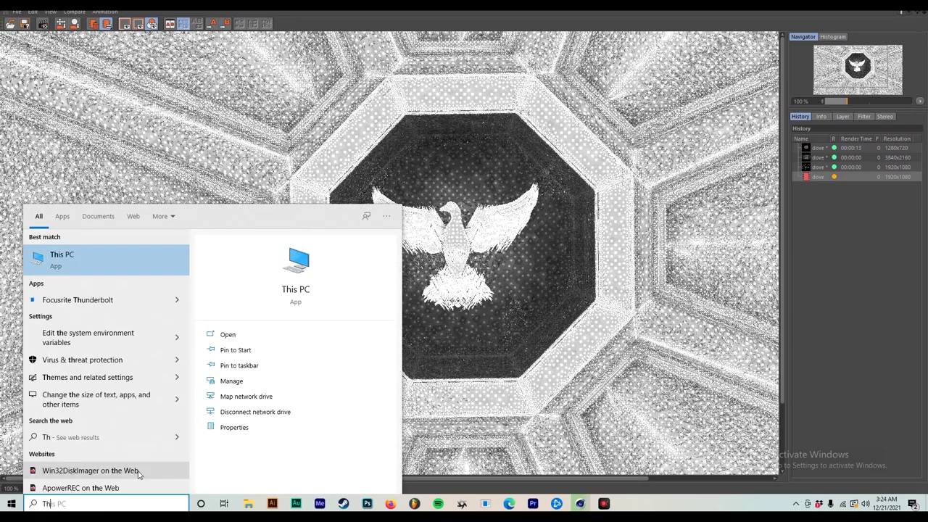
type("is might")
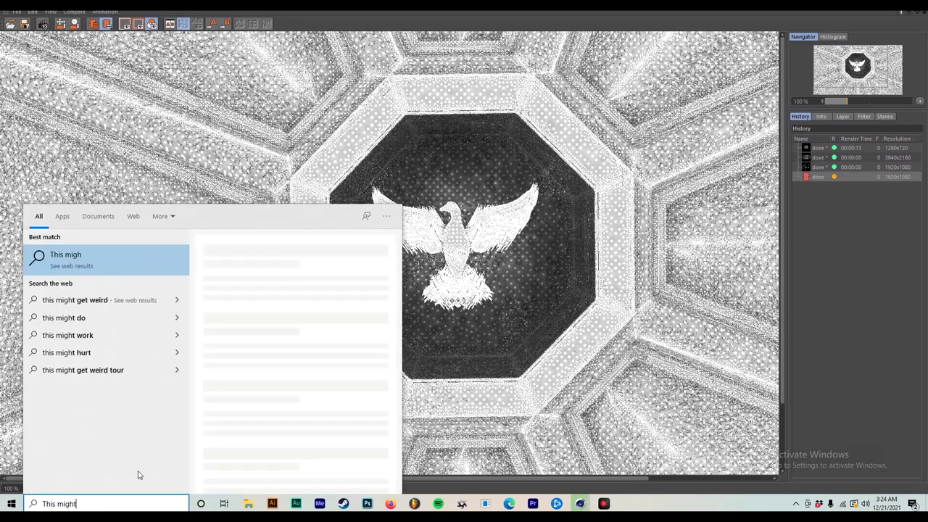
type(" look terrible")
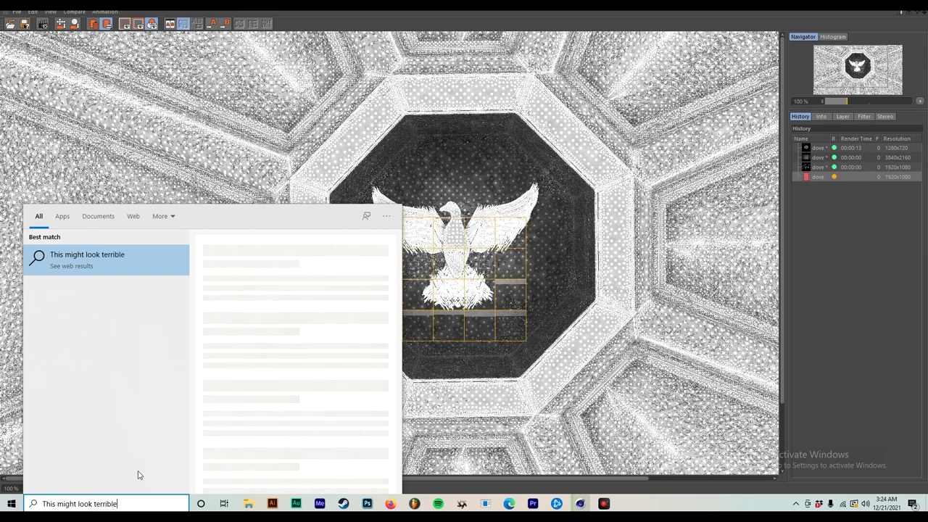
left_click(438, 488)
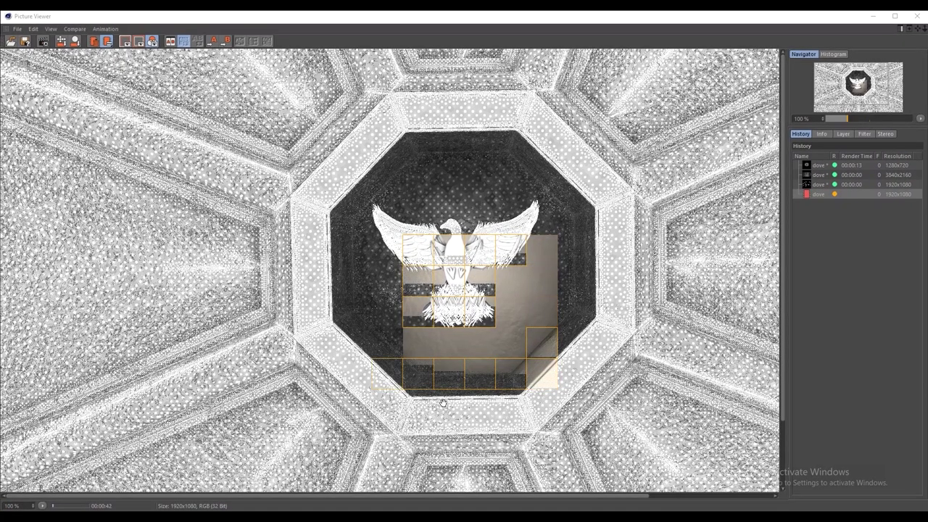
Examine the dove's feathers and the octagonal frame's surface texture in the running render, stop the render and return to the scene.
scroll(513, 390, "up", 2)
left_click_drag(513, 390, 487, 272)
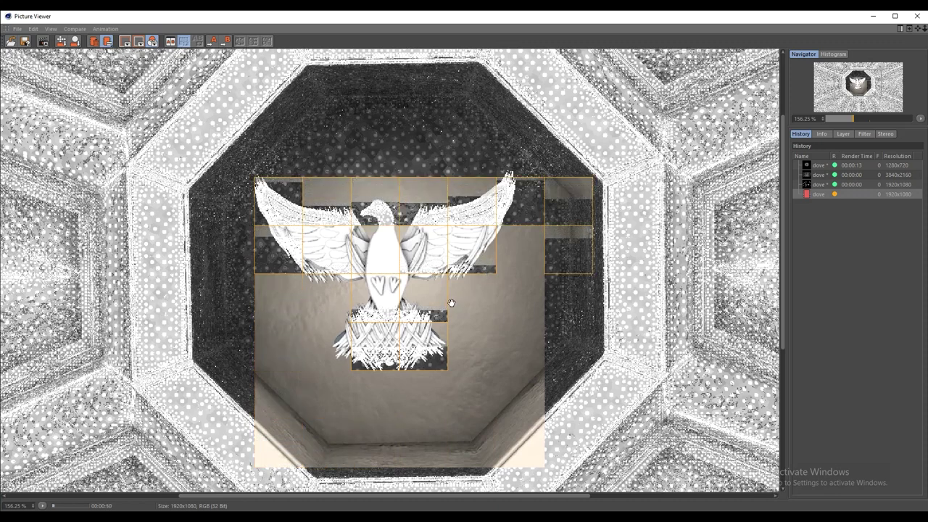
scroll(451, 302, "down", 3)
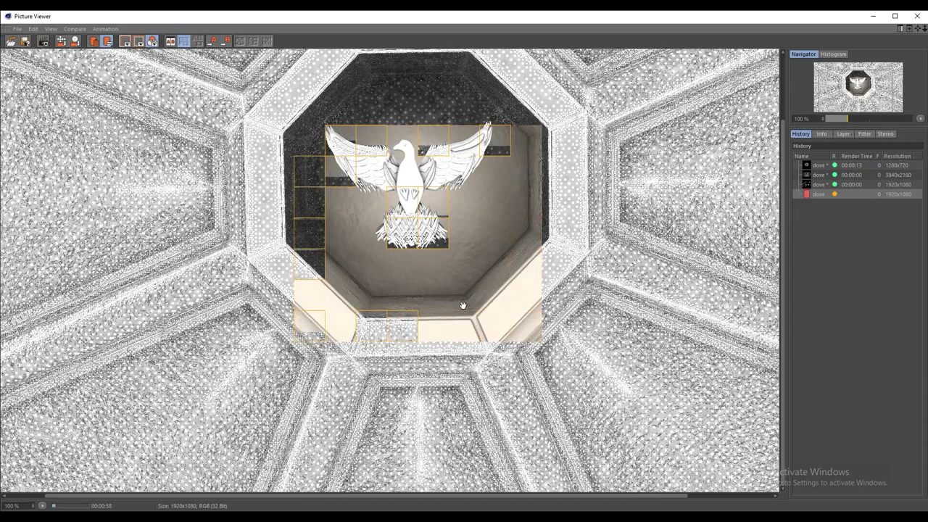
scroll(464, 305, "down", 1)
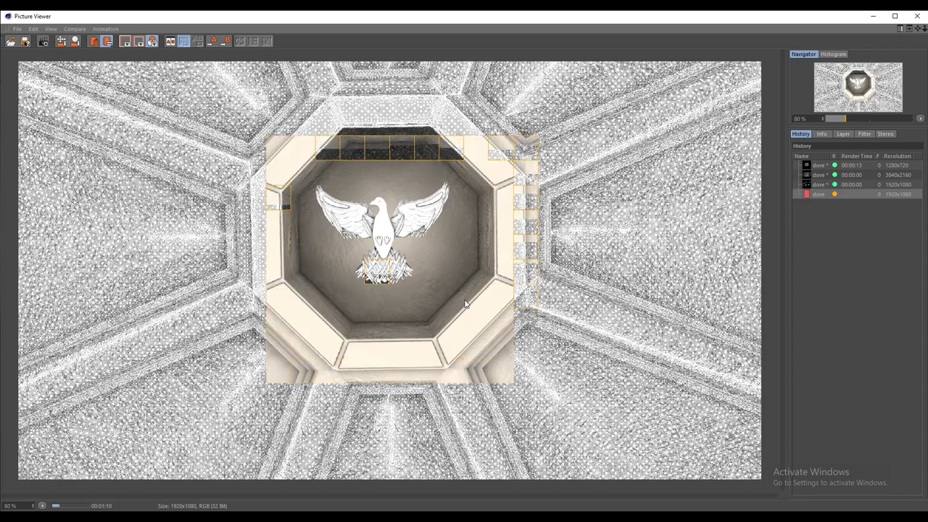
scroll(465, 303, "down", 3)
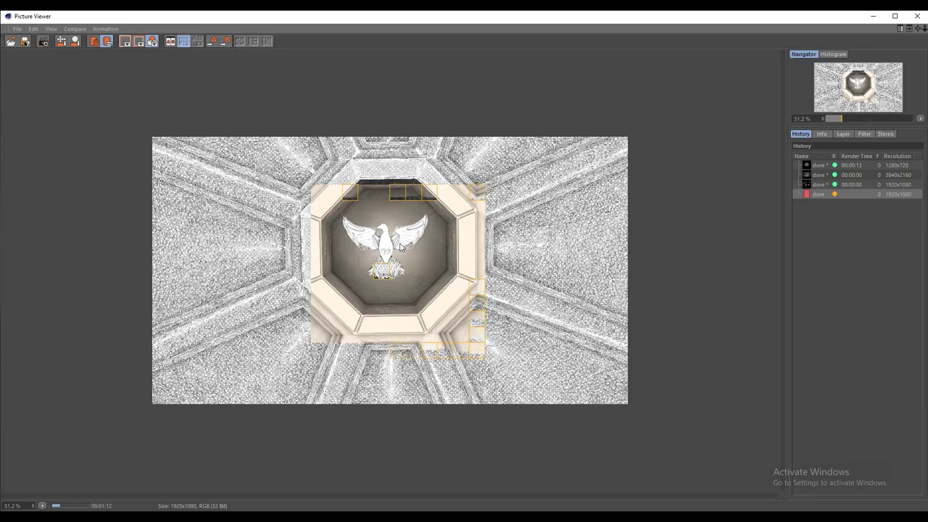
scroll(368, 303, "up", 3)
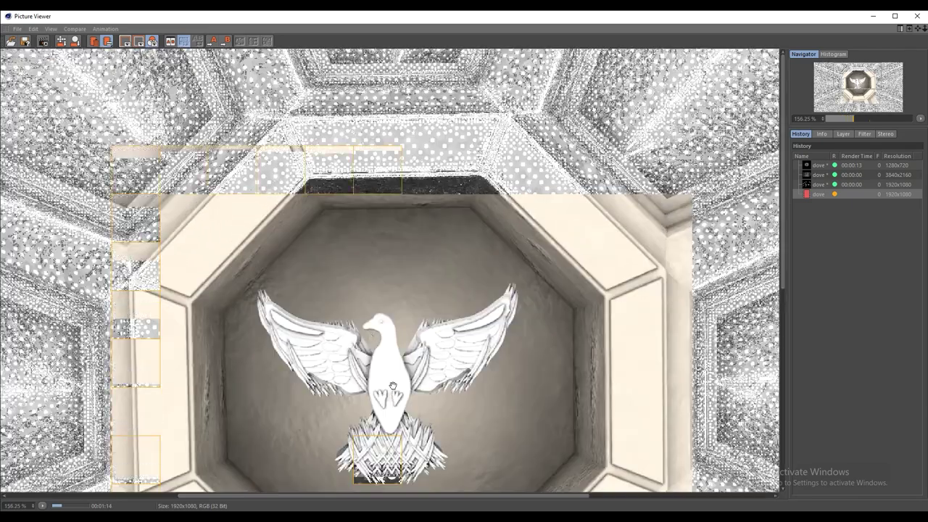
scroll(377, 300, "up", 3)
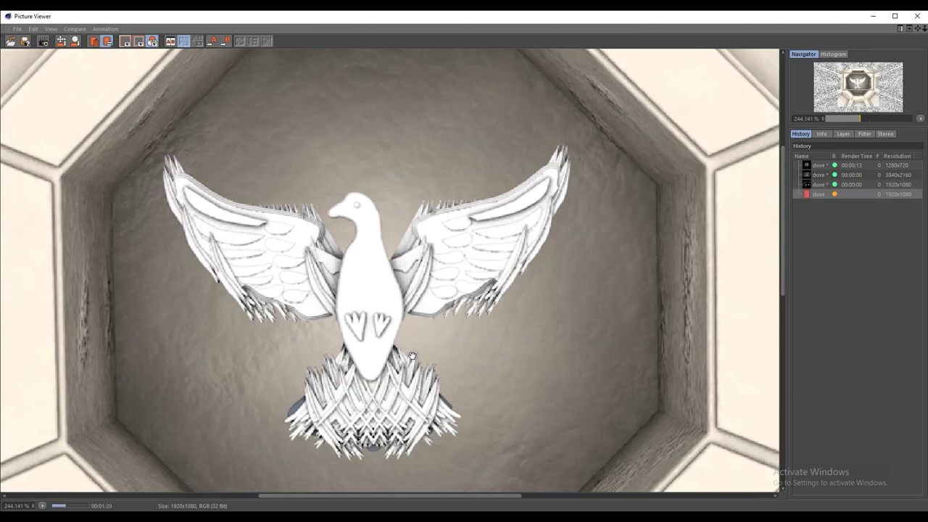
scroll(411, 353, "down", 2)
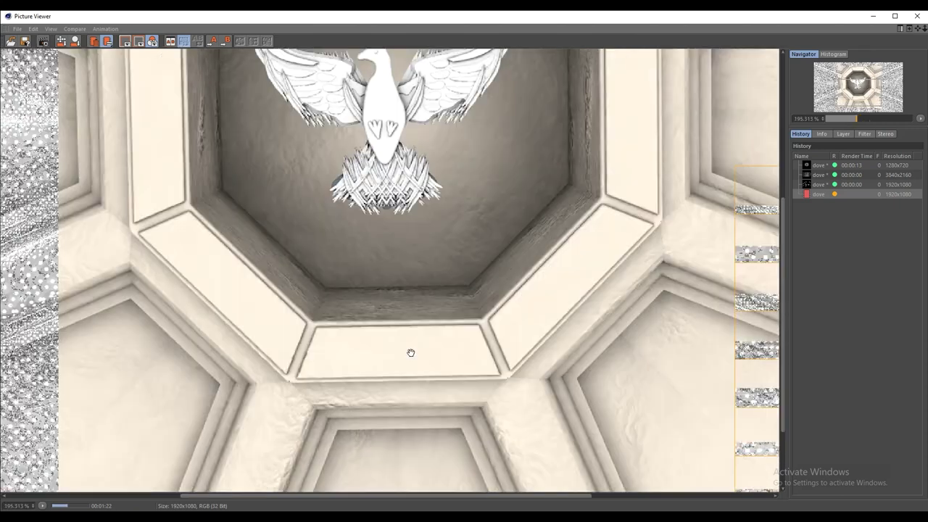
left_click_drag(401, 351, 364, 190)
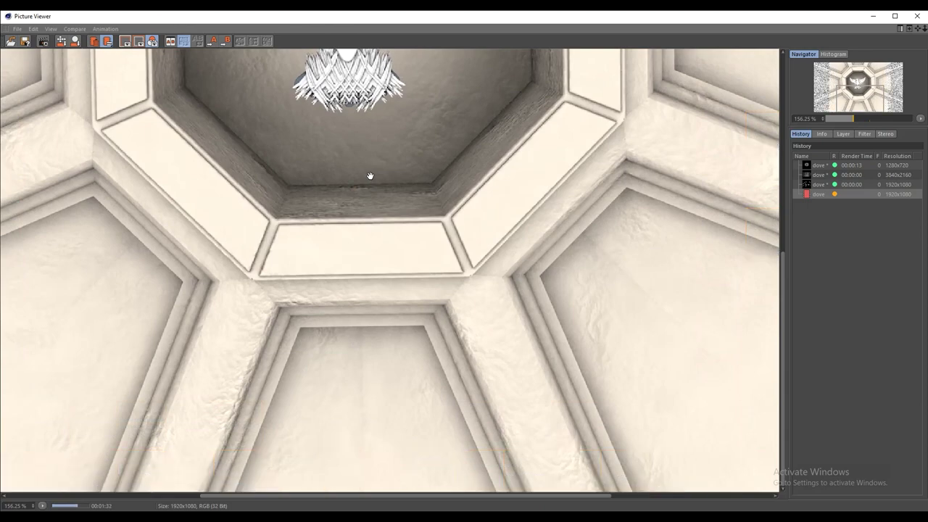
scroll(370, 176, "down", 4)
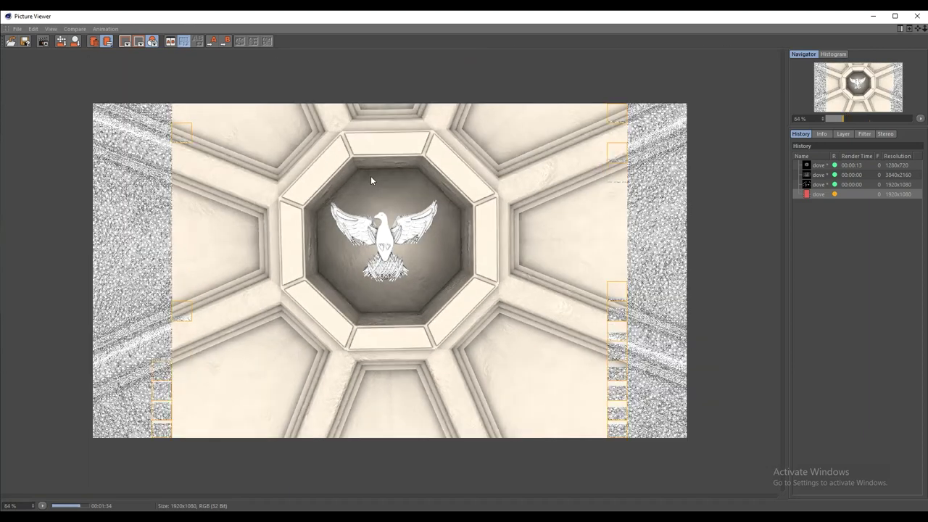
left_click(916, 16)
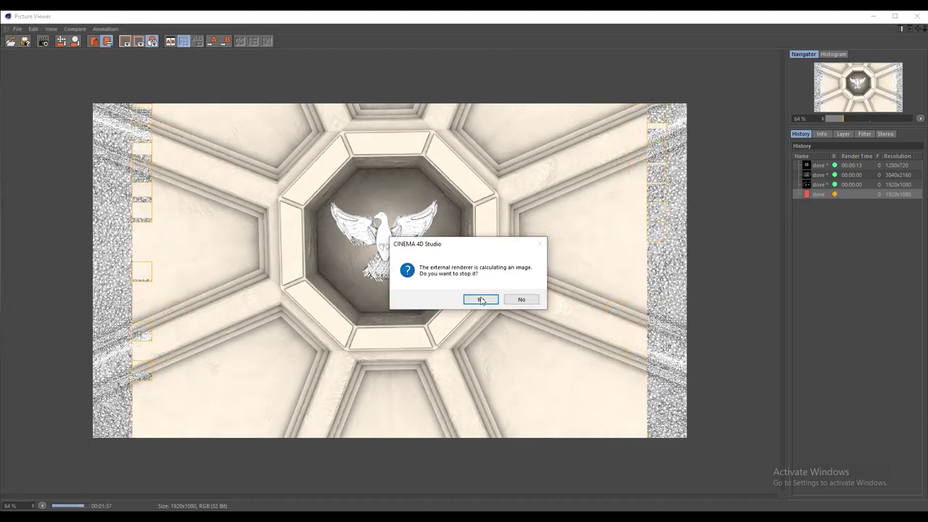
left_click(481, 300)
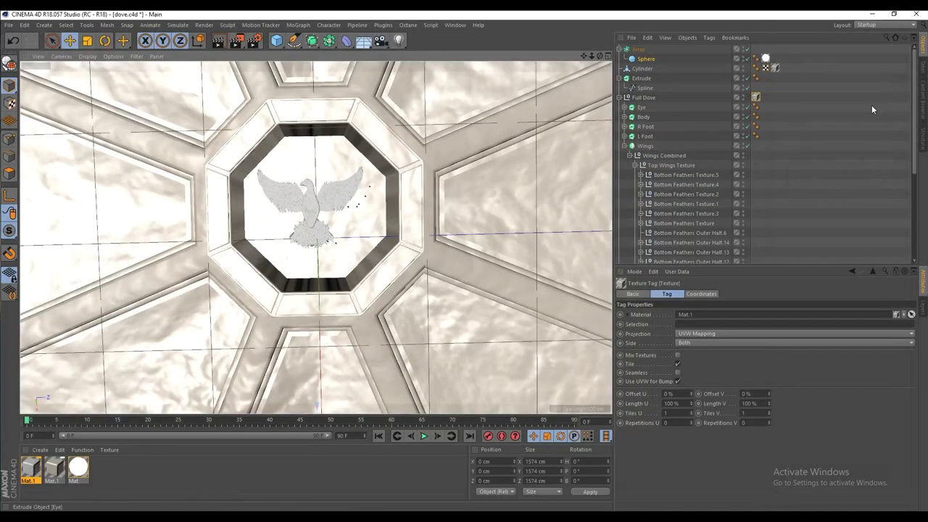
Reopen the dove's Mat.1 material and set its displacement strength to 73% and height to 1 cm.
double_click(31, 469)
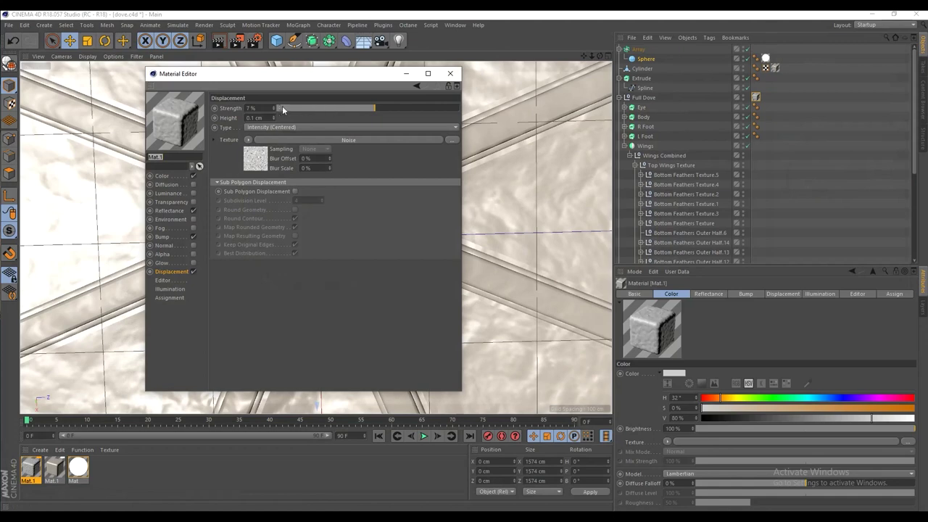
left_click_drag(402, 104, 410, 103)
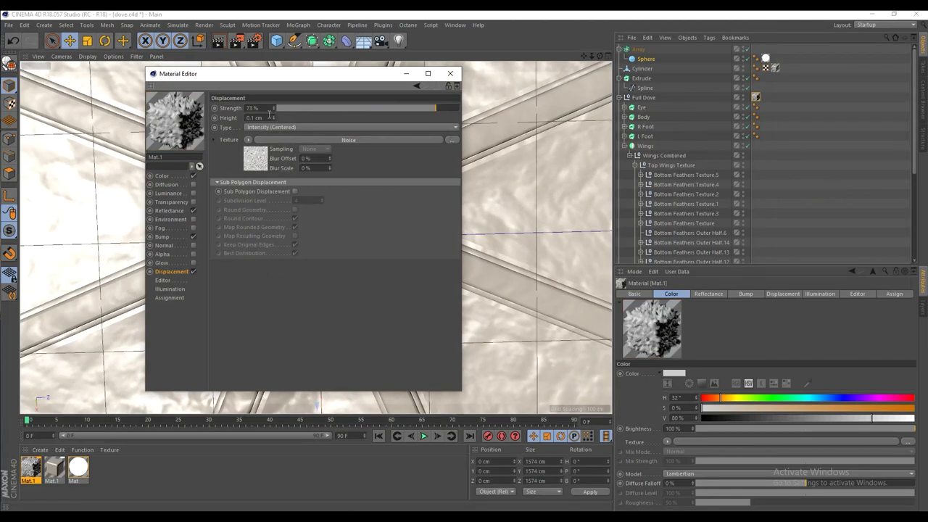
left_click_drag(269, 116, 188, 108)
type("1")
left_click(295, 118)
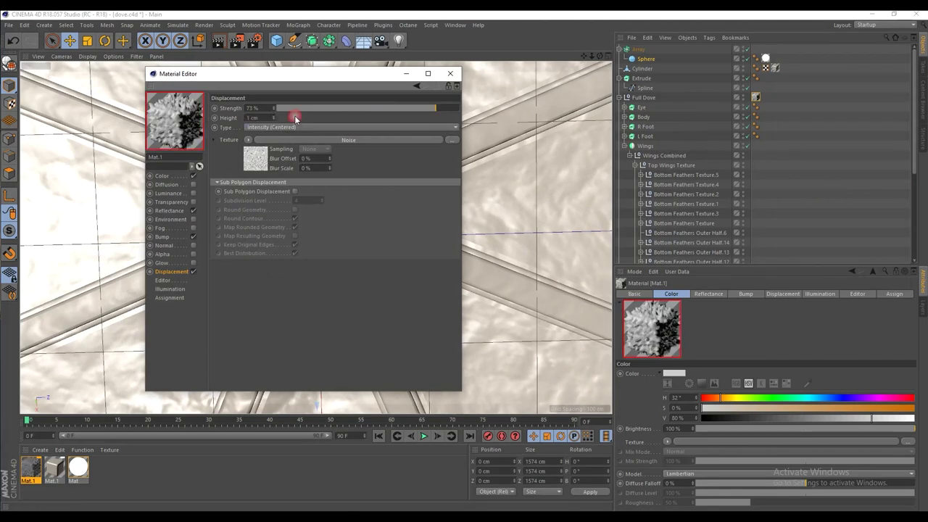
Try a displacement strength of 45%, settle on 73% with a 2 cm height, and close the material editor.
double_click(254, 107)
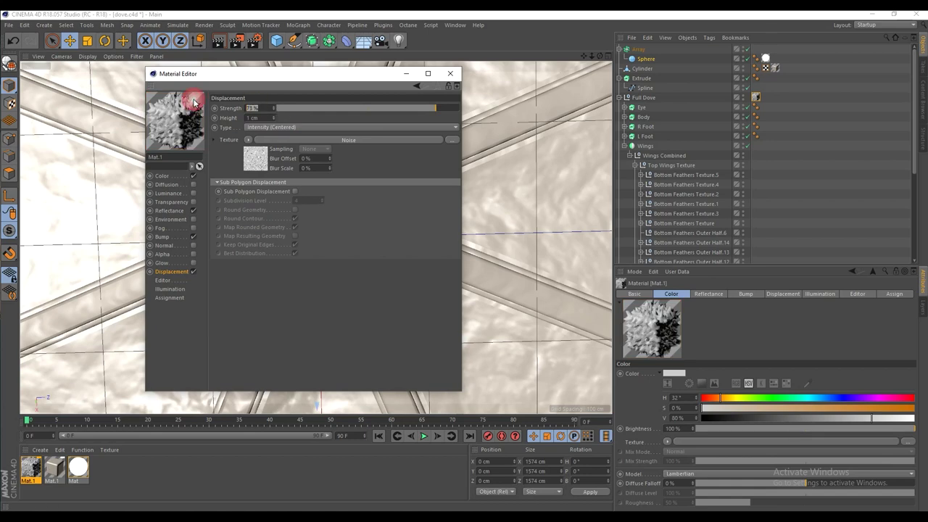
key("Return")
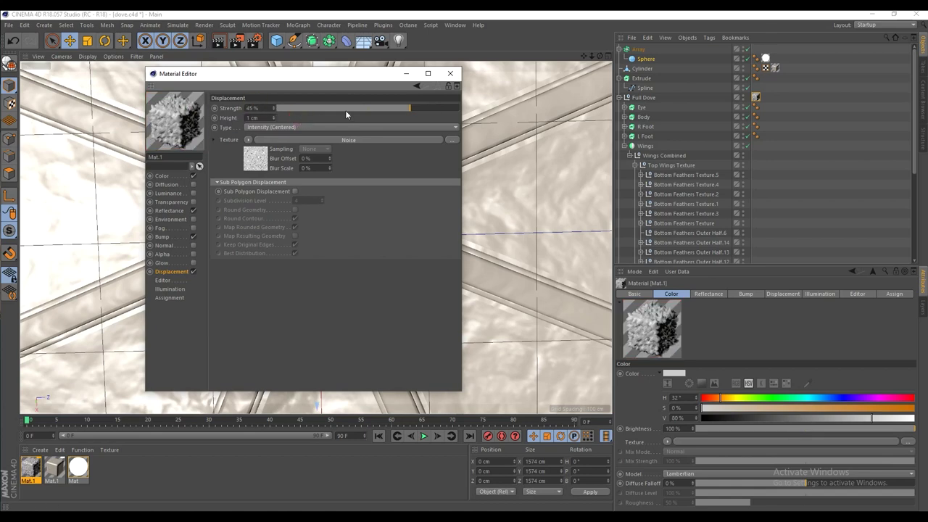
type("73")
key("Return")
left_click_drag(268, 118, 198, 111)
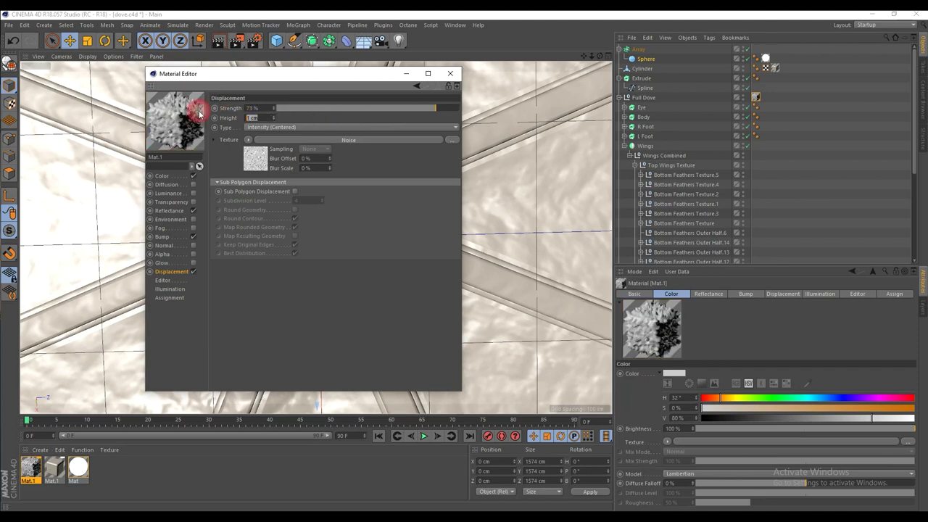
type("2")
key("Return")
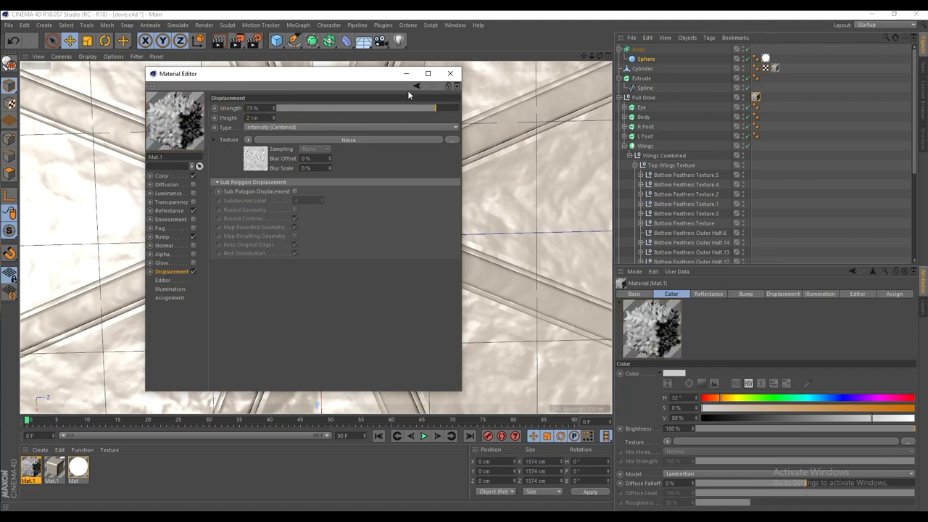
left_click(448, 73)
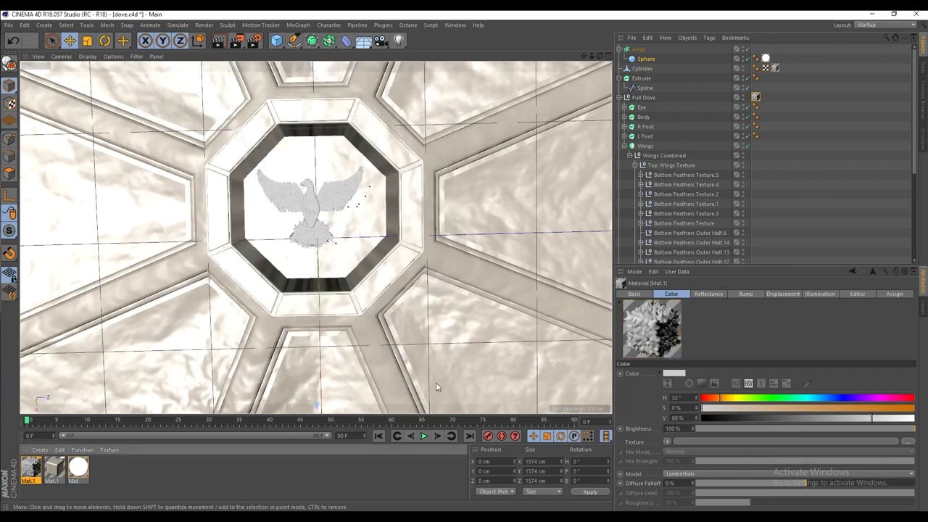
Set the color saturation of the octagonal frame's Mat.1 material to 20% and duplicate the material.
left_click(65, 477)
double_click(58, 475)
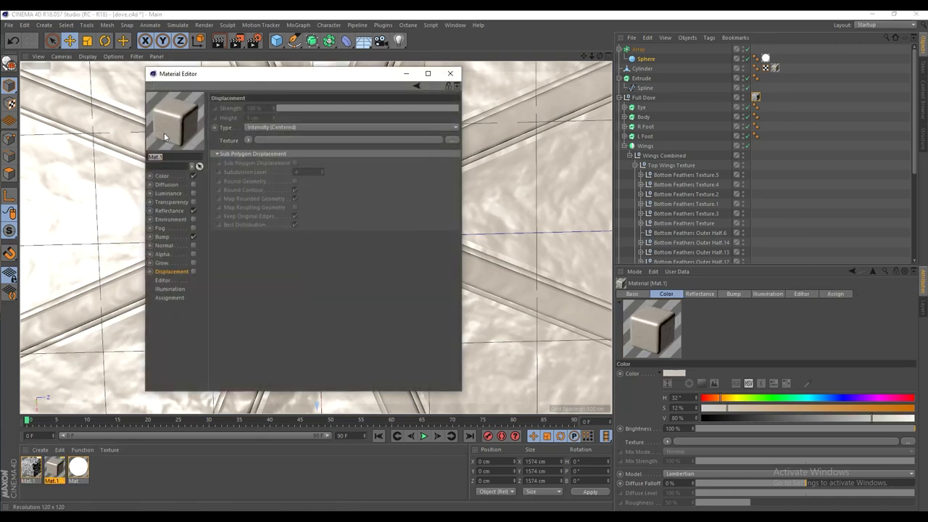
middle_click(567, 303)
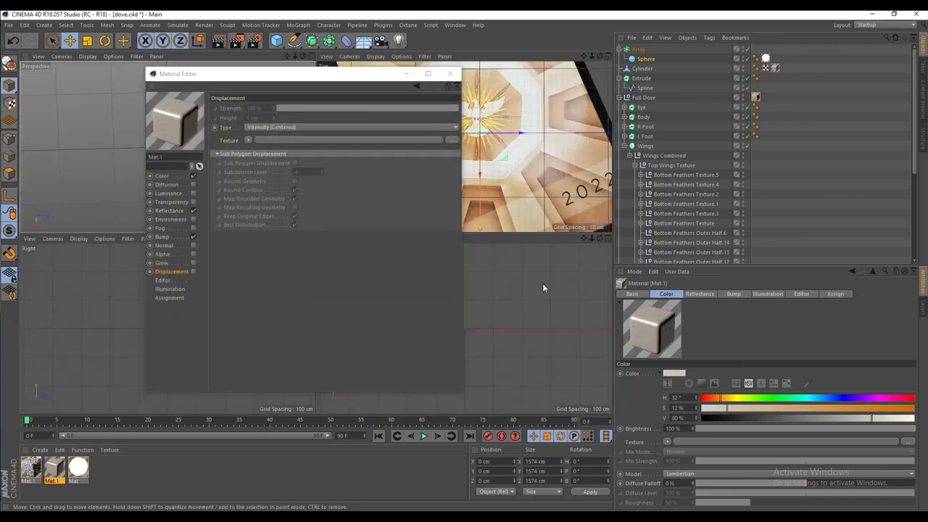
left_click(163, 177)
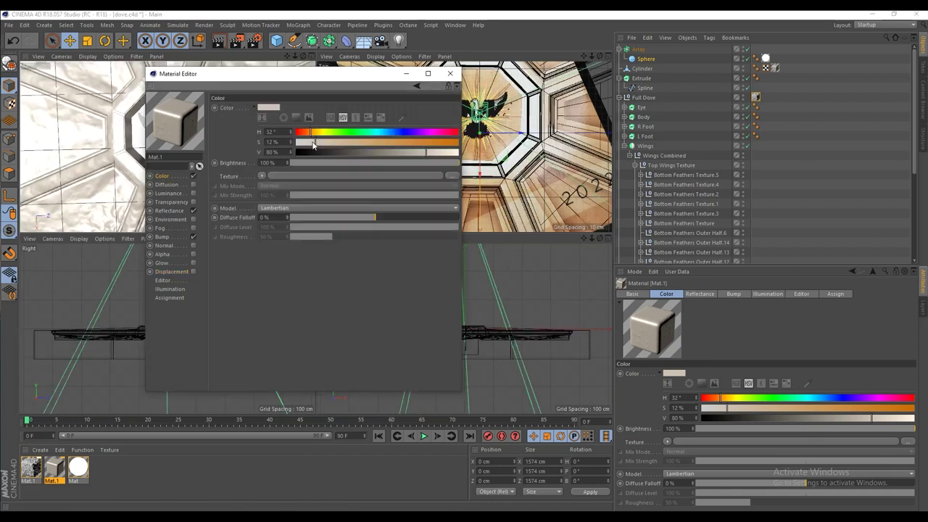
left_click(342, 142)
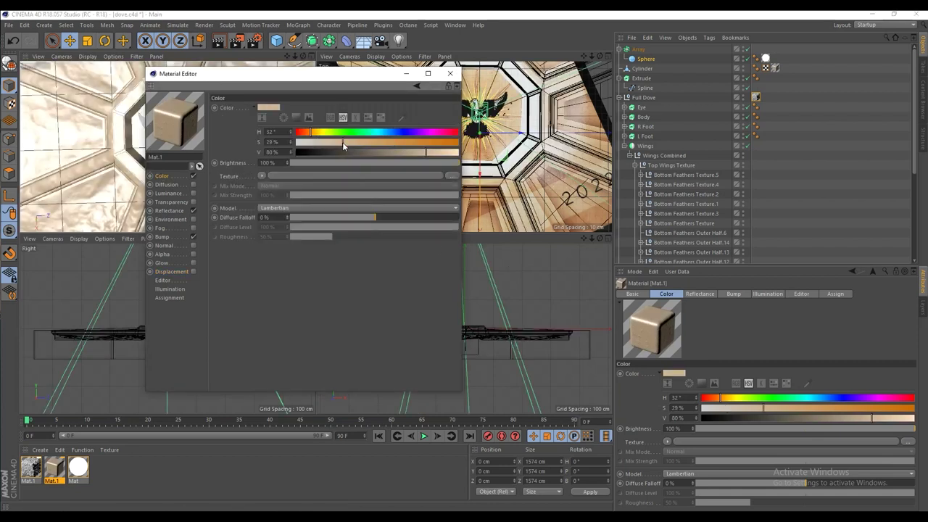
left_click_drag(342, 142, 329, 149)
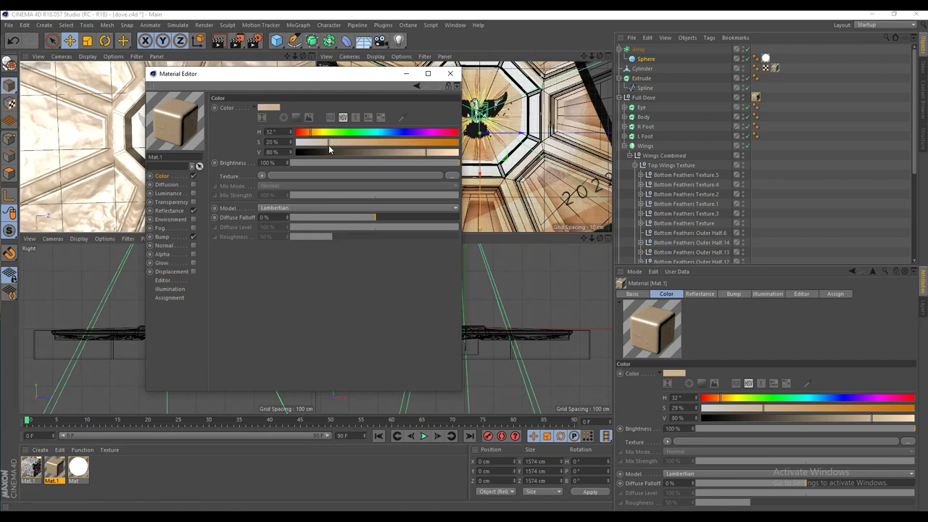
left_click_drag(329, 146, 327, 147)
left_click_drag(57, 470, 51, 467, "ctrl")
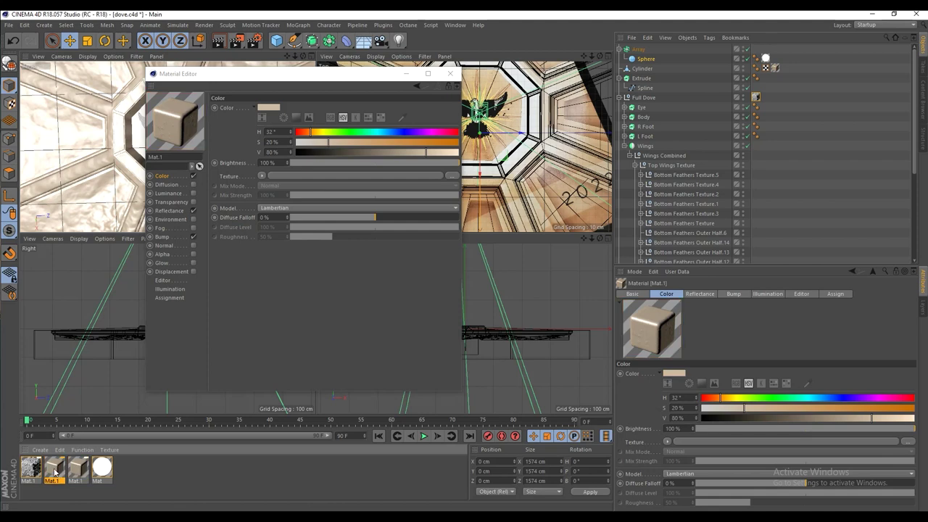
Try a darker tan with 32% saturation and 73% value on the selected Mat.1 material, and undo the color changes.
left_click_drag(429, 154, 416, 156)
left_click(348, 142)
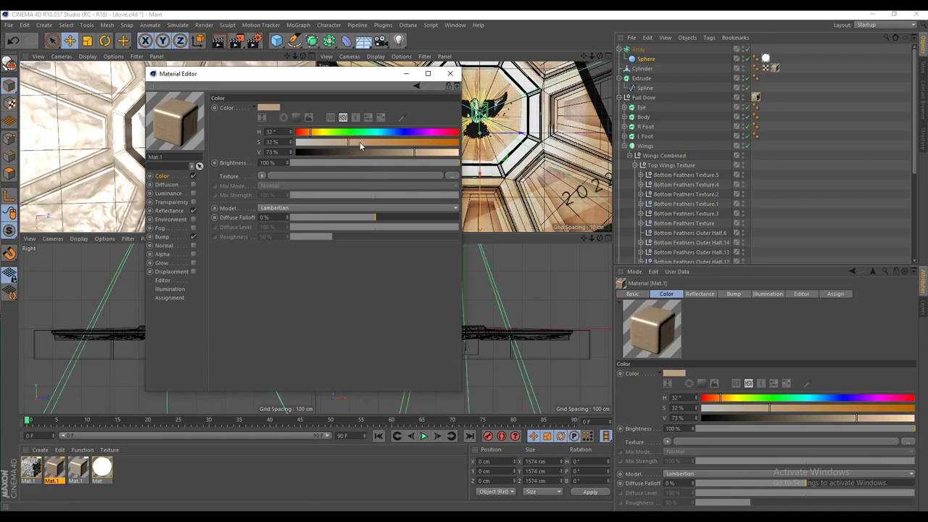
left_click(360, 142)
left_click(348, 142)
left_click(352, 148)
left_click_drag(310, 137, 312, 137)
key("ctrl+z")
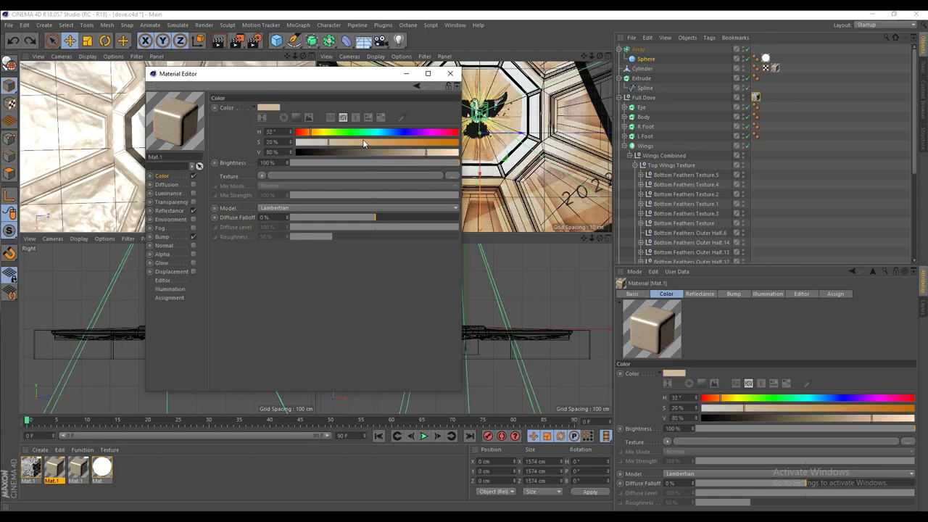
Set the selected Mat.1 material's color to 40% saturation and 64% value, and close the material editor.
mouse_move(369, 143)
left_mouse_down()
mouse_move(385, 142)
mouse_move(342, 148)
mouse_move(361, 144)
left_mouse_up()
left_click(399, 153)
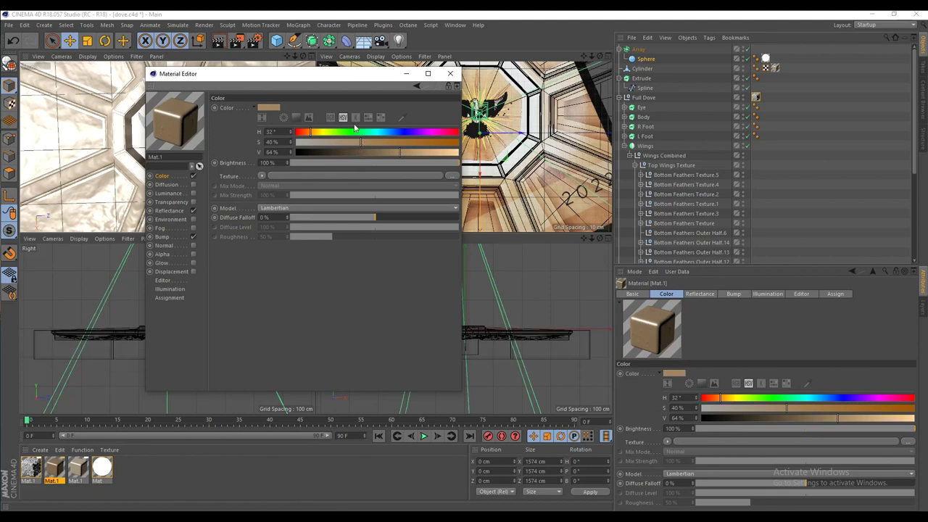
left_click(450, 74)
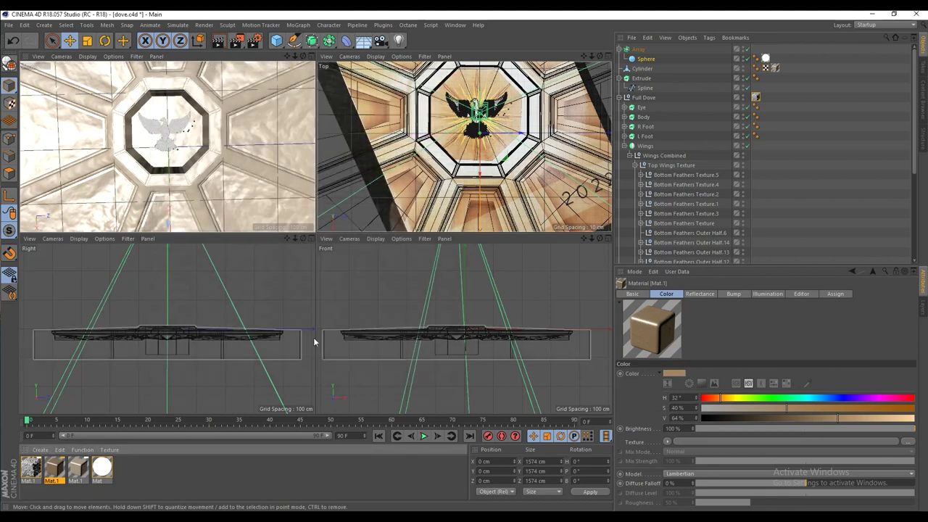
Select the Cylinder object and activate Loop Selection in polygon mode.
middle_click(233, 155)
scroll(316, 265, "down", 2)
left_click_drag(335, 261, 324, 321, "alt")
right_click_drag(350, 317, 367, 291, "alt")
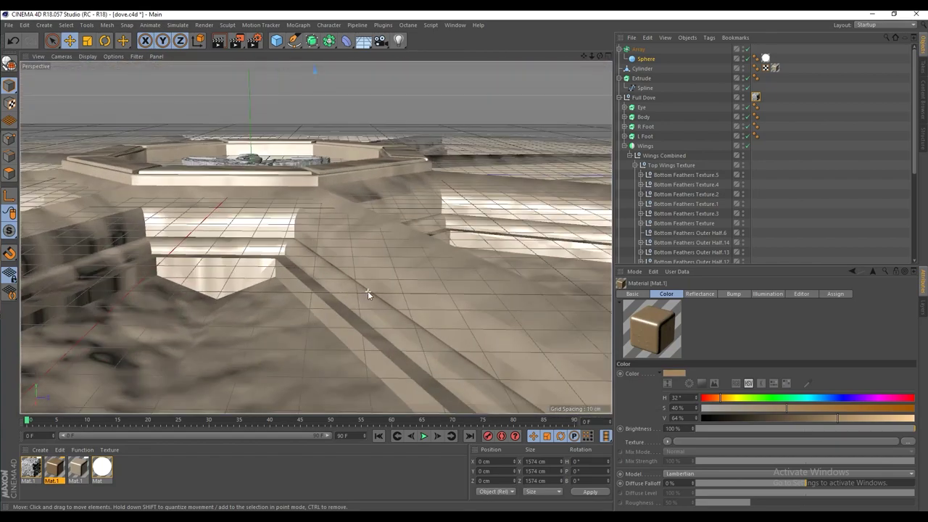
middle_click(356, 280)
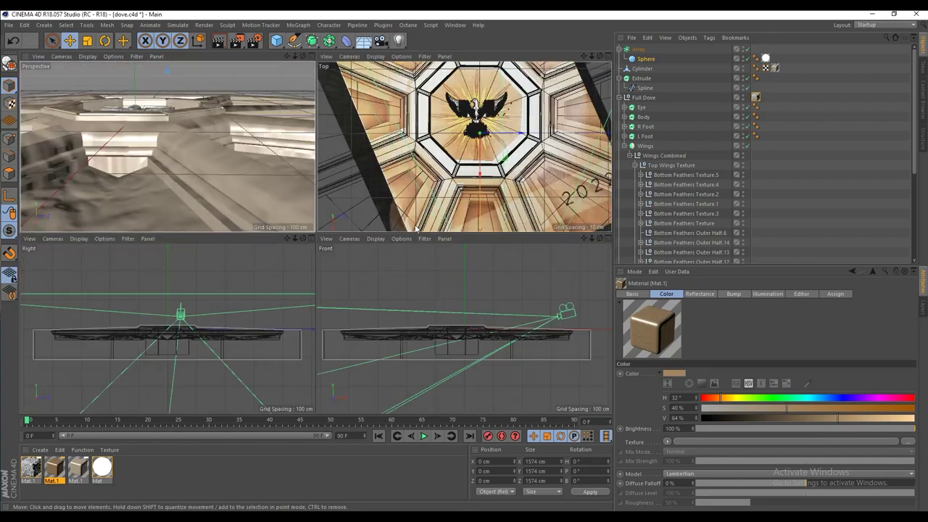
middle_click(455, 178)
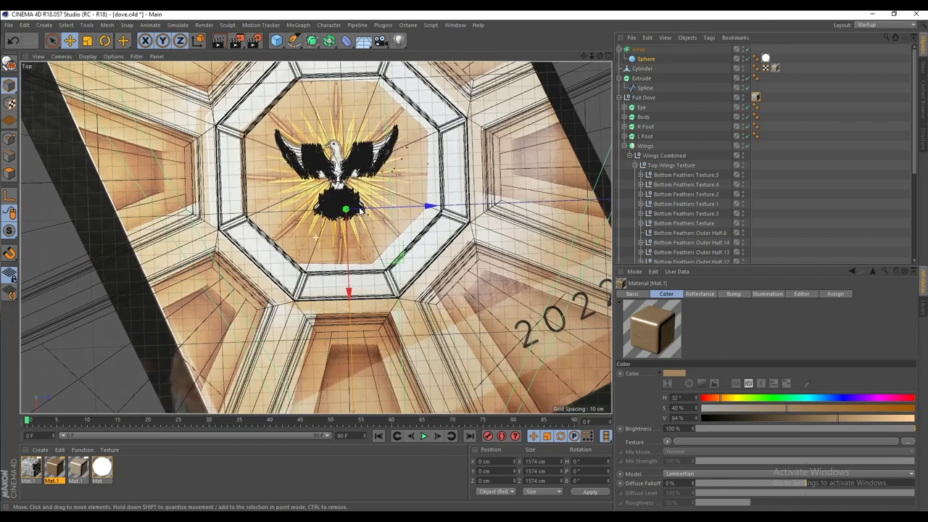
middle_click(443, 263)
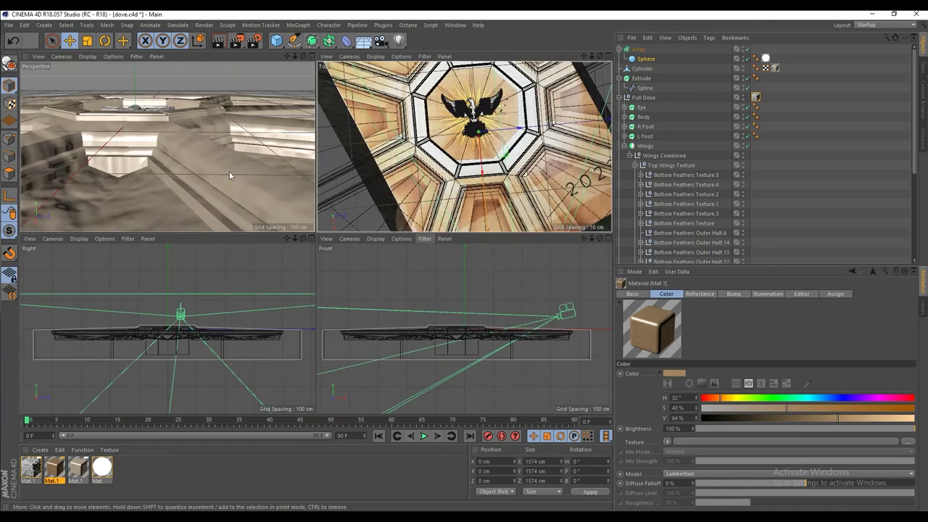
left_click(643, 69)
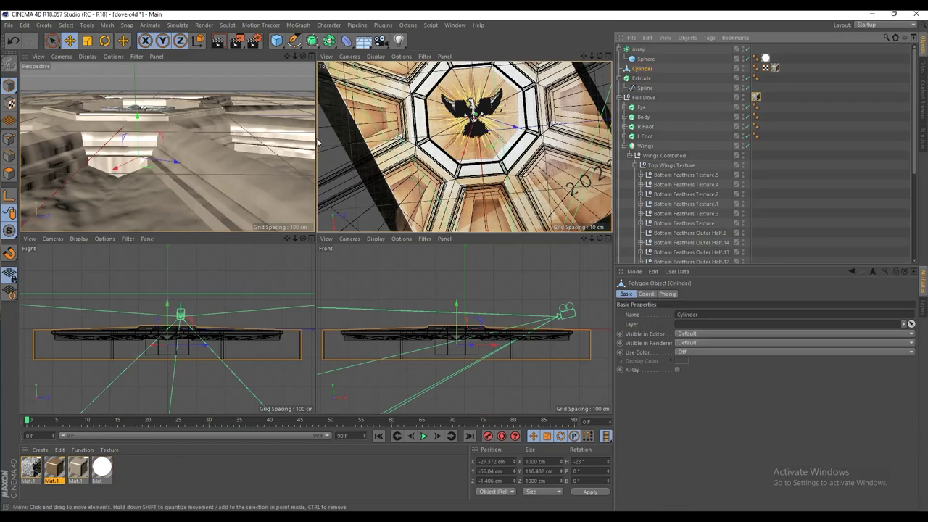
key("u")
key("l")
left_click(9, 172)
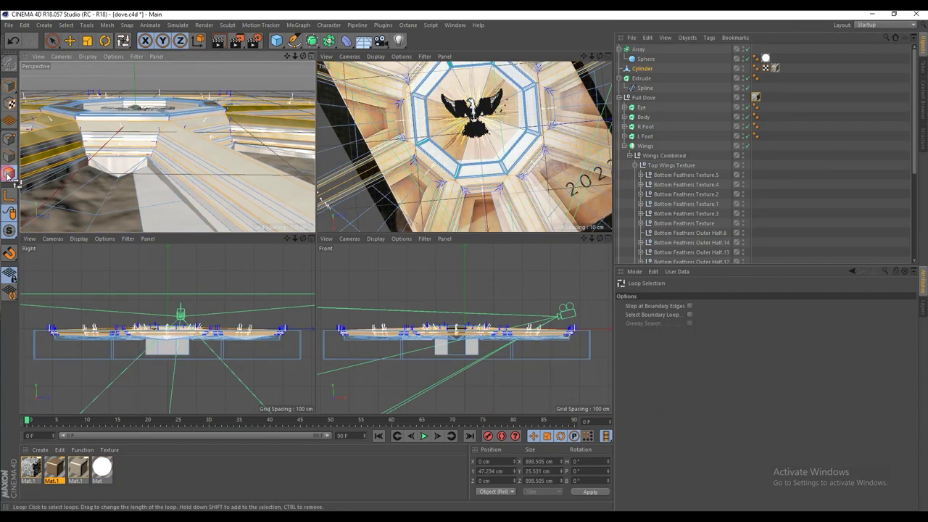
Restart Loop Selection on the Cylinder's polygons with a close-up of the sloped frame ribs.
left_click_drag(202, 149, 186, 125, "alt")
right_click(208, 106)
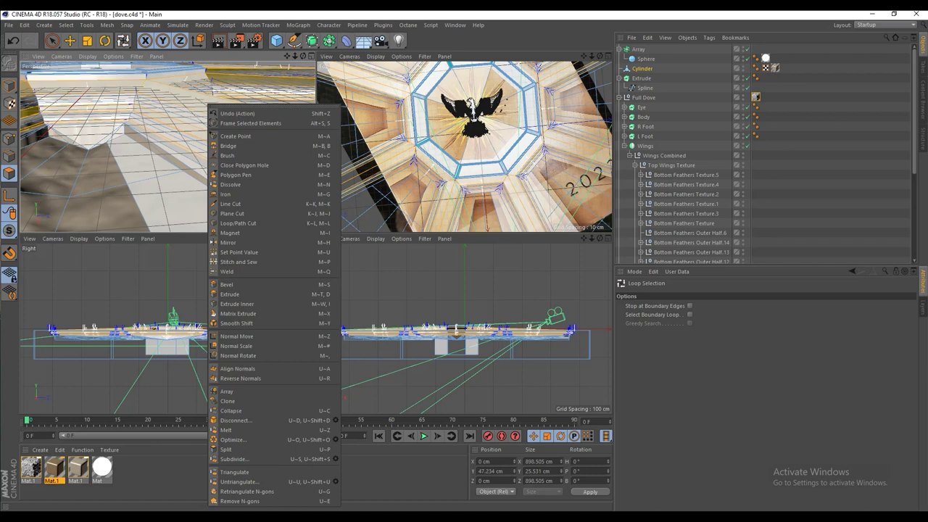
key("alt+Tab")
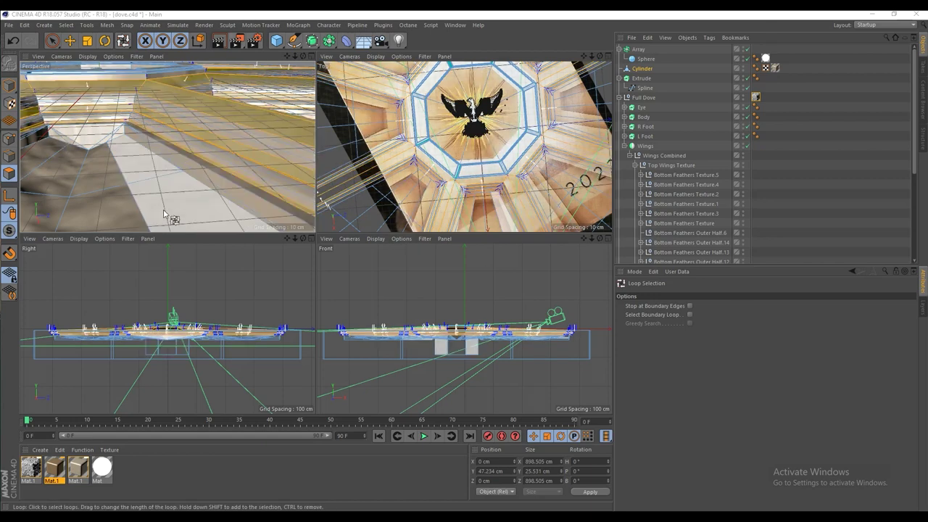
right_click(213, 146)
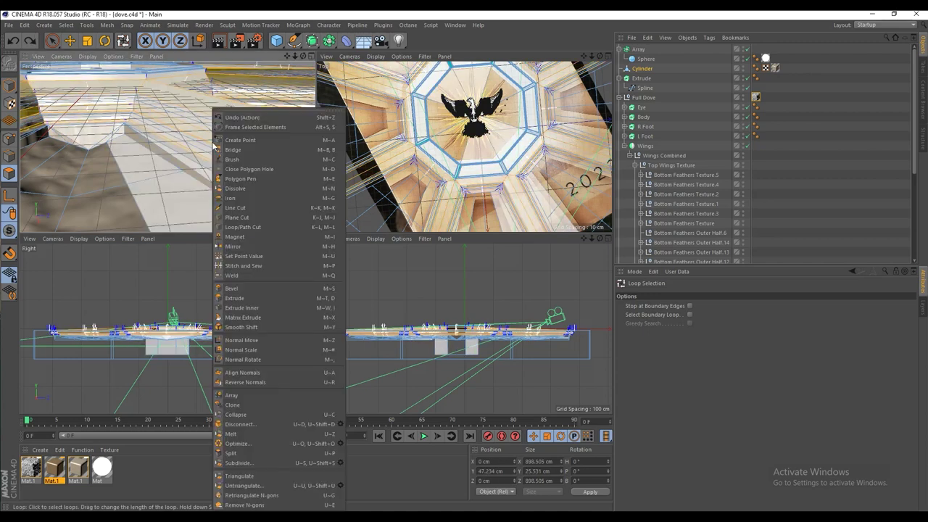
left_click(205, 146)
key("u")
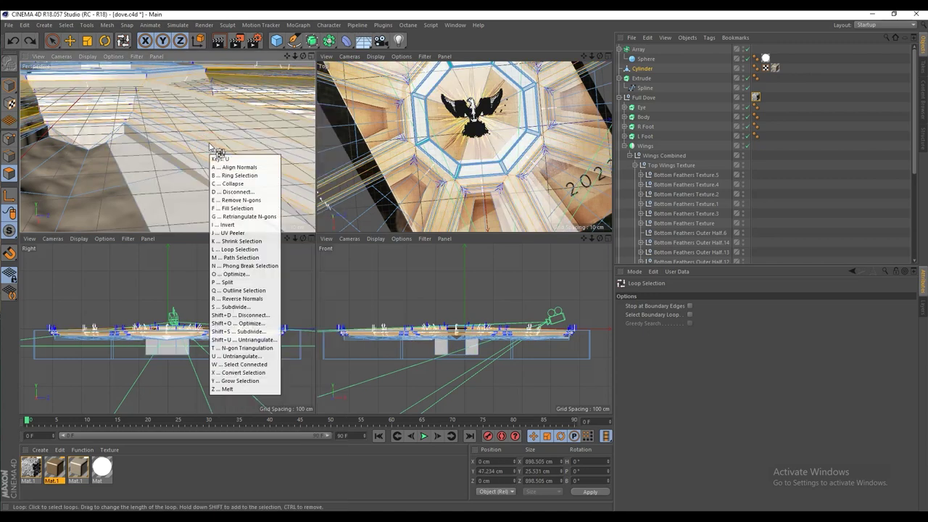
key("l")
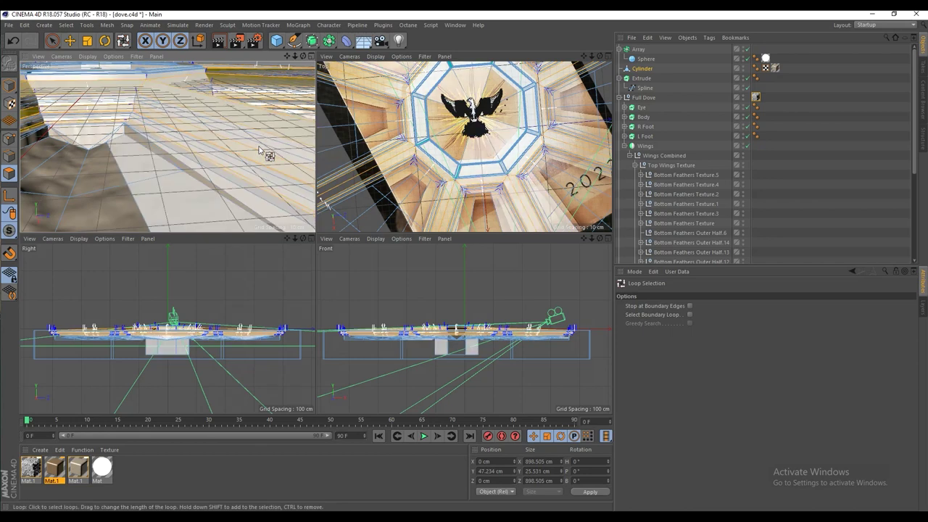
Select all connected polygons of the Cylinder ceiling mesh, starting from one of its polygons.
left_click(242, 87)
key("u")
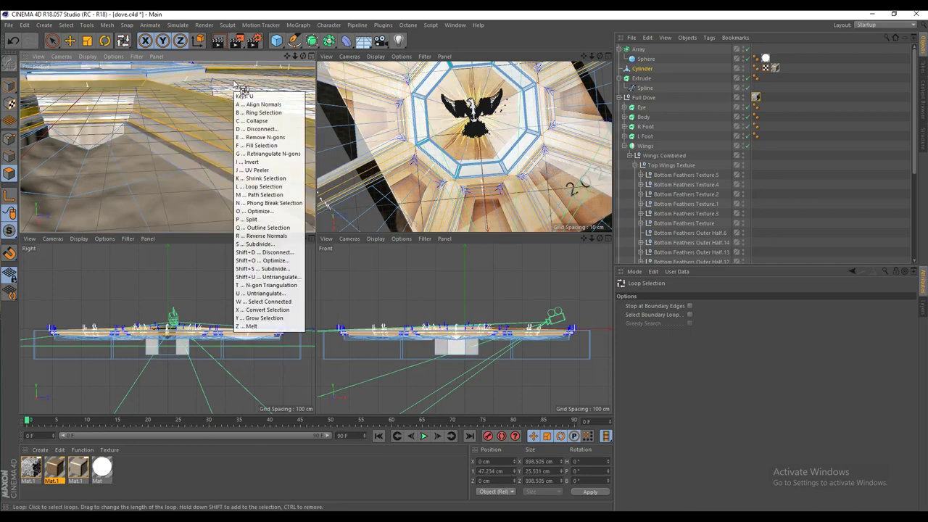
key("w")
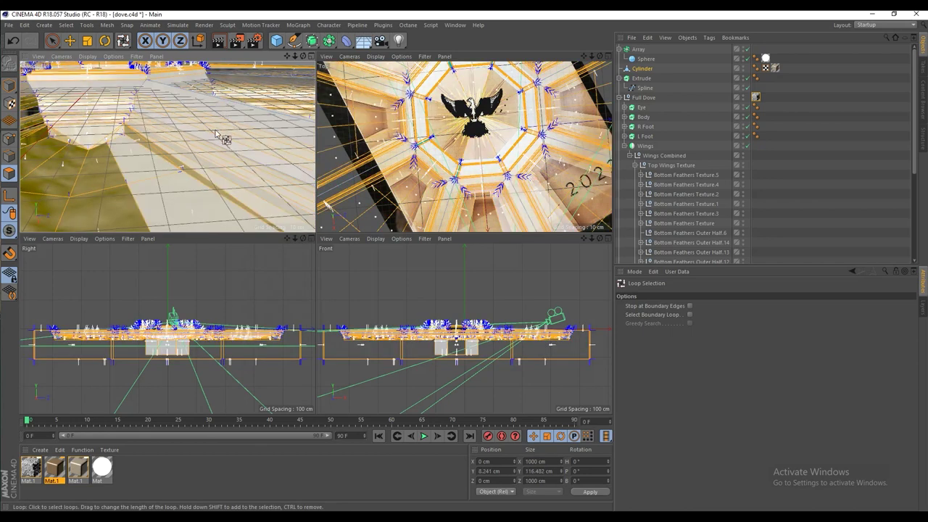
Enlarge the perspective view and remove the ribs' top-face and upper moulding loops from the polygon selection.
scroll(218, 128, "up", 2)
left_click_drag(217, 125, 275, 188, "alt")
middle_click(232, 121)
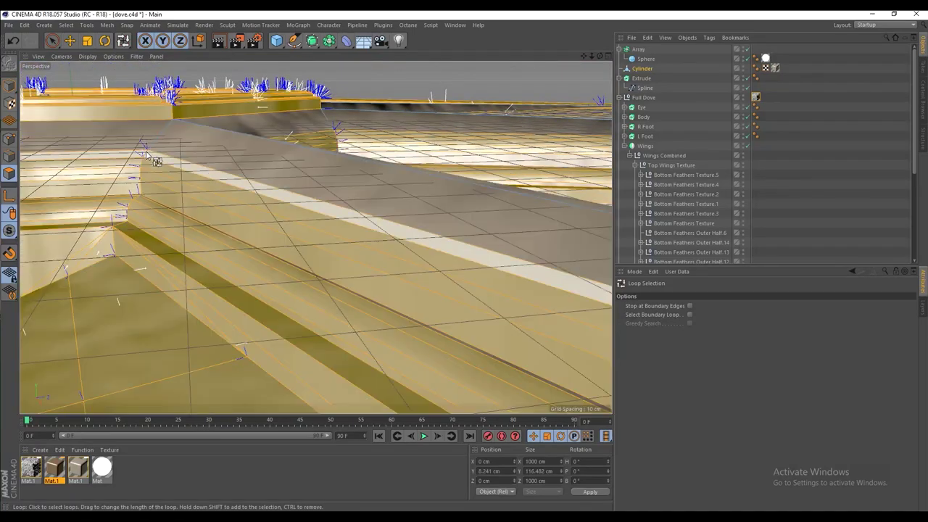
left_click(145, 152, "shift")
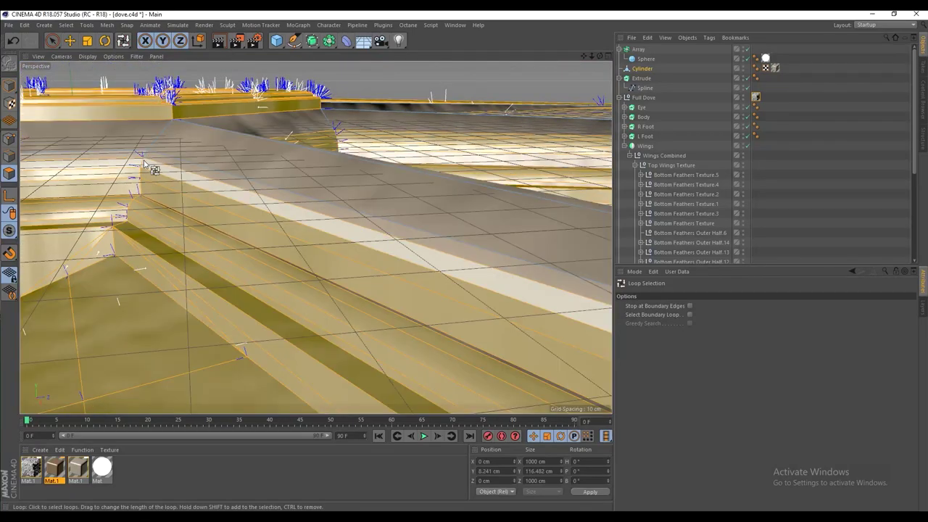
left_click_drag(143, 175, 83, 190, "alt")
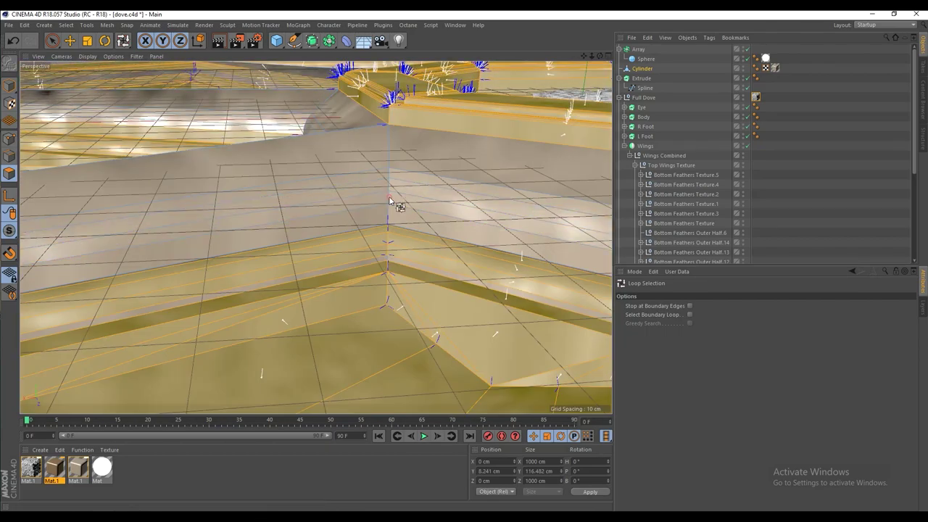
left_click(392, 269)
left_click_drag(391, 269, 389, 290, "alt")
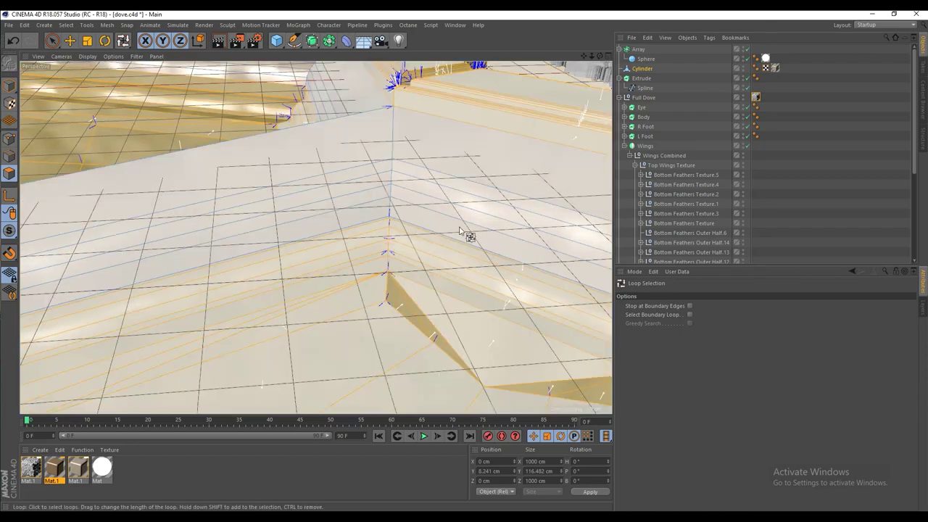
Remove the next polygon loops down the curved rib moulding from the selection.
left_click_drag(460, 230, 454, 323, "alt")
left_click(455, 314, "shift")
left_click(450, 219, "shift")
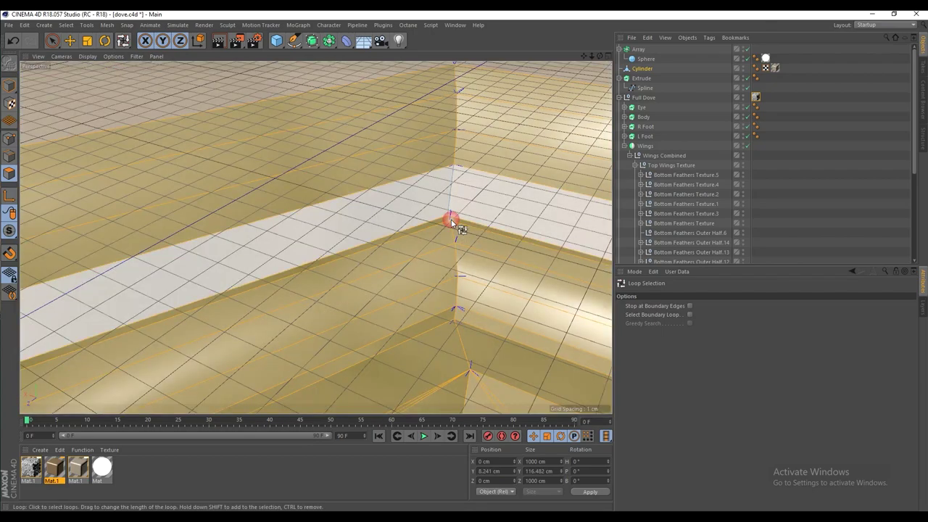
left_click(457, 161, "ctrl")
left_click(456, 119, "ctrl")
left_click(455, 92, "ctrl")
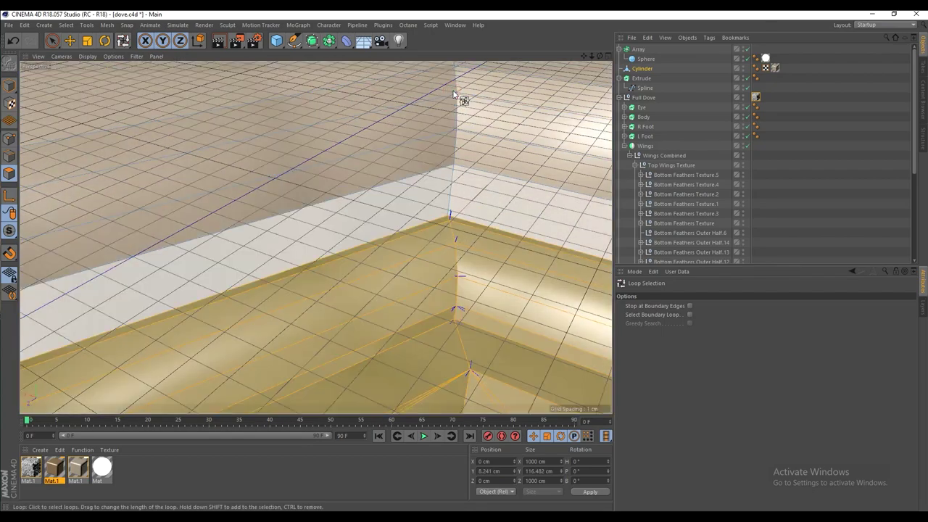
Clear the leftover selected loops in the rib moulding above the inner trim around the recessed panels.
scroll(464, 190, "down", 3)
middle_click_drag(478, 237, 379, 149, "alt")
left_click_drag(379, 149, 342, 193, "alt")
left_click(345, 204, "ctrl")
left_click_drag(351, 225, 355, 247, "alt")
scroll(355, 247, "up", 3)
left_click(347, 246, "shift")
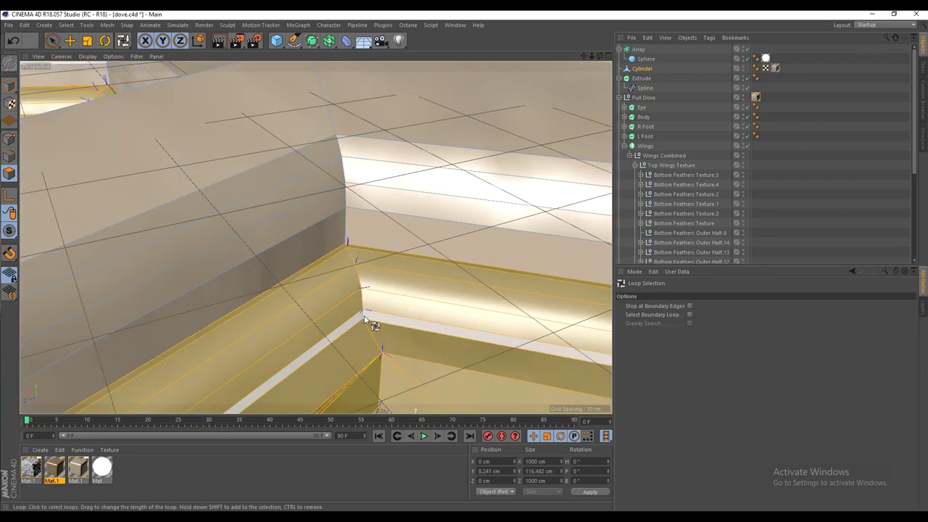
left_click(365, 316, "shift")
scroll(421, 296, "down", 3)
left_click_drag(421, 298, 403, 245, "alt")
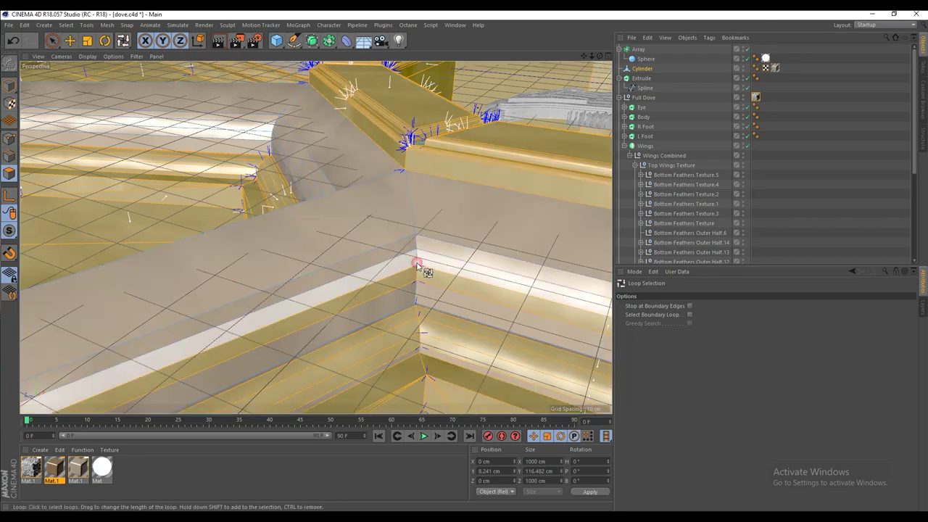
left_click(418, 278)
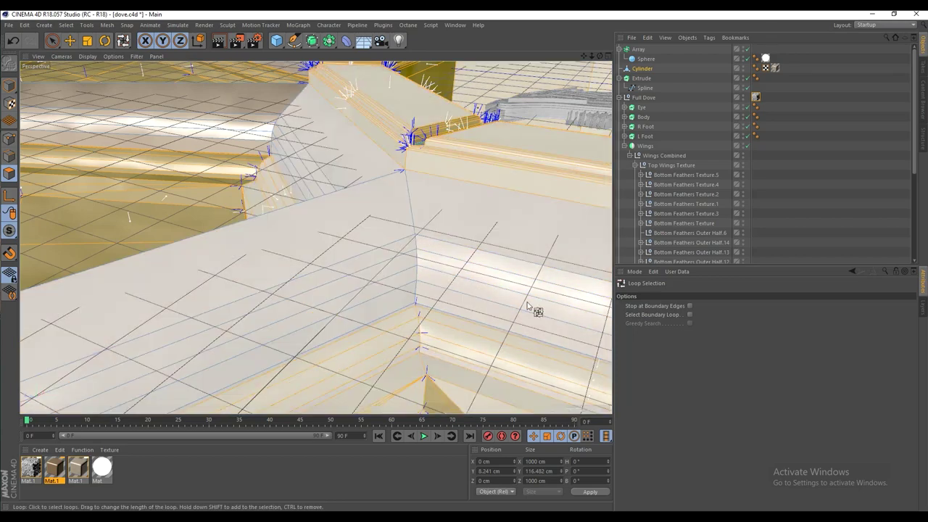
Examine the selection boundary between the rib moulding and the recessed panels around the central octagon.
left_click_drag(411, 249, 419, 228, "alt")
scroll(422, 290, "up", 3)
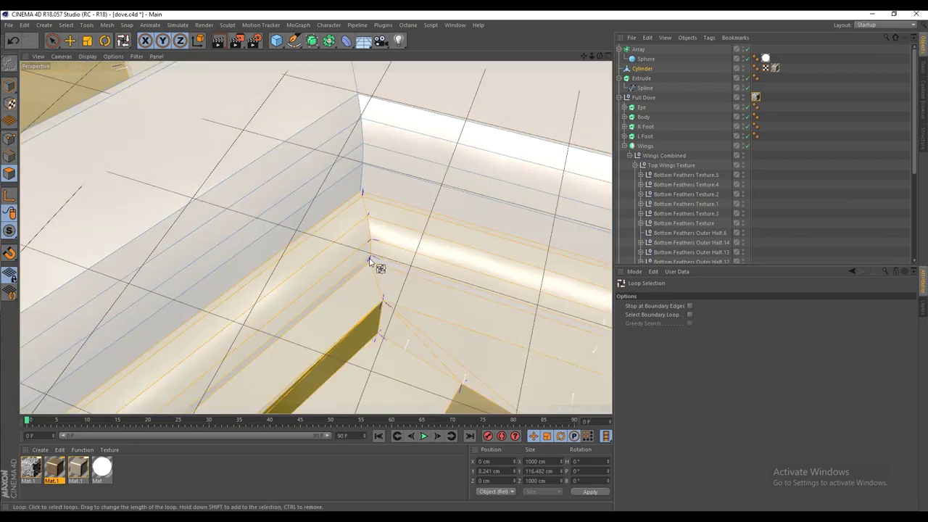
scroll(428, 226, "down", 4)
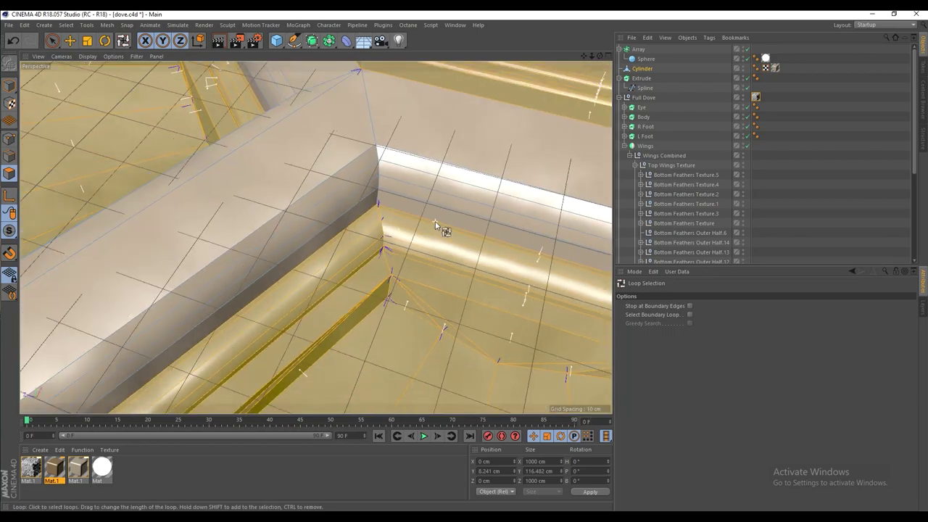
middle_click_drag(437, 225, 279, 207, "alt")
left_click_drag(280, 208, 295, 230, "alt")
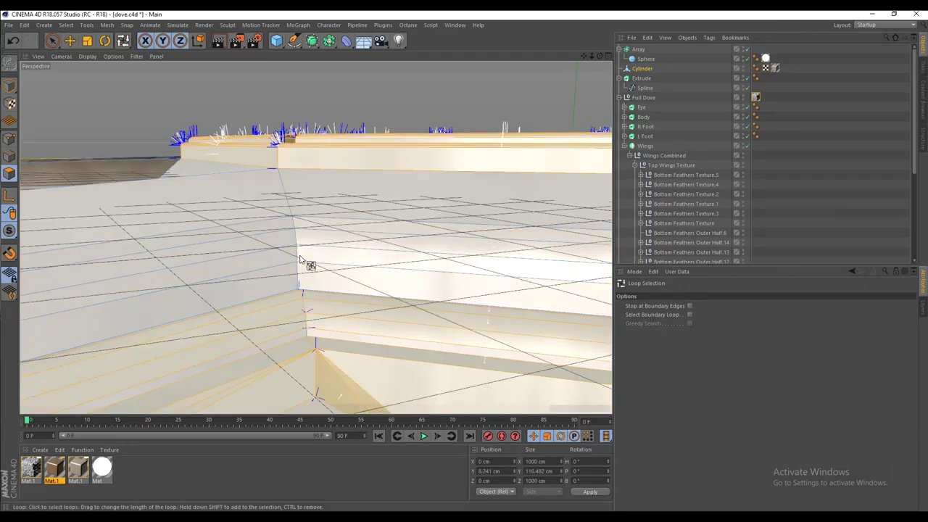
left_click_drag(308, 263, 313, 314, "alt")
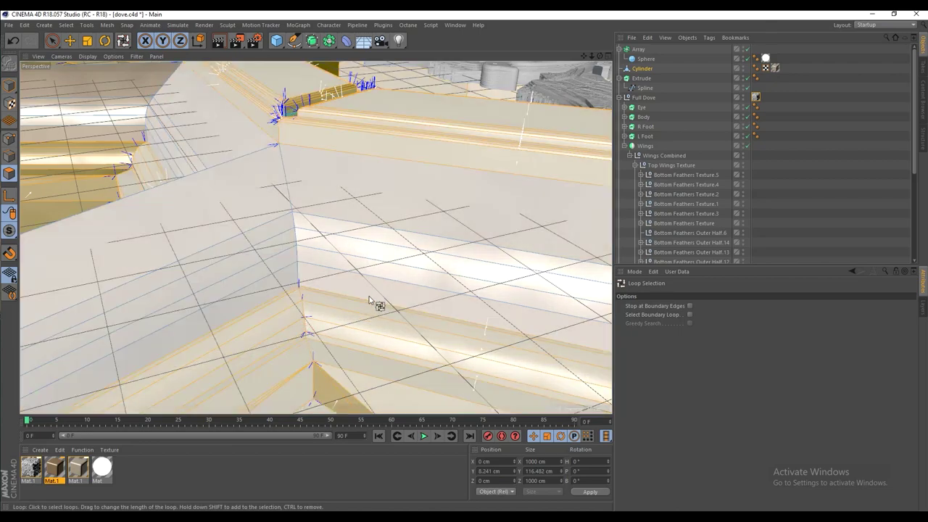
middle_click_drag(369, 297, 225, 234, "alt")
scroll(267, 230, "down", 4)
left_click_drag(391, 266, 301, 269, "alt")
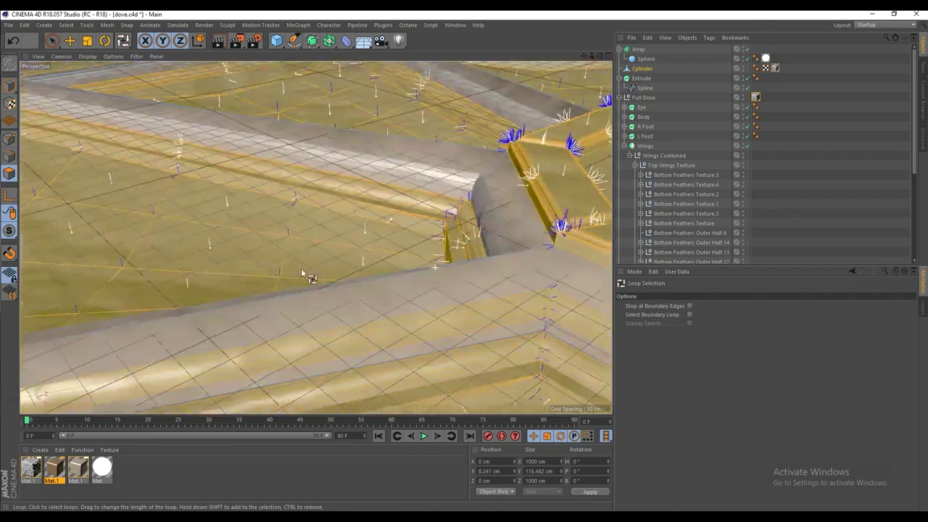
right_click_drag(510, 279, 528, 285, "alt")
left_click_drag(529, 288, 423, 300, "alt")
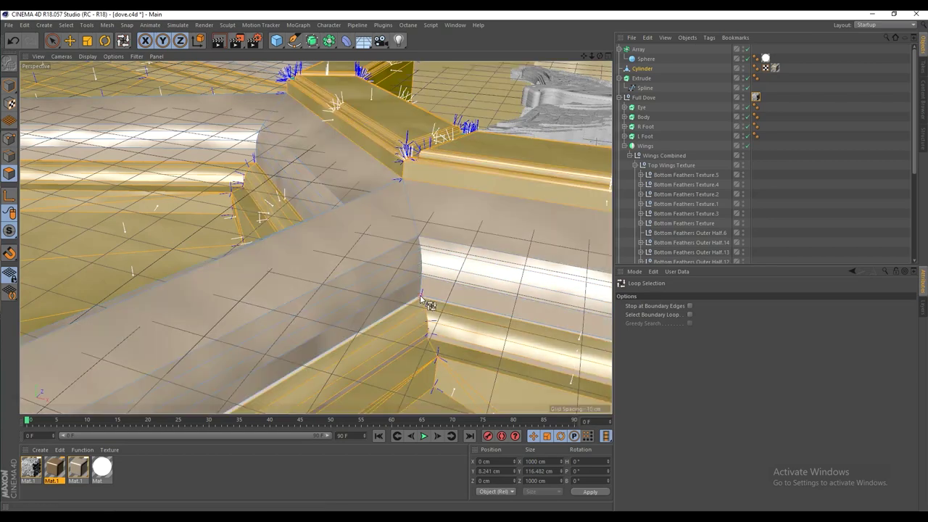
middle_click_drag(464, 285, 454, 268, "alt")
left_click_drag(454, 270, 407, 282, "alt")
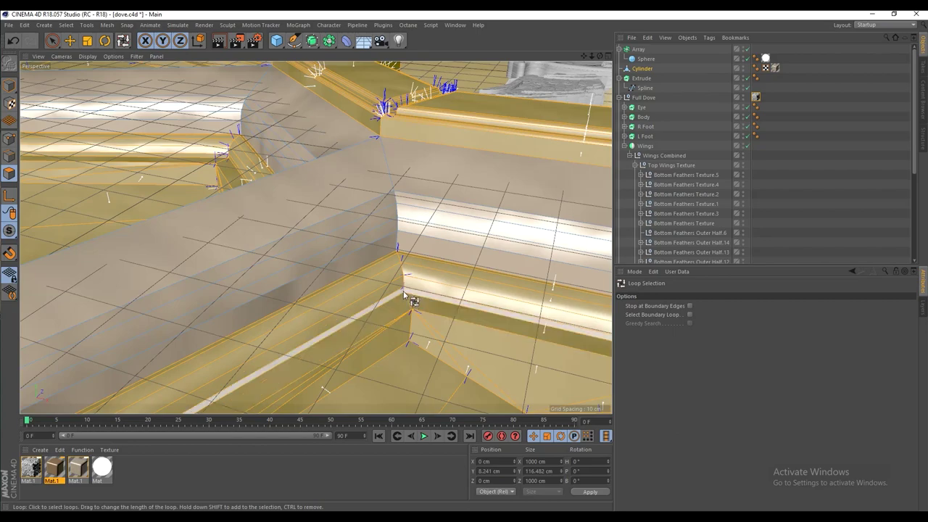
left_click_drag(405, 293, 240, 246, "alt")
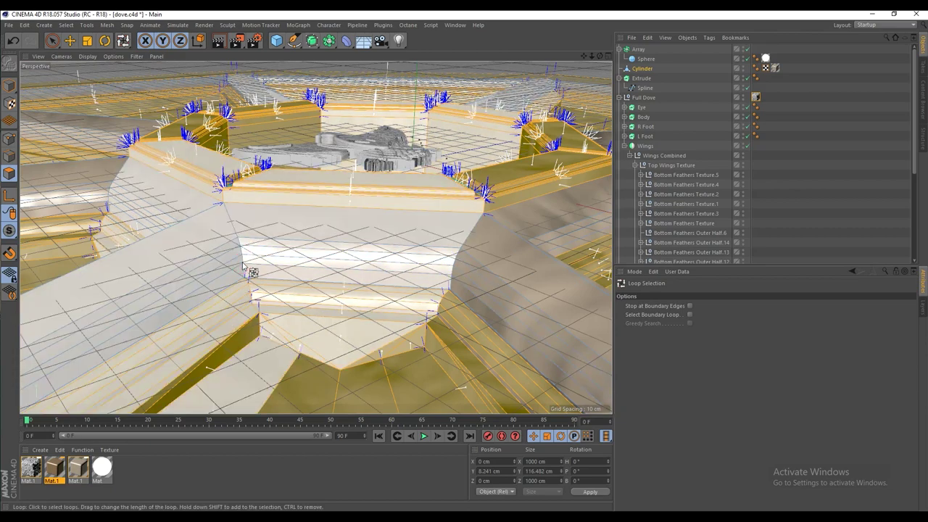
scroll(244, 257, "up", 3)
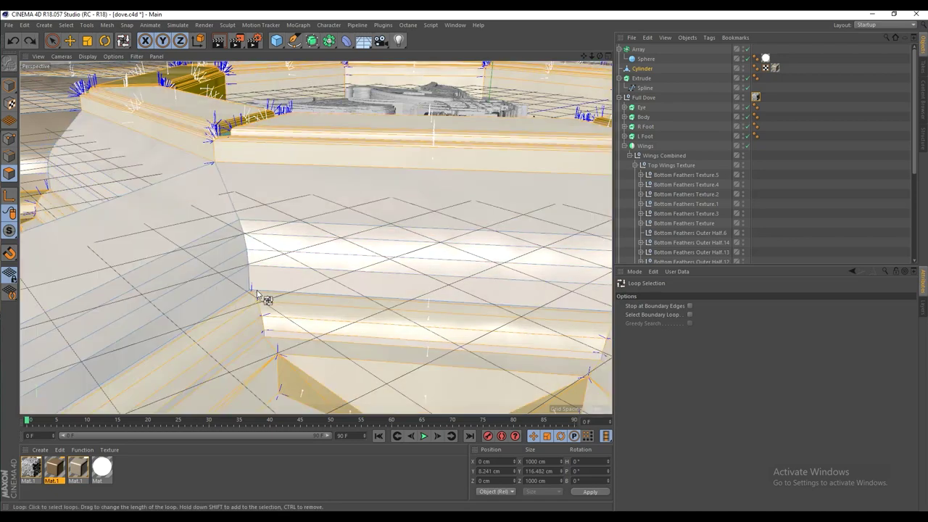
Add the lowest loop of the rib moulding, just above the panel trim, back to the polygon selection.
left_click(254, 295)
left_click(251, 291, "shift")
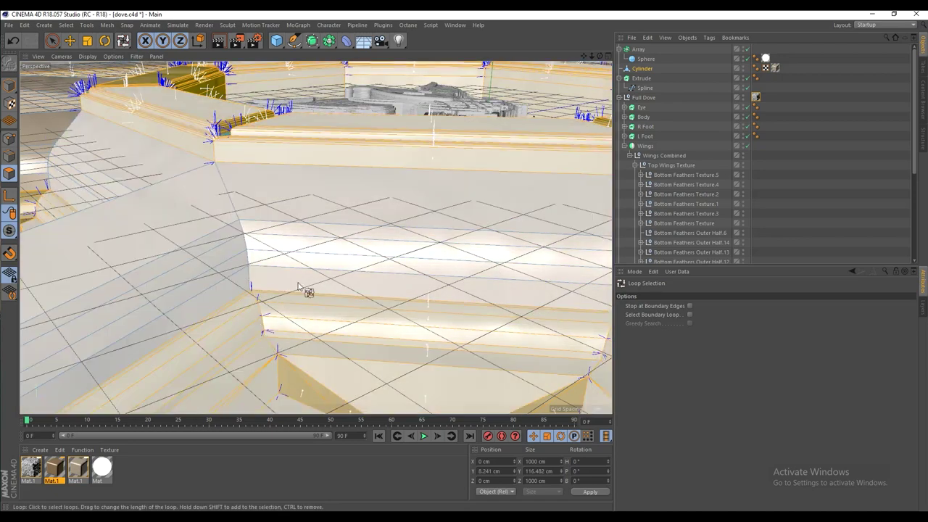
left_click_drag(298, 286, 311, 207, "alt")
left_click(296, 200)
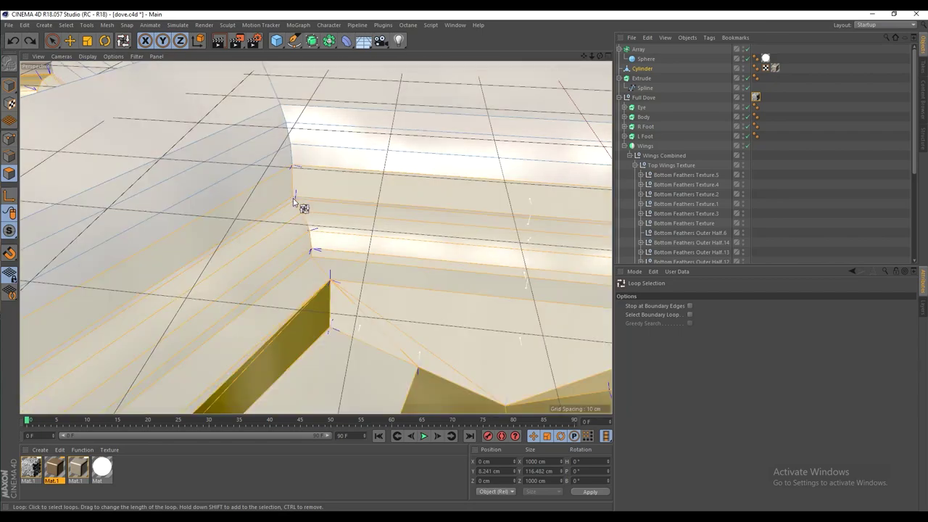
left_click(293, 198, "shift")
scroll(305, 183, "down", 3)
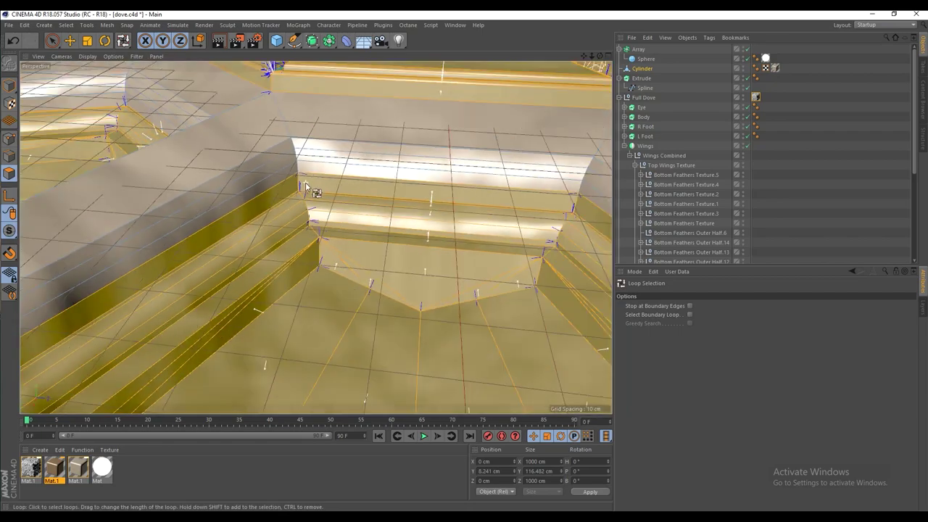
Try to apply the gold-brown Mat.1 material to the selected ceiling polygons, and undo the assignment.
mouse_move(350, 176)
left_mouse_down("alt")
mouse_move(344, 170)
mouse_move(470, 169)
mouse_move(402, 168)
mouse_move(410, 174)
mouse_move(421, 148)
mouse_move(467, 191)
mouse_move(522, 191)
mouse_move(518, 149)
mouse_move(497, 182)
mouse_move(428, 193)
mouse_move(279, 145)
mouse_move(339, 292)
left_mouse_up("alt")
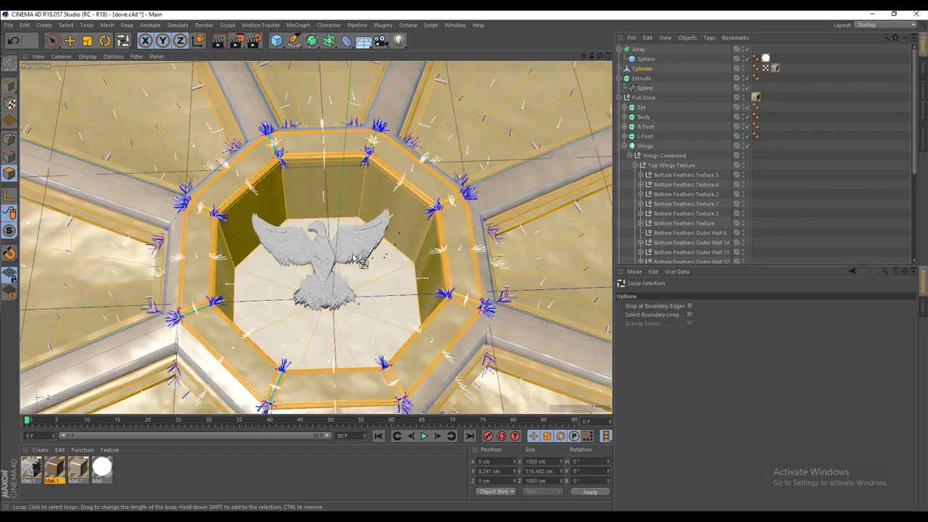
left_click_drag(356, 259, 352, 208, "alt")
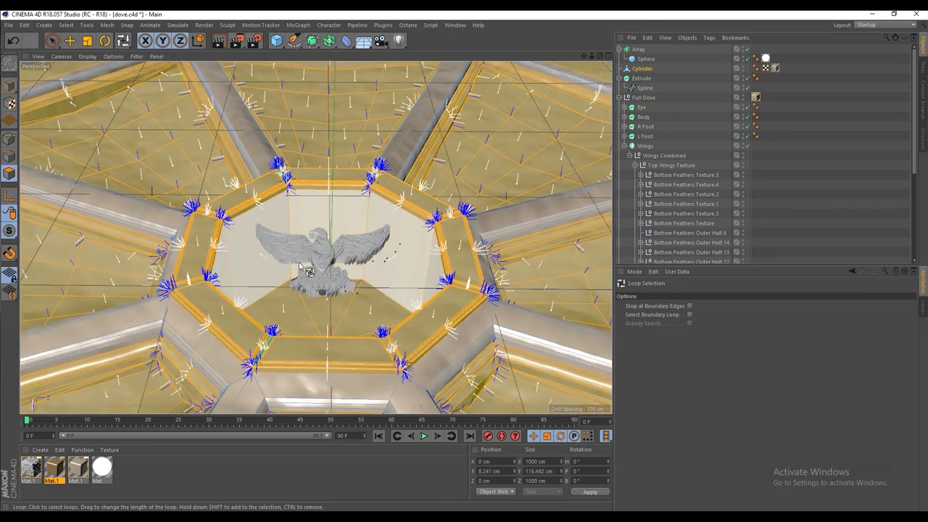
left_click_drag(299, 266, 331, 254, "alt")
middle_click(341, 248)
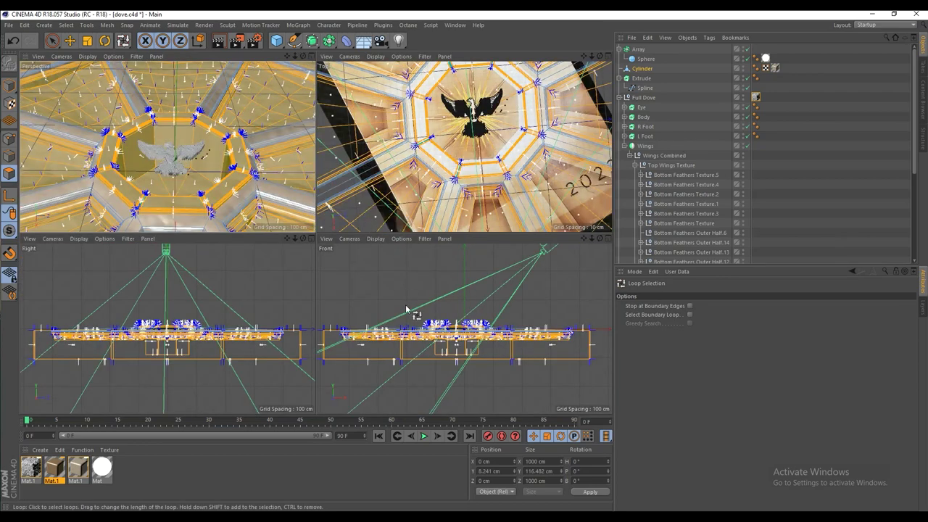
middle_click(201, 150)
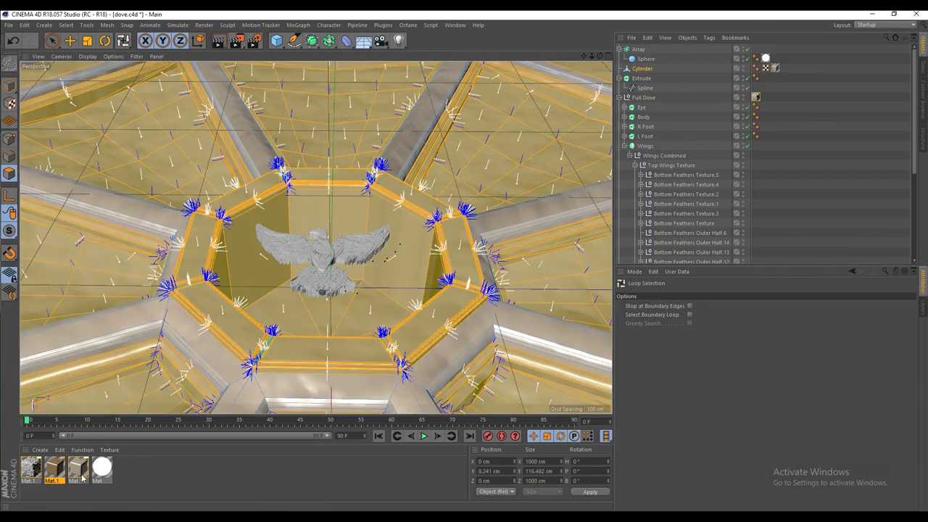
left_click_drag(58, 474, 87, 405)
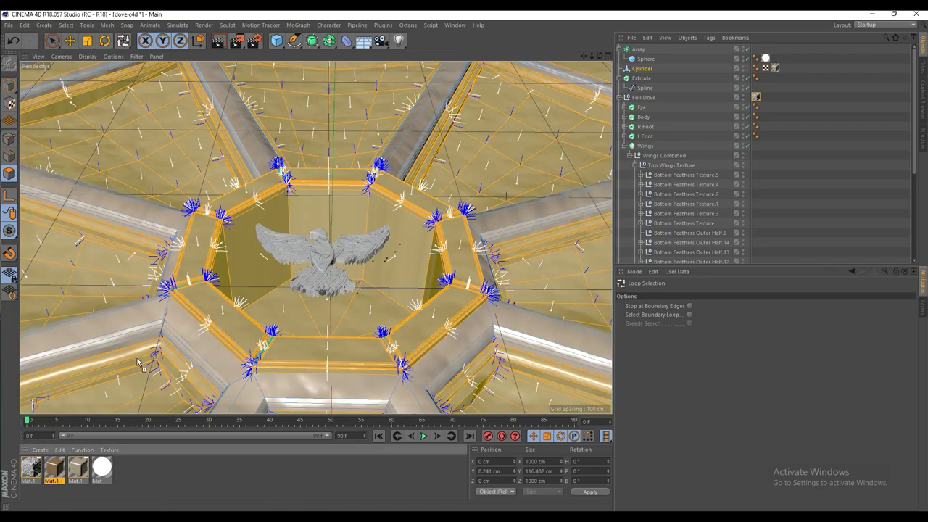
left_click_drag(138, 363, 145, 361)
left_click_drag(323, 362, 367, 305, "alt")
middle_click_drag(367, 304, 437, 173, "alt")
key("ctrl+z")
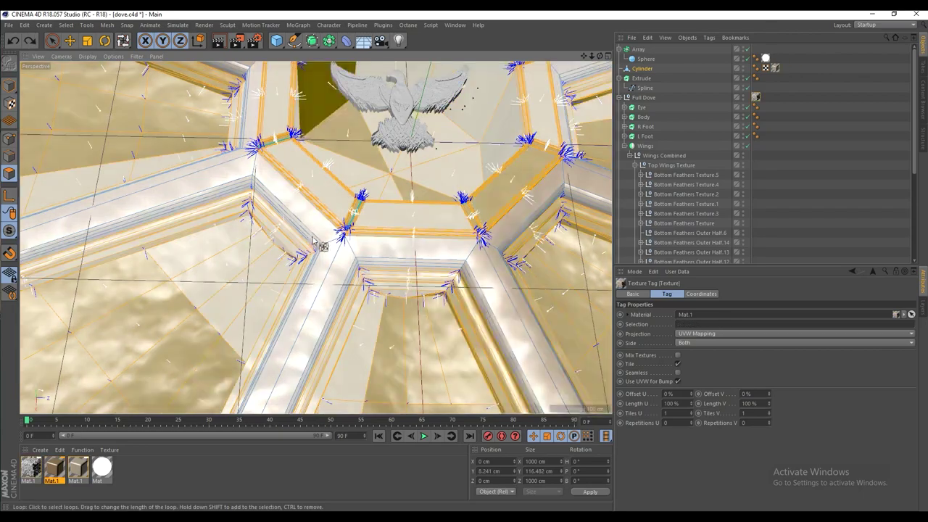
Use Live Selection to deselect the flat surfaces of the first recessed panels around the central octagon.
left_click_drag(292, 227, 368, 193, "alt")
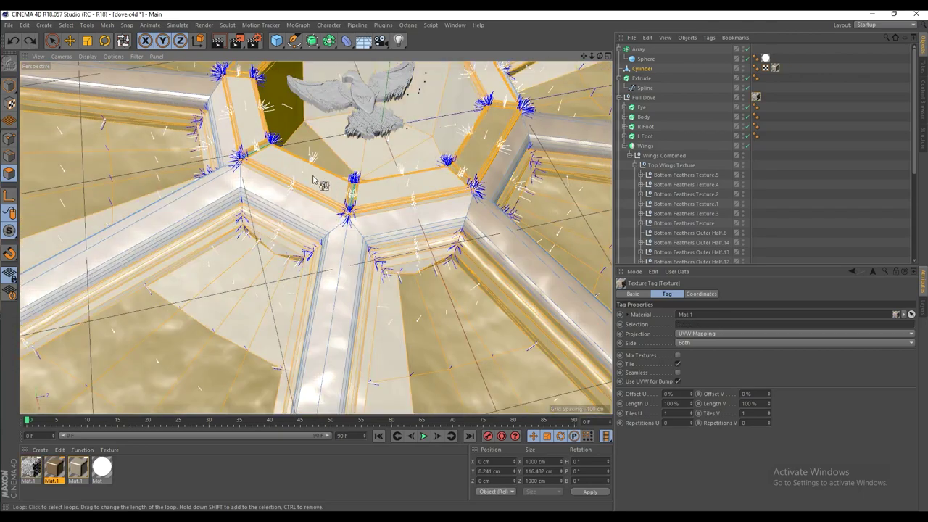
left_click(51, 42)
scroll(247, 239, "down", 3)
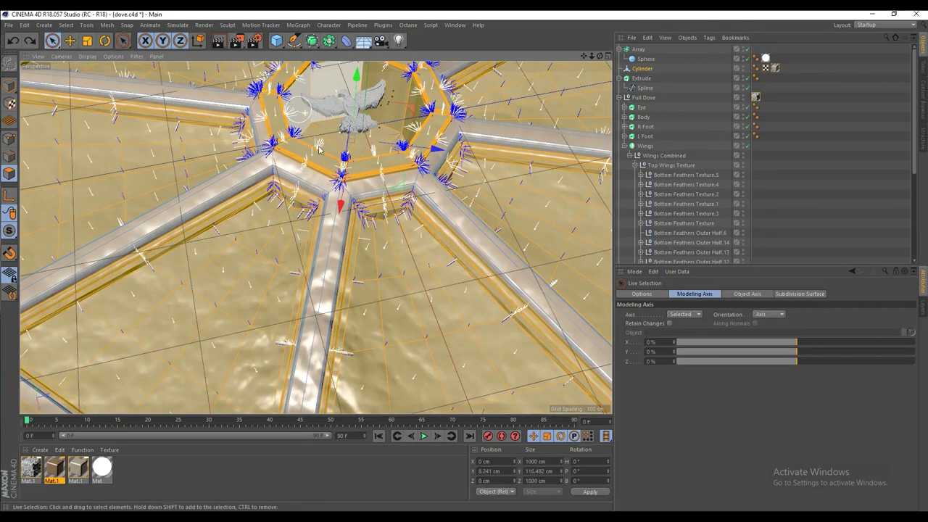
left_click_drag(247, 239, 236, 282, "alt")
middle_click_drag(235, 282, 306, 231, "alt")
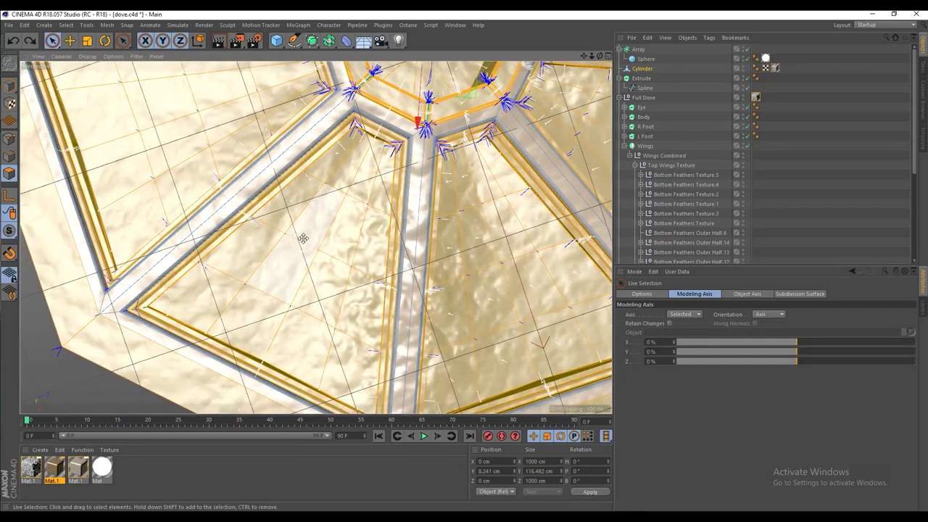
middle_click(306, 231)
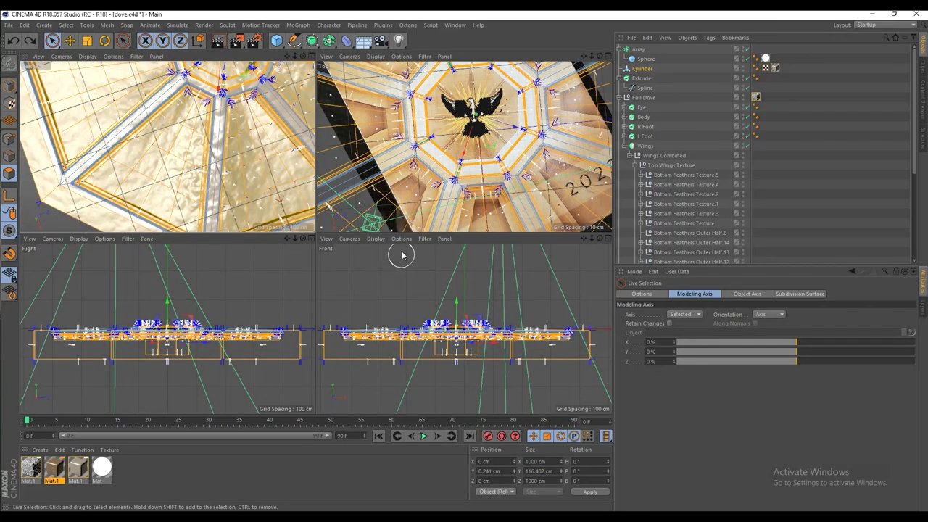
middle_click(147, 150)
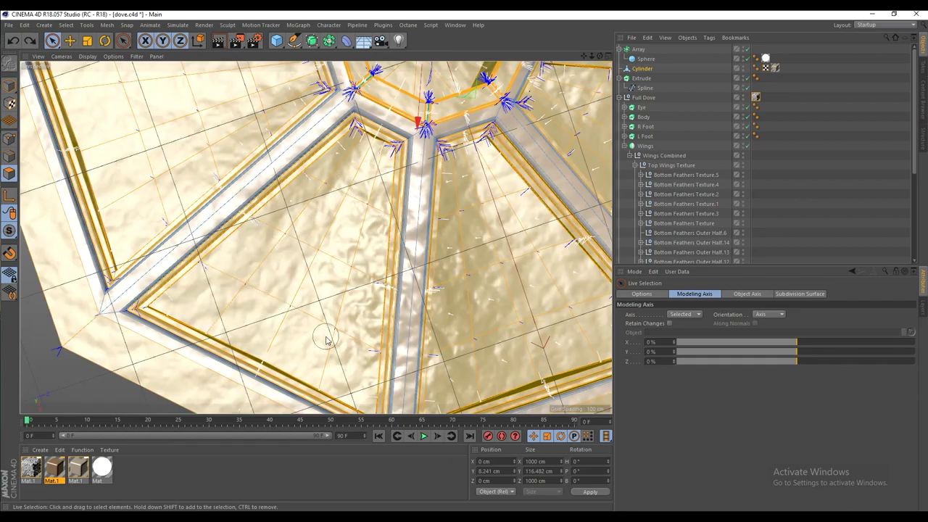
left_click_drag(325, 280, 300, 242, "alt")
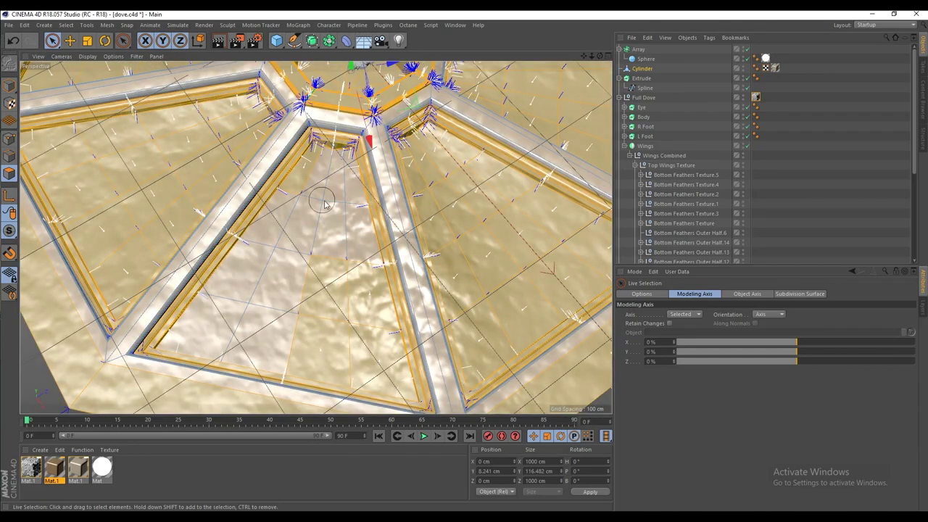
mouse_move(316, 228)
left_mouse_down("ctrl")
mouse_move(344, 326)
mouse_move(350, 277)
mouse_move(320, 158)
left_mouse_up("ctrl")
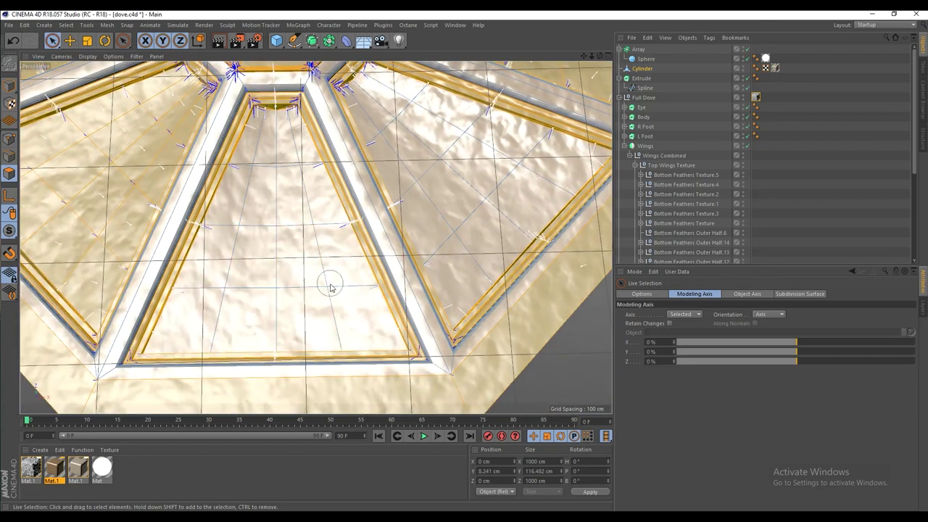
left_click_drag(321, 264, 388, 262, "alt")
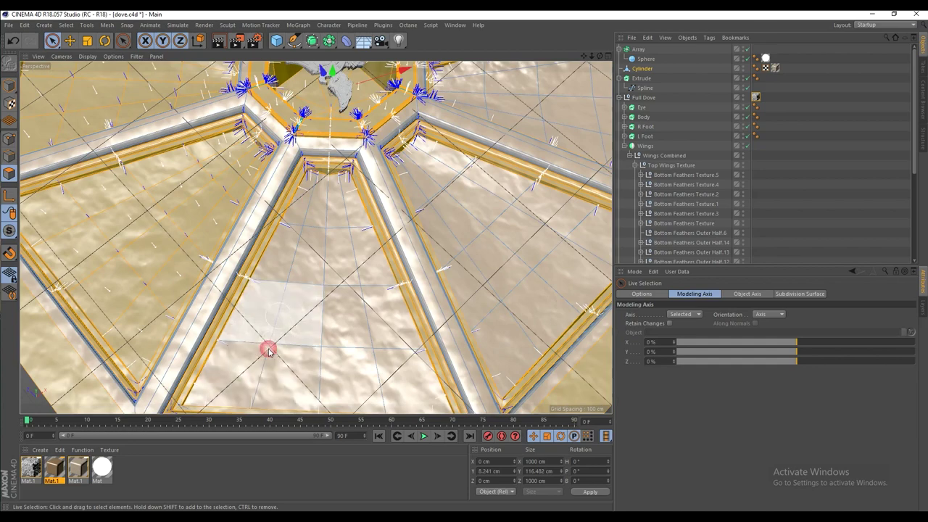
Deselect the flat surfaces of the remaining recessed panels around the ceiling, leaving their trim loops selected.
left_click_drag(265, 348, 439, 242, "alt")
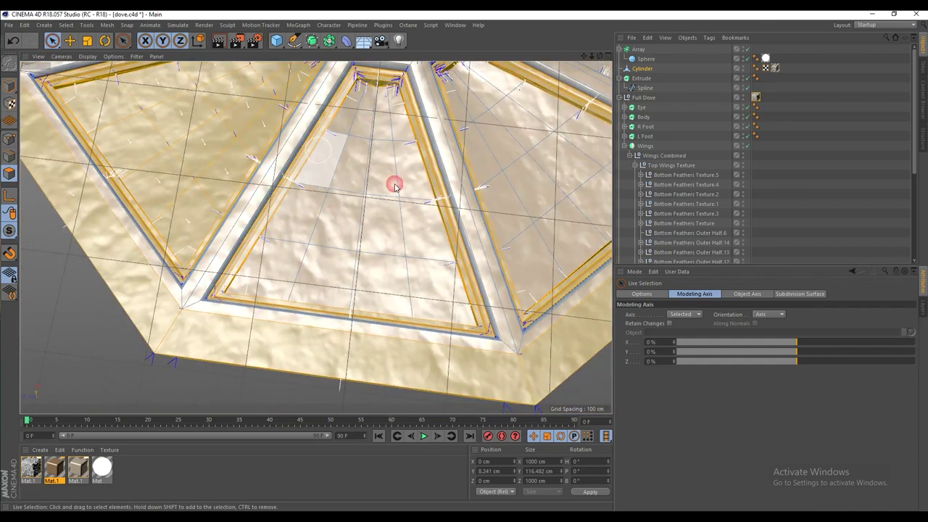
middle_click_drag(394, 182, 457, 276, "alt")
left_click_drag(457, 275, 362, 214, "alt")
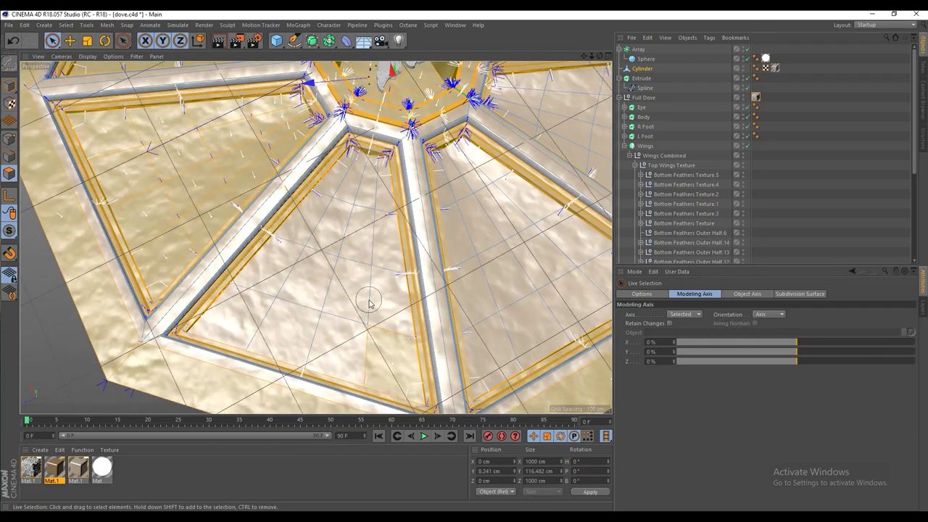
left_click_drag(258, 221, 311, 210, "alt")
middle_click_drag(311, 210, 452, 242, "alt")
left_click_drag(357, 243, 366, 201, "alt")
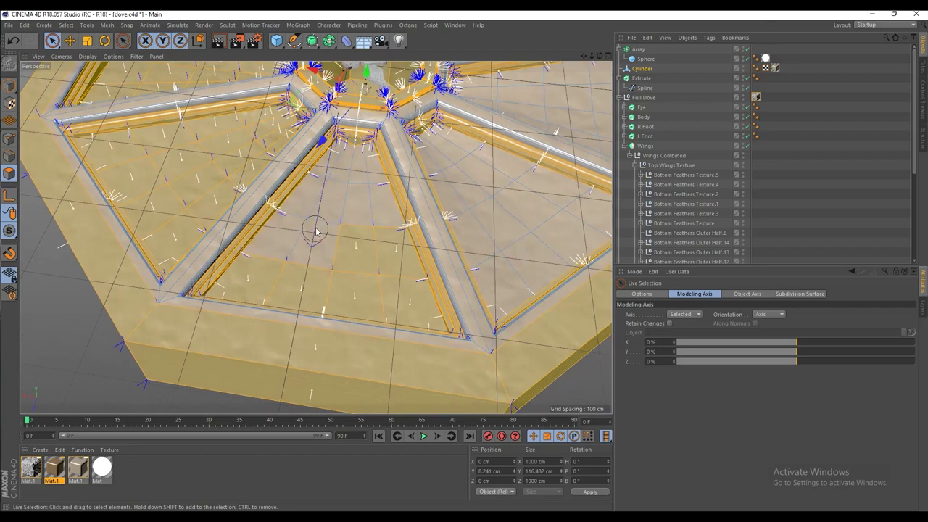
left_click_drag(370, 285, 389, 245, "alt")
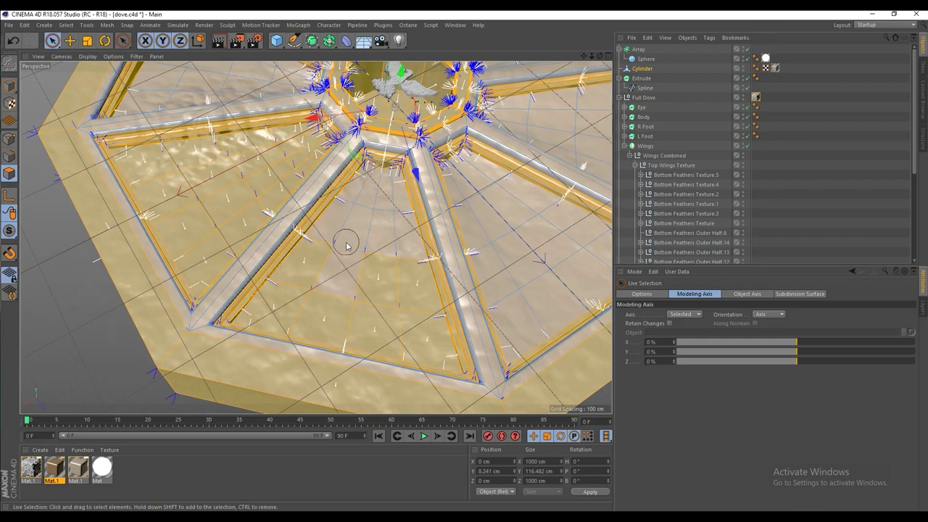
left_click_drag(398, 314, 392, 238, "alt")
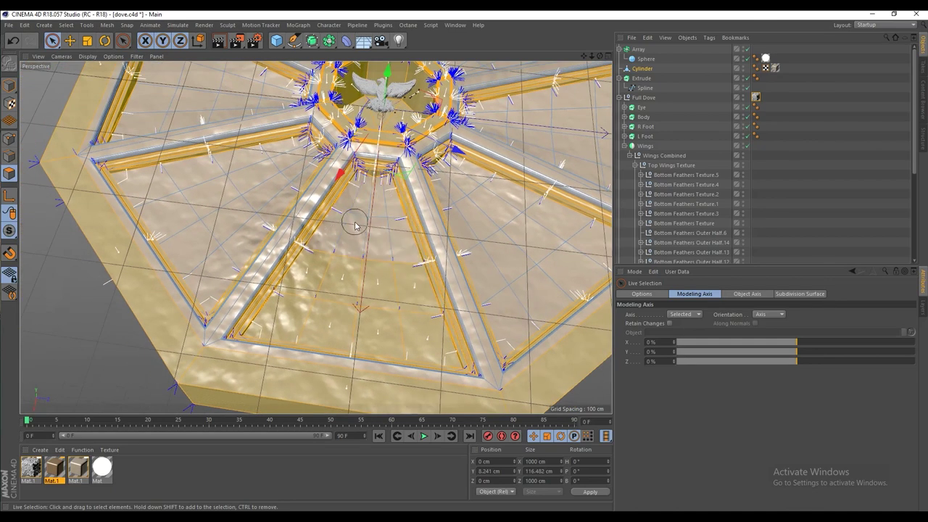
left_click_drag(368, 313, 467, 253, "alt")
Remove the ceiling's outer border and side faces from the polygon selection with Loop Selection.
right_click(468, 255)
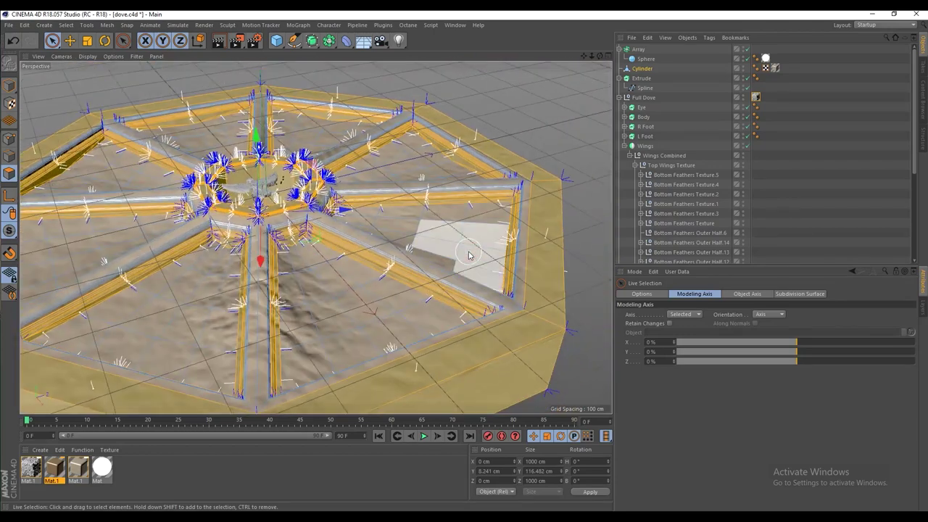
left_click(529, 317)
left_click(540, 319)
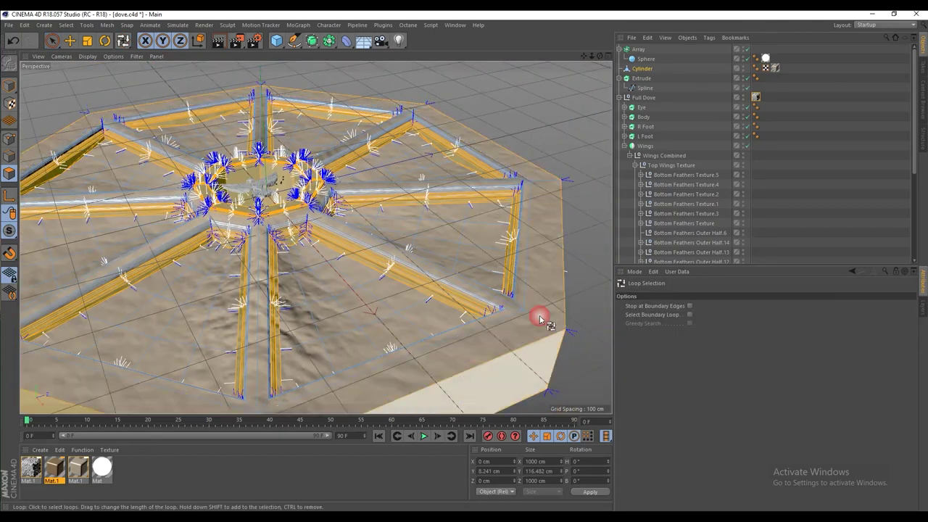
left_click_drag(557, 355, 494, 260, "alt")
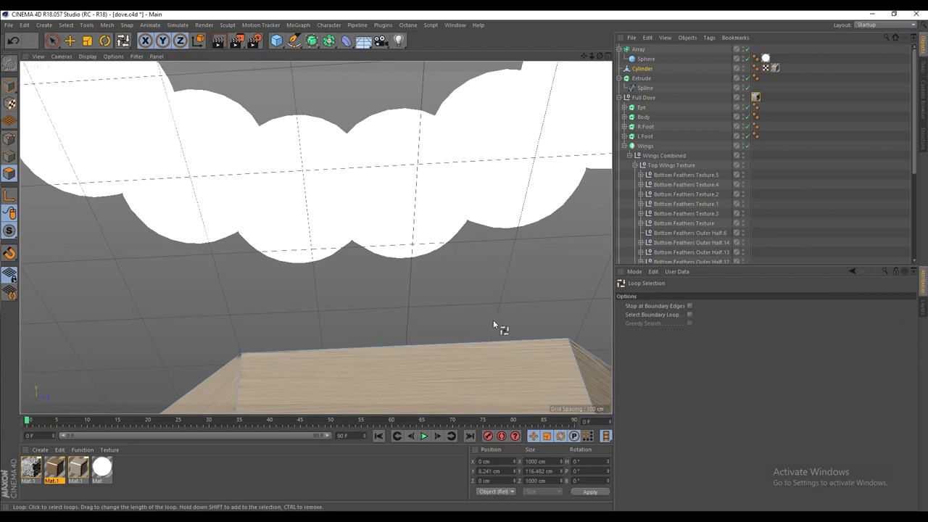
left_click_drag(491, 334, 483, 359, "alt")
middle_click_drag(483, 359, 465, 171, "alt")
Apply the gold-brown Mat.1 material to the selected trim polygons of the ceiling.
left_click_drag(466, 174, 323, 168, "alt")
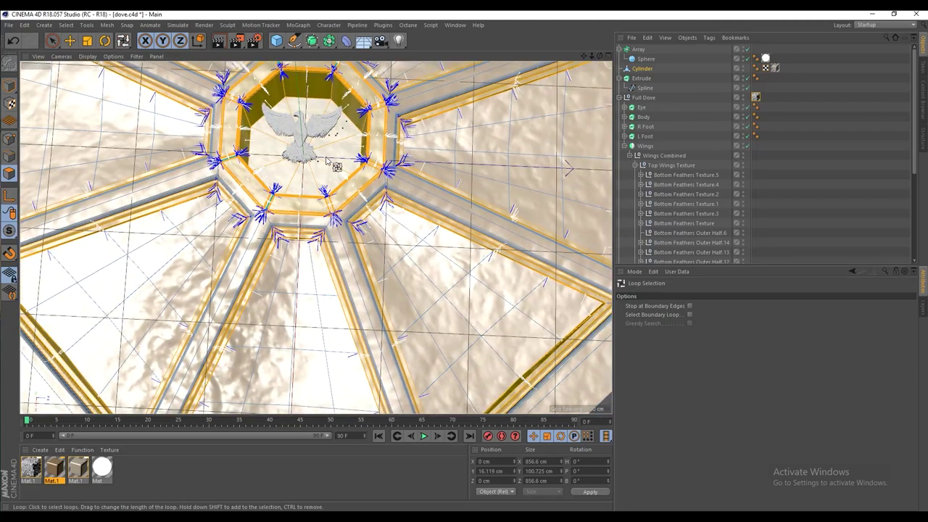
left_click_drag(49, 479, 142, 349)
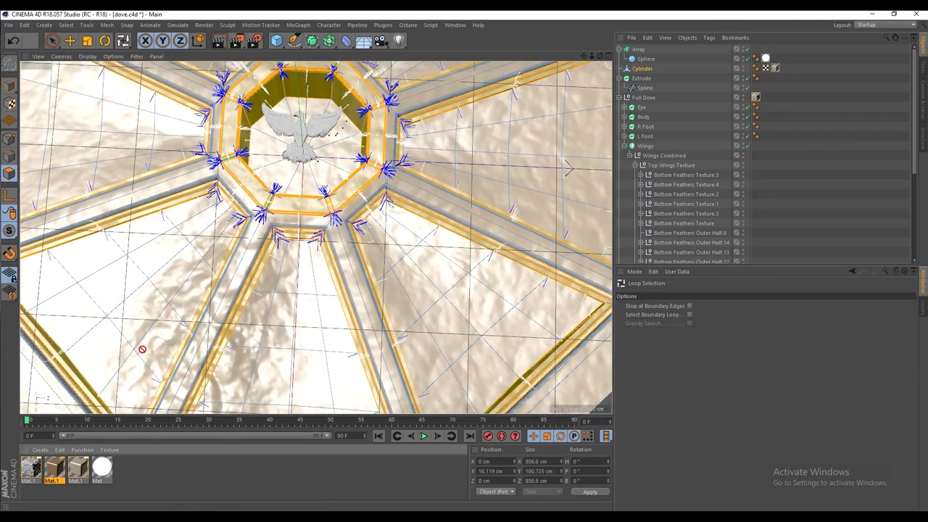
left_click_drag(269, 245, 308, 257)
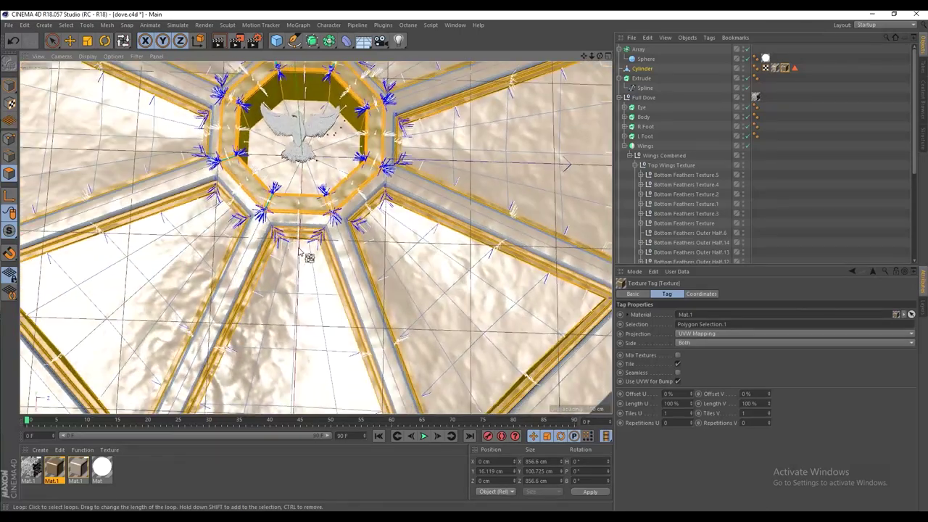
Duplicate the gold-brown Mat.1 material and darken the trim's version to 56% saturation and 48% value.
double_click(56, 471)
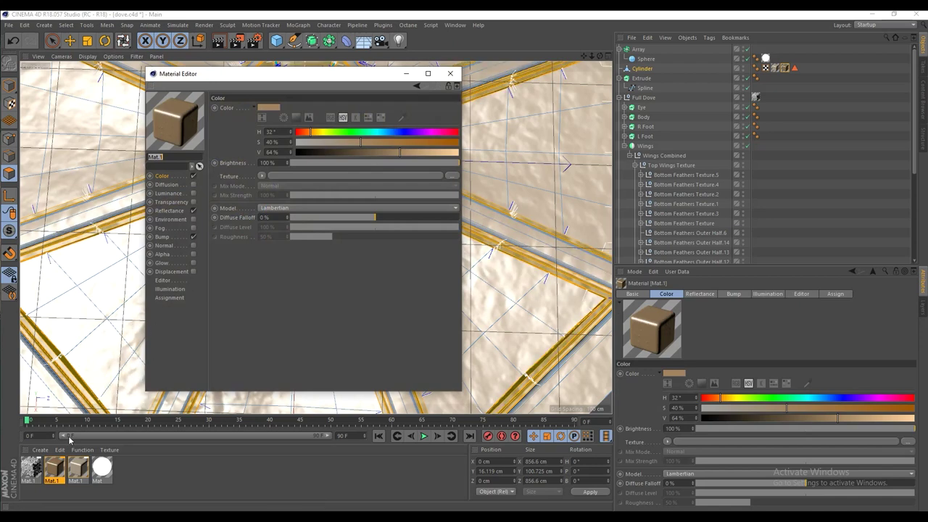
left_click(52, 470)
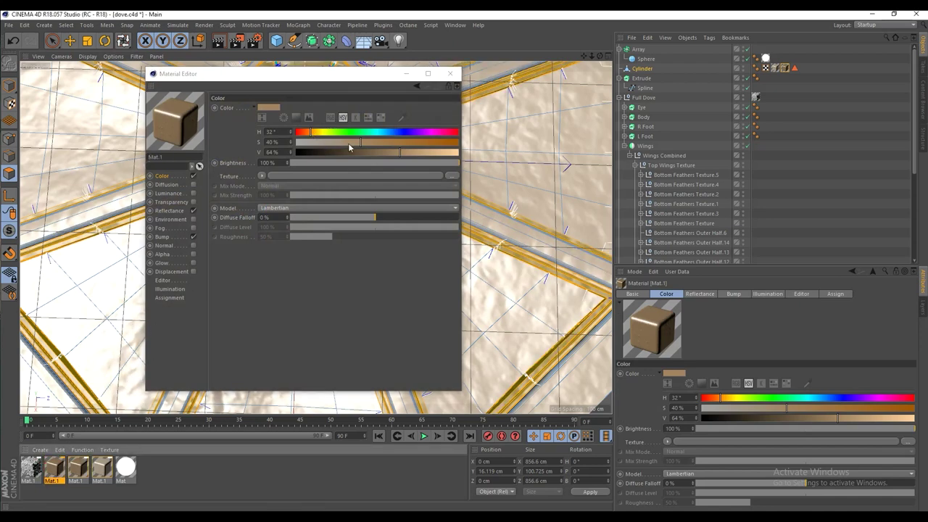
left_click(381, 153)
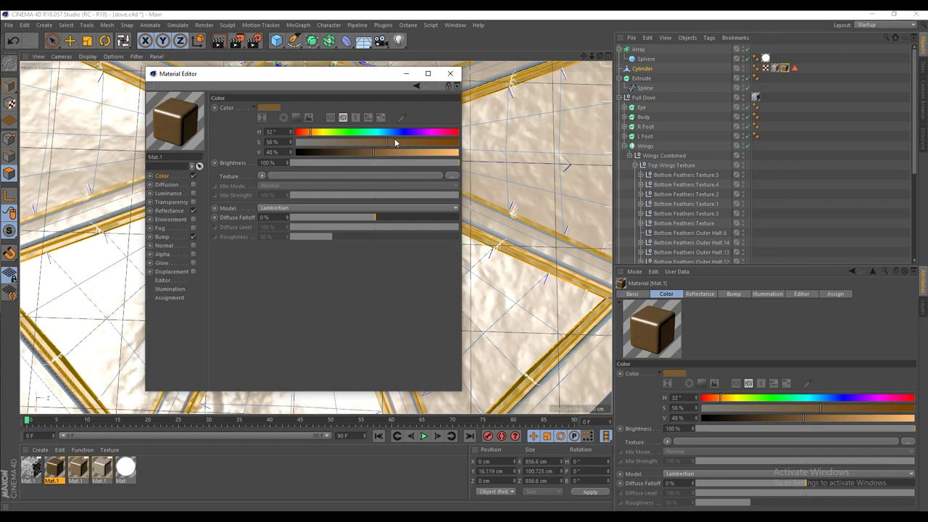
left_click(450, 73)
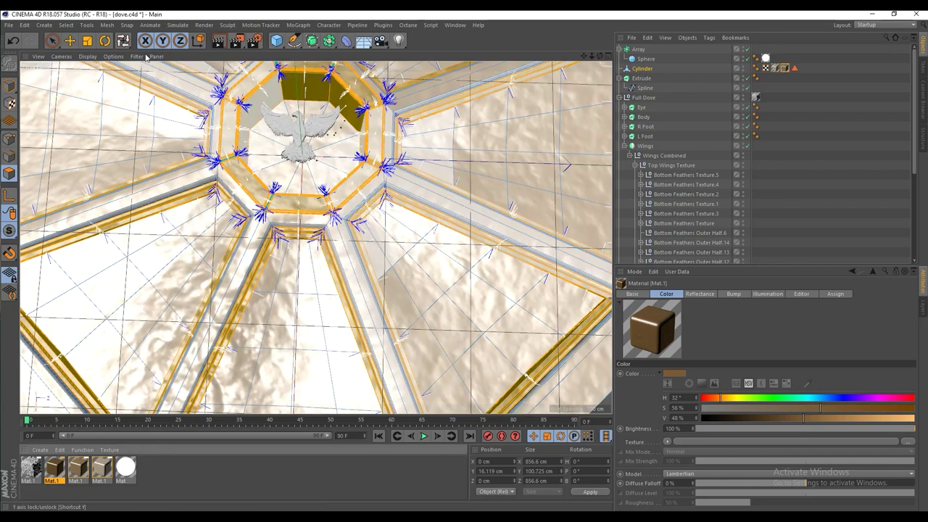
Loop-select the floor polygons of the octagonal recess beneath the dove.
left_click(51, 41)
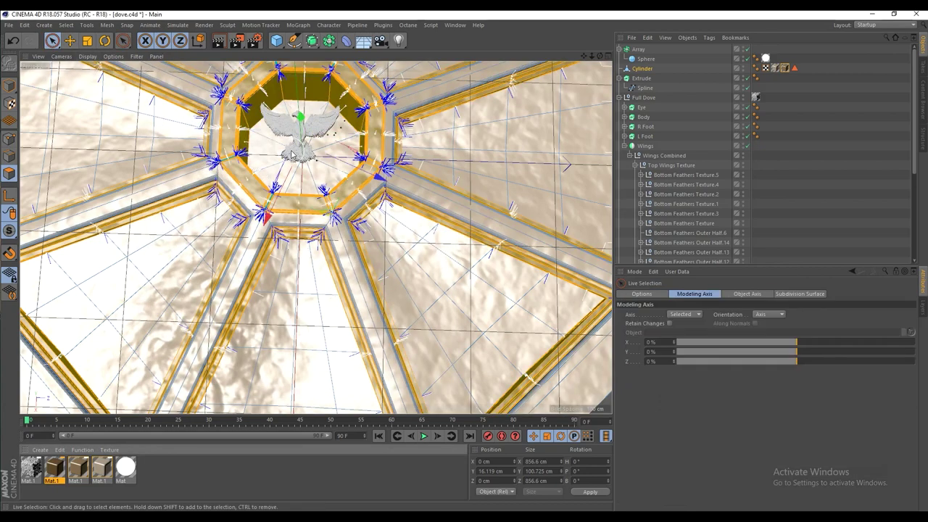
key("u")
key("l")
left_click(317, 153)
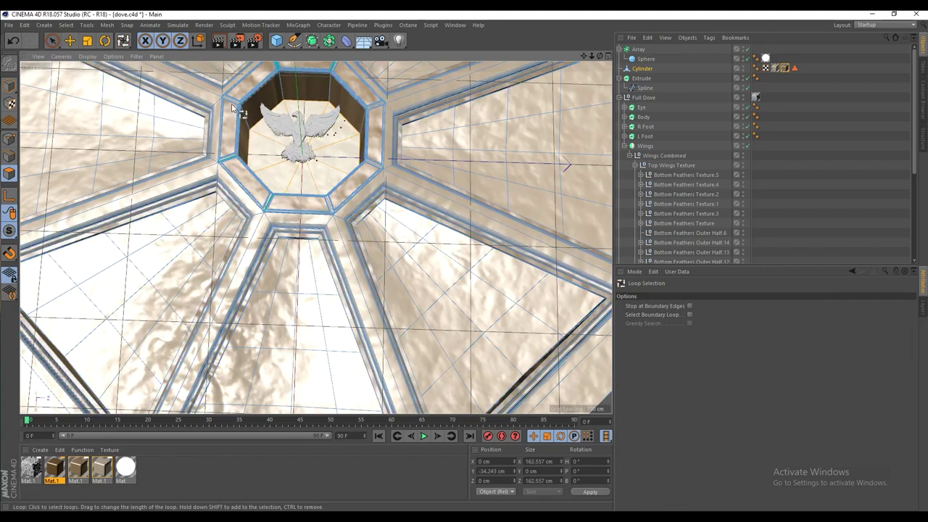
Add the flat surfaces of the first three recessed panels to the recess floor selection with Live Selection.
left_click(56, 40)
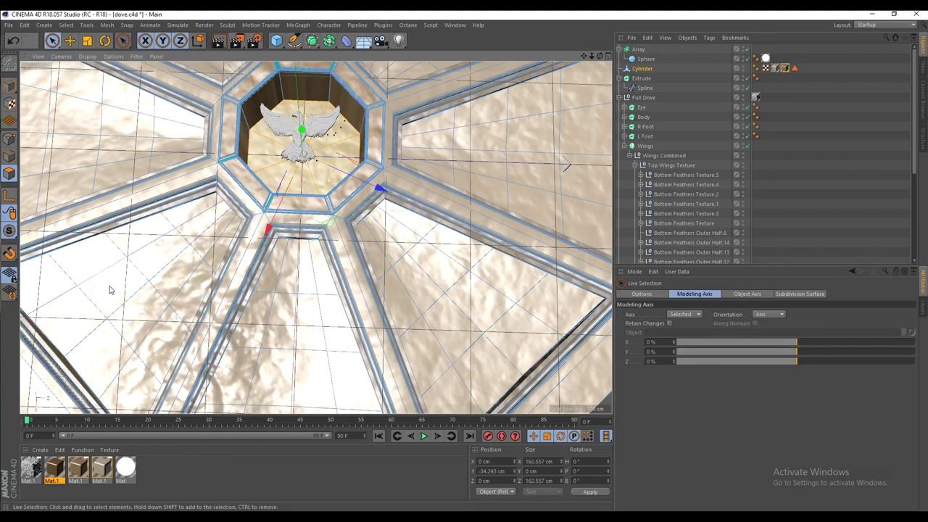
left_click_drag(311, 291, 331, 227, "alt")
left_click(293, 302, "shift")
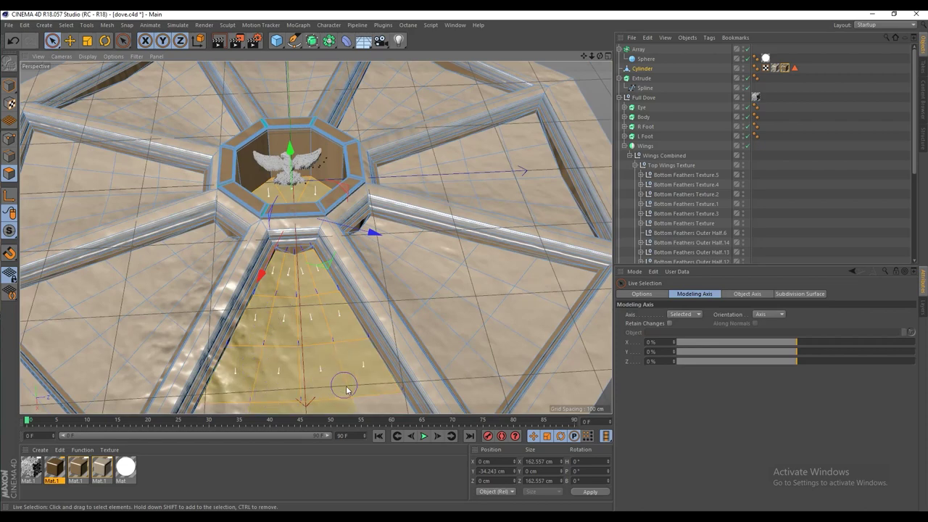
mouse_move(261, 399)
left_mouse_down("alt")
mouse_move(317, 234)
mouse_move(219, 271)
left_mouse_up("alt")
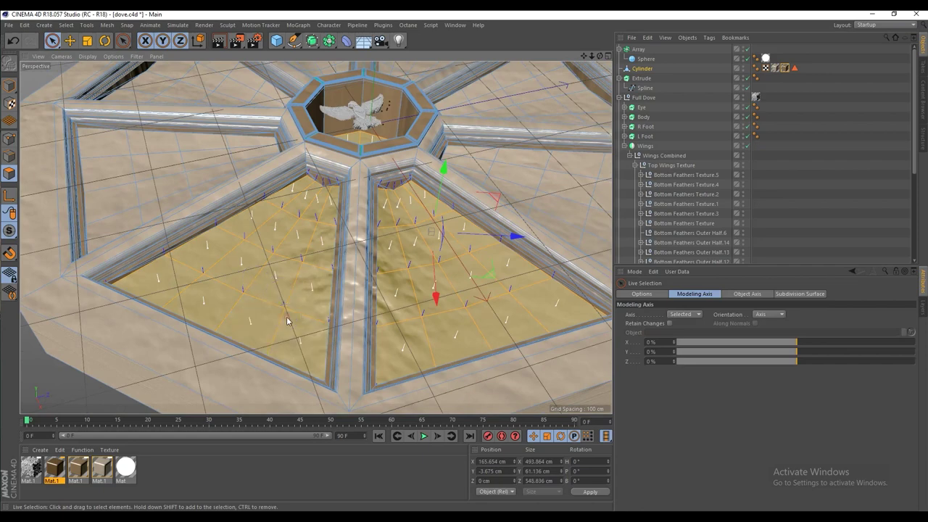
left_click_drag(287, 321, 324, 232, "alt")
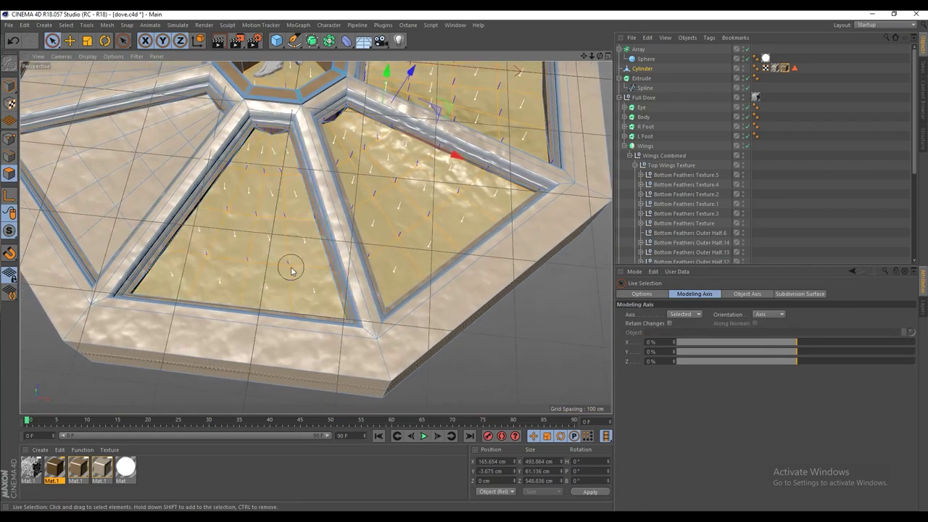
Extend the polygon selection to the flat surfaces of the next recessed panels around the octagon.
mouse_move(246, 251)
left_mouse_down("alt")
mouse_move(346, 201)
mouse_move(361, 210)
left_mouse_up("alt")
scroll(273, 152, "up", 2)
mouse_move(271, 152)
left_mouse_down("shift")
mouse_move(279, 152)
mouse_move(191, 257)
left_mouse_up("shift")
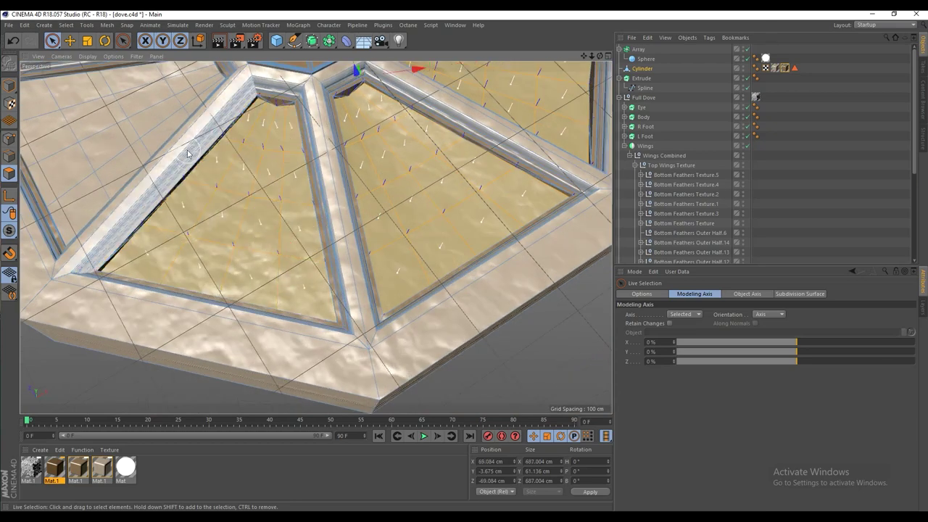
left_click_drag(131, 221, 278, 176, "alt")
middle_click_drag(239, 166, 441, 161, "alt")
mouse_move(318, 141)
left_mouse_down("shift")
mouse_move(291, 142)
mouse_move(262, 259)
mouse_move(356, 244)
left_mouse_up("shift")
middle_click_drag(258, 174, 480, 223, "alt")
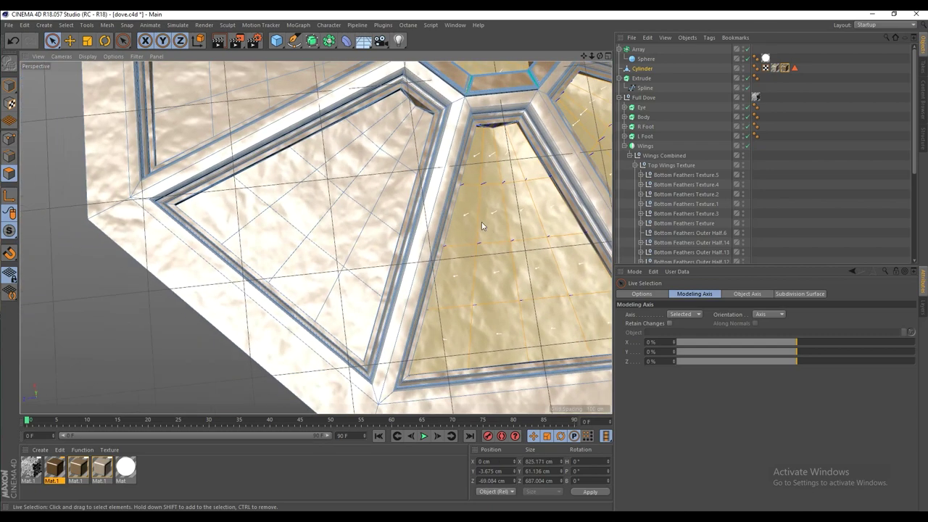
Finish selecting the flat surfaces of the remaining recessed panels and assign the darkest brown Mat.1 material to the whole selection.
left_click_drag(398, 248, 456, 206, "alt")
left_click_drag(338, 200, 310, 208, "shift")
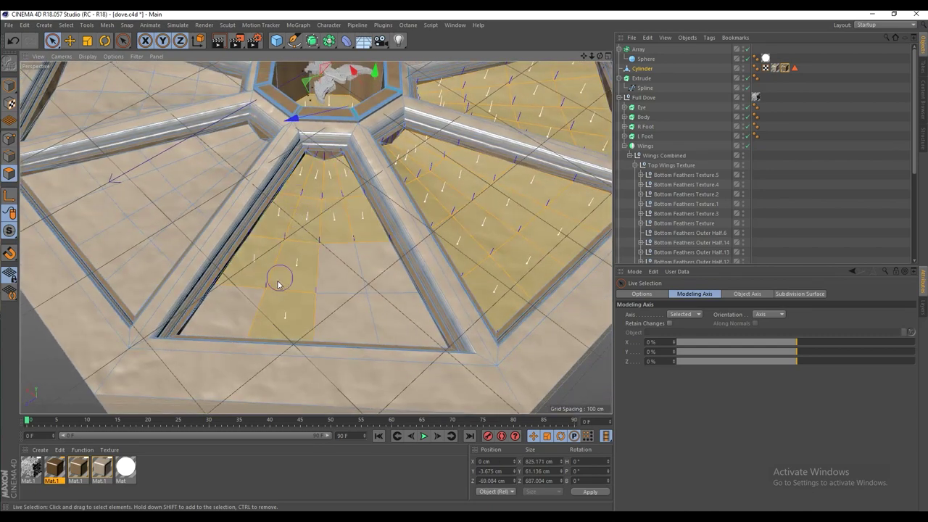
left_click_drag(356, 292, 326, 217, "alt")
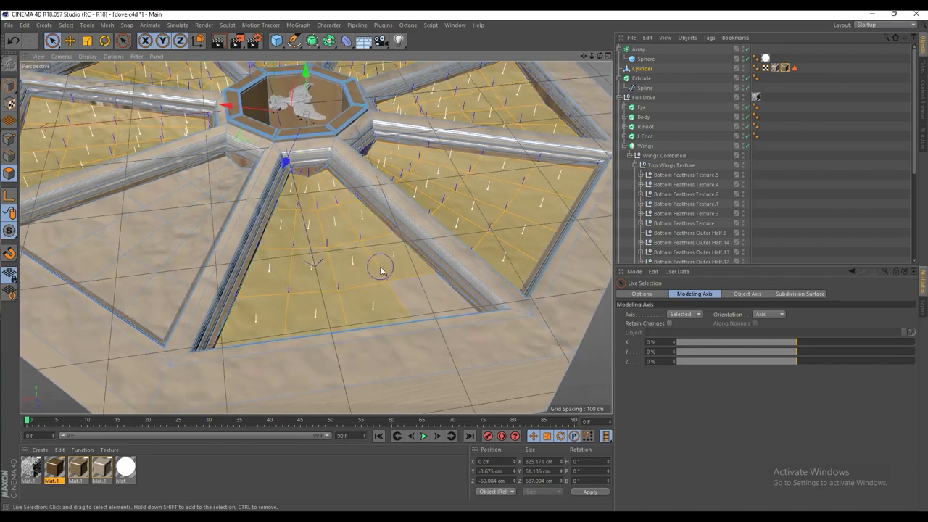
left_click_drag(377, 277, 355, 231, "alt")
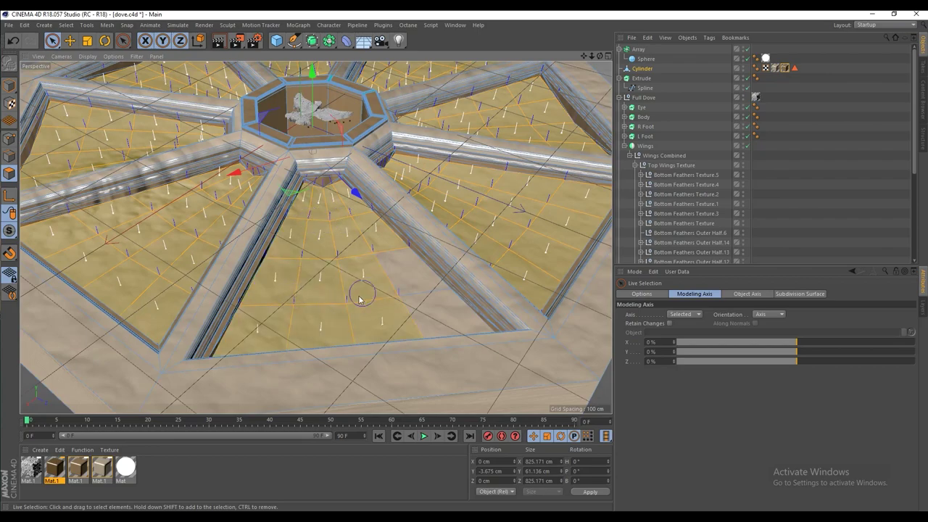
left_click_drag(54, 469, 227, 343)
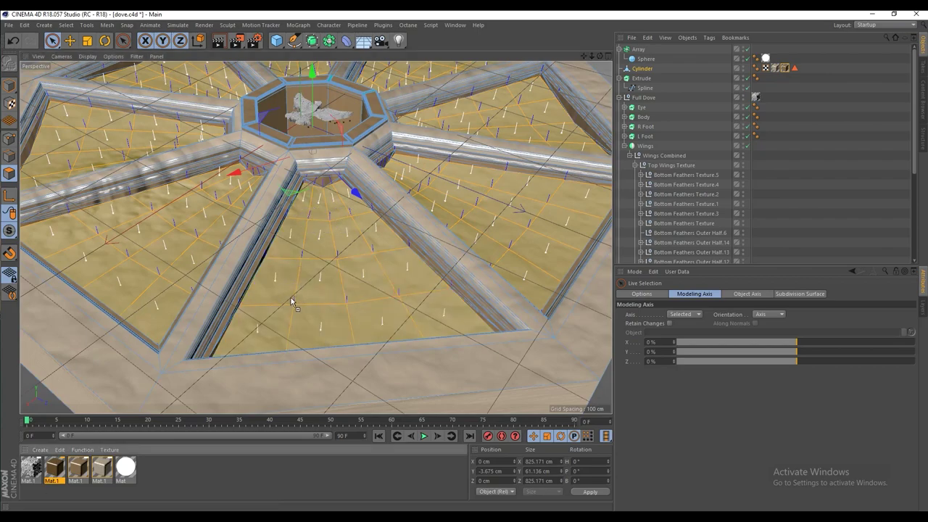
left_click_drag(291, 301, 296, 290)
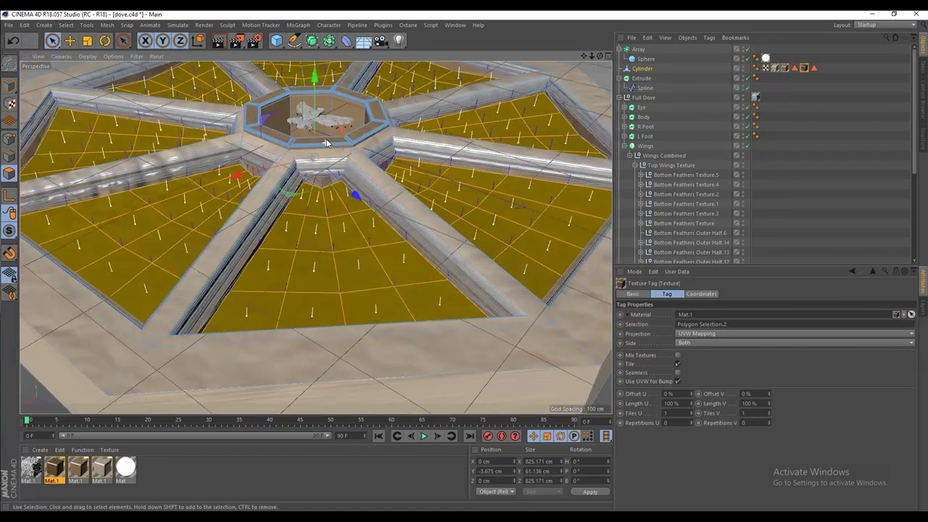
Examine the new panel material around the octagon and on the recess floor behind the dove.
left_click_drag(326, 142, 384, 157, "alt")
scroll(377, 160, "down", 2)
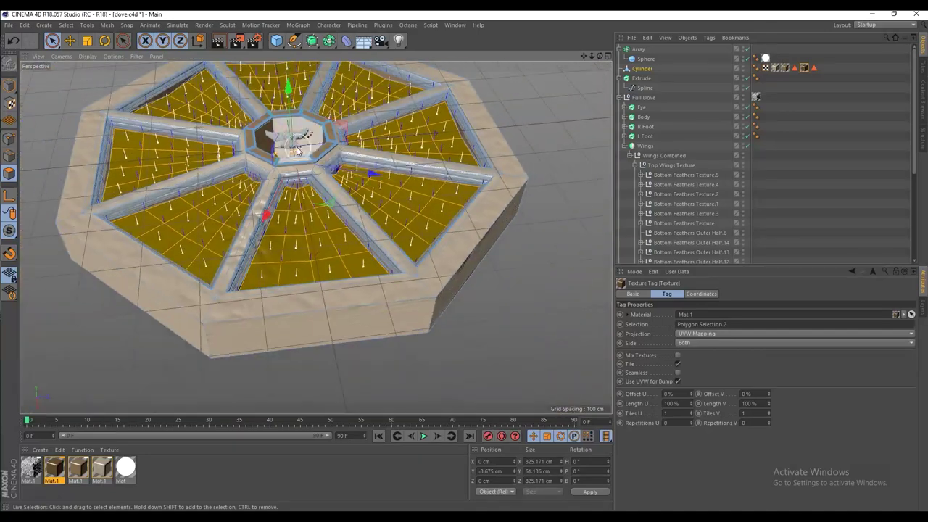
left_click_drag(297, 150, 305, 221, "alt")
middle_click(284, 195)
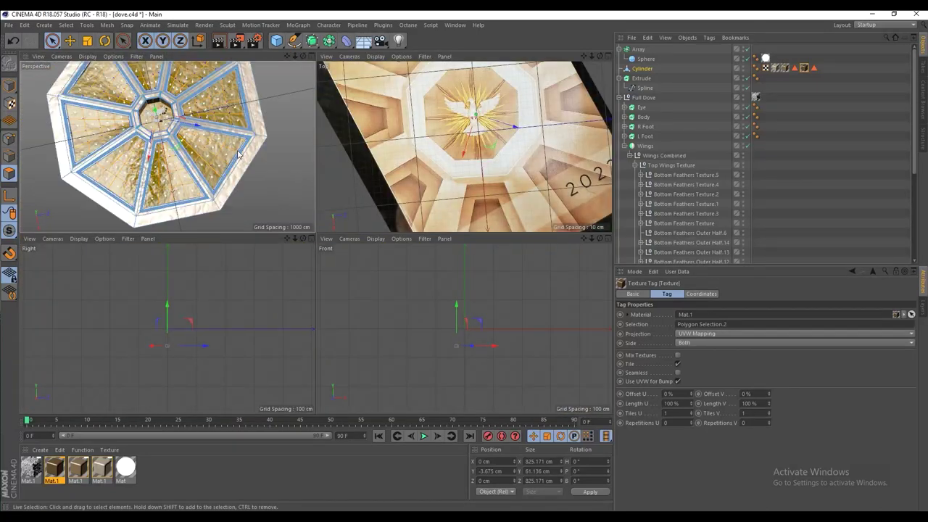
middle_click(285, 190)
scroll(314, 176, "up", 3)
scroll(314, 176, "up", 2)
left_click_drag(313, 176, 286, 199, "alt")
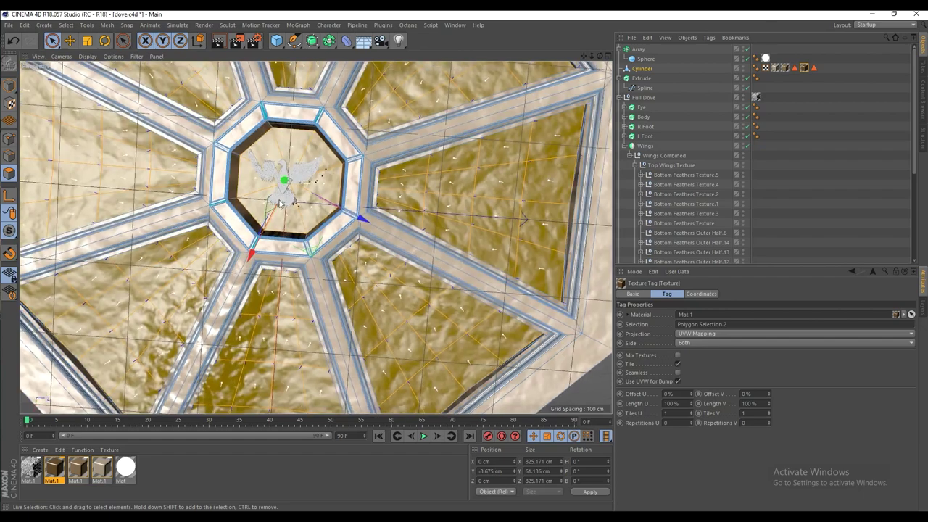
scroll(285, 198, "up", 2)
middle_click_drag(293, 201, 326, 202, "alt")
scroll(327, 204, "up", 8)
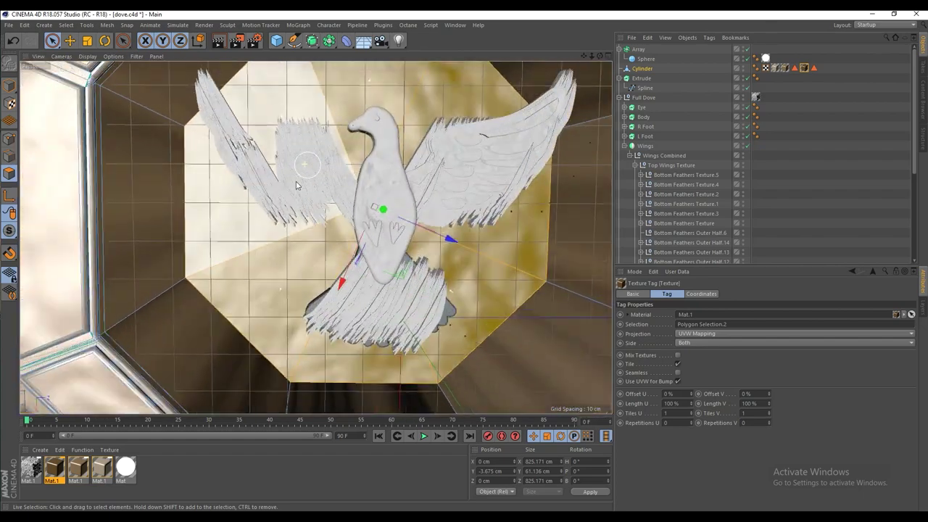
left_click_drag(296, 186, 358, 184, "alt")
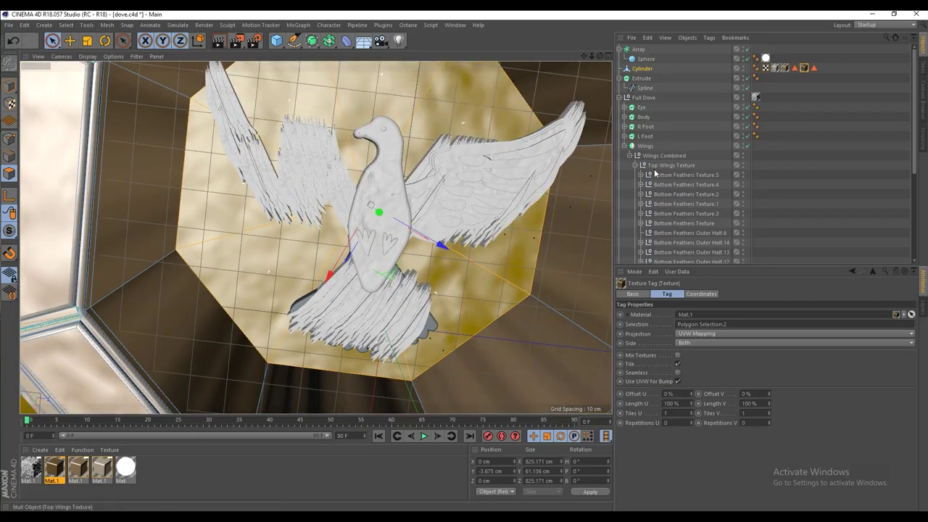
Inspect the texture tag of the Full Dove null and the Wings Texture null in the object hierarchy.
scroll(664, 164, "down", 5)
scroll(664, 163, "up", 5)
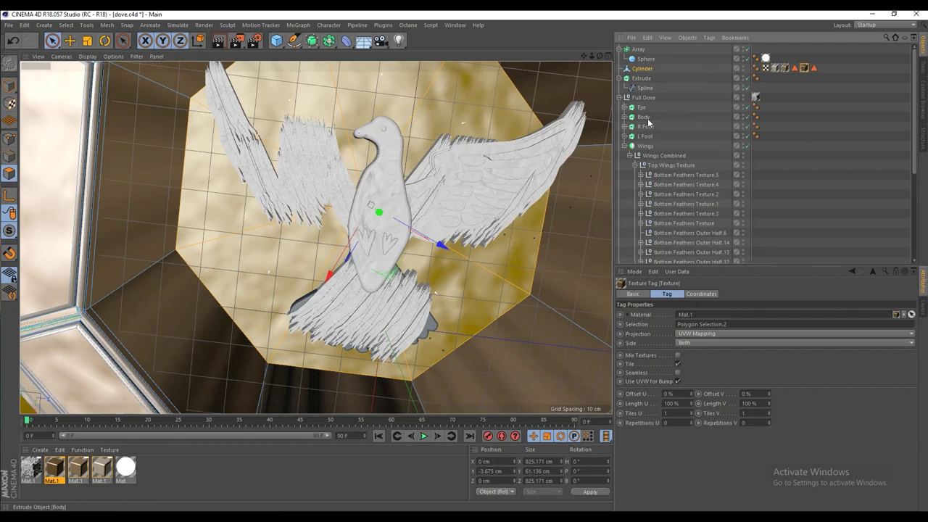
left_click(644, 97)
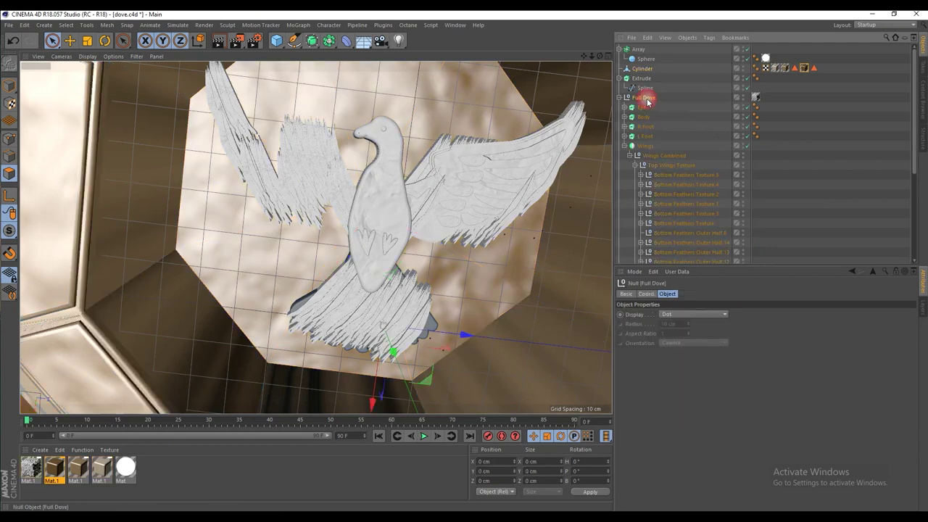
left_click(754, 98)
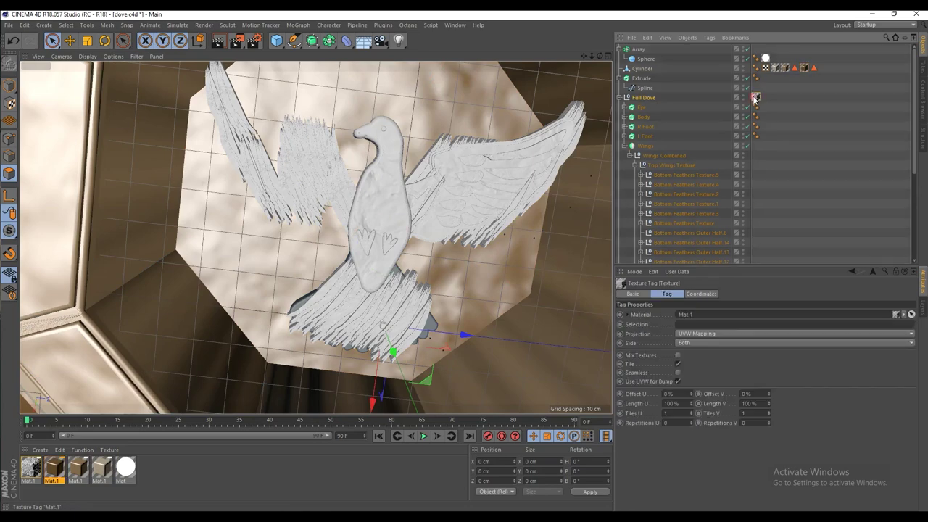
left_click_drag(444, 170, 438, 138, "alt")
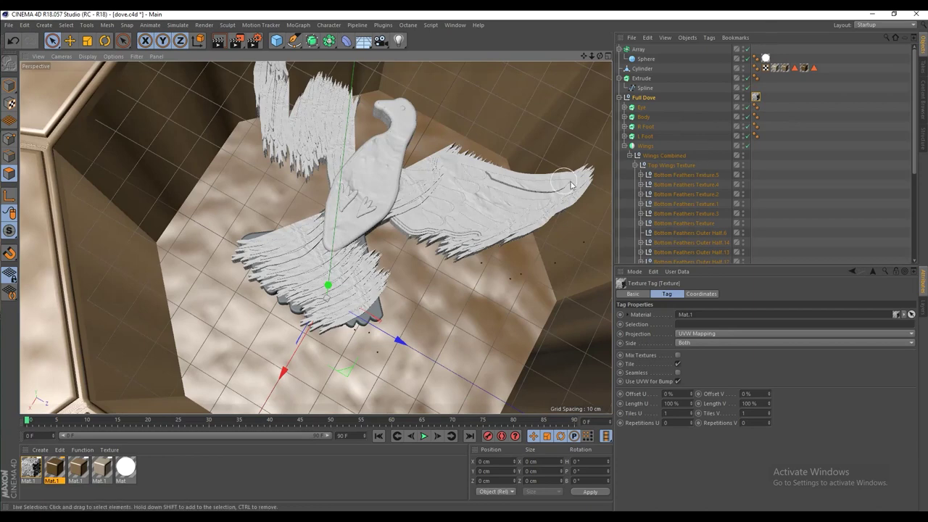
scroll(692, 191, "down", 5)
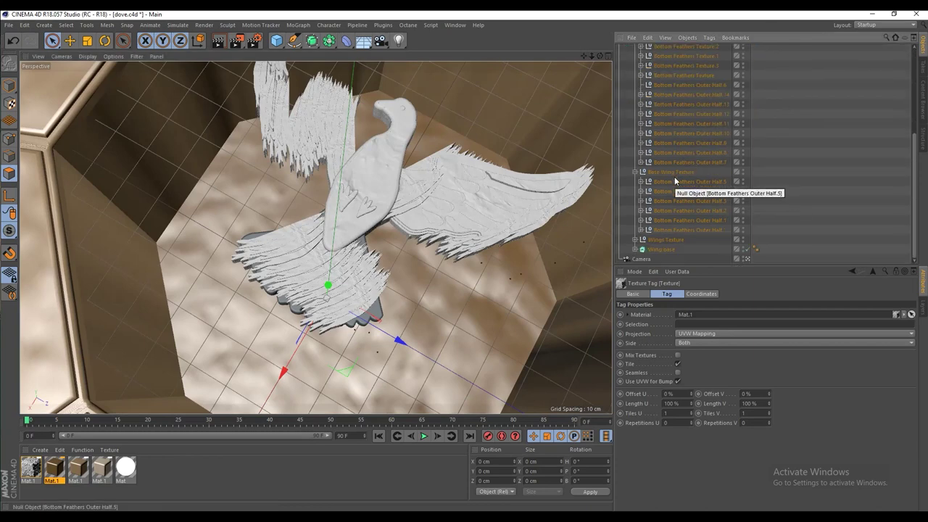
left_click(672, 239)
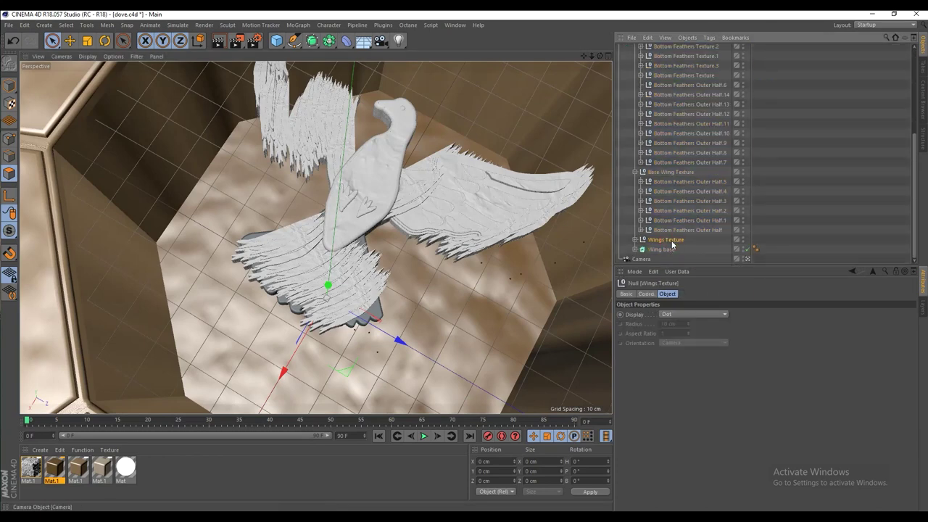
scroll(672, 233, "up", 5)
Cycle the editor visibility of the Wings Combined null back to its default state and collapse the wing groups.
left_click(630, 155)
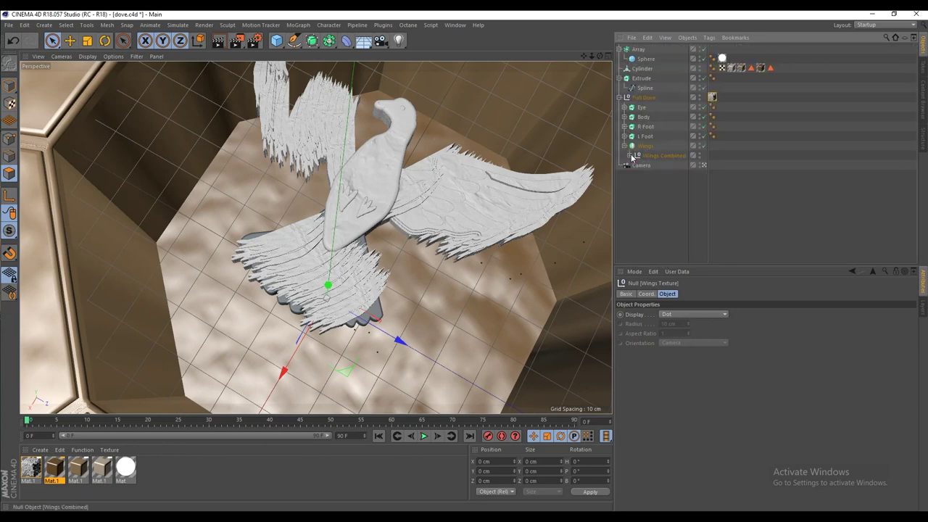
left_click(701, 156)
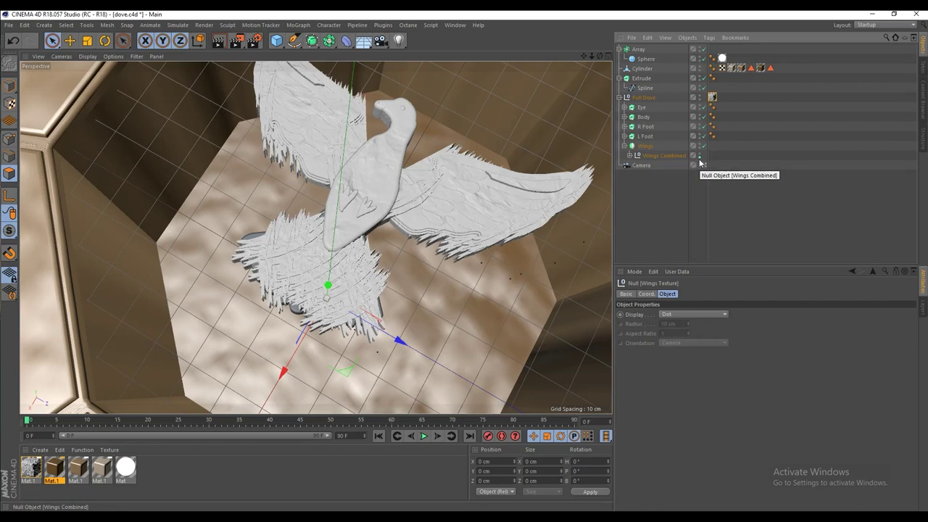
left_click(700, 159)
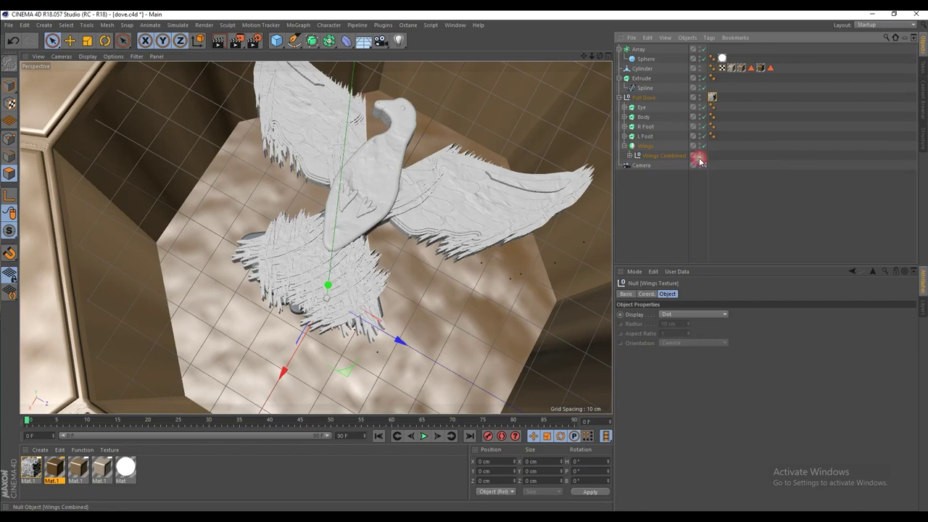
left_click(700, 159)
left_click_drag(484, 198, 424, 216, "alt")
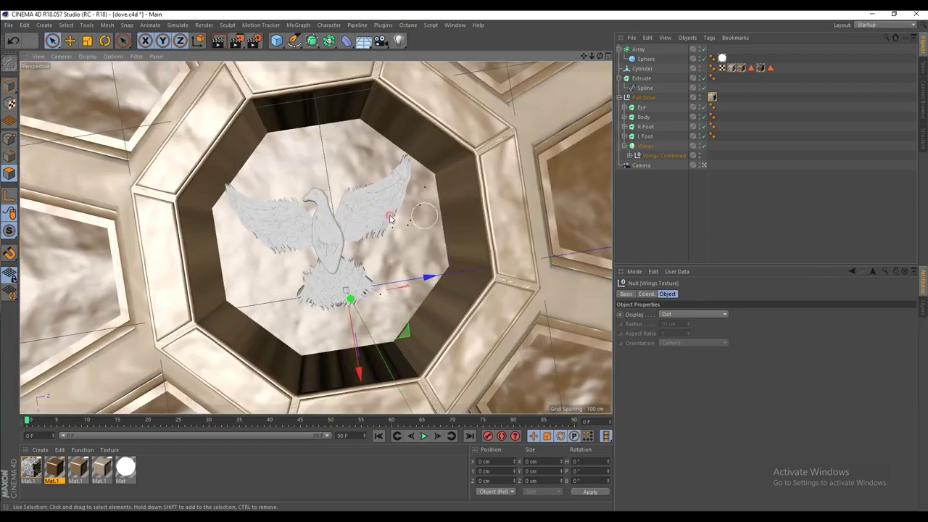
left_click(624, 146)
left_click(630, 164)
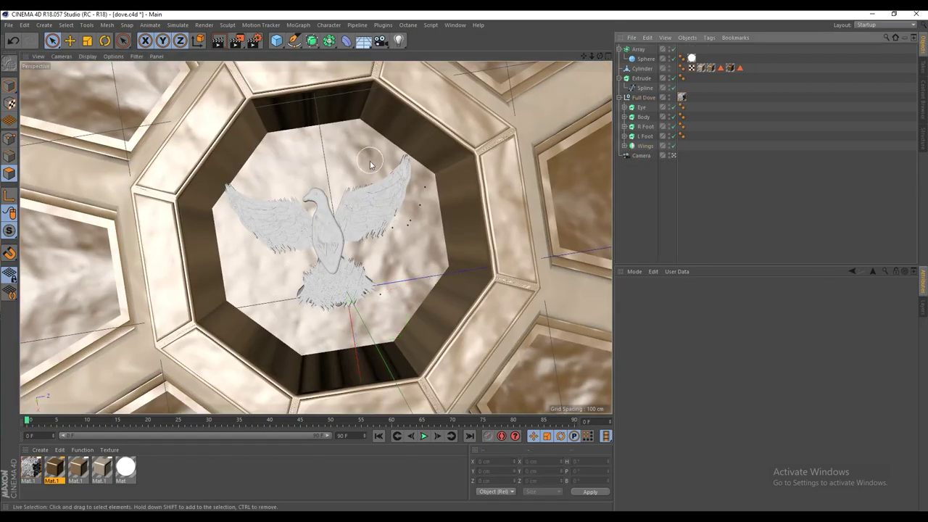
Frame the dove recess and surrounding panels from above and add a new camera from that view.
mouse_move(372, 164)
left_mouse_down("alt")
mouse_move(365, 172)
mouse_move(383, 169)
left_mouse_up("alt")
scroll(392, 185, "down", 6)
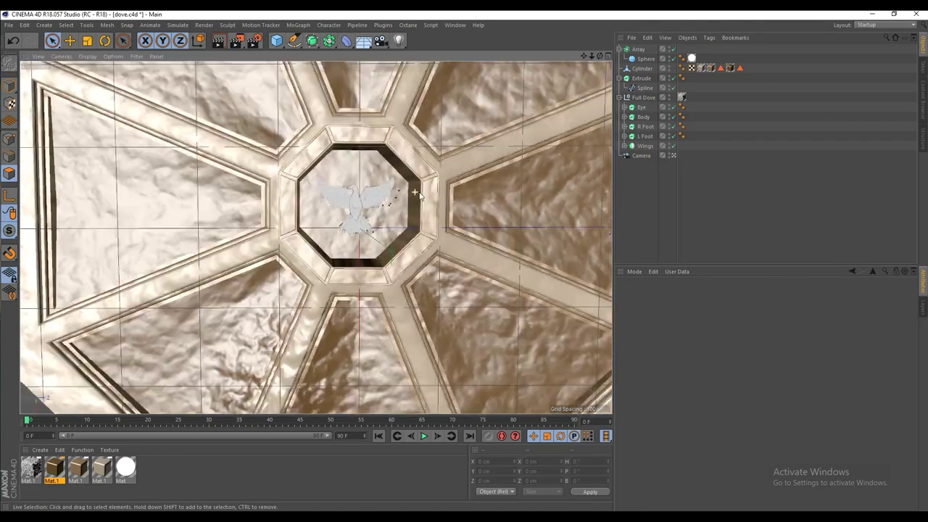
left_click_drag(420, 196, 341, 174, "alt")
left_click_drag(380, 41, 414, 55)
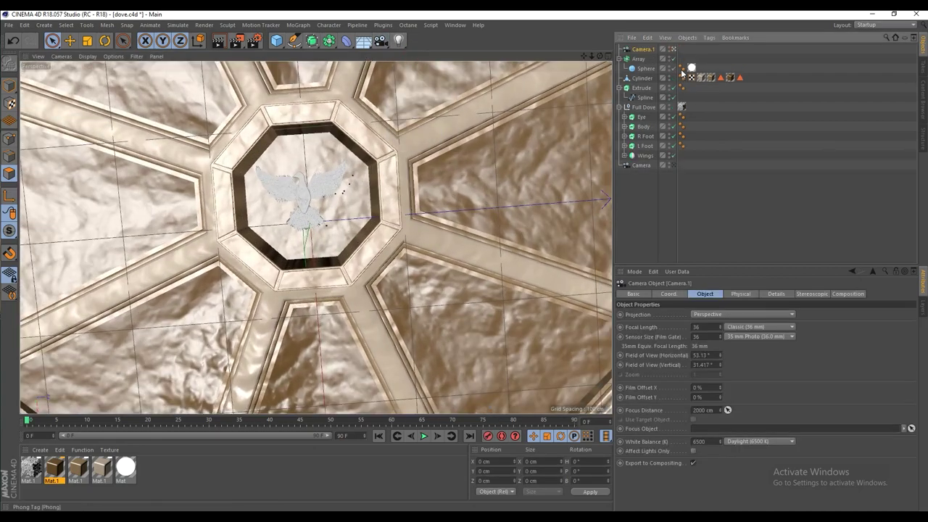
Compare the default view with the views through Camera and Camera.1, ending on the view through Camera.1.
left_click(674, 49)
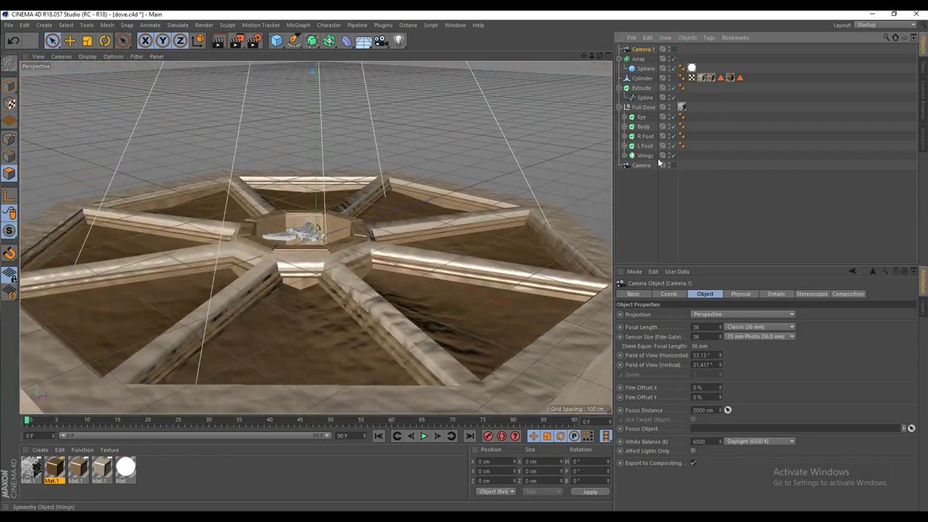
left_click(674, 166)
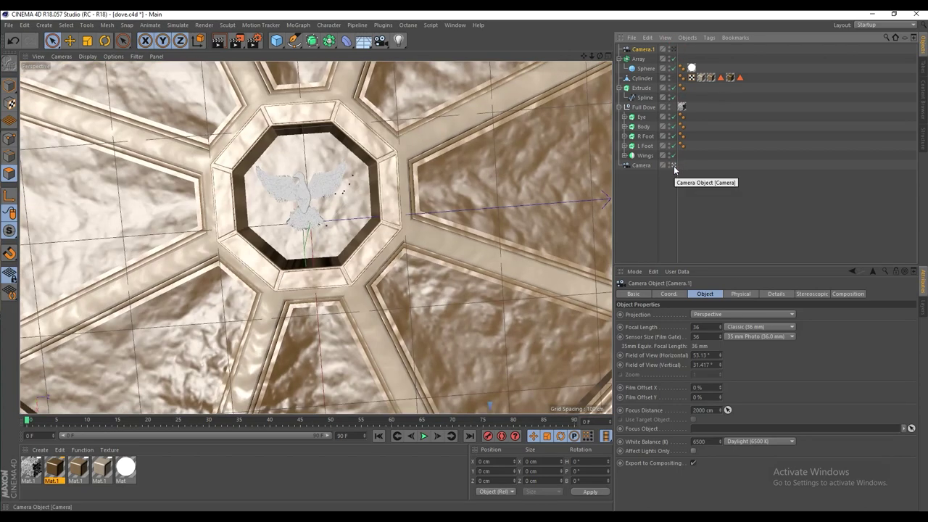
left_click(674, 165)
left_click(673, 49)
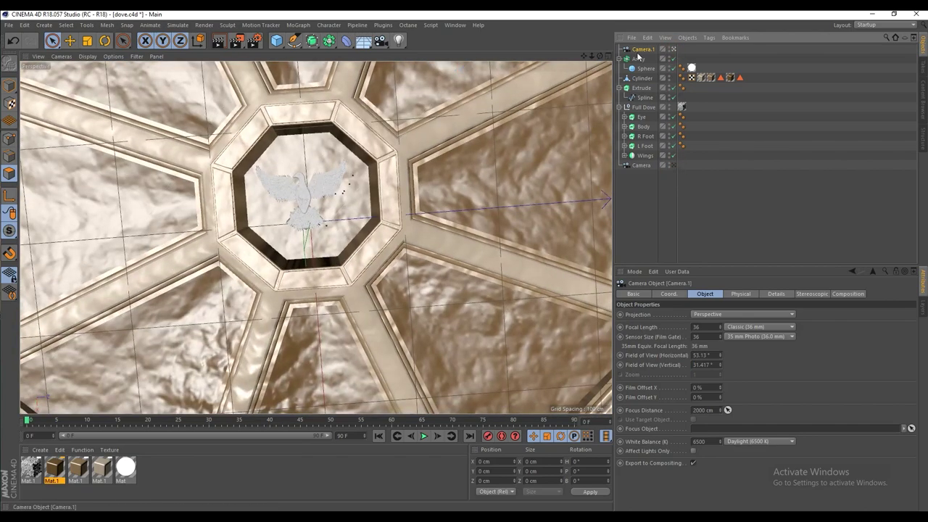
Tilt the view through Camera.1 slightly and set its focal length to 18 mm.
mouse_move(352, 172)
left_mouse_down("alt")
mouse_move(397, 171)
mouse_move(367, 171)
left_mouse_up("alt")
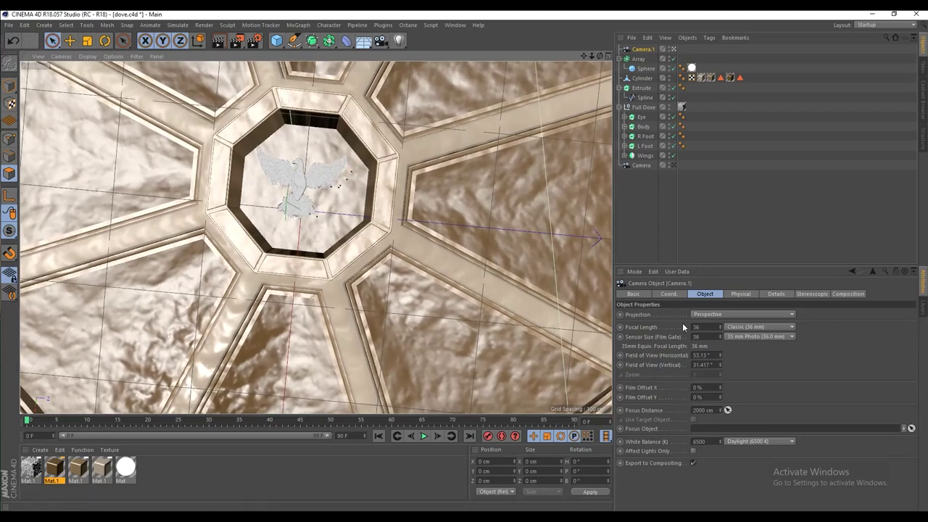
left_click_drag(704, 326, 629, 326)
type("18")
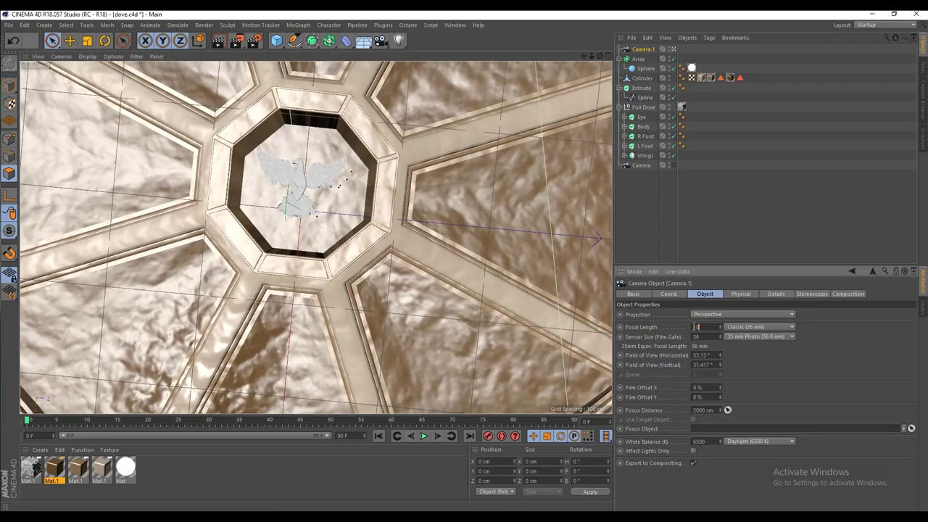
key("Return")
Reframe Camera.1 to look straight onto the octagonal recess with the dove near the centre of the view.
scroll(319, 201, "up", 3)
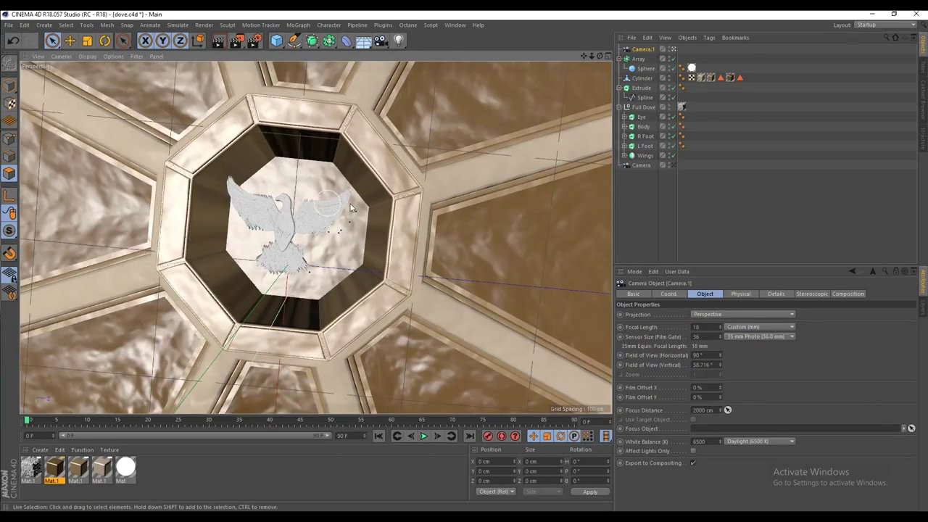
left_click_drag(342, 186, 339, 224, "alt")
scroll(352, 182, "down", 4)
scroll(349, 194, "up", 2)
scroll(333, 226, "up", 3)
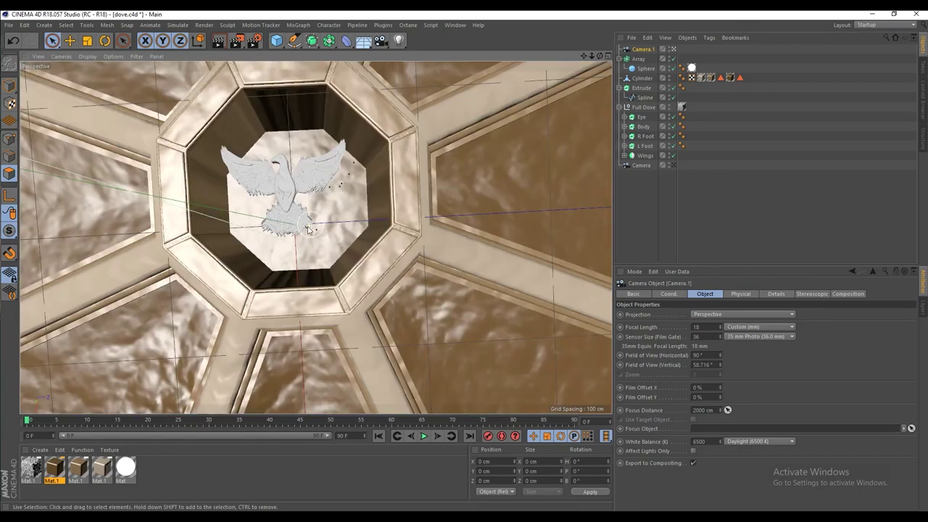
left_click_drag(295, 205, 304, 168, "alt")
scroll(333, 193, "down", 4)
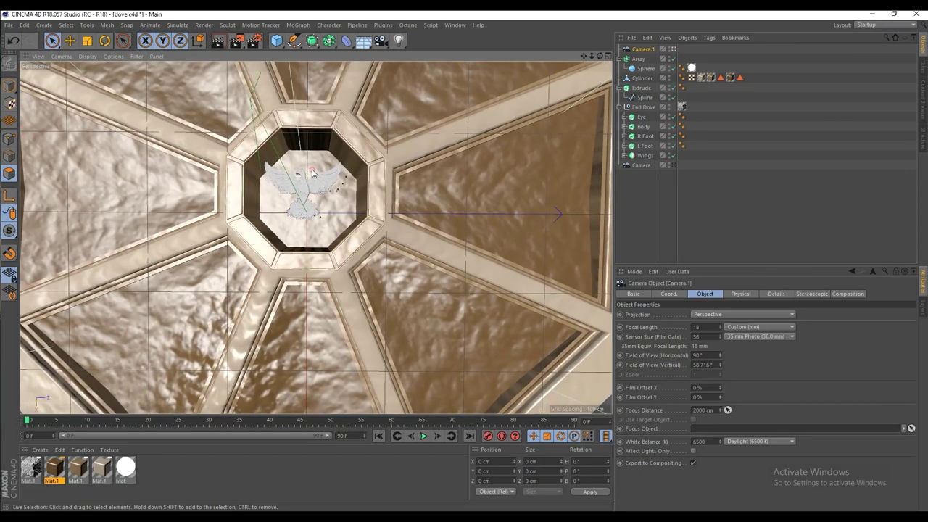
scroll(299, 169, "up", 3)
middle_click_drag(299, 168, 291, 166, "alt")
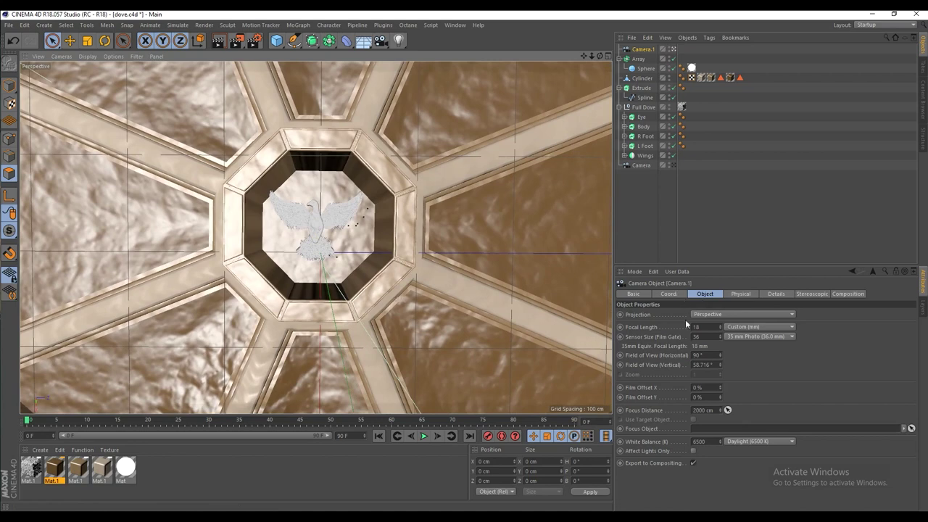
Try a sensor size of 24 mm for Camera.1.
left_click(667, 293)
left_click(705, 294)
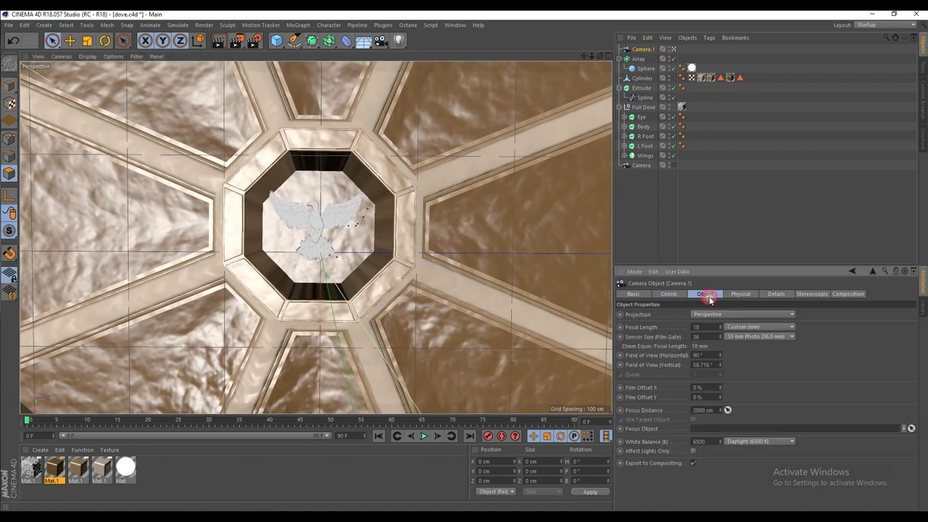
double_click(713, 337)
type("24")
left_click(754, 368)
key("ctrl+z")
Set the sensor size of Camera.1 to 55 mm and move the camera closer to the dove recess.
left_click_drag(715, 336, 606, 333)
left_click(765, 372)
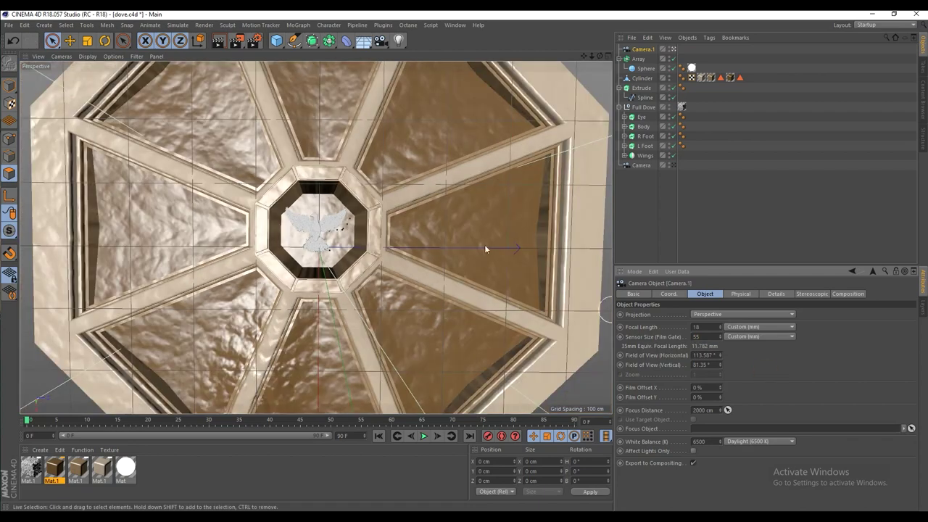
scroll(344, 257, "up", 3)
scroll(341, 261, "down", 3)
scroll(341, 265, "up", 10)
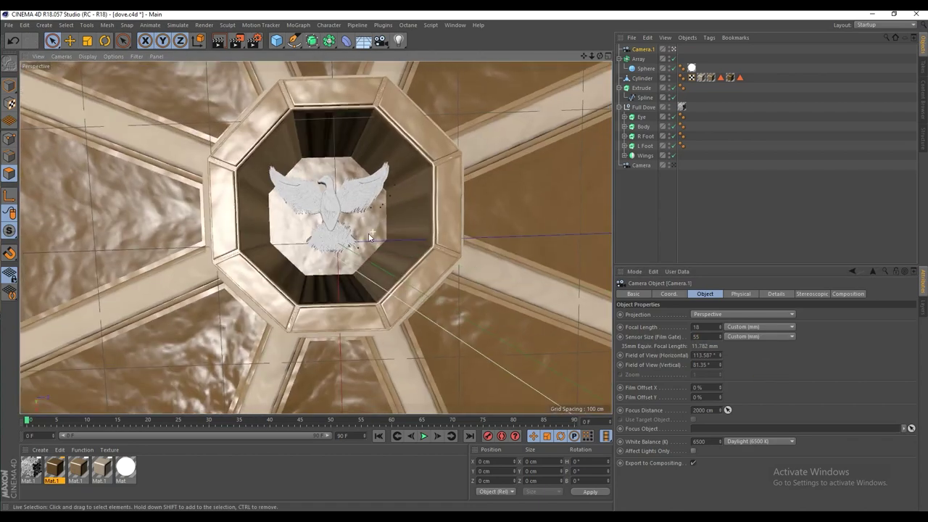
Pull Camera.1 back to frame more of the ceiling around the dove recess, and render the view to the Picture Viewer.
scroll(368, 236, "down", 10)
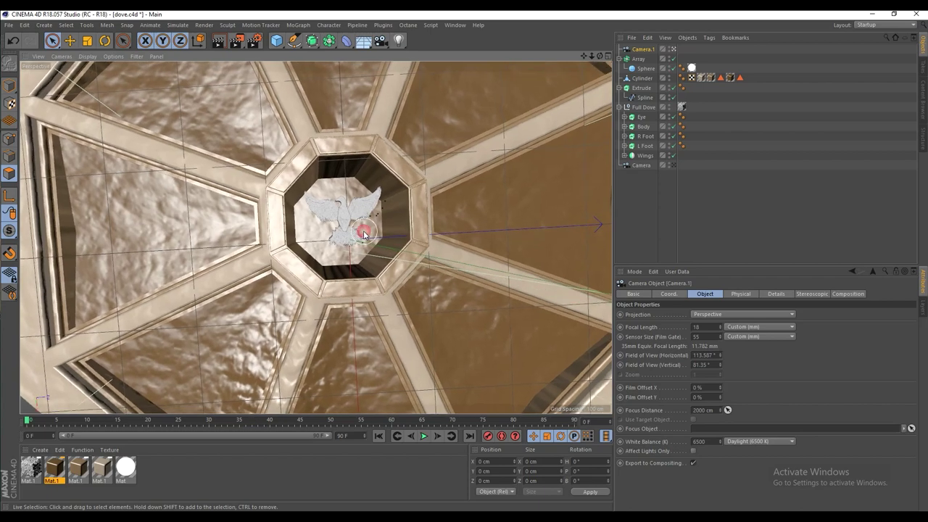
middle_click_drag(363, 235, 338, 243, "alt")
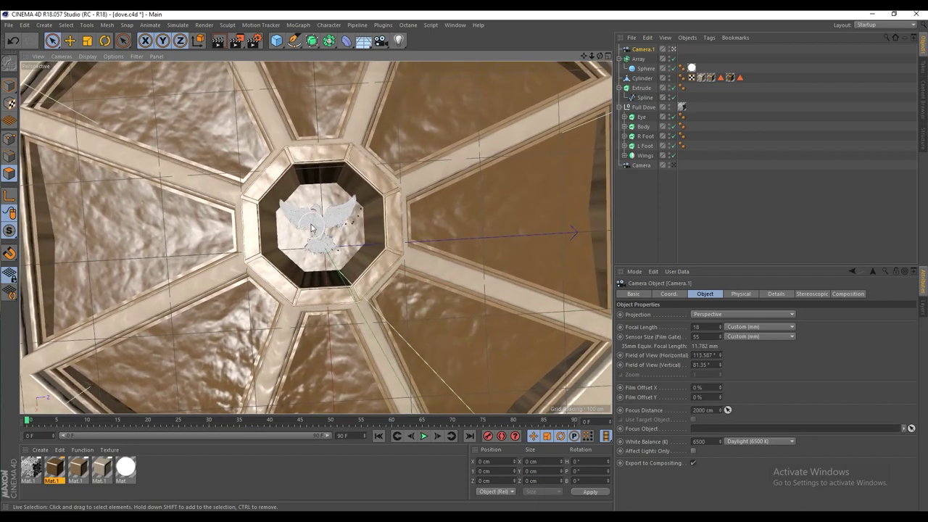
left_click(234, 42)
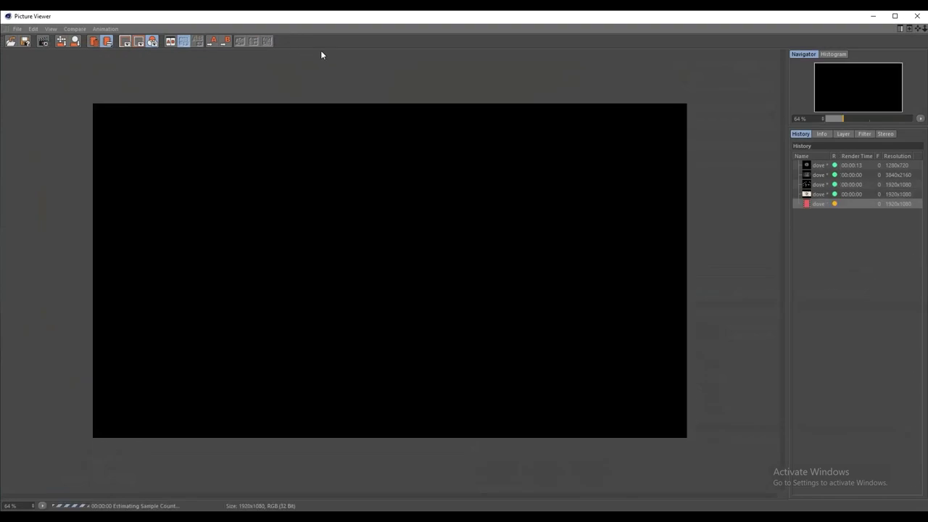
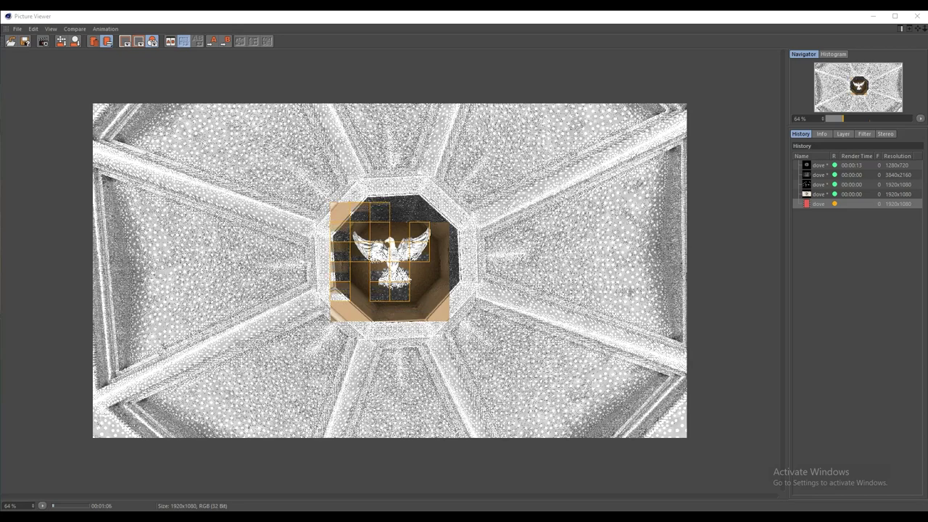
Examine the octagonal recess, its trim and the surrounding panels in the render in progress.
scroll(402, 214, "up", 2)
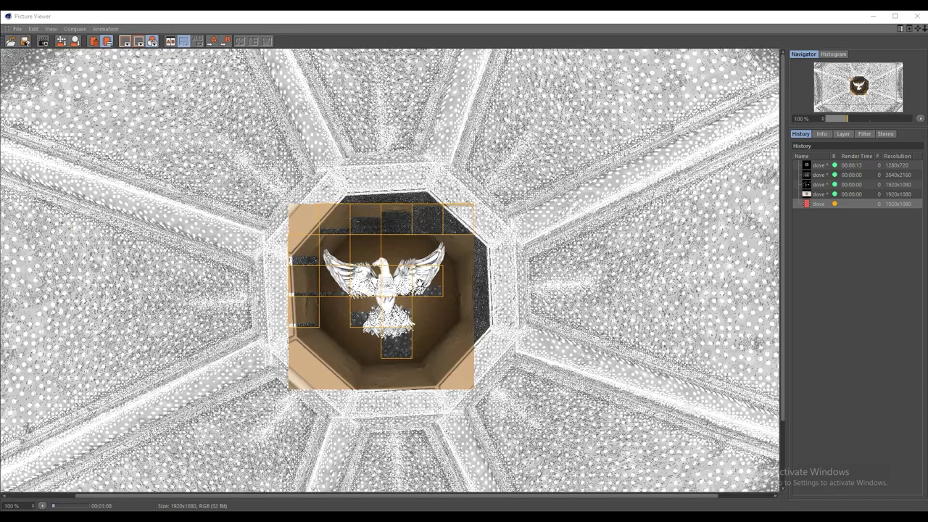
scroll(419, 282, "up", 1)
scroll(464, 245, "up", 1)
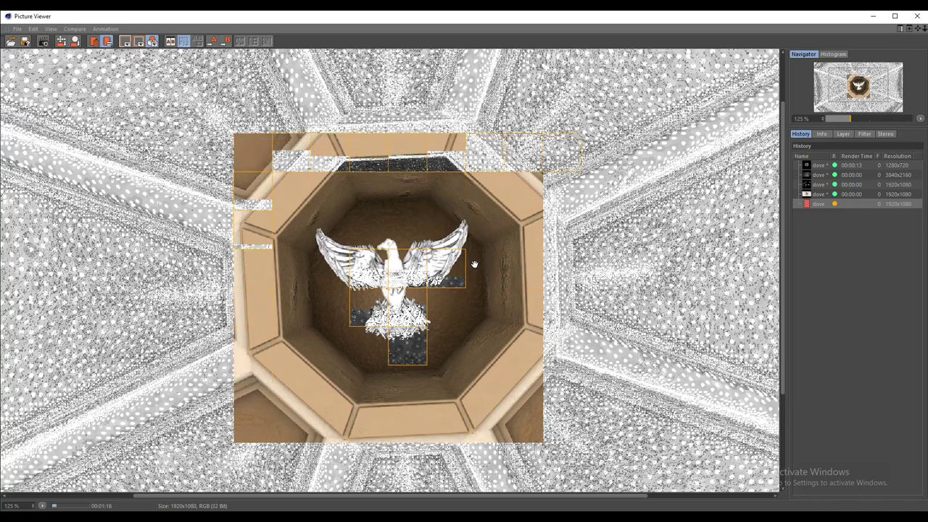
scroll(474, 263, "up", 2)
scroll(457, 258, "down", 1)
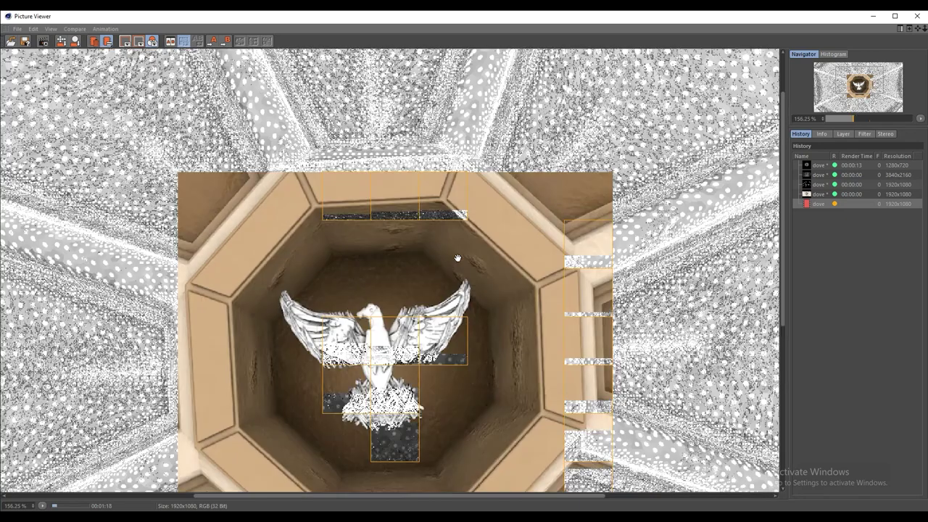
scroll(458, 259, "down", 2)
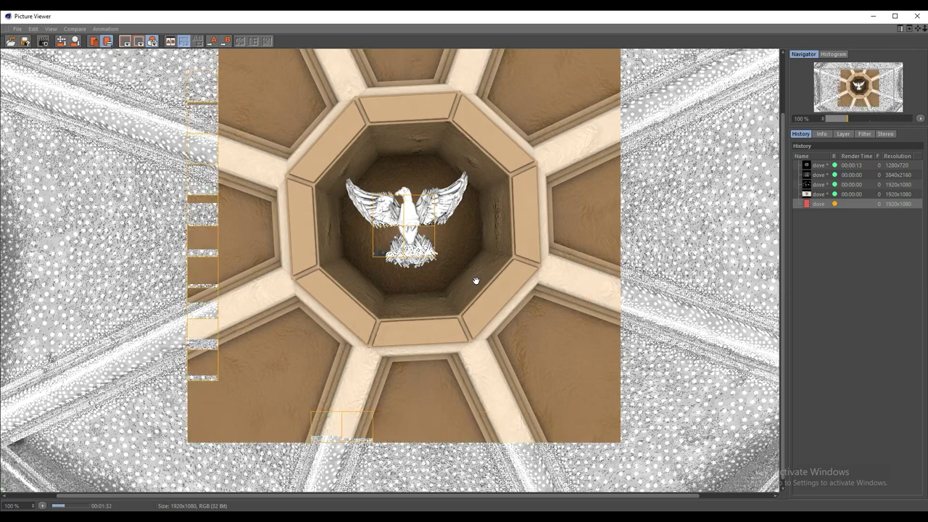
scroll(475, 281, "down", 2)
scroll(437, 274, "up", 2)
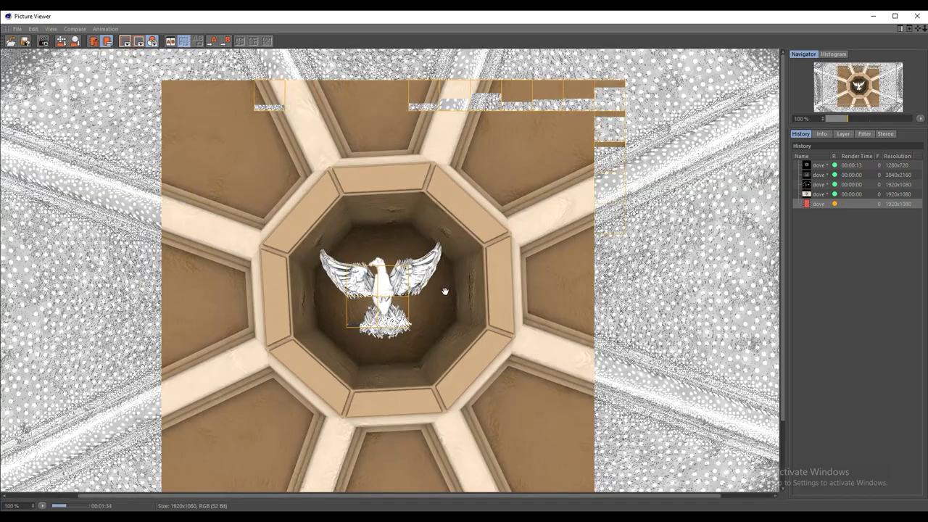
scroll(444, 291, "up", 1)
left_click_drag(444, 290, 468, 207)
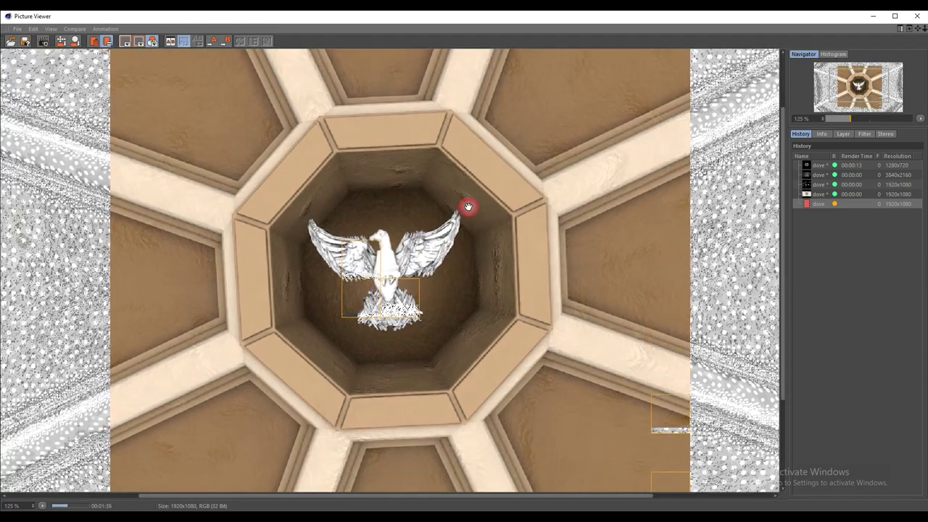
Inspect the dove's wings, body and tail and the recess walls up close in the render.
scroll(425, 304, "up", 2)
left_click_drag(425, 304, 487, 252)
scroll(464, 243, "up", 2)
left_click_drag(438, 232, 464, 157)
scroll(428, 321, "up", 1)
left_click_drag(490, 370, 489, 248)
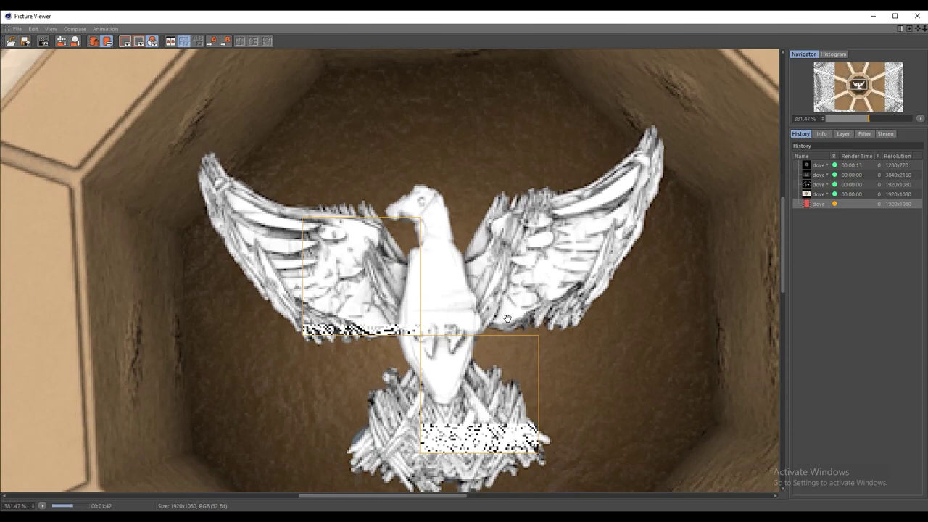
left_click_drag(517, 301, 523, 264)
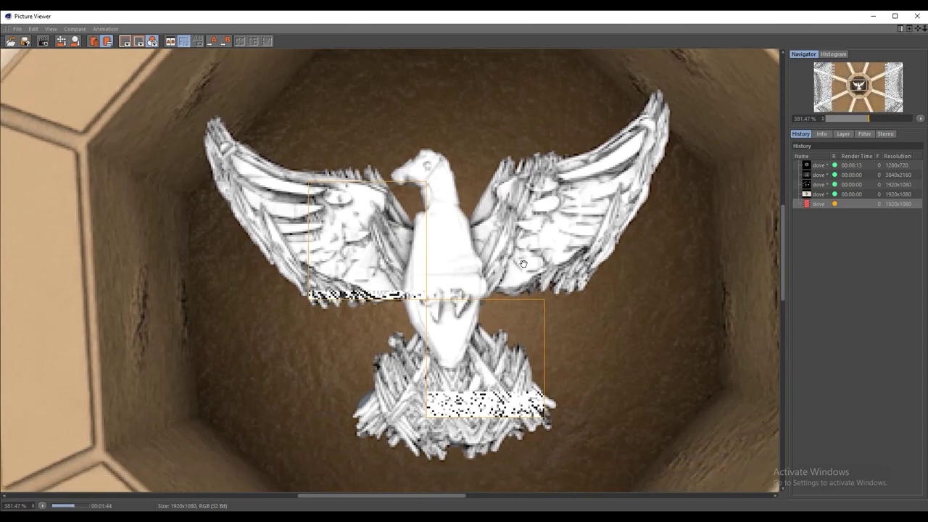
scroll(524, 264, "down", 2)
left_click_drag(518, 427, 516, 275)
scroll(497, 189, "up", 1)
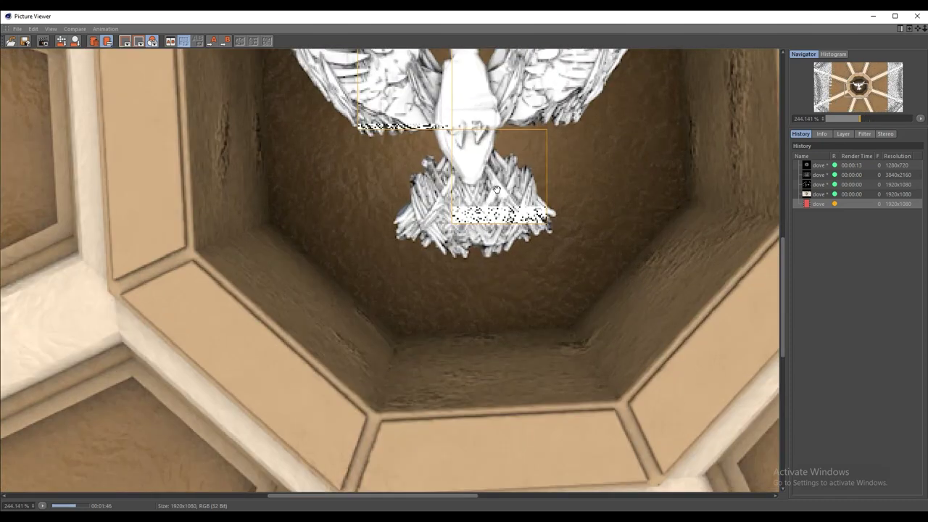
scroll(497, 190, "down", 2)
scroll(495, 253, "up", 1)
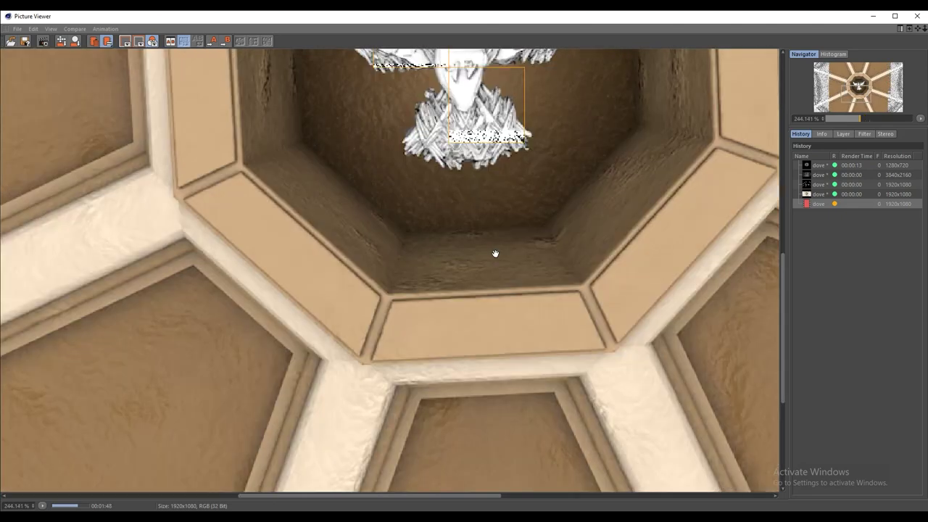
left_click_drag(508, 201, 472, 373)
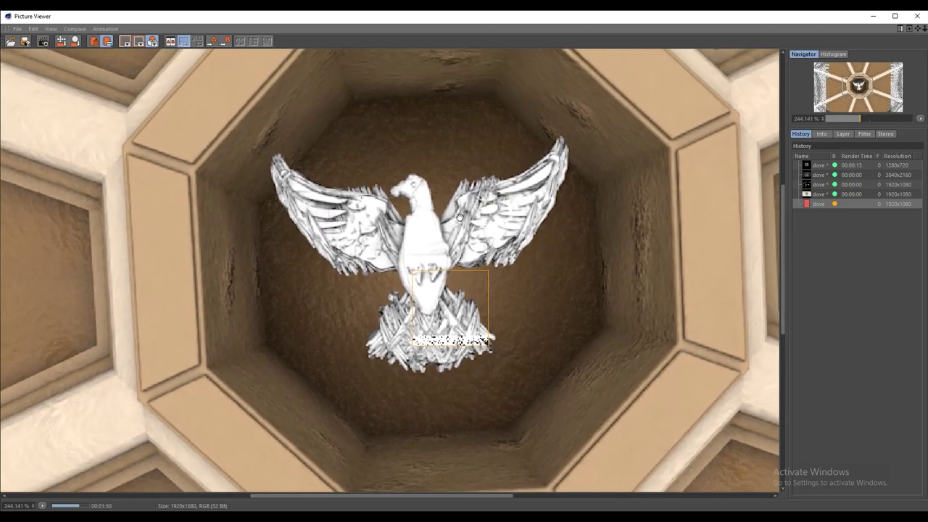
left_click_drag(460, 216, 461, 219)
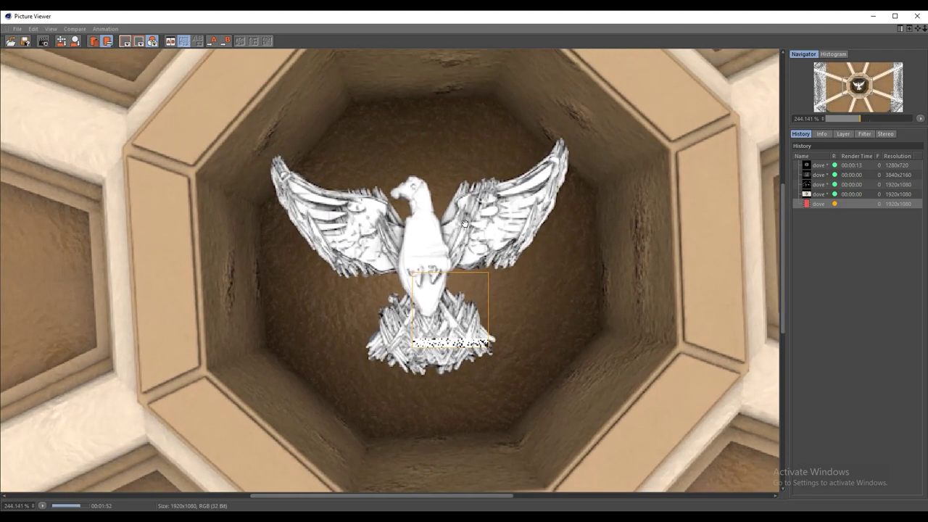
scroll(474, 229, "up", 1)
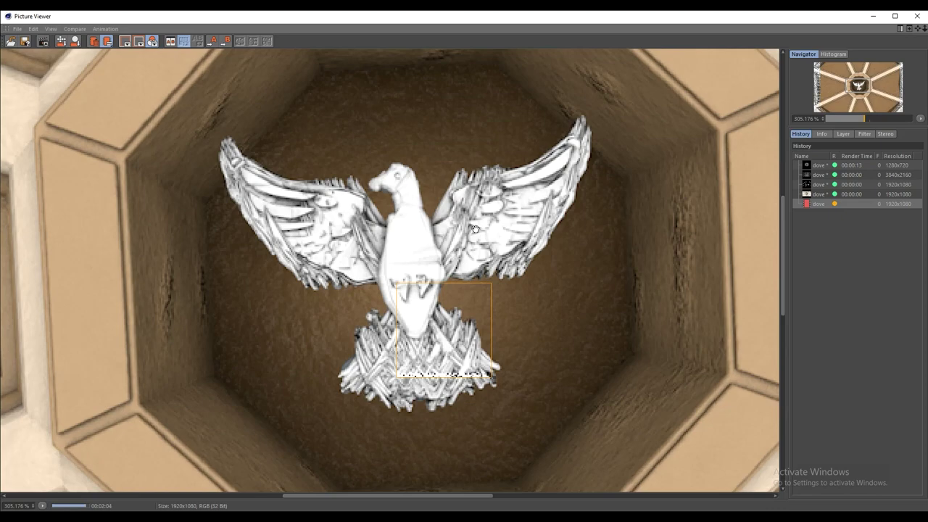
Review the whole ceiling render and the dove's detail, and close the Picture Viewer.
scroll(489, 215, "down", 4)
left_click_drag(468, 255, 468, 358)
scroll(468, 355, "down", 2)
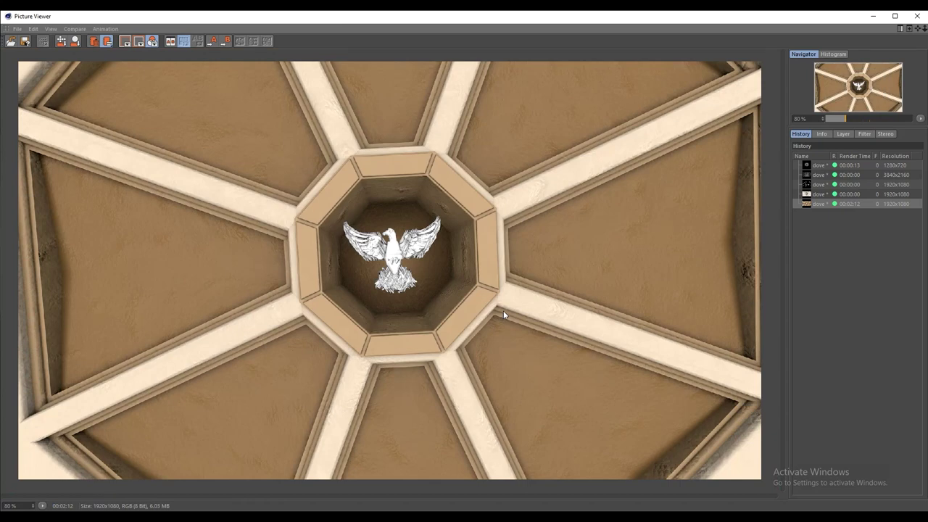
scroll(393, 252, "up", 1)
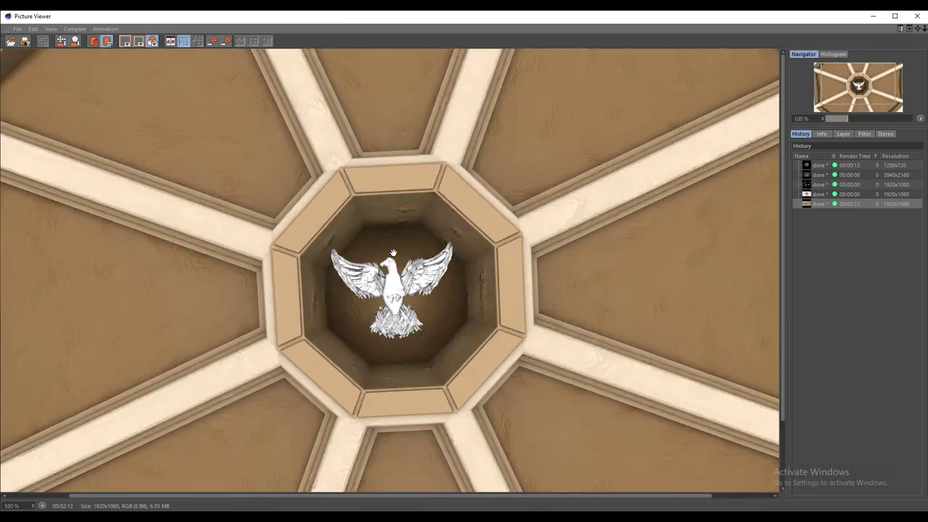
scroll(413, 288, "down", 2)
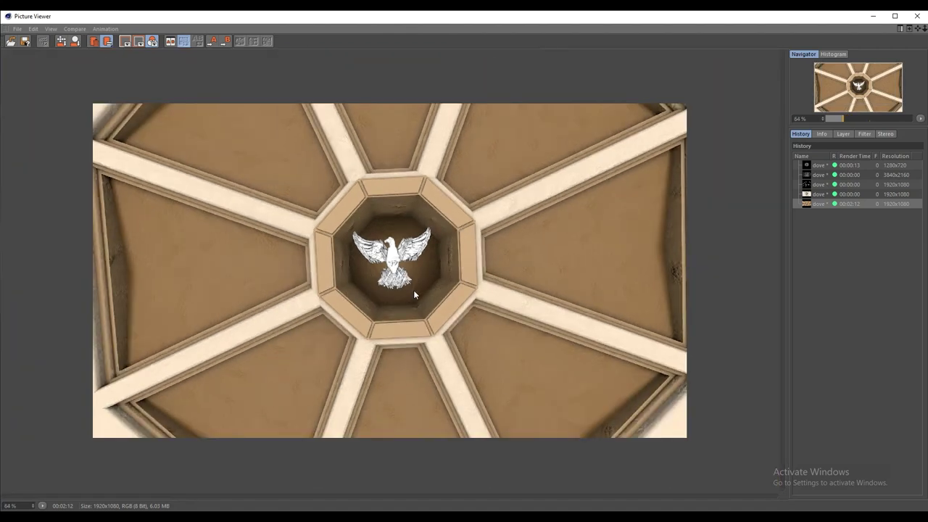
scroll(415, 289, "up", 1)
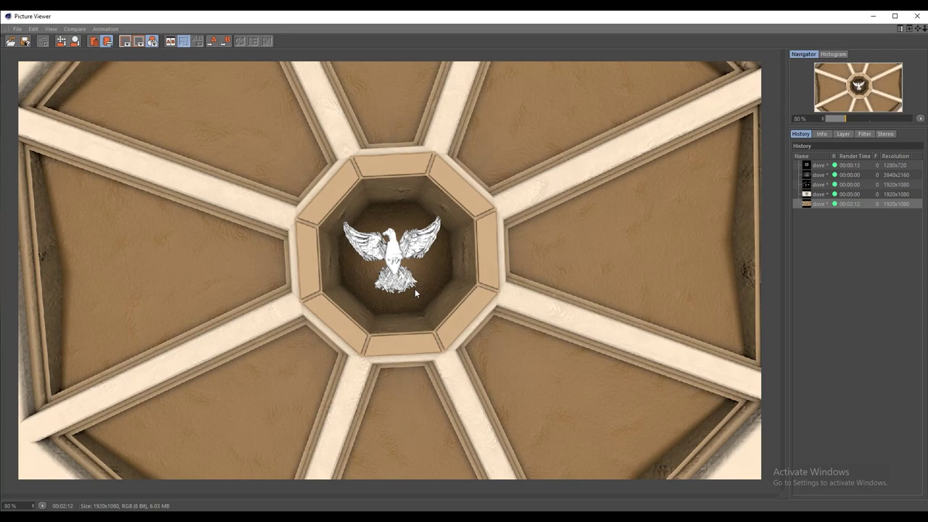
scroll(410, 248, "up", 2)
scroll(396, 335, "up", 1)
scroll(389, 386, "up", 3)
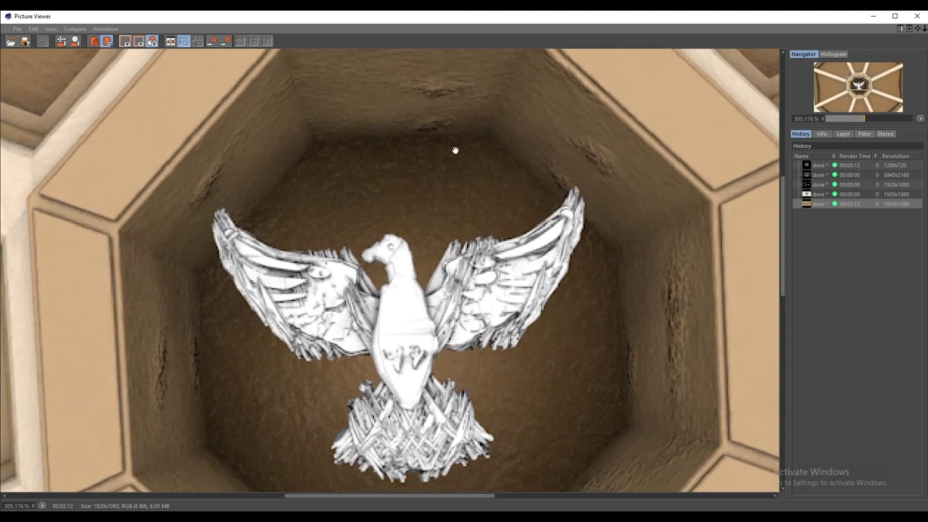
scroll(444, 186, "down", 6)
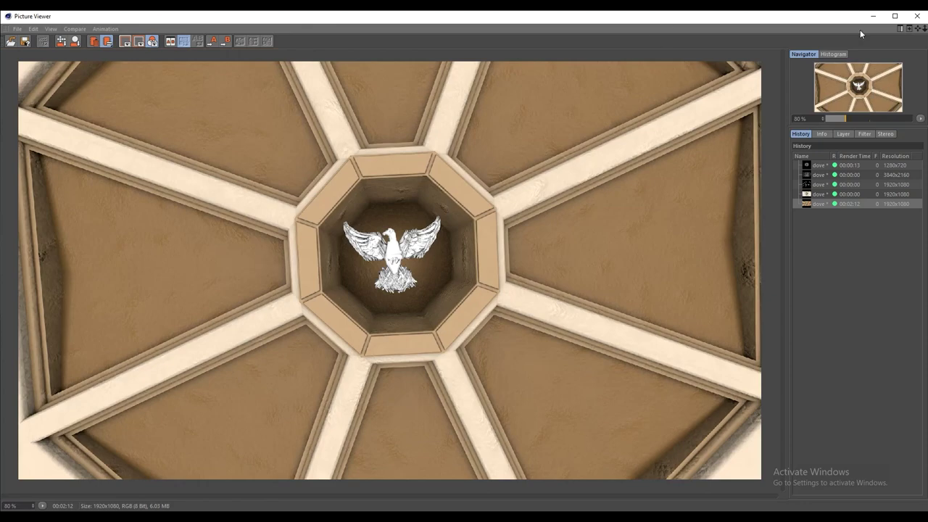
left_click(917, 17)
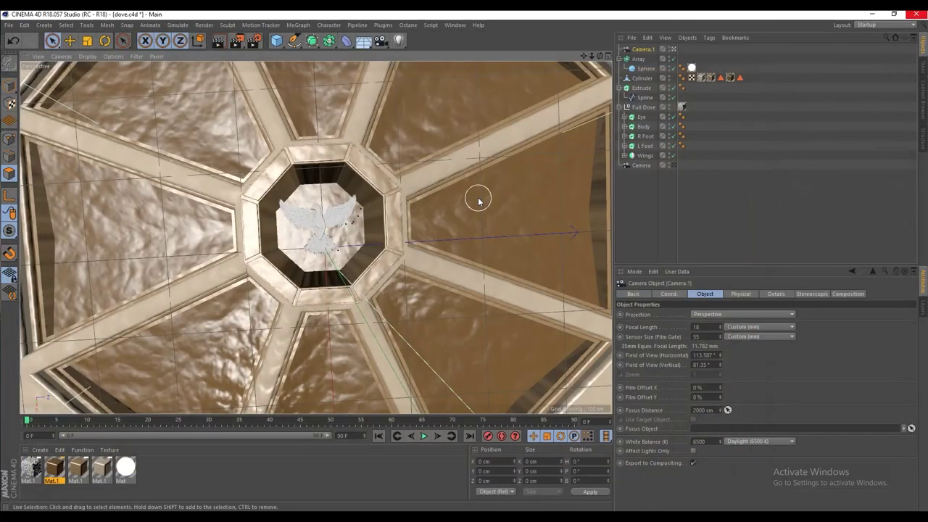
Add a Protection tag to Camera.1 to lock its position and rotation.
right_click(650, 55)
mouse_move(725, 58)
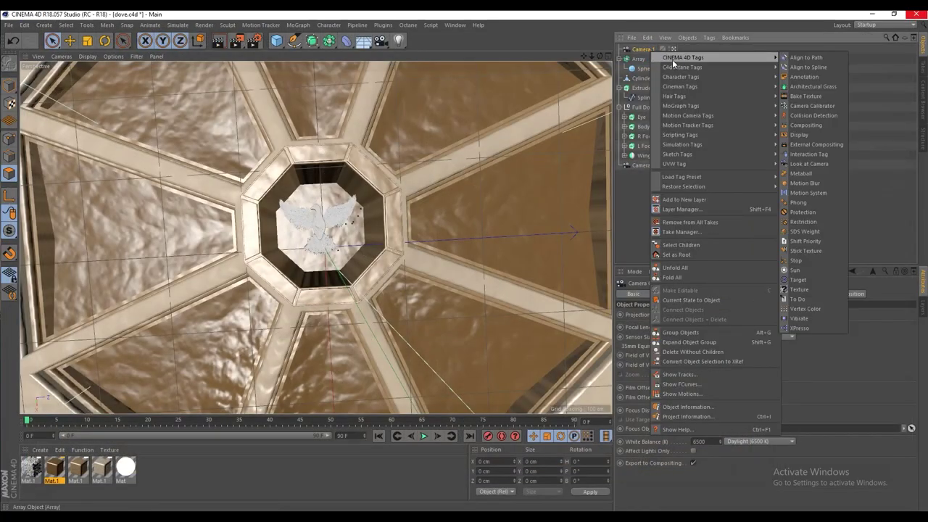
left_click(804, 212)
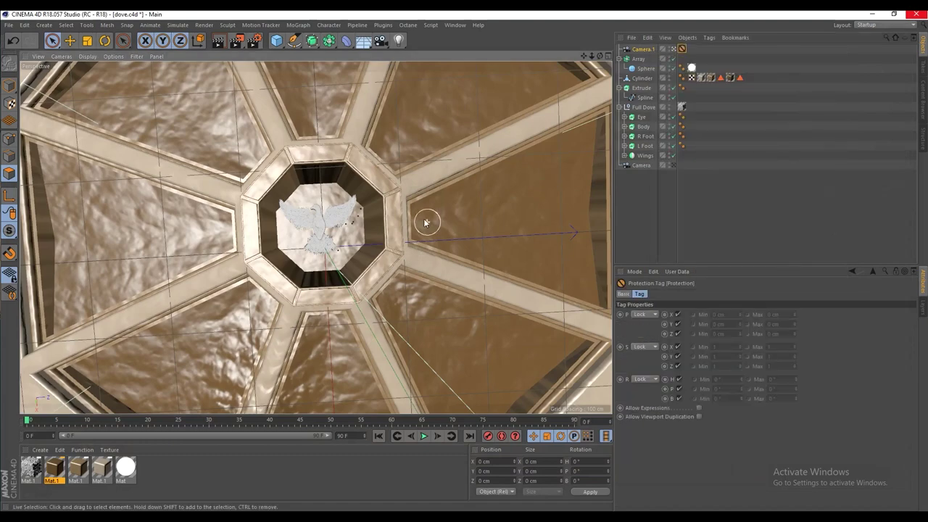
Show the Cylinder's points in the four-view layout and let Live Selection pick hidden elements by disabling Only Select Visible Elements.
left_click(636, 79)
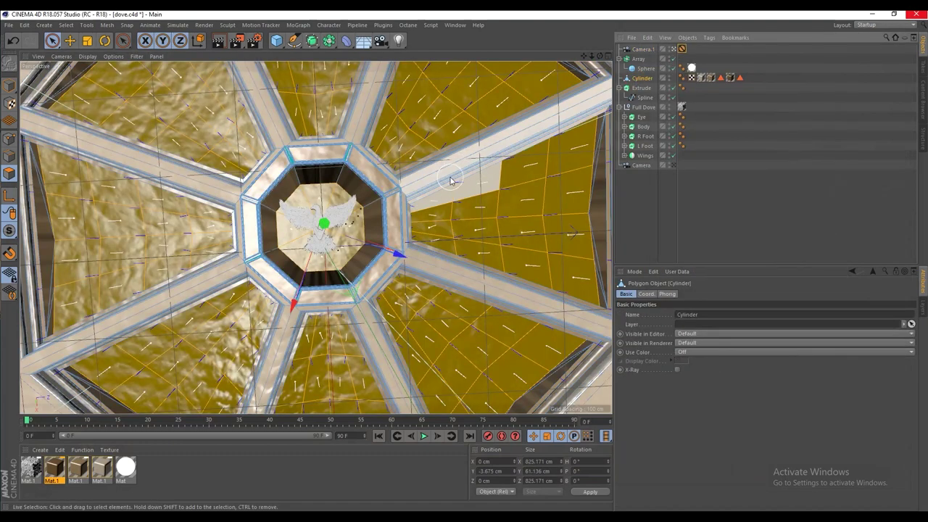
middle_click(453, 179)
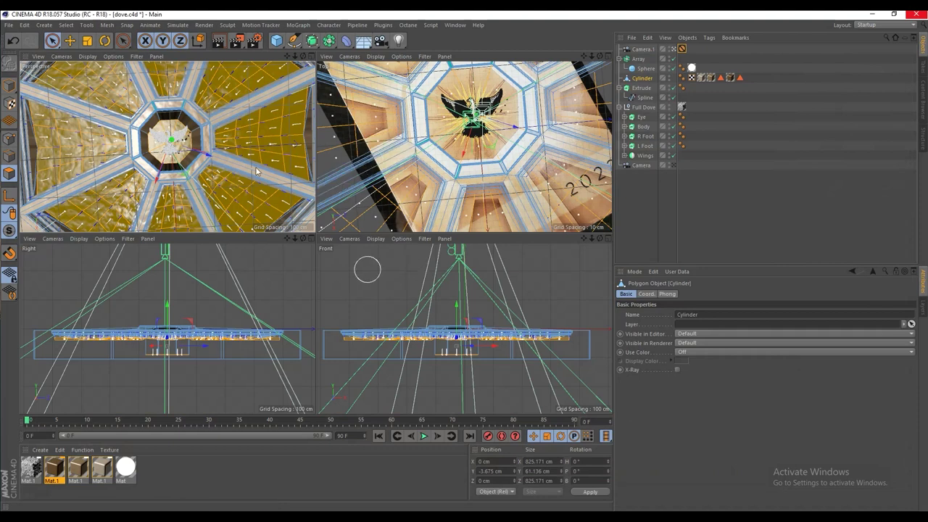
scroll(459, 127, "down", 5)
middle_click_drag(458, 126, 450, 161, "alt")
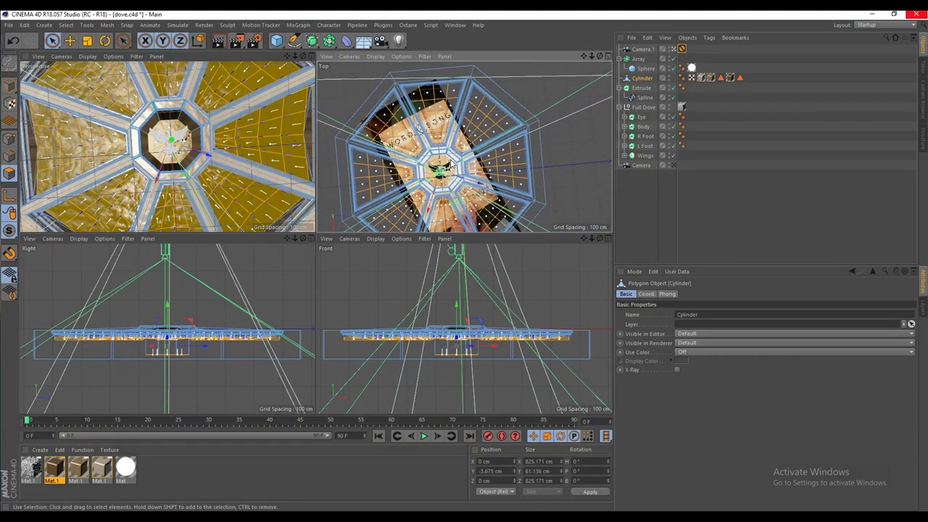
scroll(450, 160, "down", 2)
left_click(6, 143)
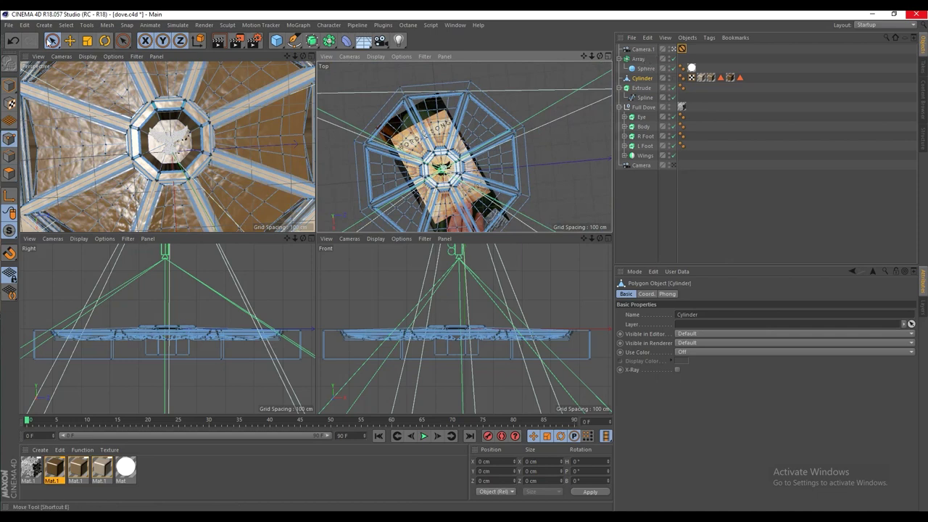
left_click(49, 42)
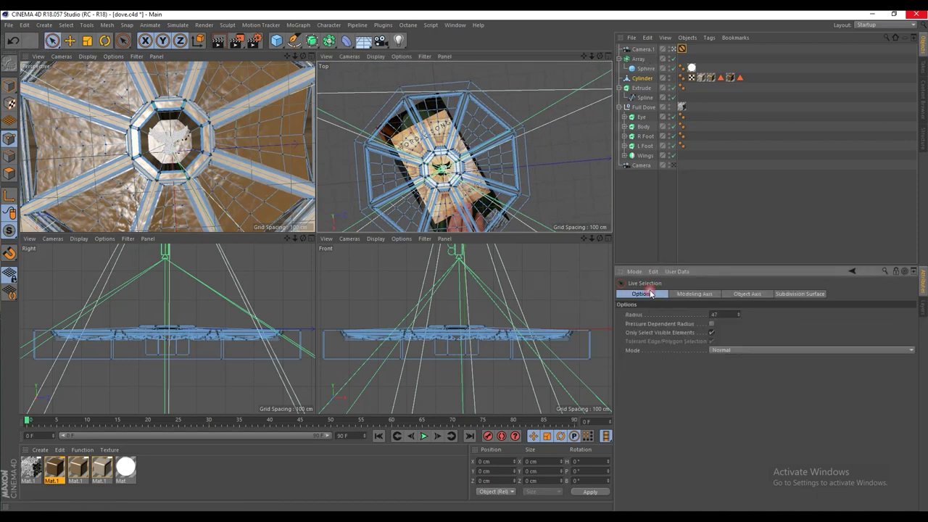
left_click(711, 332)
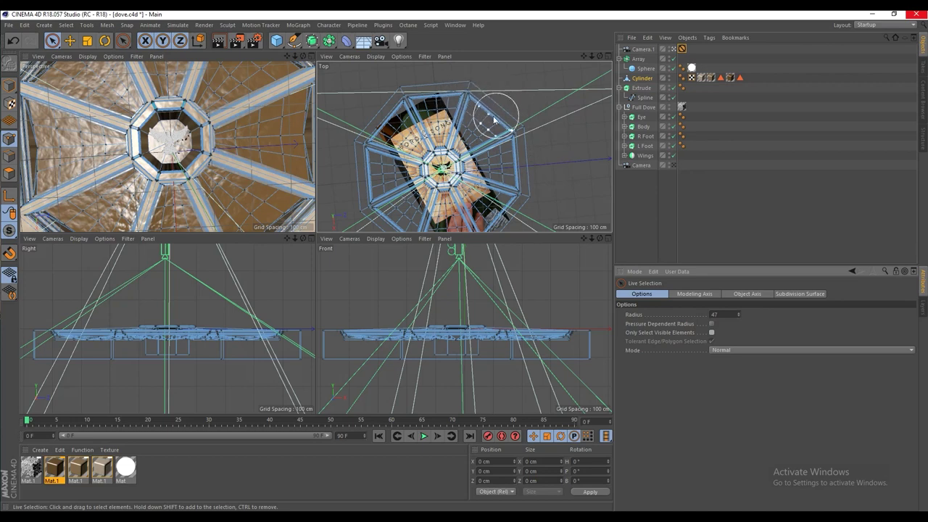
key("u")
key("l")
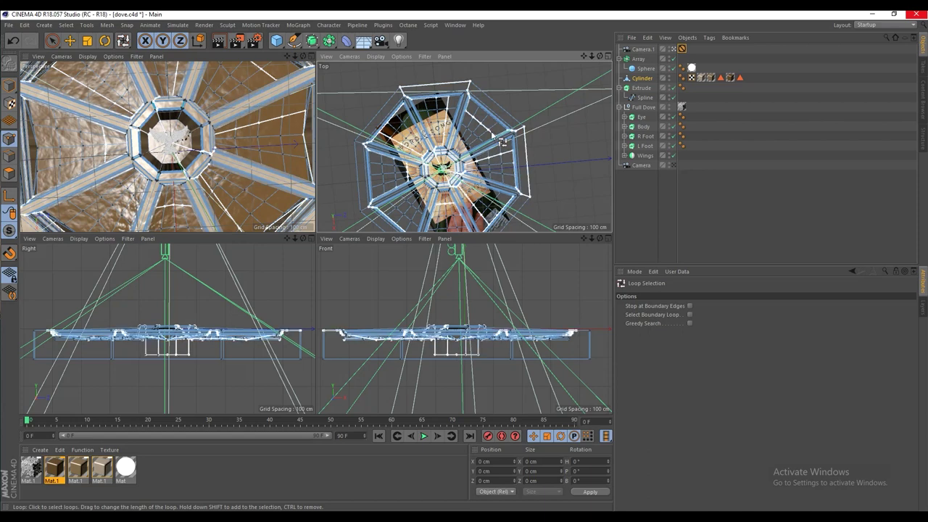
key("p")
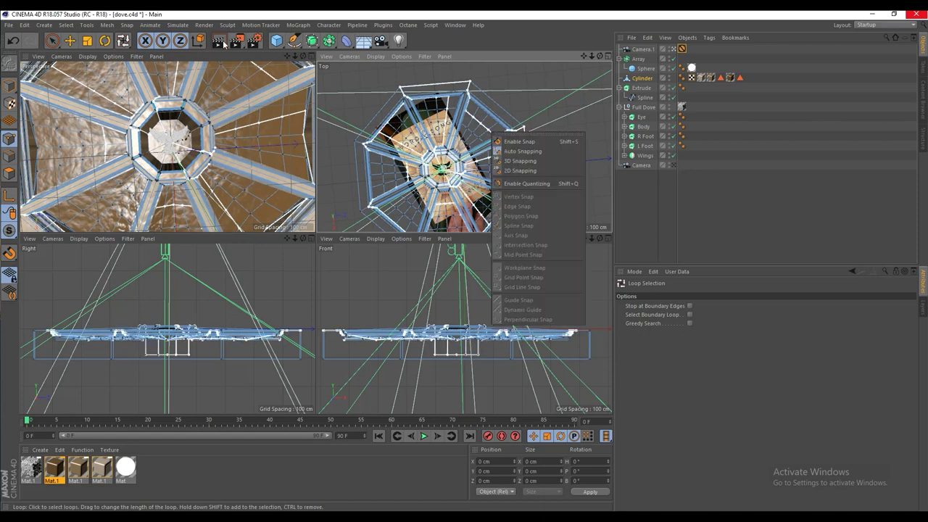
left_click(53, 42)
left_click(53, 41)
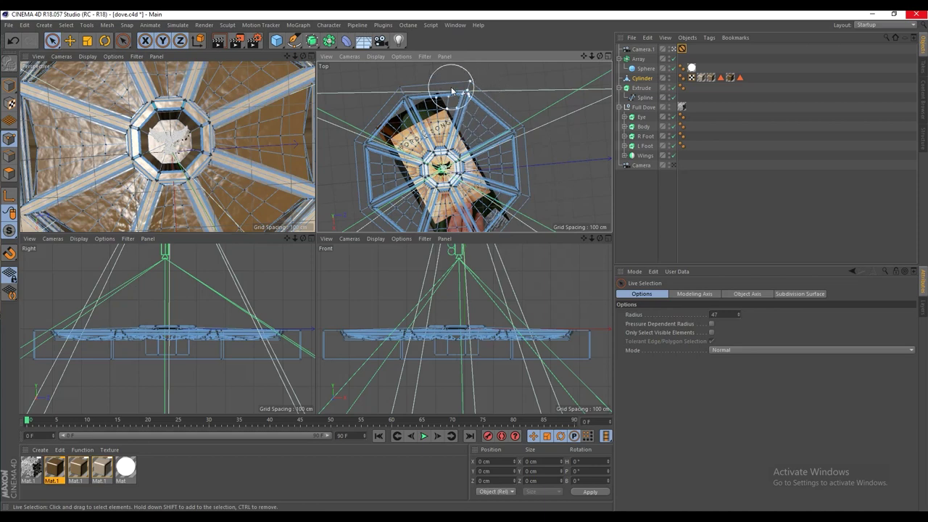
Brush-select the Cylinder points across the right-hand panels in the Top view and hide that view's background reference picture.
mouse_move(451, 88)
left_mouse_down()
mouse_move(500, 165)
mouse_move(494, 196)
mouse_move(470, 210)
left_mouse_up()
left_click(376, 56)
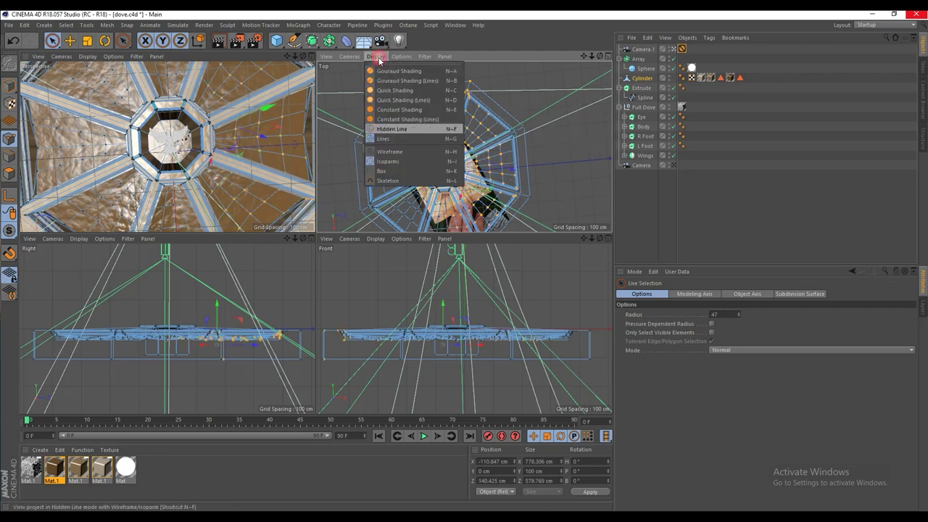
mouse_move(400, 64)
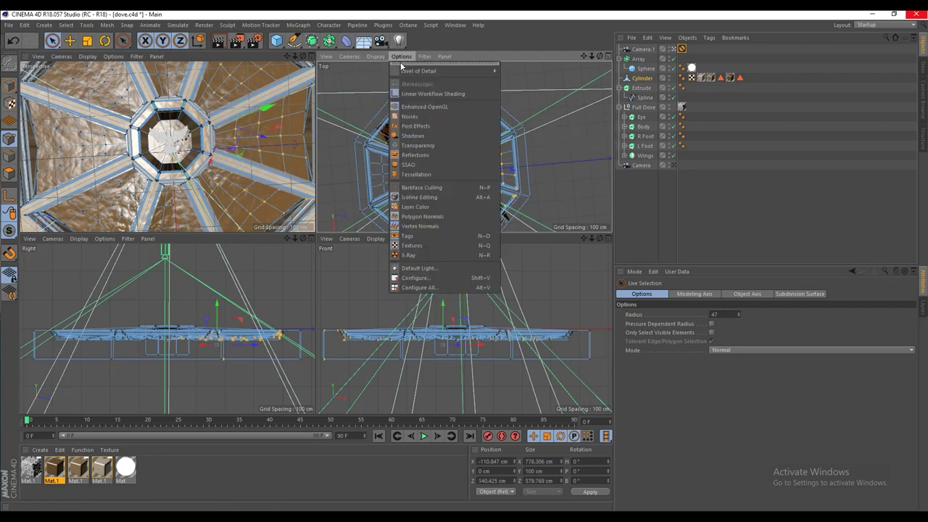
left_click(415, 278)
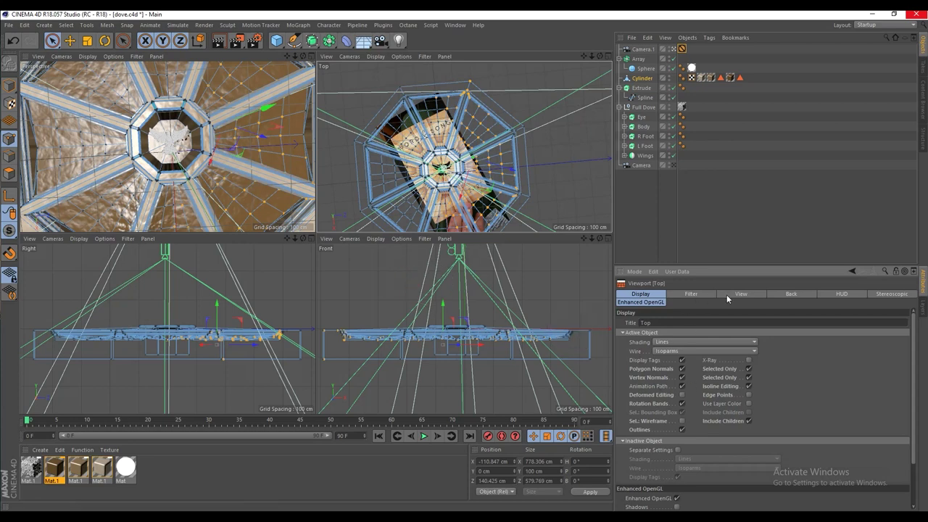
left_click(783, 295)
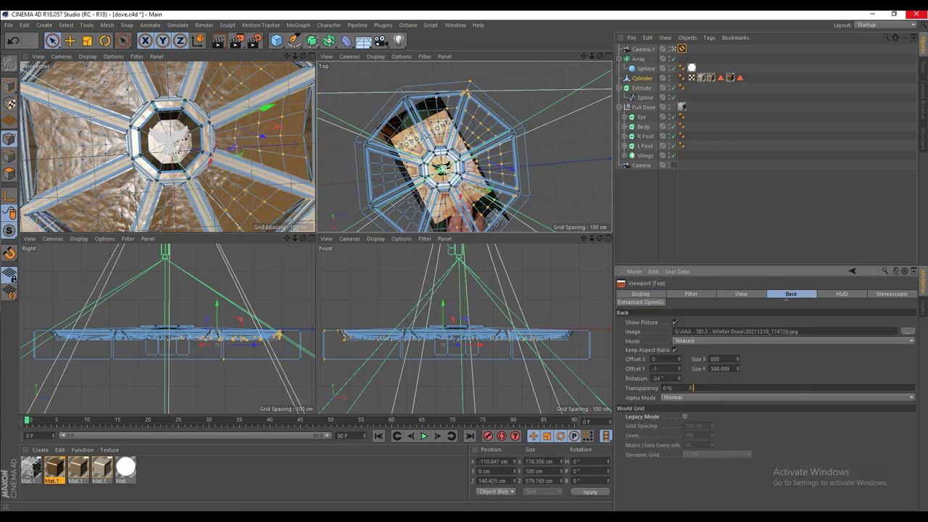
left_click(674, 322)
Maximize the Top view and add the inner and outer-corner points of the lower panels to the Cylinder's point selection.
scroll(475, 180, "up", 3)
middle_click_drag(476, 187, 475, 125, "alt")
middle_click(476, 127)
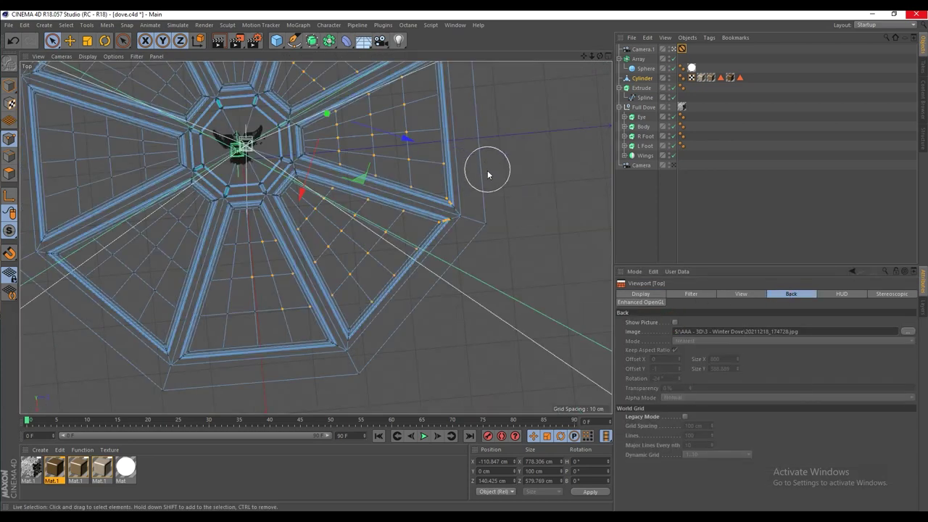
middle_click_drag(335, 232, 390, 307, "alt")
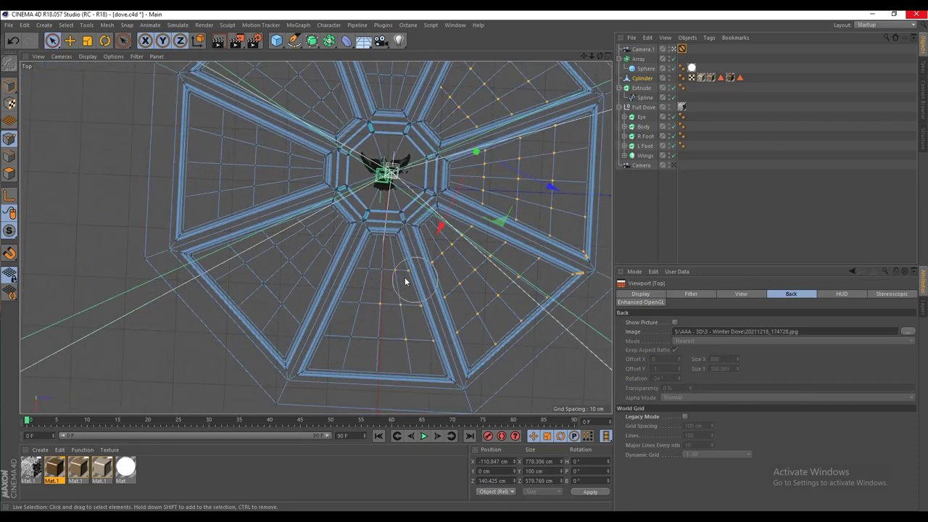
mouse_move(310, 277)
left_mouse_down("shift")
mouse_move(365, 312)
mouse_move(319, 330)
mouse_move(248, 328)
mouse_move(262, 396)
mouse_move(417, 384)
mouse_move(480, 365)
mouse_move(587, 272)
left_mouse_up("shift")
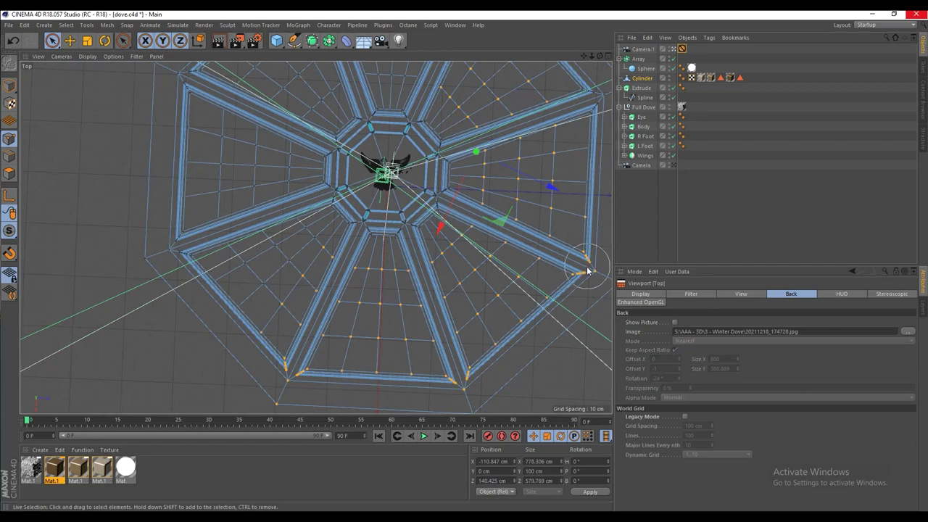
middle_click_drag(470, 269, 514, 276, "alt")
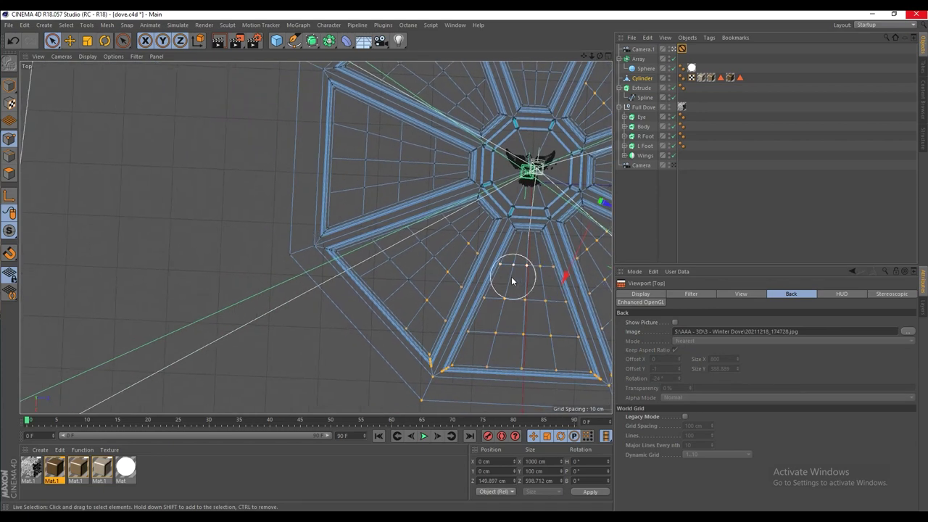
mouse_move(454, 257)
left_mouse_down("shift")
mouse_move(414, 201)
mouse_move(425, 176)
mouse_move(423, 261)
mouse_move(377, 218)
mouse_move(367, 259)
mouse_move(436, 385)
mouse_move(363, 322)
mouse_move(302, 240)
mouse_move(329, 244)
left_mouse_up("shift")
Add the points of the left, upper-left and top panels to the selection.
middle_click_drag(332, 210, 326, 308, "alt")
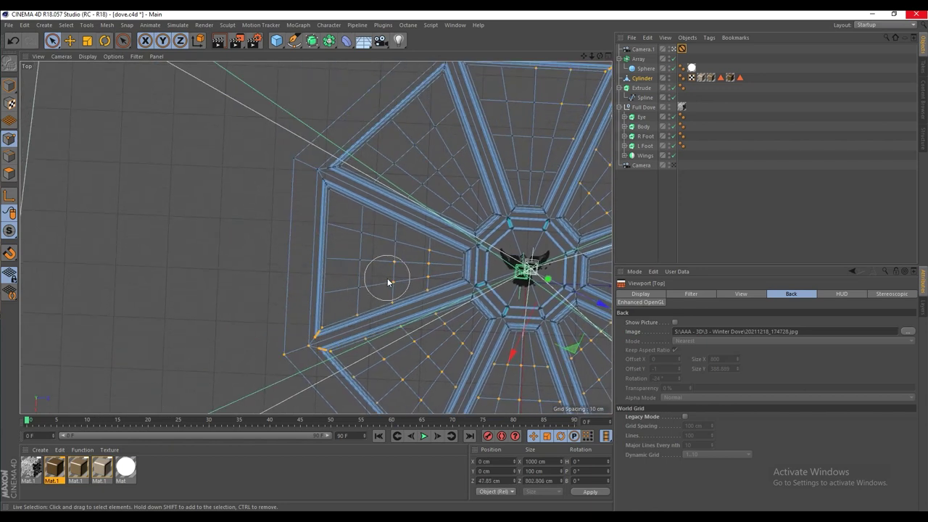
mouse_move(411, 224)
left_mouse_down("shift")
mouse_move(413, 259)
mouse_move(366, 292)
mouse_move(364, 180)
mouse_move(329, 226)
mouse_move(317, 181)
mouse_move(270, 169)
left_mouse_up("shift")
mouse_move(397, 217)
left_mouse_down("shift")
mouse_move(468, 181)
mouse_move(443, 145)
mouse_move(397, 156)
left_mouse_up("shift")
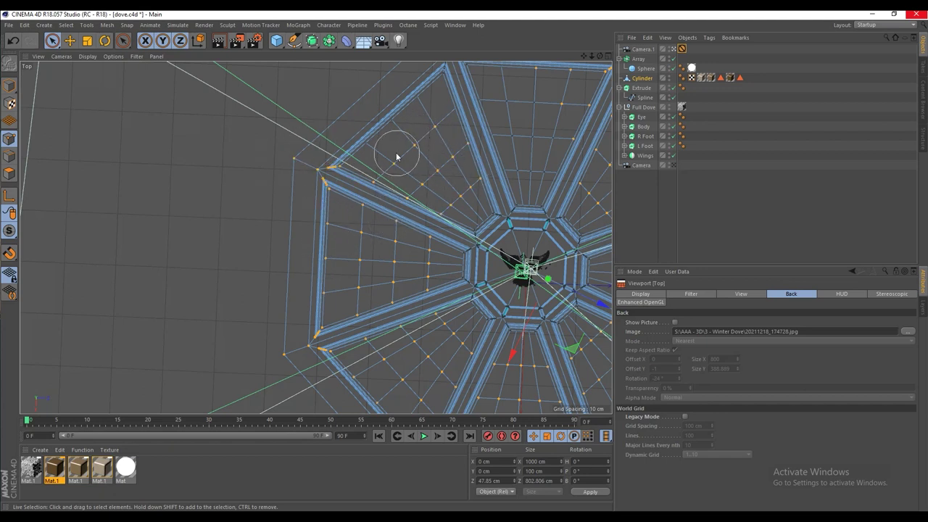
middle_click_drag(397, 156, 321, 236, "alt")
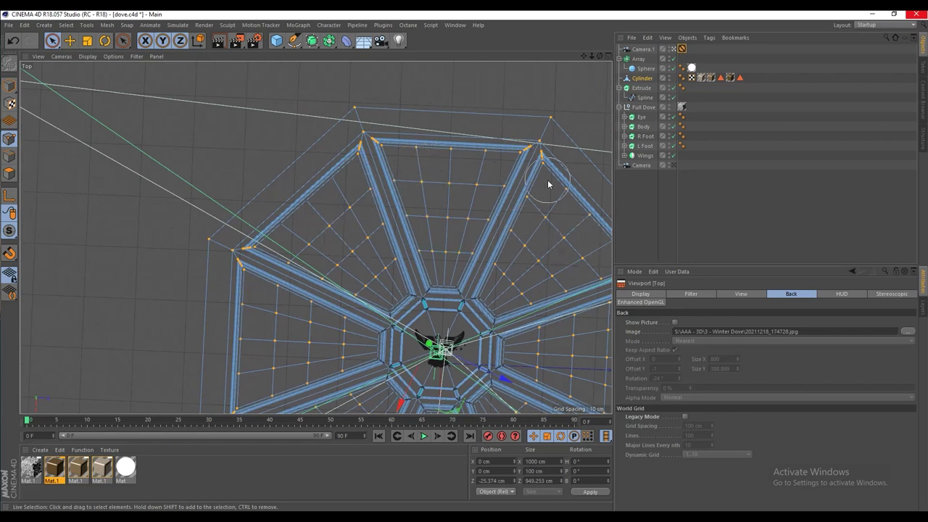
Complete the selection with the remaining panel and outer-corner points around the octagon's right and lower sides.
middle_click_drag(580, 254, 440, 159, "alt")
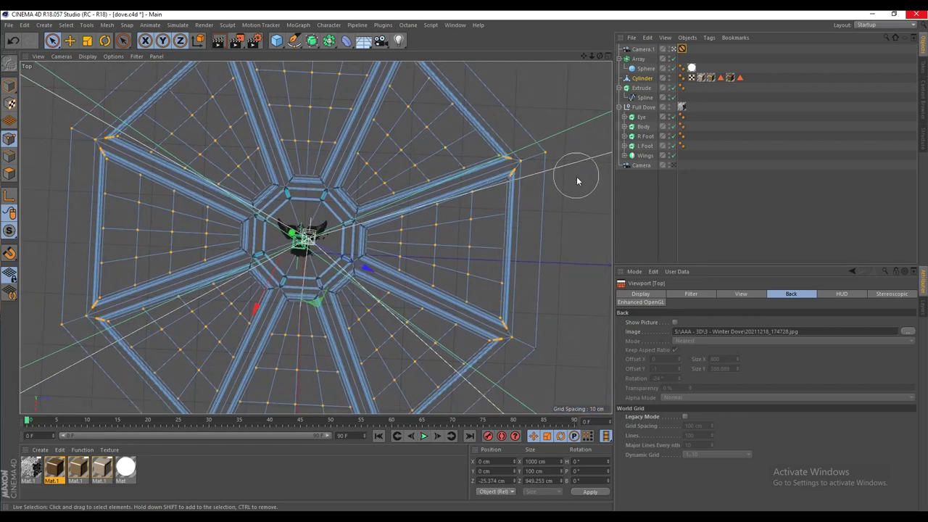
middle_click_drag(497, 132, 451, 145, "alt")
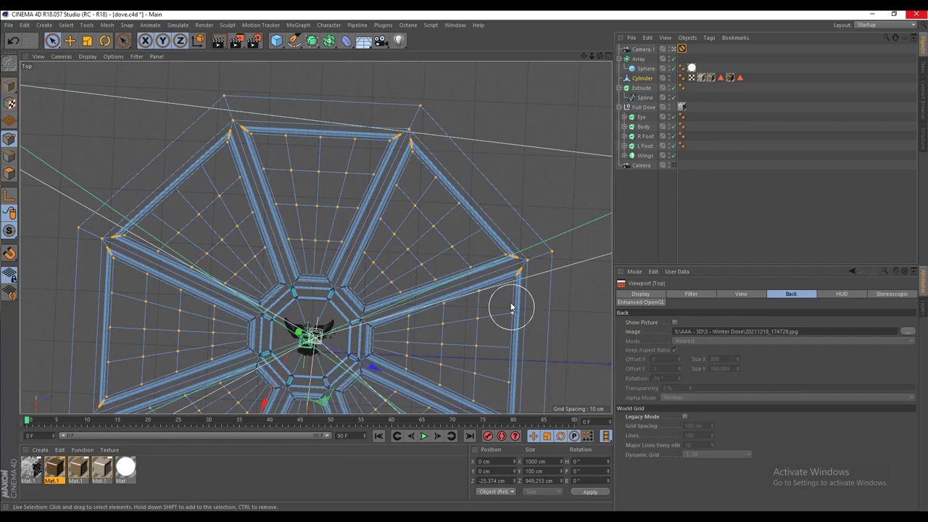
middle_click_drag(534, 380, 491, 228, "alt")
middle_click_drag(461, 388, 493, 306, "alt")
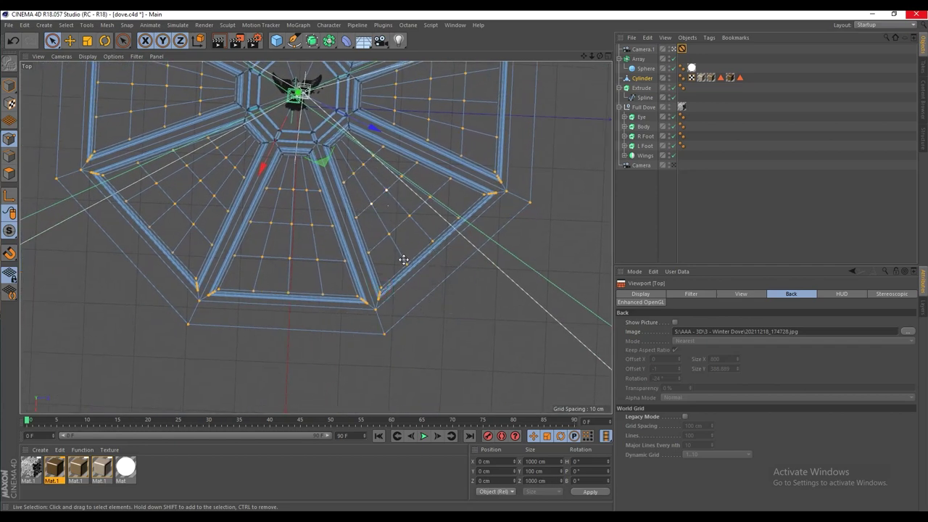
Check around the whole octagon in the Top view for missed or unwanted points in the panel selection.
middle_click_drag(394, 203, 409, 253, "alt")
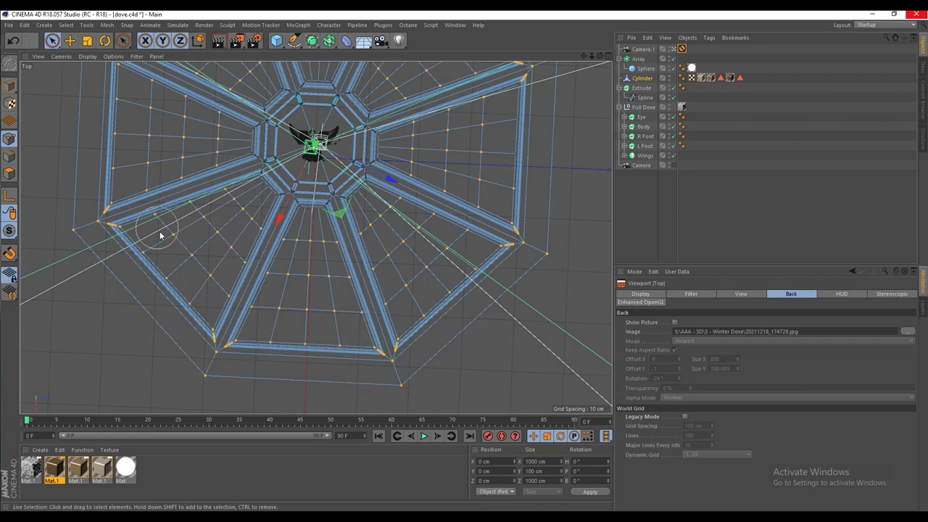
middle_click_drag(109, 204, 153, 325, "alt")
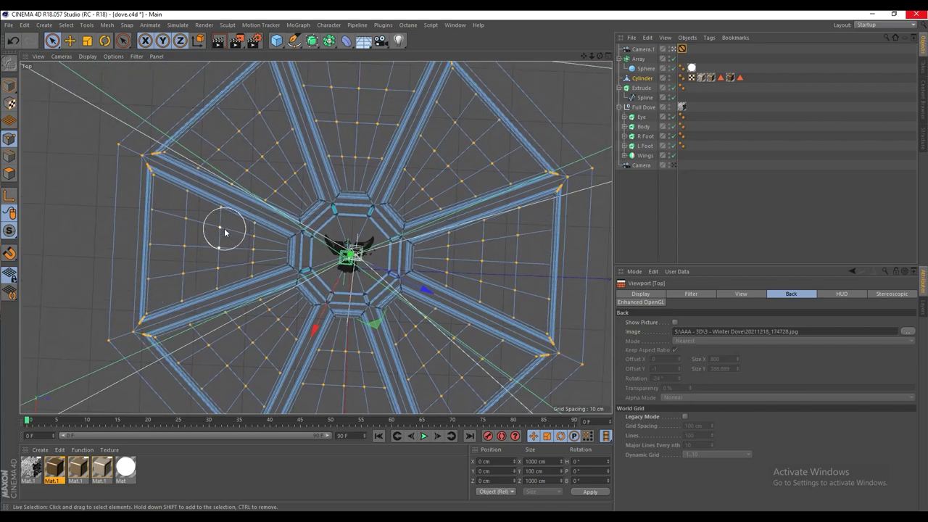
left_click_drag(249, 182, 225, 256, "alt")
middle_click_drag(225, 253, 217, 212, "alt")
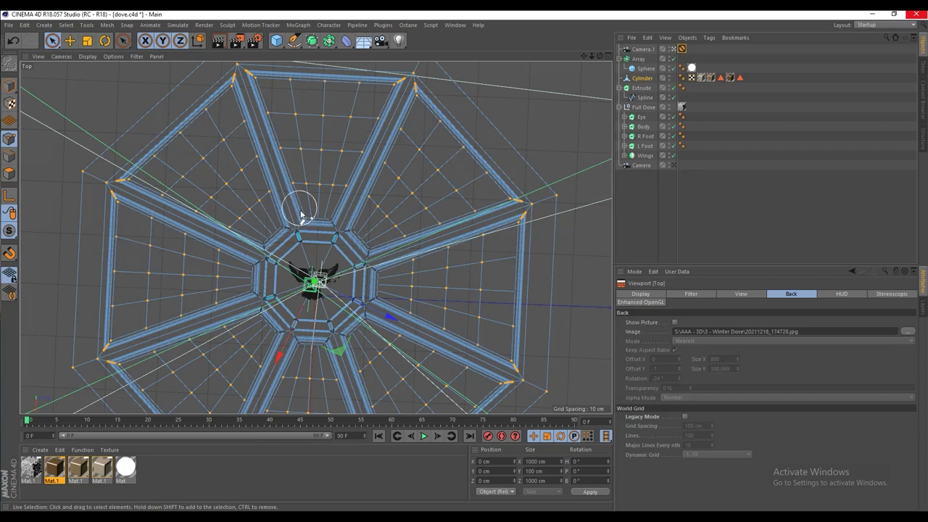
middle_click_drag(303, 161, 264, 39, "alt")
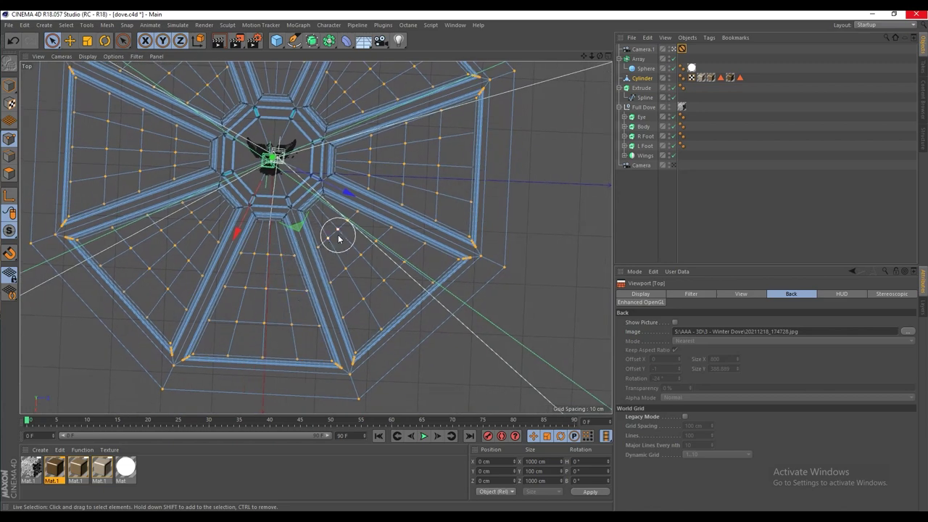
middle_click_drag(353, 224, 353, 284, "alt")
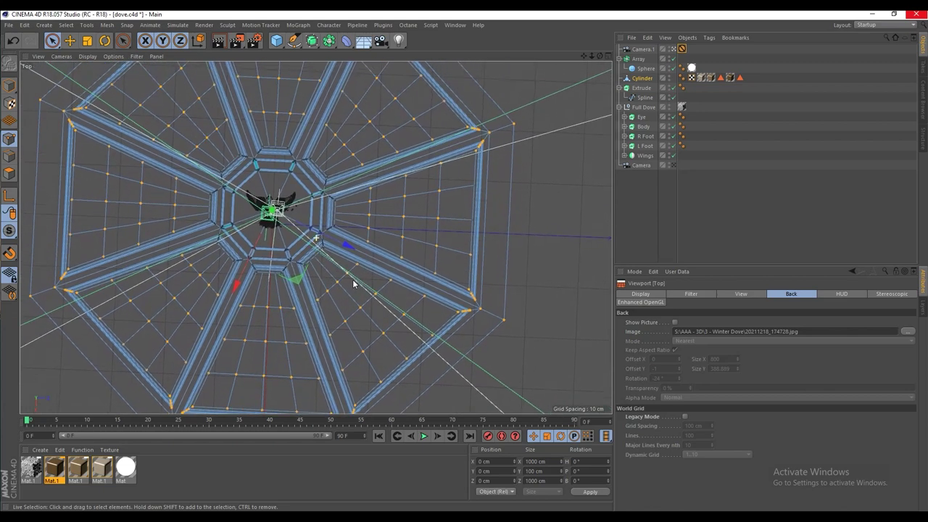
scroll(456, 277, "down", 2)
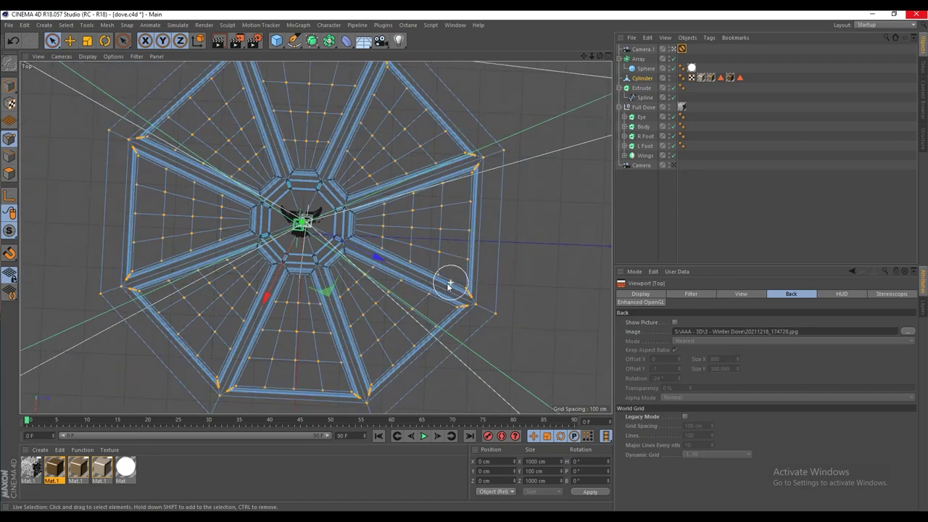
scroll(439, 261, "down", 2)
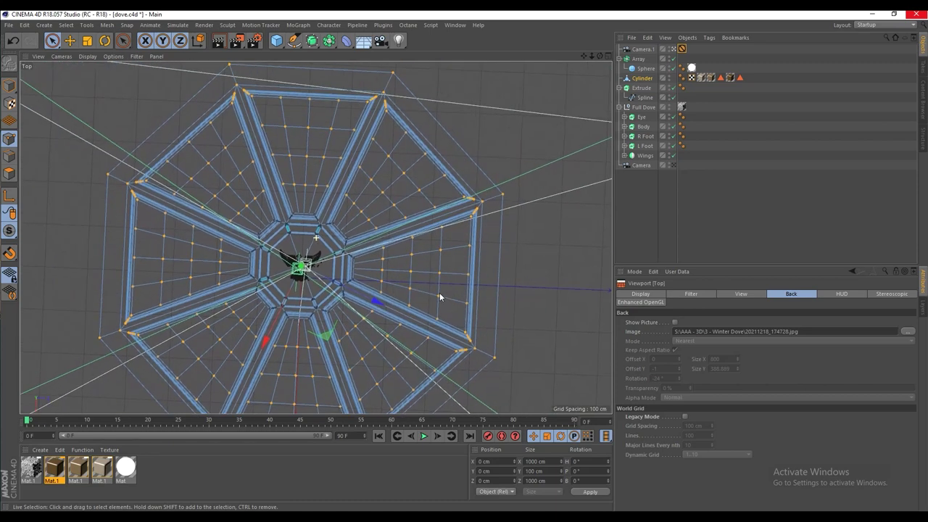
Show the Perspective view alone and leave the Camera.1 view to see the ceiling and selected points at an angle.
middle_click(459, 292)
middle_click(264, 210)
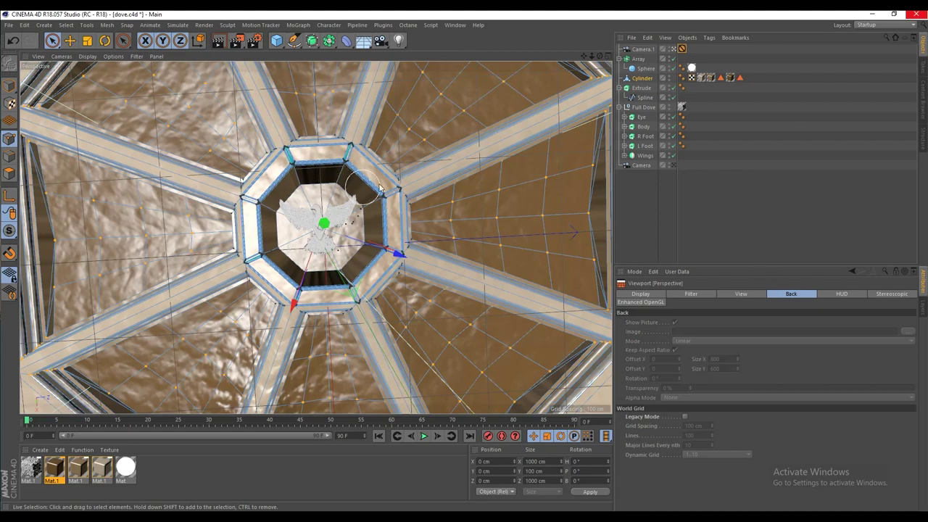
left_click(672, 49)
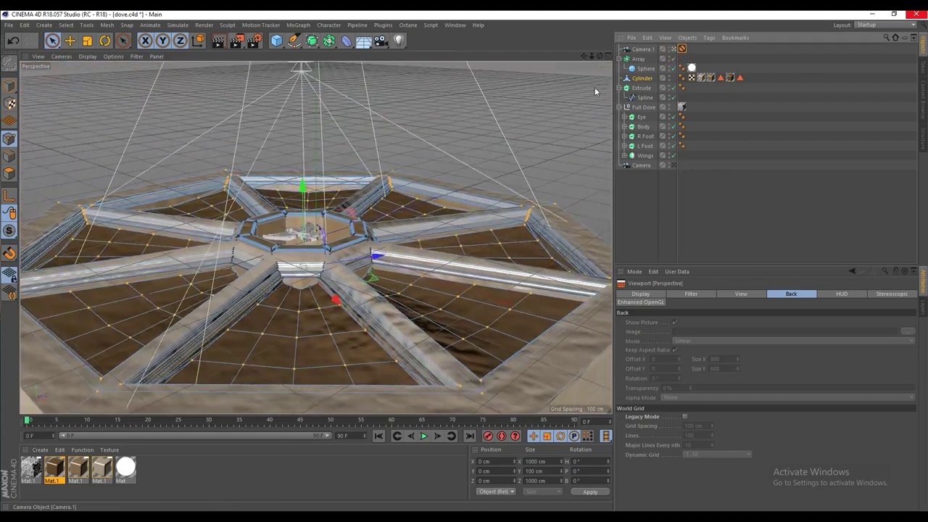
left_click_drag(297, 194, 341, 311)
left_click_drag(342, 311, 370, 227, "alt")
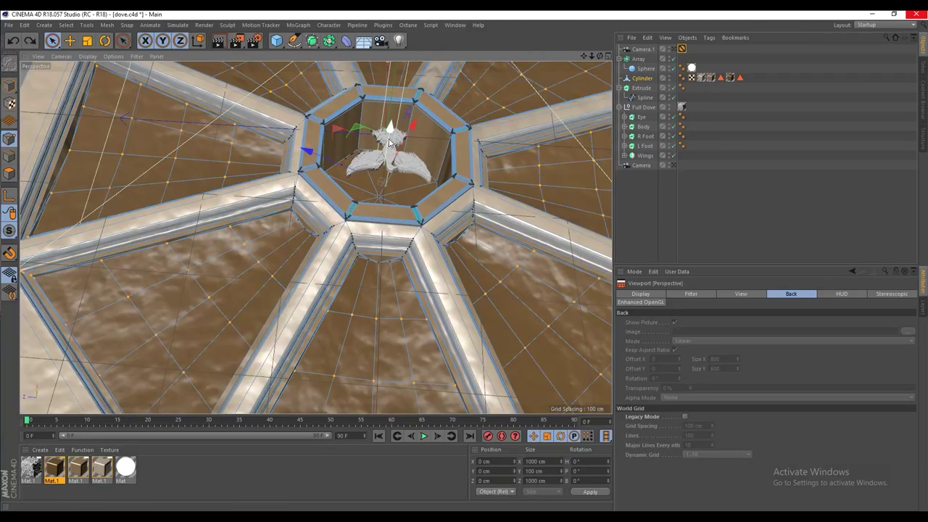
Try raising the selected panel points, first freehand by about 4.5 cm and again with a Y position of 5 cm.
left_click_drag(389, 139, 390, 137)
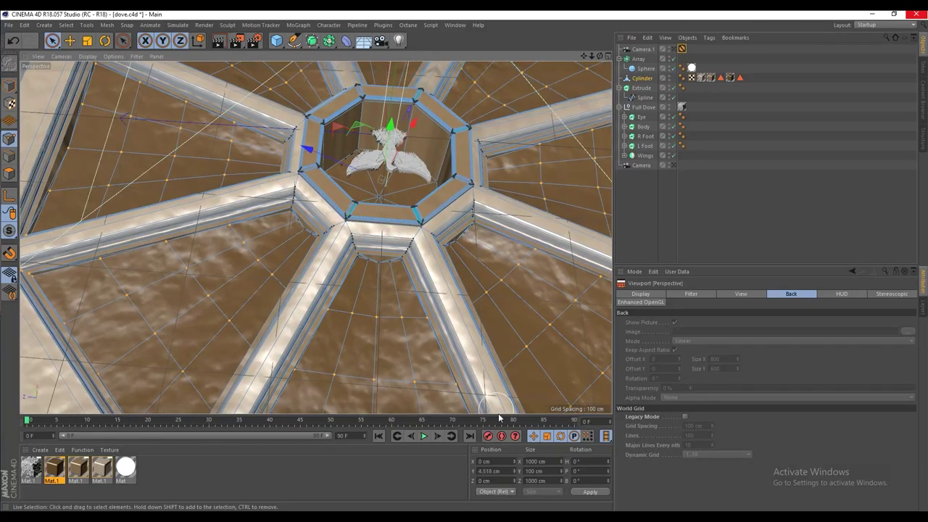
key("ctrl+z")
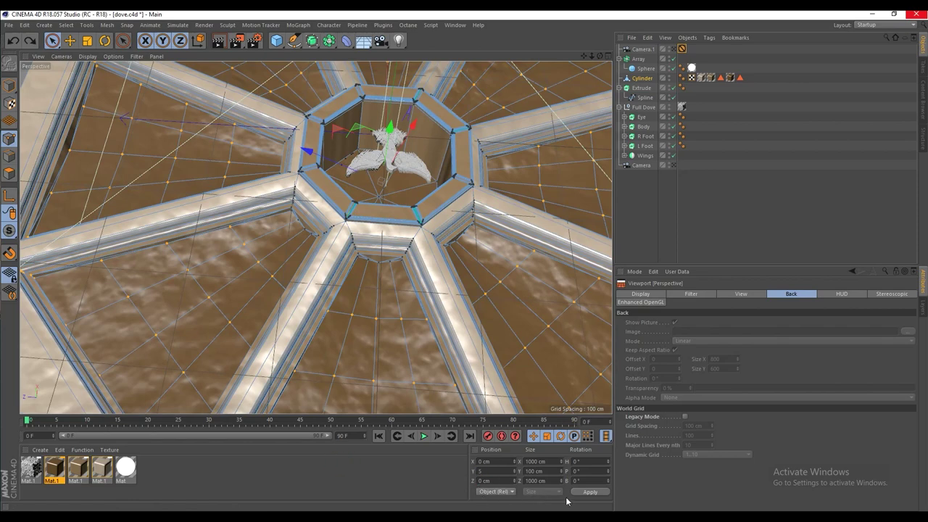
key("Return")
scroll(344, 248, "up", 3)
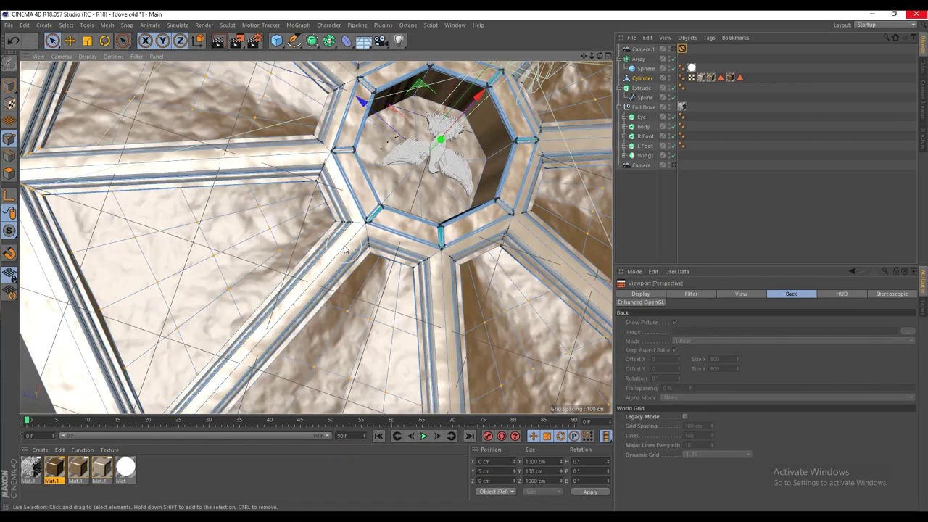
left_click_drag(344, 245, 437, 321, "alt")
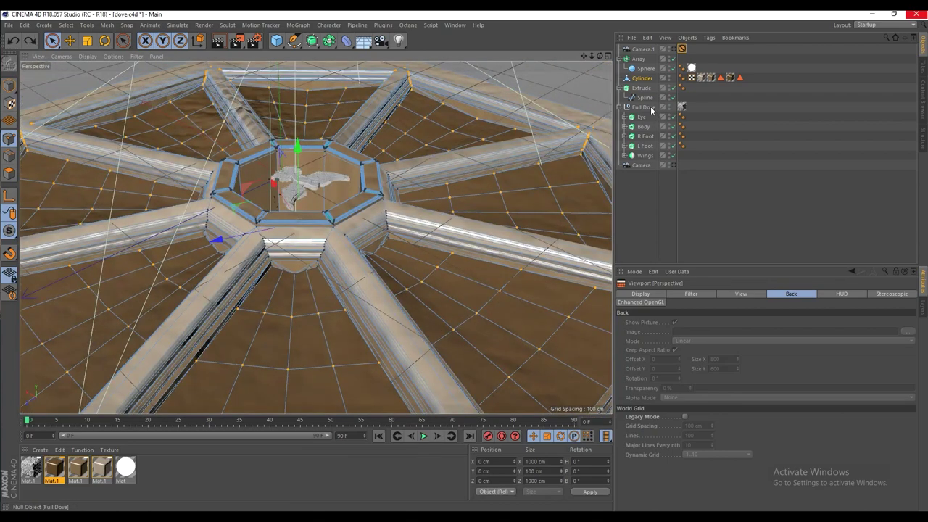
Try raising the Cylinder's selected panel points freehand, first by about 12 cm, and check the Move tool's Soft Selection settings.
left_click(642, 79)
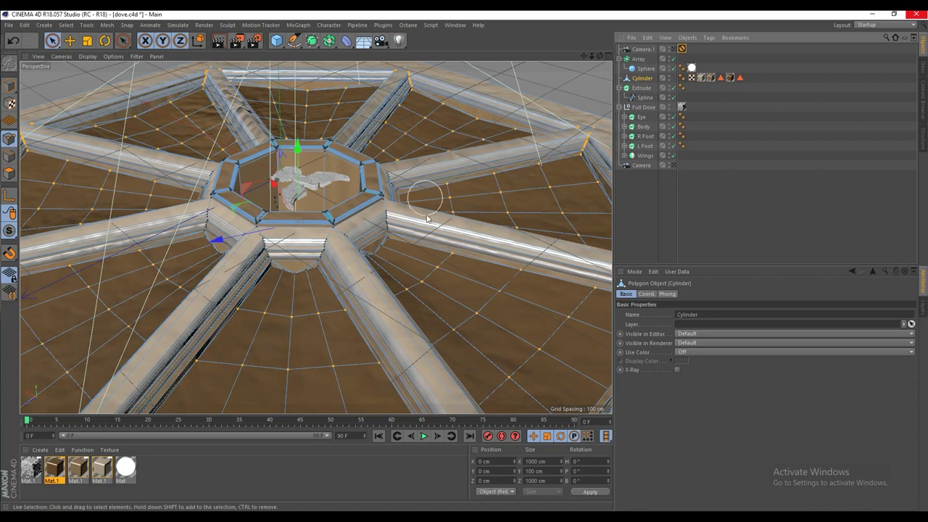
left_click_drag(301, 151, 302, 144)
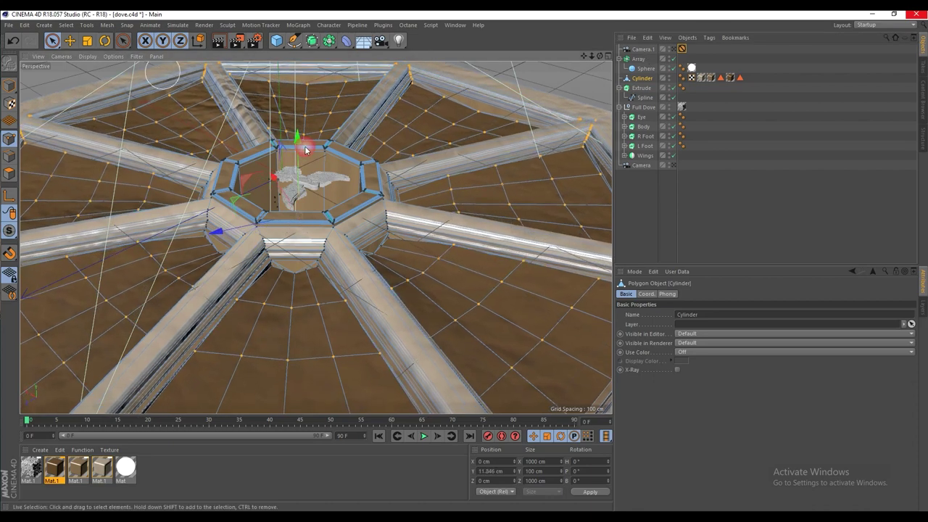
key("ctrl+z")
left_click(71, 42)
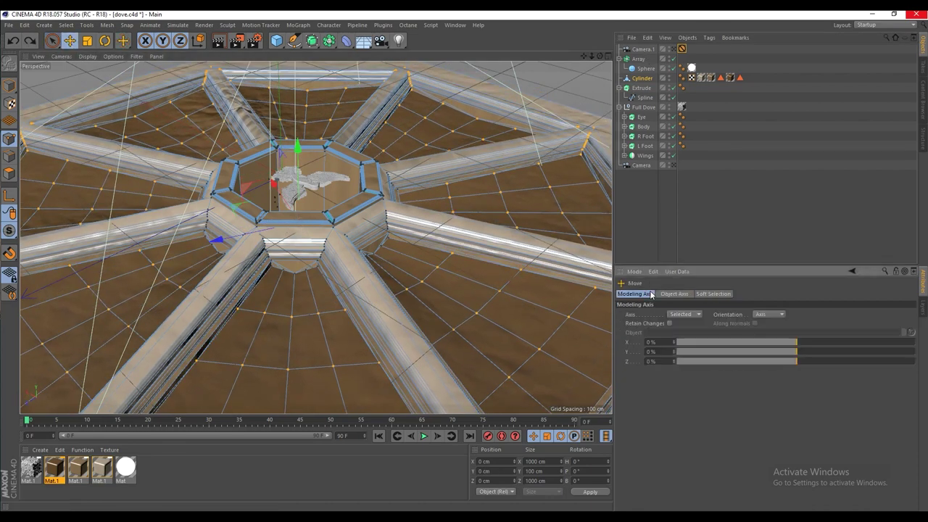
left_click(675, 294)
left_click(714, 293)
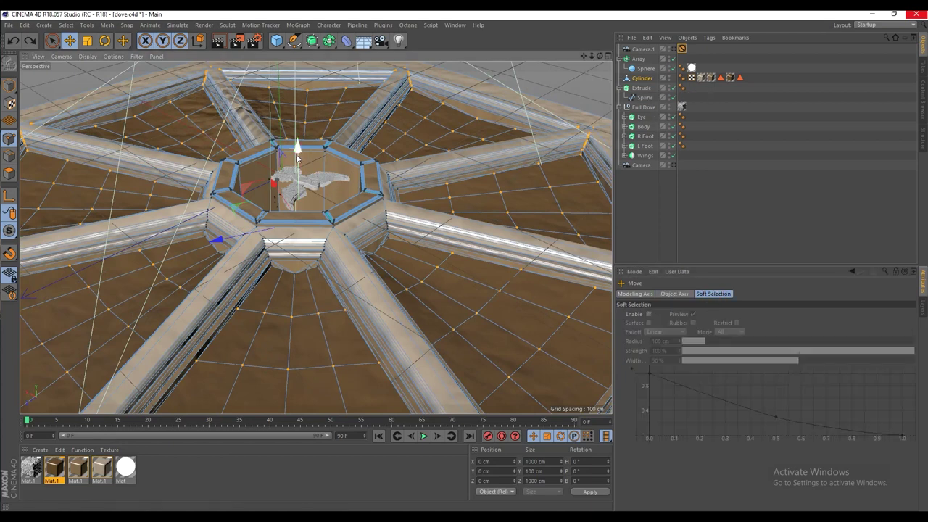
left_click_drag(298, 160, 300, 155)
key("ctrl+z")
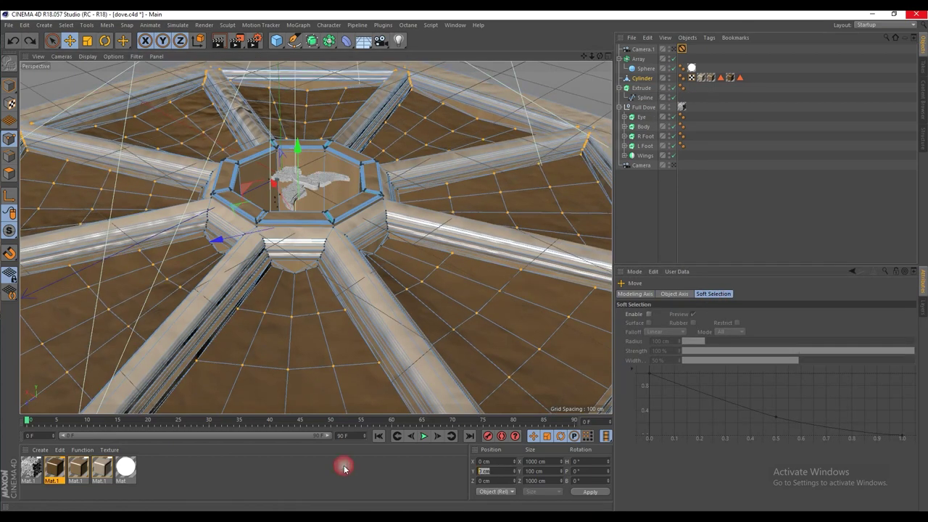
Set the Y position of the selected panel points to 3 cm.
type("3")
key("Return")
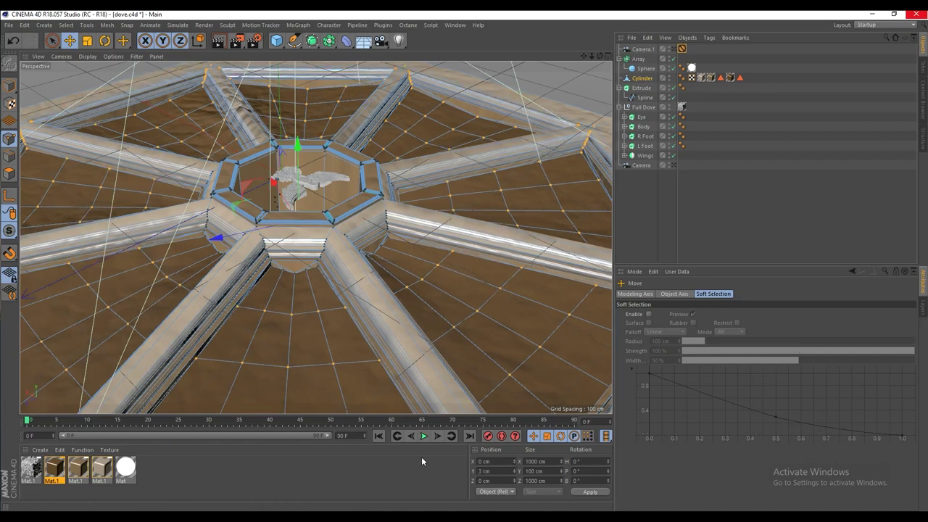
right_click_drag(383, 272, 306, 223, "alt")
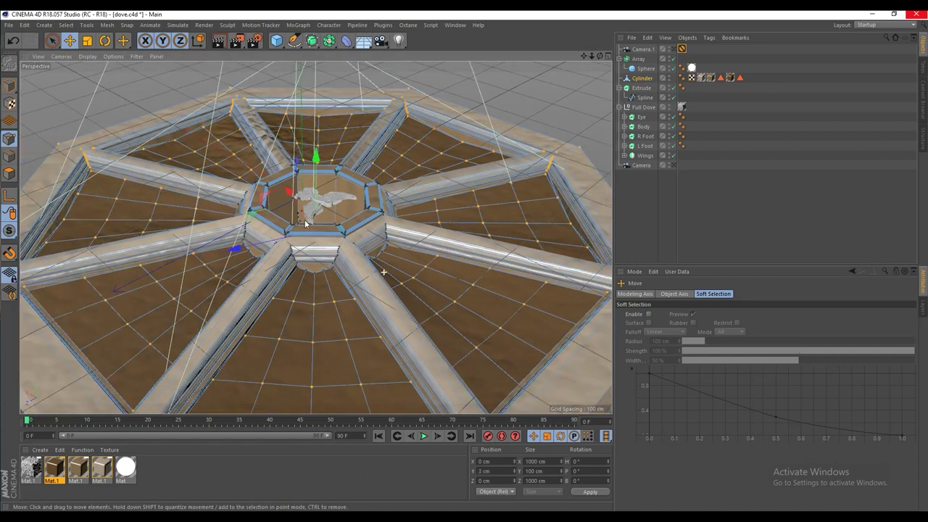
With Live Selection in the Top view, deselect the innermost ring of the Cylinder's selected panel points.
left_click(52, 40)
left_click_drag(252, 219, 255, 268, "alt")
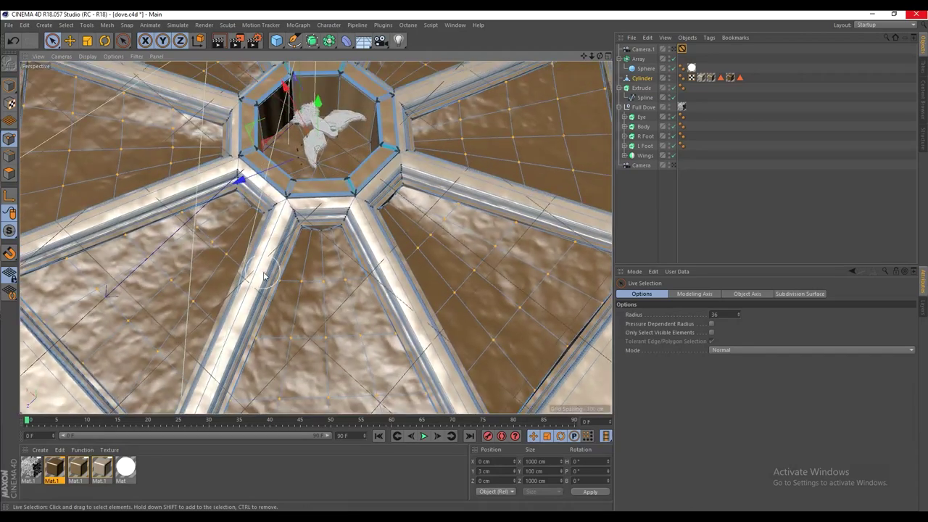
middle_click(383, 226)
middle_click(506, 154)
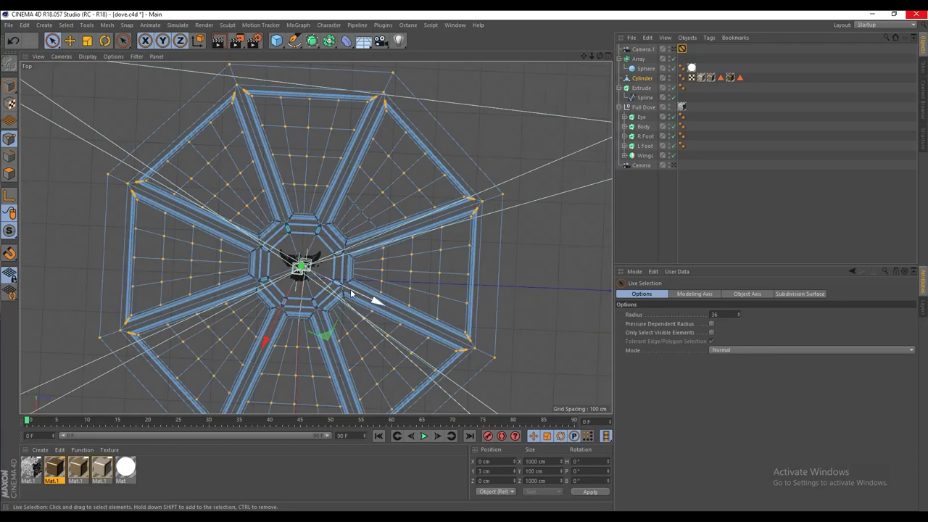
scroll(355, 290, "up", 5)
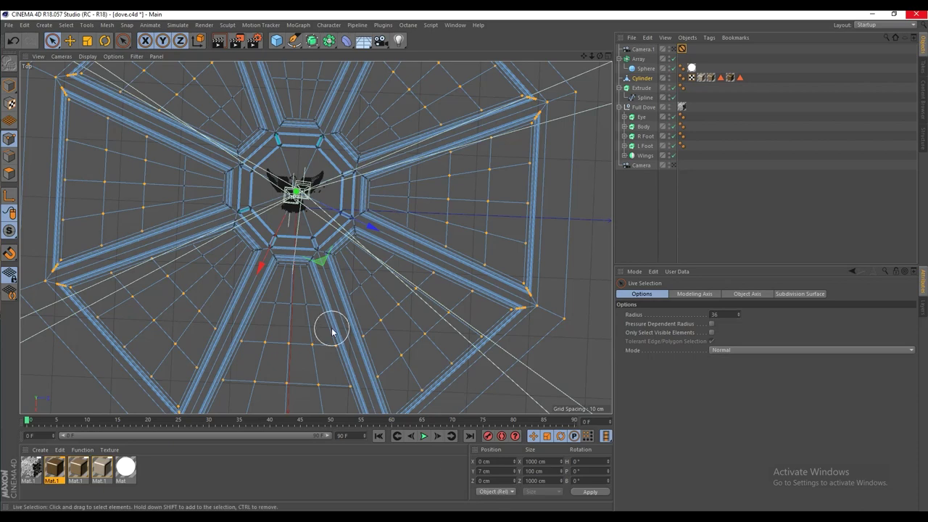
Undo the last change and set the Y position of the still-selected panel points to 7 cm.
middle_click(321, 284)
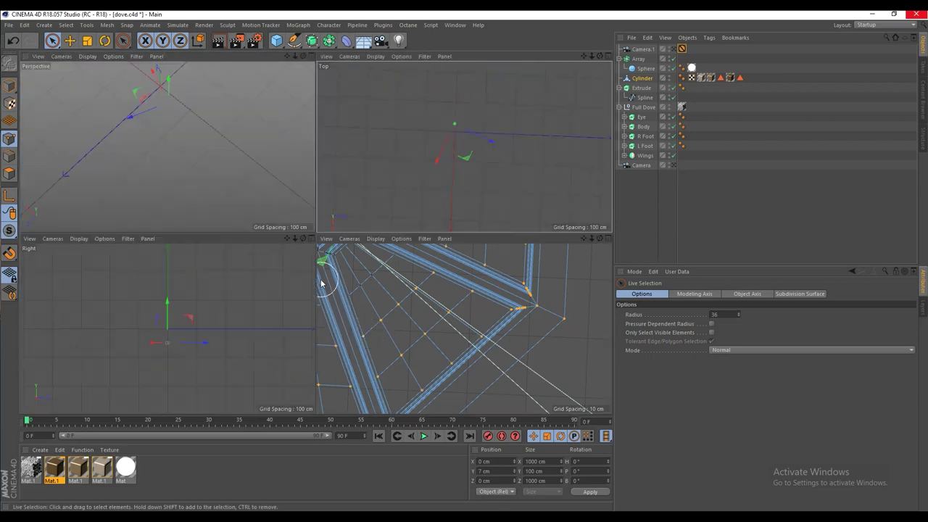
left_click_drag(218, 215, 294, 226, "alt")
key("ctrl+z")
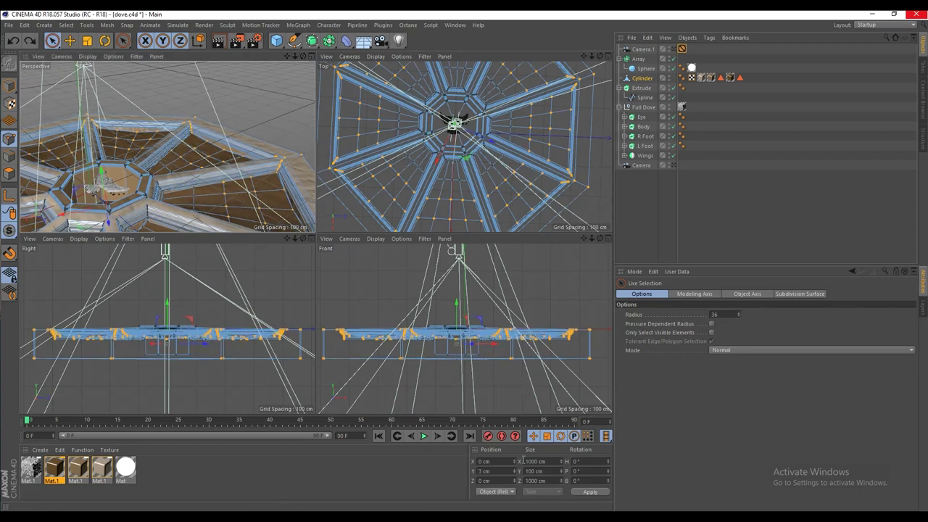
left_click_drag(508, 469, 404, 459)
key("Return")
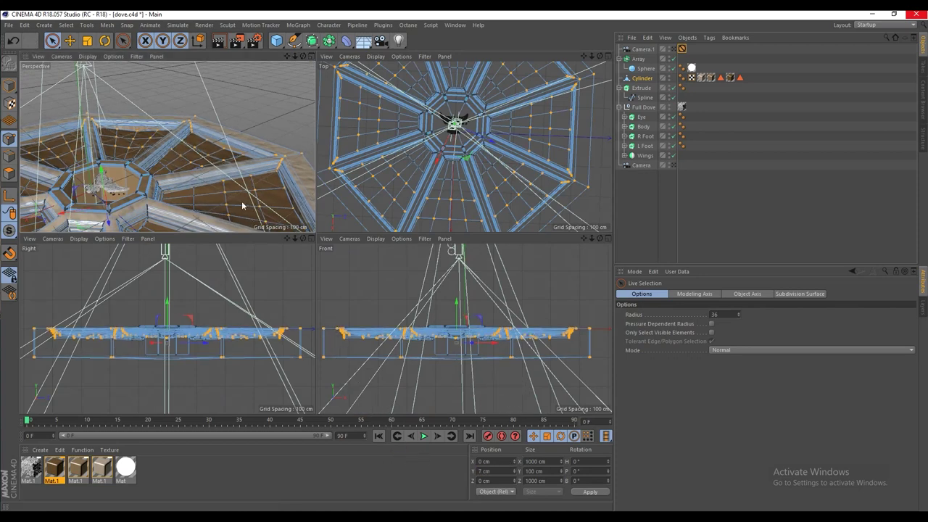
Deselect the next ring of panel points in the Top view and set the remaining selection's Y position to 11 cm.
middle_click(495, 176)
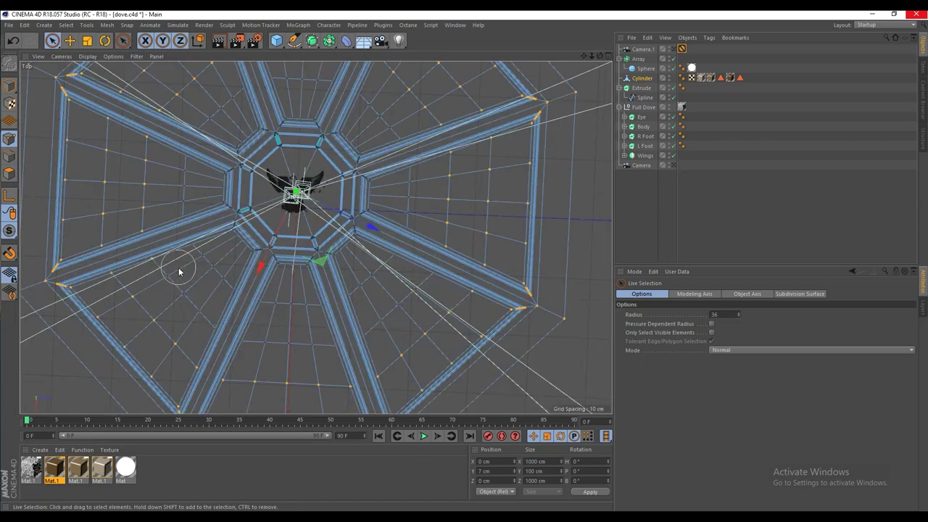
middle_click_drag(193, 173, 190, 285, "alt")
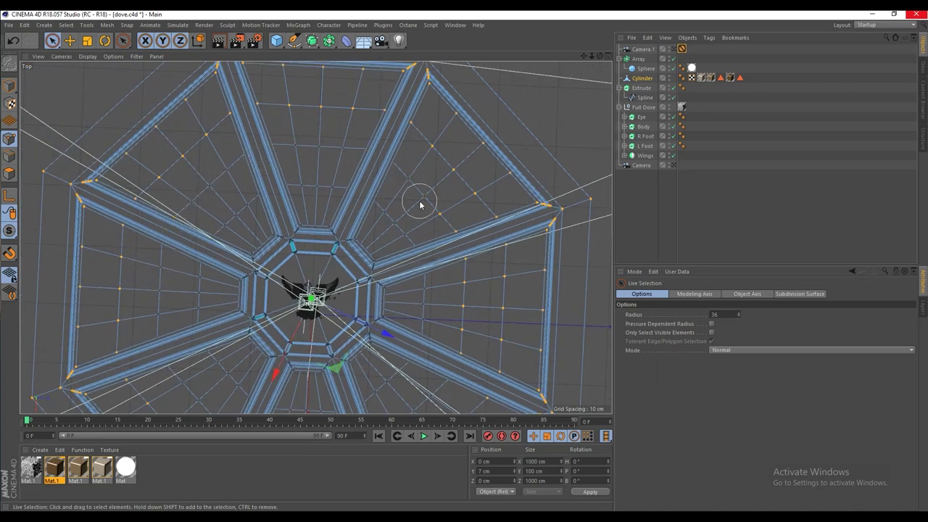
middle_click_drag(464, 348, 414, 313, "alt")
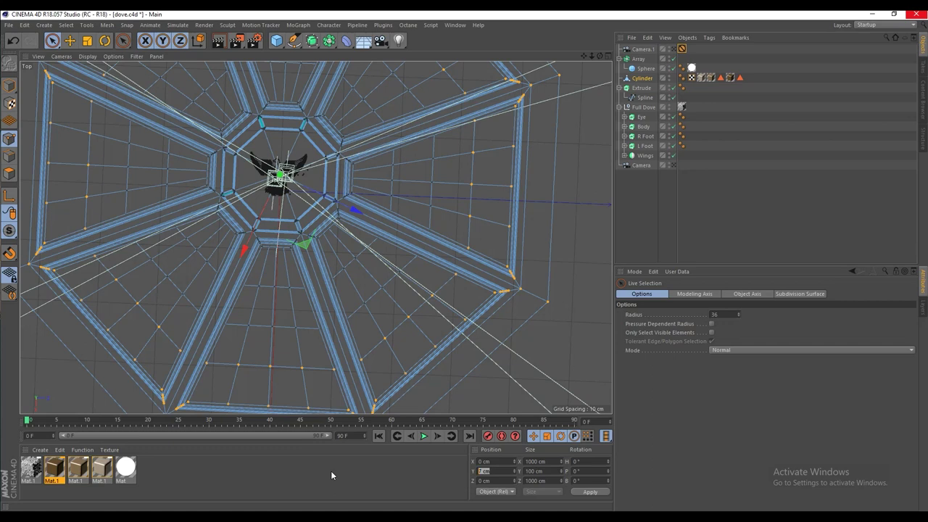
key("Return")
Deselect one more ring of panel points outward and set the remaining selection's Y position to 15 cm.
scroll(302, 308, "down", 2)
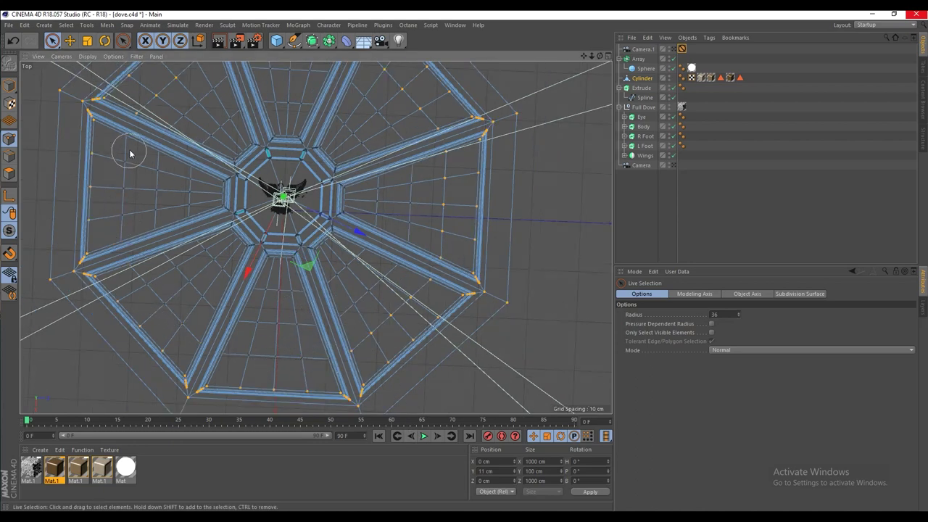
middle_click_drag(129, 118, 113, 241, "alt")
mouse_move(114, 242)
left_mouse_down("ctrl")
mouse_move(221, 168)
mouse_move(290, 172)
mouse_move(357, 197)
mouse_move(419, 279)
mouse_move(417, 372)
left_mouse_up("ctrl")
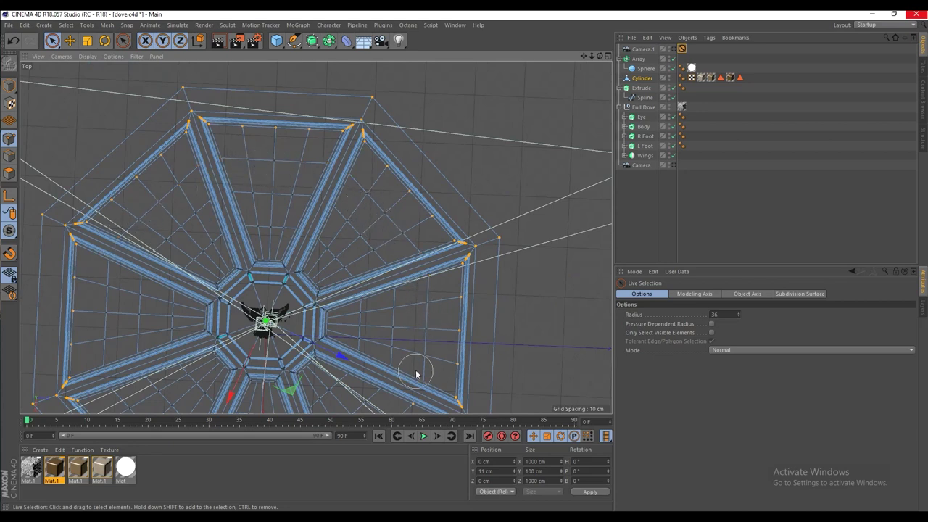
middle_click_drag(423, 411, 416, 380, "alt")
left_click_drag(416, 380, 387, 207, "alt")
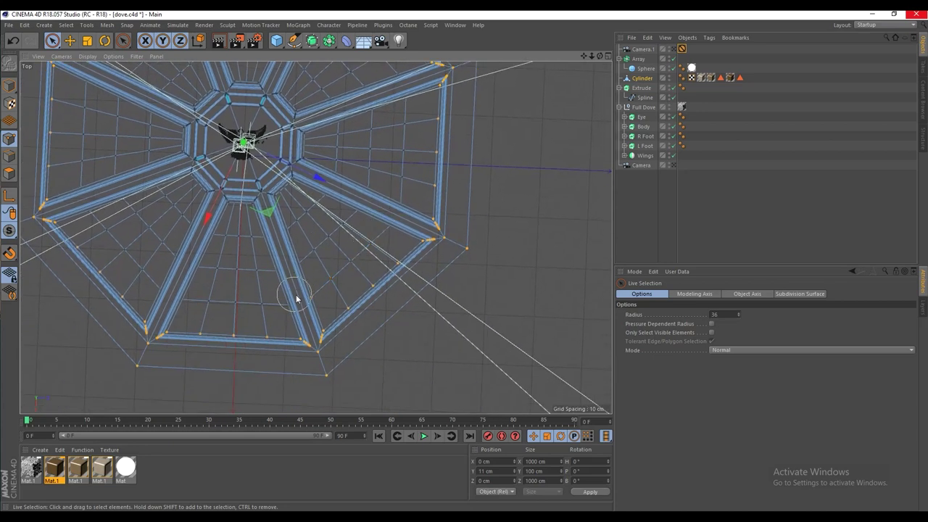
left_click(500, 472)
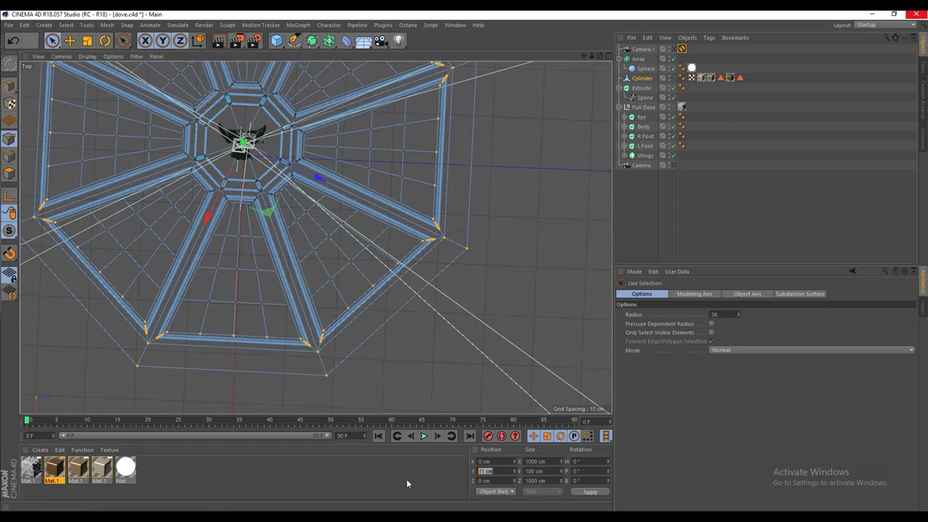
type("15")
key("Return")
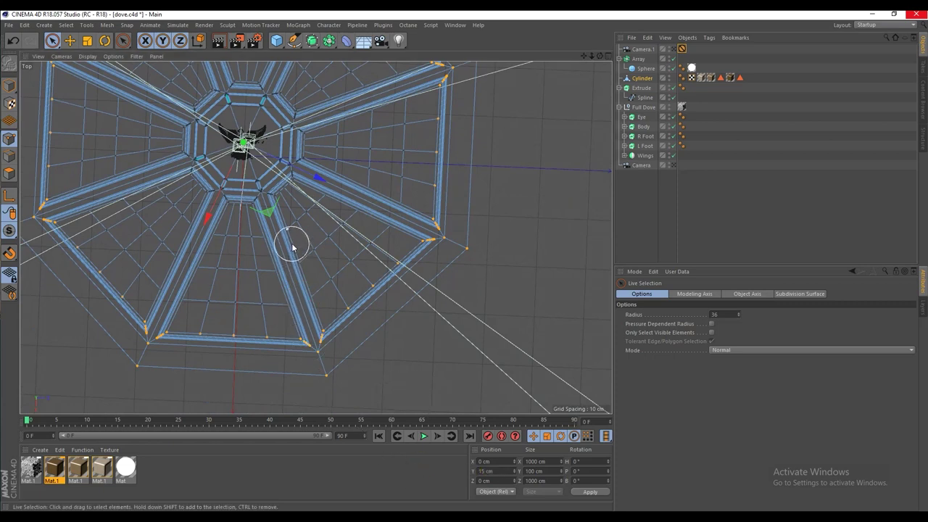
Try raising the remaining outer points freehand in the Perspective view to a Y position of about 61 cm, and undo it.
middle_click(294, 243)
middle_click_drag(216, 159, 222, 183)
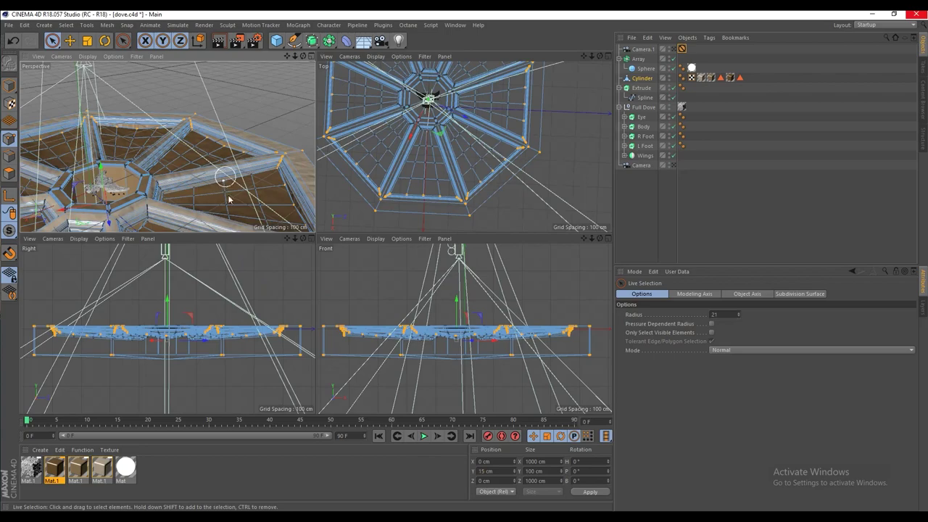
middle_click(228, 199)
left_click_drag(239, 201, 250, 251, "alt")
left_click_drag(221, 217, 305, 187, "alt")
mouse_move(319, 272)
left_mouse_down()
mouse_move(326, 279)
mouse_move(330, 262)
mouse_move(317, 273)
mouse_move(313, 257)
left_mouse_up()
middle_click(341, 197)
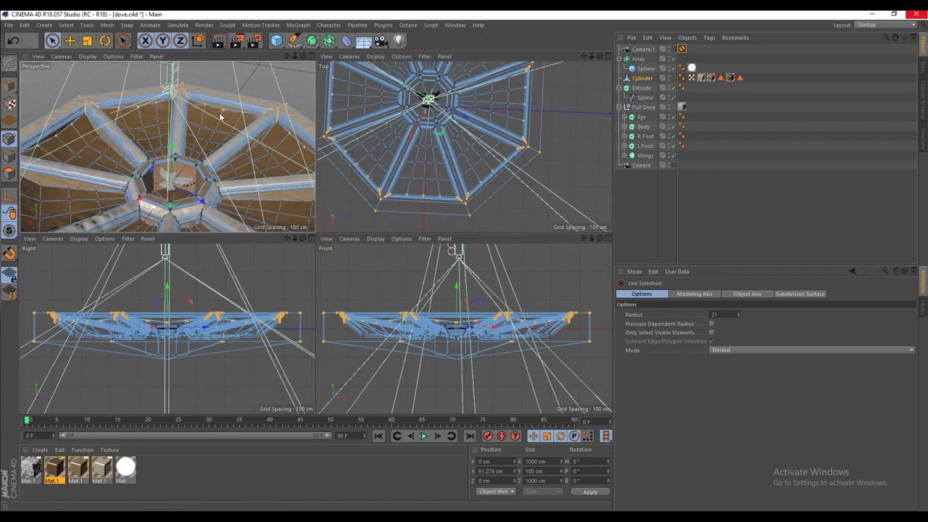
middle_click(221, 116)
left_click_drag(243, 214, 271, 145, "alt")
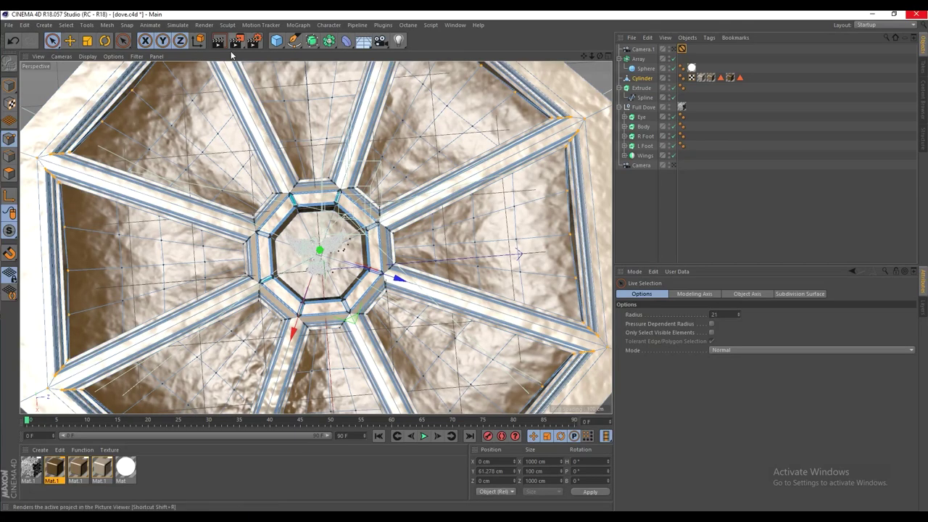
key("ctrl+z")
Raise the selected outer points freehand in the Perspective view to a Y position of about 72 cm, undoing any stray selection.
left_click_drag(290, 161, 315, 298, "alt")
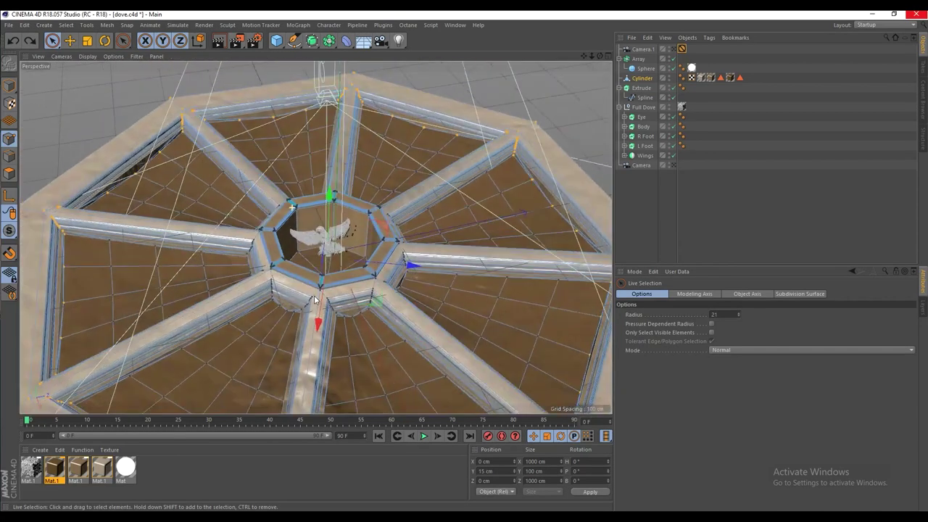
left_click_drag(324, 196, 342, 172)
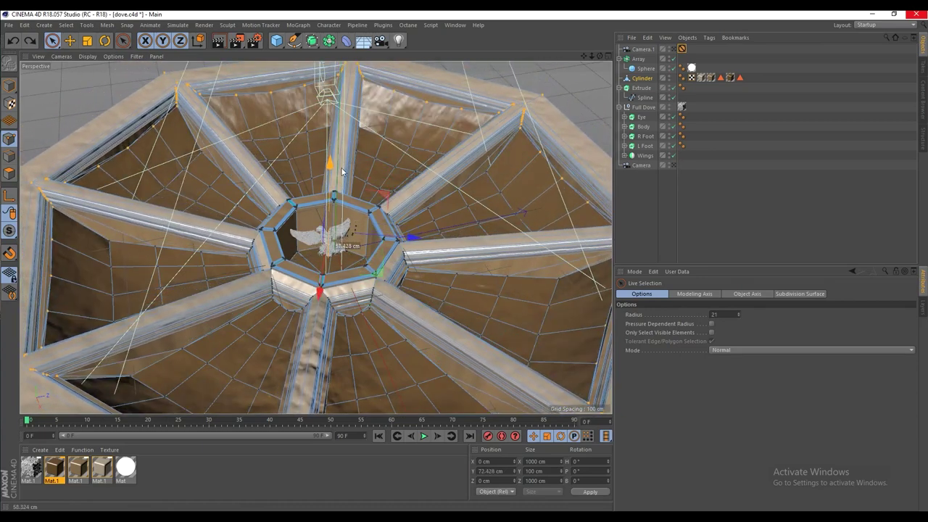
left_click_drag(292, 141, 284, 105, "alt")
scroll(317, 202, "down", 1)
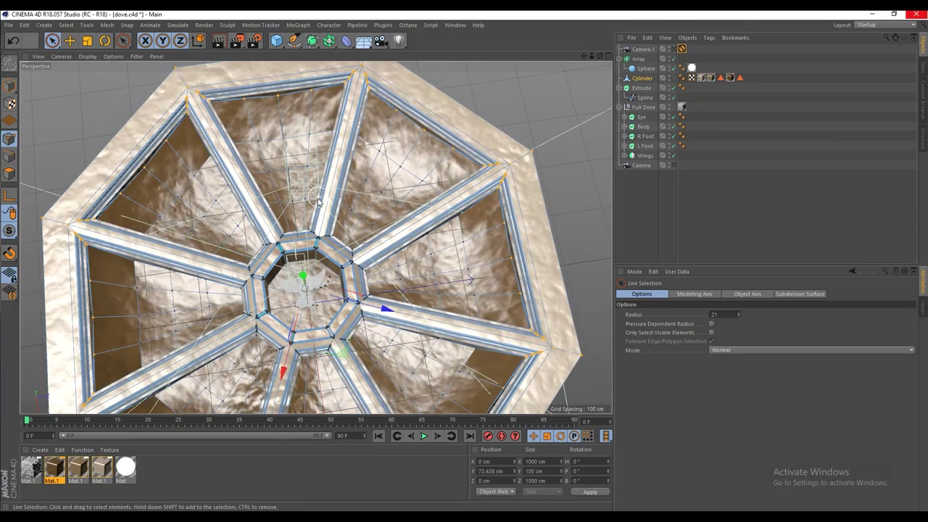
middle_click(317, 245)
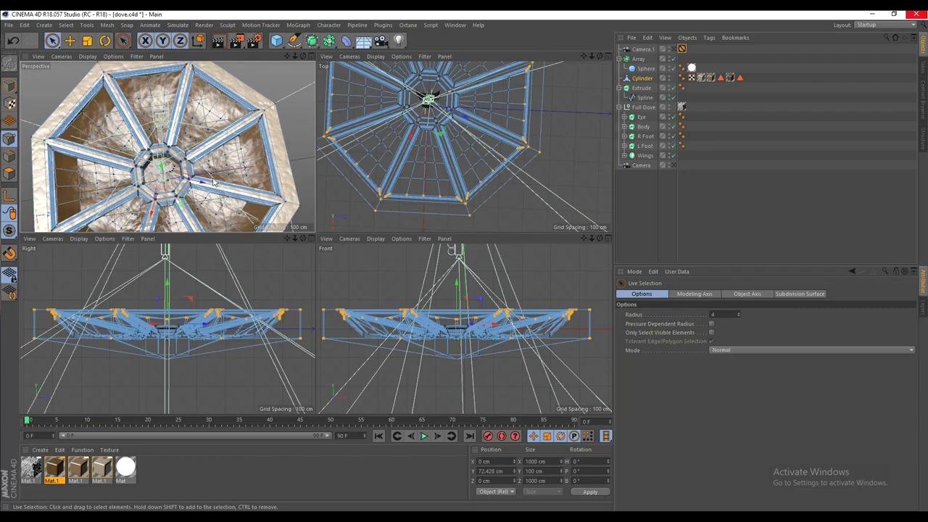
left_click(217, 178)
key("ctrl+z")
Face the raised ceiling and its central dove straight on in the Perspective view and render it to the Picture Viewer.
middle_click(224, 161)
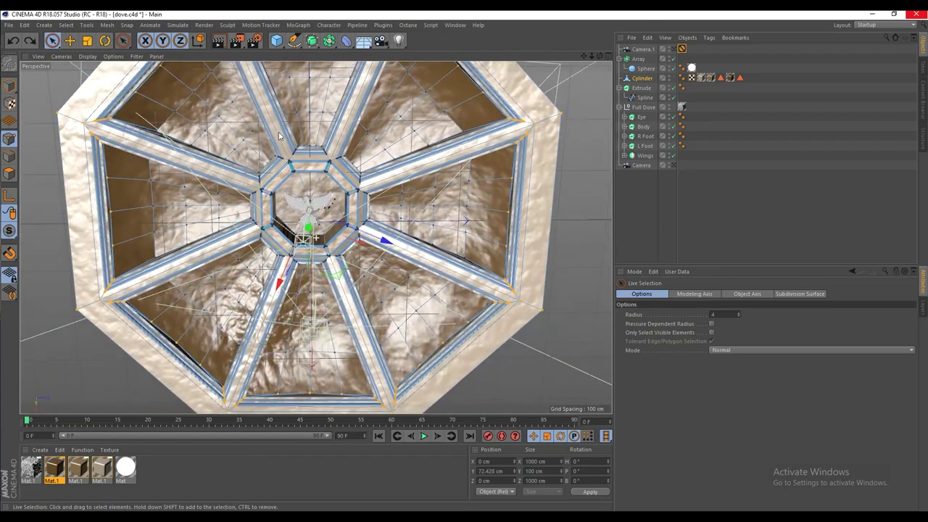
left_click_drag(280, 136, 280, 155, "alt")
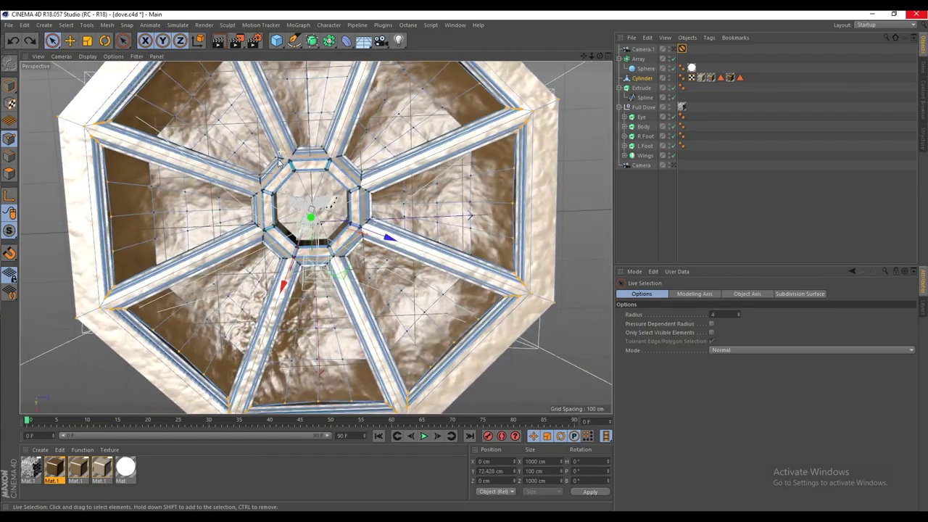
scroll(284, 162, "down", 1)
middle_click_drag(291, 166, 282, 196, "alt")
scroll(283, 196, "down", 1)
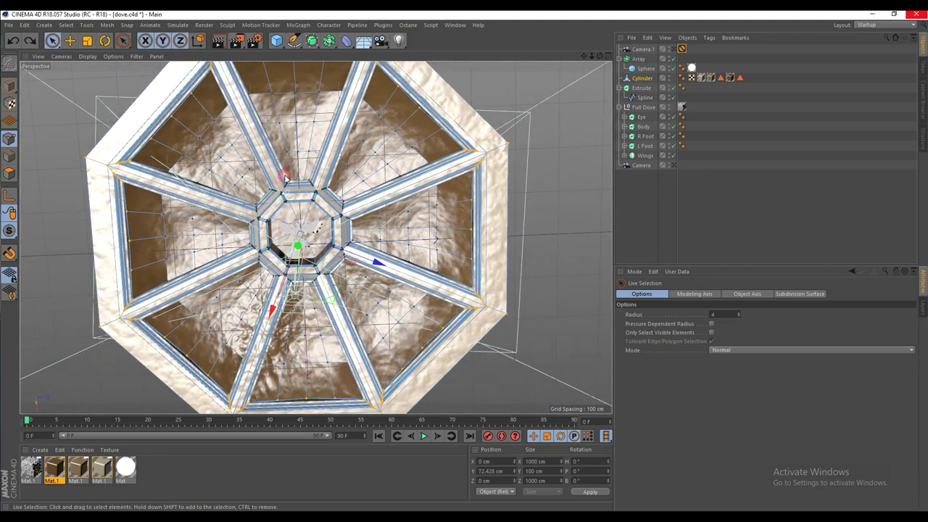
scroll(294, 210, "up", 4)
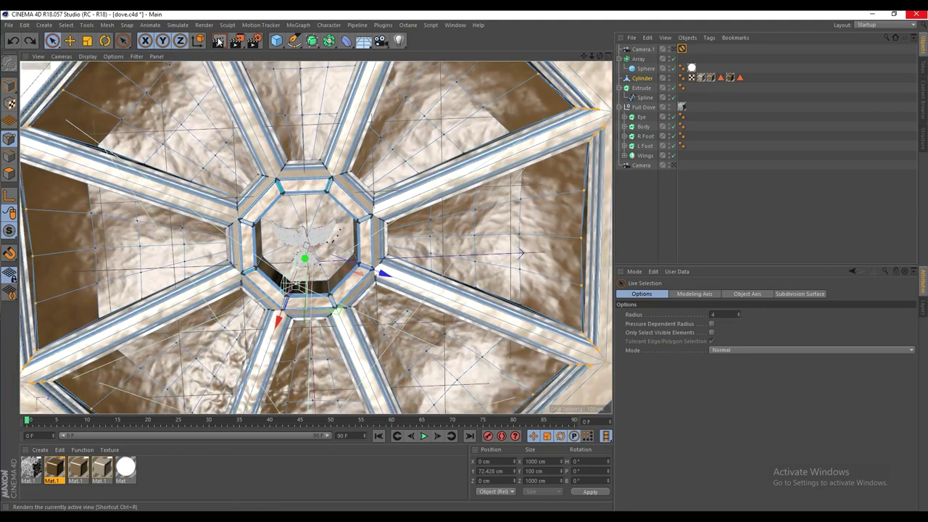
left_click(236, 42)
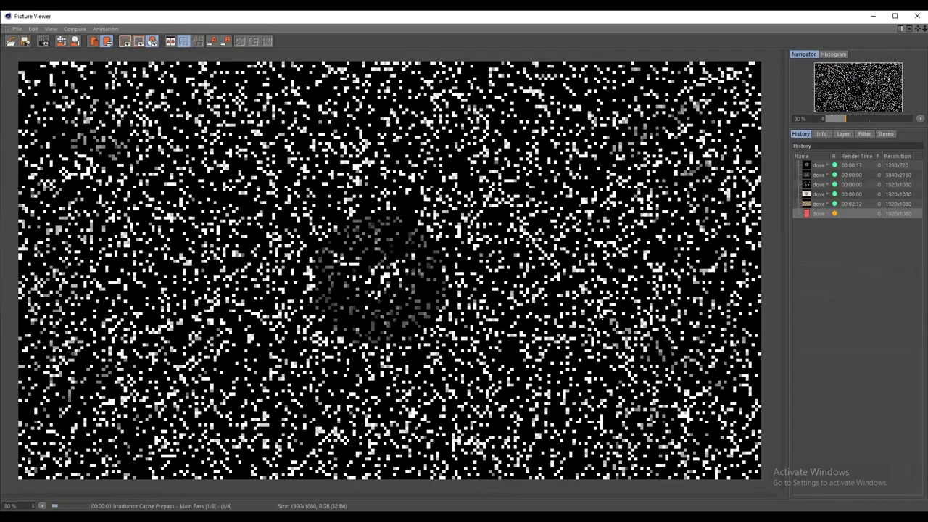
Browse the earlier renders in the Picture Viewer history and examine the dove close up in the 3840x2160 render.
left_click(806, 196)
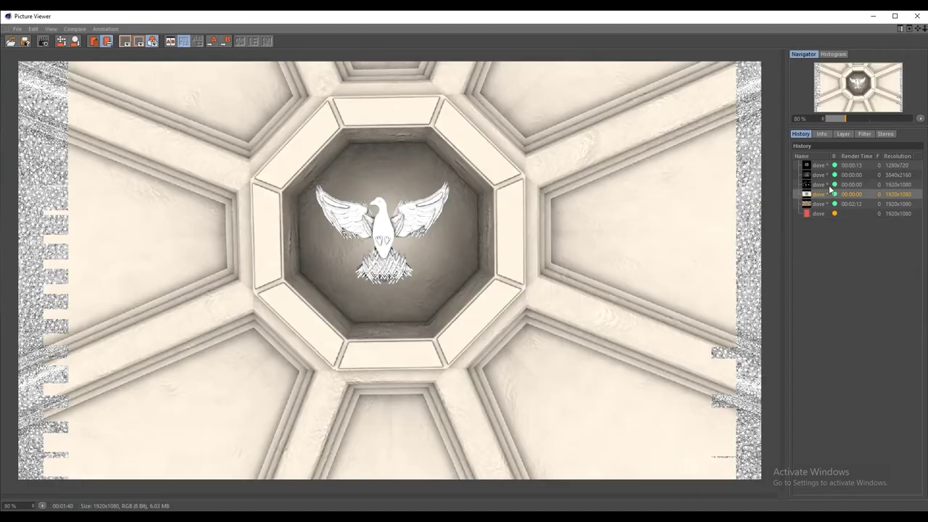
left_click(817, 184)
left_click(824, 175)
left_click(817, 167)
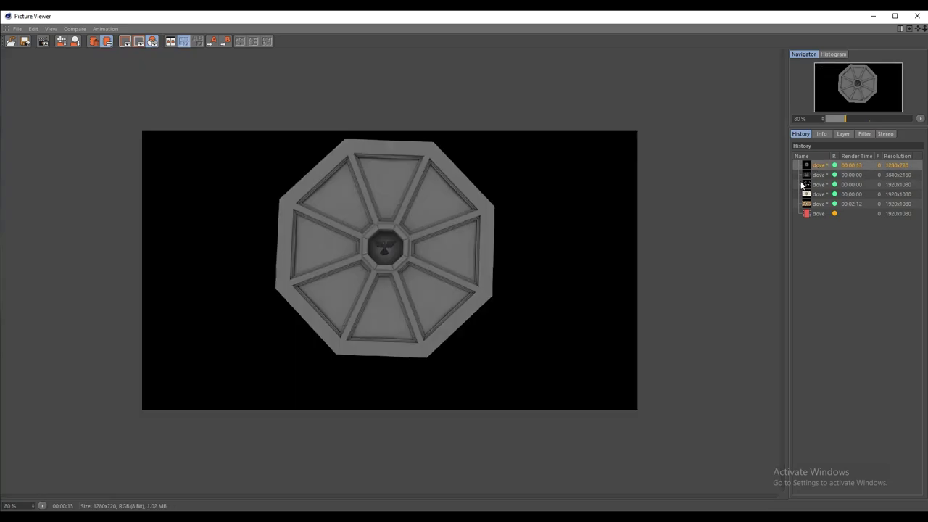
key("Down")
key("Down")
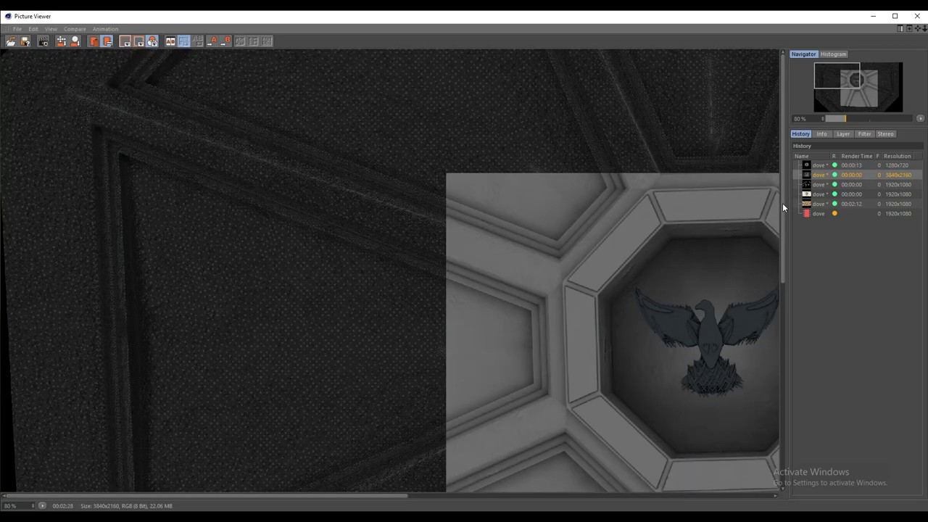
key("Up")
scroll(642, 342, "up", 5)
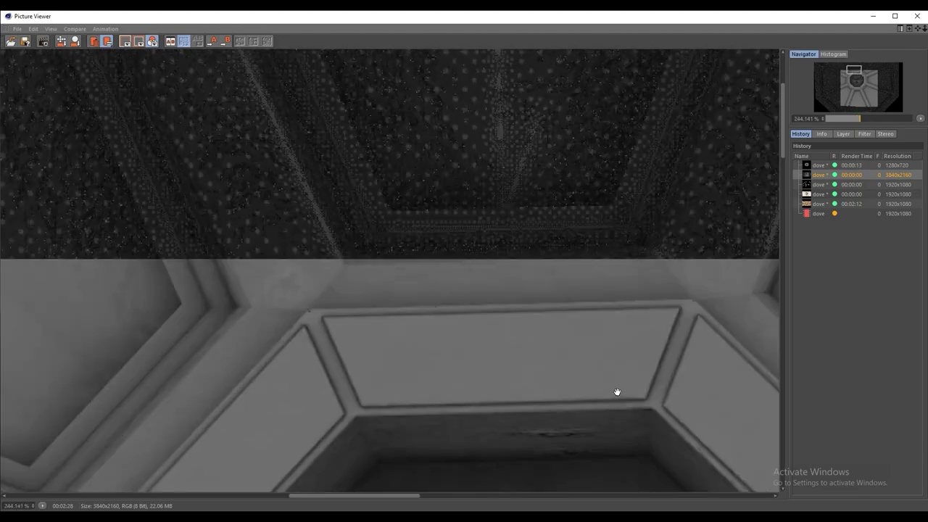
left_click_drag(617, 392, 452, 13)
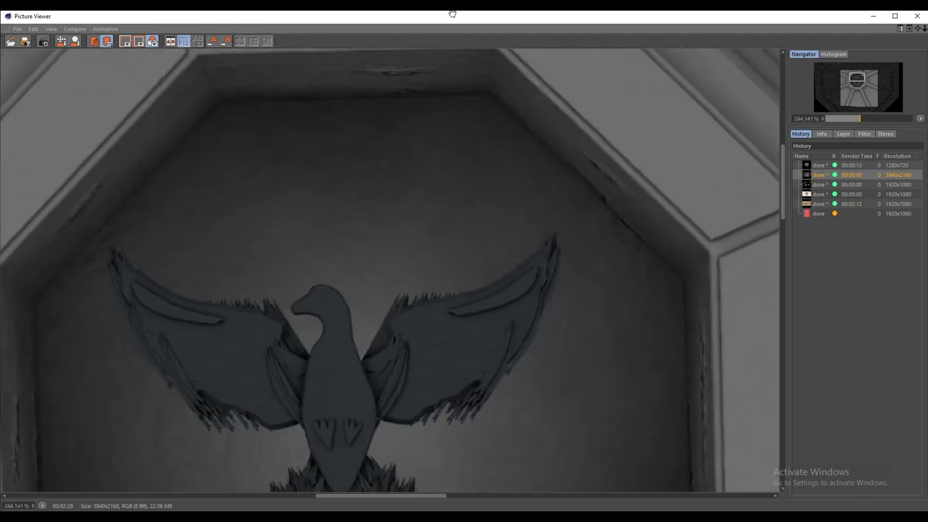
scroll(713, 299, "down", 2)
Compare the earlier 1920x1080 renders in the history and return to the render in progress.
left_click(818, 186)
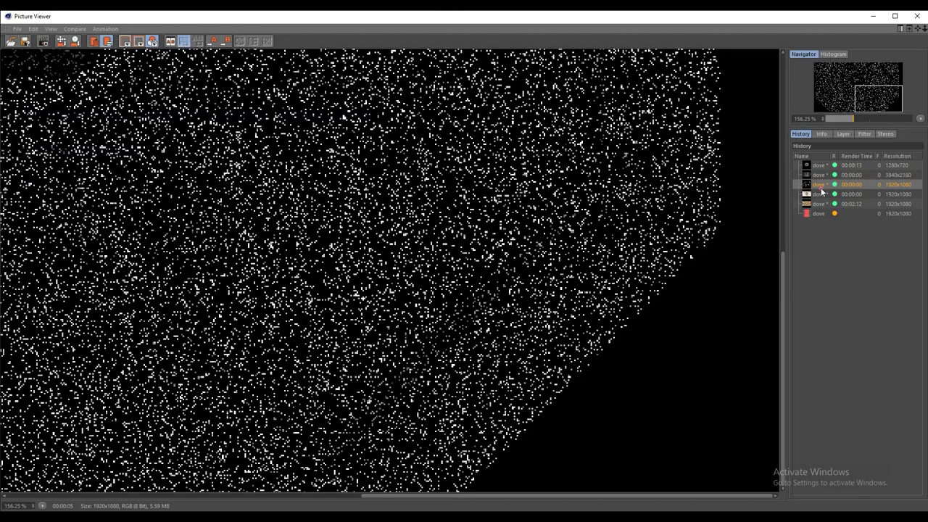
key("Down")
scroll(602, 245, "down", 3)
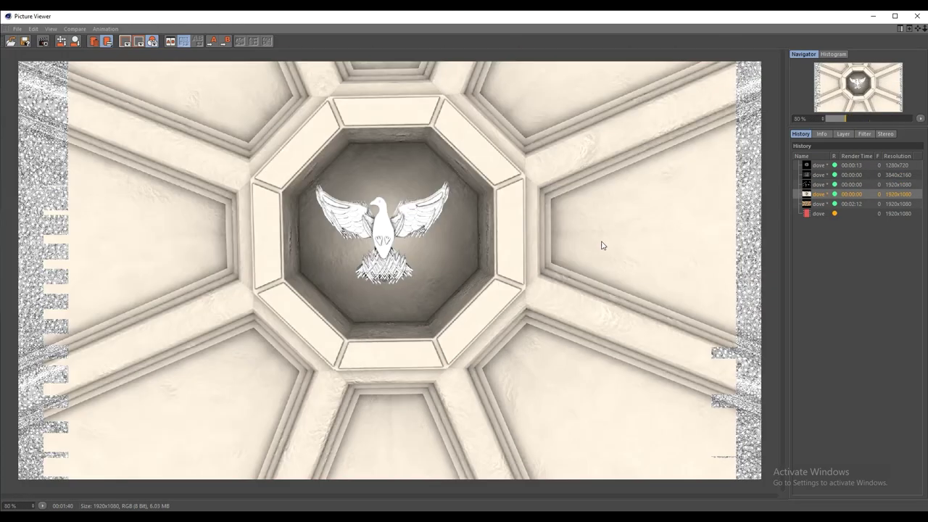
left_click(814, 185)
scroll(518, 225, "down", 3)
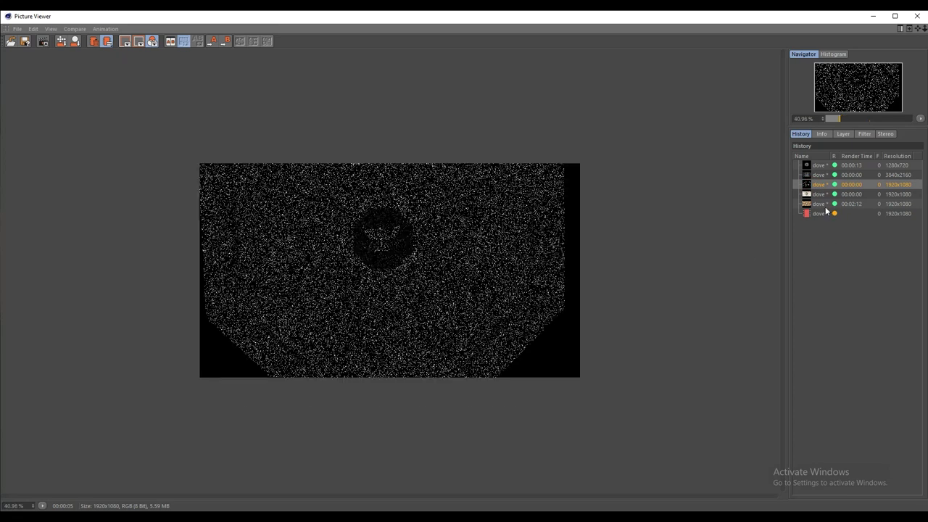
left_click(820, 194)
left_click(814, 213)
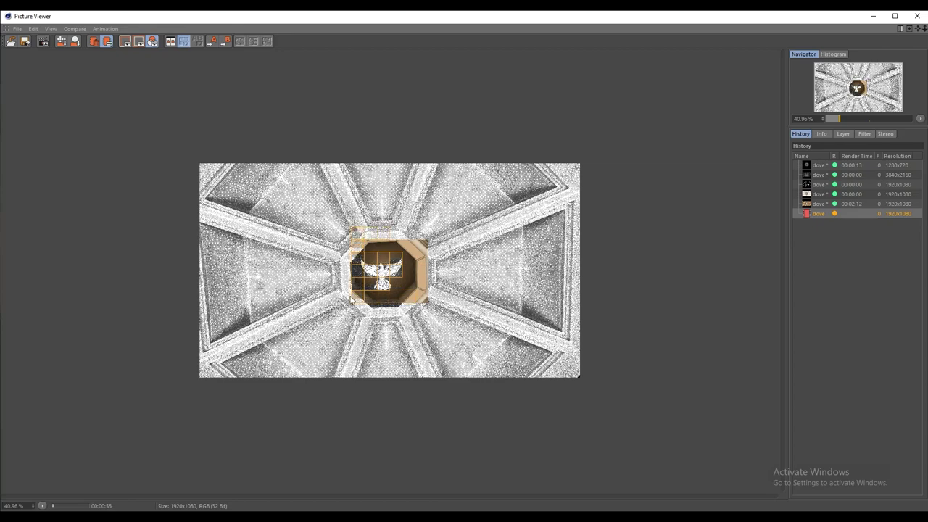
Examine the central dove and the surrounding ceiling panels in the 1920x1080 render until it finishes, and close the Picture Viewer.
scroll(400, 305, "up", 5)
left_click_drag(400, 304, 371, 197)
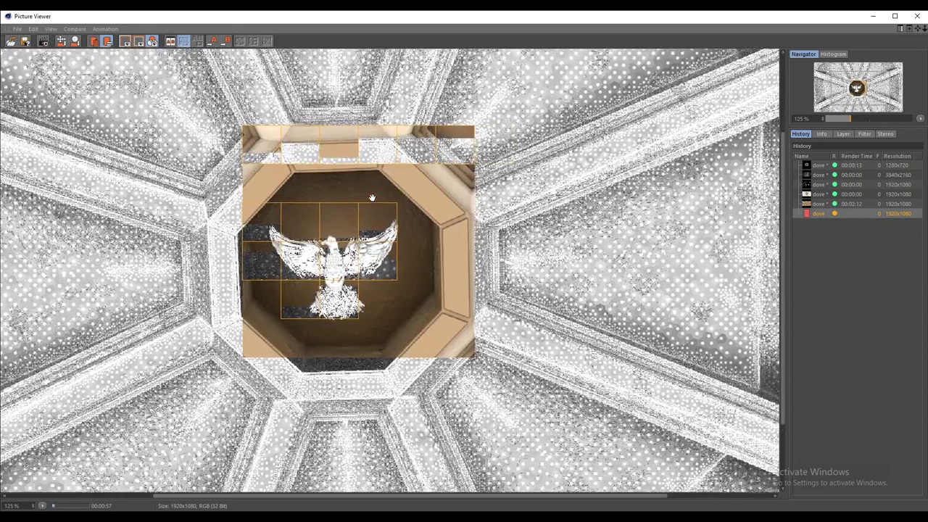
scroll(420, 214, "down", 2)
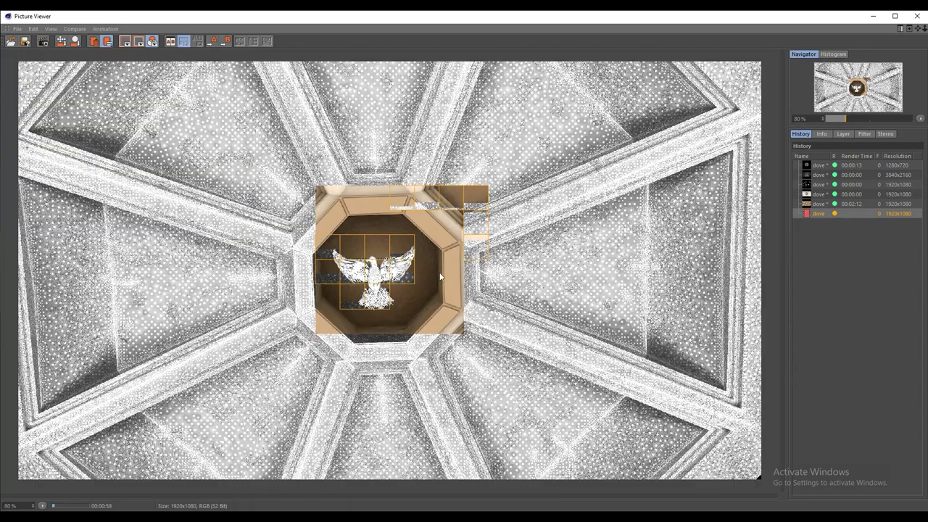
scroll(454, 294, "down", 1)
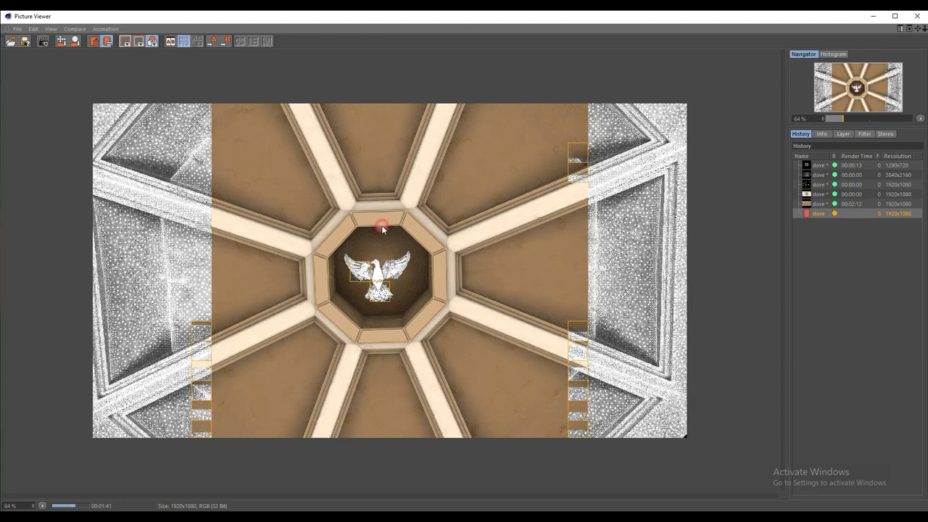
scroll(391, 234, "down", 2)
scroll(379, 363, "up", 2)
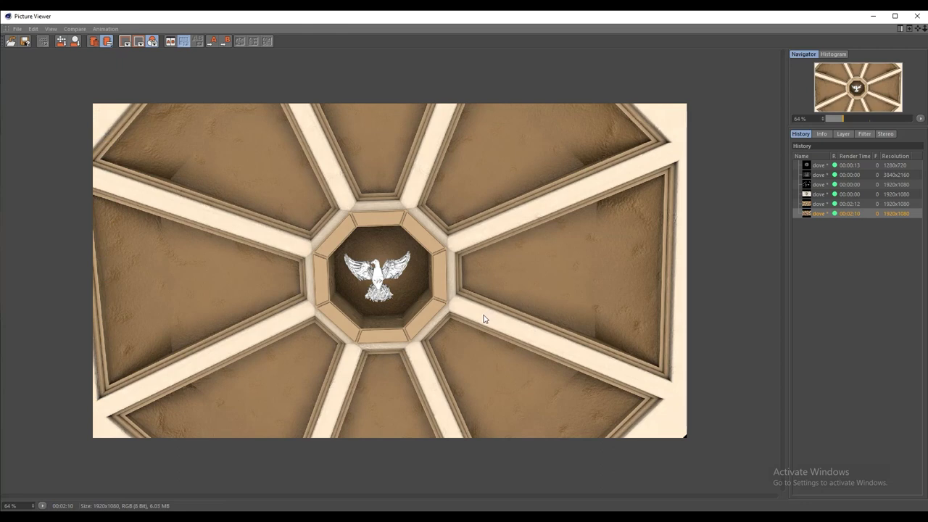
left_click(917, 20)
Undo the earlier stepped raises of the Cylinder's panel points and set the selected points' Y position to 10 cm.
middle_click_drag(433, 276, 448, 177, "alt")
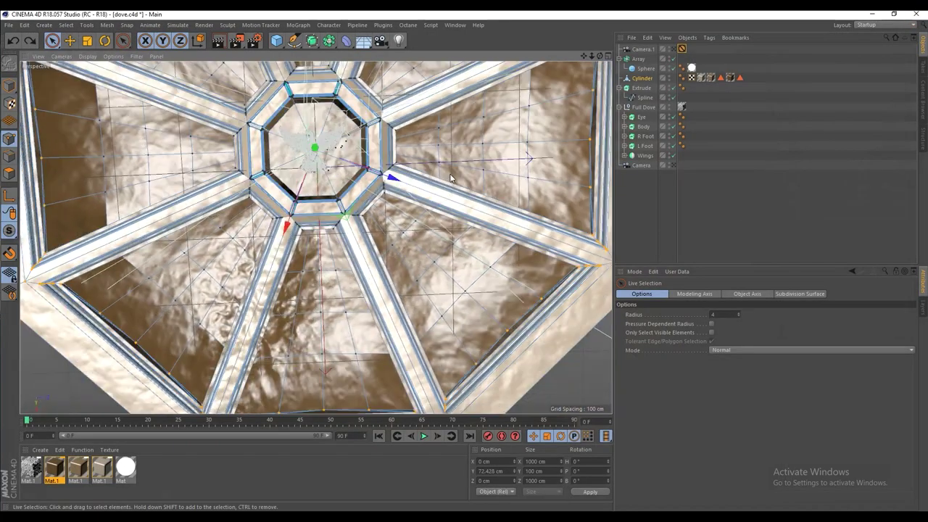
left_click_drag(464, 198, 489, 294, "alt")
key("ctrl+z")
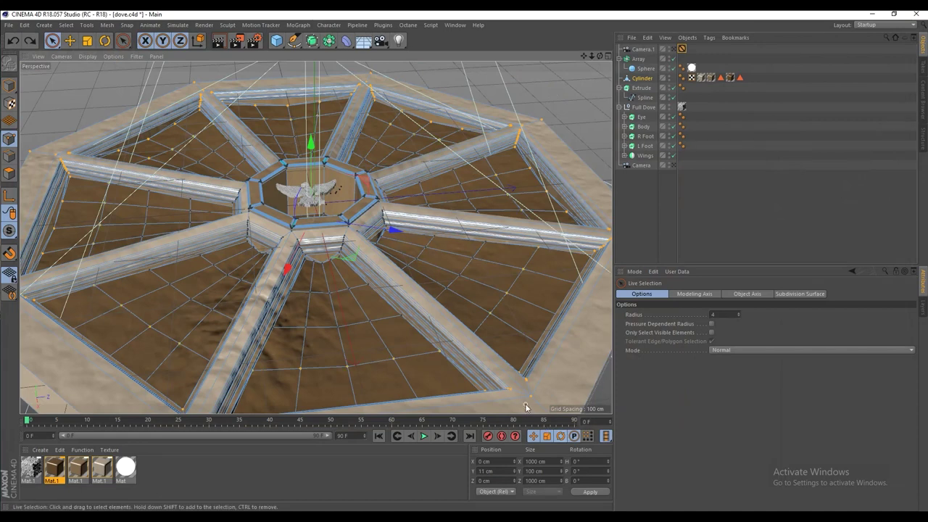
key("ctrl+z")
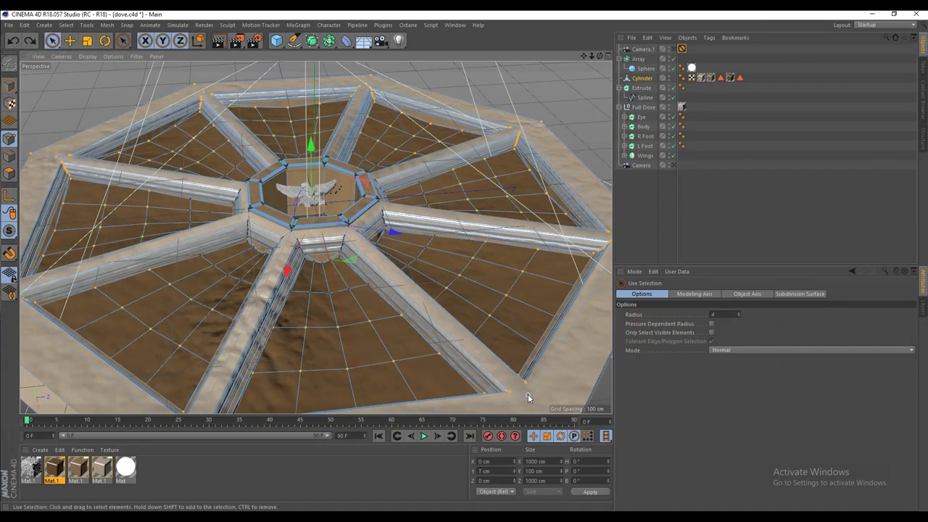
key("ctrl+z")
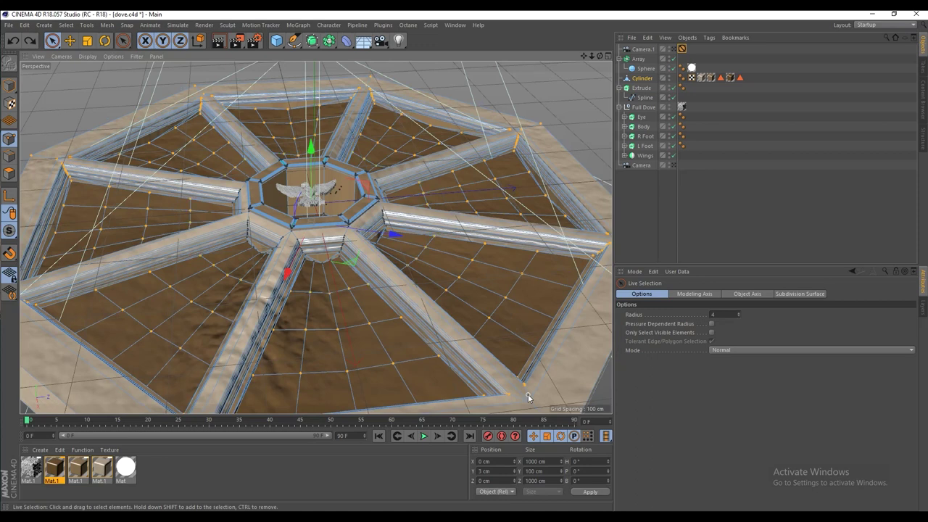
key("ctrl+z")
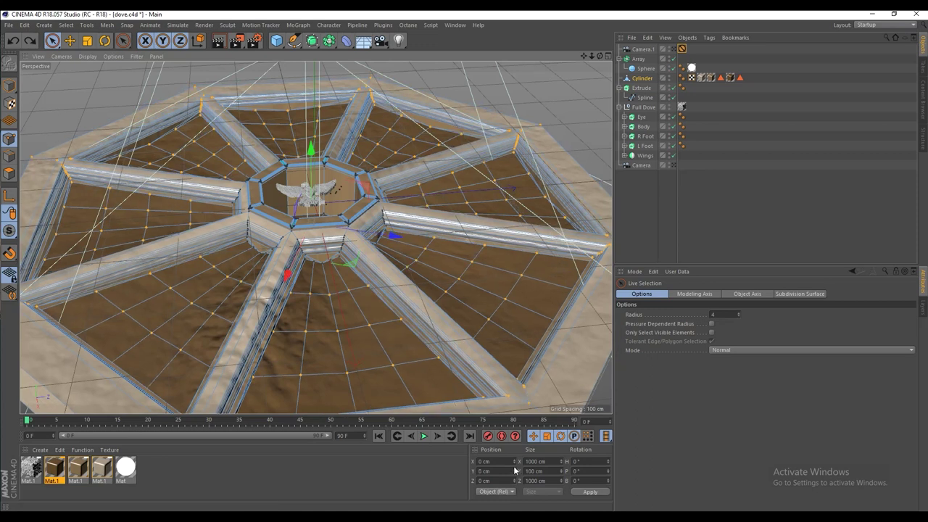
double_click(506, 471)
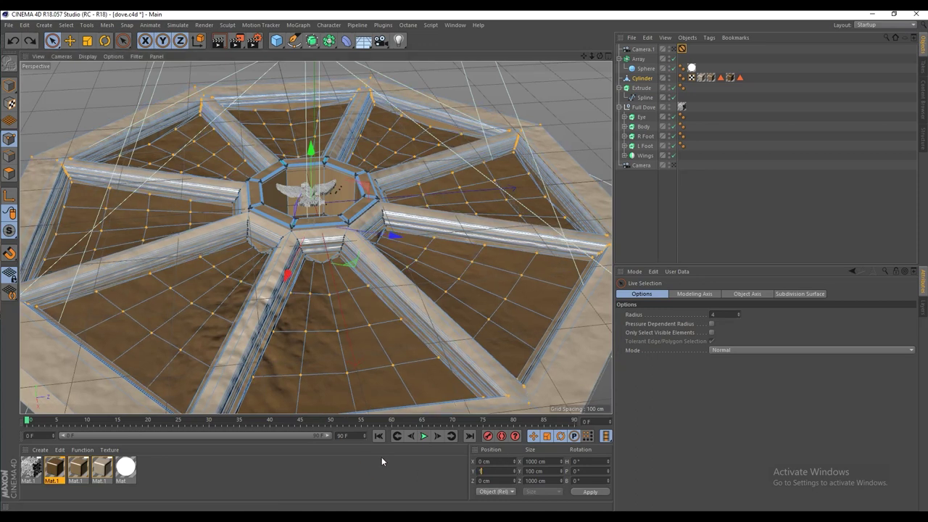
key("Return")
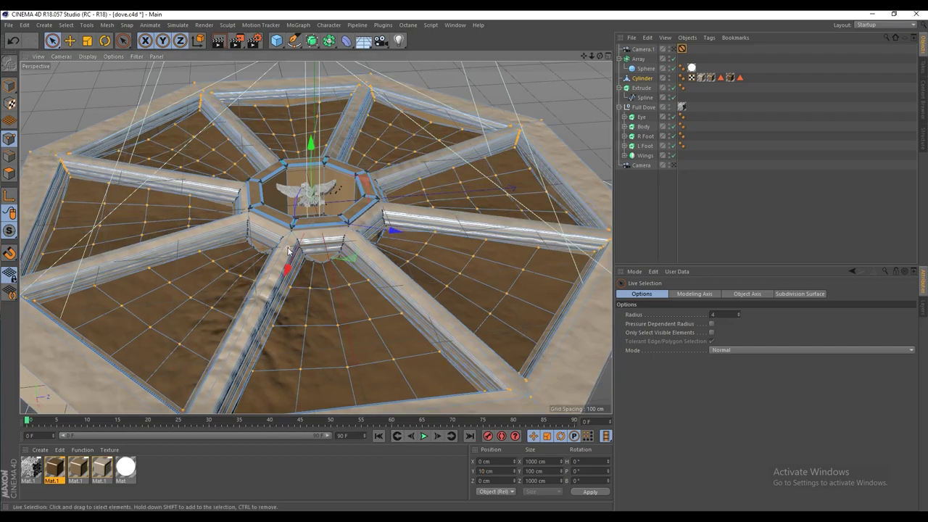
Deselect the innermost selected ring of panel points and set the remaining points' Y position to 20 cm.
left_click_drag(288, 248, 332, 230, "alt")
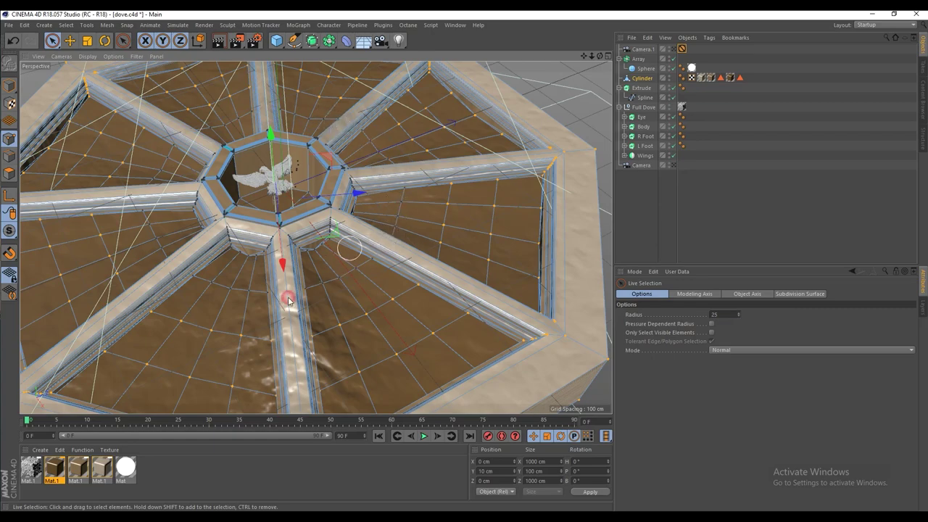
left_click_drag(349, 248, 341, 356, "alt")
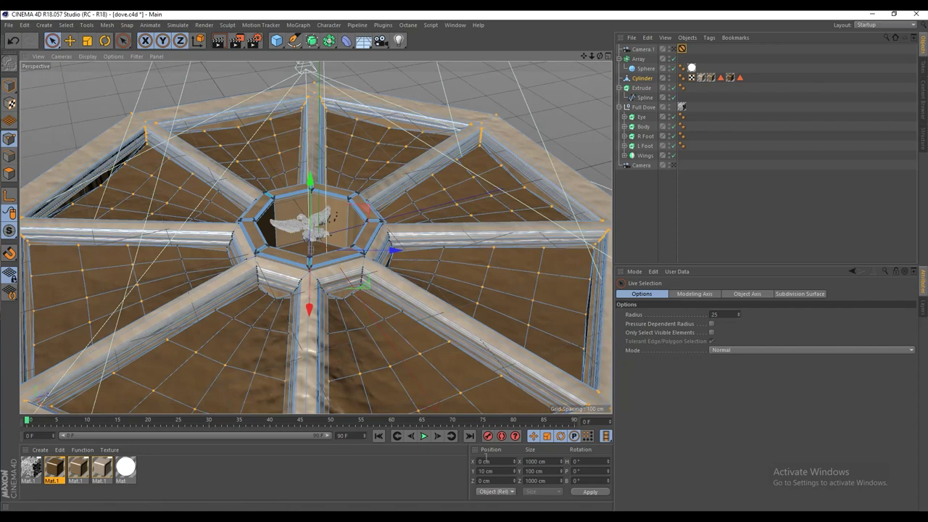
type("20")
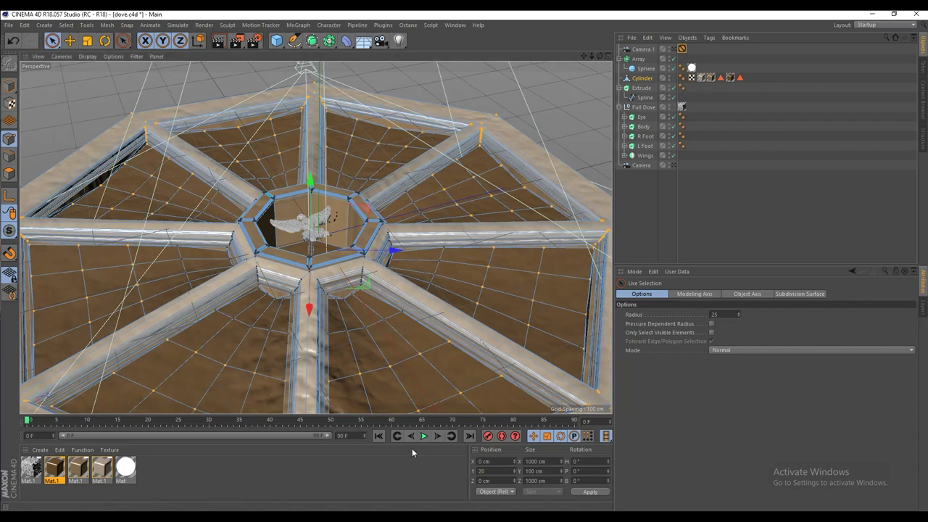
key("Return")
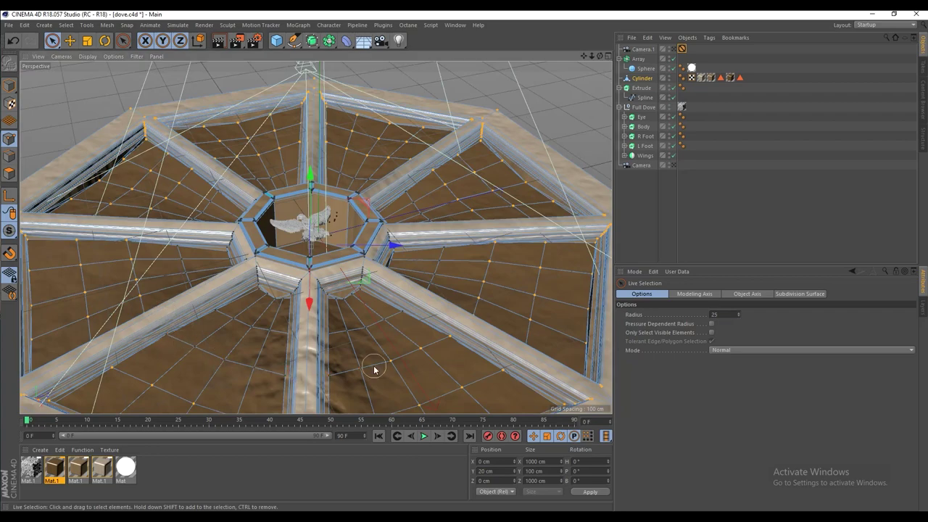
Deselect the next ring of points in every ceiling panel and set the remaining points' Y position to 30 cm.
left_click_drag(495, 247, 461, 226, "alt")
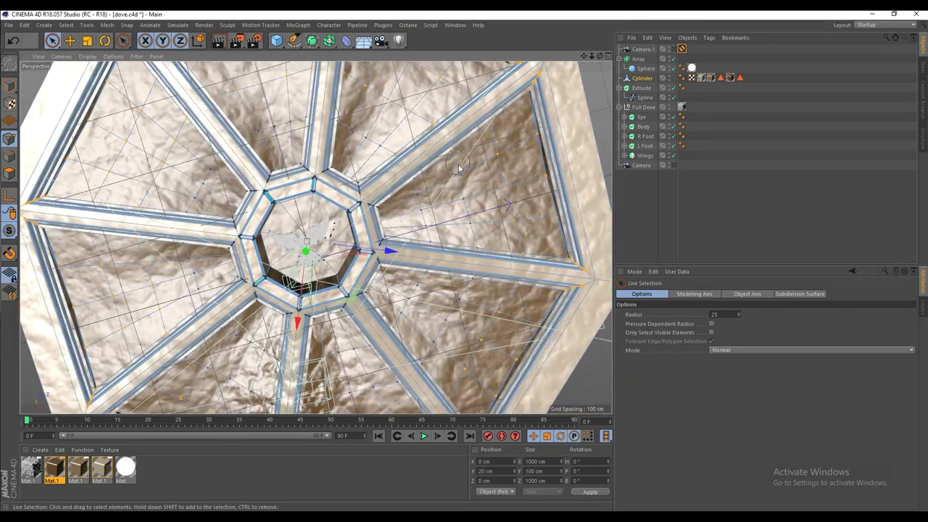
mouse_move(433, 148)
left_mouse_down("alt")
mouse_move(423, 110)
mouse_move(409, 191)
left_mouse_up("alt")
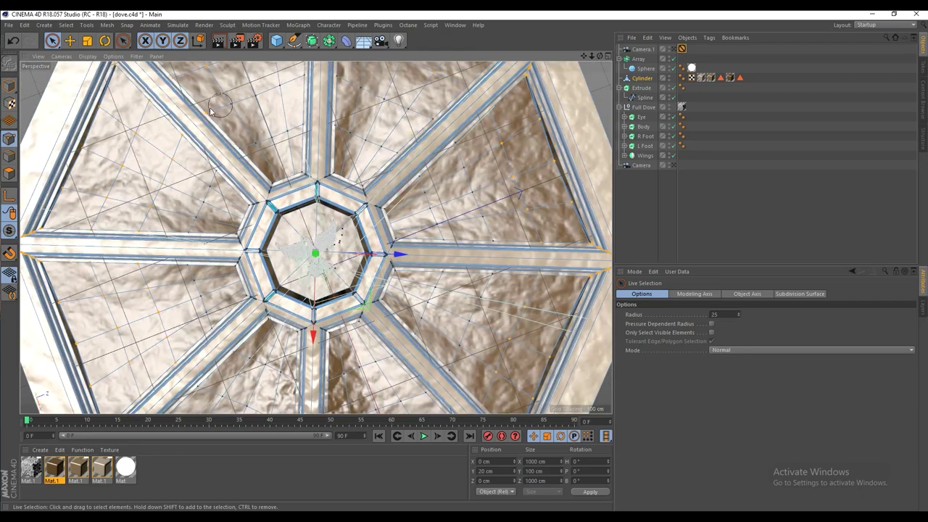
left_click_drag(187, 116, 169, 141, "alt")
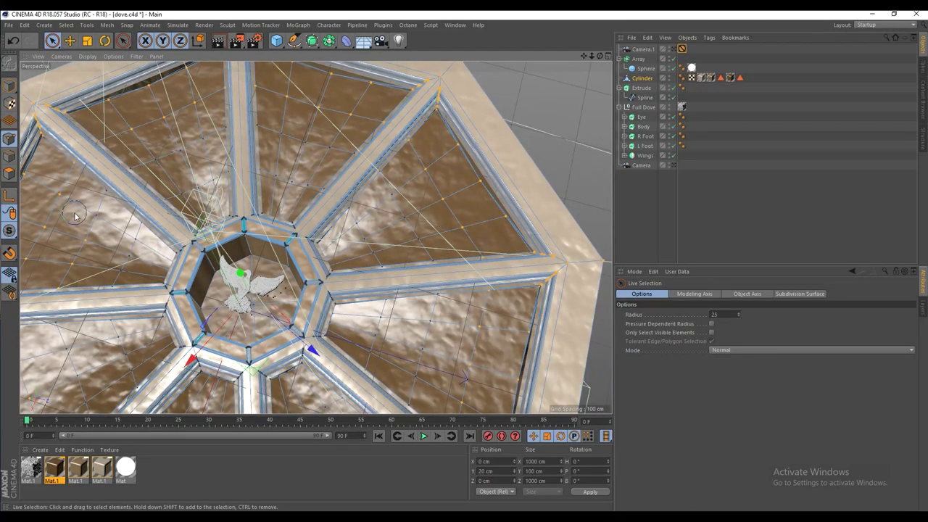
middle_click_drag(122, 288, 207, 167, "alt")
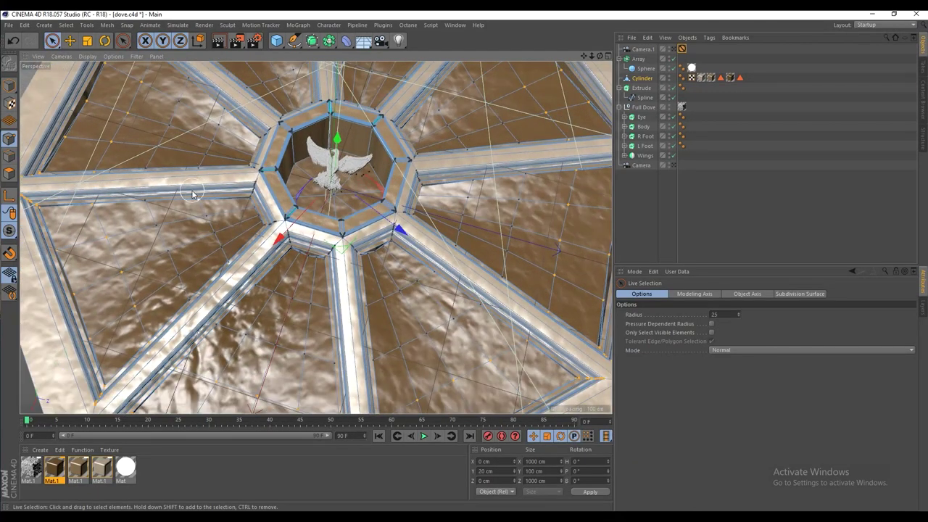
scroll(188, 200, "down", 2)
mouse_move(242, 204)
left_mouse_down("alt")
mouse_move(211, 242)
mouse_move(232, 189)
left_mouse_up("alt")
left_click(497, 472)
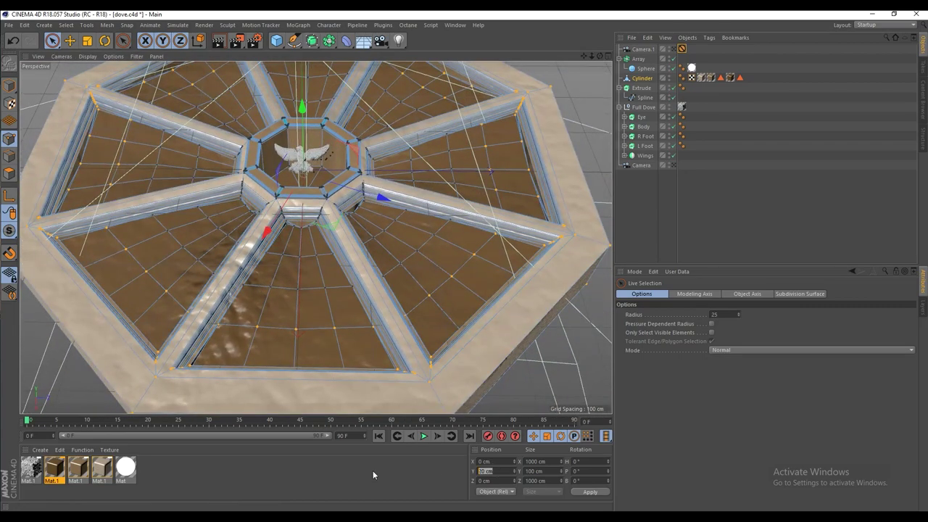
type("30")
key("Return")
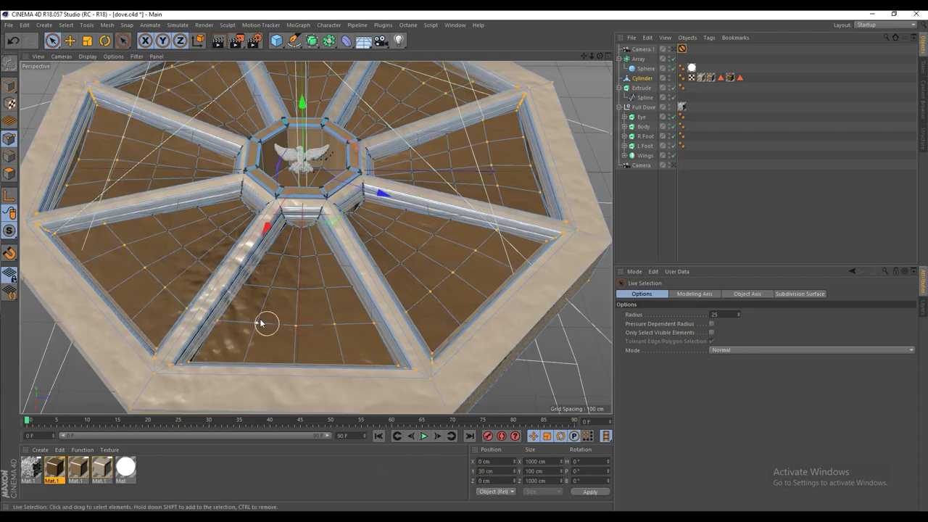
Enlarge the Live Selection radius to 37 and deselect the remaining interior points in all the panels, keeping the outer edge points selected.
left_click_drag(240, 315, 244, 293, "alt")
middle_click_drag(185, 279, 194, 280)
left_click_drag(198, 309, 131, 264, "ctrl")
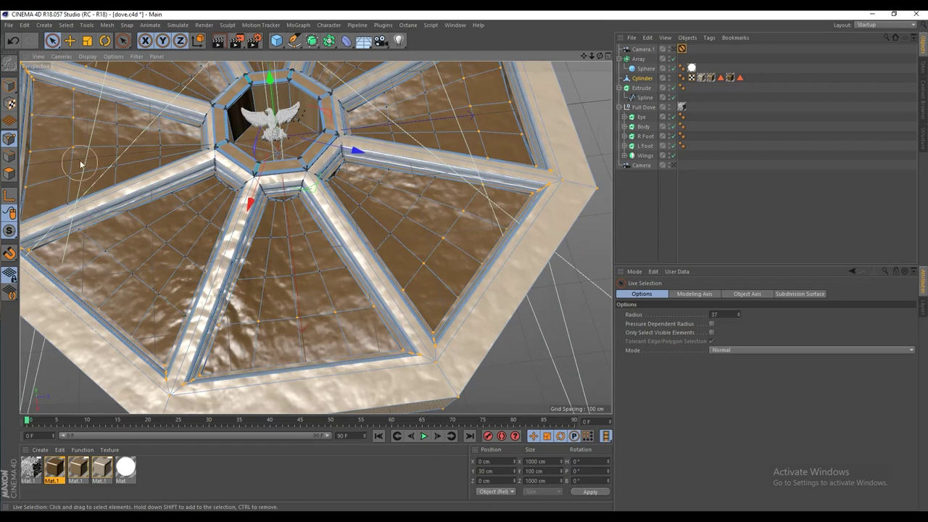
left_click_drag(80, 106, 102, 109, "alt")
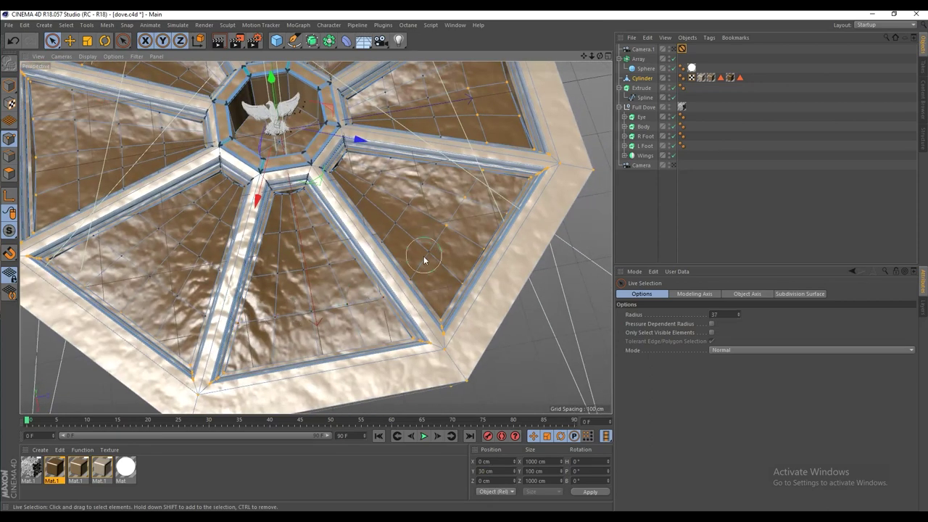
left_click_drag(476, 174, 413, 254, "alt")
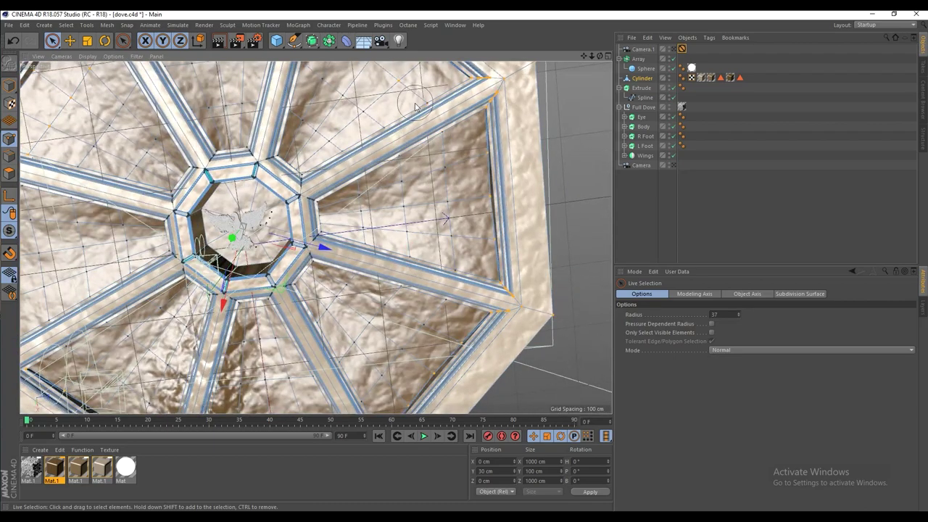
middle_click_drag(348, 138, 432, 276, "alt")
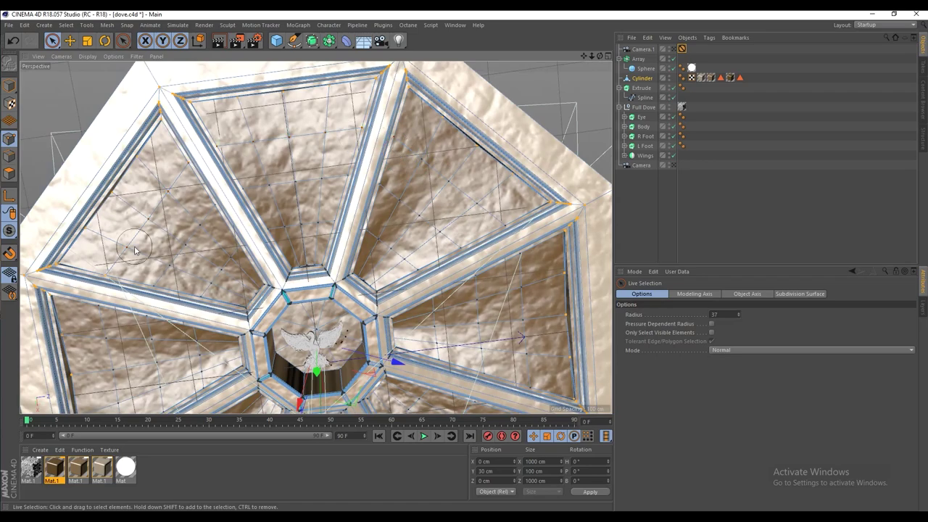
left_click_drag(114, 288, 392, 353, "alt")
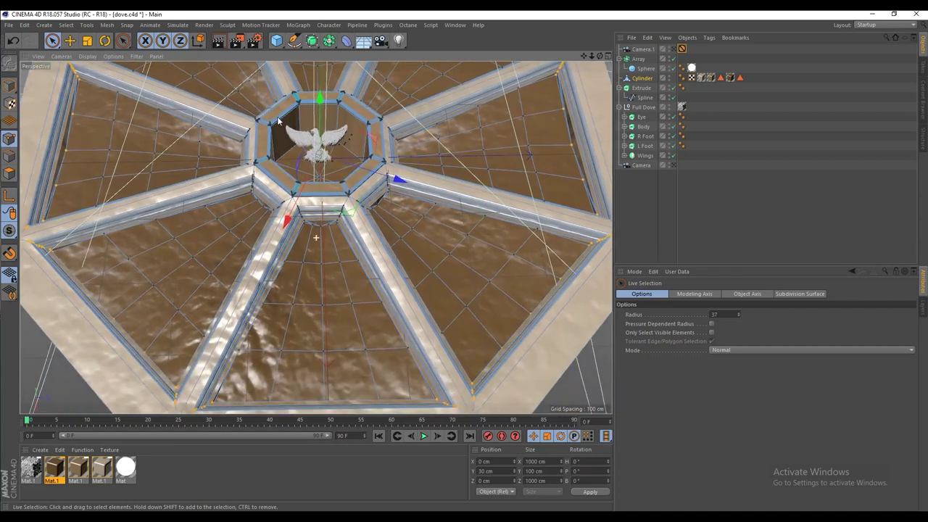
Try a Y position of 40 cm for the outer edge points and undo it.
left_click_drag(501, 472, 407, 465)
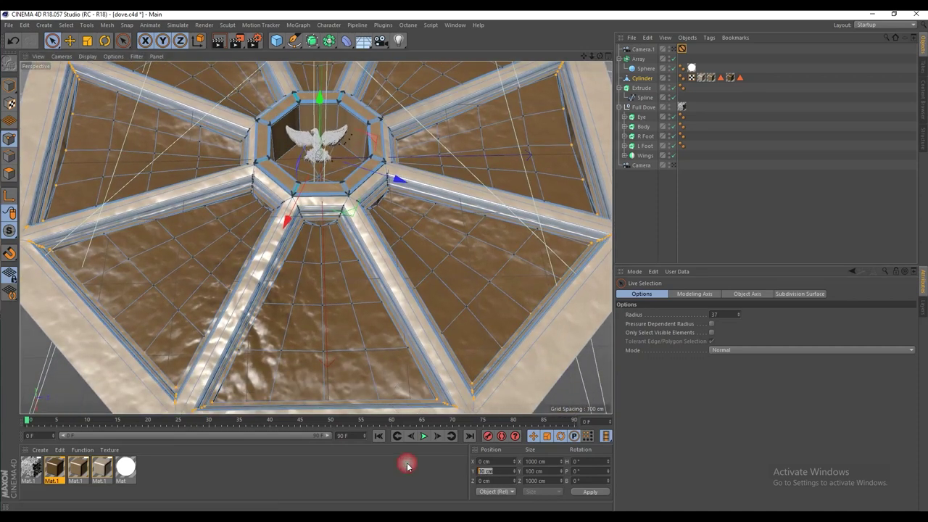
type("40")
key("Return")
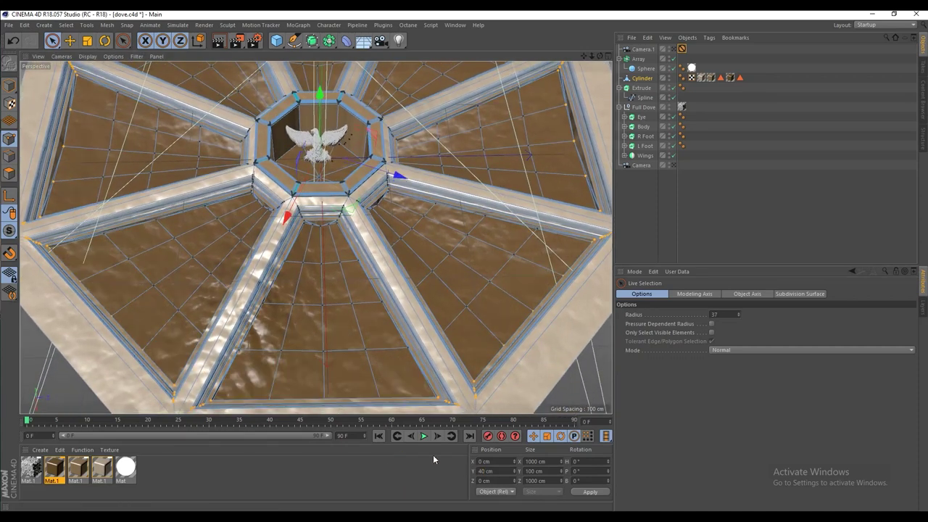
left_click_drag(347, 264, 358, 300, "alt")
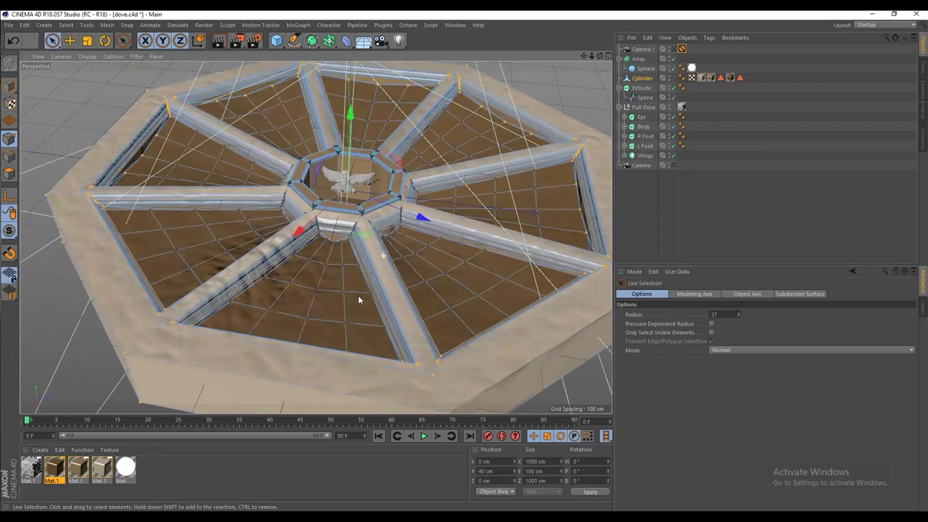
key("ctrl+z")
Set the Y position of the selected outer edge points to 33 cm.
left_click_drag(500, 469, 356, 458)
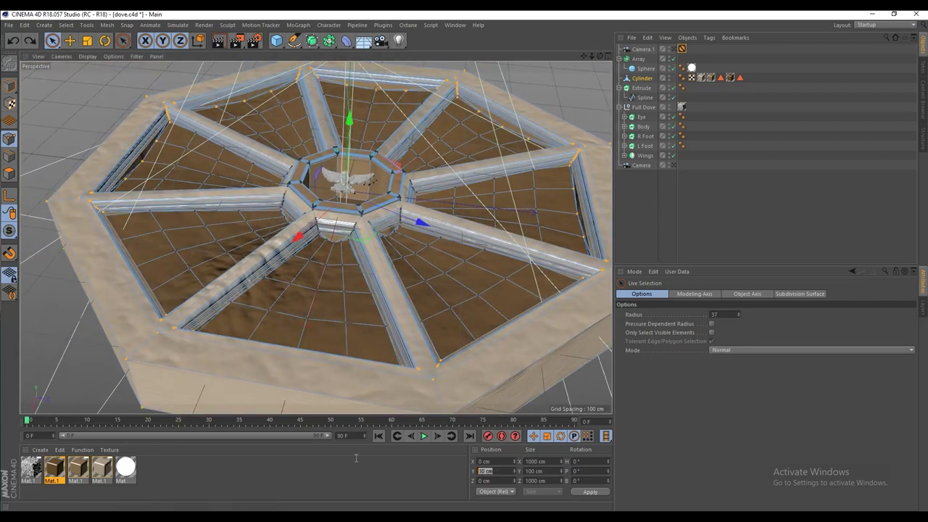
type("33")
key("Return")
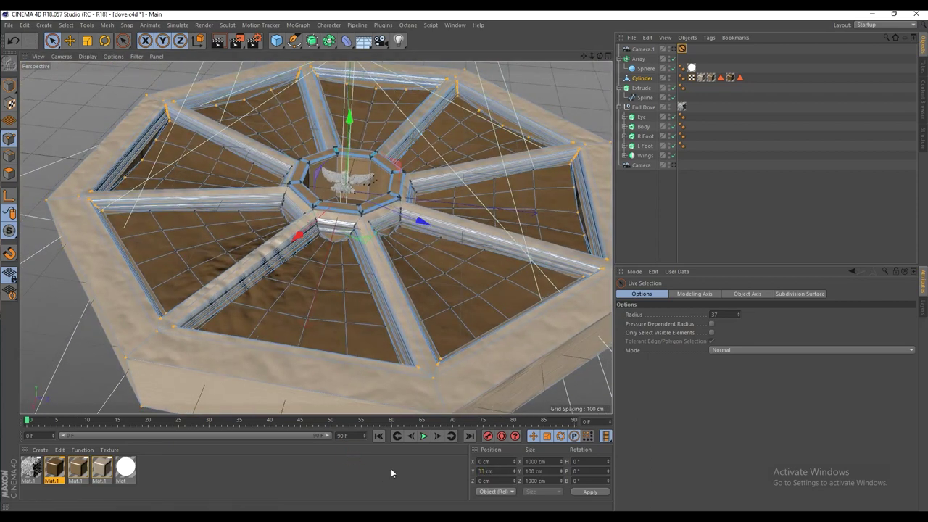
Try deleting the Cylinder's Mat.1 texture tag restricted to Polygon Selection.1 while viewing the dove recess, and undo the deletion.
left_click_drag(356, 248, 351, 183, "alt")
scroll(351, 182, "up", 8)
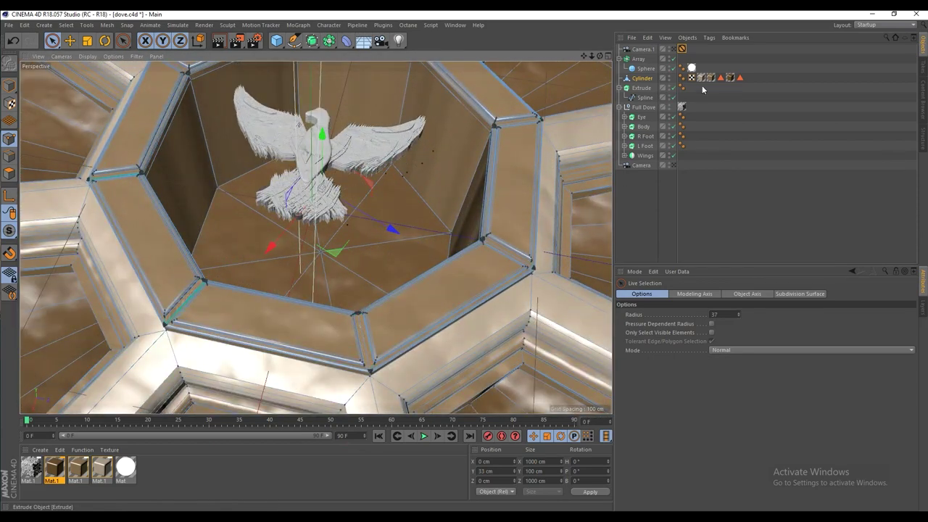
left_click(709, 79)
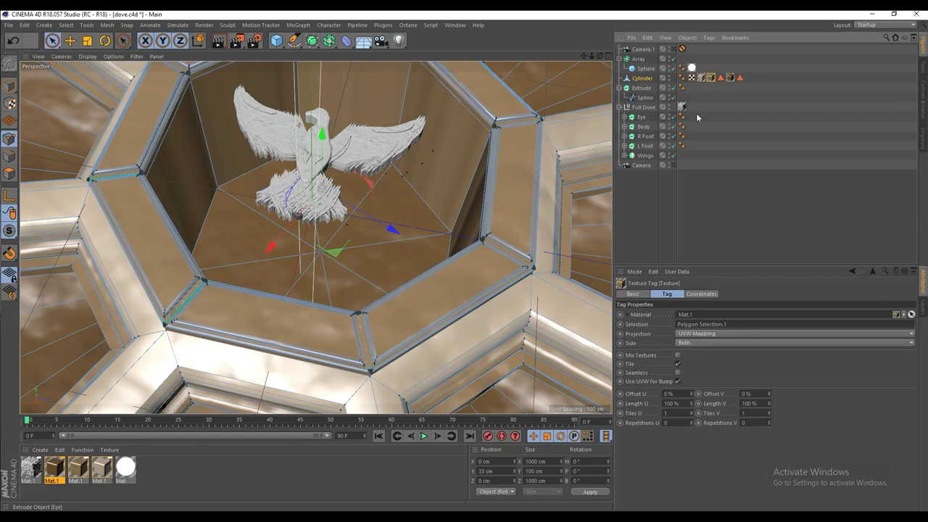
key("Delete")
key("ctrl+z")
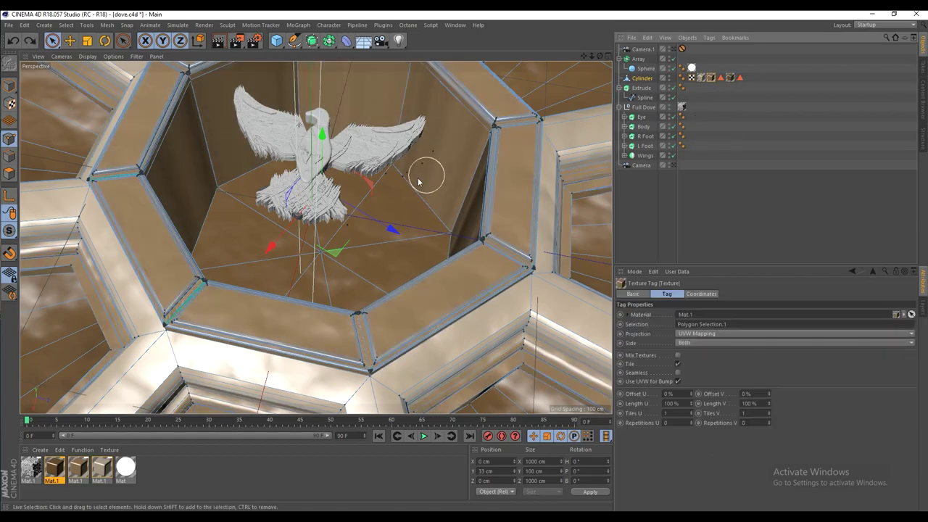
left_click_drag(372, 217, 488, 193, "alt")
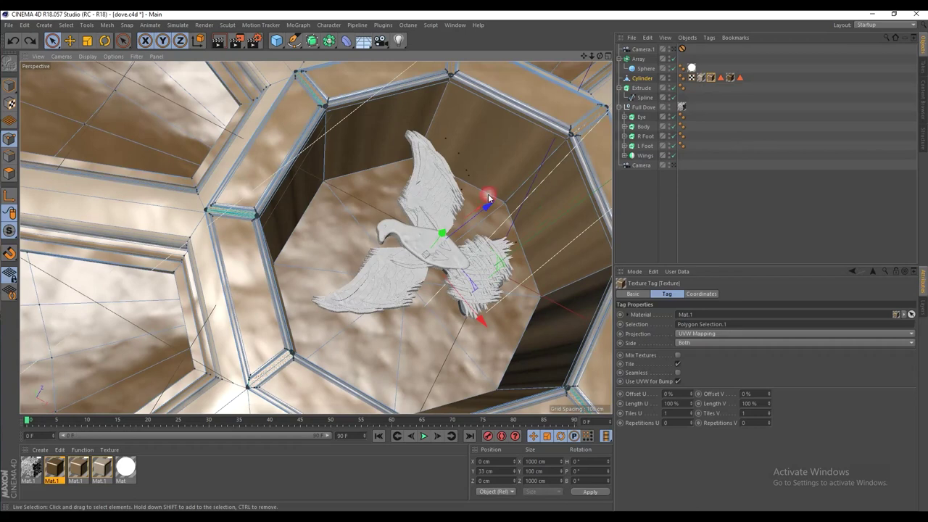
Restore the polygons stored in the Cylinder's Polygon Selection.1 tag as the active polygon selection.
left_click(720, 78)
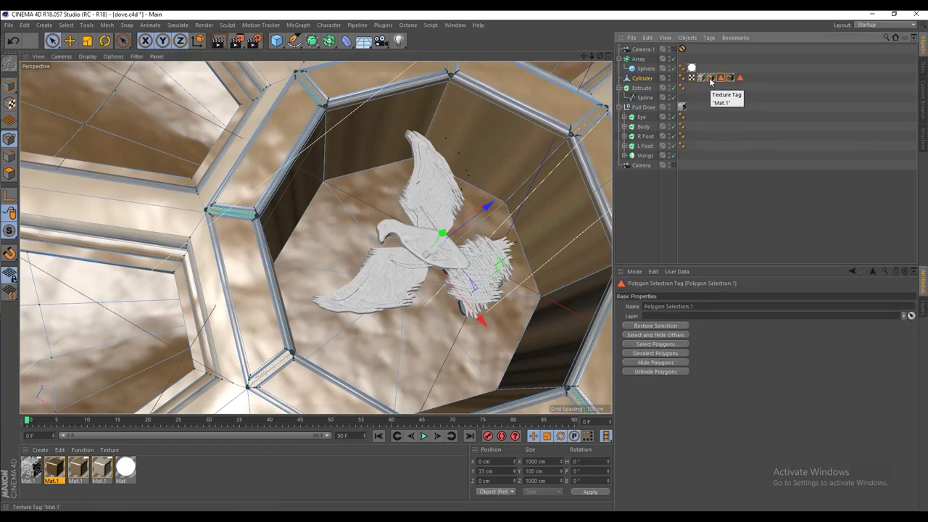
left_click(659, 329)
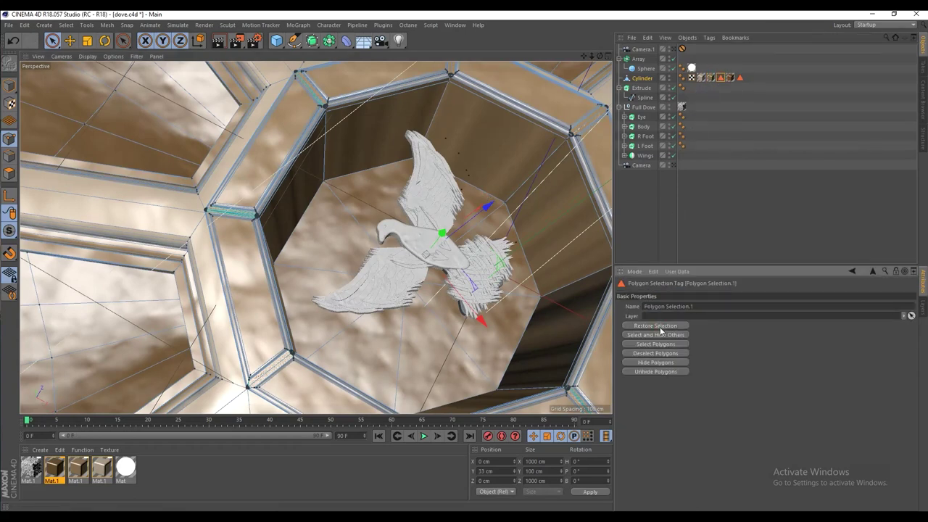
left_click(11, 176)
mouse_move(380, 190)
left_mouse_down("alt")
mouse_move(373, 157)
mouse_move(391, 205)
mouse_move(403, 204)
mouse_move(392, 200)
left_mouse_up("alt")
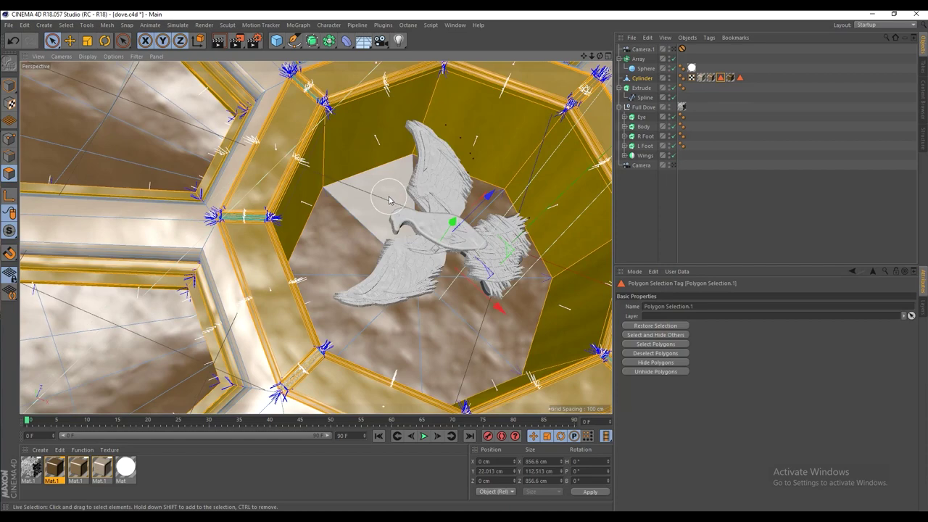
Remove the dove recess's inner wall loop from the restored polygon selection using Loop Selection, and deselect the Cylinder.
key("ctrl+shift+a")
key("u")
key("l")
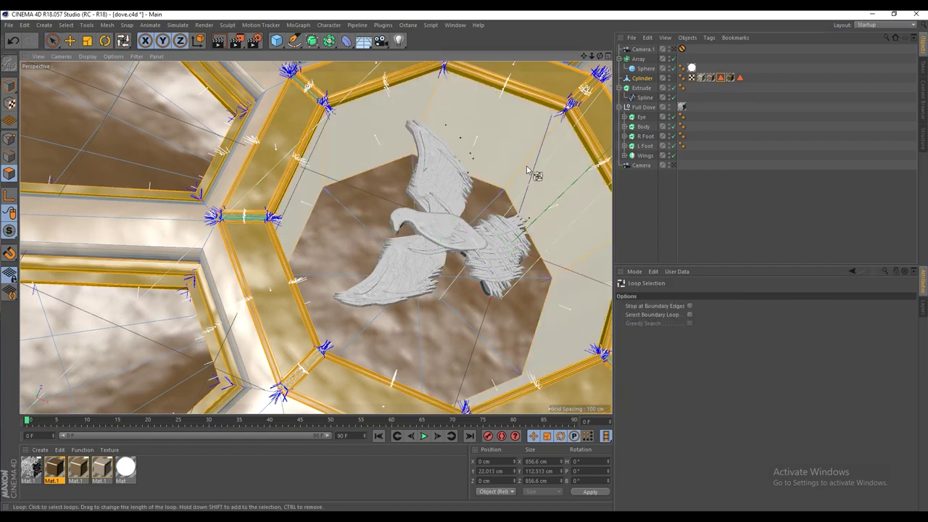
left_click(527, 166, "ctrl")
left_click_drag(413, 211, 427, 273, "alt")
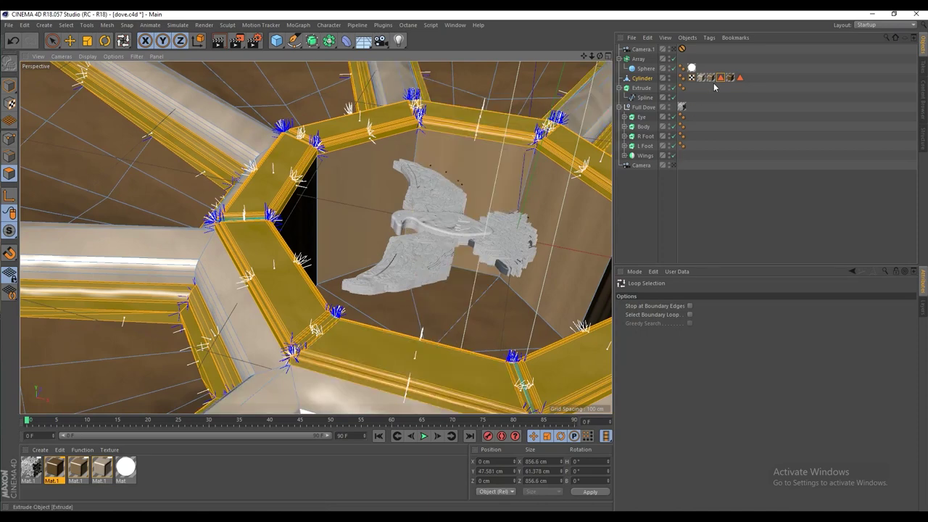
left_click(682, 201)
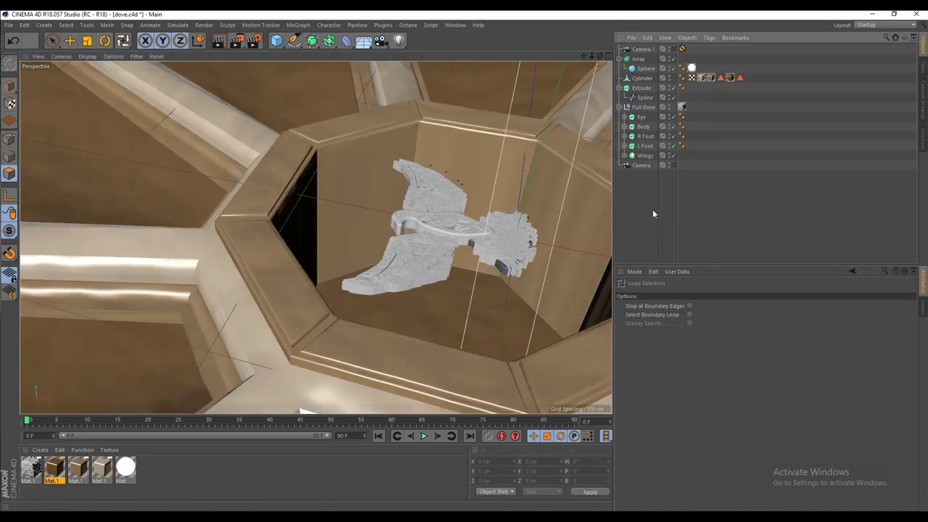
Duplicate the lighter brown Mat.1 material and set the copy's Default Specular reflection strength and specular strength to 1%.
left_click(80, 477)
left_click_drag(77, 472, 100, 471)
double_click(102, 469)
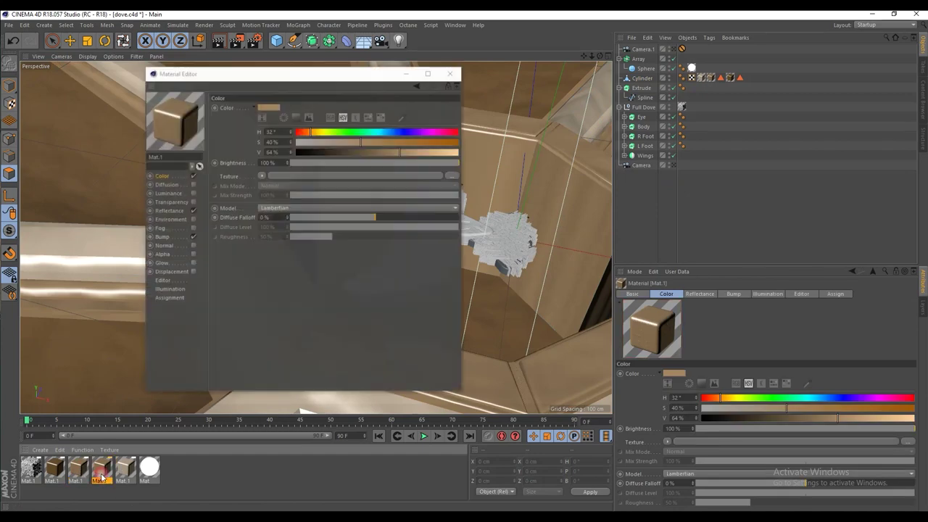
left_click(170, 210)
left_click_drag(322, 283, 307, 283)
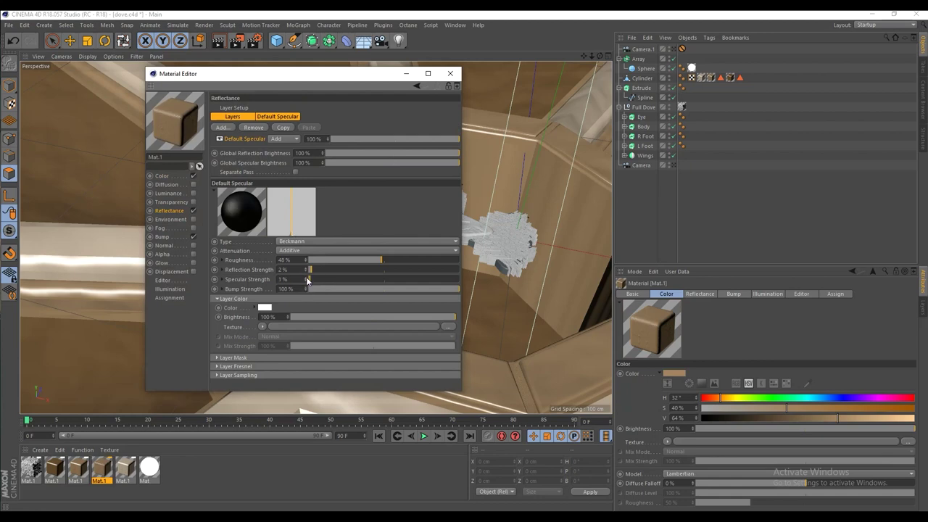
left_click_drag(309, 269, 308, 272)
Rename the duplicated brown material "inner ring" and close its editor.
double_click(103, 481)
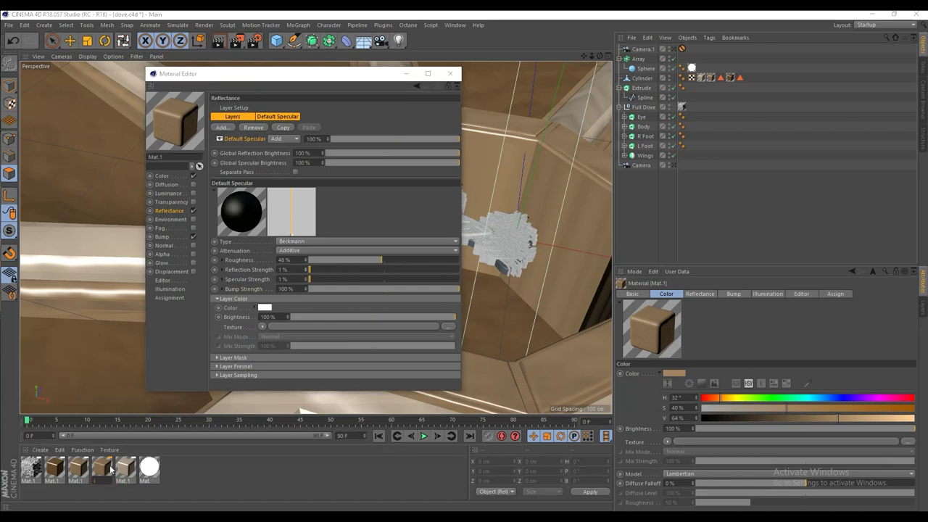
type("inner ring")
key("Return")
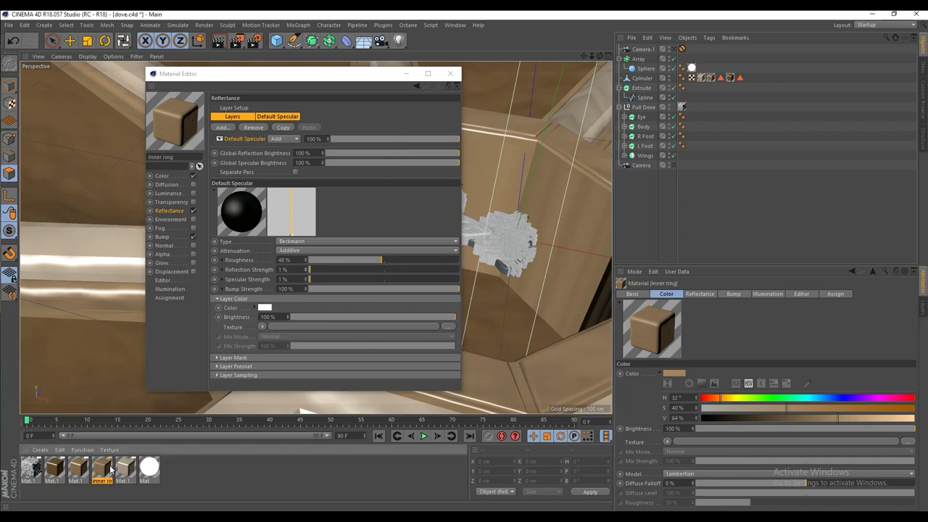
left_click(450, 74)
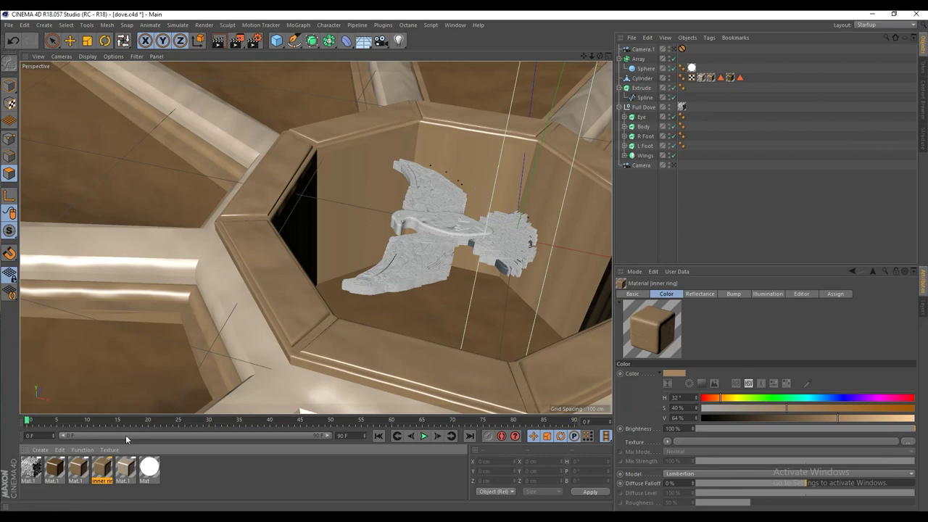
Darken the inner ring material by setting its color V value to 52%.
double_click(99, 475)
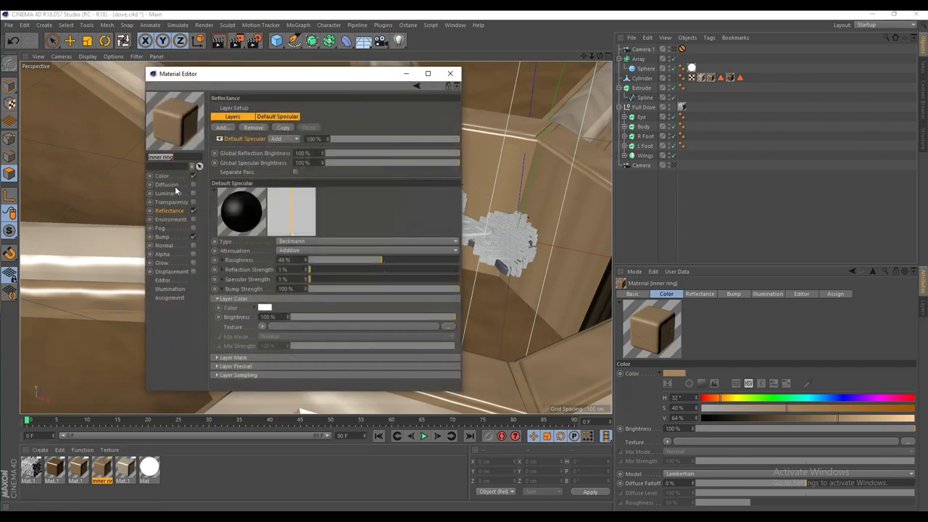
left_click(163, 176)
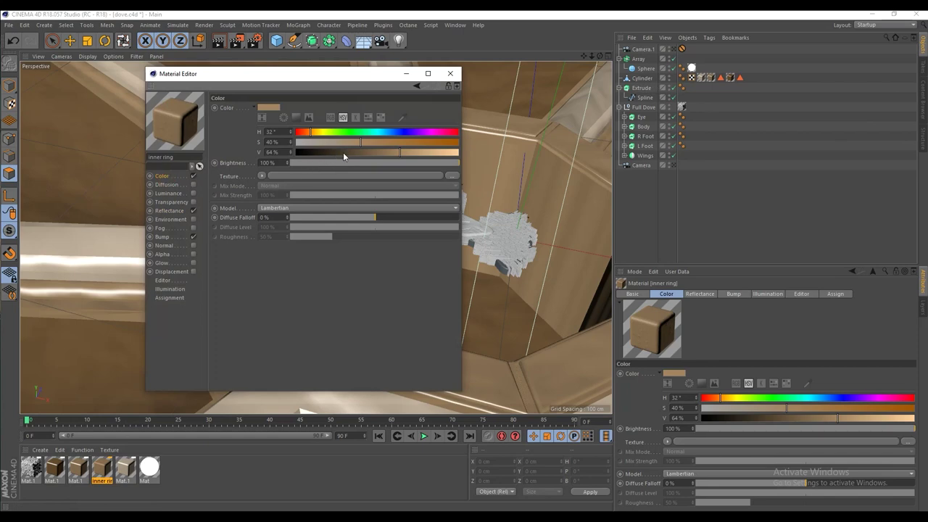
left_click_drag(343, 152, 380, 152)
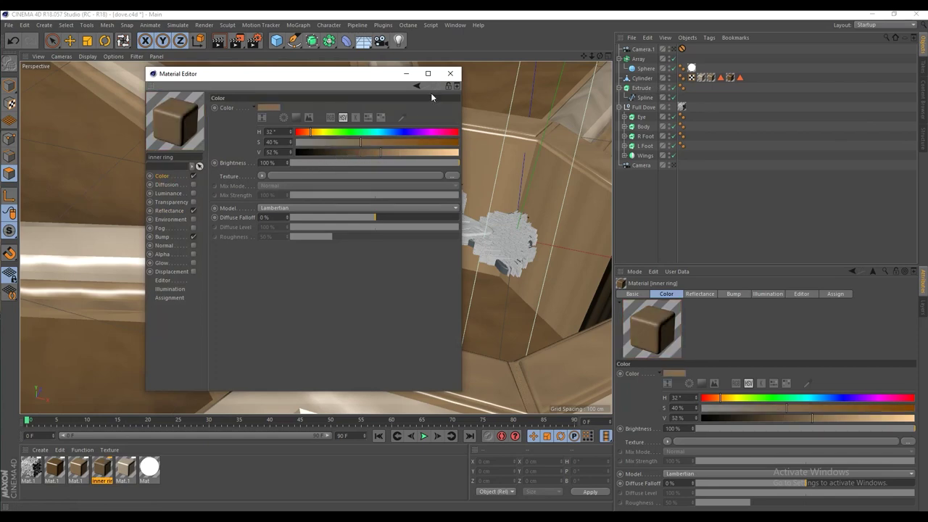
left_click(450, 73)
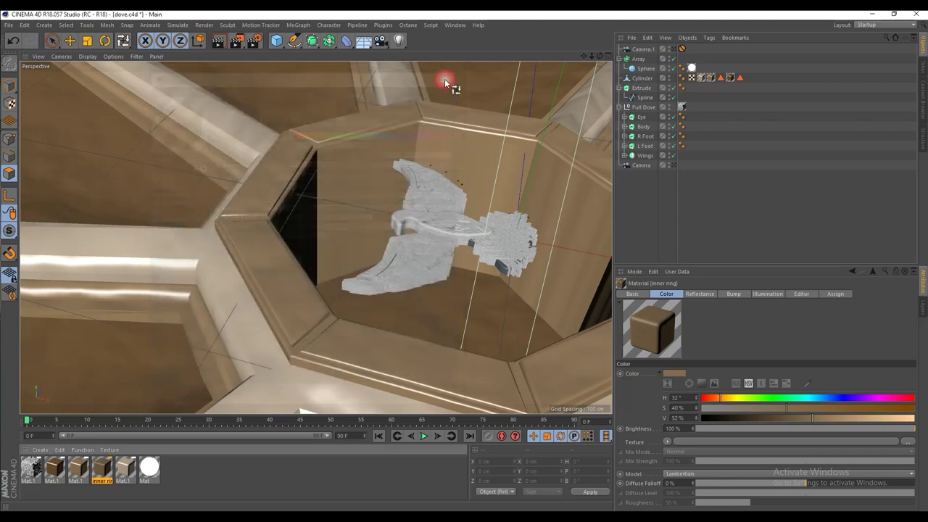
Apply the inner ring material to the Cylinder's wall and floor polygons inside the dove recess.
left_click(639, 79)
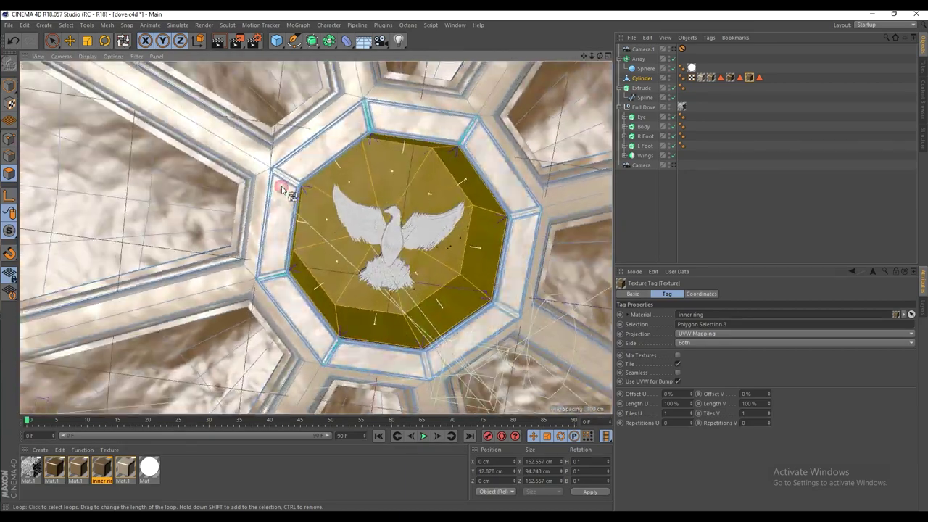
middle_click(333, 186)
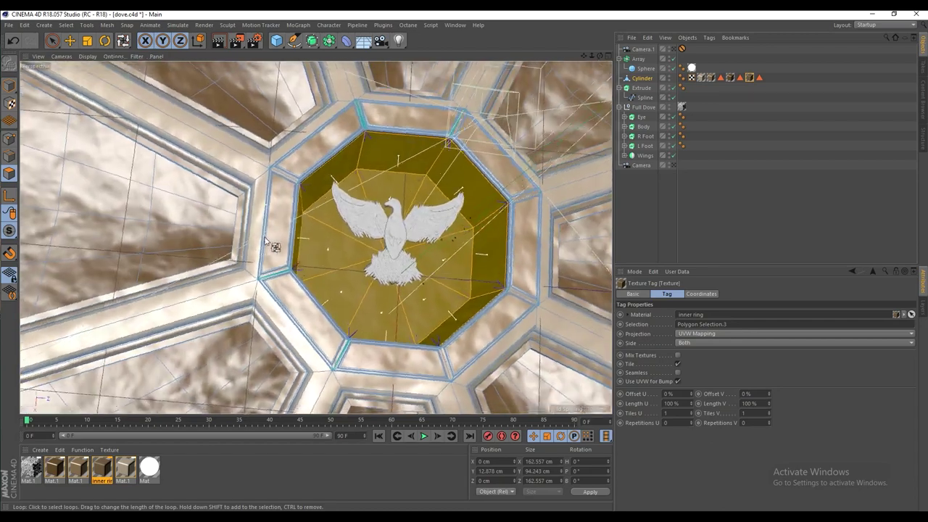
left_click_drag(264, 241, 259, 233, "alt")
right_click_drag(259, 233, 317, 233, "alt")
middle_click_drag(317, 232, 234, 195, "alt")
left_click_drag(234, 195, 249, 181, "alt")
middle_click_drag(249, 182, 356, 211, "alt")
mouse_move(356, 211)
left_mouse_down("alt")
mouse_move(351, 233)
mouse_move(368, 223)
left_mouse_up("alt")
middle_click_drag(368, 223, 321, 248, "alt")
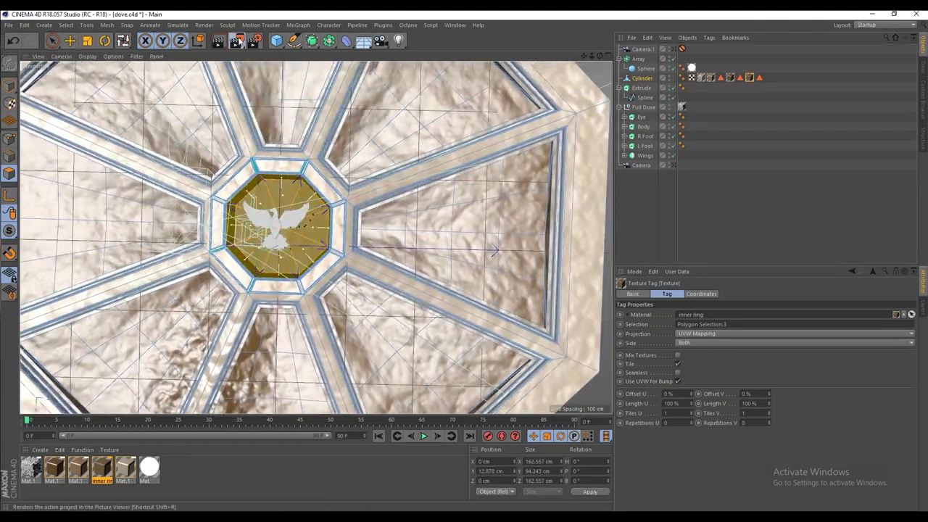
Preview the textured ceiling with region renders, first in the free view and again through Camera.1.
left_click_drag(237, 41, 620, 433)
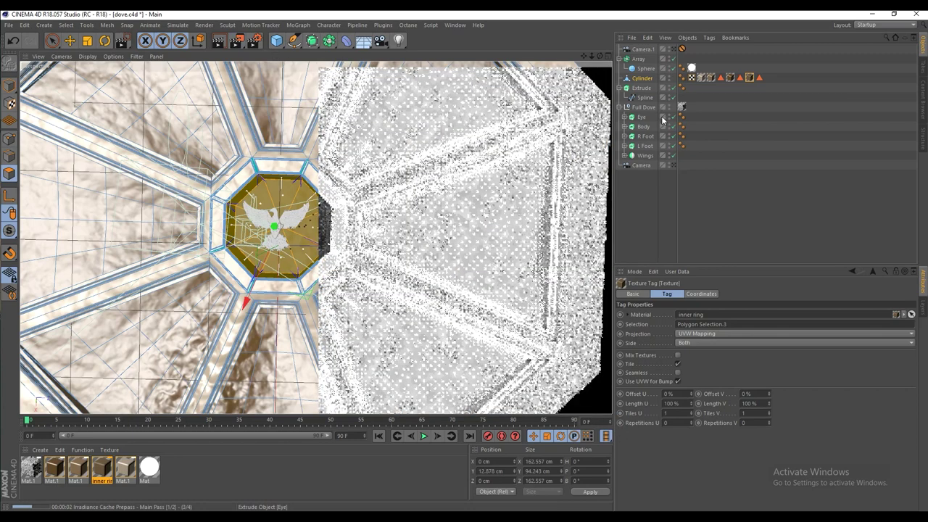
left_click(678, 50)
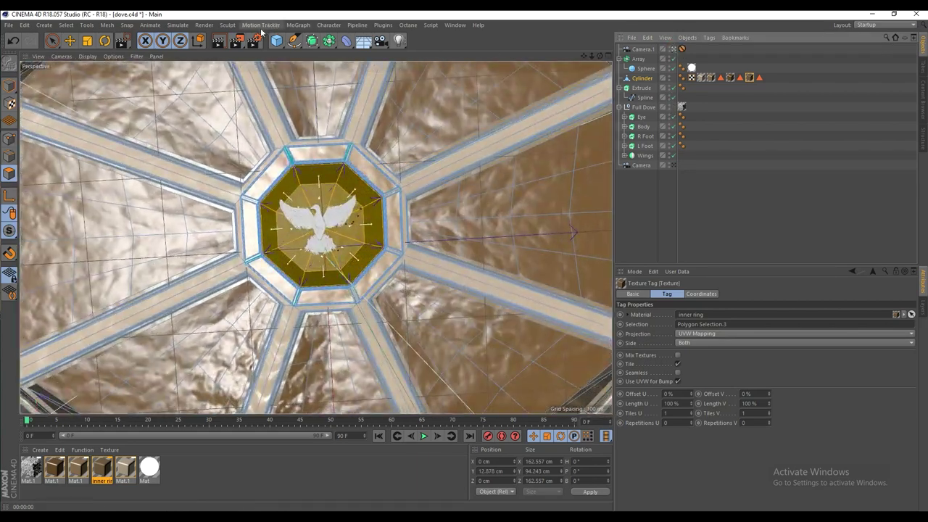
left_click_drag(236, 40, 260, 49)
left_click(259, 51)
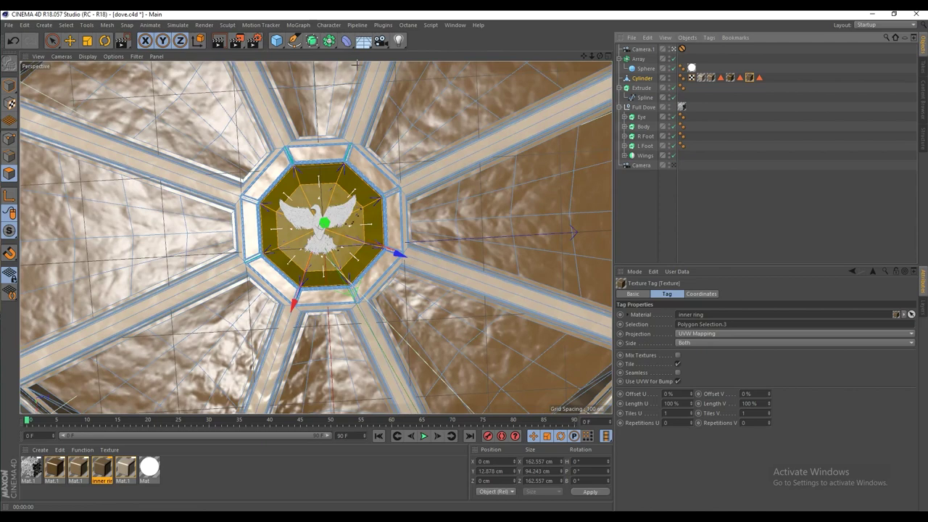
left_click_drag(356, 64, 640, 440)
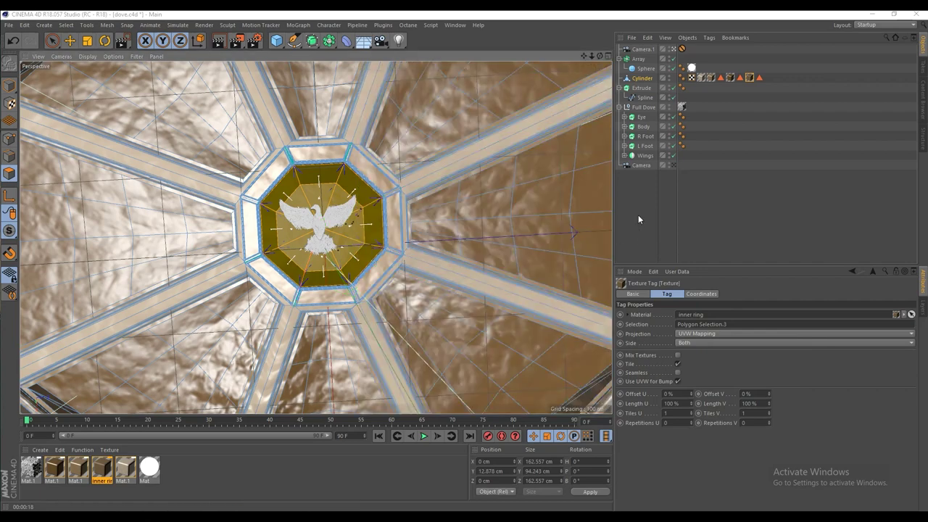
Start a Picture Viewer render through Camera.1, check the ceiling image, and stop the render.
left_click(237, 42)
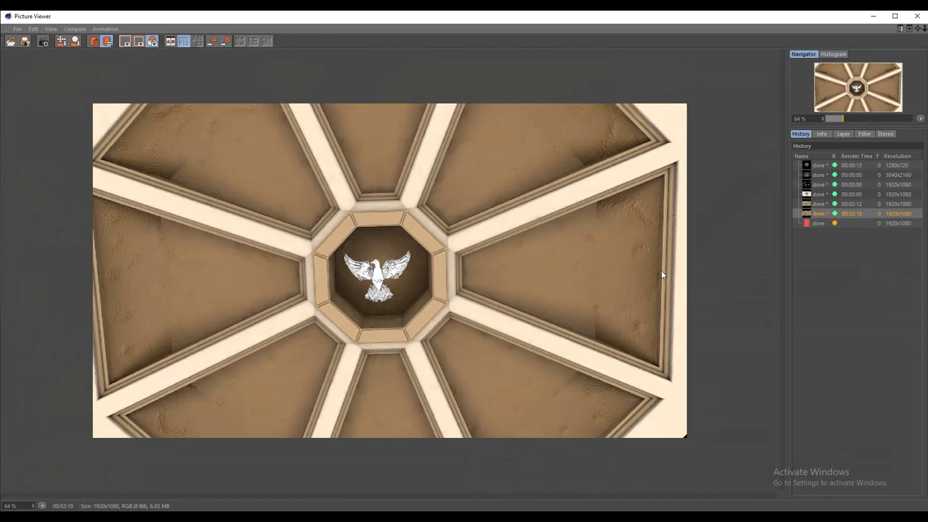
left_click(917, 15)
left_click(498, 301)
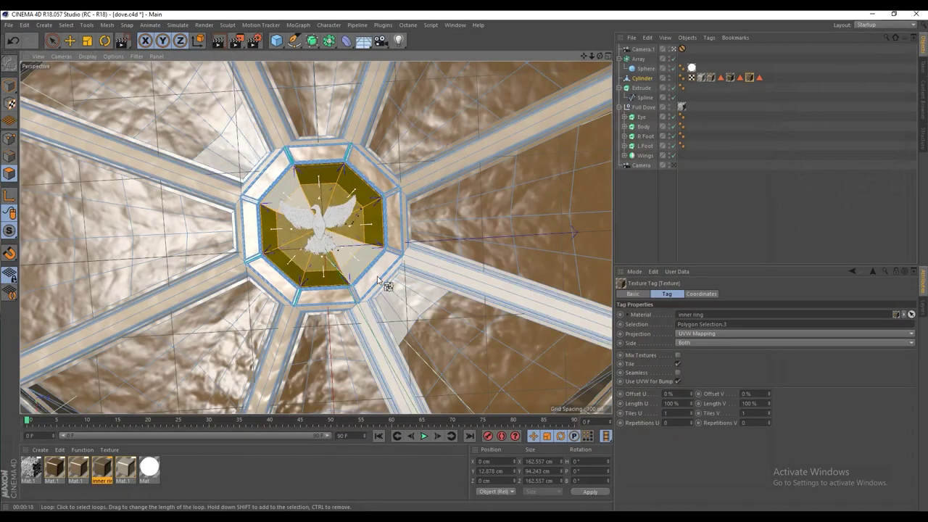
Examine the octagonal ring's outer corners outside the camera view and review the last complete ceiling render in the Picture Viewer.
scroll(346, 261, "up", 10)
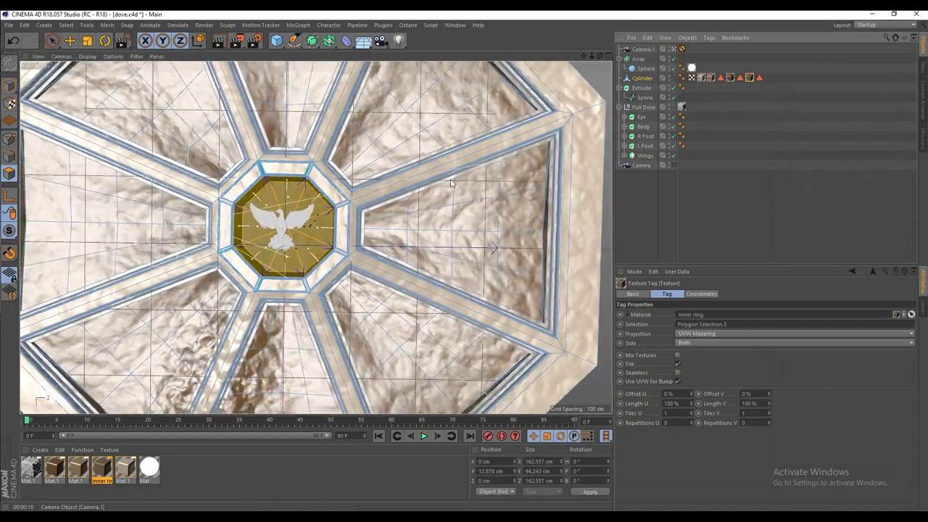
scroll(345, 261, "up", 10)
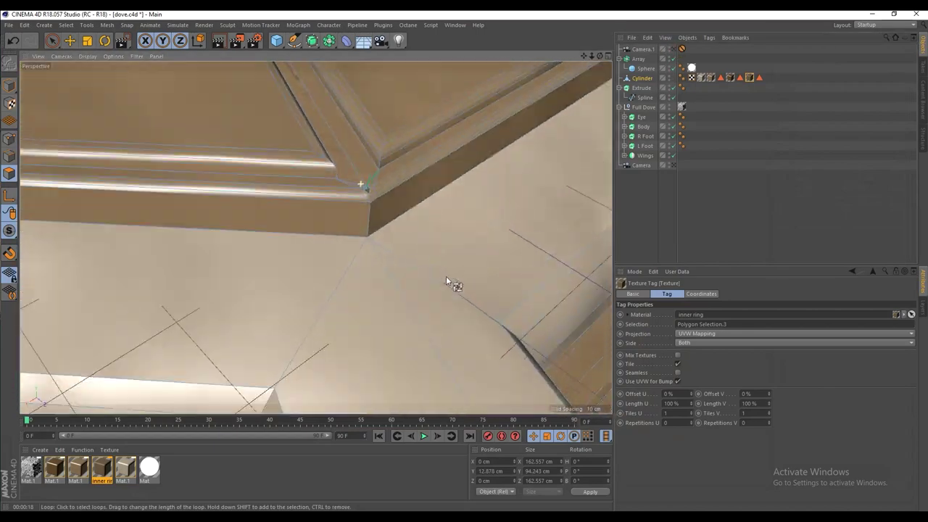
left_click_drag(446, 280, 429, 251, "alt")
scroll(429, 252, "down", 6)
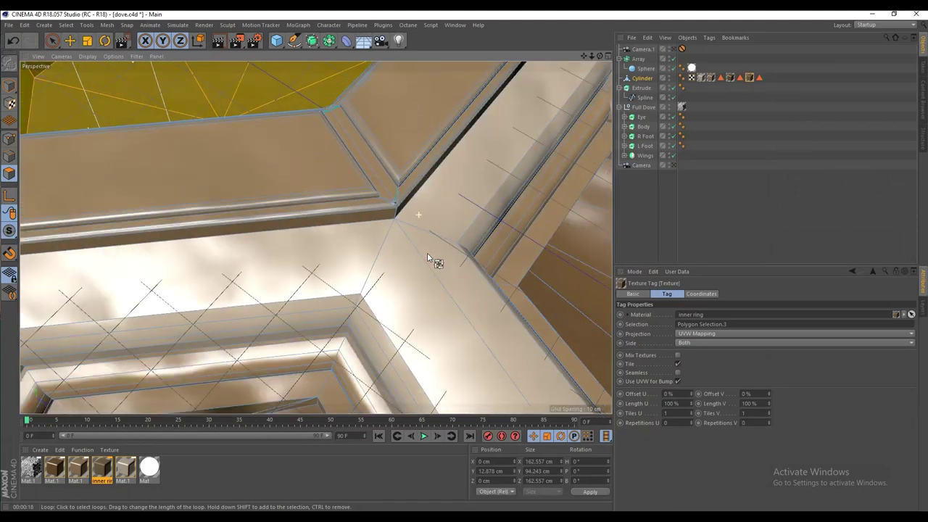
middle_click_drag(395, 156, 437, 275, "alt")
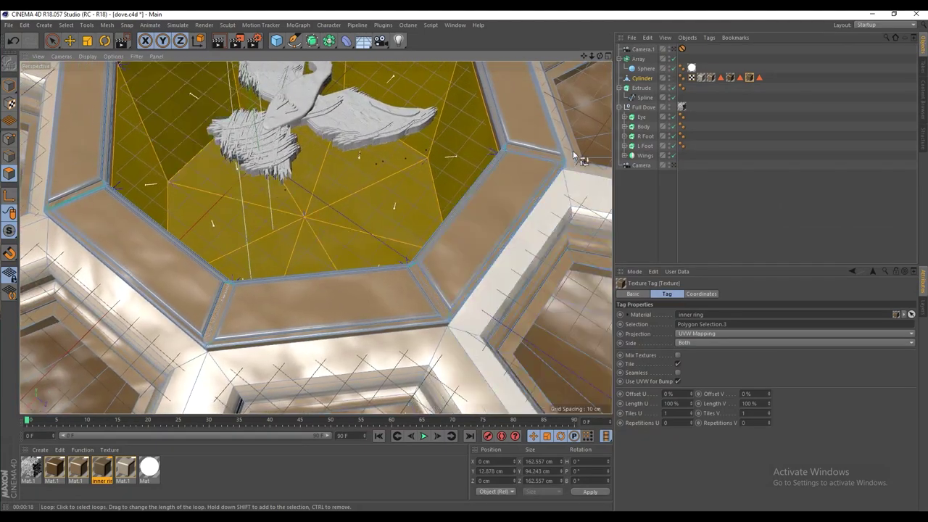
left_click(241, 44)
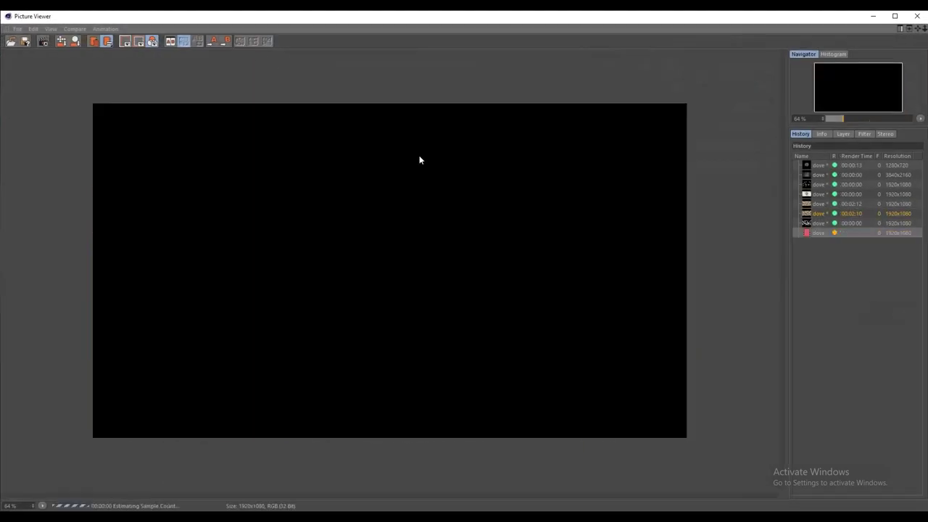
left_click(829, 215)
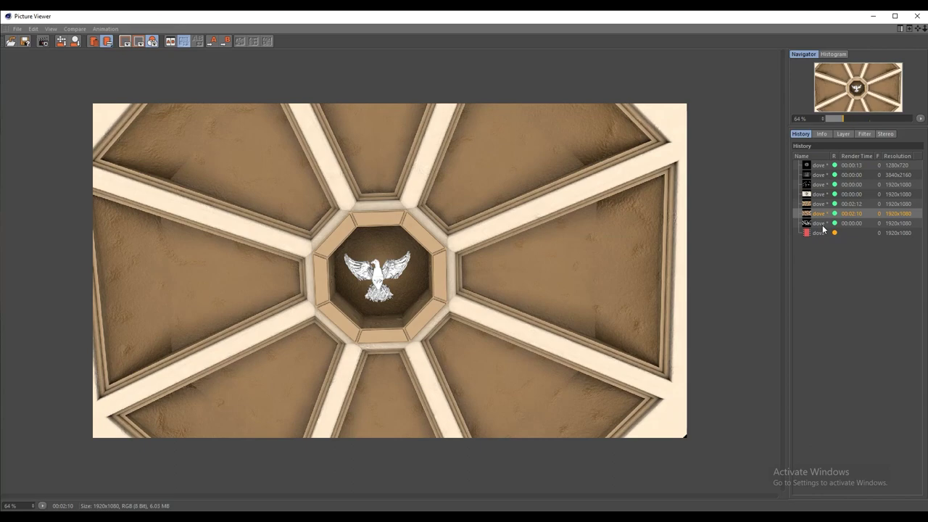
left_click(917, 16)
left_click(492, 301)
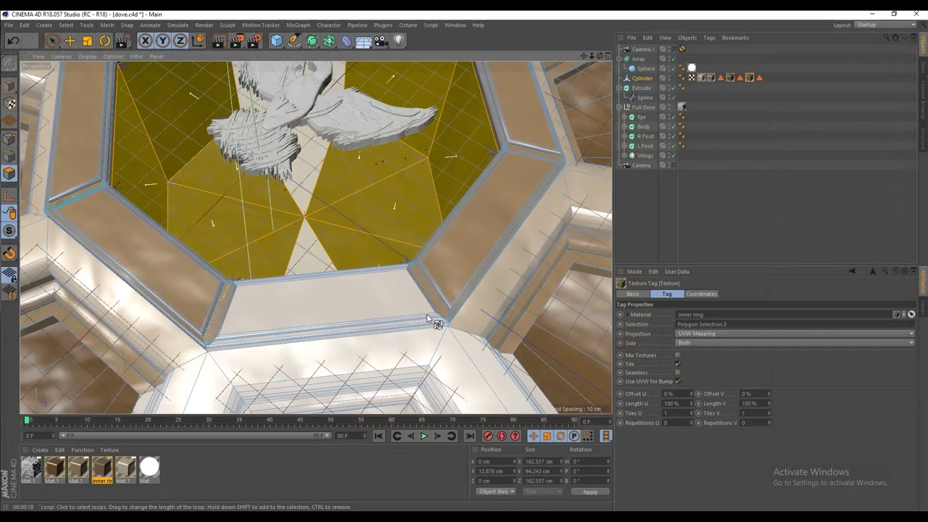
Add the first corner strip between the ring's panels to the outer-side polygon selection with Loop Selection, undoing the last addition.
left_click_drag(415, 313, 449, 375, "alt")
middle_click(435, 253)
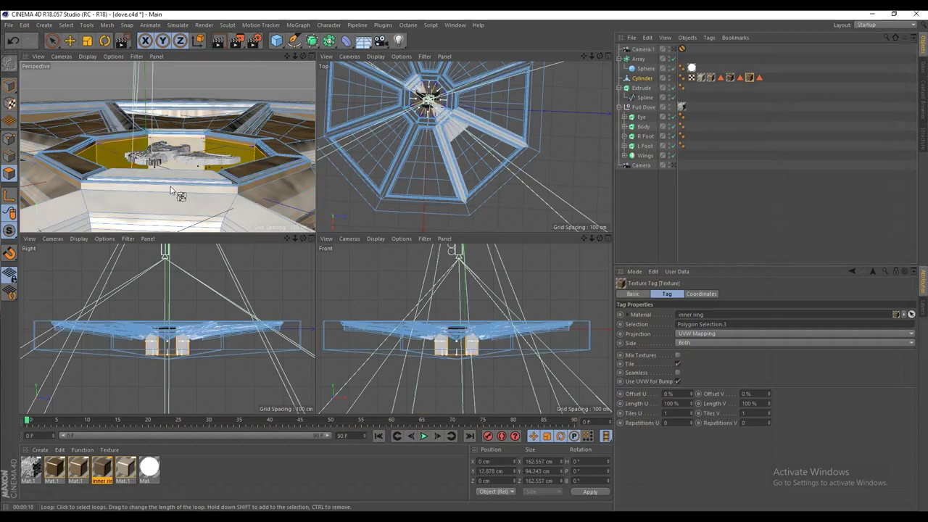
right_click_drag(192, 189, 288, 206, "alt")
left_click_drag(287, 202, 252, 208, "alt")
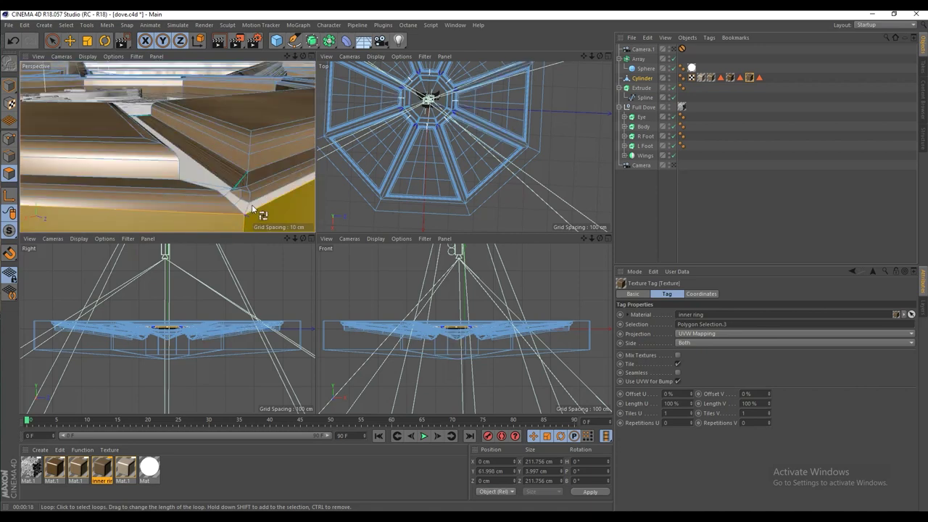
left_click(253, 209, "shift")
left_click(228, 205, "shift")
key("ctrl+z")
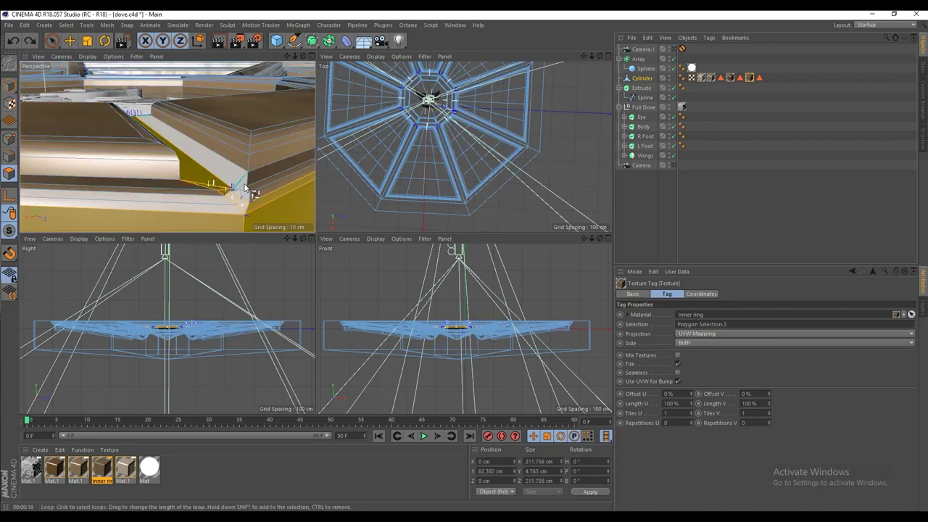
Add the strips at the ring's corners to the loop selection, undoing the loop that also takes in the flat panels.
left_click_drag(244, 187, 226, 174, "alt")
scroll(253, 191, "up", 3)
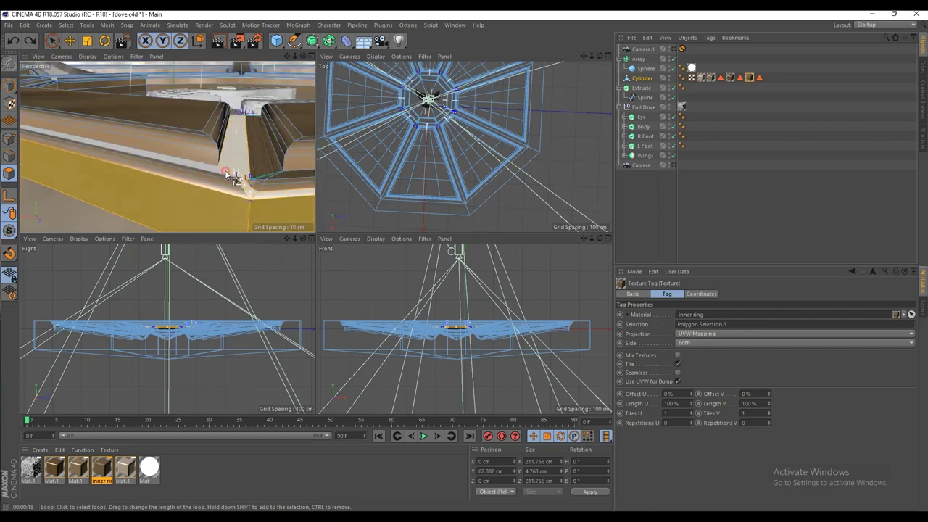
left_click(231, 182)
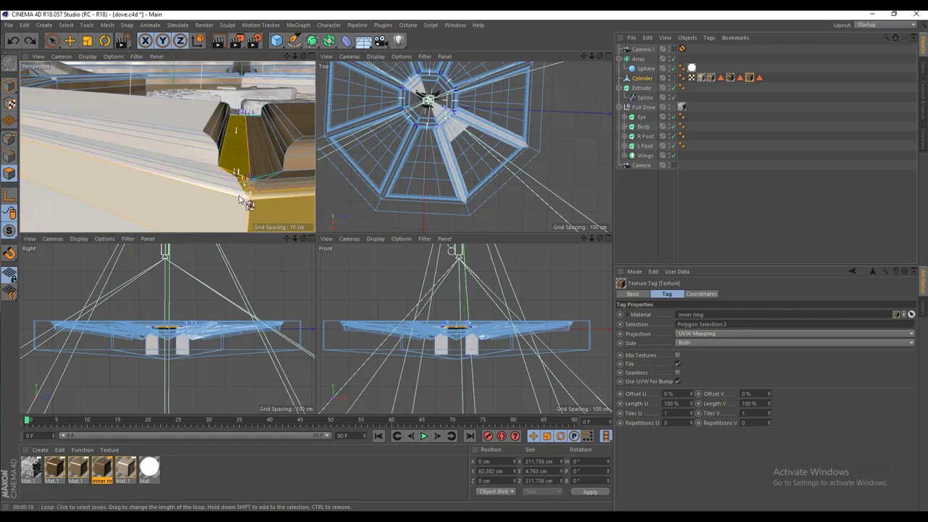
left_click(245, 194)
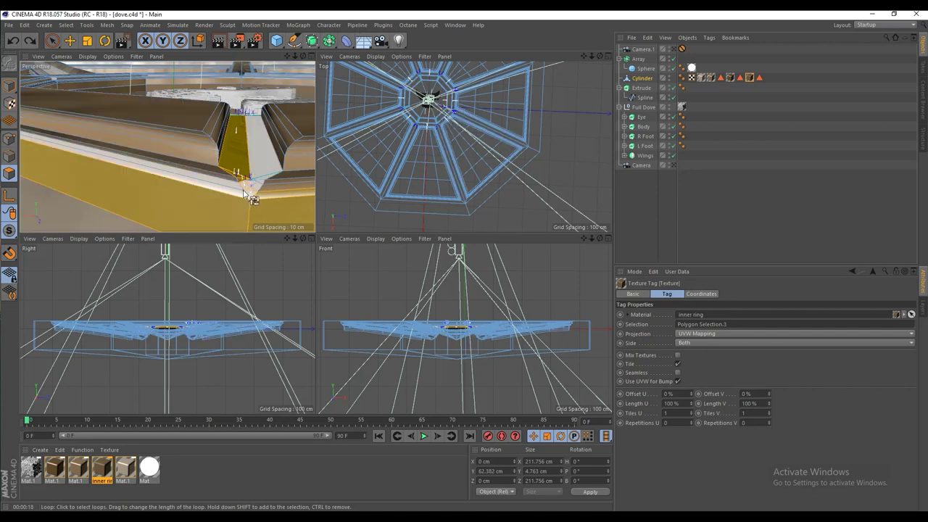
scroll(232, 138, "up", 3)
left_click_drag(278, 166, 241, 66, "alt")
scroll(234, 128, "down", 3)
middle_click_drag(243, 92, 259, 214, "alt")
scroll(290, 194, "up", 3)
left_click_drag(294, 199, 246, 197, "alt")
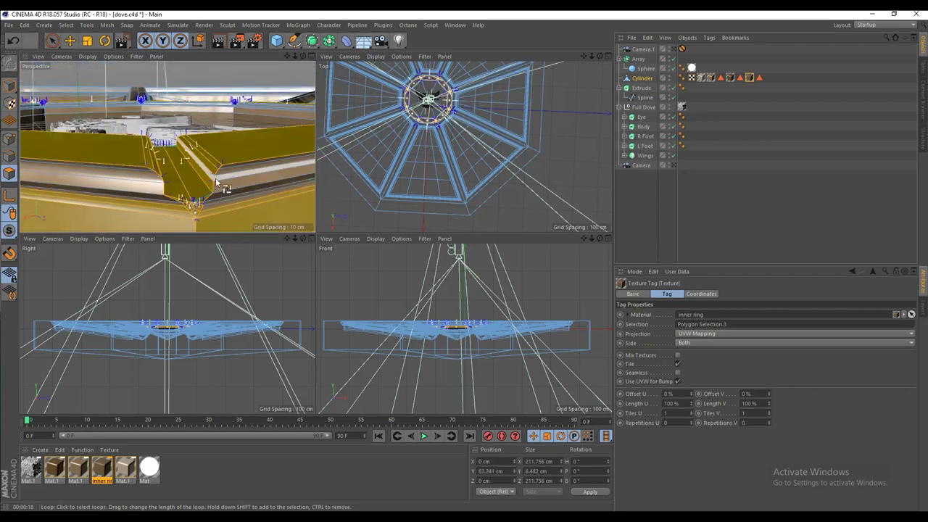
key("ctrl+z")
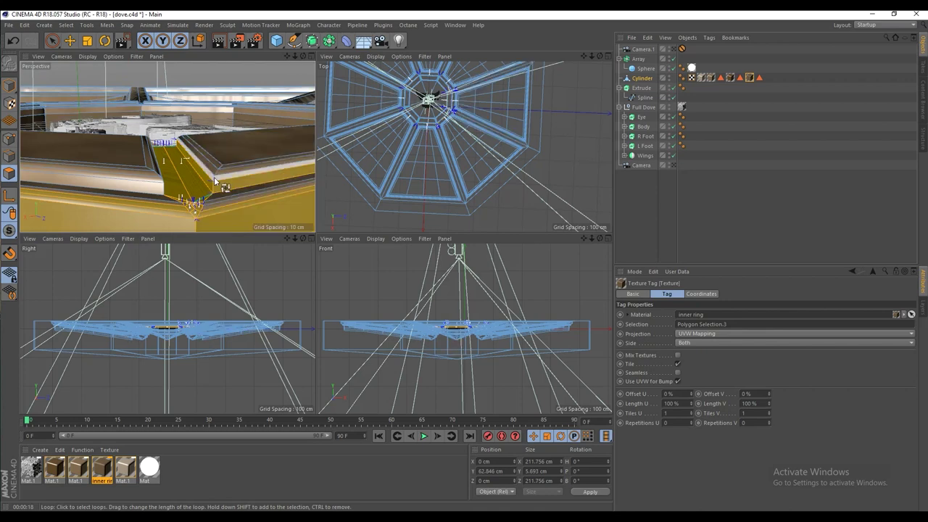
Add the beveled edge loops around the first ring panel beside the corner to the selection.
left_click(215, 174)
left_click(218, 168, "shift")
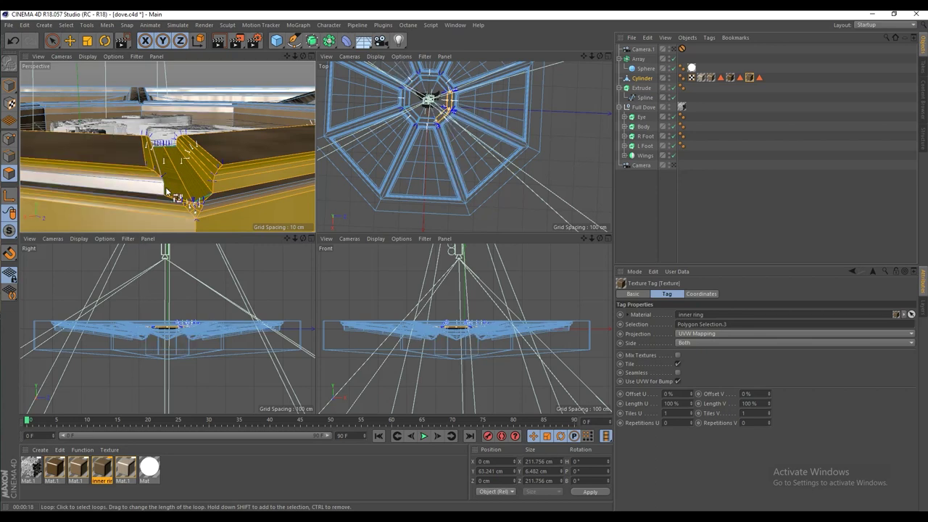
left_click_drag(165, 192, 156, 183, "alt")
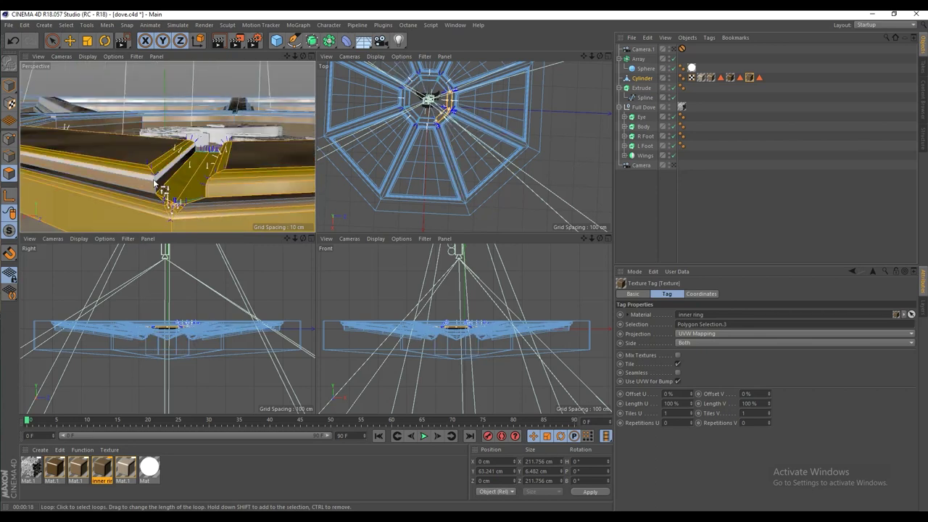
left_click_drag(156, 183, 196, 158, "alt")
scroll(218, 157, "down", 3)
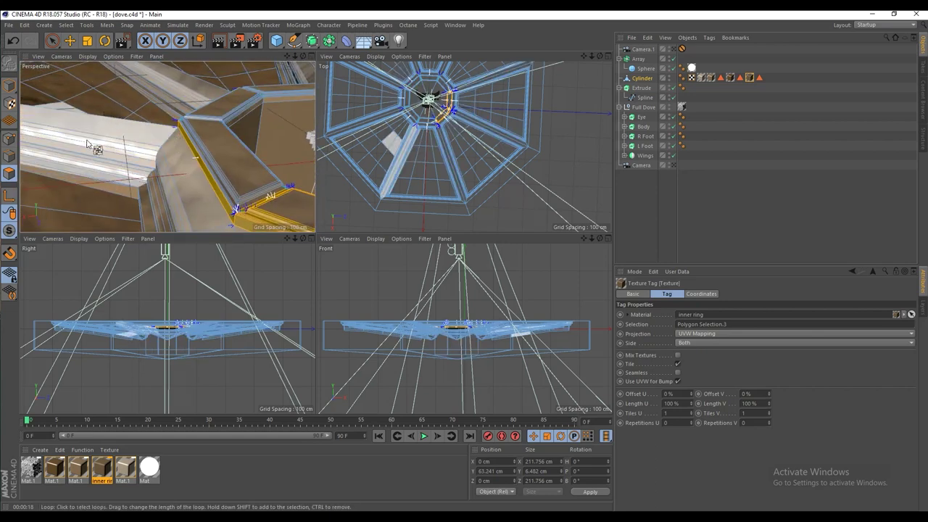
Extend the selection with the narrow molding loops around the neighboring ring panel, working from its outer corner.
left_click_drag(265, 157, 217, 151, "alt")
left_click(216, 149)
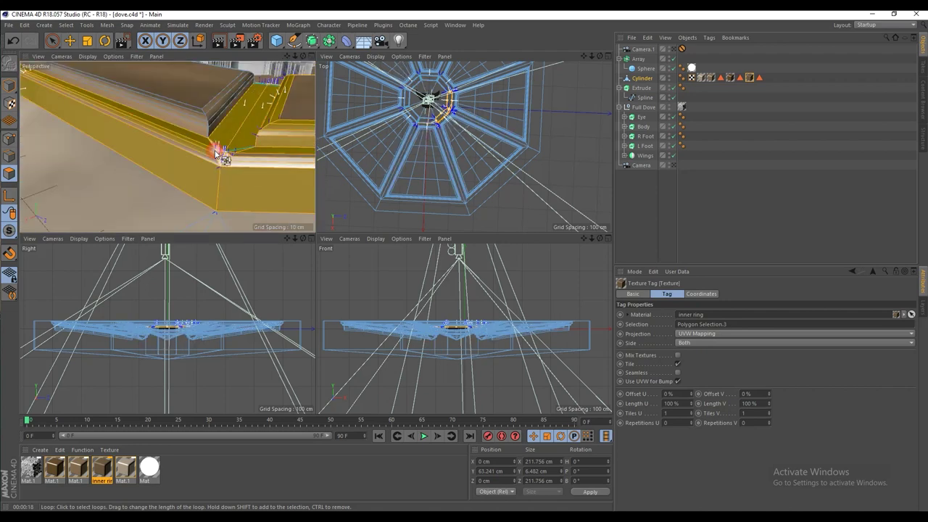
left_click_drag(215, 165, 210, 177, "alt")
scroll(224, 185, "up", 5)
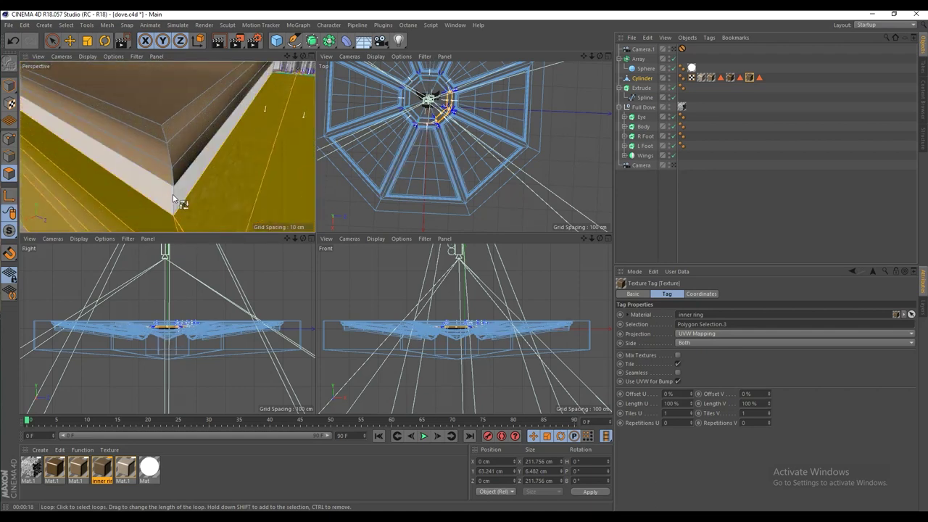
left_click(172, 172)
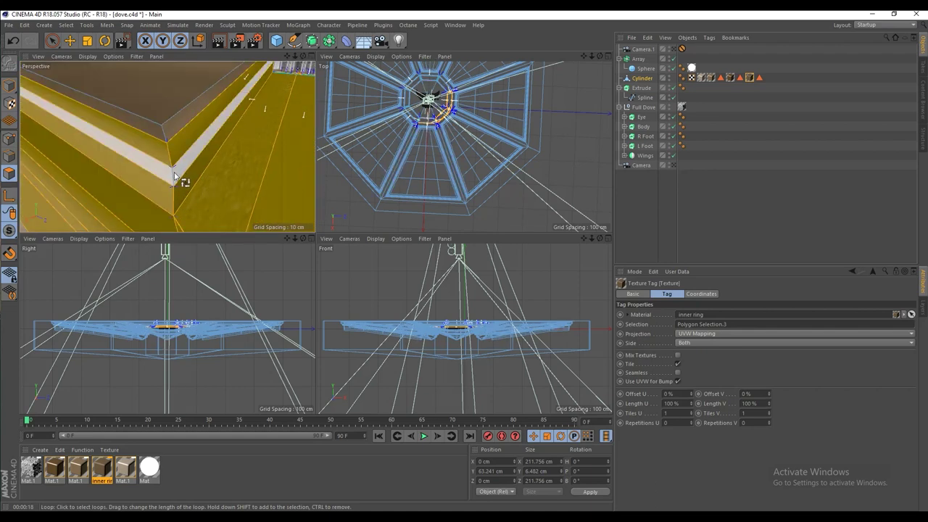
left_click(189, 138, "shift")
left_click_drag(190, 138, 143, 203, "alt")
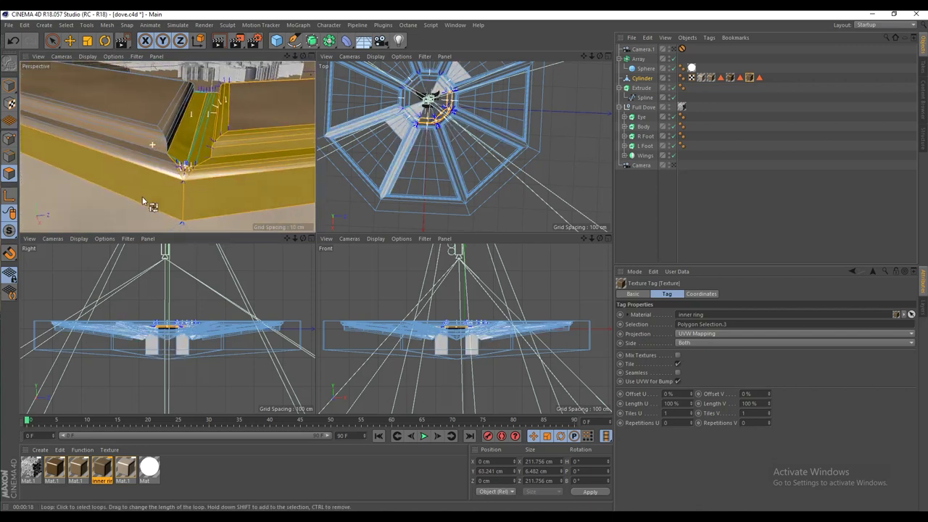
Continue around the octagonal ring, adding the molding loops that frame the following panels to the selection.
left_click(171, 157, "shift")
left_click(180, 169, "shift")
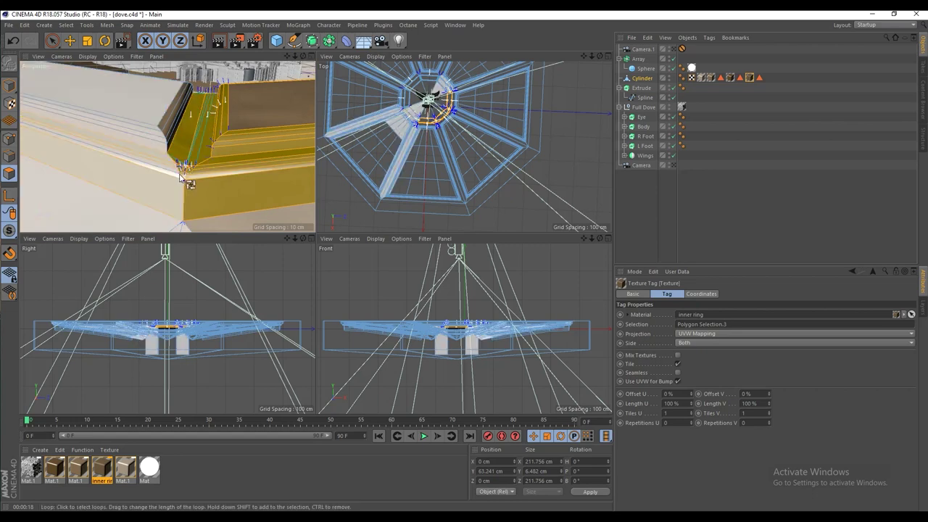
left_click_drag(179, 177, 167, 145, "alt")
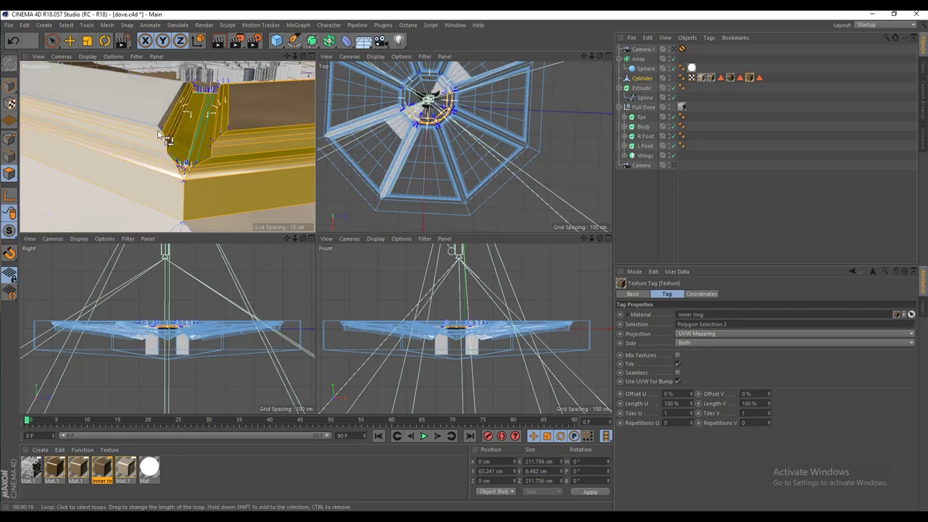
middle_click_drag(116, 106, 192, 161, "alt")
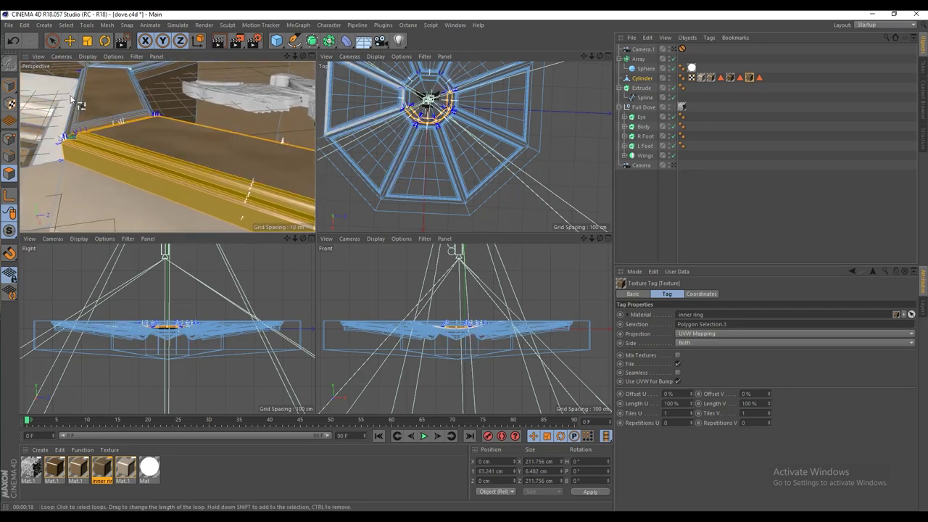
left_click_drag(81, 104, 145, 97, "alt")
right_click_drag(260, 80, 203, 106, "alt")
left_click_drag(205, 110, 99, 110, "alt")
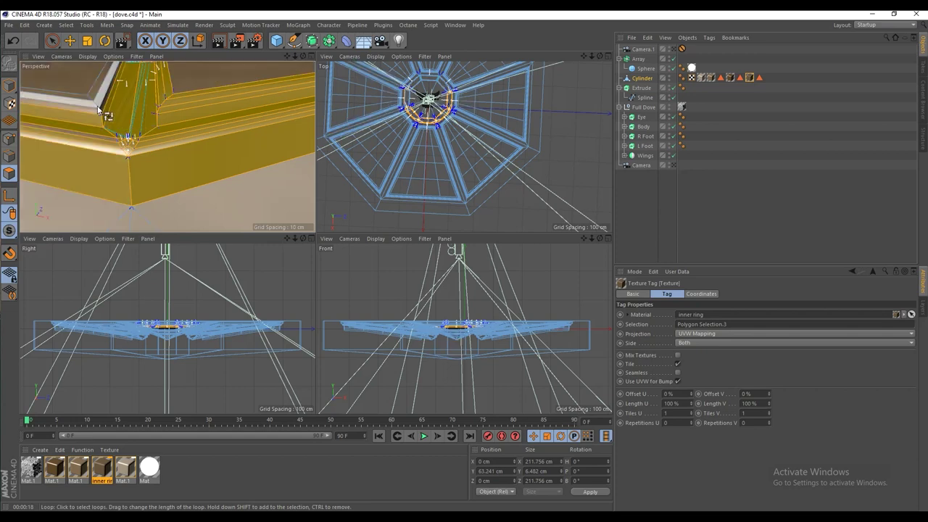
left_click(103, 114)
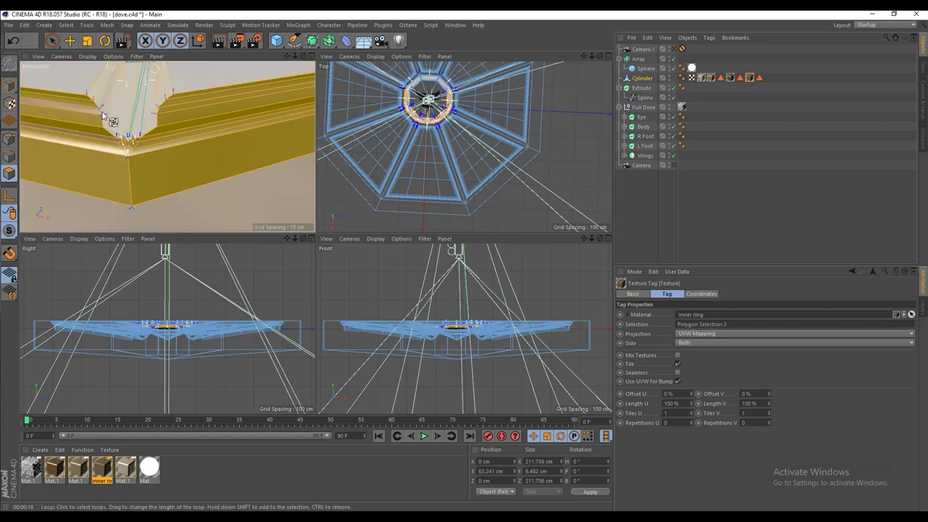
Add the beveled molding loops around the next ring panel on the far side of the octagon.
left_click_drag(108, 118, 200, 111, "alt")
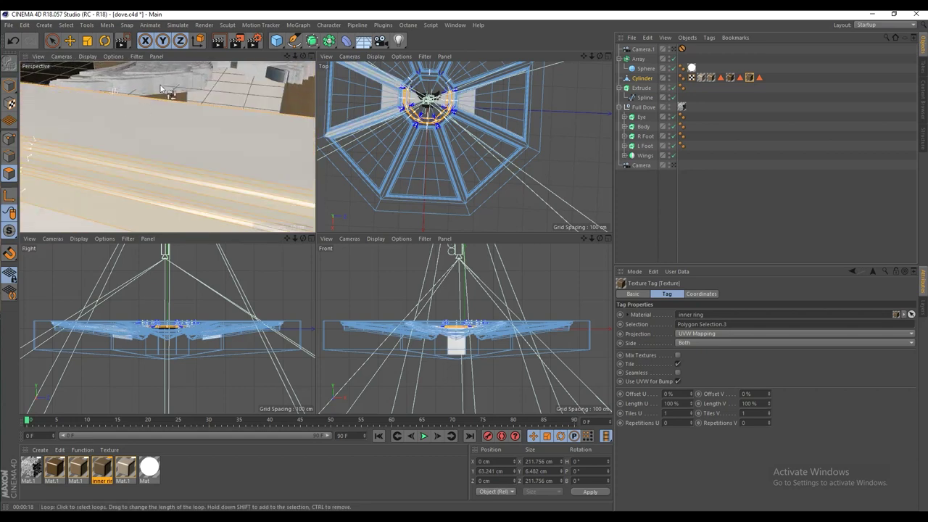
scroll(200, 111, "down", 5)
scroll(102, 87, "up", 5)
left_click_drag(101, 87, 244, 147, "alt")
scroll(245, 147, "up", 3)
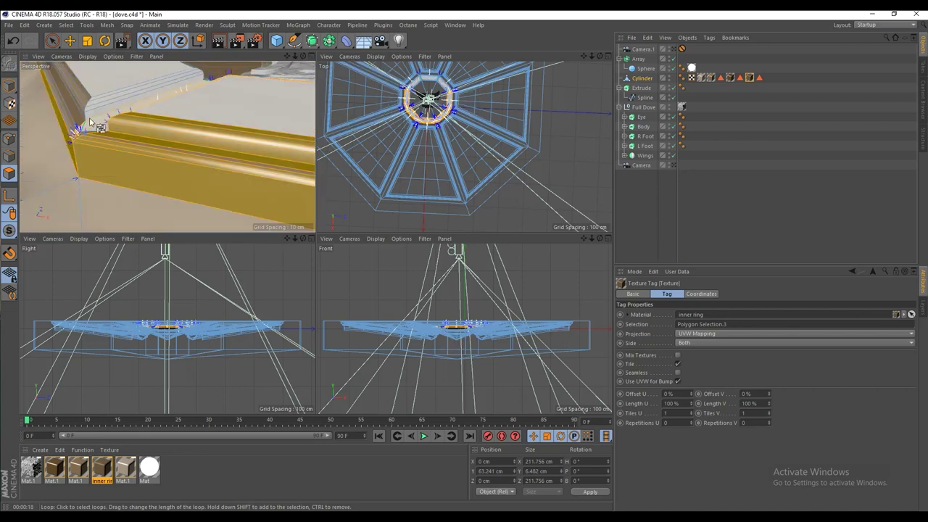
left_click_drag(94, 124, 114, 145, "alt")
left_click(115, 146)
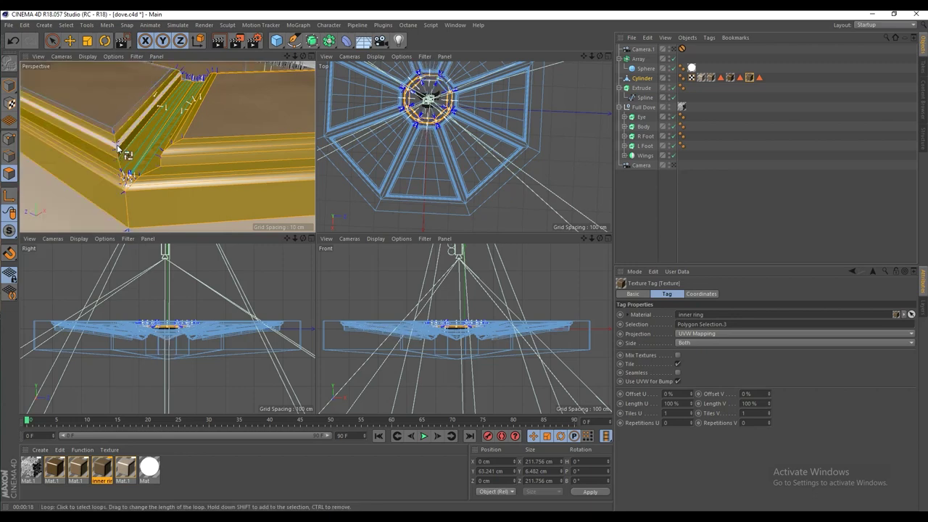
Complete the molding selection by adding the bevel loops around the remaining ring panels.
right_click_drag(213, 129, 142, 121, "alt")
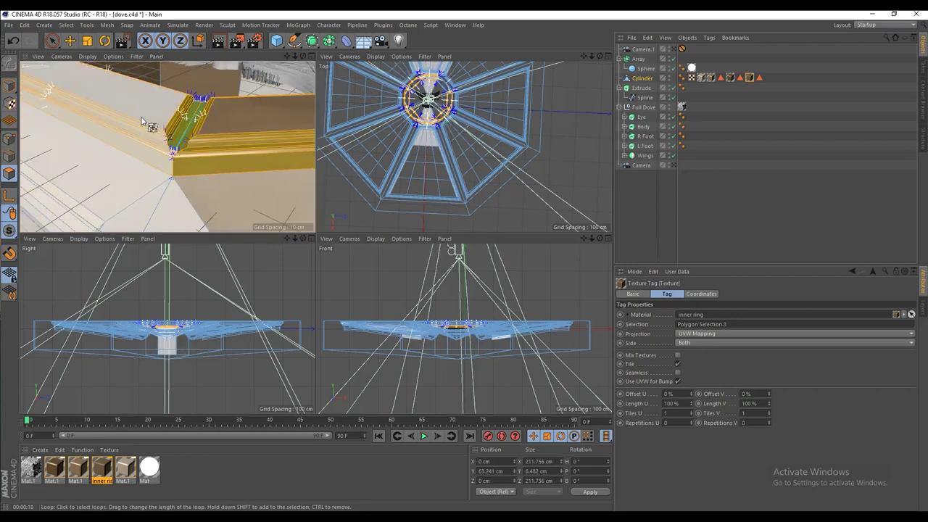
left_click_drag(143, 122, 230, 125, "alt")
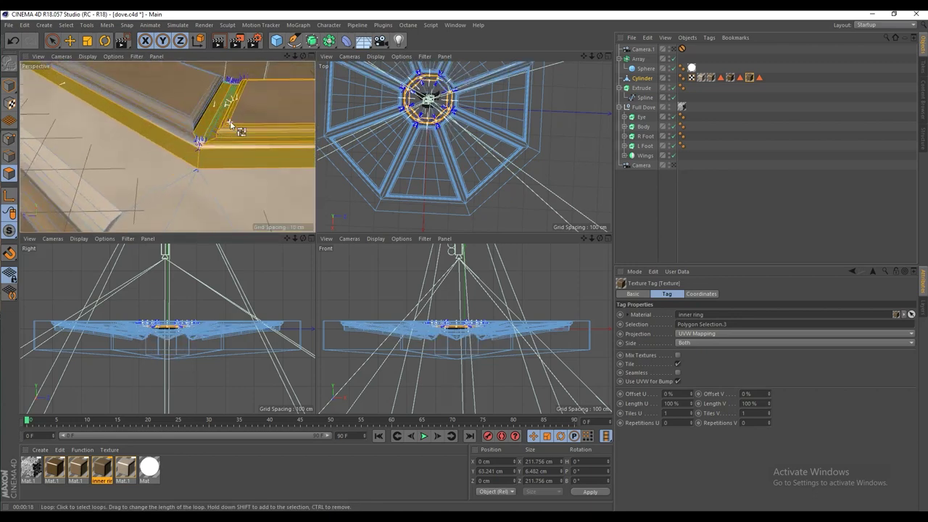
scroll(199, 147, "up", 3)
left_click(194, 156)
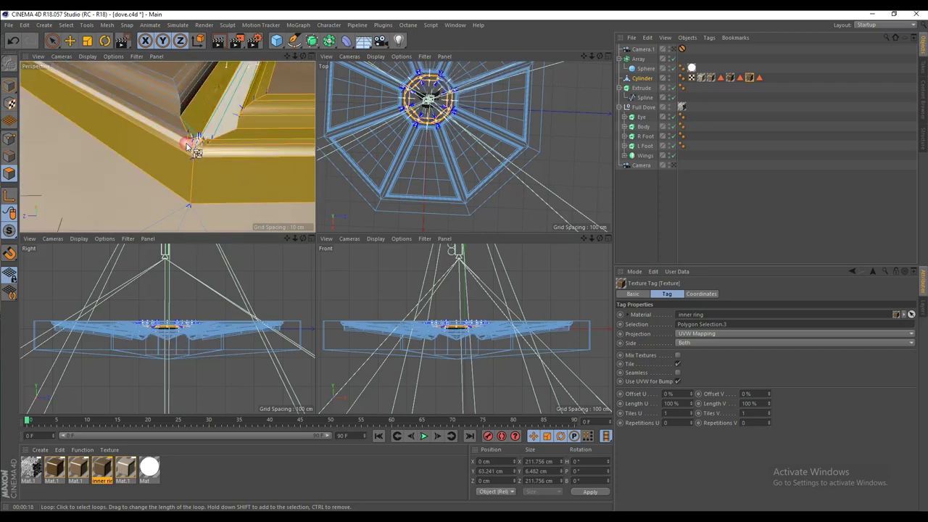
left_click_drag(190, 138, 145, 106, "alt")
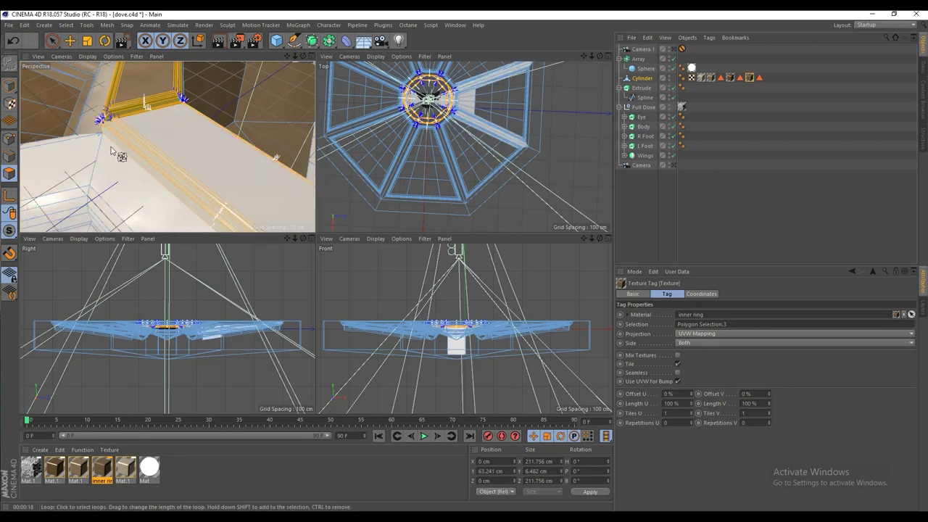
scroll(102, 128, "up", 5)
left_click_drag(108, 132, 152, 137, "alt")
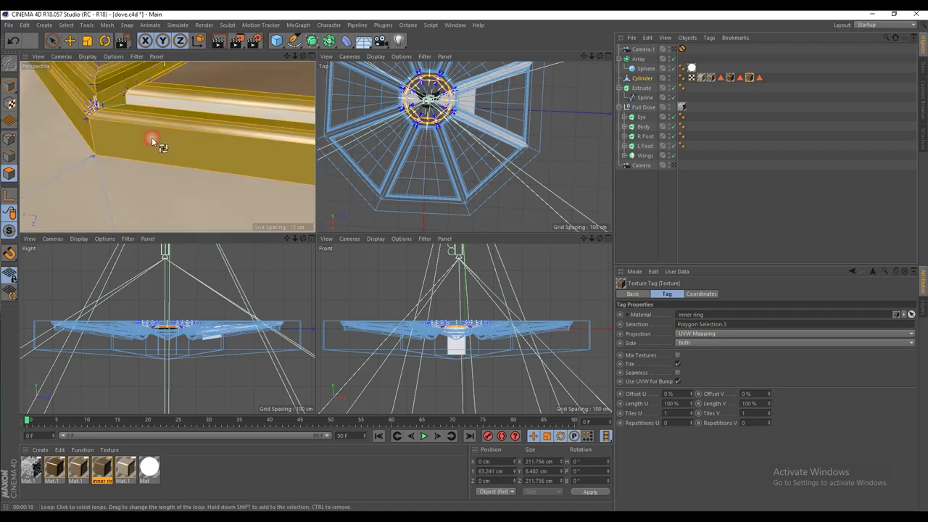
Set Live Selection to pick only visible elements with a radius of 12.
left_click(49, 43)
scroll(167, 124, "down", 5)
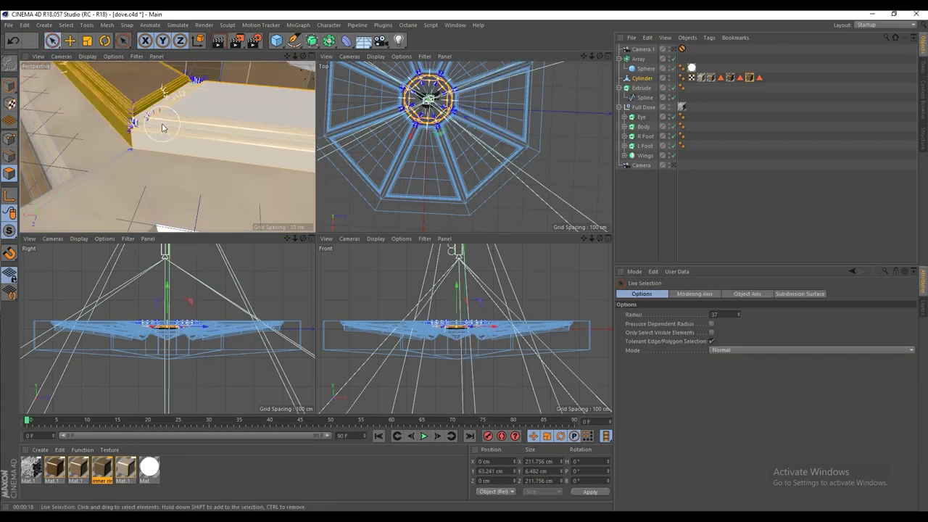
left_click(711, 332)
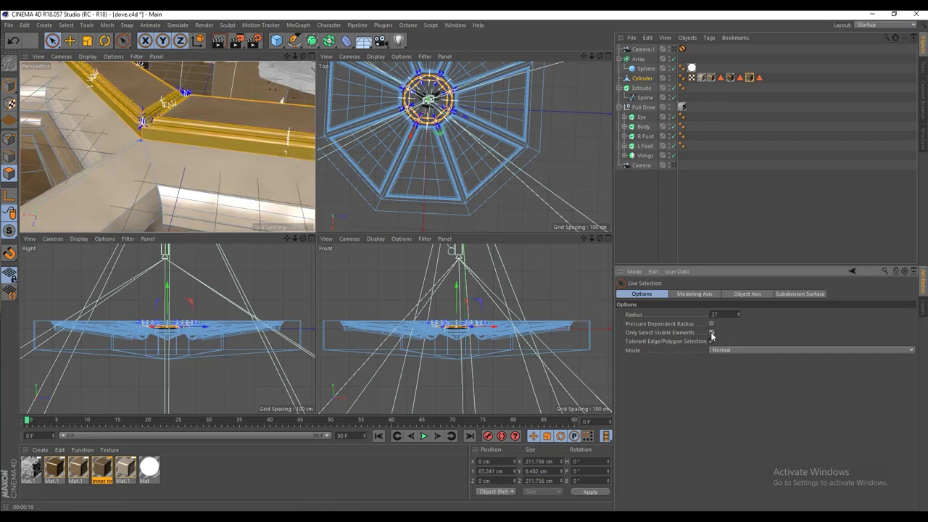
left_click_drag(152, 153, 177, 186, "alt")
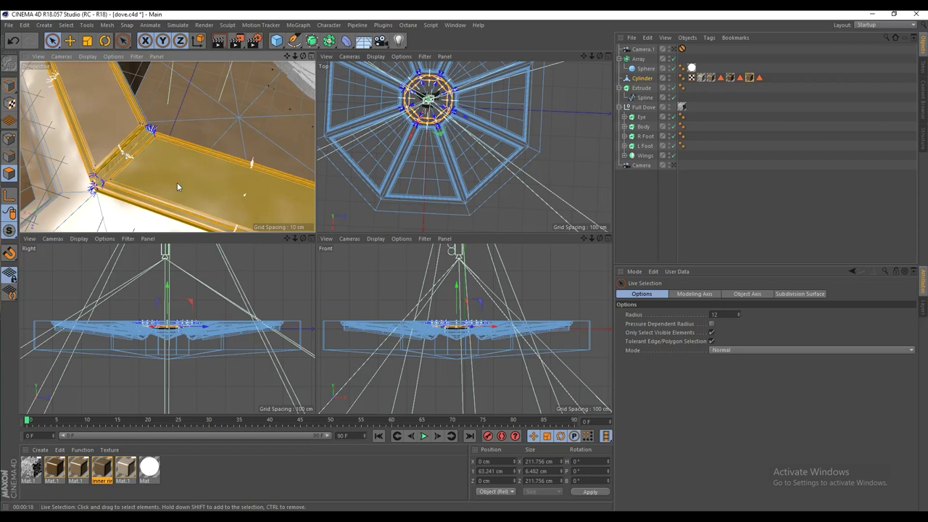
Add the flat faces of all the octagonal ring's panels to the polygon selection with Live Selection.
left_click(84, 104, "shift")
scroll(144, 184, "down", 5)
scroll(128, 118, "up", 1)
left_click_drag(128, 120, 114, 125, "alt")
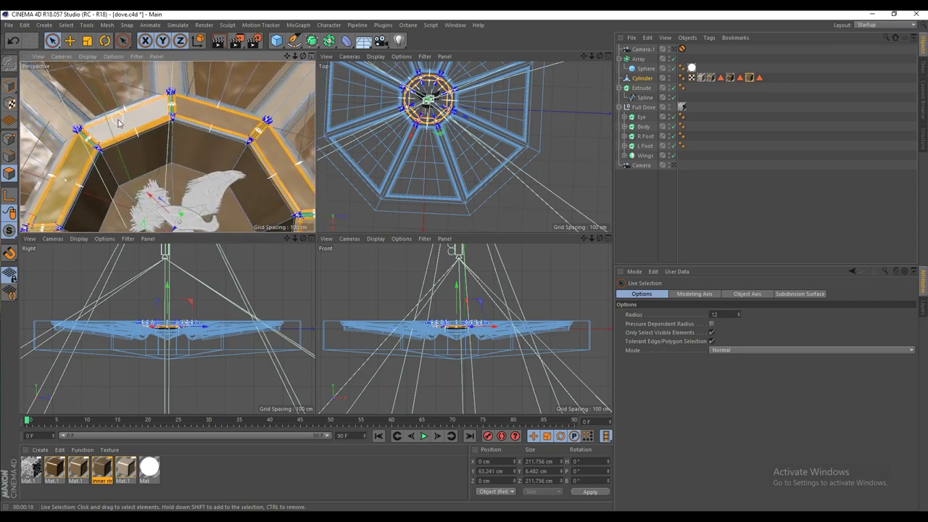
left_click_drag(219, 118, 229, 116, "alt")
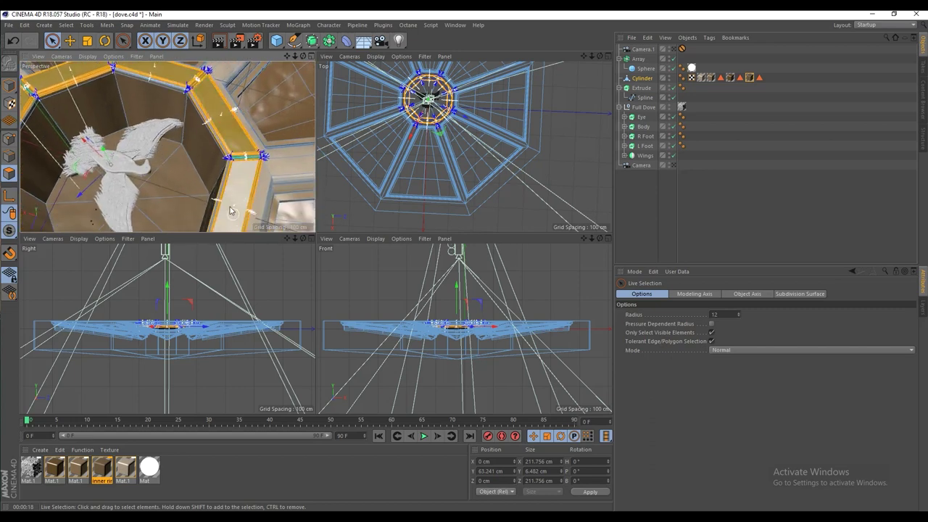
middle_click_drag(230, 207, 215, 72, "alt")
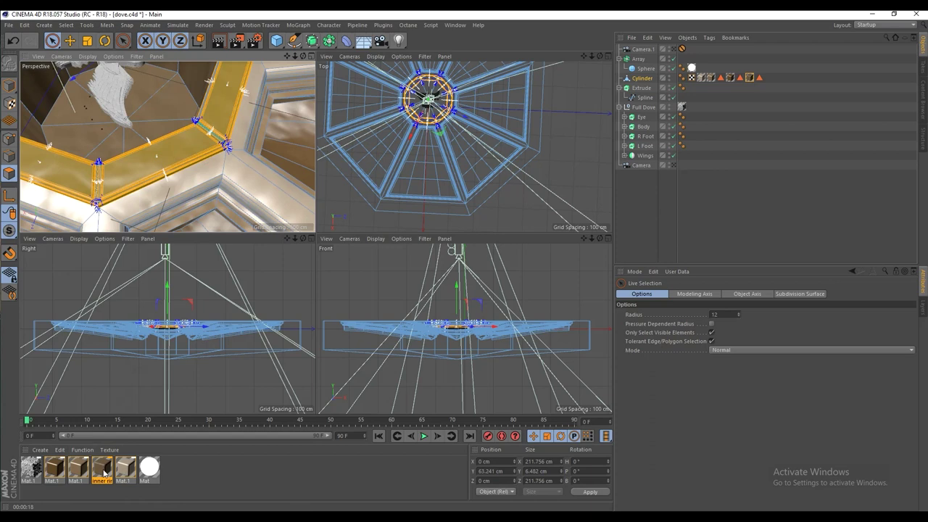
Try assigning a brown Mat.1 material to the selected faces of the octagonal ring around the dove.
left_click_drag(70, 474, 158, 243)
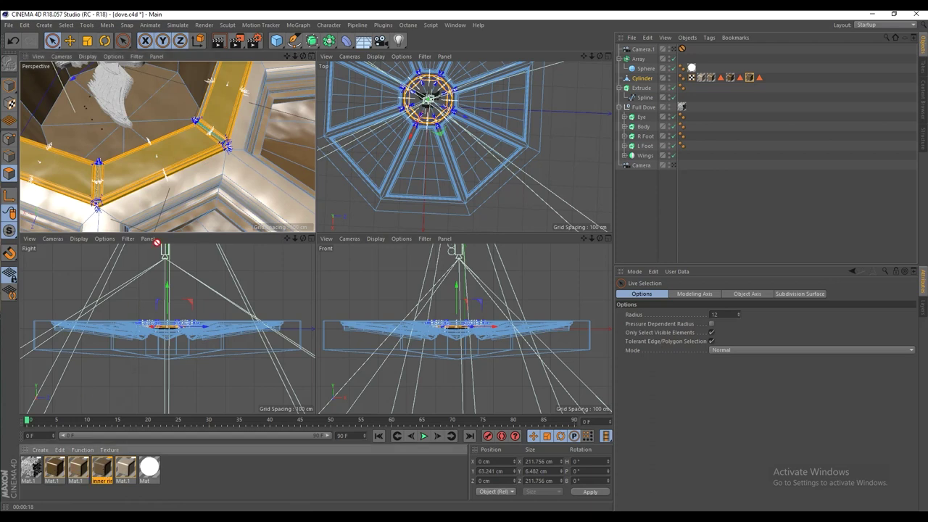
left_click_drag(185, 154, 186, 154)
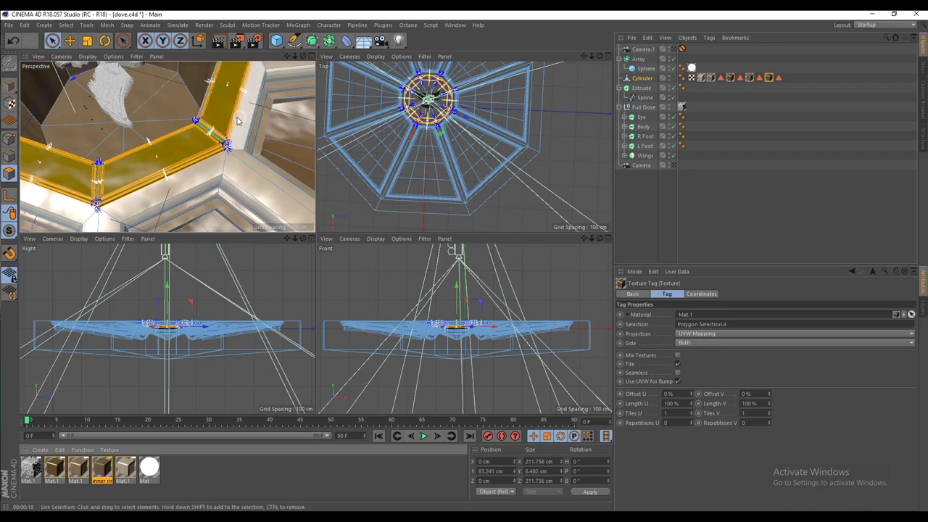
scroll(226, 119, "down", 4)
scroll(216, 116, "down", 5)
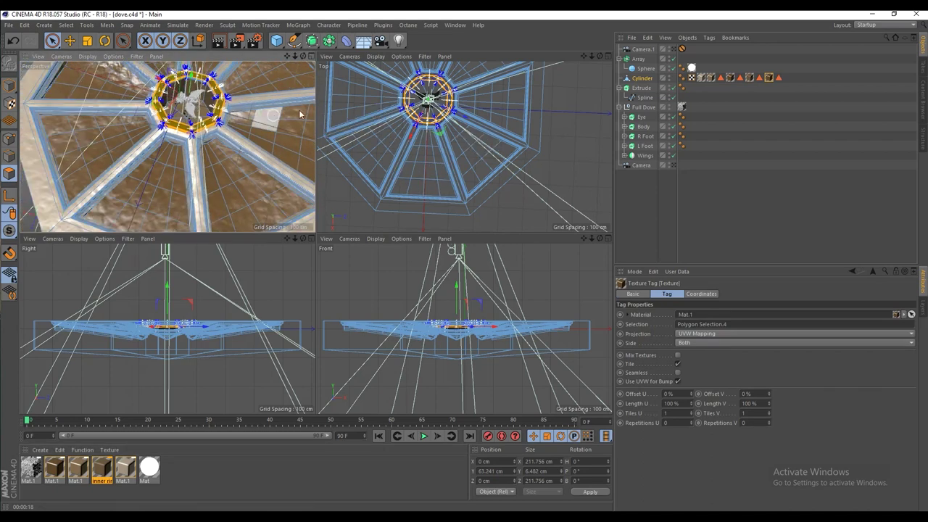
Test-render the ceiling through Camera.1 in a single enlarged perspective view.
left_click(680, 49)
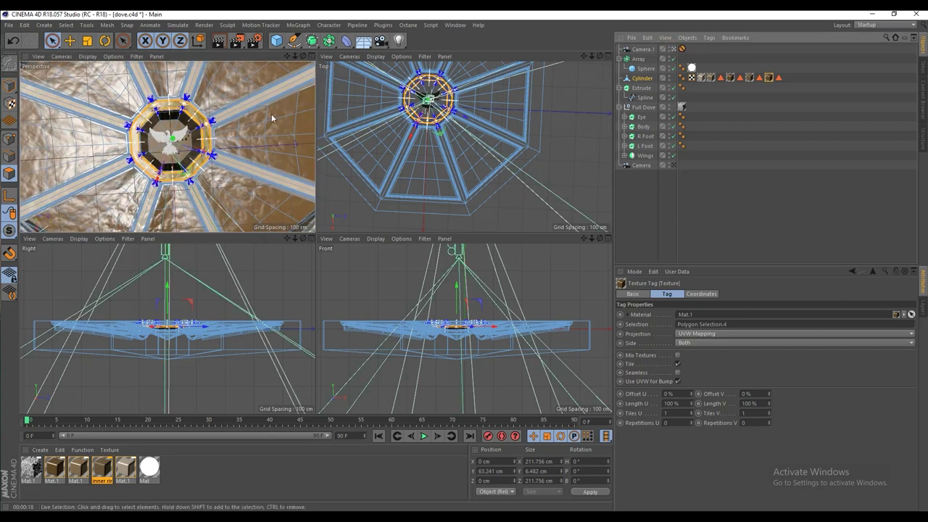
middle_click(200, 125)
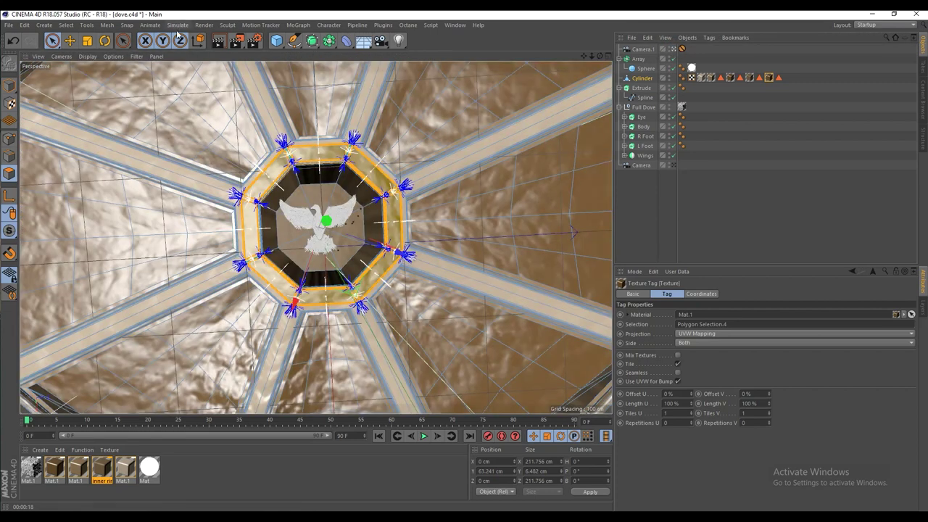
left_click_drag(235, 45, 279, 60)
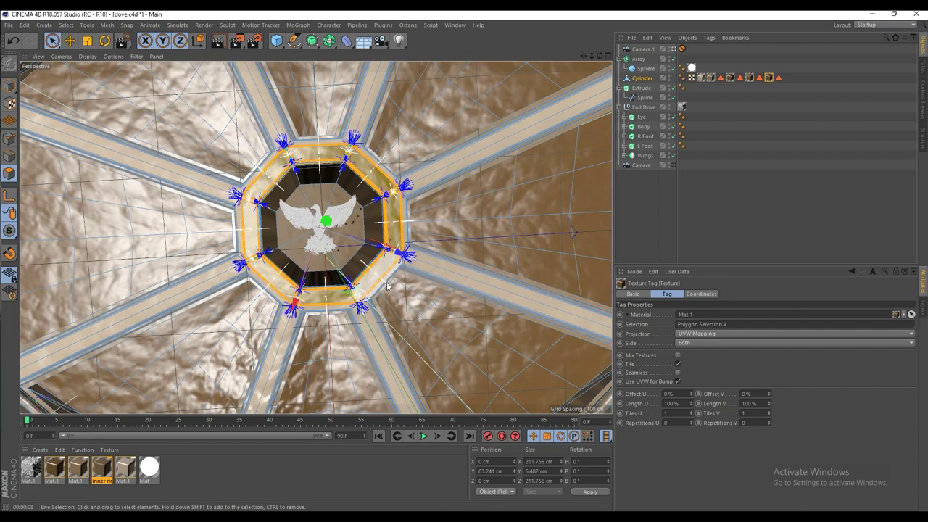
Undo the brown material assignment on the octagonal ring.
key("ctrl+z")
key("ctrl+z")
key("ctrl+z")
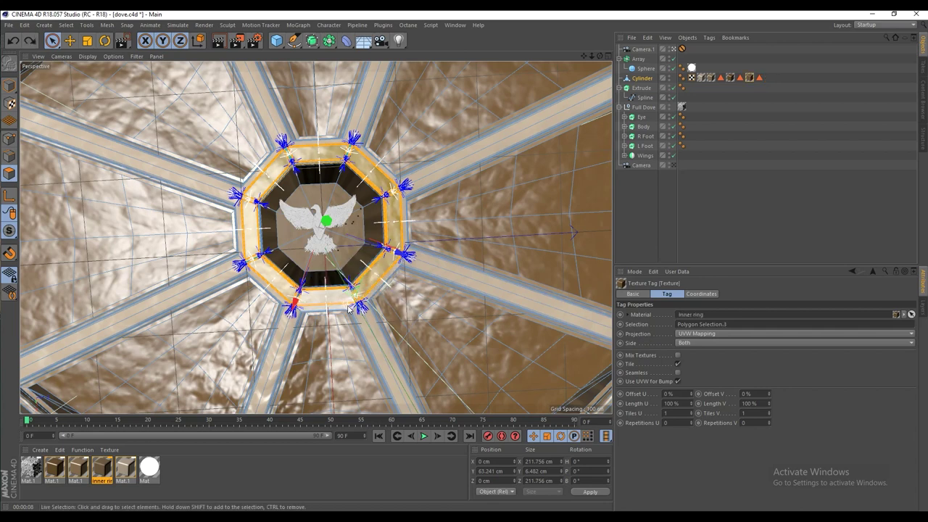
Darken a copy of the brown Mat.1 material to a color value of 29% and assign it to the selected ring faces.
left_click(51, 467)
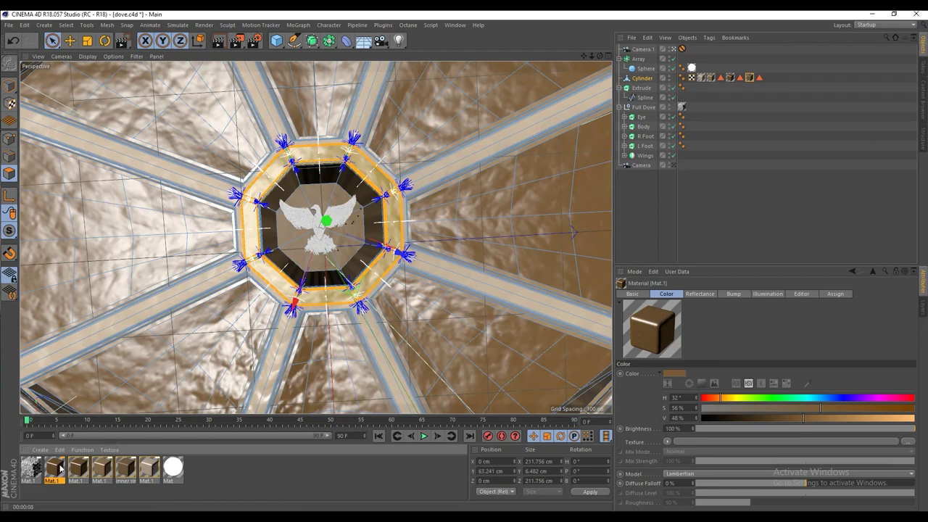
double_click(59, 467)
left_click_drag(330, 152, 344, 155)
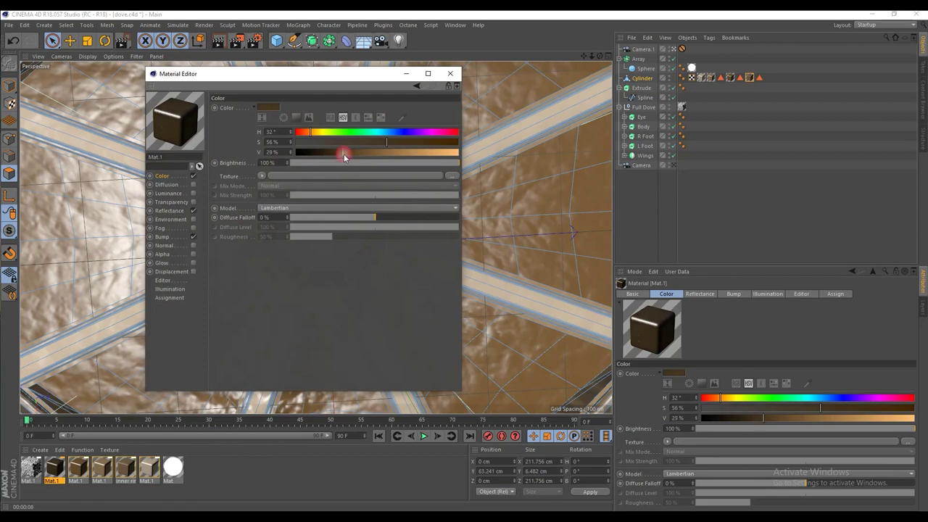
left_click(450, 74)
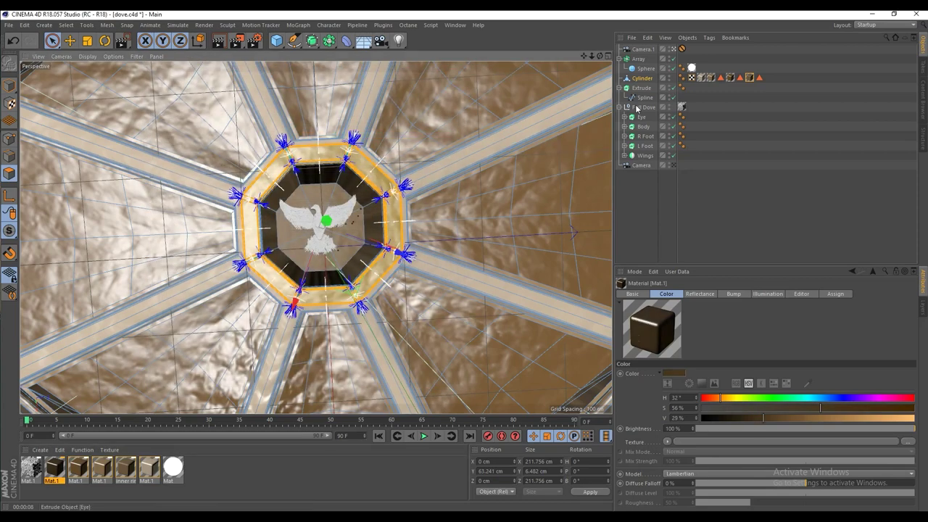
left_click(673, 51)
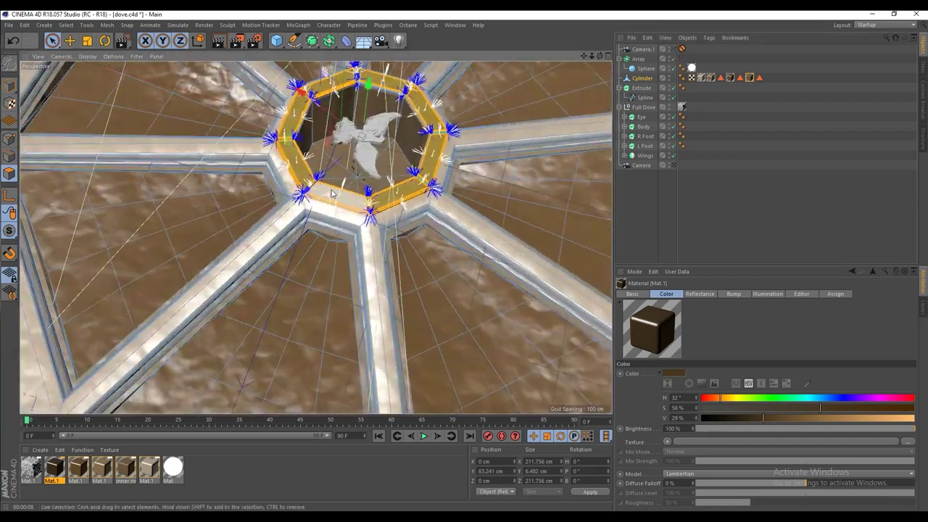
left_click_drag(63, 464, 333, 201)
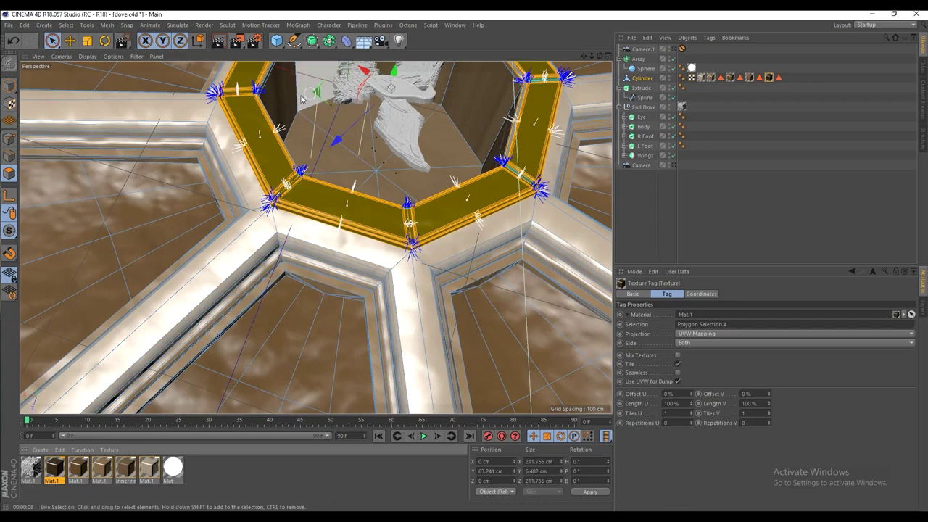
Test-render a region across the lower part of the octagonal ring as seen through Camera.1.
left_click(672, 49)
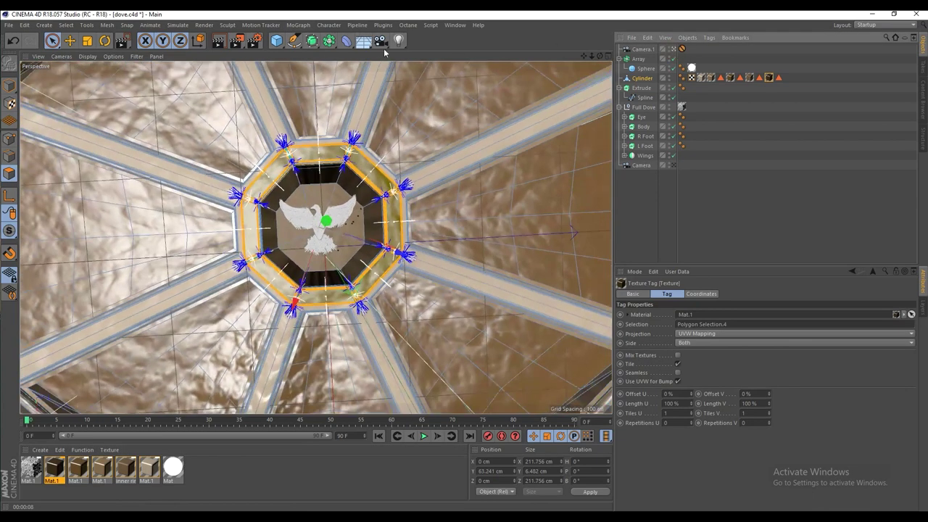
left_click(254, 40)
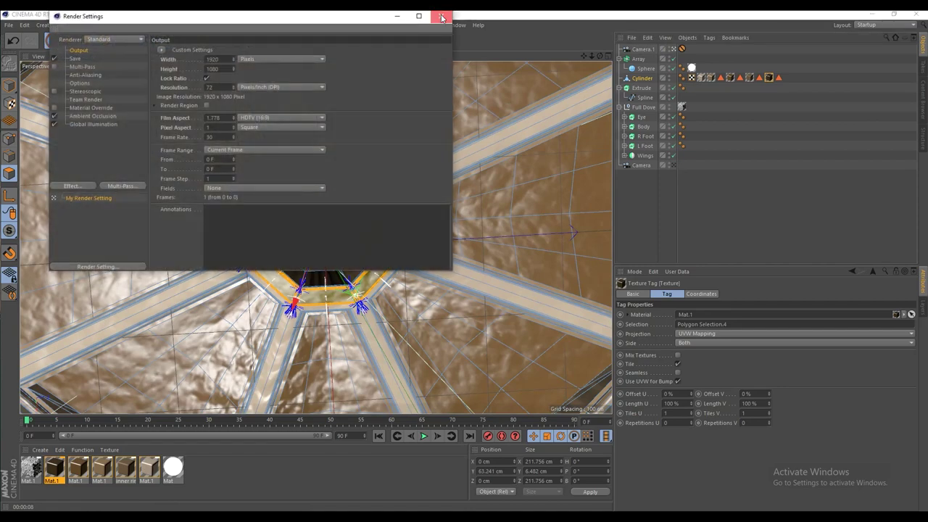
left_click(440, 16)
left_click(238, 41)
left_click(260, 55)
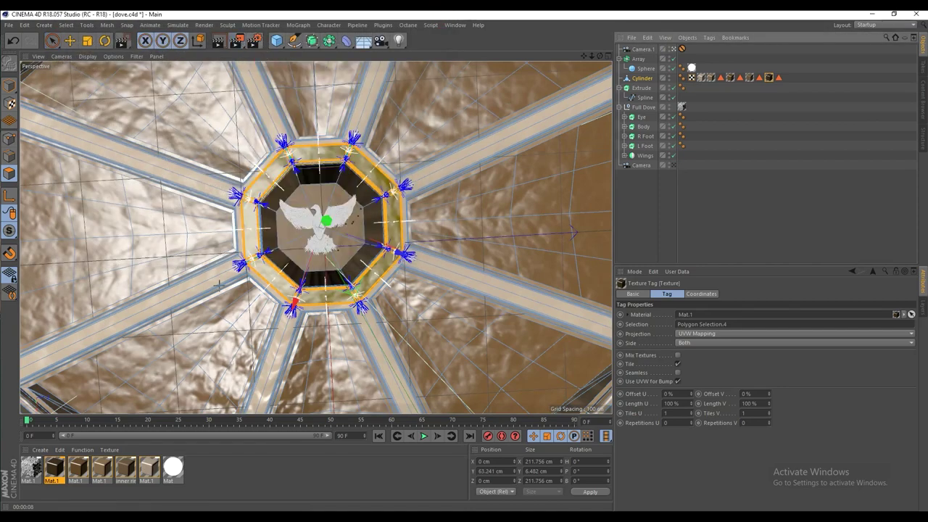
left_click_drag(219, 283, 475, 349)
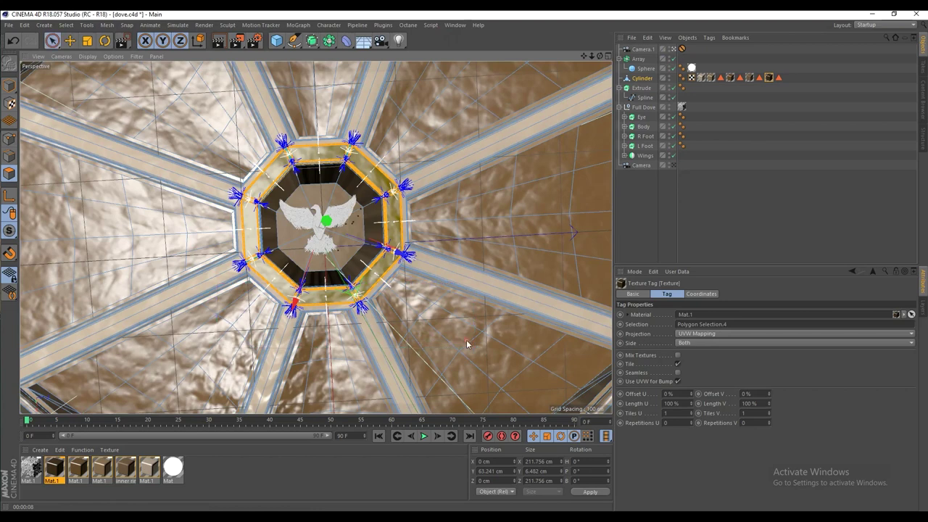
left_click(238, 42)
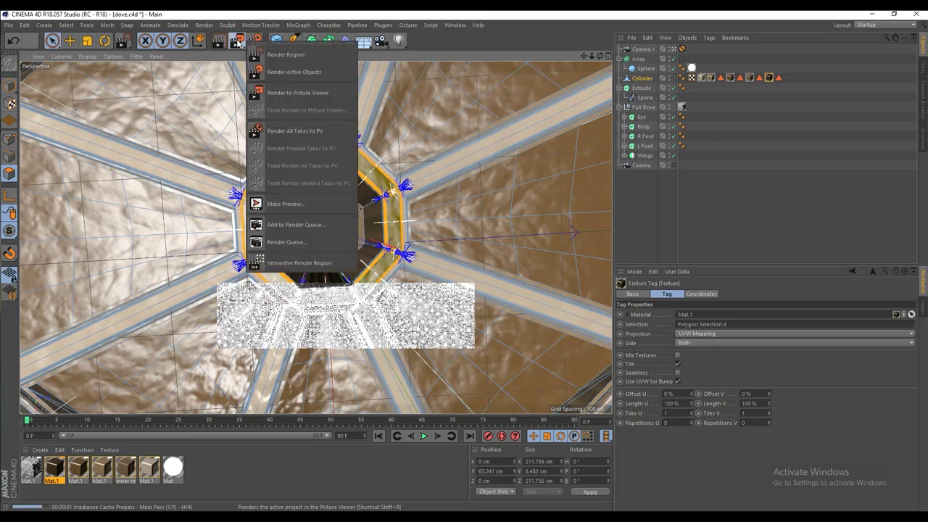
left_click(257, 56)
left_click_drag(223, 253, 458, 371)
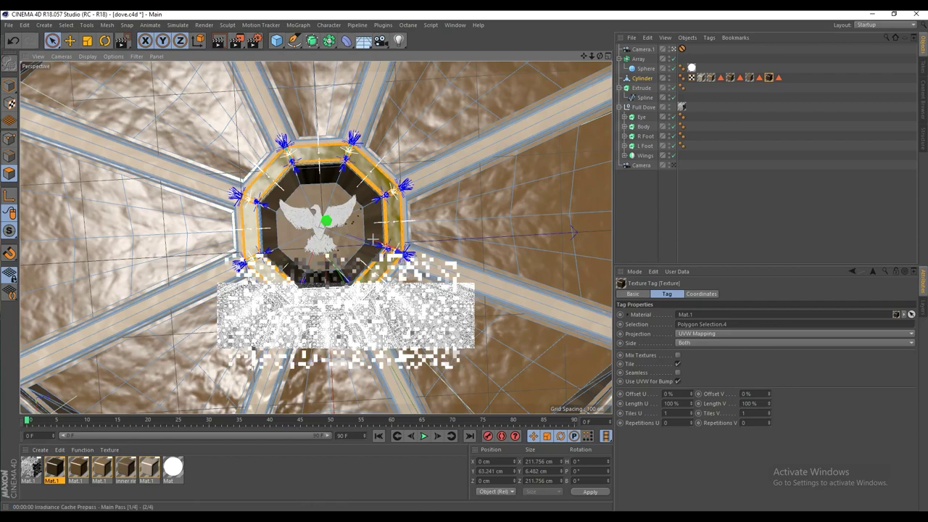
Render the Camera.1 view to the Picture Viewer and compare the earlier dove ceiling renders in its history.
left_click(237, 41)
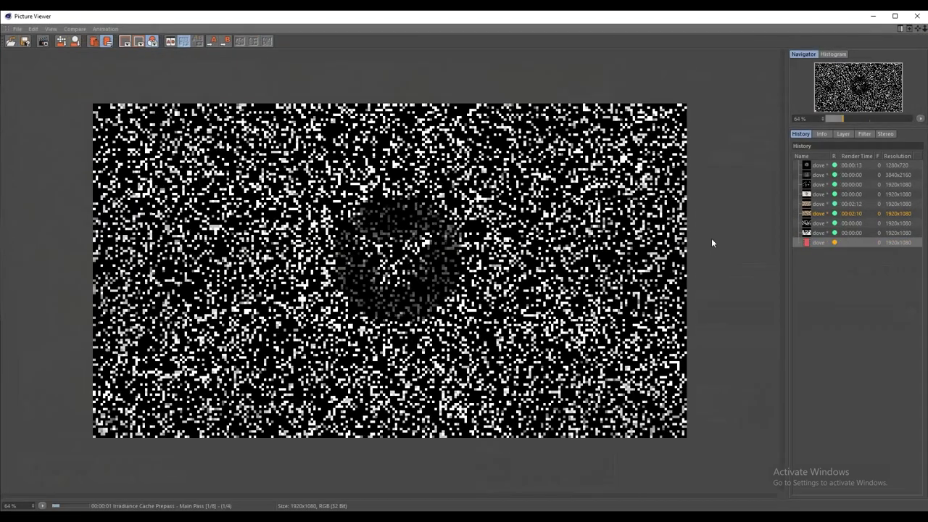
left_click(818, 175)
left_click(821, 165)
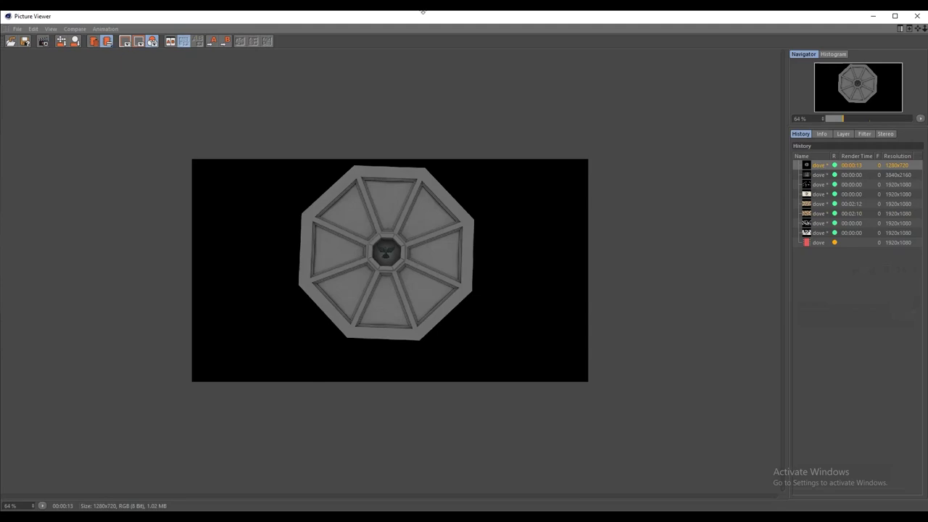
key("Down")
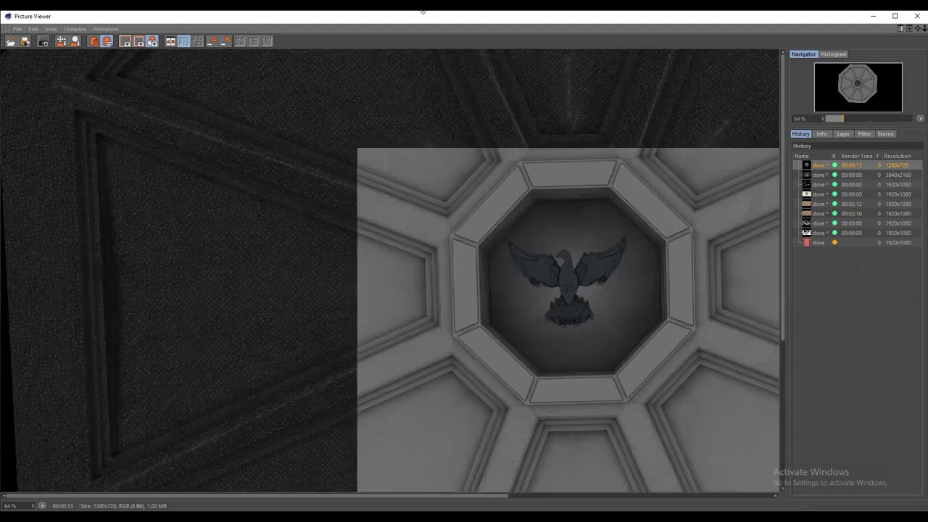
key("Down")
key("Down")
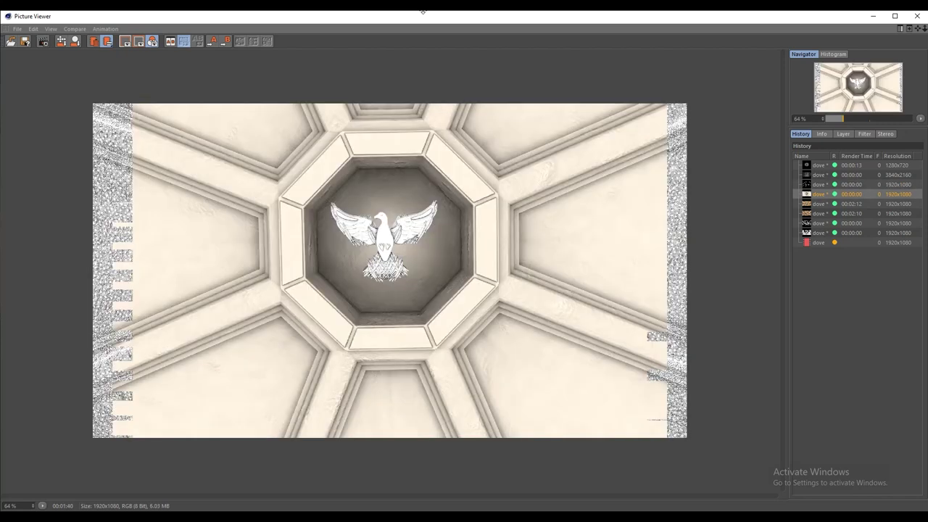
key("Down")
key("Down")
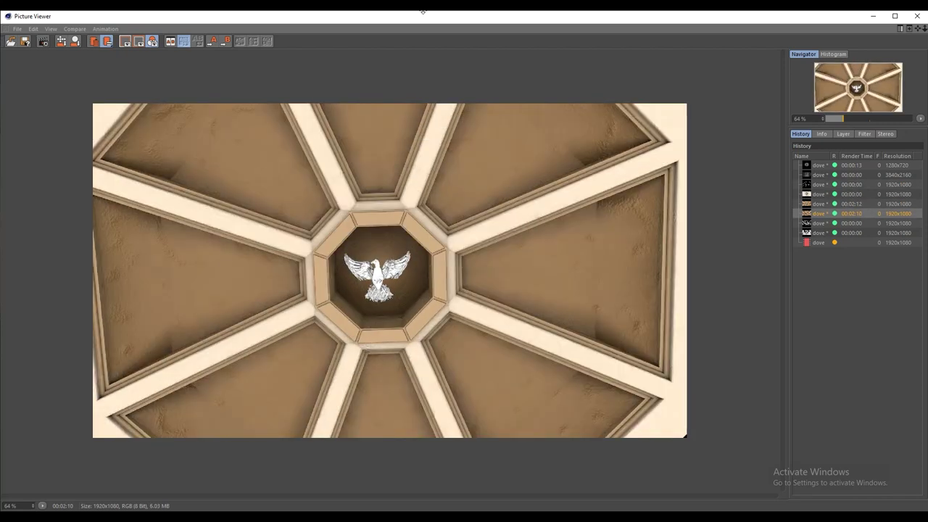
left_click(807, 223)
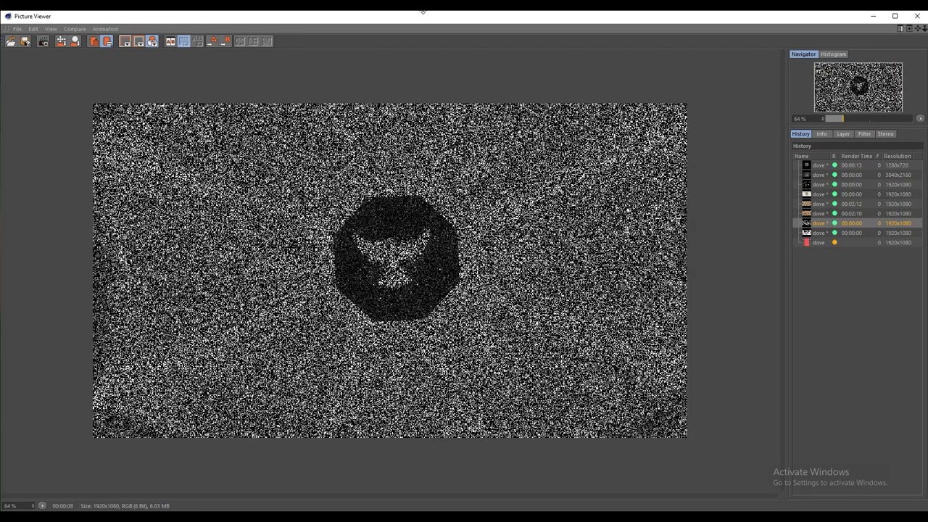
left_click(807, 232)
key("Up")
key("Down")
key("Down")
key("Up")
key("Up")
key("Up")
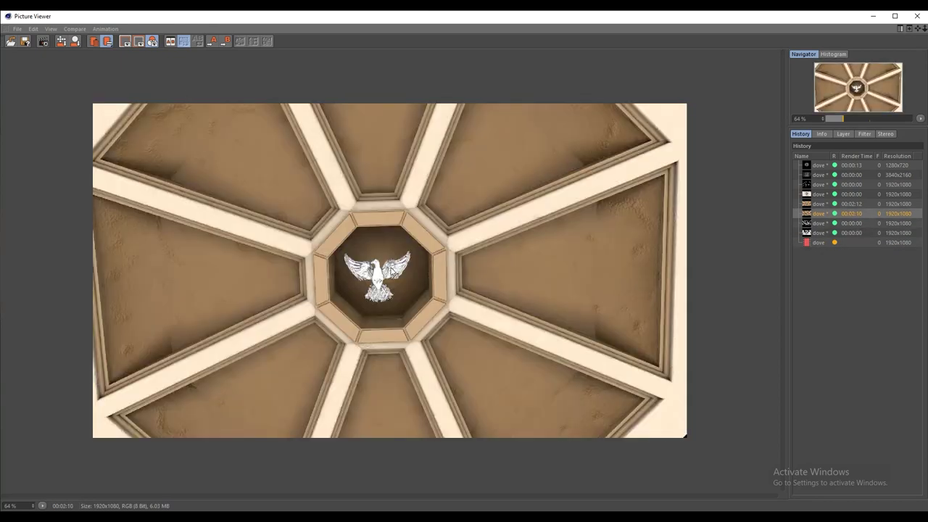
scroll(393, 272, "up", 3)
scroll(393, 304, "down", 3)
scroll(394, 304, "down", 1)
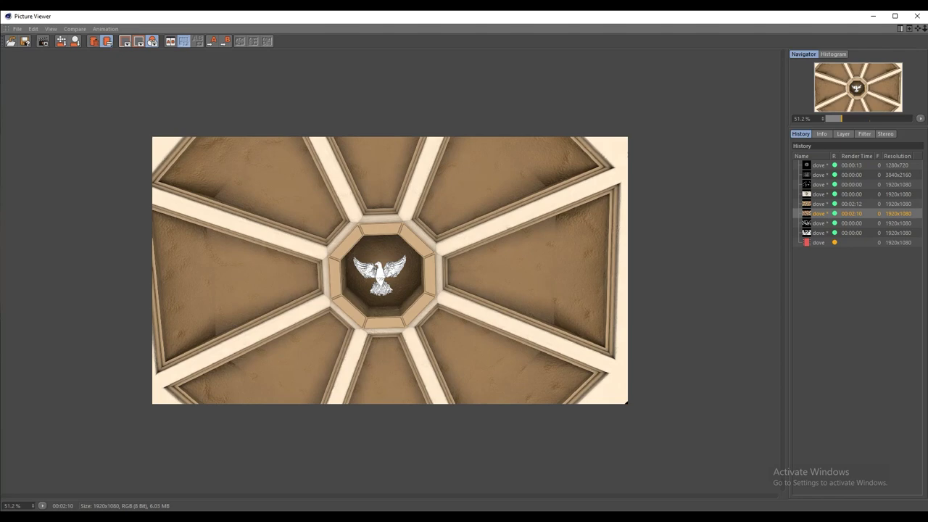
Examine the dark ring around the dove up close in the newest render, and close the Picture Viewer.
left_click(811, 242)
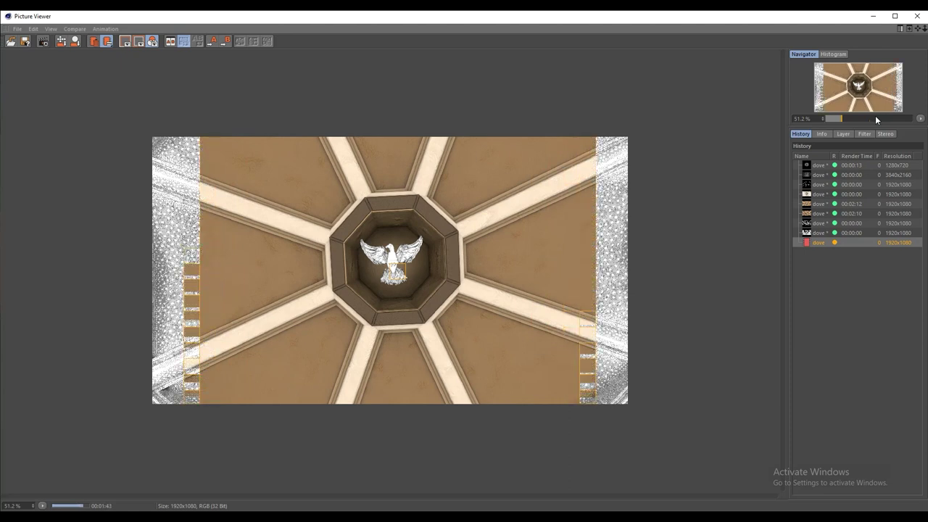
scroll(405, 235, "up", 3)
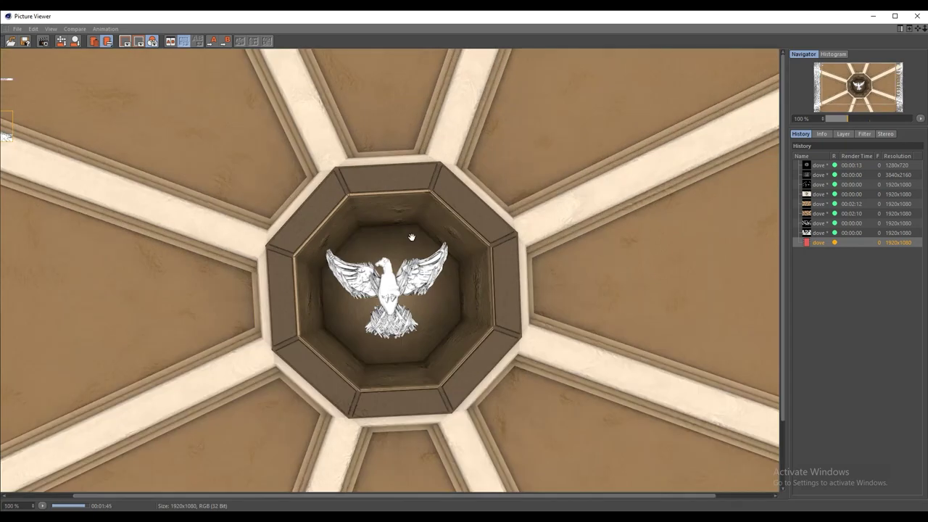
scroll(412, 238, "down", 1)
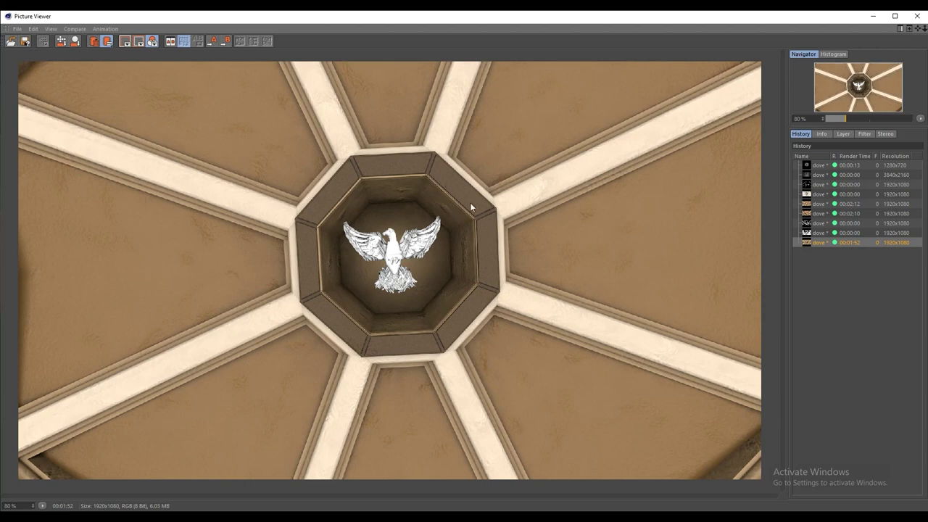
left_click(920, 15)
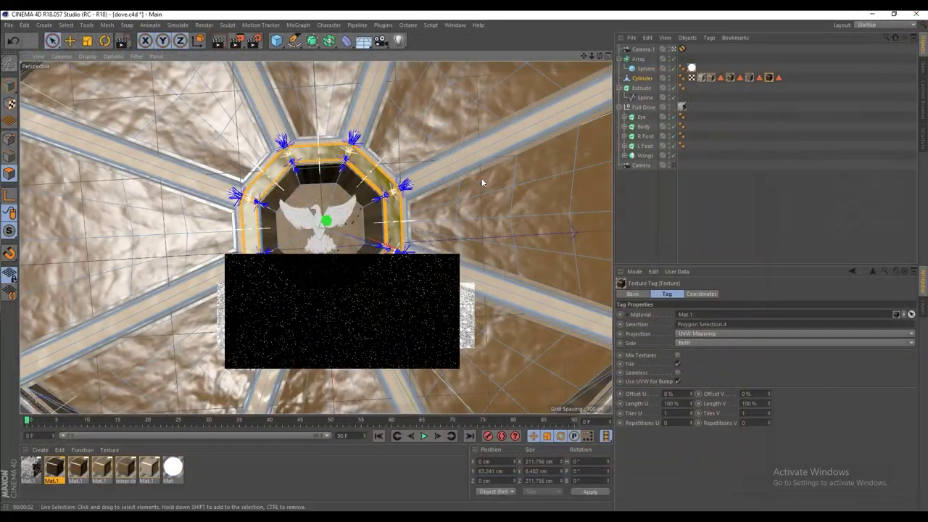
Leave the Camera.1 view and deselect the narrow corner faces between two raised ring panels around the dove recess.
left_click(673, 49)
left_click_drag(367, 168, 410, 116, "alt")
scroll(408, 121, "down", 5)
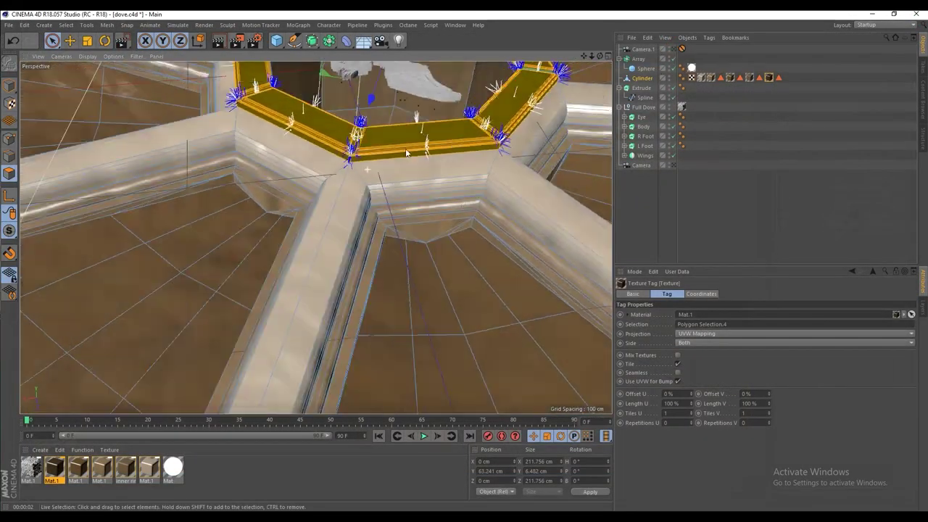
left_click_drag(408, 151, 413, 177, "alt")
scroll(510, 180, "up", 2)
scroll(506, 177, "up", 3)
scroll(414, 178, "up", 6)
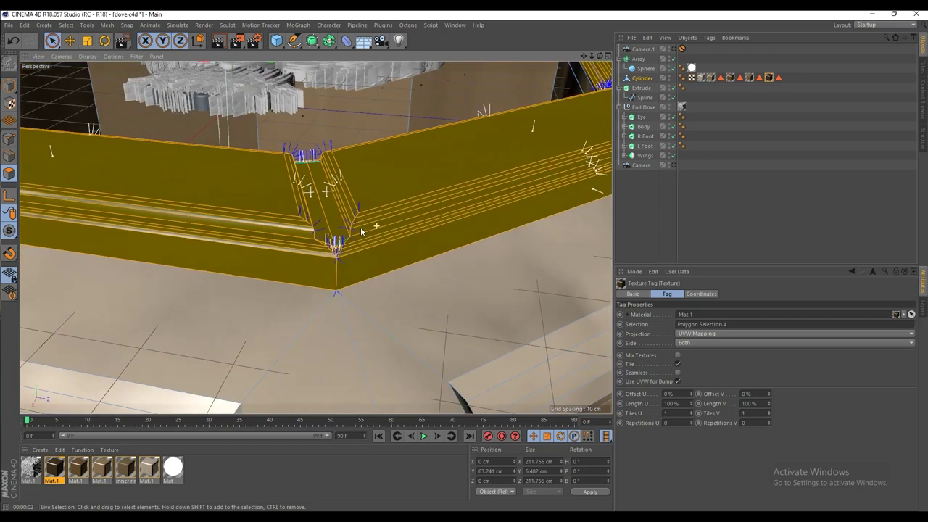
left_click_drag(361, 231, 327, 272, "alt")
left_click(328, 267, "shift")
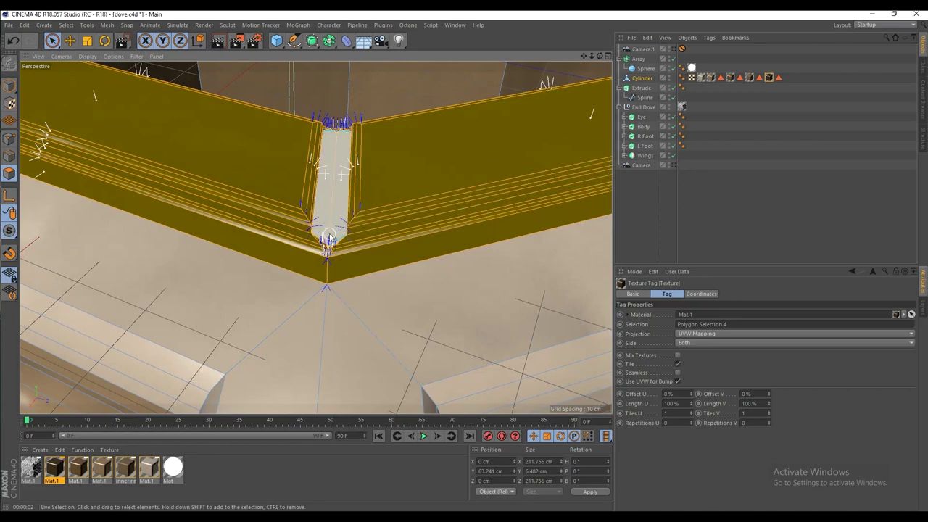
left_click(330, 261, "ctrl")
Deselect the corner strips and lower rim faces along the adjoining sides of the octagonal ring.
left_click_drag(325, 247, 597, 180, "alt")
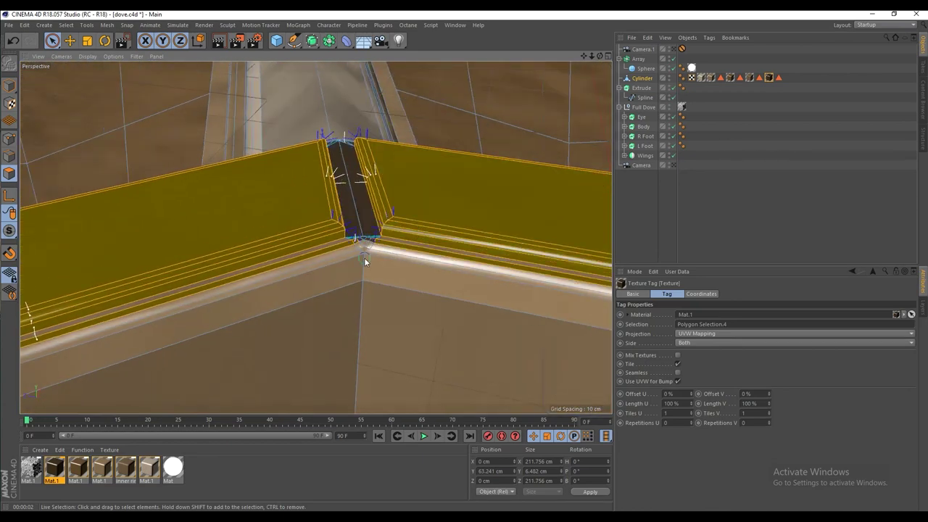
left_click_drag(351, 253, 82, 224, "alt")
scroll(297, 234, "down", 3)
left_click_drag(312, 227, 333, 279, "alt")
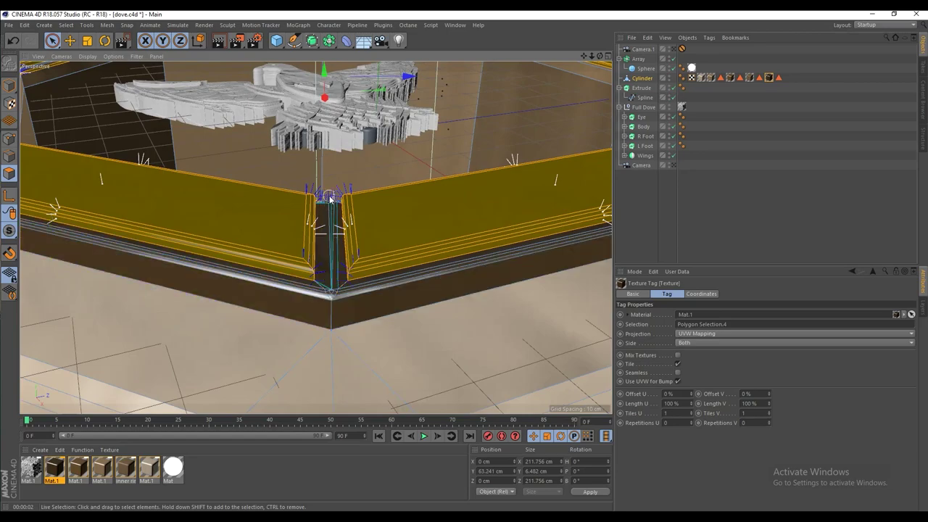
left_click_drag(330, 197, 161, 318, "alt")
scroll(145, 330, "down", 3)
middle_click_drag(240, 286, 213, 410, "alt")
left_click_drag(213, 411, 170, 364, "alt")
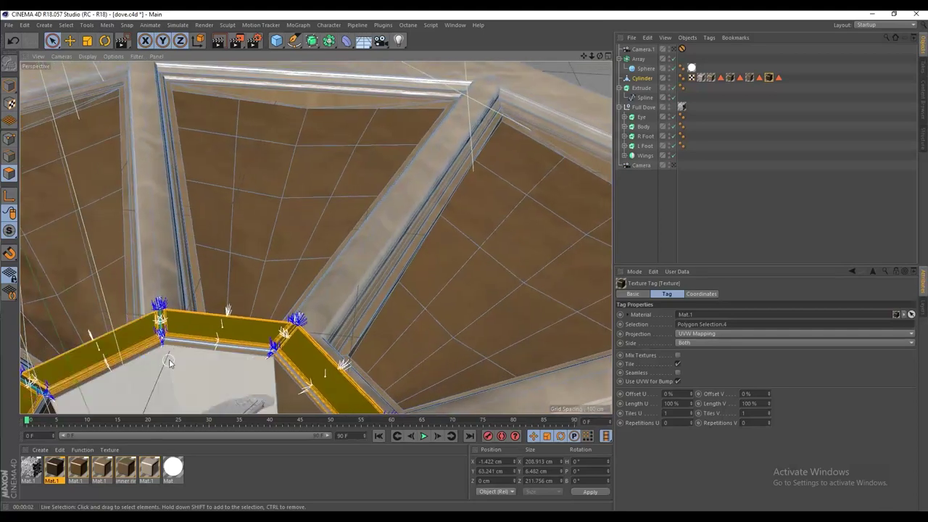
Remove the rim and corner moulding faces at the following ring corners from the polygon selection.
middle_click_drag(150, 341, 287, 219, "alt")
scroll(217, 285, "up", 8)
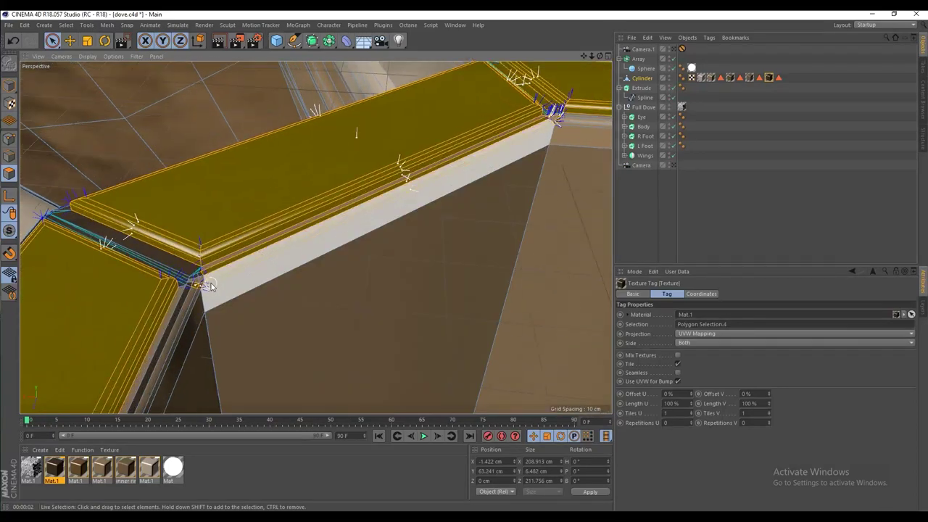
left_click_drag(211, 286, 201, 283, "alt")
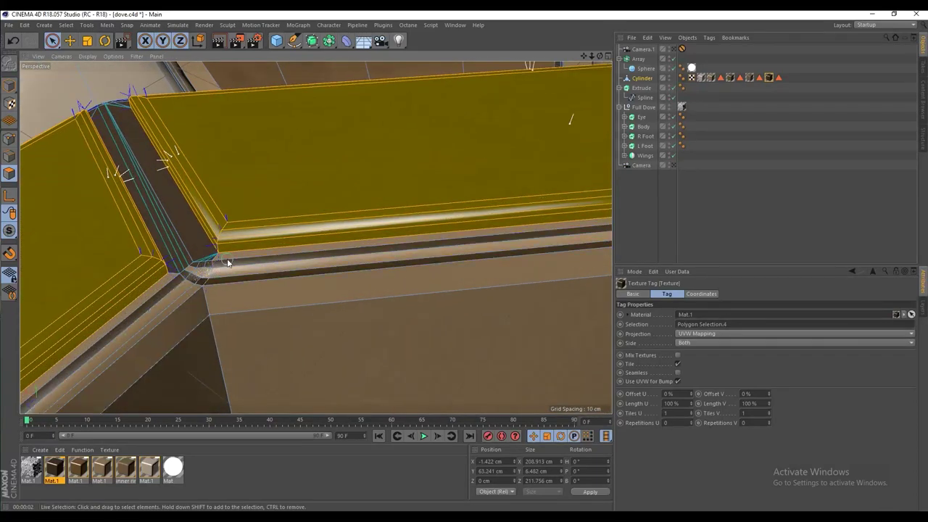
mouse_move(240, 263)
left_mouse_down("shift")
mouse_move(204, 268)
mouse_move(251, 234)
mouse_move(324, 203)
mouse_move(459, 245)
mouse_move(269, 282)
mouse_move(311, 233)
mouse_move(305, 237)
mouse_move(464, 258)
mouse_move(176, 310)
mouse_move(286, 249)
mouse_move(285, 294)
left_mouse_up("shift")
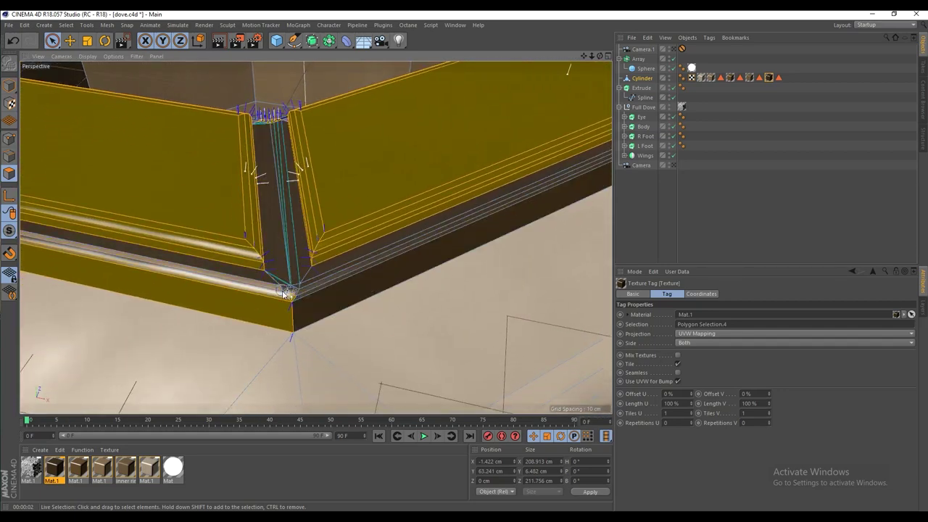
left_click_drag(282, 191, 320, 182, "alt")
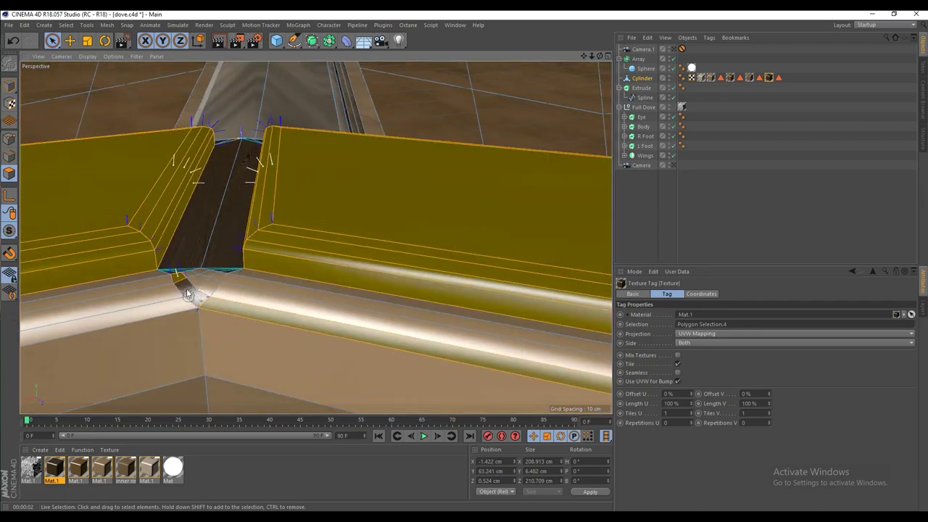
mouse_move(226, 312)
left_mouse_down("alt")
mouse_move(224, 227)
mouse_move(514, 260)
mouse_move(337, 265)
mouse_move(381, 251)
mouse_move(314, 237)
mouse_move(307, 323)
mouse_move(358, 310)
mouse_move(343, 299)
mouse_move(372, 288)
mouse_move(360, 300)
mouse_move(204, 254)
mouse_move(310, 245)
mouse_move(265, 207)
mouse_move(250, 207)
mouse_move(477, 311)
mouse_move(433, 314)
mouse_move(451, 269)
mouse_move(447, 239)
mouse_move(429, 246)
mouse_move(436, 259)
mouse_move(61, 96)
mouse_move(215, 101)
mouse_move(460, 185)
mouse_move(427, 149)
mouse_move(443, 154)
left_mouse_up("alt")
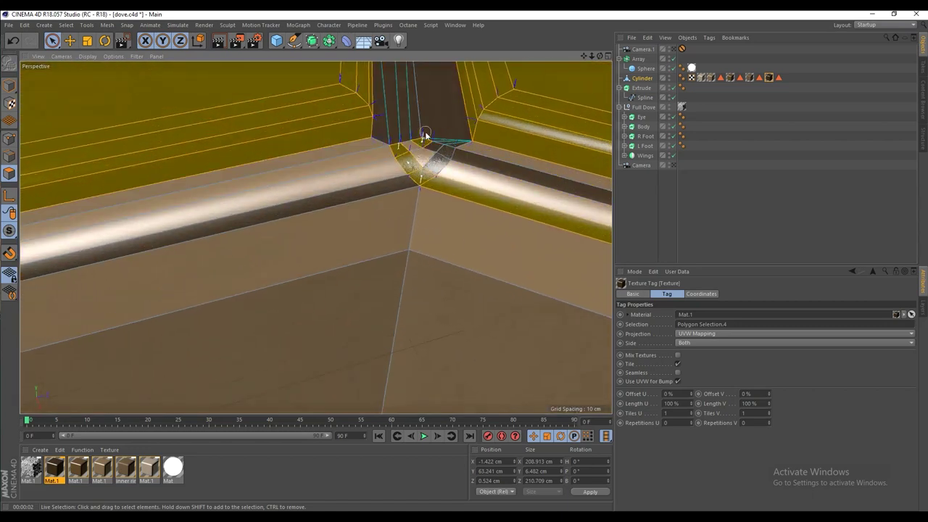
Deselect the last corner and rim faces, and assign the light beige Mat.1 material to the ring's raised panel faces.
left_click_drag(425, 188, 348, 290, "alt")
left_click_drag(334, 251, 428, 133, "alt")
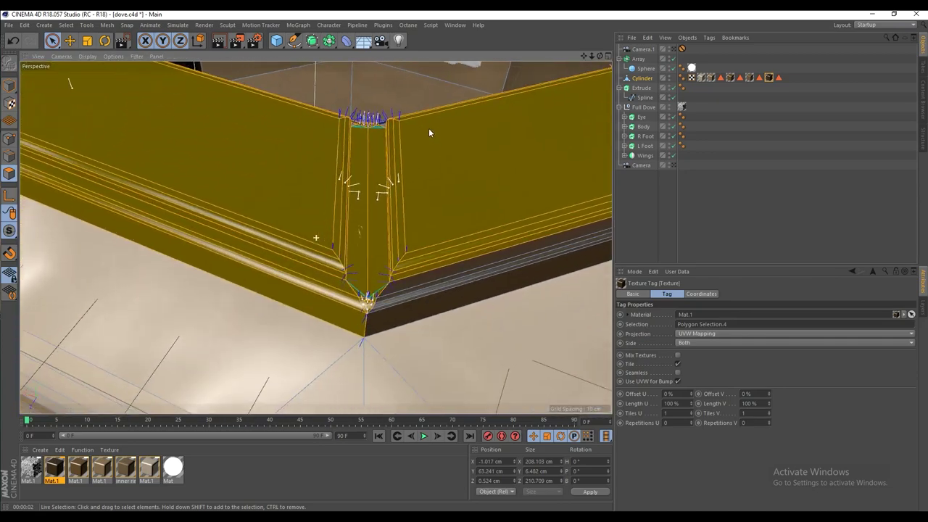
mouse_move(374, 278)
left_mouse_down("ctrl")
mouse_move(363, 290)
mouse_move(152, 226)
mouse_move(424, 248)
mouse_move(384, 240)
mouse_move(444, 298)
left_mouse_up("ctrl")
scroll(444, 296, "up", 3)
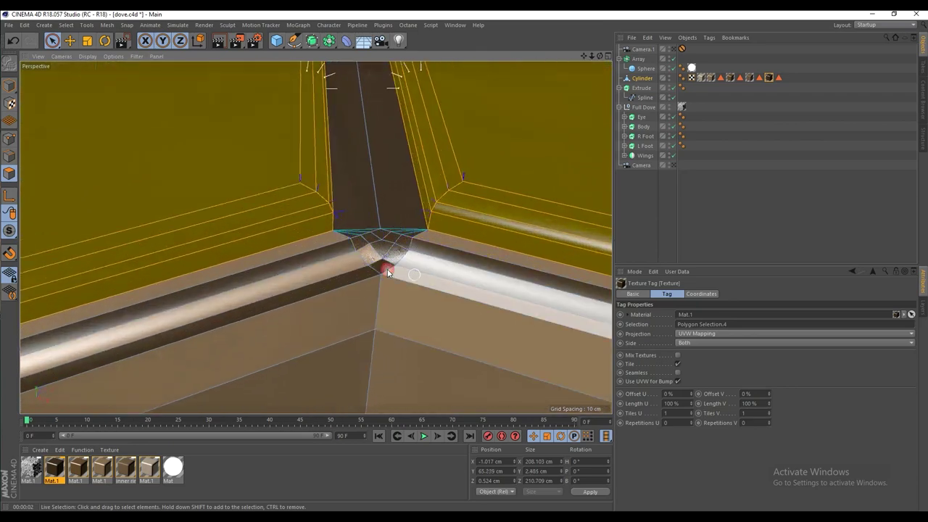
left_click_drag(388, 272, 362, 149, "alt")
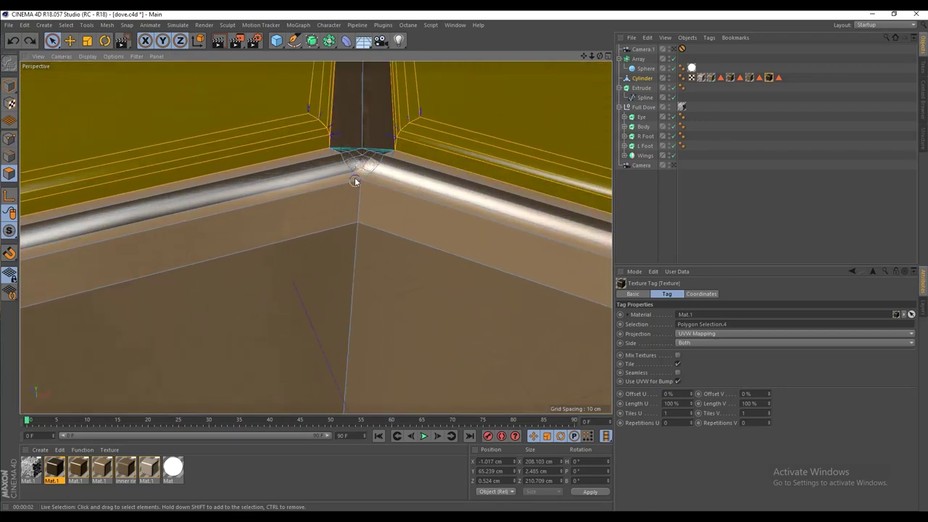
left_click_drag(362, 174, 290, 261, "alt")
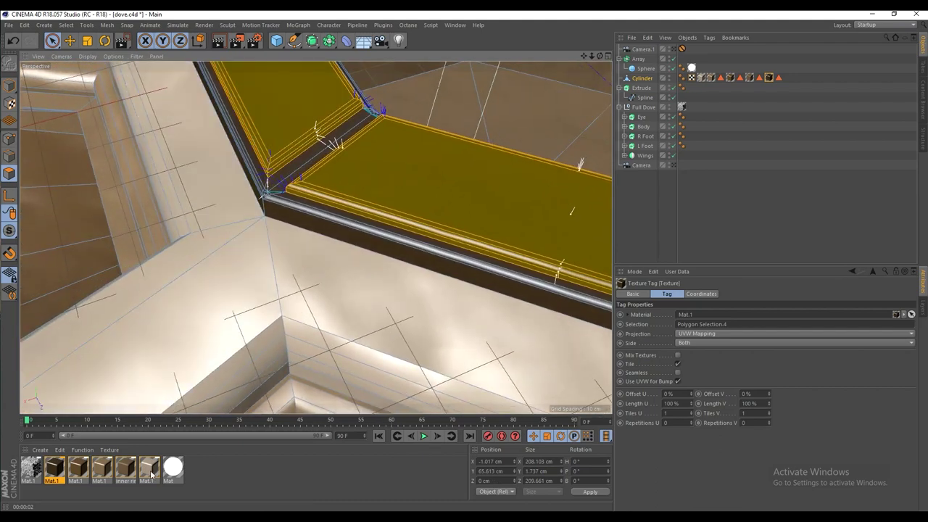
left_click_drag(151, 475, 223, 161)
Try to add the flat band below the ring moulding to the selection with Loop Selection.
key("u")
key("l")
scroll(301, 268, "up", 3)
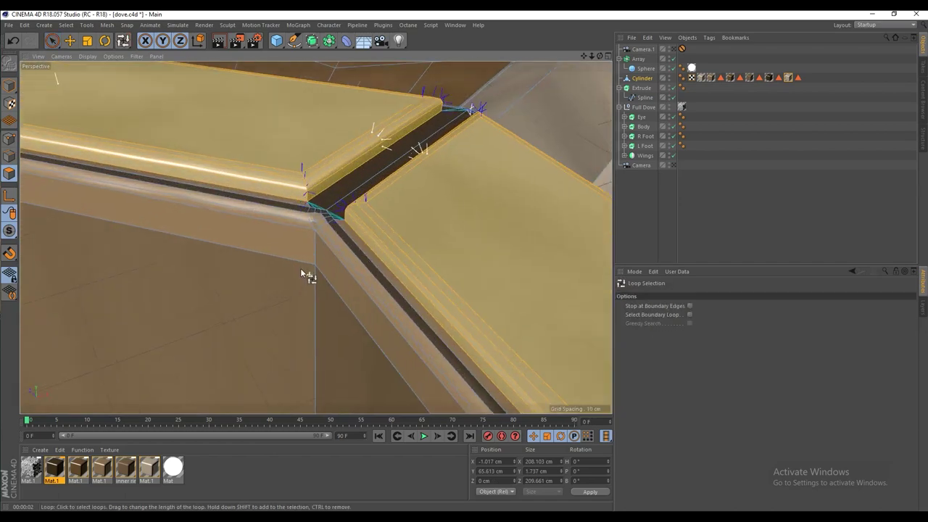
left_click(320, 245, "shift")
left_click_drag(321, 247, 354, 231, "alt")
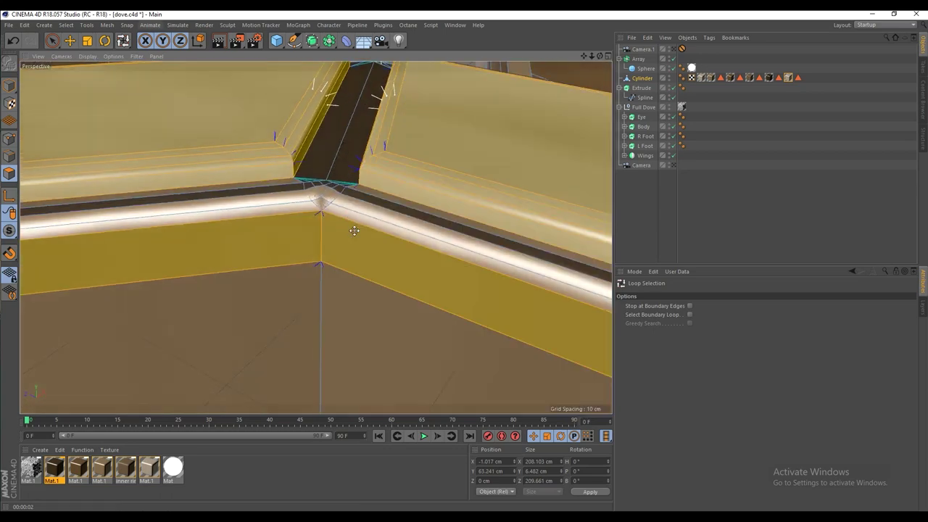
Select the flat band and moulding faces on both sides of one inner ring corner with Live Selection, leaving out the raised panels.
left_click(54, 42)
left_click(330, 201, "ctrl")
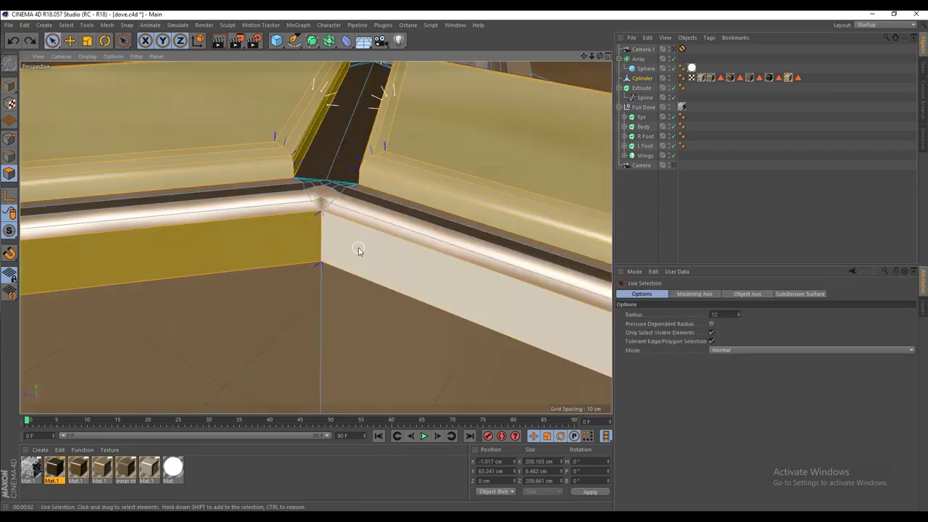
left_click_drag(358, 248, 290, 262, "ctrl")
left_click(323, 221)
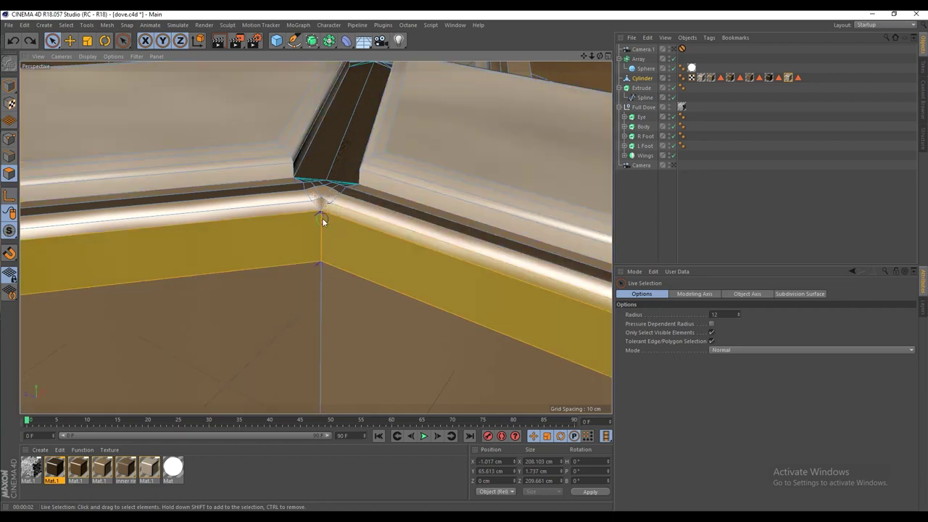
left_click(309, 200, "ctrl")
left_click(328, 211)
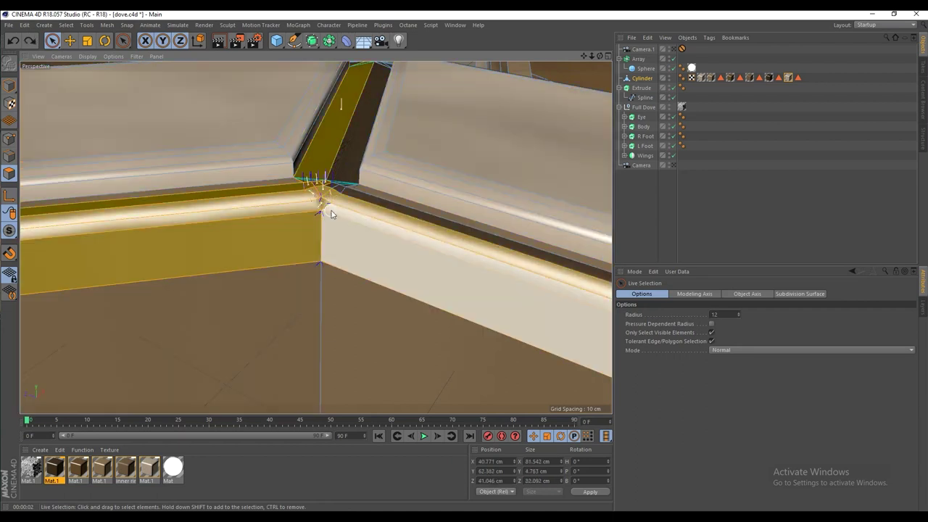
key("ctrl+z")
mouse_move(327, 248)
left_mouse_down()
mouse_move(318, 221)
mouse_move(334, 237)
left_mouse_up()
right_click_drag(333, 237, 340, 203, "alt")
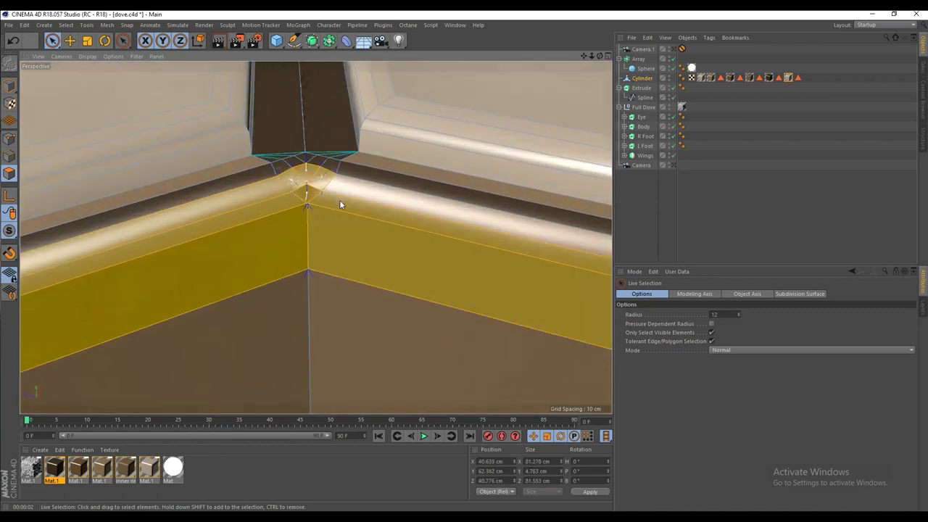
left_click_drag(341, 199, 367, 166, "shift")
left_click(371, 163, "shift")
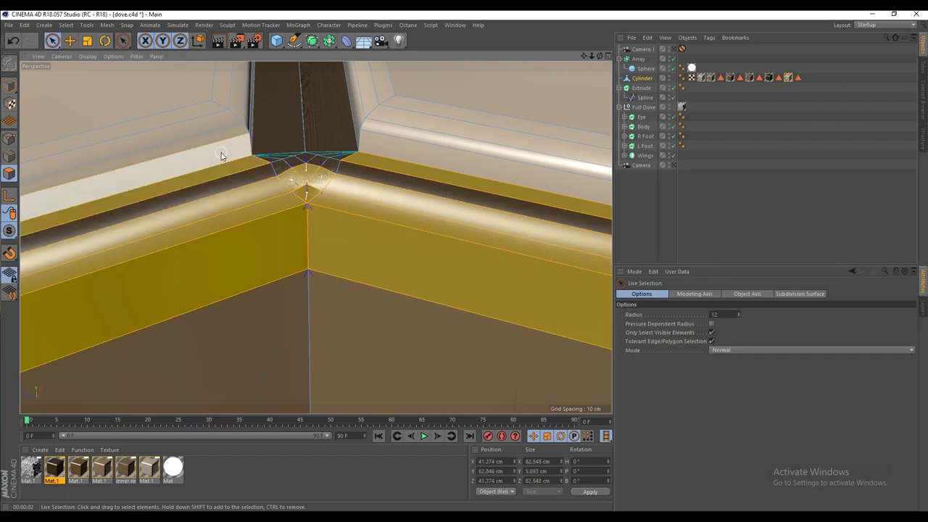
Extend the selection to the band and moulding faces around the next inner ring corner.
left_click_drag(221, 151, 232, 271, "alt")
right_click_drag(225, 269, 326, 265, "alt")
left_click(276, 302, "shift")
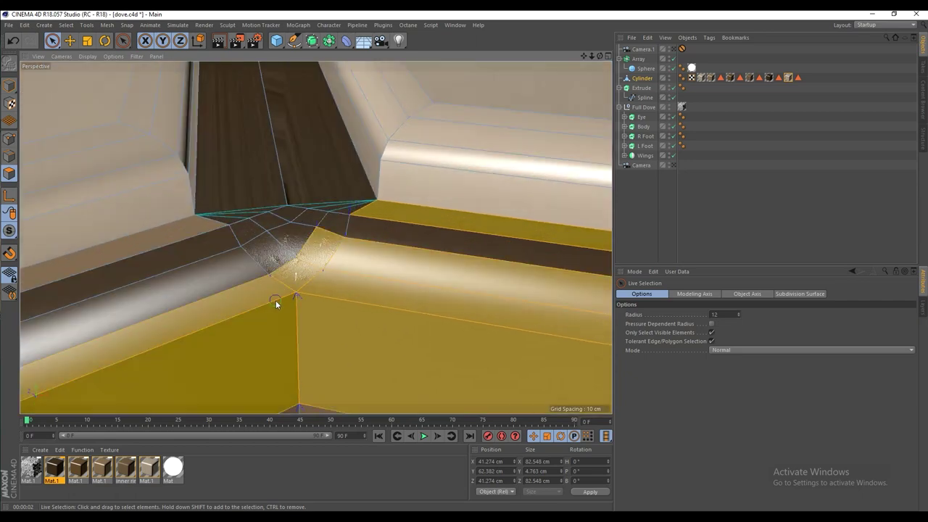
left_click_drag(275, 300, 326, 262, "alt")
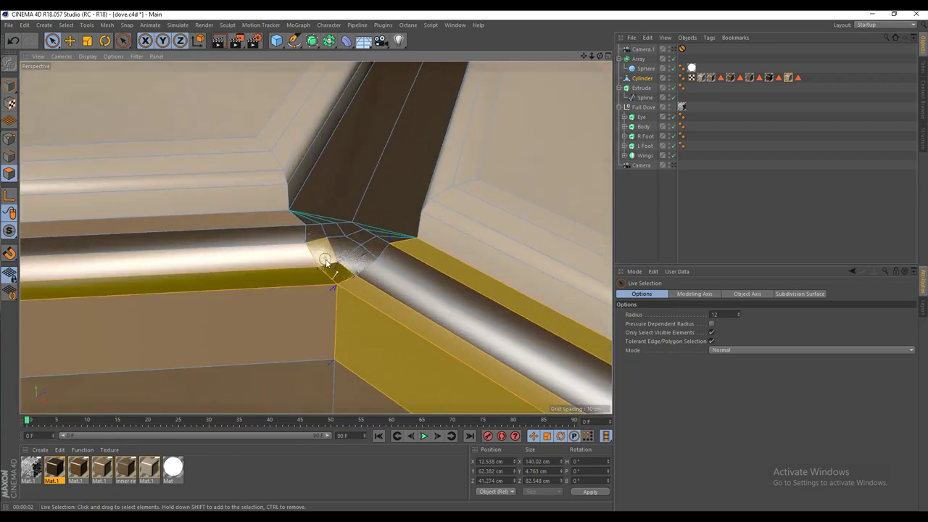
Undo the last face picks and add the adjoining side's flat band and rounded moulding faces to the selection.
key("ctrl+z")
key("ctrl+z")
key("ctrl+z")
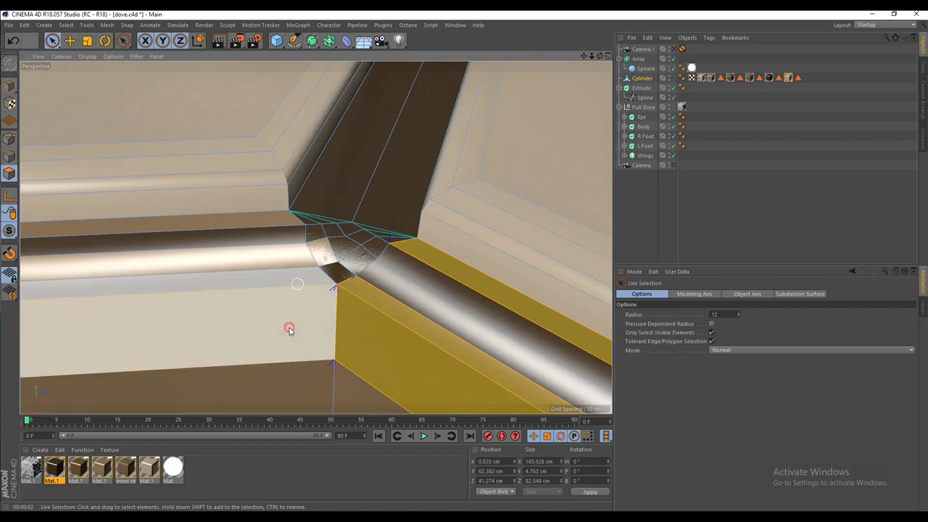
left_click(290, 325)
left_click(315, 259, "shift")
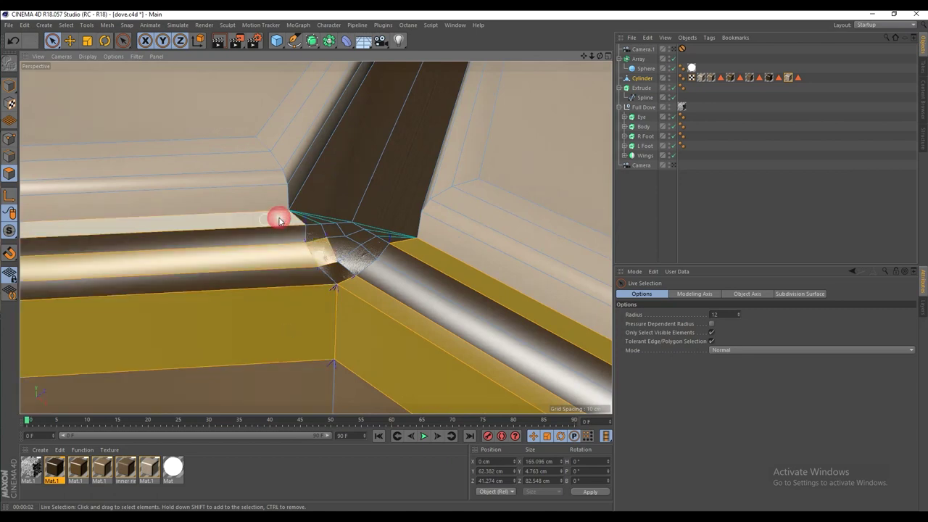
Add the corner faces, upper strip, rounded moulding and flat band on the next ring side to the selection.
left_click_drag(279, 219, 323, 222, "alt")
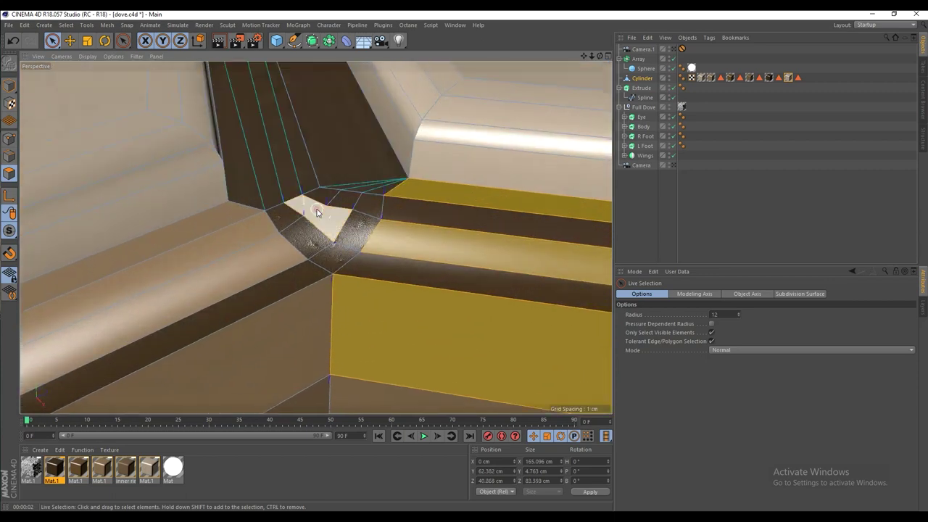
left_click_drag(240, 222, 244, 263, "shift")
left_click(314, 318, "shift")
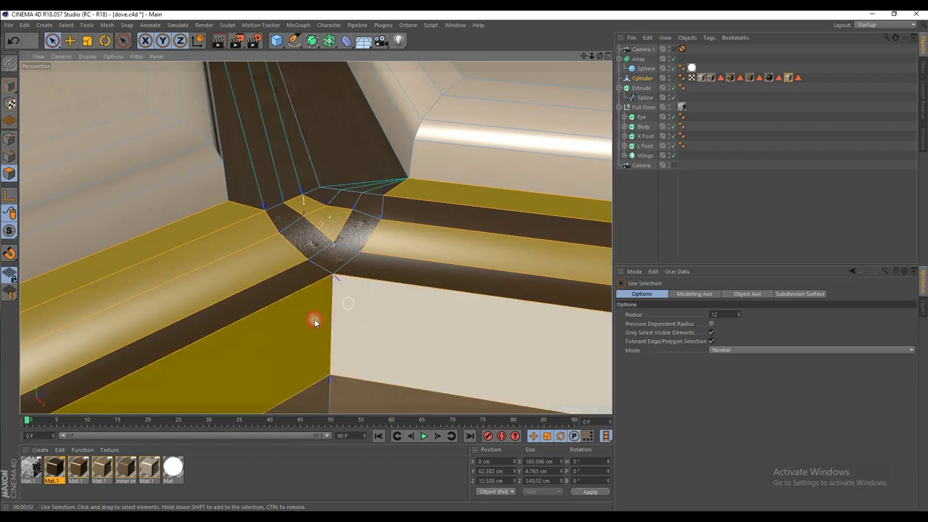
left_click_drag(314, 322, 280, 208, "alt")
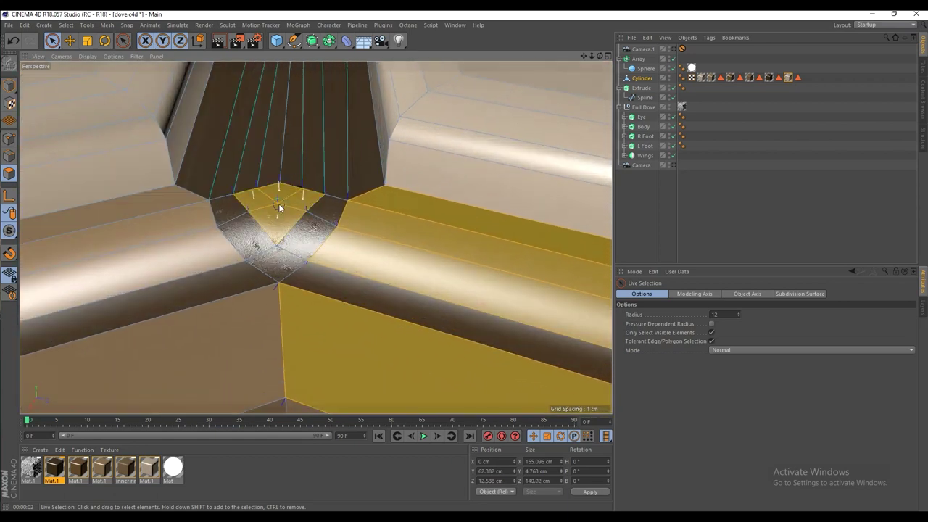
left_click_drag(163, 248, 371, 209, "alt")
Add the remaining moulding strips along the ring side above the dove recess wall to the selection.
middle_click_drag(252, 216, 582, 174, "alt")
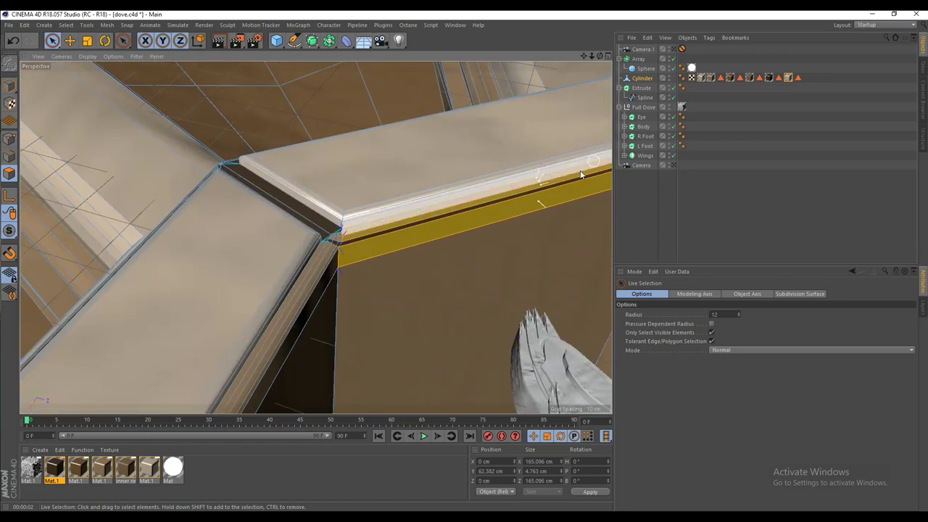
left_click_drag(582, 174, 474, 202, "alt")
scroll(352, 145, "up", 5)
scroll(362, 144, "up", 3)
mouse_move(377, 139)
left_mouse_down("shift")
mouse_move(355, 170)
mouse_move(326, 143)
mouse_move(228, 148)
mouse_move(261, 240)
mouse_move(240, 212)
mouse_move(315, 236)
left_mouse_up("shift")
scroll(261, 240, "down", 2)
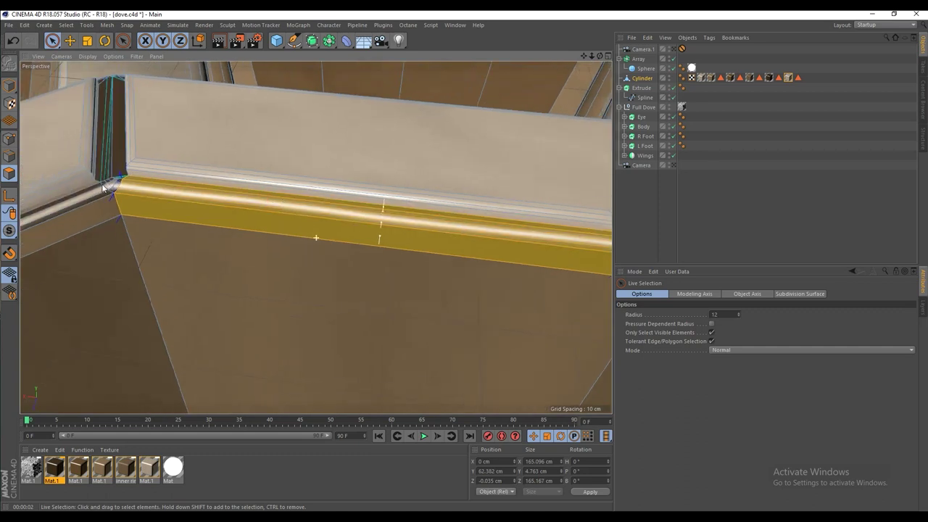
Add the small corner faces and the neighbouring side's upper strip and rounded moulding to the selection.
middle_click_drag(314, 236, 457, 214, "alt")
scroll(249, 157, "up", 5)
mouse_move(305, 169)
left_mouse_down("shift")
mouse_move(301, 154)
mouse_move(259, 193)
mouse_move(191, 166)
left_mouse_up("shift")
left_click(171, 147, "ctrl")
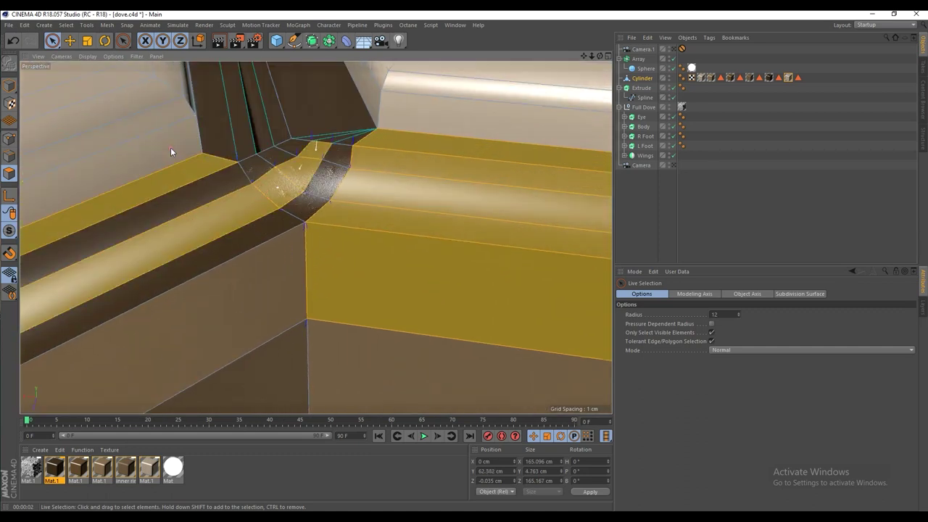
Add the remaining corner polygons of the octagonal trim to the Cylinder's polygon selection.
left_click(250, 292, "shift")
scroll(403, 192, "down", 4)
left_click_drag(410, 190, 143, 236, "alt")
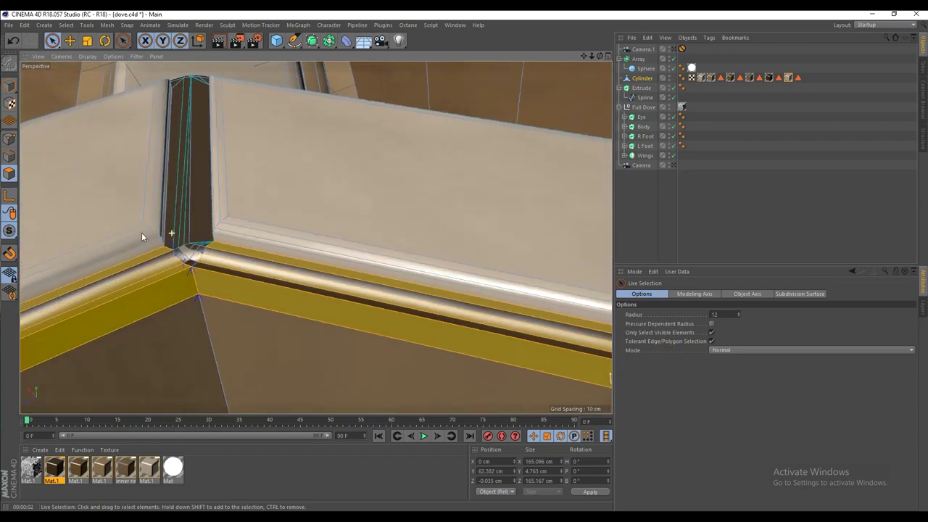
scroll(145, 238, "up", 7)
left_click(292, 270, "shift")
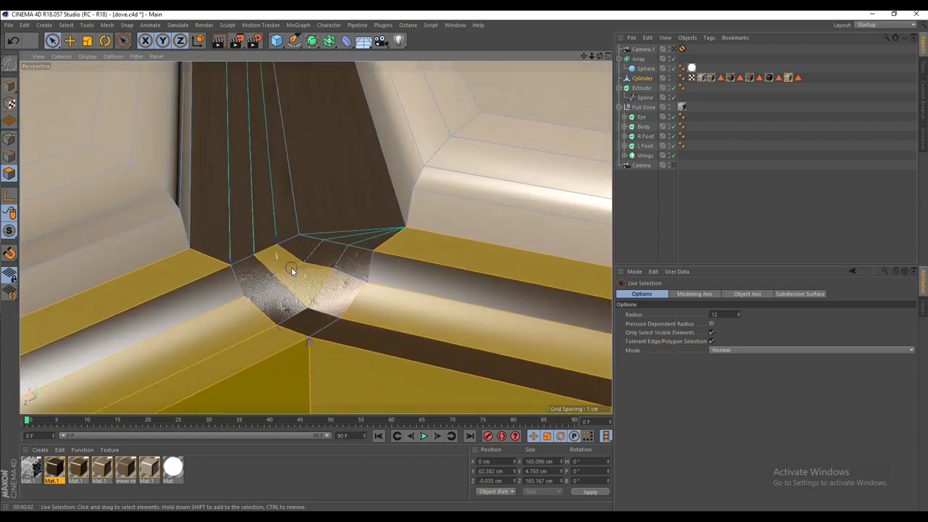
left_click(336, 288, "shift")
scroll(419, 278, "down", 5)
middle_click_drag(418, 277, 488, 186, "alt")
left_click_drag(487, 187, 390, 247, "alt")
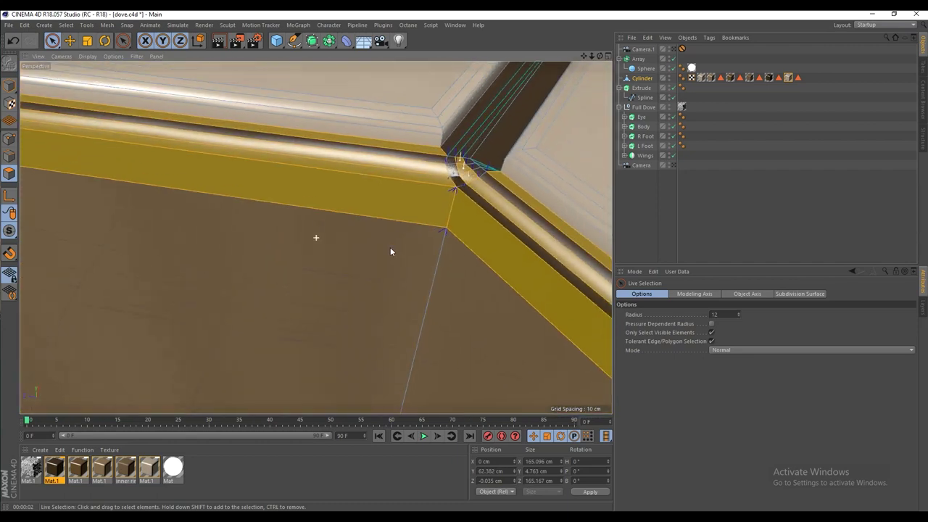
Apply the dark Mat.1 material to the selected trim polygons of the Cylinder.
left_click_drag(466, 212, 338, 195)
scroll(451, 181, "down", 4)
scroll(383, 164, "down", 6)
middle_click_drag(338, 195, 329, 242, "alt")
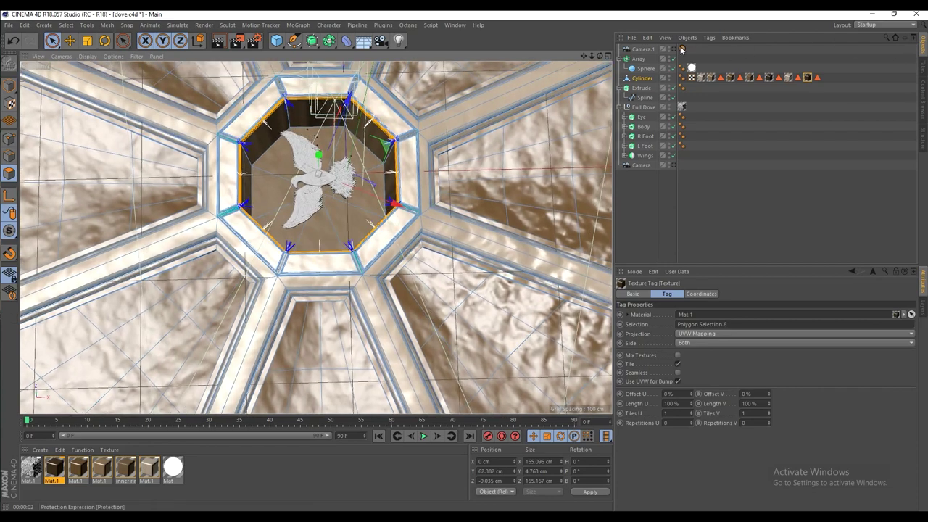
View the scene through Camera.1 and test-render a region over the lower edge of the octagon.
left_click(667, 48)
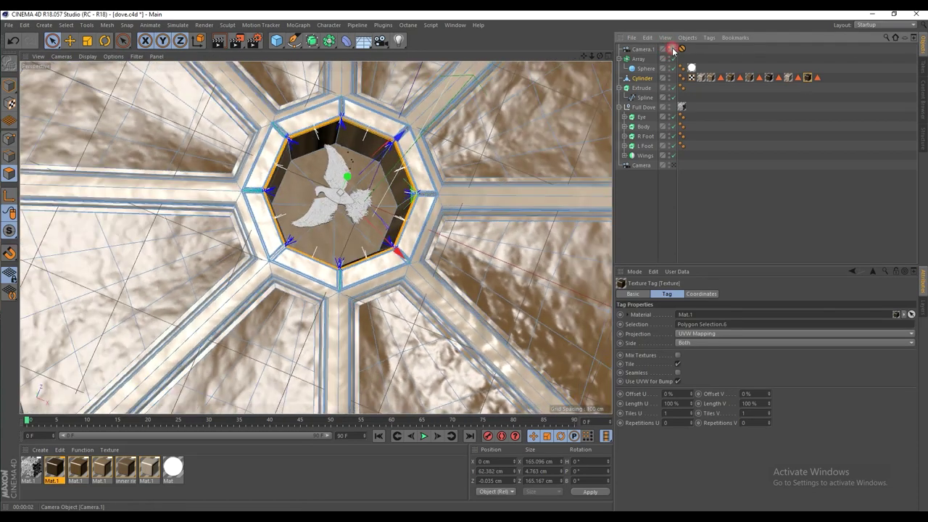
left_click(667, 49)
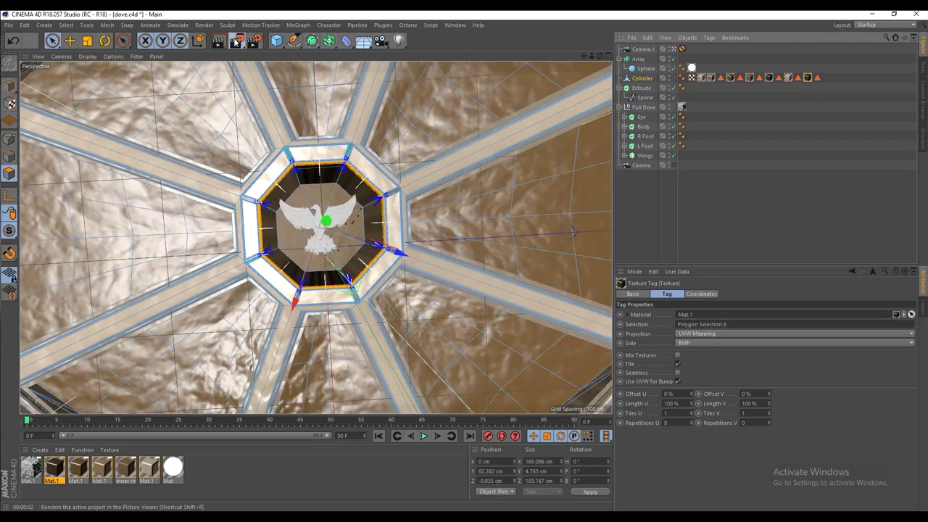
left_click_drag(239, 41, 276, 57)
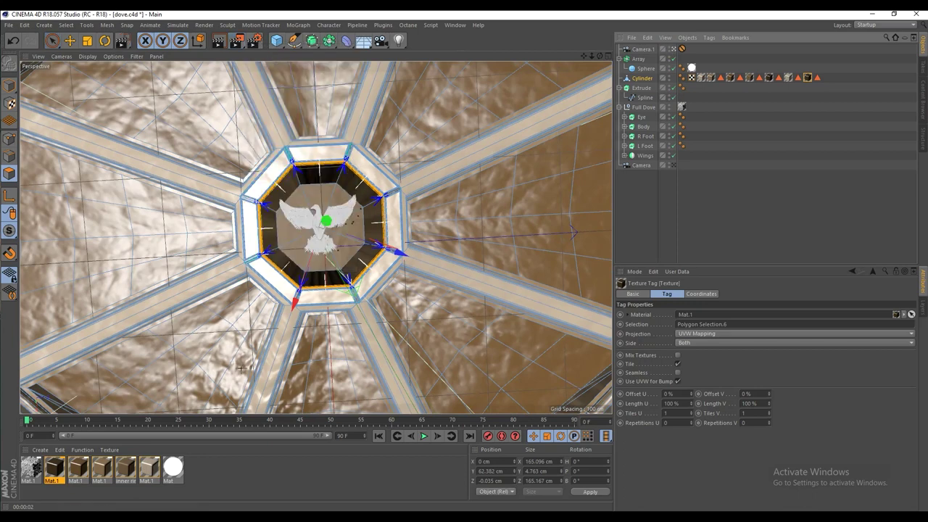
left_click_drag(223, 384, 398, 256)
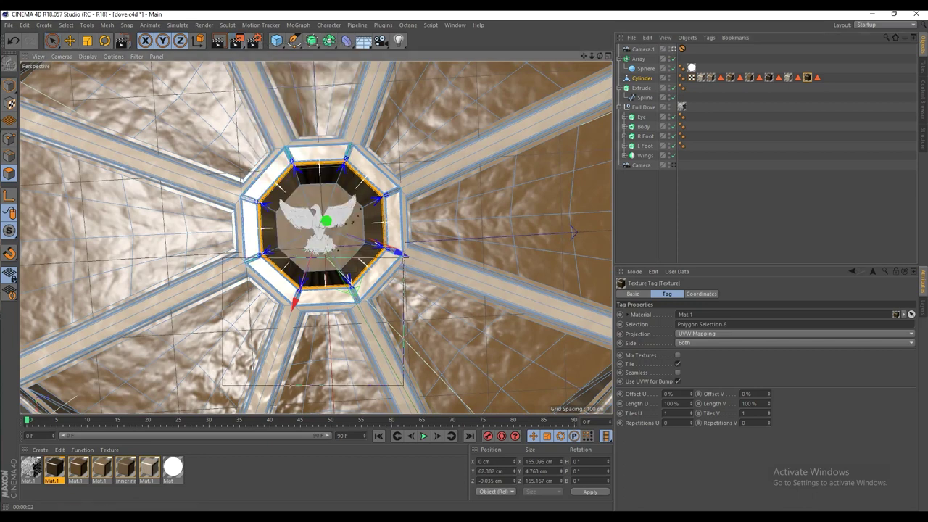
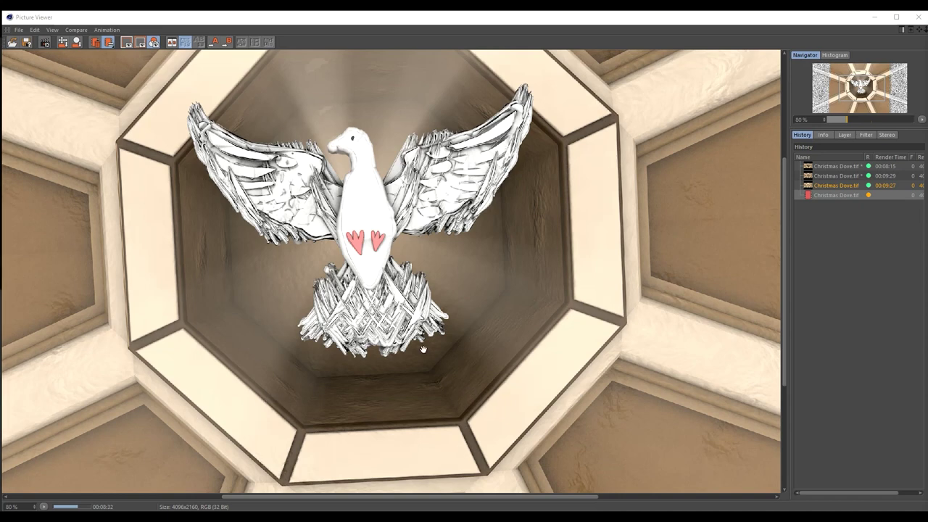
Show the whole Christmas Dove render in the Picture Viewer.
scroll(428, 344, "down", 3)
scroll(451, 335, "down", 1)
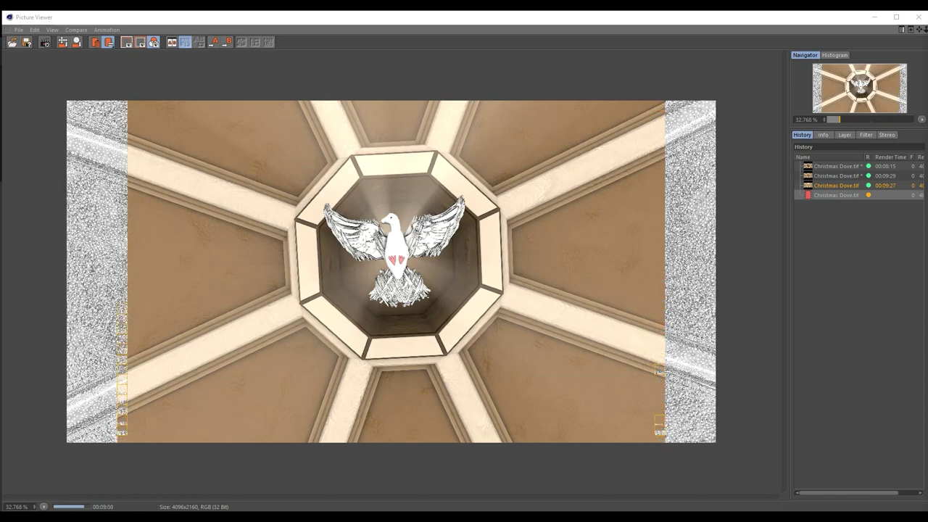
key("alt+Tab")
key("alt+Tab")
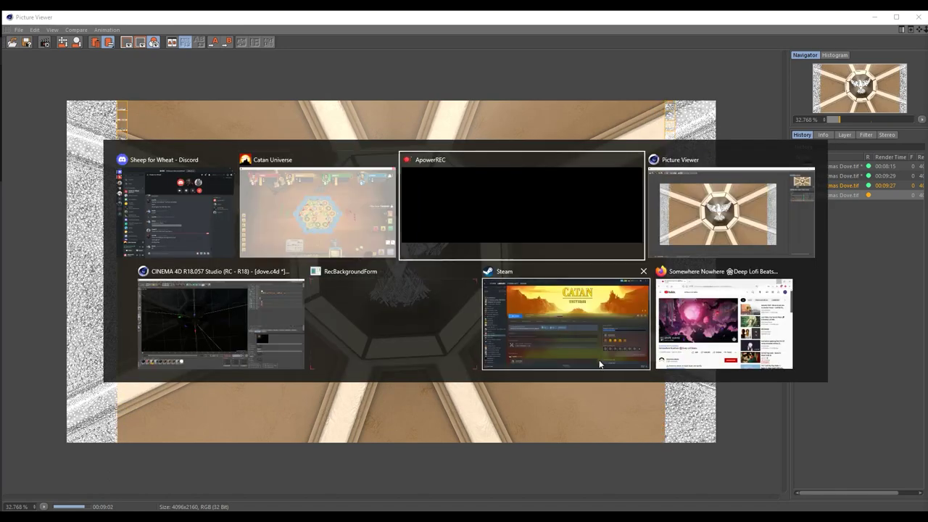
key("alt+shift+Tab")
key("alt+shift+Tab")
key("alt+Tab")
key("alt+Tab")
key("alt+Tab")
key("alt+Tab")
key("Return")
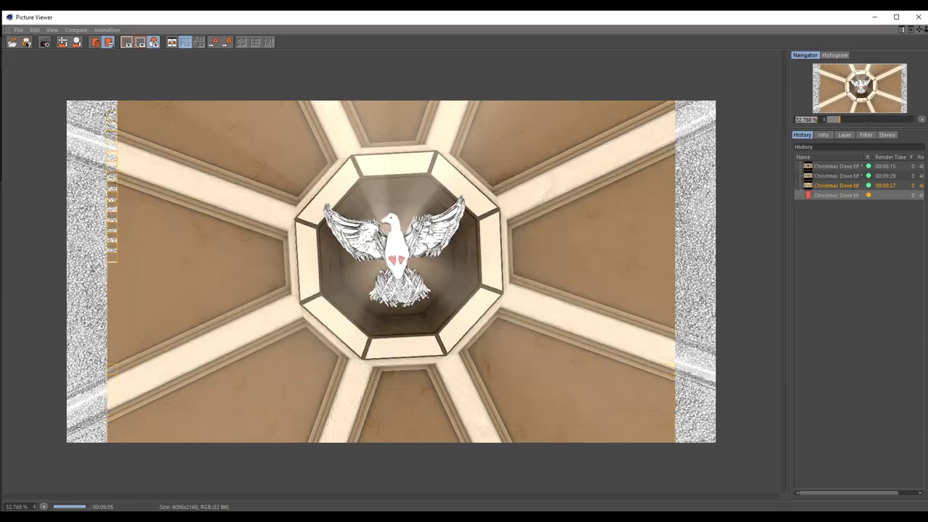
key("alt+Tab")
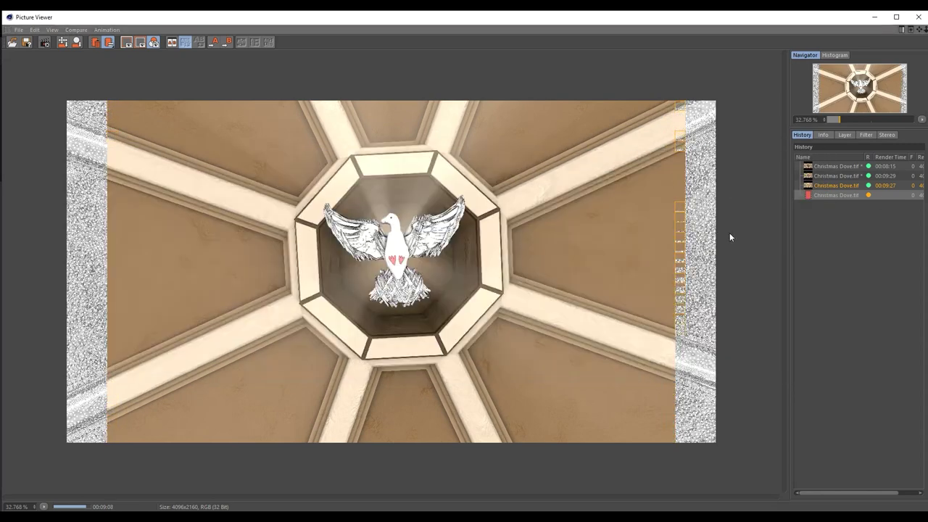
key("alt+Tab")
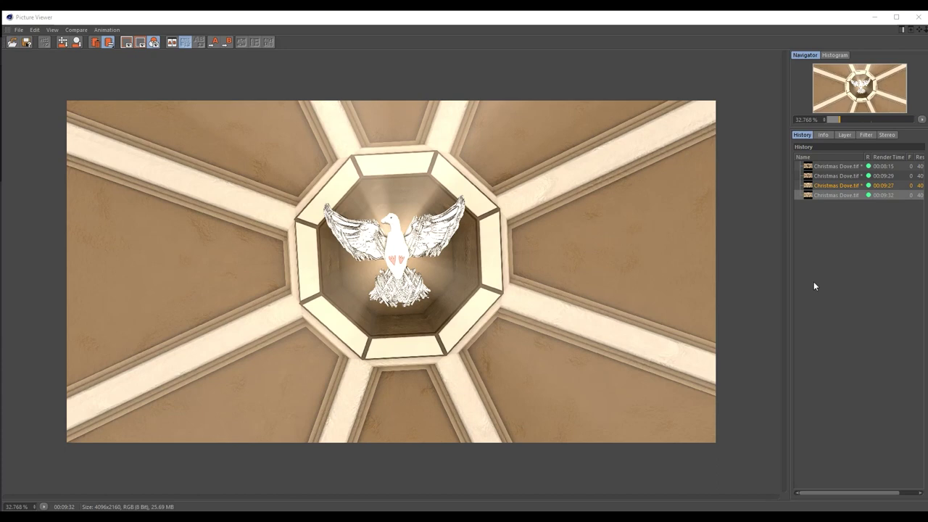
Save the latest render as an 8 bits/channel TIFF (PSD Layers) still image named Christmas Dove 4 and close the Picture Viewer.
right_click(828, 196)
left_click(737, 316)
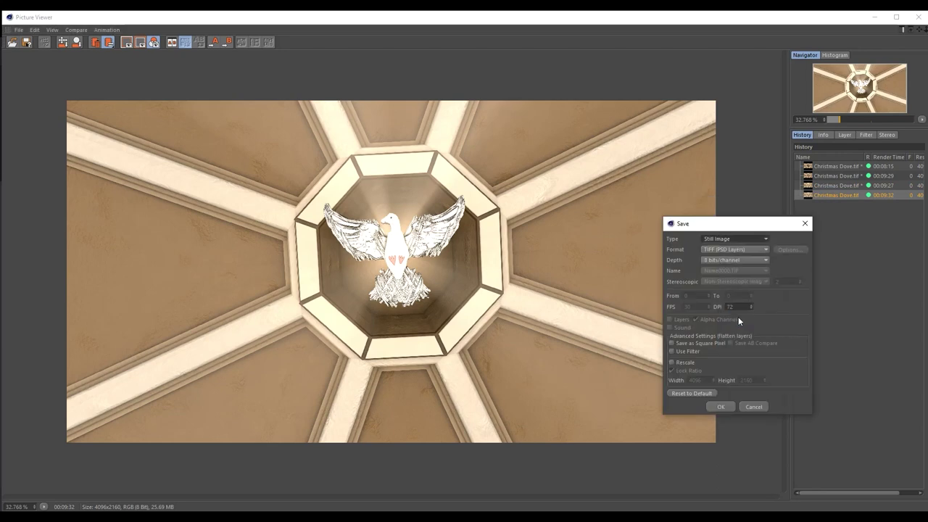
left_click(721, 407)
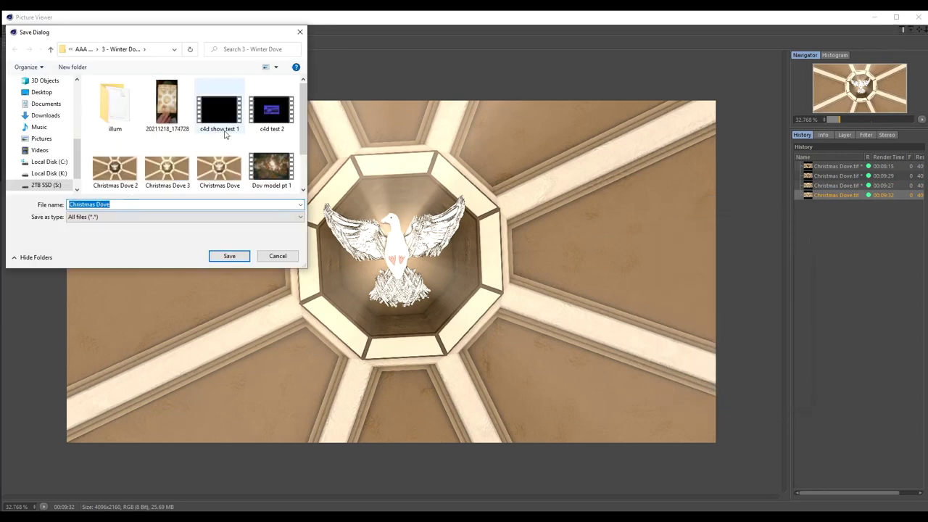
left_click(163, 174)
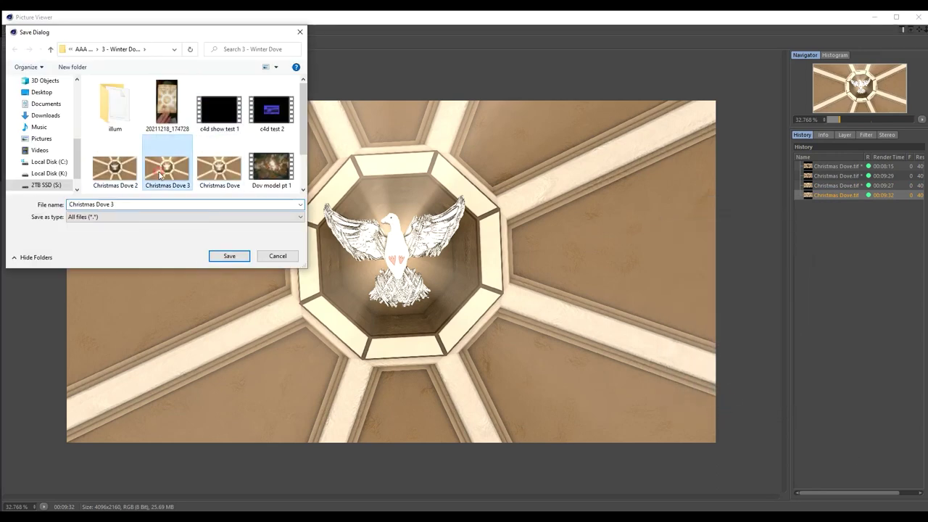
double_click(128, 204)
type("4")
key("Return")
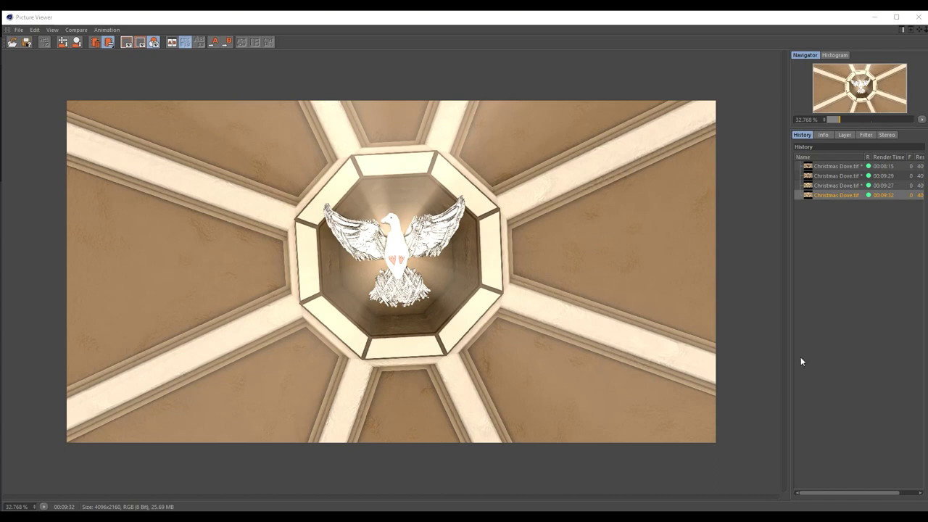
left_click(845, 244)
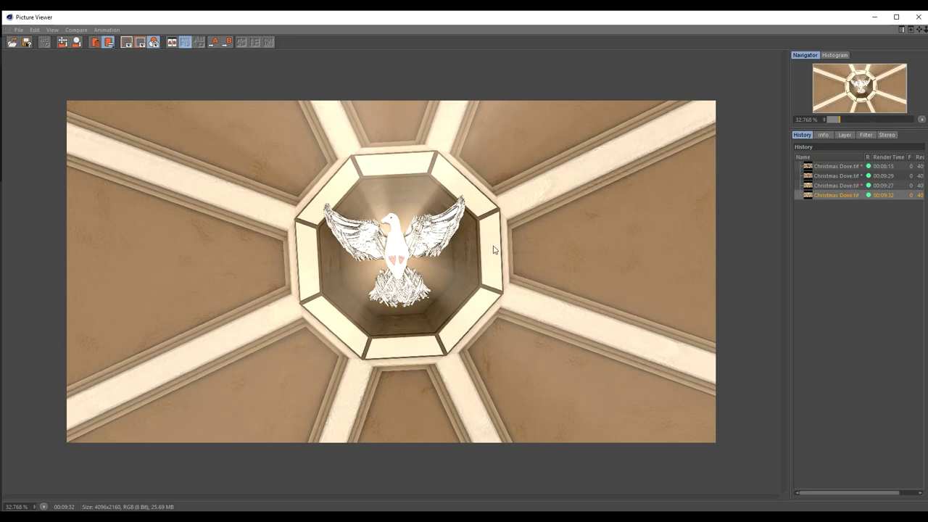
left_click(918, 16)
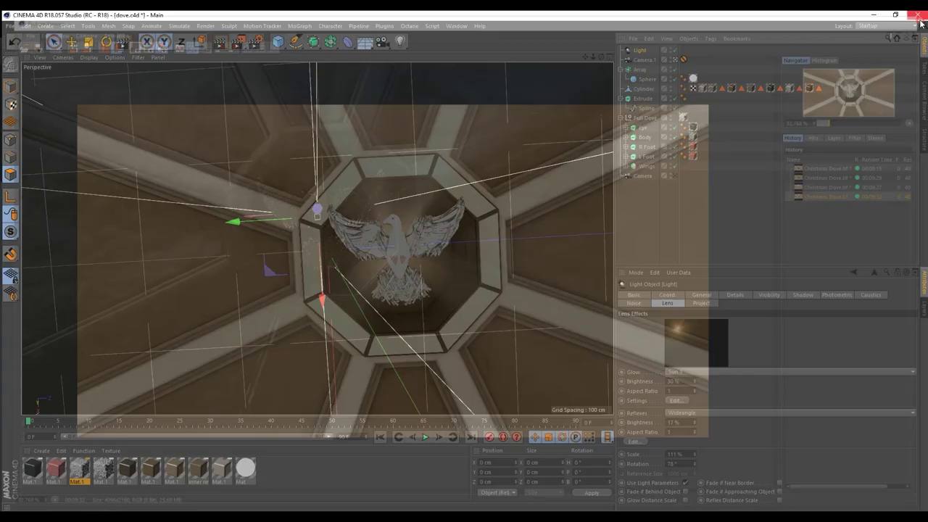
Try shifting the Light slightly along its Z axis, and undo the move.
left_click_drag(318, 209, 363, 313)
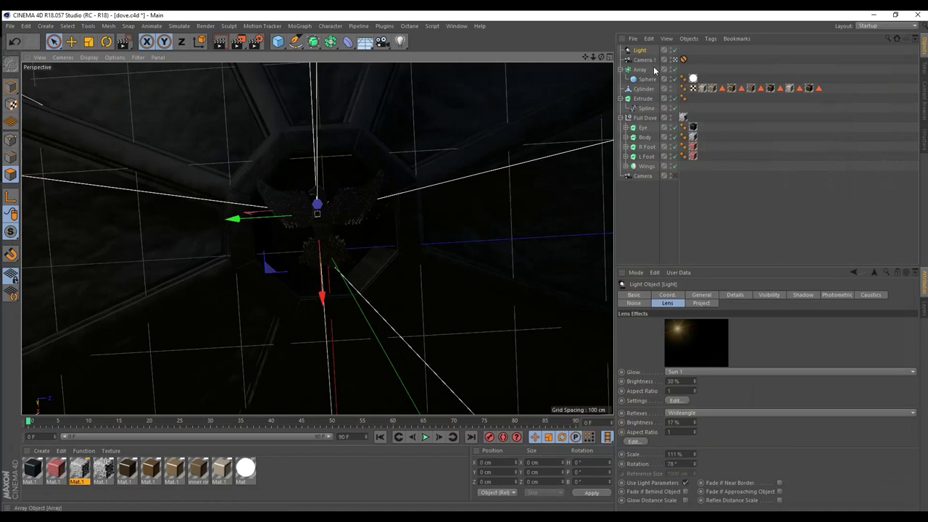
key("ctrl+z")
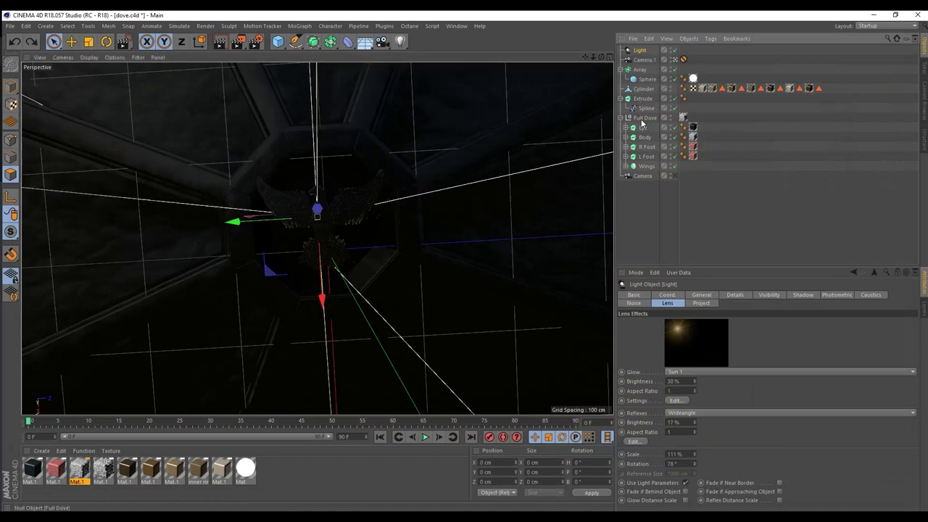
Move the Full Dove group slightly deeper into the octagonal recess along its Y axis and deselect it.
left_click(643, 117)
left_click_drag(337, 264, 358, 257)
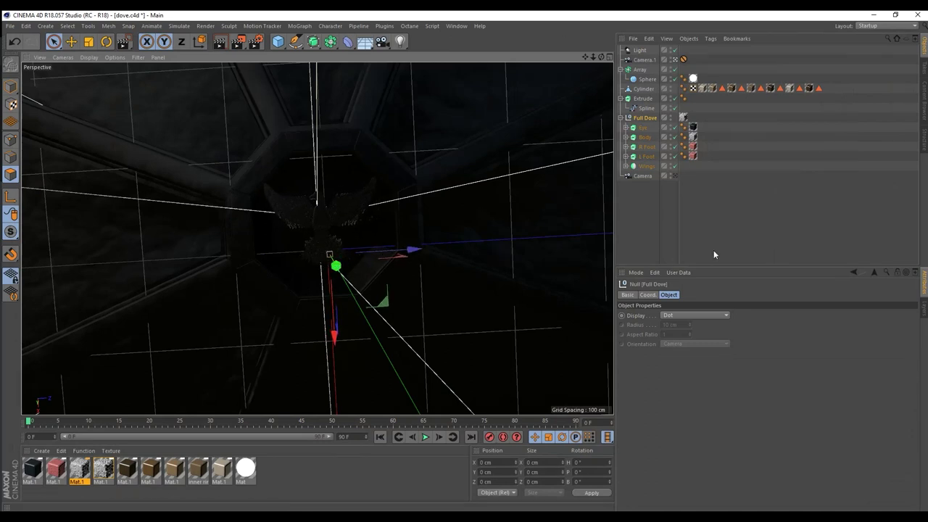
left_click(643, 219)
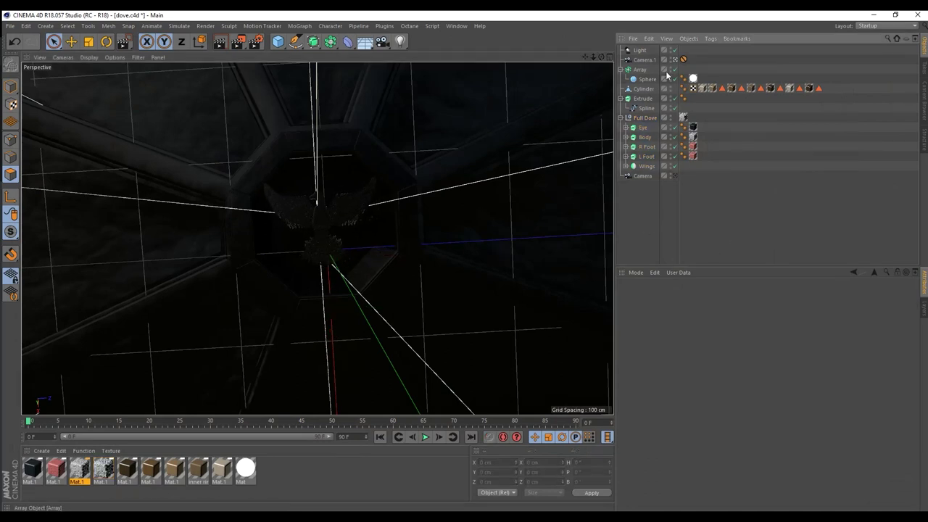
Enable photometric intensity on the Light and test-render a region around the dove.
left_click(640, 50)
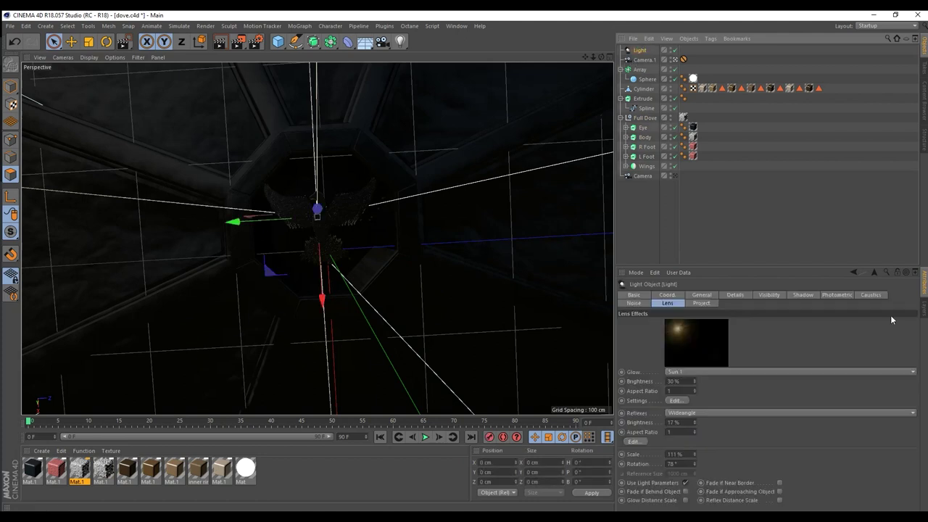
left_click(833, 296)
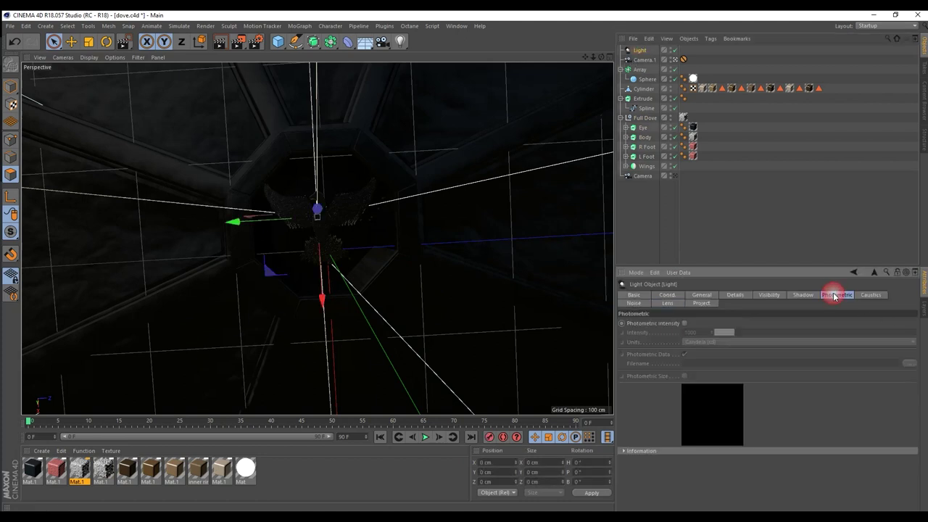
left_click(684, 323)
left_click_drag(239, 42, 265, 59)
left_click_drag(221, 94, 337, 335)
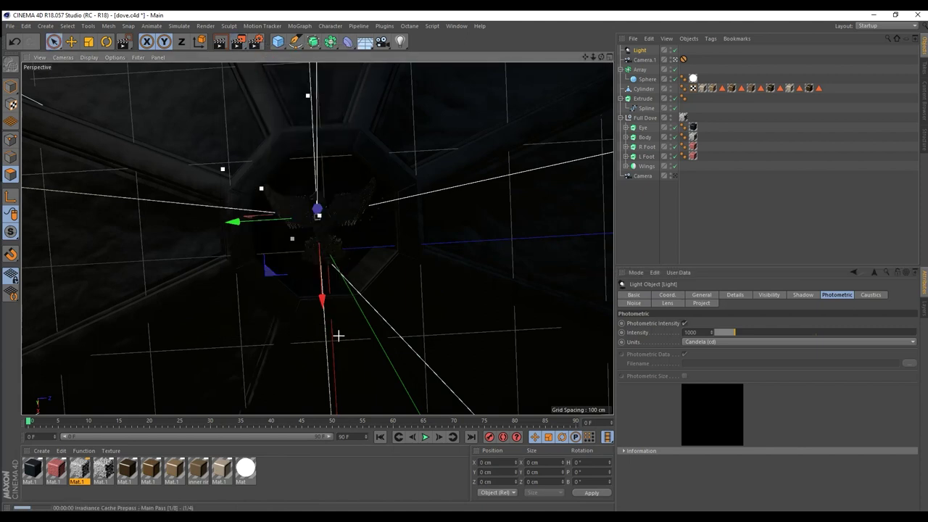
Try a photometric intensity of 5512 candela on the Light and test-render a region over the dove's left half.
left_click_drag(734, 332, 827, 332)
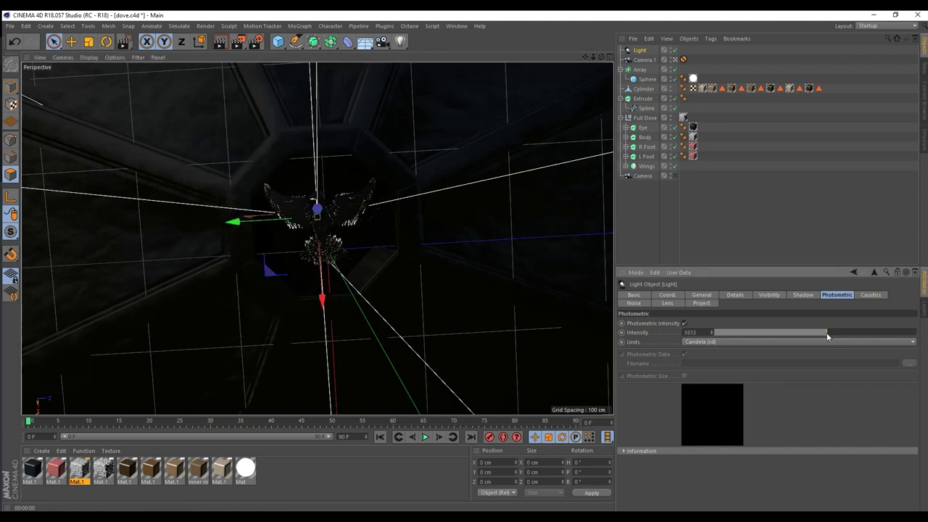
left_click_drag(240, 43, 286, 58)
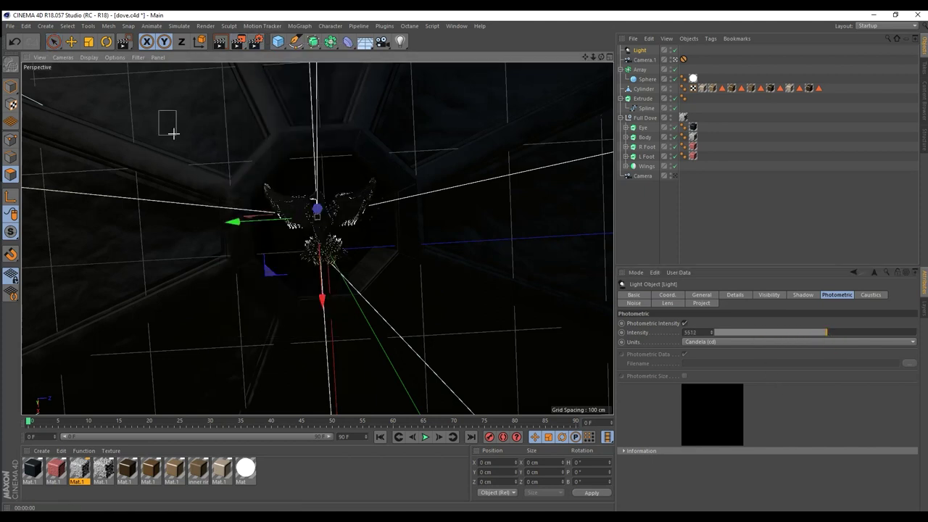
left_click_drag(158, 110, 335, 336)
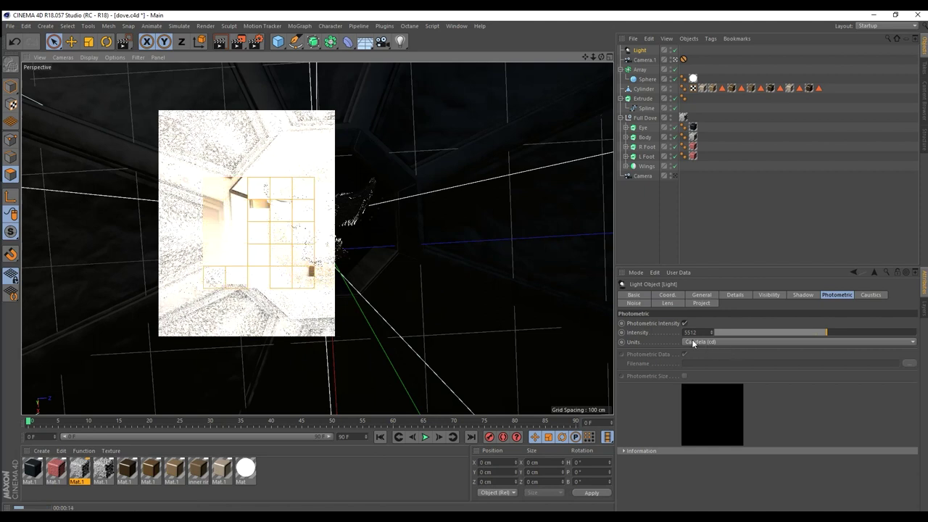
Set the Light's photometric intensity to 777 candela and test-render a tall region across the octagon and dove.
left_click_drag(698, 332, 632, 320)
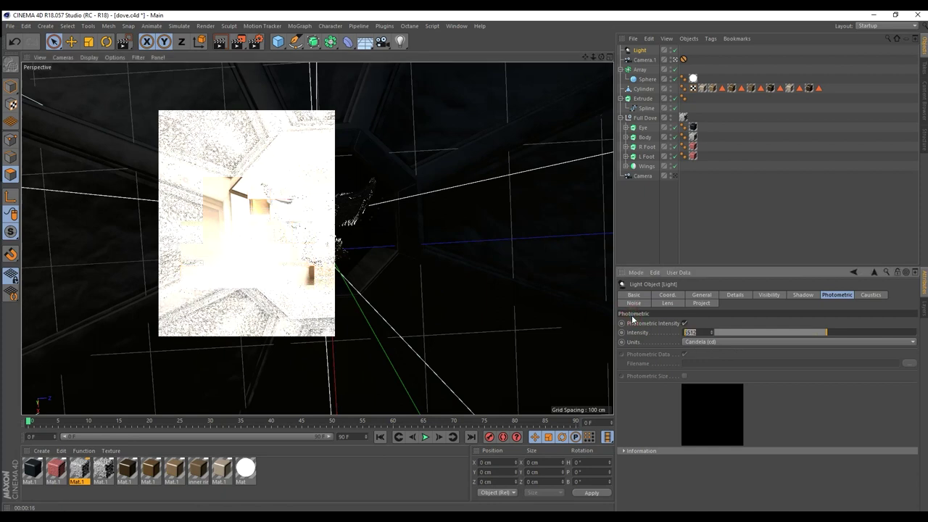
type("777")
key("Return")
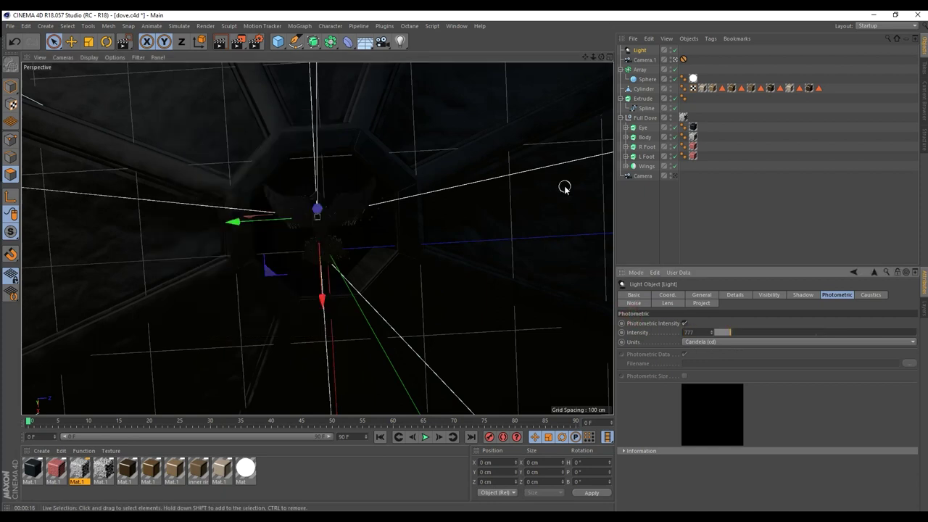
left_click(250, 52)
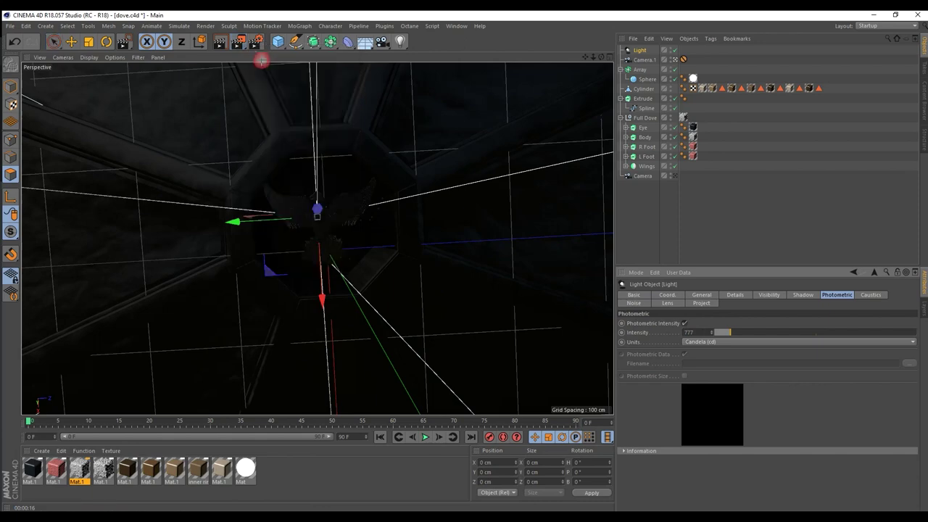
left_click_drag(197, 78, 331, 374)
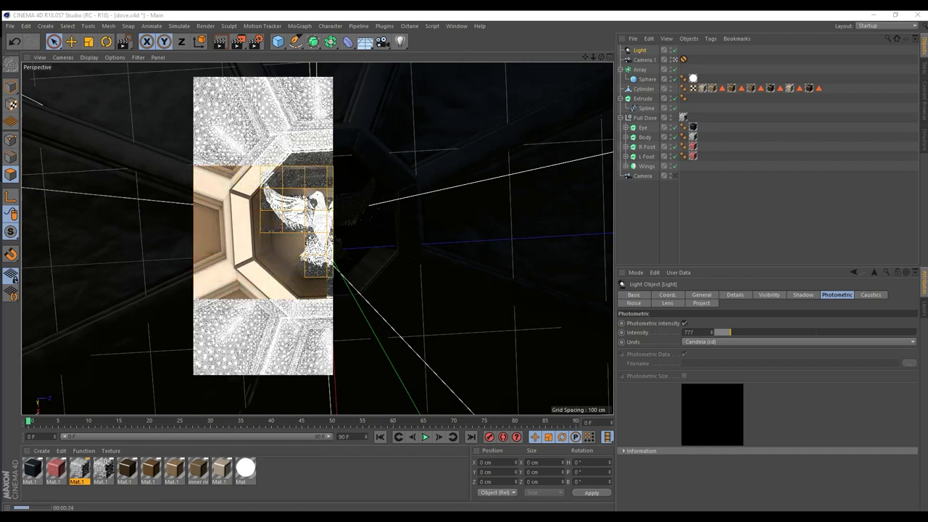
left_click(298, 224)
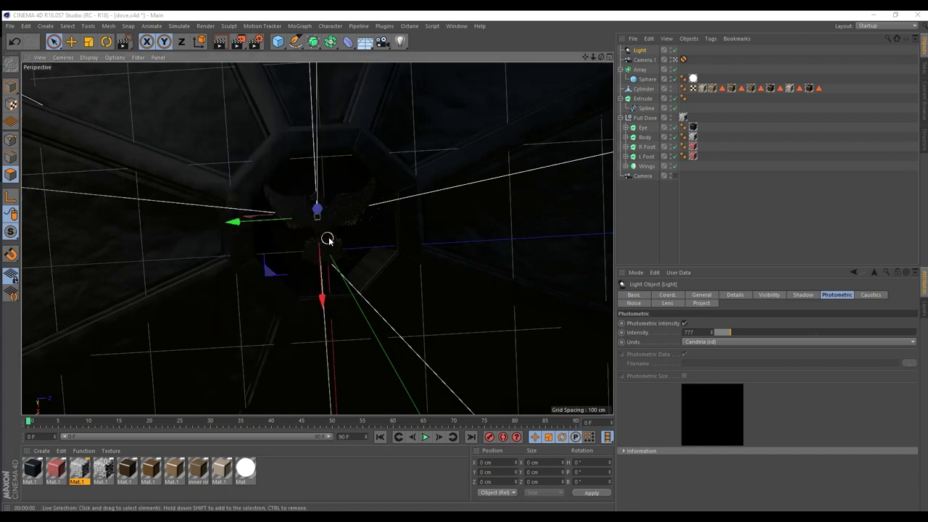
Render the scene to the Picture Viewer, overwriting Christmas Dove.tif, and inspect the dove and recess up close.
left_click(234, 43)
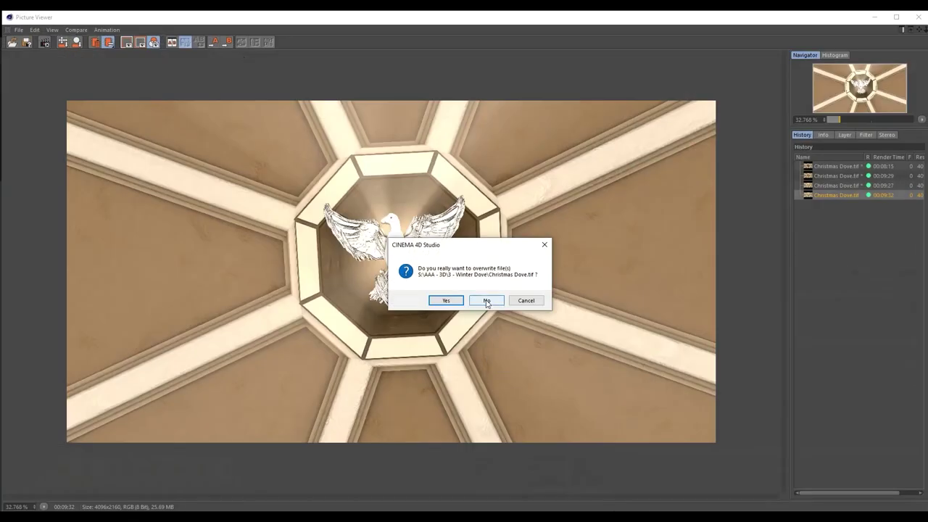
left_click(448, 301)
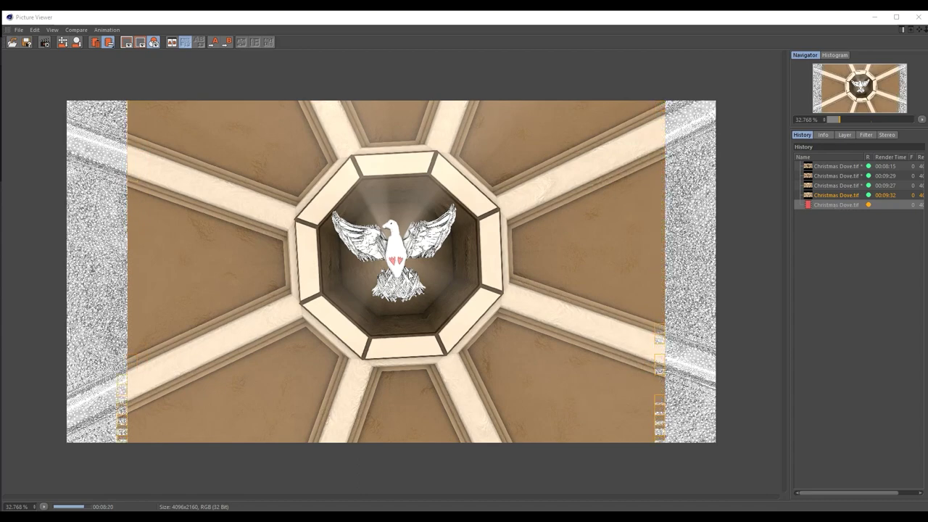
scroll(415, 360, "up", 5)
scroll(414, 361, "down", 5)
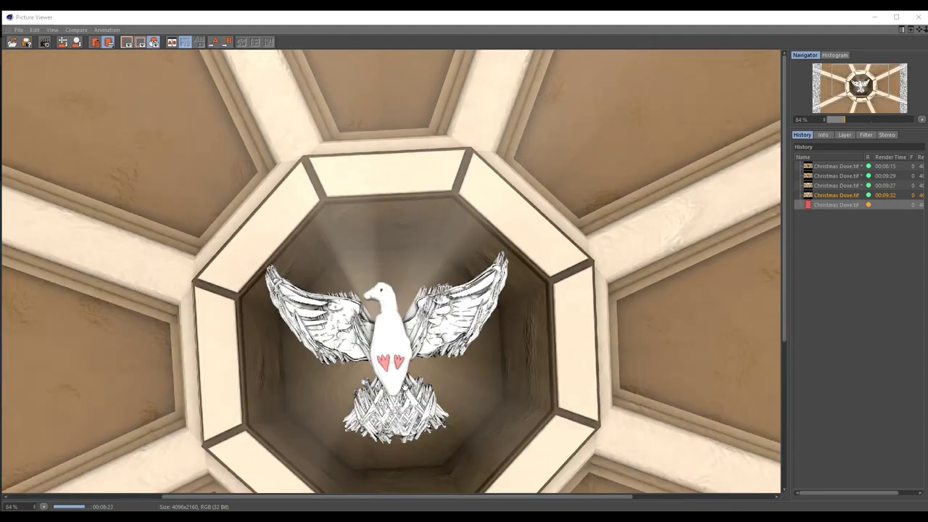
scroll(410, 331, "up", 4)
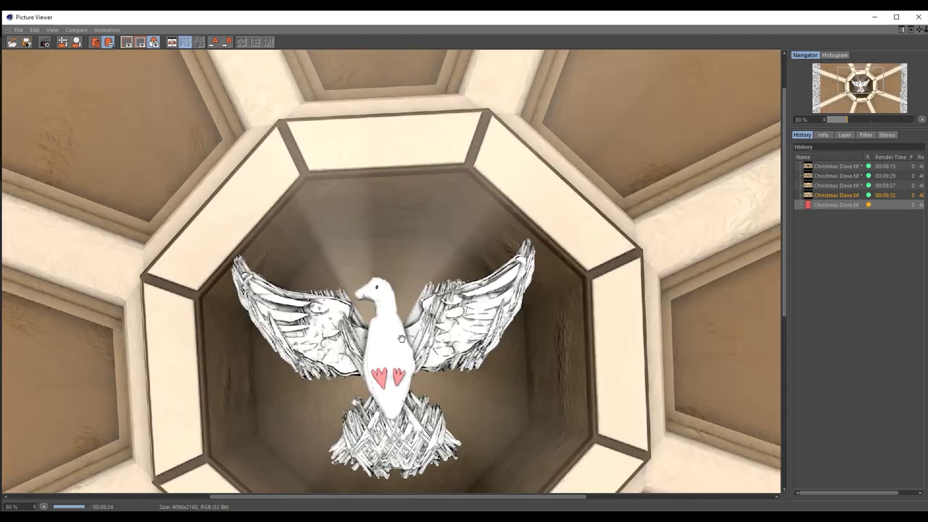
scroll(401, 339, "up", 4)
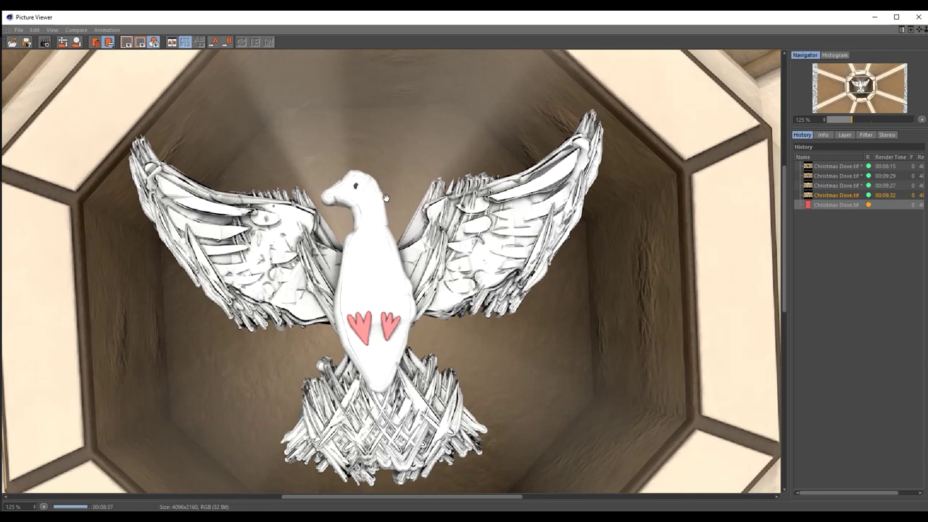
scroll(317, 244, "down", 6)
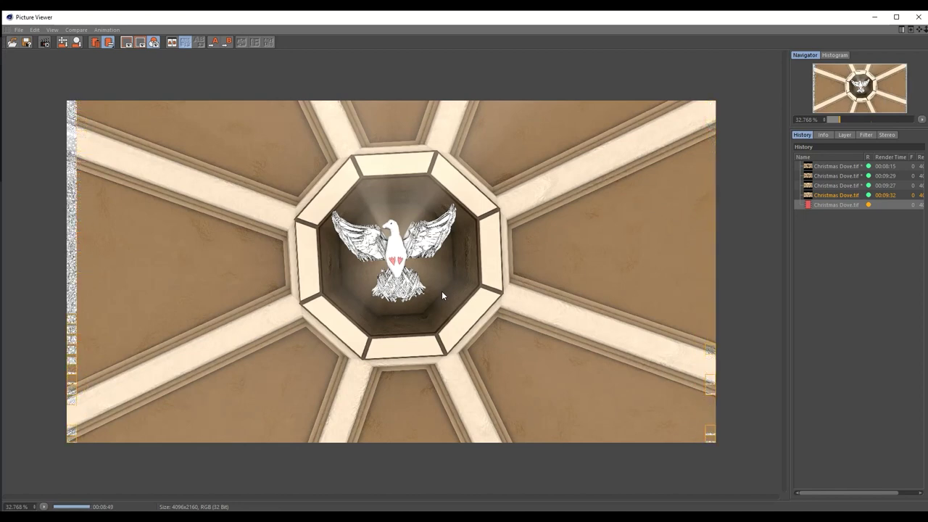
Save the newest render in the history as a TIFF (PSD Layers) still image named Christmas Dove 5.
right_click(837, 205)
left_click(729, 323)
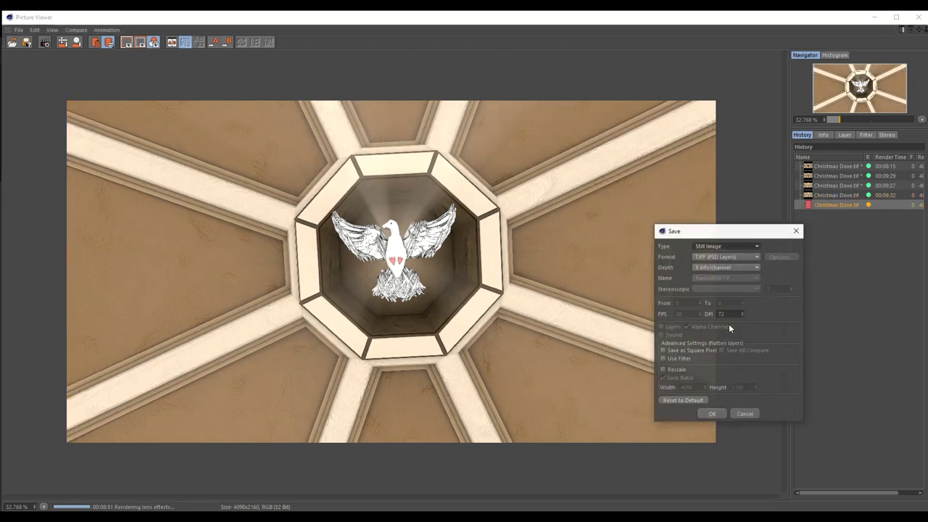
left_click(717, 414)
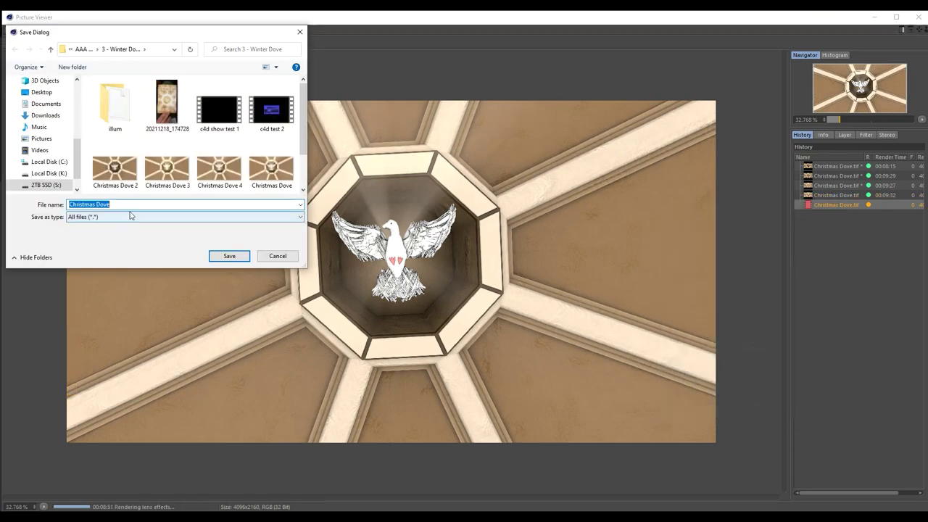
left_click(137, 205)
type("5")
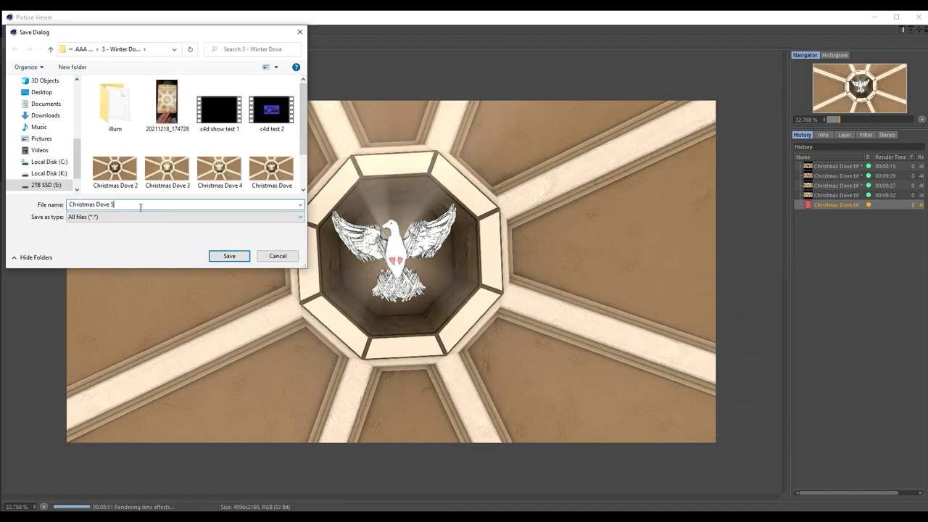
left_click(223, 255)
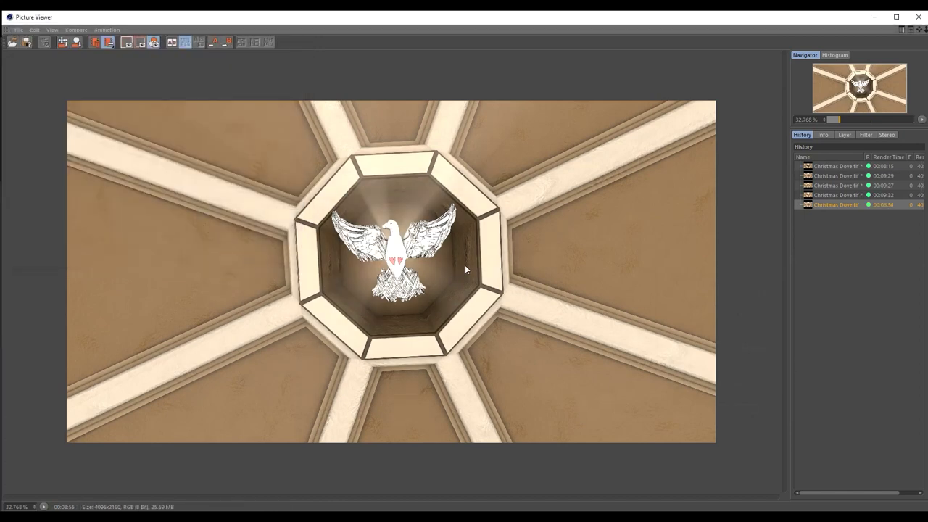
Save the finished render in the history as another still image named Christmas Dove 6.
right_click(860, 200)
left_click(750, 285)
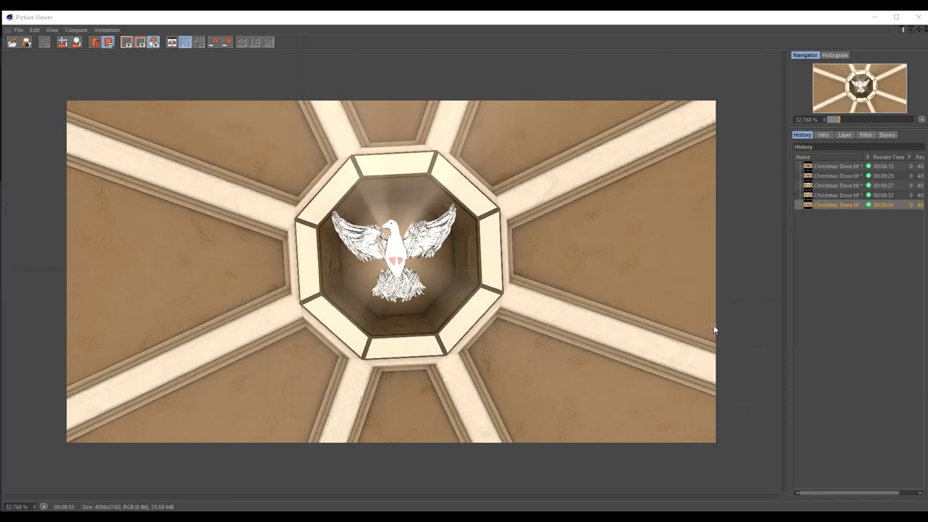
left_click(697, 415)
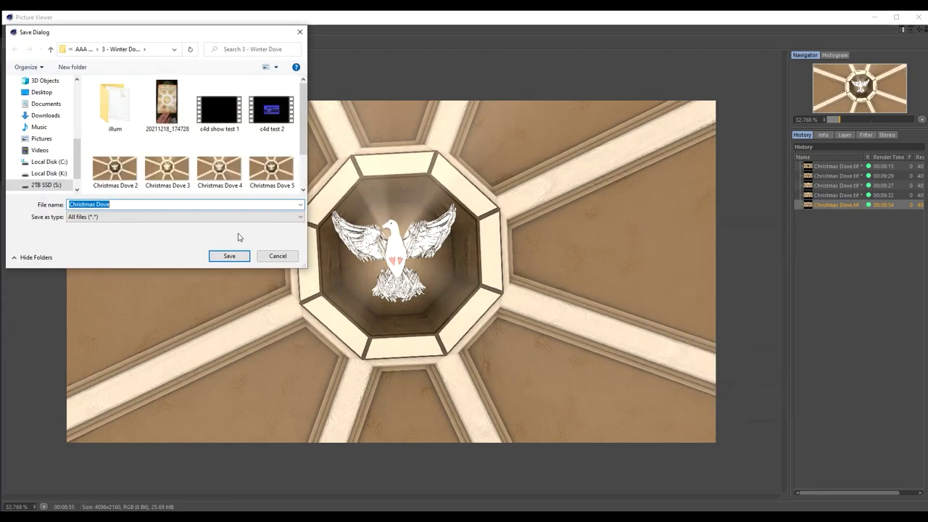
left_click(122, 203)
type("6")
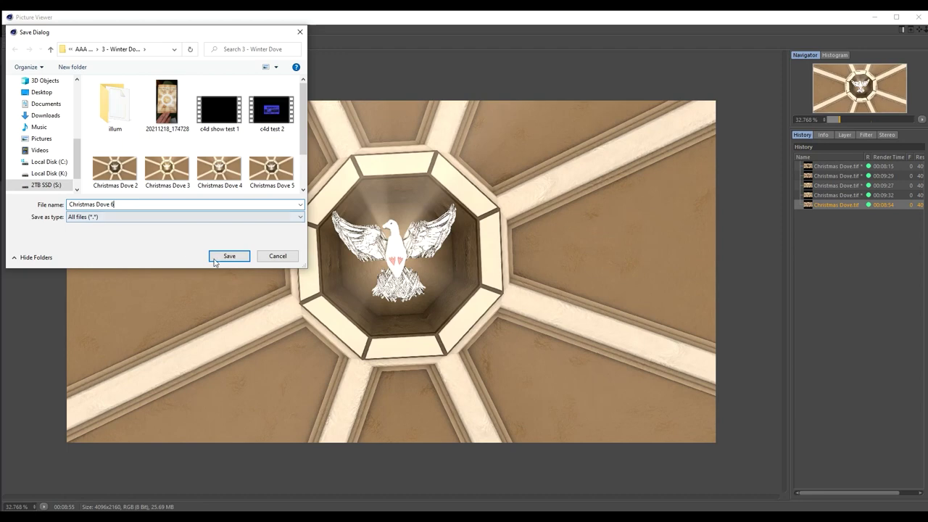
left_click(216, 259)
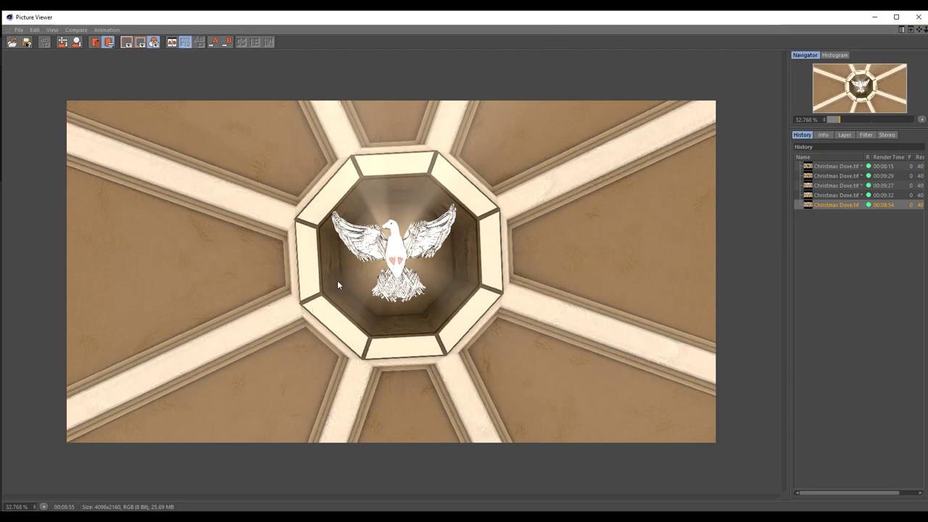
Examine the dove, the octagonal frame and the lighting in the finished render, and close the Picture Viewer.
scroll(338, 282, "up", 4)
left_click_drag(470, 347, 338, 193)
scroll(348, 199, "down", 1)
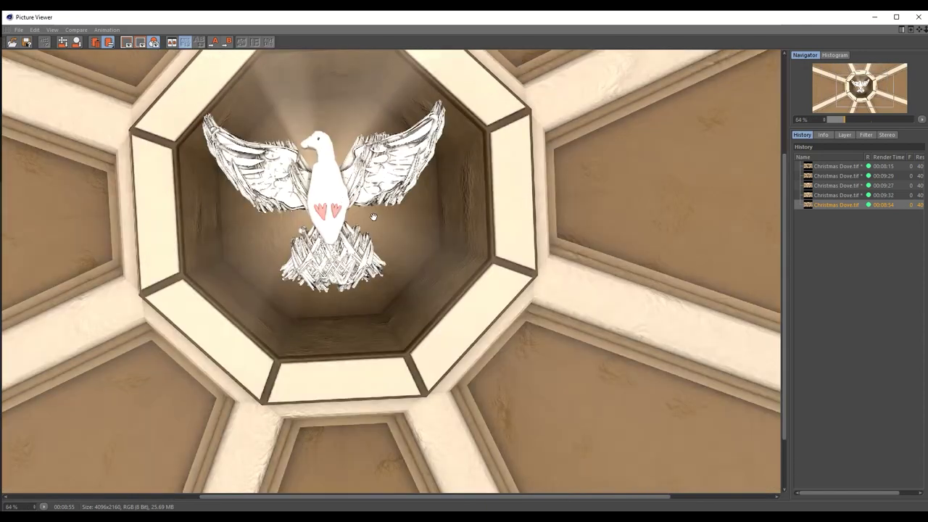
scroll(374, 216, "down", 2)
scroll(366, 232, "up", 2)
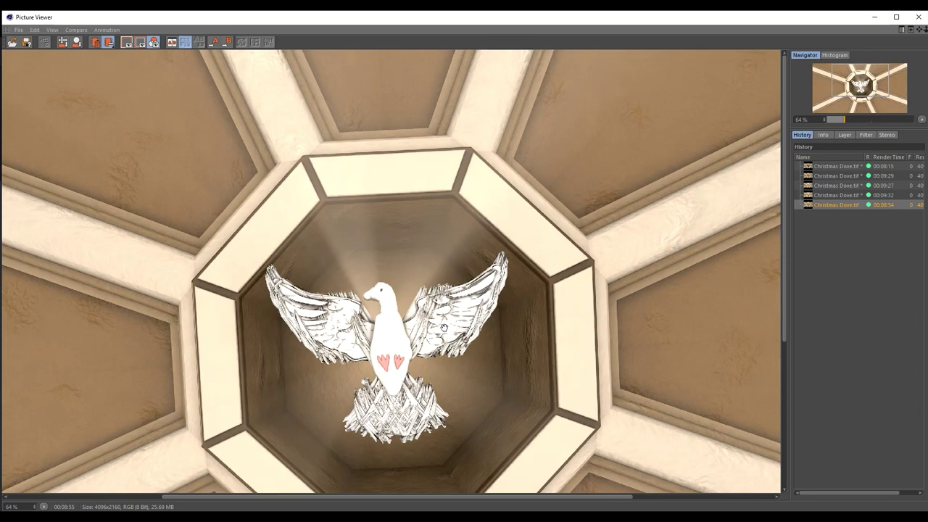
scroll(445, 328, "down", 2)
left_click(915, 18)
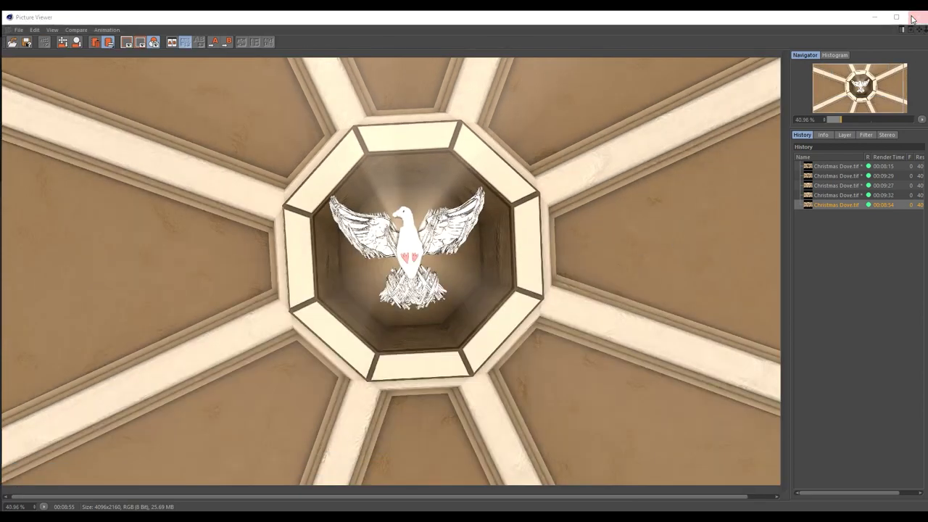
Move the Full Dove group slightly in the positive direction of its Z axis and deselect it.
left_click_drag(260, 227, 270, 225)
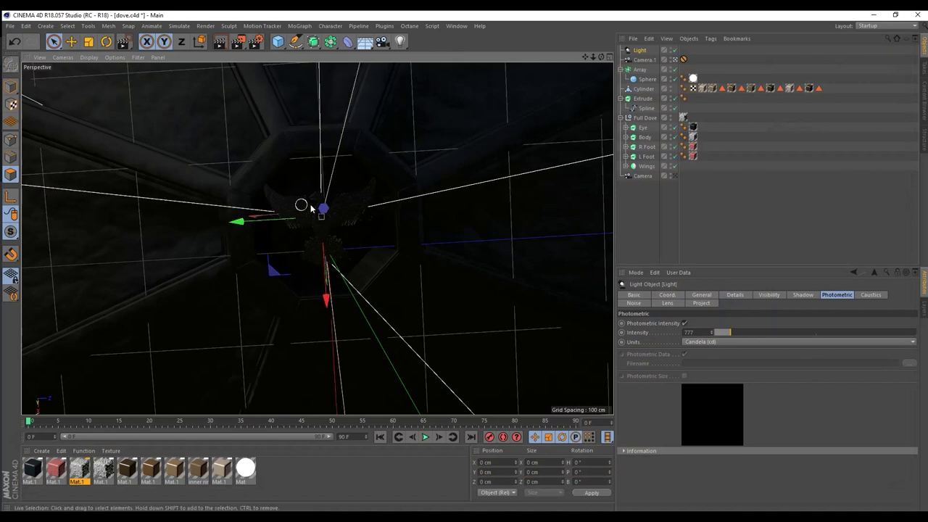
left_click(645, 117)
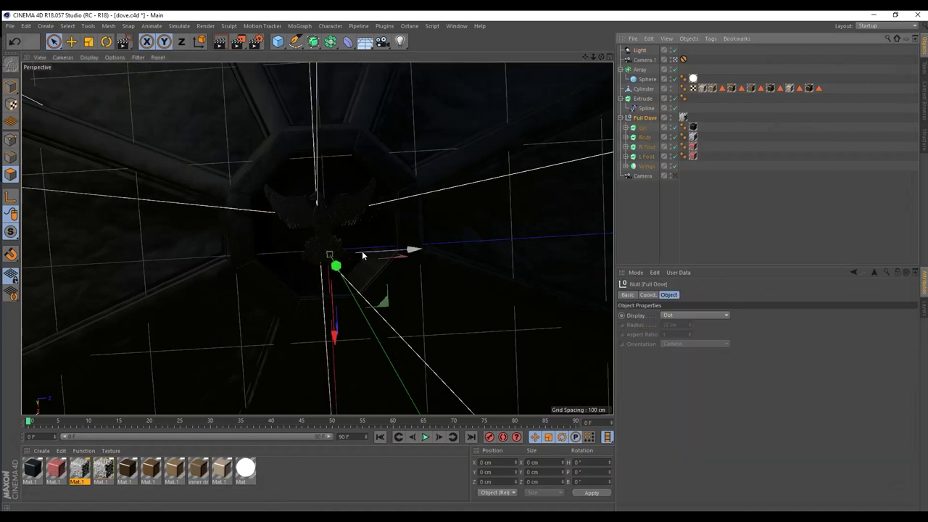
left_click_drag(362, 251, 374, 251)
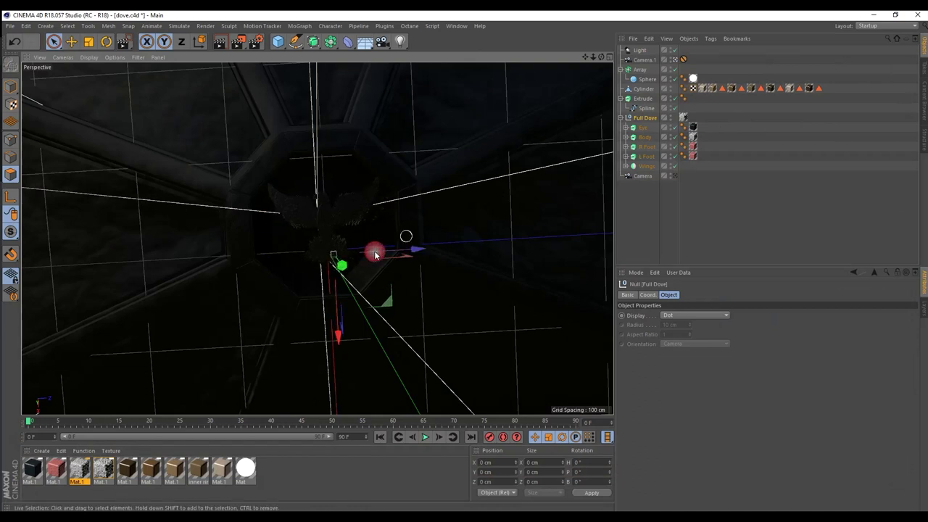
left_click(640, 204)
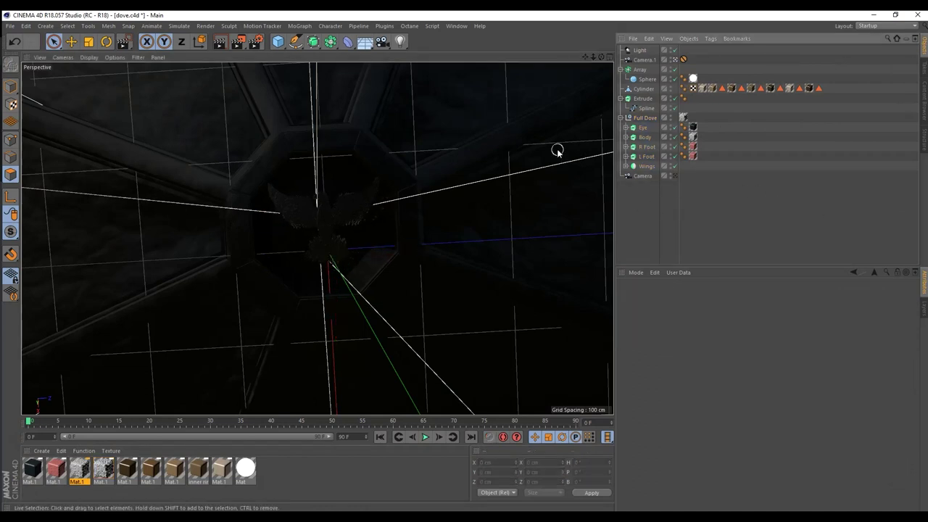
Shift the Light slightly in the negative direction of its Y axis, deselect it and save the project.
left_click(640, 50)
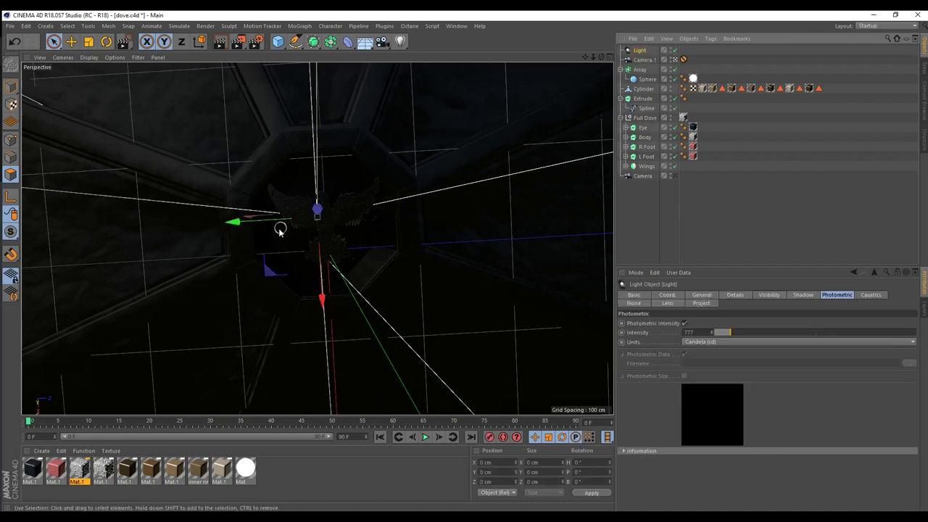
left_click_drag(268, 222, 274, 227)
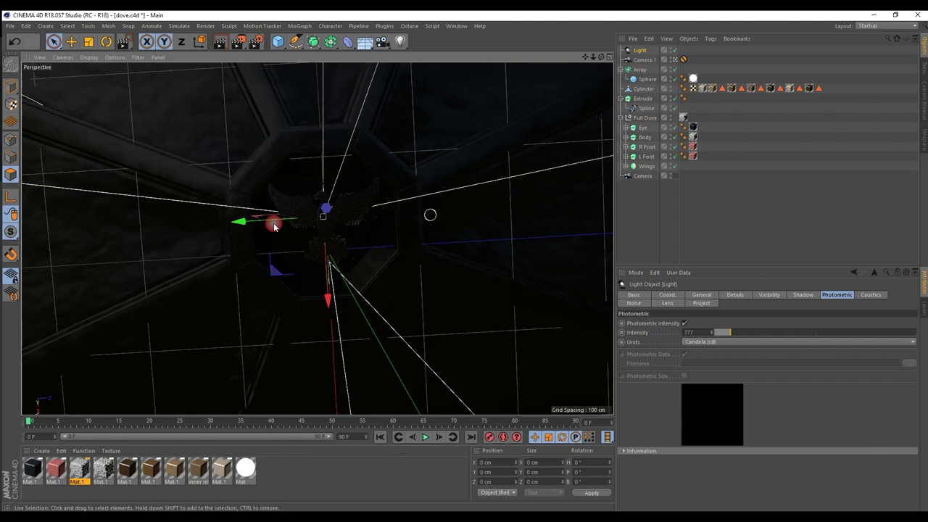
left_click(635, 202)
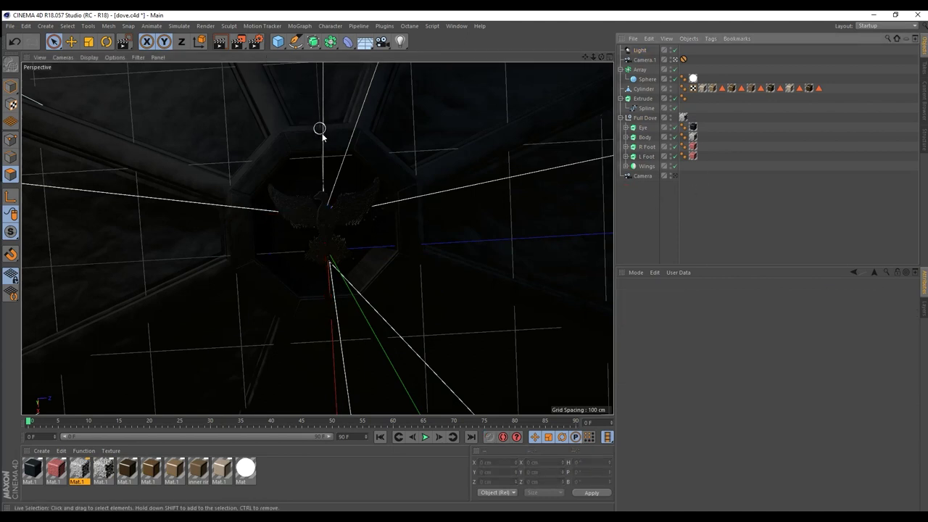
key("ctrl+s")
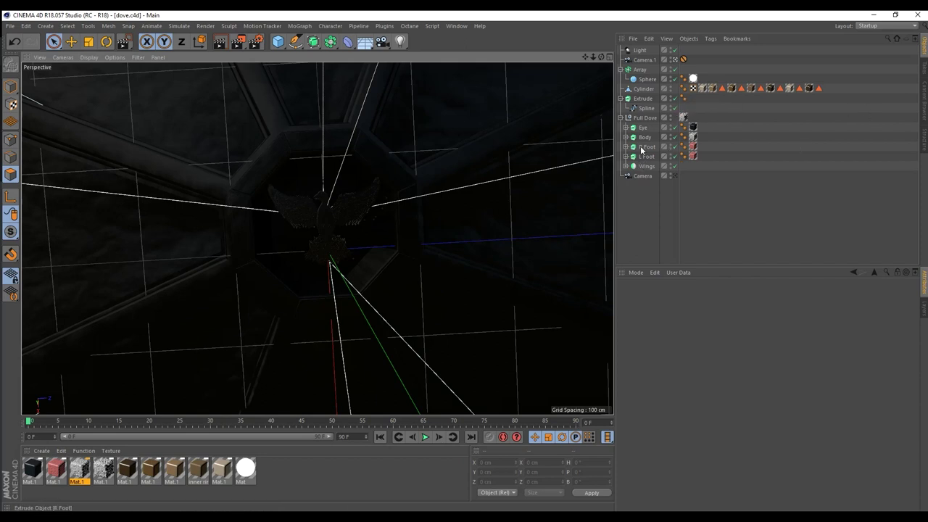
Try focal lengths of 35 and 28 mm on Camera.1.
left_click(634, 59)
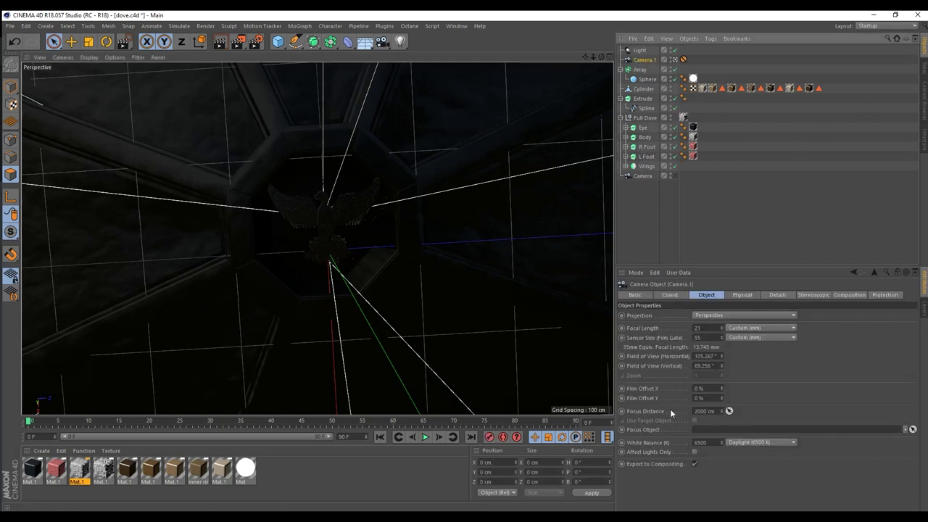
left_click(711, 327)
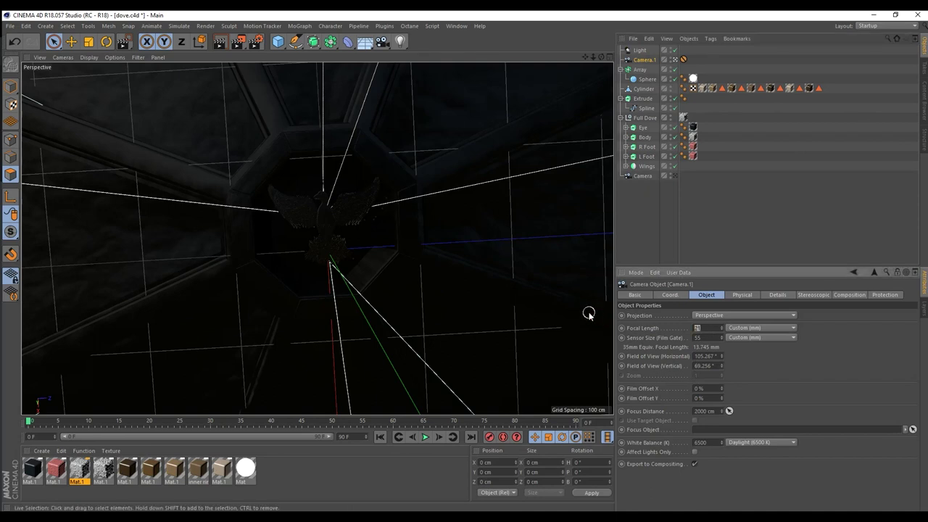
type("35")
key("Return")
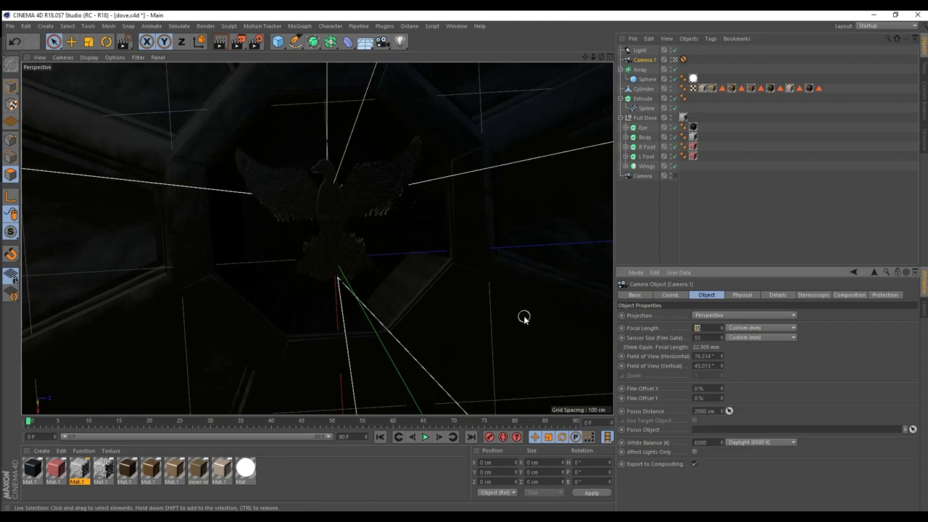
type("28")
key("Return")
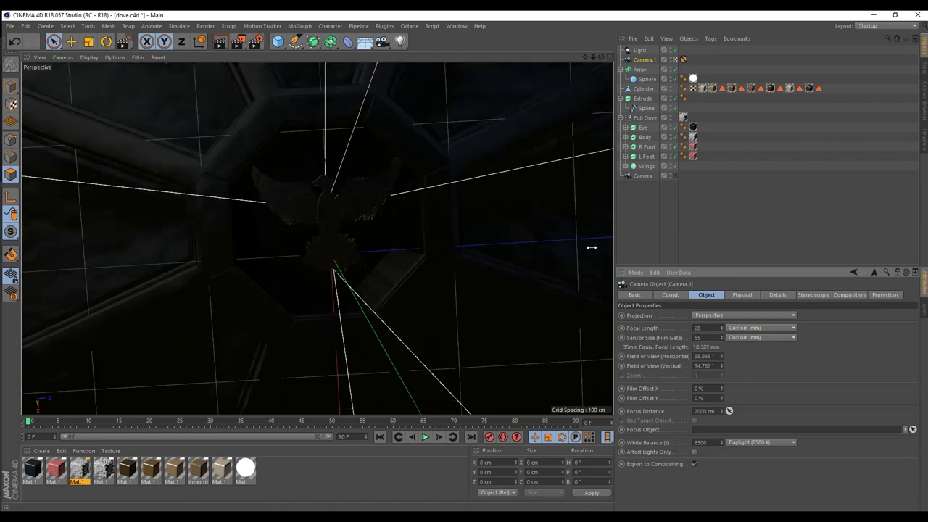
Try focal lengths of 27 and 26 mm on Camera.1 and settle on 24 mm.
left_click_drag(706, 328, 604, 332)
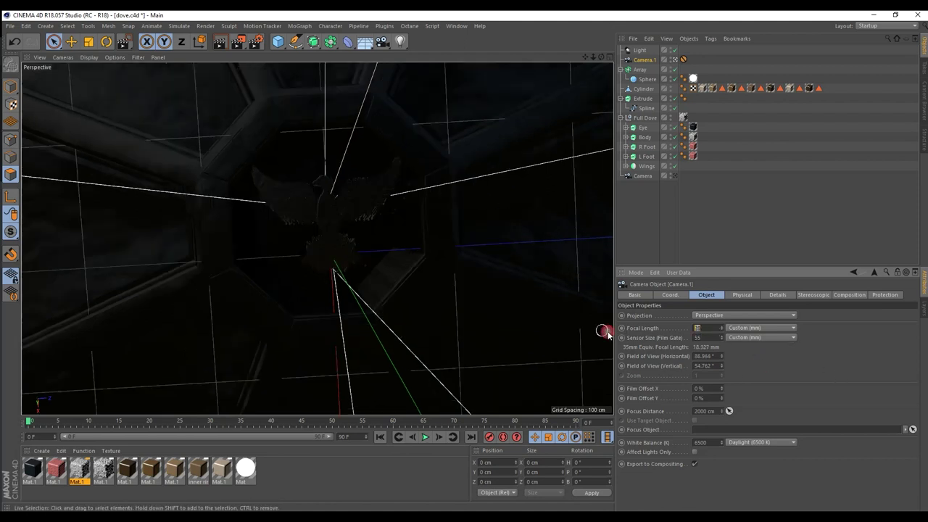
type("27")
key("Return")
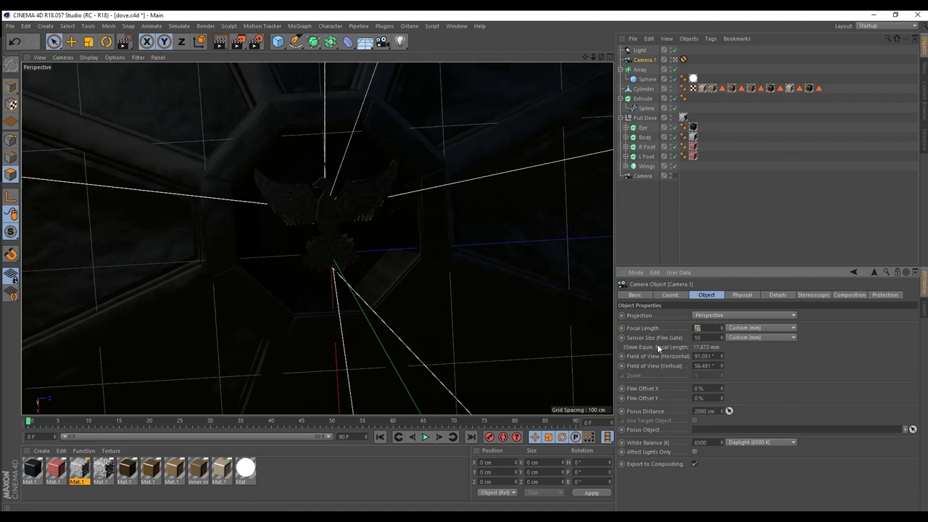
type("26")
key("Return")
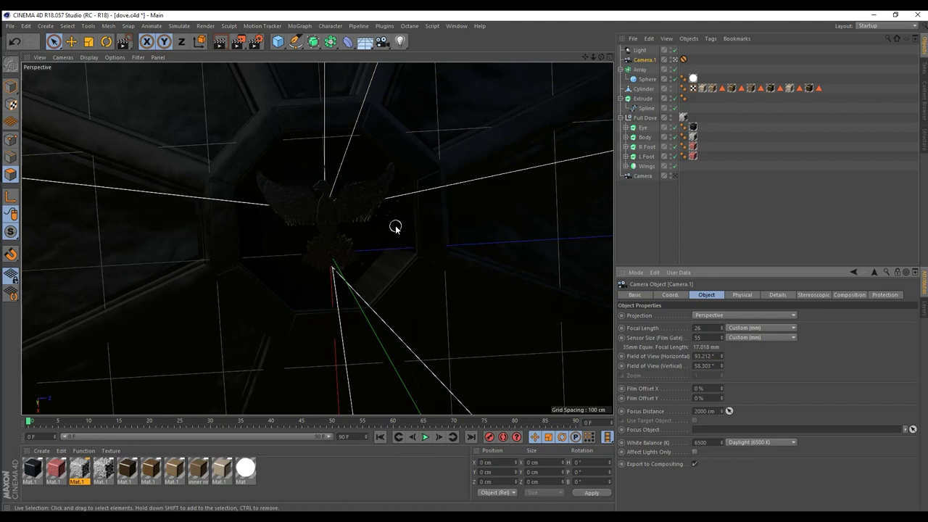
left_click_drag(709, 328, 634, 314)
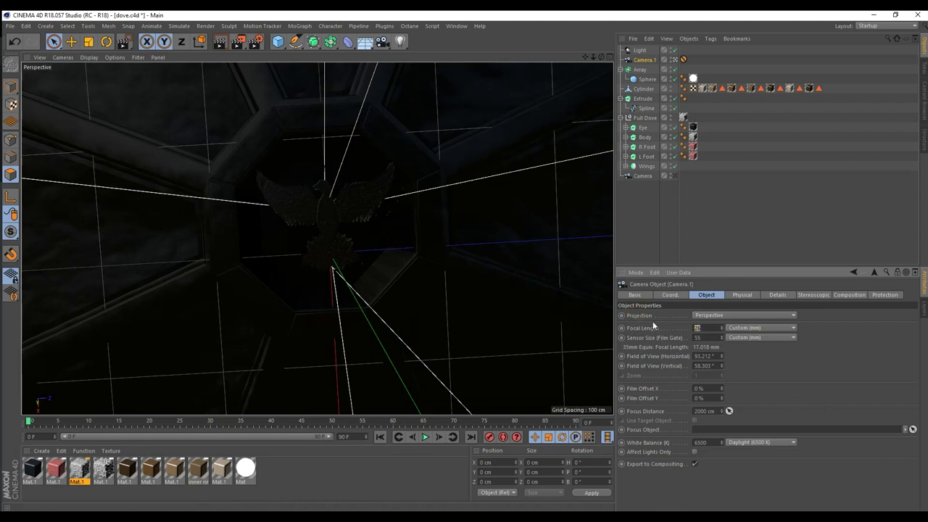
key("Return")
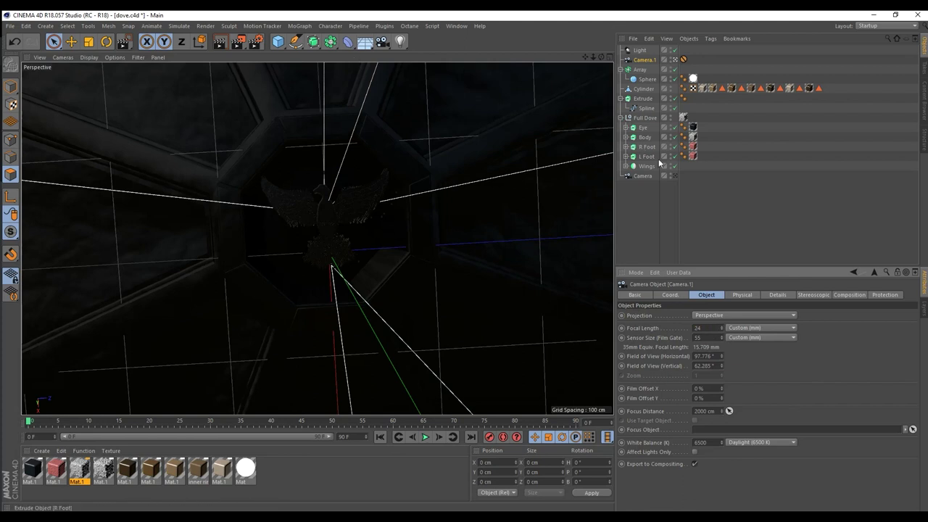
Check the render output settings and set the saved image's file name to Christmas Dove 777.
left_click(255, 42)
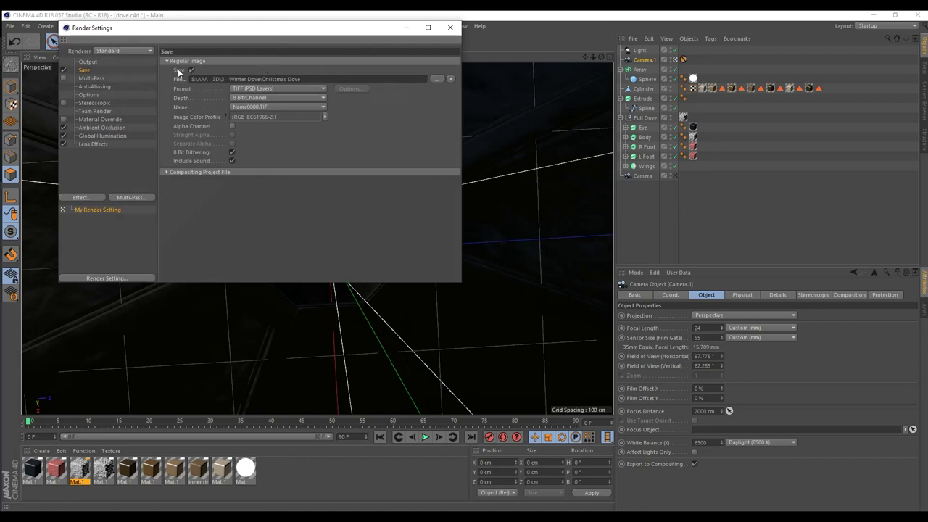
left_click(92, 64)
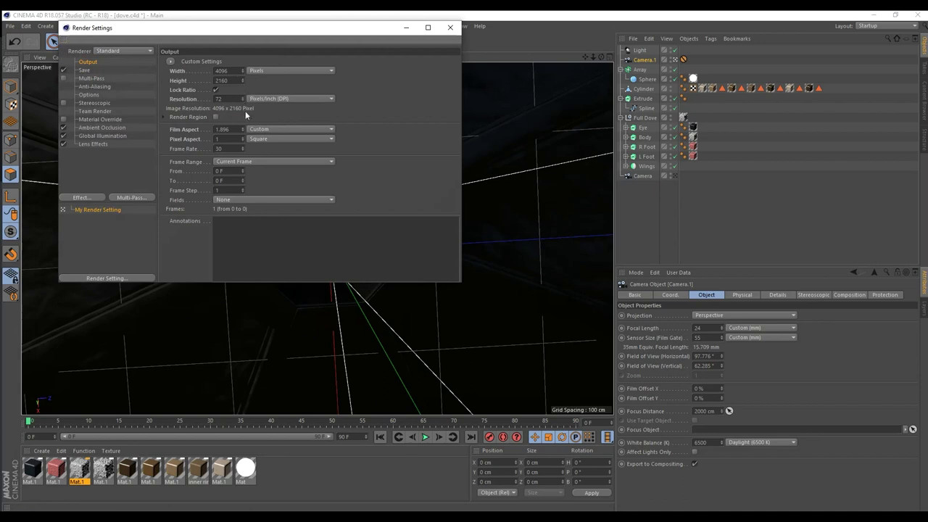
left_click(82, 70)
left_click(435, 78)
left_click(435, 78)
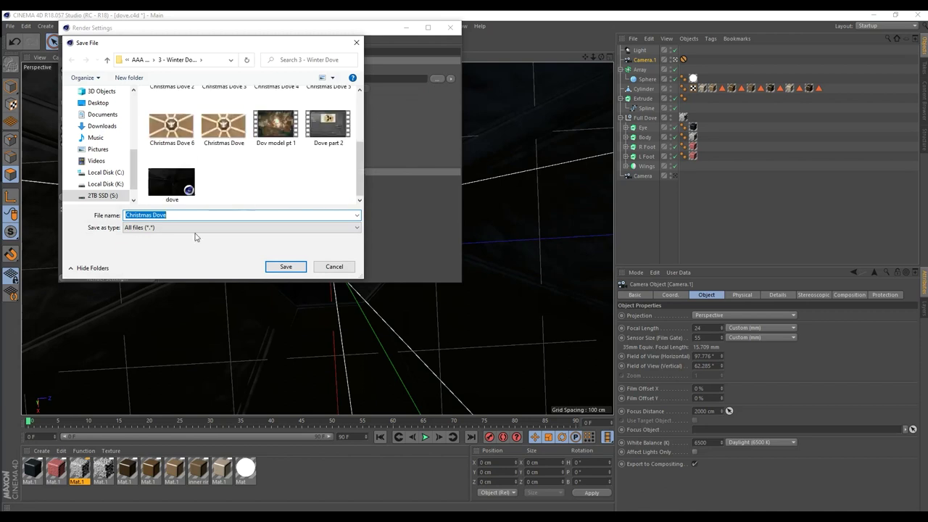
left_click(195, 215)
type("777")
left_click(280, 268)
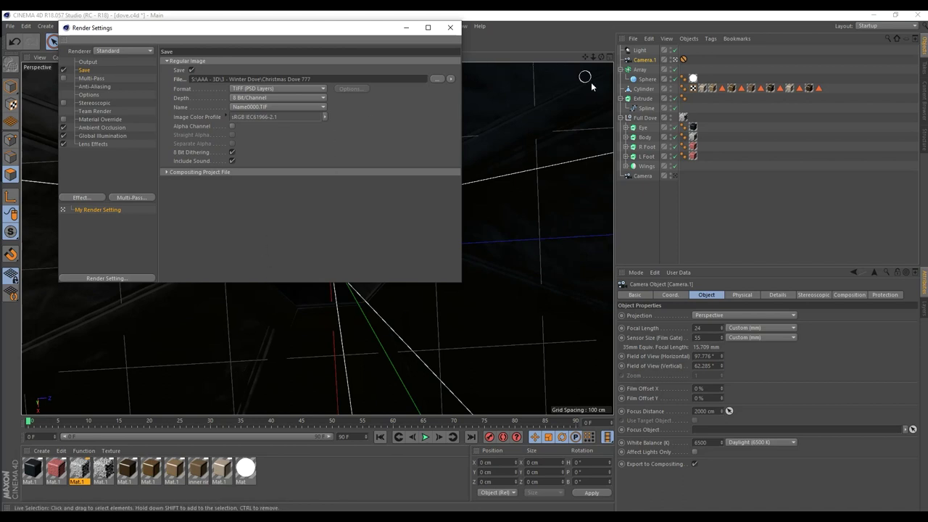
left_click(449, 29)
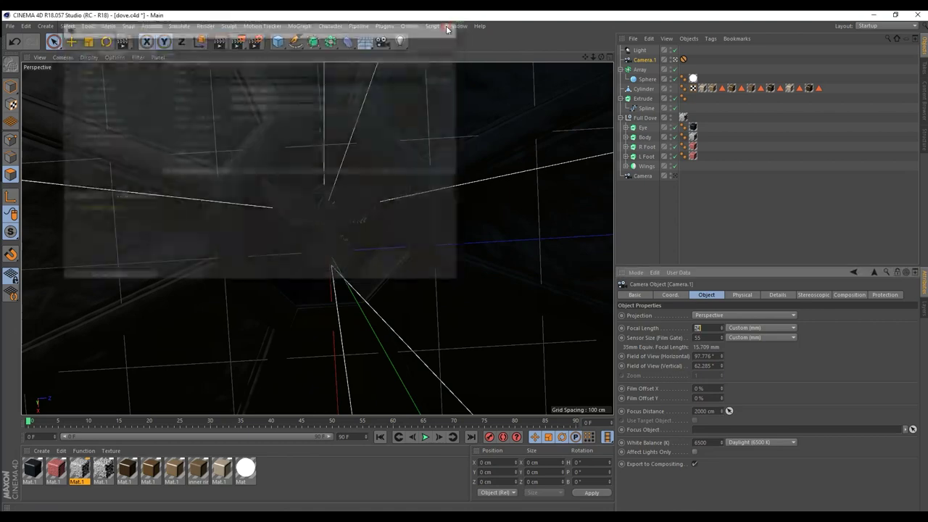
Leave the Camera.1 view for a closer look at the dove and duplicate its light grey displaced material.
left_click(674, 59)
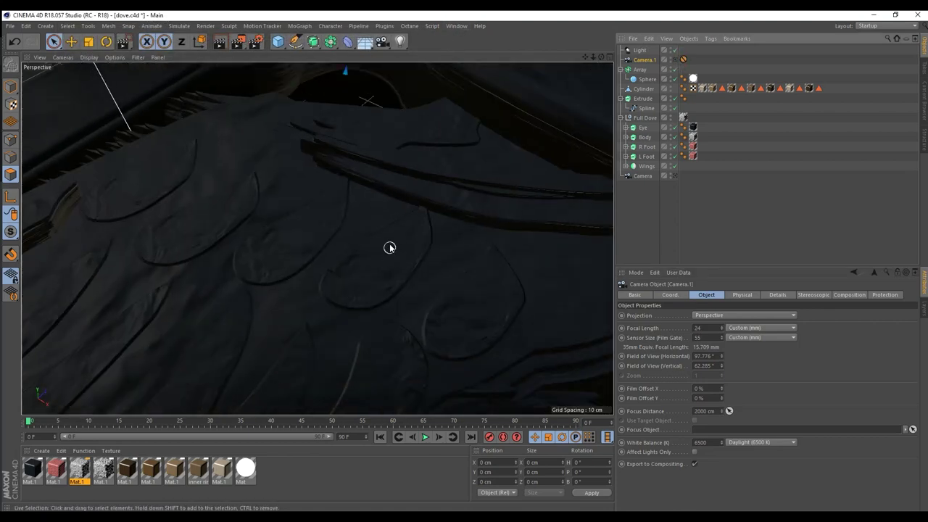
scroll(389, 241, "down", 3)
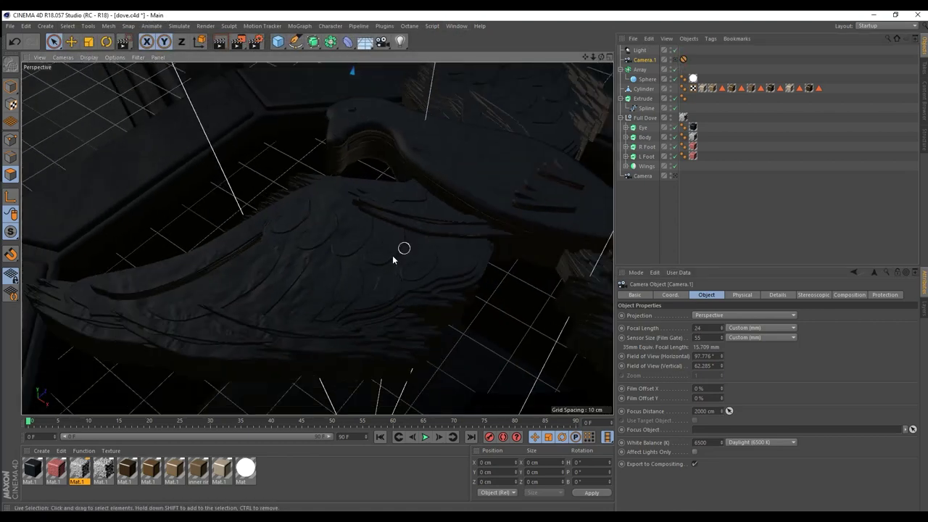
left_click(80, 471)
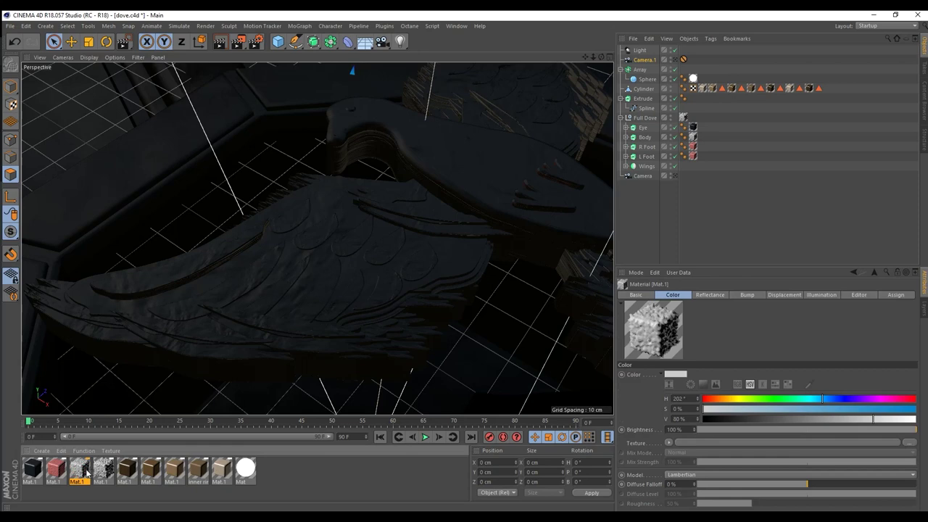
left_click_drag(86, 473, 74, 474, "ctrl")
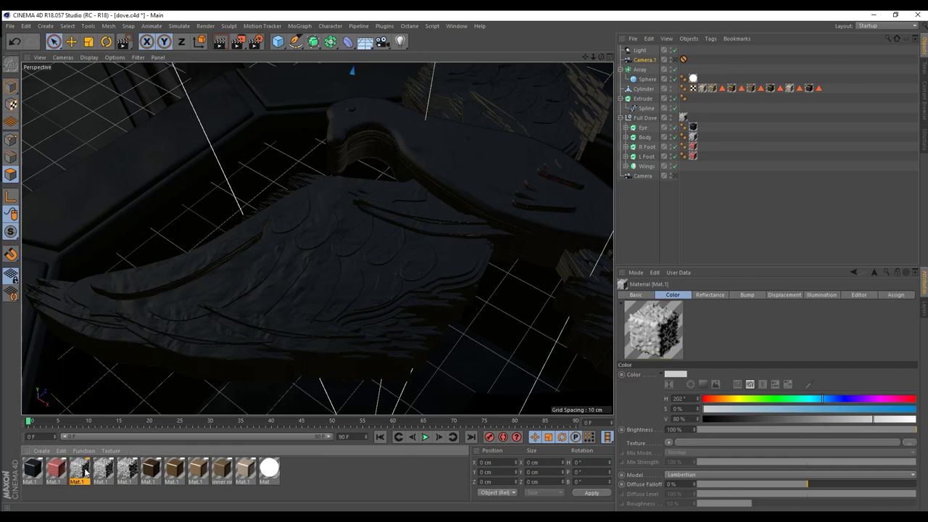
Enable Glow on the duplicated material with an inner strength of 55% and an outer strength of 111%.
double_click(79, 471)
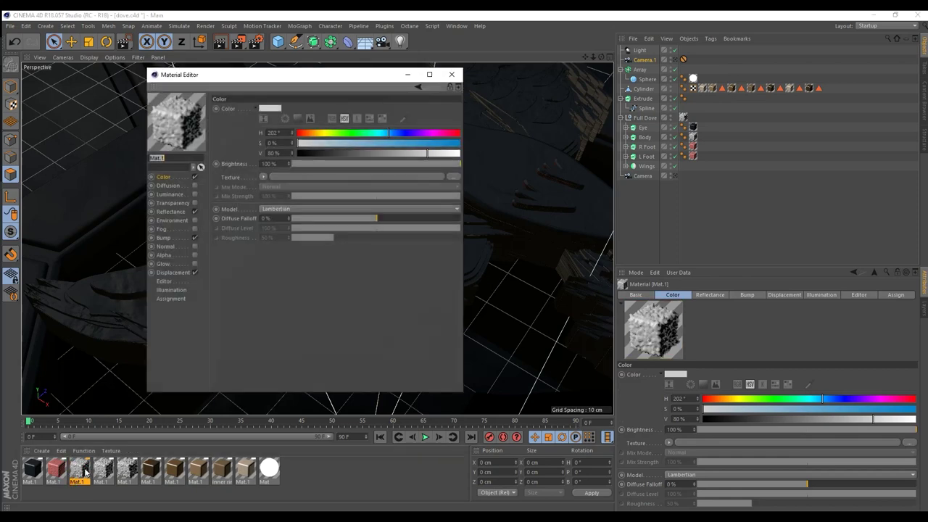
left_click(195, 194)
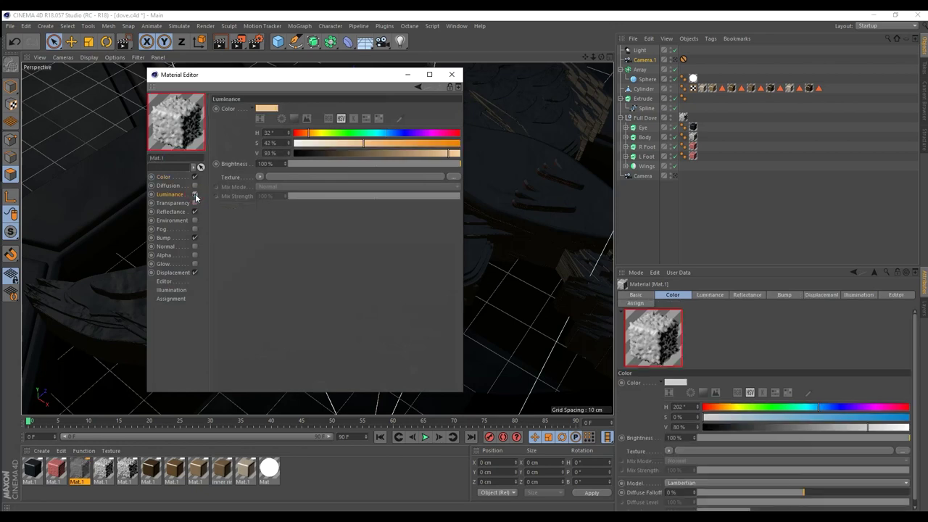
left_click(194, 194)
left_click(194, 263)
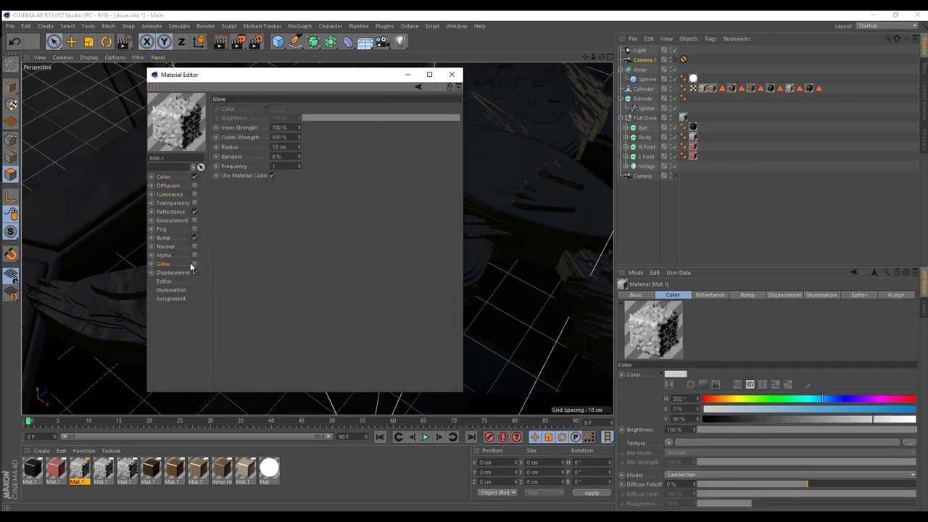
left_click(285, 127)
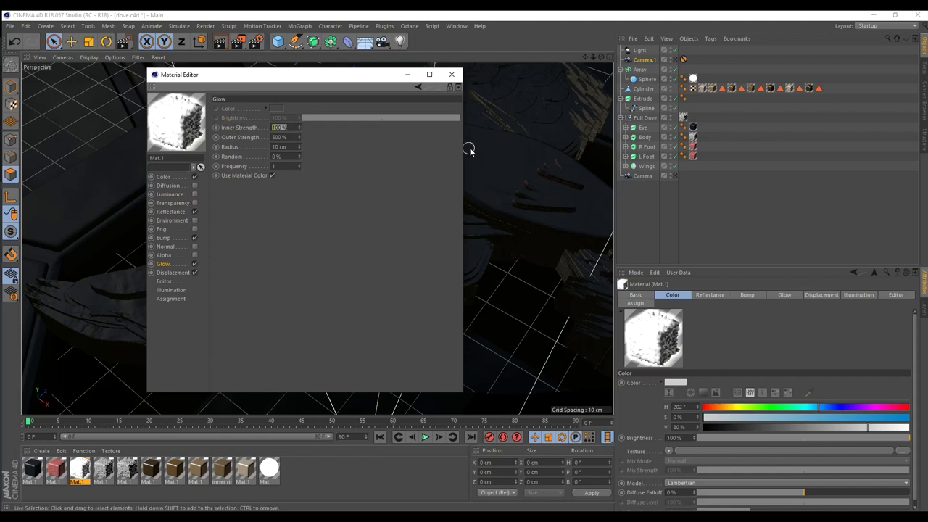
type("55")
key("Return")
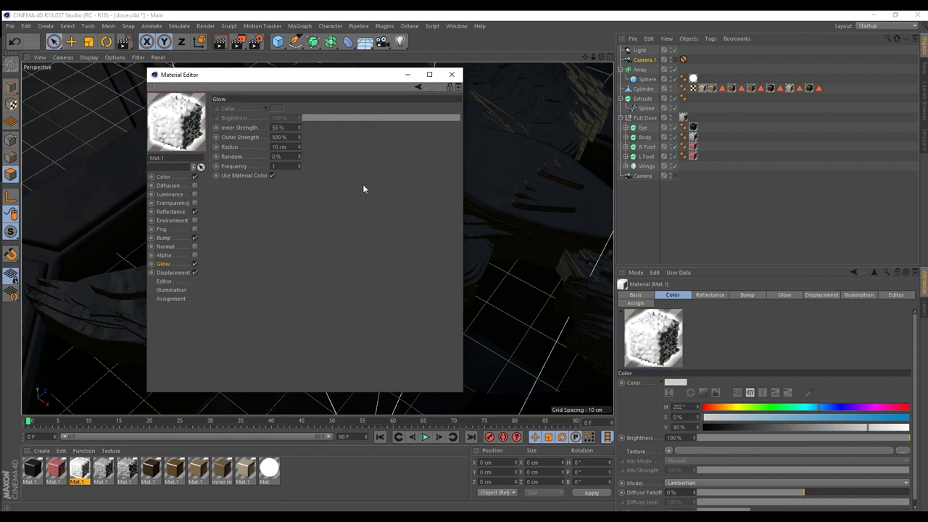
left_click(294, 136)
type("111")
key("Return")
left_click(404, 162)
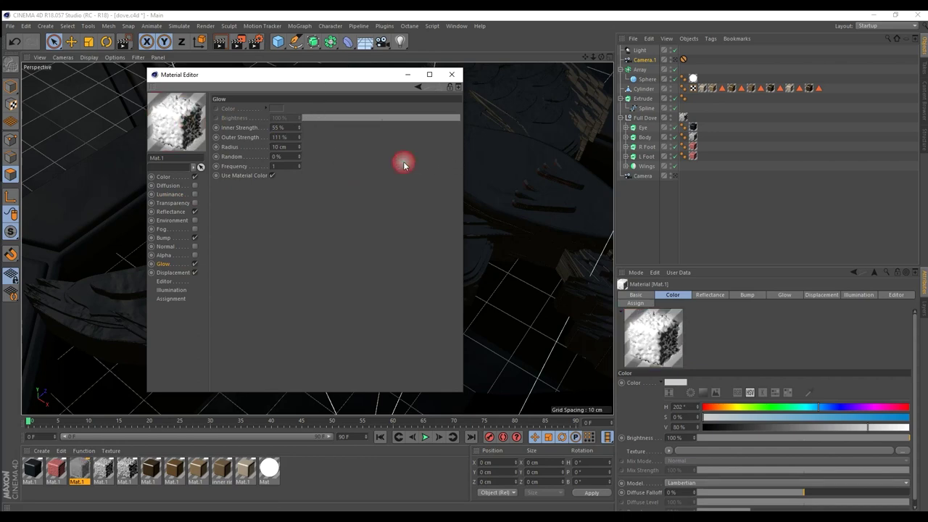
Turn off Use Material Color for the glow and set its color to hue 42°, saturation 49% and value 93%.
left_click(272, 176)
left_click(276, 109)
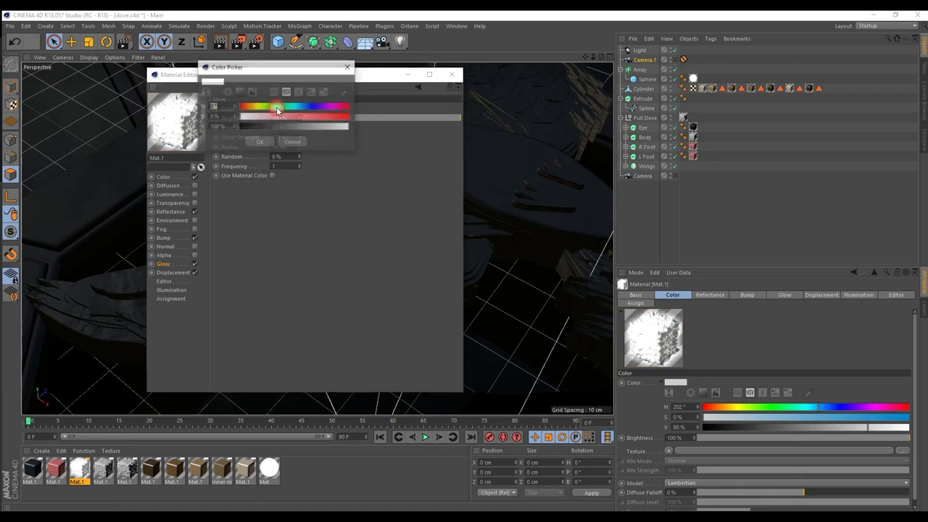
left_click(246, 108)
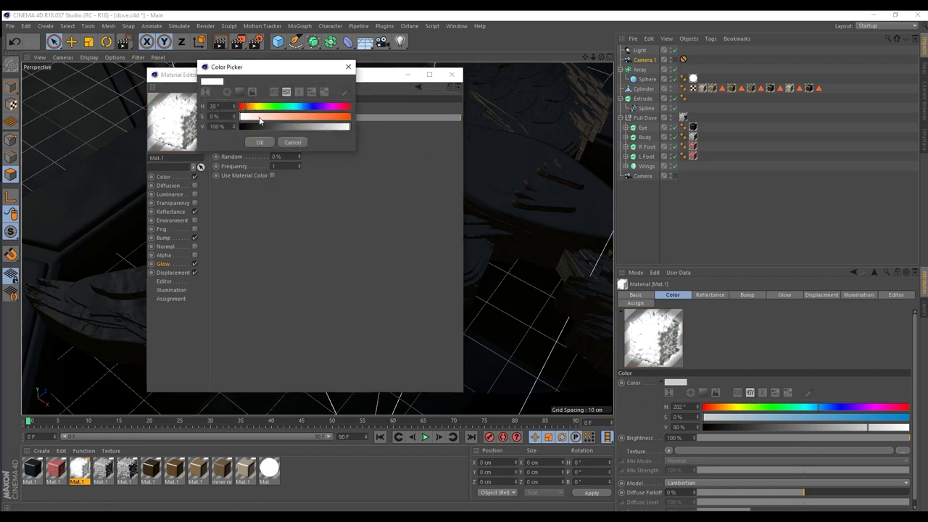
left_click(262, 116)
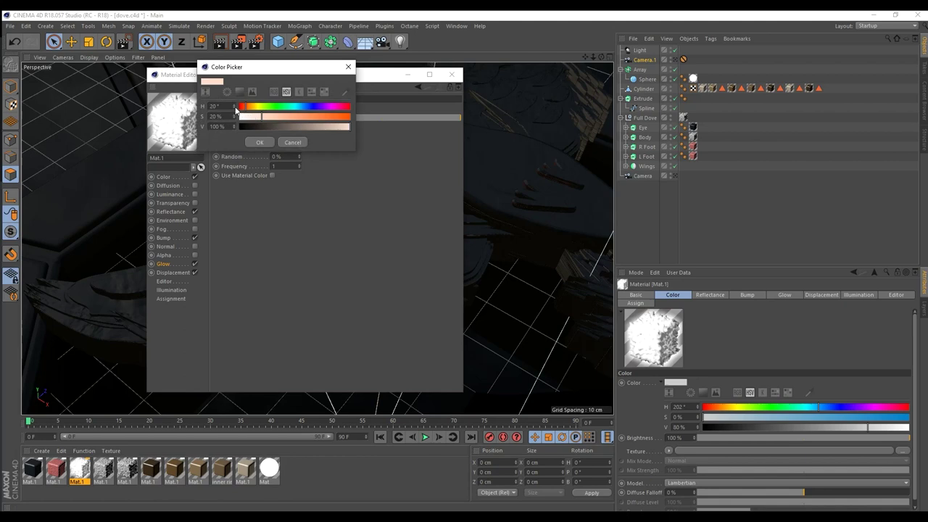
left_click(235, 108)
left_click(235, 108)
left_click(235, 108)
left_click(235, 106)
left_click(234, 107)
left_click(234, 106)
left_click(234, 106)
left_click(234, 106)
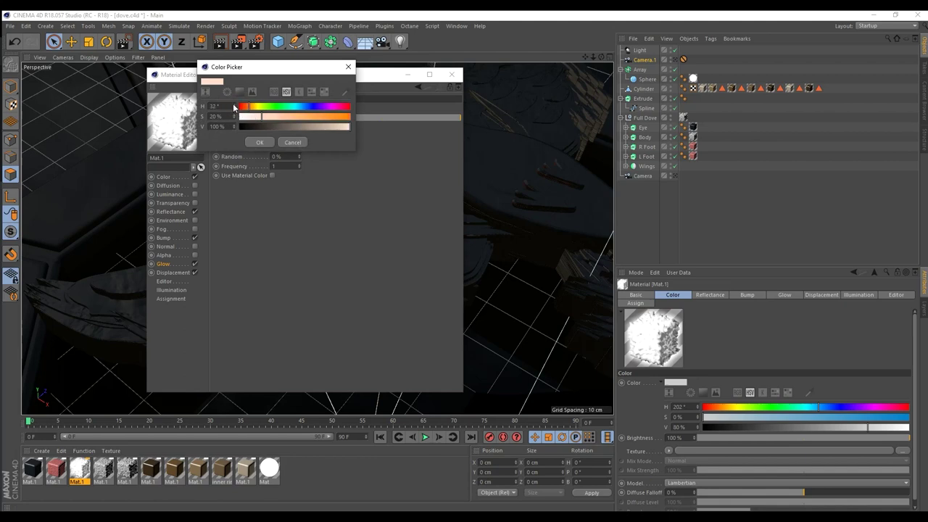
left_click(269, 116)
left_click(253, 108)
left_click(293, 116)
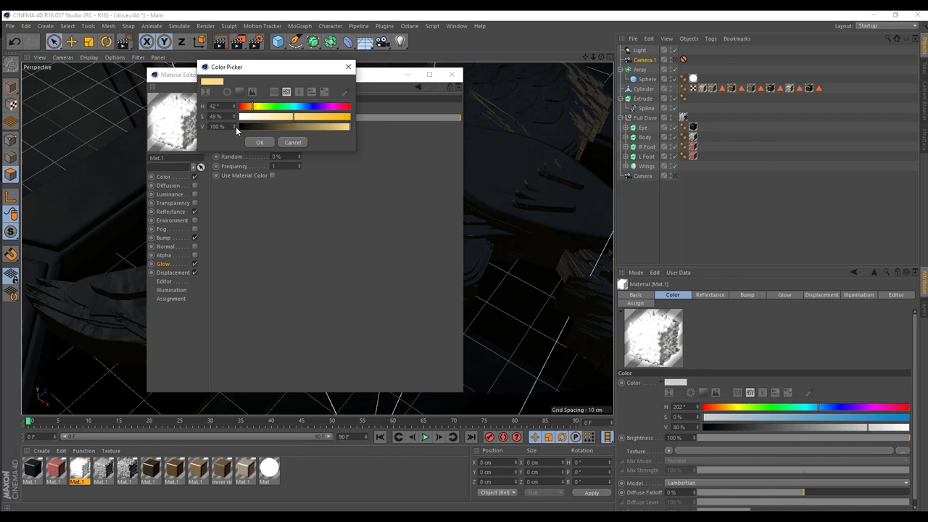
left_click_drag(235, 131, 237, 134)
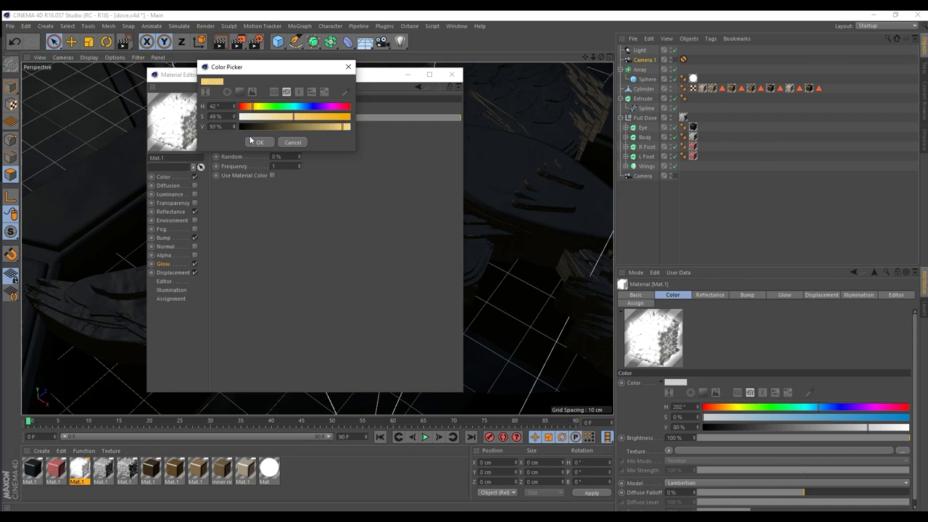
left_click(258, 142)
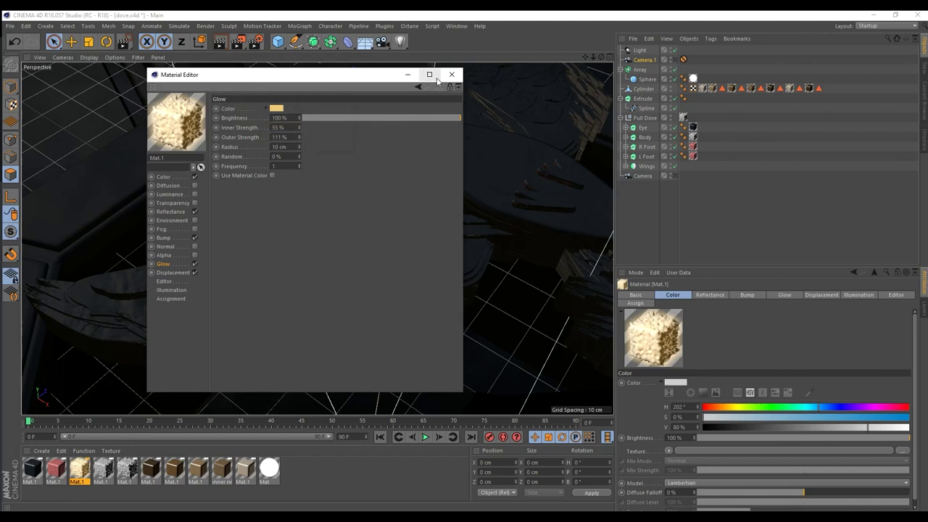
Reduce the glow's brightness to 67% and close the material's settings.
left_click(162, 178)
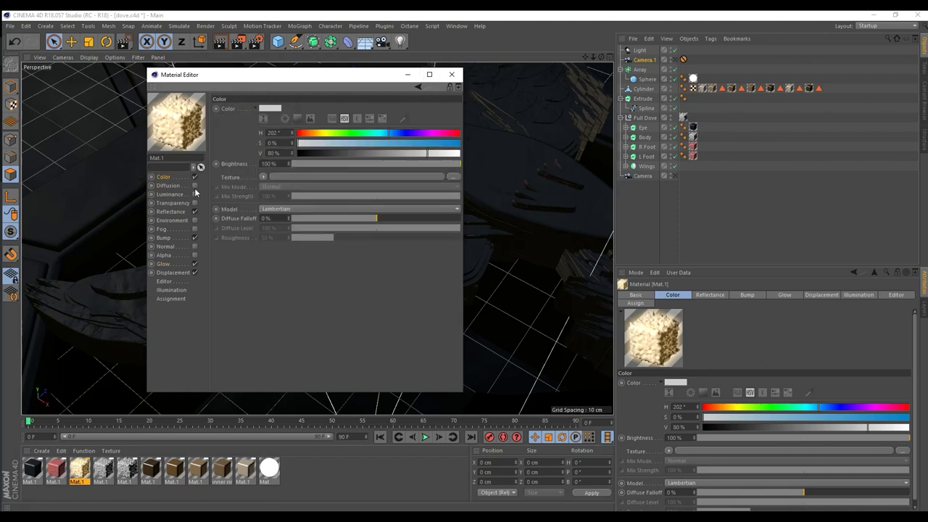
left_click(162, 264)
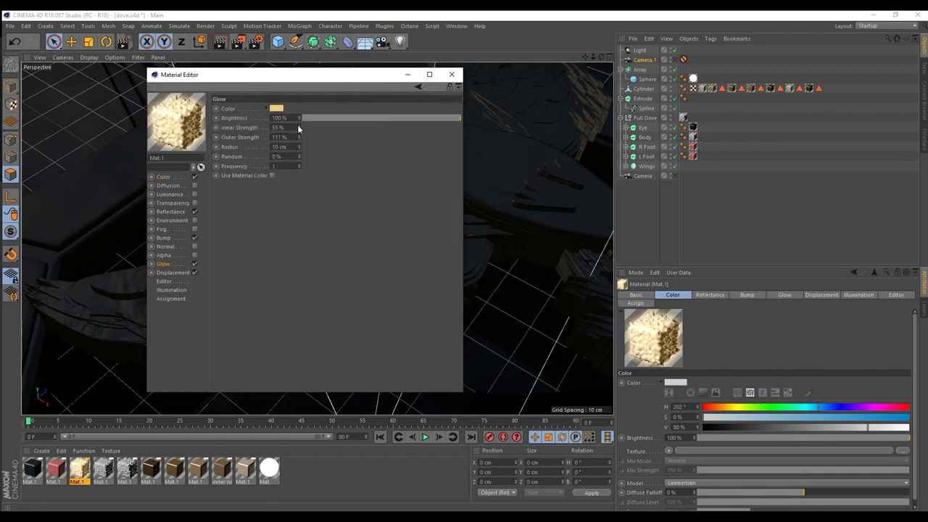
left_click(365, 117)
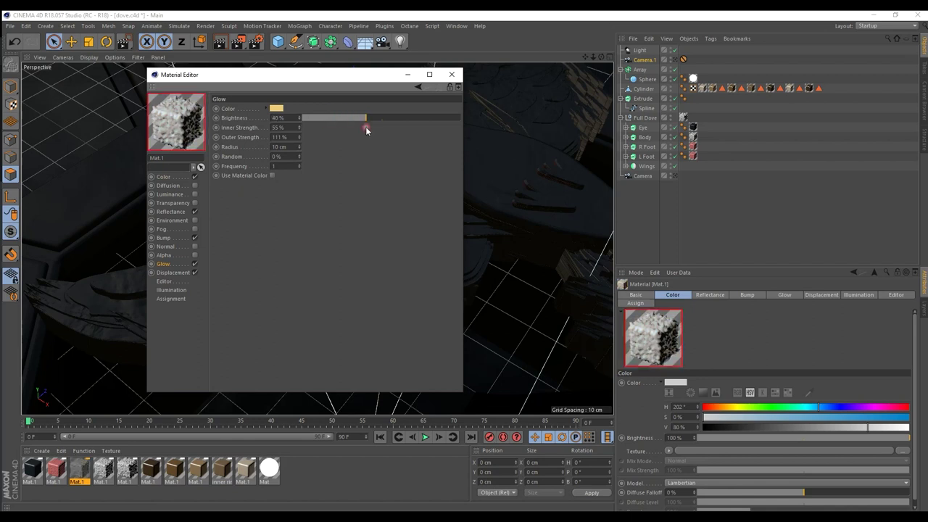
left_click_drag(373, 118, 384, 123)
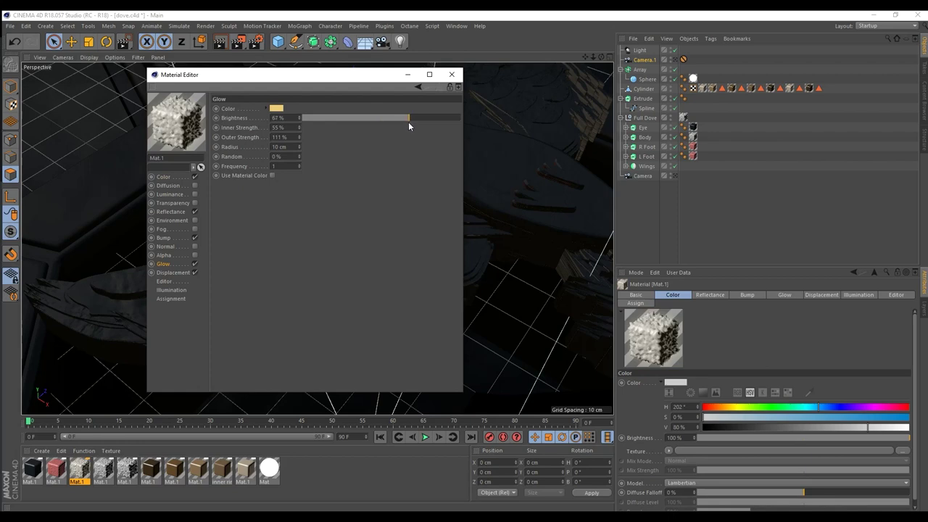
left_click(452, 74)
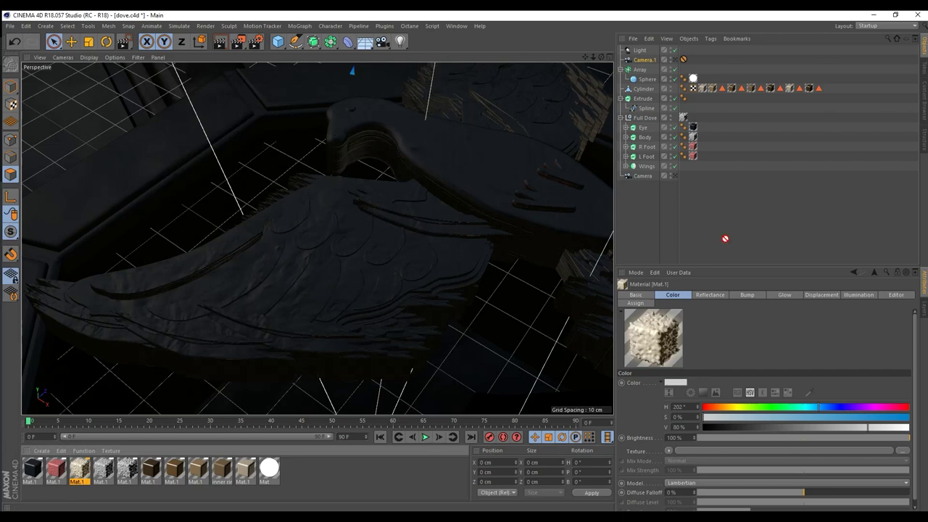
Assign the glowing cream material to the Top Wings Texture group within Wings Combined instead of to the whole Wings object.
left_click_drag(671, 169, 646, 166)
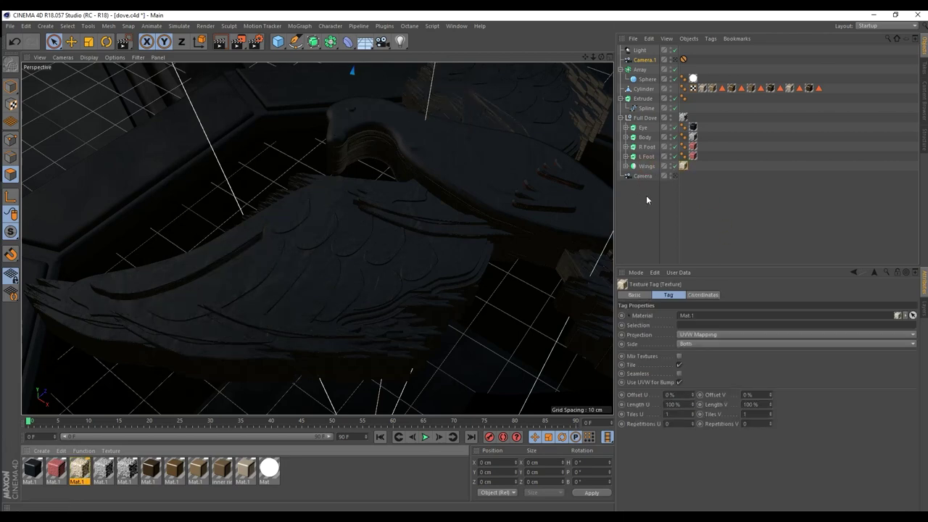
key("ctrl+z")
left_click(625, 166)
left_click(631, 176)
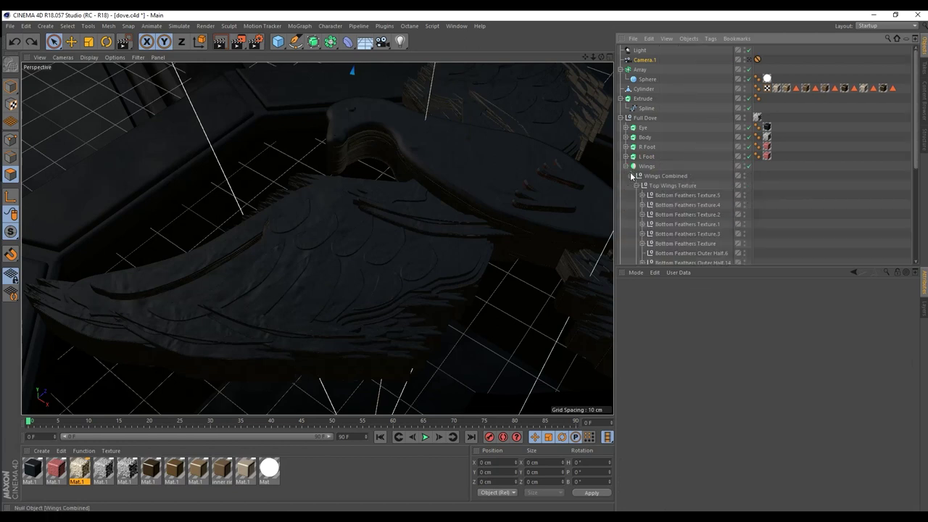
left_click(665, 187)
scroll(665, 187, "down", 2)
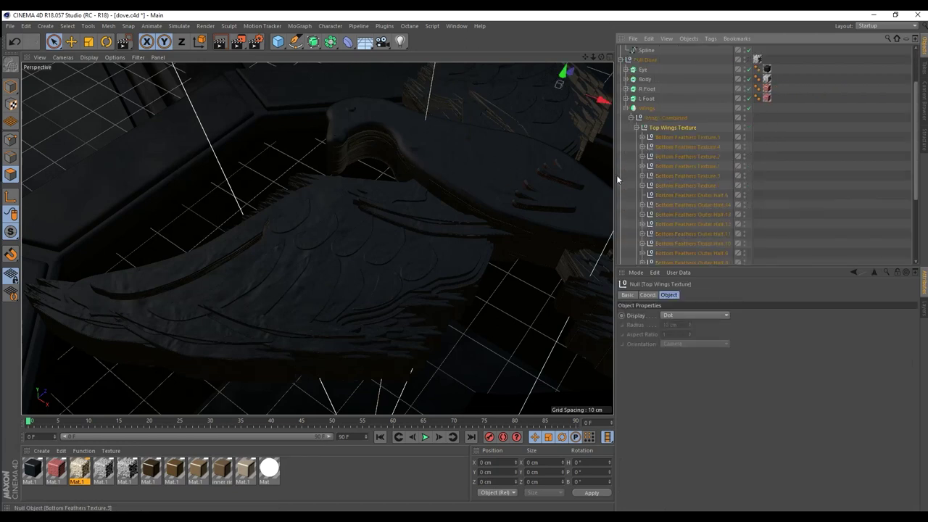
left_click(743, 127)
left_click_drag(614, 207, 684, 128)
left_click(625, 125)
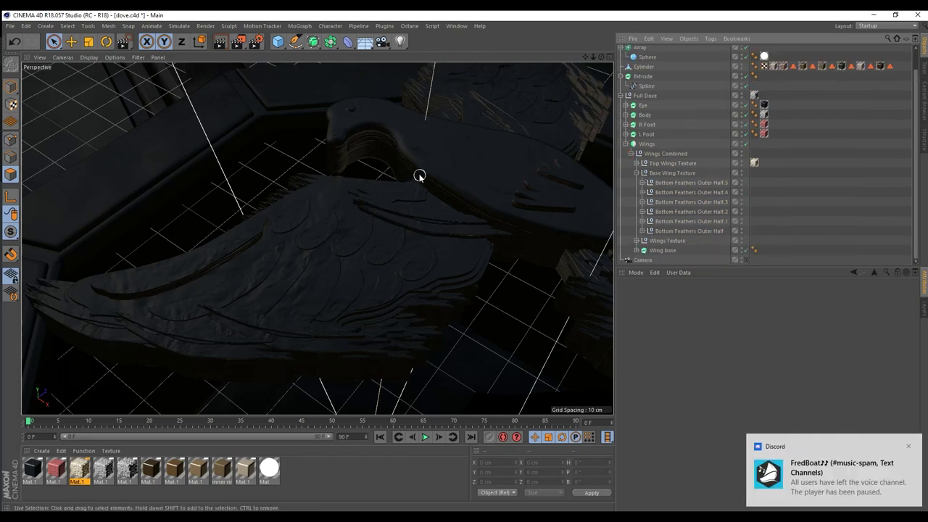
Toggle the visibility of the Base Wing Texture group and check the Wings Texture group to identify which feathers each contains.
scroll(419, 172, "down", 4)
scroll(443, 208, "down", 3)
scroll(580, 232, "up", 3)
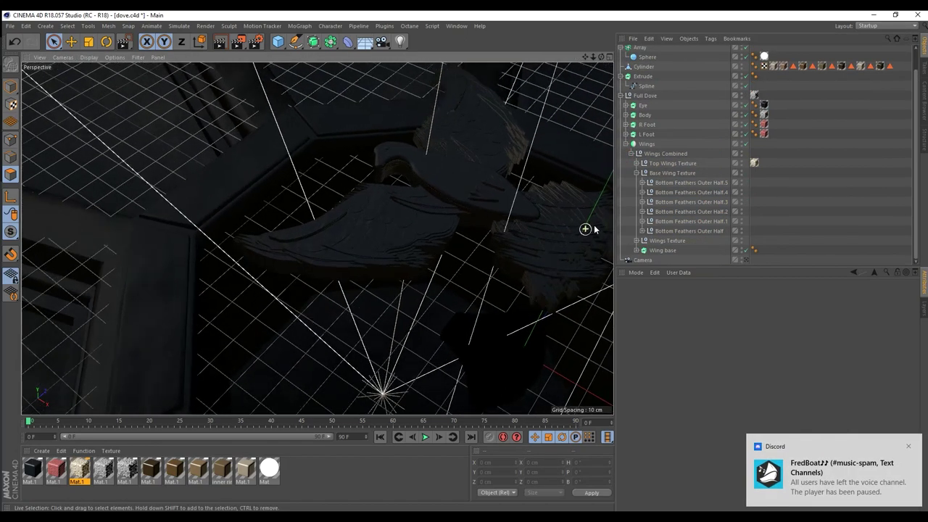
scroll(701, 235, "up", 1)
scroll(692, 223, "down", 1)
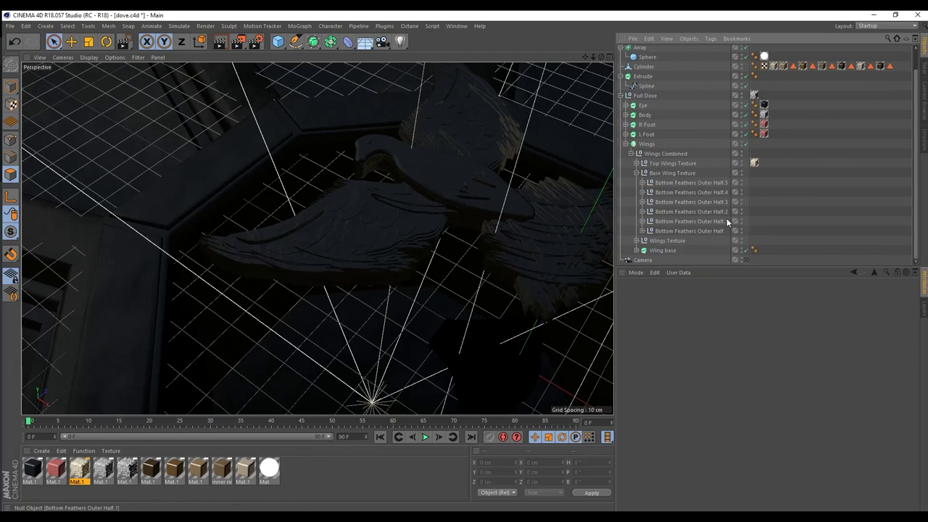
left_click(742, 172)
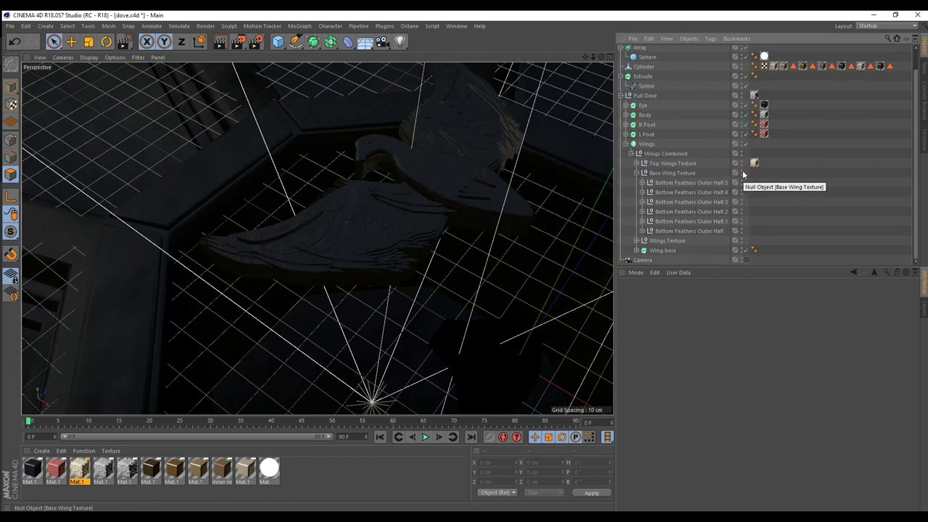
left_click(741, 172)
left_click(657, 241)
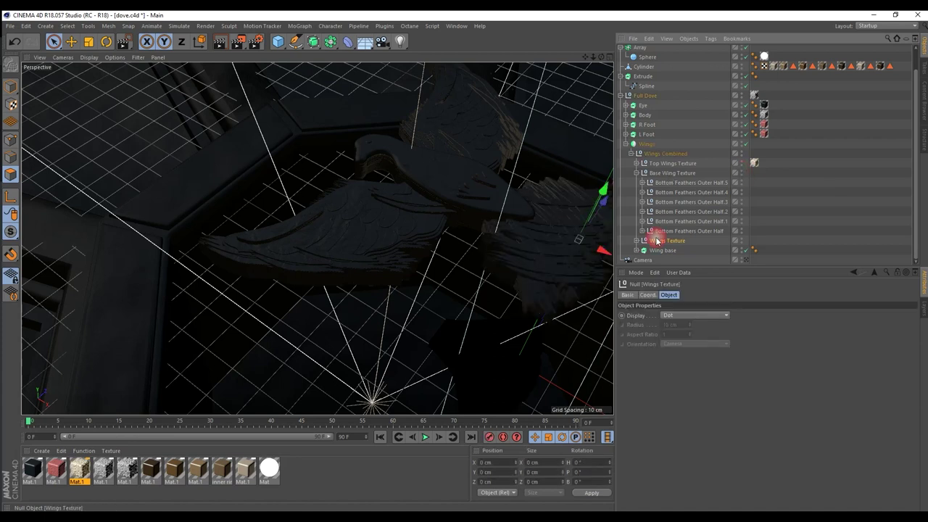
left_click(741, 241)
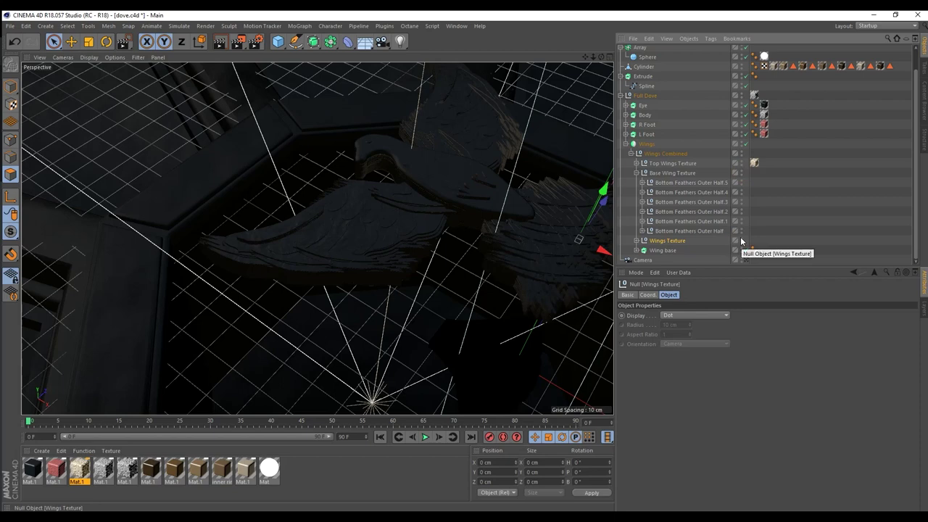
Try the glowing cream material on the Base Wing Texture group and remove it again.
left_click_drag(84, 466, 686, 173)
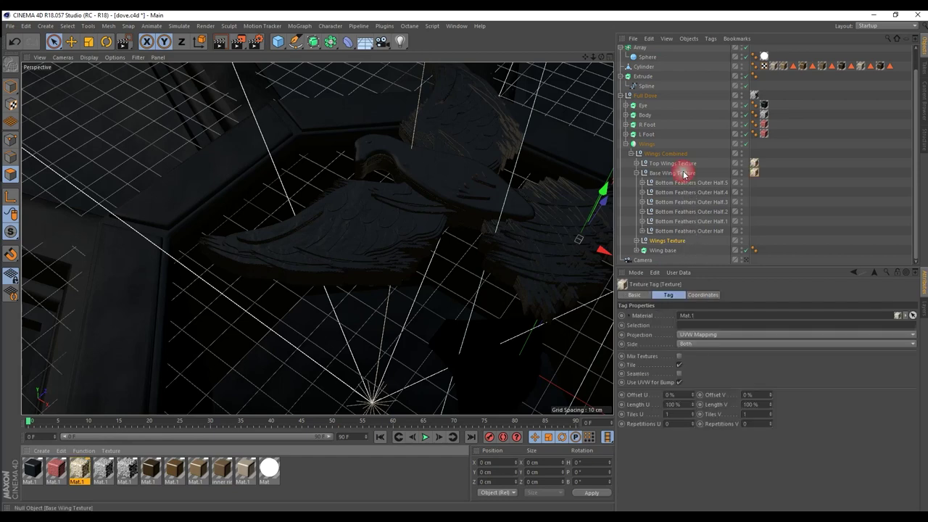
left_click(754, 173)
key("Delete")
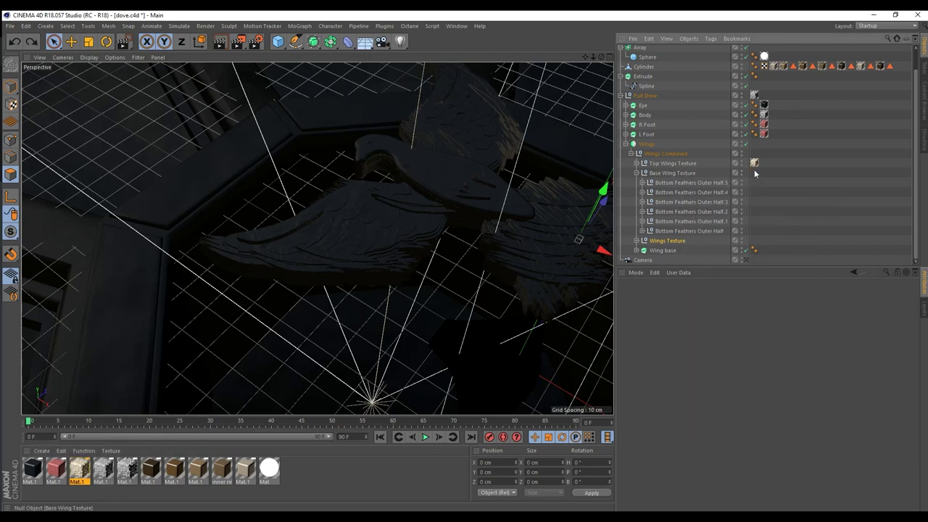
Check which feathers belong to Base Wing Texture by hiding and showing the group and selecting Bottom Feathers Outer Half.5.
left_click(741, 171)
left_click(741, 172)
left_click(742, 171)
left_click(673, 185)
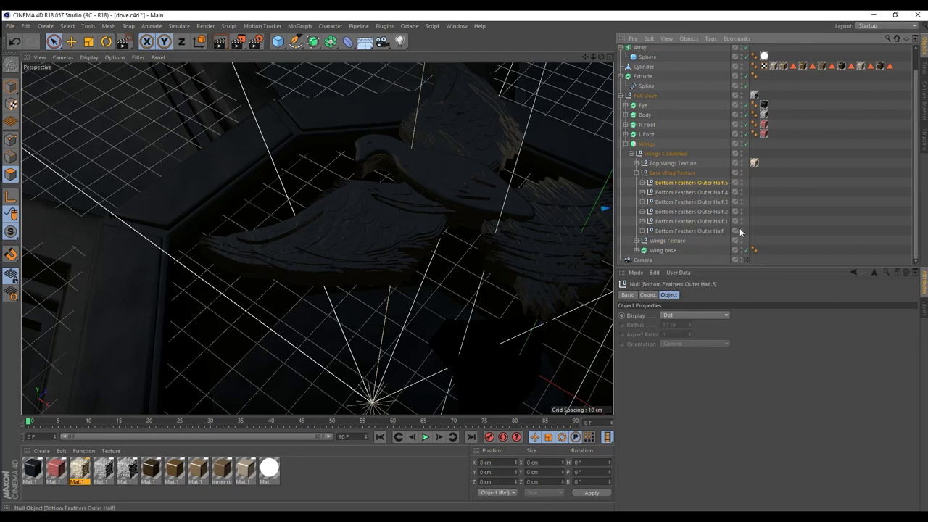
Try moving Wing base and the Wings Texture group along the green axis to identify their parts, undoing each move.
left_click_drag(489, 324, 498, 326, "alt")
left_click(664, 251)
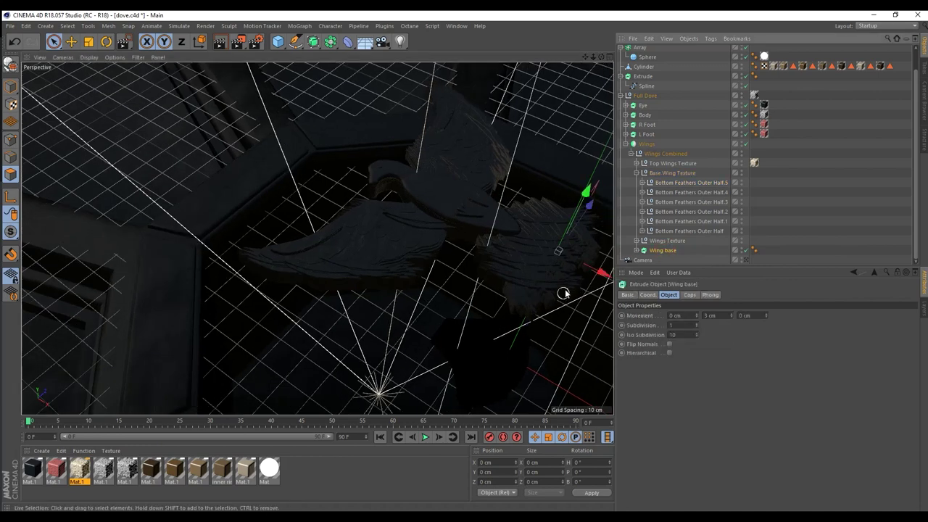
left_click_drag(587, 193, 612, 137)
key("ctrl+z")
left_click(651, 243)
left_click(660, 240)
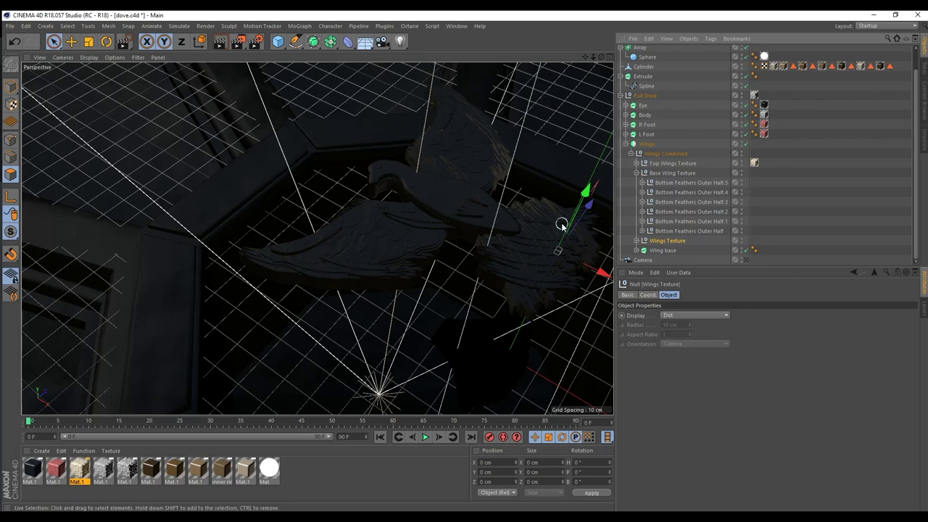
left_click_drag(586, 190, 613, 163)
key("ctrl+z")
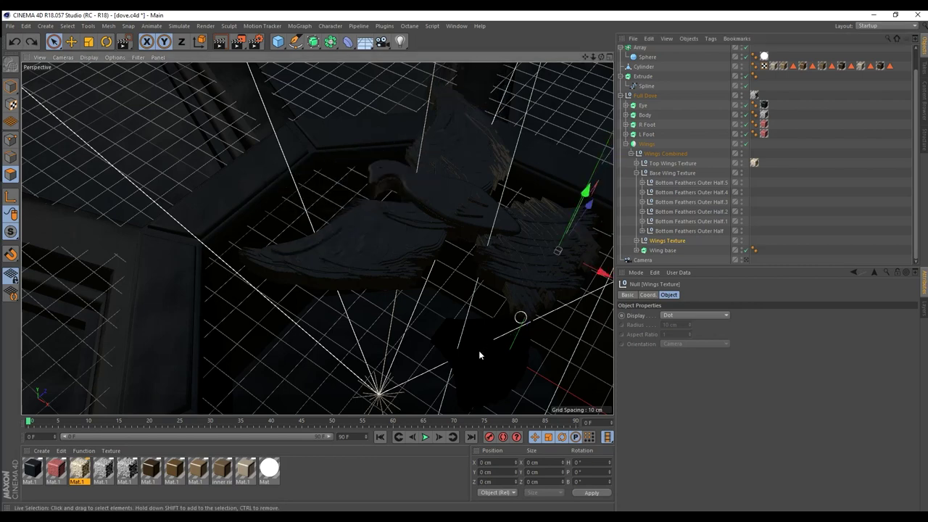
left_click(478, 352)
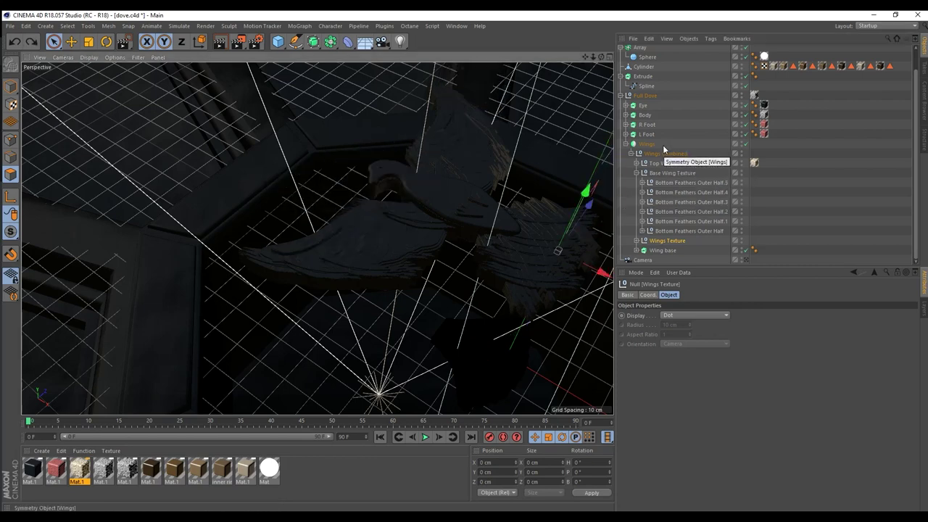
Try an X movement of 5 cm on the Wing base extrusion and undo it.
left_click(661, 251)
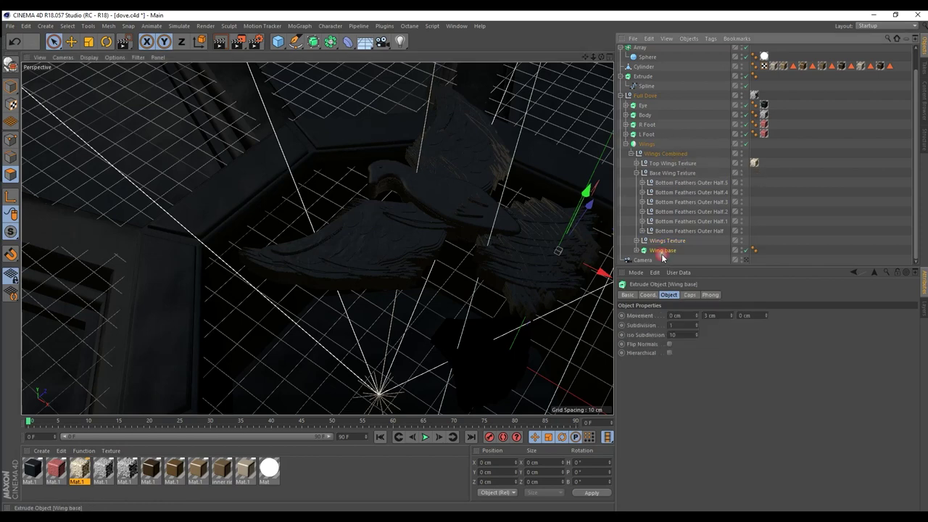
left_click(629, 296)
left_click(653, 296)
left_click(674, 296)
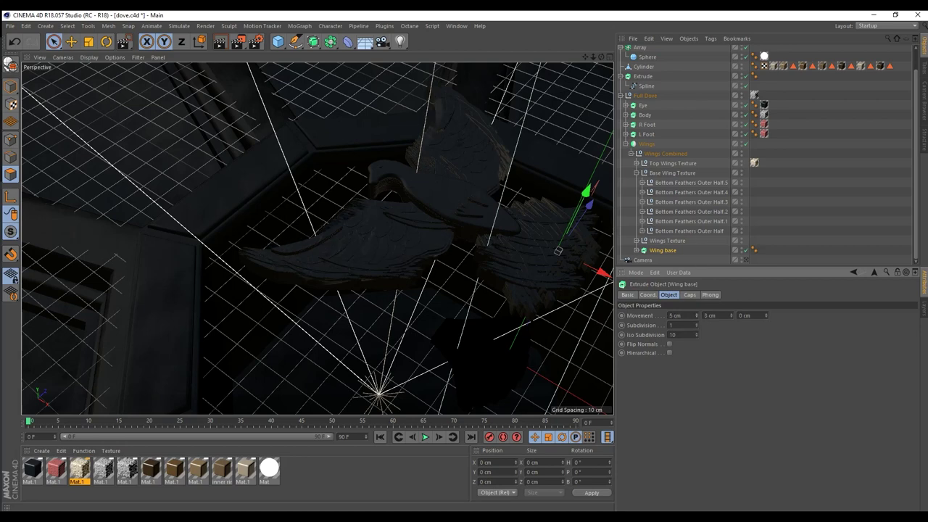
key("ctrl+z")
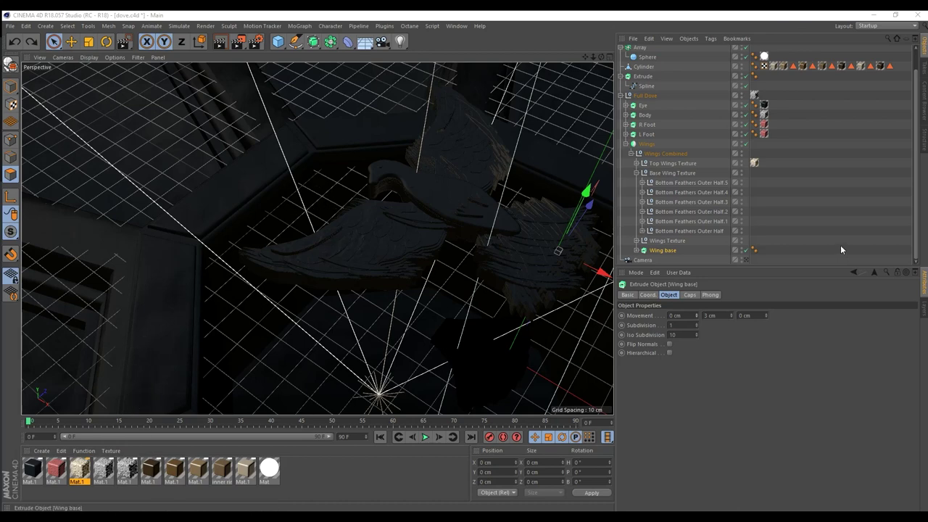
Try the glowing cream material on the Wings Texture group and on Wing base, and remove it again.
left_click_drag(81, 470, 678, 242)
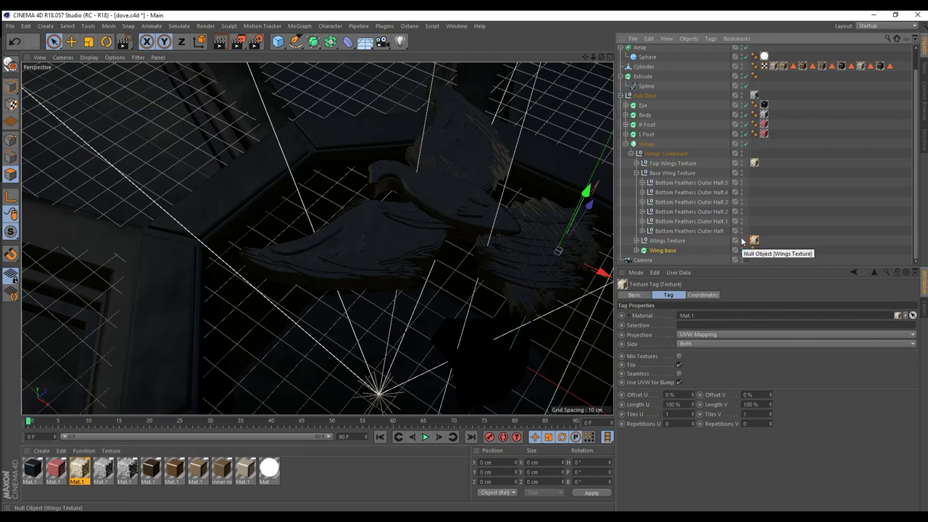
mouse_move(754, 241)
left_mouse_down()
mouse_move(761, 259)
mouse_move(762, 251)
left_mouse_up()
key("ctrl+z")
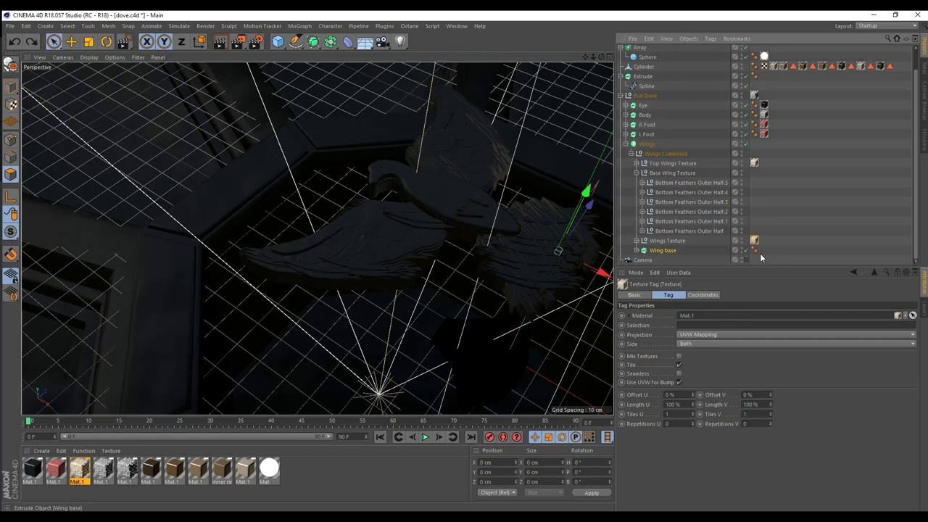
key("Delete")
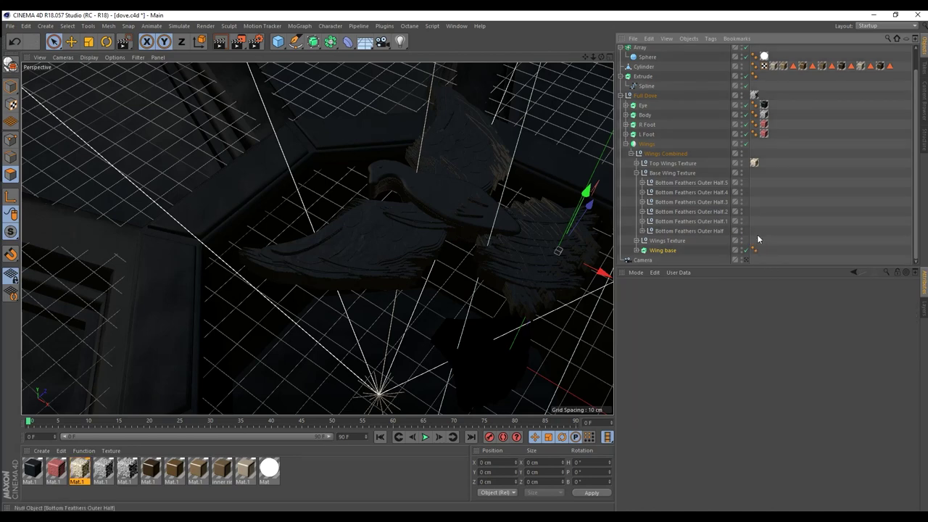
Toggle the visibility of Top Wings Texture and Base Wing Texture, and undo a trial assignment of the cream material to Base Wing Texture.
left_click(742, 162)
left_click(742, 162)
left_click(741, 163)
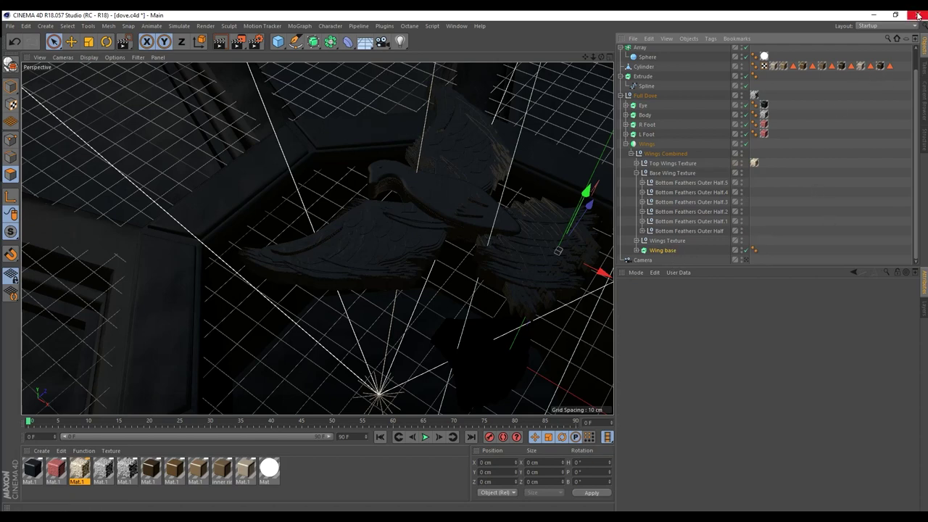
double_click(741, 171)
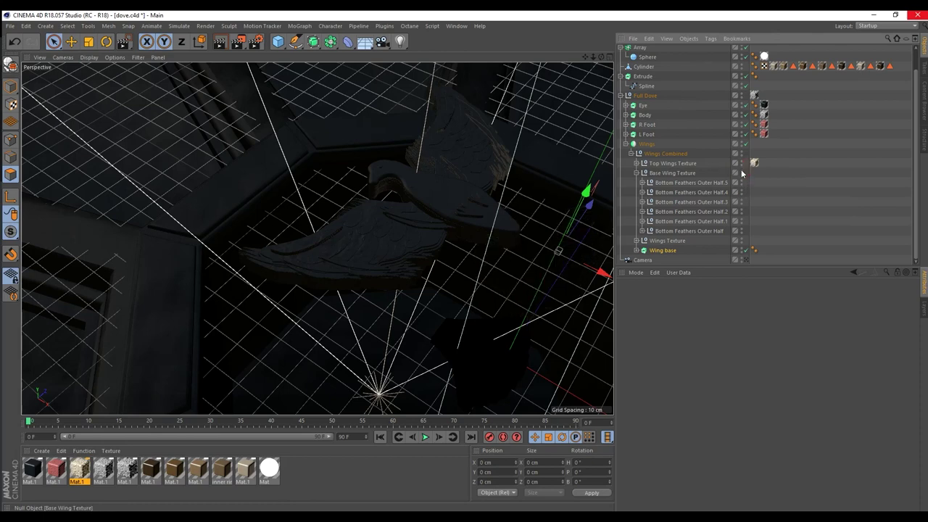
left_click(741, 171)
left_click_drag(71, 471, 677, 174)
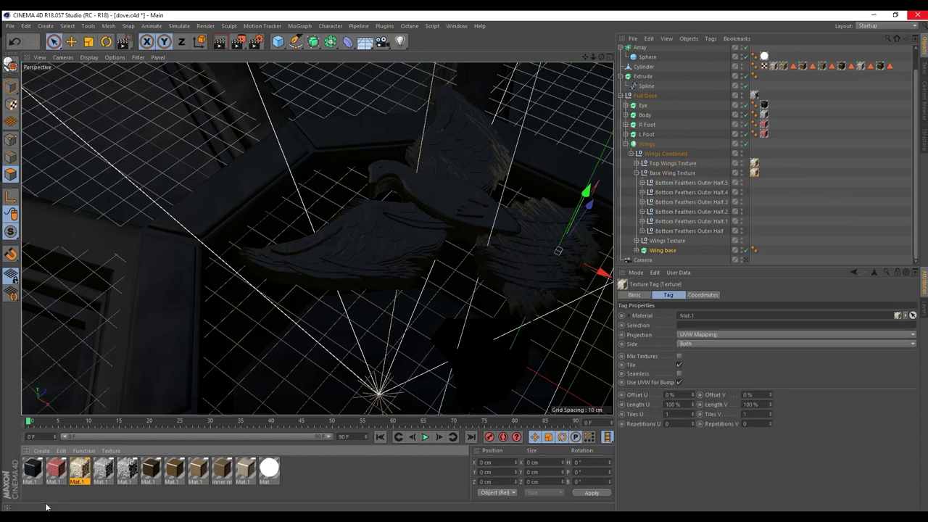
key("ctrl+z")
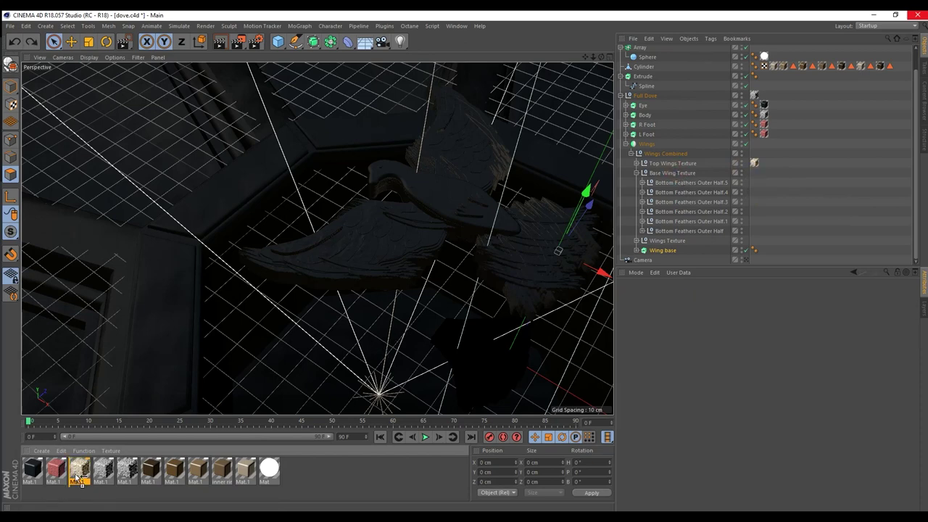
Assign a duplicate of the glowing cream material with a paler, less saturated glow color to the Base Wing Texture group.
double_click(78, 480)
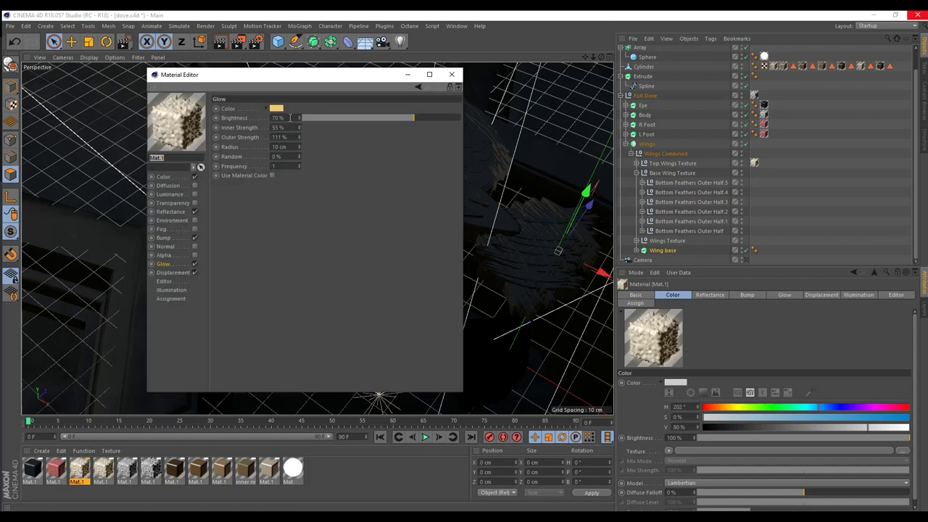
left_click(279, 109)
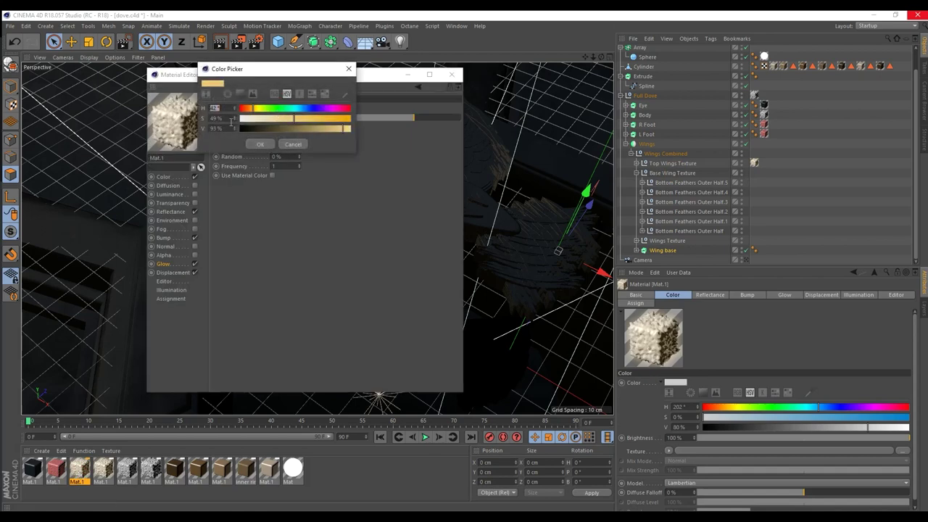
left_click(276, 120)
left_click(260, 144)
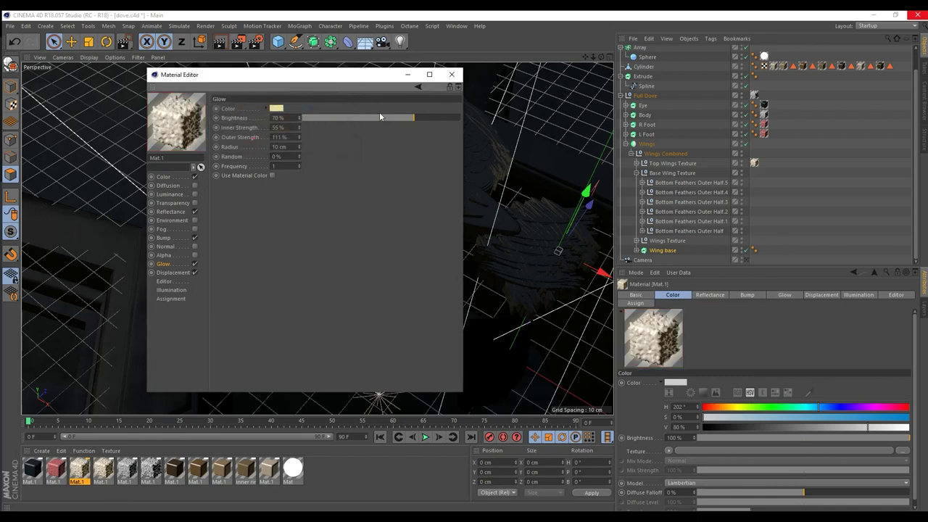
left_click(451, 74)
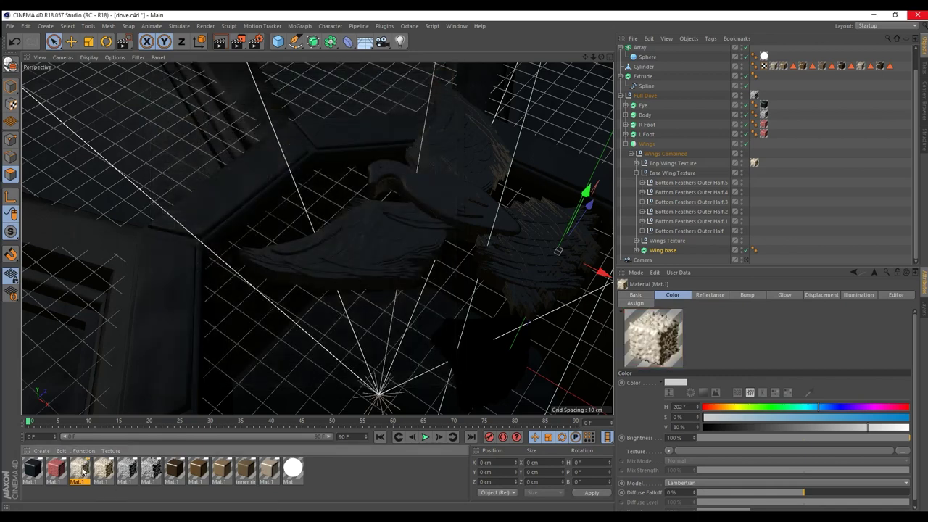
left_click_drag(82, 471, 677, 175)
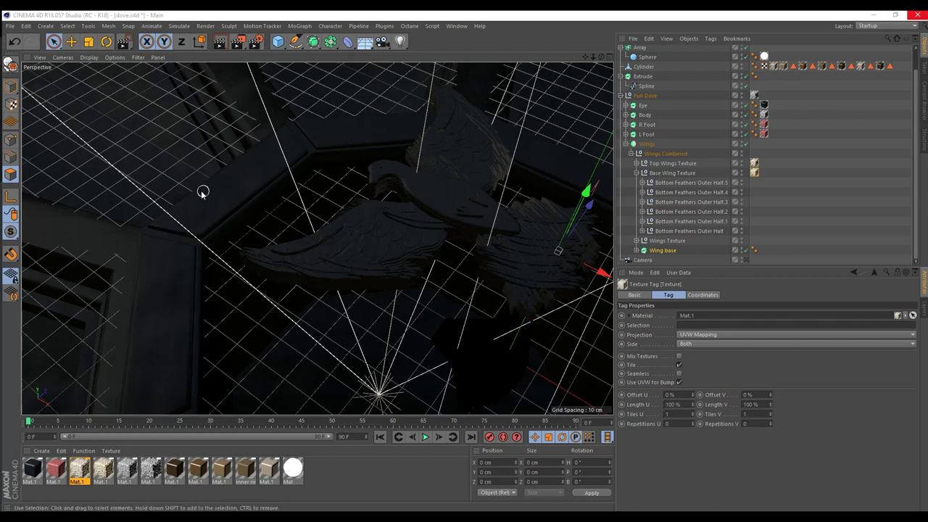
Look through Camera.1 and render a region covering the left half of the dove and its octagonal frame.
left_click_drag(203, 193, 379, 153, "alt")
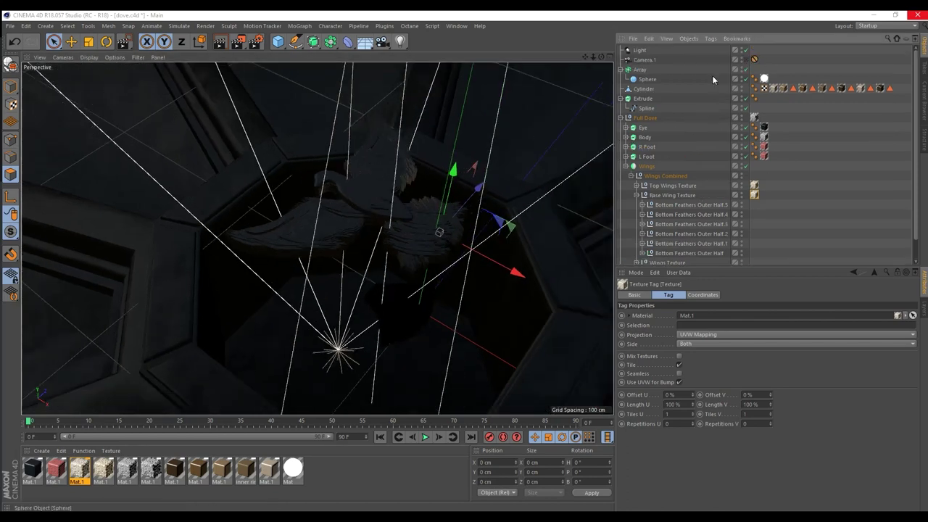
left_click(746, 59)
left_click_drag(229, 45, 268, 58)
left_click_drag(161, 73, 325, 368)
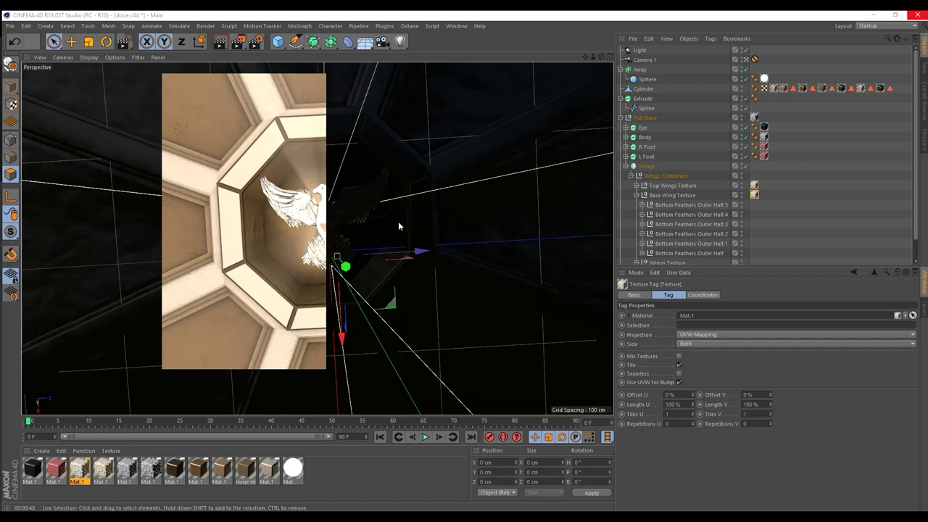
Set the glow brightness to 31% on the original cream glow material and 21% on its paler duplicate.
double_click(103, 472)
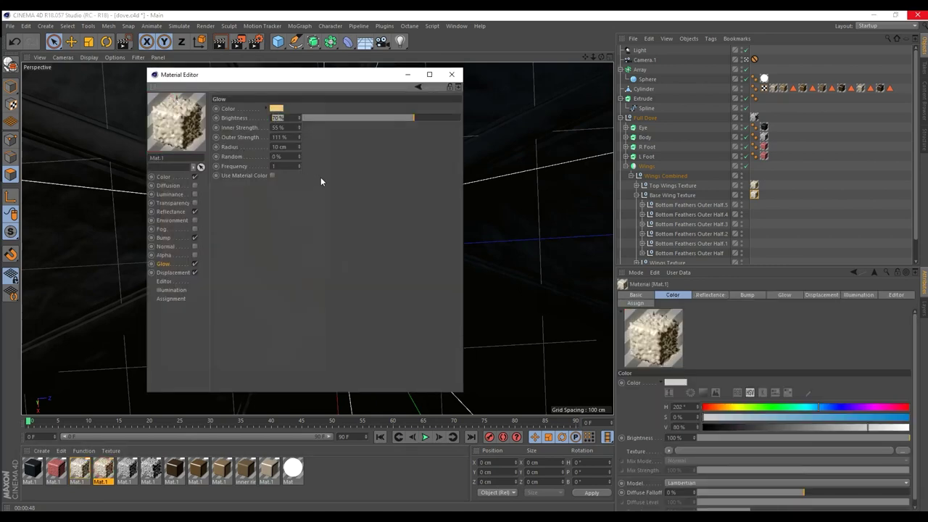
type("31")
key("Return")
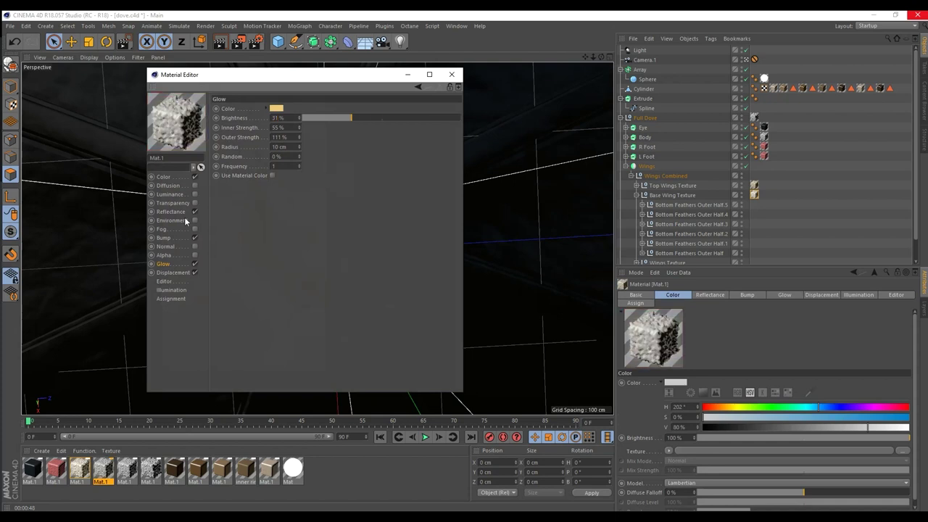
left_click(79, 471)
type("25")
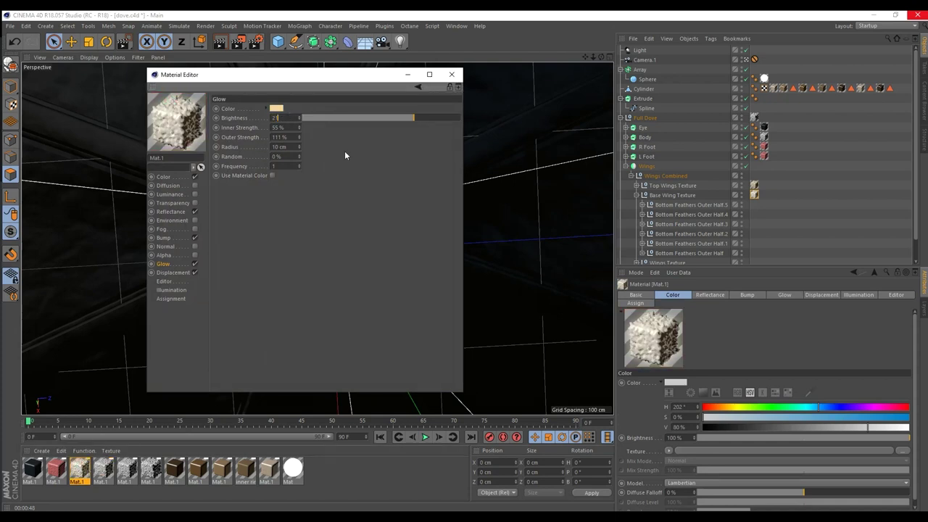
key("Return")
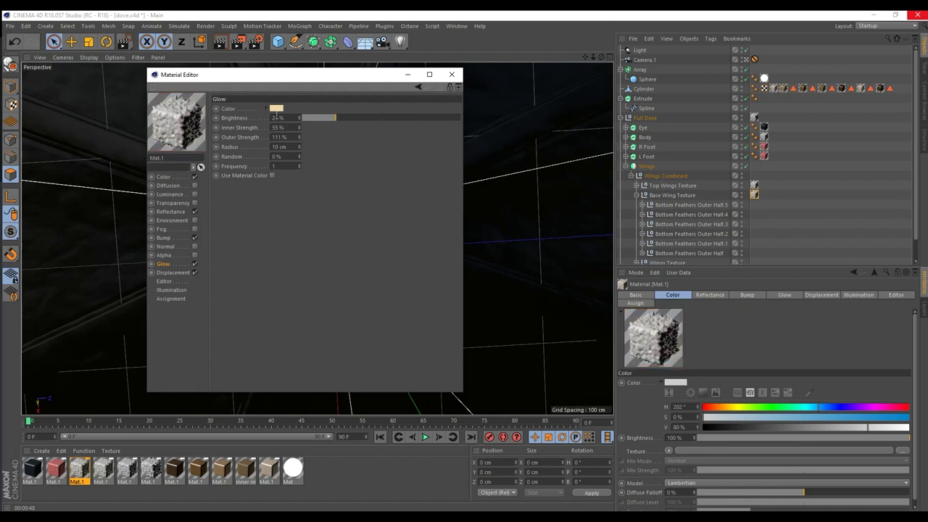
left_click(451, 73)
Render the region over the left half of the dove again to check the dimmer glow.
left_click(236, 42)
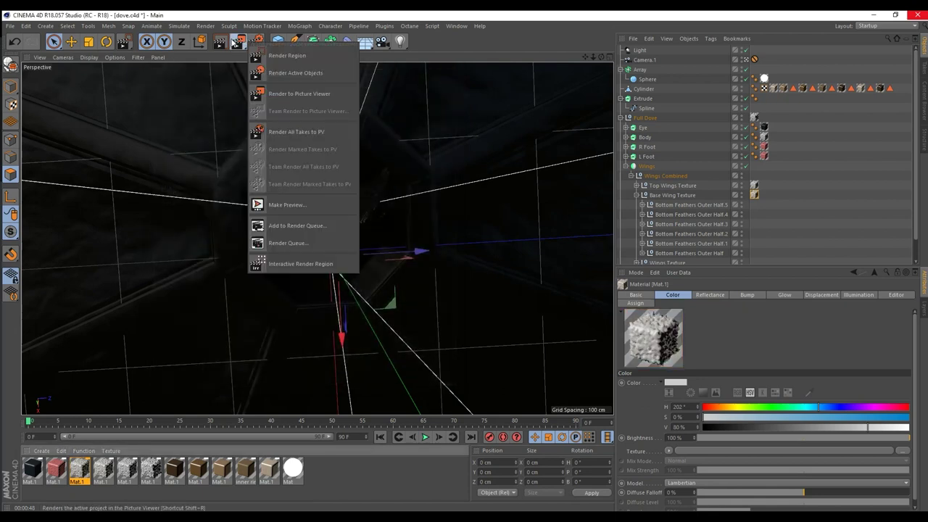
left_click(287, 55)
left_click_drag(182, 94, 336, 337)
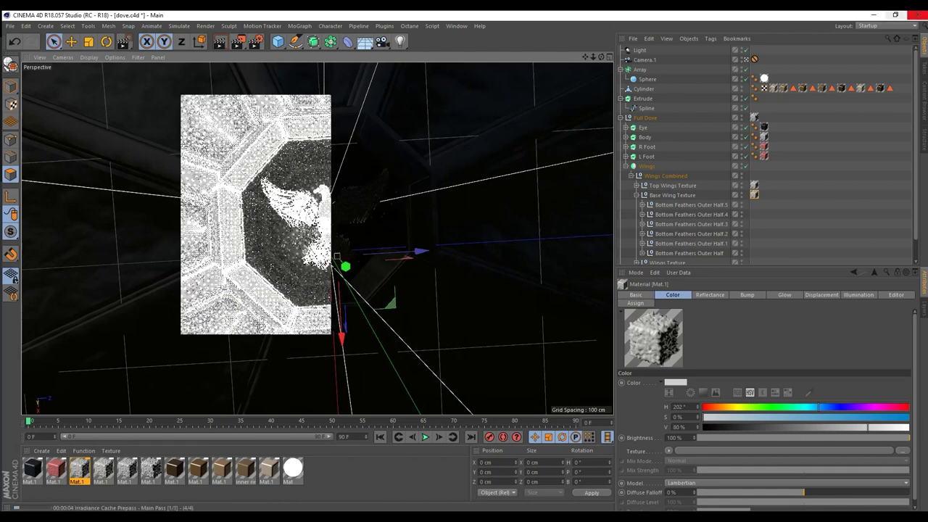
Render a taller region covering the left half of the dove and its octagonal frame.
left_click_drag(927, 174, 927, 33)
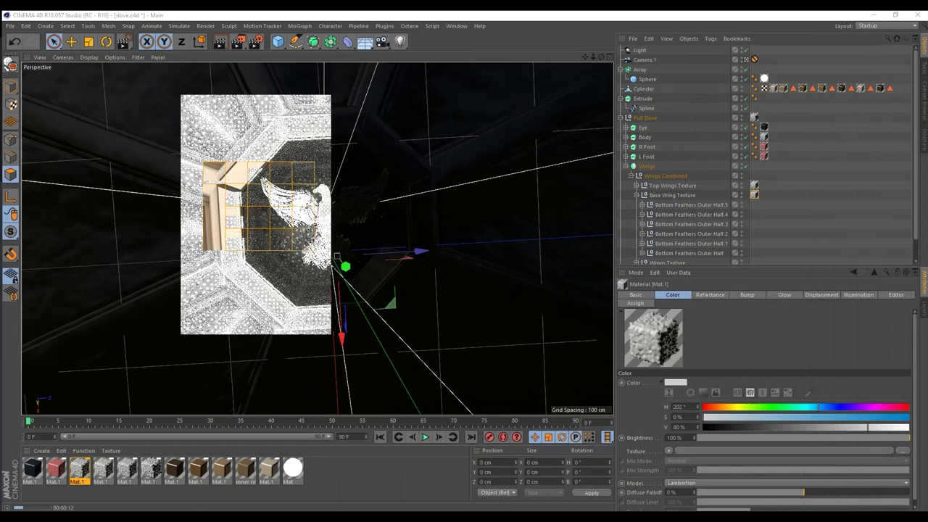
left_click_drag(927, 70, 921, 83)
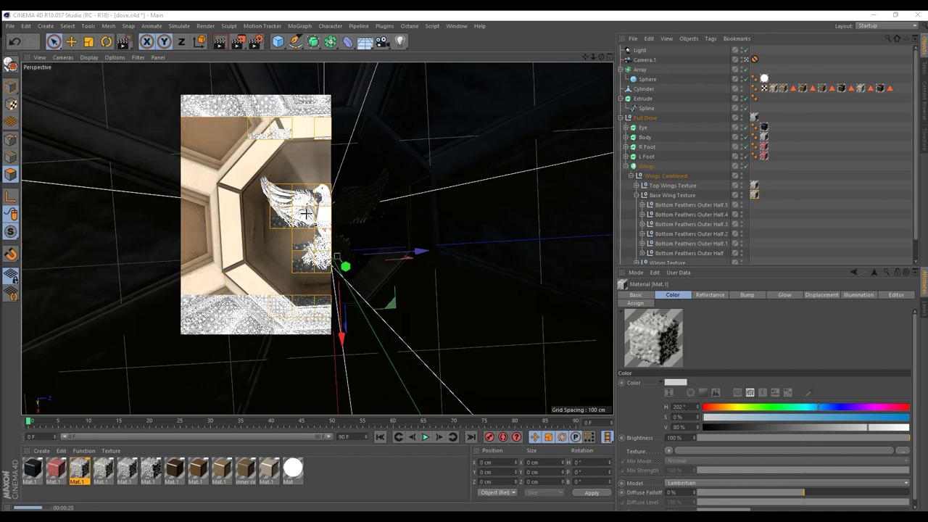
key("alt+r")
left_click_drag(256, 41, 270, 61)
left_click_drag(261, 209, 331, 343)
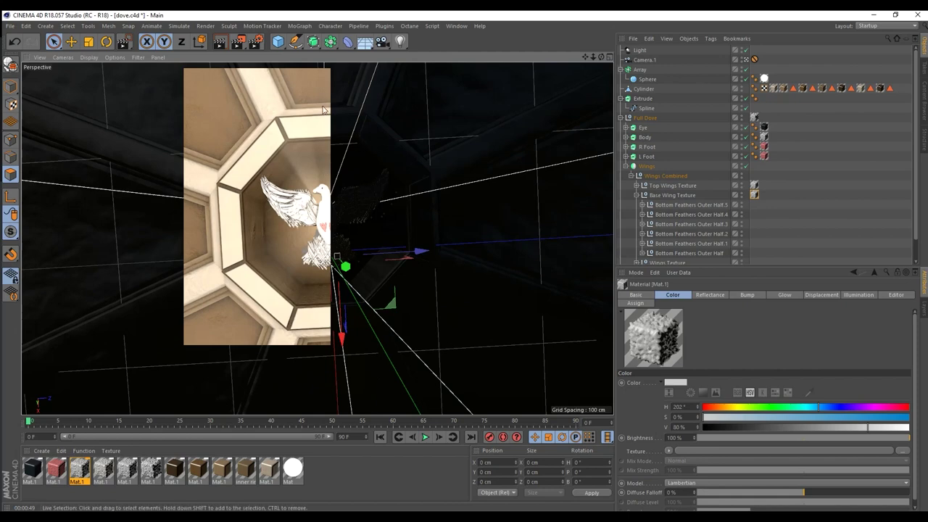
Check the output settings, and queue the dove scene with its changes saved and start rendering it as Christmas Dove 777.
left_click(253, 43)
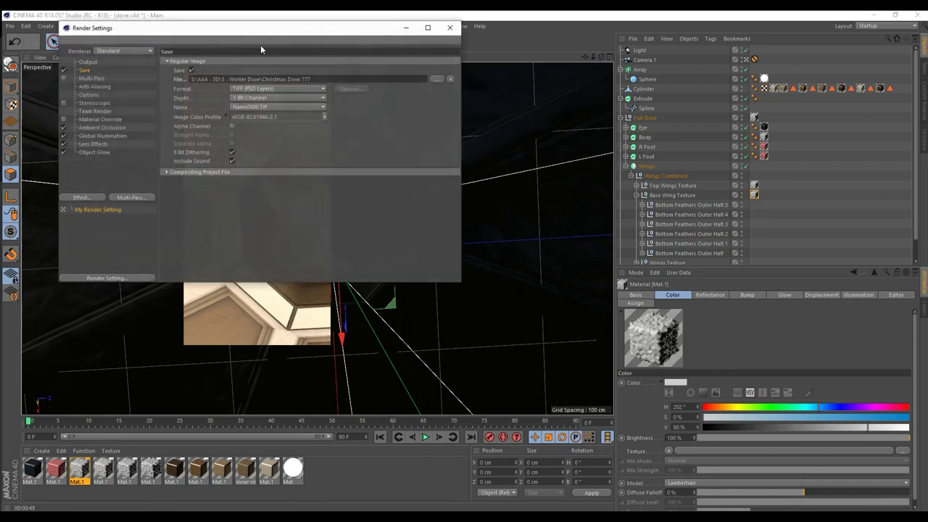
left_click(93, 63)
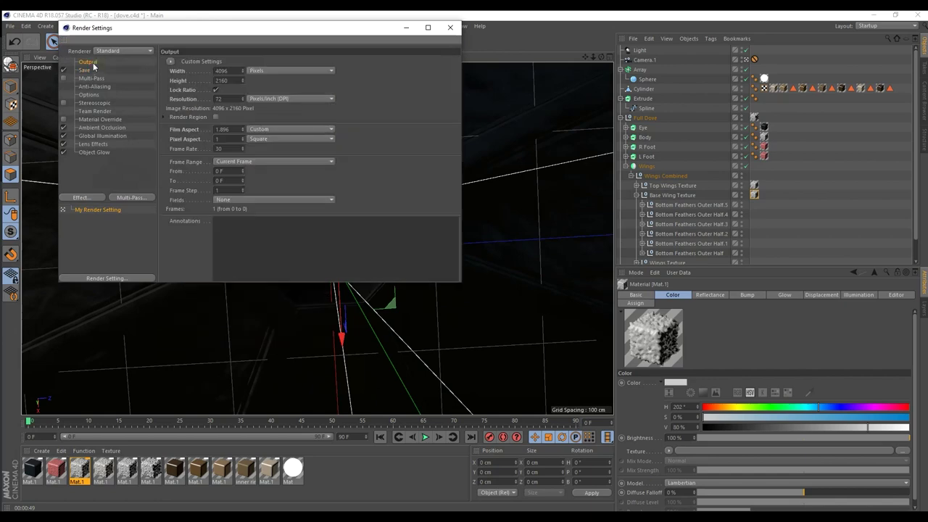
left_click(450, 28)
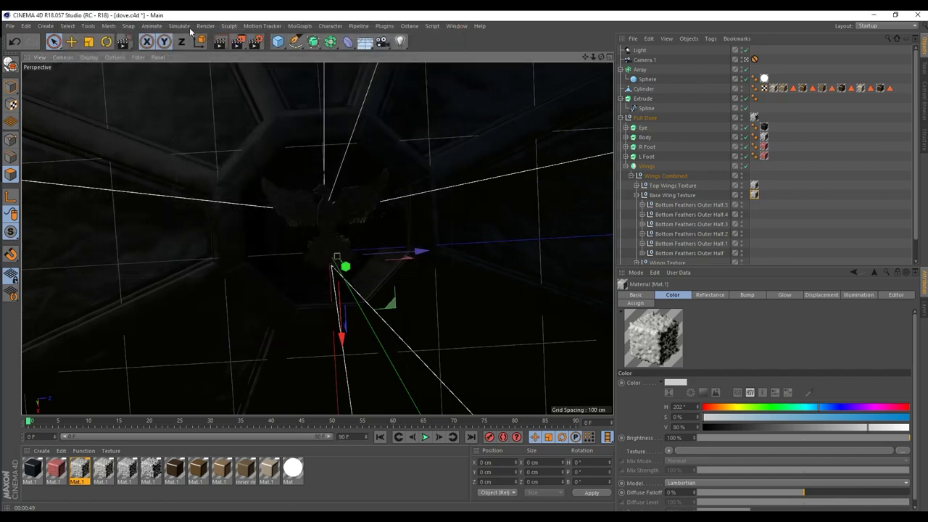
left_click(205, 25)
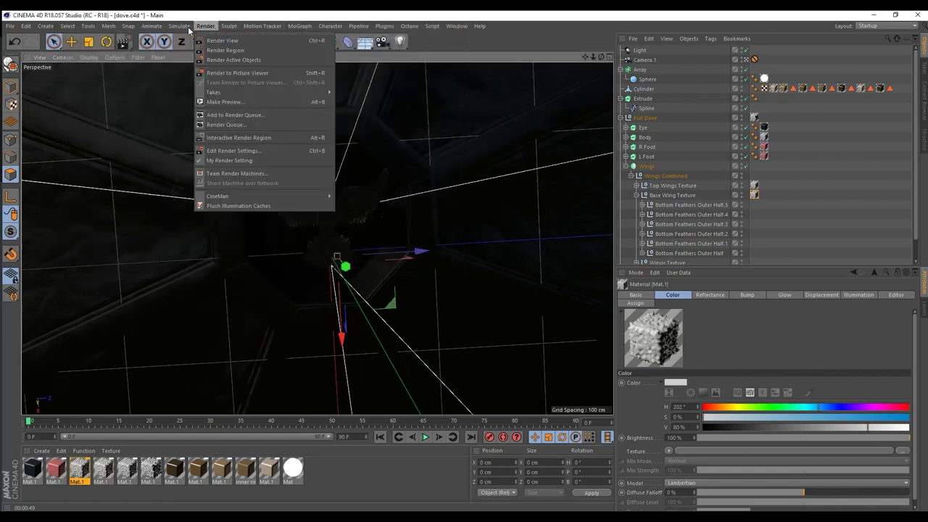
left_click(233, 116)
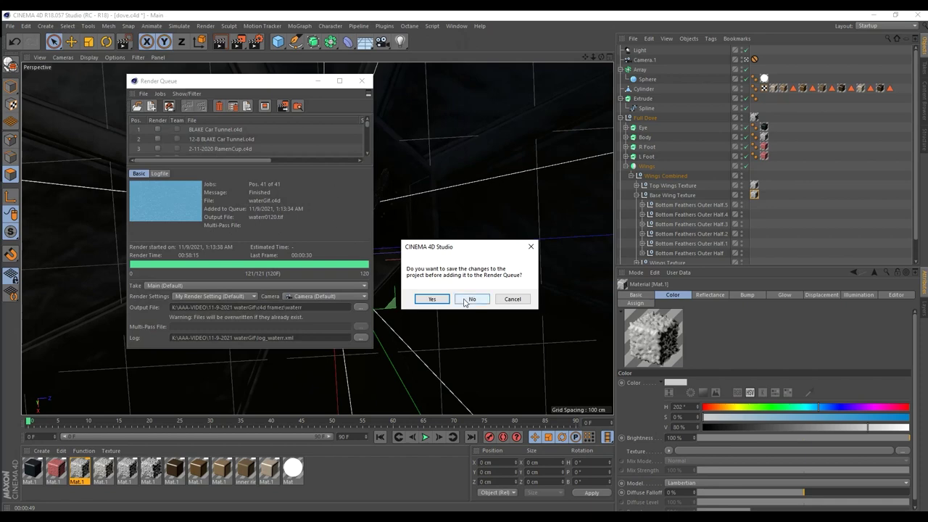
left_click(431, 299)
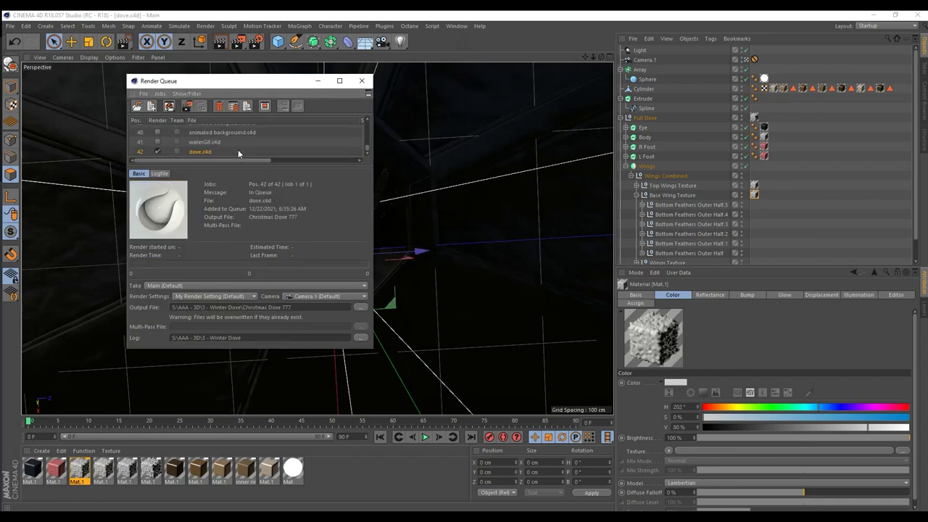
left_click(186, 107)
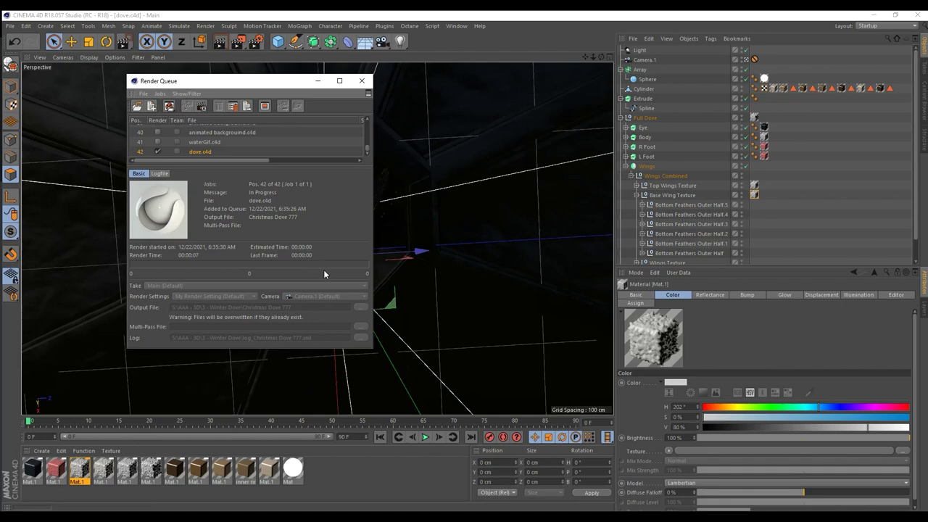
Try 1 as the end frame of the render's frame range and set it back to 0.
left_click(255, 42)
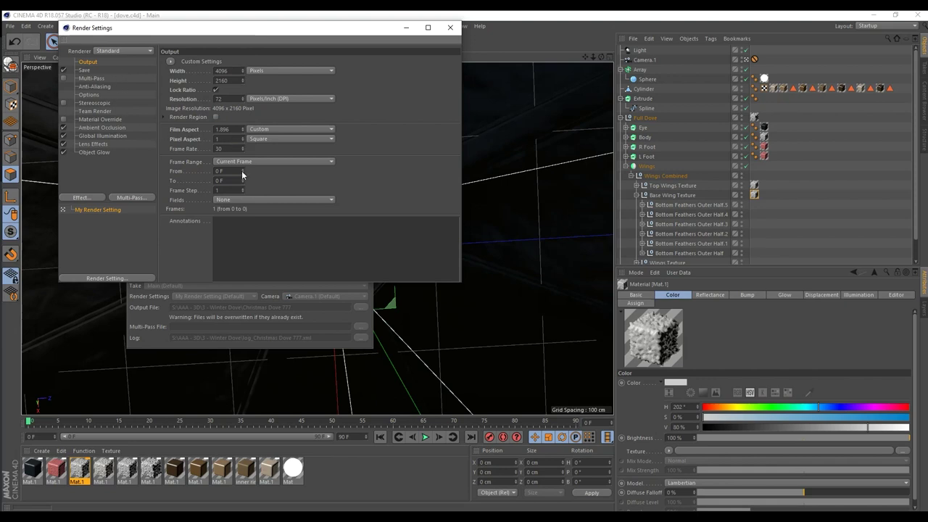
left_click_drag(232, 181, 155, 161)
type("1")
left_click(352, 170)
double_click(220, 181)
type("0")
left_click(356, 179)
left_click_drag(227, 180, 116, 165)
type("0")
left_click(451, 26)
Add the dove scene to the render queue again with its changes saved, and start rendering only this new job.
left_click(208, 26)
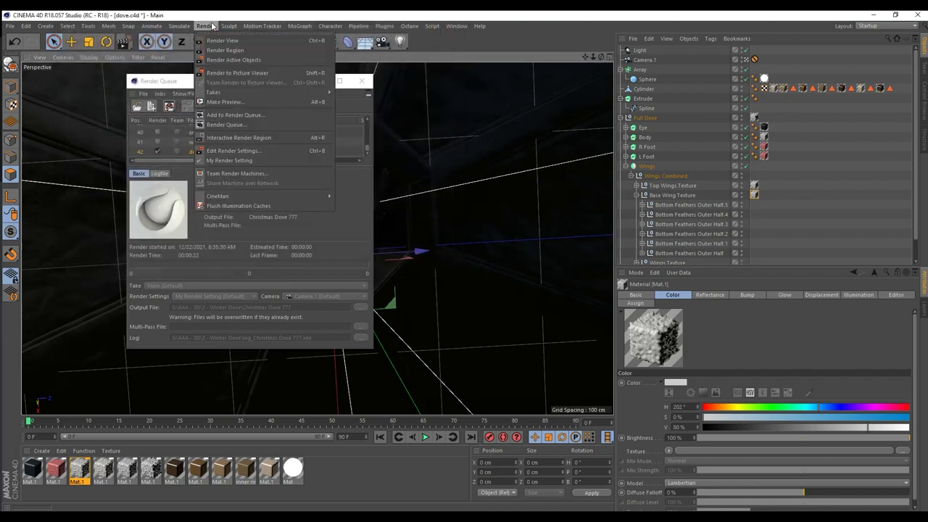
left_click(213, 26)
left_click(213, 26)
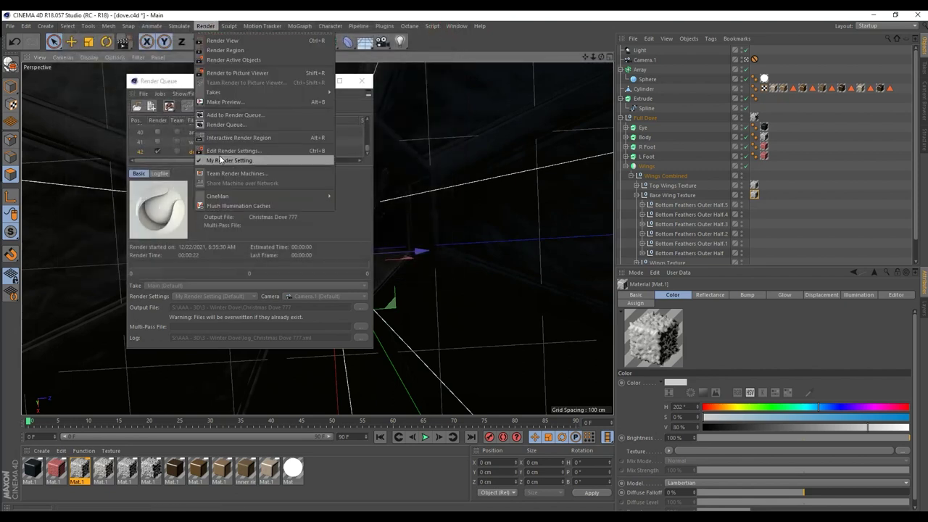
left_click(235, 115)
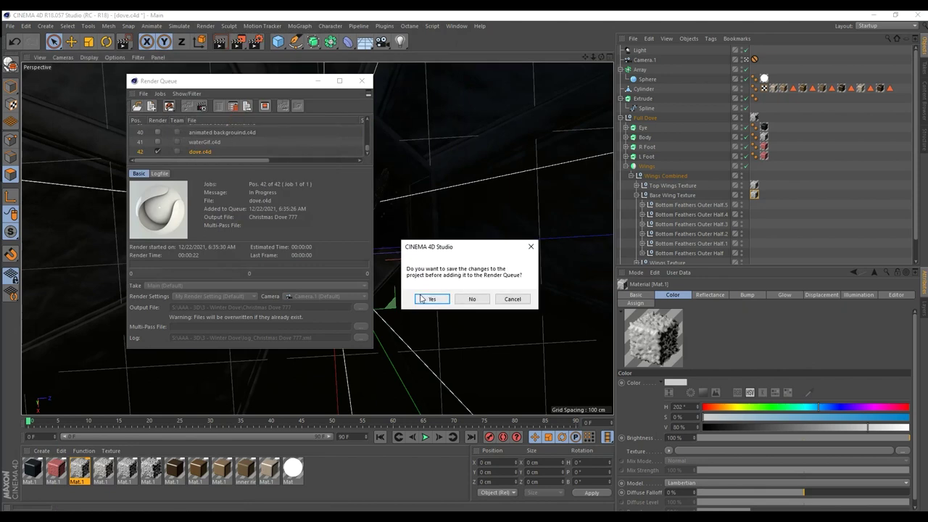
left_click(424, 299)
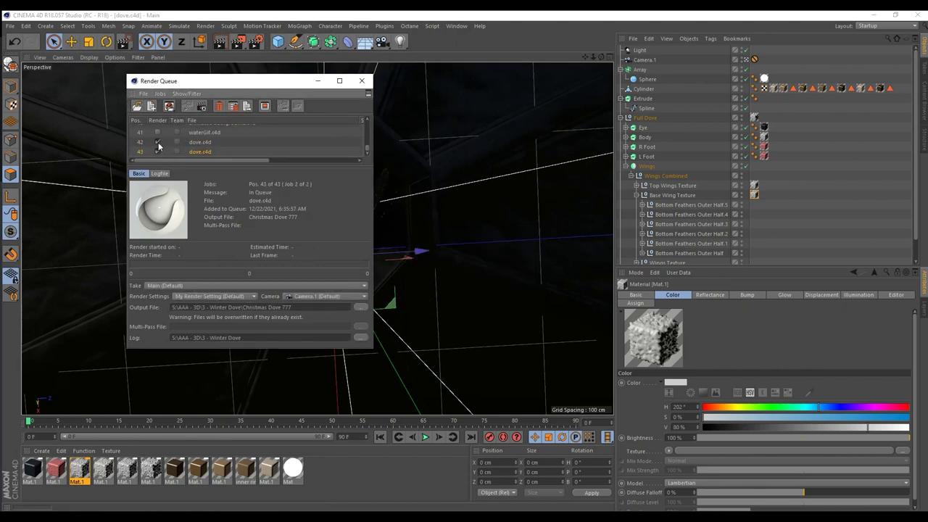
left_click(158, 143)
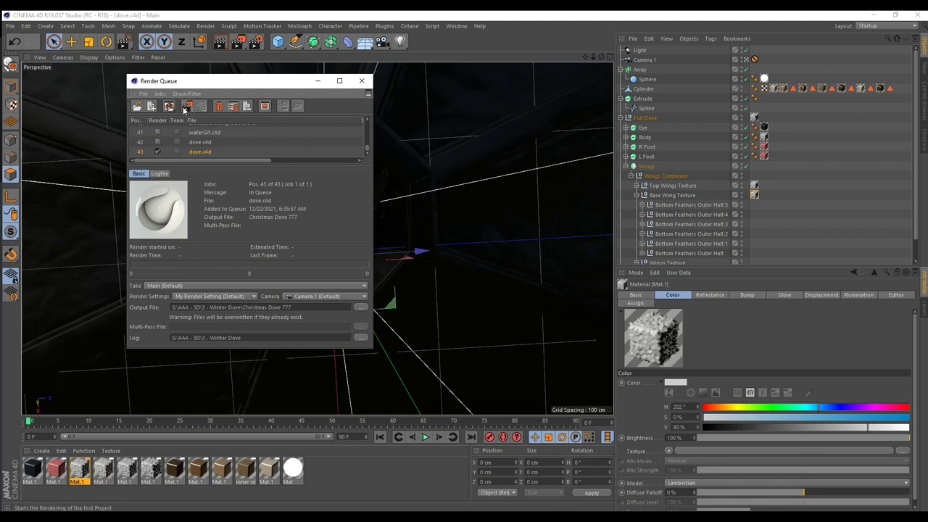
left_click(187, 106)
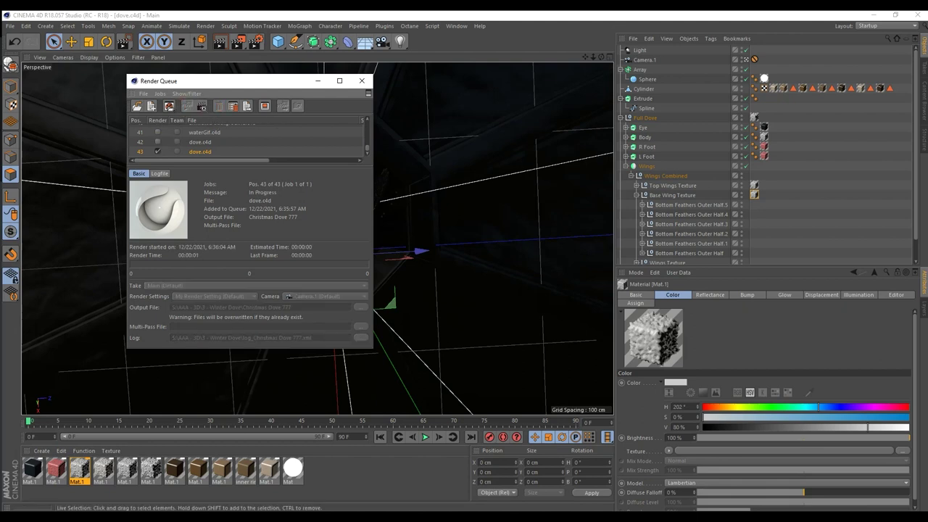
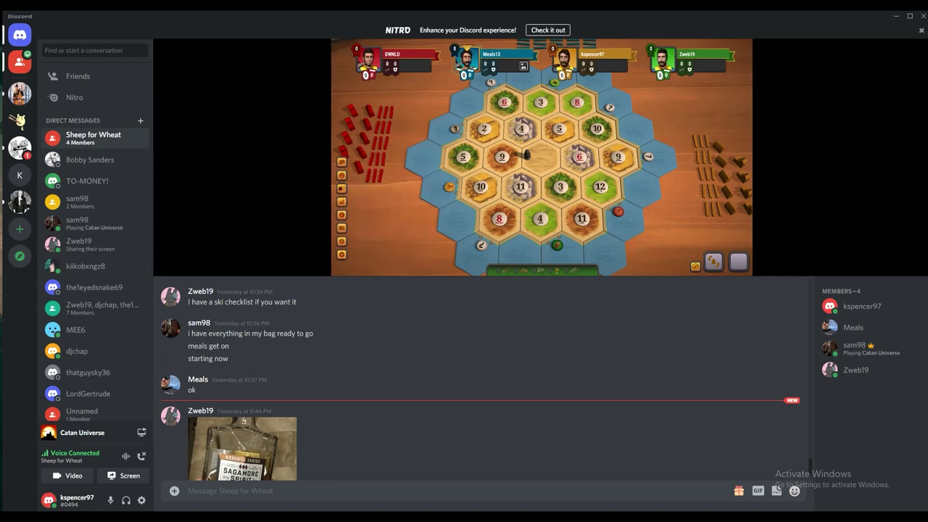
Switch to After Effects and apply the Glow effect to the Christmas Dove 999_0000.tif layer.
mouse_move(611, 248)
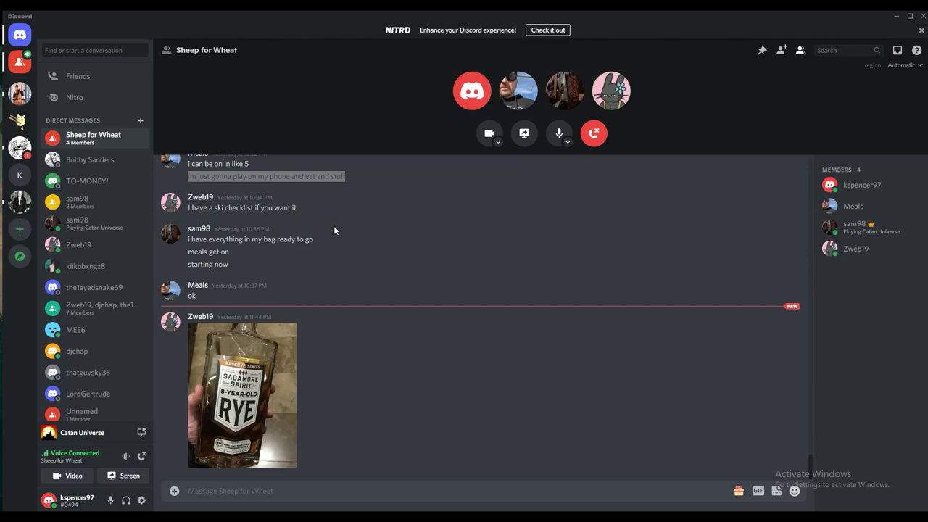
left_click_drag(626, 19, 0, 174)
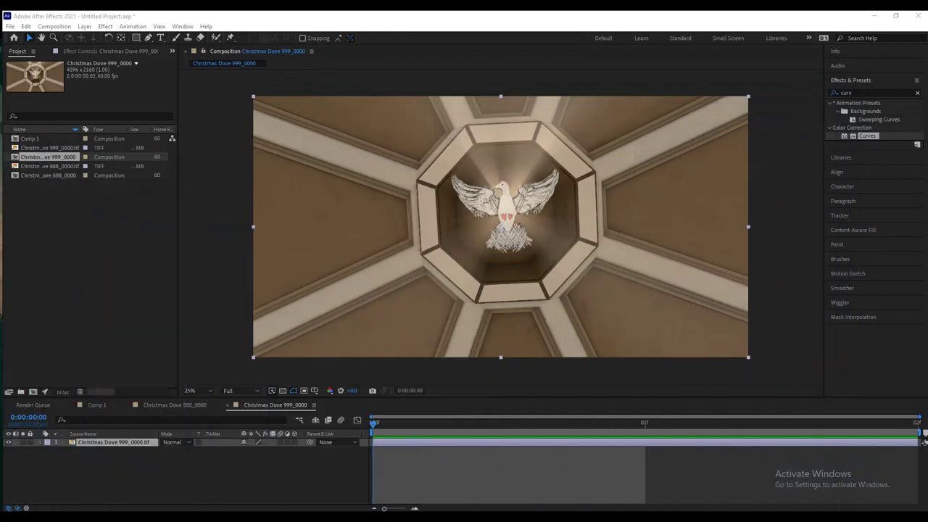
scroll(534, 213, "up", 4)
scroll(503, 202, "down", 3)
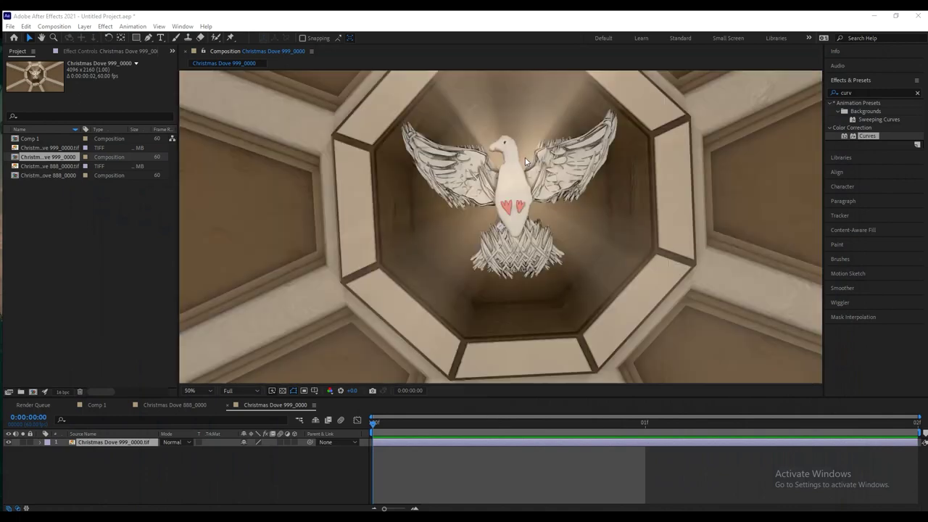
key("v")
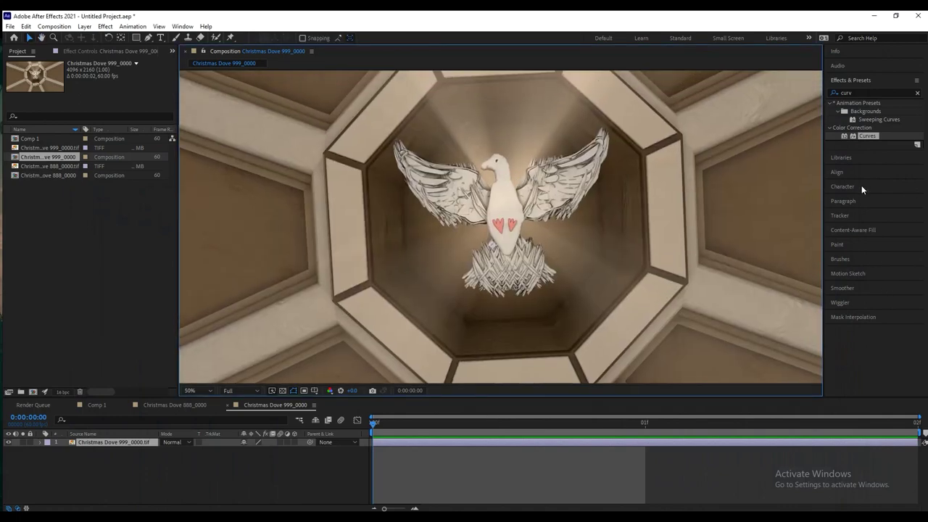
left_click(860, 91)
key("BackSpace")
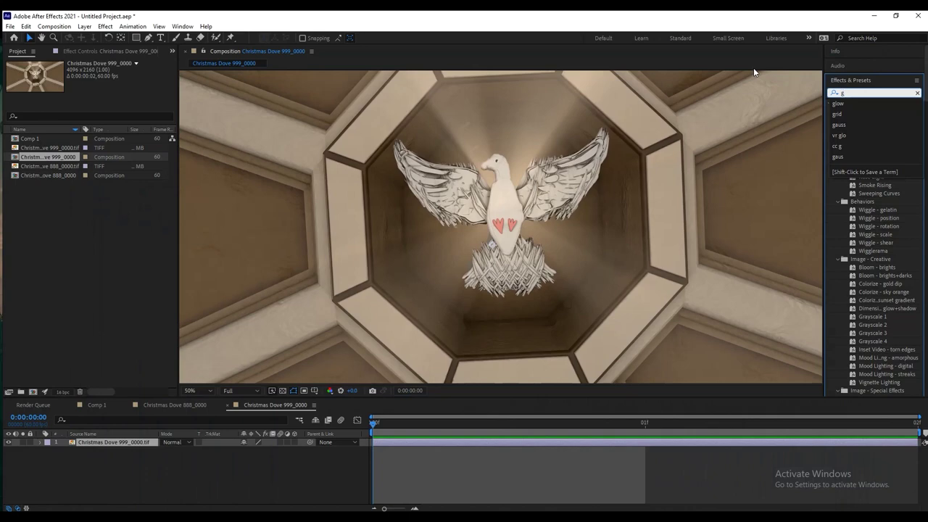
type("glow")
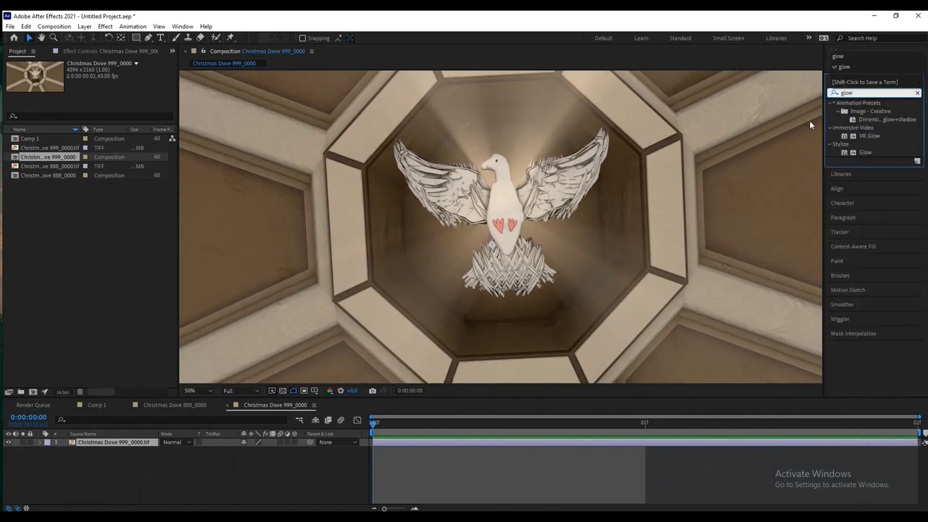
left_click_drag(861, 152, 124, 437)
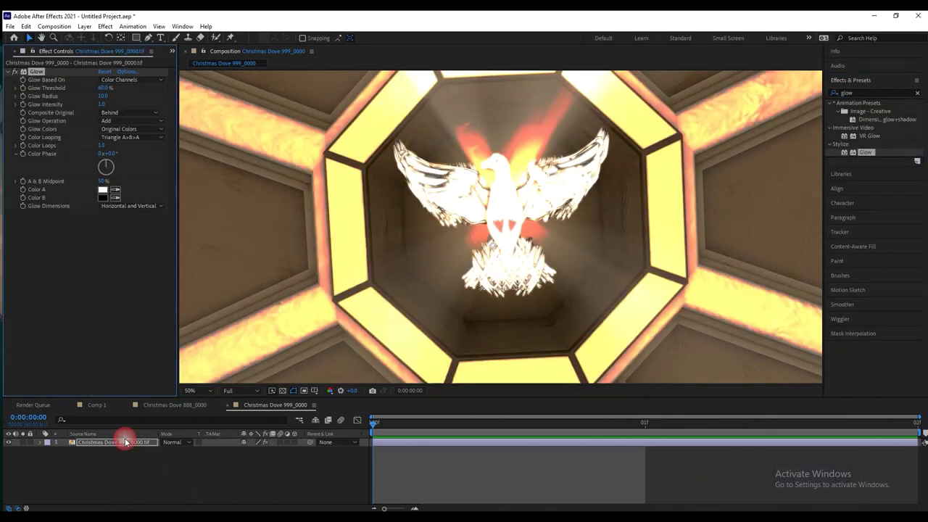
Set the glow threshold to 85.5%, the radius to 518 and the intensity to 1.6.
mouse_move(105, 88)
left_mouse_down()
mouse_move(91, 88)
mouse_move(142, 88)
mouse_move(110, 93)
left_mouse_up()
scroll(355, 190, "down", 2)
type("1000")
key("Return")
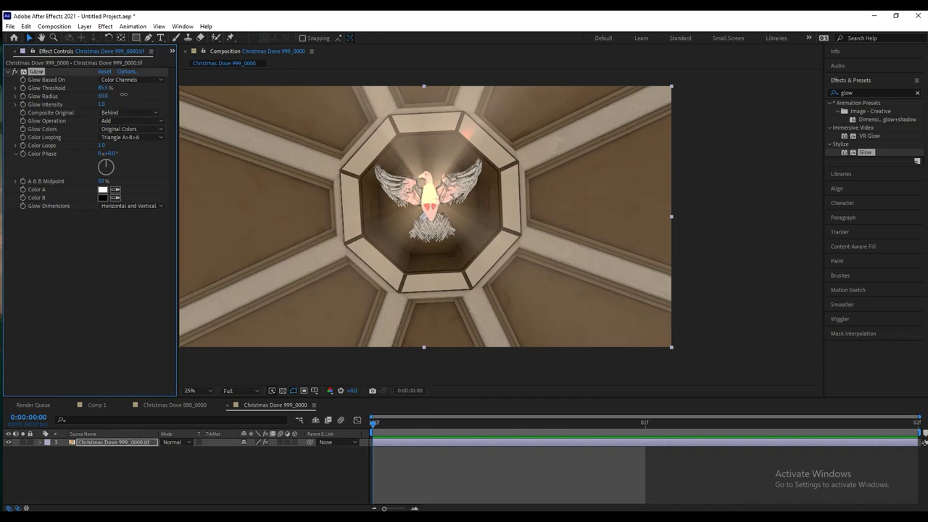
left_click_drag(615, 102, 360, 82)
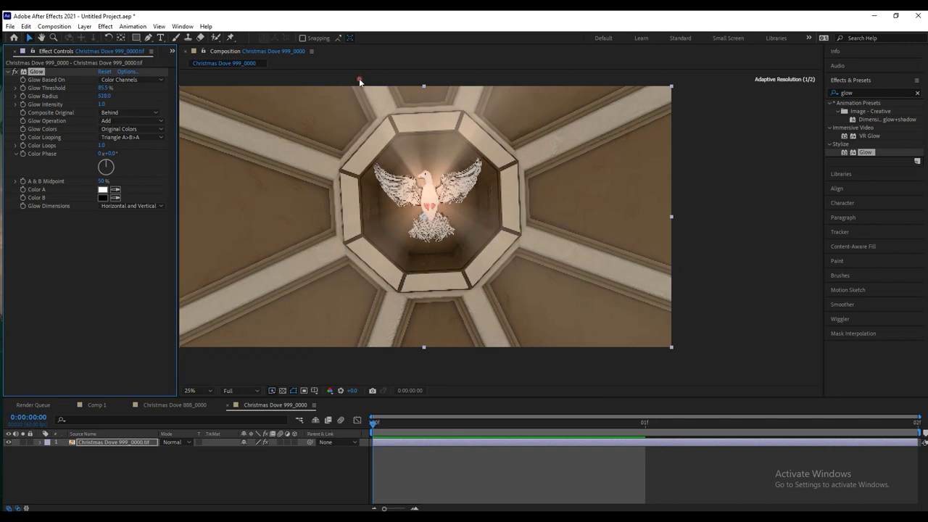
left_click_drag(101, 104, 123, 97)
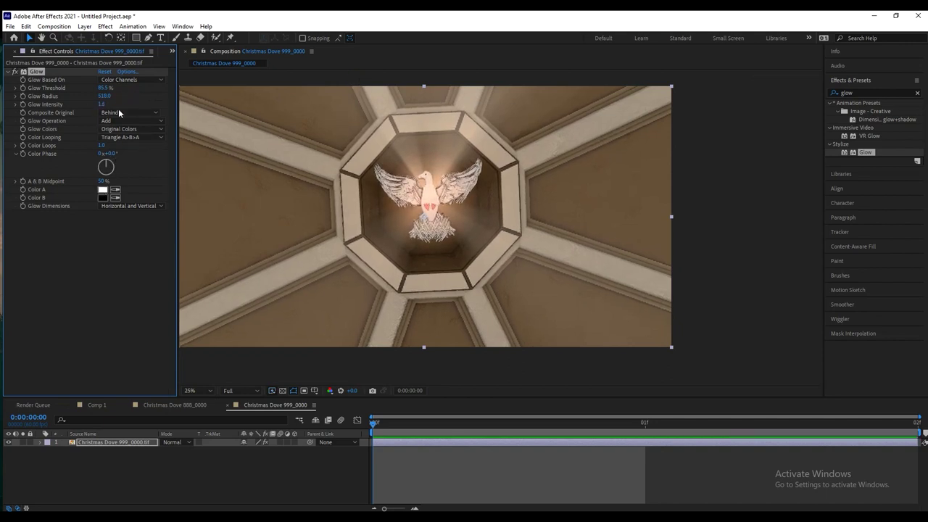
Use A & B Colors for the glow, trying Alpha Channel as its basis before restoring Color Channels.
left_click(109, 81)
left_click(113, 91)
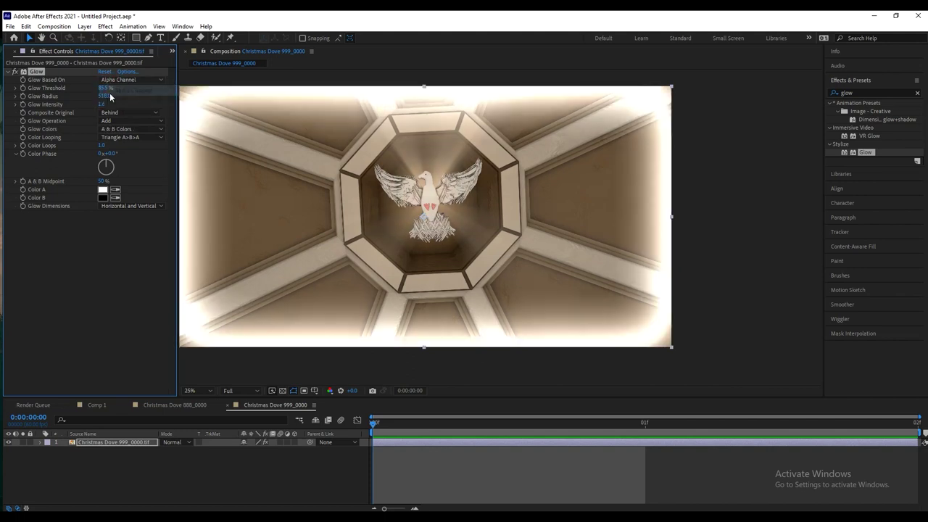
left_click(123, 81)
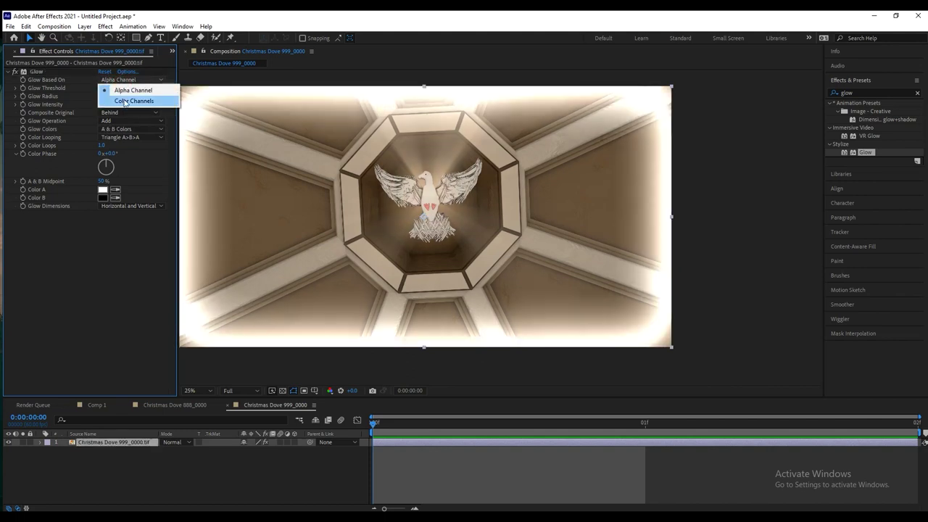
left_click(133, 101)
left_click(103, 189)
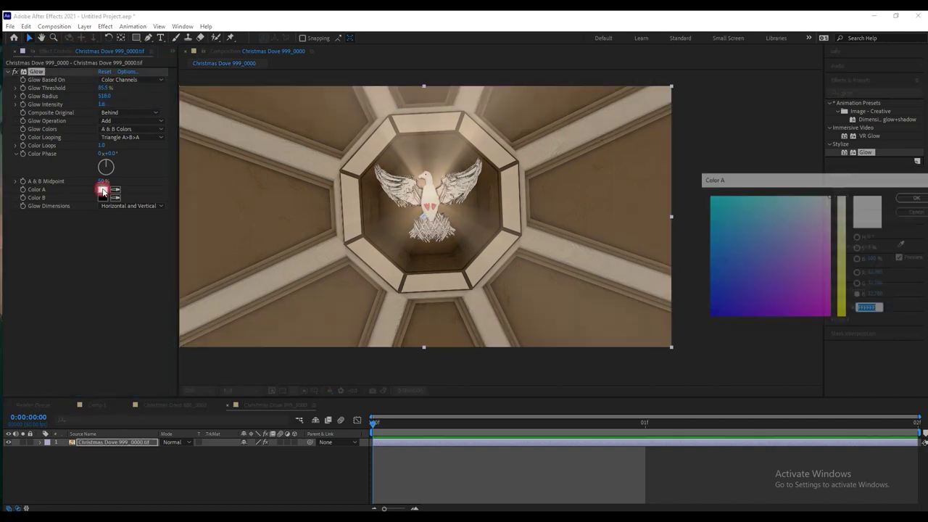
left_click(918, 214)
Set the glow threshold to 70% and the glow radius to 443.
left_click_drag(107, 88, 153, 85)
left_click(111, 90)
left_click(107, 88)
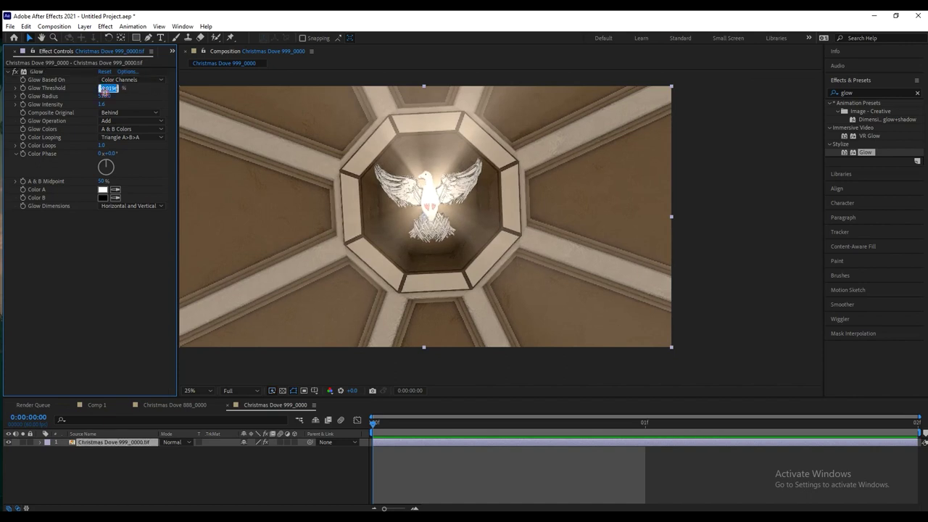
type("70")
key("Return")
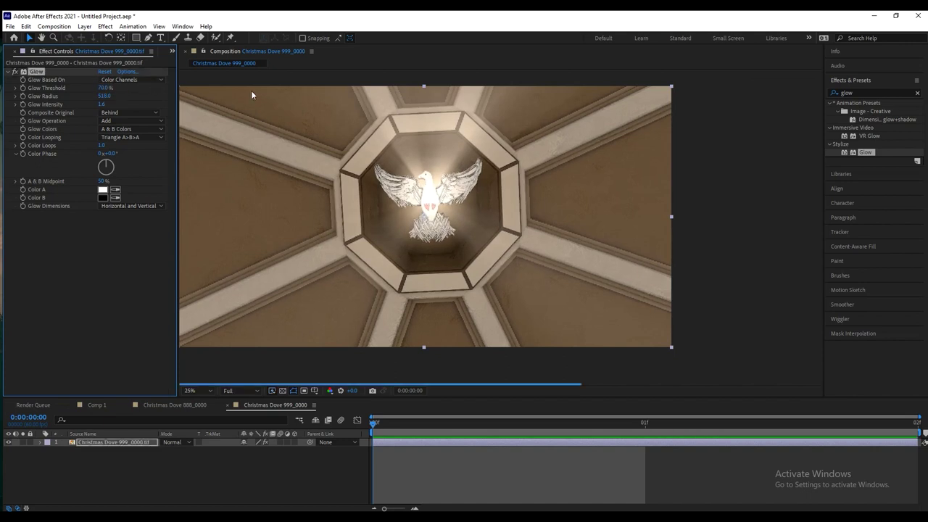
left_click_drag(109, 100, 83, 105)
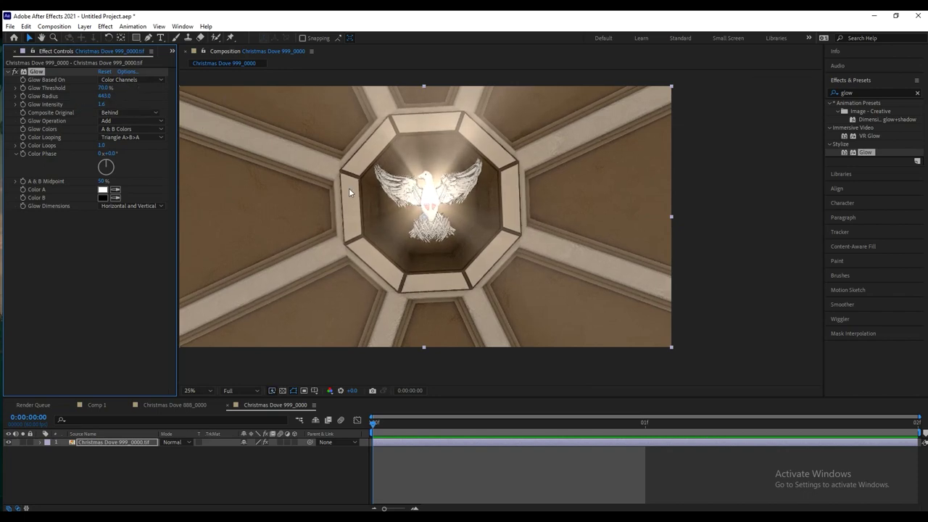
scroll(435, 189, "up", 4)
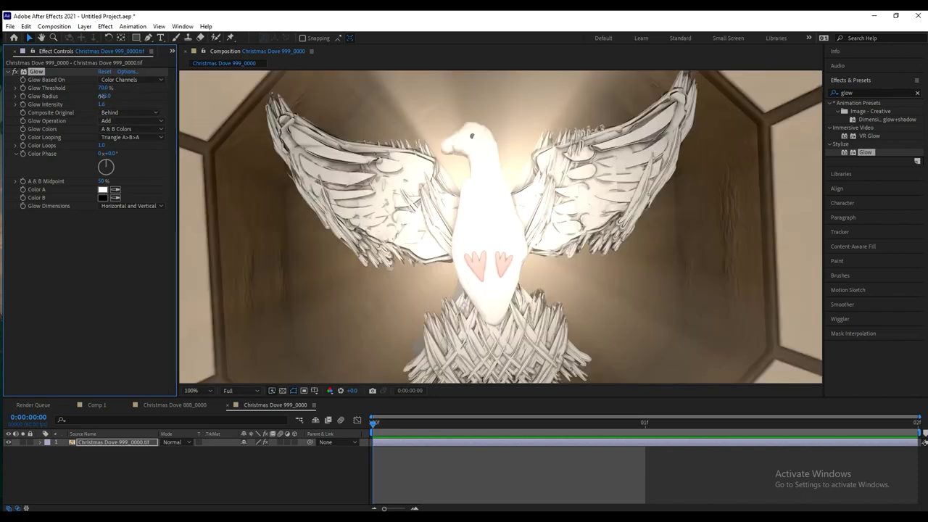
Set the glow radius to 458 and the A & B midpoint to 0%.
left_click_drag(104, 95, 172, 133)
left_click_drag(104, 181, 69, 182)
scroll(497, 263, "down", 4)
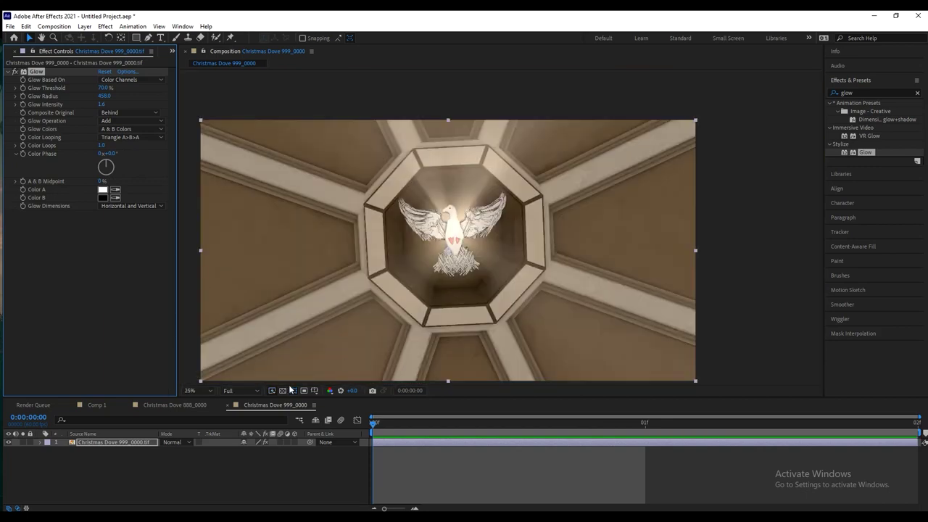
Duplicate the glowing Christmas Dove 999_0000.tif layer.
left_click(100, 442)
key("ctrl+d")
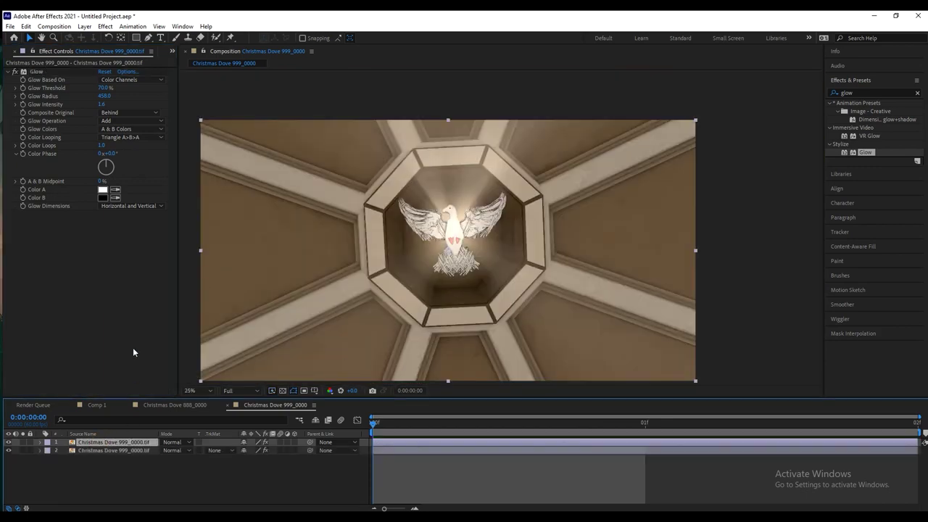
Try the Screen blending mode on the upper Christmas Dove layer and undo it.
left_click(172, 442)
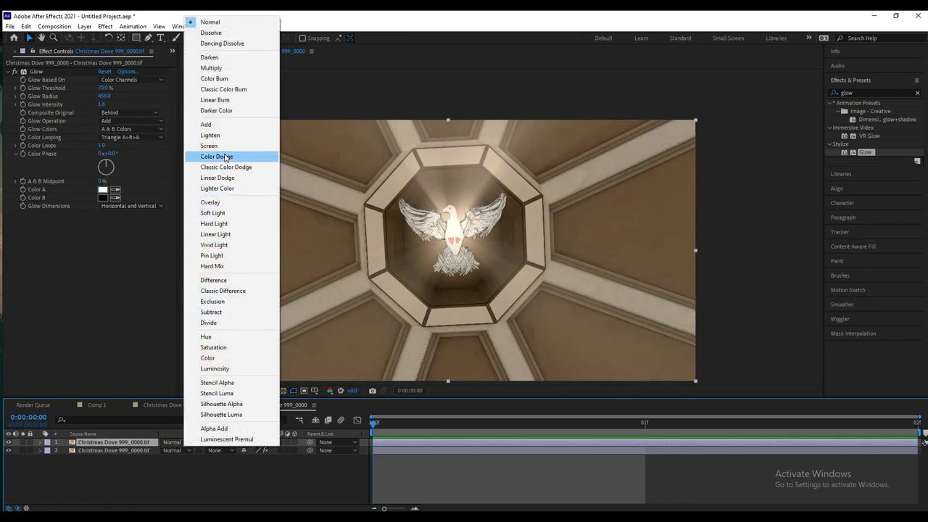
left_click(226, 147)
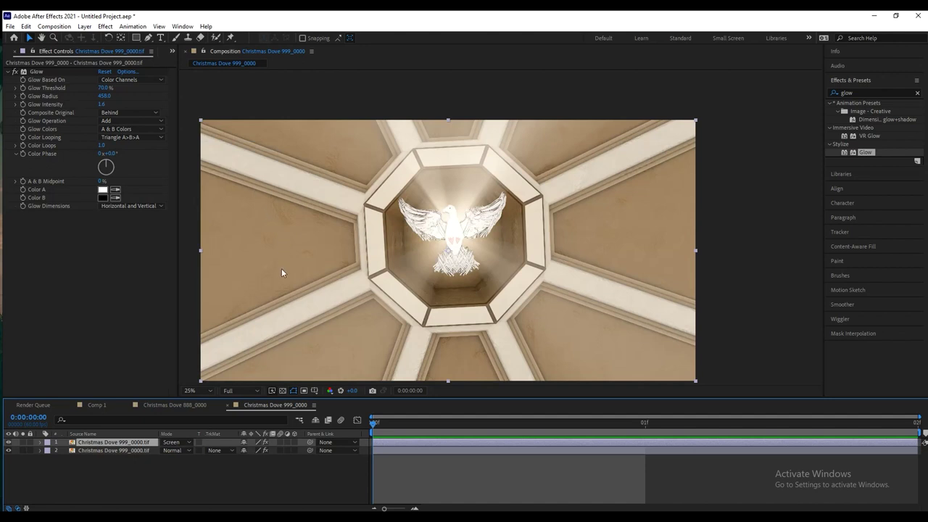
key("ctrl+z")
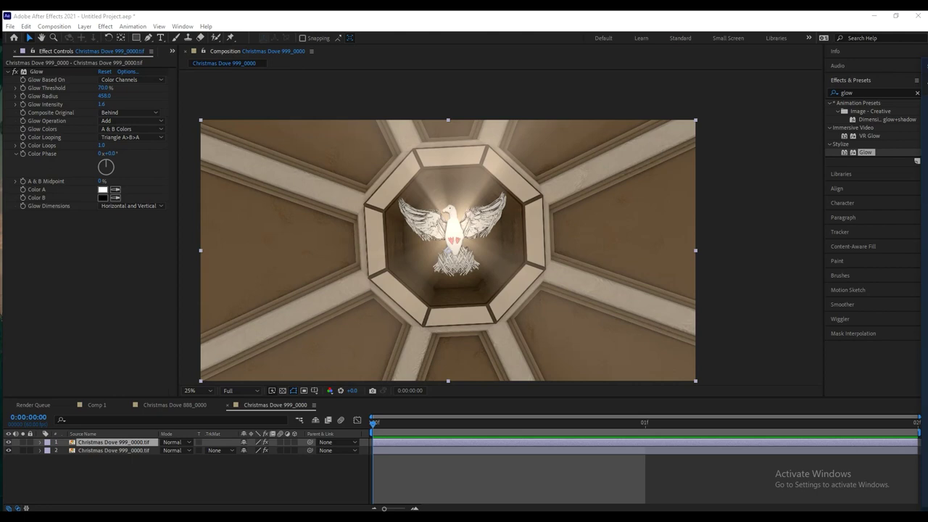
key("alt+Tab")
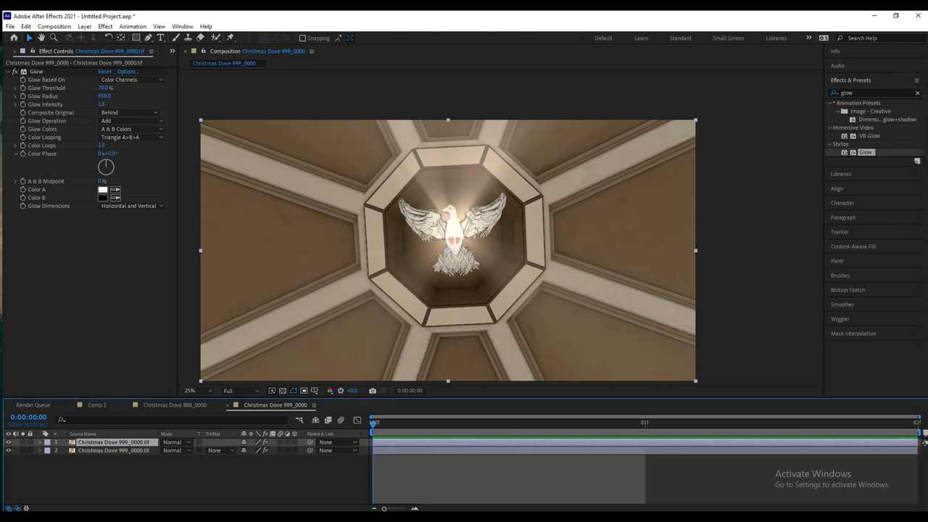
key("alt+Tab")
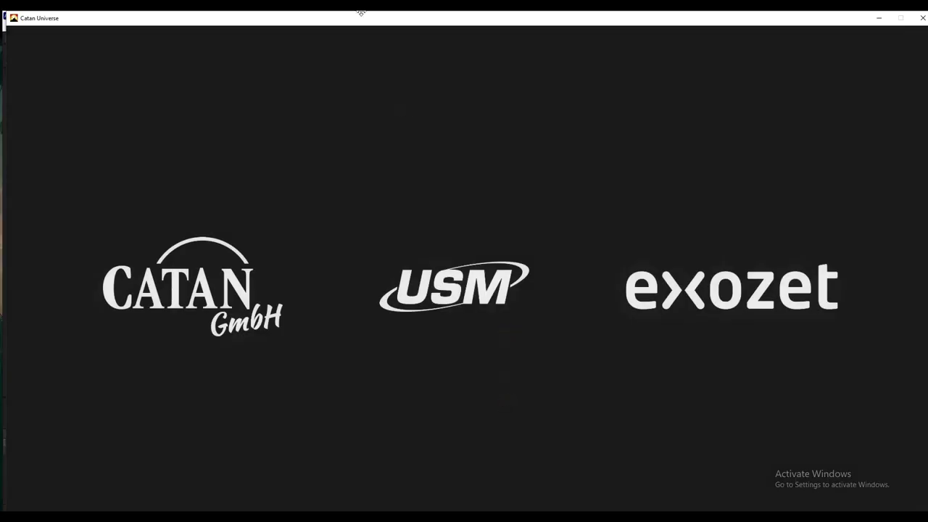
left_click_drag(361, 12, 920, 35)
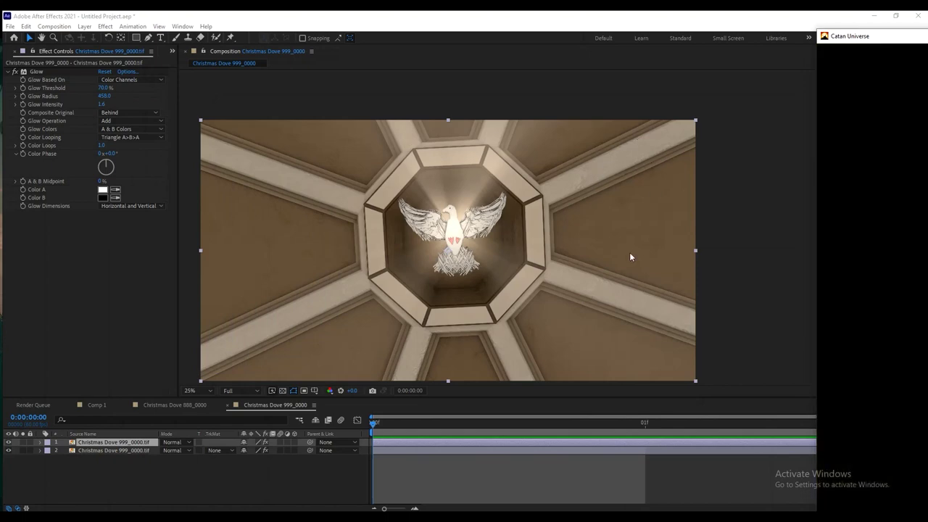
Compare the dove image with the upper layer hidden and shown.
scroll(452, 247, "up", 3)
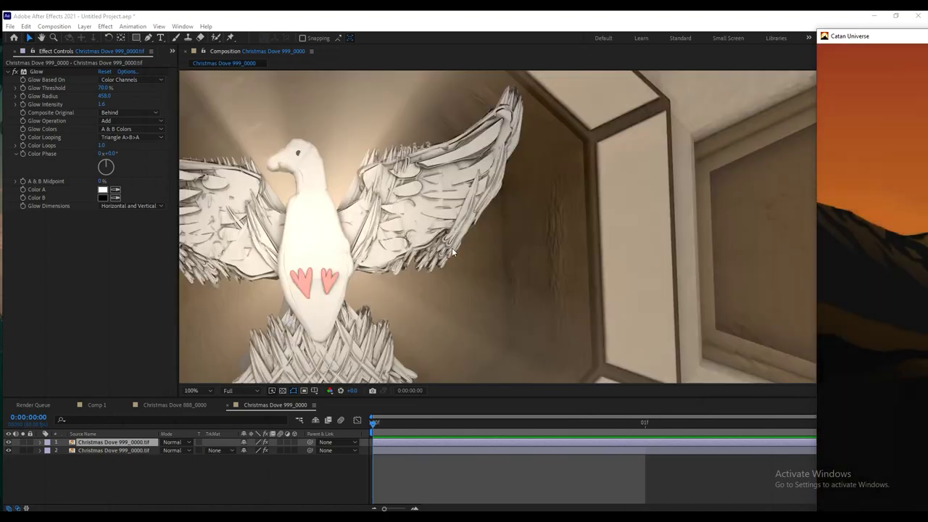
scroll(451, 243, "down", 1)
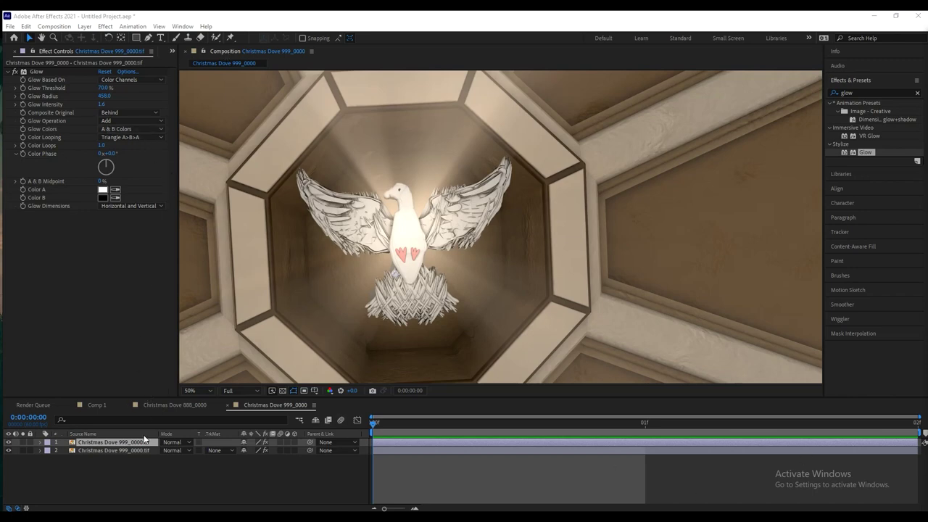
left_click(9, 442)
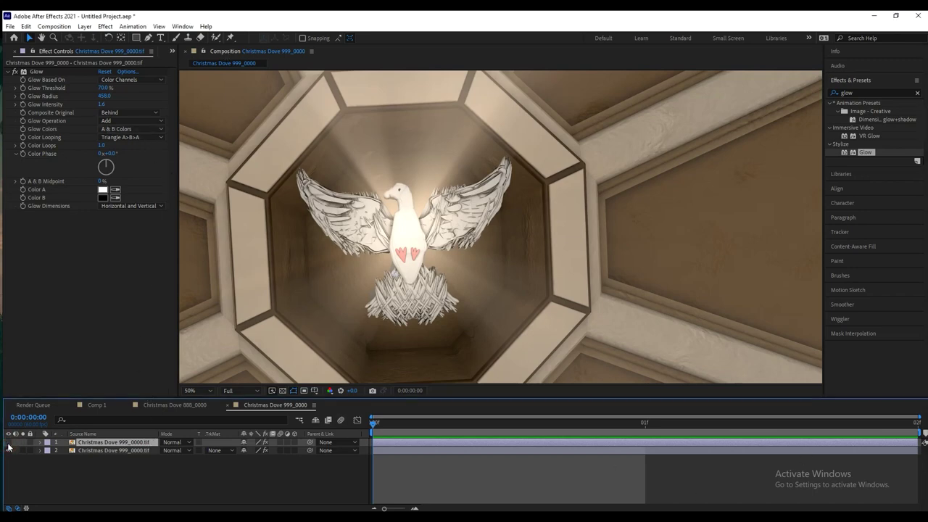
scroll(418, 232, "down", 4)
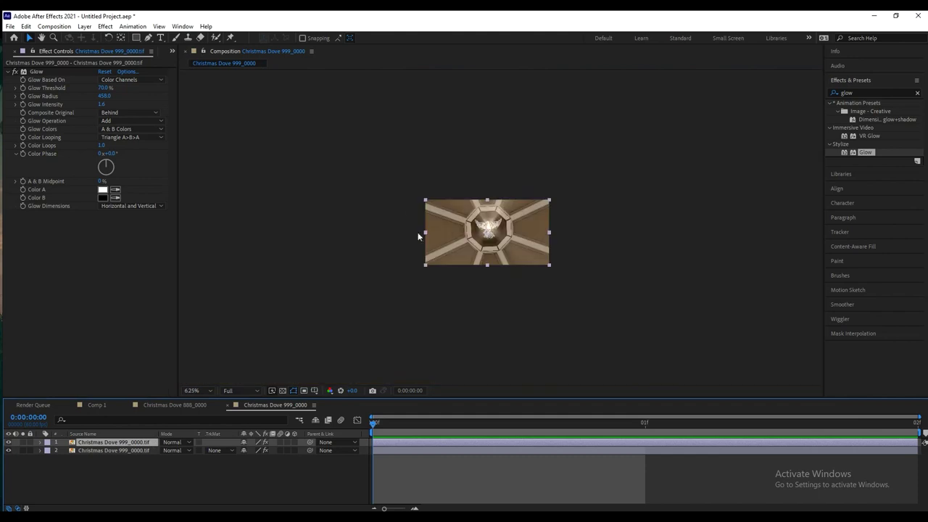
scroll(468, 246, "up", 2)
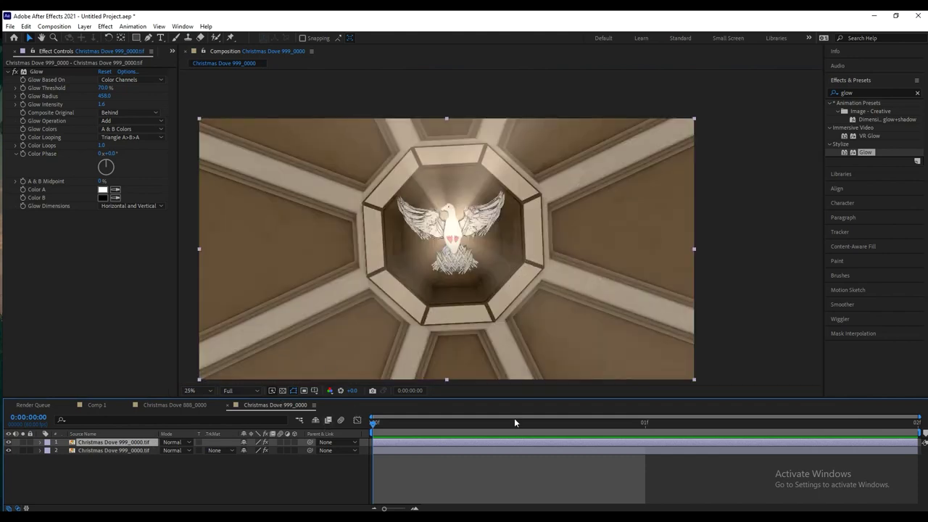
Find the Lumetri Color effect and apply it to the lower Christmas Dove 999_0000.tif layer.
left_click(860, 92)
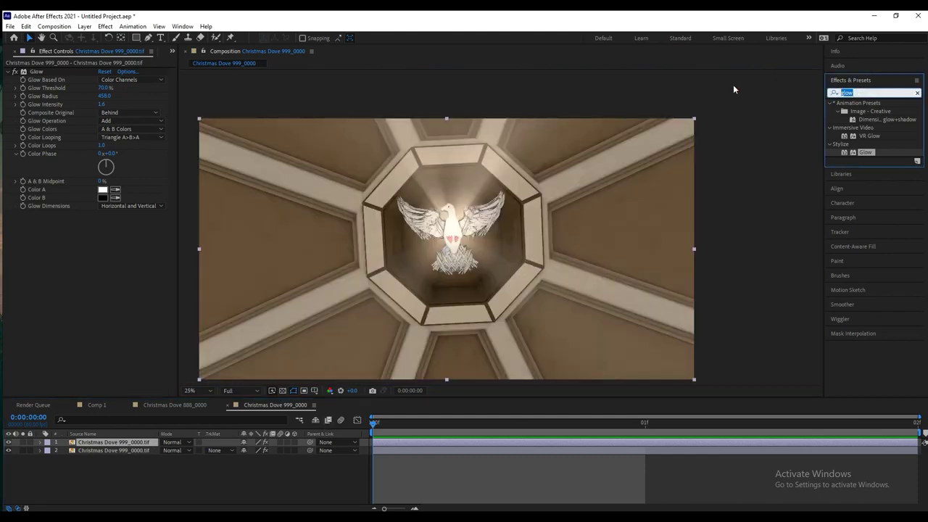
type("lu")
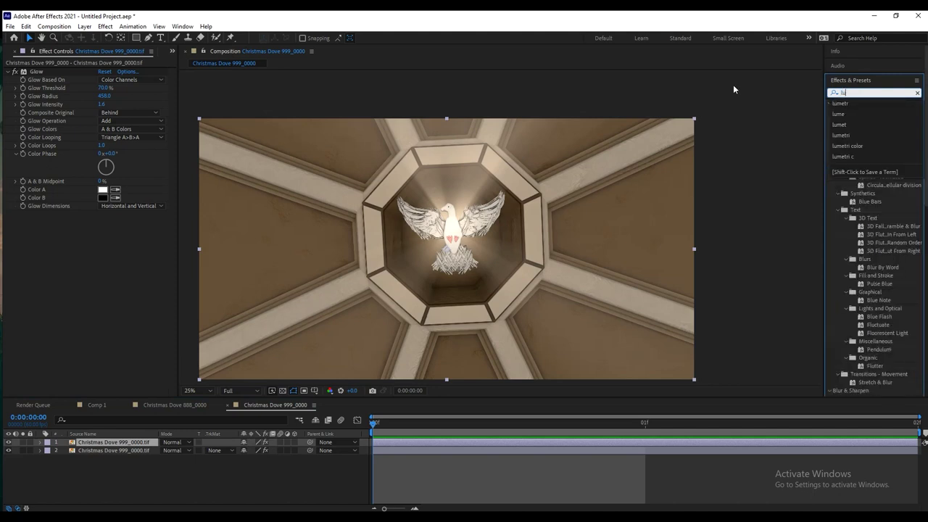
type("metr")
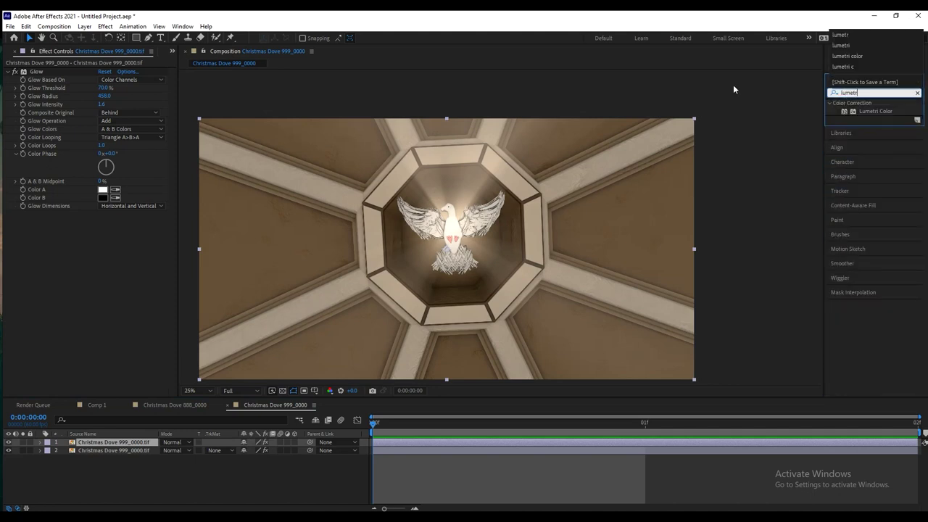
left_click_drag(872, 109, 103, 450)
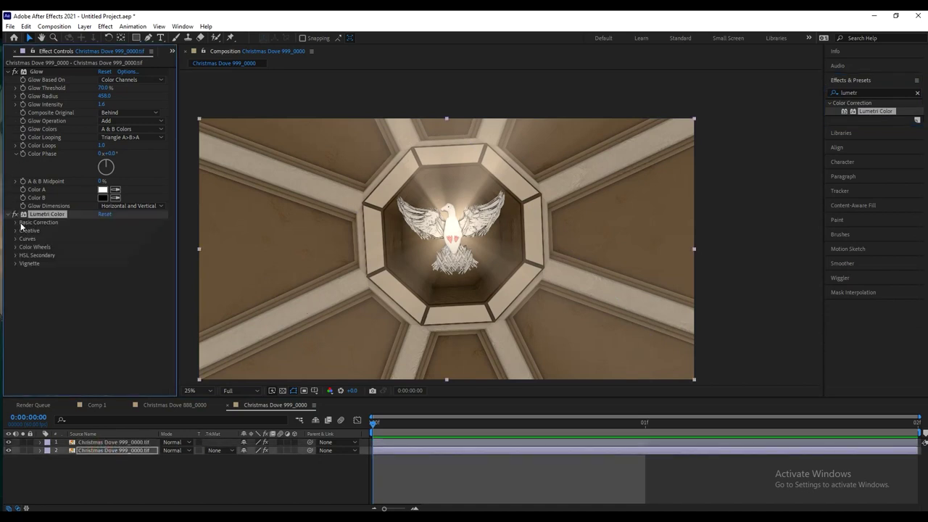
Set the contrast to 17 in the Basic Correction of the lower layer's Lumetri Color effect.
left_click(15, 221)
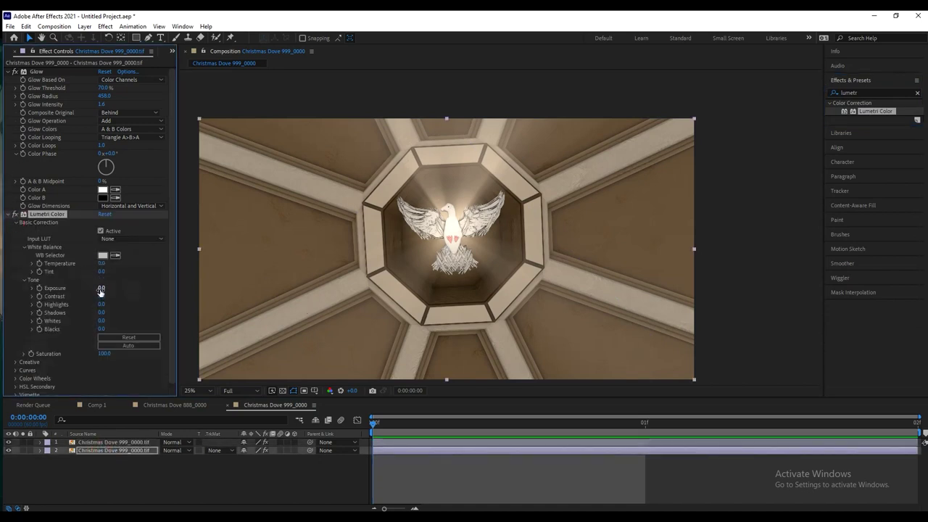
mouse_move(102, 296)
left_mouse_down()
mouse_move(158, 301)
mouse_move(112, 306)
left_mouse_up()
left_click(102, 296)
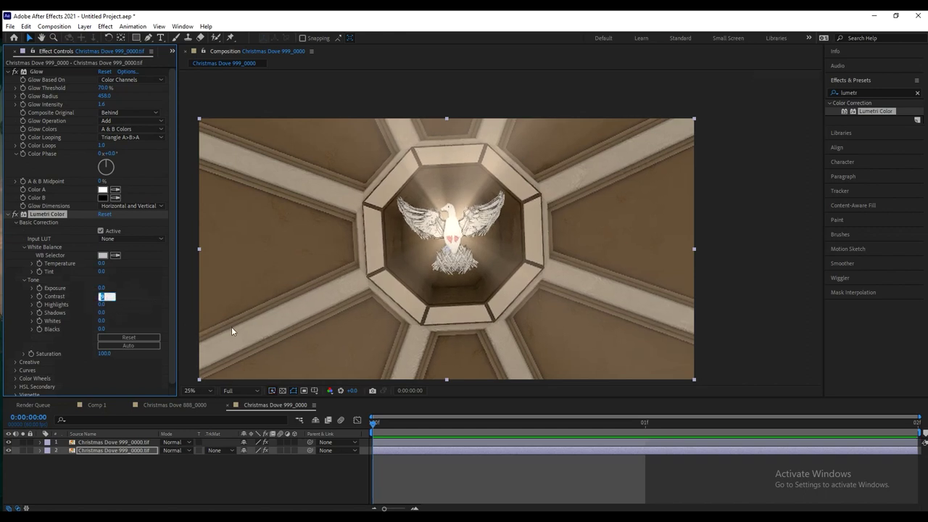
type("17")
key("Return")
left_click(141, 486)
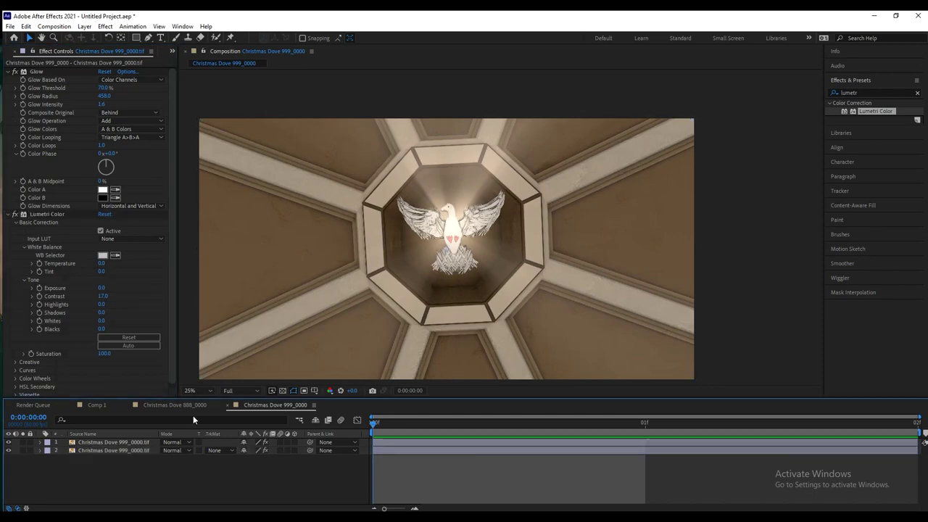
Change the upper Christmas Dove layer's blending mode to Overlay and set its opacity to 70%.
left_click(173, 443)
left_click(222, 210)
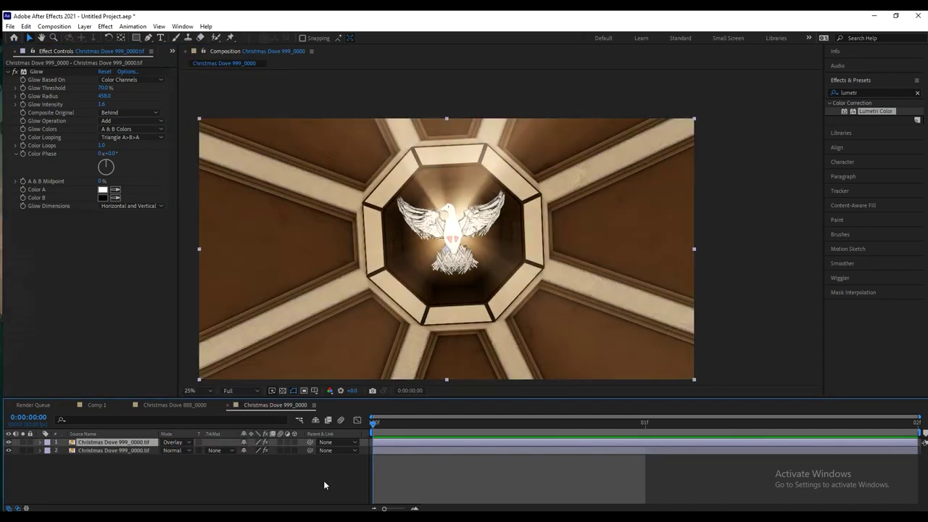
key("t")
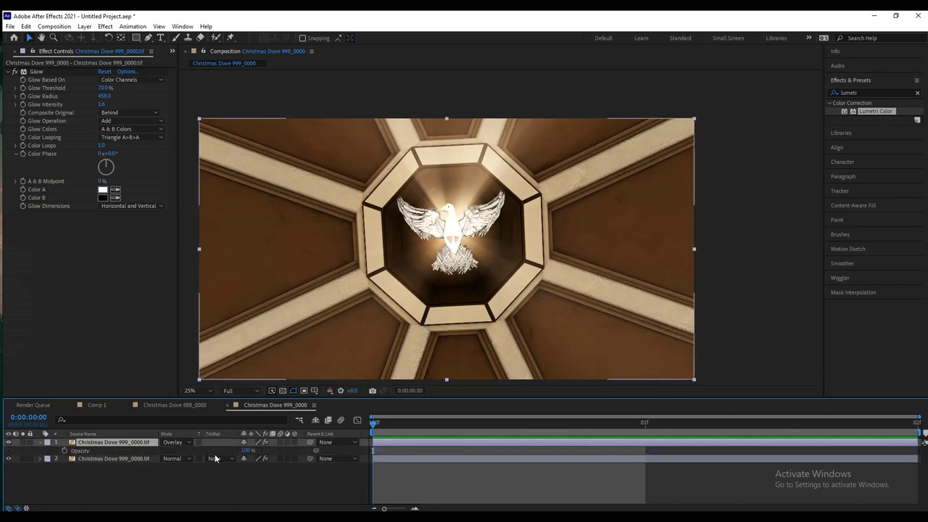
left_click(247, 450)
type("70")
key("Return")
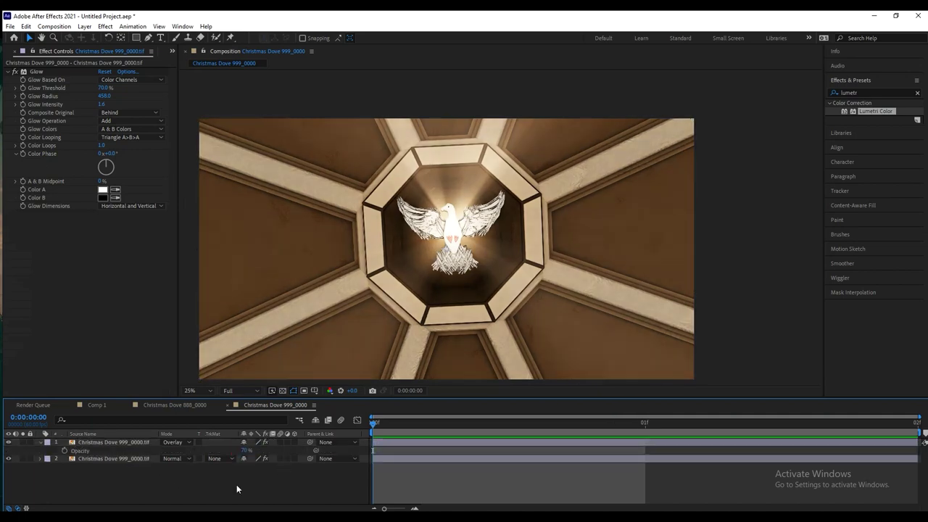
scroll(435, 220, "up", 1)
scroll(440, 222, "down", 1)
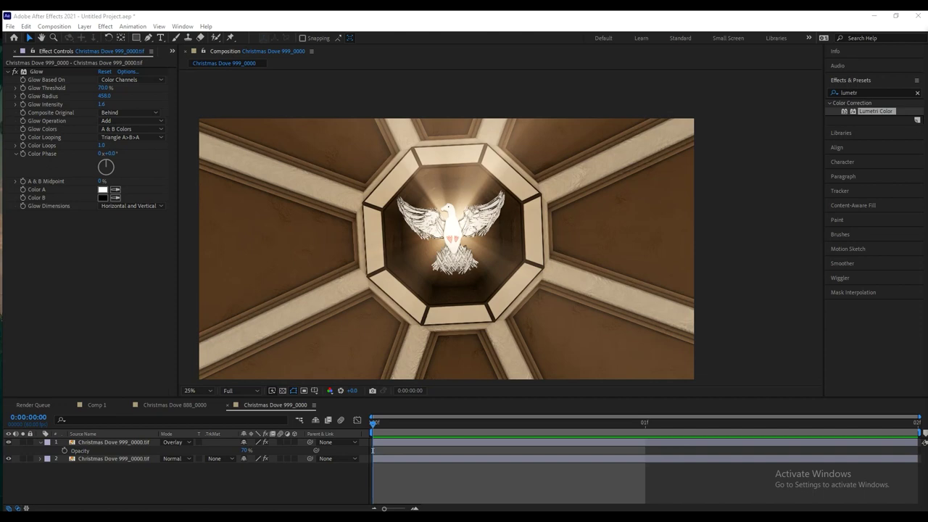
Delete the Glow effect from the lower Christmas Dove layer, keeping its Lumetri Color effect.
key("period")
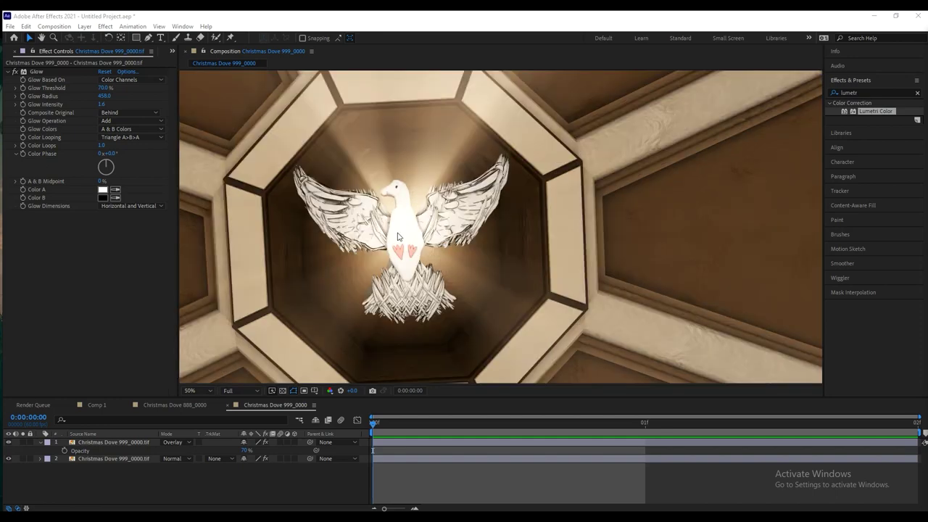
left_click(102, 445)
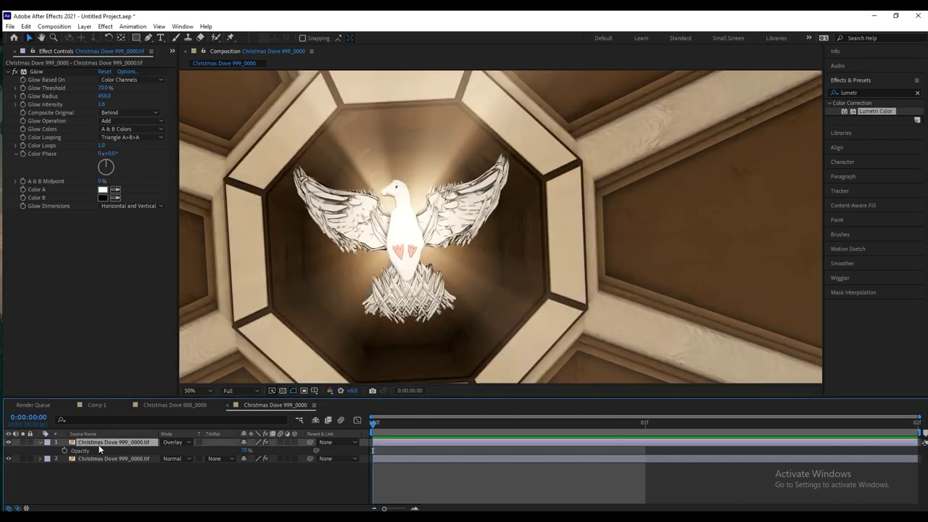
left_click(93, 458)
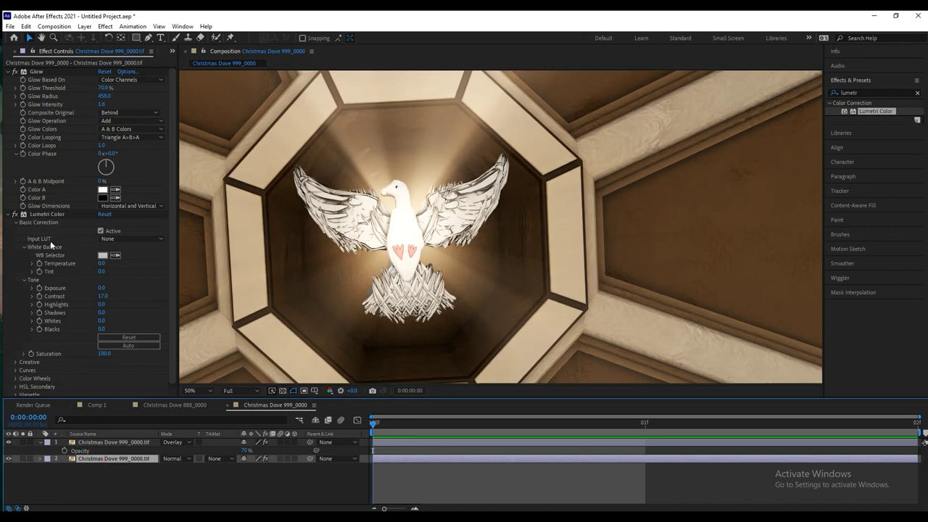
left_click(38, 72)
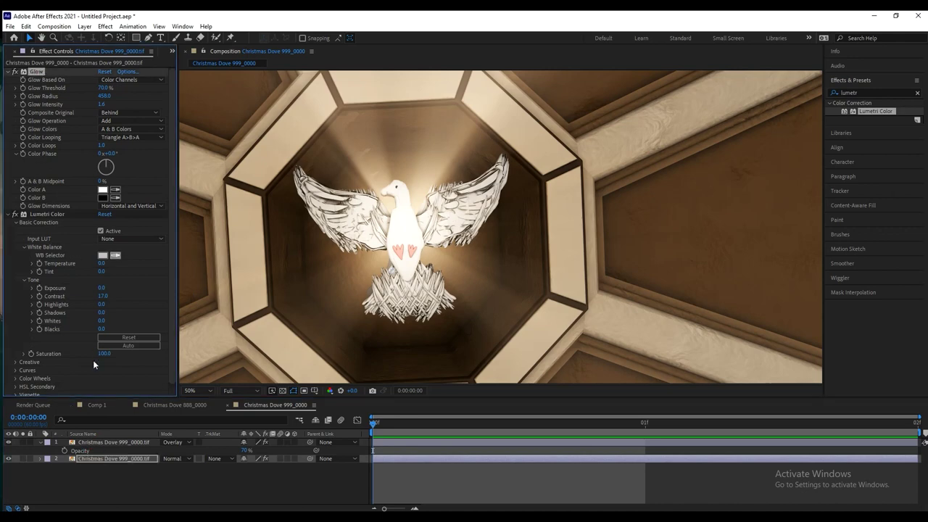
key("Delete")
left_click(96, 443)
left_click(85, 479)
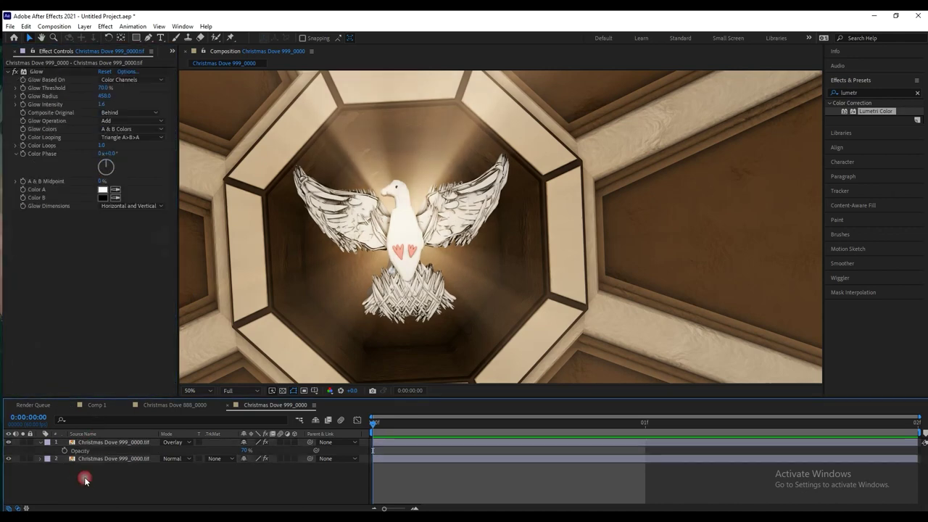
Set the glow threshold of the upper Christmas Dove layer to 54.3%, trying lower values first.
left_click(98, 435)
left_click(89, 450)
left_click(91, 442)
left_click(87, 351)
key("ctrl+a")
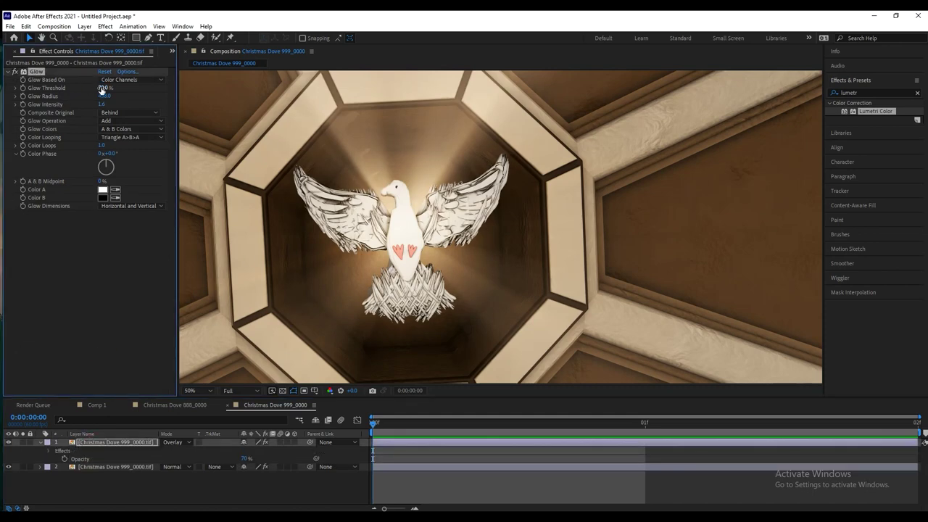
left_click_drag(101, 88, 84, 97)
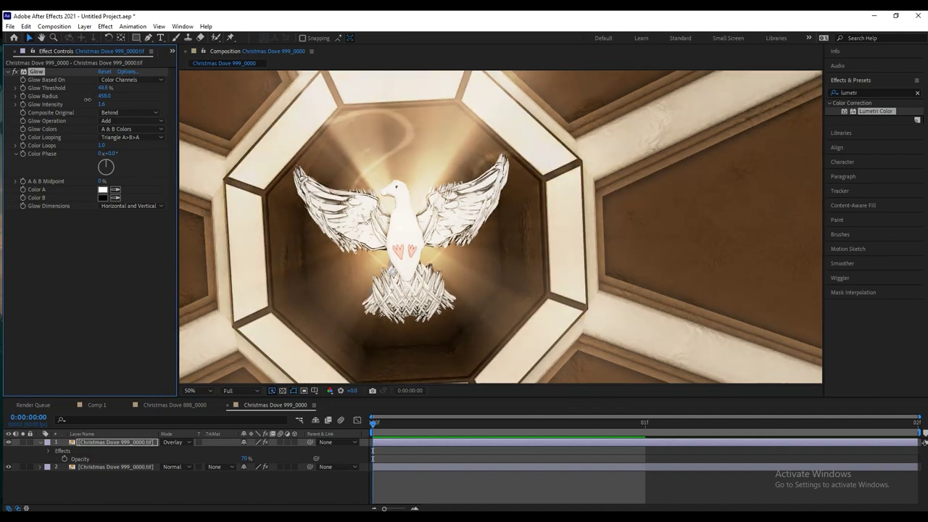
key("comma")
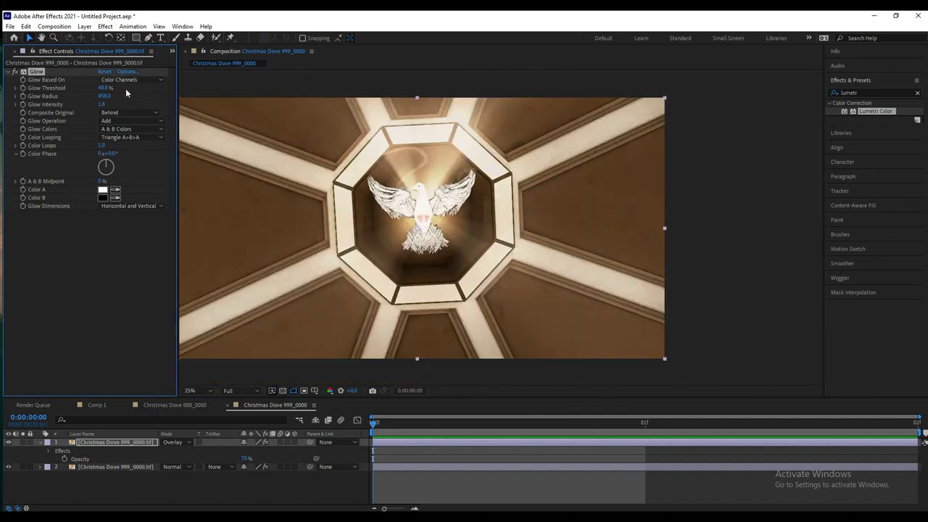
left_click_drag(106, 87, 94, 96)
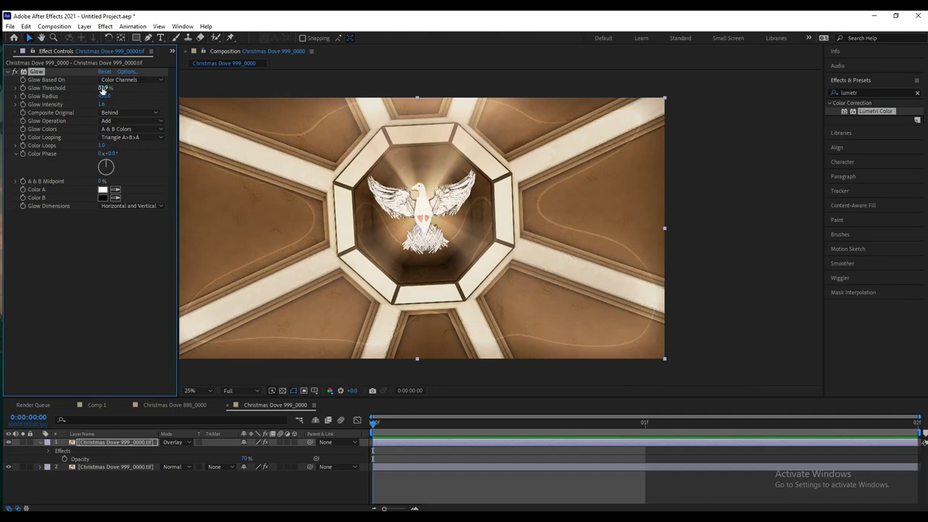
left_click_drag(105, 88, 137, 96)
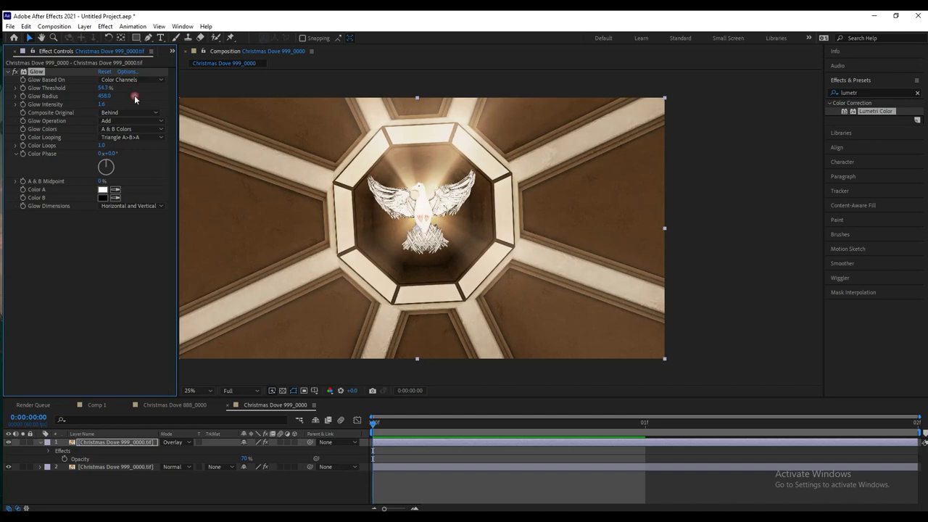
Compare the upper layer with its Glow effect off and on, and set the glow intensity to 0.7.
left_click(15, 72)
left_click(15, 72)
left_click(106, 105)
type("7")
left_click(80, 278)
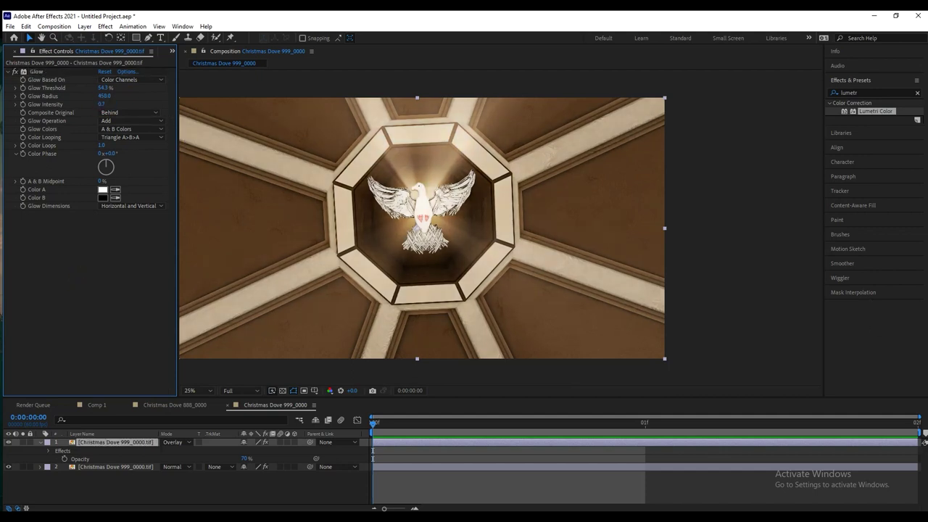
Set the glow radius of the upper Christmas Dove layer to 491, and compare the image with Glow off and on.
left_click(103, 96)
type("107")
key("Return")
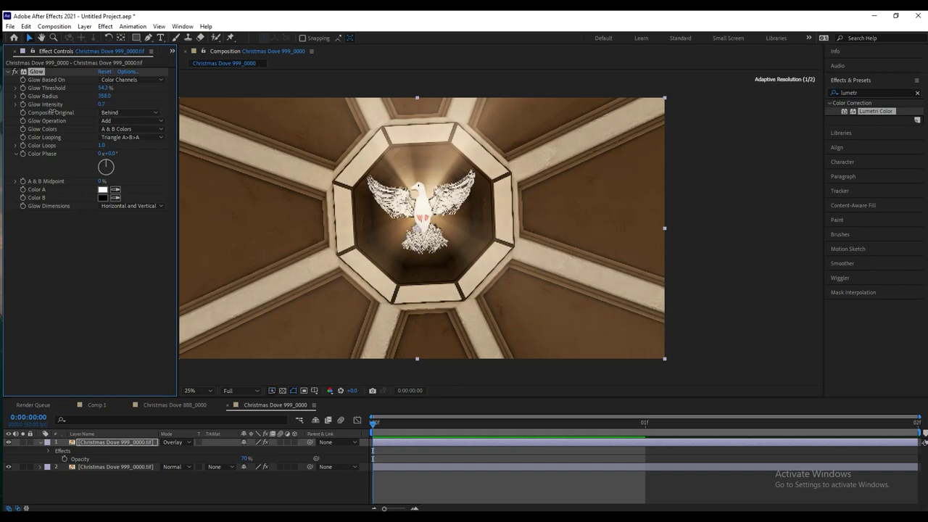
left_click_drag(104, 95, 119, 96)
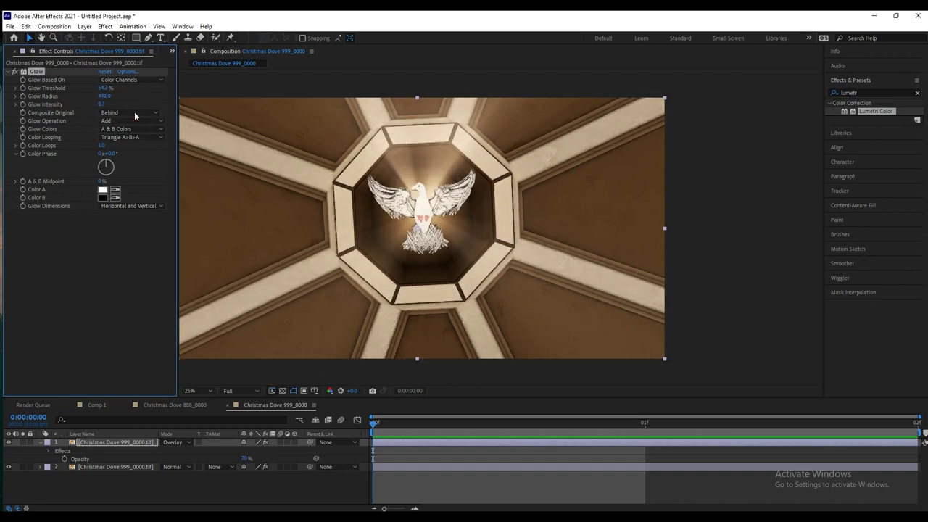
left_click(15, 71)
left_click(14, 71)
scroll(417, 212, "up", 2)
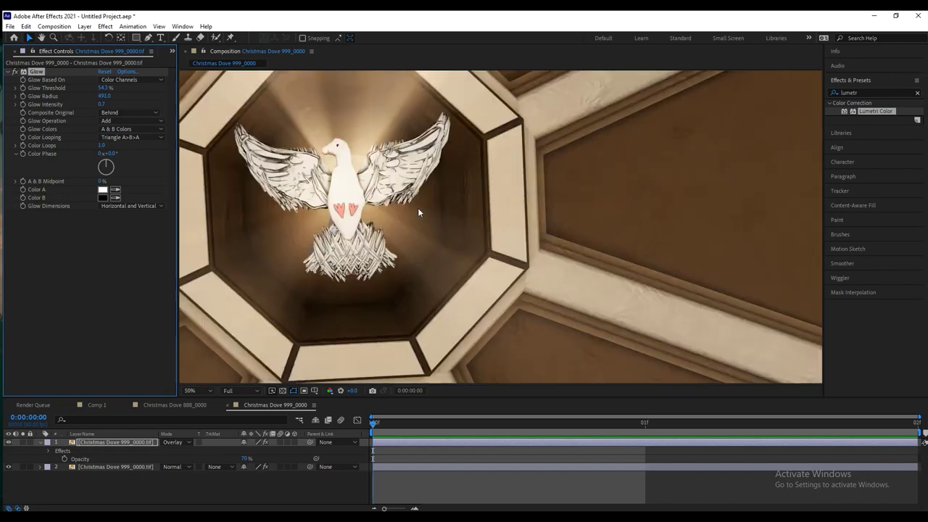
Apply the Curves effect to the upper layer and shape its RGB curve with lifted midtones and slightly lowered highlights.
left_click(89, 444)
key("u")
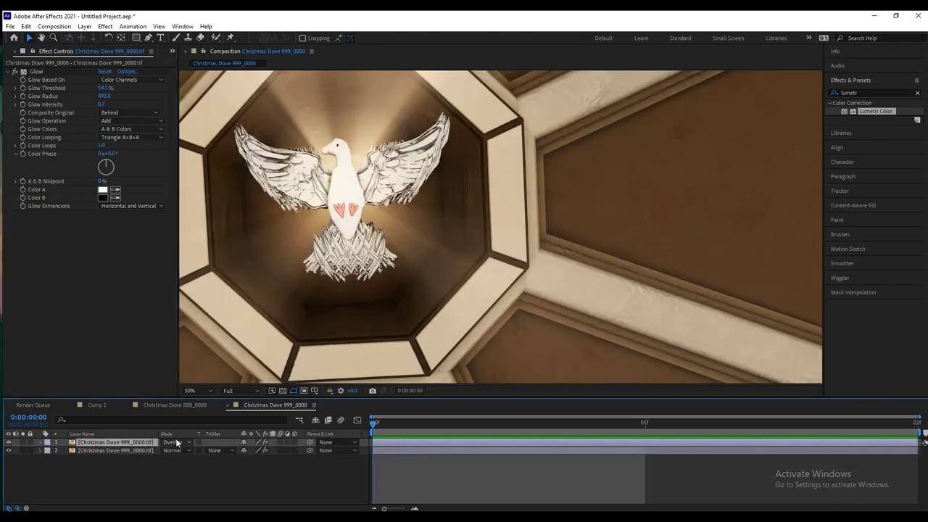
left_click(876, 88)
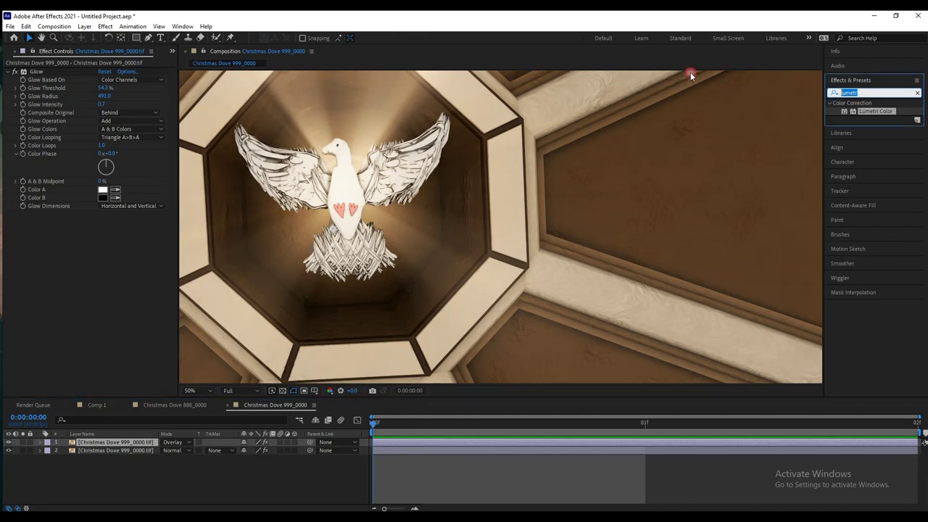
type("curve")
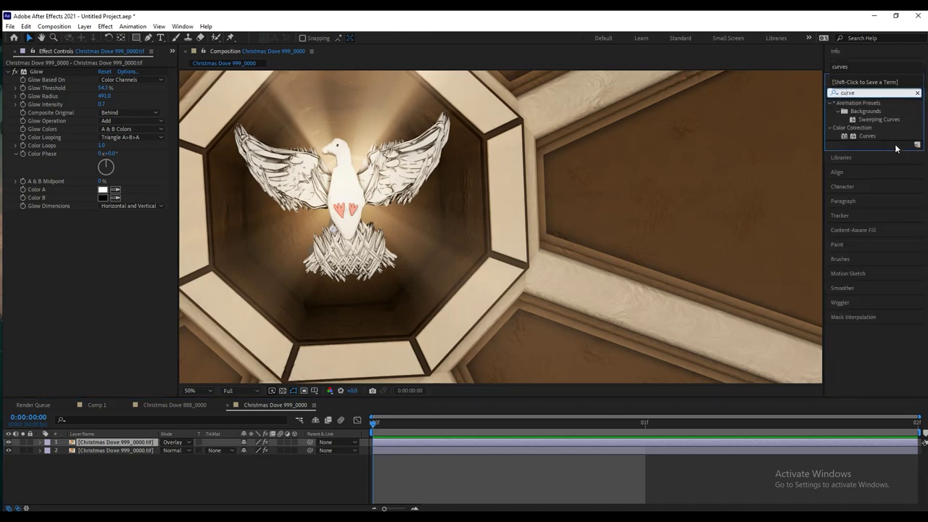
left_click_drag(867, 136, 150, 272)
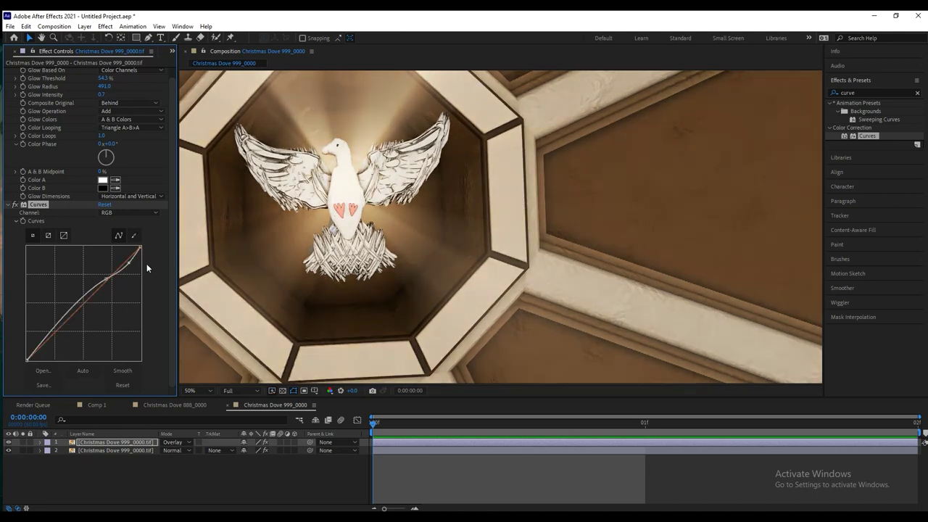
scroll(326, 196, "down", 2)
scroll(328, 178, "up", 1)
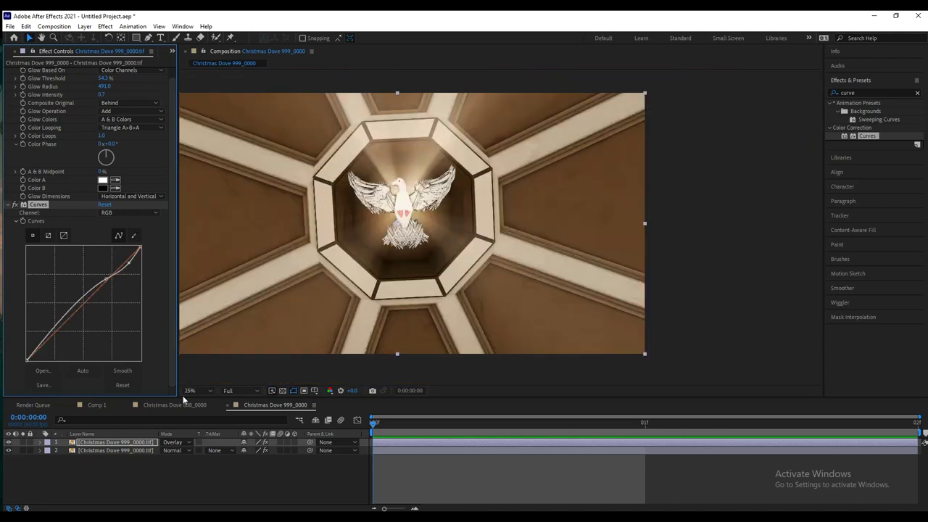
Set the Lumetri contrast of the lower Christmas Dove layer to 79.
left_click(90, 451)
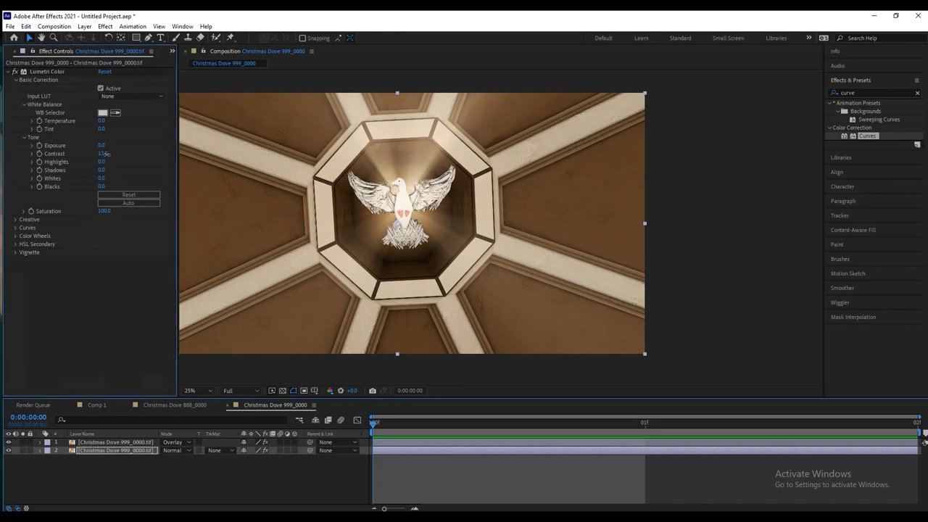
left_click_drag(106, 154, 133, 156)
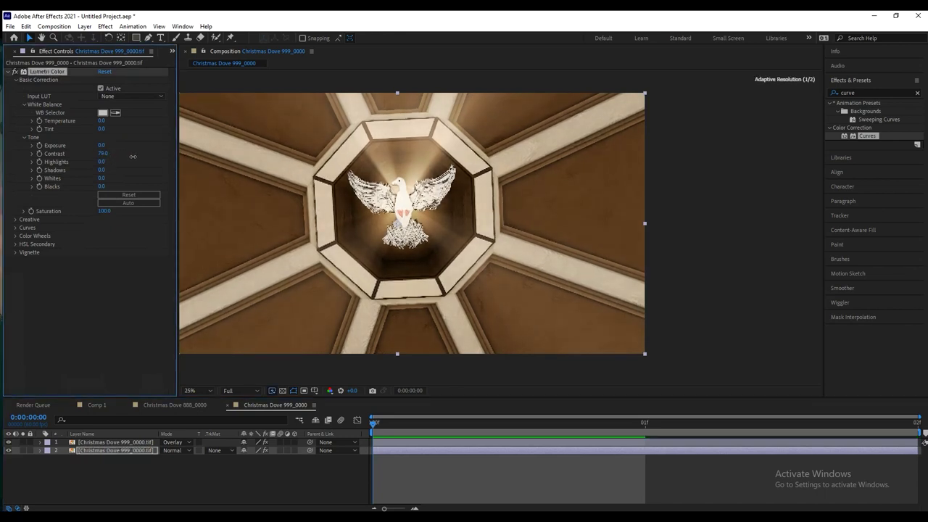
left_click_drag(455, 197, 539, 203)
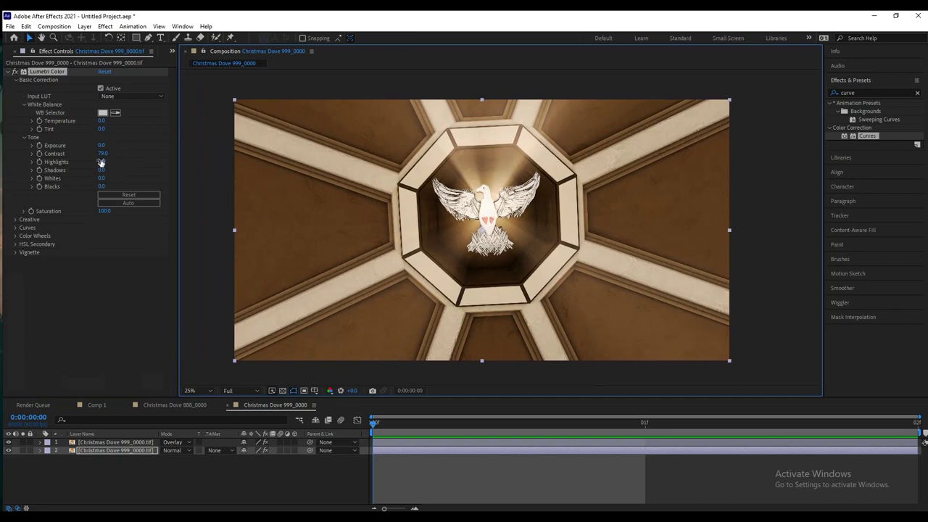
Try lowering the lower layer's Lumetri highlights to -150, and undo the change.
left_click_drag(101, 161, 9, 194)
scroll(419, 216, "up", 2)
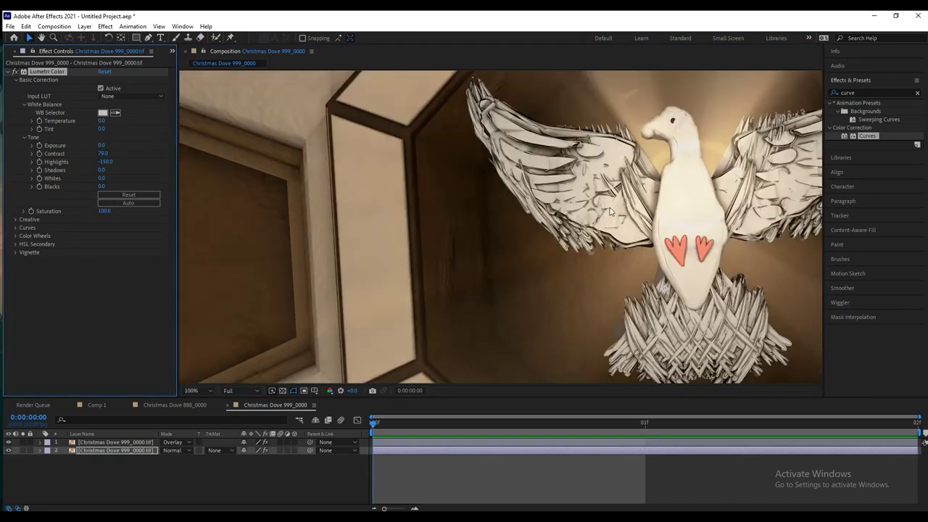
key("ctrl+z")
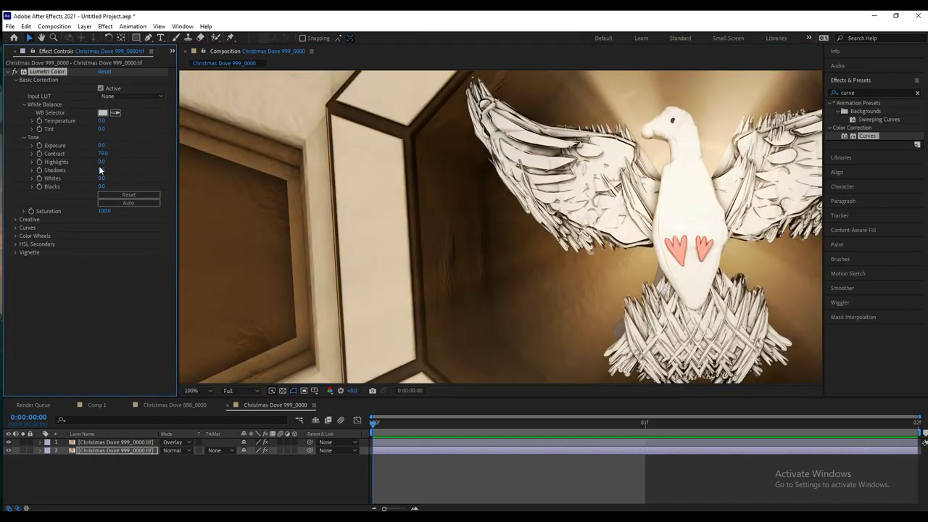
Set the lower layer's Lumetri highlights to -32 and shadows to -8.
left_click_drag(88, 168, 84, 169)
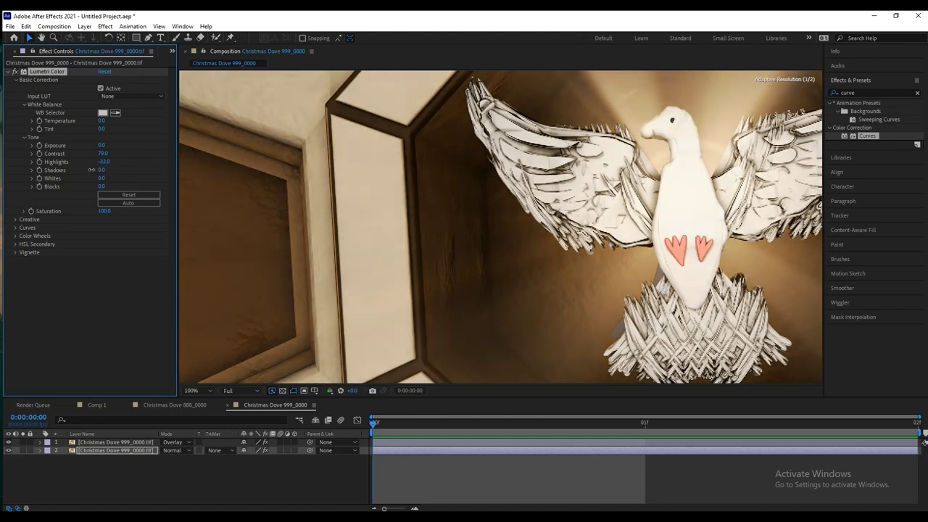
key("comma")
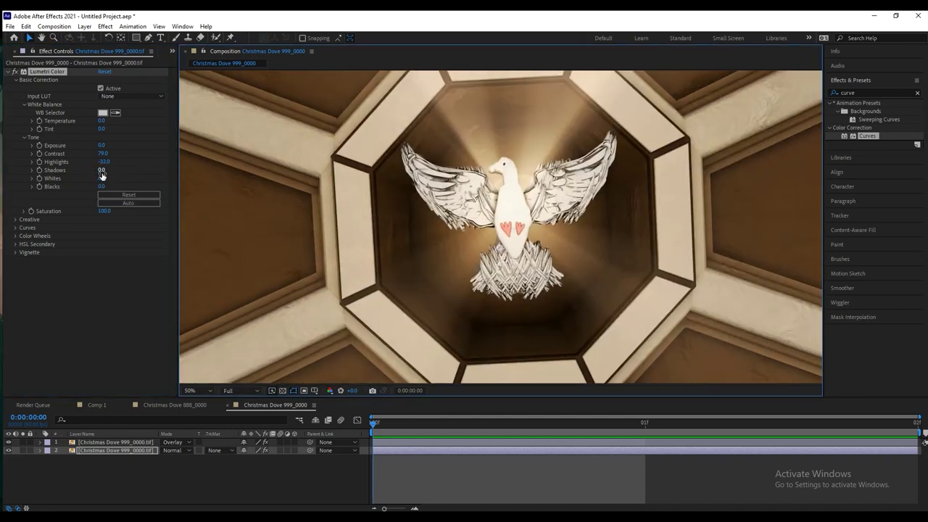
left_click_drag(99, 172, 102, 180)
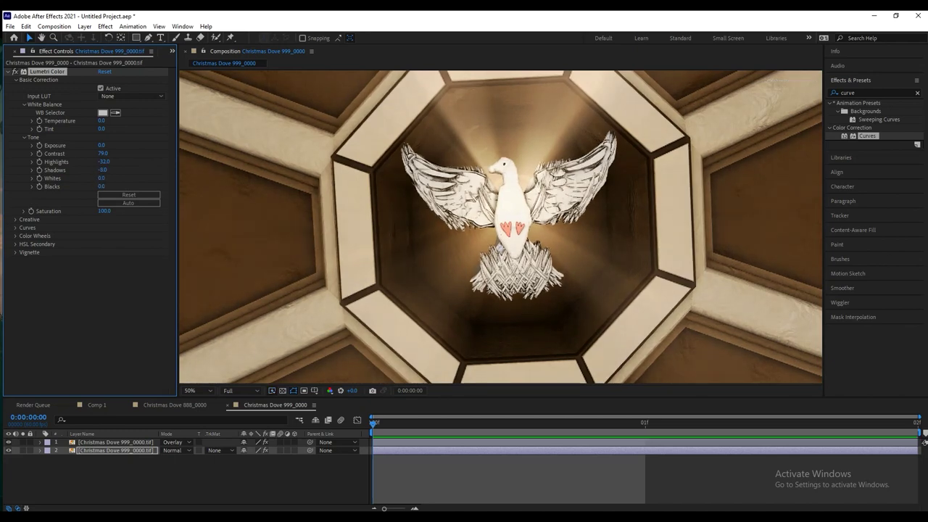
key("alt+Tab")
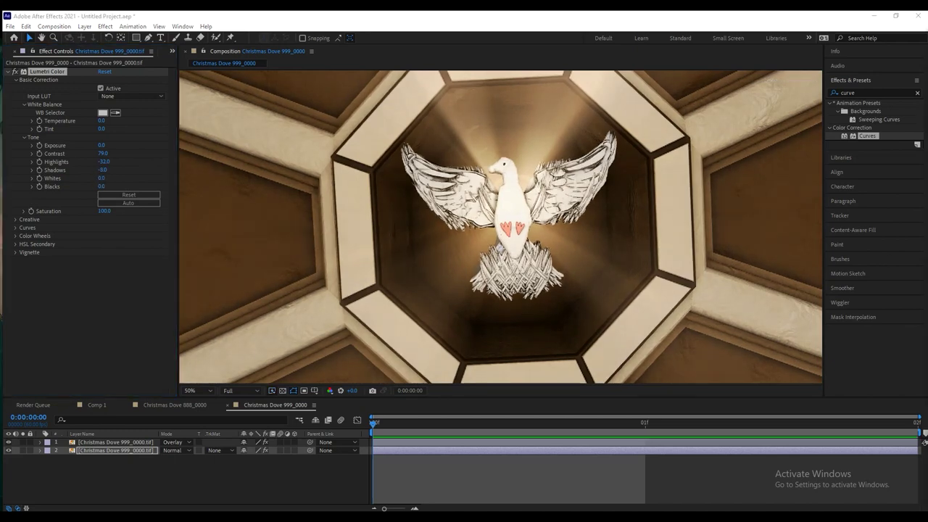
Set the lower layer's Lumetri exposure to -0.7, trying -0.6 and -0.5 first.
left_click(104, 145)
left_click_drag(102, 145, 99, 150)
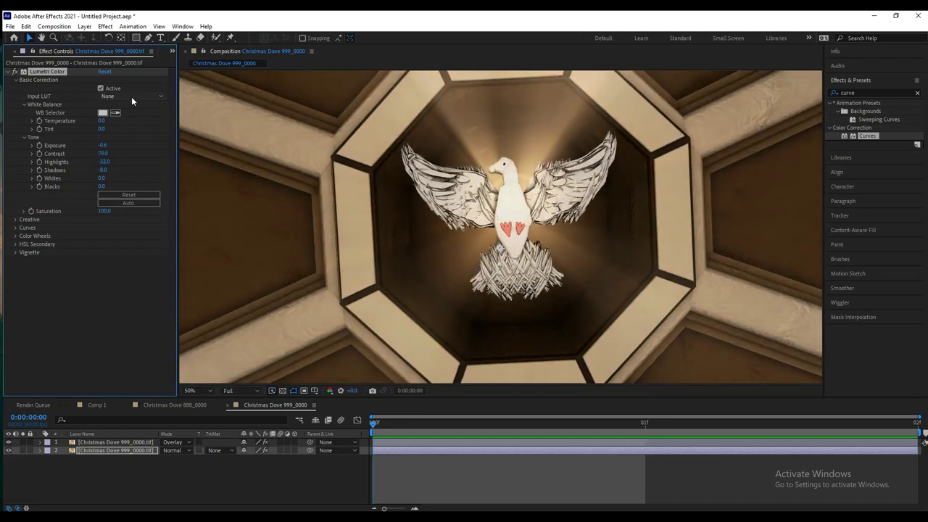
left_click(105, 146)
type("-0.5")
key("Return")
key("comma")
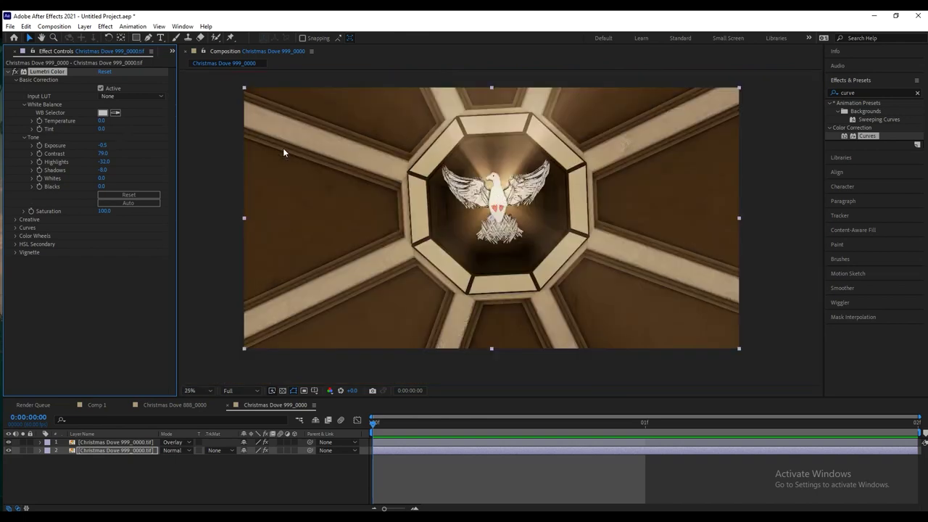
key("alt+Tab")
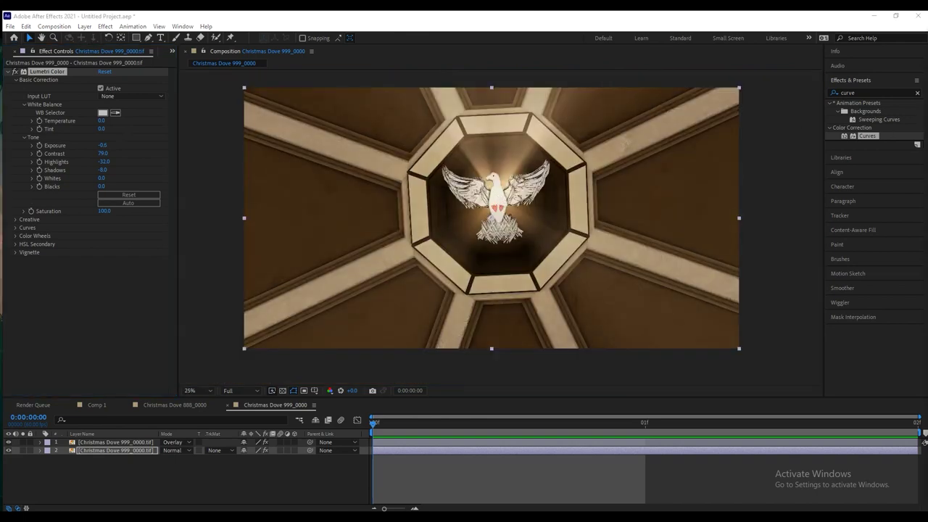
key("period")
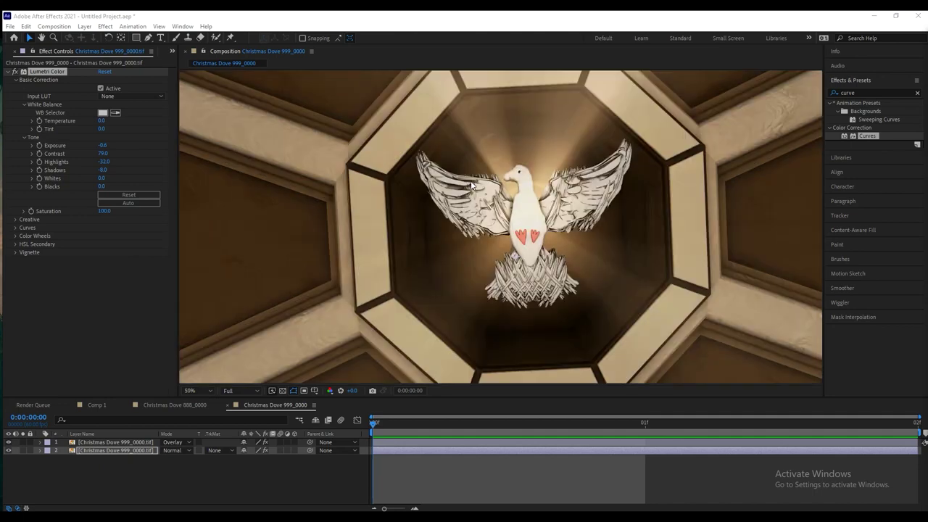
left_click(100, 146)
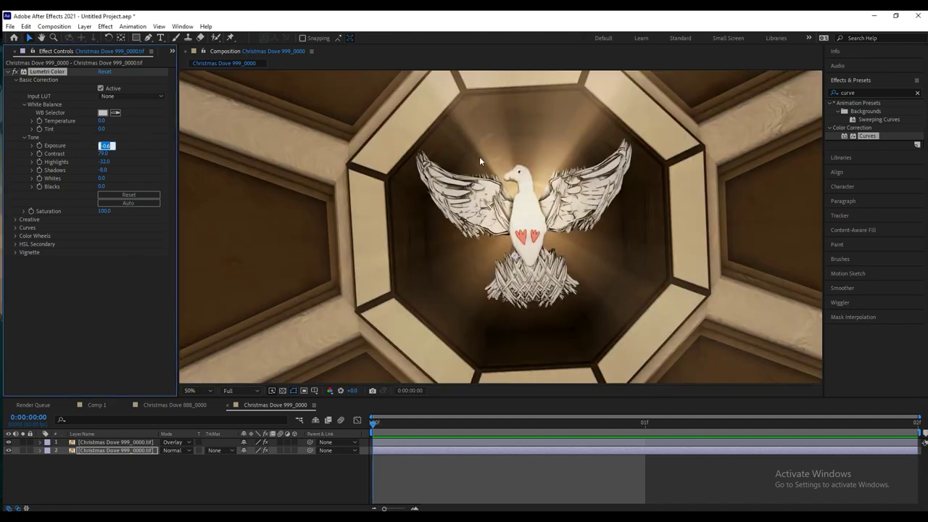
type("-.7")
key("Return")
scroll(355, 216, "down", 1)
scroll(463, 221, "up", 2)
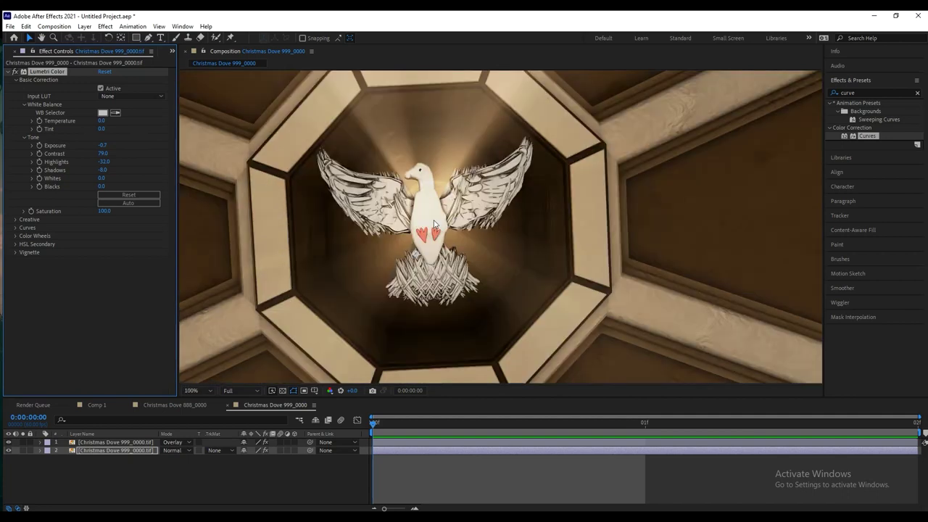
Set the lower layer's Lumetri whites to 28, and compare the image with the upper layer hidden and shown.
left_click_drag(102, 183, 111, 182)
scroll(385, 205, "down", 2)
scroll(384, 204, "down", 2)
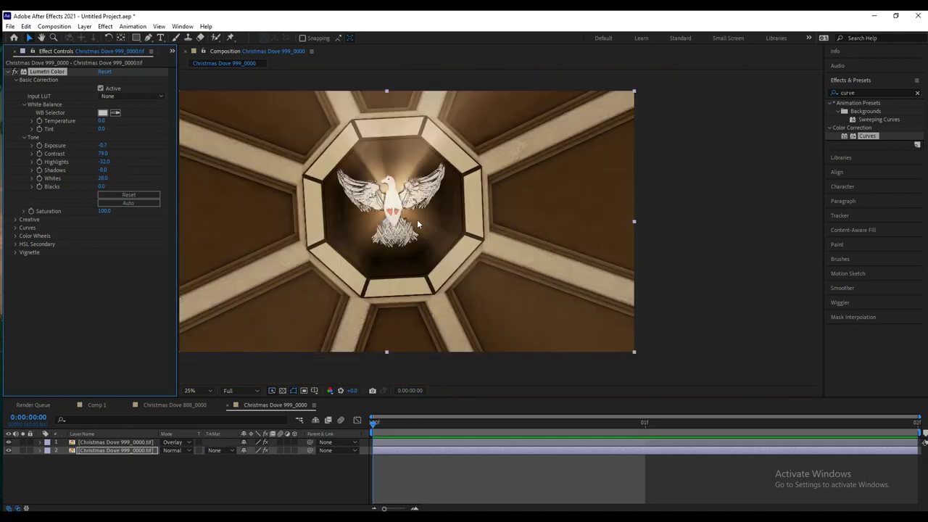
scroll(416, 209, "down", 1)
scroll(382, 212, "up", 1)
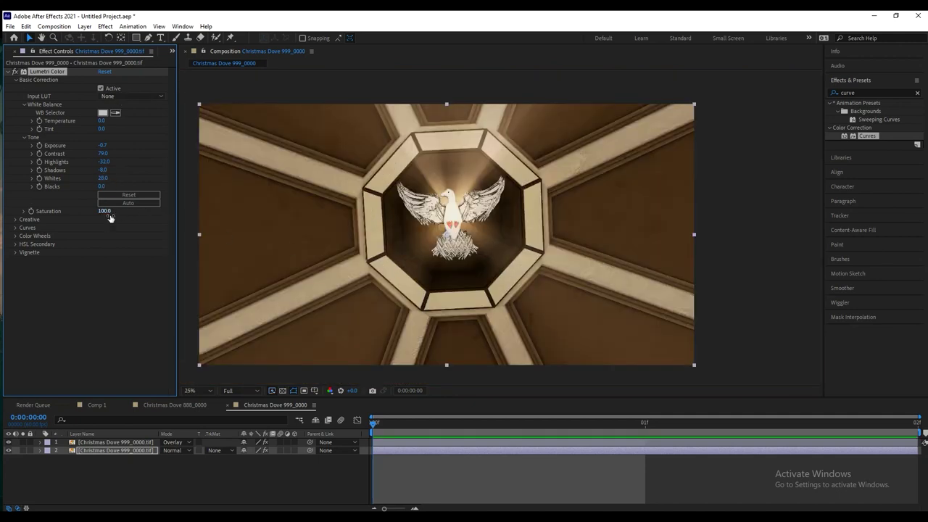
left_click(9, 442)
left_click(9, 442)
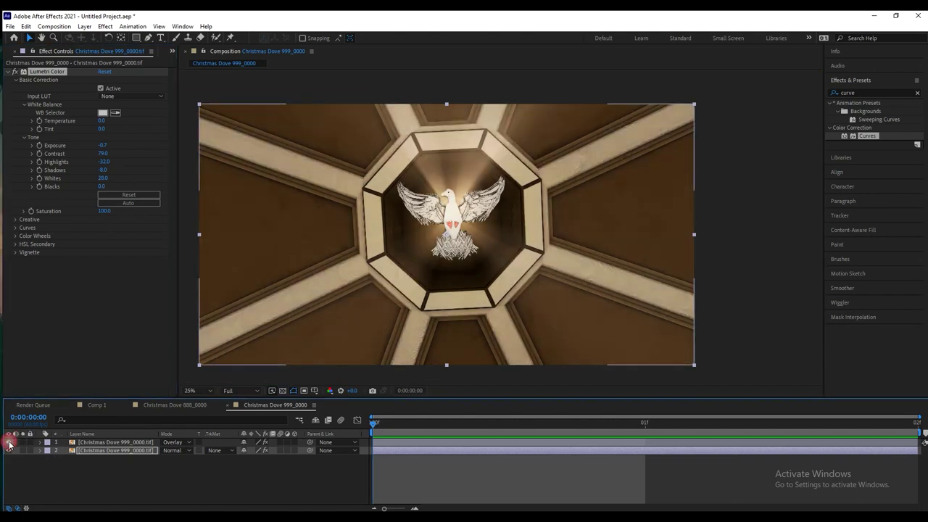
Compare the image with the upper layer's Glow effect off and on, and review its Curves settings.
left_click(104, 442)
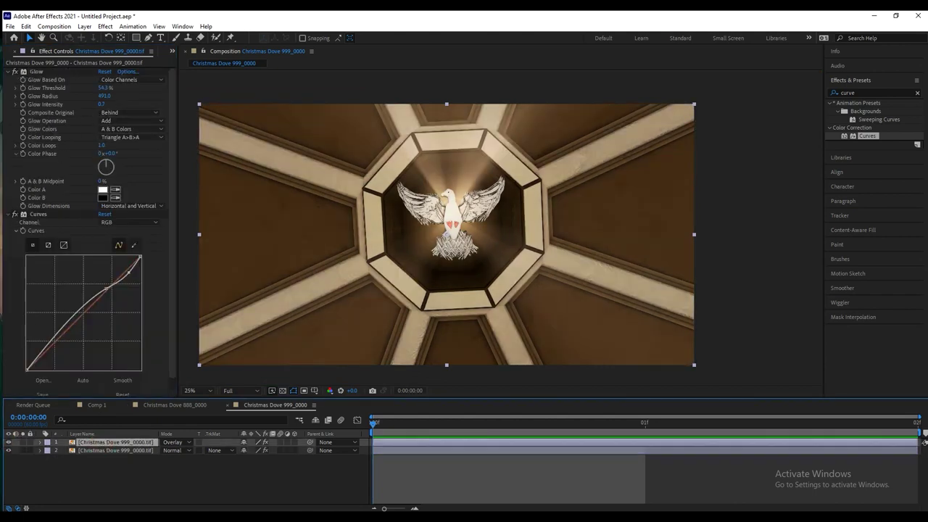
key("alt+Tab")
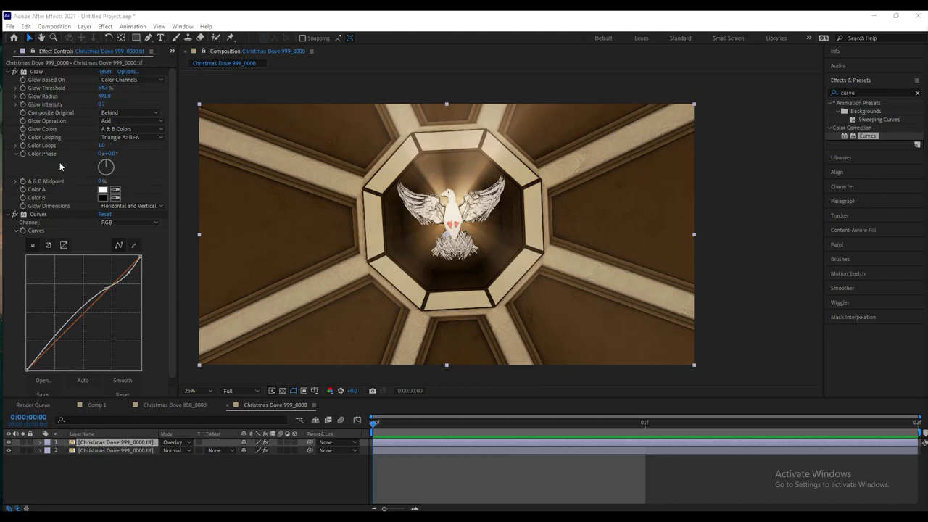
left_click(15, 72)
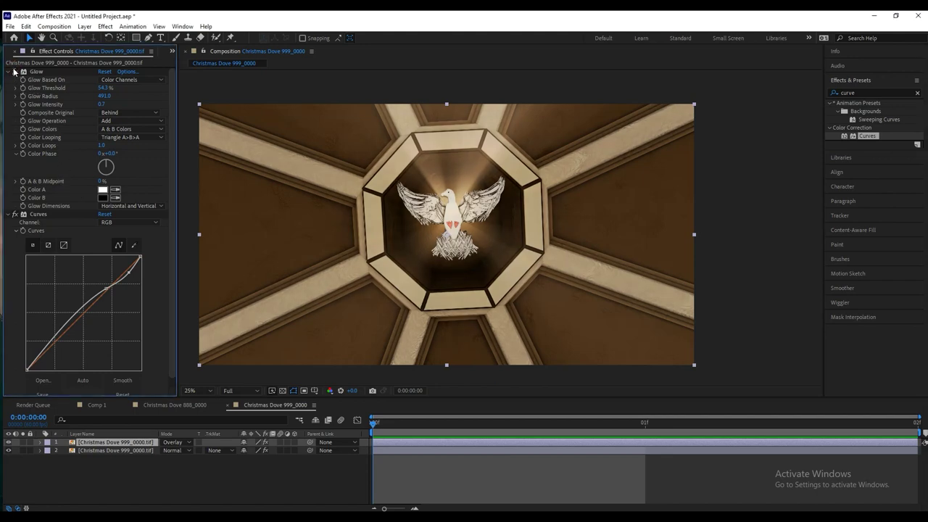
left_click(15, 72)
left_click(14, 72)
left_click(15, 72)
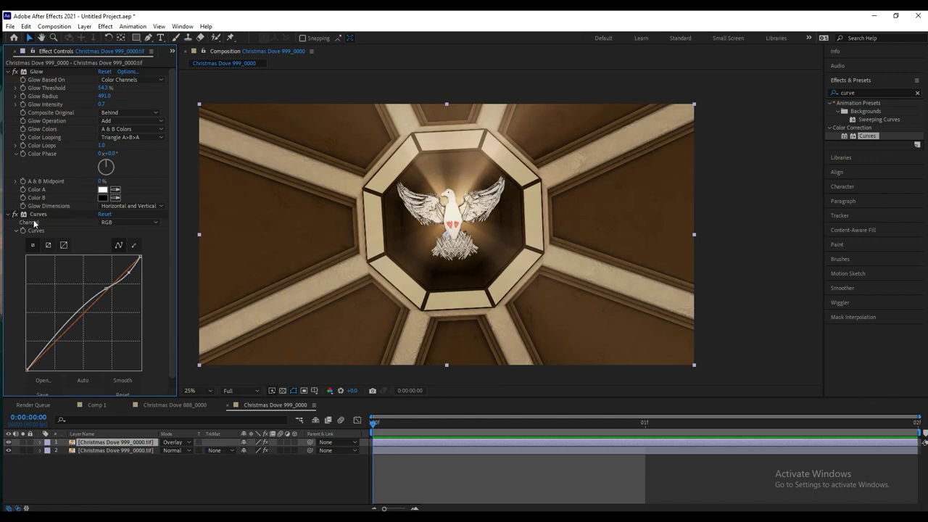
scroll(33, 223, "down", 1)
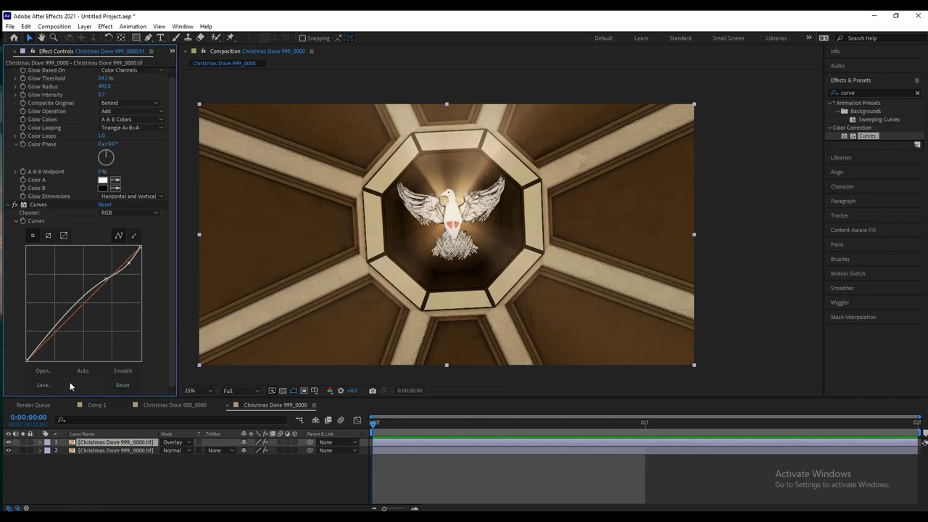
Add a Lumetri vignette to the lower layer with amount -0.5, midpoint 48, roundness 72 and feather about 72.
left_click(136, 451)
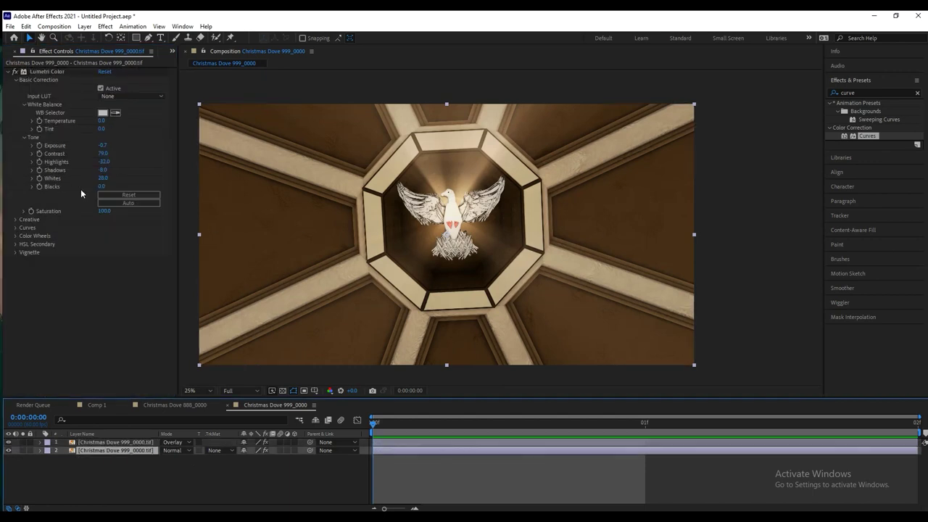
left_click(14, 253)
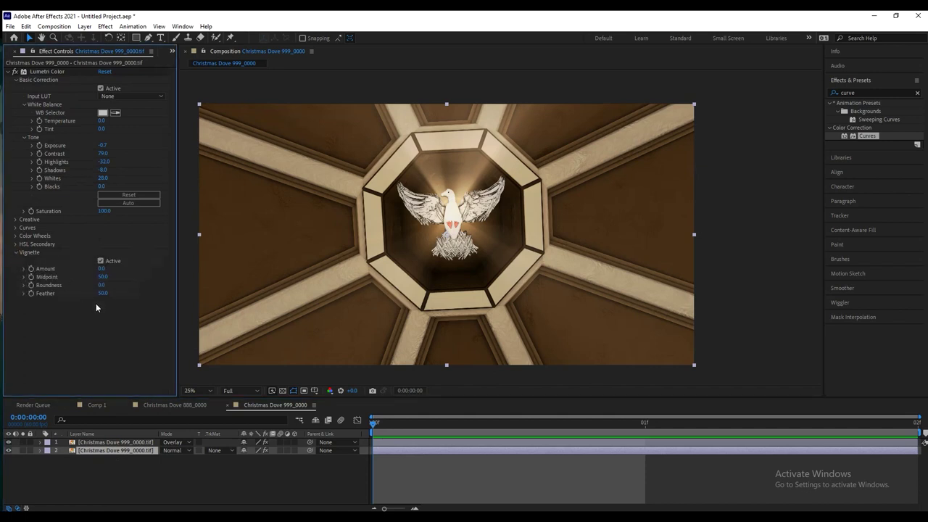
left_click_drag(100, 269, 149, 283)
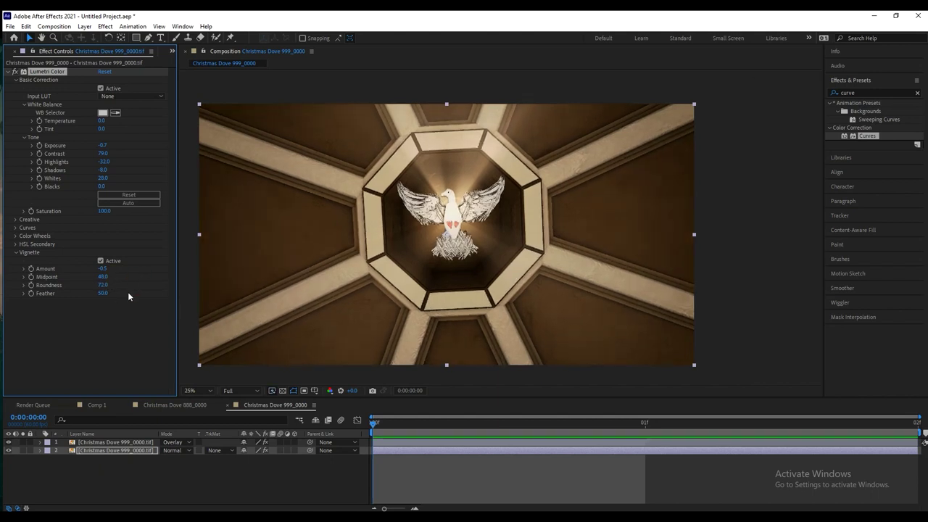
left_click_drag(123, 292, 112, 292)
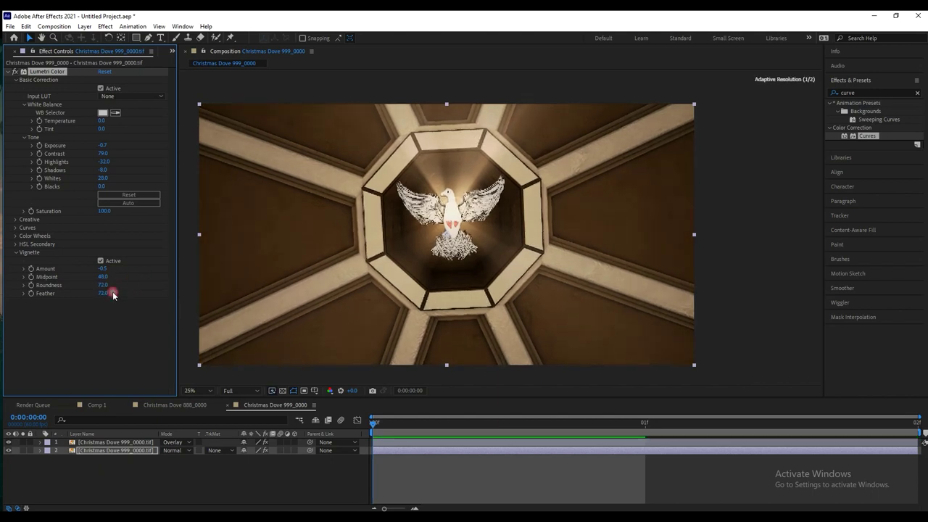
Compare the image with the lower layer's vignette off and on, and examine the dove up close and in full view.
left_click(100, 261)
left_click(101, 261)
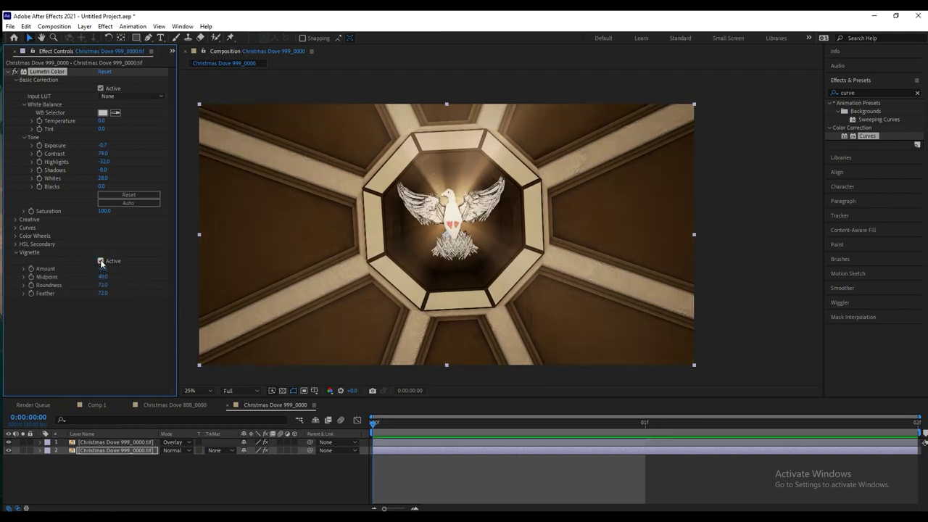
scroll(503, 223, "up", 2)
scroll(453, 187, "down", 1)
scroll(448, 207, "up", 3)
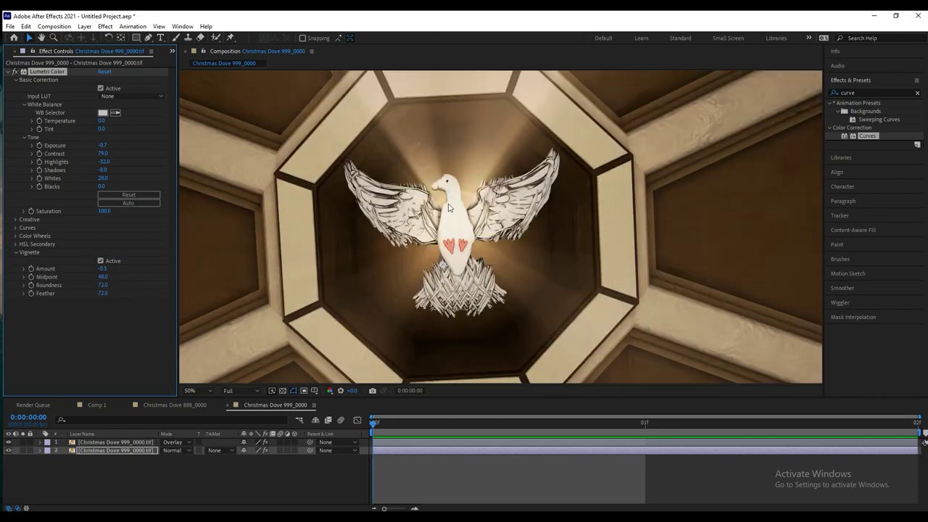
scroll(448, 207, "down", 3)
scroll(448, 207, "up", 1)
scroll(448, 206, "down", 1)
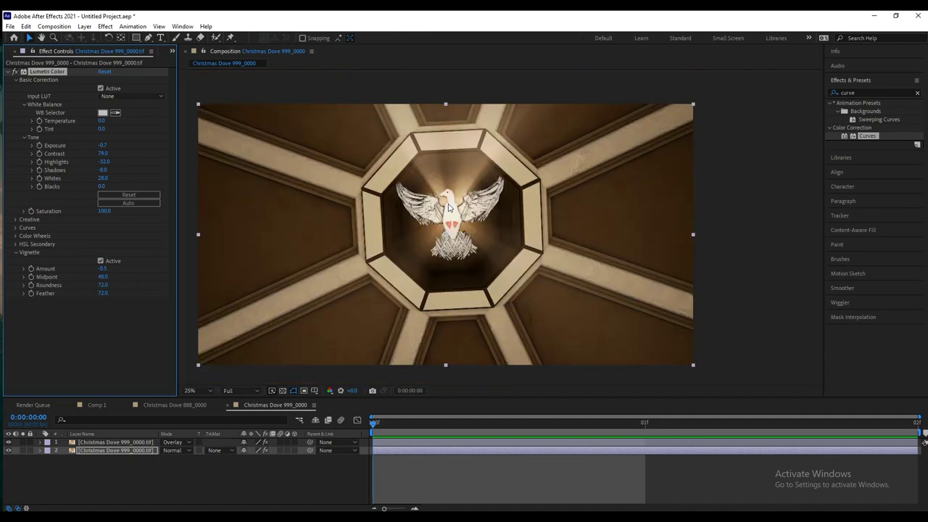
Try to draw an ellipse mask over the dove's eye on the lower image layer, and delete it.
scroll(448, 204, "up", 1)
scroll(448, 205, "up", 5)
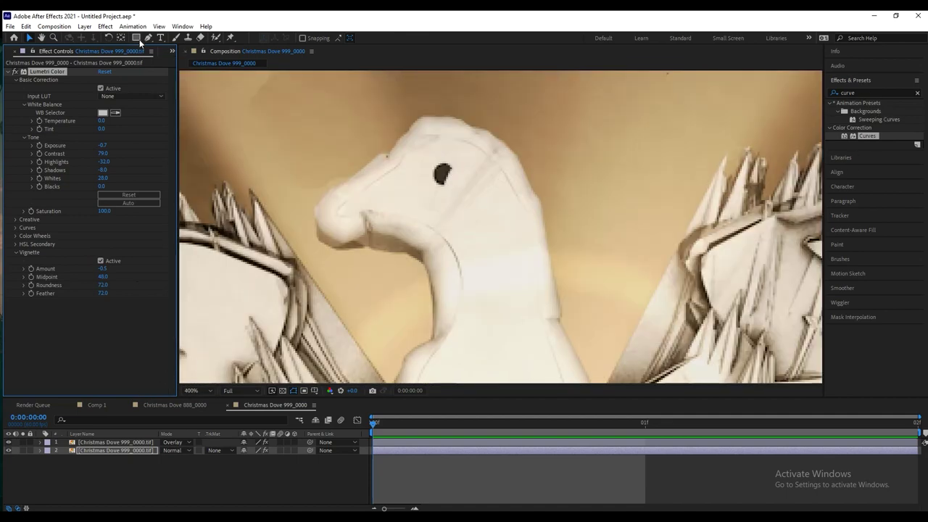
left_click_drag(136, 37, 163, 58)
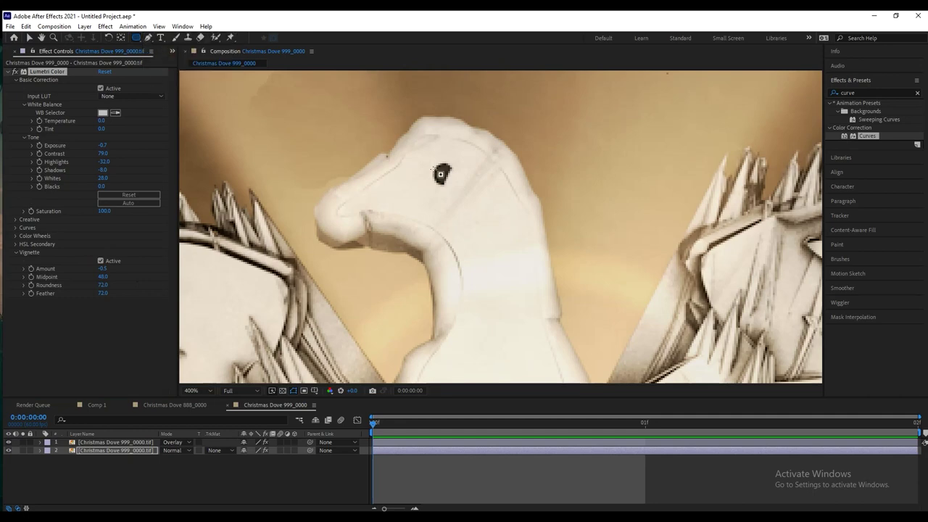
mouse_move(441, 174)
left_mouse_down()
mouse_move(435, 166)
mouse_move(441, 175)
left_mouse_up()
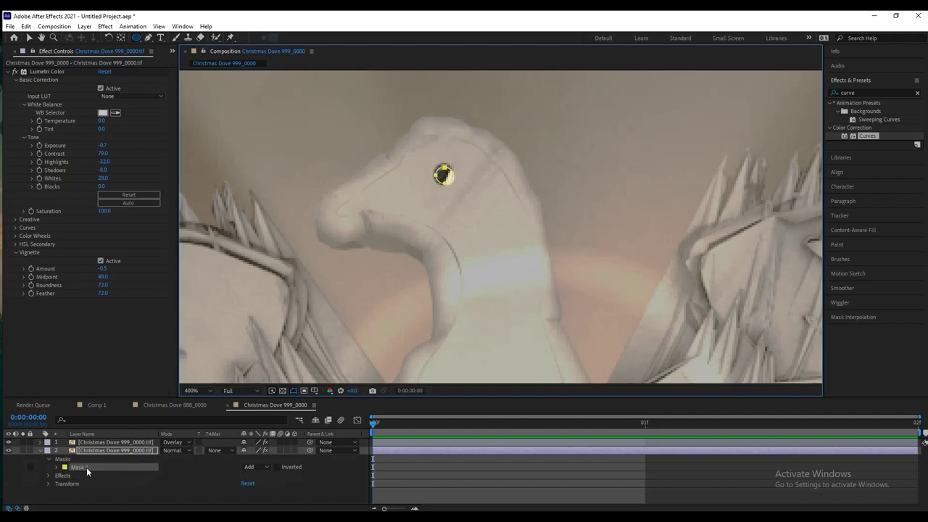
key("Delete")
Start a new 4096 × 2160 px solid layer and try dark blue and black shades for its color.
left_click(84, 26)
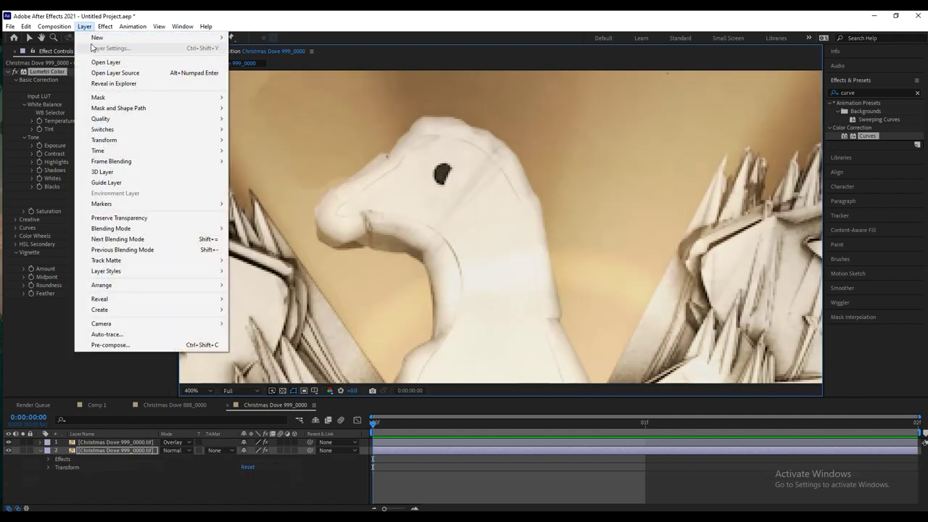
mouse_move(90, 37)
left_click(247, 45)
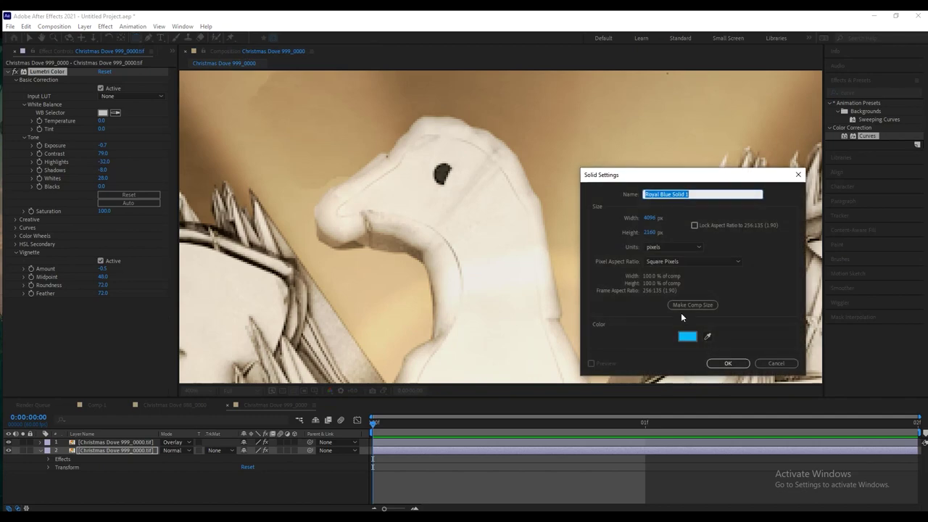
left_click(688, 335)
left_click(650, 330)
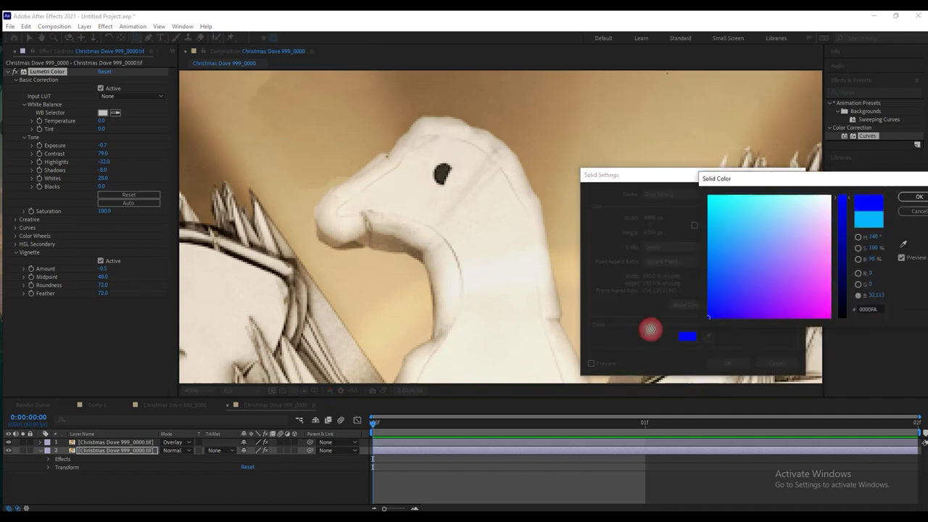
left_click(835, 294)
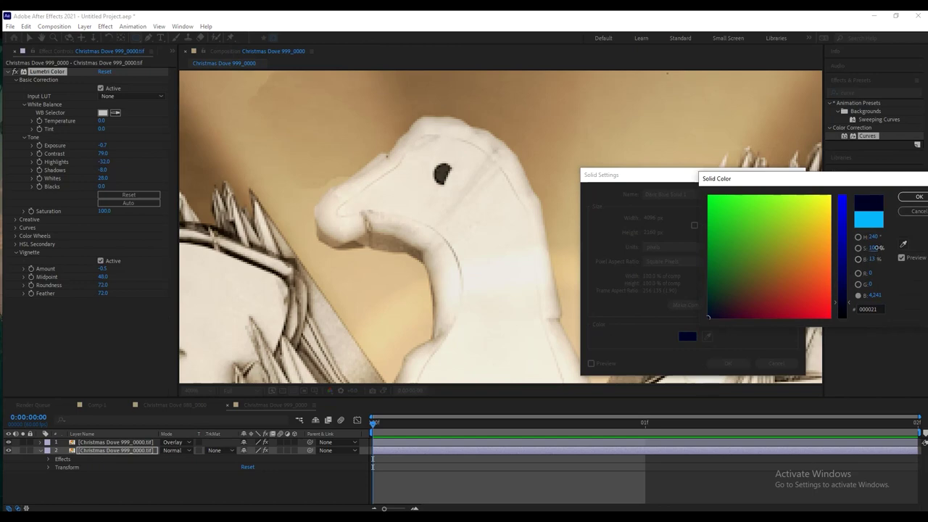
left_click_drag(870, 262, 740, 278)
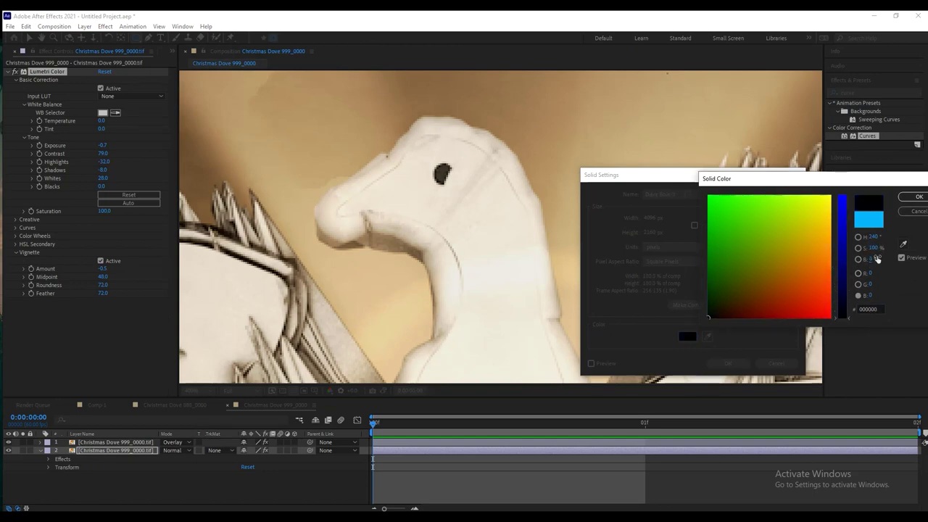
left_click_drag(875, 248, 927, 249)
mouse_move(872, 261)
left_mouse_down()
mouse_move(880, 261)
mouse_move(870, 261)
left_mouse_up()
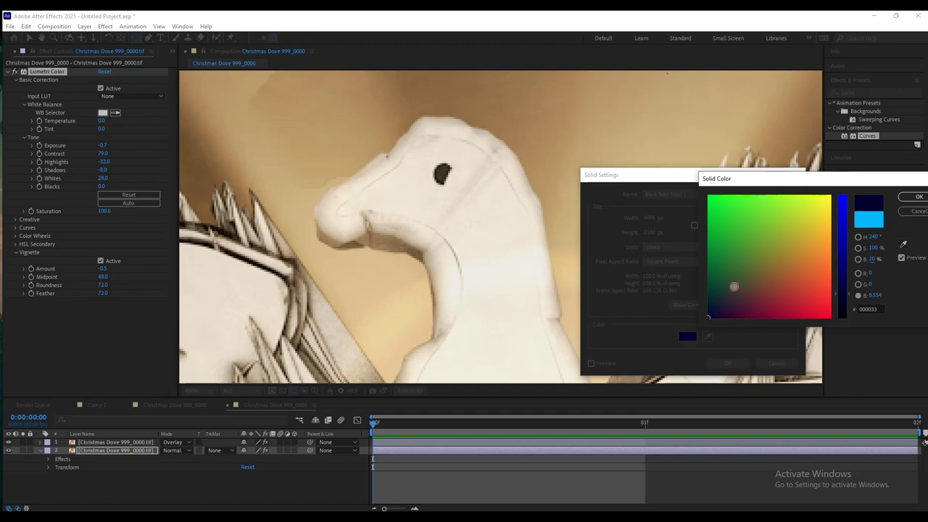
left_click_drag(840, 292, 846, 362)
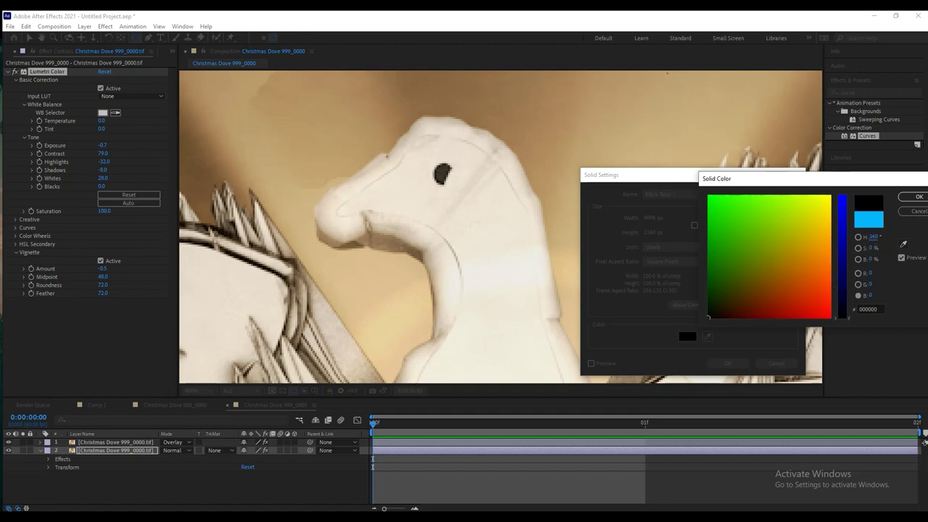
Make the solid's color an unsaturated dark gray and add the solid above the lower image layer.
left_click_drag(734, 267, 849, 177)
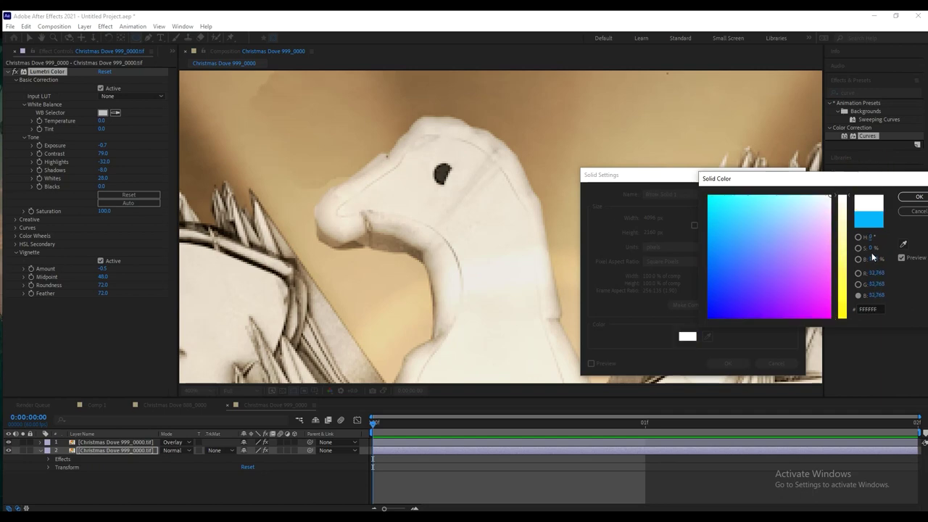
left_click_drag(872, 259, 832, 261)
left_click(917, 199)
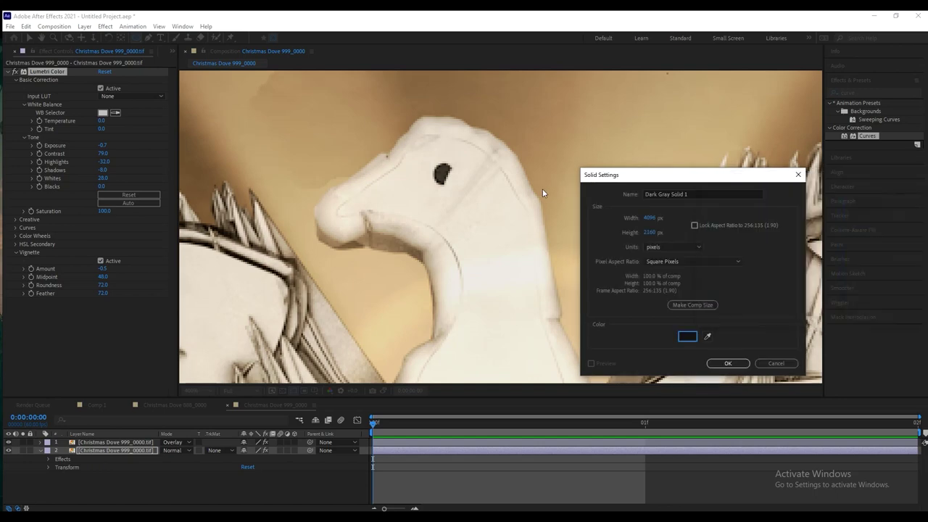
left_click(727, 364)
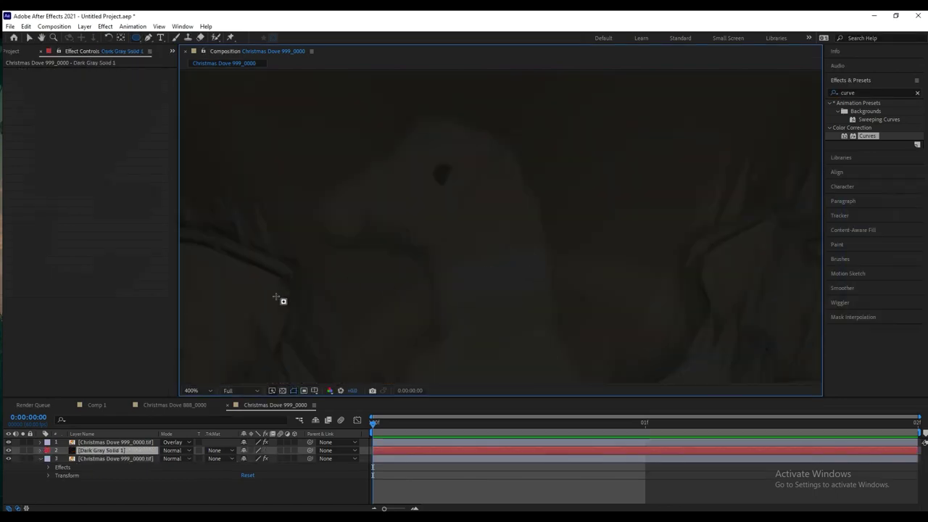
Draw a small ellipse mask on the dark gray solid over the dove's eye, and return to the Selection tool.
mouse_move(116, 449)
left_mouse_down()
mouse_move(118, 436)
mouse_move(116, 449)
mouse_move(107, 442)
left_mouse_up()
left_click_drag(434, 165, 453, 184)
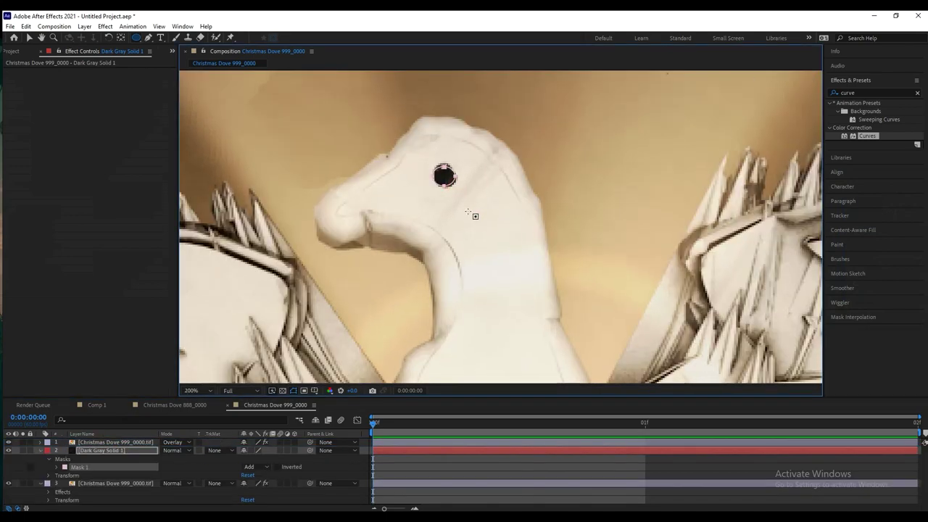
scroll(470, 213, "down", 4)
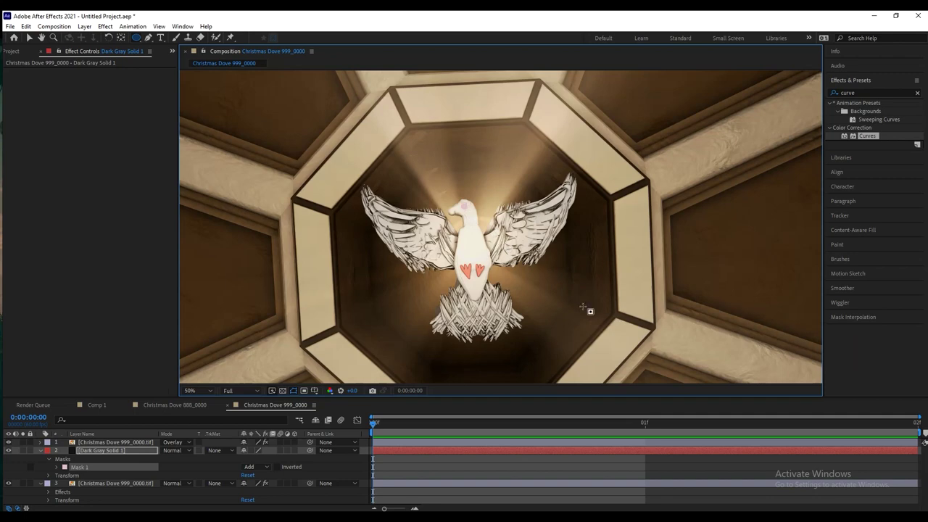
scroll(590, 310, "down", 4)
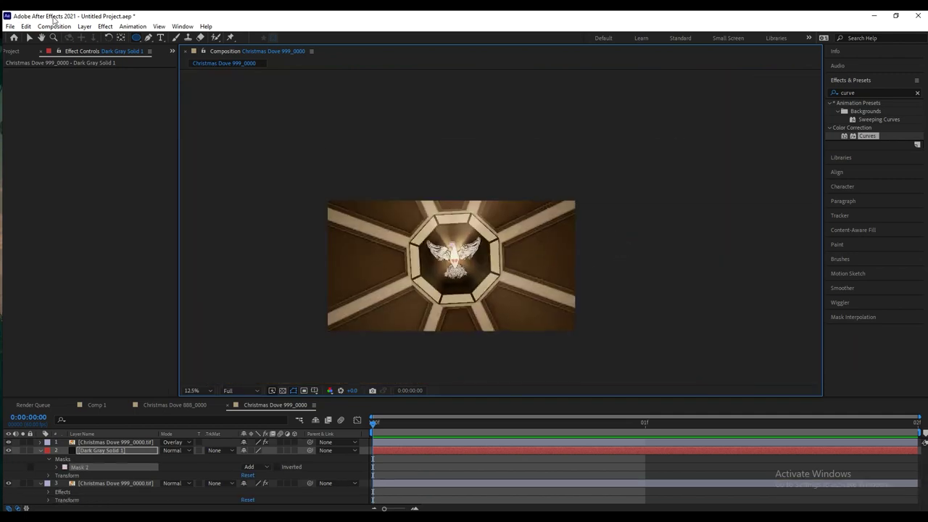
left_click(29, 37)
Examine the masked dark gray eye against the whole ceiling and up close on the dove's head.
scroll(411, 249, "up", 4)
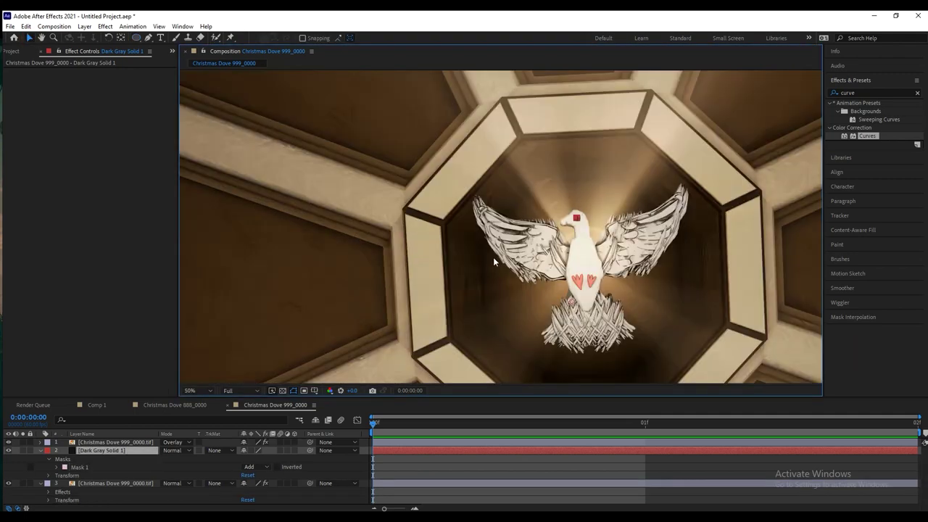
scroll(492, 284, "down", 2)
scroll(493, 286, "up", 2)
scroll(461, 284, "down", 2)
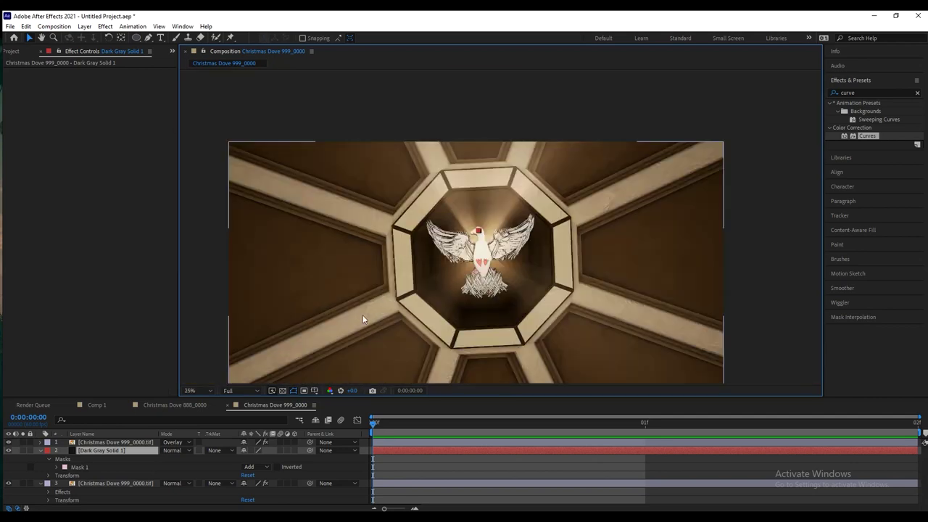
left_click(191, 215)
scroll(518, 251, "up", 4)
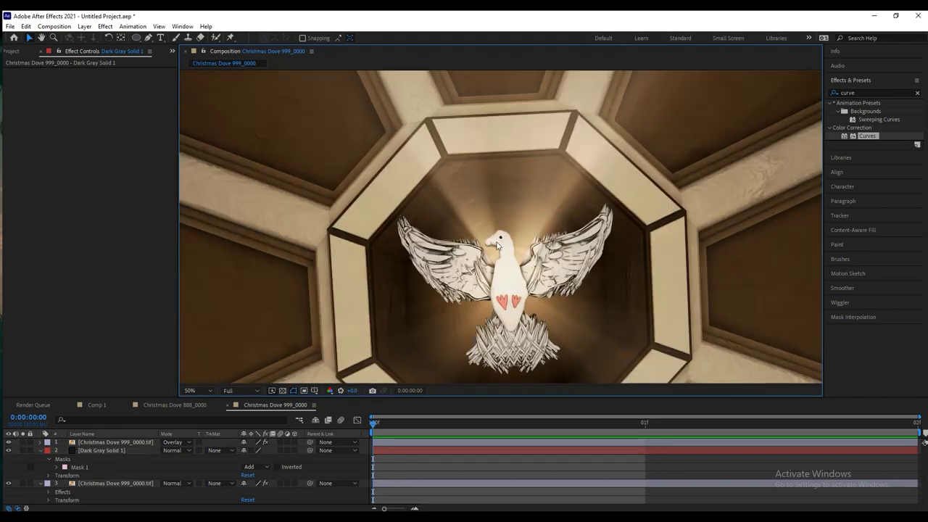
scroll(508, 264, "up", 4)
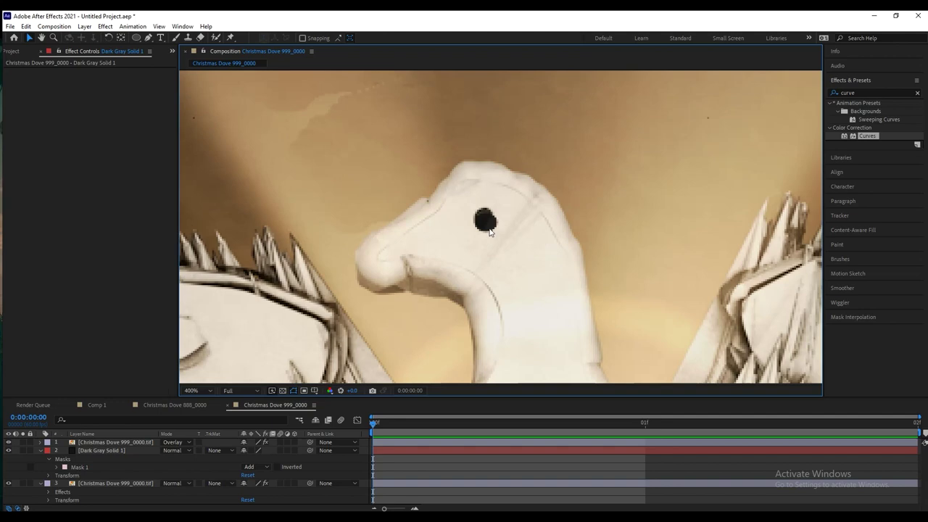
Try to adjust the eye mask on the dark gray solid, undo the change, and check the dove.
left_click(82, 452)
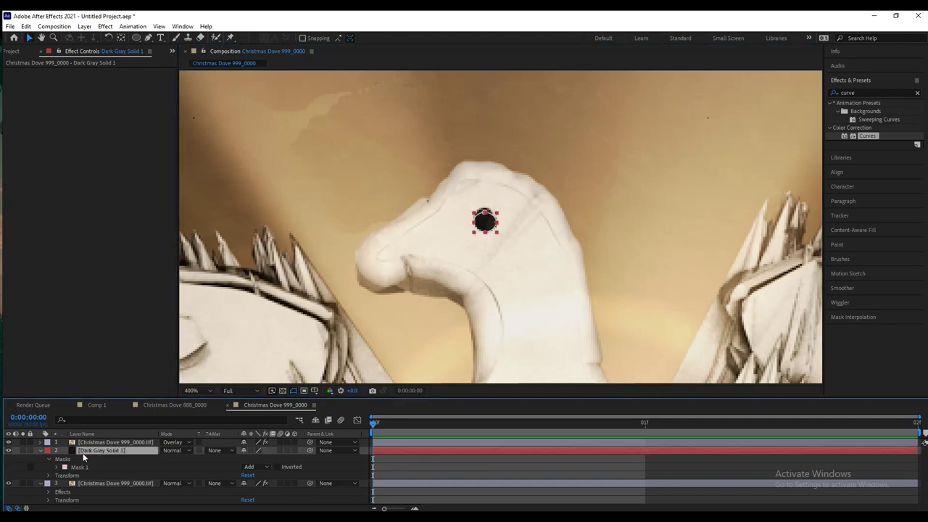
left_click(485, 217)
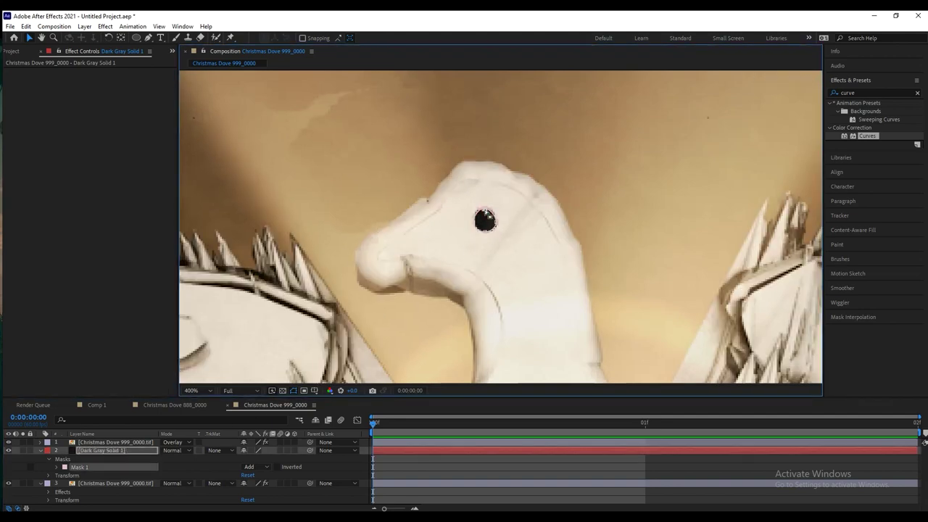
left_click_drag(496, 223, 540, 246)
key("ctrl+z")
scroll(470, 210, "down", 5)
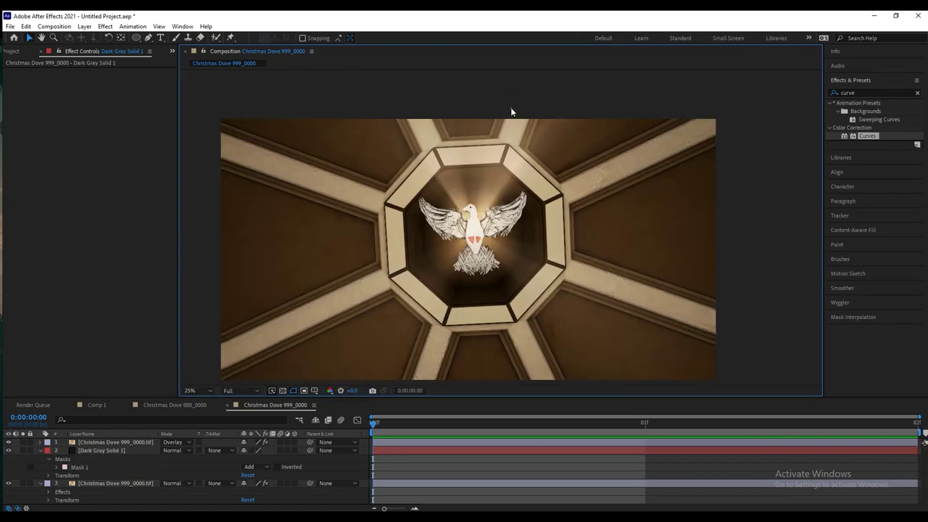
scroll(469, 224, "up", 6)
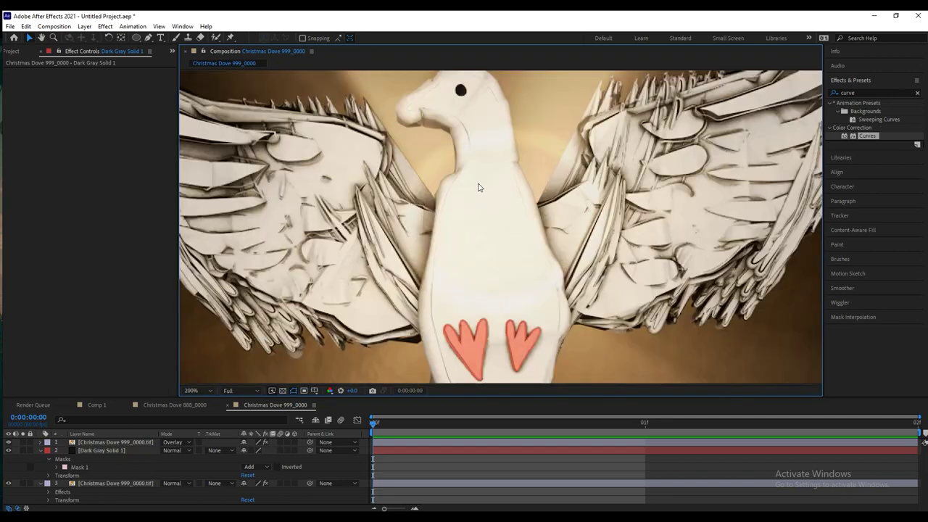
Set the dark gray solid's mask feather to 11 pixels and check the eye at several zoom levels.
left_click(120, 451)
key("f")
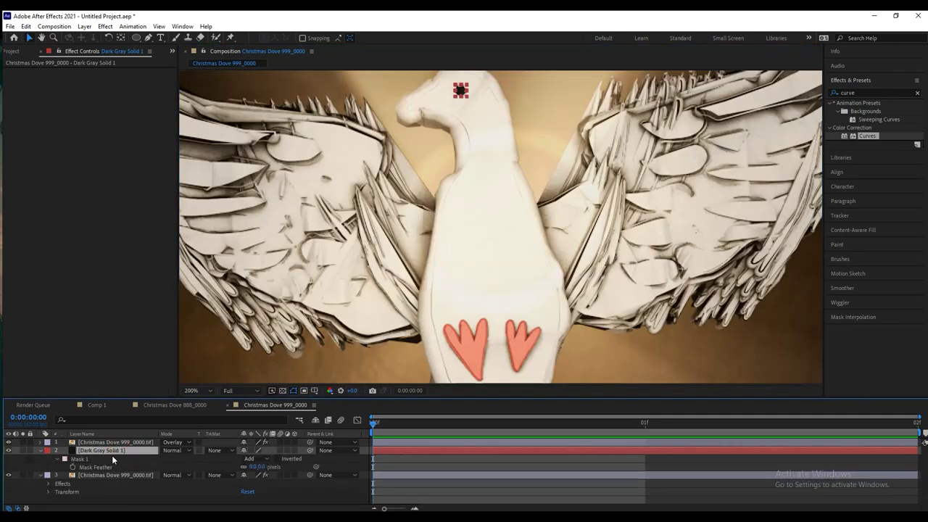
left_click_drag(251, 467, 230, 458)
scroll(477, 200, "down", 4)
scroll(428, 94, "down", 2)
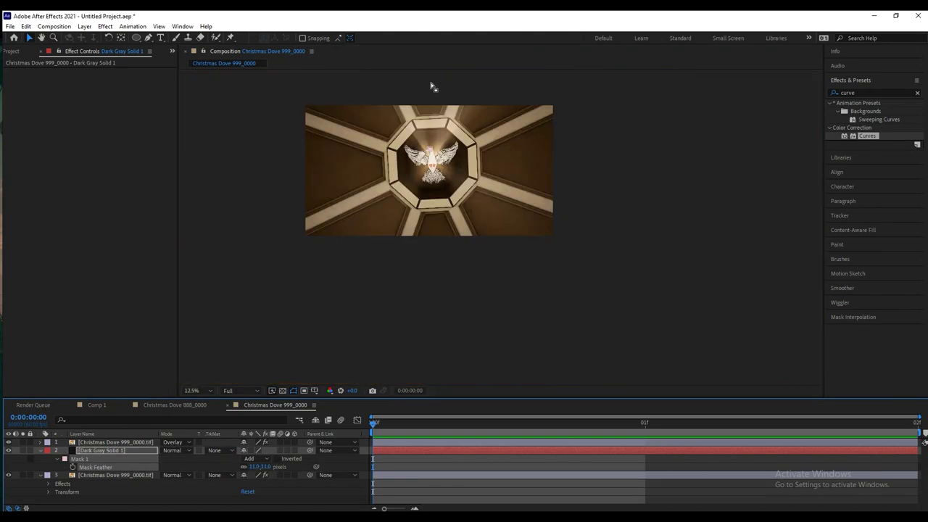
scroll(410, 101, "up", 2)
scroll(414, 156, "up", 3)
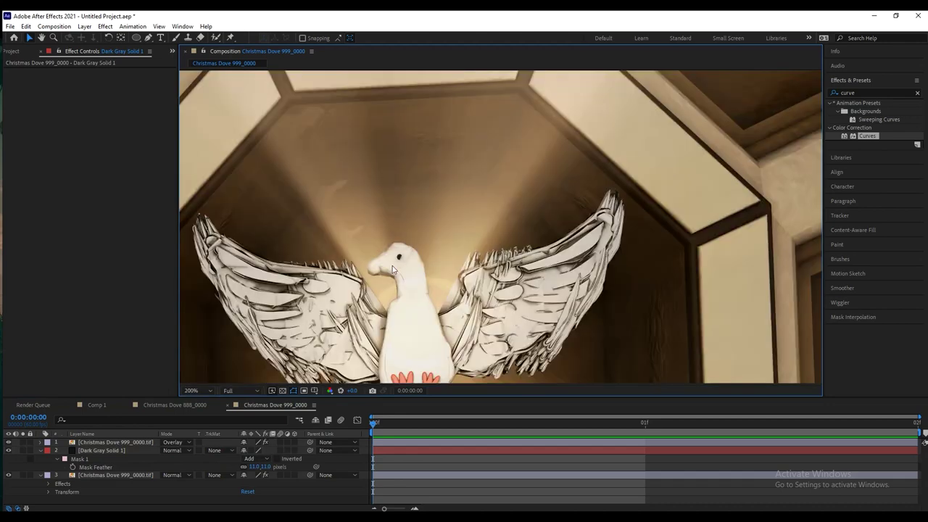
scroll(414, 155, "down", 1)
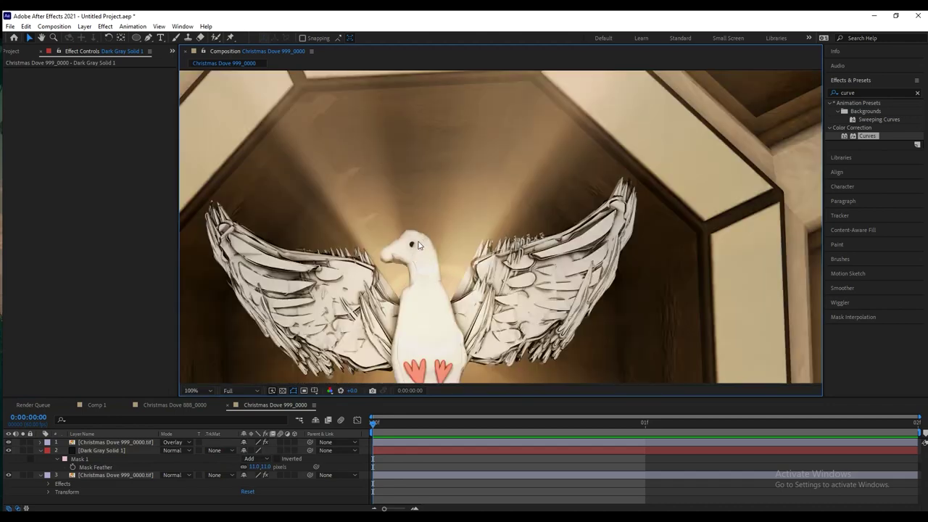
Set the dark gray solid's mask feather to 0.2 pixels and check the eye at several zoom levels.
left_click(92, 450)
left_click(255, 466)
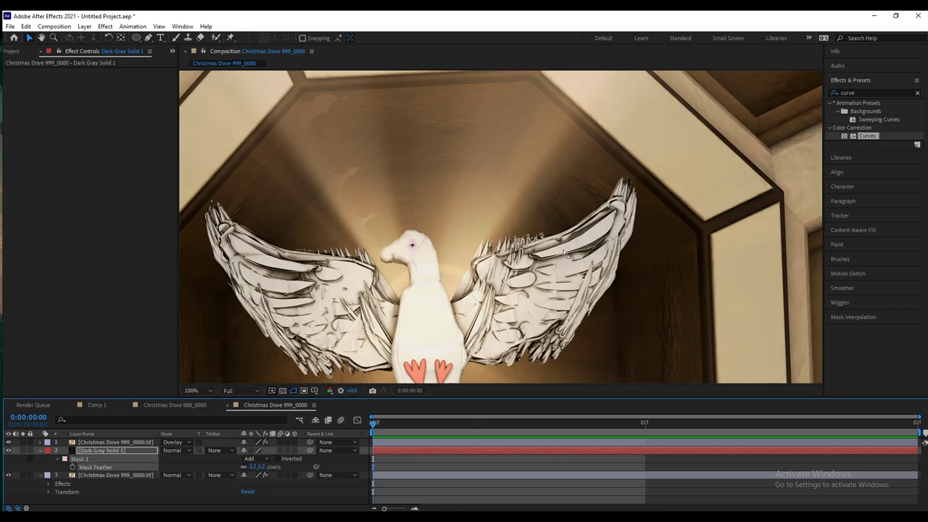
scroll(377, 164, "down", 6)
left_click(375, 138)
scroll(377, 145, "up", 4)
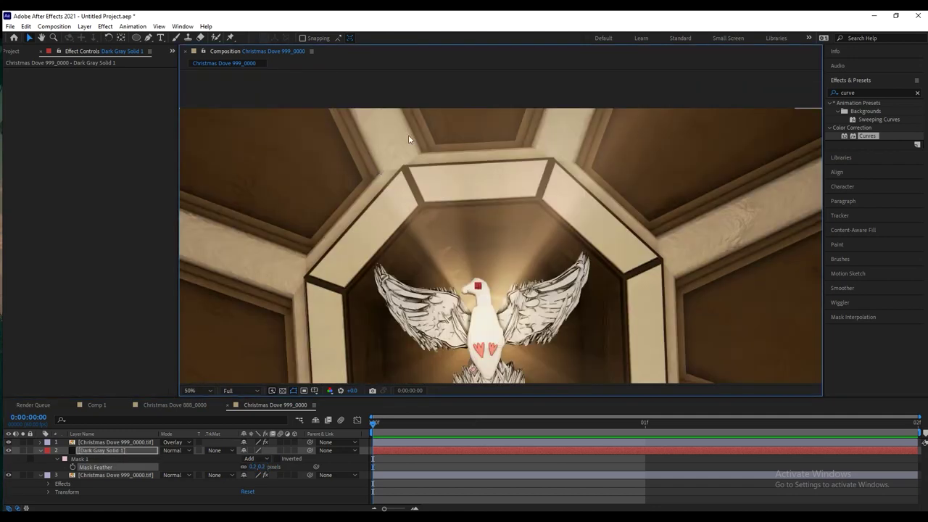
scroll(477, 293, "up", 4)
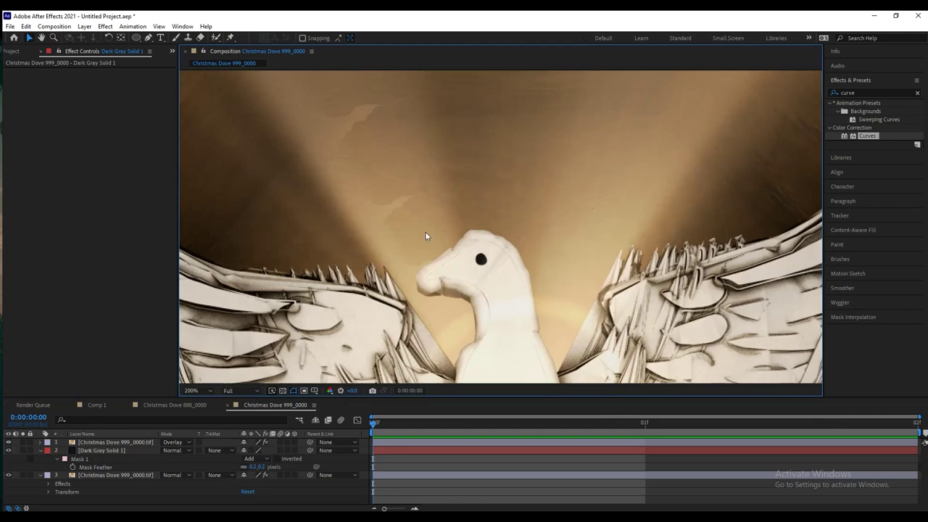
Set the dark gray solid's mask feather to 1 pixel.
left_click(258, 466)
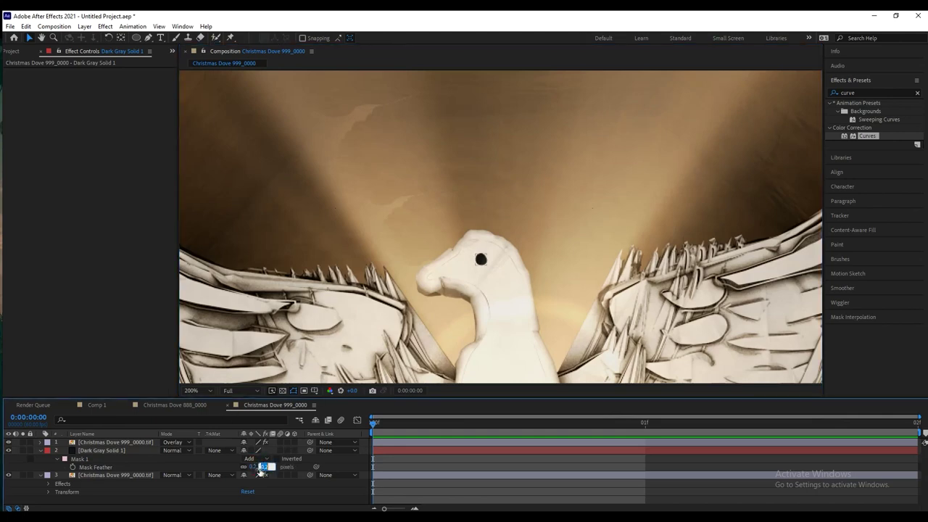
type("1")
key("Return")
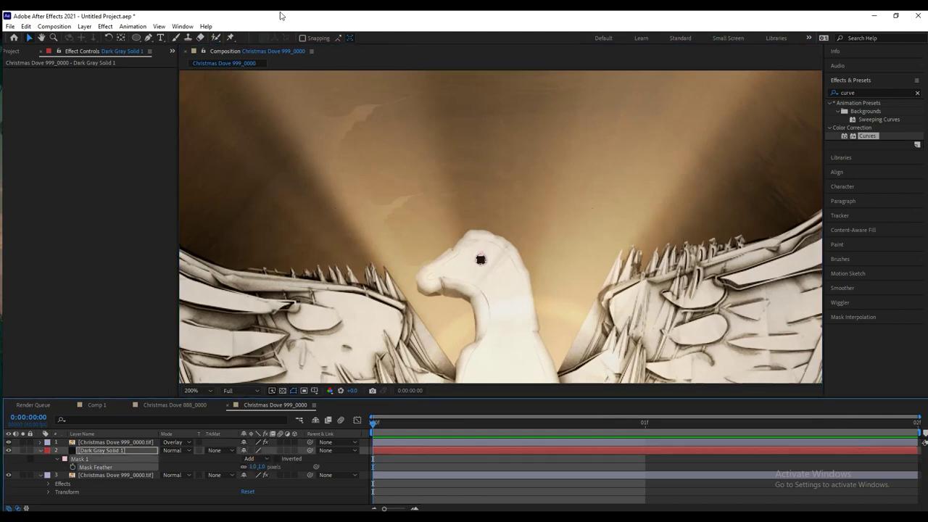
Change the dark gray solid's color to pure black and check the eye at several zoom levels.
left_click(84, 26)
left_click(109, 47)
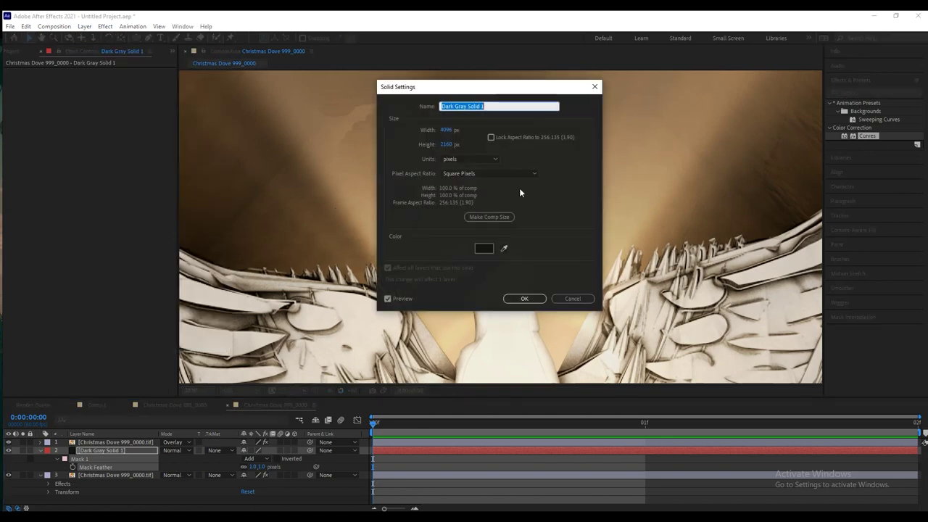
left_click(484, 249)
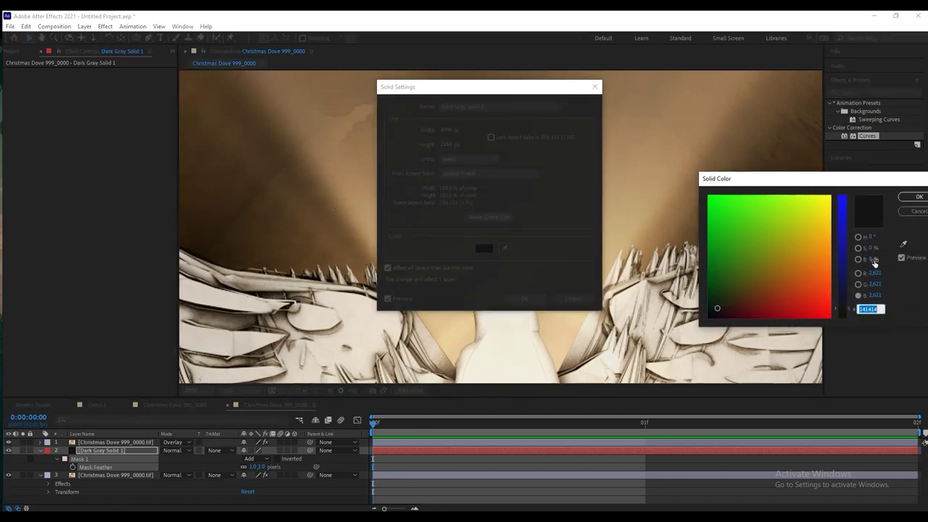
left_click_drag(869, 259, 733, 278)
left_click(918, 196)
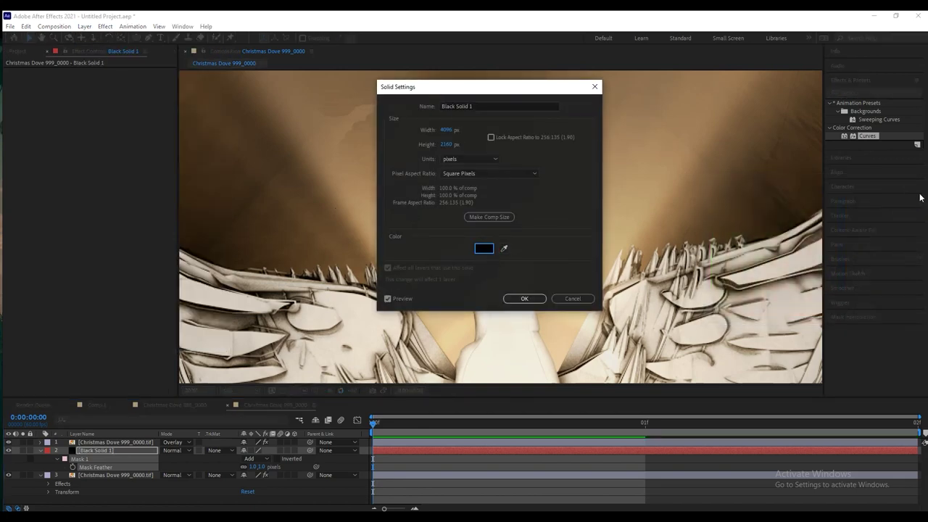
left_click(540, 298)
scroll(494, 218, "down", 5)
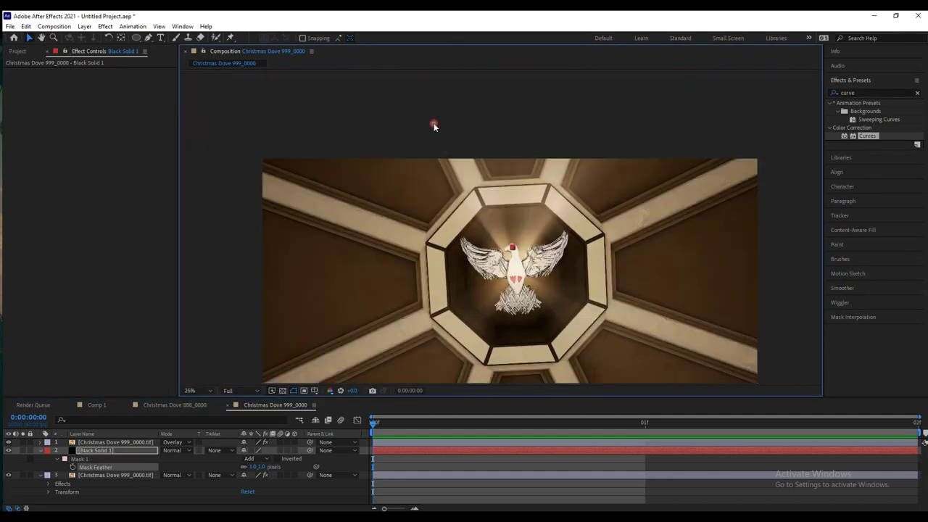
left_click(433, 126)
scroll(511, 251, "up", 7)
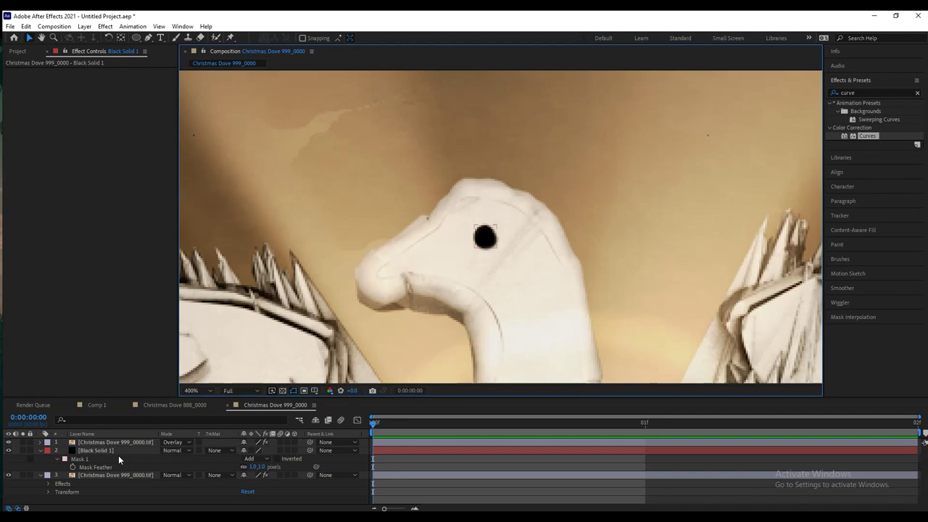
Set the black solid's opacity to 59 percent, raise it to almost full, and check the dove's eye.
left_click(118, 455)
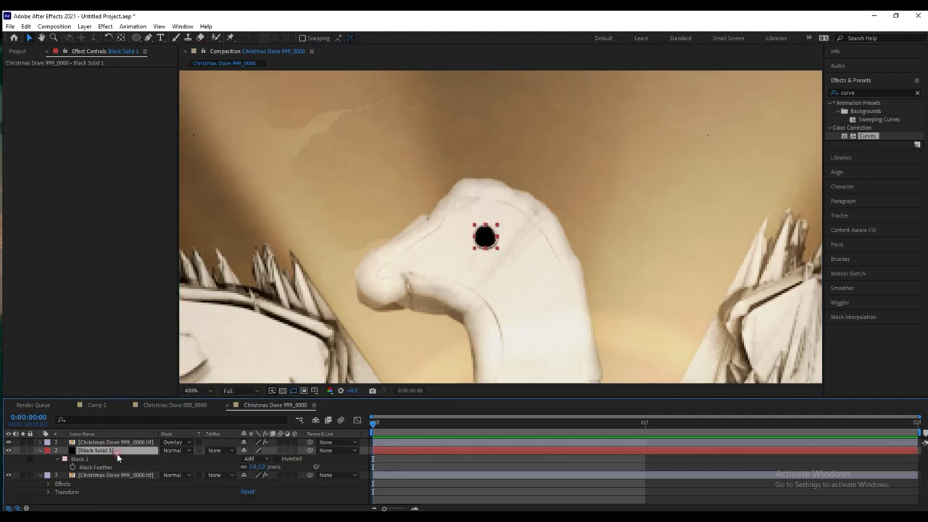
key("t")
left_click(246, 458)
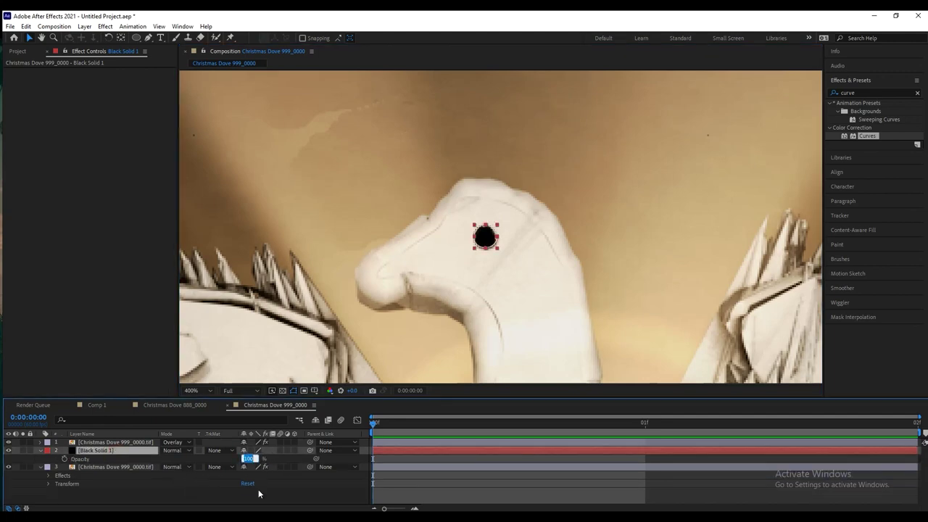
type("59")
key("Return")
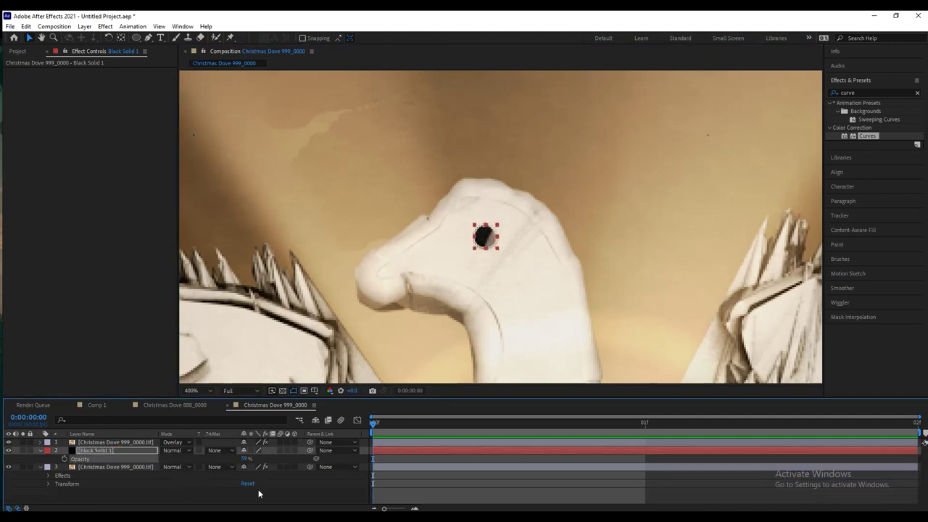
left_click_drag(247, 458, 281, 457)
scroll(501, 239, "down", 8)
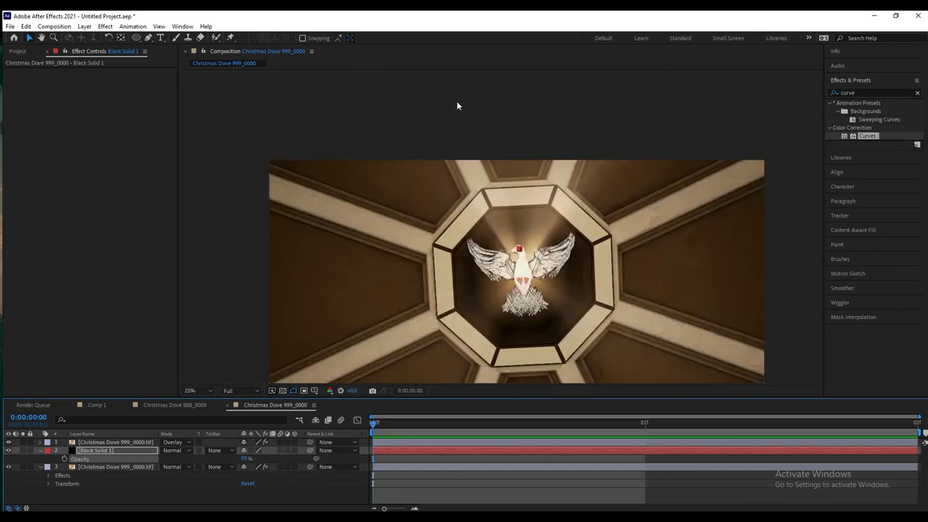
left_click(457, 101)
scroll(456, 101, "up", 2)
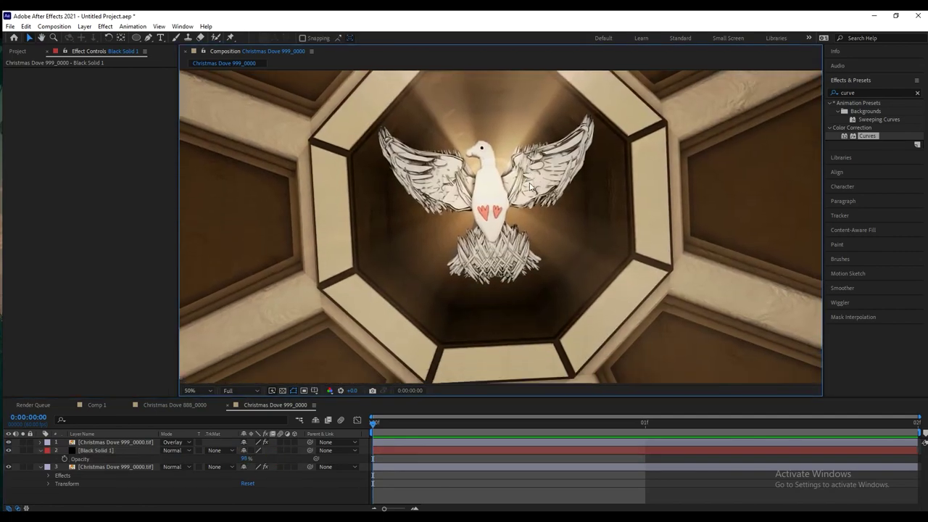
Try deleting the black solid to inspect the dove's original eye, and undo the deletion while keeping the raised opacity.
left_click(90, 451)
key("Delete")
left_click(115, 442)
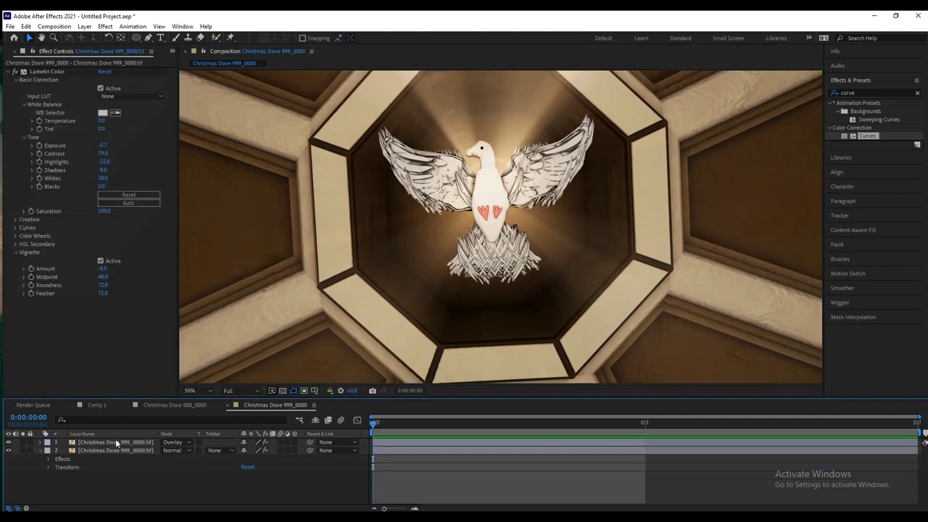
scroll(487, 167, "up", 6)
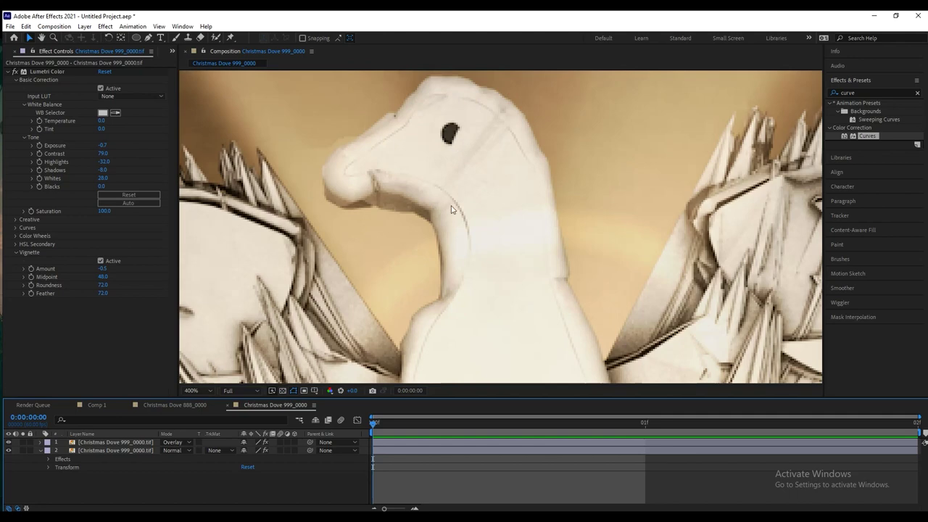
left_click(113, 444)
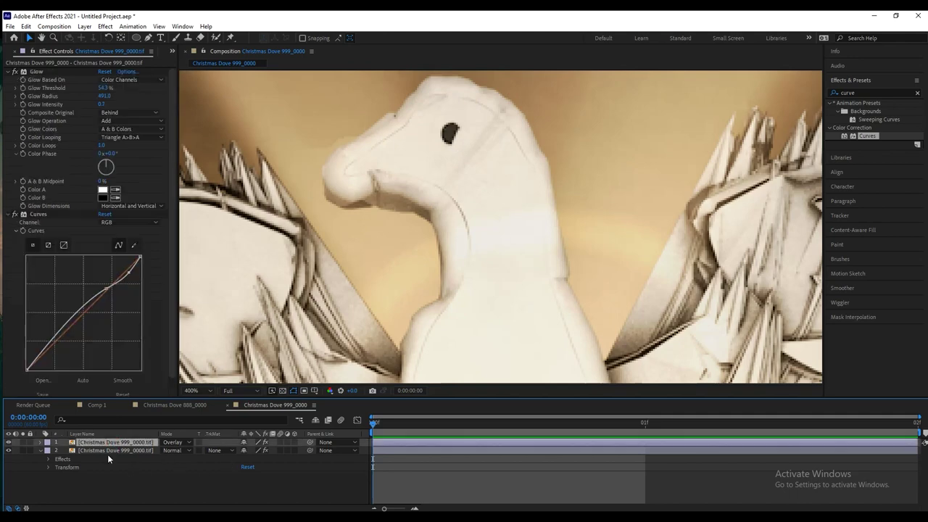
key("ctrl+z")
key("ctrl+z")
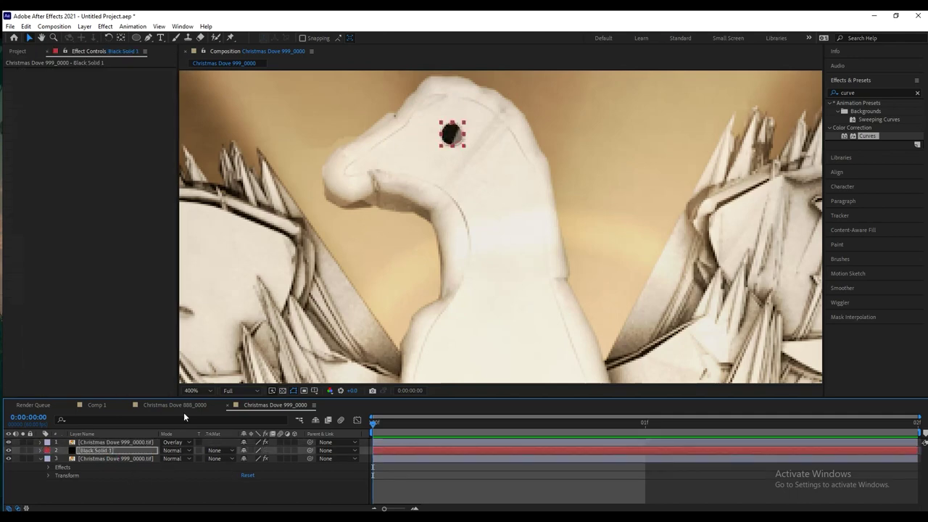
left_click(26, 26)
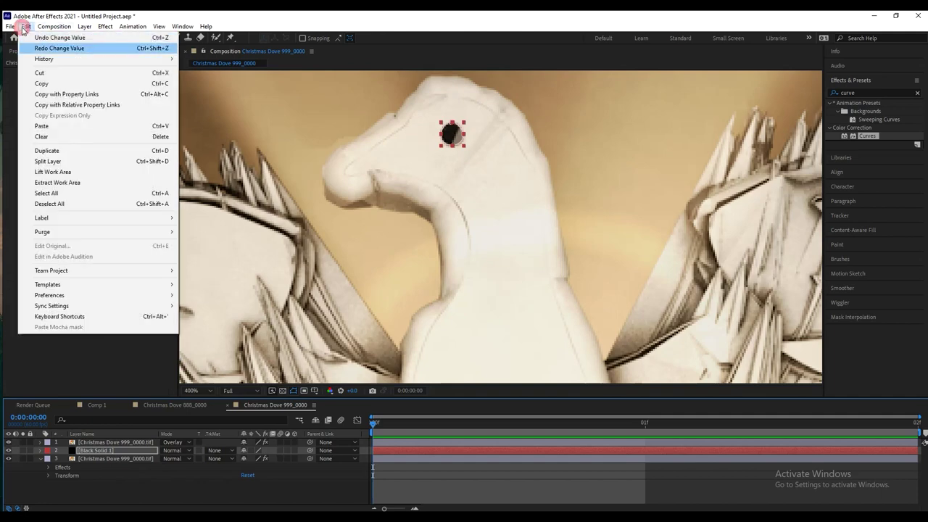
left_click(58, 48)
Try the black solid above the top dove layer and in Overlay blending mode, and undo these changes.
left_click_drag(115, 451, 112, 440)
key("ctrl+z")
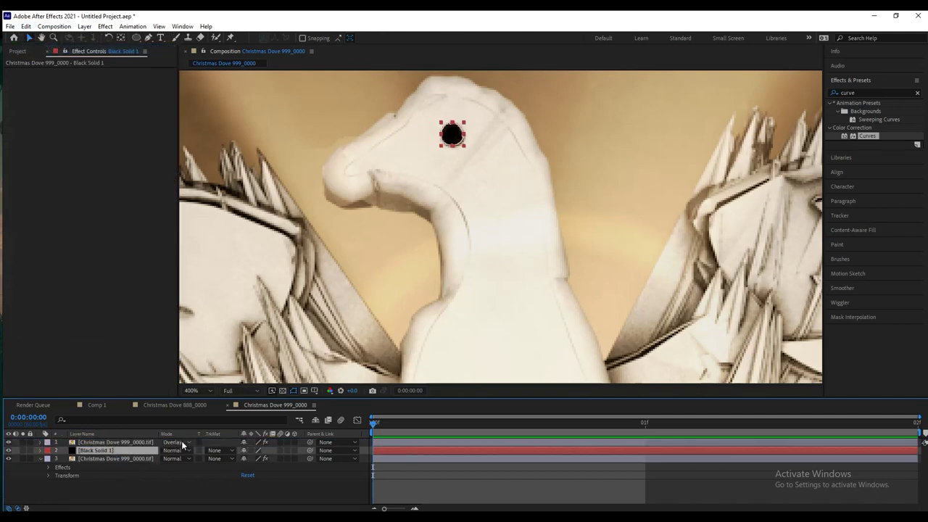
left_click(178, 443, "ctrl")
left_click(176, 448)
left_click(210, 203)
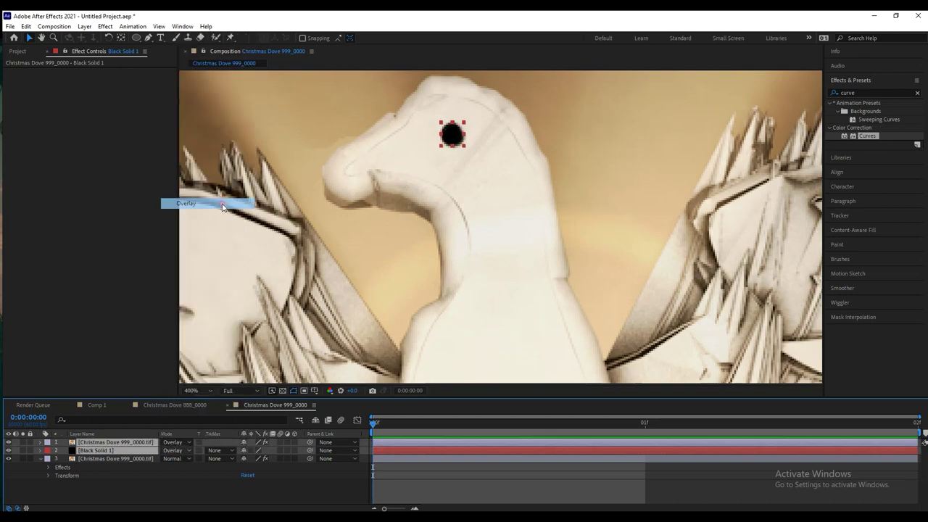
left_click(122, 468)
left_click_drag(122, 450, 115, 440)
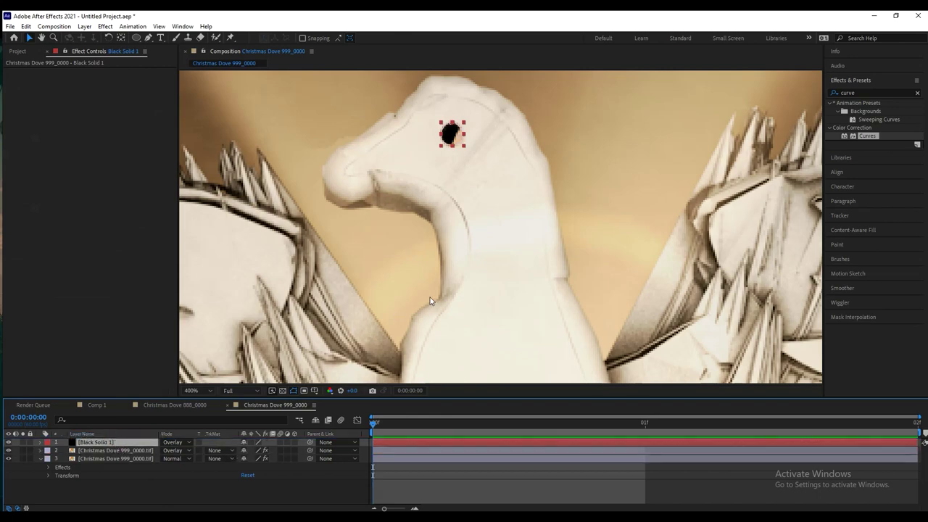
key("ctrl+z")
key("ctrl+z")
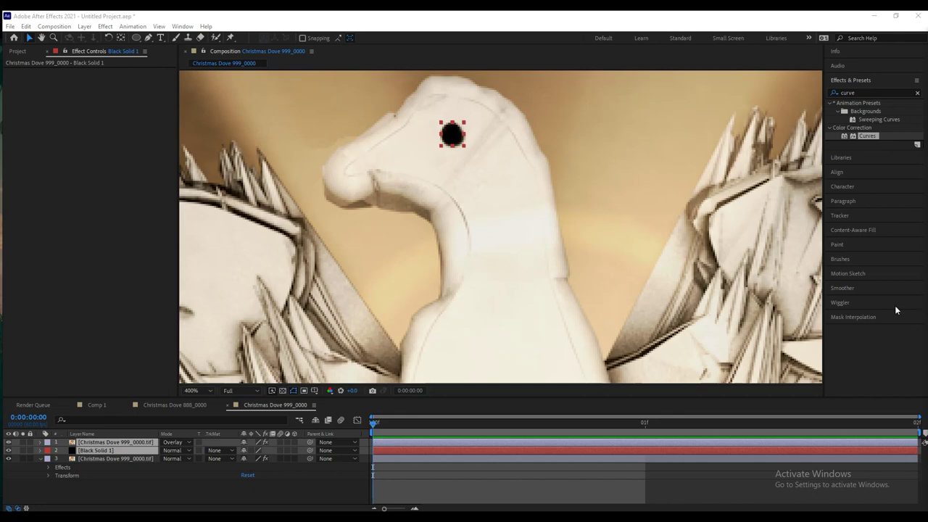
Nudge the black solid slightly over the dove's eye and check its placement up close and against the whole ceiling.
left_click(93, 484)
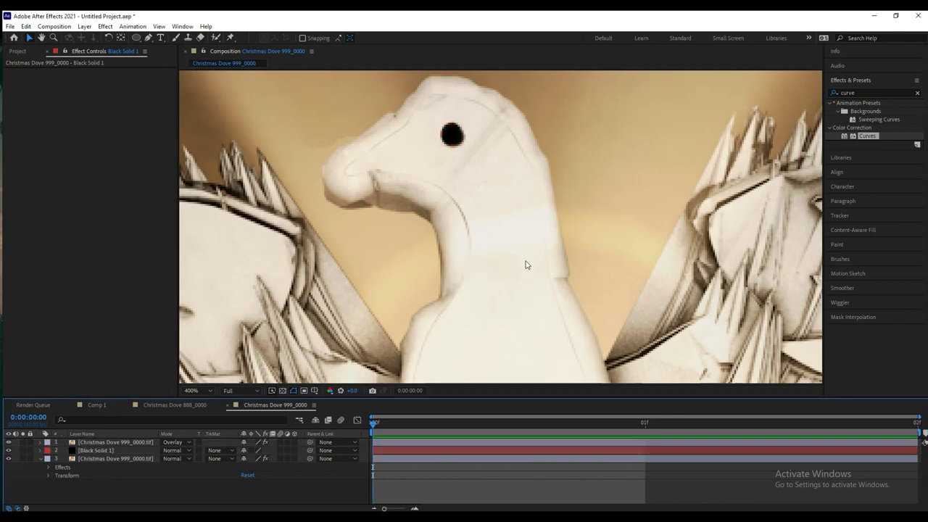
scroll(527, 264, "down", 2)
scroll(490, 227, "up", 1)
scroll(490, 229, "up", 2)
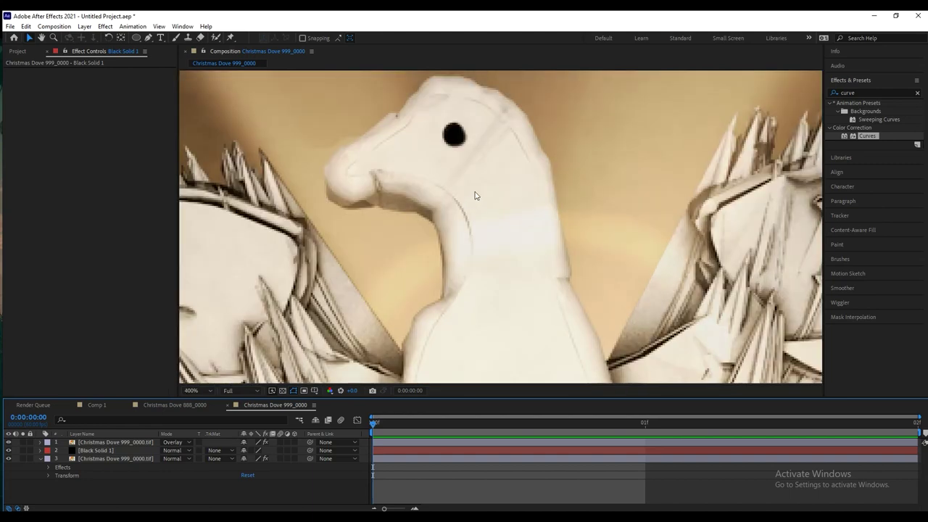
left_click(114, 446)
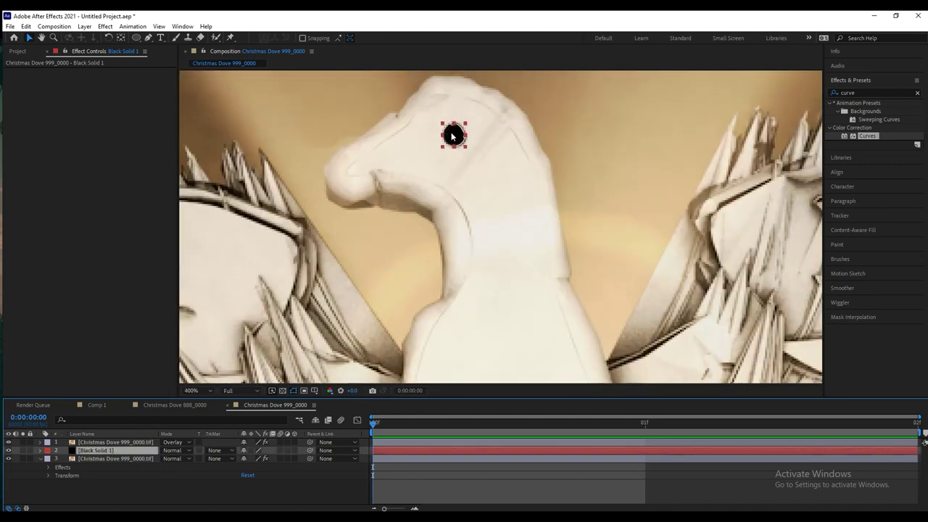
left_click_drag(451, 136, 456, 133)
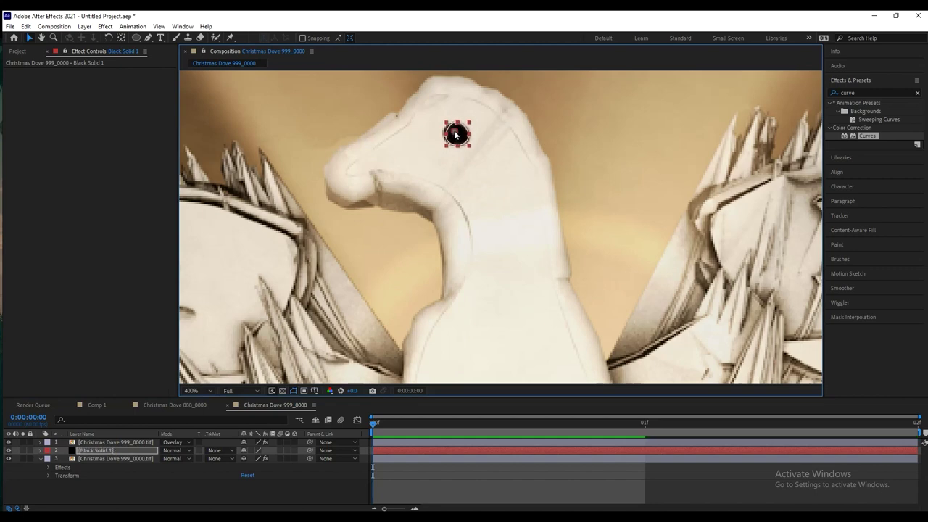
left_click(424, 155)
left_click(466, 136)
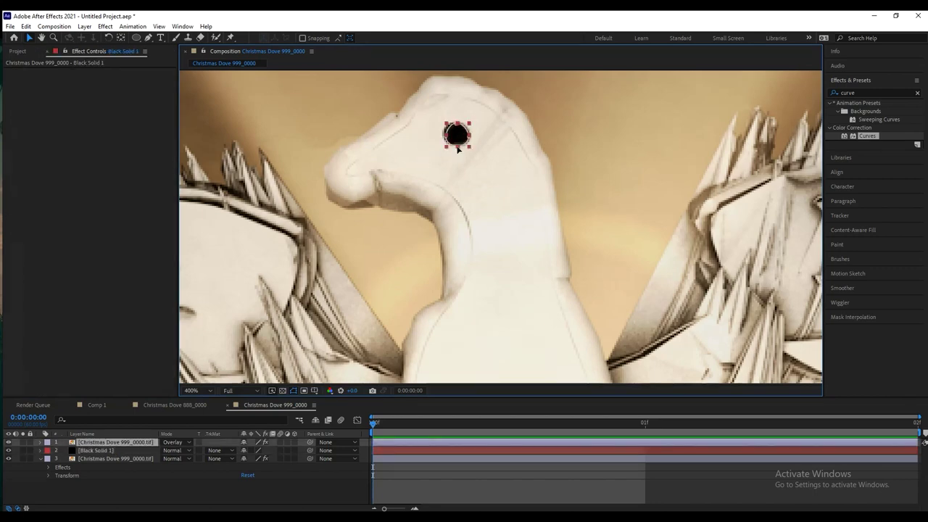
left_click_drag(463, 138, 460, 135)
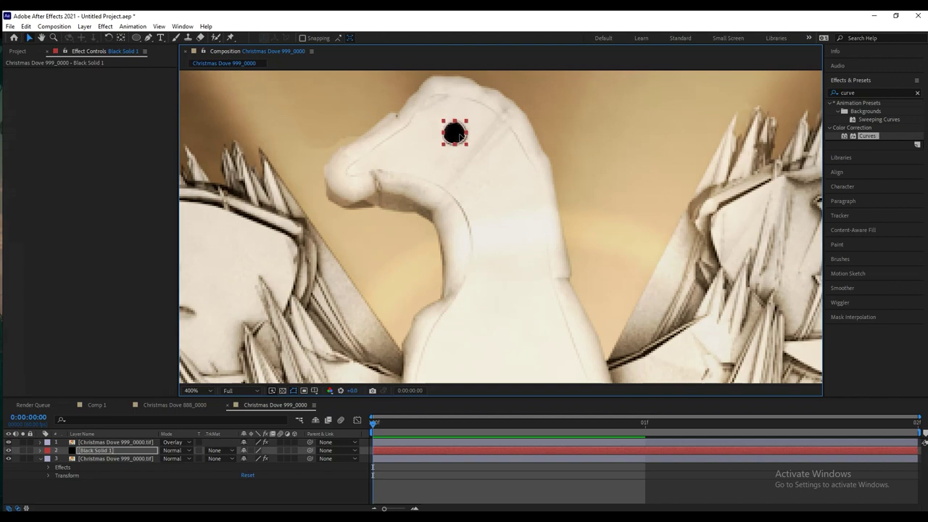
left_click(459, 135)
scroll(410, 190, "down", 4)
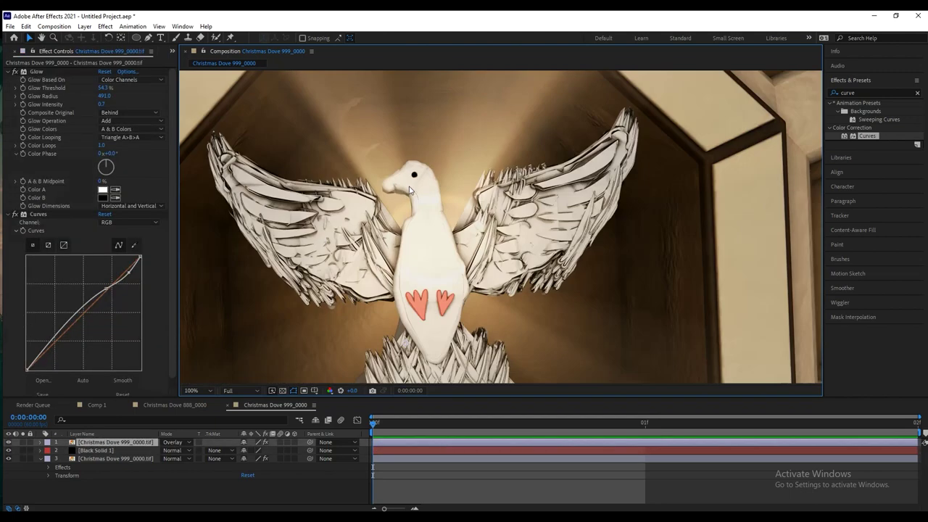
scroll(411, 190, "down", 2)
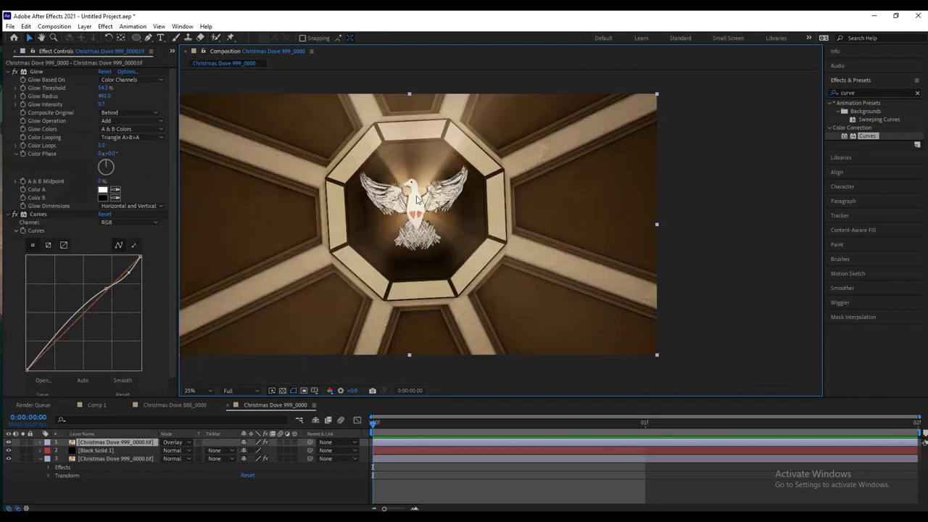
scroll(417, 200, "up", 6)
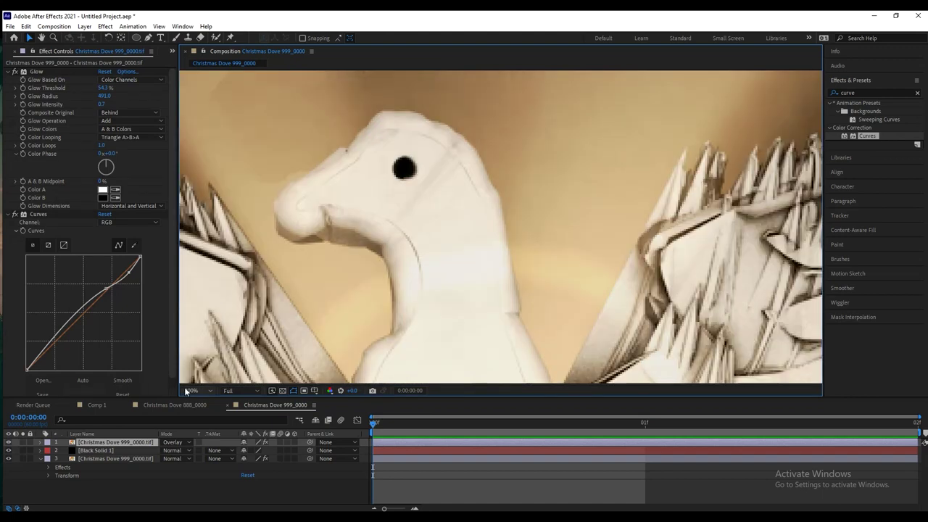
Move the black eye solid aside onto the dove's neck, and search the effects for "clone" with the lowest dove layer selected.
left_click(105, 450)
left_click_drag(408, 170, 489, 223)
left_click(111, 457)
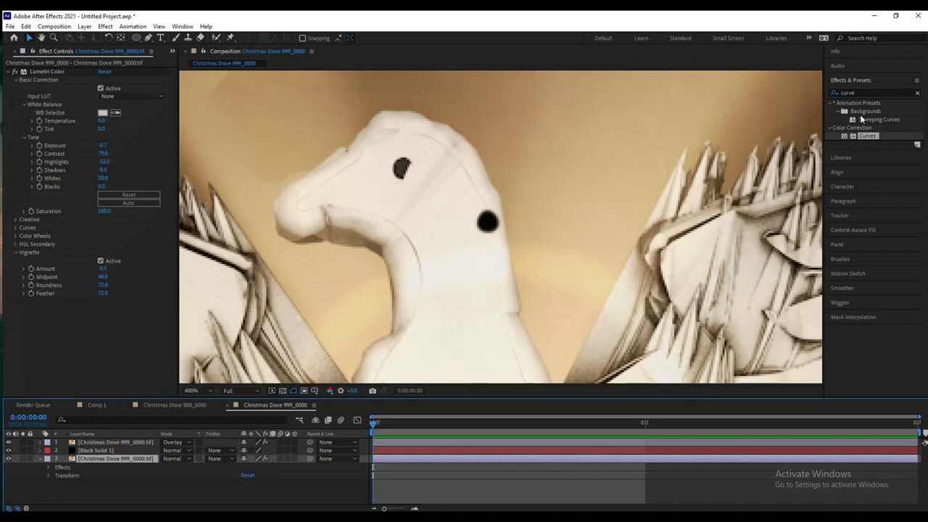
double_click(861, 93)
type("clone")
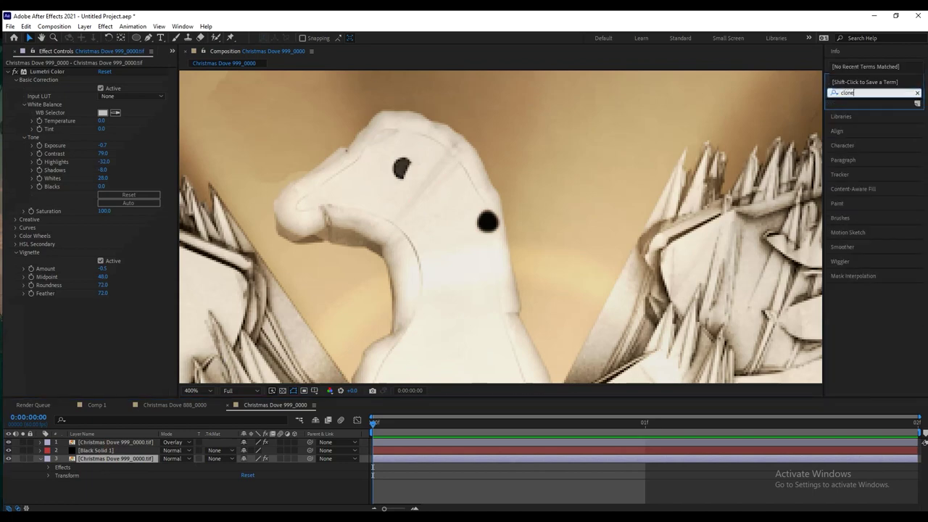
Clear the effects search and sample the dove's off-white head color as the Brush tool's foreground color.
double_click(868, 88)
key("BackSpace")
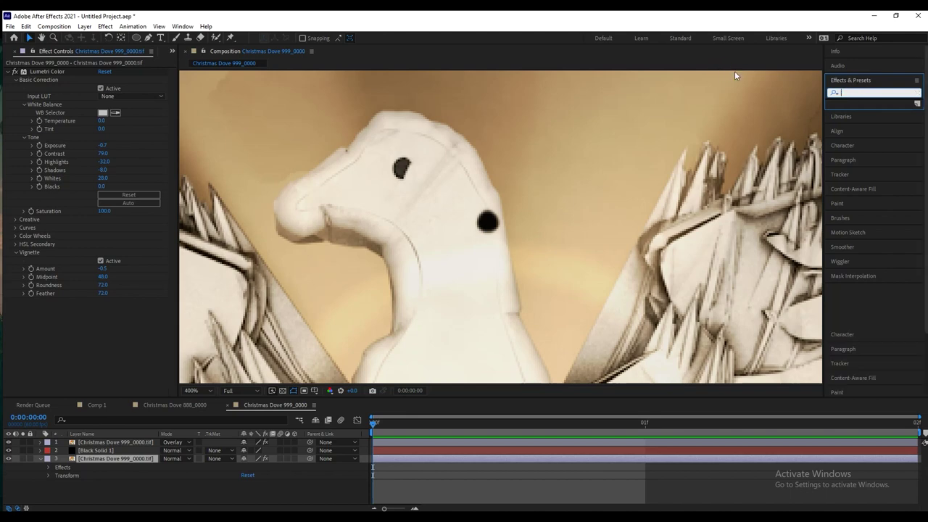
left_click(176, 38)
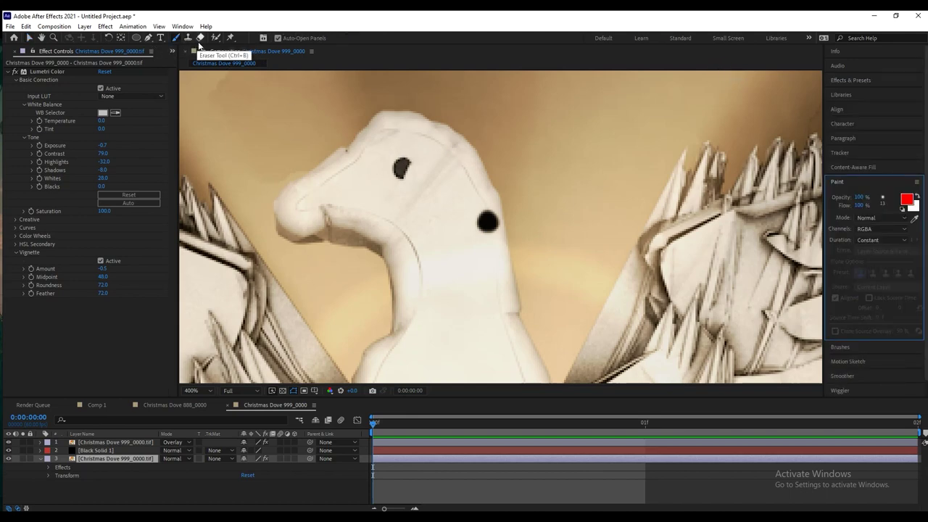
left_click(391, 194)
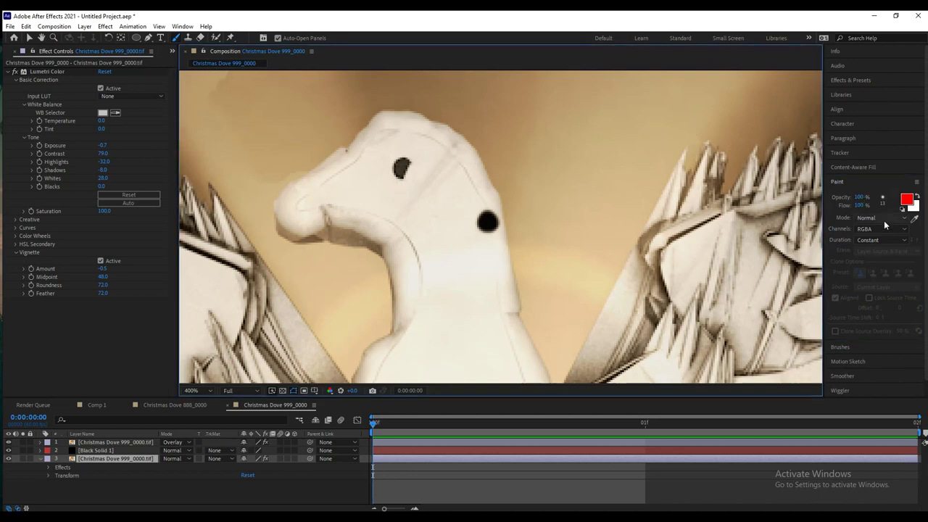
left_click(914, 219)
left_click(440, 184)
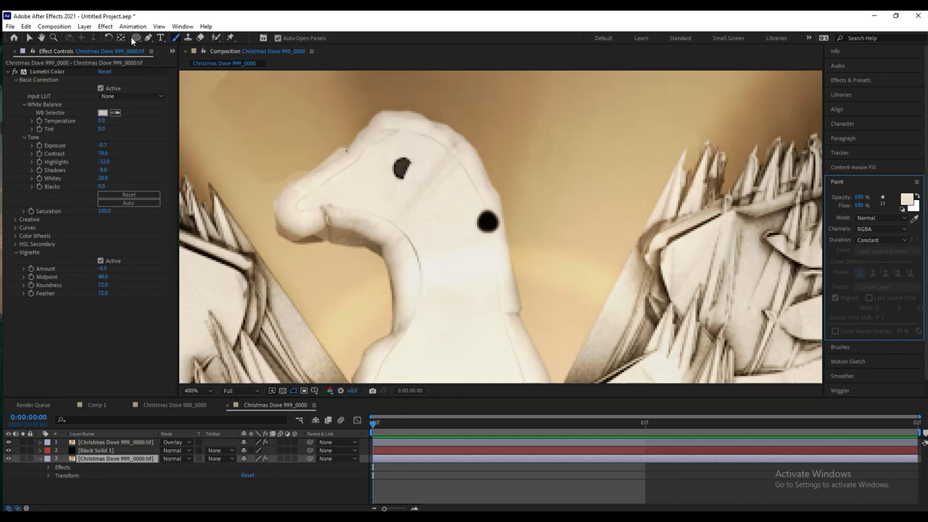
left_click(175, 38)
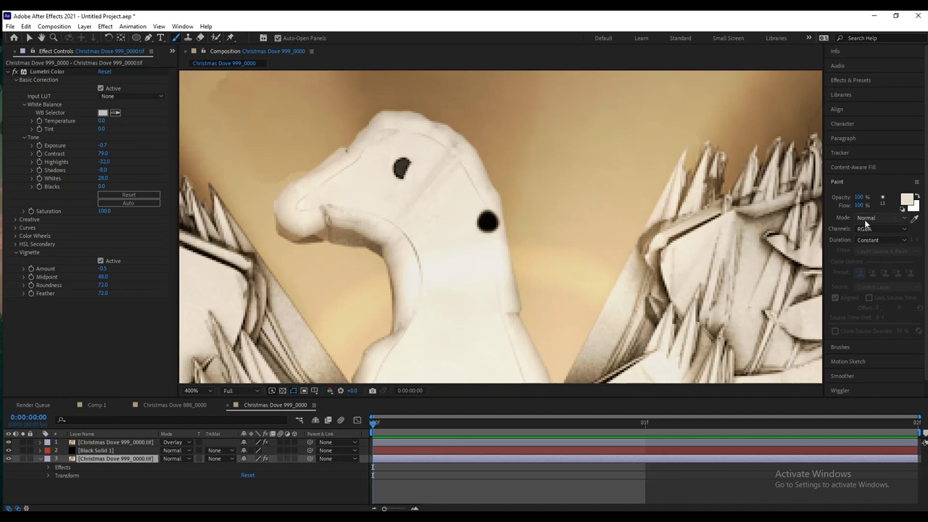
Try the soft 65 px brush on the dove in the composition, and open the lowest dove layer in its Layer viewer.
left_click(862, 198)
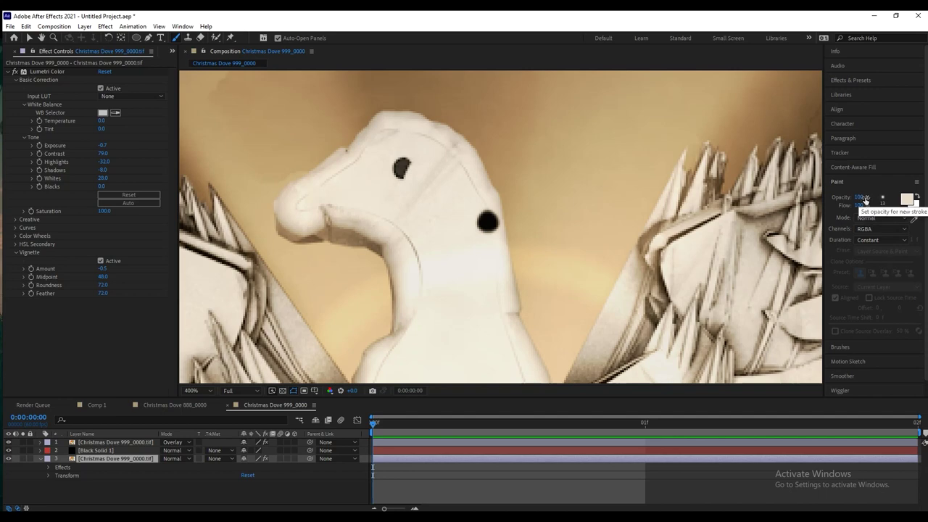
left_click(882, 199)
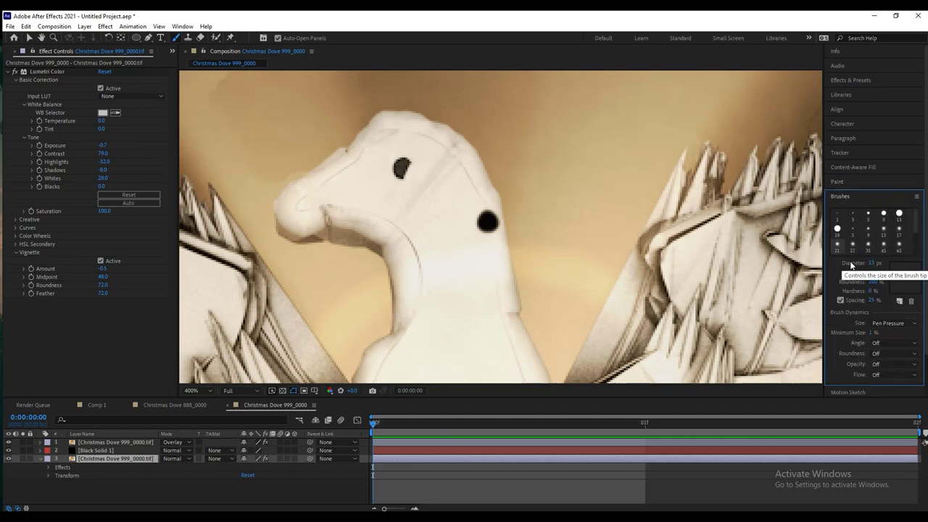
left_click(899, 245)
left_click(396, 171)
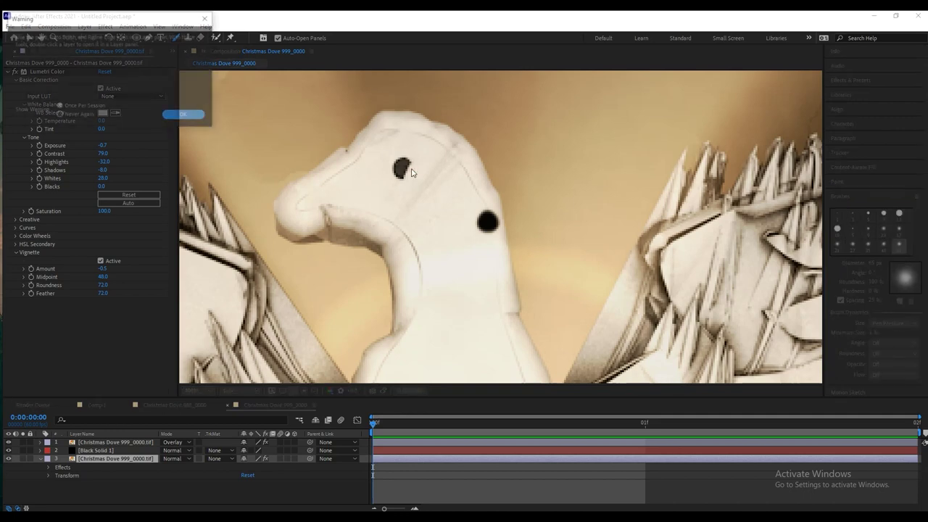
left_click(181, 116)
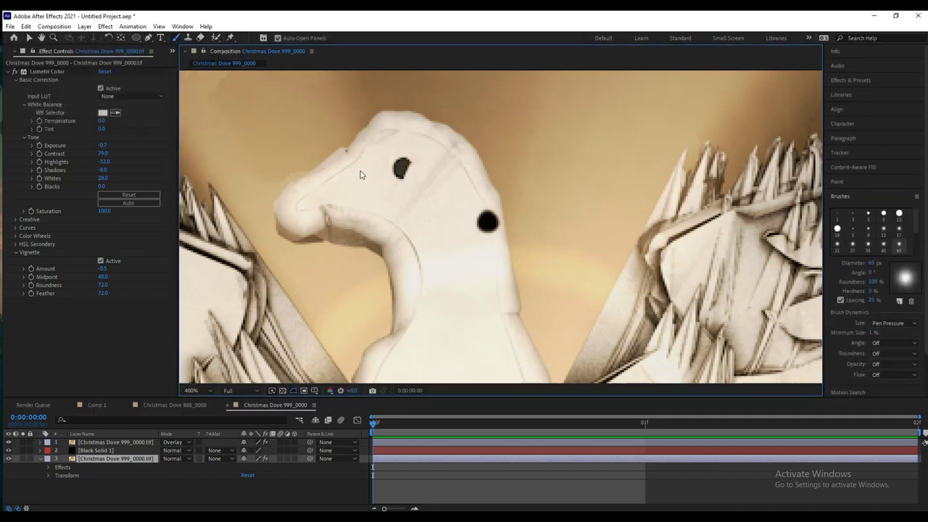
double_click(397, 162)
scroll(544, 169, "down", 5)
scroll(467, 178, "up", 5)
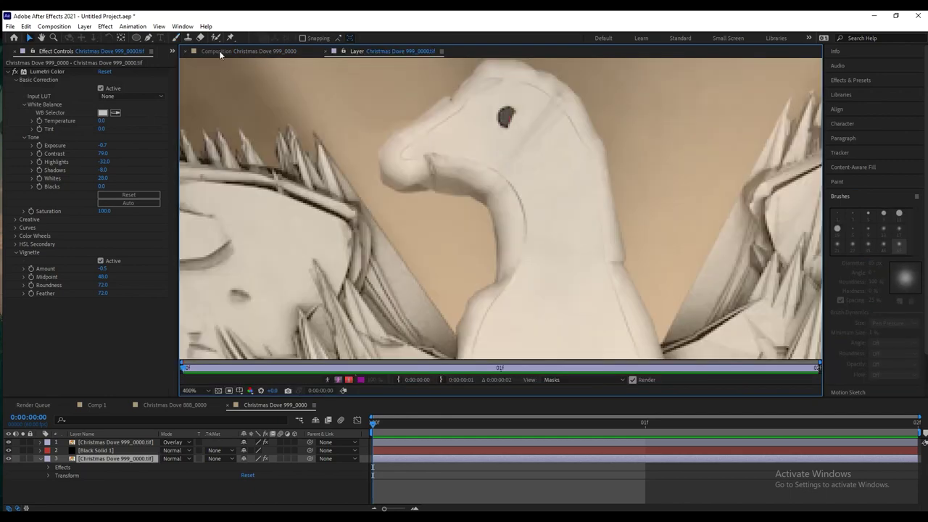
Paint over the original eye on the lowest dove layer with the soft 13 px brush and return to the composition.
left_click(176, 37)
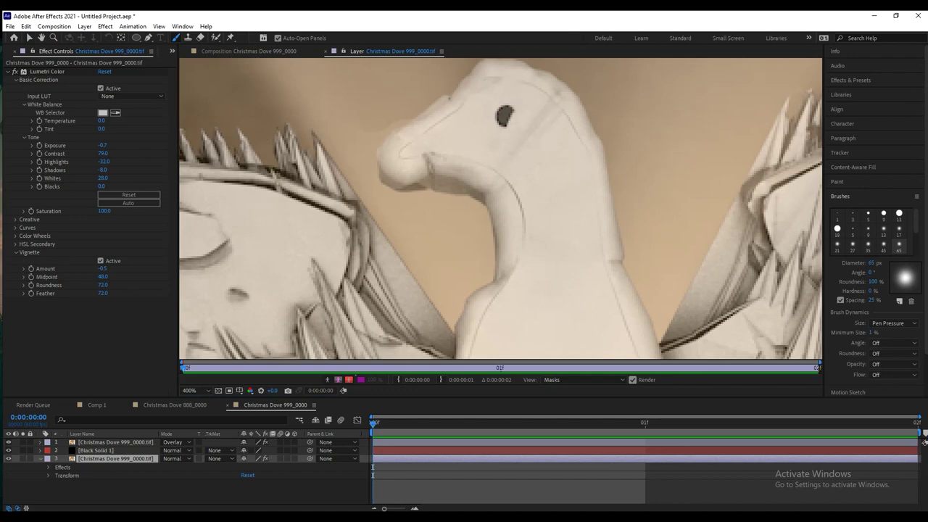
left_click(883, 229)
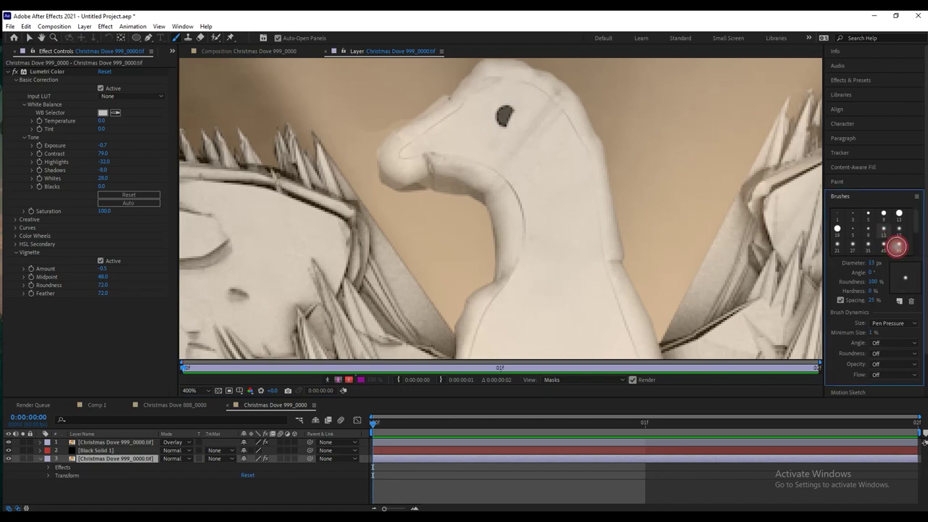
left_click(507, 114)
mouse_move(507, 114)
left_mouse_down()
mouse_move(491, 127)
mouse_move(497, 106)
mouse_move(508, 106)
left_mouse_up()
key("ctrl+z")
left_click(506, 107)
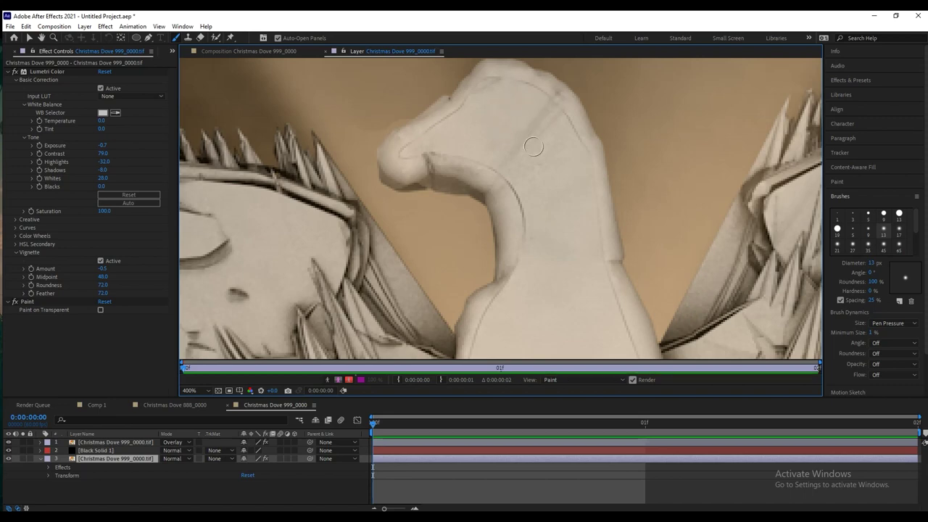
left_click(219, 55)
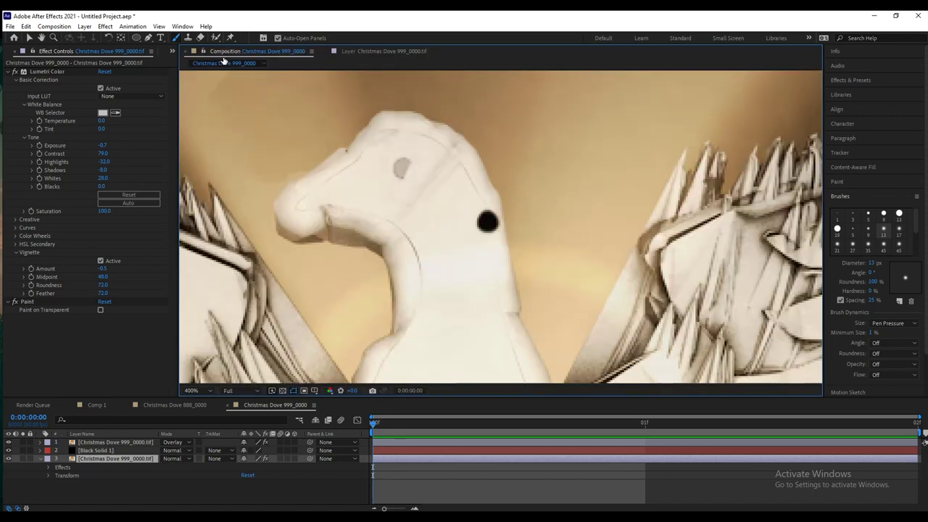
Open the top dove layer in its Layer viewer, paint out its eye with sampled head color, and return to the composition.
left_click(114, 442)
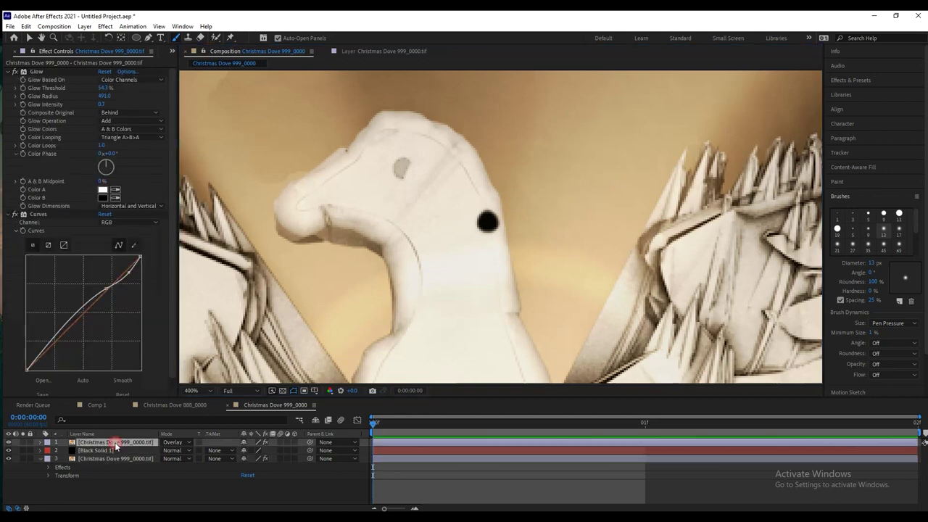
double_click(97, 445)
key("v")
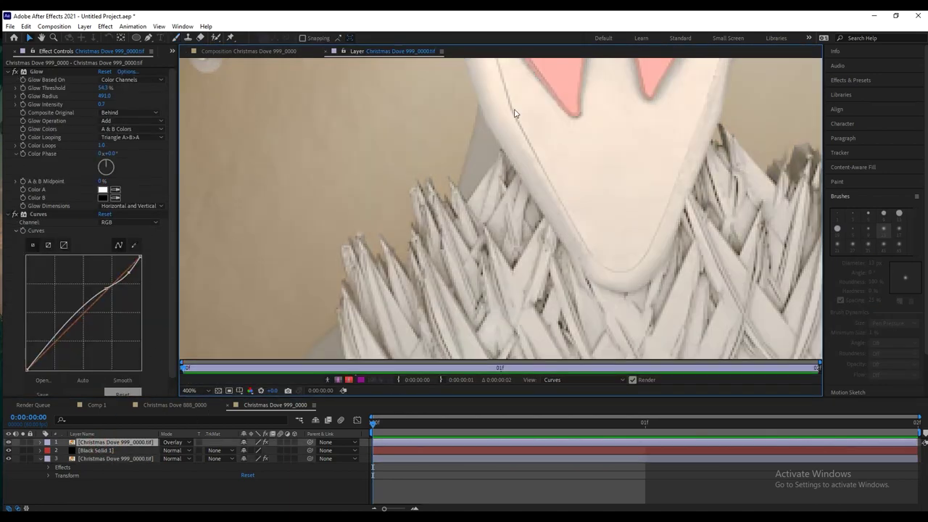
scroll(512, 112, "down", 5)
scroll(507, 81, "up", 3)
scroll(544, 109, "up", 4)
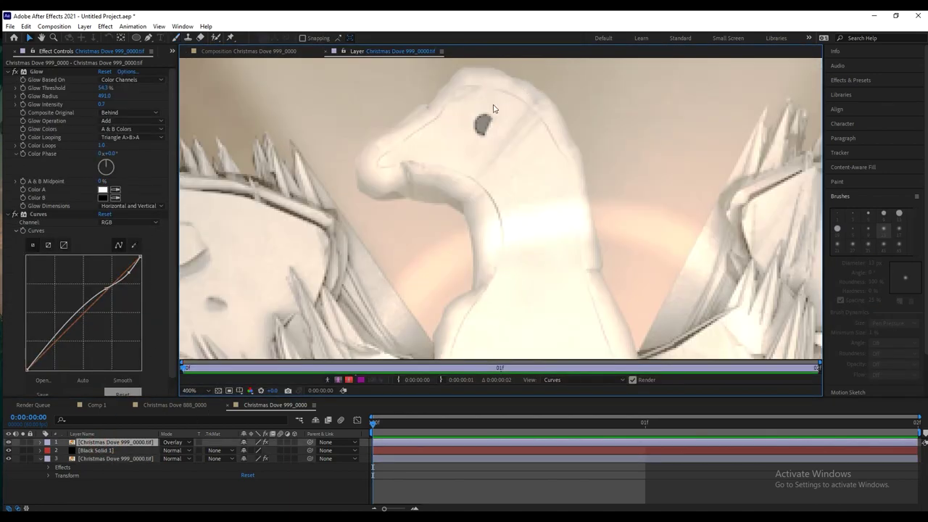
key("ctrl+b")
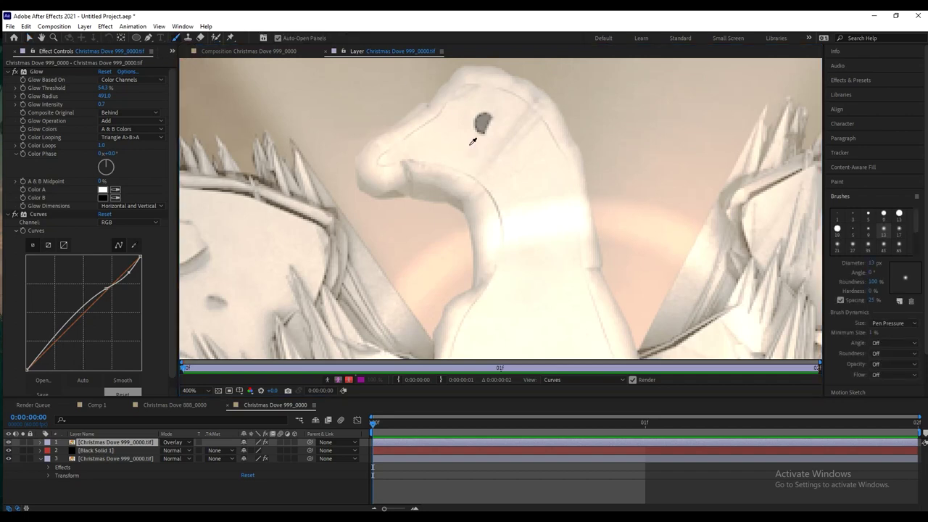
mouse_move(482, 149)
left_mouse_down()
mouse_move(481, 124)
mouse_move(475, 132)
mouse_move(485, 116)
mouse_move(462, 137)
mouse_move(482, 134)
left_mouse_up()
key("ctrl+z")
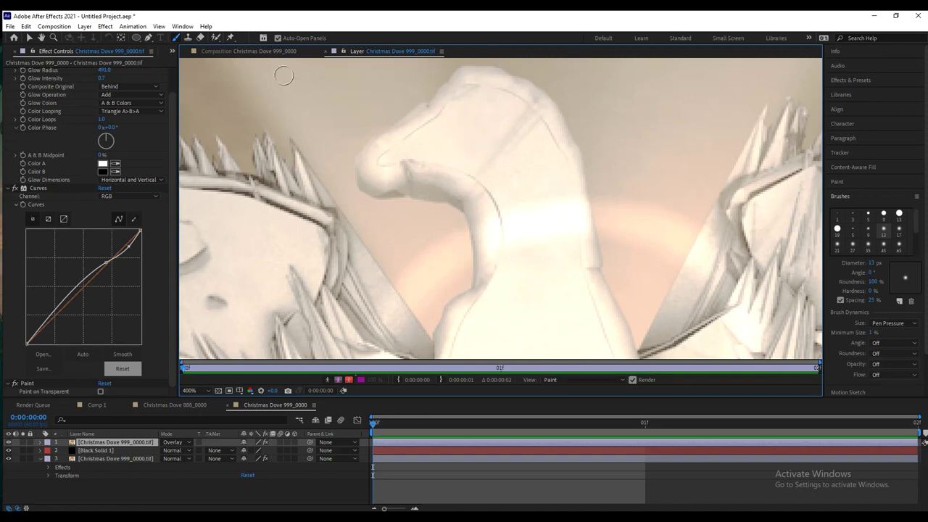
left_click(244, 51)
scroll(443, 205, "down", 2)
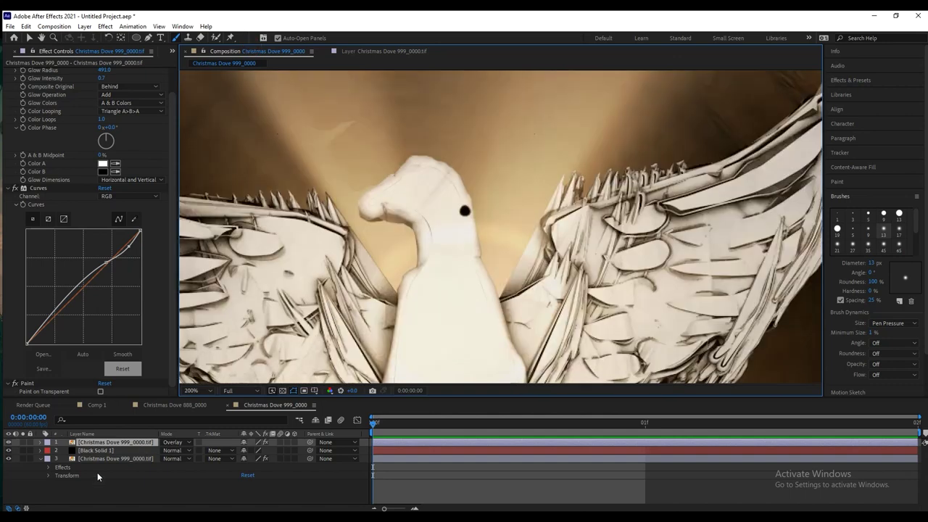
Reposition the black solid from the dove's neck onto the painted-out eye spot on the head.
left_click(114, 447)
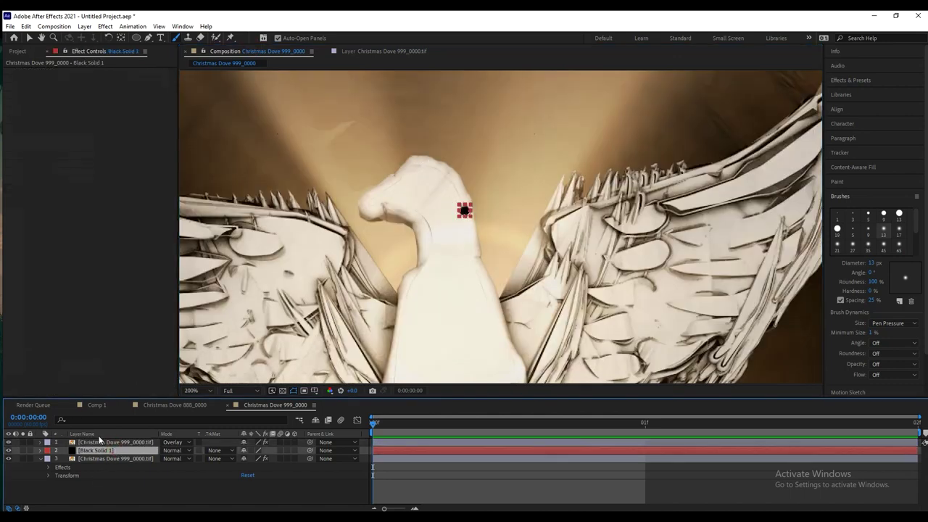
key("s")
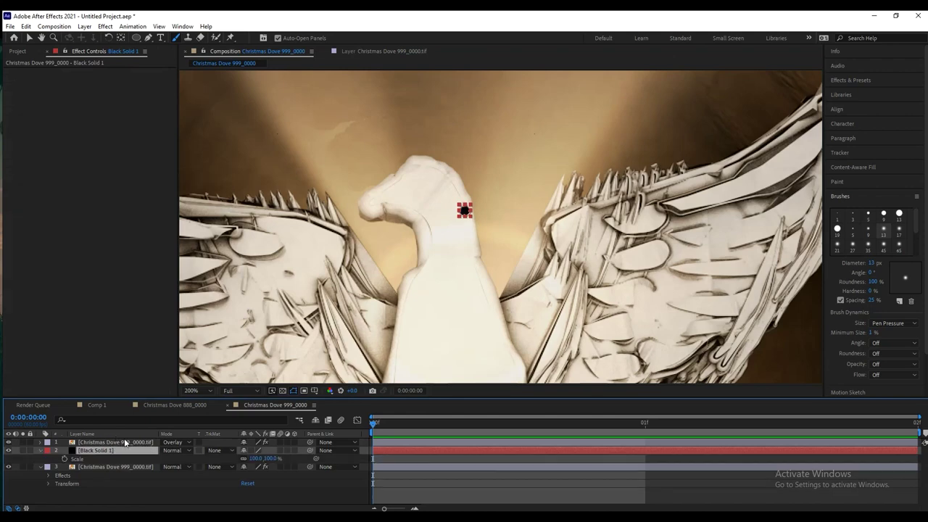
key("t")
key("p")
mouse_move(244, 460)
left_mouse_down()
mouse_move(207, 455)
mouse_move(251, 462)
mouse_move(242, 462)
left_mouse_up()
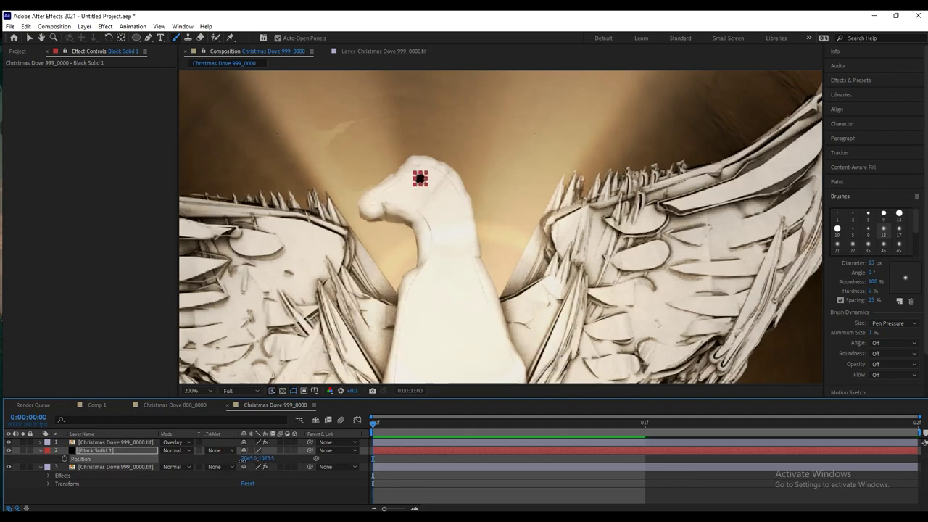
Set the black solid's opacity to 66%.
left_click(145, 451)
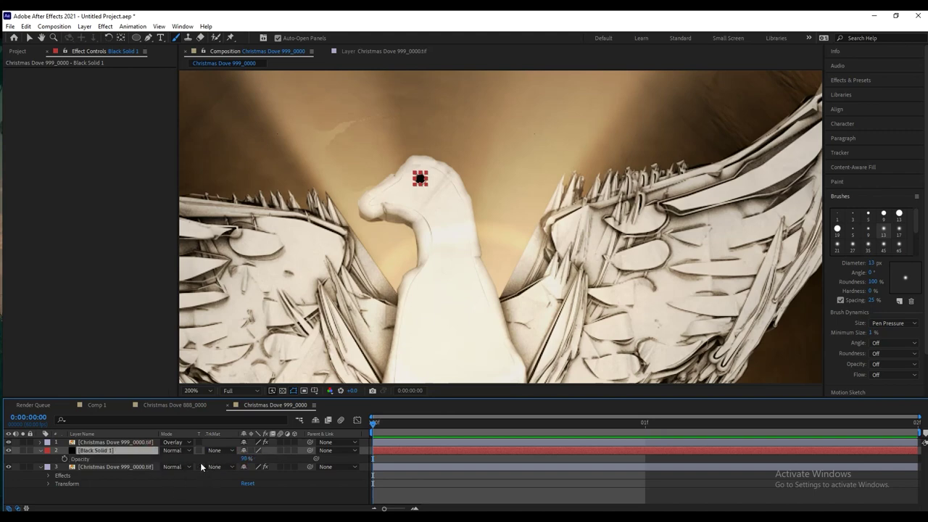
left_click_drag(244, 461, 225, 459)
left_click(352, 289)
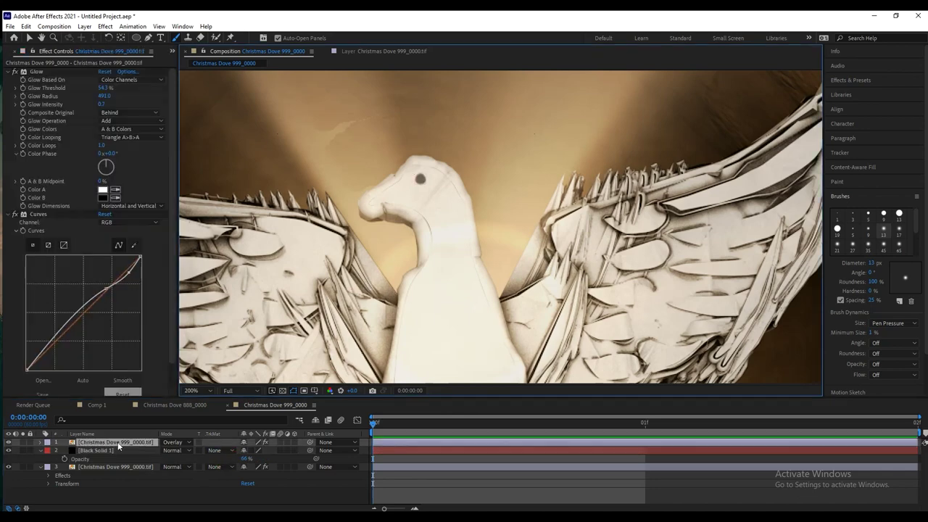
Set the mask feather of the black solid's Mask 1 to 1.7 pixels.
left_click(116, 451)
key("f")
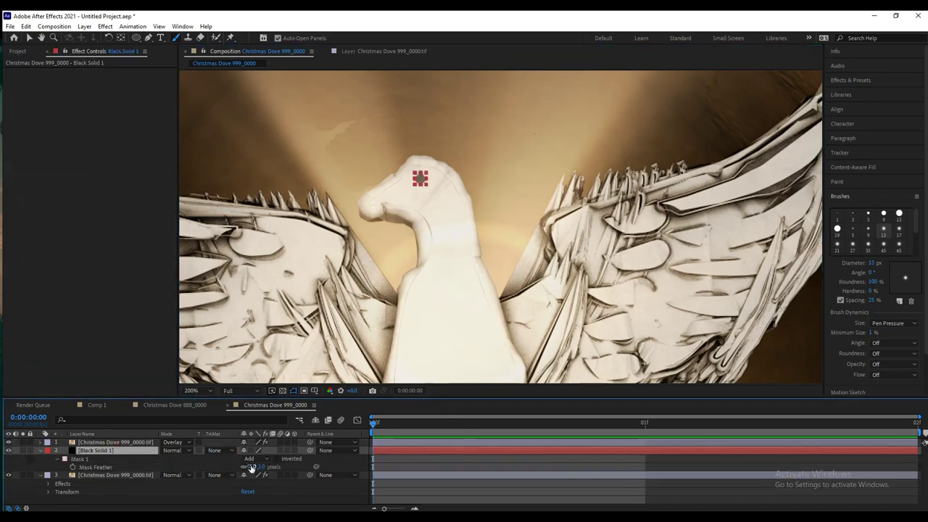
left_click(252, 468)
type("4")
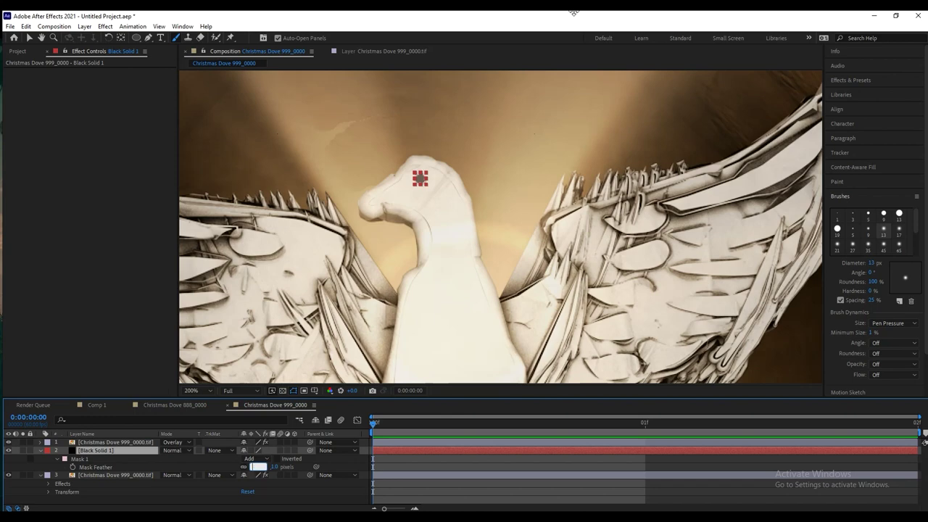
key("Return")
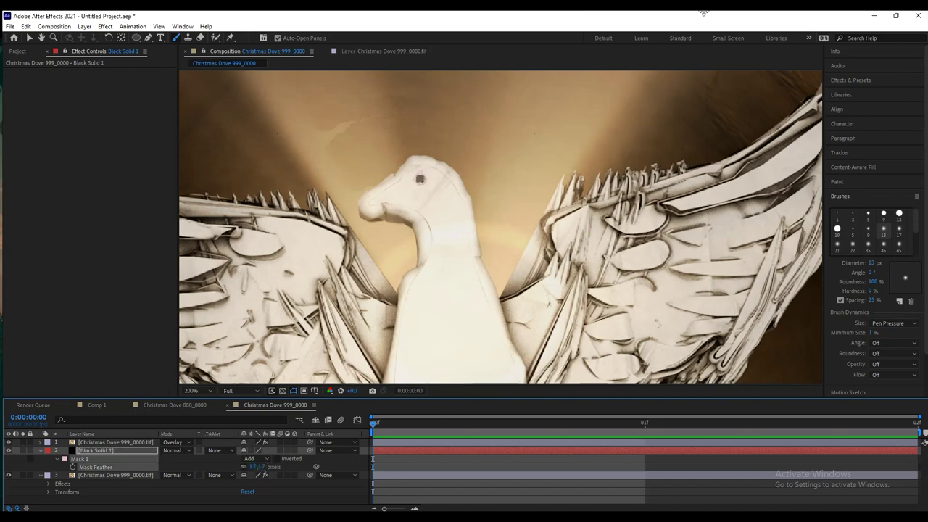
Examine the rebuilt eye up close and against the whole ceiling, and try adjusting the top dove layer's Glow Threshold.
left_click(440, 164)
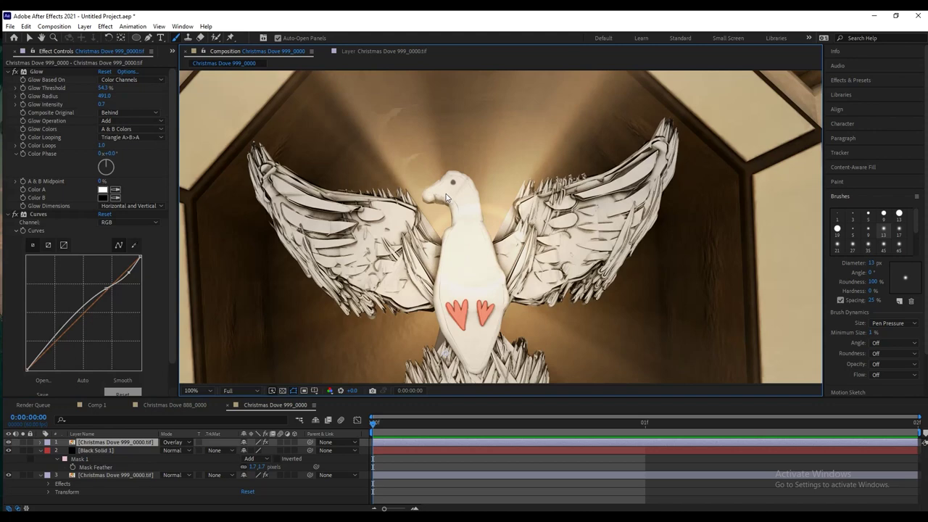
scroll(448, 203, "down", 4)
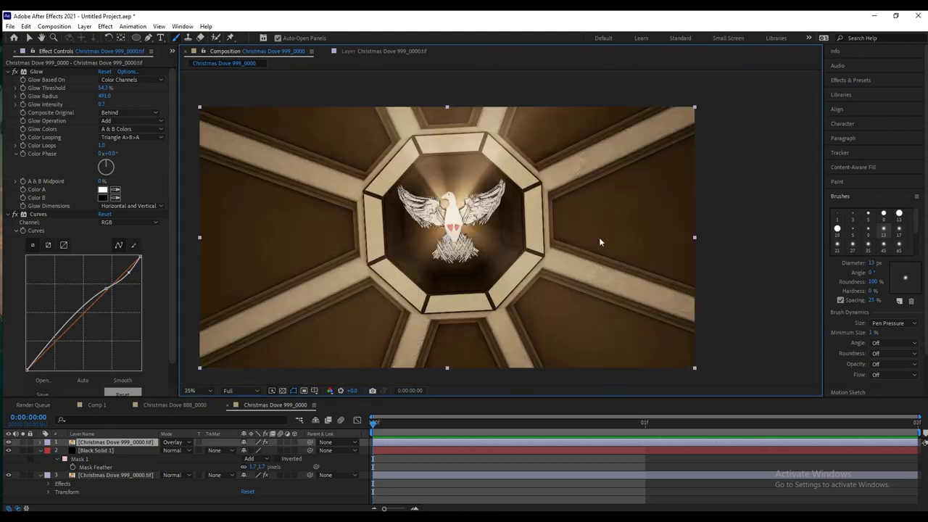
left_click(737, 248)
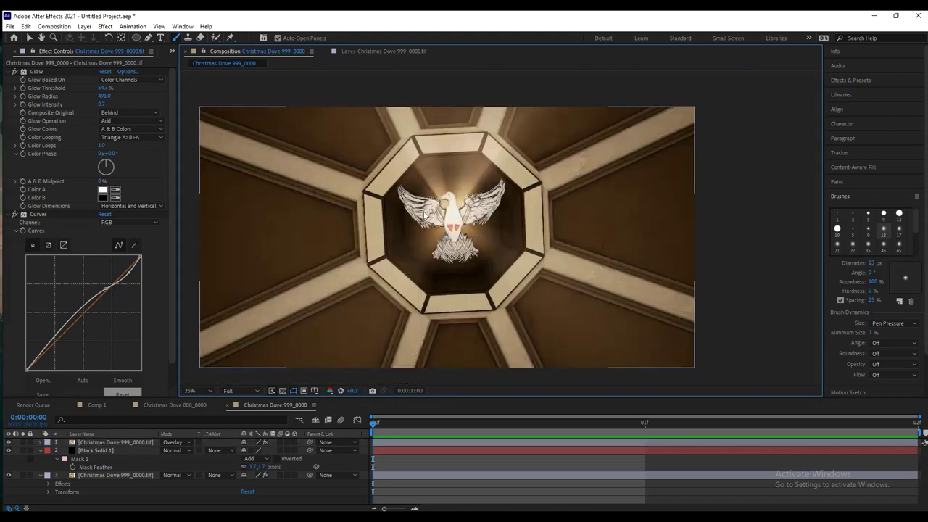
scroll(435, 216, "up", 3)
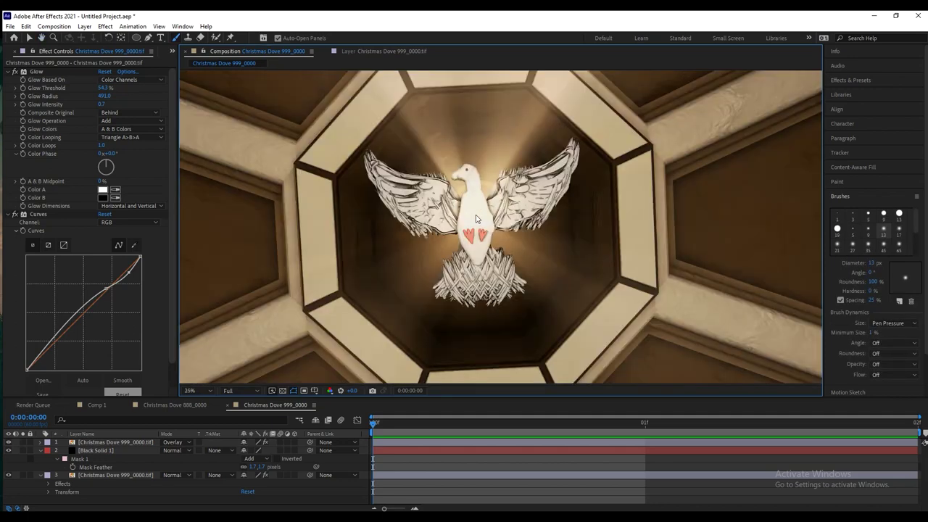
scroll(475, 218, "down", 1)
scroll(475, 220, "up", 5)
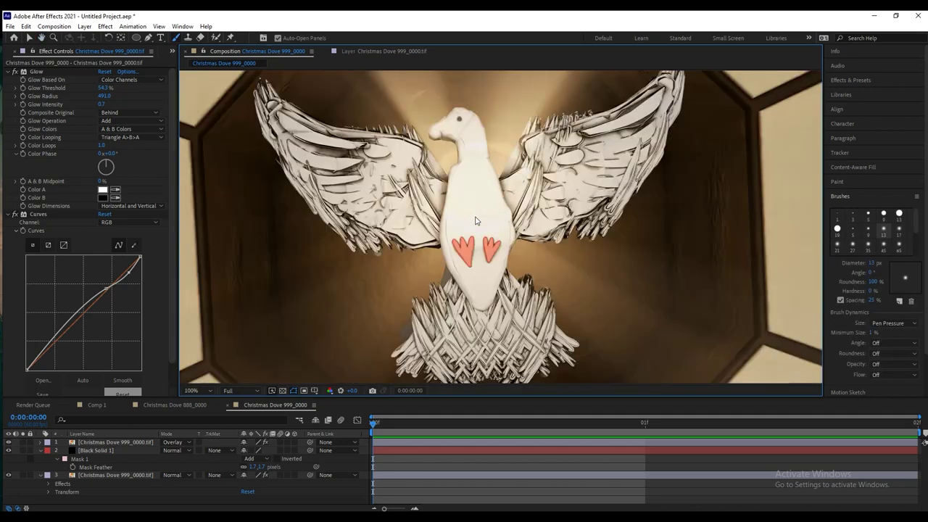
scroll(476, 219, "down", 4)
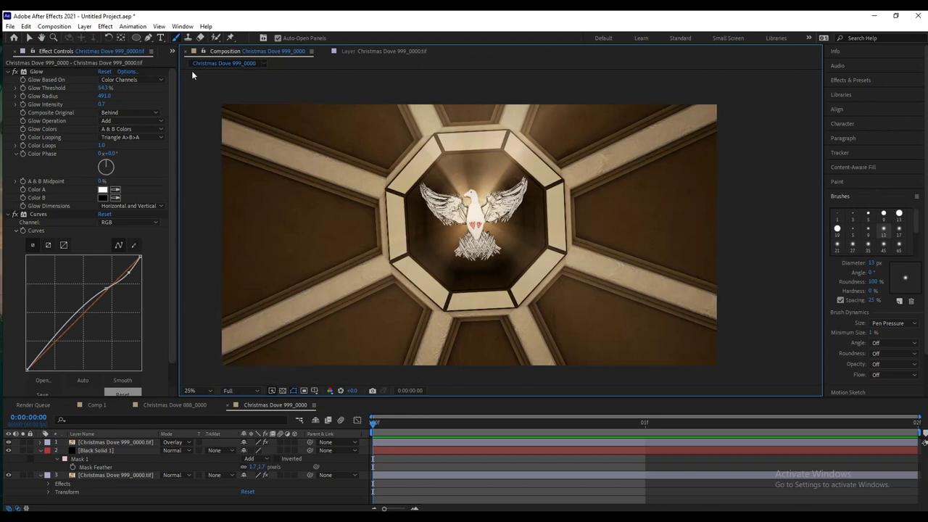
left_click_drag(101, 87, 91, 84)
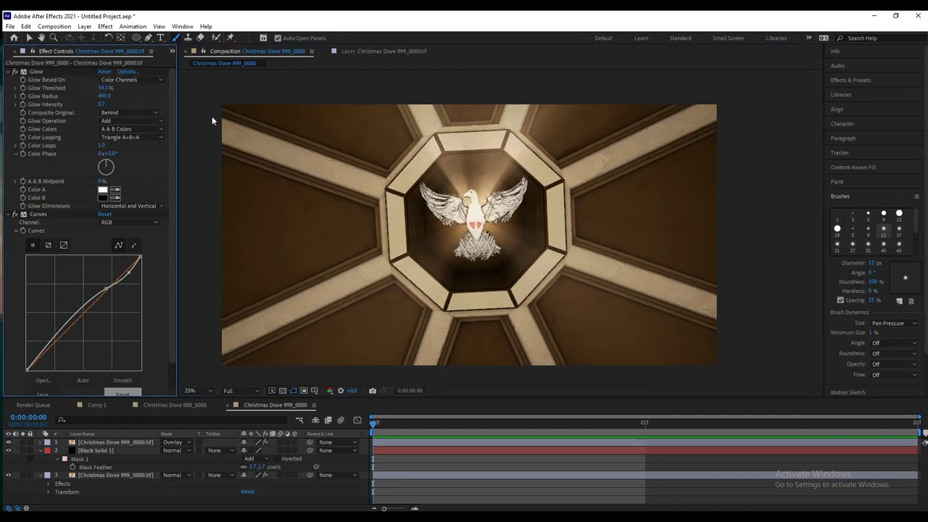
Set the top dove layer's Glow Threshold to 57.5%, keeping the Glow Radius at 491, and check the dove against the whole ceiling.
scroll(462, 216, "up", 1)
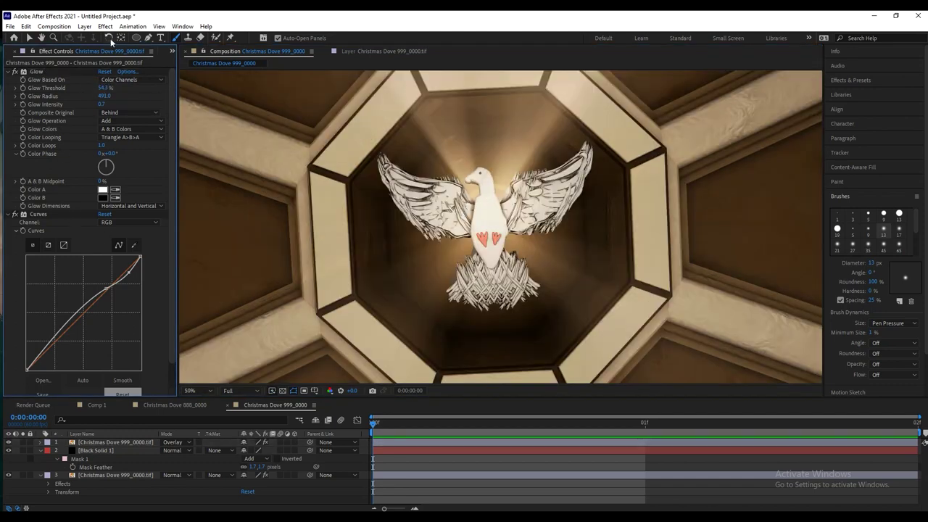
left_click_drag(102, 87, 244, 108)
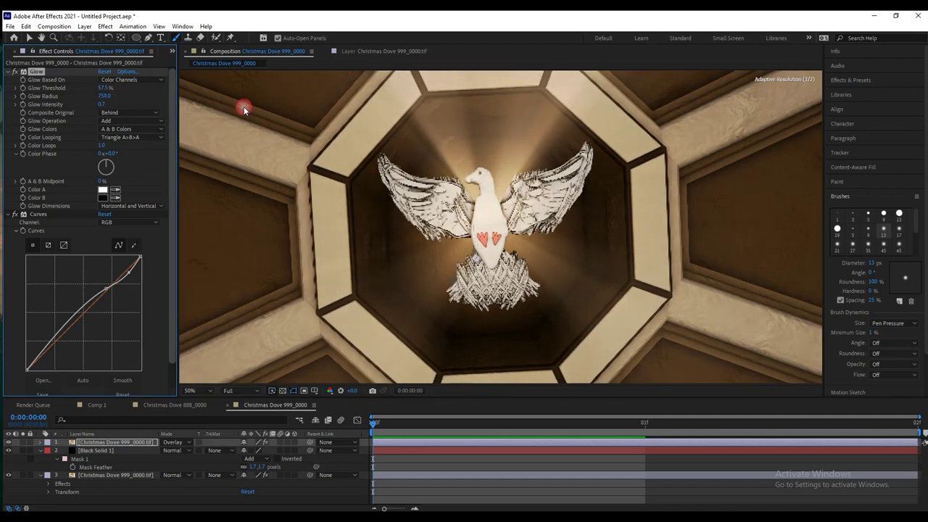
left_click(100, 91)
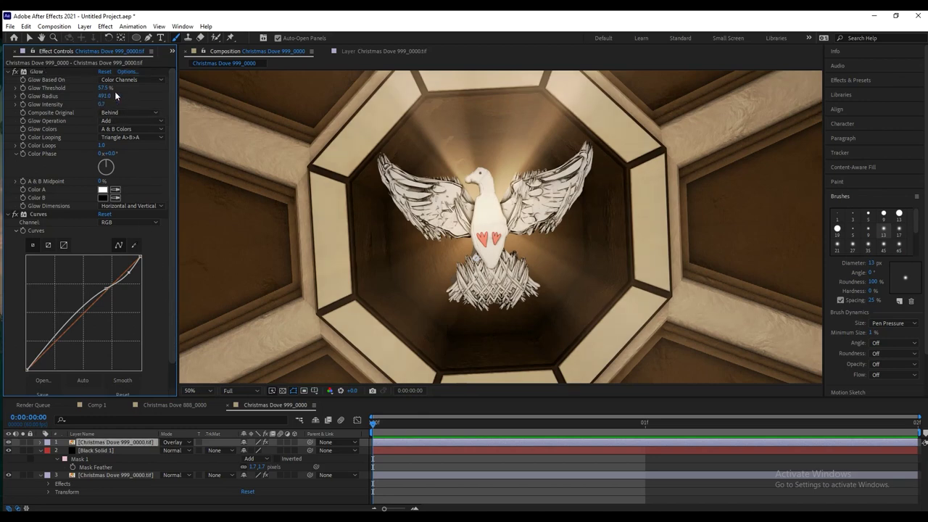
mouse_move(101, 104)
left_mouse_down()
mouse_move(132, 104)
mouse_move(109, 104)
left_mouse_up()
left_click(163, 149)
scroll(481, 209, "up", 1)
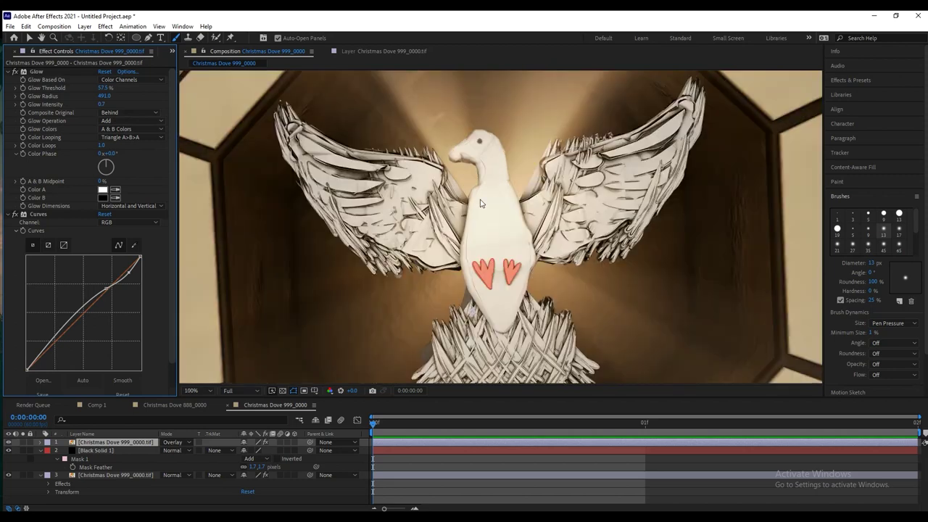
scroll(445, 250, "down", 4)
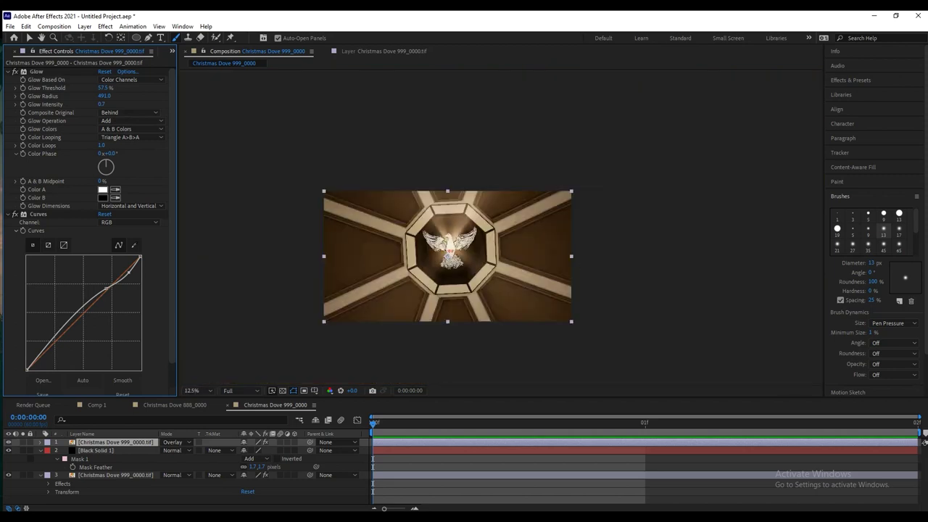
Frame the whole ceiling composition at 25% magnification with no layer selected.
key("alt+Tab")
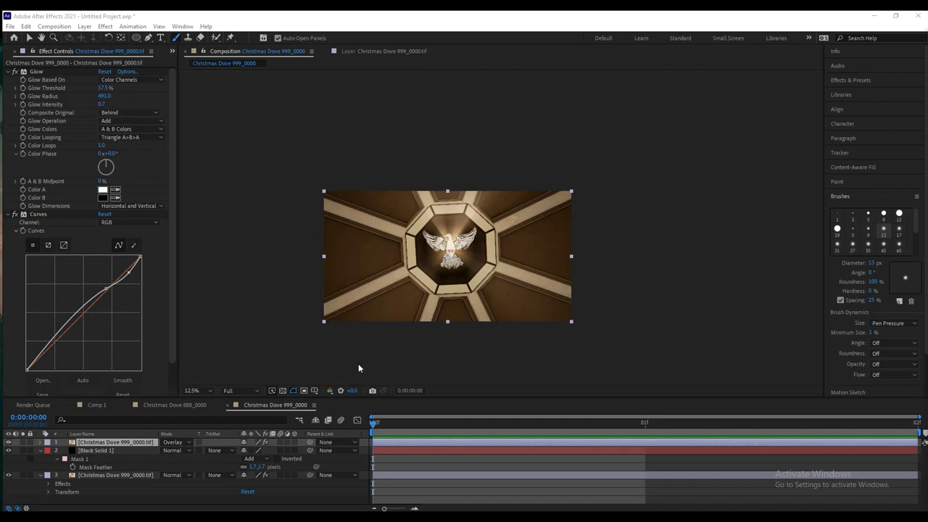
key("period")
key("period")
key("period")
key("comma")
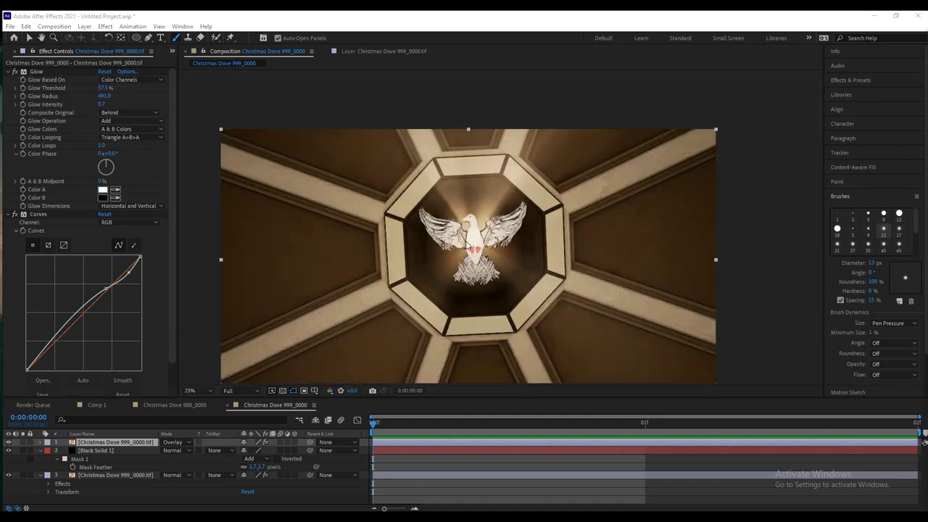
key("comma")
middle_click_drag(460, 212, 458, 185)
left_click(774, 215)
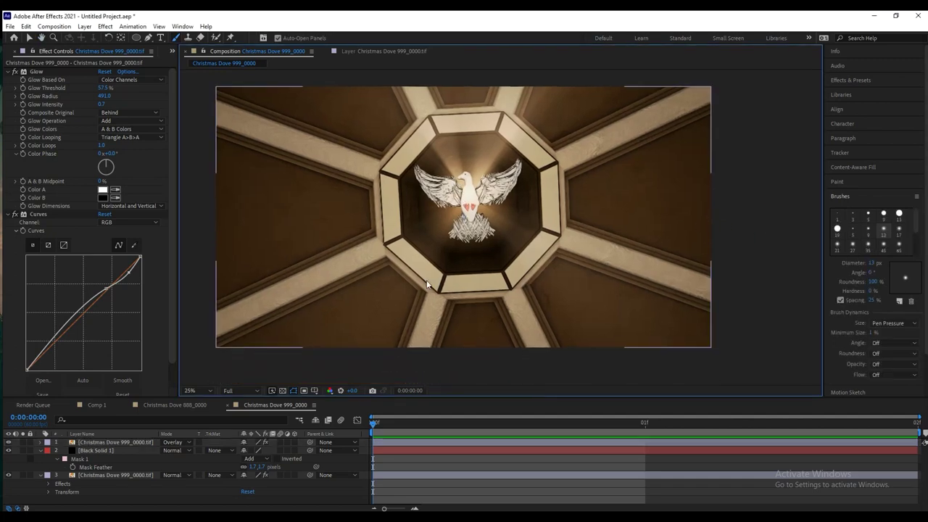
Open Snipping Tool and capture the ceiling image from edge to edge.
left_click(125, 517)
type("s")
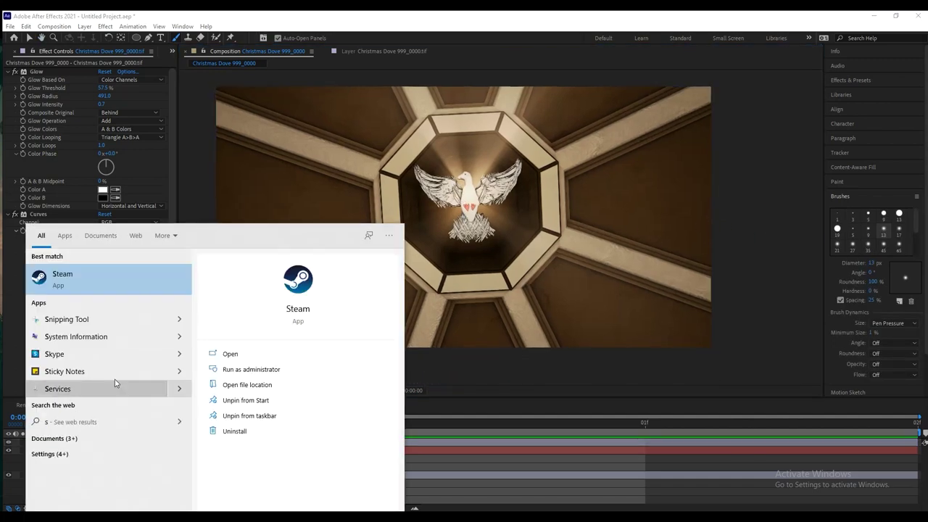
left_click(93, 317)
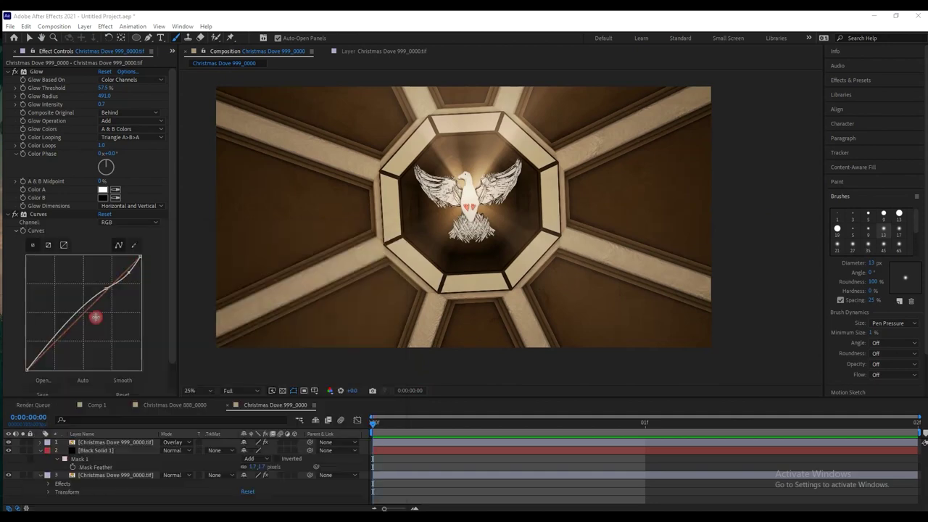
left_click(324, 253)
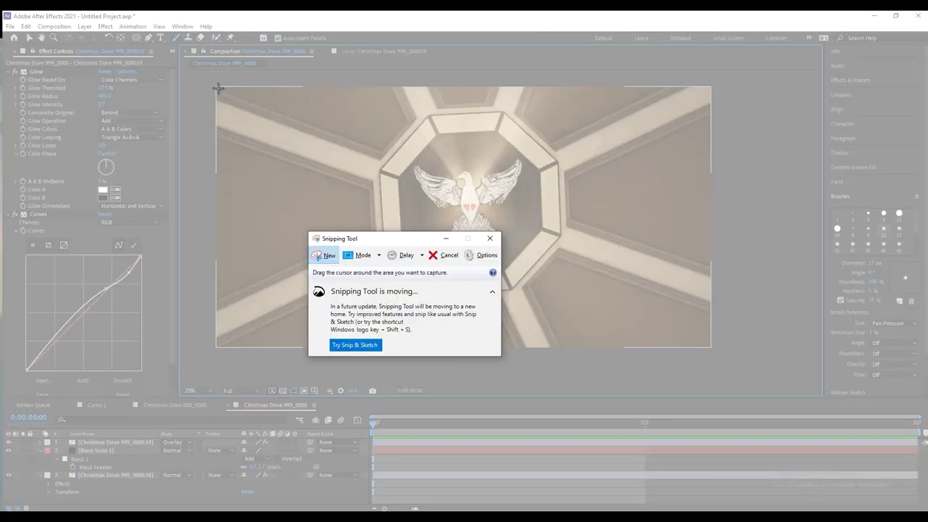
left_click_drag(217, 87, 711, 349)
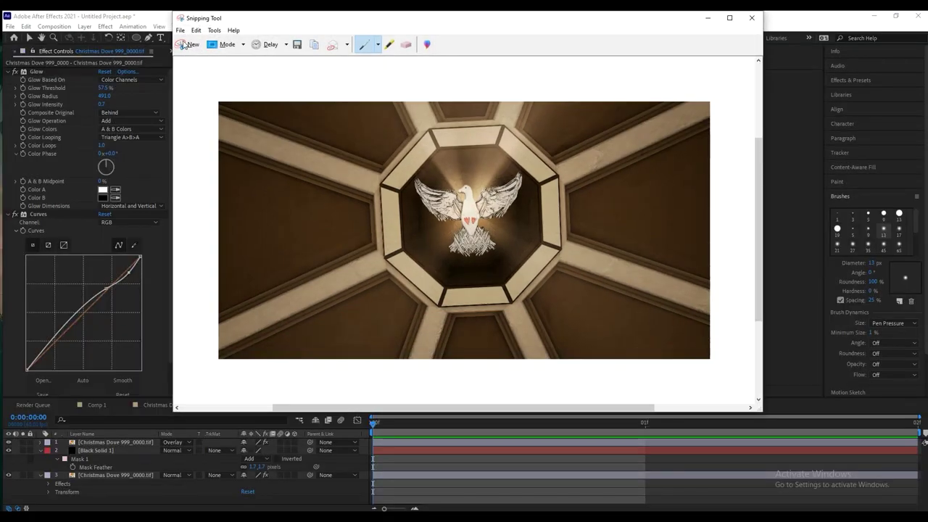
Save the capture as a PNG named 1234 in the "2 - low Poly Parking lot" folder.
left_click(182, 31)
left_click(208, 58)
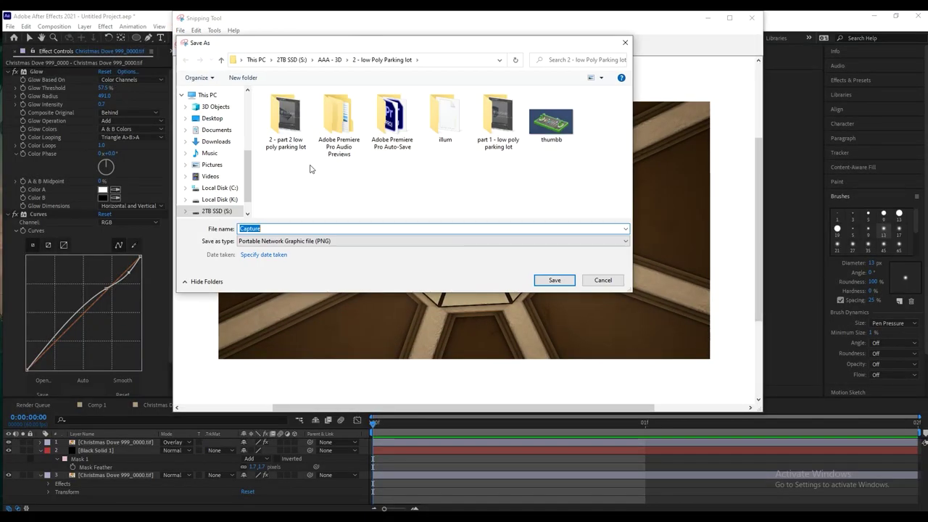
type("1234")
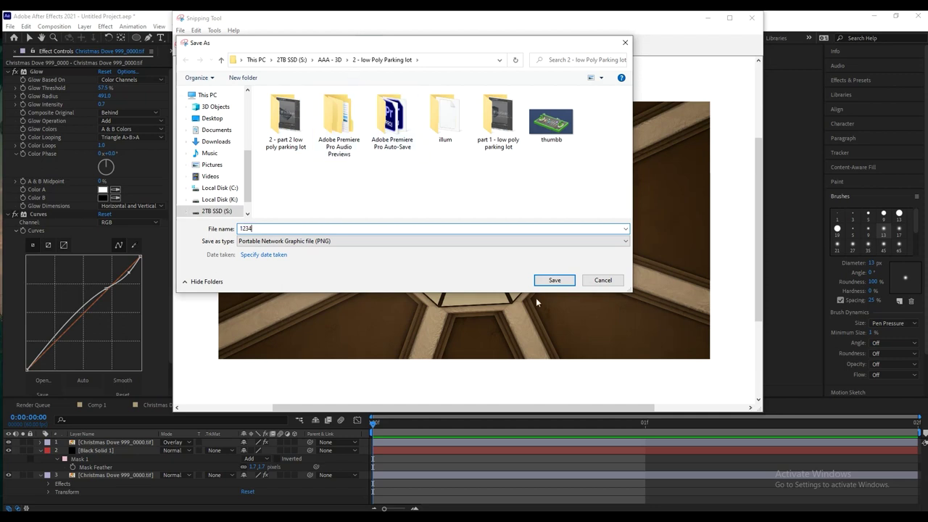
left_click(556, 282)
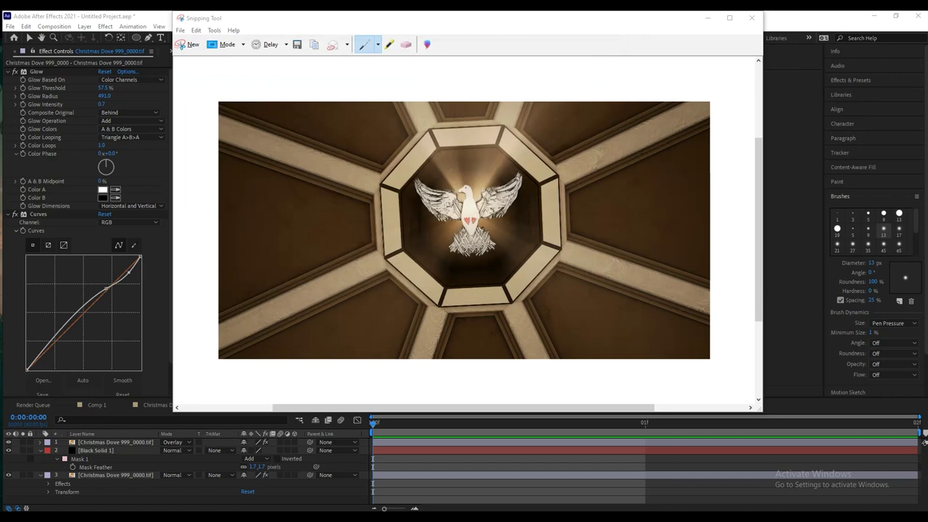
Open the image 1234 from AAA - 3D > 2 - low Poly Parking lot on the 2TB SSD (S:) drive.
scroll(62, 155, "down", 2)
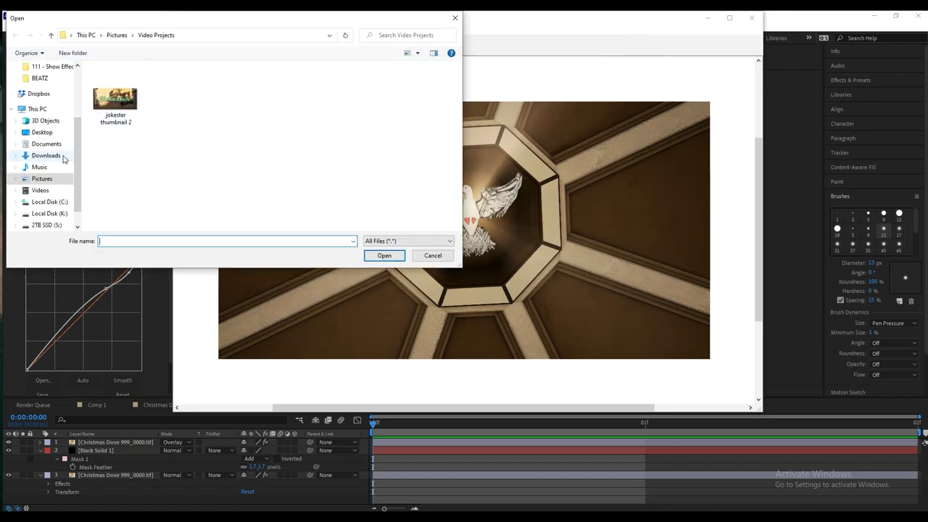
left_click(44, 226)
double_click(134, 101)
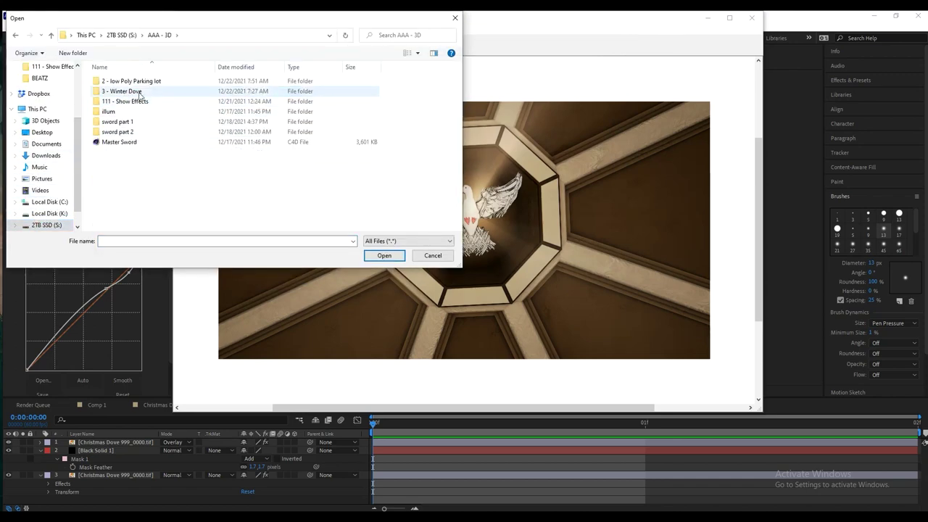
double_click(129, 81)
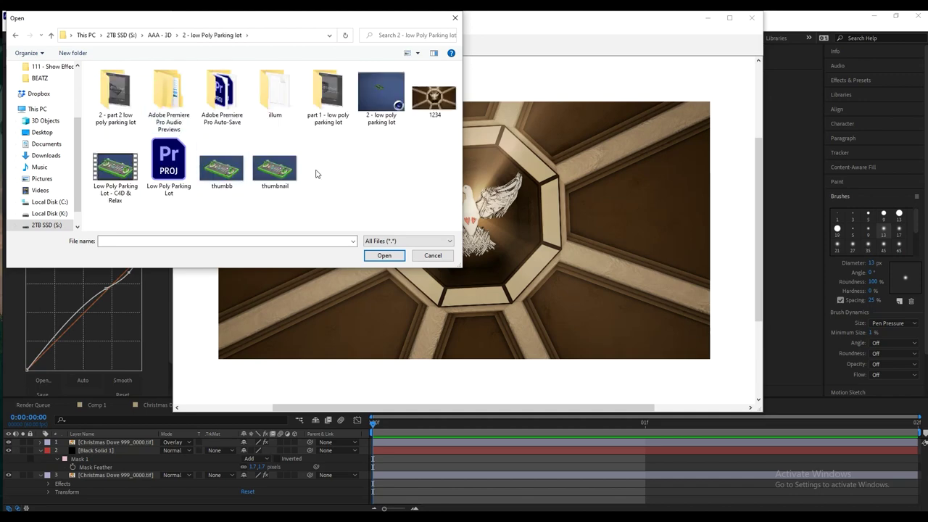
double_click(413, 112)
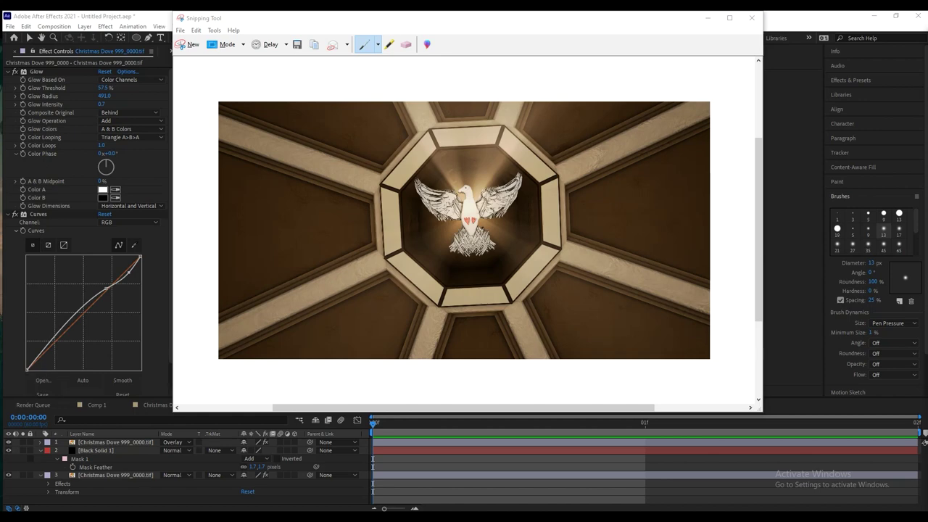
Move the Snipping Tool window away so that it no longer covers the After Effects composition.
scroll(468, 97, "up", 1)
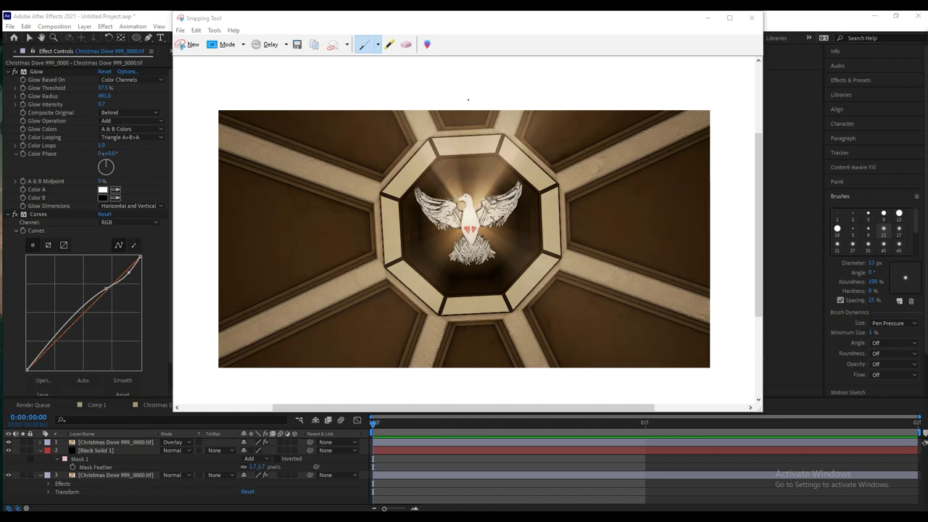
left_click(471, 29)
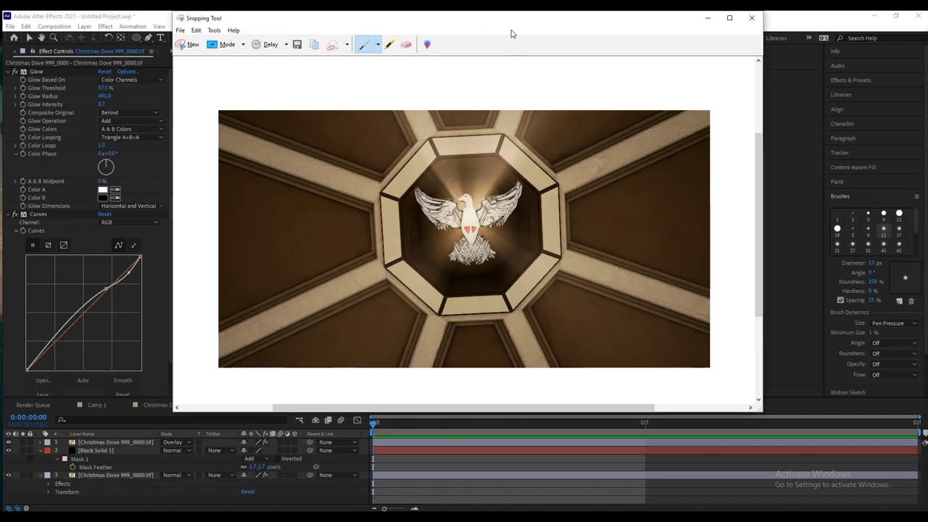
left_click_drag(511, 24, 927, 161)
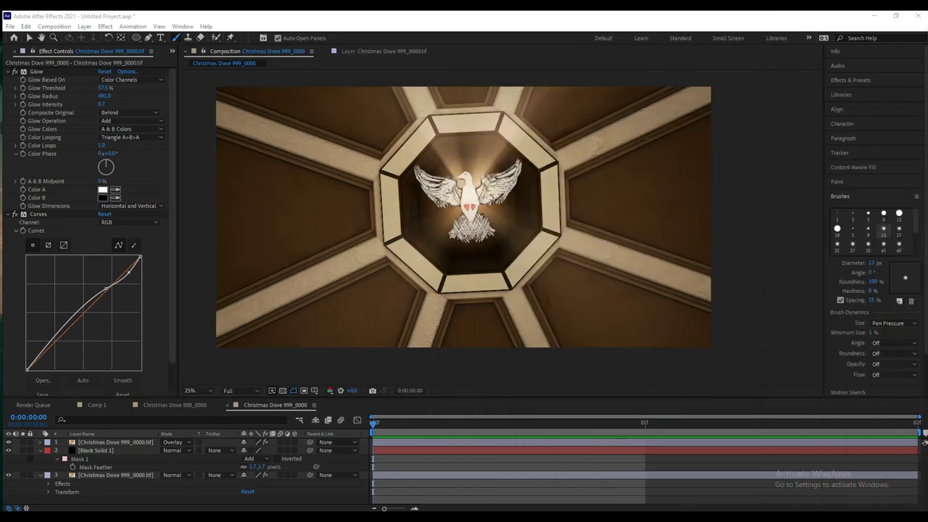